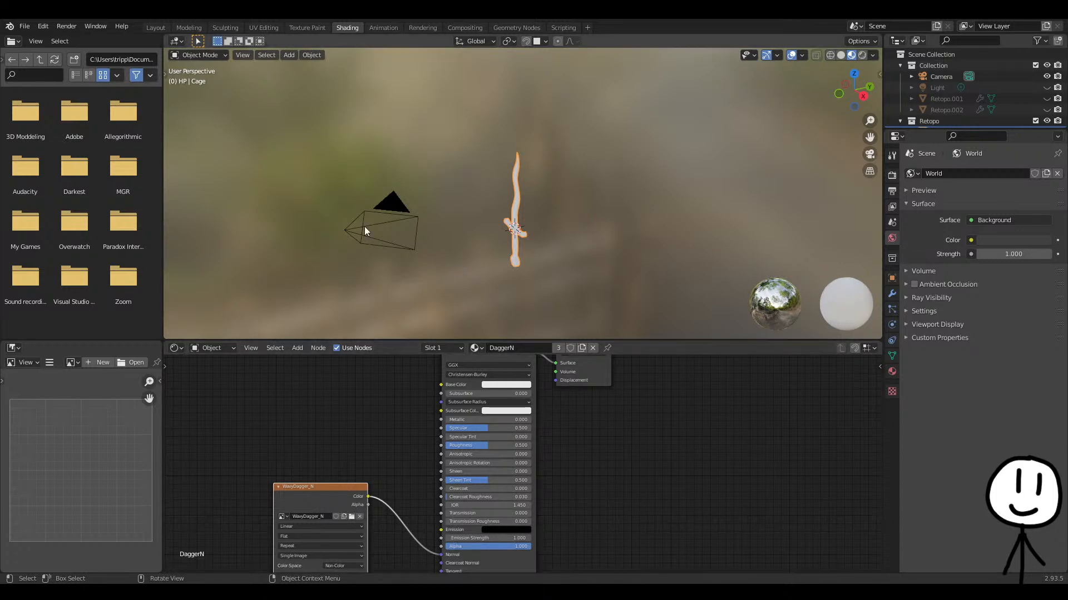
Examine the Cage mesh around the blade and crossguard, and the existing WavyDagger_N normal map.
{"action": "left_click", "coordinate": [160, 31]}
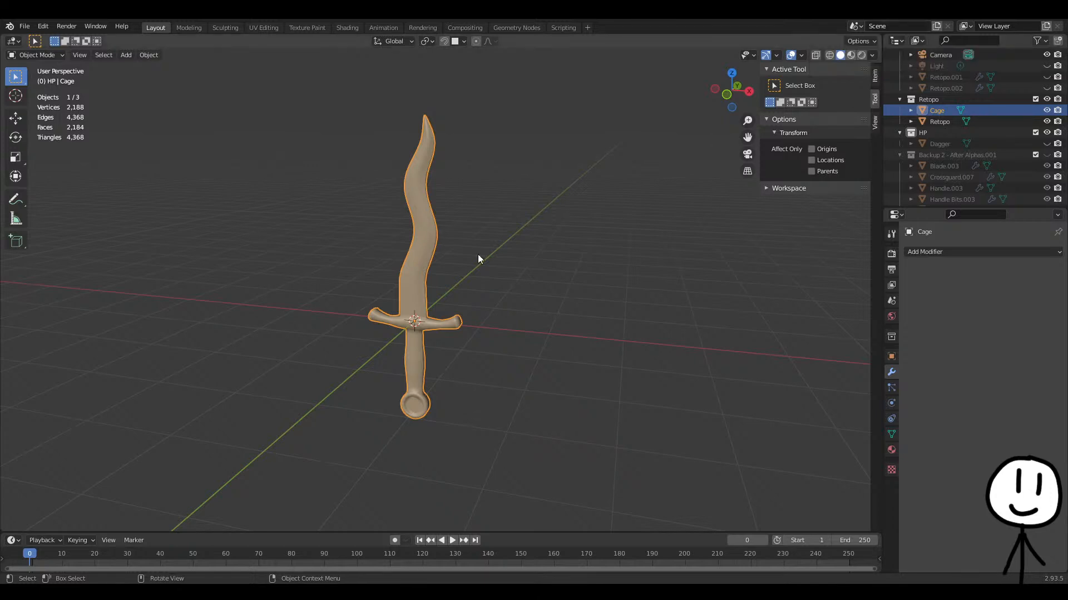
{"action": "middle_click_drag", "start_coordinate": [326, 317], "coordinate": [380, 333], "text": "shift"}
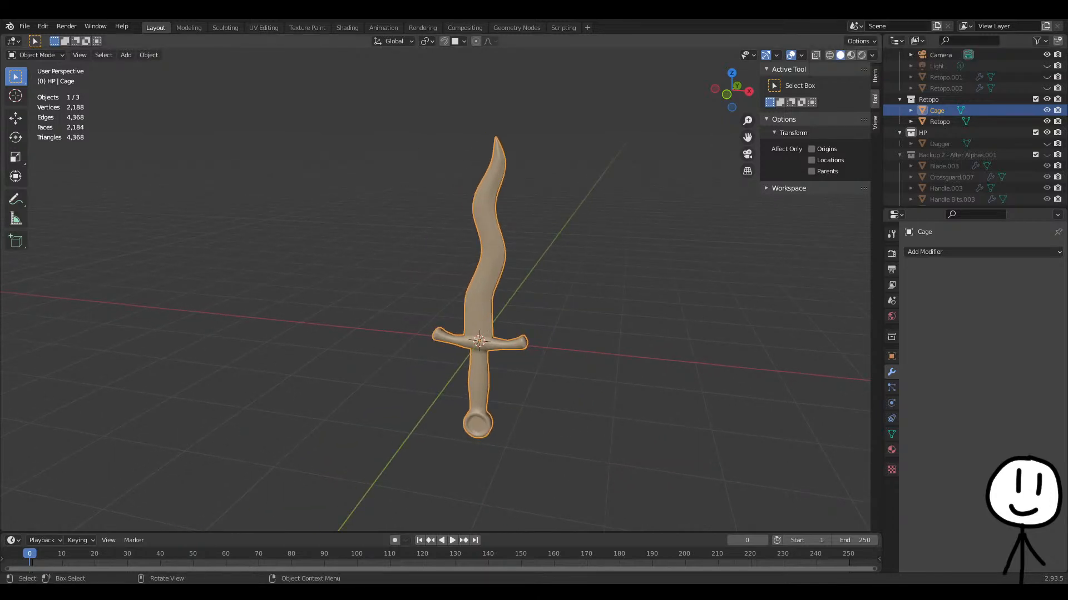
{"action": "middle_click_drag", "start_coordinate": [580, 322], "coordinate": [550, 322]}
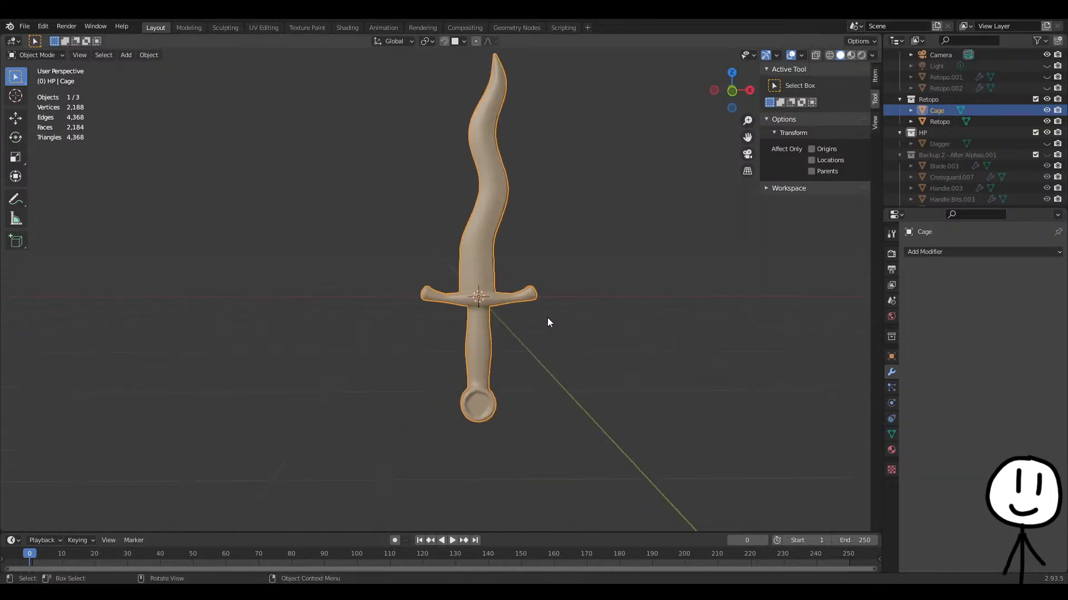
{"action": "scroll", "coordinate": [548, 311], "scroll_direction": "up", "scroll_amount": 6}
{"action": "middle_click_drag", "start_coordinate": [514, 282], "coordinate": [576, 418]}
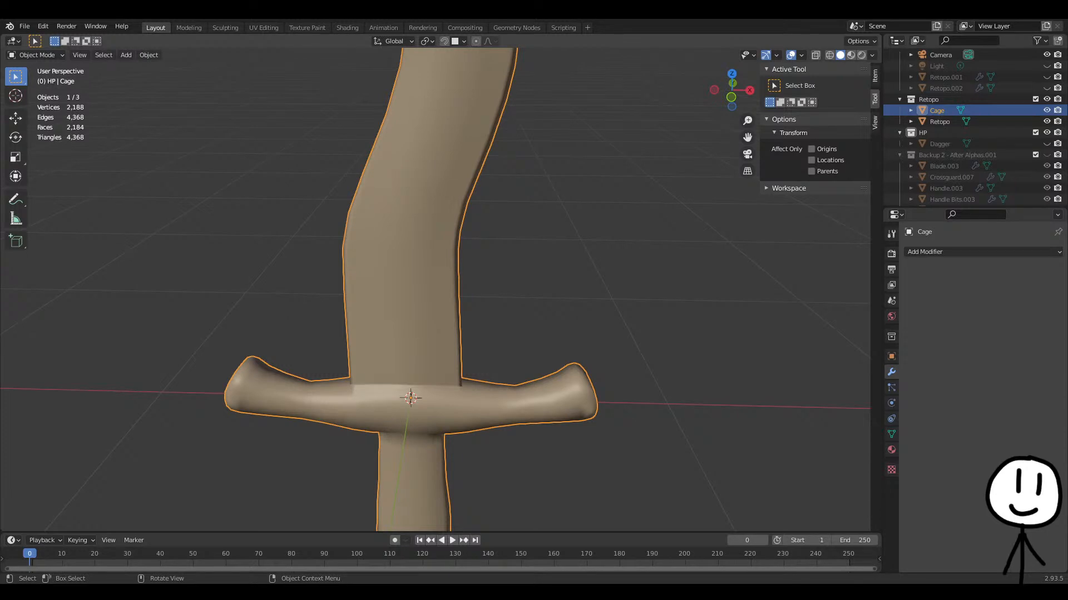
{"action": "left_click", "coordinate": [310, 28]}
{"action": "key", "text": "Home"}
{"action": "scroll", "coordinate": [195, 293], "scroll_direction": "up", "scroll_amount": 4}
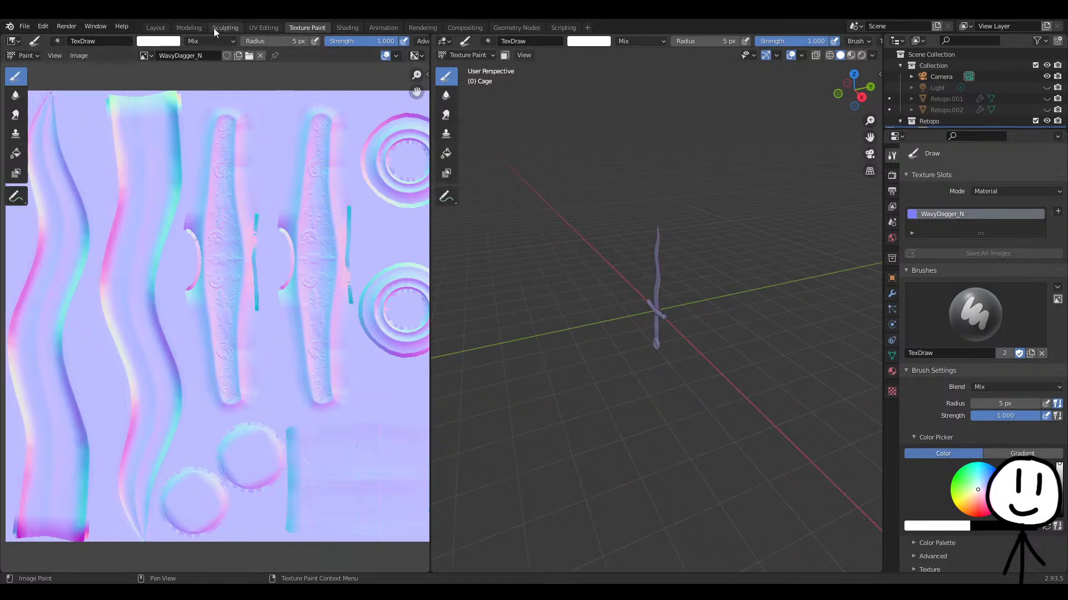
Try to slide the selected edge loop on the Cage mesh where the blade meets the crossguard.
{"action": "left_click", "coordinate": [161, 28]}
{"action": "key", "text": "Tab"}
{"action": "key", "text": "Tab"}
{"action": "middle_click_drag", "start_coordinate": [472, 309], "coordinate": [378, 375]}
{"action": "key", "text": "Tab"}
{"action": "scroll", "coordinate": [556, 339], "scroll_direction": "up", "scroll_amount": 3}
{"action": "scroll", "coordinate": [379, 375], "scroll_direction": "up", "scroll_amount": 2}
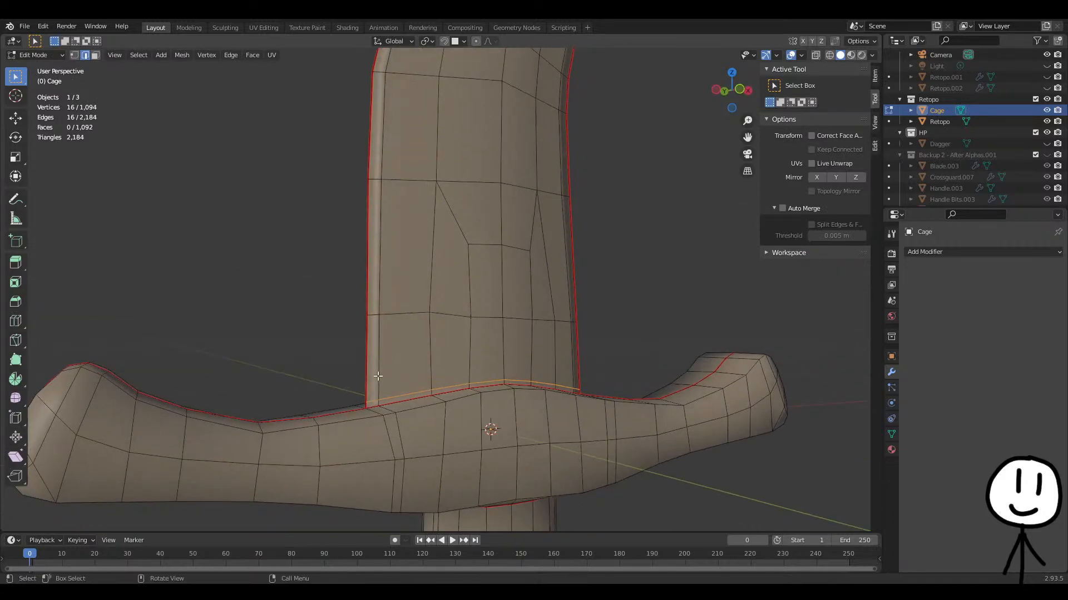
{"action": "key", "text": "g"}
{"action": "key", "text": "g"}
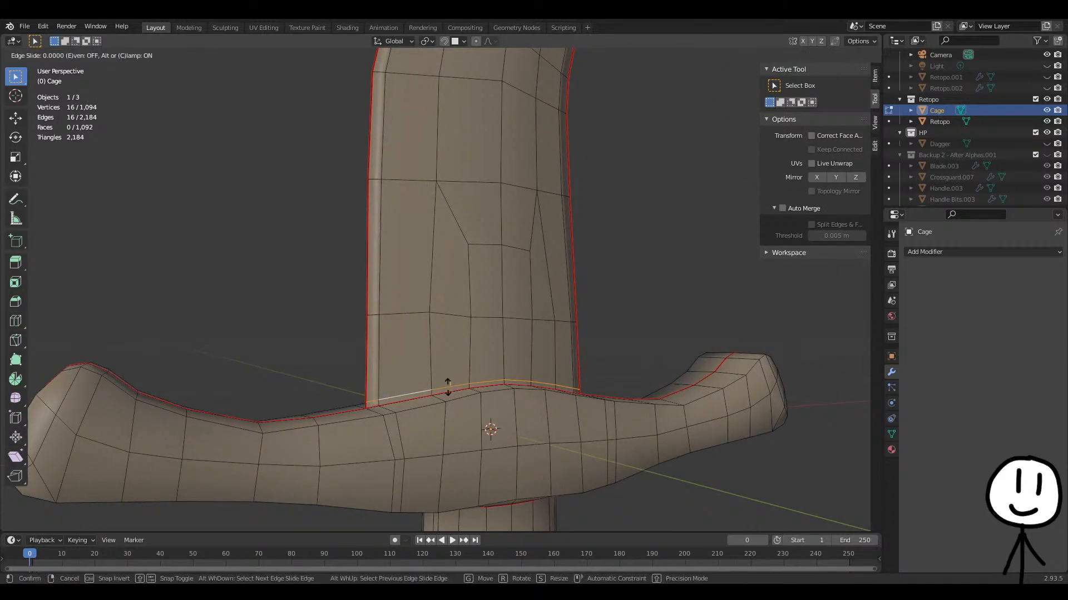
{"action": "right_click", "coordinate": [468, 361]}
Hide the Cage, try sliding the edge loop at the blade base of the Retopo mesh, and undo the slide.
{"action": "left_click", "coordinate": [1047, 143]}
{"action": "left_click", "coordinate": [1047, 111]}
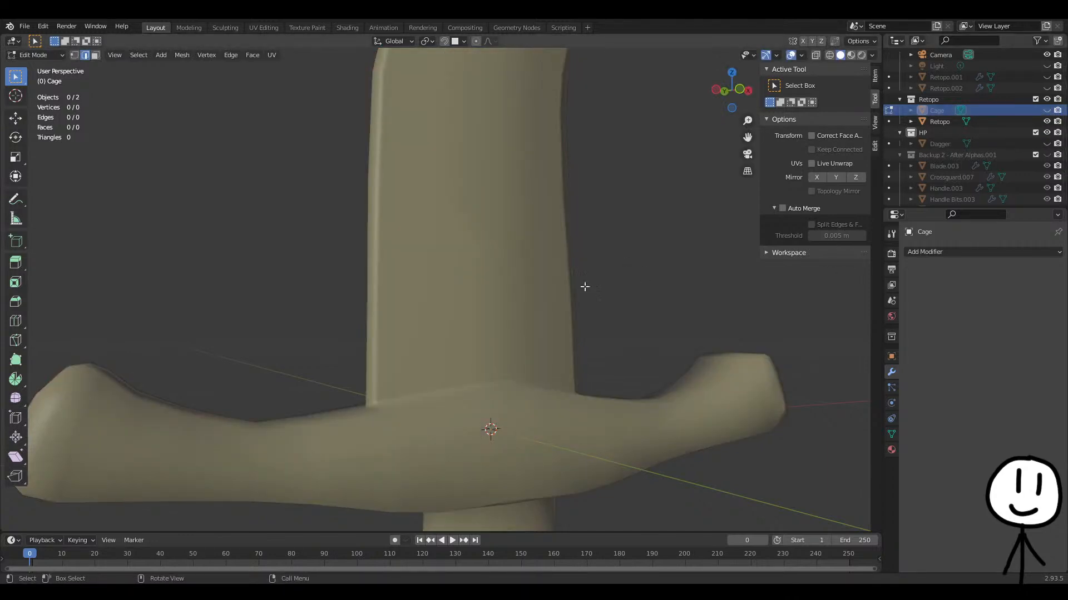
{"action": "left_click", "coordinate": [452, 330]}
{"action": "key", "text": "Tab"}
{"action": "key", "text": "g"}
{"action": "key", "text": "g"}
{"action": "left_click", "coordinate": [467, 369]}
{"action": "middle_click_drag", "start_coordinate": [467, 369], "coordinate": [547, 420]}
{"action": "key", "text": "ctrl+z"}
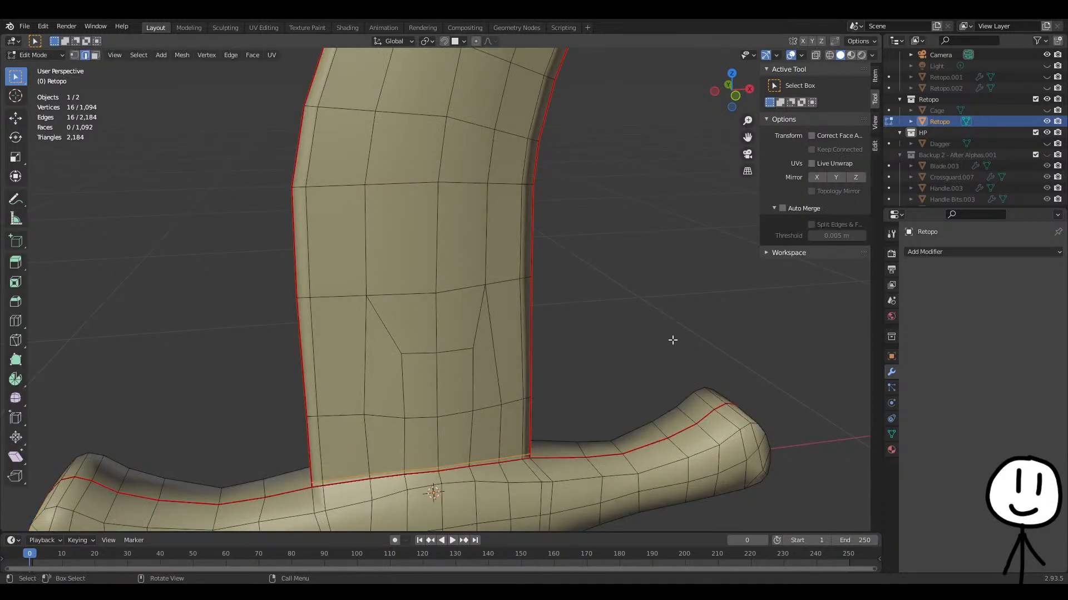
Examine the Retopo mesh's blade base, crossguard and handle in Object Mode.
{"action": "key", "text": "Tab"}
{"action": "middle_click_drag", "start_coordinate": [549, 265], "coordinate": [567, 206]}
{"action": "middle_click_drag", "start_coordinate": [448, 445], "coordinate": [438, 255], "text": "shift"}
{"action": "key", "text": "Tab"}
{"action": "key", "text": "Tab"}
{"action": "middle_click_drag", "start_coordinate": [531, 229], "coordinate": [539, 208]}
{"action": "scroll", "coordinate": [539, 208], "scroll_direction": "down", "scroll_amount": 4}
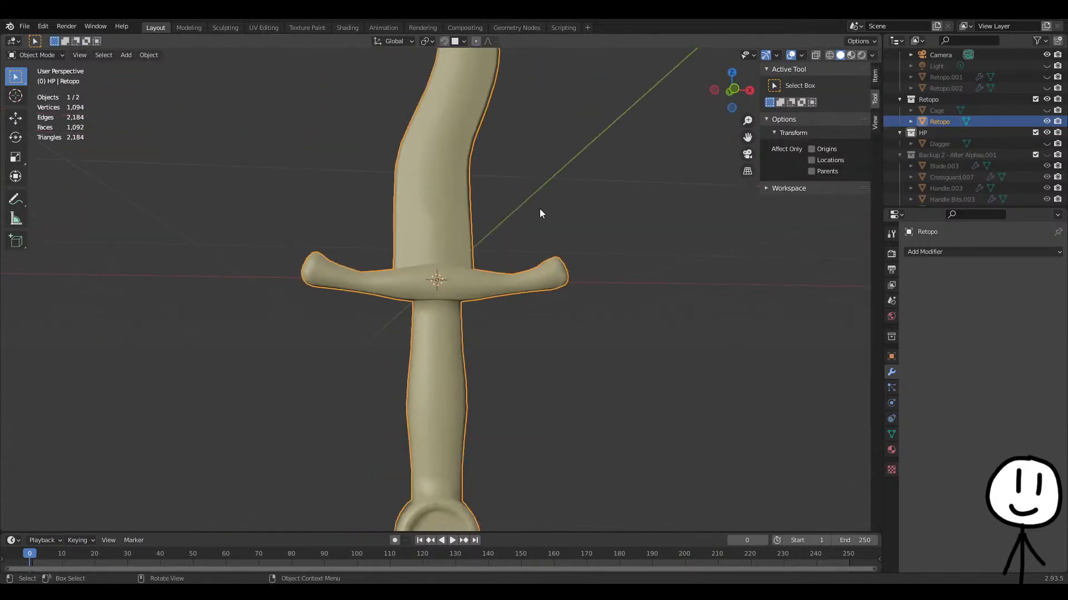
Unhide the Dagger and Cage objects and make the Cage the active object.
{"action": "left_click", "coordinate": [1047, 144]}
{"action": "left_click", "coordinate": [1046, 110]}
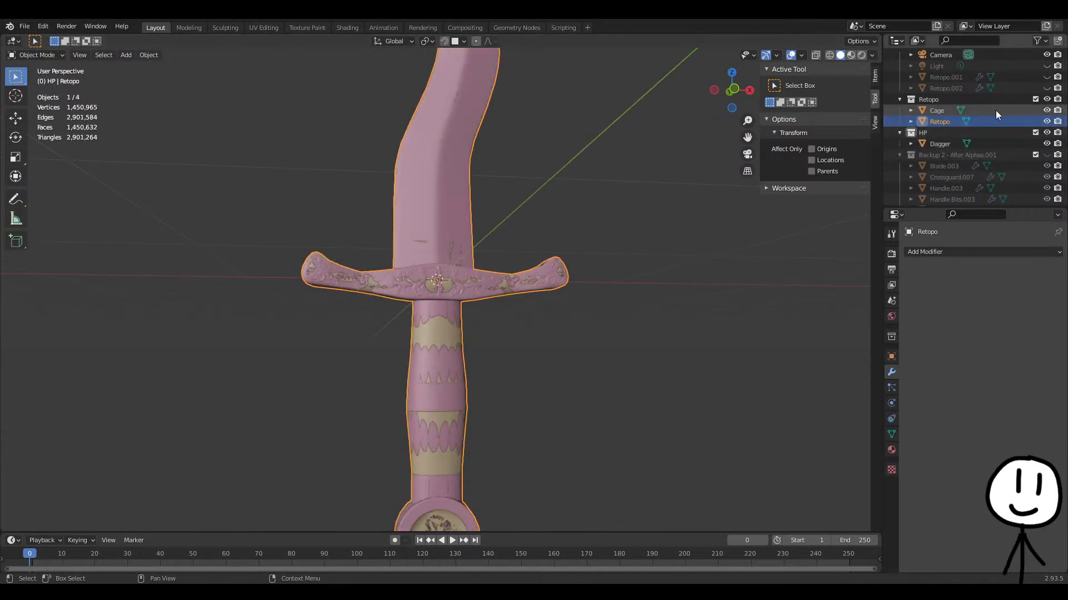
{"action": "left_click", "coordinate": [995, 110]}
{"action": "middle_click_drag", "start_coordinate": [533, 204], "coordinate": [527, 218]}
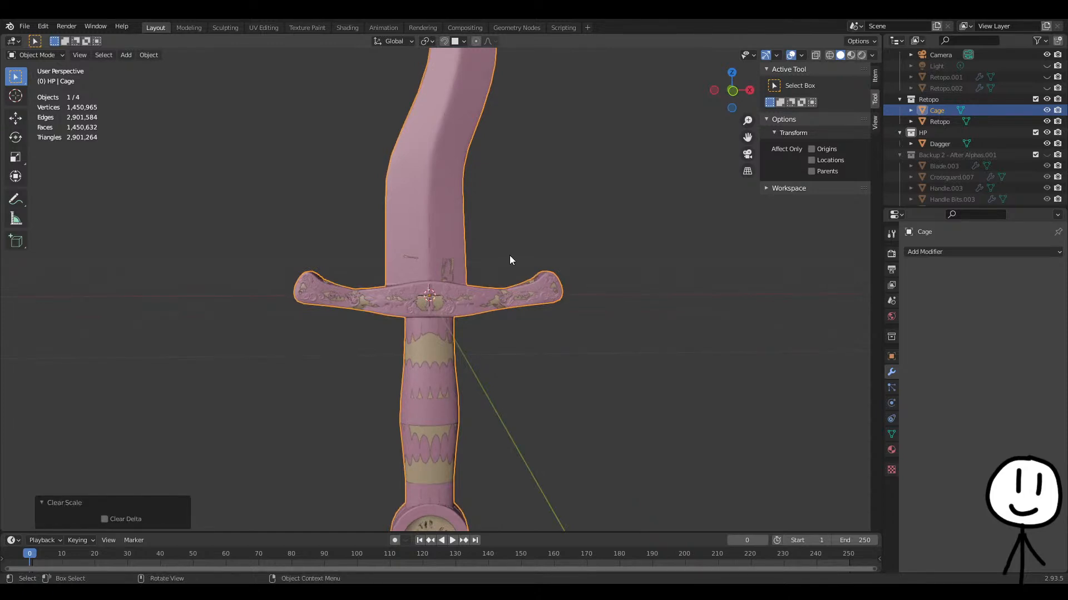
Inflate the entire Cage mesh with Shrink/Fatten by about 0.0133 m so that it encloses the high-poly Dagger.
{"action": "key", "text": "Tab"}
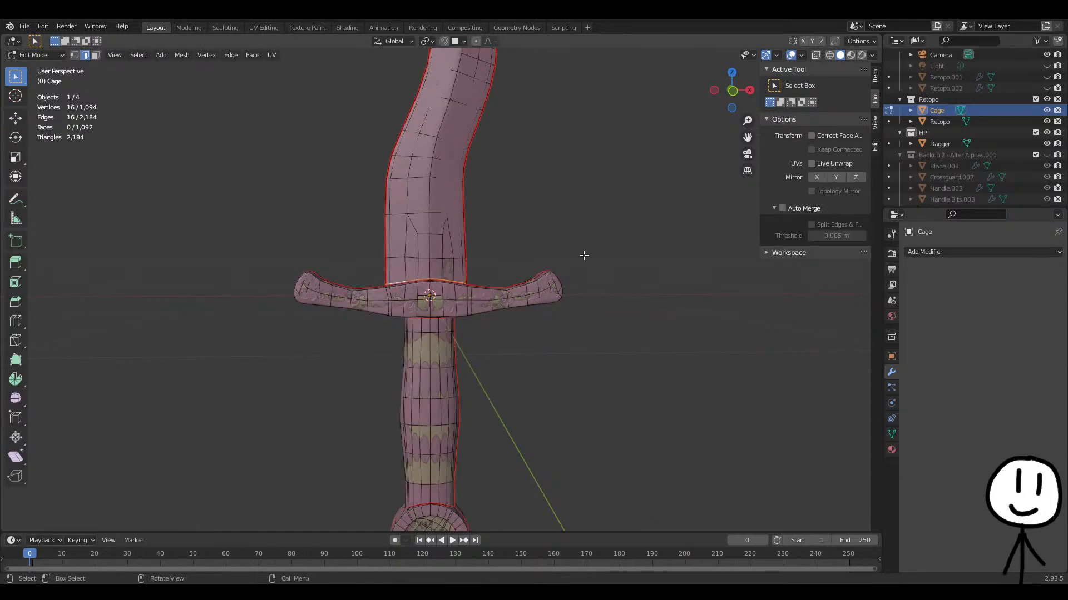
{"action": "key", "text": "a"}
{"action": "key", "text": "alt+s"}
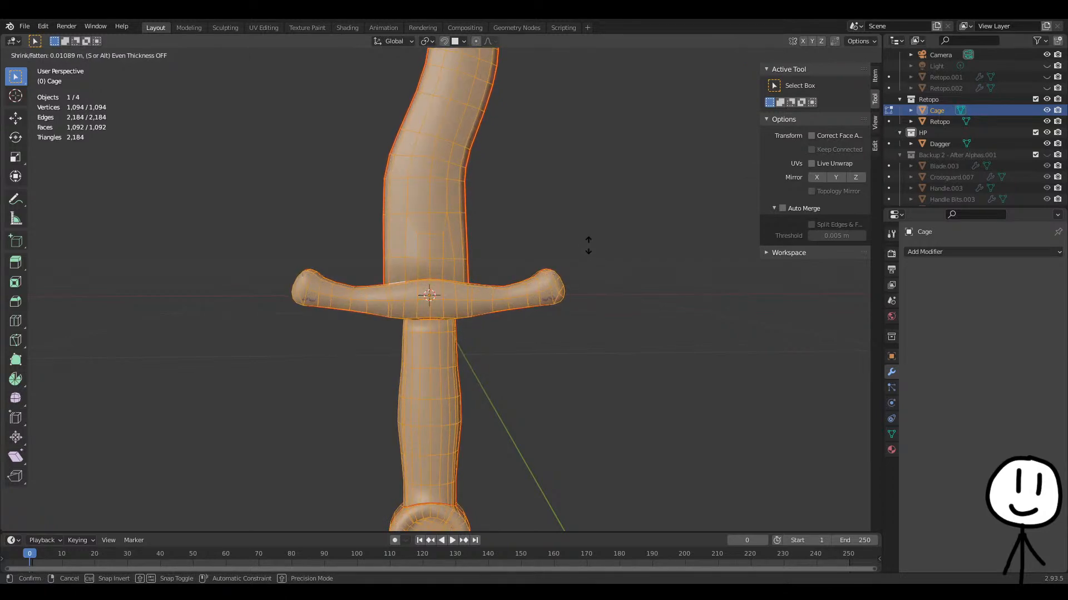
{"action": "left_click", "coordinate": [589, 243]}
{"action": "scroll", "coordinate": [565, 274], "scroll_direction": "down", "scroll_amount": 5}
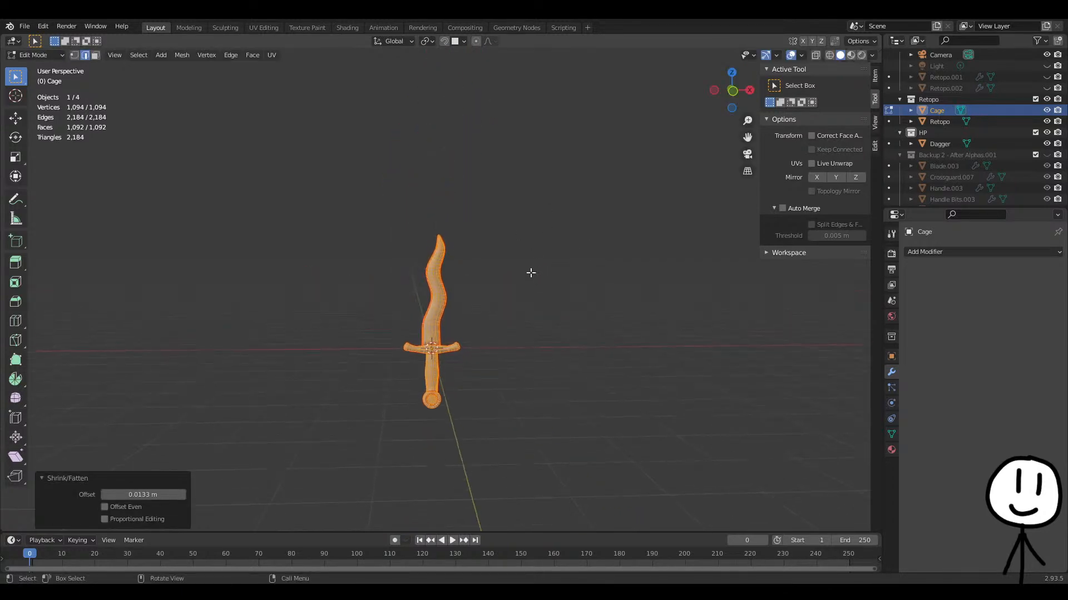
{"action": "scroll", "coordinate": [529, 276], "scroll_direction": "up", "scroll_amount": 6}
{"action": "key", "text": "Tab"}
In the UV Editing workspace, select Retopo and Dagger in Object Mode, keeping Retopo as the active object.
{"action": "left_click", "coordinate": [272, 29]}
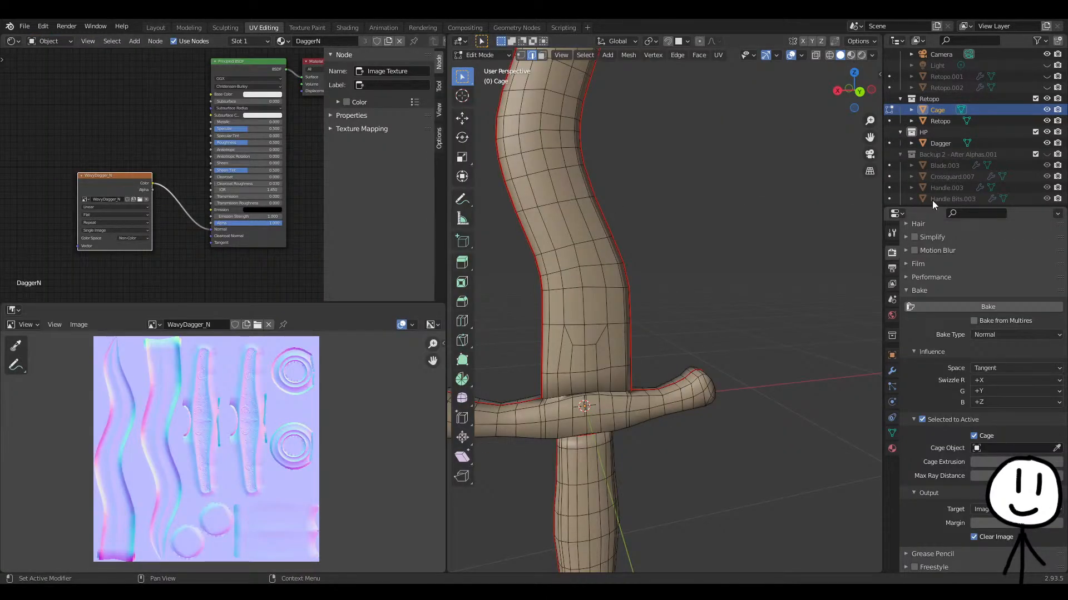
{"action": "left_click", "coordinate": [948, 123]}
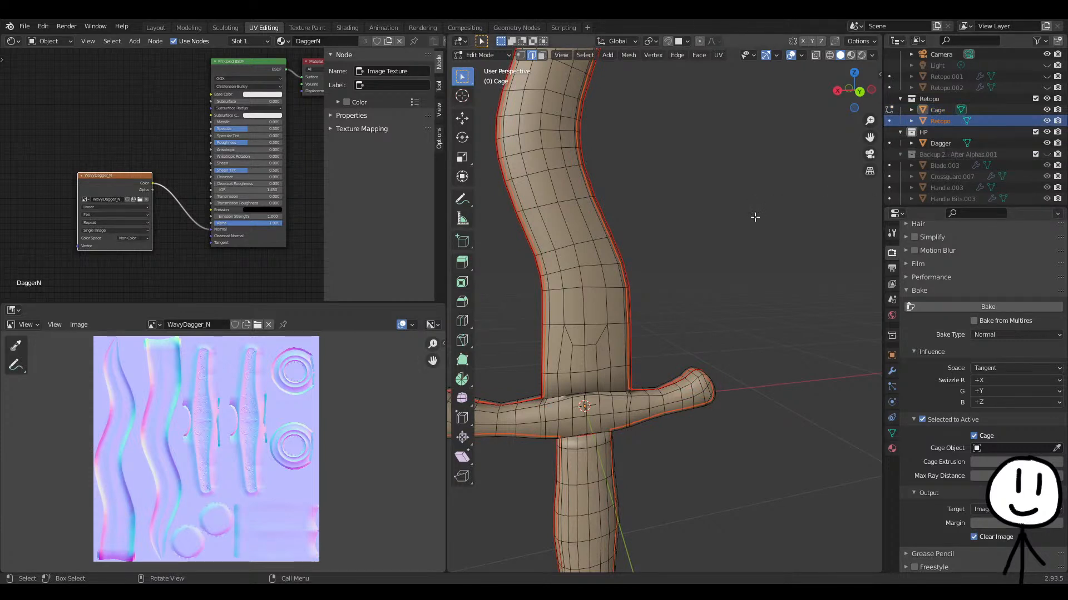
{"action": "key", "text": "Tab"}
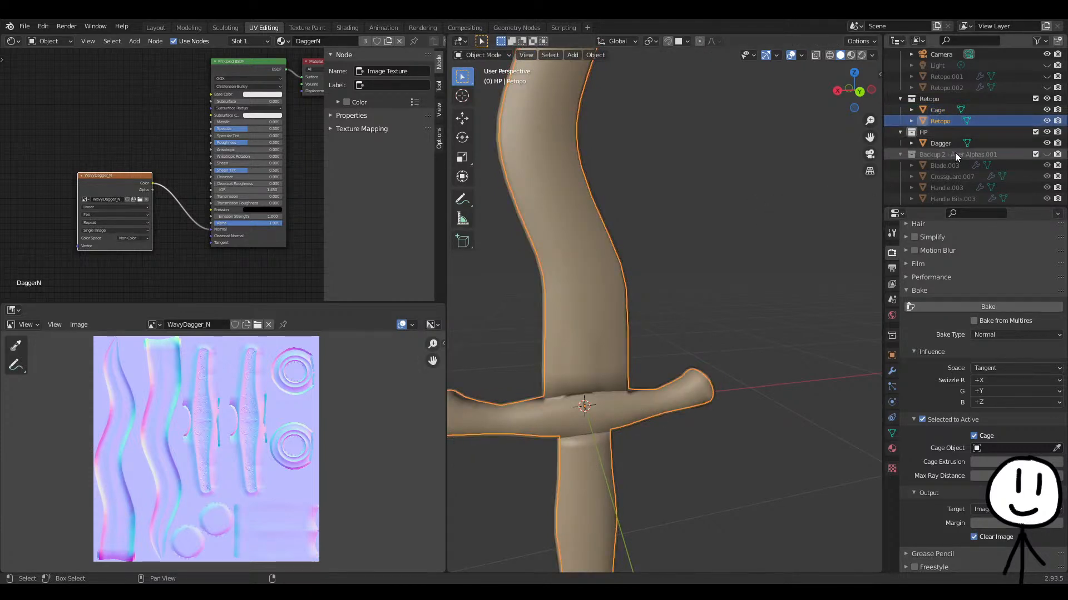
{"action": "left_click", "coordinate": [953, 143], "text": "ctrl"}
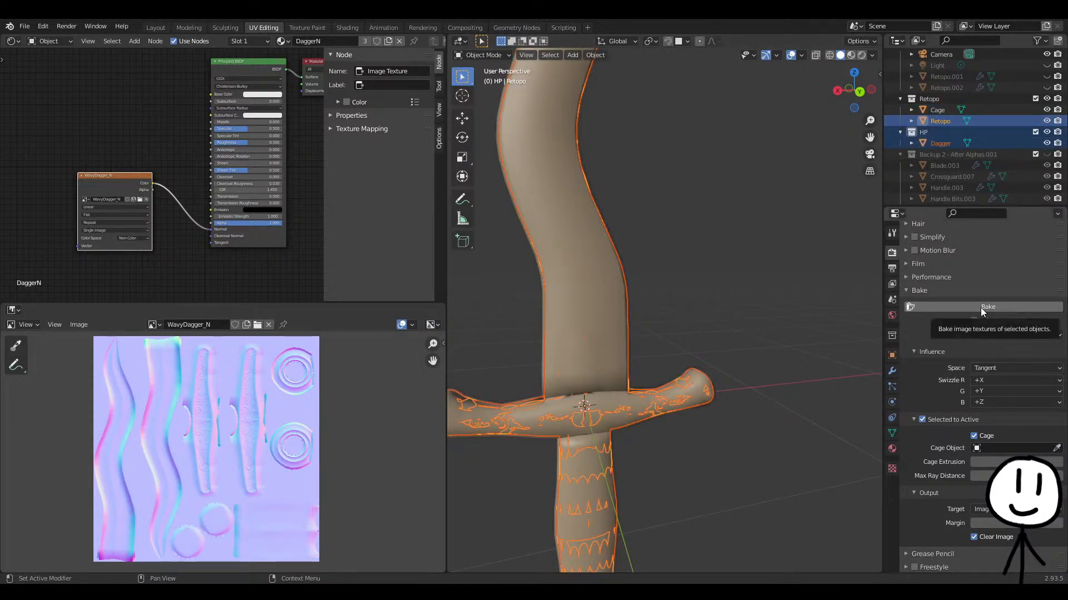
Assign Cage as the bake's cage object and bake the normal map into WavyDagger_N.
{"action": "left_click", "coordinate": [1055, 448]}
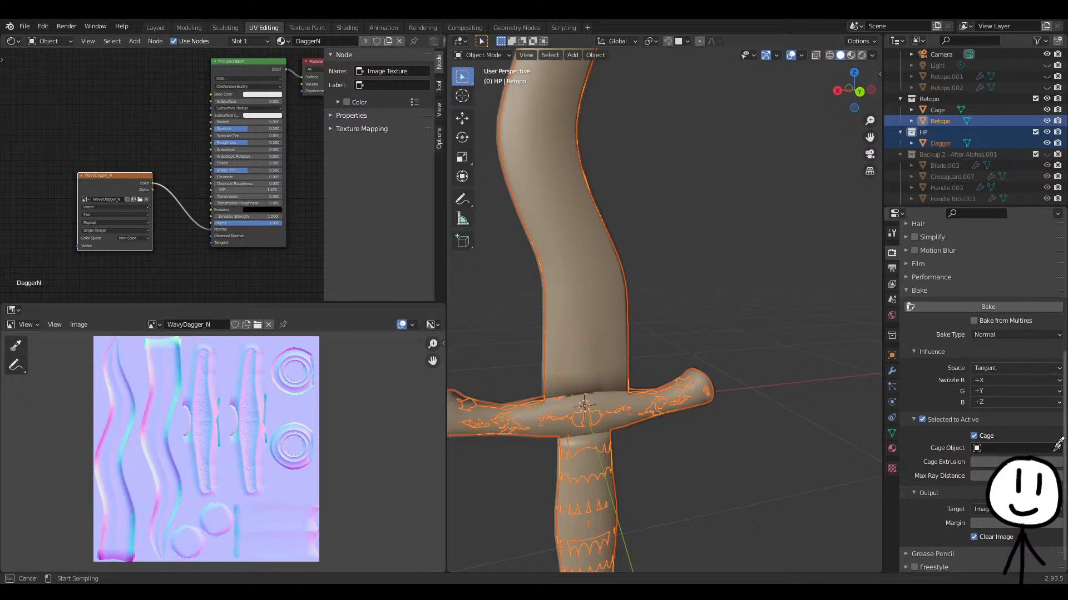
{"action": "left_click", "coordinate": [938, 110]}
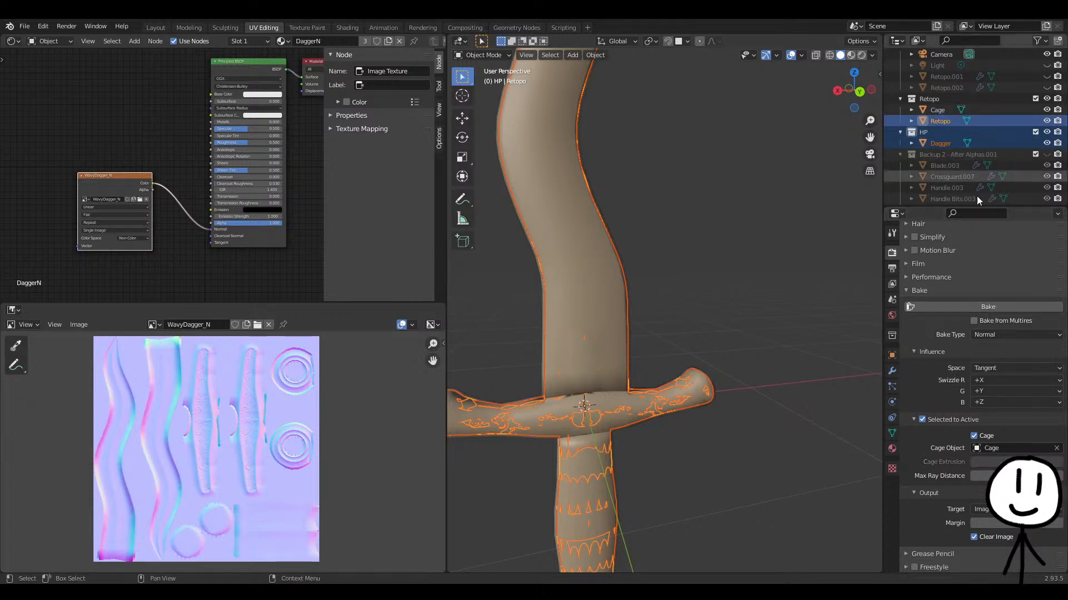
{"action": "left_click", "coordinate": [986, 308]}
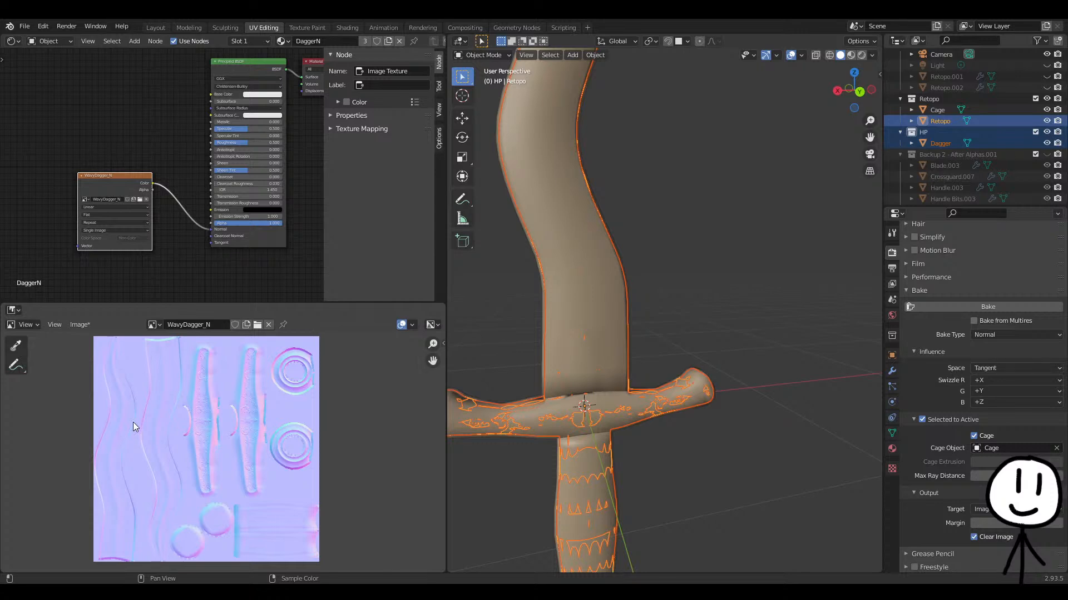
Check the baked WavyDagger_N map up close and delete the Cage object.
{"action": "scroll", "coordinate": [85, 407], "scroll_direction": "up", "scroll_amount": 2}
{"action": "scroll", "coordinate": [92, 408], "scroll_direction": "down", "scroll_amount": 1}
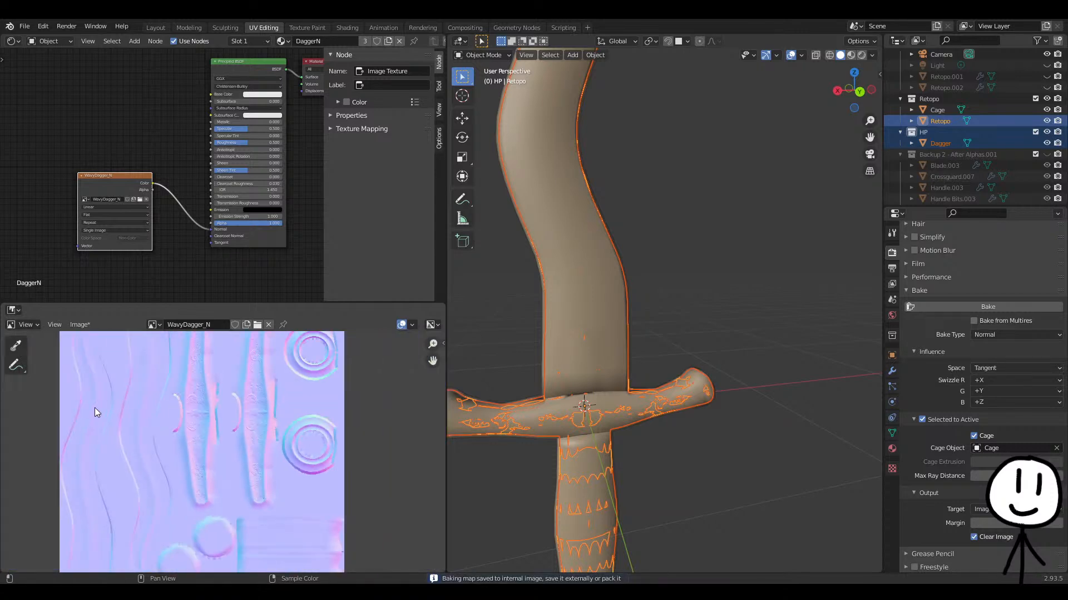
{"action": "scroll", "coordinate": [110, 427], "scroll_direction": "up", "scroll_amount": 2}
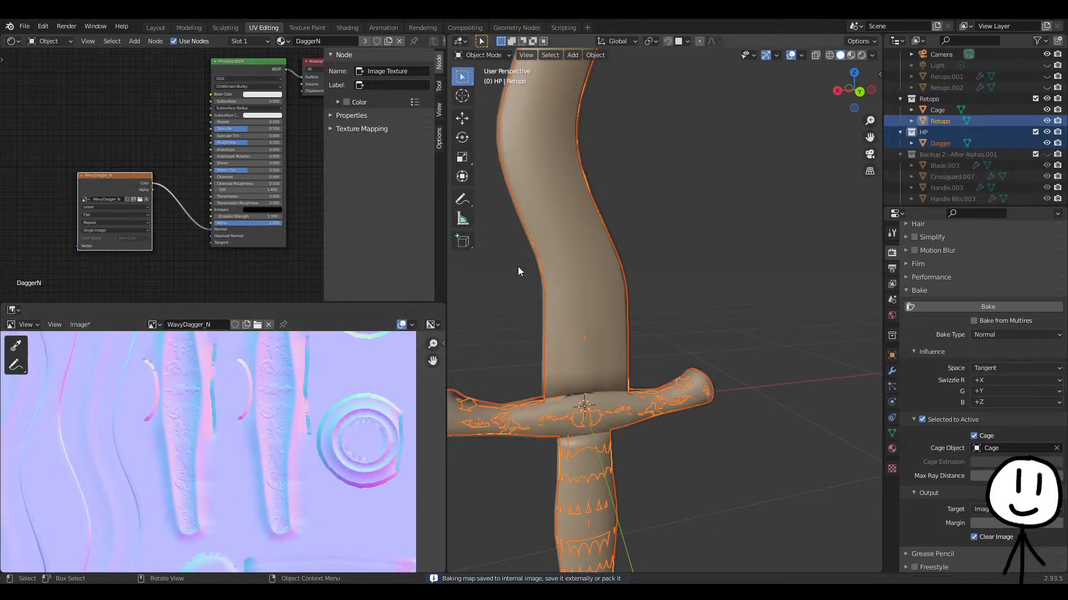
{"action": "left_click", "coordinate": [938, 109]}
{"action": "key", "text": "Delete"}
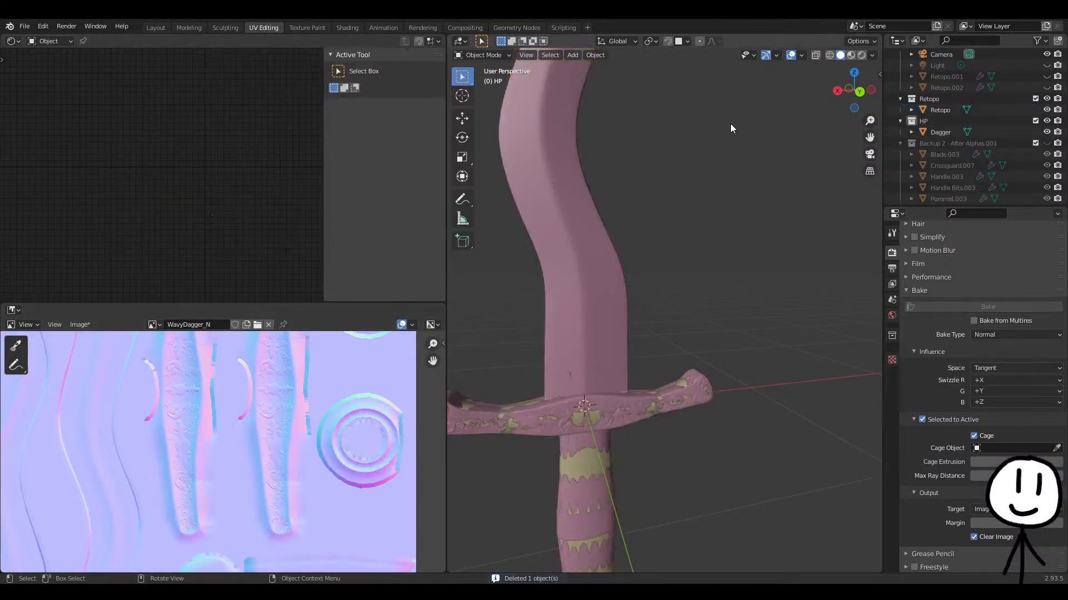
Inspect the newly baked normal map closely across the blade, crossguard and pommel islands.
{"action": "scroll", "coordinate": [605, 189], "scroll_direction": "up", "scroll_amount": 2}
{"action": "scroll", "coordinate": [258, 421], "scroll_direction": "down", "scroll_amount": 2}
{"action": "scroll", "coordinate": [304, 390], "scroll_direction": "up", "scroll_amount": 2}
{"action": "scroll", "coordinate": [298, 403], "scroll_direction": "down", "scroll_amount": 3}
{"action": "middle_click_drag", "start_coordinate": [242, 428], "coordinate": [252, 351], "text": "shift"}
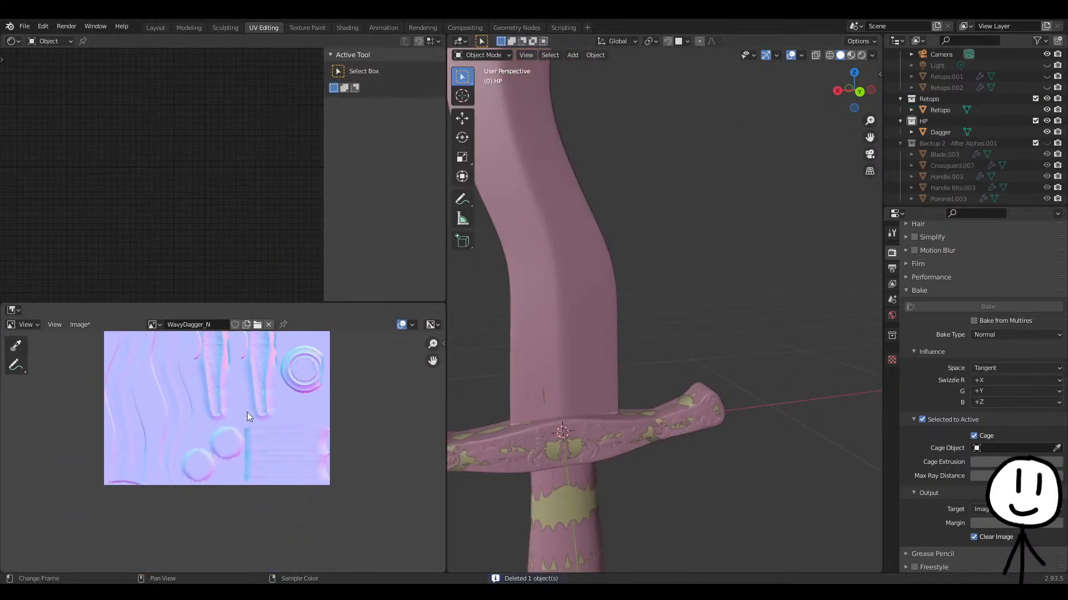
{"action": "scroll", "coordinate": [250, 420], "scroll_direction": "up", "scroll_amount": 4}
{"action": "middle_click_drag", "start_coordinate": [318, 412], "coordinate": [152, 427], "text": "shift"}
{"action": "middle_click_drag", "start_coordinate": [214, 443], "coordinate": [334, 501], "text": "shift"}
{"action": "middle_click_drag", "start_coordinate": [183, 416], "coordinate": [329, 470]}
{"action": "middle_click_drag", "start_coordinate": [167, 364], "coordinate": [368, 434]}
{"action": "scroll", "coordinate": [279, 413], "scroll_direction": "up", "scroll_amount": 3}
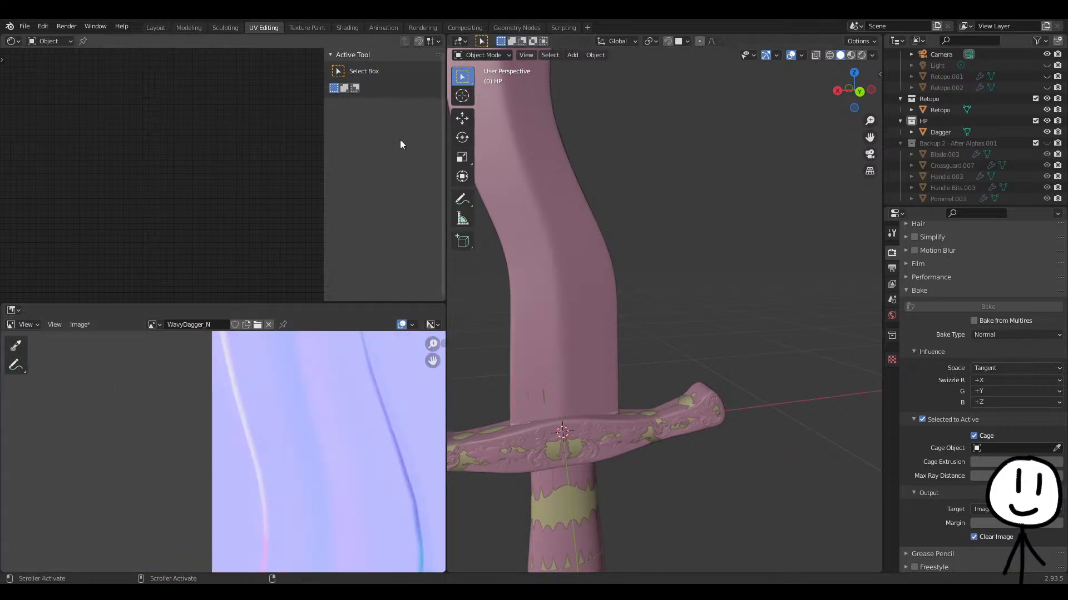
In the Layout workspace, hide the high-poly Dagger and select the Retopo mesh.
{"action": "left_click", "coordinate": [156, 28]}
{"action": "left_click", "coordinate": [439, 275]}
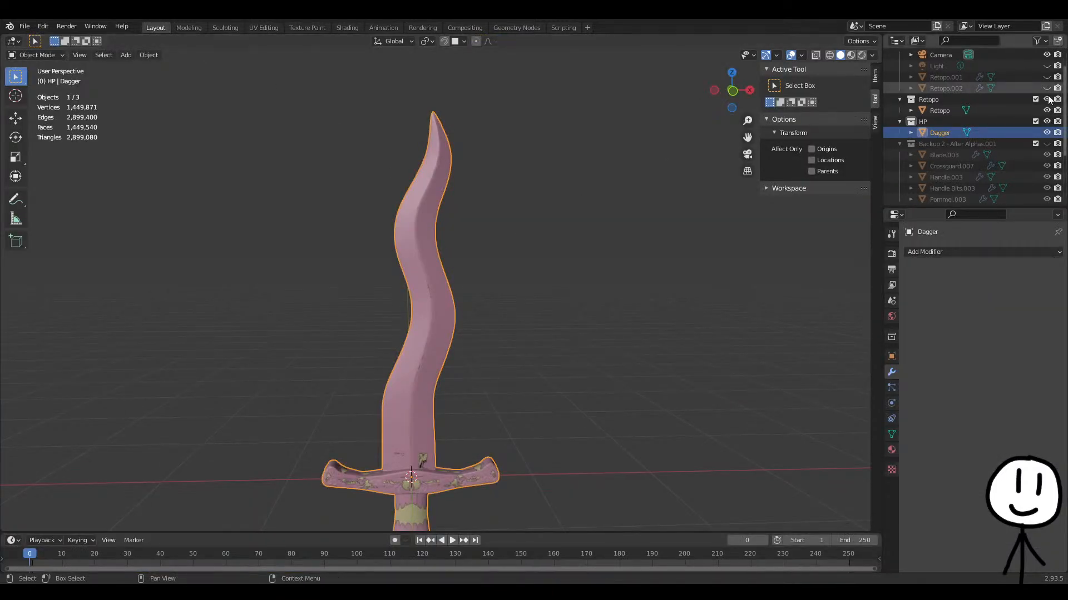
{"action": "left_click", "coordinate": [1046, 132]}
{"action": "left_click", "coordinate": [419, 396]}
{"action": "middle_click_drag", "start_coordinate": [529, 410], "coordinate": [364, 74], "text": "shift"}
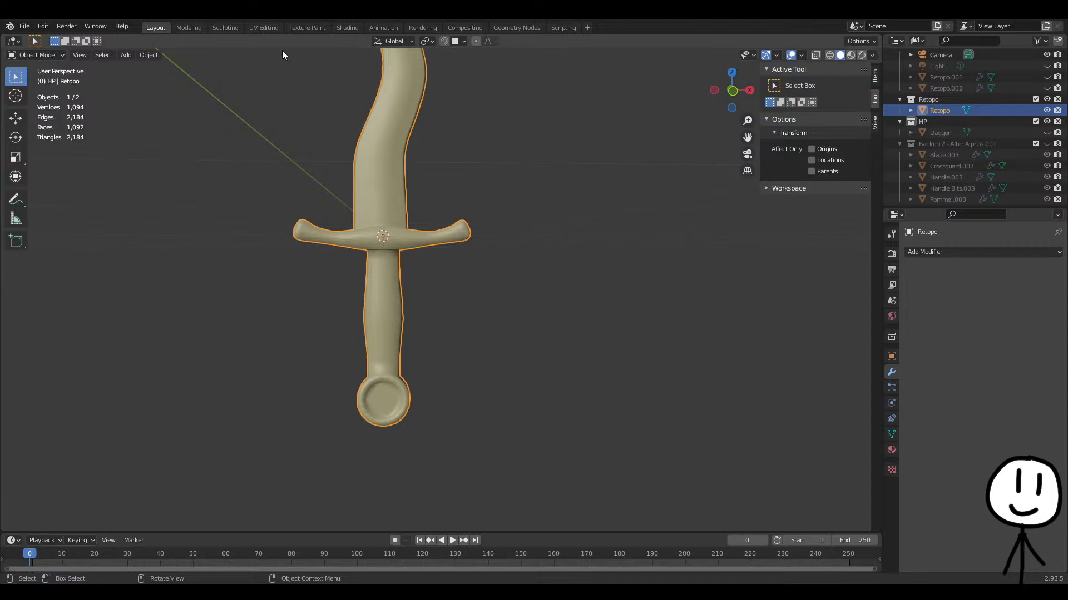
Compare the blade and crossguard areas of the WavyDagger_N map with the Retopo mesh in UV Editing.
{"action": "left_click", "coordinate": [268, 27]}
{"action": "scroll", "coordinate": [312, 430], "scroll_direction": "up", "scroll_amount": 2}
{"action": "scroll", "coordinate": [222, 421], "scroll_direction": "down", "scroll_amount": 8}
{"action": "scroll", "coordinate": [239, 410], "scroll_direction": "up", "scroll_amount": 7}
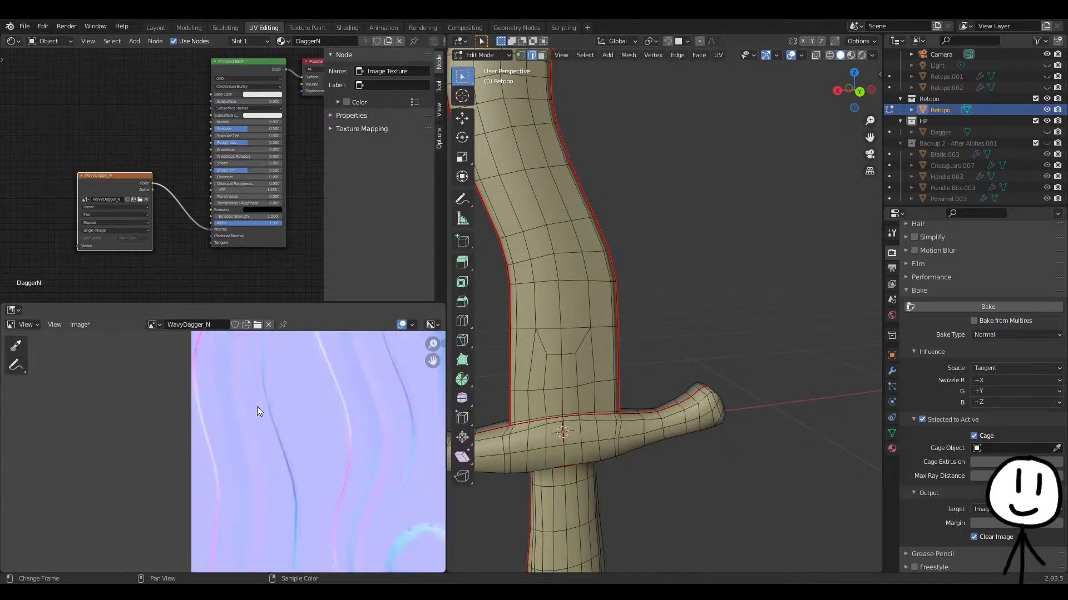
{"action": "scroll", "coordinate": [278, 403], "scroll_direction": "up", "scroll_amount": 4}
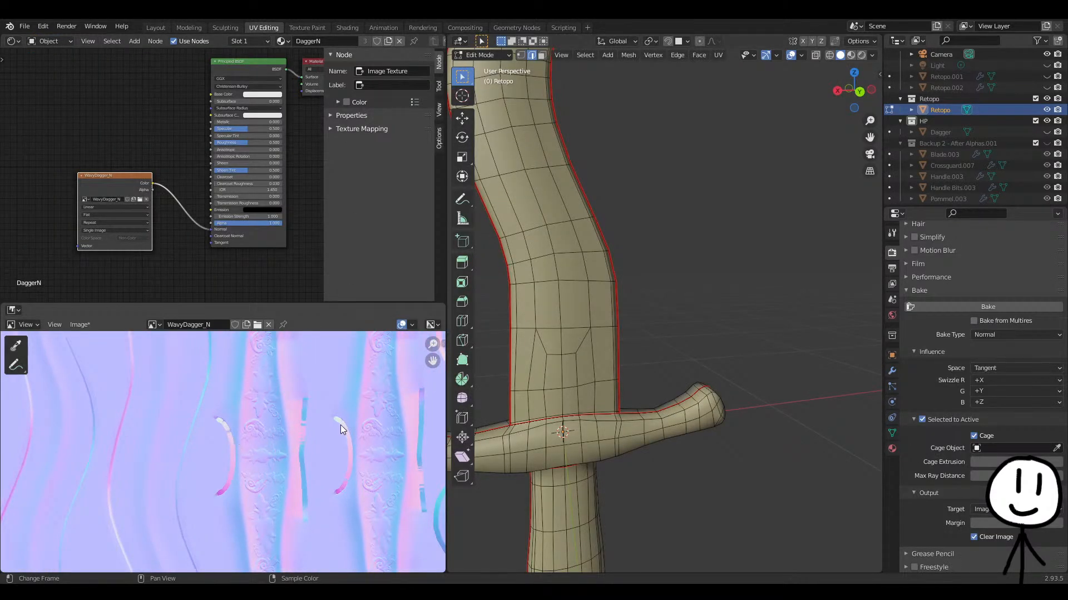
{"action": "scroll", "coordinate": [339, 425], "scroll_direction": "down", "scroll_amount": 3}
{"action": "scroll", "coordinate": [237, 406], "scroll_direction": "up", "scroll_amount": 3}
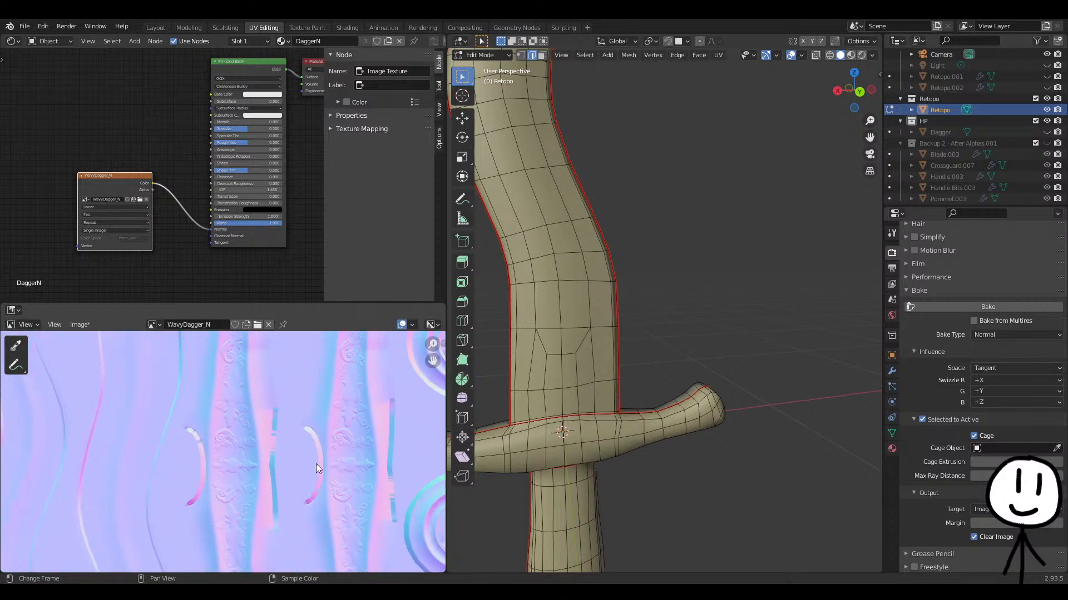
{"action": "middle_click_drag", "start_coordinate": [316, 459], "coordinate": [306, 433]}
{"action": "scroll", "coordinate": [342, 445], "scroll_direction": "down", "scroll_amount": 5}
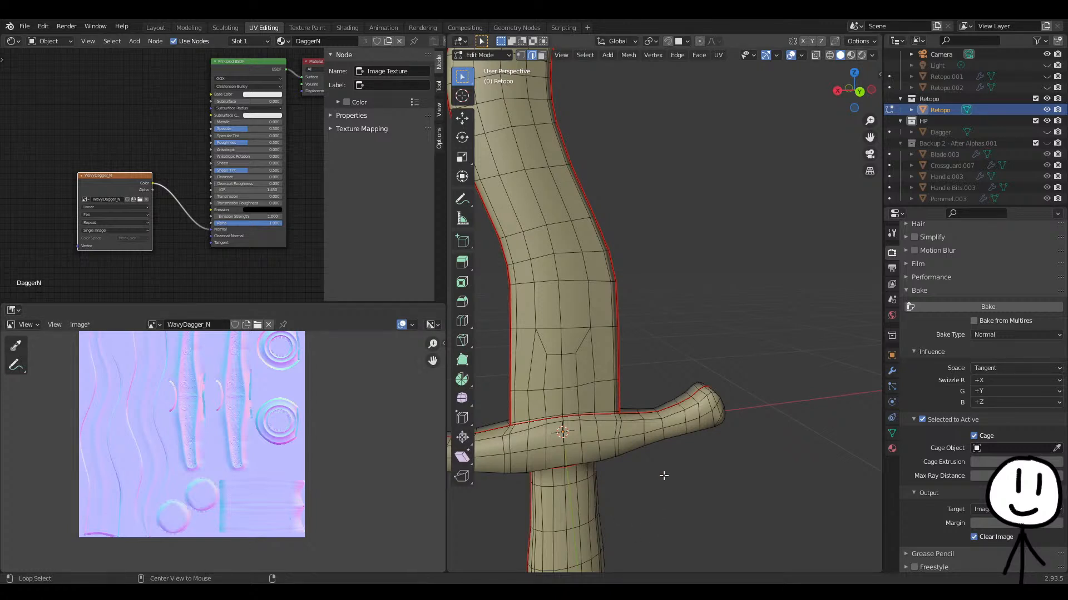
Leave Edit Mode and examine the Retopo mesh's shading where the blade and handle join the crossguard.
{"action": "middle_click_drag", "start_coordinate": [679, 501], "coordinate": [576, 339]}
{"action": "scroll", "coordinate": [544, 172], "scroll_direction": "down", "scroll_amount": 5}
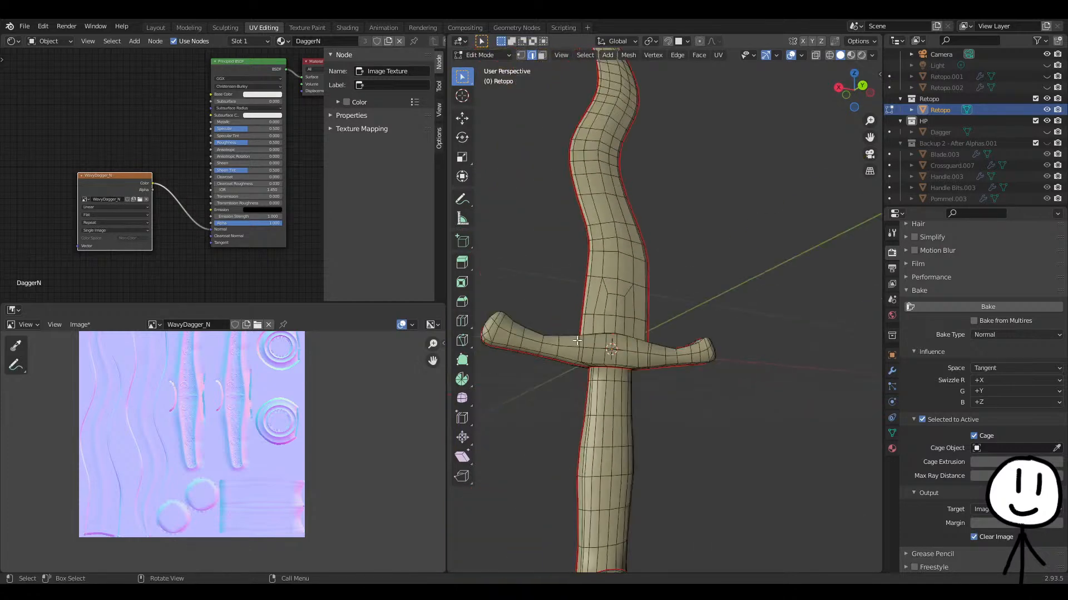
{"action": "key", "text": "Tab"}
{"action": "middle_click_drag", "start_coordinate": [633, 412], "coordinate": [539, 302]}
{"action": "scroll", "coordinate": [562, 543], "scroll_direction": "up", "scroll_amount": 5}
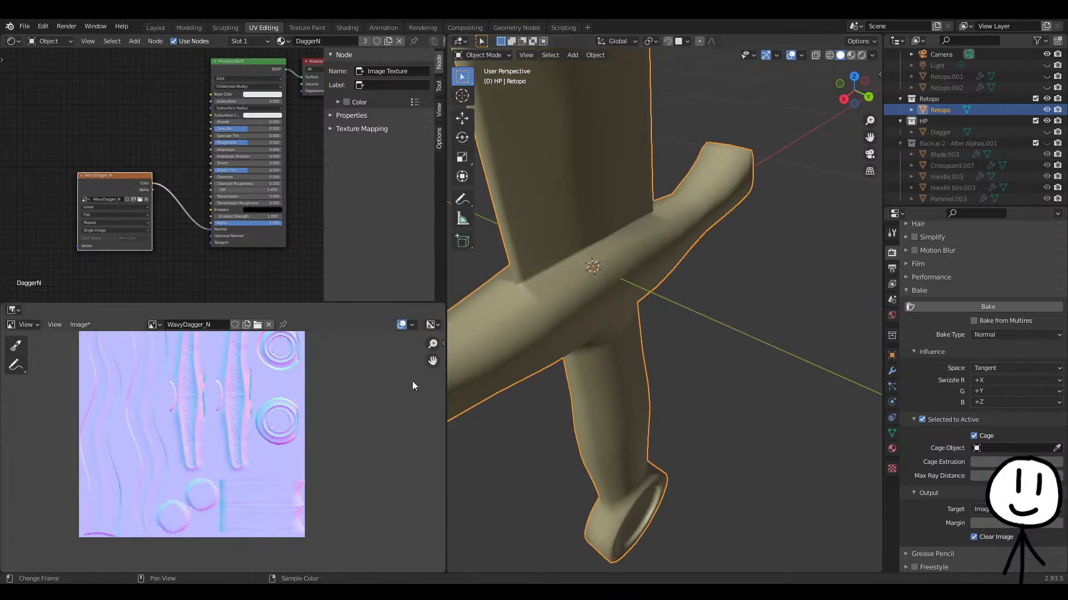
Slide the edge loop at the handle-to-pommel joint of the Retopo mesh along its neighbouring edges.
{"action": "middle_click_drag", "start_coordinate": [469, 388], "coordinate": [626, 431]}
{"action": "key", "text": "Tab"}
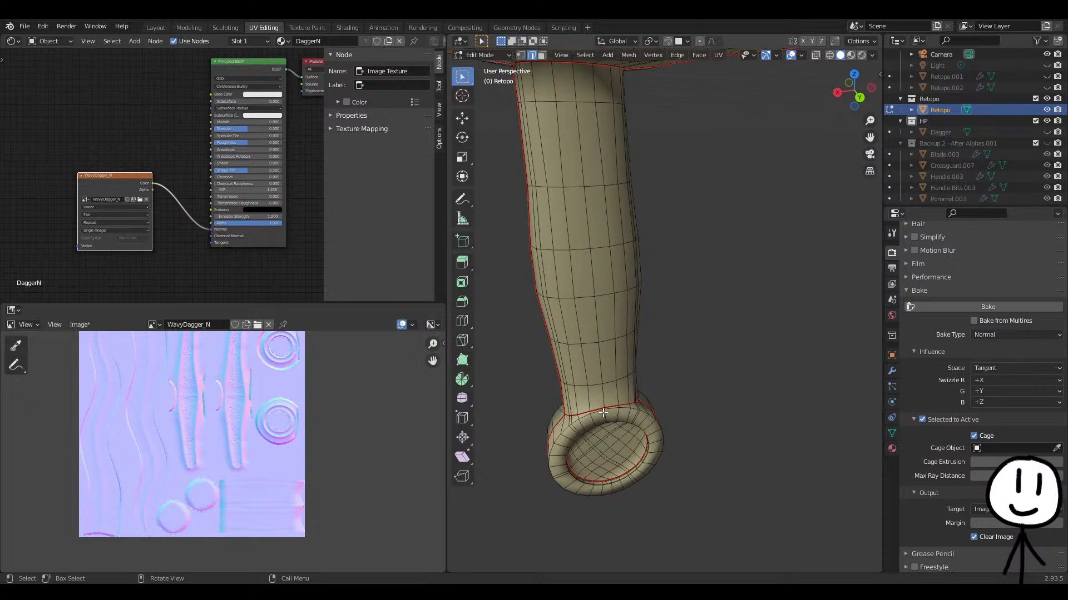
{"action": "left_click", "coordinate": [597, 409], "text": "alt"}
{"action": "key", "text": "g"}
{"action": "key", "text": "g"}
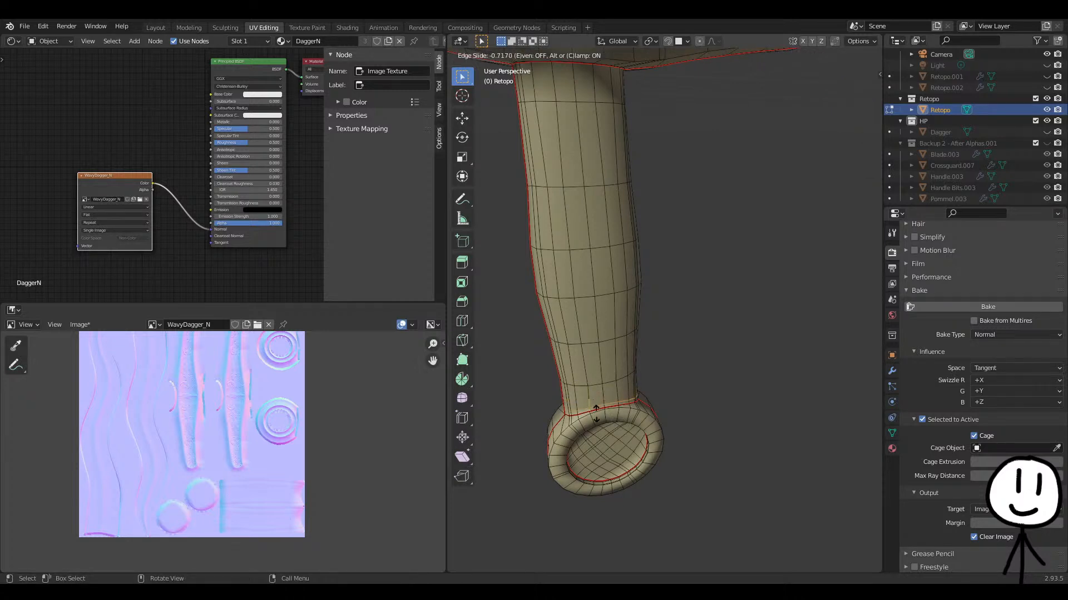
{"action": "left_click", "coordinate": [596, 412]}
{"action": "key", "text": "Tab"}
Check the pommel's front in wireframe and smooth shading, and save the file.
{"action": "middle_click_drag", "start_coordinate": [670, 362], "coordinate": [662, 341]}
{"action": "middle_click_drag", "start_coordinate": [603, 435], "coordinate": [605, 333], "text": "shift"}
{"action": "key", "text": "Tab"}
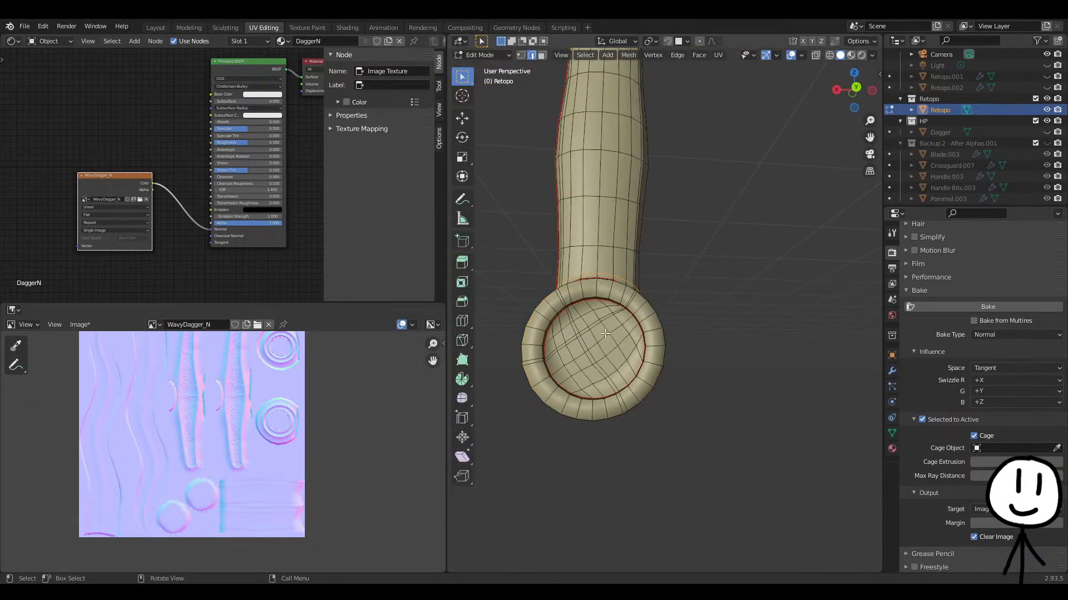
{"action": "scroll", "coordinate": [605, 334], "scroll_direction": "up", "scroll_amount": 4}
{"action": "key", "text": "Tab"}
{"action": "key", "text": "Tab"}
{"action": "scroll", "coordinate": [818, 230], "scroll_direction": "down", "scroll_amount": 4}
{"action": "key", "text": "Tab"}
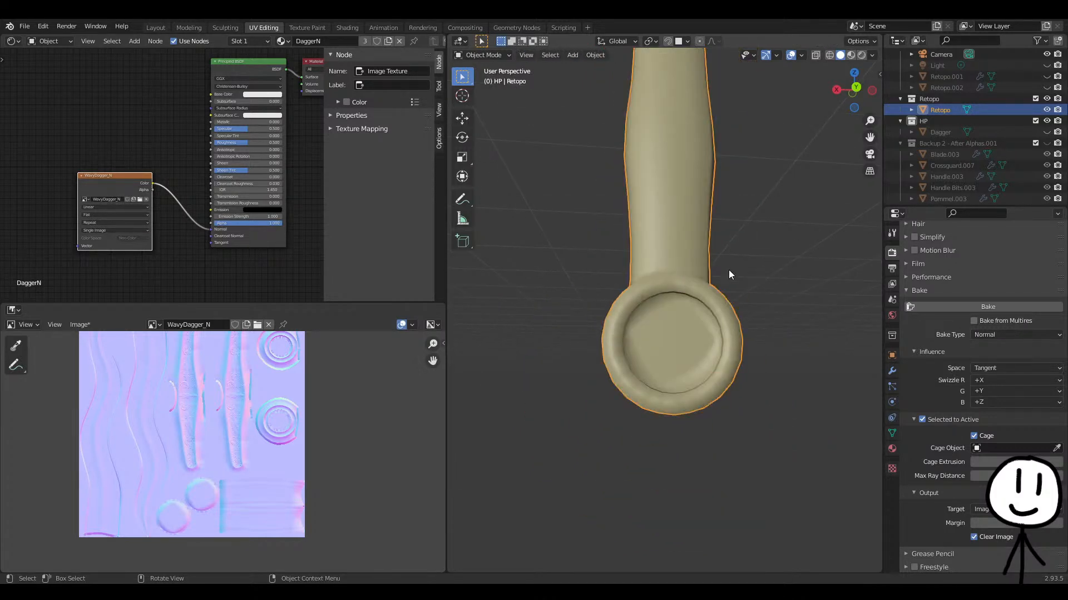
{"action": "key", "text": "ctrl"}
{"action": "key", "text": "ctrl+s"}
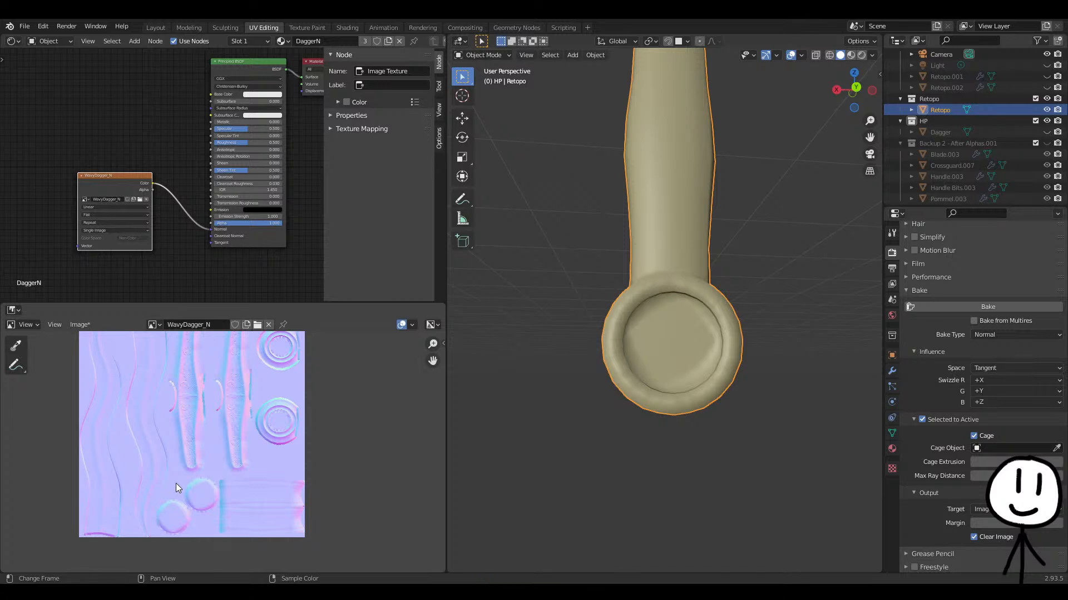
Examine the shading of the pommel's recessed disc and select all geometry of the Retopo mesh in Edit Mode.
{"action": "scroll", "coordinate": [617, 435], "scroll_direction": "up", "scroll_amount": 3}
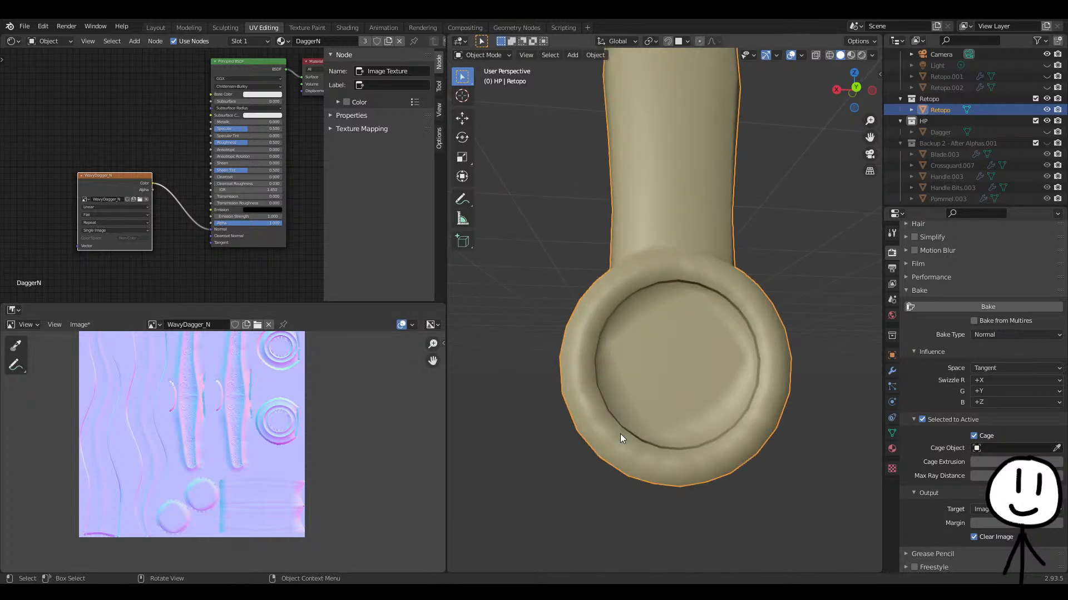
{"action": "scroll", "coordinate": [600, 422], "scroll_direction": "up", "scroll_amount": 2}
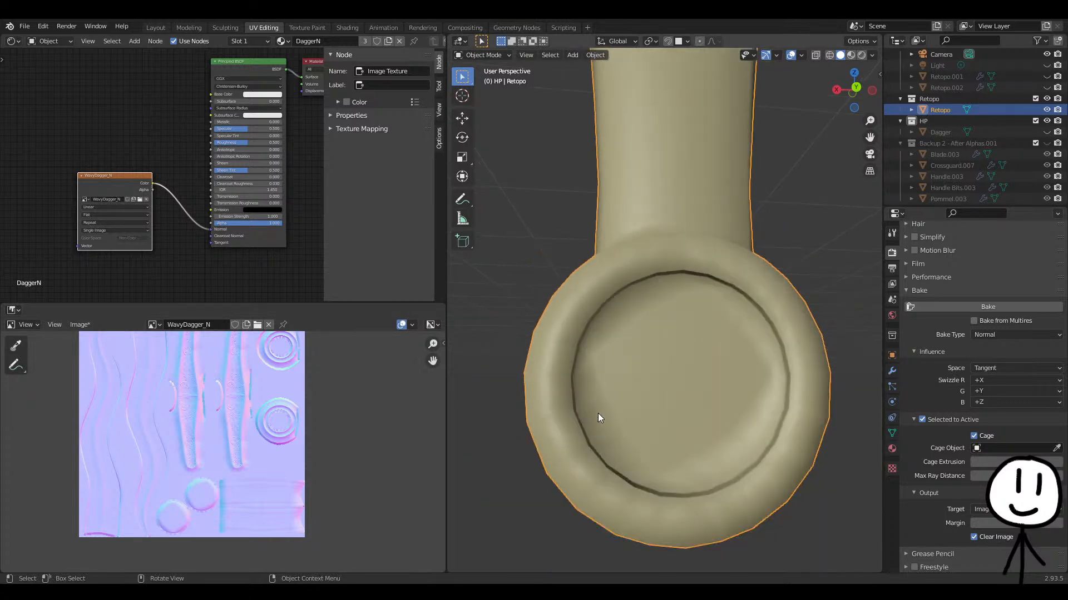
{"action": "key", "text": "Tab"}
{"action": "key", "text": "Tab"}
{"action": "middle_click_drag", "start_coordinate": [652, 390], "coordinate": [635, 372]}
{"action": "key", "text": "Tab"}
{"action": "key", "text": "a"}
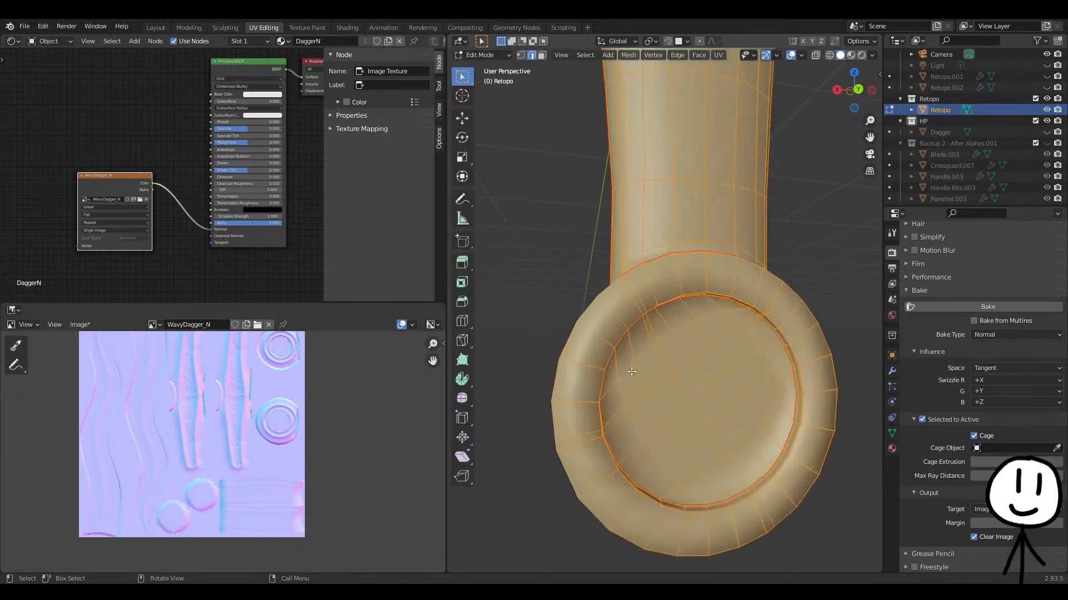
Show the UV layout over the WavyDagger_N map in the UV Editor and examine the crossguard and pommel ring islands.
{"action": "left_click", "coordinate": [293, 27]}
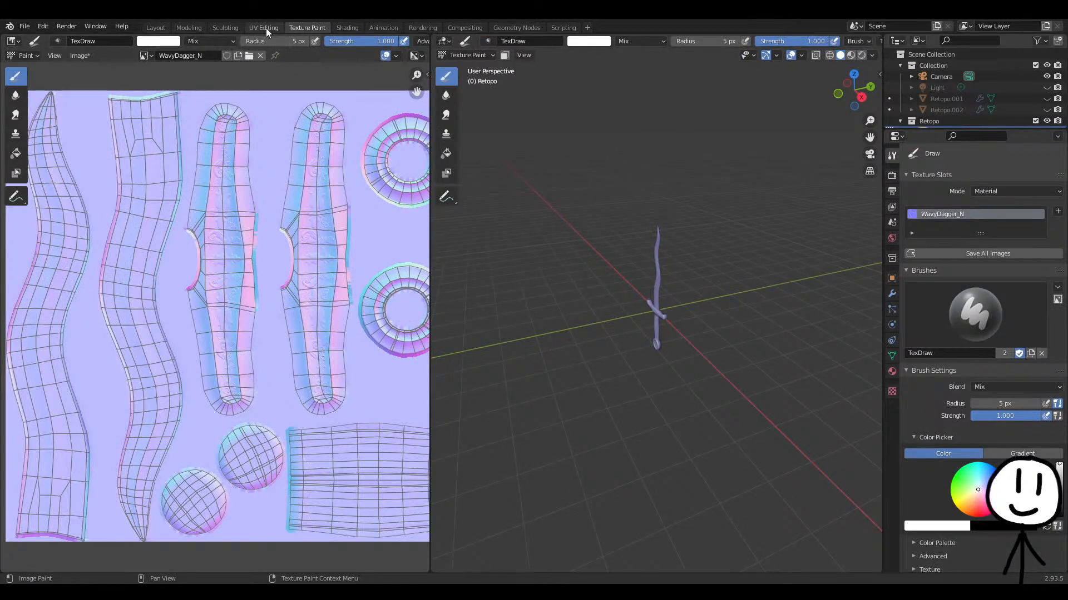
{"action": "left_click", "coordinate": [263, 27]}
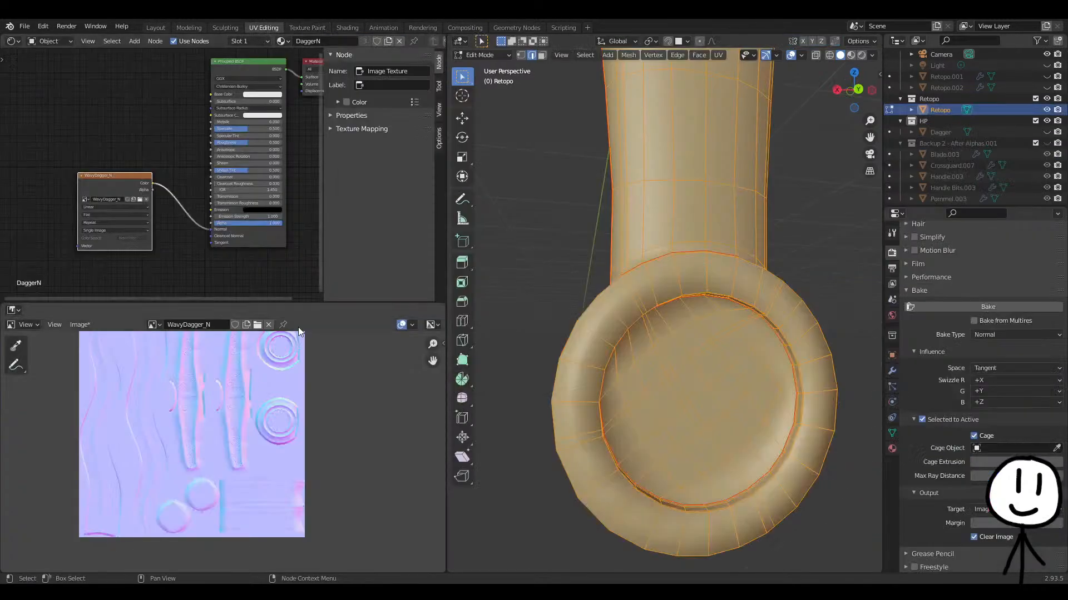
{"action": "right_click", "coordinate": [53, 301]}
{"action": "left_click", "coordinate": [13, 309]}
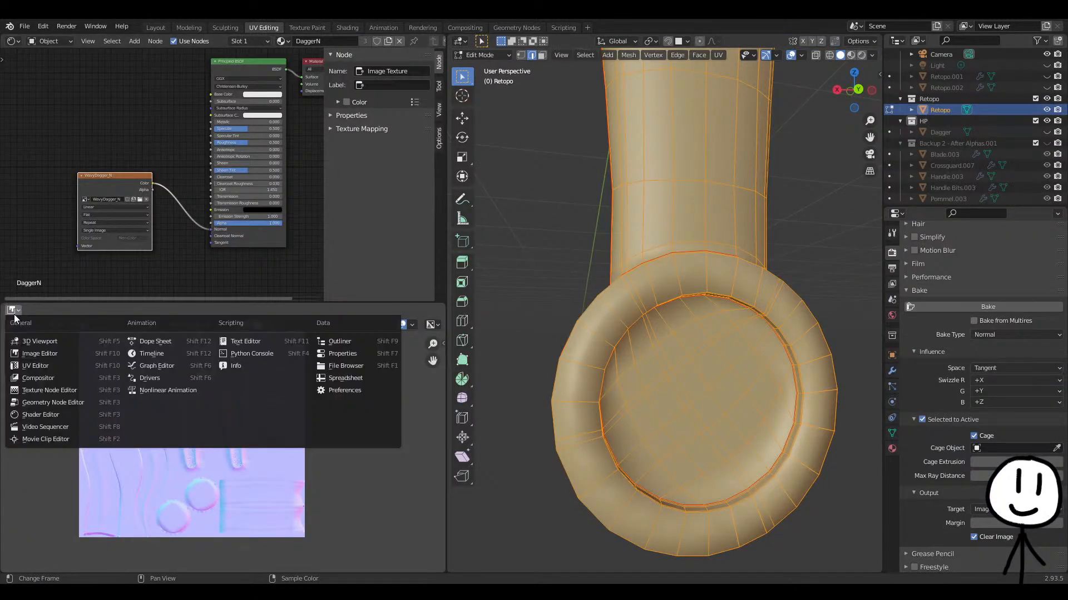
{"action": "left_click", "coordinate": [39, 364]}
{"action": "scroll", "coordinate": [316, 426], "scroll_direction": "up", "scroll_amount": 3}
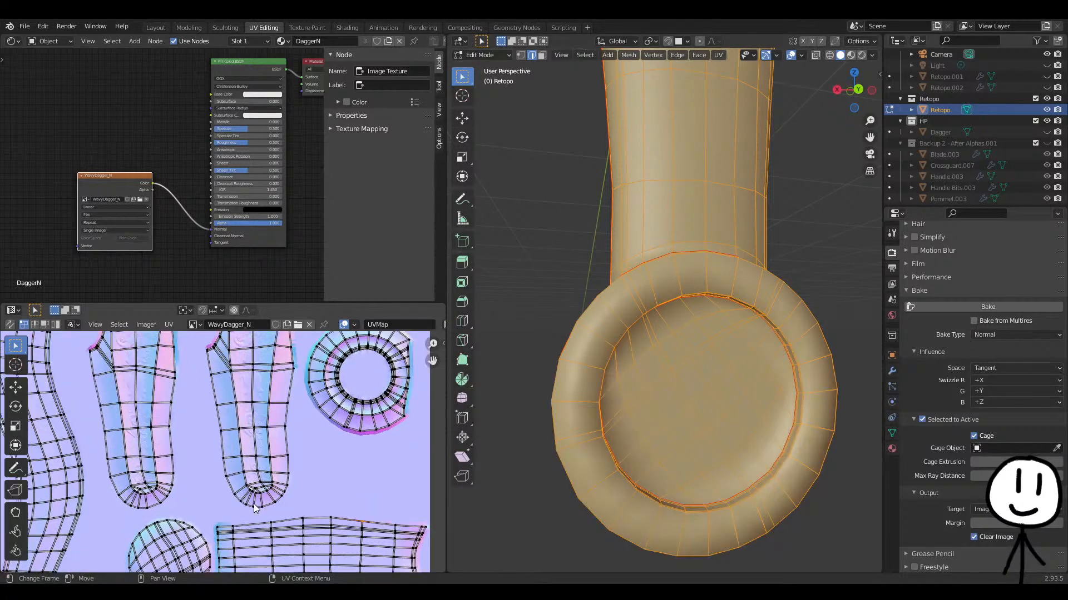
{"action": "scroll", "coordinate": [316, 426], "scroll_direction": "up", "scroll_amount": 3}
{"action": "scroll", "coordinate": [316, 431], "scroll_direction": "down", "scroll_amount": 3}
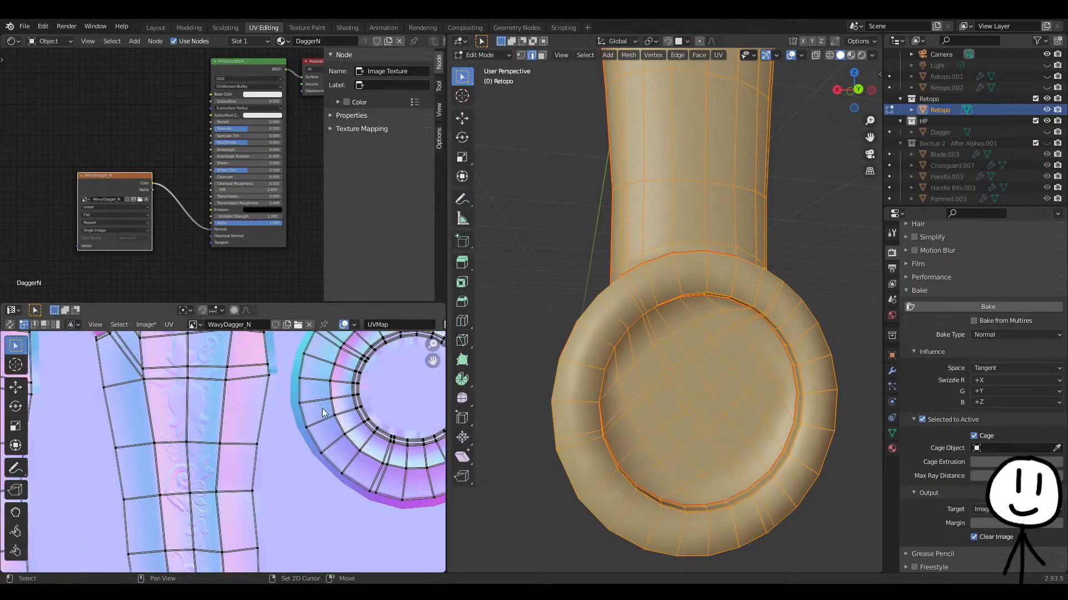
Return the map area to the Image Editor and inspect the pommel ring in WavyDagger_N without the UV overlay.
{"action": "left_click", "coordinate": [12, 310]}
{"action": "left_click", "coordinate": [35, 355]}
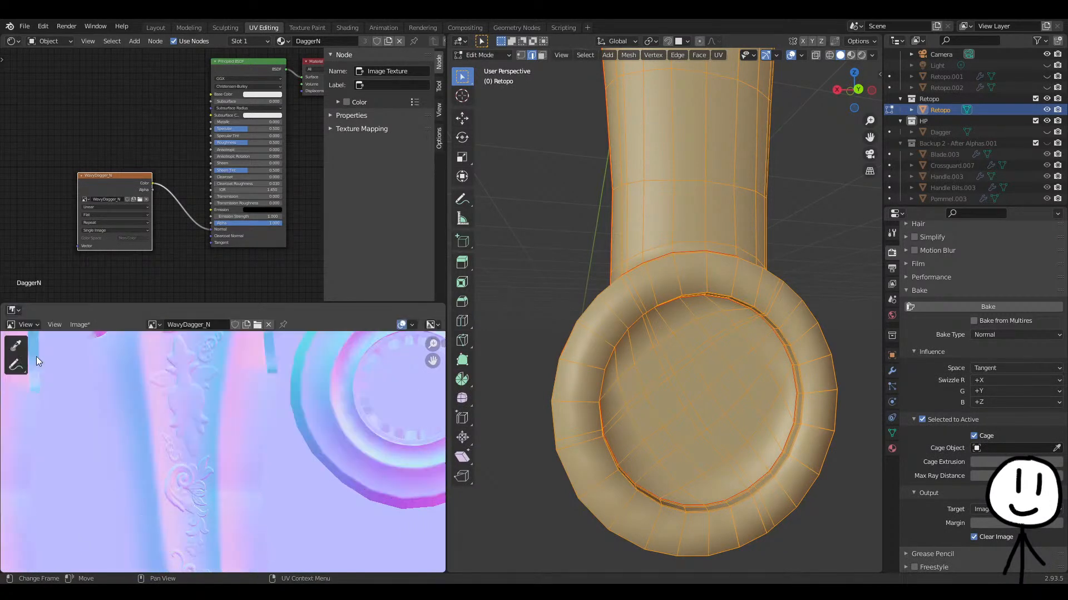
{"action": "scroll", "coordinate": [250, 412], "scroll_direction": "down", "scroll_amount": 4}
{"action": "middle_click_drag", "start_coordinate": [247, 409], "coordinate": [218, 428]}
{"action": "middle_click_drag", "start_coordinate": [314, 428], "coordinate": [378, 420]}
{"action": "scroll", "coordinate": [334, 417], "scroll_direction": "up", "scroll_amount": 1}
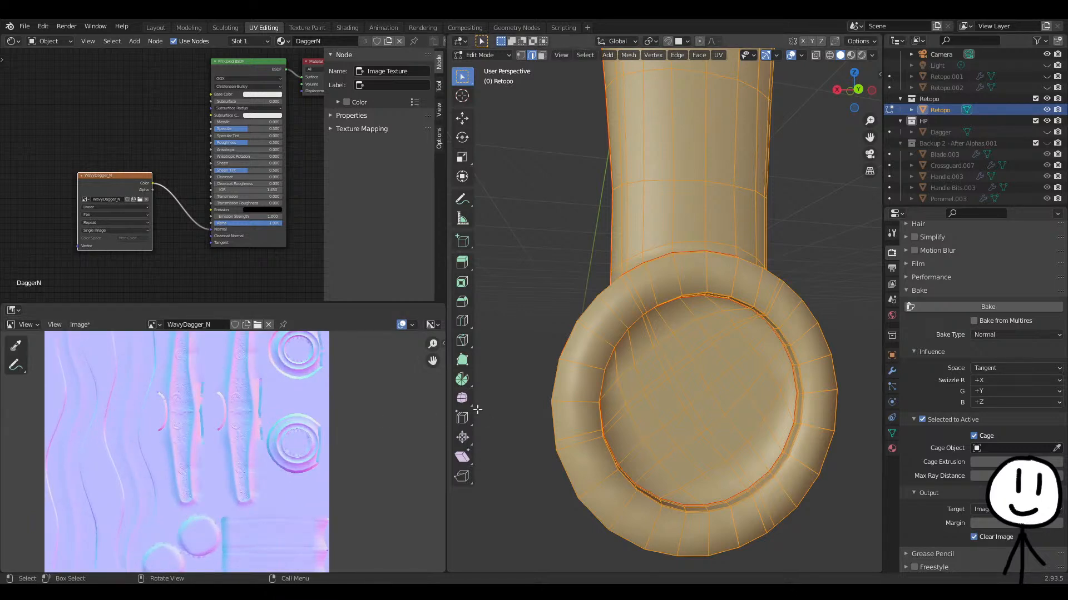
{"action": "scroll", "coordinate": [307, 420], "scroll_direction": "up", "scroll_amount": 4}
{"action": "scroll", "coordinate": [362, 439], "scroll_direction": "down", "scroll_amount": 2}
{"action": "scroll", "coordinate": [386, 436], "scroll_direction": "up", "scroll_amount": 2}
{"action": "middle_click_drag", "start_coordinate": [389, 436], "coordinate": [266, 442]}
{"action": "scroll", "coordinate": [328, 425], "scroll_direction": "down", "scroll_amount": 1, "text": "ctrl"}
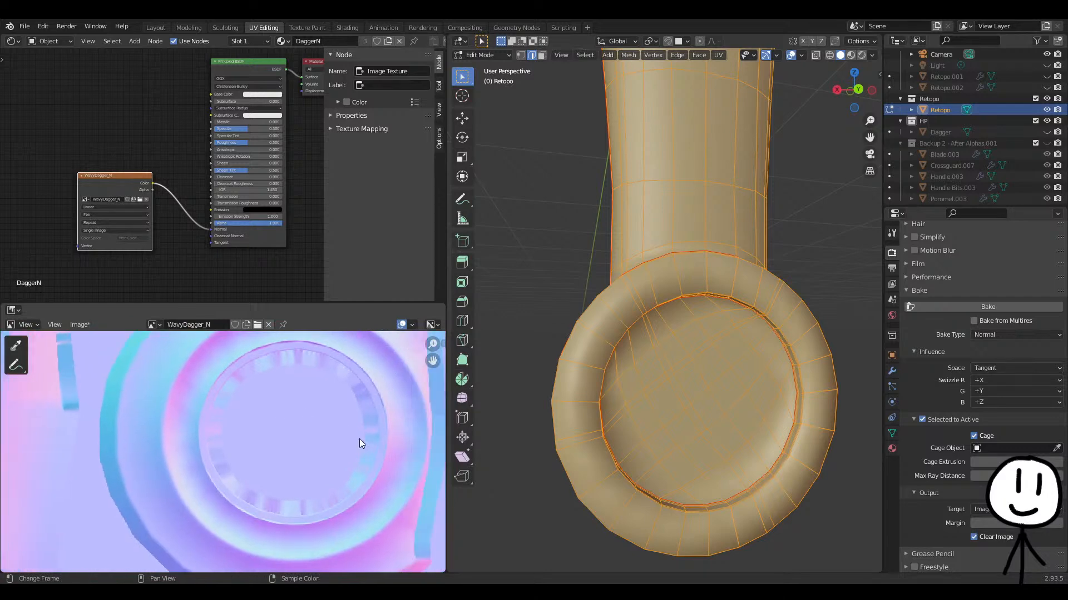
Compare the topology and shading around the pommel recess by viewing it in and out of Edit Mode.
{"action": "scroll", "coordinate": [729, 367], "scroll_direction": "up", "scroll_amount": 2}
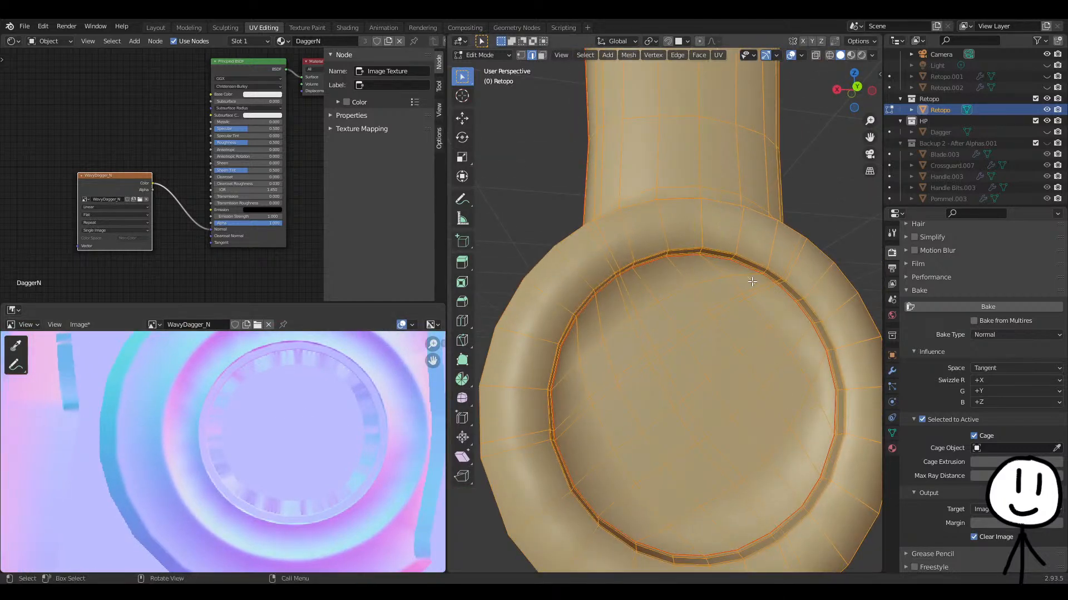
{"action": "key", "text": "Tab"}
{"action": "middle_click_drag", "start_coordinate": [752, 283], "coordinate": [701, 243]}
{"action": "key", "text": "Tab"}
{"action": "left_click", "coordinate": [696, 165], "text": "alt"}
{"action": "key", "text": "Tab"}
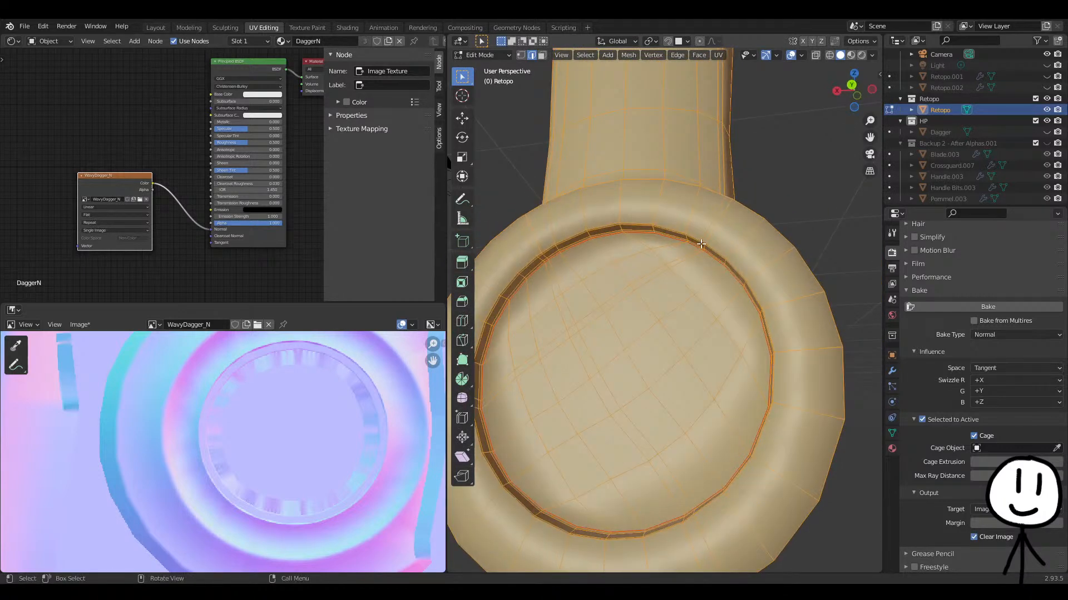
Inspect the stepped artifacts inside the pommel ring of the WavyDagger_N map at several magnifications.
{"action": "scroll", "coordinate": [706, 244], "scroll_direction": "up", "scroll_amount": 1}
{"action": "scroll", "coordinate": [265, 432], "scroll_direction": "down", "scroll_amount": 3}
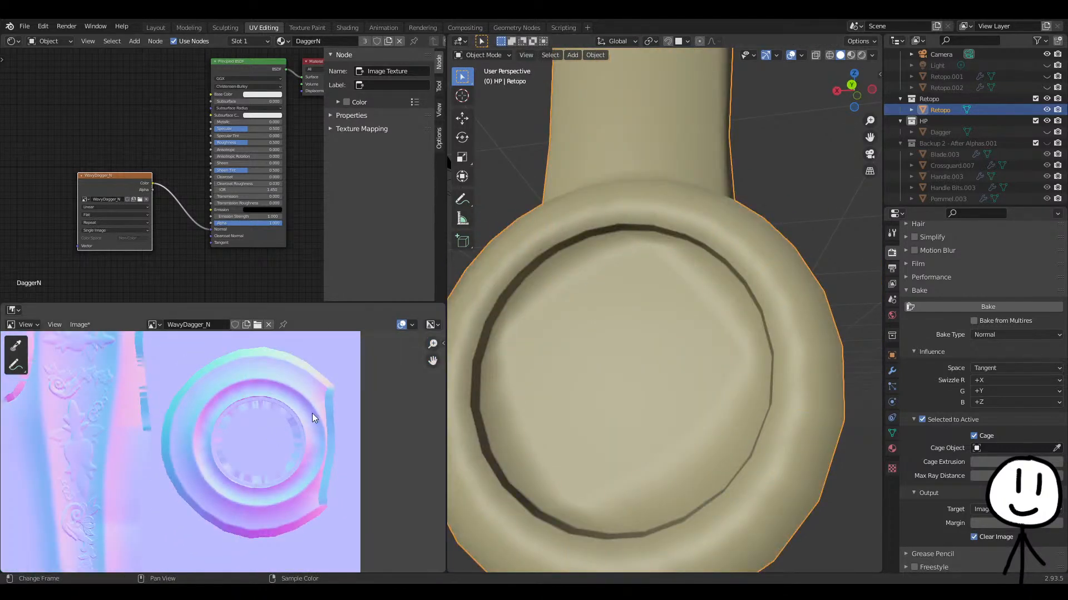
{"action": "scroll", "coordinate": [245, 432], "scroll_direction": "down", "scroll_amount": 3}
{"action": "scroll", "coordinate": [252, 436], "scroll_direction": "up", "scroll_amount": 3}
{"action": "scroll", "coordinate": [241, 431], "scroll_direction": "down", "scroll_amount": 3}
{"action": "scroll", "coordinate": [262, 431], "scroll_direction": "up", "scroll_amount": 5}
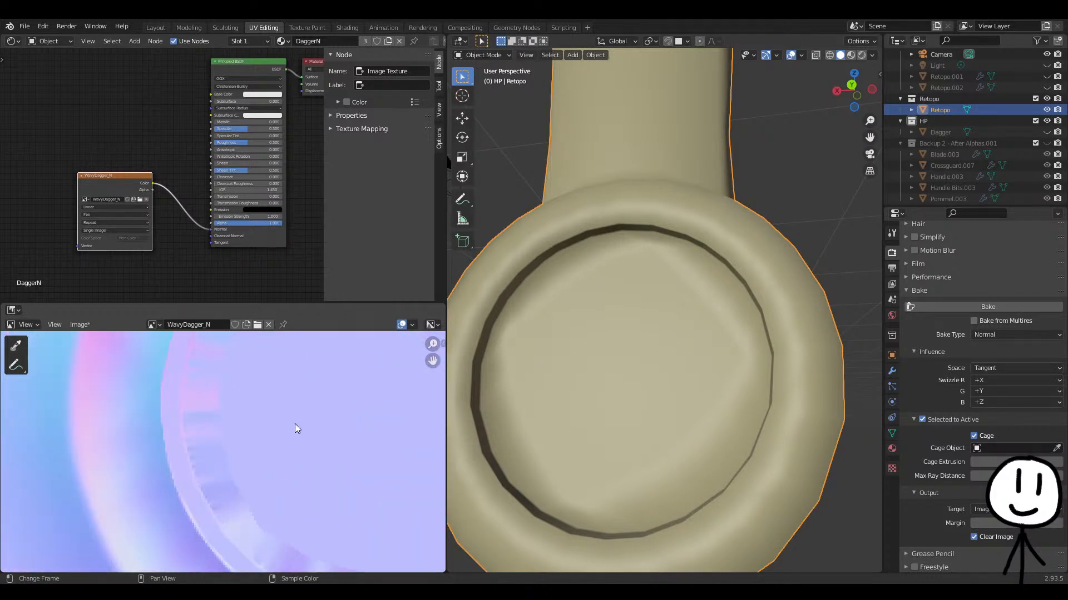
{"action": "scroll", "coordinate": [290, 428], "scroll_direction": "down", "scroll_amount": 3}
{"action": "scroll", "coordinate": [639, 281], "scroll_direction": "up", "scroll_amount": 5}
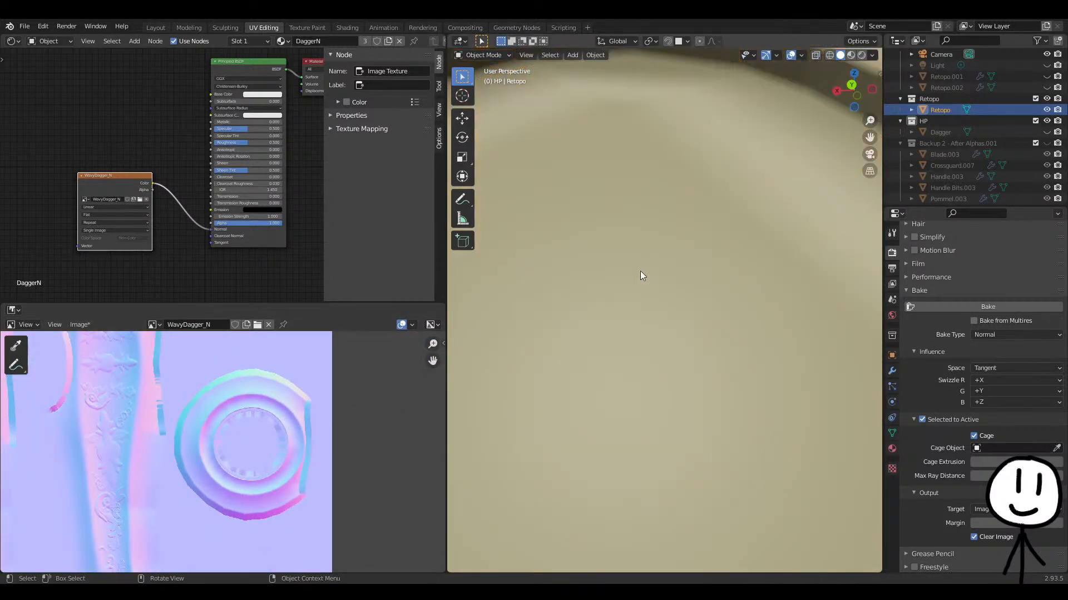
Examine the wall of the pommel recess on the Retopo mesh from a low angle in Edit Mode.
{"action": "scroll", "coordinate": [642, 275], "scroll_direction": "down", "scroll_amount": 5}
{"action": "key", "text": "Tab"}
{"action": "middle_click_drag", "start_coordinate": [682, 304], "coordinate": [745, 200]}
{"action": "key", "text": "Tab"}
{"action": "scroll", "coordinate": [747, 200], "scroll_direction": "up", "scroll_amount": 6}
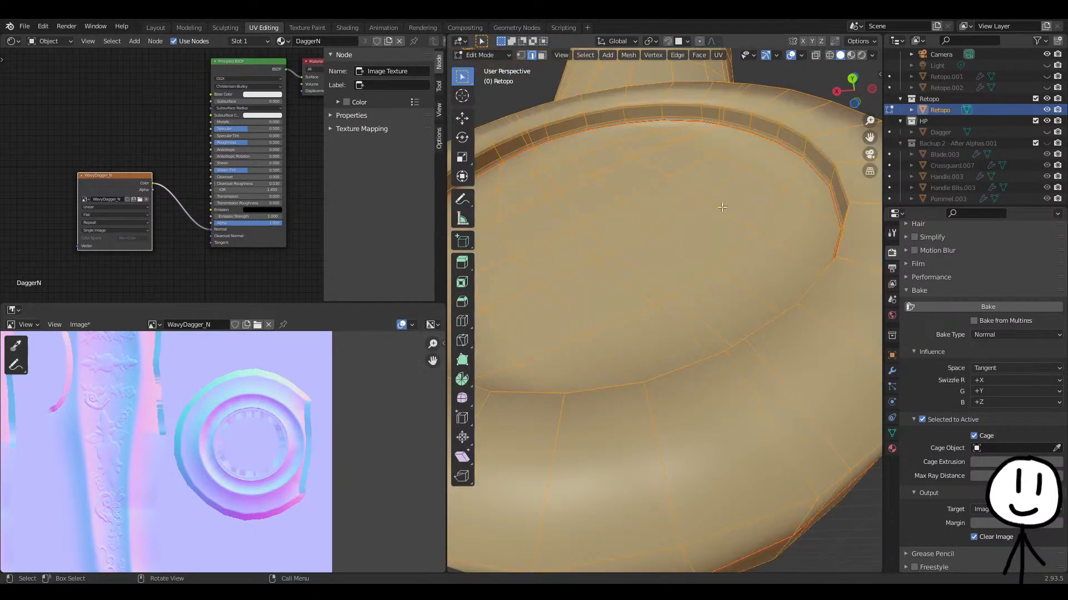
Try a loop cut on the pommel and check the disc's shading again in Object Mode.
{"action": "key", "text": "ctrl+r"}
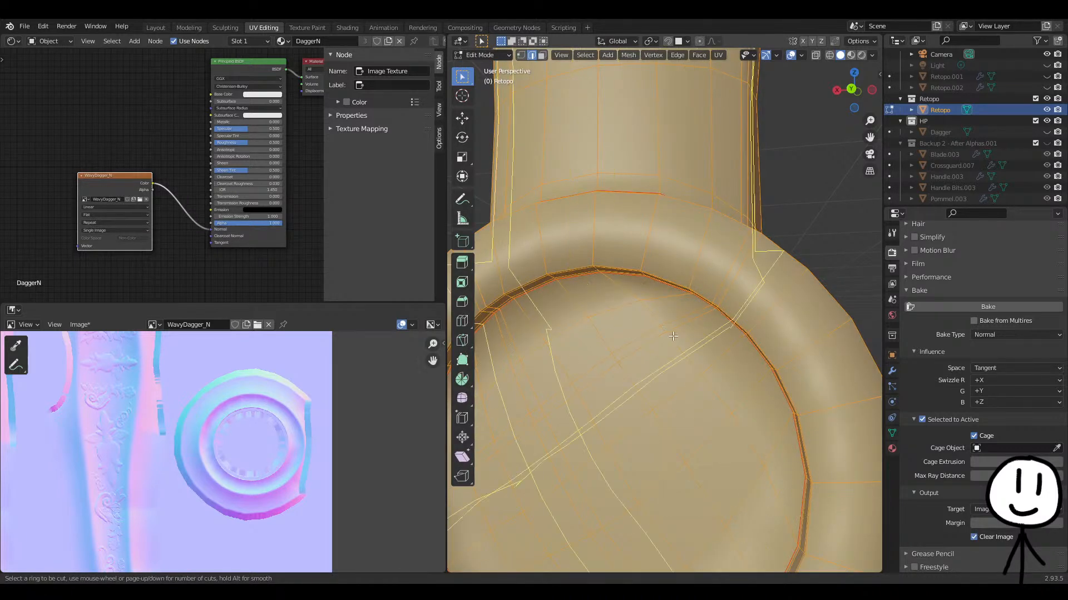
{"action": "key", "text": "Tab"}
{"action": "scroll", "coordinate": [597, 289], "scroll_direction": "down", "scroll_amount": 4}
{"action": "key", "text": "Tab"}
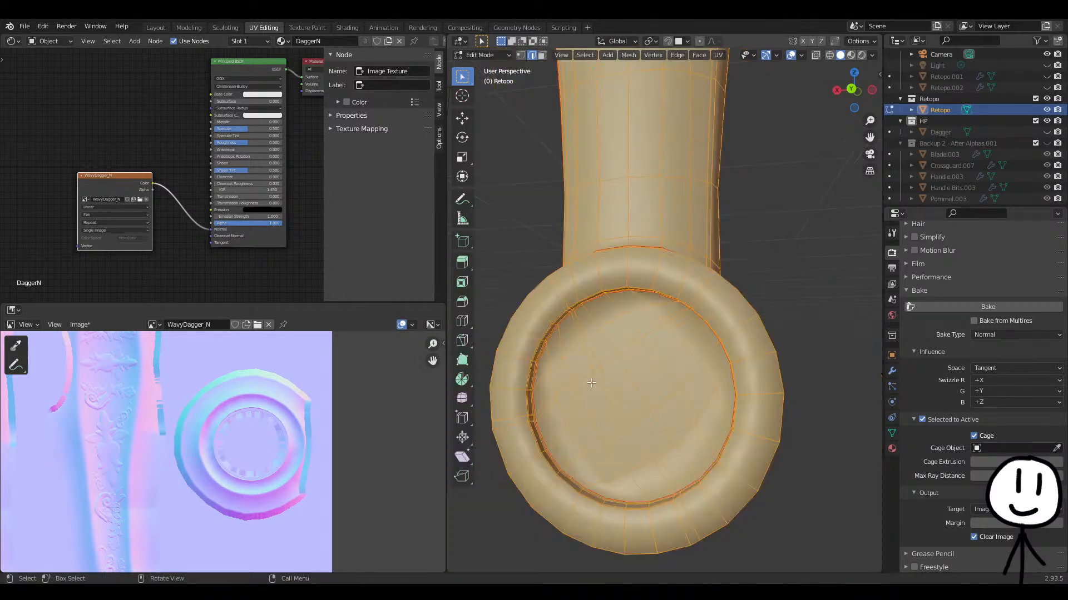
{"action": "key", "text": "Tab"}
{"action": "scroll", "coordinate": [285, 422], "scroll_direction": "down", "scroll_amount": 4}
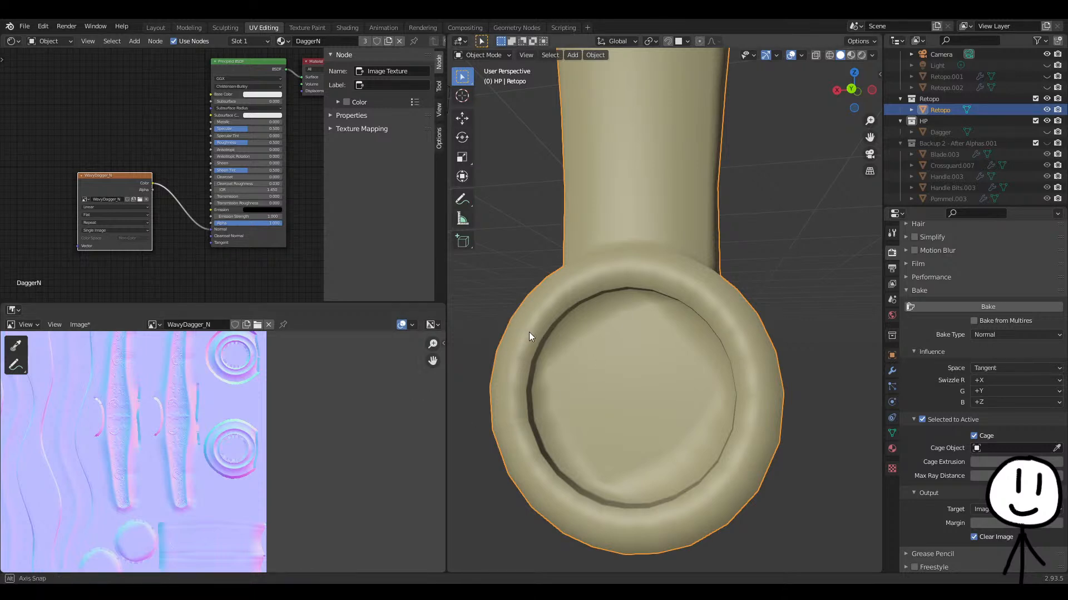
View the pommel from the side and, in the Layout workspace, inspect it with Material Preview shading.
{"action": "middle_click_drag", "start_coordinate": [527, 331], "coordinate": [640, 352]}
{"action": "middle_click_drag", "start_coordinate": [740, 393], "coordinate": [587, 331], "text": "shift"}
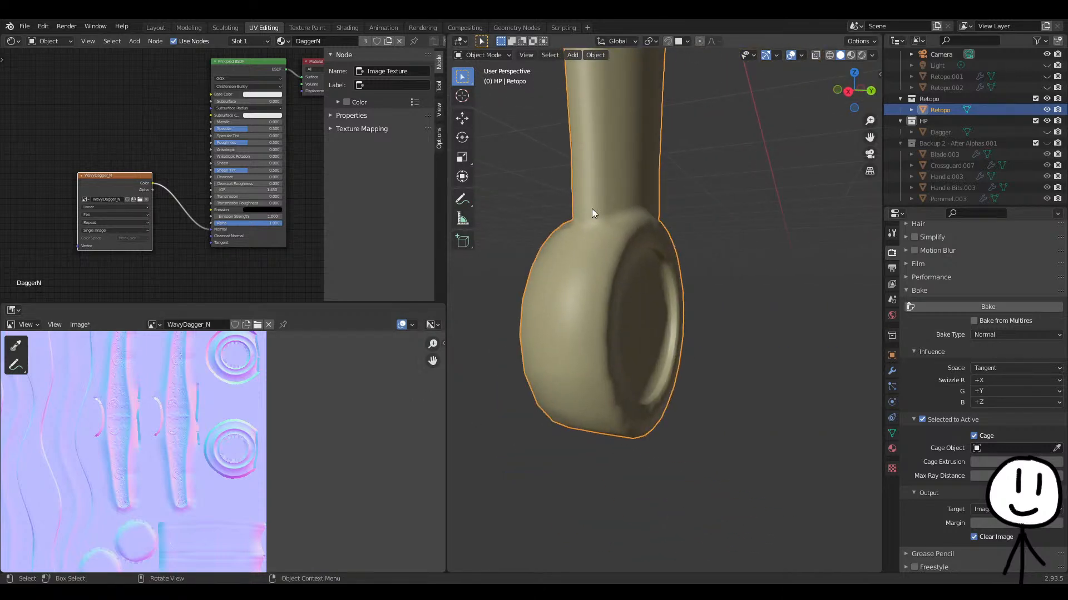
{"action": "scroll", "coordinate": [222, 459], "scroll_direction": "up", "scroll_amount": 1}
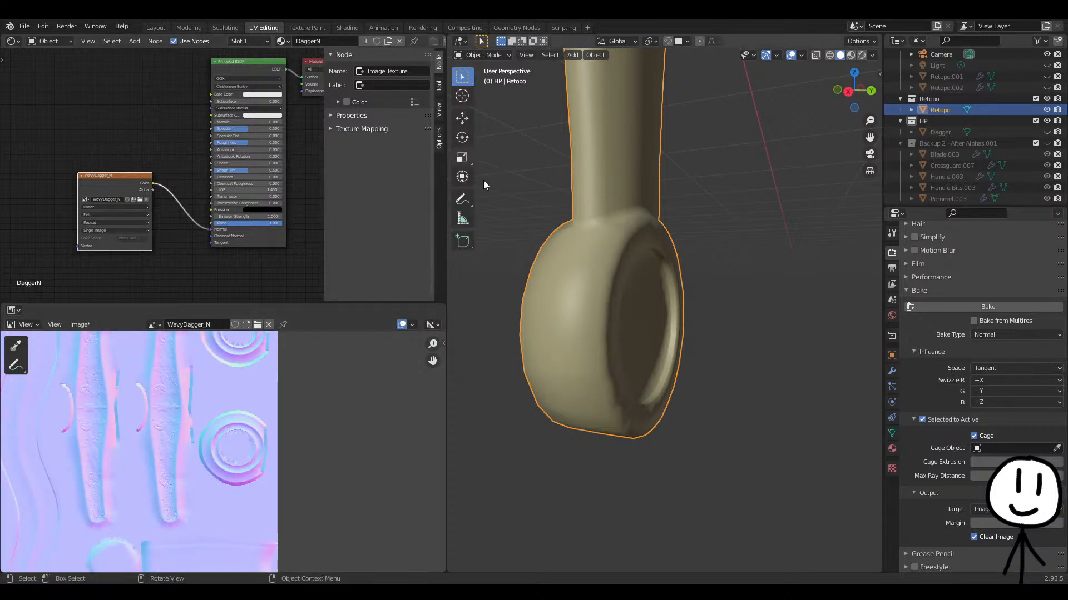
{"action": "left_click", "coordinate": [156, 28]}
{"action": "key", "text": "z"}
{"action": "left_click", "coordinate": [582, 383]}
{"action": "mouse_move", "coordinate": [570, 412]}
{"action": "middle_mouse_down"}
{"action": "mouse_move", "coordinate": [424, 369]}
{"action": "mouse_move", "coordinate": [488, 325]}
{"action": "middle_mouse_up"}
{"action": "scroll", "coordinate": [488, 321], "scroll_direction": "up", "scroll_amount": 9}
{"action": "middle_click_drag", "start_coordinate": [549, 280], "coordinate": [443, 235]}
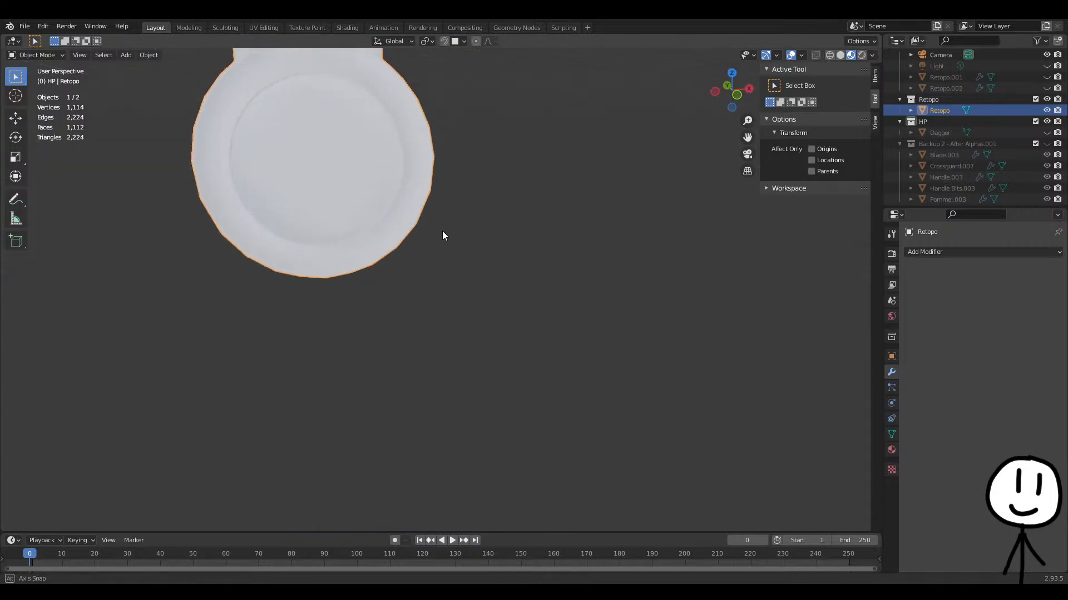
Set the base color of the DaggerN material to blue.
{"action": "left_click", "coordinate": [891, 450]}
{"action": "left_click", "coordinate": [989, 384]}
{"action": "left_click_drag", "start_coordinate": [996, 276], "coordinate": [1018, 249]}
Examine the normal map detail on the blue Retopo dagger, especially where the handle meets the crossguard.
{"action": "middle_click_drag", "start_coordinate": [482, 213], "coordinate": [612, 520], "text": "shift"}
{"action": "middle_click_drag", "start_coordinate": [536, 239], "coordinate": [556, 520], "text": "shift"}
{"action": "scroll", "coordinate": [556, 370], "scroll_direction": "down", "scroll_amount": 5}
{"action": "middle_click_drag", "start_coordinate": [575, 386], "coordinate": [434, 267]}
{"action": "scroll", "coordinate": [380, 227], "scroll_direction": "up", "scroll_amount": 5}
{"action": "scroll", "coordinate": [381, 233], "scroll_direction": "down", "scroll_amount": 5}
{"action": "scroll", "coordinate": [381, 233], "scroll_direction": "down", "scroll_amount": 4}
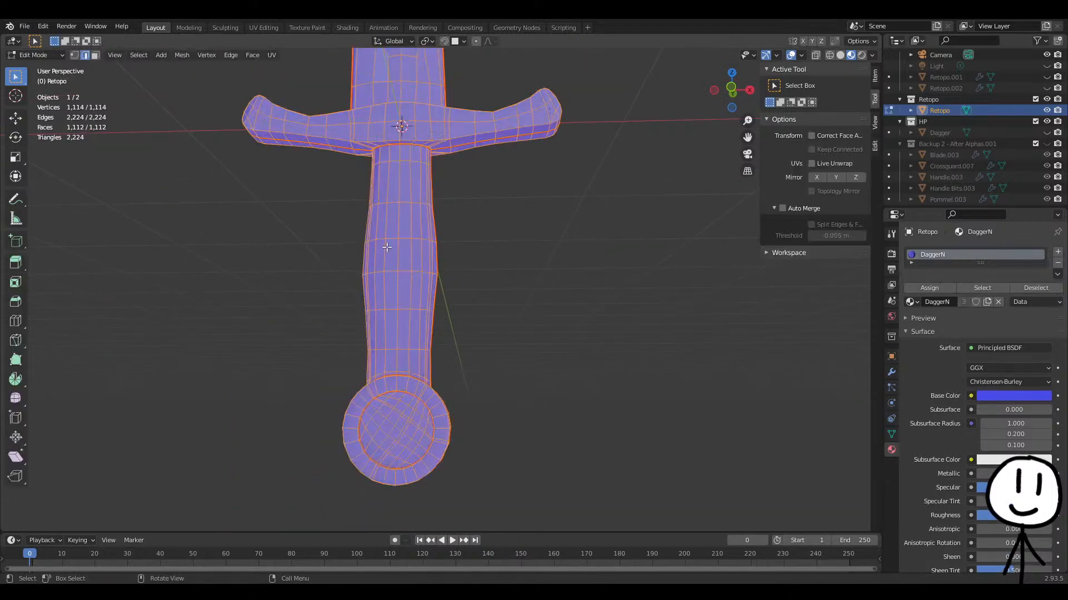
{"action": "scroll", "coordinate": [392, 249], "scroll_direction": "up", "scroll_amount": 5}
{"action": "middle_click_drag", "start_coordinate": [523, 259], "coordinate": [622, 333]}
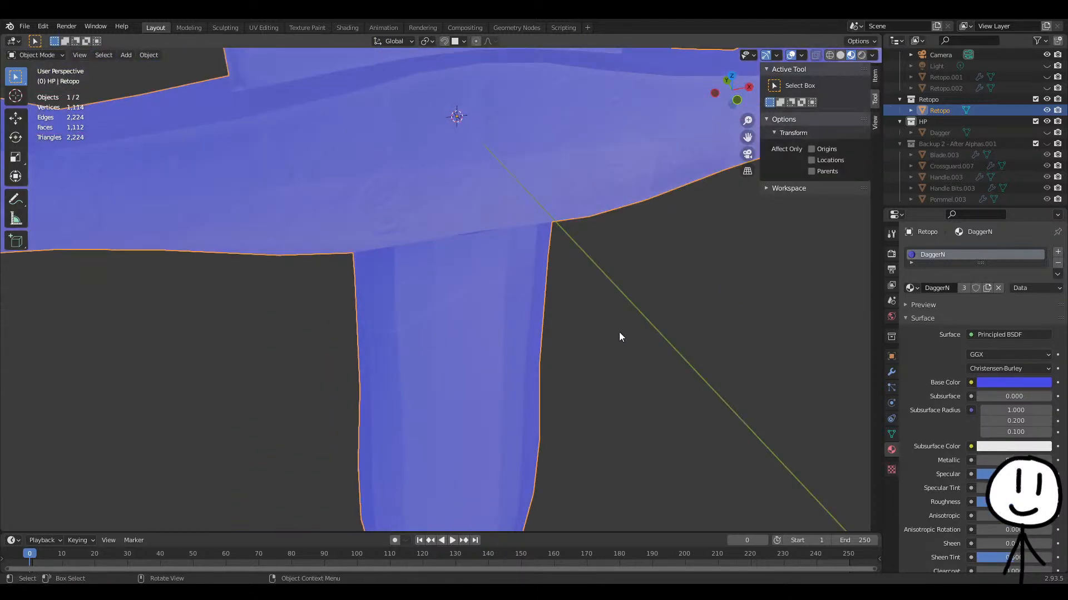
{"action": "scroll", "coordinate": [510, 287], "scroll_direction": "down", "scroll_amount": 4}
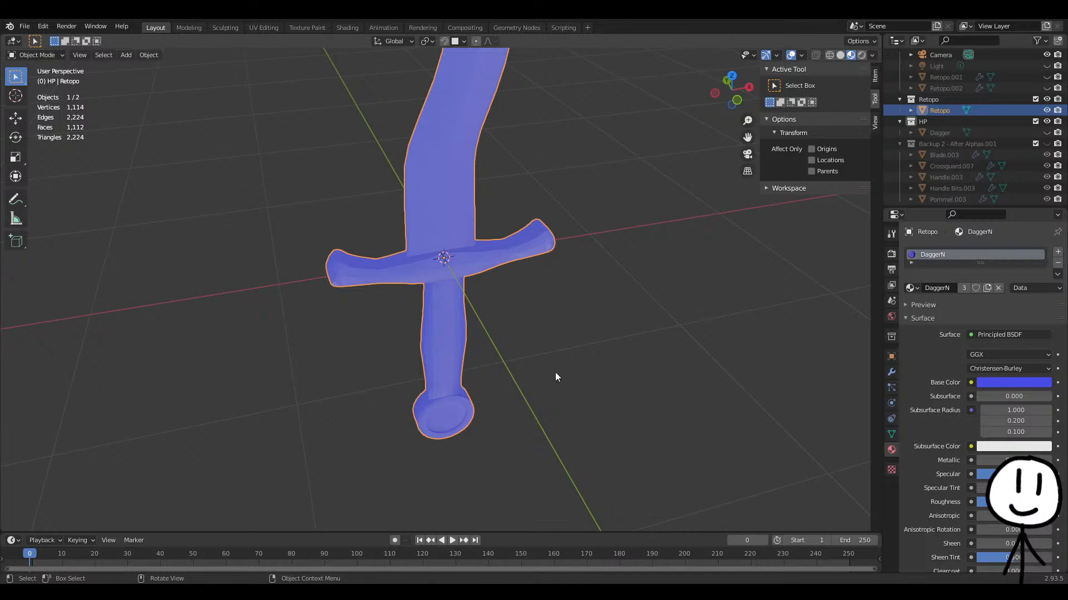
Inspect the handle's shading up close, then adjust the DaggerN material's roughness and view the whole dagger.
{"action": "middle_click_drag", "start_coordinate": [556, 331], "coordinate": [526, 278]}
{"action": "scroll", "coordinate": [434, 226], "scroll_direction": "up", "scroll_amount": 6}
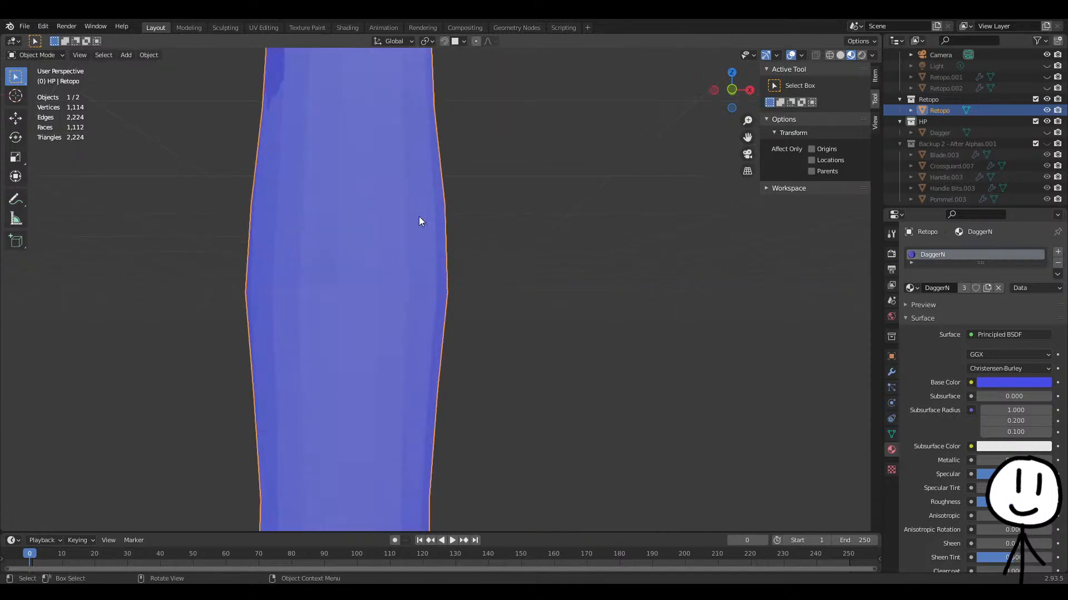
{"action": "middle_click_drag", "start_coordinate": [539, 179], "coordinate": [588, 338]}
{"action": "scroll", "coordinate": [589, 338], "scroll_direction": "down", "scroll_amount": 6}
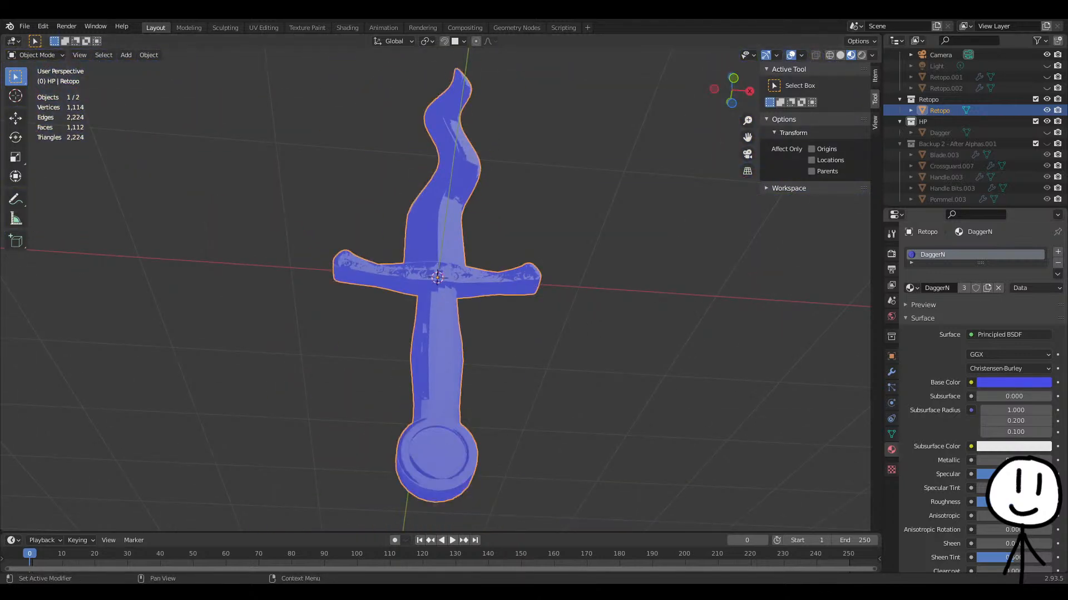
{"action": "left_click_drag", "start_coordinate": [1001, 502], "coordinate": [1023, 502]}
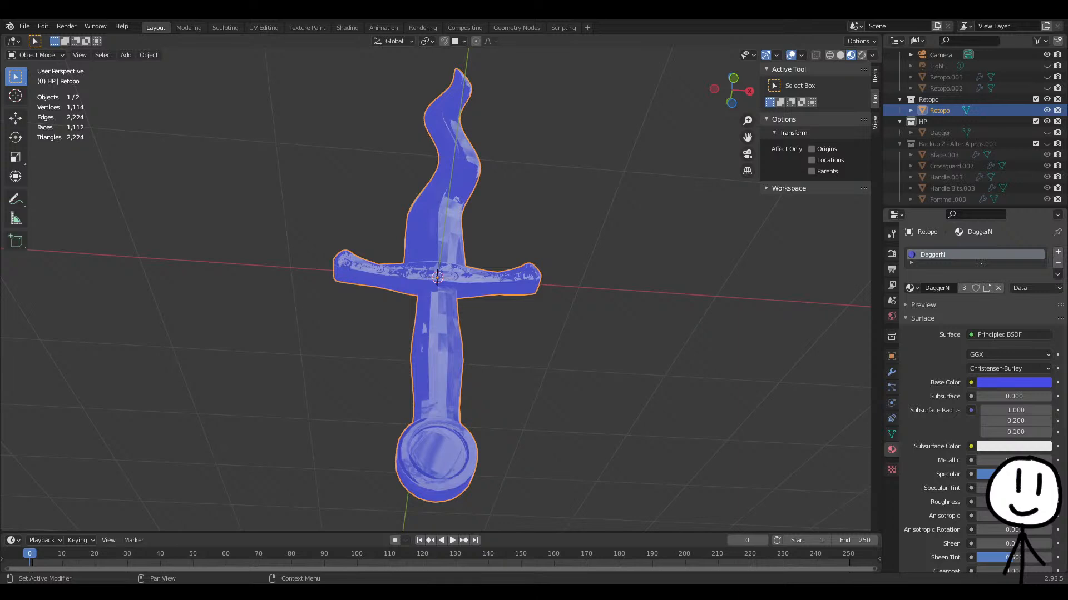
{"action": "middle_click_drag", "start_coordinate": [548, 384], "coordinate": [589, 467]}
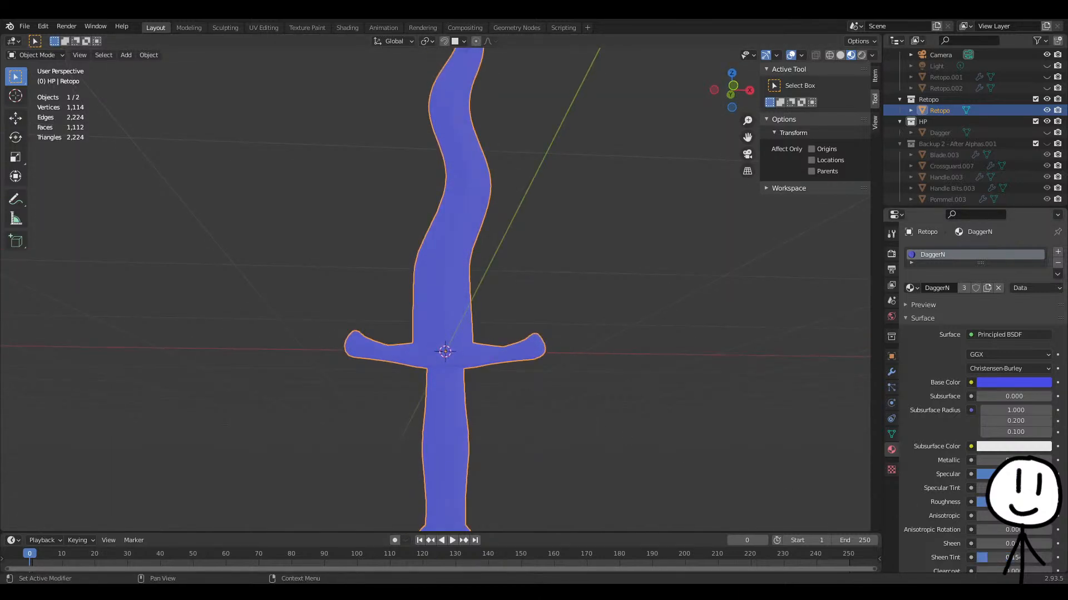
Examine the blue dagger's shading along the handle and at the pommel from the side.
{"action": "scroll", "coordinate": [713, 452], "scroll_direction": "up", "scroll_amount": 7}
{"action": "mouse_move", "coordinate": [633, 421]}
{"action": "middle_mouse_down"}
{"action": "mouse_move", "coordinate": [631, 359]}
{"action": "mouse_move", "coordinate": [635, 399]}
{"action": "mouse_move", "coordinate": [678, 438]}
{"action": "mouse_move", "coordinate": [765, 476]}
{"action": "mouse_move", "coordinate": [703, 457]}
{"action": "mouse_move", "coordinate": [623, 392]}
{"action": "mouse_move", "coordinate": [621, 357]}
{"action": "mouse_move", "coordinate": [626, 441]}
{"action": "middle_mouse_up"}
{"action": "scroll", "coordinate": [626, 441], "scroll_direction": "down", "scroll_amount": 7}
{"action": "middle_click_drag", "start_coordinate": [511, 414], "coordinate": [585, 295], "text": "shift"}
{"action": "scroll", "coordinate": [455, 289], "scroll_direction": "up", "scroll_amount": 8}
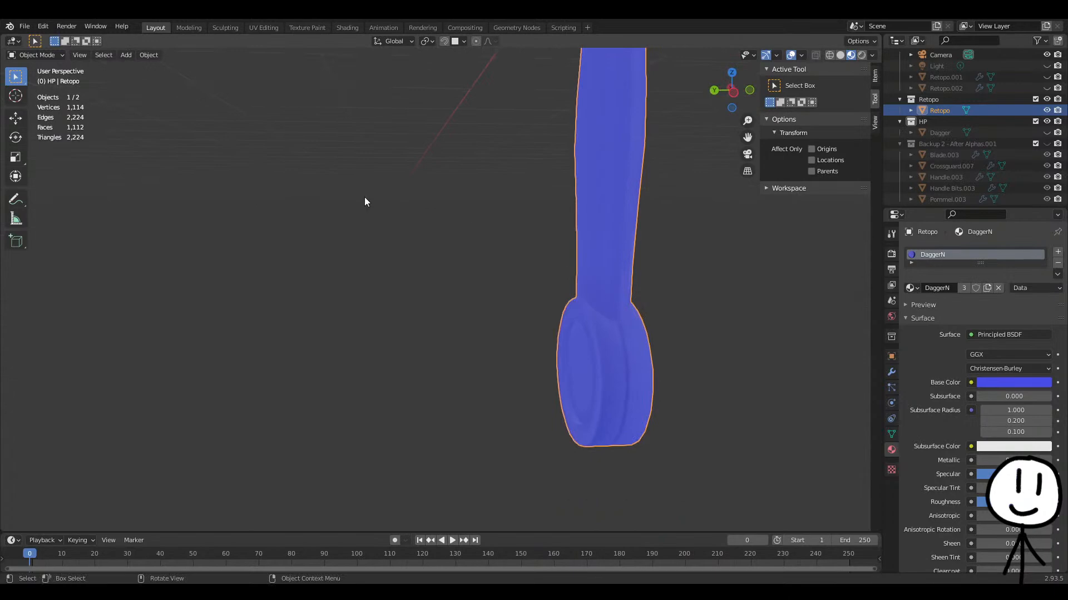
In the UV Editing workspace, mark the edge loop along the middle of the pommel's side as sharp and clear its seam.
{"action": "left_click", "coordinate": [264, 27]}
{"action": "key", "text": "alt+a"}
{"action": "middle_click_drag", "start_coordinate": [668, 269], "coordinate": [861, 282]}
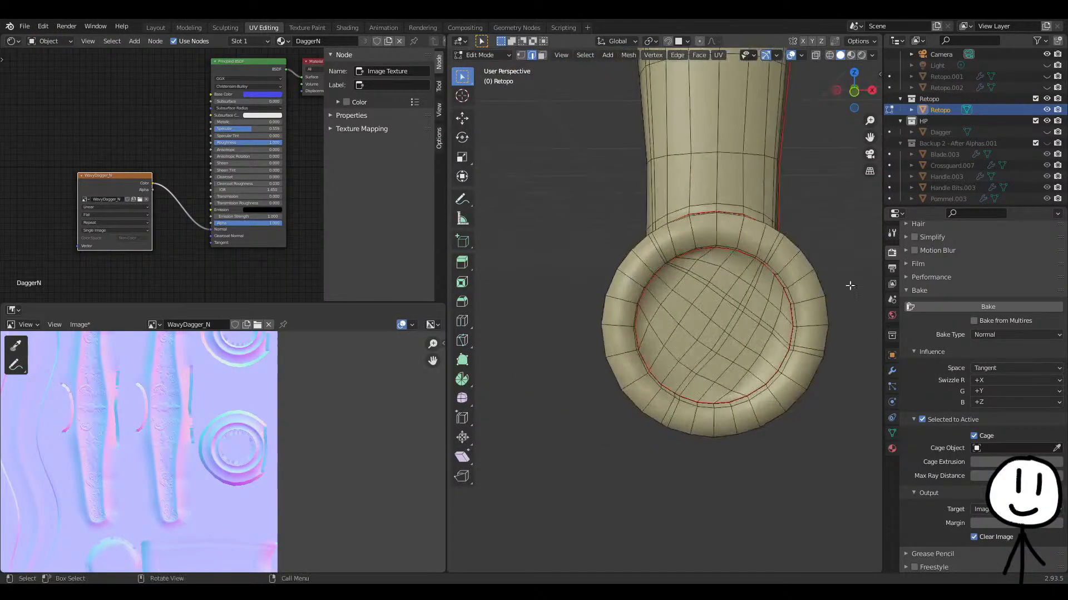
{"action": "middle_click_drag", "start_coordinate": [791, 285], "coordinate": [790, 312]}
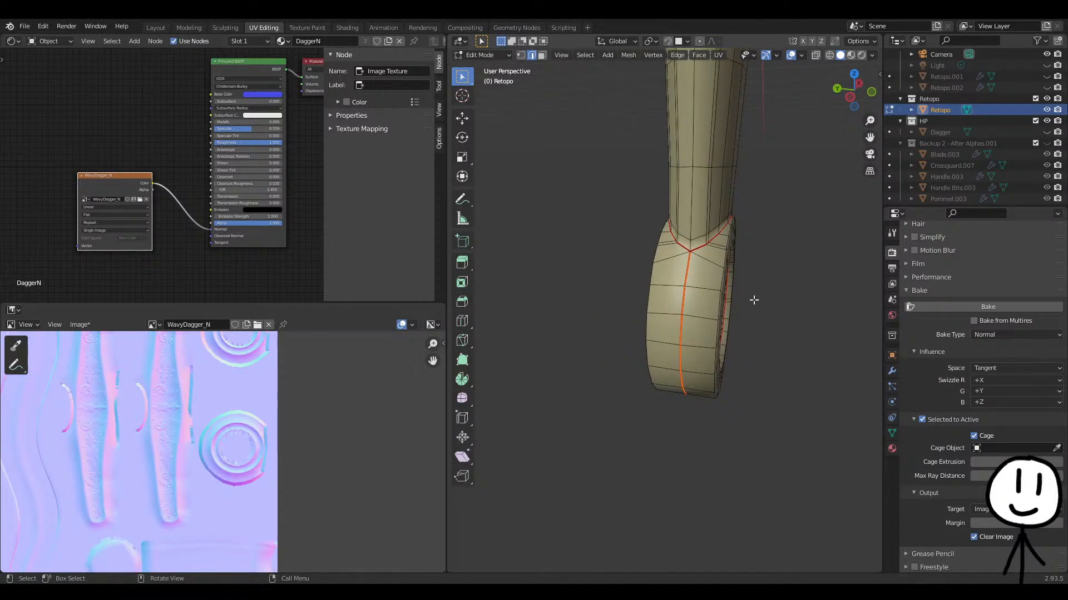
{"action": "right_click", "coordinate": [695, 305]}
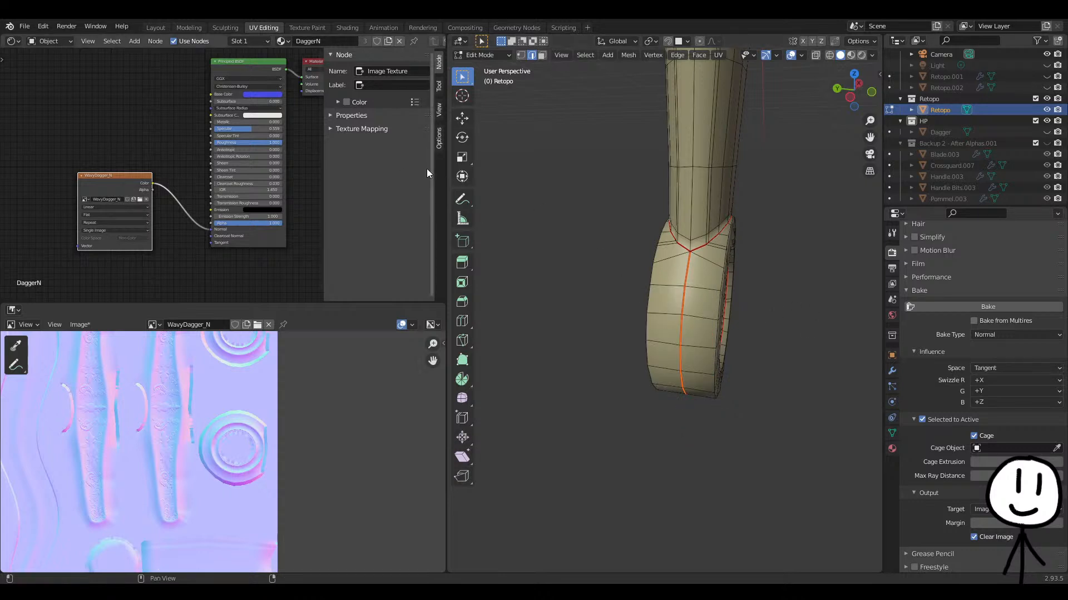
{"action": "right_click", "coordinate": [685, 309]}
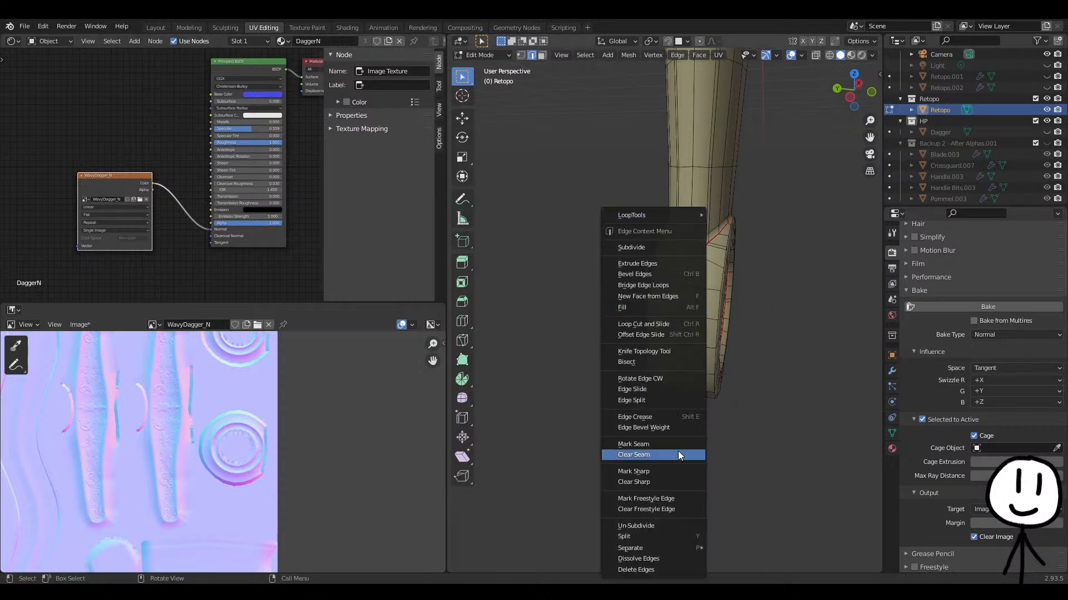
{"action": "left_click", "coordinate": [664, 479]}
{"action": "right_click", "coordinate": [640, 425]}
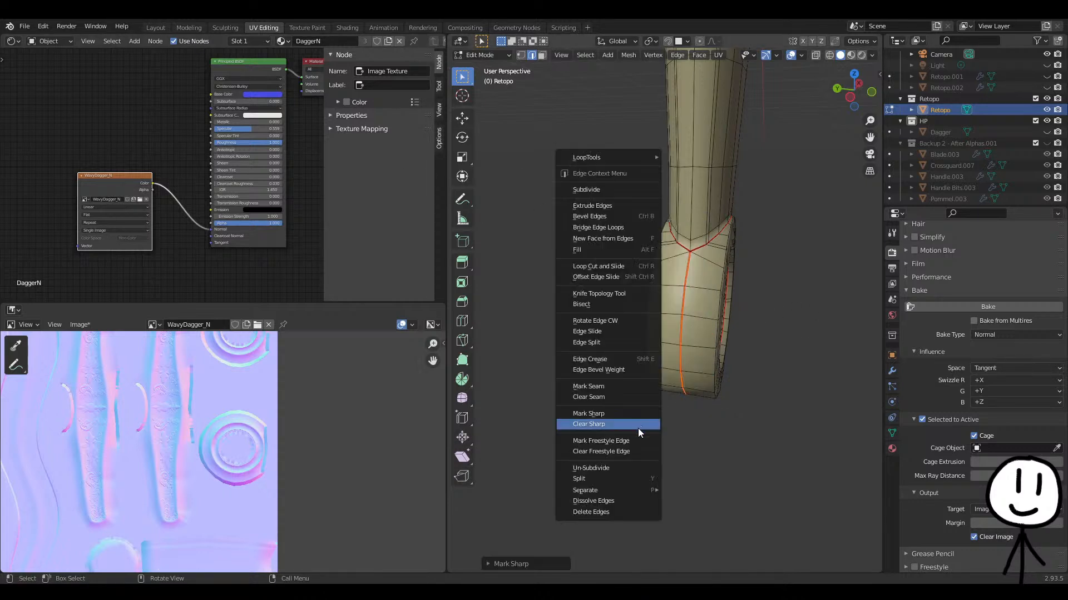
{"action": "left_click", "coordinate": [615, 398]}
Mark a seam around the outer edge loop of one of the pommel's round faces.
{"action": "middle_click_drag", "start_coordinate": [783, 344], "coordinate": [628, 278]}
{"action": "right_click", "coordinate": [800, 347]}
{"action": "left_click", "coordinate": [750, 342]}
{"action": "right_click", "coordinate": [751, 336]}
{"action": "left_click", "coordinate": [751, 321]}
{"action": "left_click", "coordinate": [632, 216]}
{"action": "right_click", "coordinate": [742, 267]}
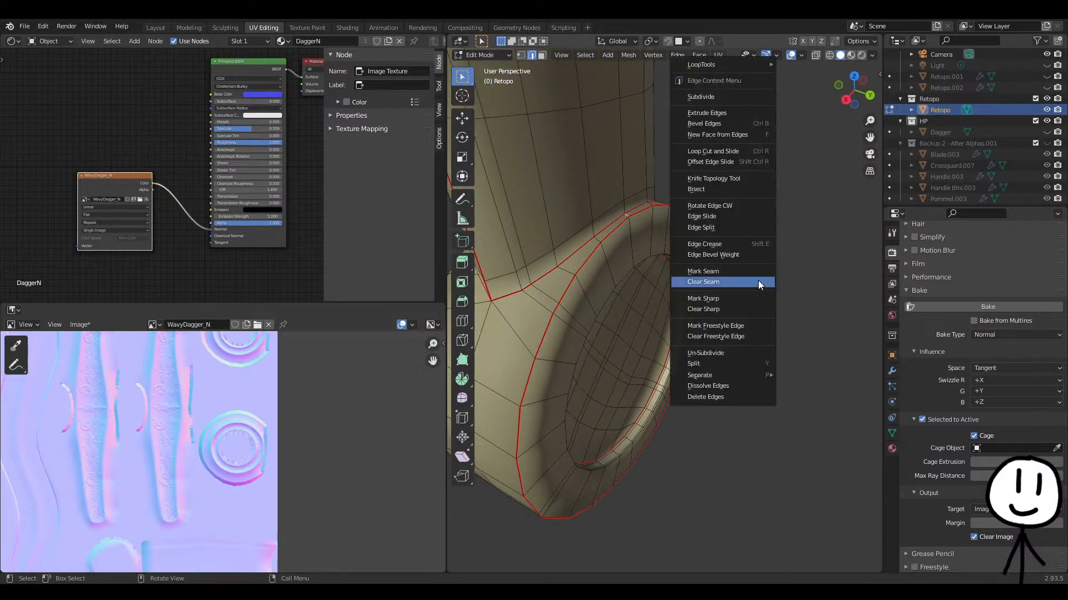
{"action": "left_click", "coordinate": [708, 300]}
{"action": "right_click", "coordinate": [775, 312]}
{"action": "left_click", "coordinate": [746, 297]}
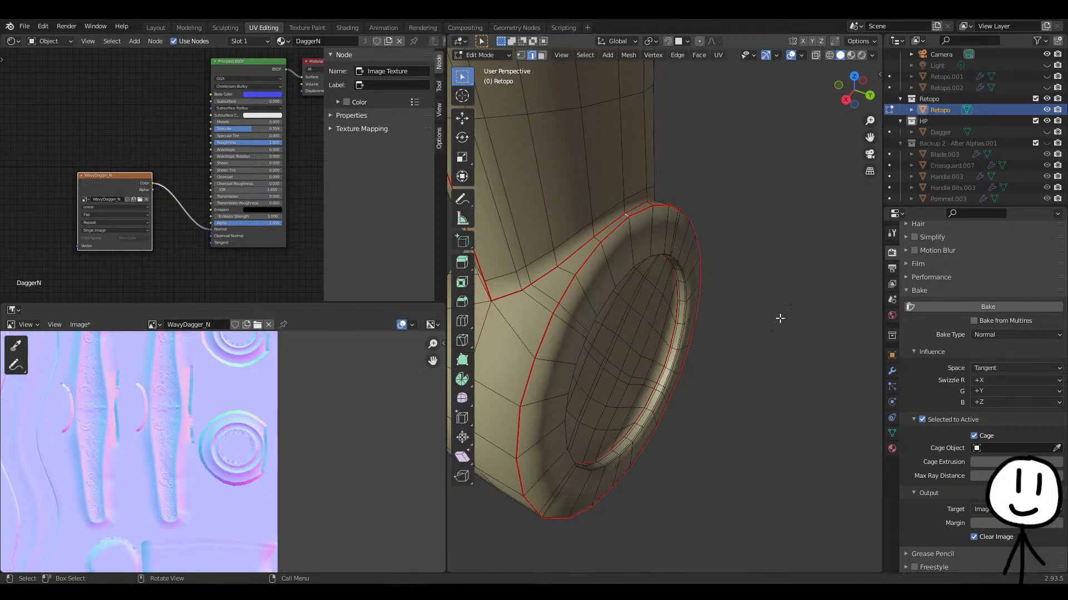
Select the whole Retopo mesh, show its UVs over WavyDagger_N in the UV Editor, and enlarge that editor.
{"action": "scroll", "coordinate": [771, 327], "scroll_direction": "down", "scroll_amount": 8}
{"action": "middle_click_drag", "start_coordinate": [747, 327], "coordinate": [683, 307]}
{"action": "key", "text": "a"}
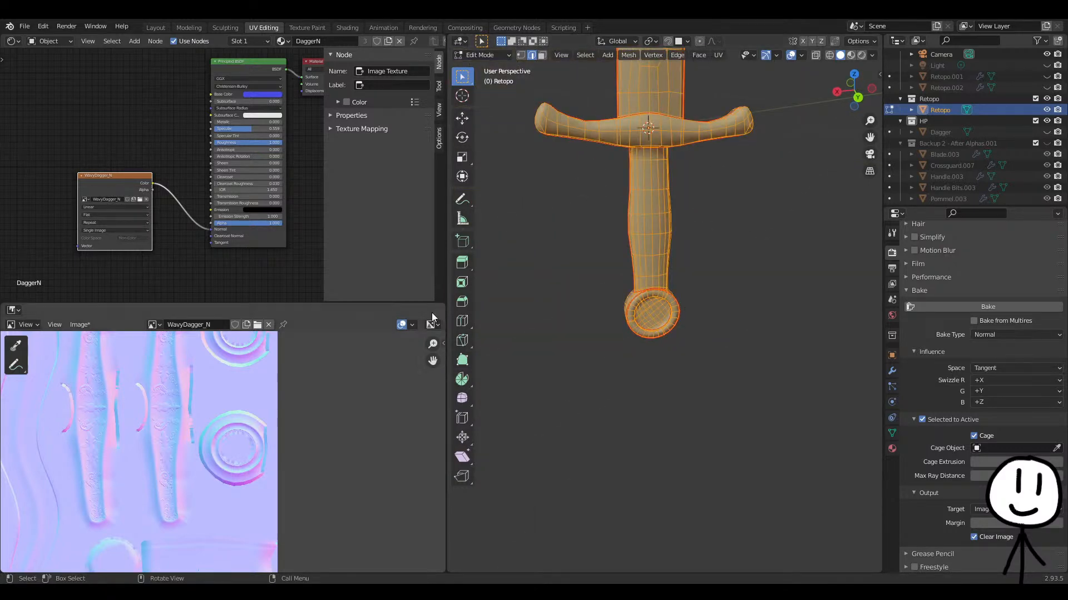
{"action": "left_click", "coordinate": [19, 315]}
{"action": "left_click", "coordinate": [44, 365]}
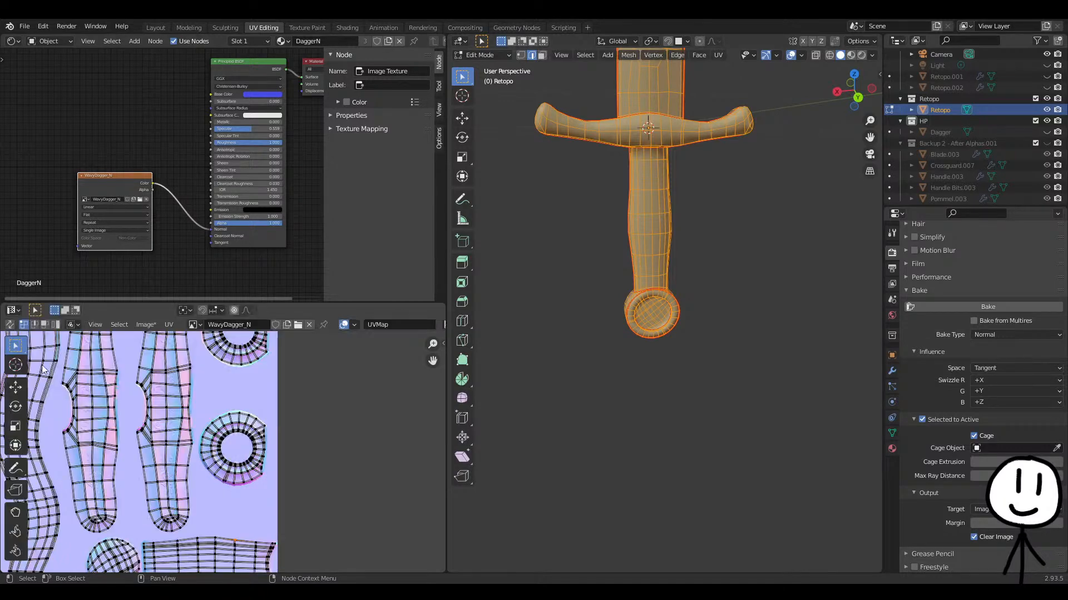
{"action": "left_click_drag", "start_coordinate": [209, 302], "coordinate": [209, 129]}
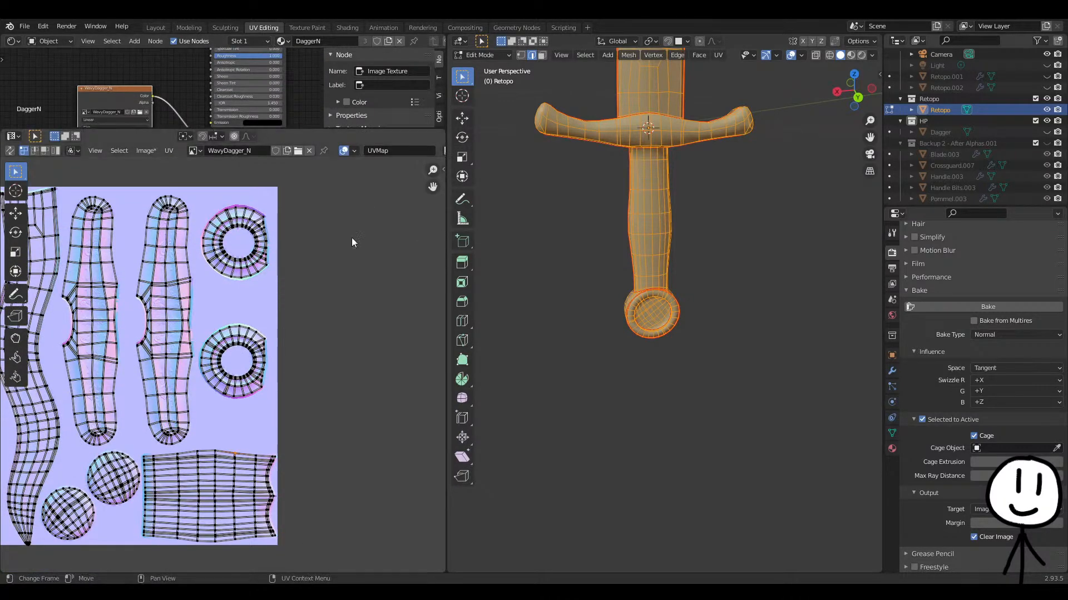
{"action": "key", "text": "g"}
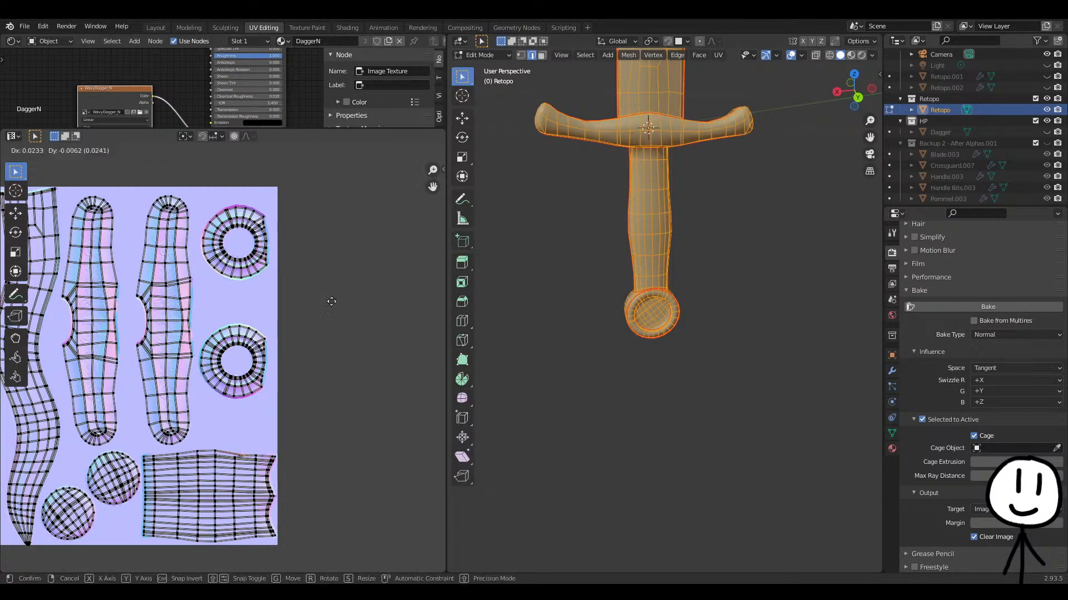
{"action": "left_click", "coordinate": [340, 302]}
{"action": "key", "text": "ctrl+z"}
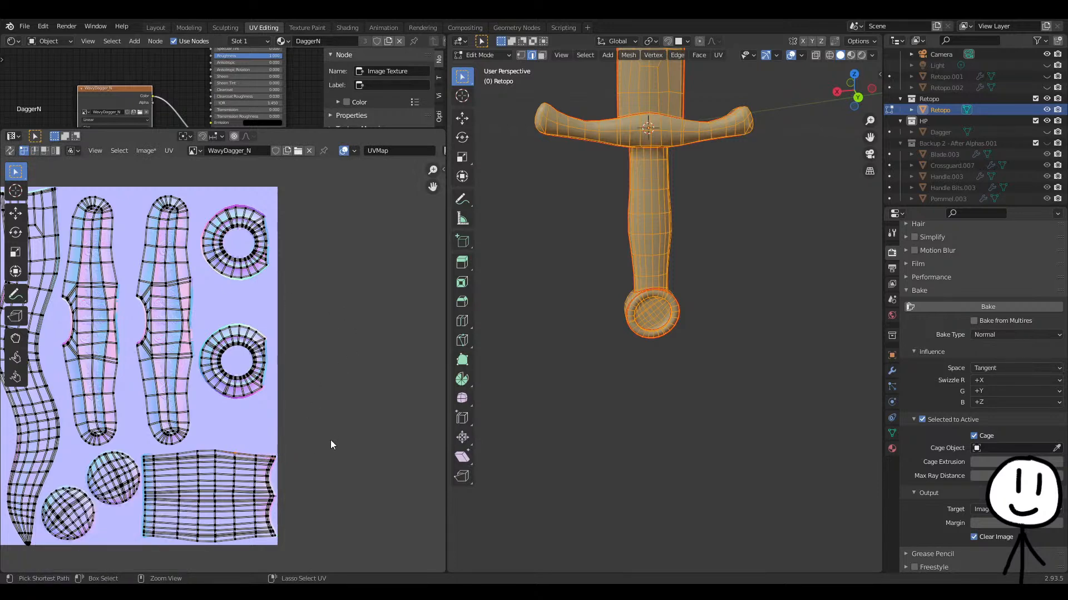
Unwrap the whole Retopo mesh again with the revised seams.
{"action": "key", "text": "alt+a"}
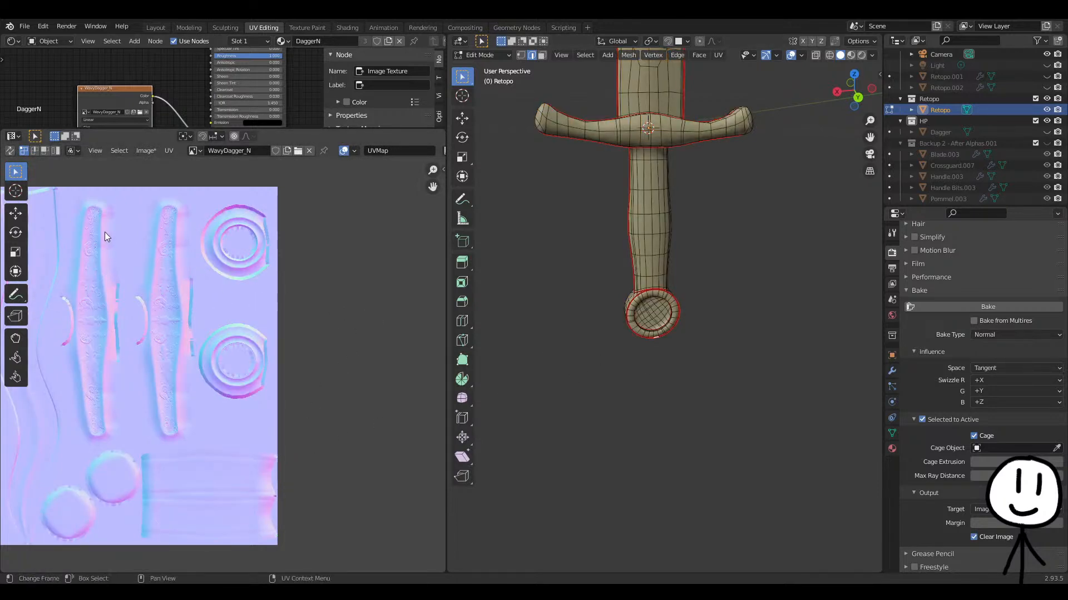
{"action": "key", "text": "Home"}
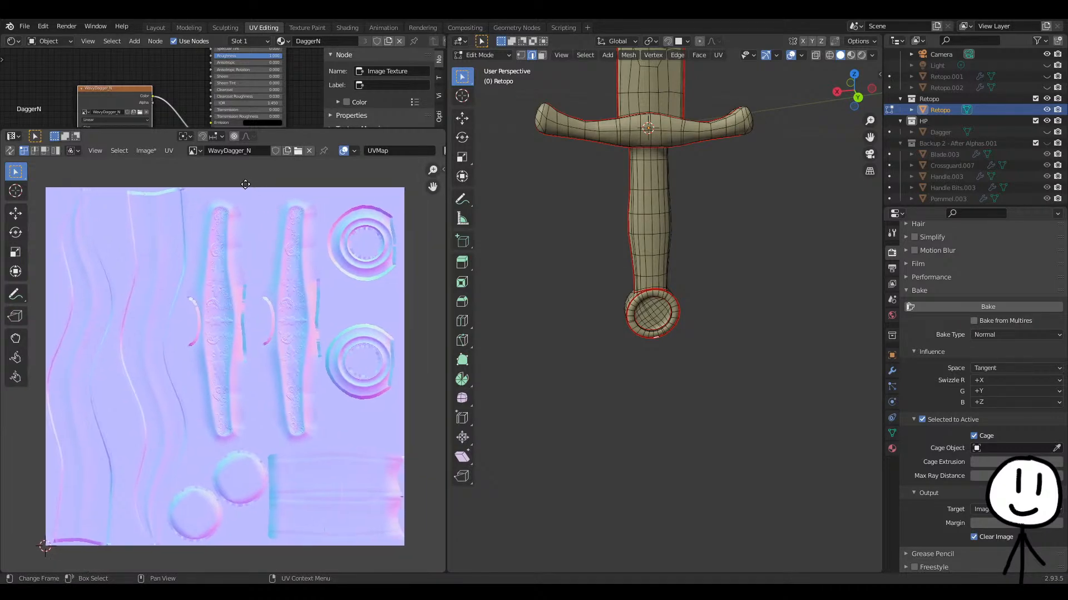
{"action": "key", "text": "a"}
{"action": "key", "text": "u"}
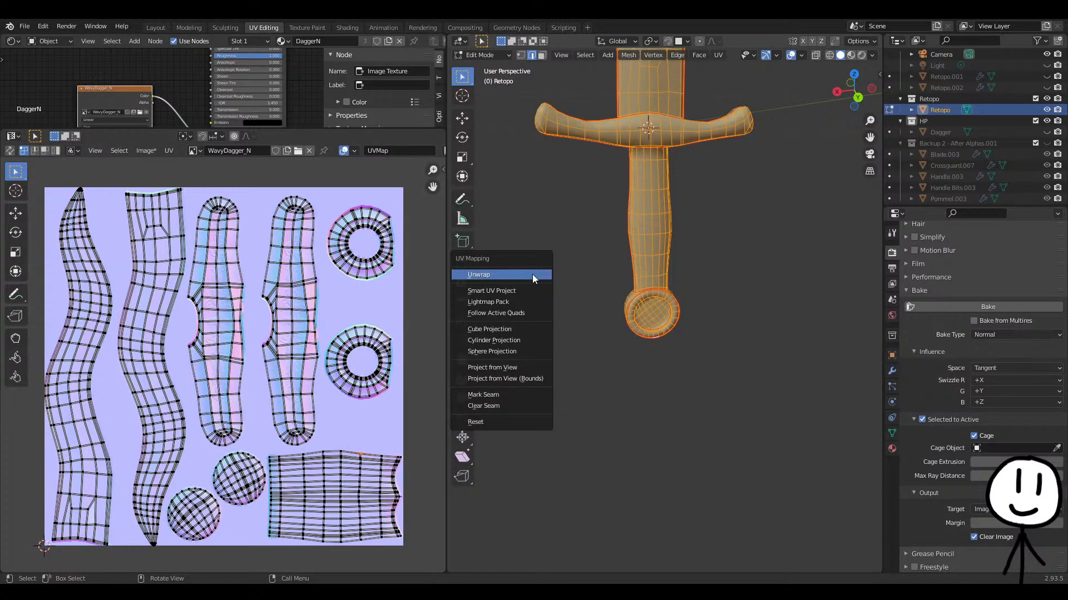
{"action": "left_click", "coordinate": [532, 274]}
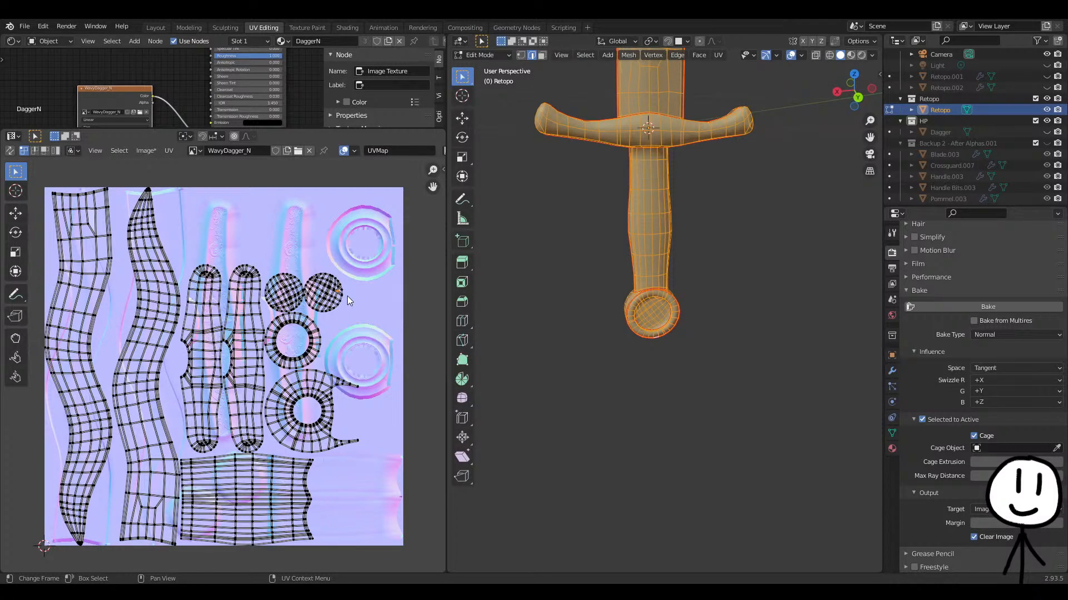
Move one pommel disc island into the center of the upper circular imprint on the normal map.
{"action": "key", "text": "l"}
{"action": "key", "text": "g"}
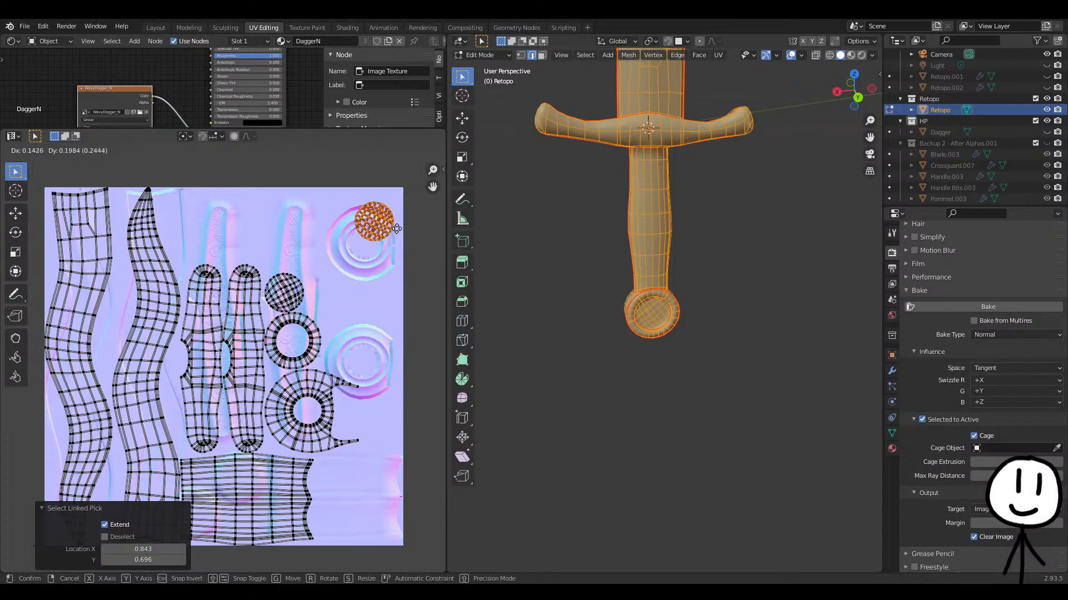
{"action": "left_click", "coordinate": [397, 242]}
{"action": "key", "text": "g"}
{"action": "left_click", "coordinate": [392, 249]}
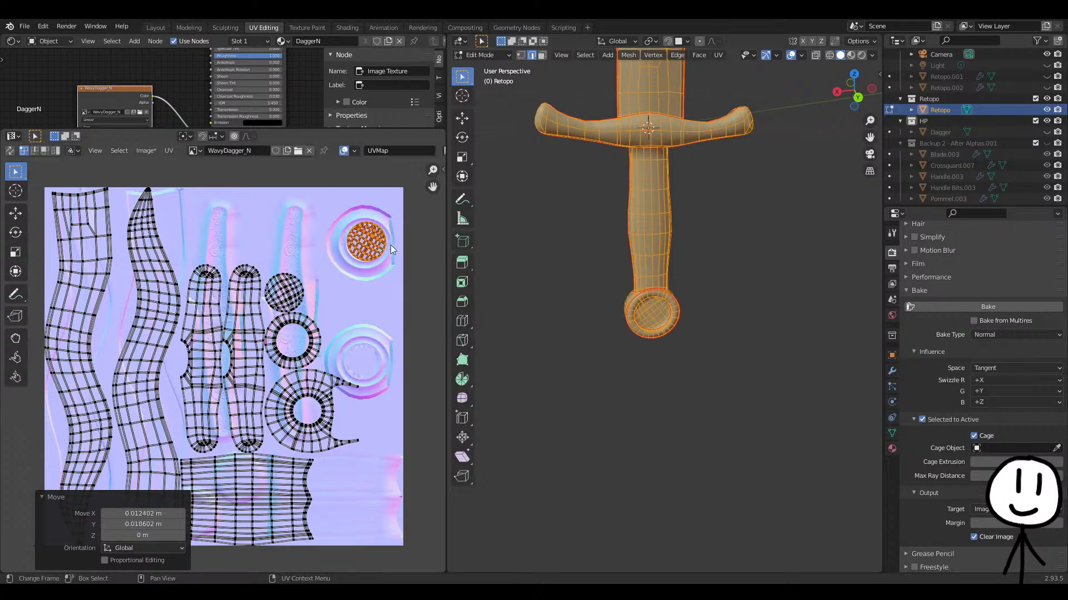
Move the small pommel ring island to the upper circular imprint and shift the disc island out below it.
{"action": "left_click", "coordinate": [312, 330]}
{"action": "key", "text": "l"}
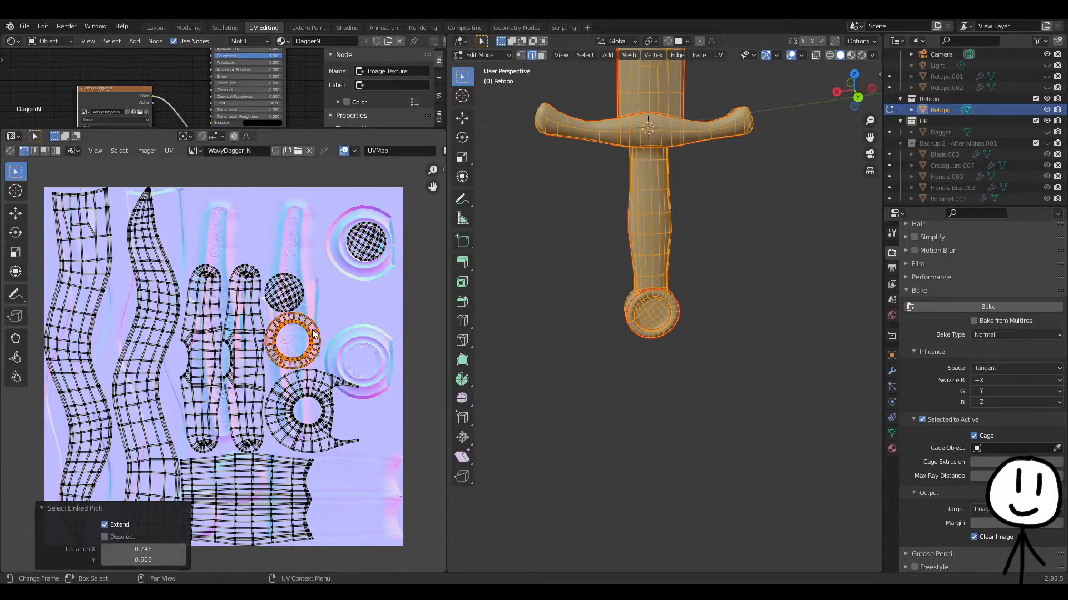
{"action": "key", "text": "g"}
{"action": "left_click", "coordinate": [376, 261]}
{"action": "left_click", "coordinate": [376, 261]}
{"action": "key", "text": "l"}
{"action": "key", "text": "g"}
{"action": "left_click", "coordinate": [381, 349]}
Move the larger pommel ring island beneath the small ring, and place the overlapping disc island in the free space below.
{"action": "left_click", "coordinate": [300, 408]}
{"action": "key", "text": "l"}
{"action": "key", "text": "g"}
{"action": "left_click", "coordinate": [389, 291]}
{"action": "left_click", "coordinate": [354, 302]}
{"action": "key", "text": "l"}
{"action": "key", "text": "g"}
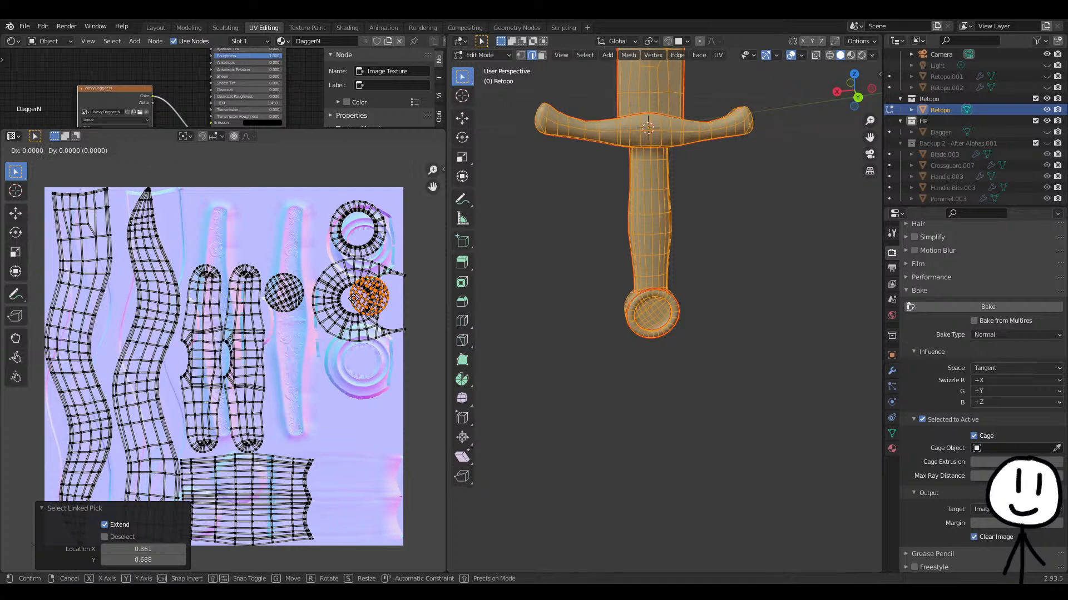
{"action": "left_click", "coordinate": [315, 418]}
{"action": "left_click", "coordinate": [341, 438]}
Move the rectangular handle island onto the handle's imprint in the lower right corner of the map.
{"action": "middle_click_drag", "start_coordinate": [316, 439], "coordinate": [335, 328]}
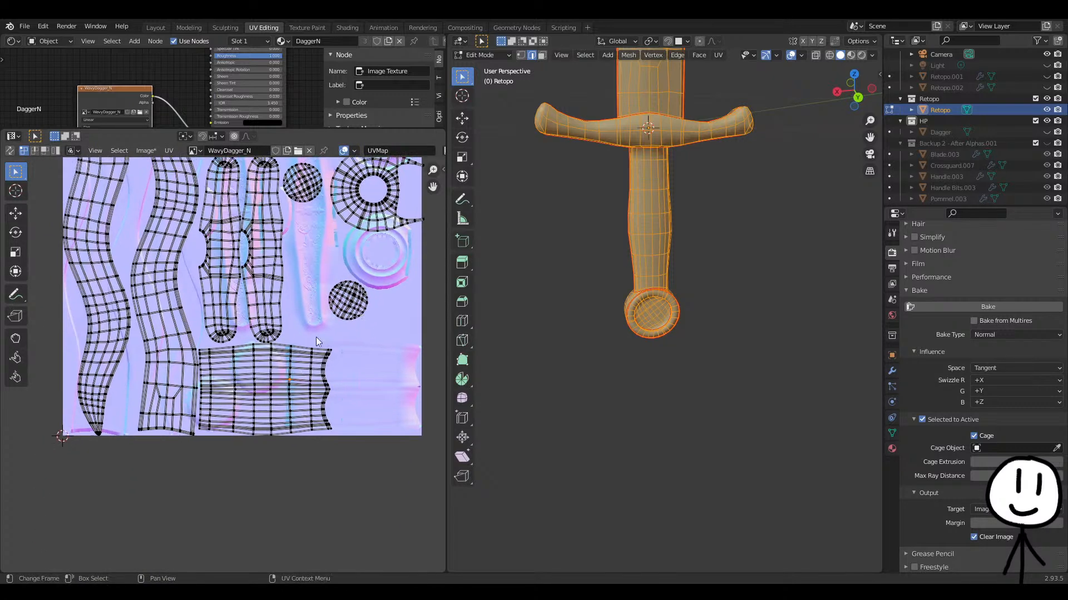
{"action": "key", "text": "l"}
{"action": "key", "text": "g"}
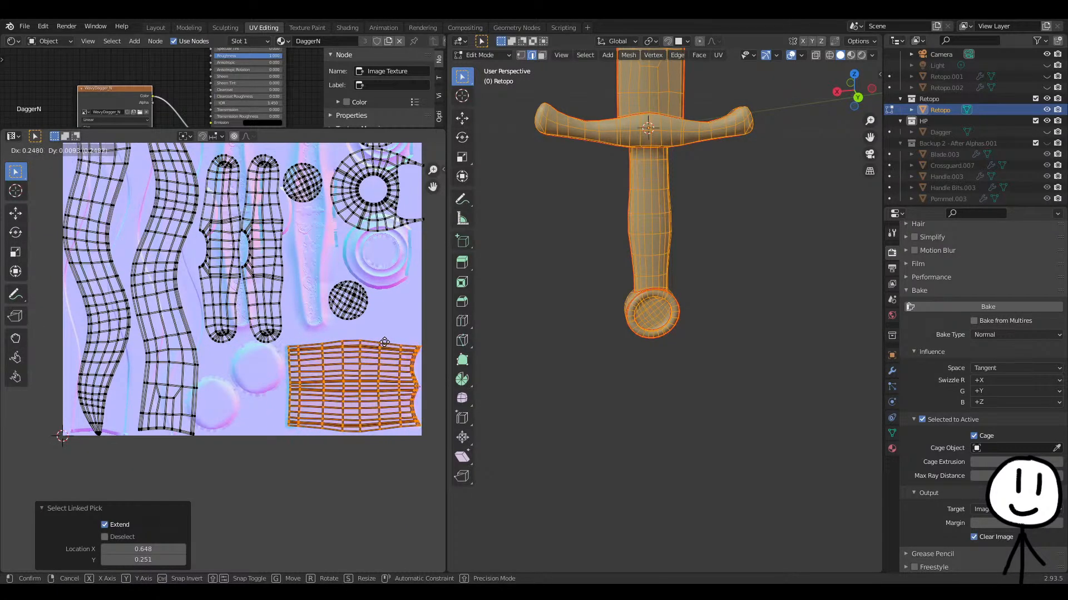
{"action": "left_click", "coordinate": [385, 343]}
{"action": "key", "text": "alt+a"}
Move the disc island above the handle island onto the lower of the two small round imprints.
{"action": "key", "text": "l"}
{"action": "key", "text": "g"}
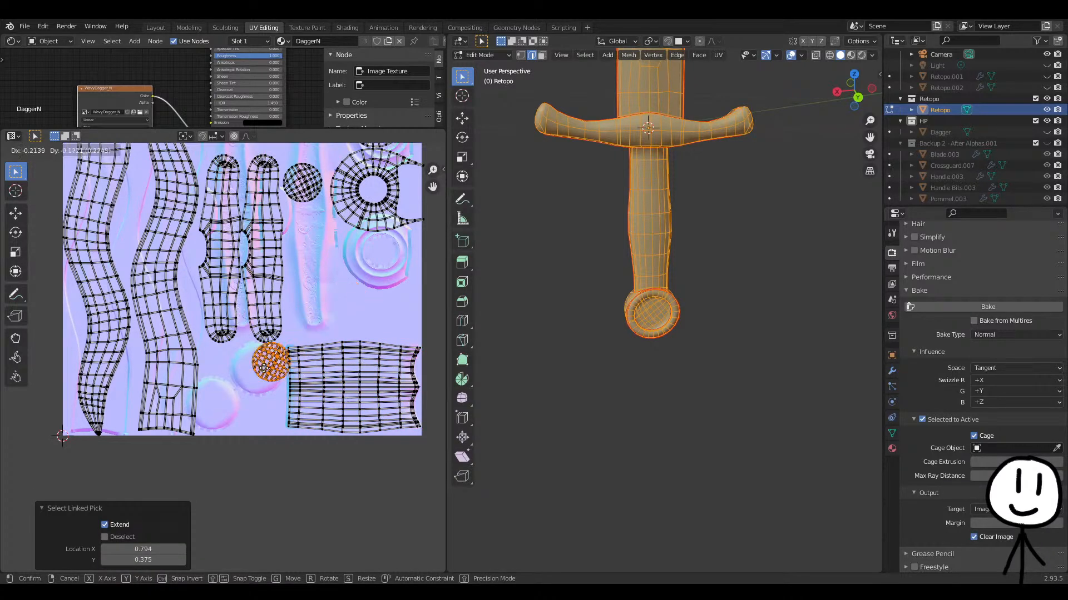
{"action": "left_click", "coordinate": [223, 409]}
Move the remaining disc island from beside the crossguard islands onto the other small round imprint.
{"action": "middle_click_drag", "start_coordinate": [246, 279], "coordinate": [347, 343]}
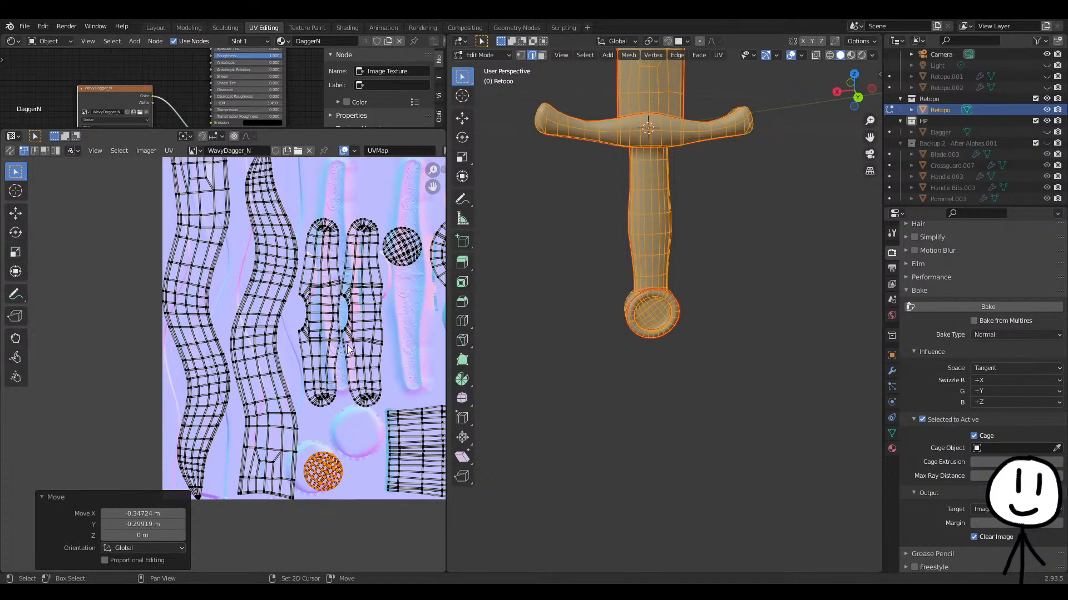
{"action": "middle_click_drag", "start_coordinate": [405, 277], "coordinate": [339, 271]}
{"action": "key", "text": "alt+a"}
{"action": "key", "text": "l"}
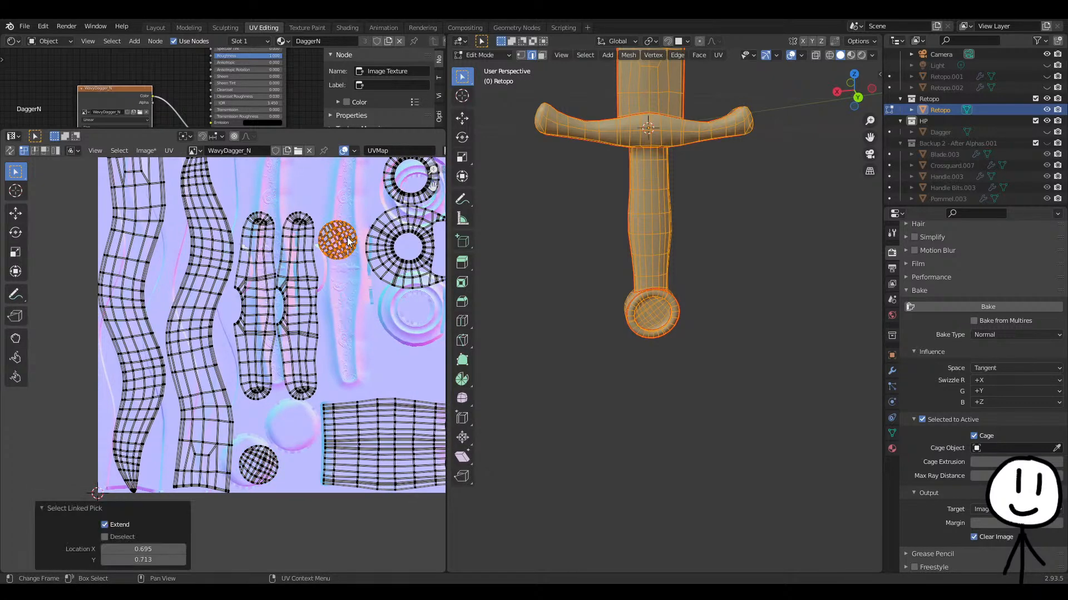
{"action": "key", "text": "g"}
{"action": "left_click", "coordinate": [304, 436]}
Move the two crossguard islands apart, placing one over each crossguard imprint.
{"action": "middle_click_drag", "start_coordinate": [312, 309], "coordinate": [305, 352]}
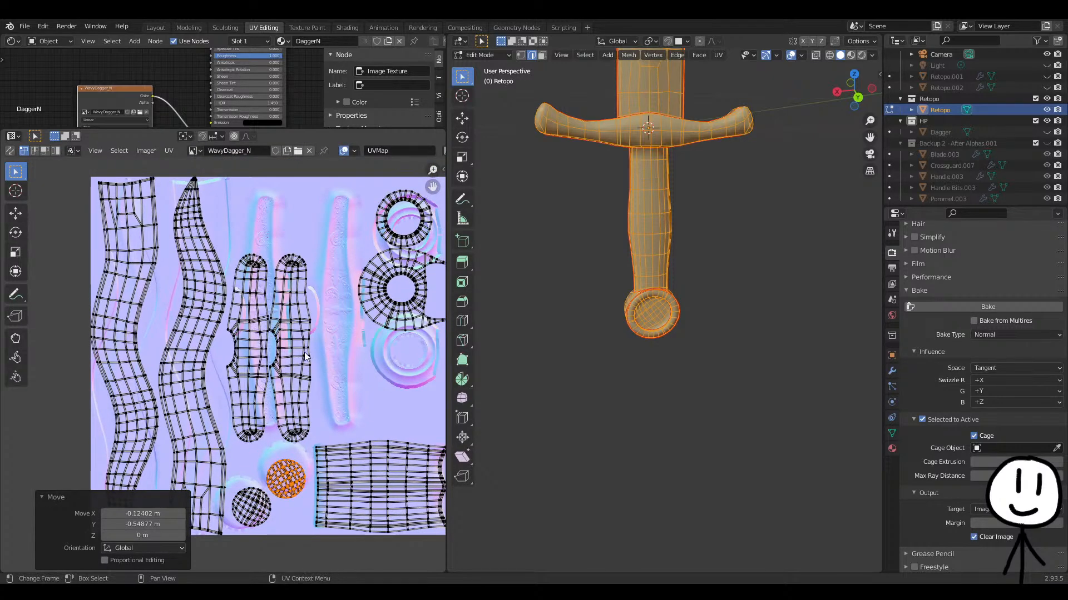
{"action": "key", "text": "alt+a"}
{"action": "key", "text": "l"}
{"action": "key", "text": "g"}
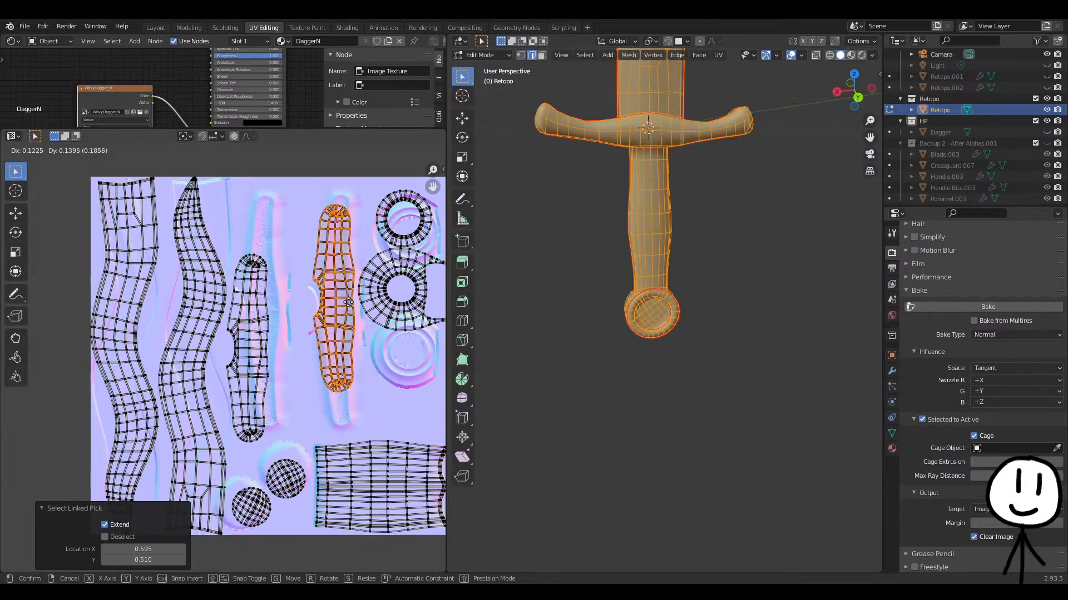
{"action": "left_click", "coordinate": [350, 322]}
{"action": "key", "text": "alt+a"}
{"action": "key", "text": "l"}
{"action": "key", "text": "g"}
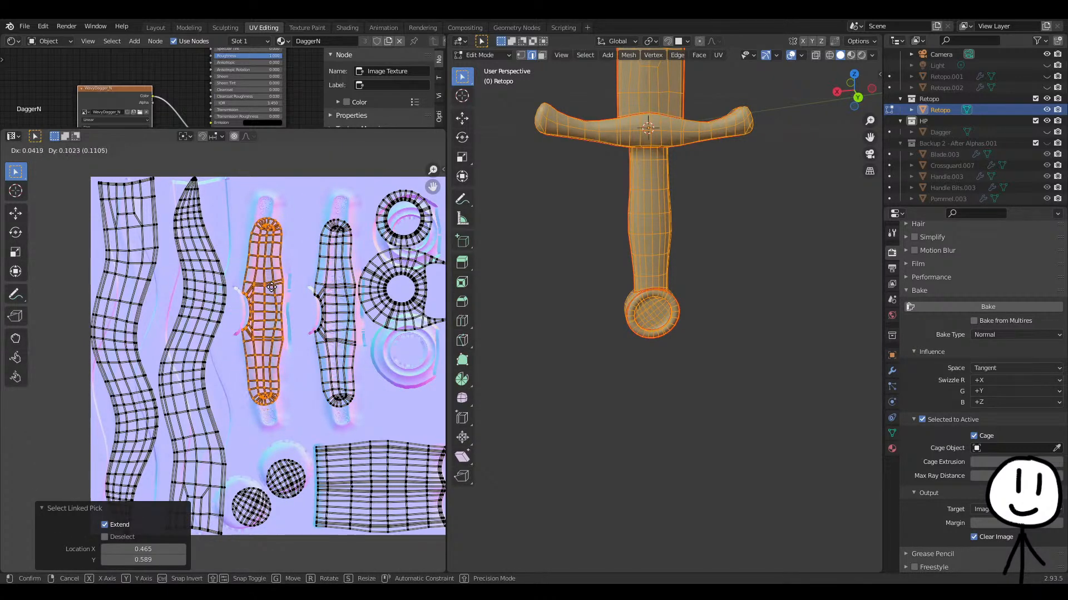
{"action": "left_click", "coordinate": [272, 288]}
Scale both crossguard islands up together by a factor of about 1.226.
{"action": "key", "text": "l"}
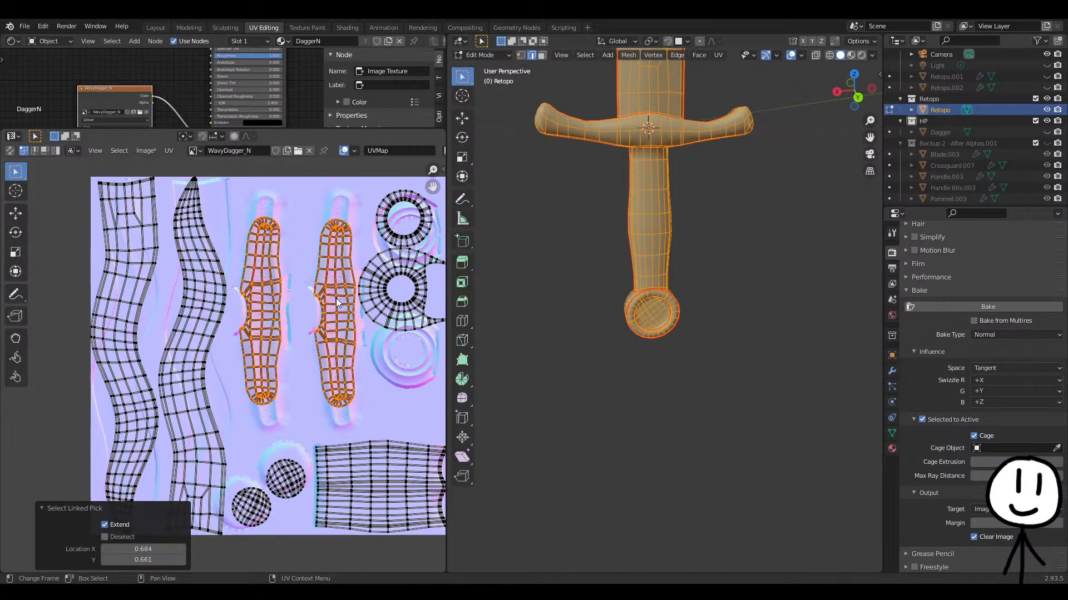
{"action": "key", "text": "s"}
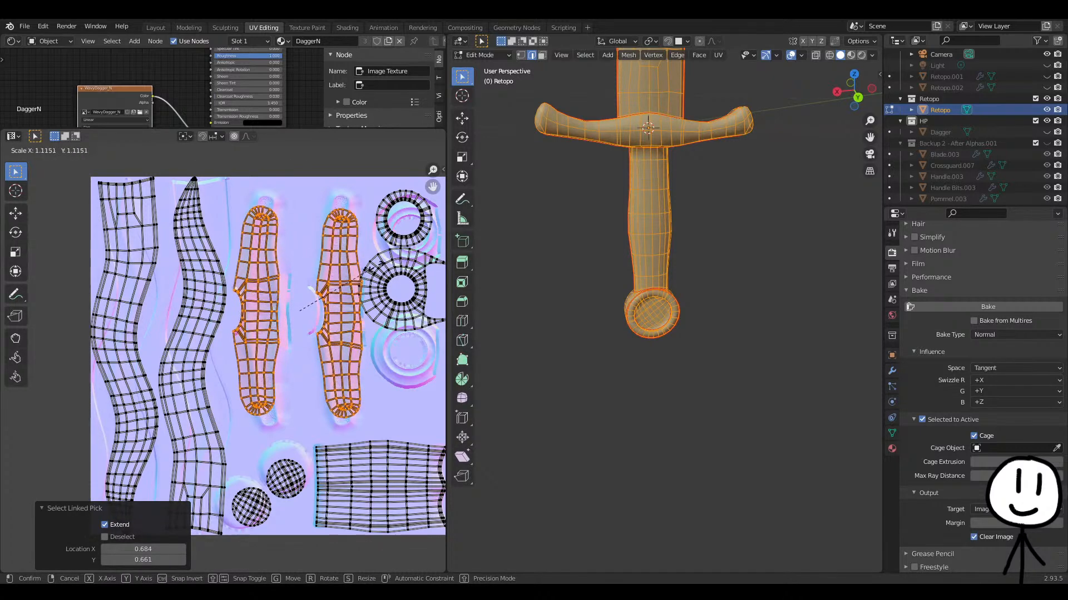
{"action": "left_click", "coordinate": [297, 311]}
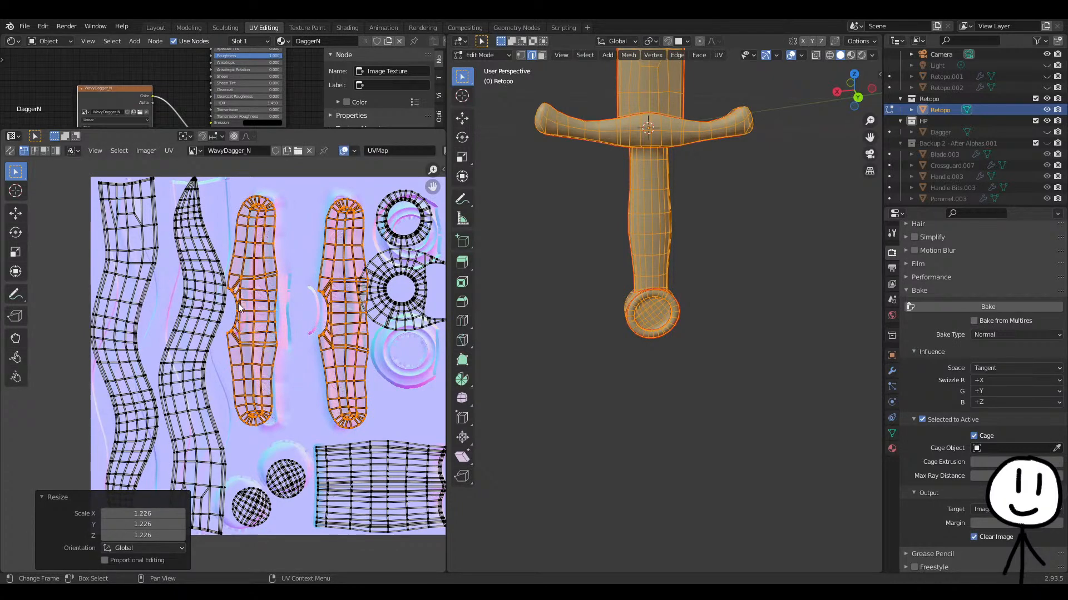
Reposition the two enlarged crossguard islands one at a time so they sit clear of the blade and pommel ring islands.
{"action": "key", "text": "alt+a"}
{"action": "key", "text": "l"}
{"action": "key", "text": "g"}
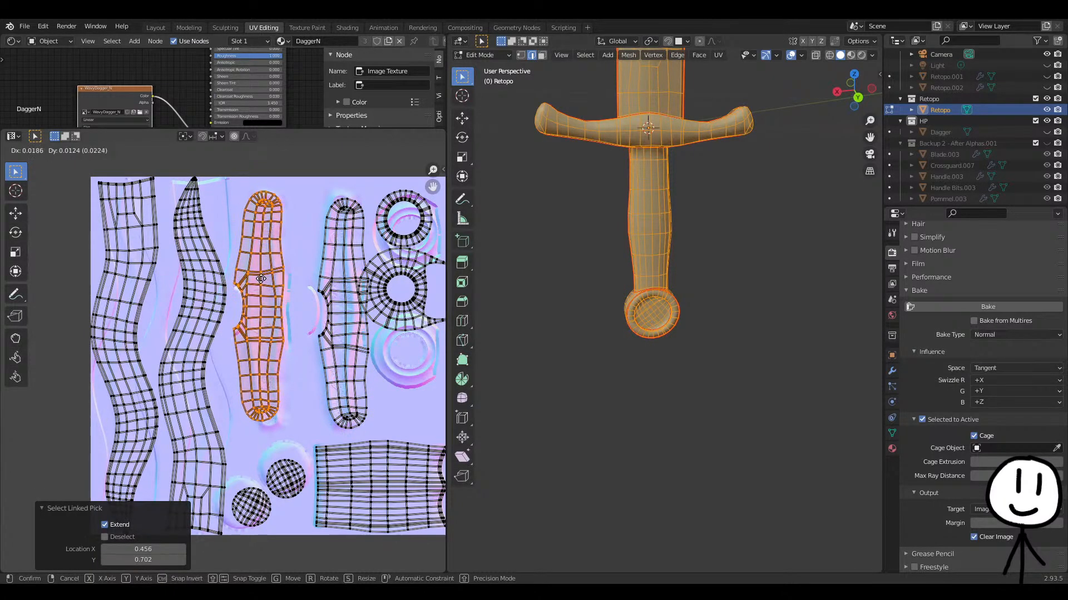
{"action": "left_click", "coordinate": [263, 285]}
{"action": "key", "text": "alt+a"}
{"action": "key", "text": "l"}
{"action": "key", "text": "g"}
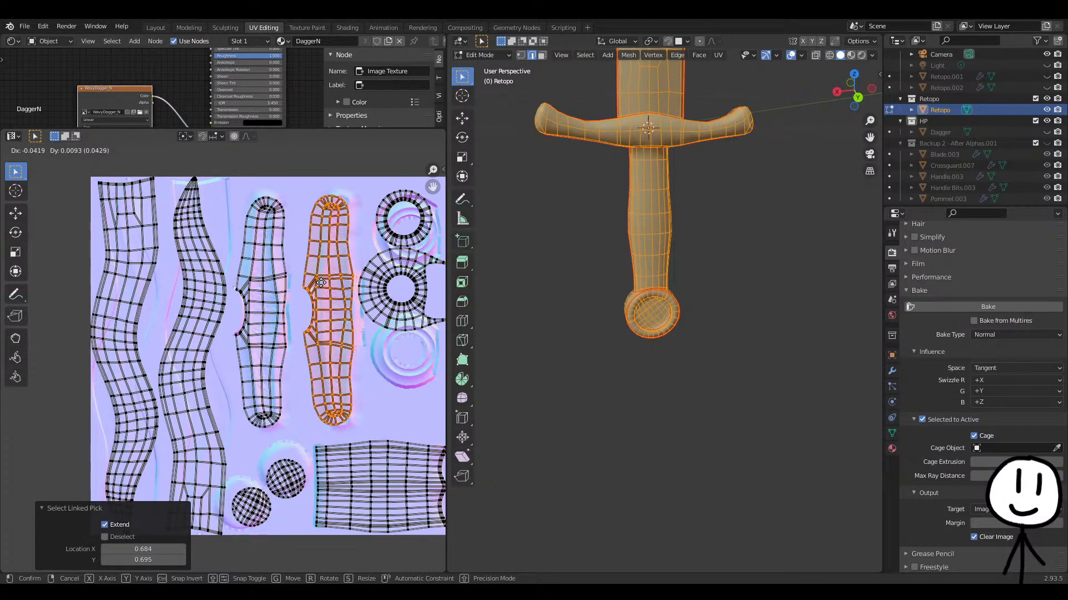
{"action": "left_click", "coordinate": [356, 298]}
{"action": "key", "text": "alt+a"}
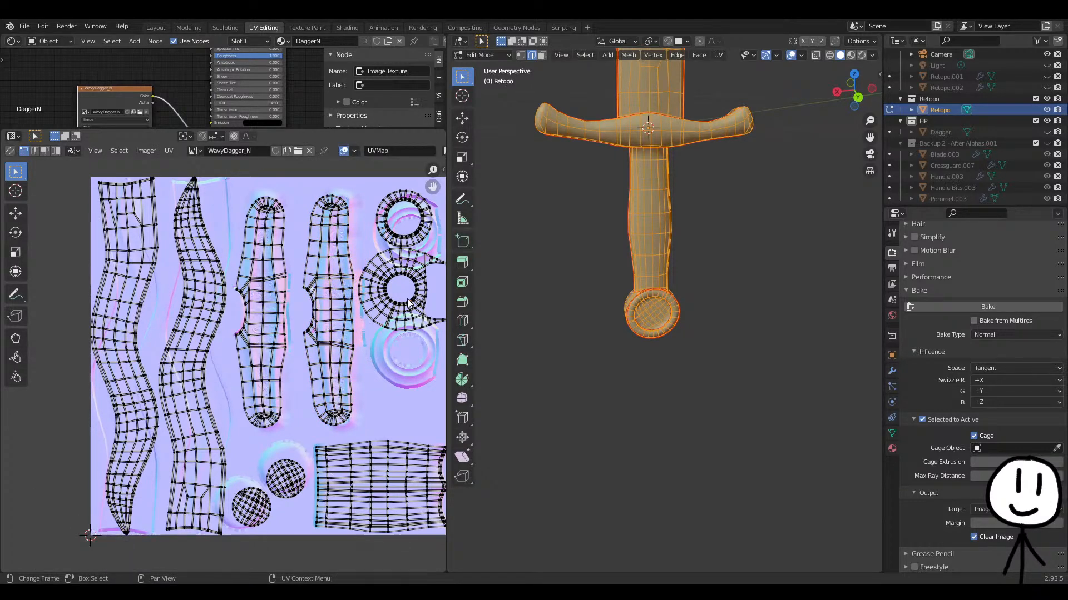
Move the large notched pommel ring island down over the lower ring imprint and rotate it so its opening faces up.
{"action": "key", "text": "l"}
{"action": "key", "text": "g"}
{"action": "left_click", "coordinate": [406, 364]}
{"action": "key", "text": "r"}
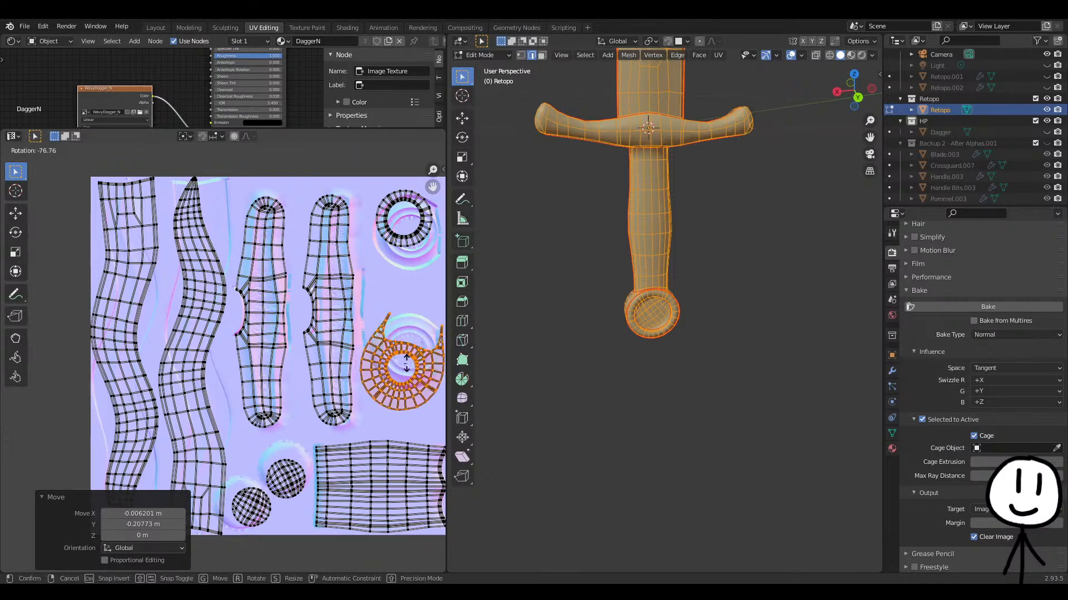
{"action": "left_click", "coordinate": [407, 366]}
{"action": "left_click", "coordinate": [404, 382]}
{"action": "middle_click_drag", "start_coordinate": [405, 382], "coordinate": [381, 381]}
{"action": "key", "text": "r"}
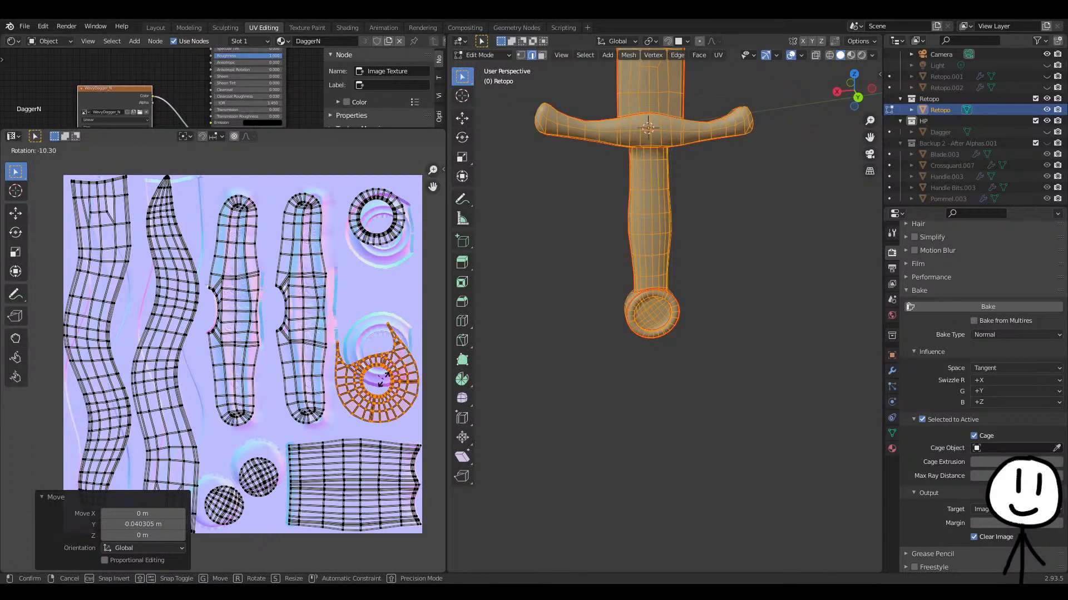
{"action": "right_click", "coordinate": [382, 385]}
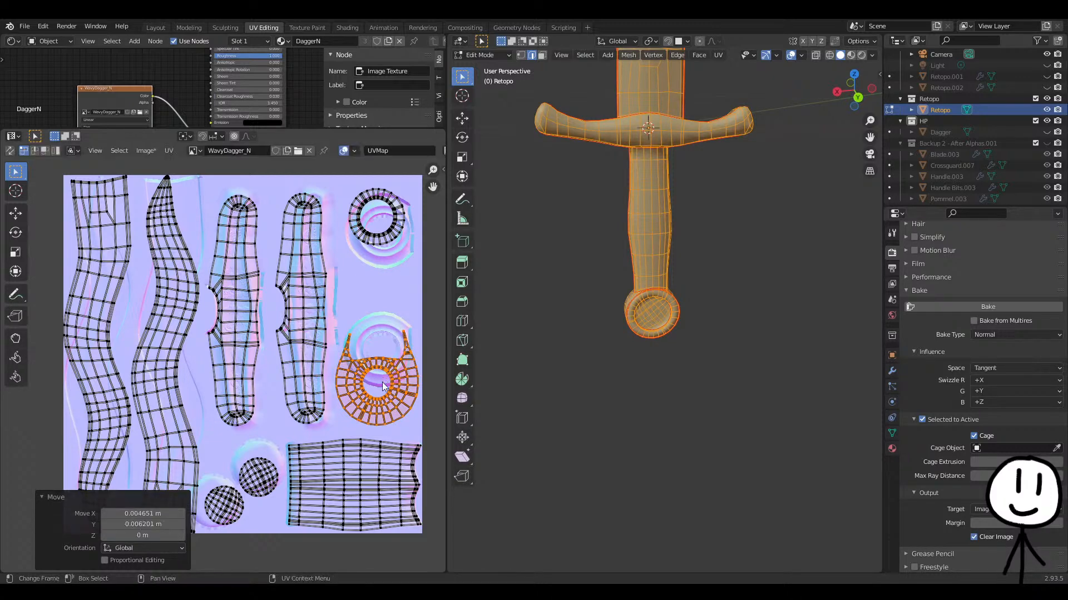
Move the small pommel ring island onto the centre of its ring imprint and scale it up by 1.116.
{"action": "left_click", "coordinate": [387, 254]}
{"action": "key", "text": "l"}
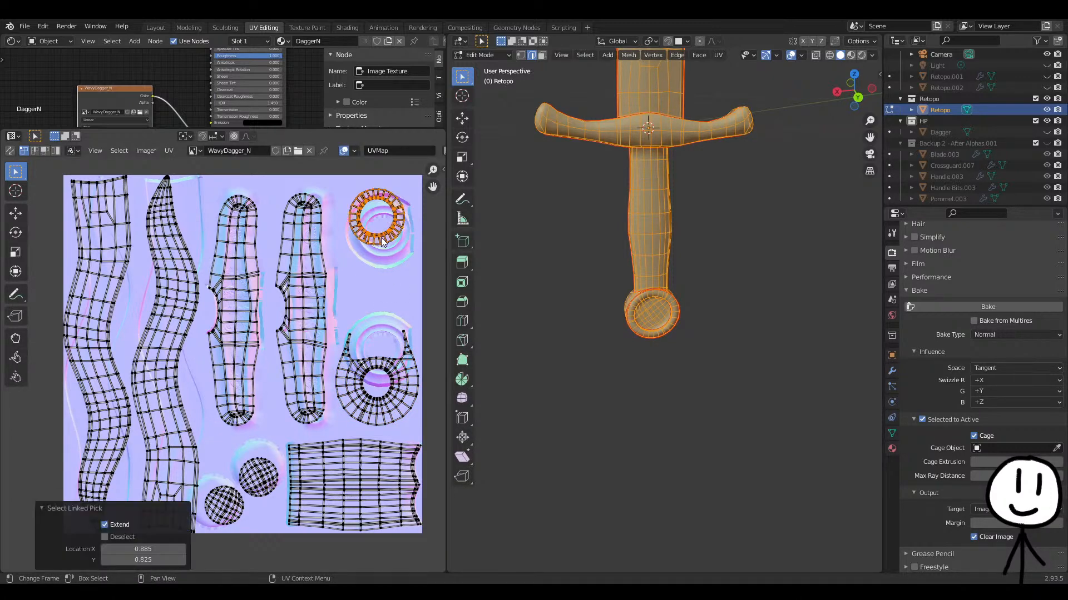
{"action": "key", "text": "g"}
{"action": "left_click", "coordinate": [386, 255]}
{"action": "key", "text": "s"}
{"action": "left_click", "coordinate": [396, 274]}
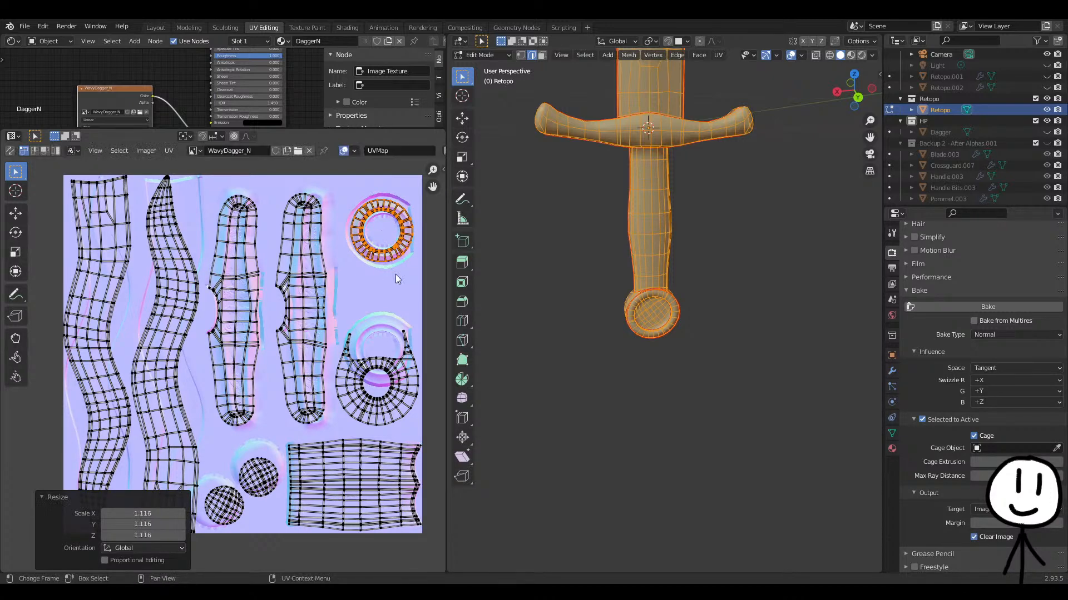
Scale the notched pommel ring island up by 1.054 and nudge it slightly to keep it within the image.
{"action": "left_click", "coordinate": [388, 362]}
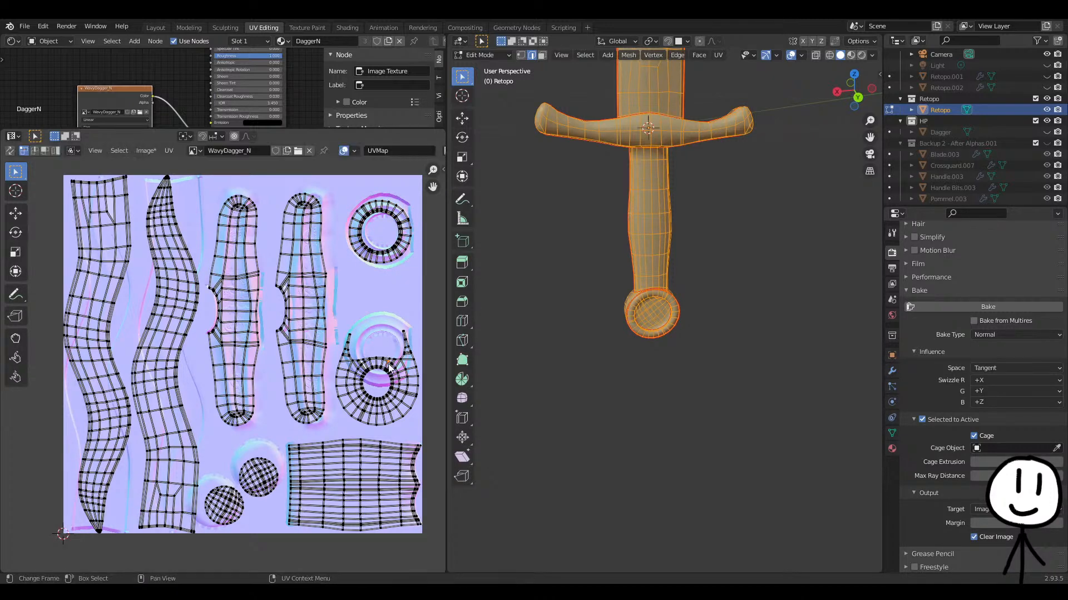
{"action": "key", "text": "l"}
{"action": "key", "text": "s"}
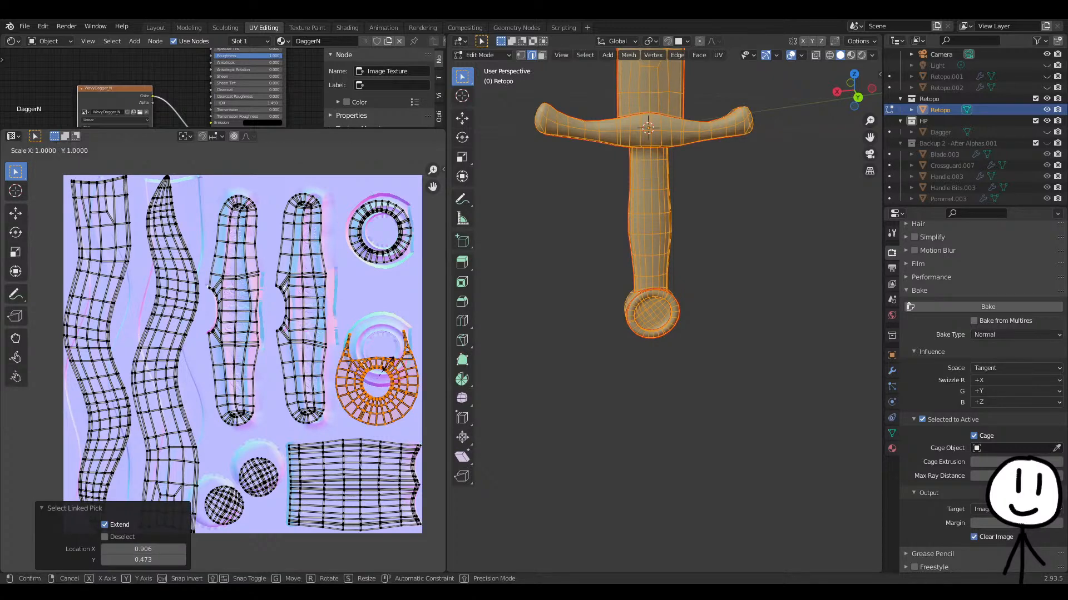
{"action": "left_click", "coordinate": [392, 358]}
{"action": "key", "text": "g"}
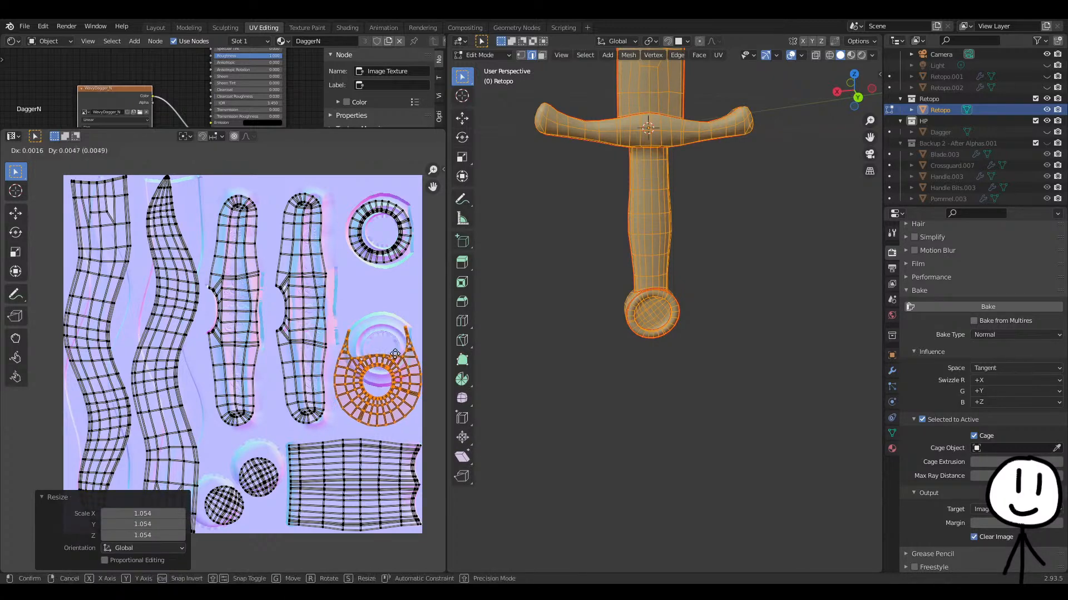
{"action": "left_click", "coordinate": [389, 354]}
Move the upper disc island up onto its round imprint and enlarge it to fill the imprint.
{"action": "middle_click_drag", "start_coordinate": [319, 381], "coordinate": [359, 293]}
{"action": "left_click", "coordinate": [292, 373]}
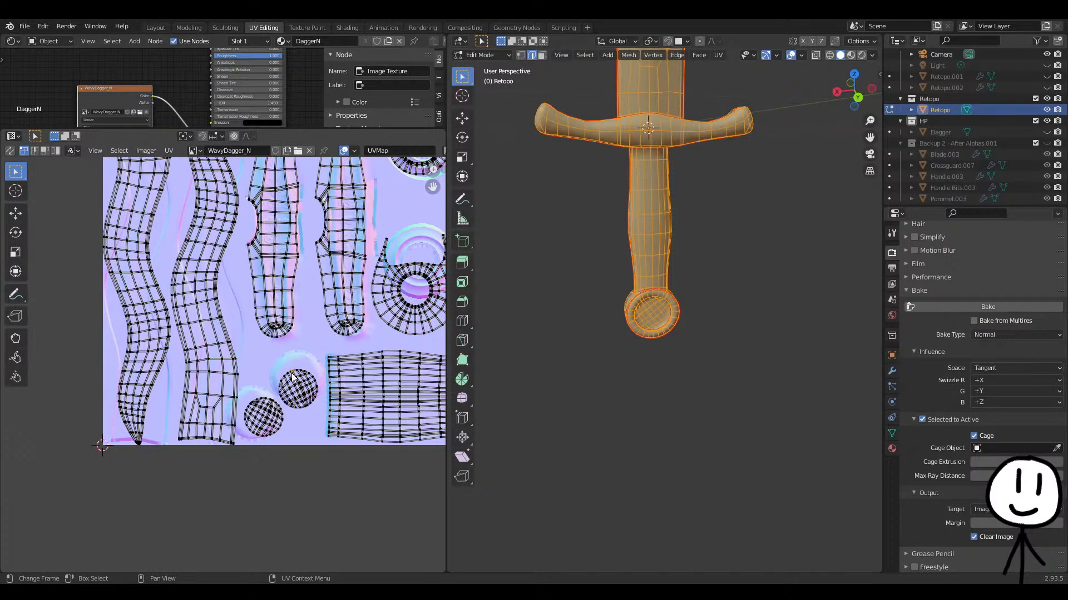
{"action": "key", "text": "l"}
{"action": "key", "text": "g"}
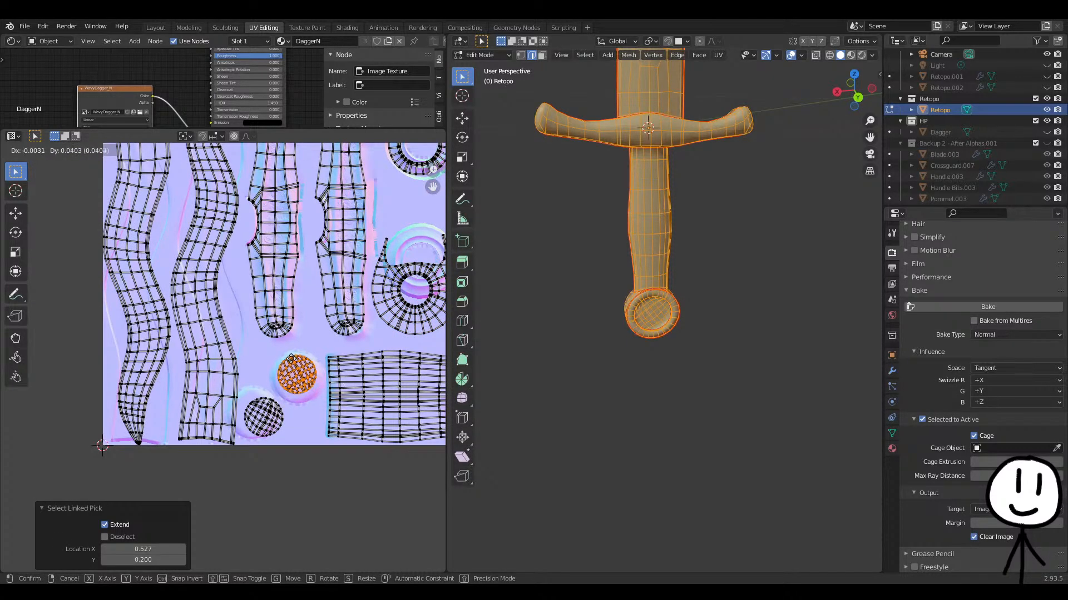
{"action": "left_click", "coordinate": [292, 364]}
{"action": "key", "text": "s"}
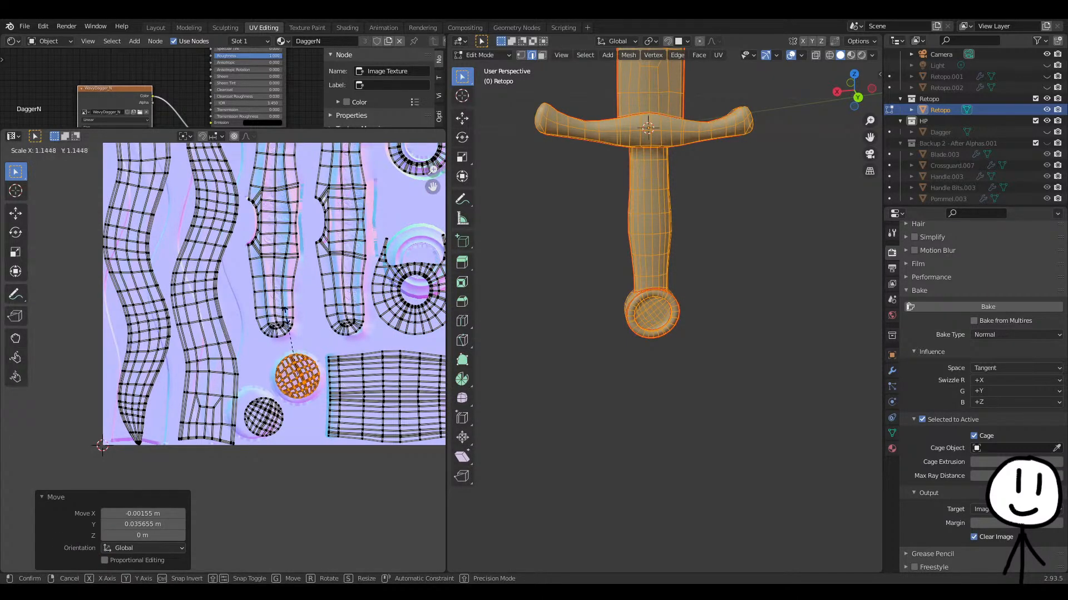
{"action": "left_click", "coordinate": [284, 304]}
Enlarge the lower disc island, reposition it, and scale it up by a further 1.030 to match the other disc.
{"action": "left_click", "coordinate": [259, 411]}
{"action": "key", "text": "l"}
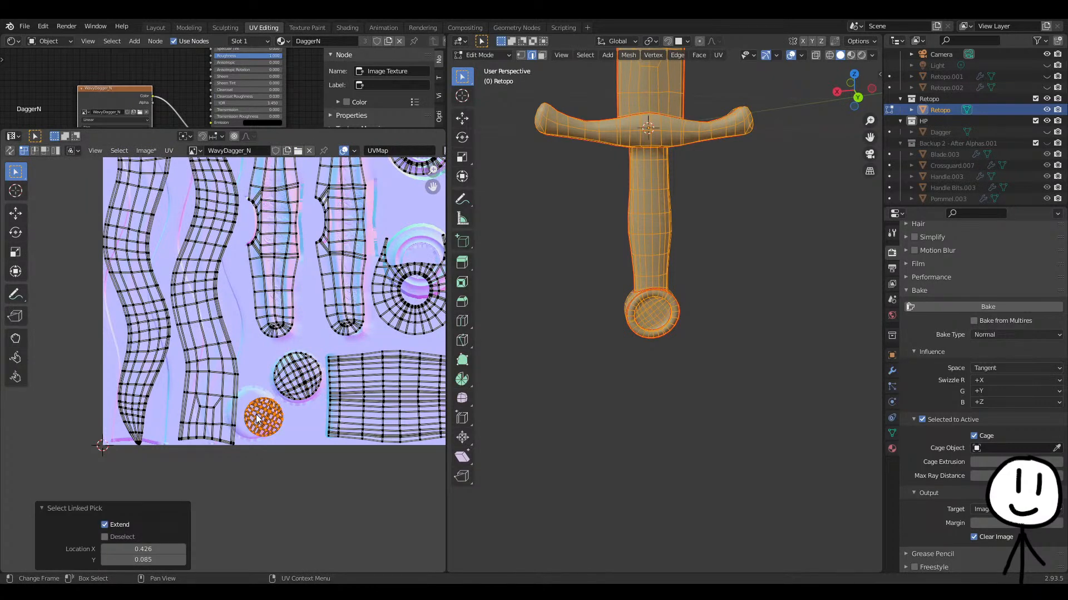
{"action": "key", "text": "s"}
{"action": "left_click", "coordinate": [258, 392]}
{"action": "key", "text": "g"}
{"action": "left_click", "coordinate": [259, 388]}
{"action": "key", "text": "s"}
{"action": "left_click", "coordinate": [256, 371]}
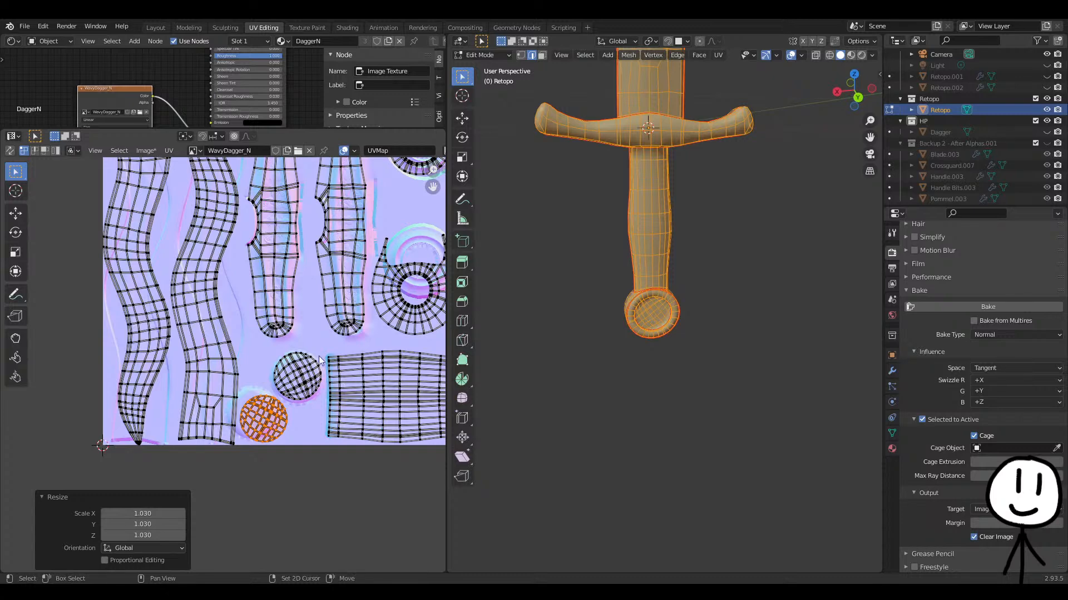
{"action": "middle_click_drag", "start_coordinate": [314, 362], "coordinate": [263, 416]}
{"action": "scroll", "coordinate": [262, 389], "scroll_direction": "down", "scroll_amount": 5}
{"action": "scroll", "coordinate": [252, 315], "scroll_direction": "up", "scroll_amount": 3}
{"action": "left_click", "coordinate": [155, 26]}
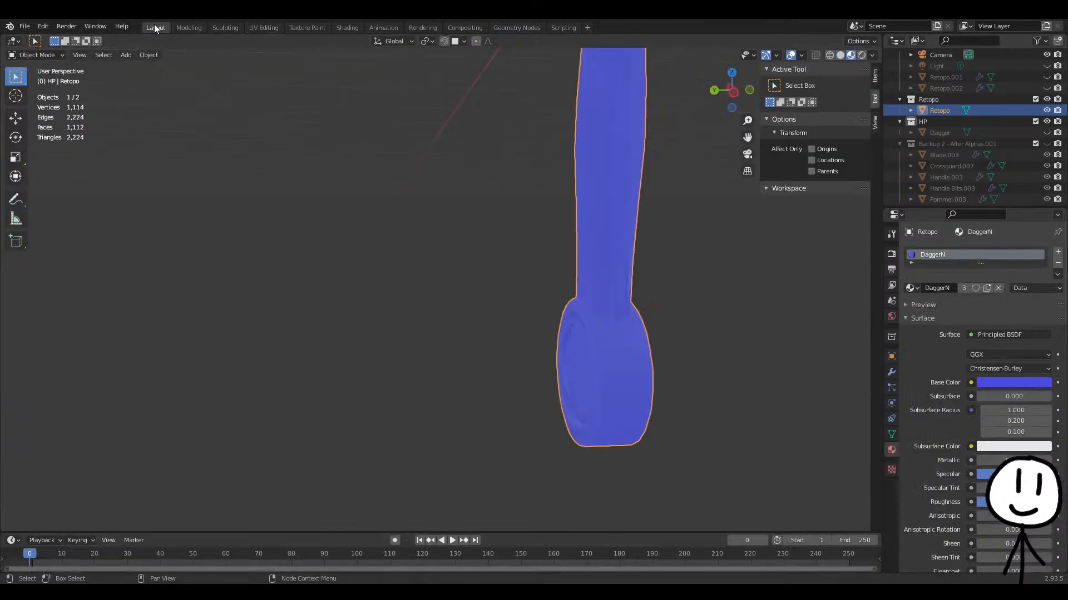
{"action": "middle_click_drag", "start_coordinate": [541, 213], "coordinate": [573, 303]}
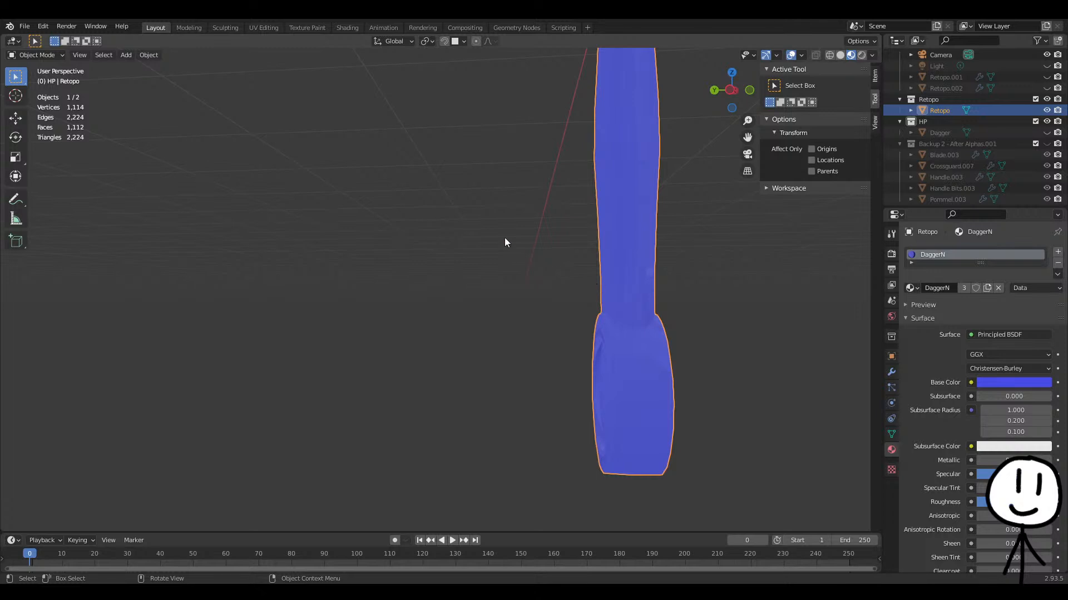
{"action": "left_click", "coordinate": [263, 27]}
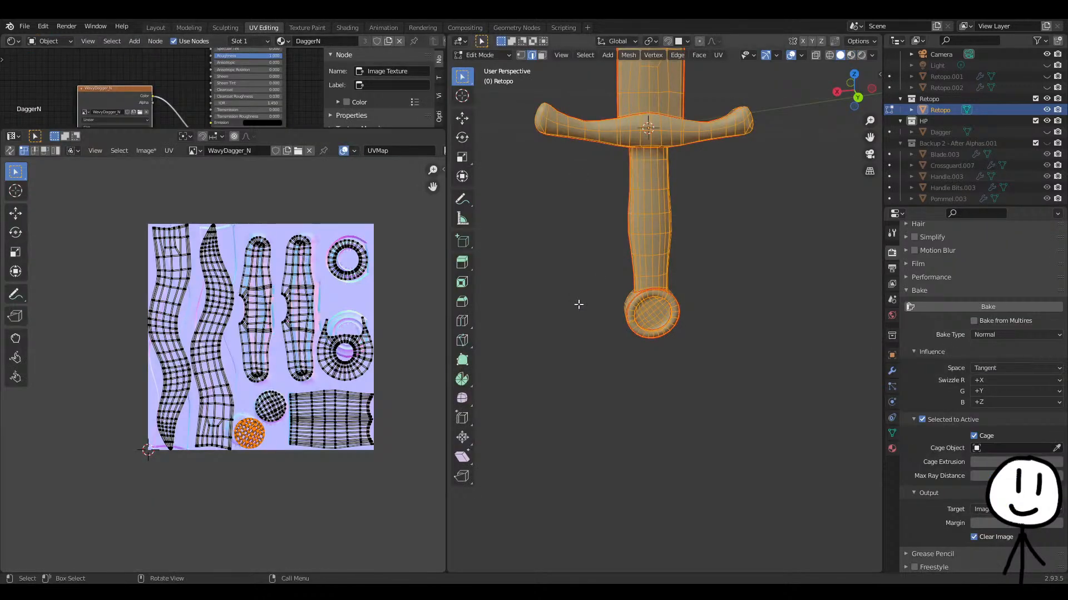
Return Retopo to Object Mode, duplicate it in place and rename the copy Cage.
{"action": "key", "text": "Tab"}
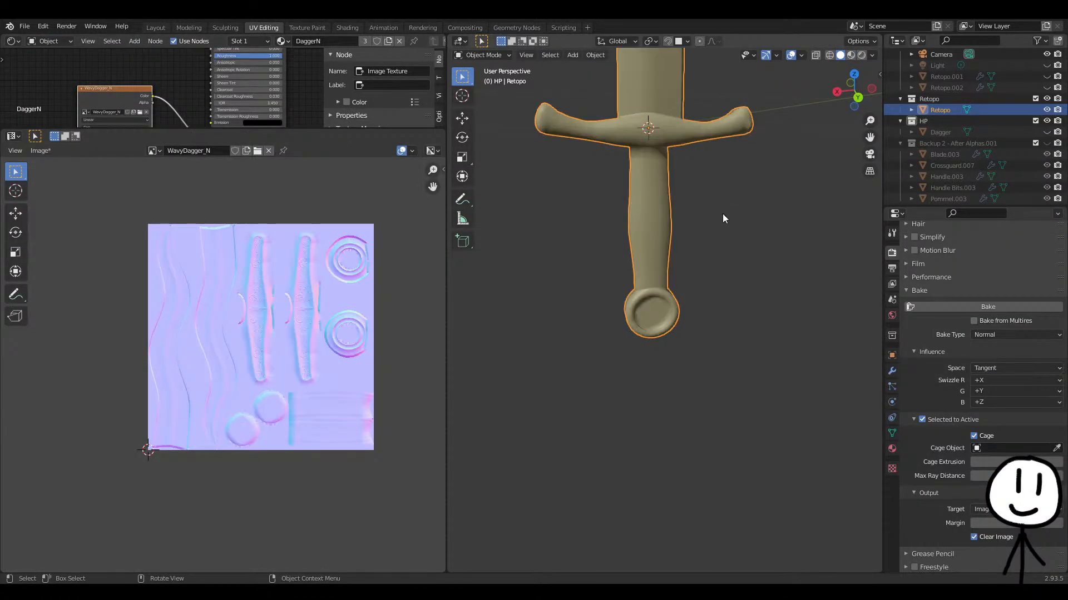
{"action": "middle_click_drag", "start_coordinate": [658, 161], "coordinate": [685, 218]}
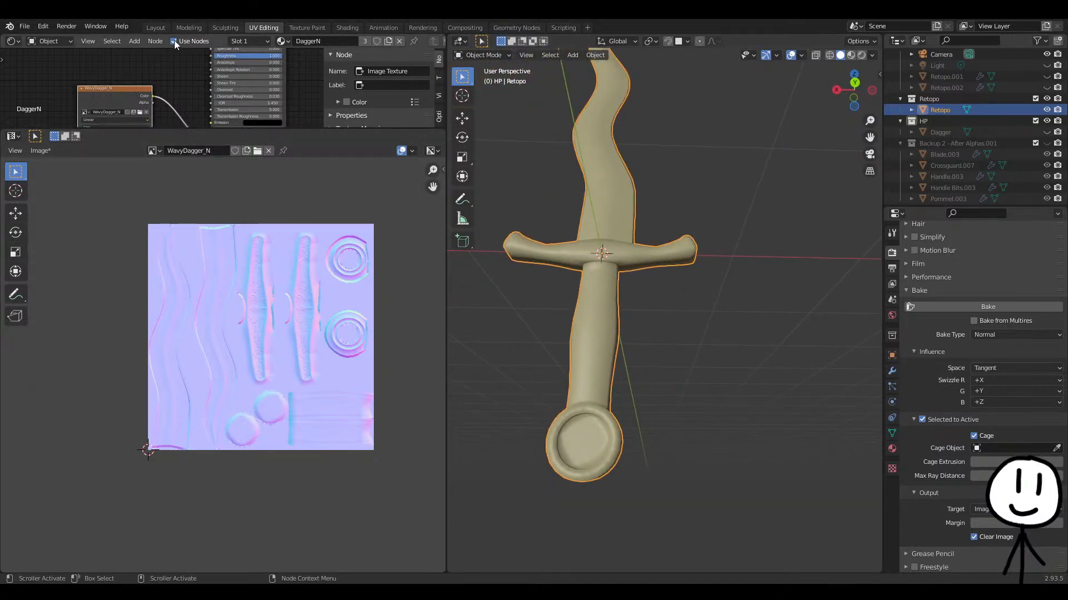
{"action": "key", "text": "shift+d"}
{"action": "key", "text": "Escape"}
{"action": "double_click", "coordinate": [948, 120]}
{"action": "type", "text": "Cage"}
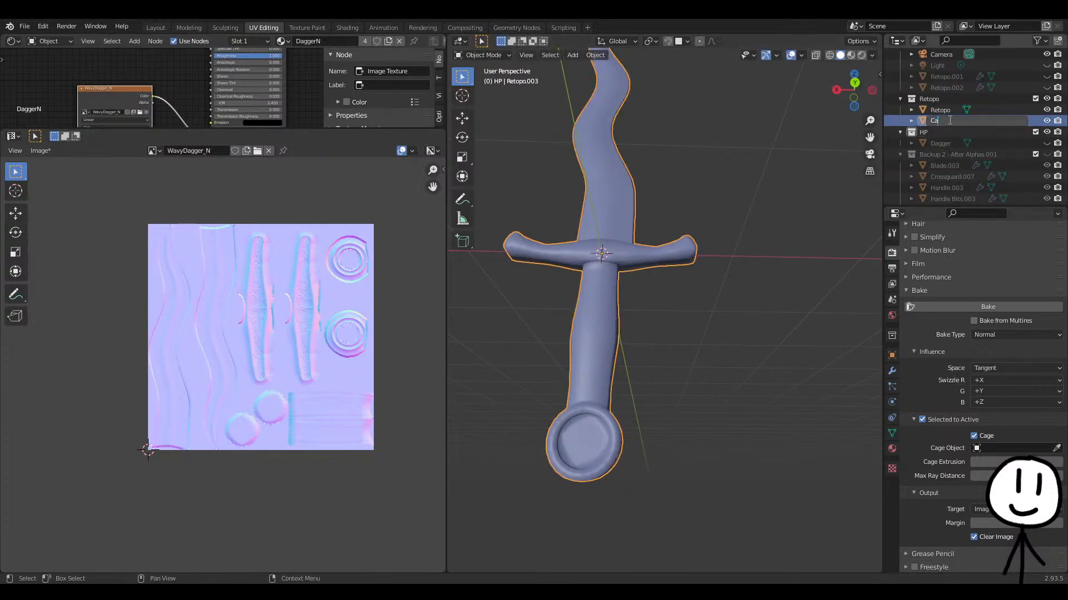
{"action": "key", "text": "Return"}
Unhide the high-poly Dagger and inflate the Cage mesh along its normals by about 0.014 m to enclose it.
{"action": "left_click", "coordinate": [1046, 143]}
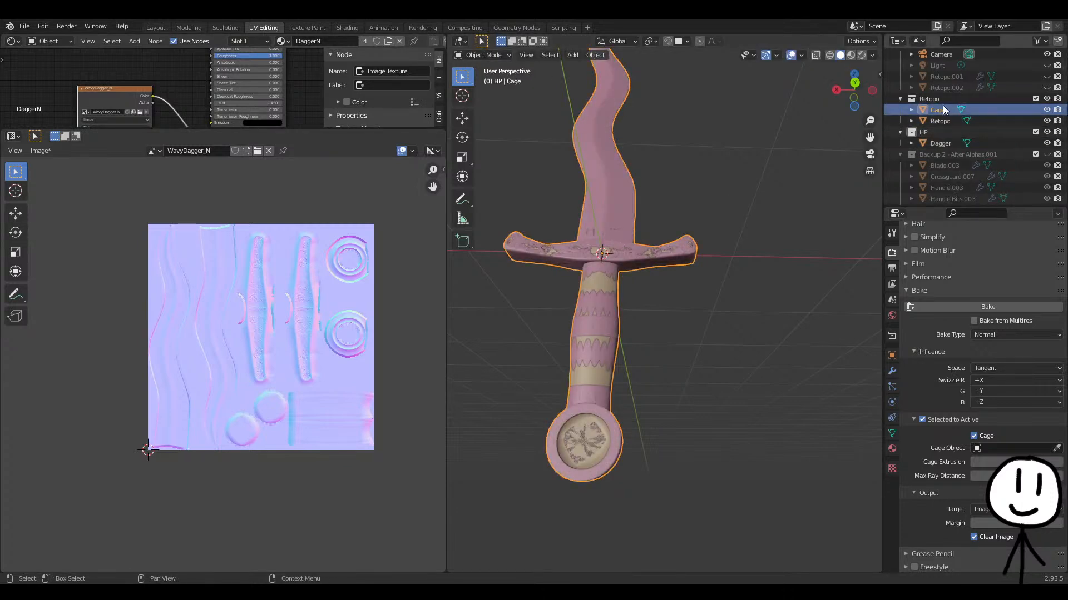
{"action": "key", "text": "Tab"}
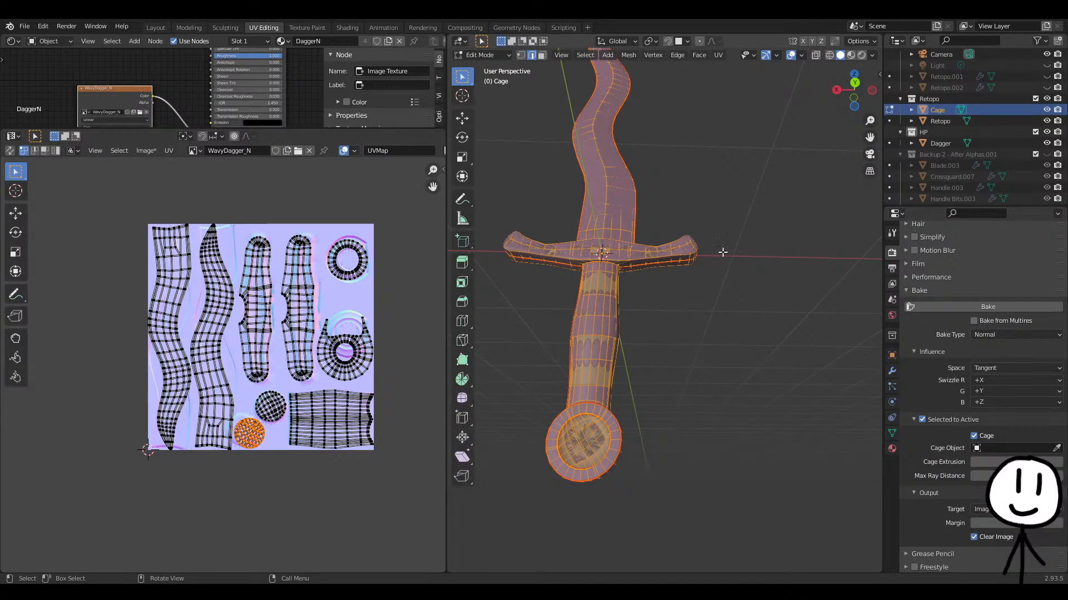
{"action": "key", "text": "alt+s"}
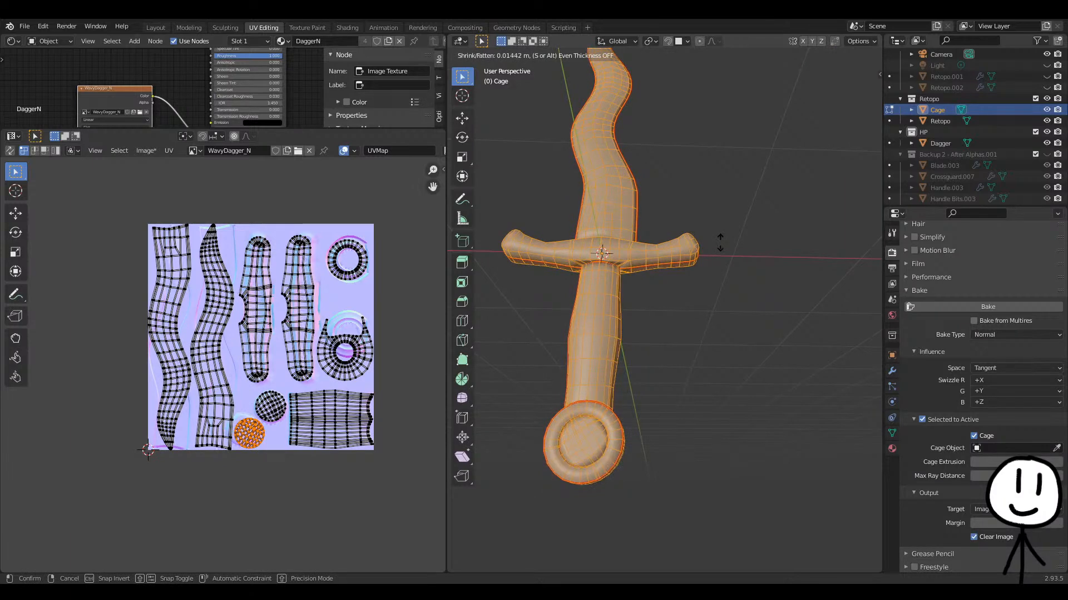
{"action": "left_click", "coordinate": [720, 245]}
{"action": "key", "text": "Tab"}
{"action": "middle_click_drag", "start_coordinate": [718, 253], "coordinate": [832, 193]}
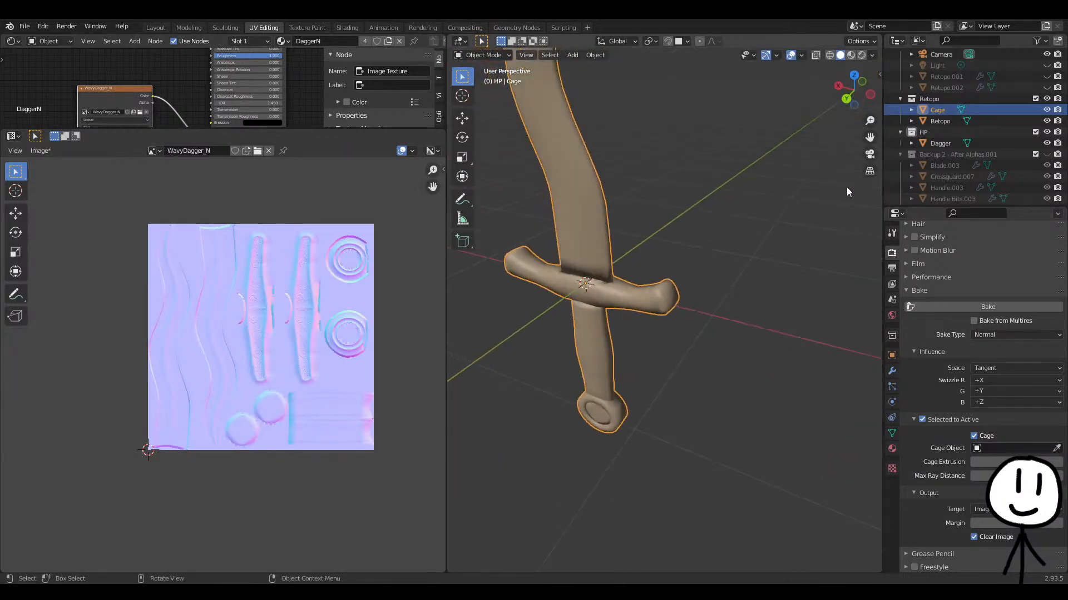
Select Retopo as active together with Dagger, assign Cage as the cage object and bake the normal map.
{"action": "left_click", "coordinate": [940, 121]}
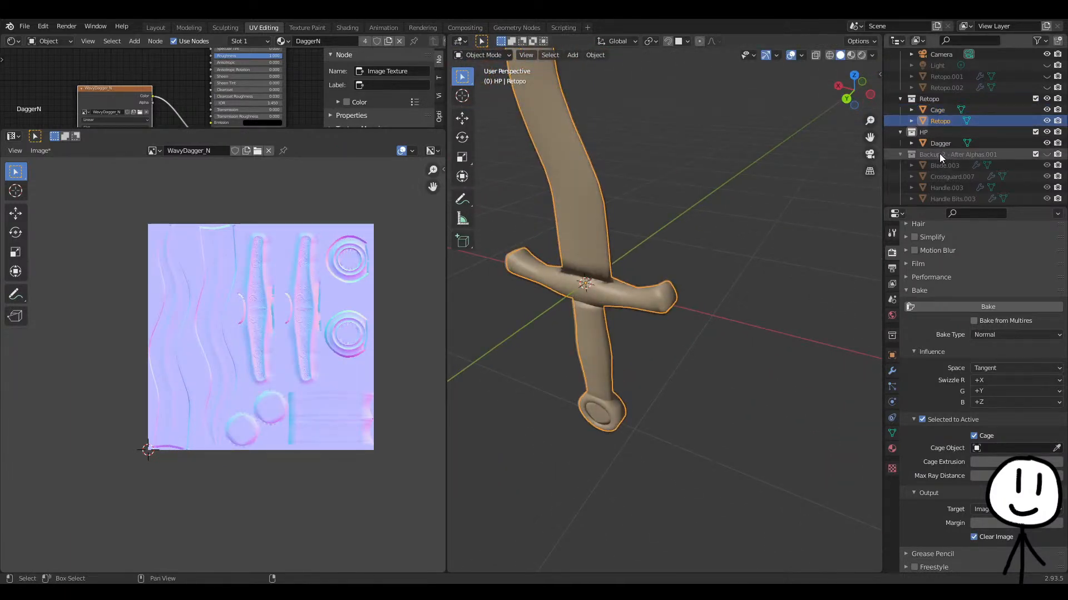
{"action": "left_click", "coordinate": [941, 144], "text": "ctrl"}
{"action": "left_click", "coordinate": [1056, 448]}
{"action": "left_click", "coordinate": [942, 109]}
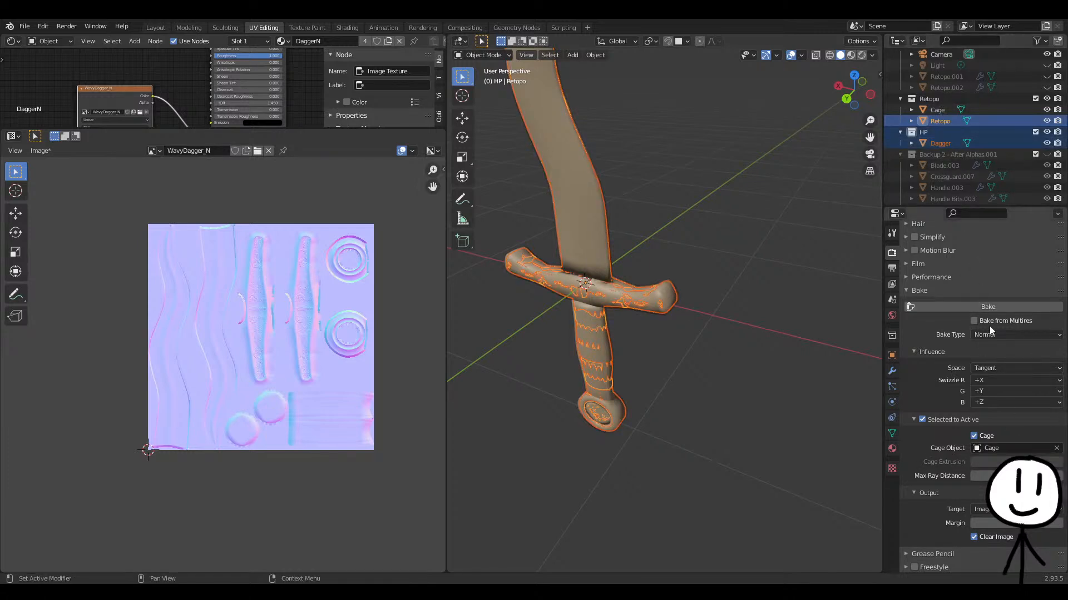
{"action": "left_click", "coordinate": [987, 307]}
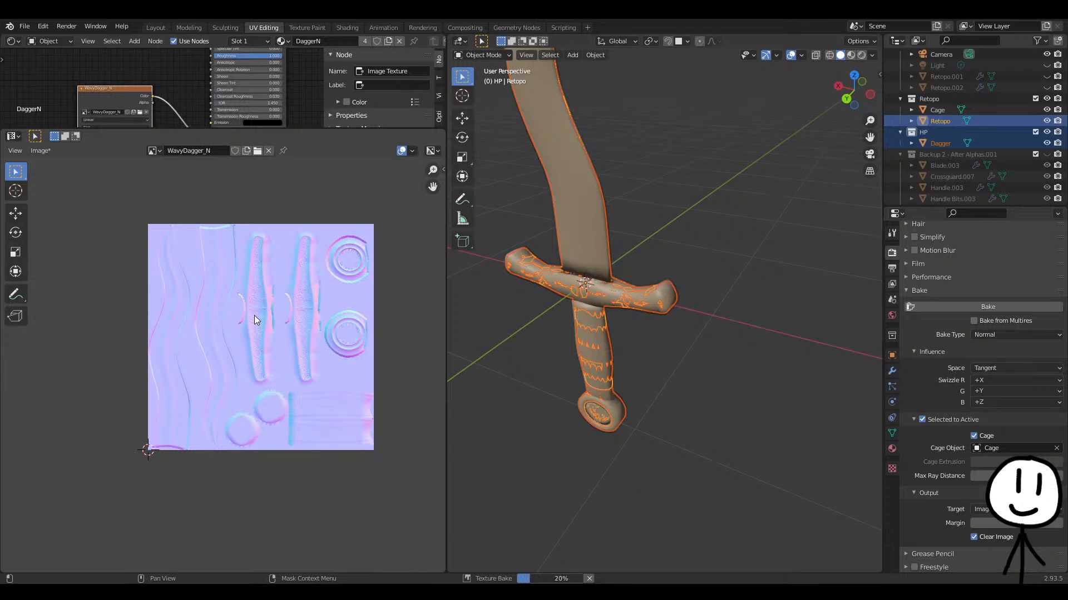
Examine the baked WavyDagger_N normal map around the crossguard, pommel ring and disc islands.
{"action": "scroll", "coordinate": [641, 332], "scroll_direction": "up", "scroll_amount": 6}
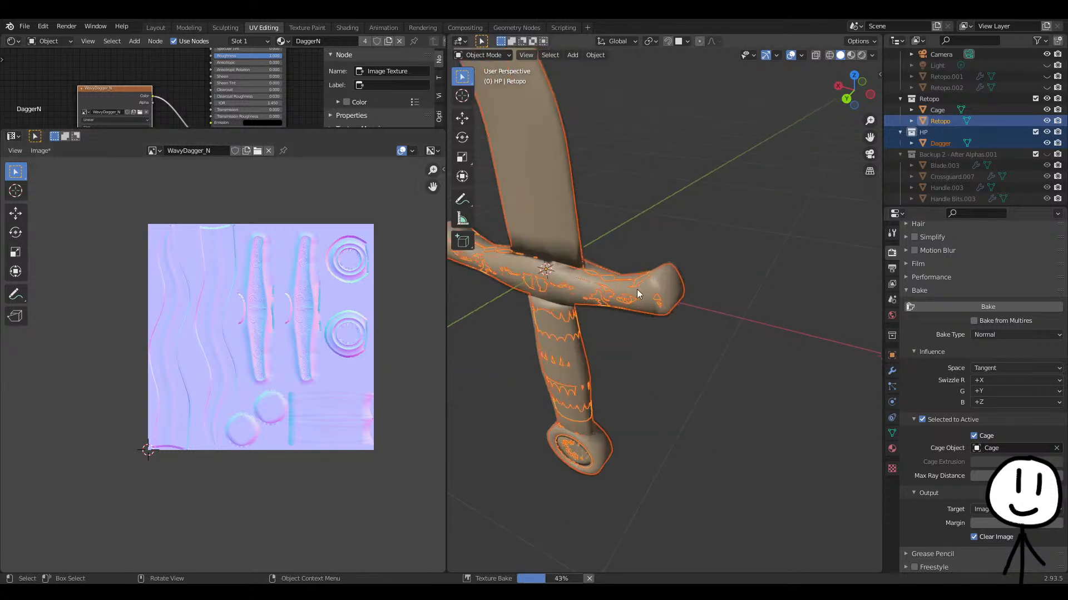
{"action": "scroll", "coordinate": [311, 245], "scroll_direction": "up", "scroll_amount": 2}
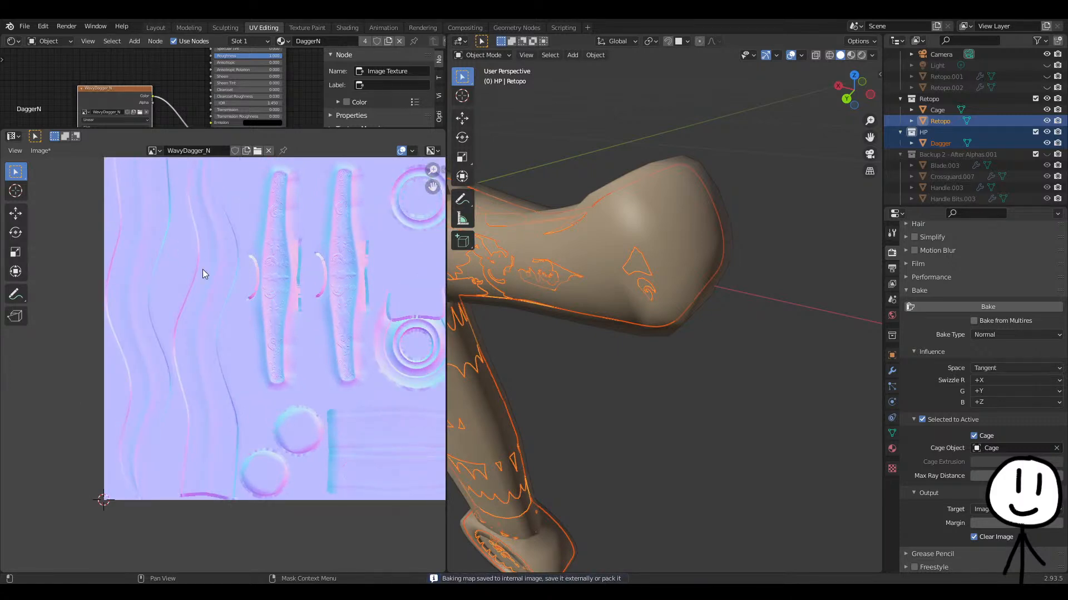
{"action": "scroll", "coordinate": [295, 298], "scroll_direction": "down", "scroll_amount": 2}
{"action": "scroll", "coordinate": [367, 348], "scroll_direction": "up", "scroll_amount": 4}
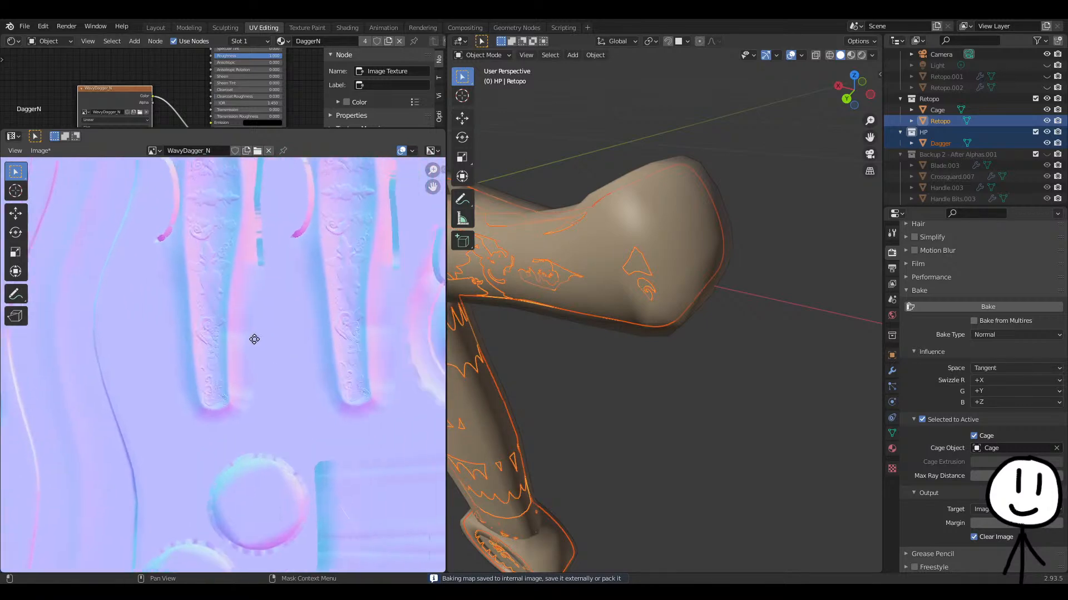
{"action": "scroll", "coordinate": [203, 361], "scroll_direction": "down", "scroll_amount": 1}
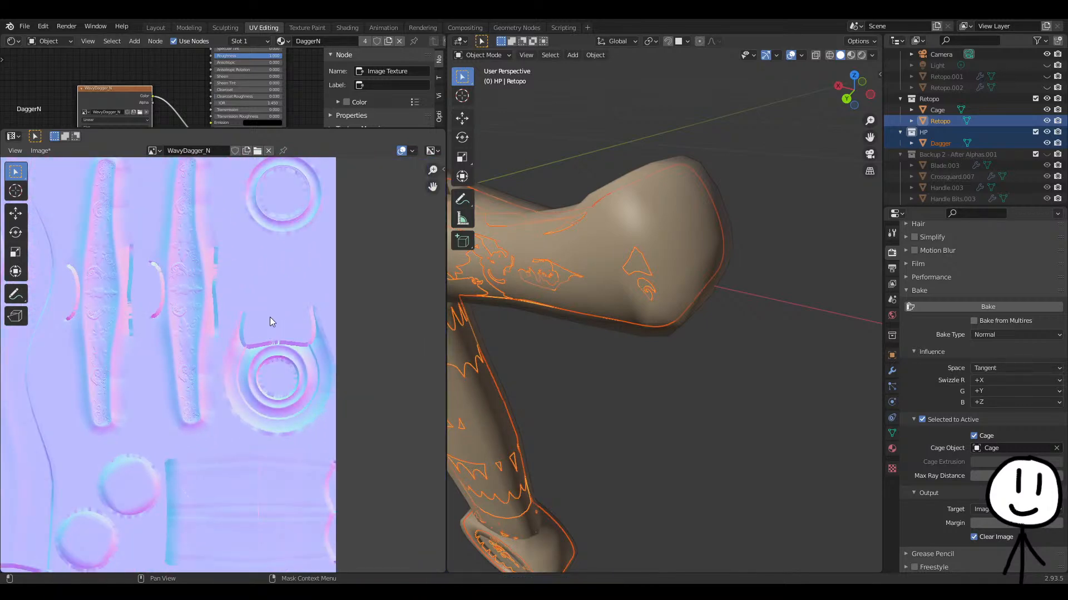
{"action": "scroll", "coordinate": [215, 307], "scroll_direction": "down", "scroll_amount": 2}
{"action": "middle_click_drag", "start_coordinate": [149, 291], "coordinate": [184, 288]}
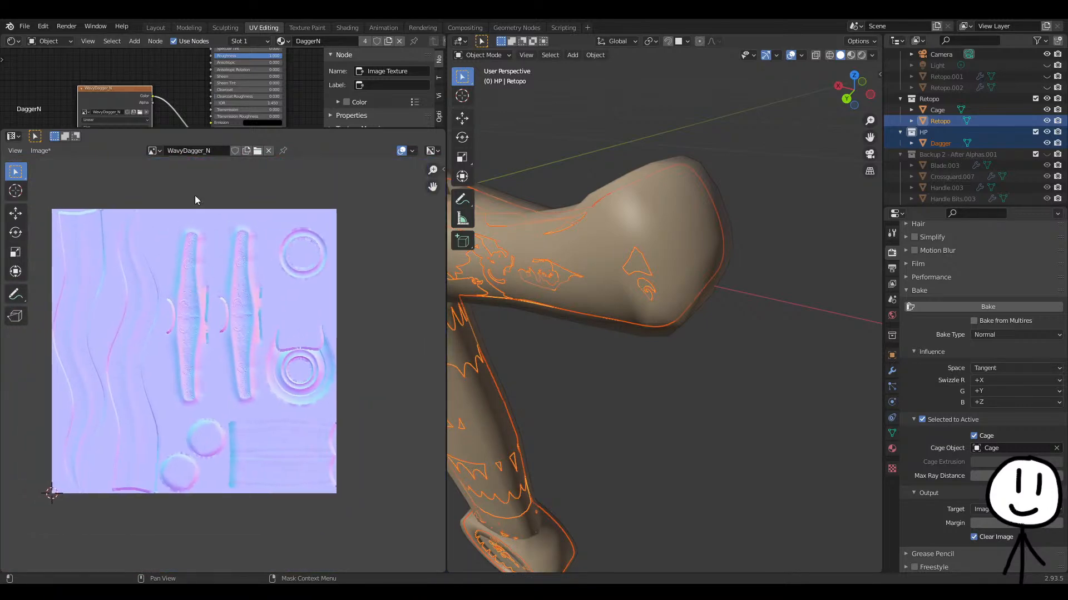
In the Layout workspace, hide the Dagger and Cage objects and return Retopo to Object Mode.
{"action": "left_click", "coordinate": [158, 28]}
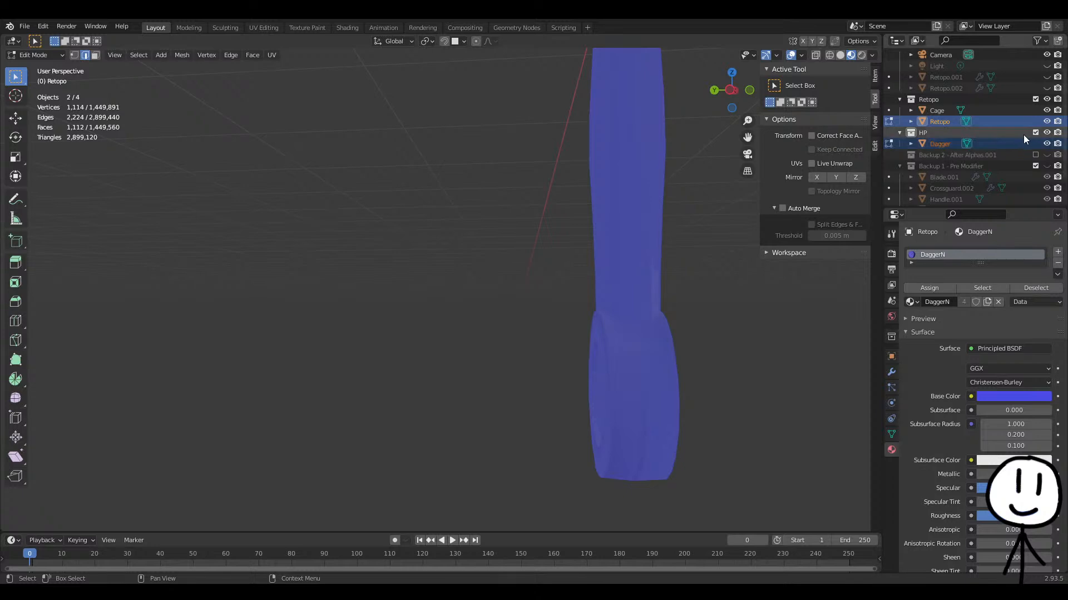
{"action": "left_click", "coordinate": [1047, 144]}
{"action": "left_click", "coordinate": [1047, 110]}
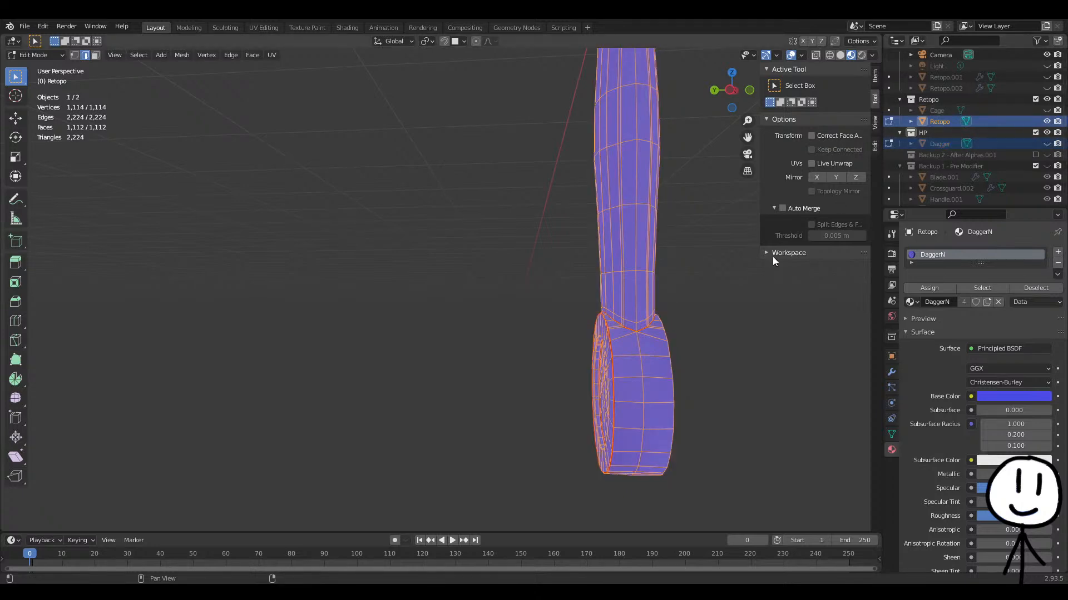
{"action": "key", "text": "Tab"}
Examine the shaded Retopo dagger's pommel, handle and crossguard from several angles.
{"action": "left_click", "coordinate": [729, 355]}
{"action": "middle_click_drag", "start_coordinate": [730, 355], "coordinate": [686, 345]}
{"action": "left_click", "coordinate": [641, 250]}
{"action": "key", "text": "z"}
{"action": "left_click", "coordinate": [479, 208]}
{"action": "key", "text": "z"}
{"action": "left_click", "coordinate": [677, 302]}
{"action": "middle_click_drag", "start_coordinate": [677, 301], "coordinate": [499, 330]}
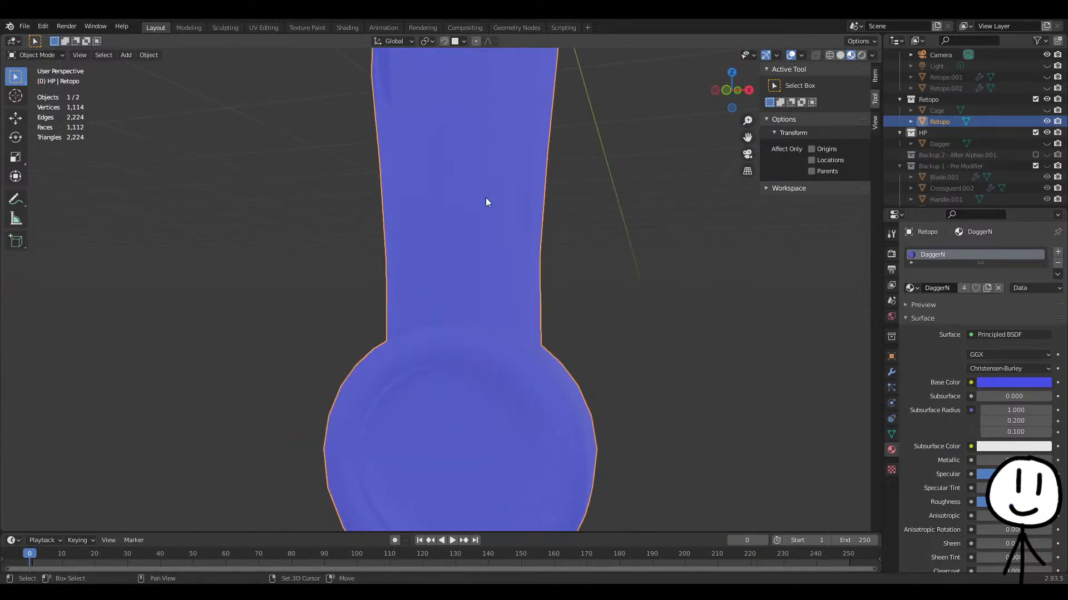
{"action": "middle_click_drag", "start_coordinate": [485, 200], "coordinate": [482, 347], "text": "shift"}
{"action": "scroll", "coordinate": [481, 347], "scroll_direction": "down", "scroll_amount": 3}
{"action": "middle_click_drag", "start_coordinate": [482, 277], "coordinate": [501, 311]}
{"action": "middle_click_drag", "start_coordinate": [631, 389], "coordinate": [598, 308], "text": "shift"}
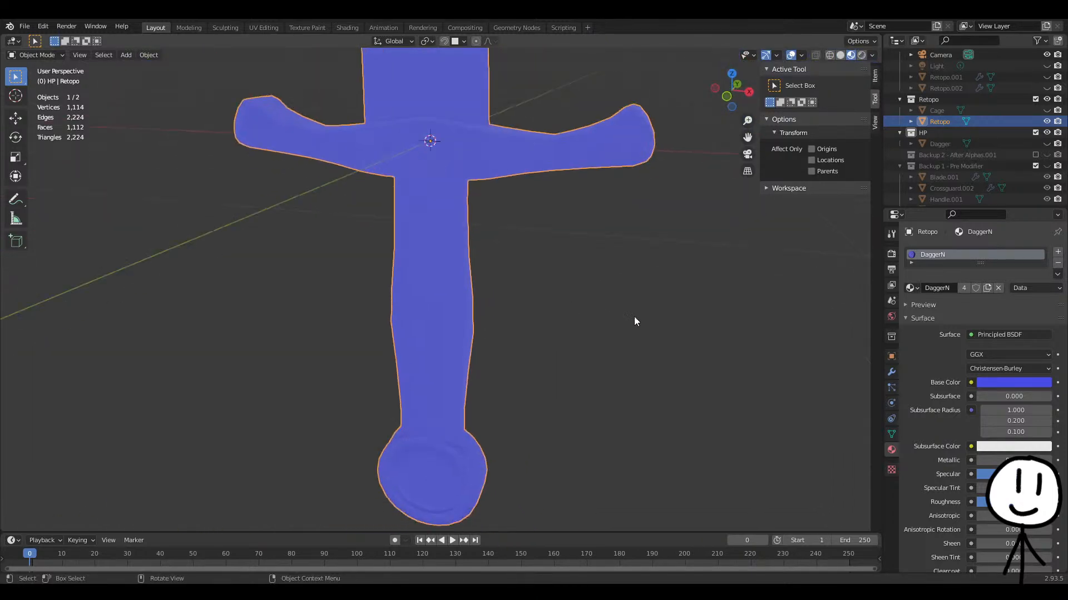
In the UV Editing workspace, change the UV editor to an Image Editor and save the WavyDagger_N image.
{"action": "left_click", "coordinate": [266, 28]}
{"action": "left_click", "coordinate": [309, 27]}
{"action": "left_click", "coordinate": [266, 25]}
{"action": "left_click", "coordinate": [307, 28]}
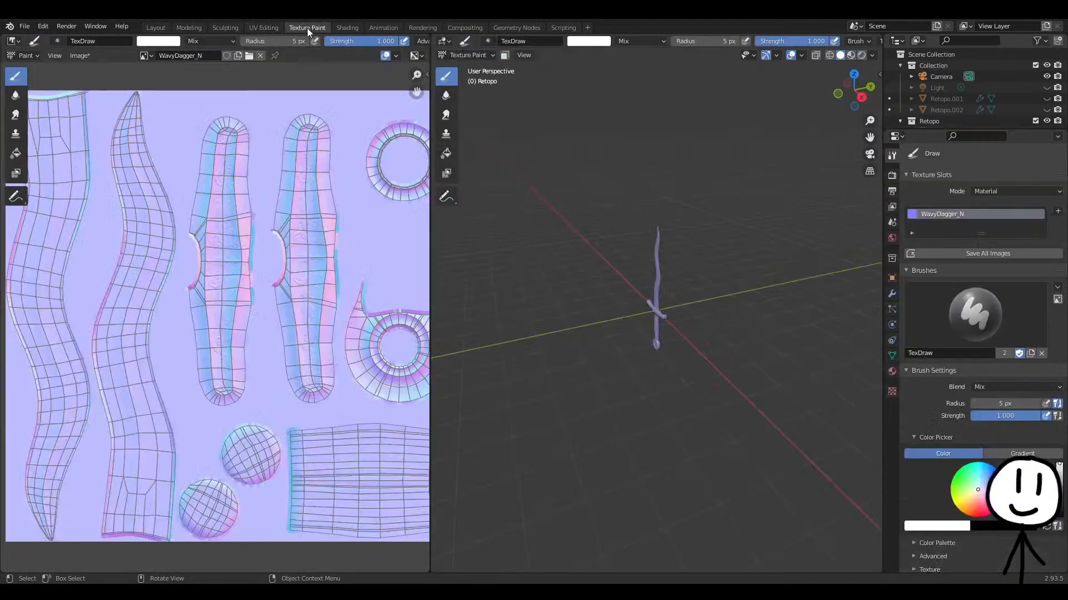
{"action": "left_click", "coordinate": [265, 29]}
{"action": "left_click", "coordinate": [13, 151]}
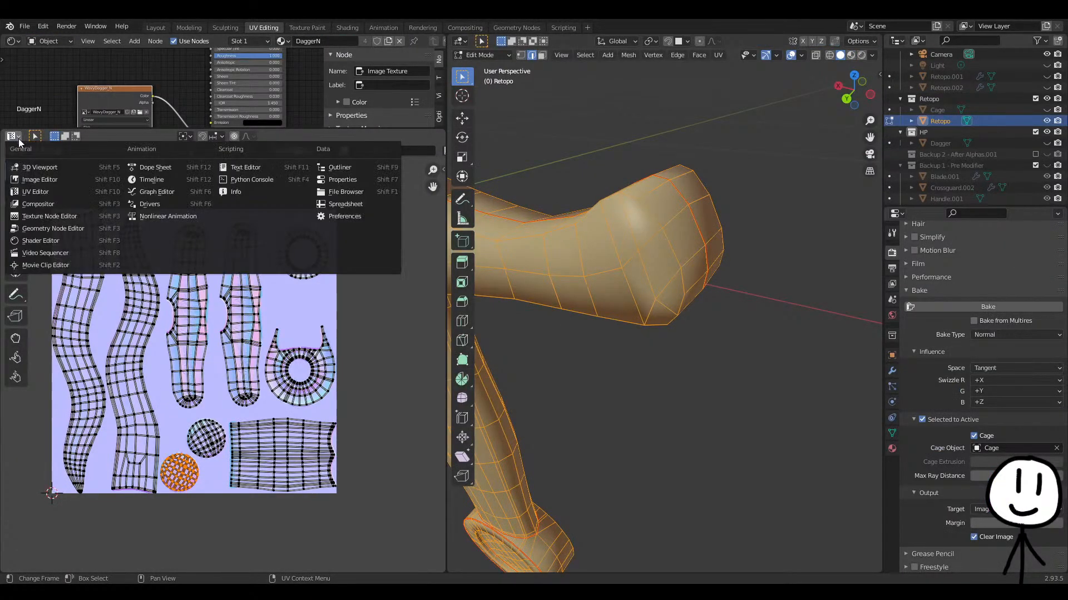
{"action": "left_click", "coordinate": [37, 182]}
{"action": "left_click", "coordinate": [79, 150]}
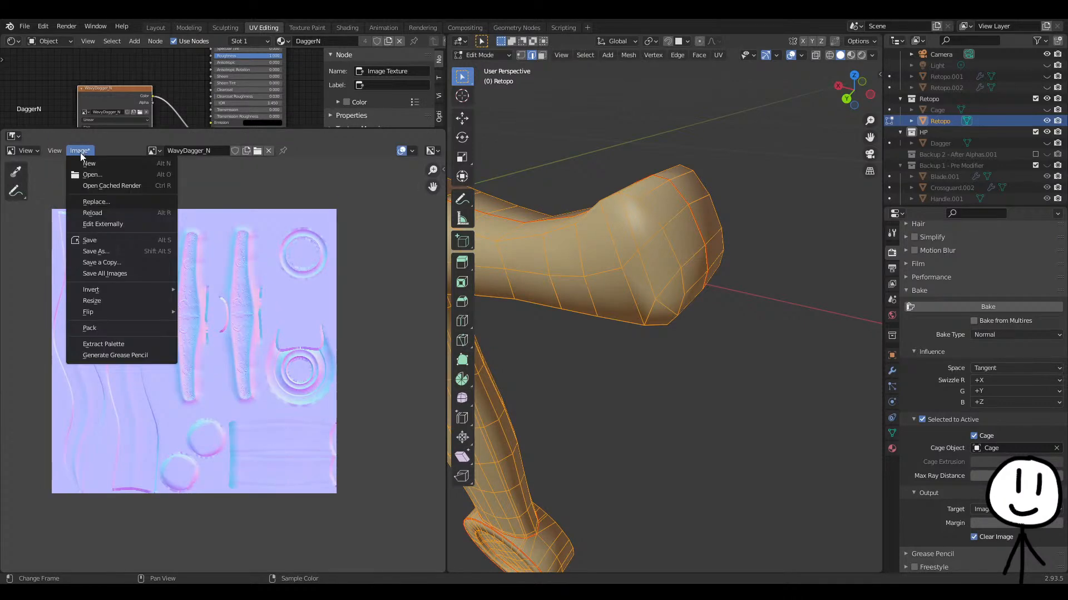
{"action": "left_click", "coordinate": [102, 243]}
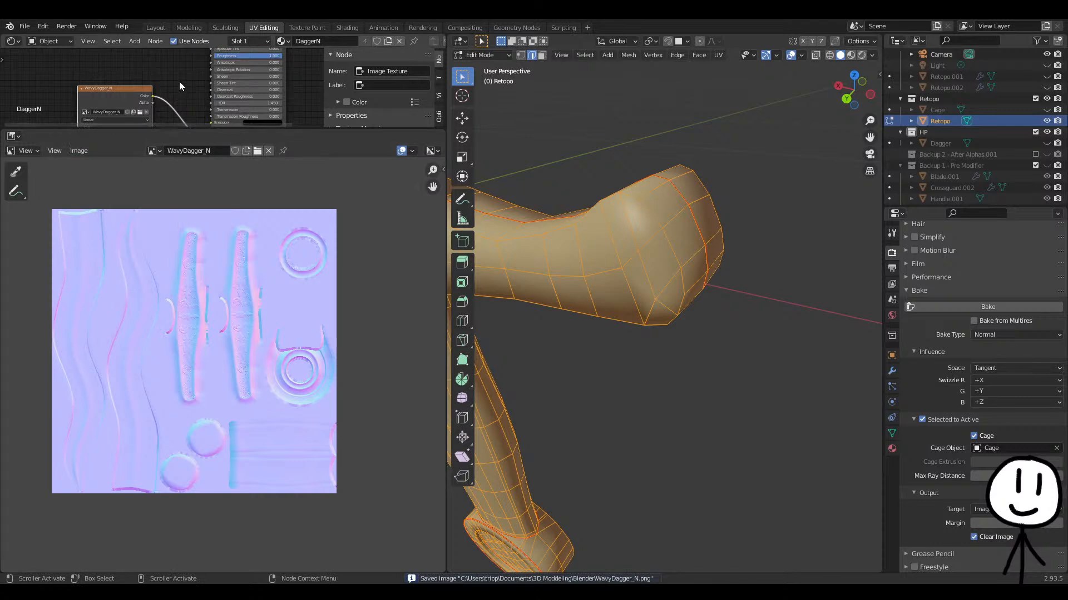
Check the DaggerN image texture node's settings and examine the WavyDagger_N map around the pommel ring island.
{"action": "scroll", "coordinate": [176, 84], "scroll_direction": "down", "scroll_amount": 4}
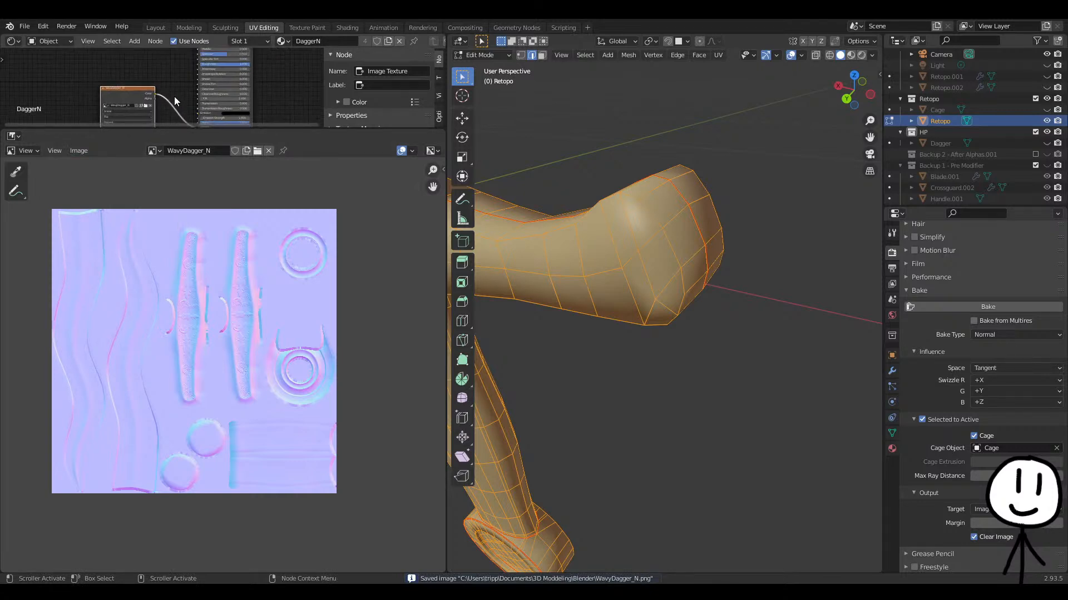
{"action": "middle_click_drag", "start_coordinate": [173, 89], "coordinate": [175, 42]}
{"action": "scroll", "coordinate": [152, 88], "scroll_direction": "up", "scroll_amount": 3}
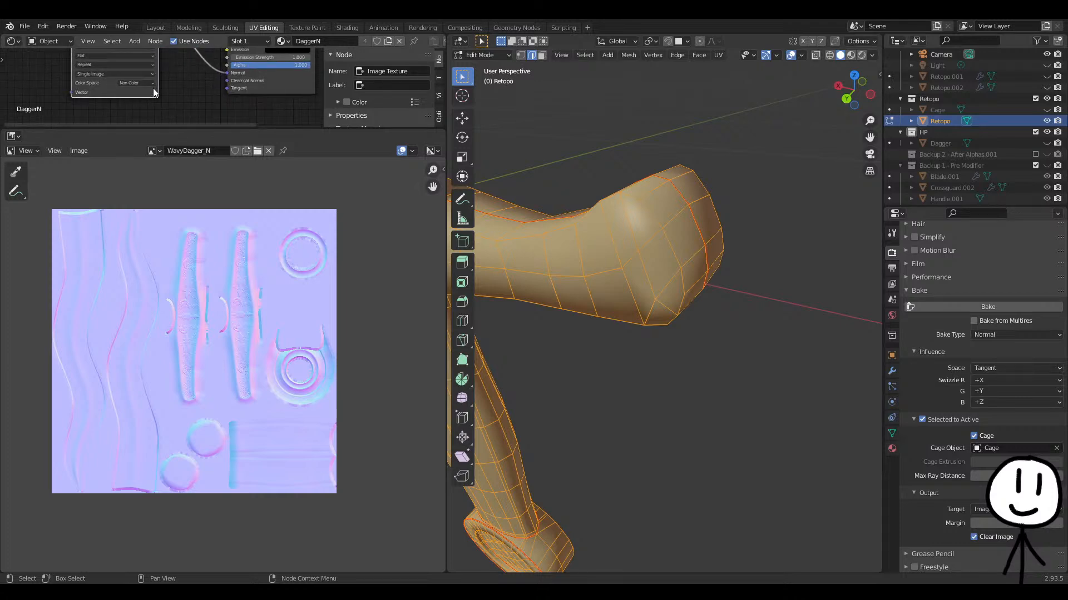
{"action": "scroll", "coordinate": [295, 330], "scroll_direction": "up", "scroll_amount": 4}
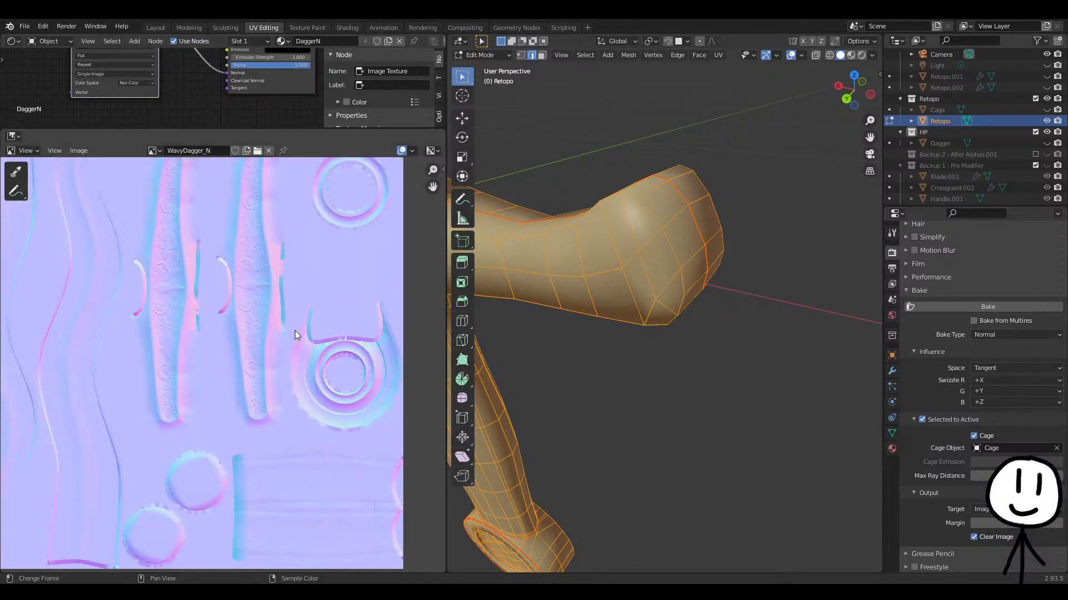
{"action": "scroll", "coordinate": [301, 333], "scroll_direction": "up", "scroll_amount": 4}
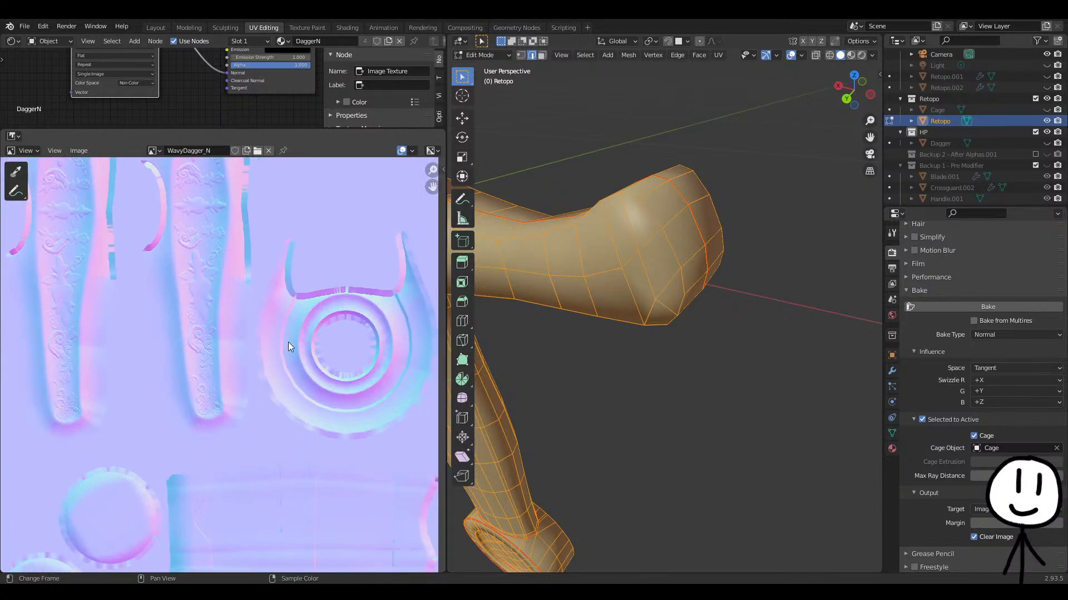
{"action": "middle_click_drag", "start_coordinate": [322, 253], "coordinate": [278, 256]}
{"action": "scroll", "coordinate": [252, 362], "scroll_direction": "up", "scroll_amount": 2}
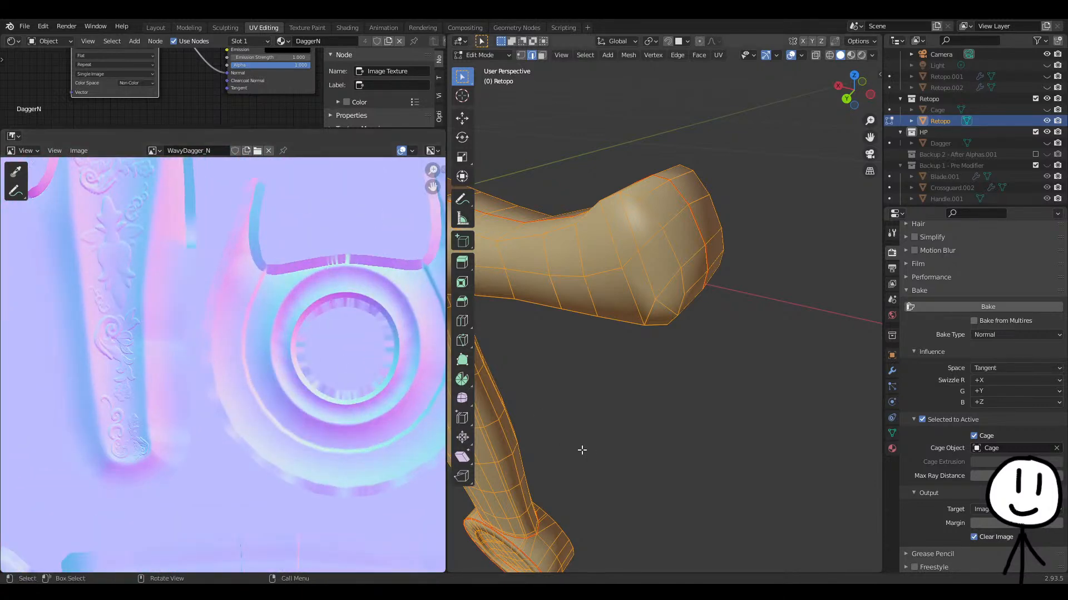
Hide Retopo, show the high-poly Dagger, leave Edit Mode and select the Dagger.
{"action": "mouse_move", "coordinate": [612, 434]}
{"action": "middle_mouse_down"}
{"action": "mouse_move", "coordinate": [562, 327]}
{"action": "mouse_move", "coordinate": [577, 351]}
{"action": "mouse_move", "coordinate": [568, 456]}
{"action": "mouse_move", "coordinate": [620, 327]}
{"action": "mouse_move", "coordinate": [544, 386]}
{"action": "mouse_move", "coordinate": [518, 387]}
{"action": "mouse_move", "coordinate": [579, 351]}
{"action": "mouse_move", "coordinate": [627, 349]}
{"action": "mouse_move", "coordinate": [609, 398]}
{"action": "mouse_move", "coordinate": [599, 388]}
{"action": "mouse_move", "coordinate": [604, 402]}
{"action": "middle_mouse_up"}
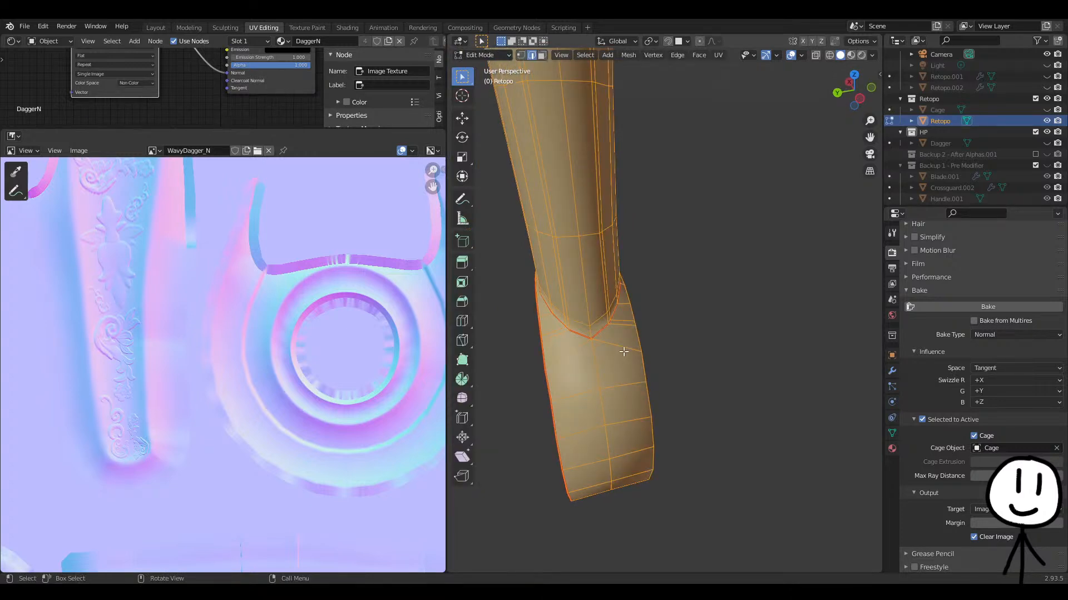
{"action": "left_click", "coordinate": [1046, 121]}
{"action": "left_click", "coordinate": [1047, 143]}
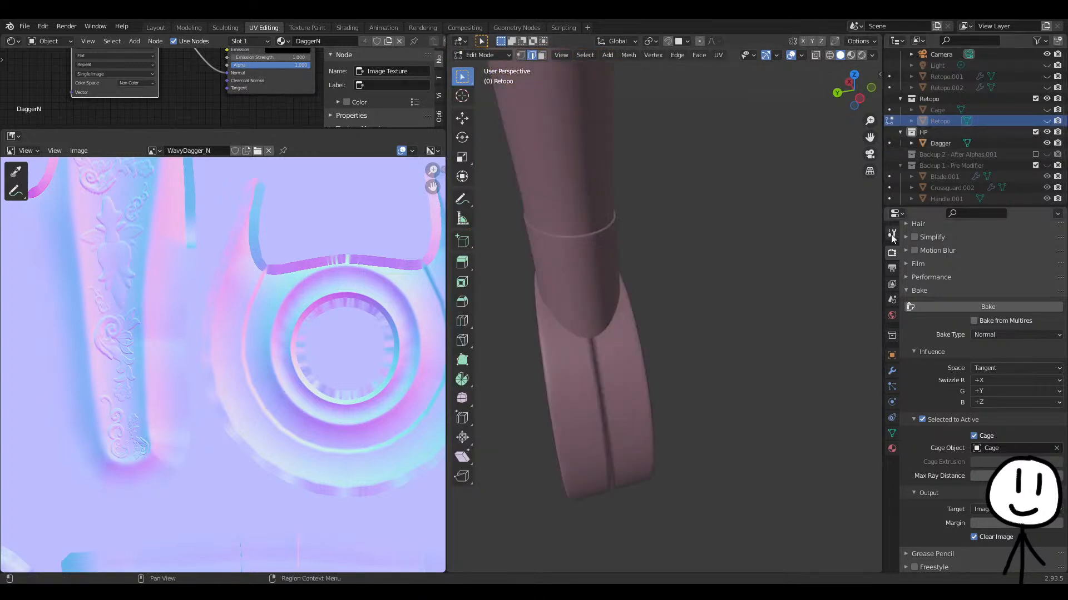
{"action": "middle_click_drag", "start_coordinate": [623, 375], "coordinate": [652, 365]}
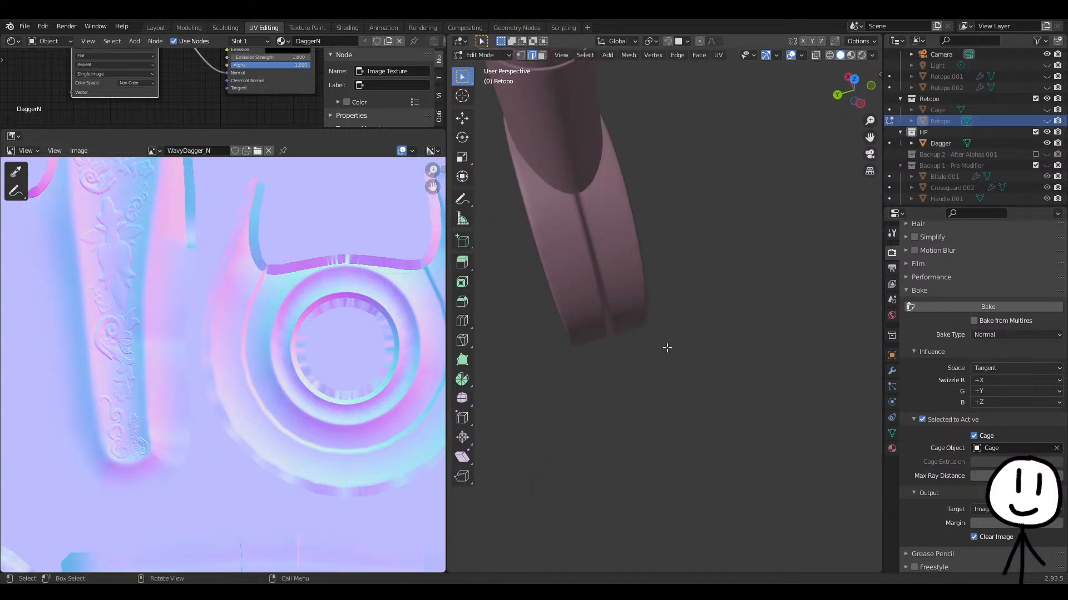
{"action": "key", "text": "Tab"}
{"action": "left_click", "coordinate": [613, 265]}
{"action": "middle_click_drag", "start_coordinate": [614, 223], "coordinate": [667, 409]}
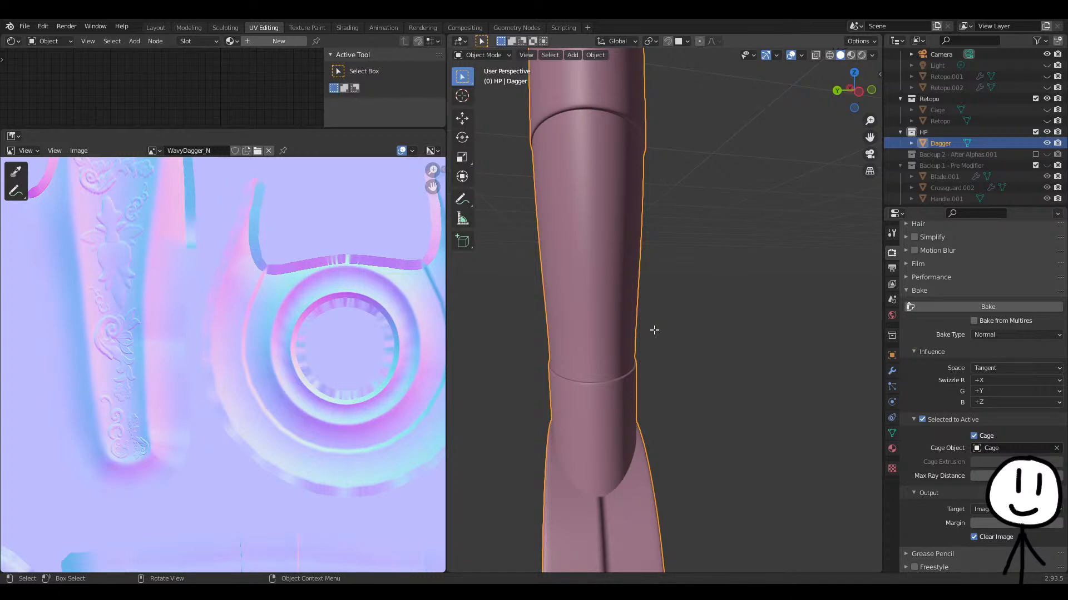
Examine the high-poly Dagger's pommel groove, handle and disc from several angles against the baked normal map.
{"action": "key", "text": "Tab"}
{"action": "middle_click_drag", "start_coordinate": [657, 345], "coordinate": [596, 170]}
{"action": "middle_click_drag", "start_coordinate": [645, 439], "coordinate": [633, 477]}
{"action": "key", "text": "Tab"}
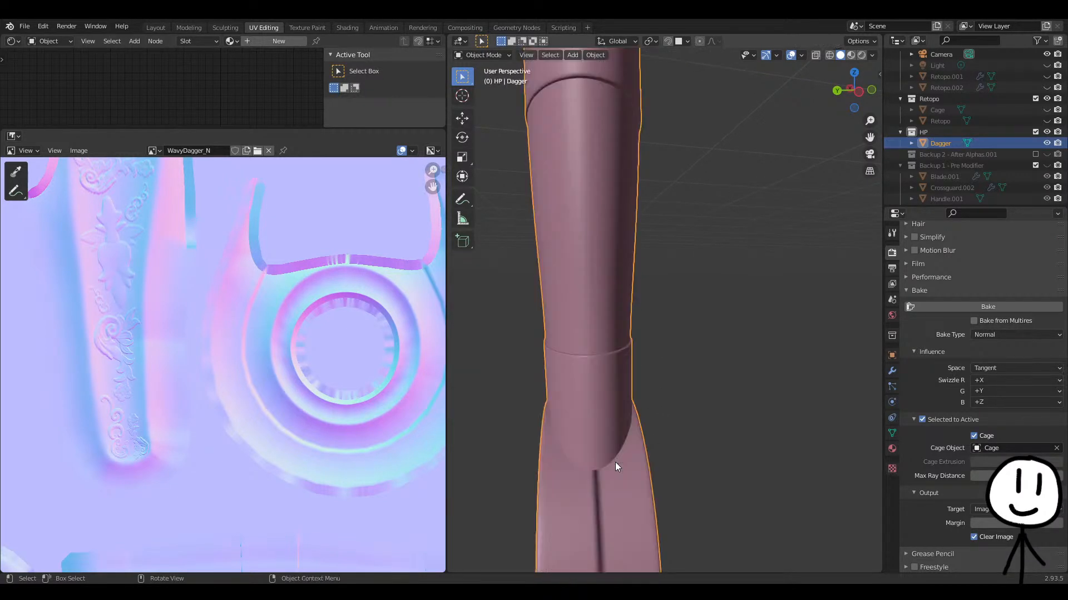
{"action": "middle_click_drag", "start_coordinate": [650, 517], "coordinate": [680, 396]}
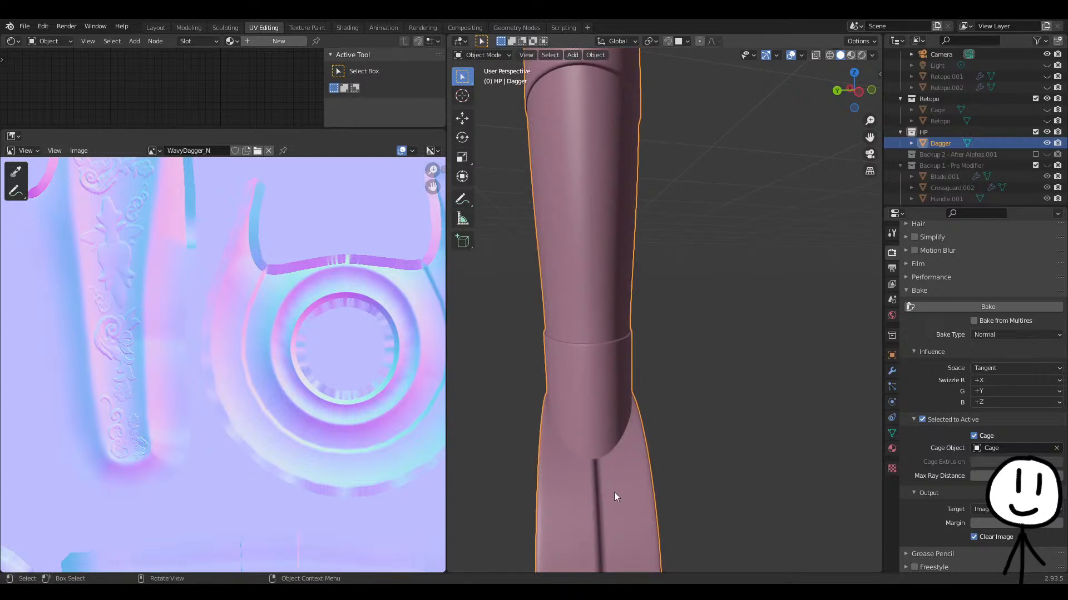
{"action": "scroll", "coordinate": [609, 521], "scroll_direction": "down", "scroll_amount": 7}
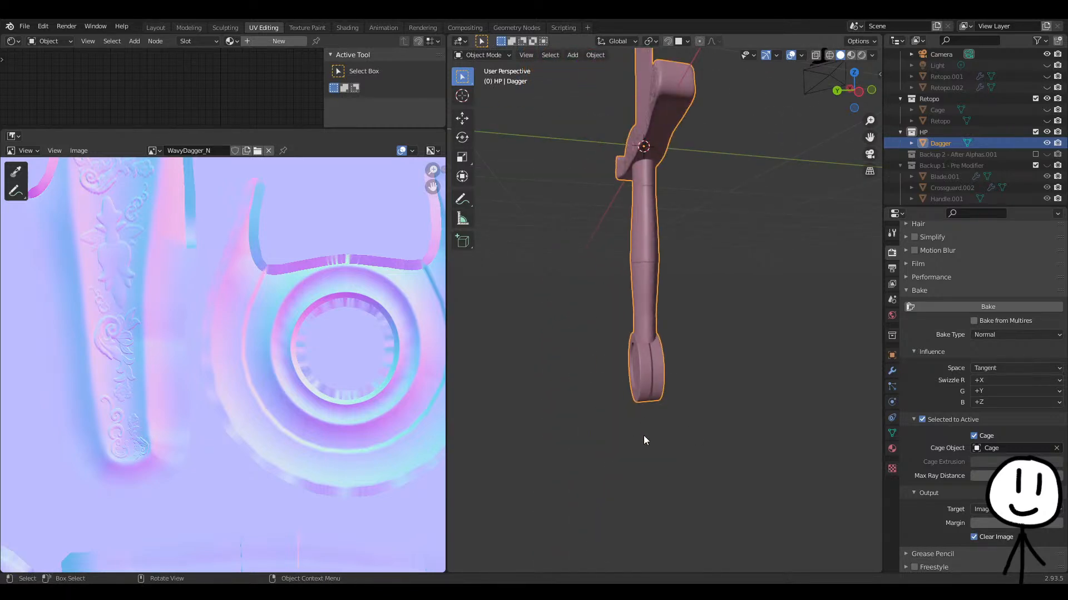
{"action": "scroll", "coordinate": [631, 281], "scroll_direction": "up", "scroll_amount": 5}
{"action": "middle_click_drag", "start_coordinate": [631, 278], "coordinate": [496, 447]}
{"action": "middle_click_drag", "start_coordinate": [521, 341], "coordinate": [674, 337]}
{"action": "scroll", "coordinate": [558, 329], "scroll_direction": "down", "scroll_amount": 6}
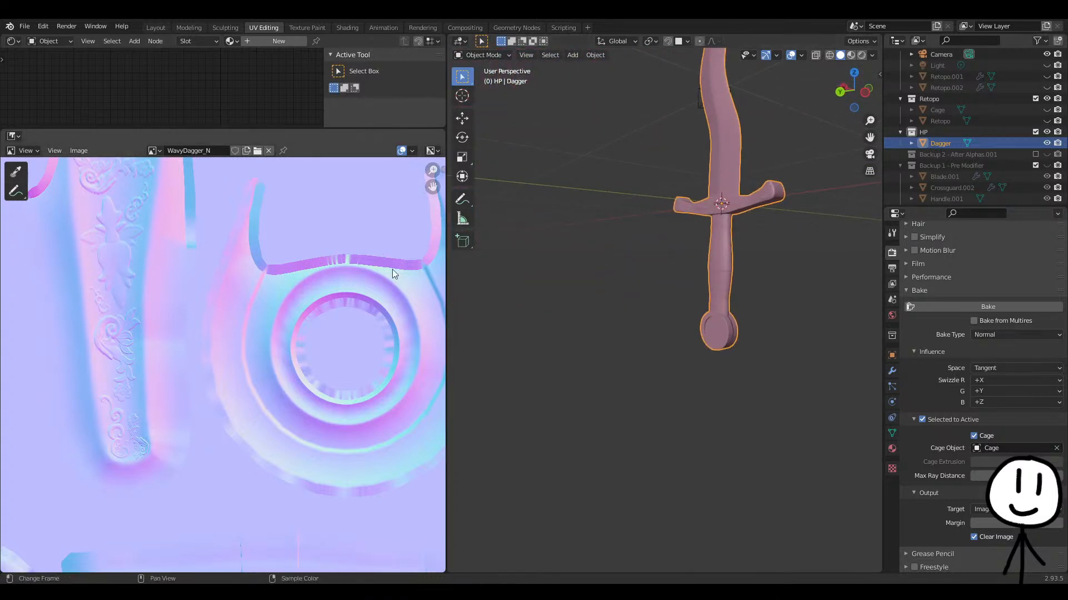
{"action": "scroll", "coordinate": [740, 367], "scroll_direction": "up", "scroll_amount": 6}
{"action": "scroll", "coordinate": [739, 363], "scroll_direction": "up", "scroll_amount": 2}
{"action": "scroll", "coordinate": [653, 346], "scroll_direction": "down", "scroll_amount": 6}
{"action": "middle_click_drag", "start_coordinate": [709, 374], "coordinate": [696, 357], "text": "shift"}
{"action": "scroll", "coordinate": [639, 298], "scroll_direction": "up", "scroll_amount": 5}
{"action": "scroll", "coordinate": [697, 357], "scroll_direction": "up", "scroll_amount": 2}
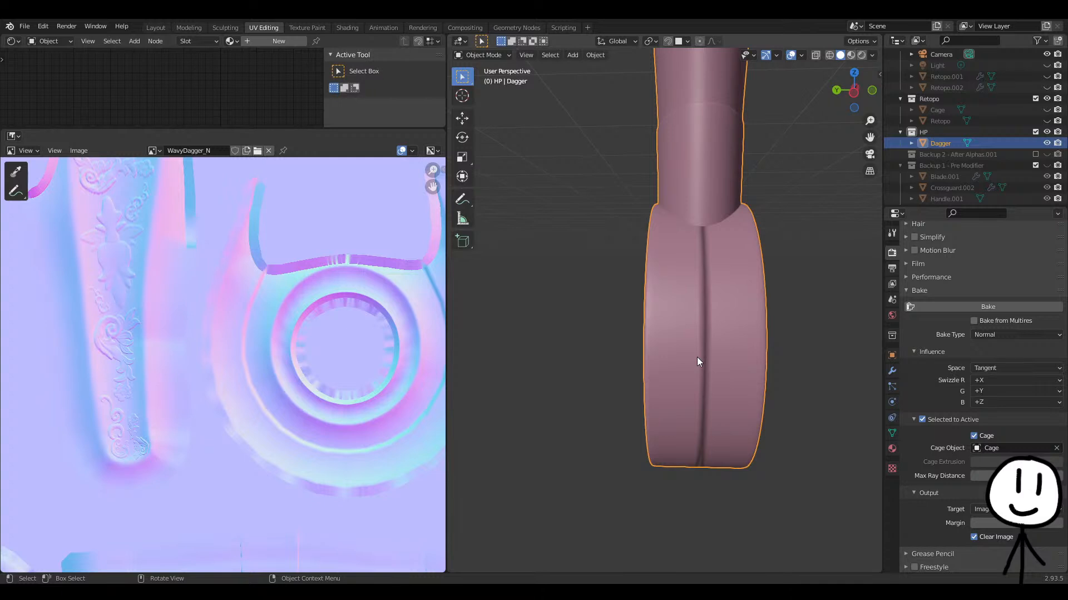
{"action": "scroll", "coordinate": [696, 357], "scroll_direction": "down", "scroll_amount": 3}
{"action": "scroll", "coordinate": [696, 357], "scroll_direction": "down", "scroll_amount": 3}
{"action": "middle_click_drag", "start_coordinate": [613, 338], "coordinate": [809, 301]}
{"action": "scroll", "coordinate": [689, 312], "scroll_direction": "up", "scroll_amount": 4}
{"action": "scroll", "coordinate": [674, 365], "scroll_direction": "up", "scroll_amount": 4}
{"action": "scroll", "coordinate": [660, 351], "scroll_direction": "down", "scroll_amount": 5}
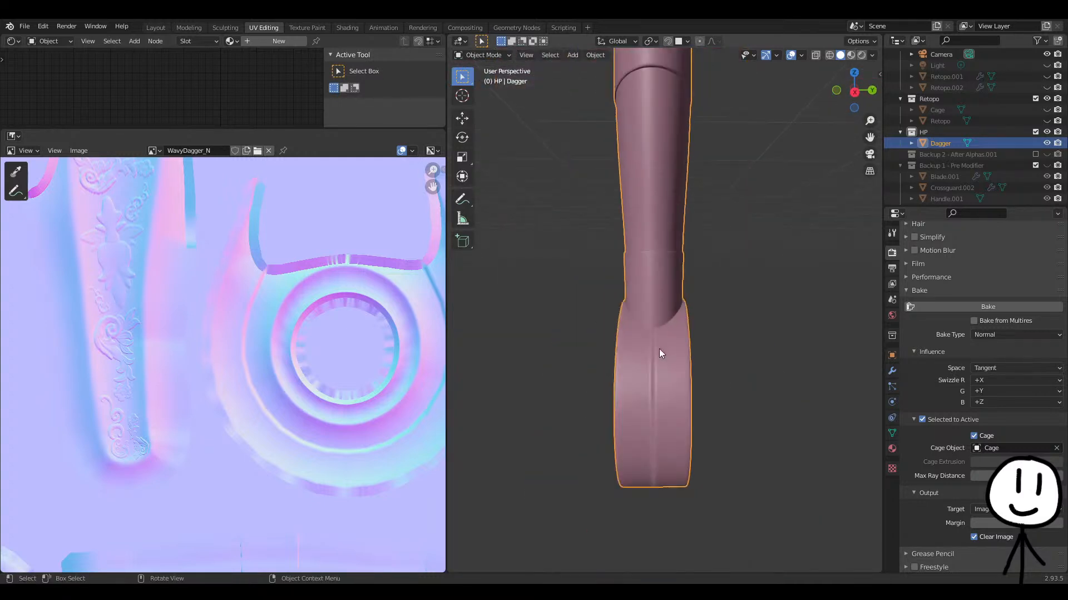
{"action": "middle_click_drag", "start_coordinate": [657, 331], "coordinate": [550, 364]}
{"action": "scroll", "coordinate": [655, 326], "scroll_direction": "down", "scroll_amount": 4}
{"action": "scroll", "coordinate": [655, 326], "scroll_direction": "down", "scroll_amount": 1}
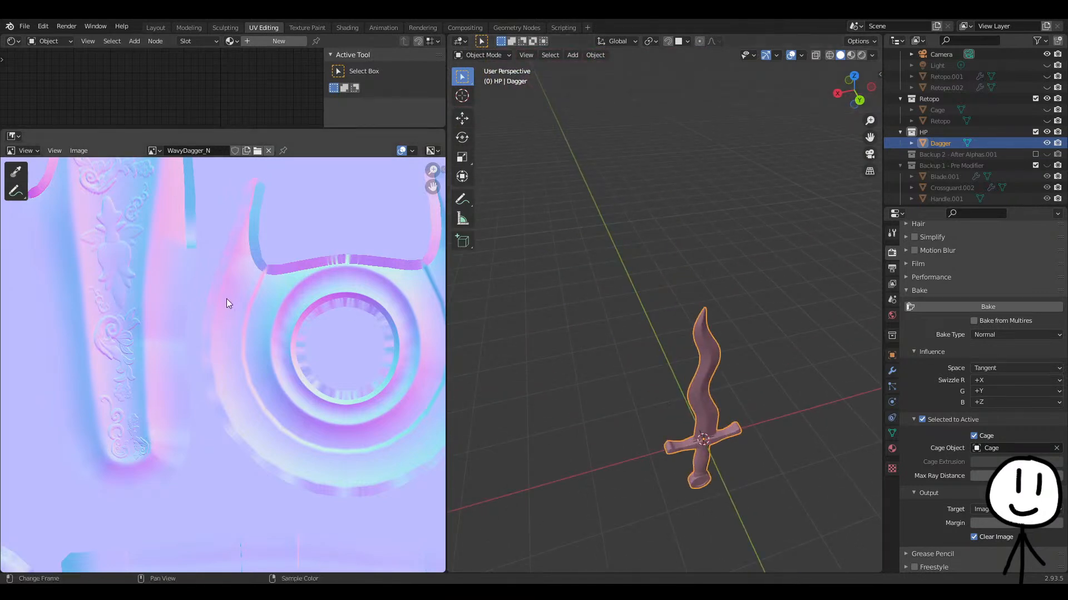
Save the WavyDagger_N image again.
{"action": "left_click", "coordinate": [32, 155]}
{"action": "left_click", "coordinate": [79, 151]}
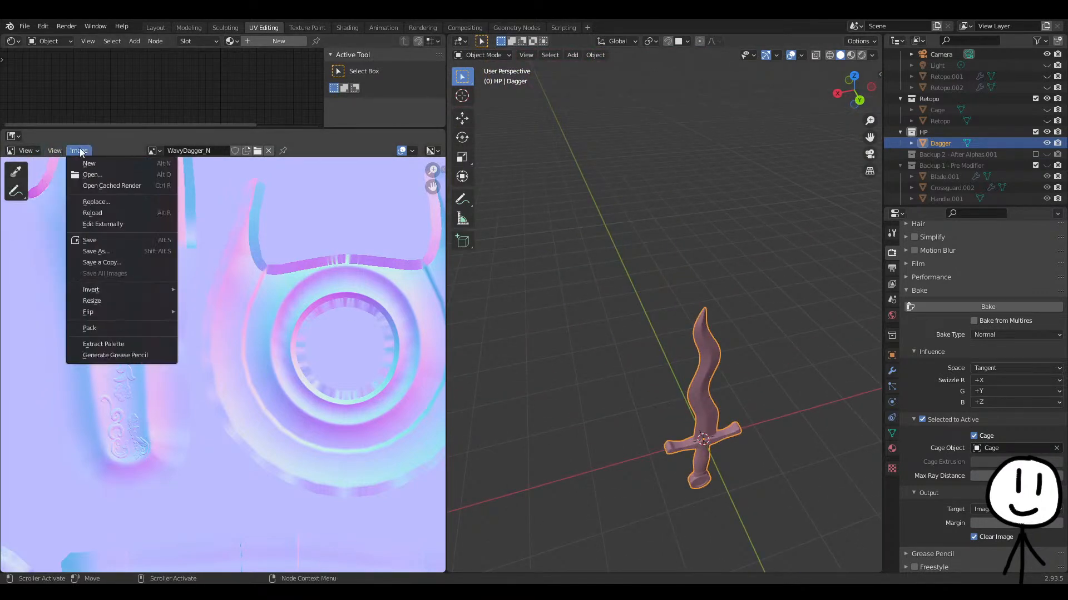
{"action": "left_click", "coordinate": [110, 240]}
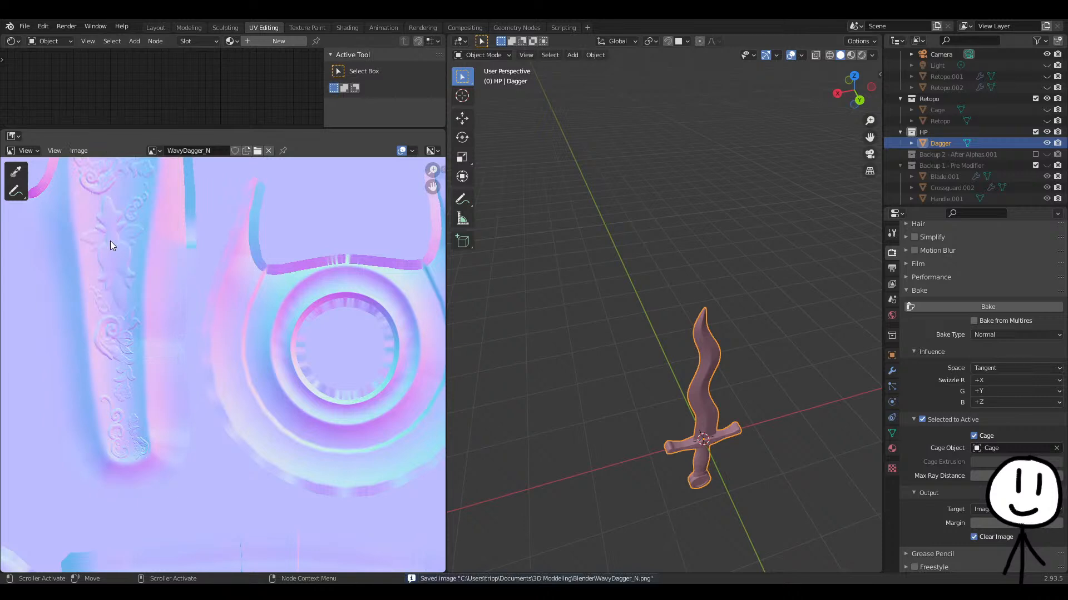
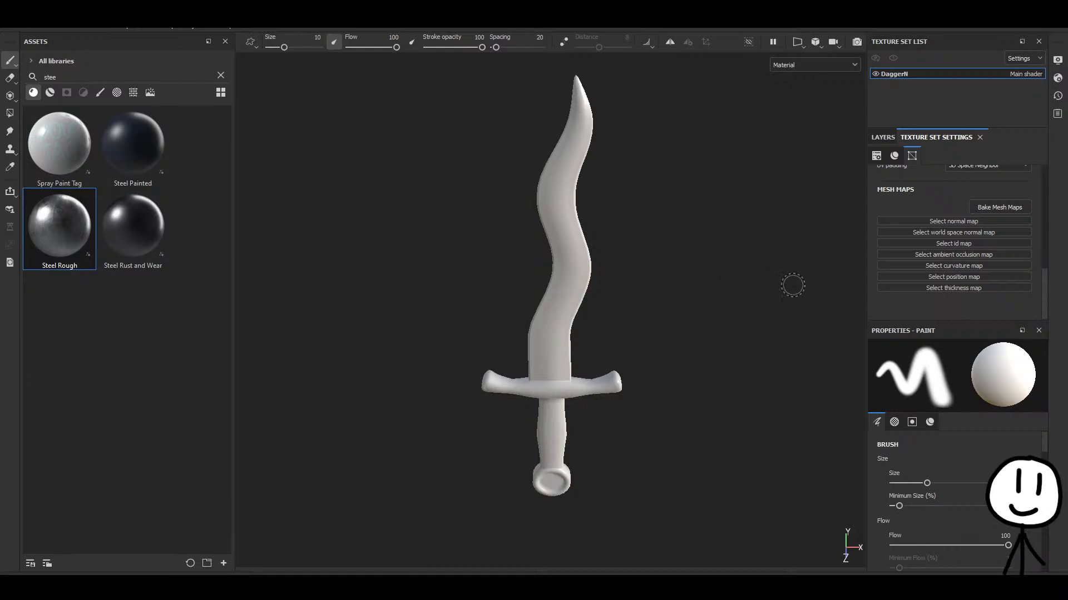
In Substance 3D Painter, preview the dagger's mesh maps one after another, including ID and Curvature.
{"action": "scroll", "coordinate": [556, 333], "scroll_direction": "up", "scroll_amount": 2}
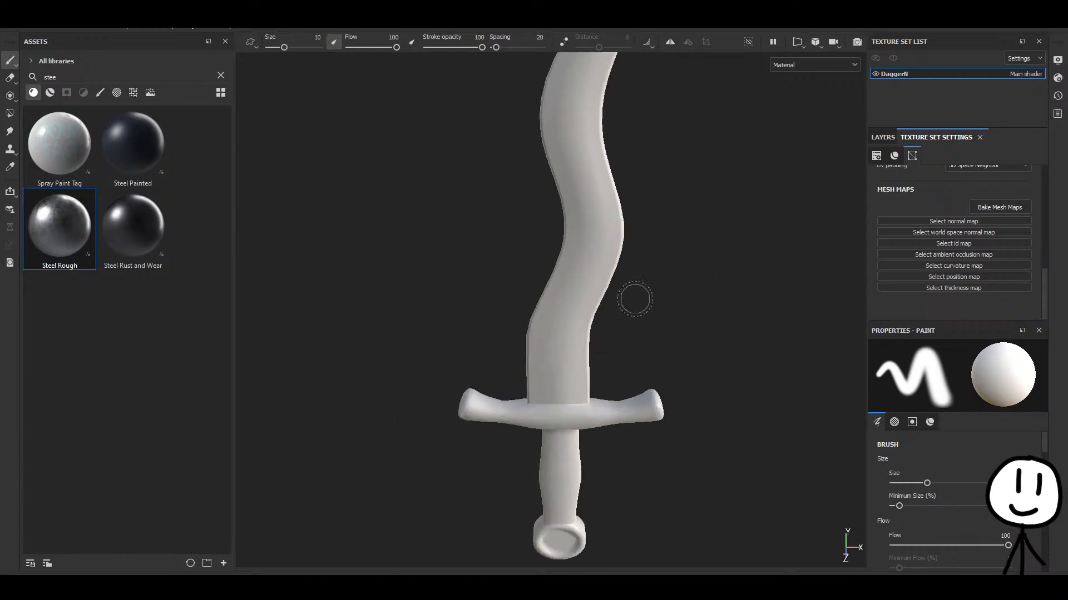
{"action": "scroll", "coordinate": [679, 345], "scroll_direction": "up", "scroll_amount": 2}
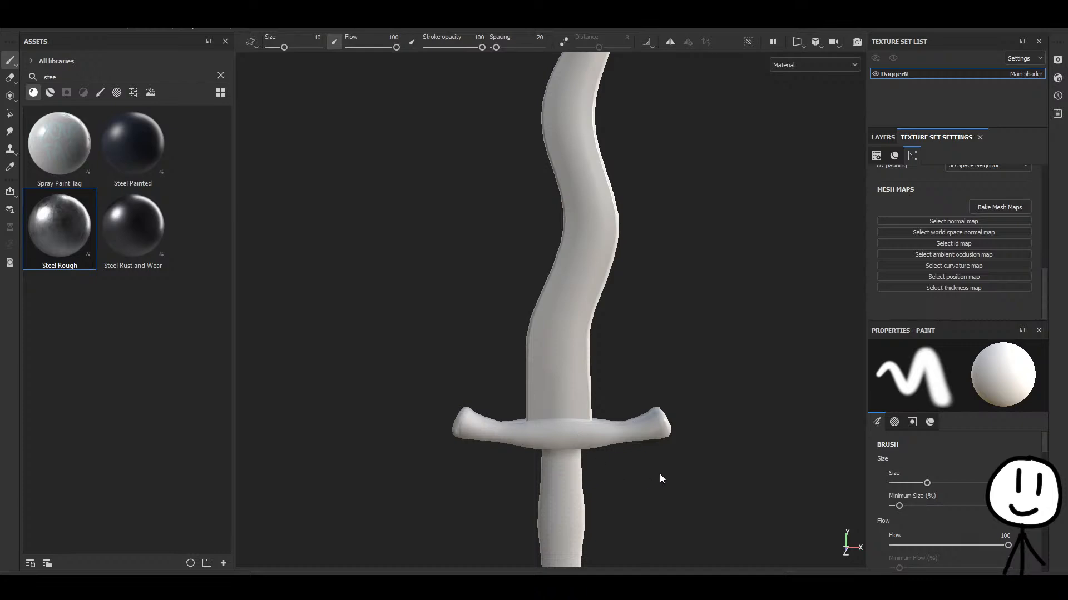
{"action": "key", "text": "b"}
{"action": "key", "text": "b"}
{"action": "key", "text": "b"}
{"action": "key", "text": "b"}
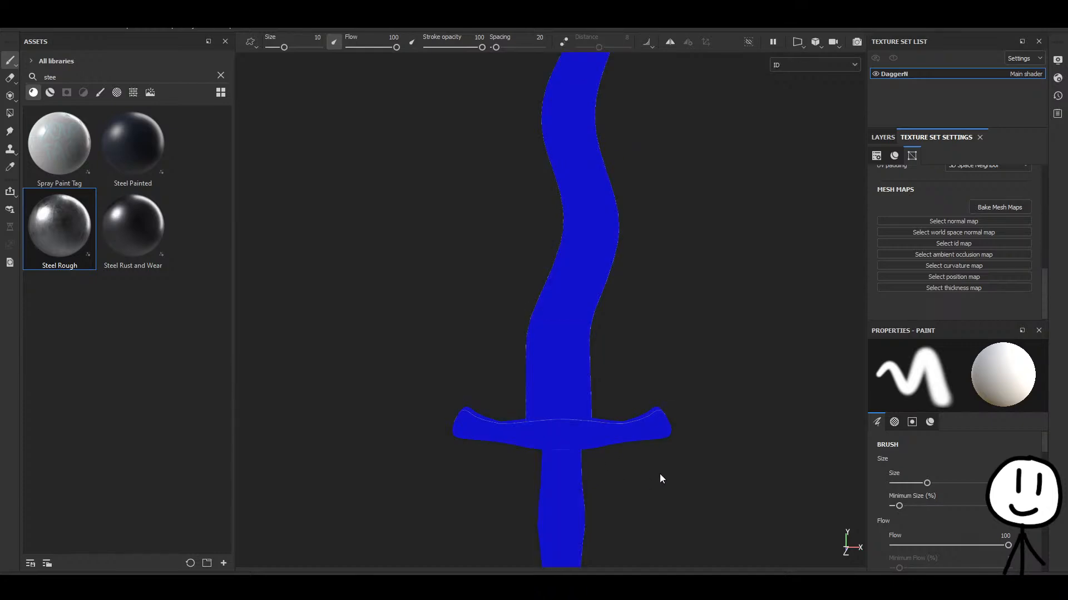
{"action": "key", "text": "b"}
{"action": "key", "text": "b"}
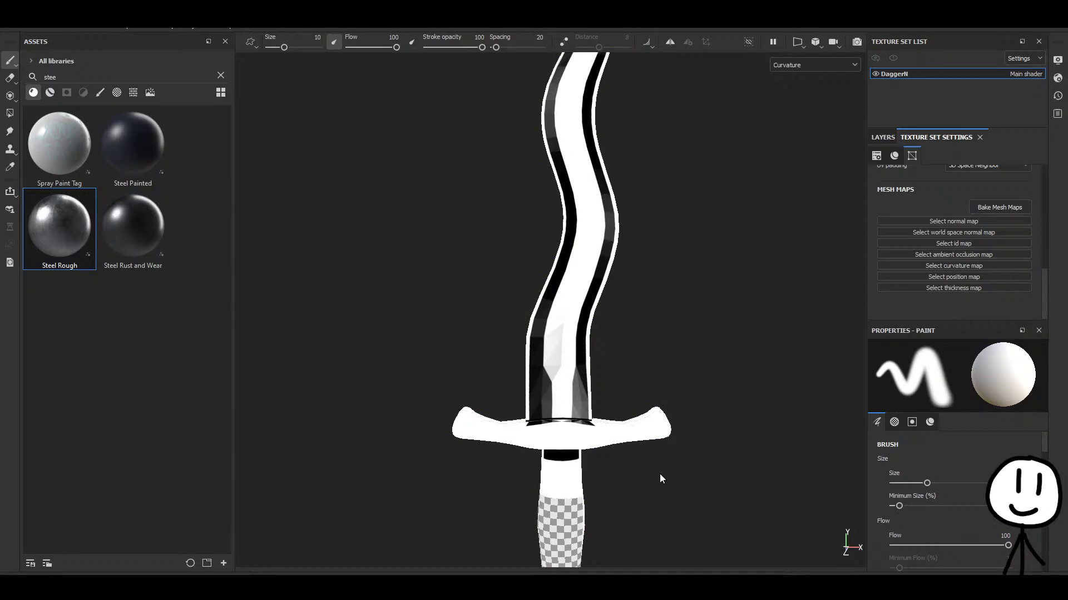
{"action": "key", "text": "b"}
{"action": "key", "text": "b"}
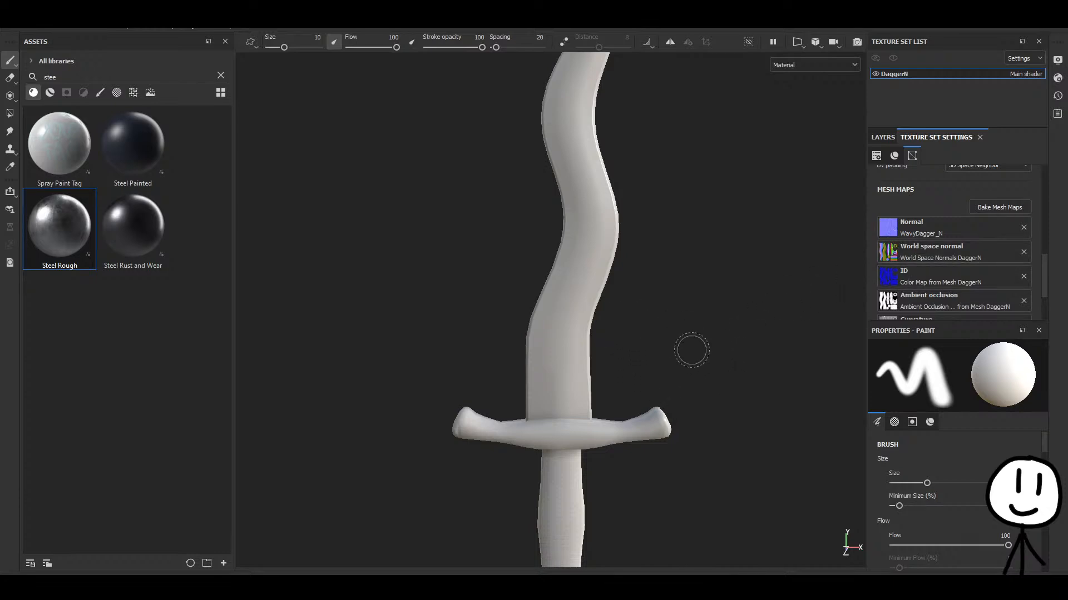
Examine the normal-map detail on the dagger's crossguard, handle and pommel from several angles in the material view.
{"action": "left_click_drag", "start_coordinate": [701, 351], "coordinate": [682, 331], "text": "alt"}
{"action": "middle_click_drag", "start_coordinate": [646, 371], "coordinate": [623, 161], "text": "alt"}
{"action": "mouse_move", "coordinate": [610, 269]}
{"action": "left_mouse_down", "text": "alt"}
{"action": "mouse_move", "coordinate": [597, 239]}
{"action": "mouse_move", "coordinate": [601, 251]}
{"action": "left_mouse_up", "text": "alt"}
{"action": "middle_click_drag", "start_coordinate": [555, 333], "coordinate": [529, 276], "text": "alt"}
{"action": "scroll", "coordinate": [529, 276], "scroll_direction": "up", "scroll_amount": 6}
{"action": "left_click_drag", "start_coordinate": [689, 271], "coordinate": [620, 328], "text": "alt"}
{"action": "scroll", "coordinate": [541, 277], "scroll_direction": "down", "scroll_amount": 5}
{"action": "mouse_move", "coordinate": [634, 270]}
{"action": "left_mouse_down", "text": "alt"}
{"action": "mouse_move", "coordinate": [620, 244]}
{"action": "mouse_move", "coordinate": [638, 172]}
{"action": "mouse_move", "coordinate": [521, 361]}
{"action": "mouse_move", "coordinate": [595, 382]}
{"action": "mouse_move", "coordinate": [797, 290]}
{"action": "mouse_move", "coordinate": [782, 174]}
{"action": "mouse_move", "coordinate": [653, 357]}
{"action": "mouse_move", "coordinate": [589, 327]}
{"action": "mouse_move", "coordinate": [583, 453]}
{"action": "mouse_move", "coordinate": [570, 298]}
{"action": "mouse_move", "coordinate": [615, 440]}
{"action": "mouse_move", "coordinate": [459, 381]}
{"action": "mouse_move", "coordinate": [636, 388]}
{"action": "mouse_move", "coordinate": [719, 443]}
{"action": "mouse_move", "coordinate": [656, 374]}
{"action": "left_mouse_up", "text": "alt"}
{"action": "scroll", "coordinate": [620, 369], "scroll_direction": "down", "scroll_amount": 3}
{"action": "left_click_drag", "start_coordinate": [639, 274], "coordinate": [603, 247], "text": "alt"}
{"action": "middle_click_drag", "start_coordinate": [583, 195], "coordinate": [519, 327], "text": "alt"}
{"action": "middle_click_drag", "start_coordinate": [677, 384], "coordinate": [634, 290], "text": "alt"}
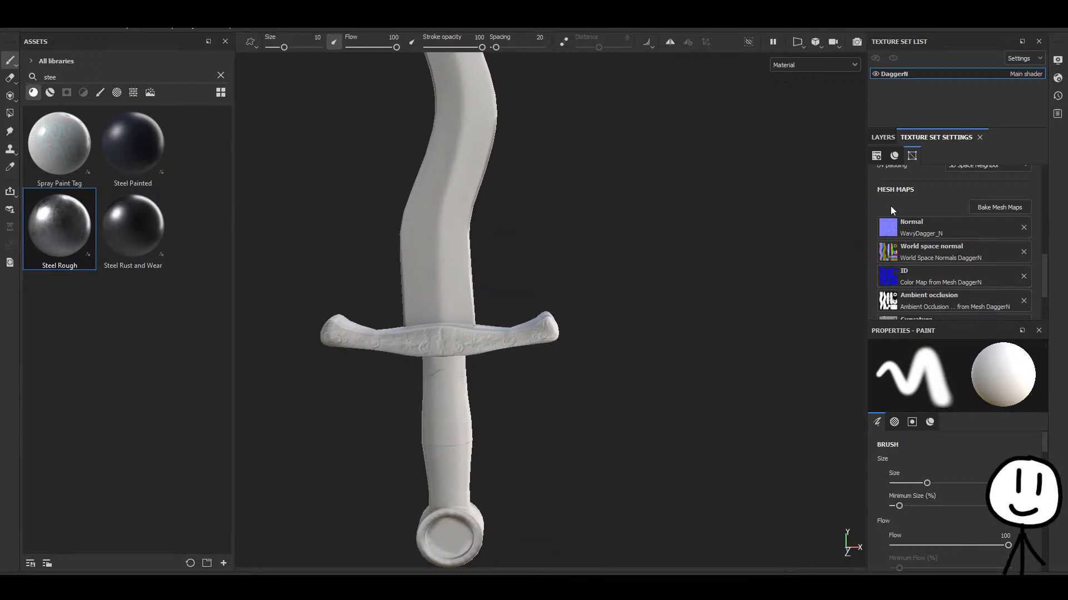
Delete the default layer of the DaggerN texture set and add a folder named Base Metal.
{"action": "left_click", "coordinate": [883, 138]}
{"action": "key", "text": "Delete"}
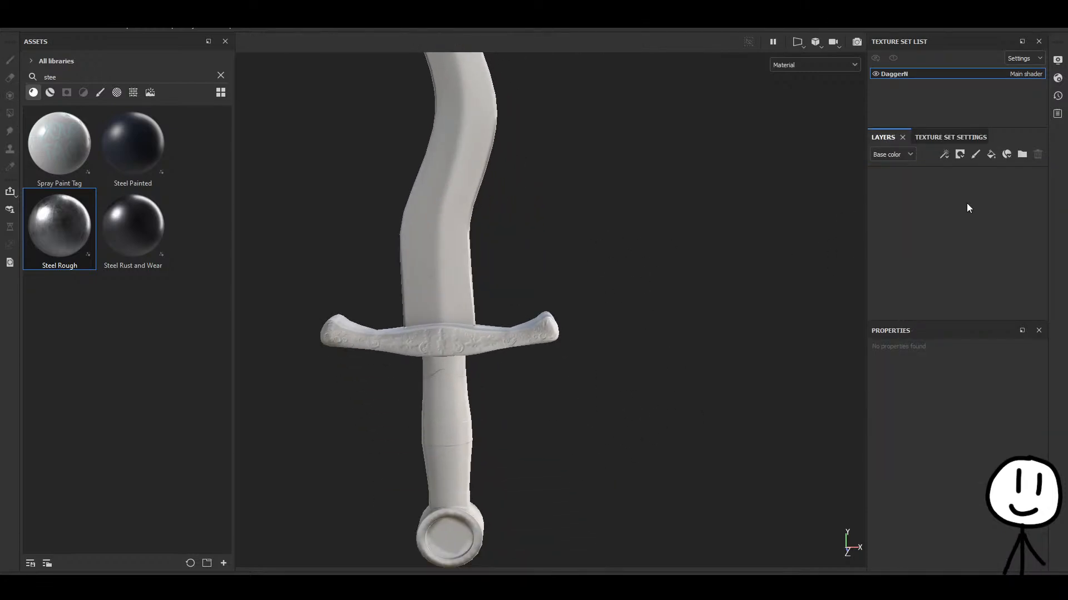
{"action": "left_click", "coordinate": [1021, 154]}
{"action": "double_click", "coordinate": [922, 180]}
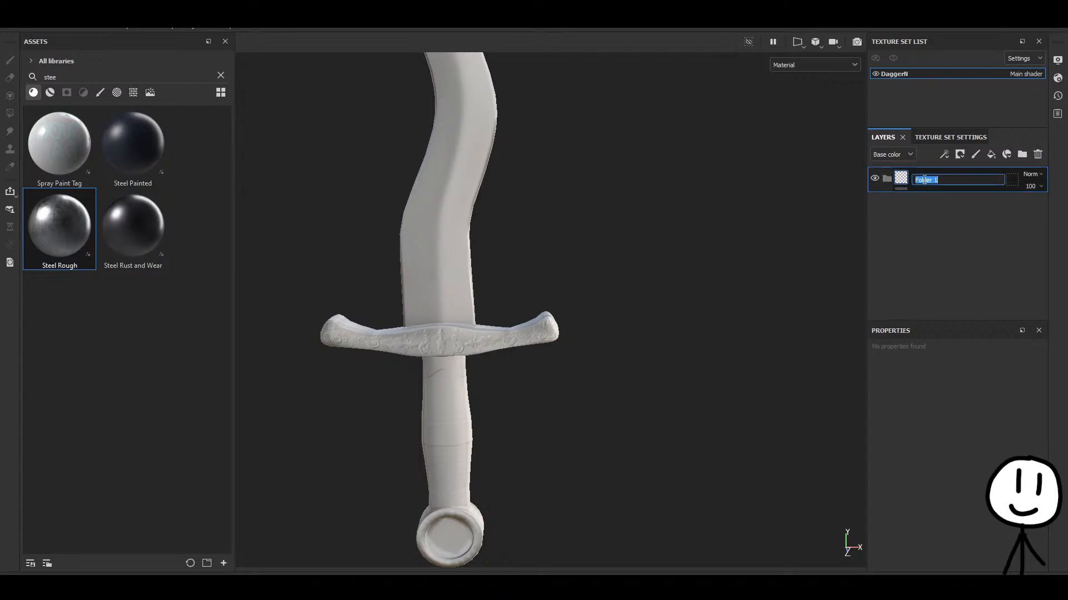
{"action": "type", "text": "Base "}
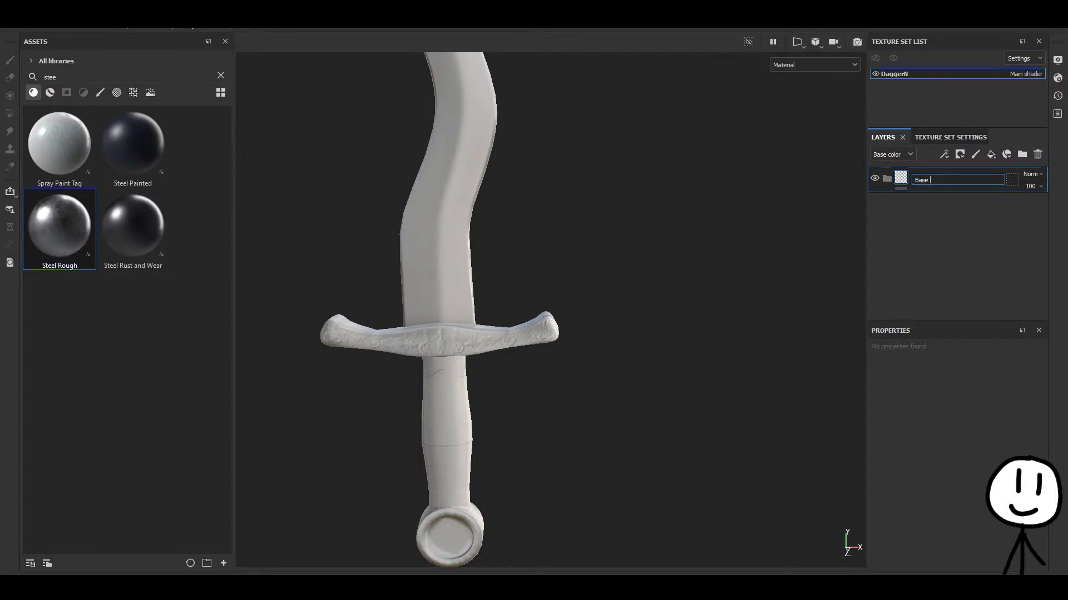
{"action": "type", "text": "Metal"}
{"action": "key", "text": "Return"}
Add a folder named Grunge above Base Metal and give the Base Metal folder a red colour label.
{"action": "left_click", "coordinate": [1021, 154]}
{"action": "double_click", "coordinate": [926, 180]}
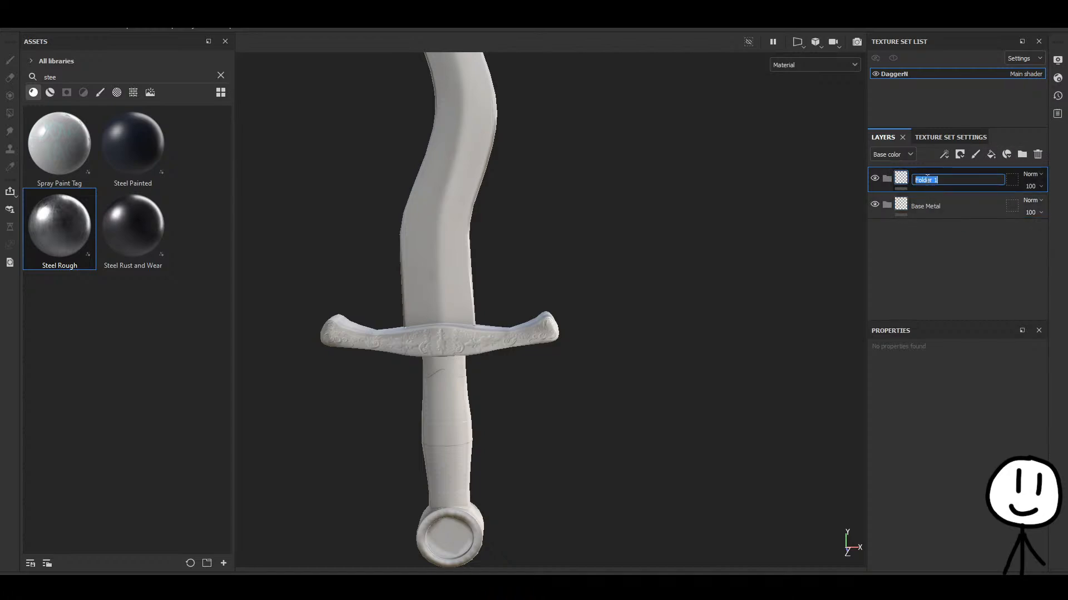
{"action": "type", "text": "Grunge"}
{"action": "key", "text": "Return"}
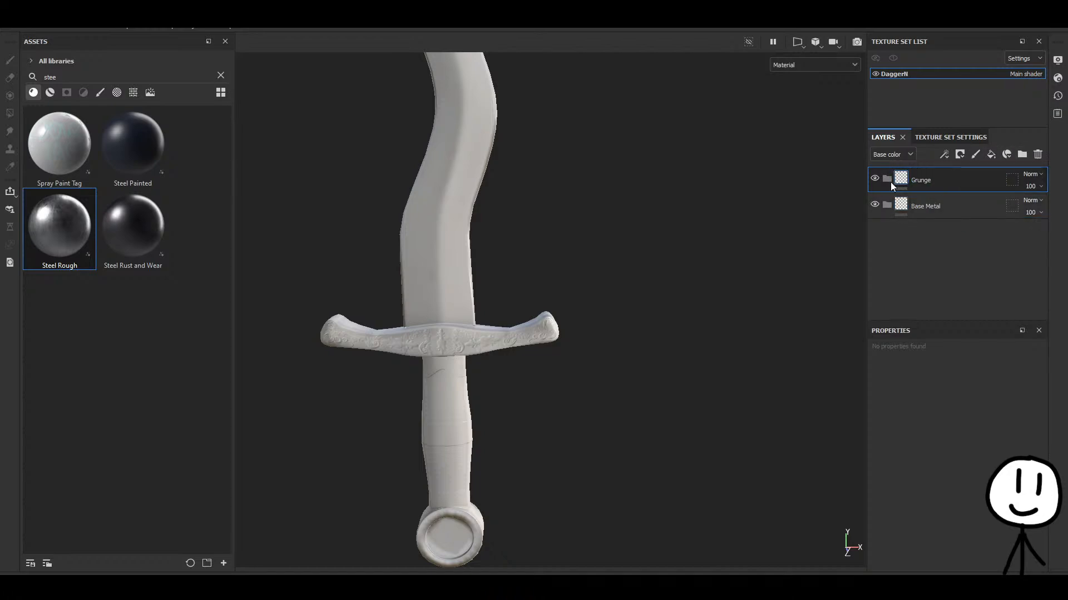
{"action": "right_click", "coordinate": [979, 210]}
{"action": "left_click", "coordinate": [940, 314]}
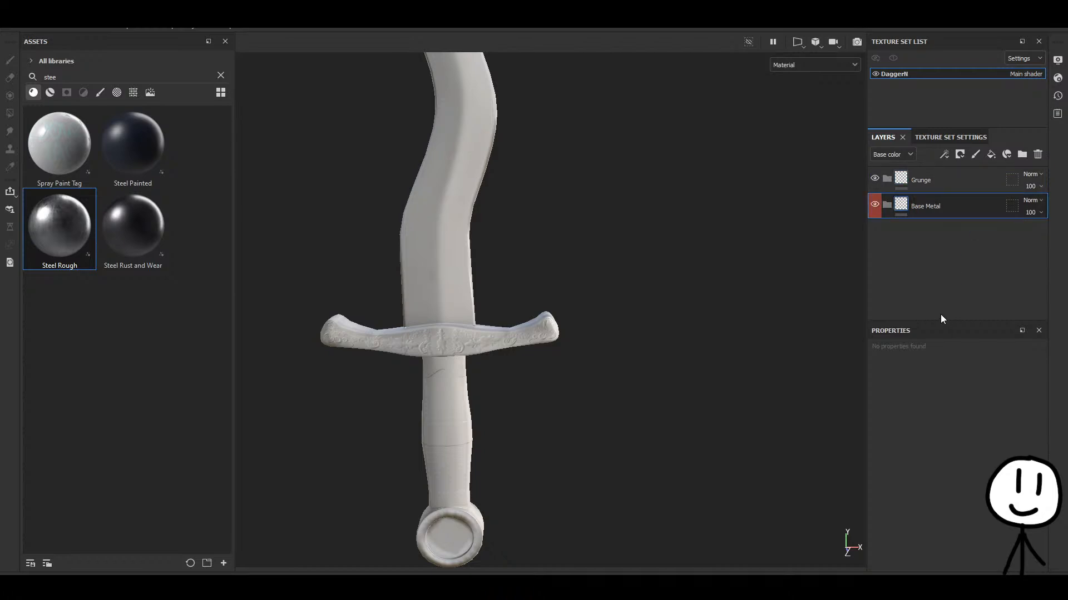
Give the Grunge folder a green colour label.
{"action": "right_click", "coordinate": [945, 177]}
{"action": "left_click", "coordinate": [961, 309]}
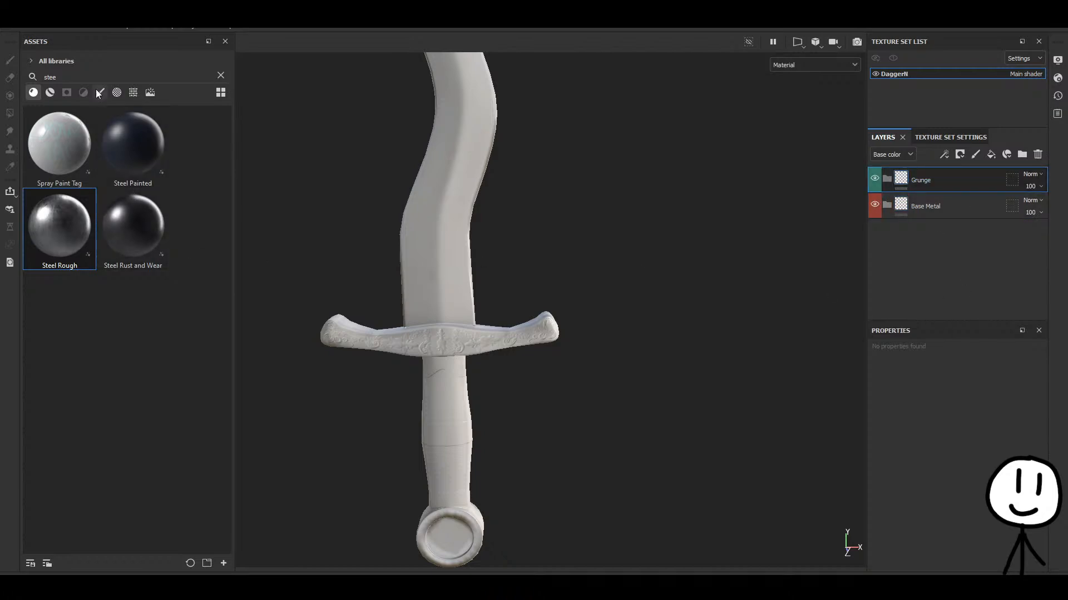
Search the material assets for Metal instead of the current steel search.
{"action": "type", "text": "lf"}
{"action": "key", "text": "BackSpace"}
{"action": "key", "text": "BackSpace"}
{"action": "key", "text": "BackSpace"}
{"action": "key", "text": "BackSpace"}
{"action": "key", "text": "BackSpace"}
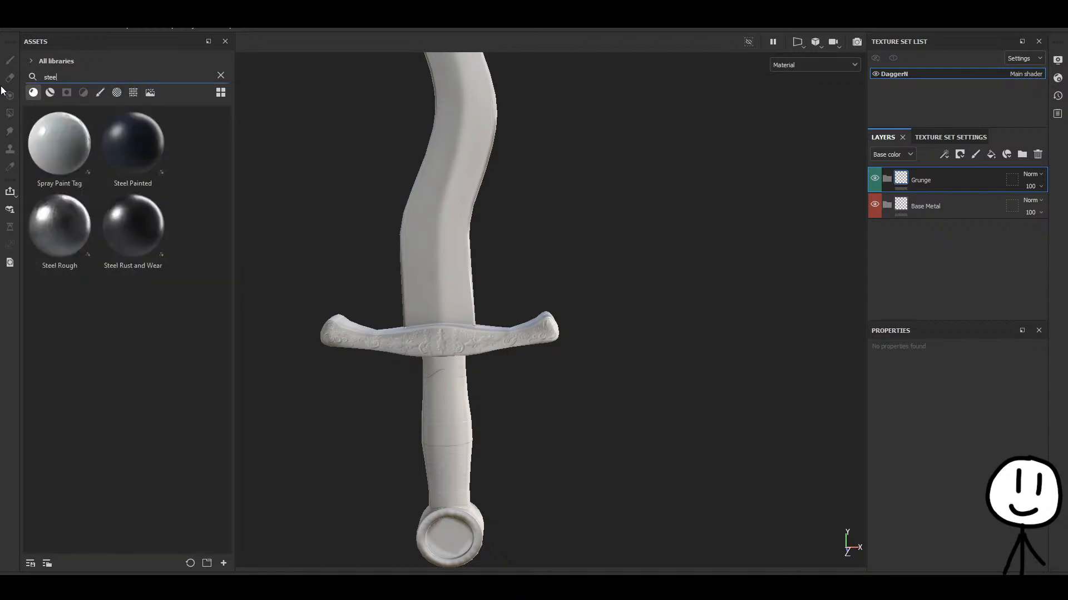
{"action": "key", "text": "BackSpace"}
{"action": "type", "text": "METAL"}
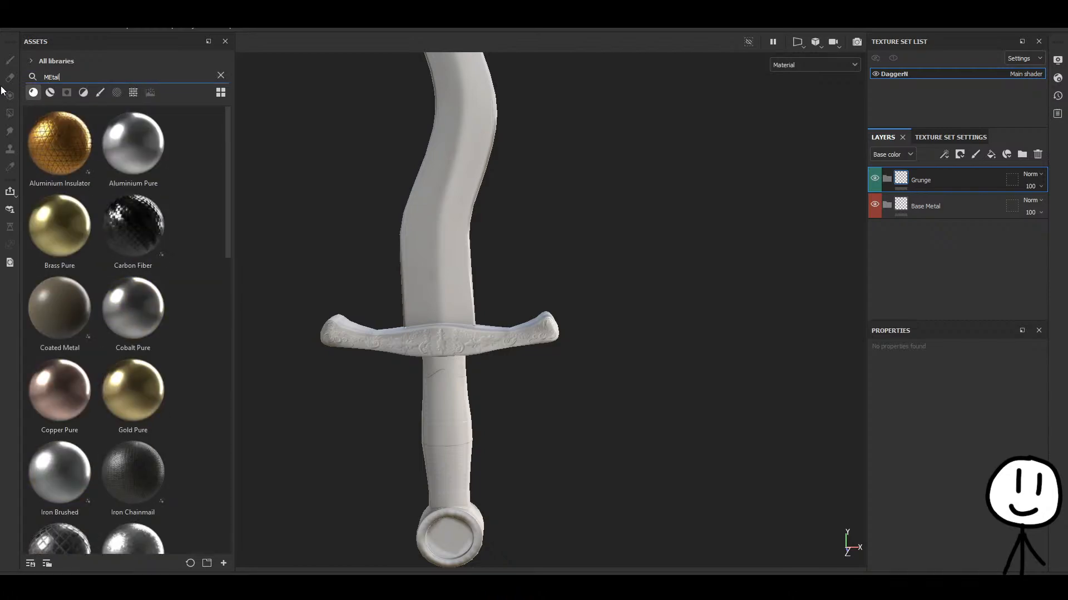
{"action": "key", "text": "BackSpace"}
{"action": "key", "text": "BackSpace"}
{"action": "key", "text": "BackSpace"}
{"action": "type", "text": "tal"}
Try the Steel Rust and Wear material on the dagger as a layer below the Base Metal folder.
{"action": "left_click_drag", "start_coordinate": [528, 216], "coordinate": [581, 289], "text": "alt"}
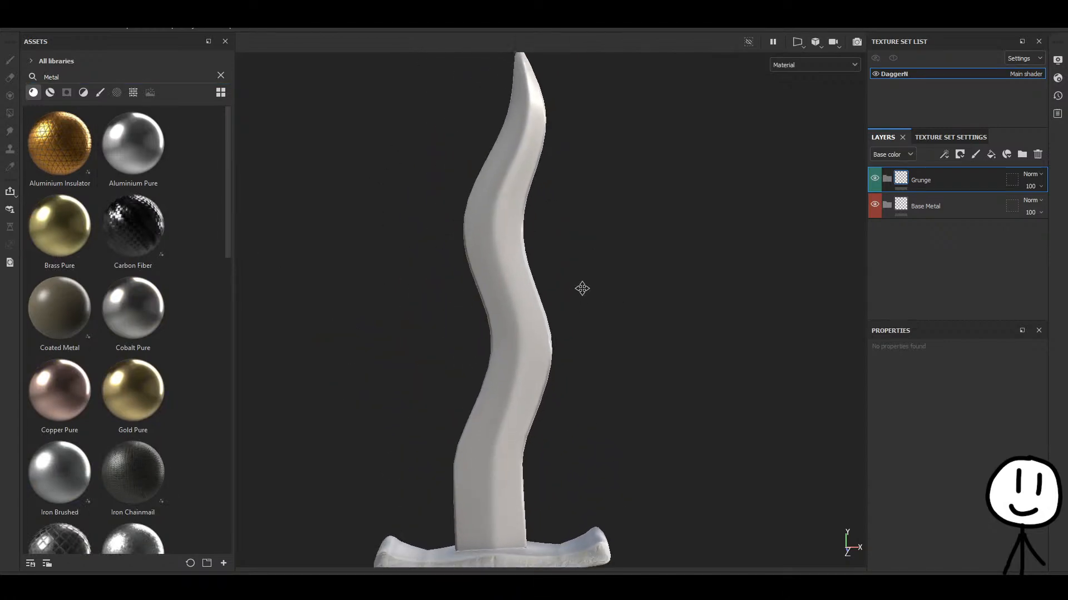
{"action": "scroll", "coordinate": [115, 329], "scroll_direction": "down", "scroll_amount": 8}
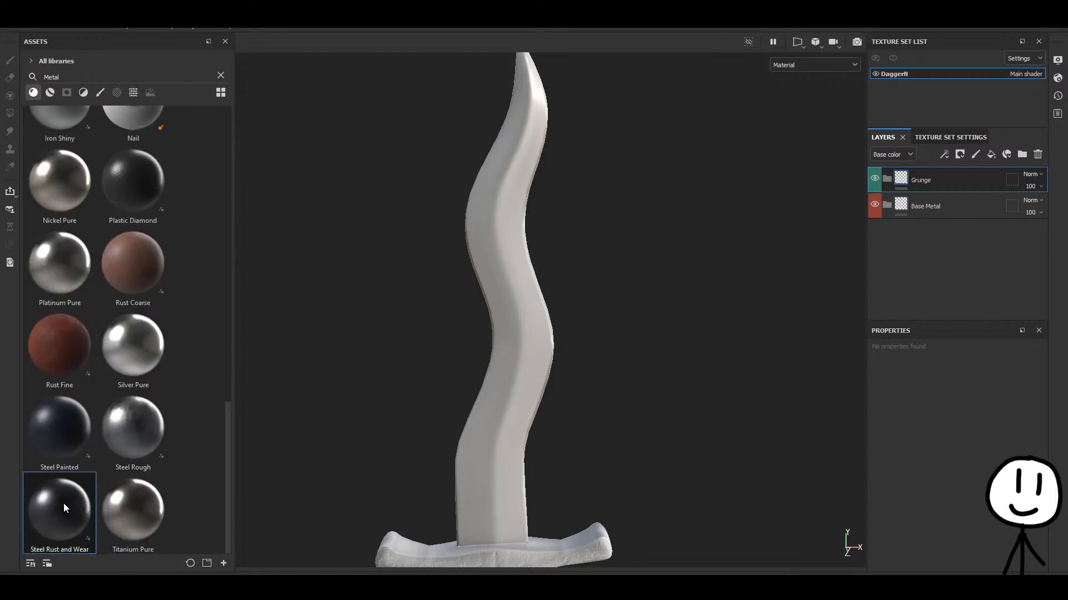
{"action": "left_click_drag", "start_coordinate": [64, 503], "coordinate": [945, 218]}
{"action": "scroll", "coordinate": [542, 299], "scroll_direction": "up", "scroll_amount": 5}
{"action": "scroll", "coordinate": [543, 299], "scroll_direction": "down", "scroll_amount": 7}
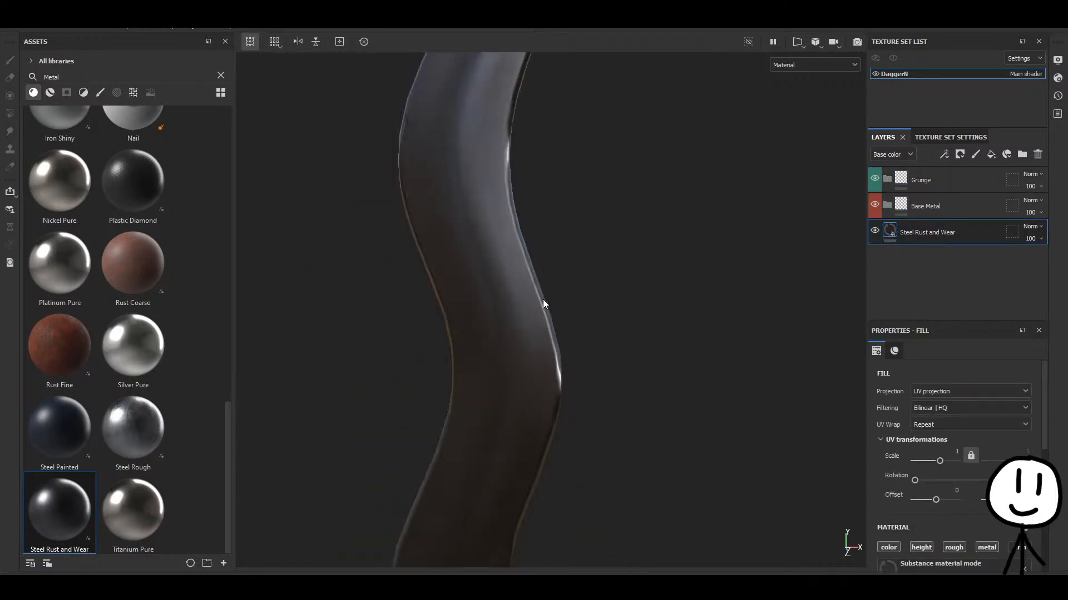
Add the Steel Rough material as a layer below the Base Metal folder and delete the Steel Rust and Wear layer.
{"action": "left_click_drag", "start_coordinate": [132, 442], "coordinate": [939, 234]}
{"action": "scroll", "coordinate": [508, 290], "scroll_direction": "up", "scroll_amount": 3}
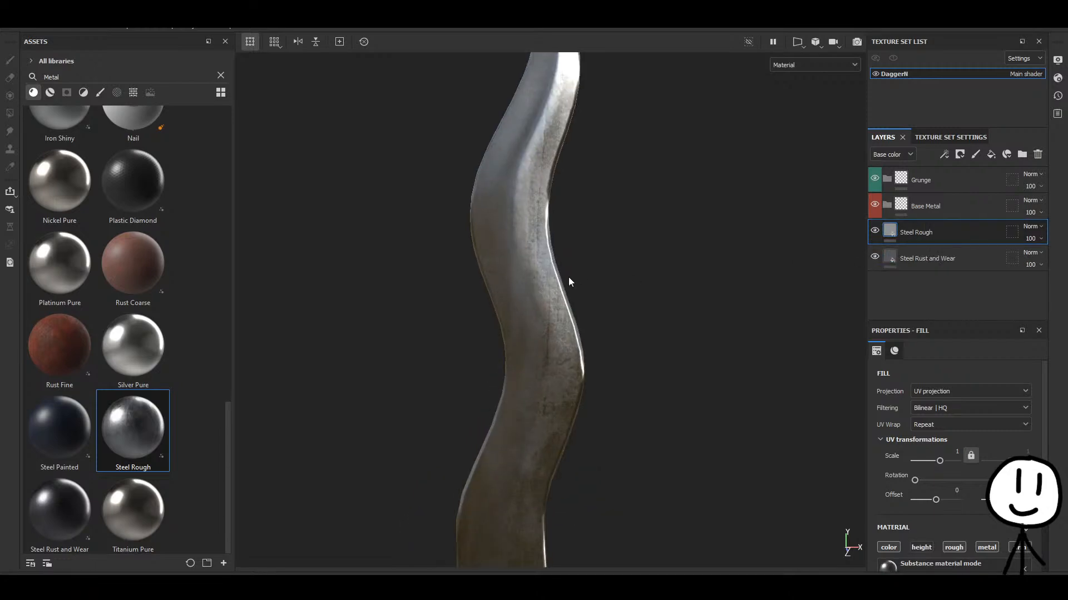
{"action": "left_click", "coordinate": [961, 256]}
{"action": "key", "text": "Delete"}
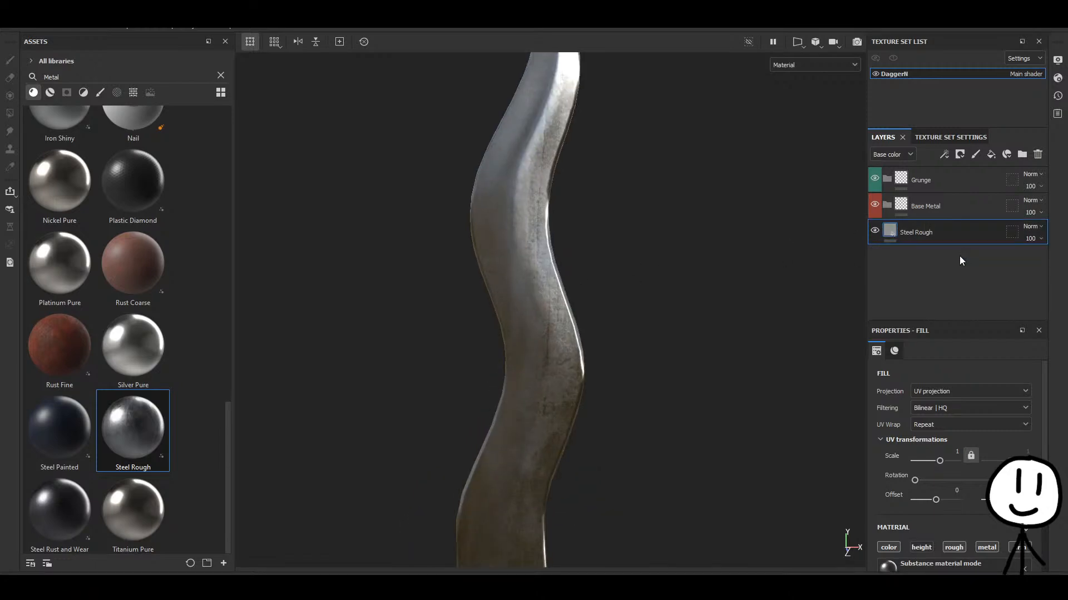
Hide the Steel Rough layer, then try Iron Hammered and Iron Galvanized on the dagger, deleting each trial layer.
{"action": "left_click", "coordinate": [875, 230]}
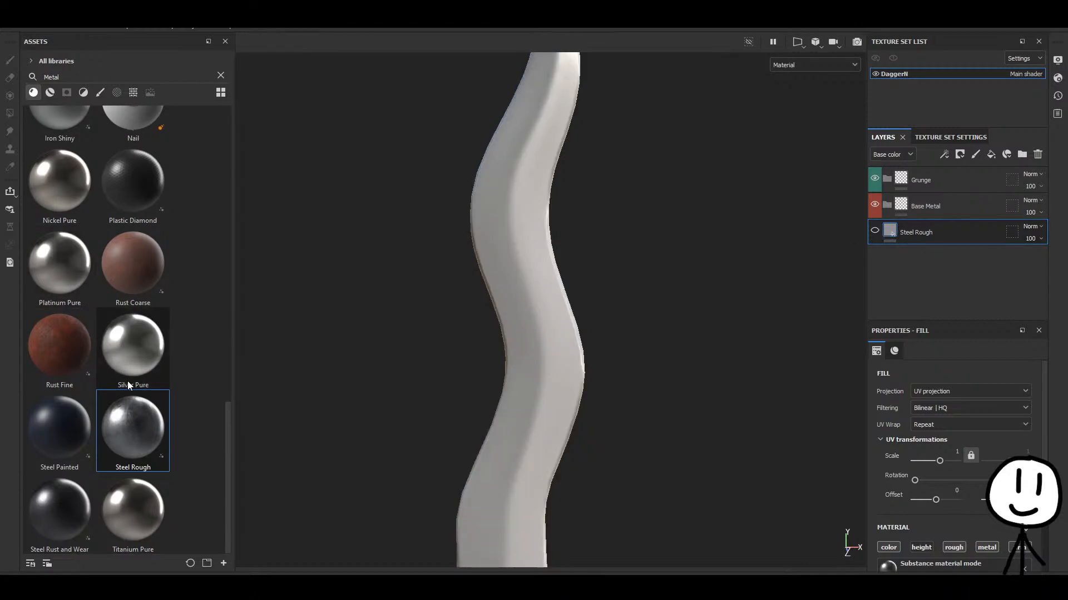
{"action": "scroll", "coordinate": [129, 372], "scroll_direction": "up", "scroll_amount": 10}
{"action": "scroll", "coordinate": [136, 367], "scroll_direction": "down", "scroll_amount": 5}
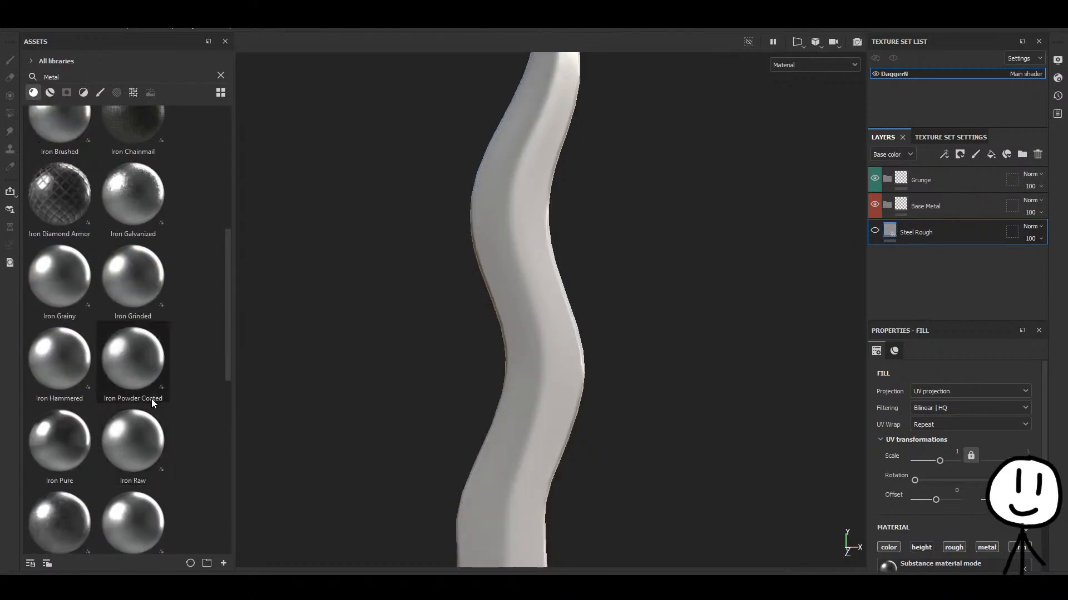
{"action": "left_click_drag", "start_coordinate": [60, 358], "coordinate": [891, 295]}
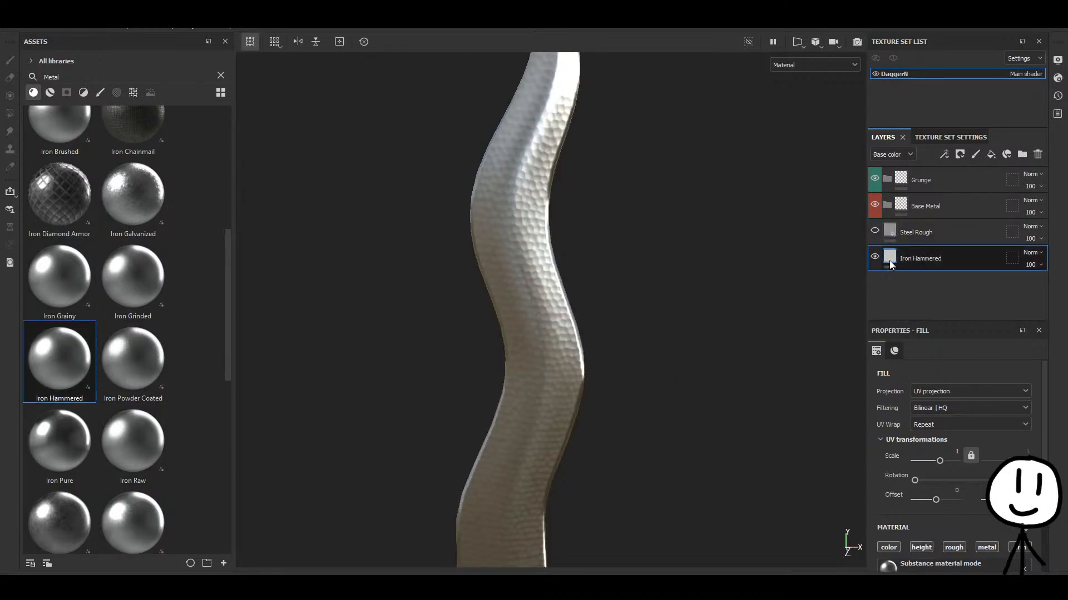
{"action": "key", "text": "Delete"}
{"action": "left_click_drag", "start_coordinate": [123, 191], "coordinate": [947, 269]}
{"action": "key", "text": "Delete"}
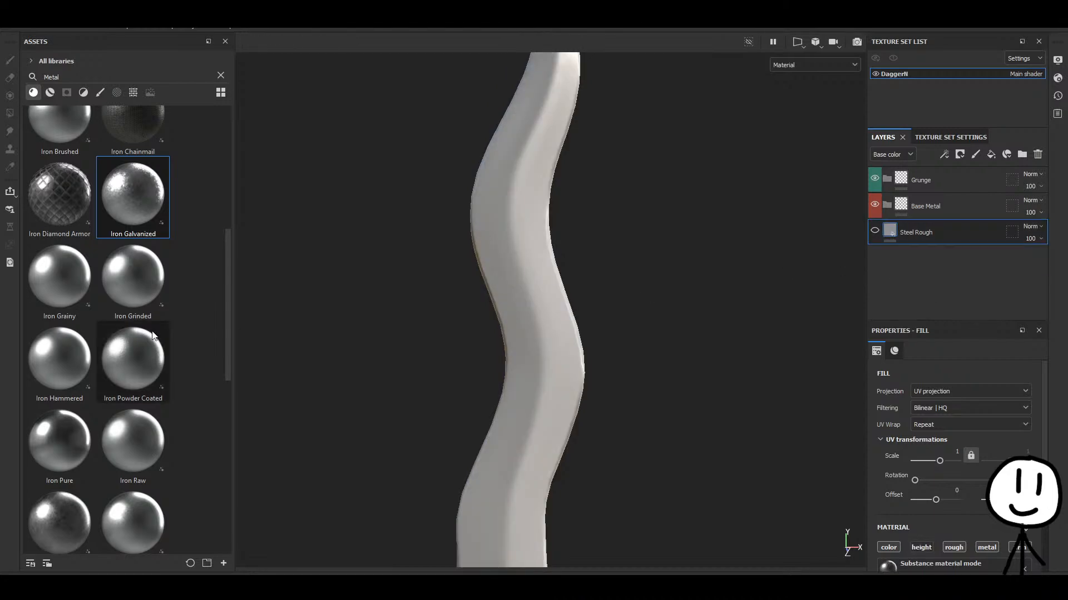
Try the Iron Grinded material below Steel Rough, compare the two on the blade, and delete the Iron Grinded layer.
{"action": "left_click", "coordinate": [128, 272]}
{"action": "mouse_move", "coordinate": [127, 272]}
{"action": "left_mouse_down"}
{"action": "mouse_move", "coordinate": [881, 303]}
{"action": "mouse_move", "coordinate": [916, 294]}
{"action": "left_mouse_up"}
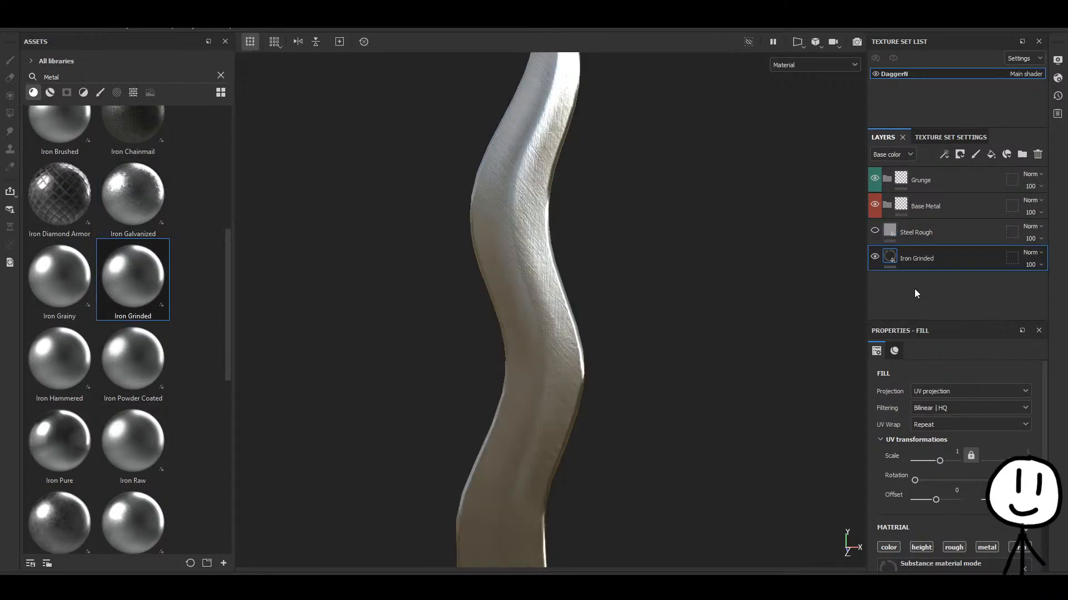
{"action": "scroll", "coordinate": [588, 329], "scroll_direction": "down", "scroll_amount": 3}
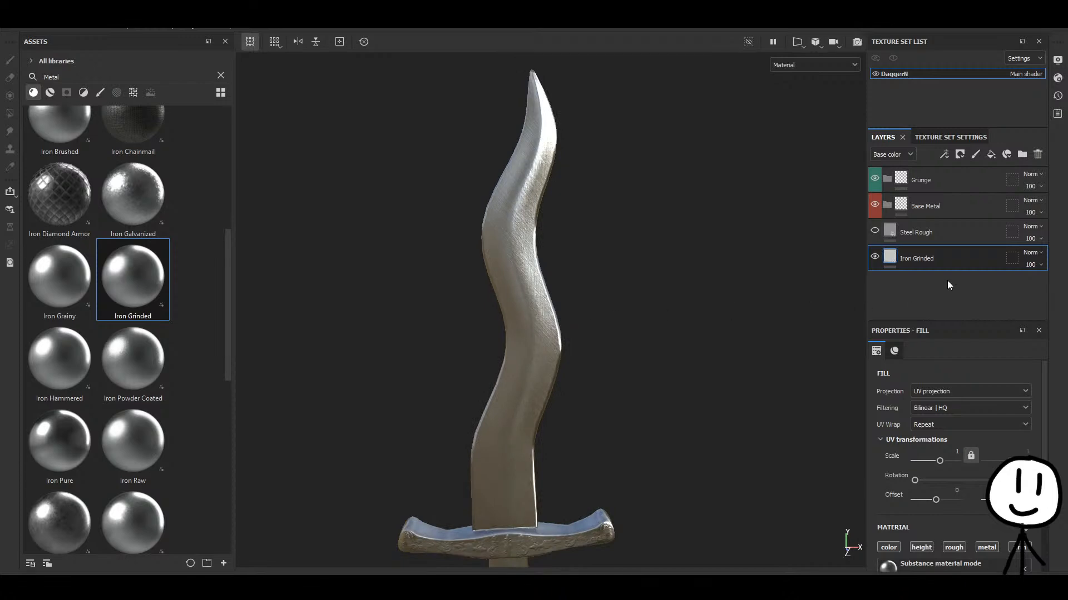
{"action": "left_click", "coordinate": [876, 257]}
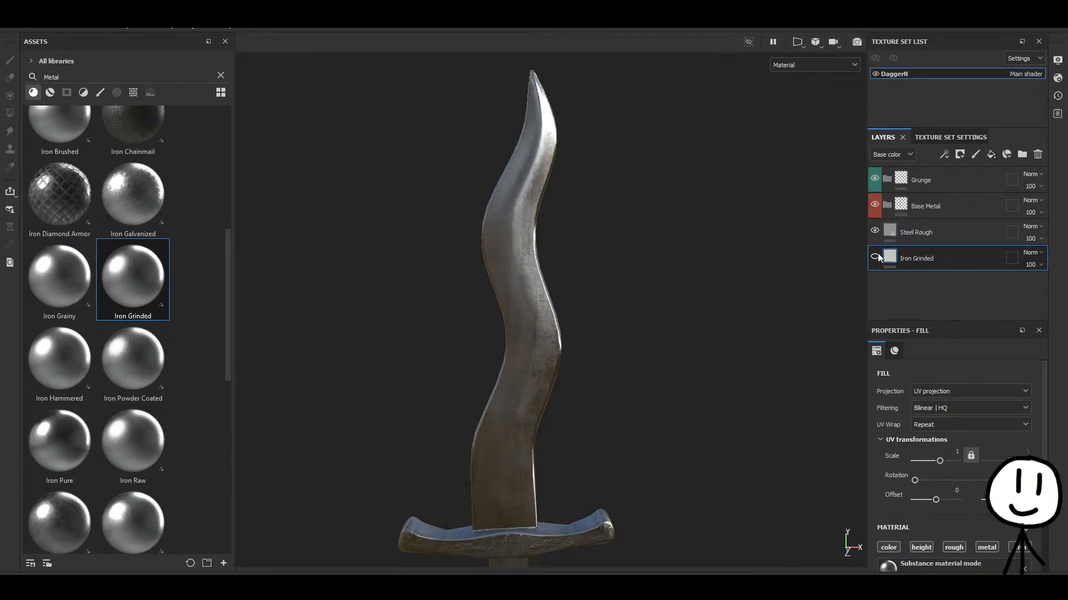
{"action": "key", "text": "Delete"}
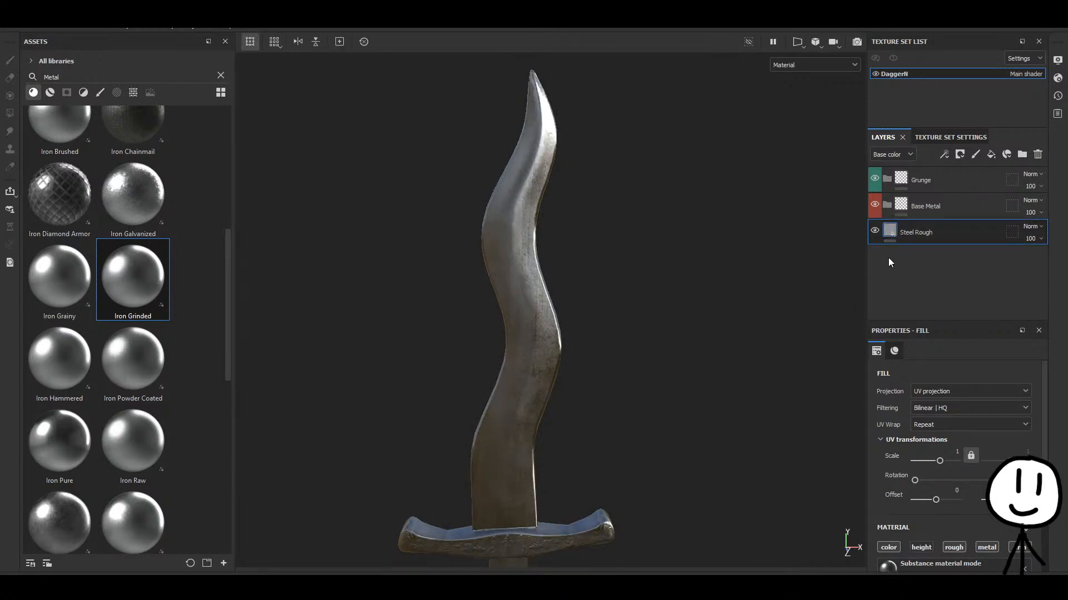
With Steel Rough hidden, try the Iron Brushed material, inspect it on the blade and hilt, and delete its layer.
{"action": "scroll", "coordinate": [92, 278], "scroll_direction": "up", "scroll_amount": 5}
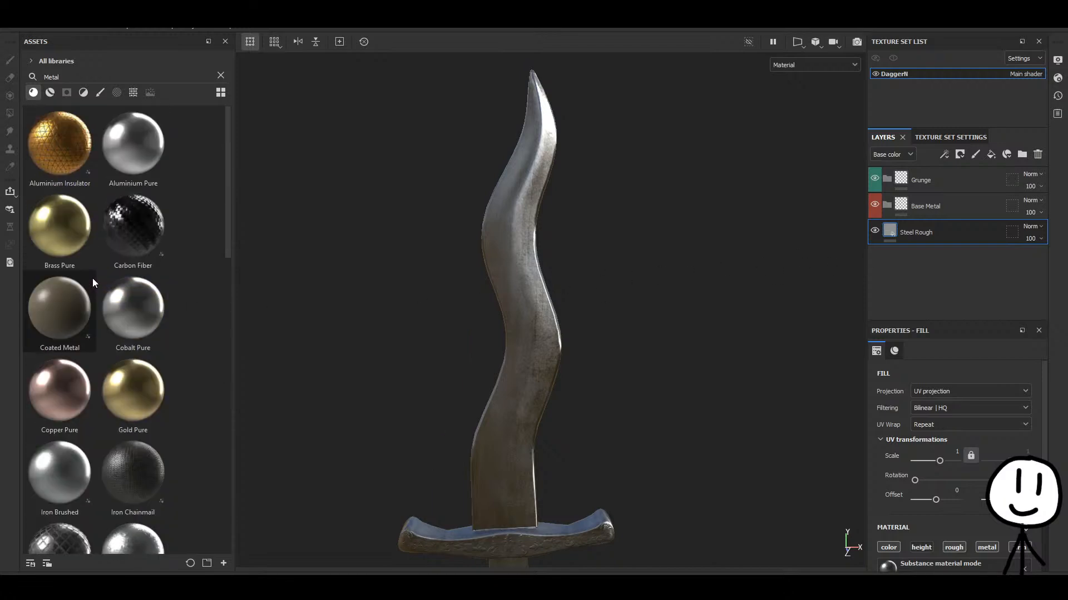
{"action": "left_click", "coordinate": [875, 230]}
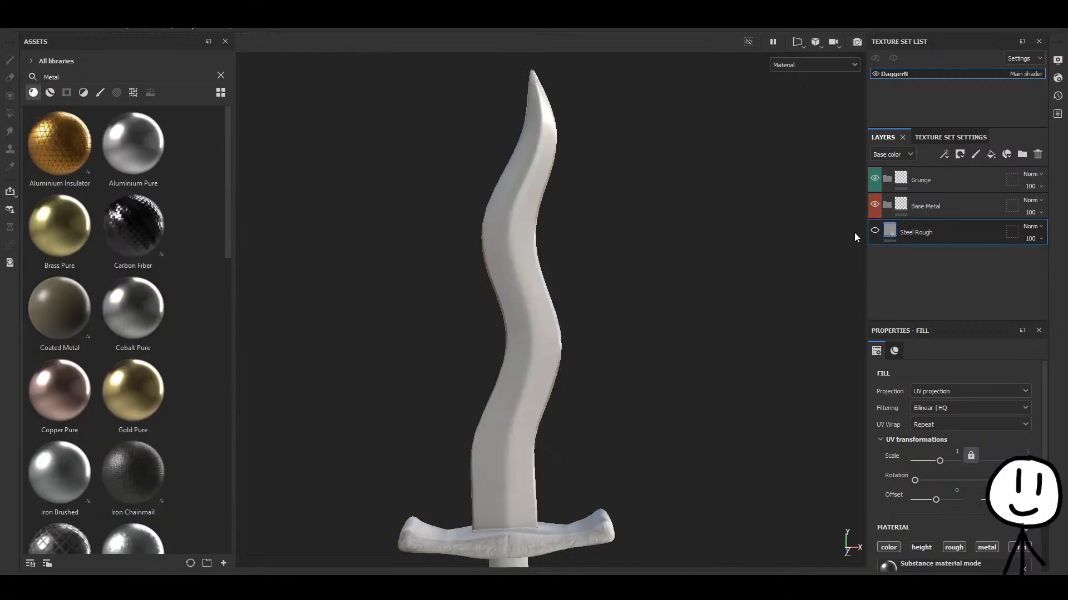
{"action": "mouse_move", "coordinate": [55, 466]}
{"action": "left_mouse_down"}
{"action": "mouse_move", "coordinate": [810, 315]}
{"action": "mouse_move", "coordinate": [916, 250]}
{"action": "left_mouse_up"}
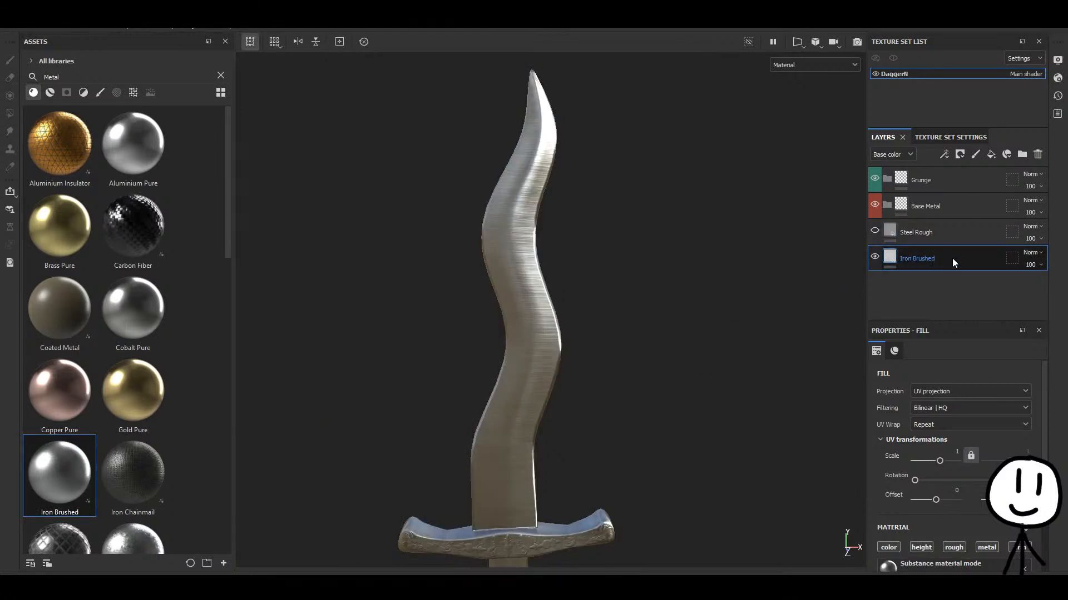
{"action": "middle_click_drag", "start_coordinate": [659, 369], "coordinate": [572, 228]}
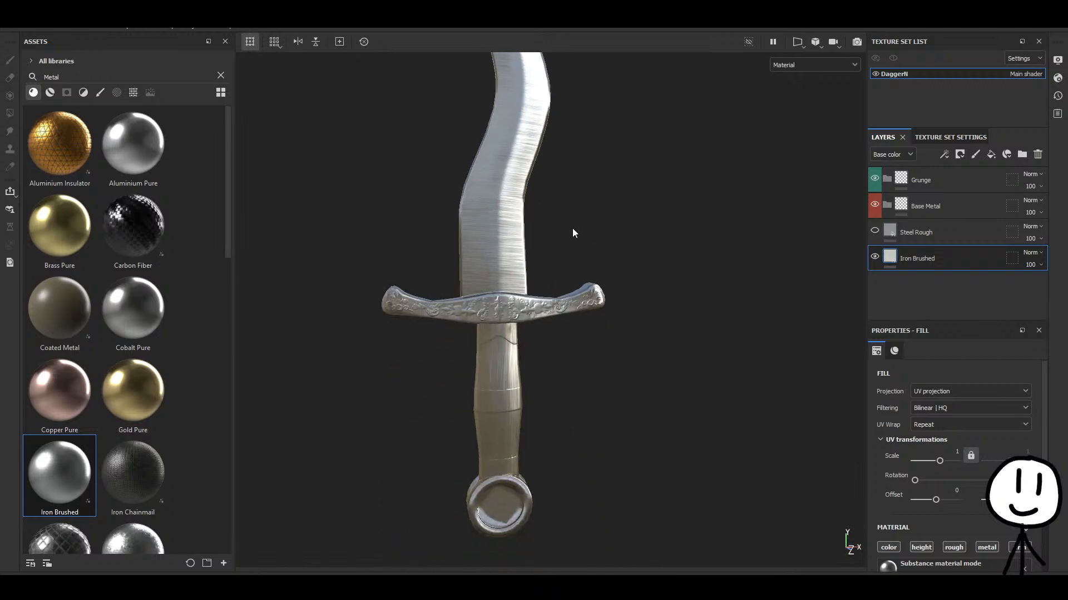
{"action": "scroll", "coordinate": [572, 228], "scroll_direction": "down", "scroll_amount": 3}
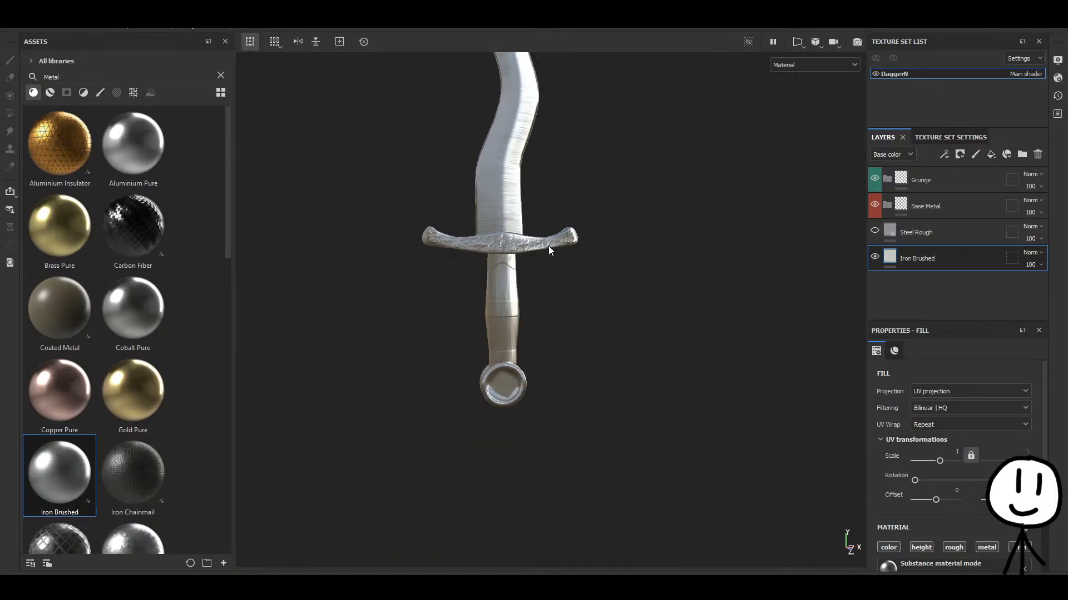
{"action": "middle_click_drag", "start_coordinate": [573, 190], "coordinate": [613, 396], "text": "alt"}
{"action": "mouse_move", "coordinate": [636, 306]}
{"action": "left_mouse_down", "text": "alt"}
{"action": "mouse_move", "coordinate": [611, 295]}
{"action": "mouse_move", "coordinate": [648, 324]}
{"action": "left_mouse_up", "text": "alt"}
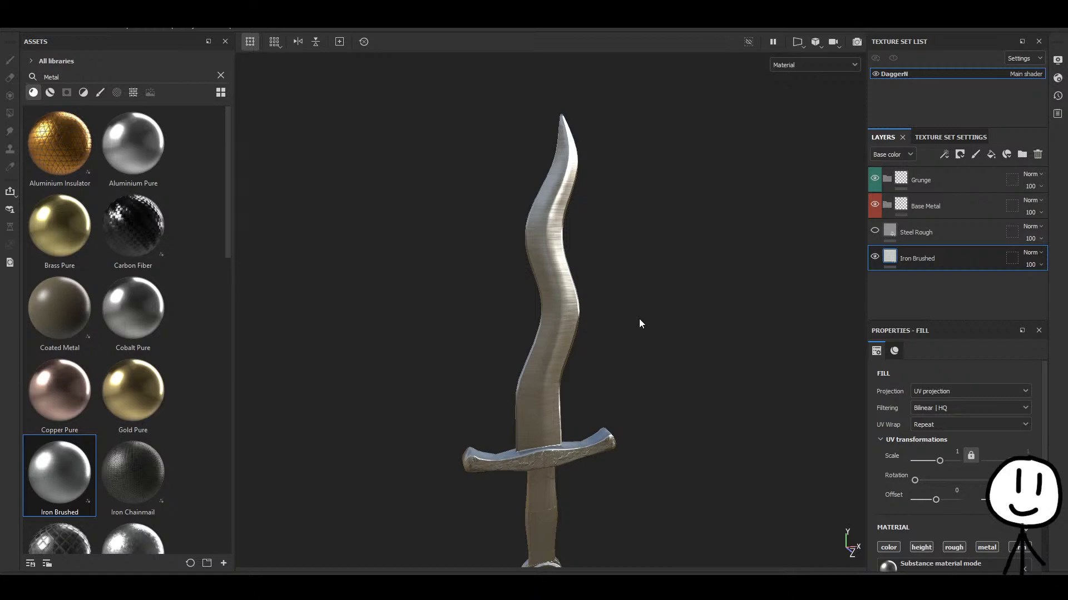
{"action": "left_click_drag", "start_coordinate": [639, 324], "coordinate": [636, 401], "text": "alt"}
{"action": "scroll", "coordinate": [578, 412], "scroll_direction": "up", "scroll_amount": 3}
{"action": "scroll", "coordinate": [579, 402], "scroll_direction": "down", "scroll_amount": 3}
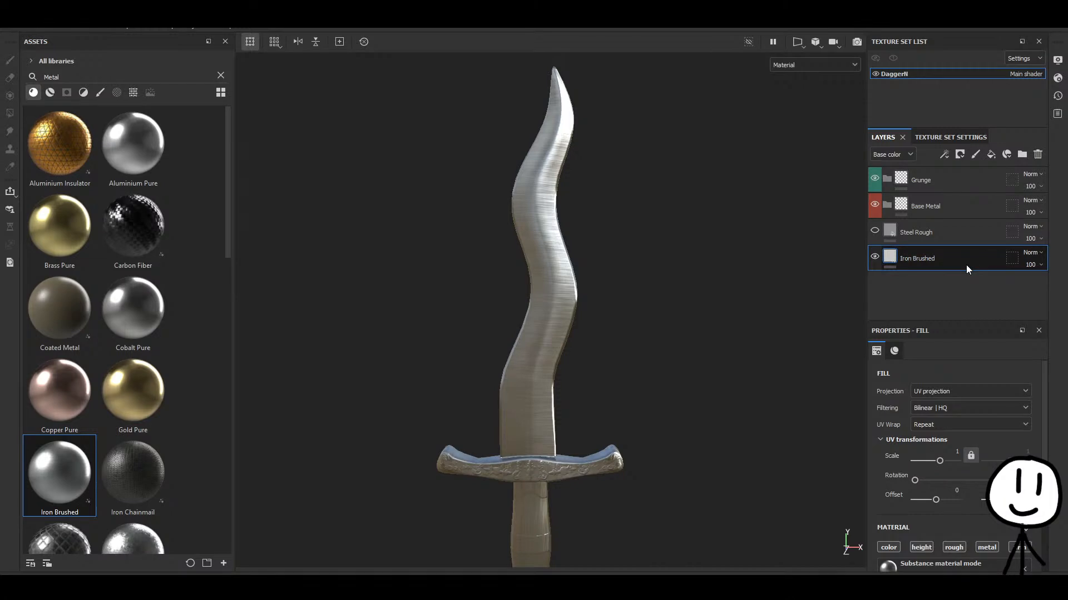
{"action": "key", "text": "Delete"}
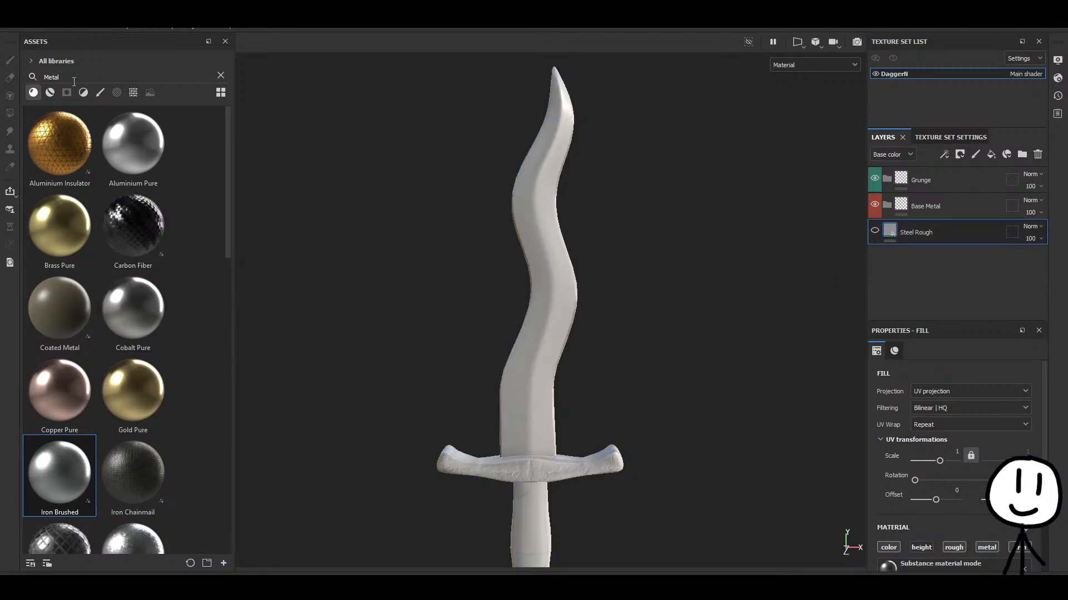
Try the Silver Pure material below the hidden Steel Rough layer, inspect the blade and crossguard, and delete the trial layer.
{"action": "scroll", "coordinate": [175, 218], "scroll_direction": "down", "scroll_amount": 5}
{"action": "left_click_drag", "start_coordinate": [135, 354], "coordinate": [902, 273]}
{"action": "scroll", "coordinate": [592, 339], "scroll_direction": "up", "scroll_amount": 3}
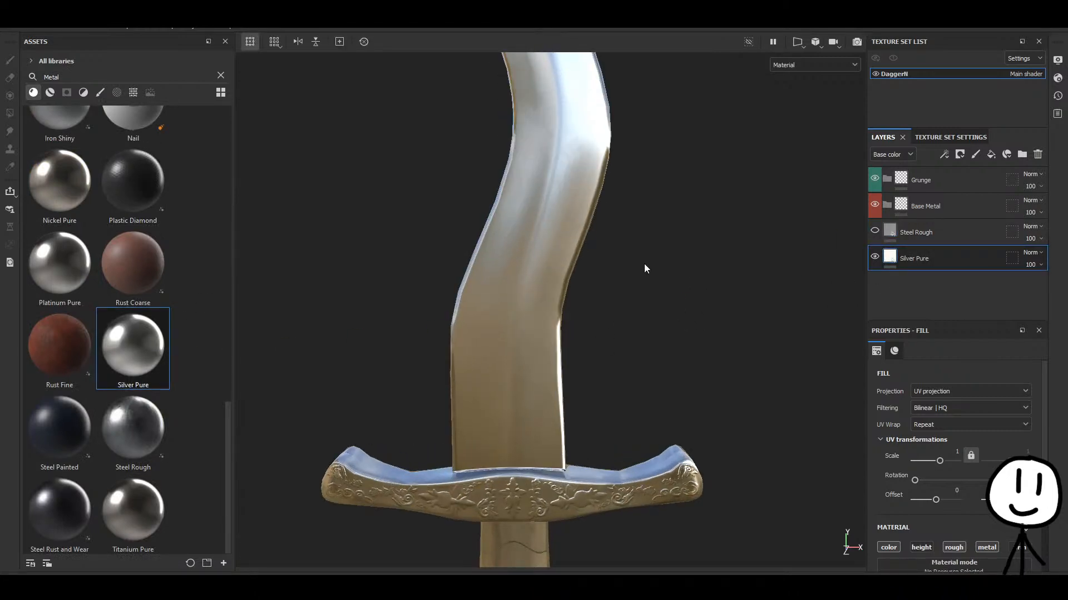
{"action": "scroll", "coordinate": [634, 264], "scroll_direction": "down", "scroll_amount": 3}
{"action": "key", "text": "Delete"}
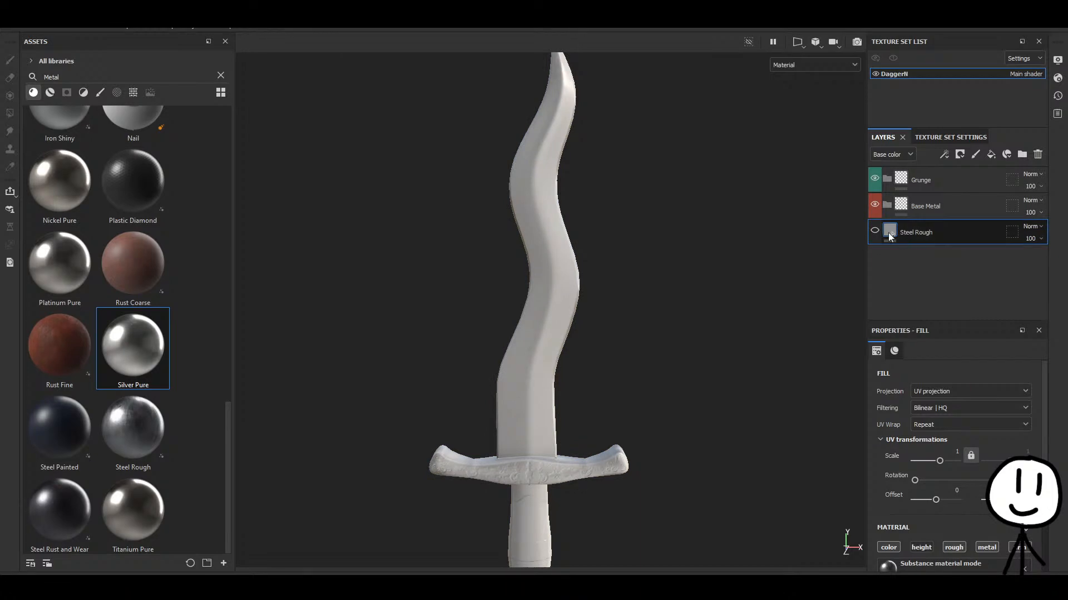
Show the Steel Rough layer again and add the Gold Pure material as a layer directly above it.
{"action": "middle_click_drag", "start_coordinate": [555, 314], "coordinate": [544, 128], "text": "alt"}
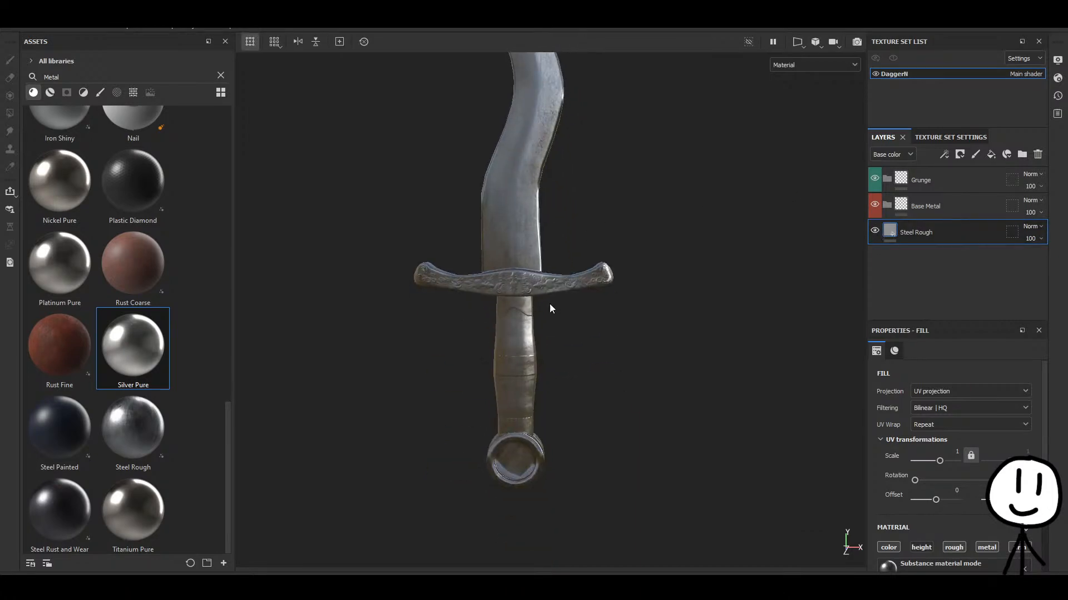
{"action": "scroll", "coordinate": [515, 289], "scroll_direction": "up", "scroll_amount": 8}
{"action": "scroll", "coordinate": [613, 279], "scroll_direction": "down", "scroll_amount": 3}
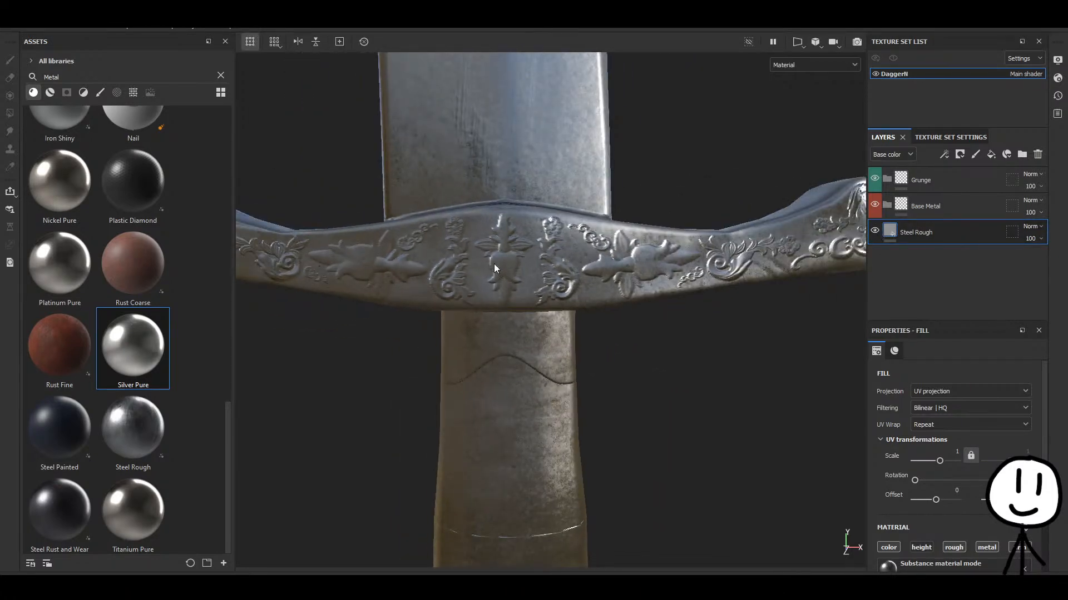
{"action": "scroll", "coordinate": [88, 236], "scroll_direction": "up", "scroll_amount": 10}
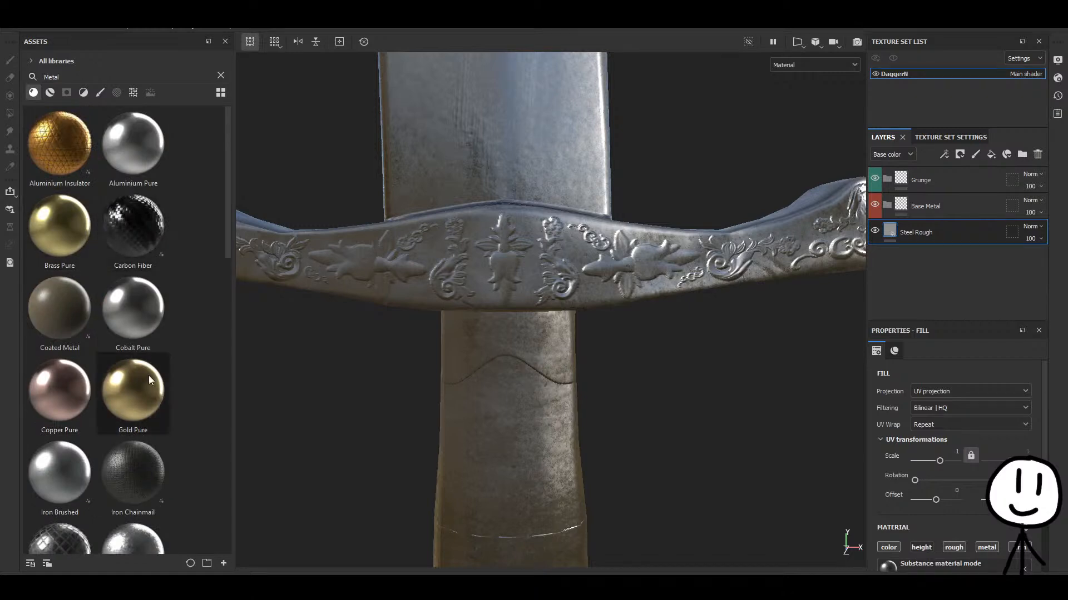
{"action": "left_click_drag", "start_coordinate": [148, 376], "coordinate": [906, 226]}
{"action": "scroll", "coordinate": [486, 295], "scroll_direction": "down", "scroll_amount": 3}
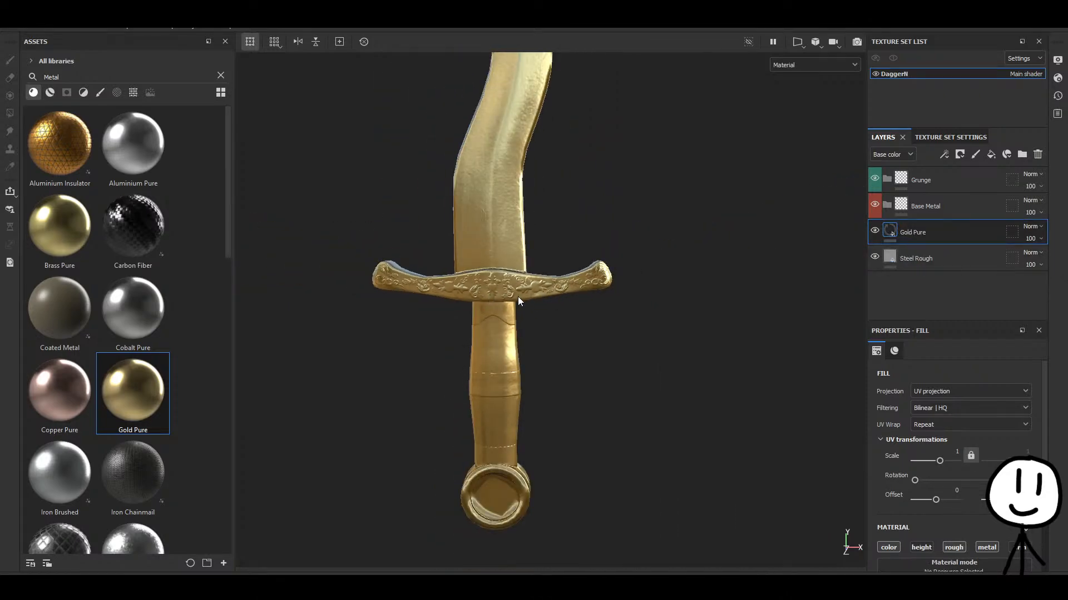
{"action": "scroll", "coordinate": [548, 219], "scroll_direction": "up", "scroll_amount": 5}
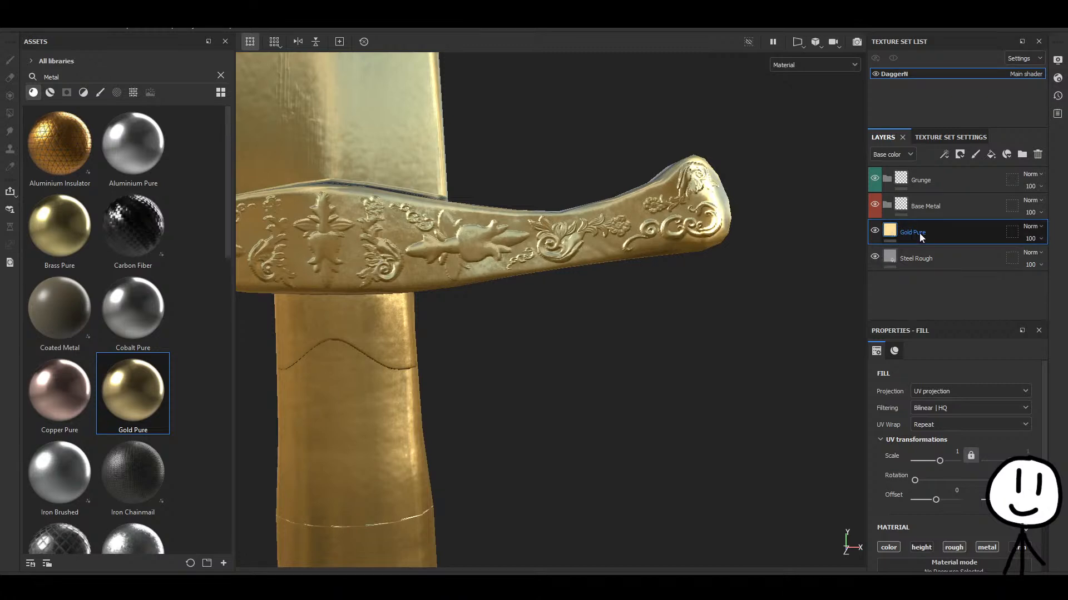
Hide the Gold Pure layer and move the Steel Rough layer into the Base Metal folder.
{"action": "left_click", "coordinate": [876, 229]}
{"action": "left_click_drag", "start_coordinate": [925, 259], "coordinate": [890, 208]}
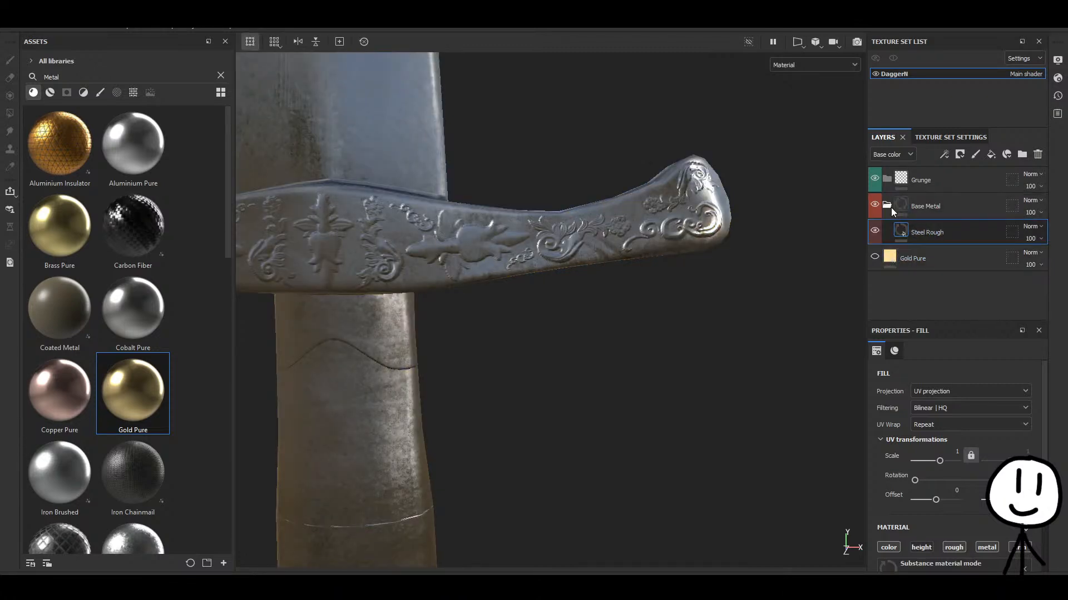
{"action": "left_click", "coordinate": [888, 206]}
Delete the hidden Gold Pure layer below the Base Metal folder.
{"action": "scroll", "coordinate": [461, 287], "scroll_direction": "down", "scroll_amount": 4}
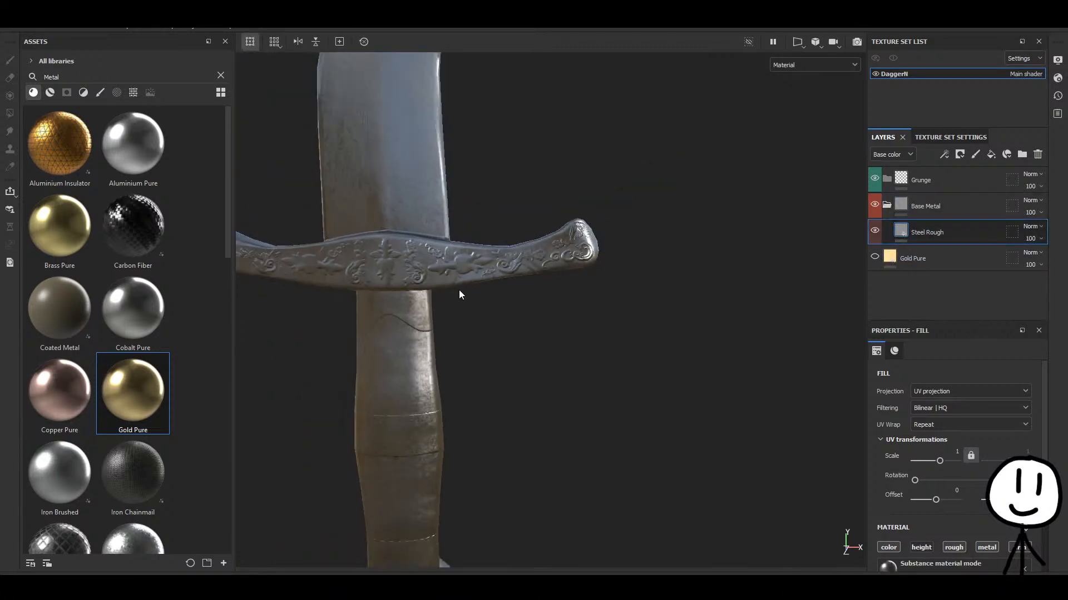
{"action": "middle_click_drag", "start_coordinate": [479, 287], "coordinate": [539, 356], "text": "alt"}
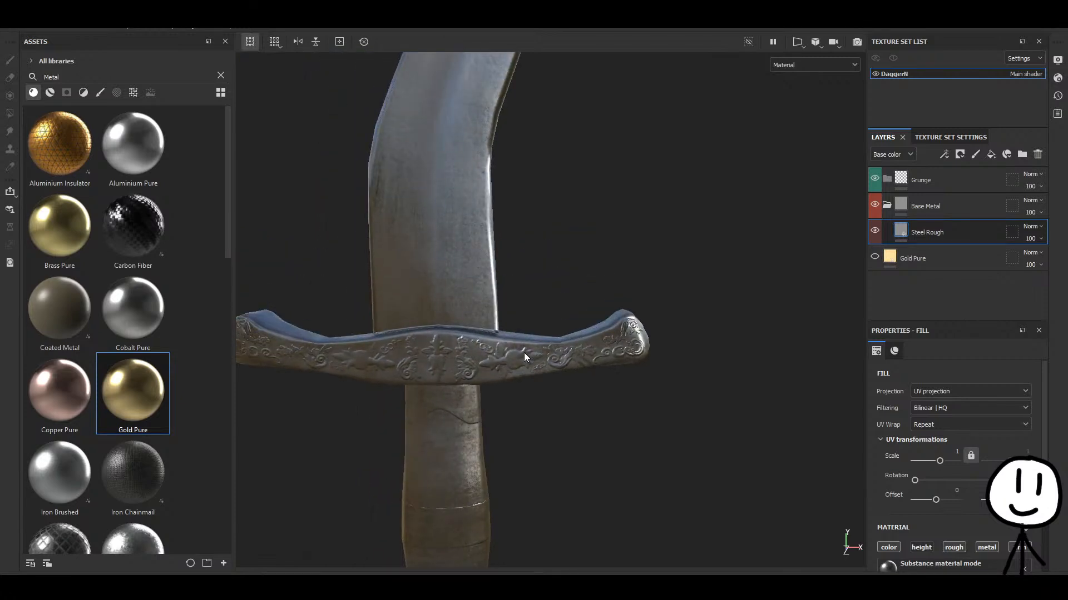
{"action": "left_click", "coordinate": [917, 260]}
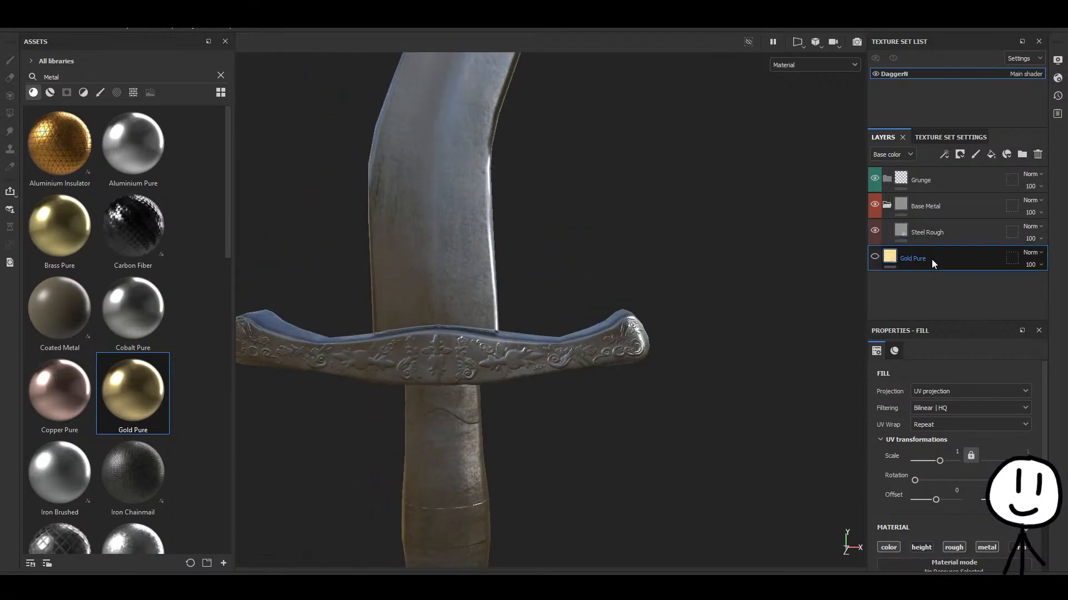
{"action": "key", "text": "Delete"}
Try the Brass Pure material above Steel Rough in the Base Metal folder and delete the trial layer.
{"action": "left_click", "coordinate": [929, 233]}
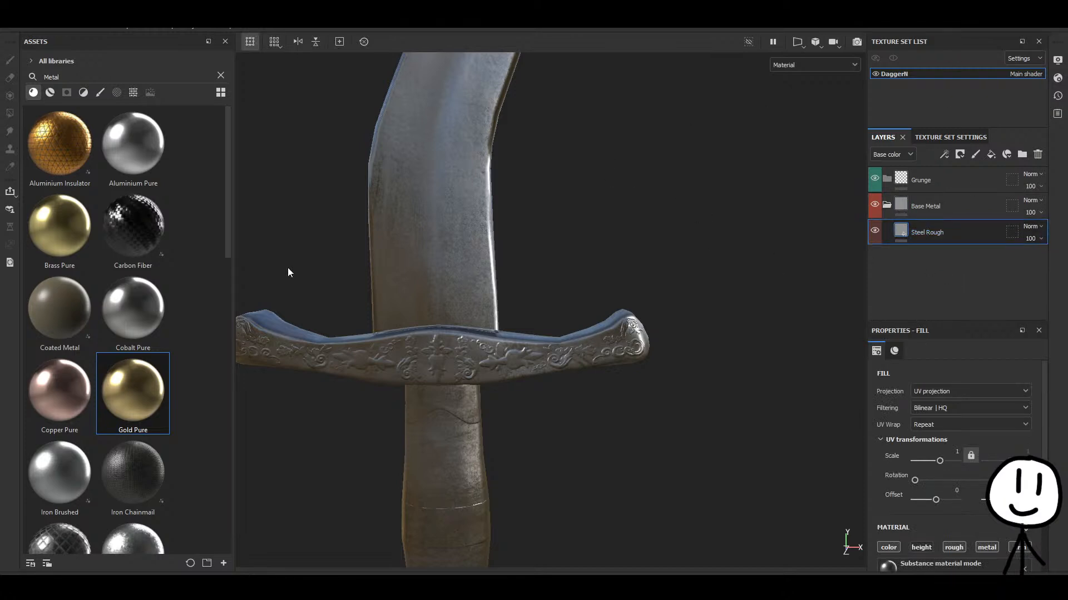
{"action": "left_click_drag", "start_coordinate": [50, 228], "coordinate": [916, 215]}
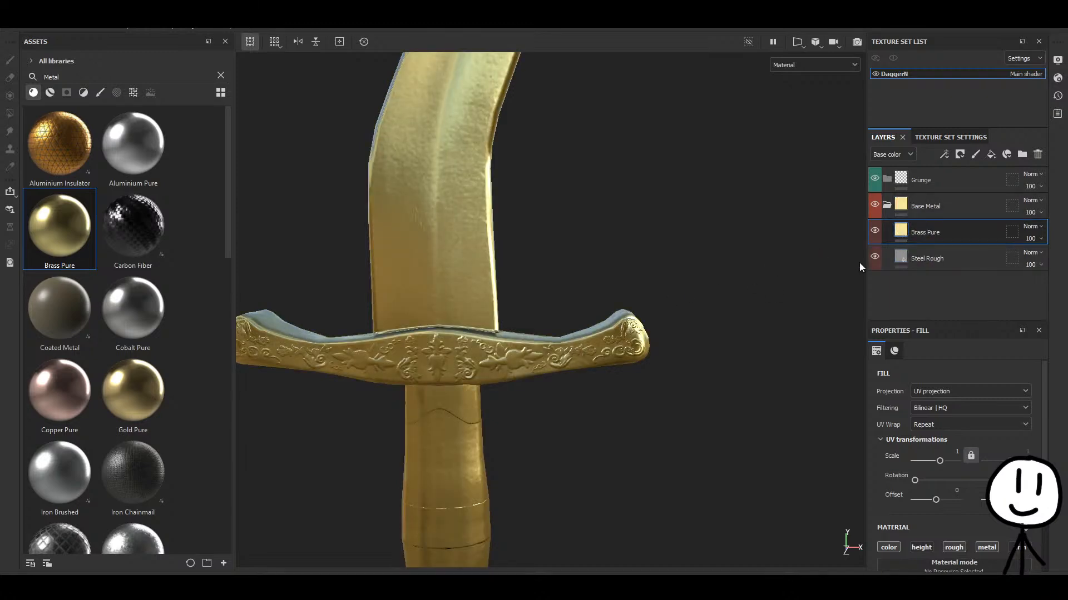
{"action": "key", "text": "Delete"}
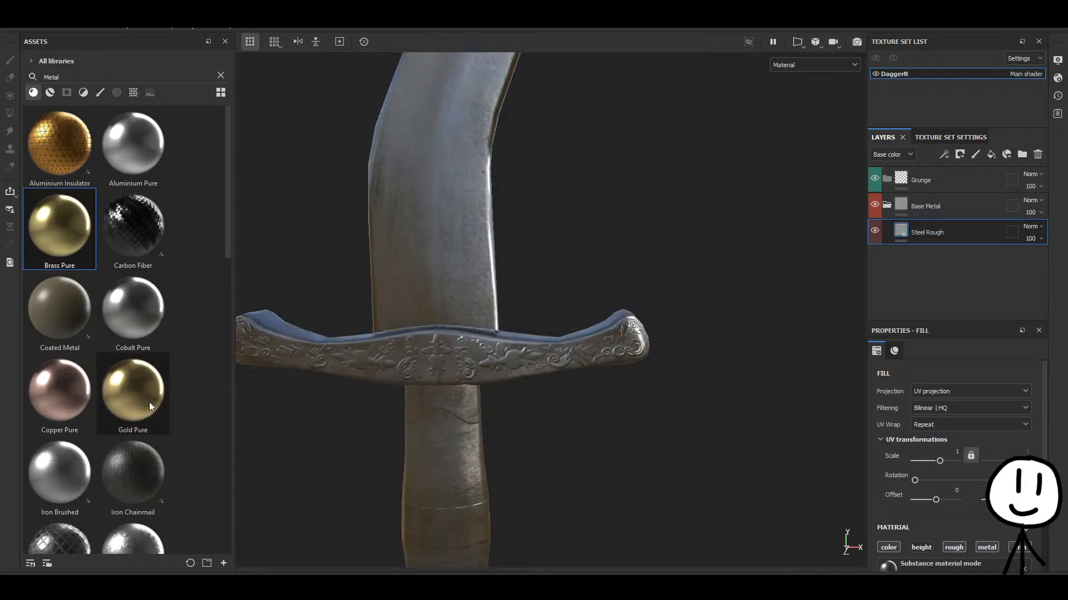
Add Gold Pure above Steel Rough in the Base Metal folder, with a black mask and a paint effect for the crossguard.
{"action": "left_click_drag", "start_coordinate": [149, 402], "coordinate": [948, 224]}
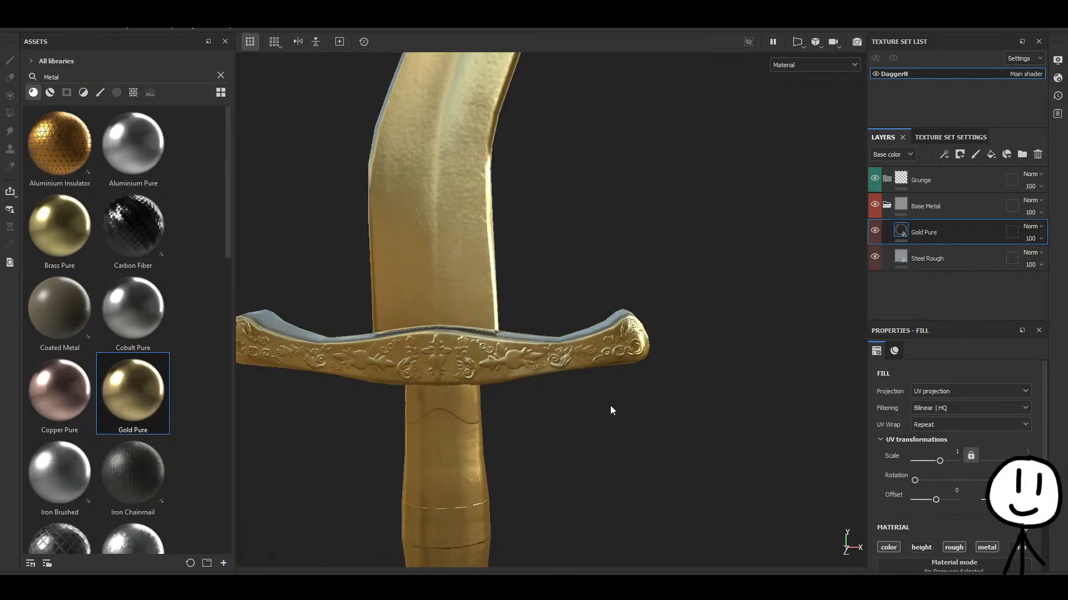
{"action": "middle_click_drag", "start_coordinate": [611, 406], "coordinate": [677, 322], "text": "alt"}
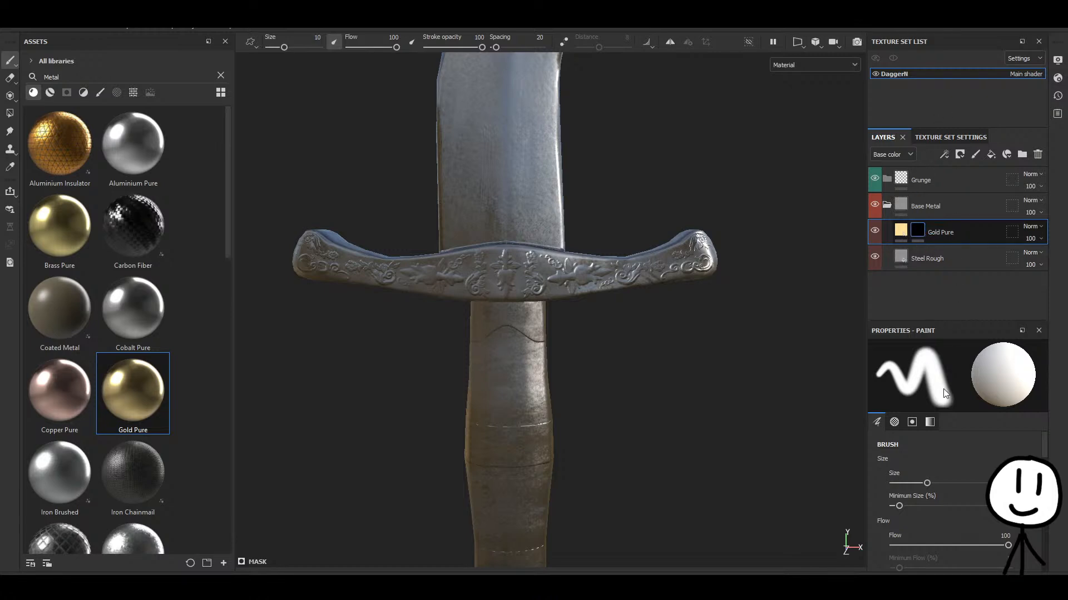
{"action": "scroll", "coordinate": [464, 275], "scroll_direction": "up", "scroll_amount": 5}
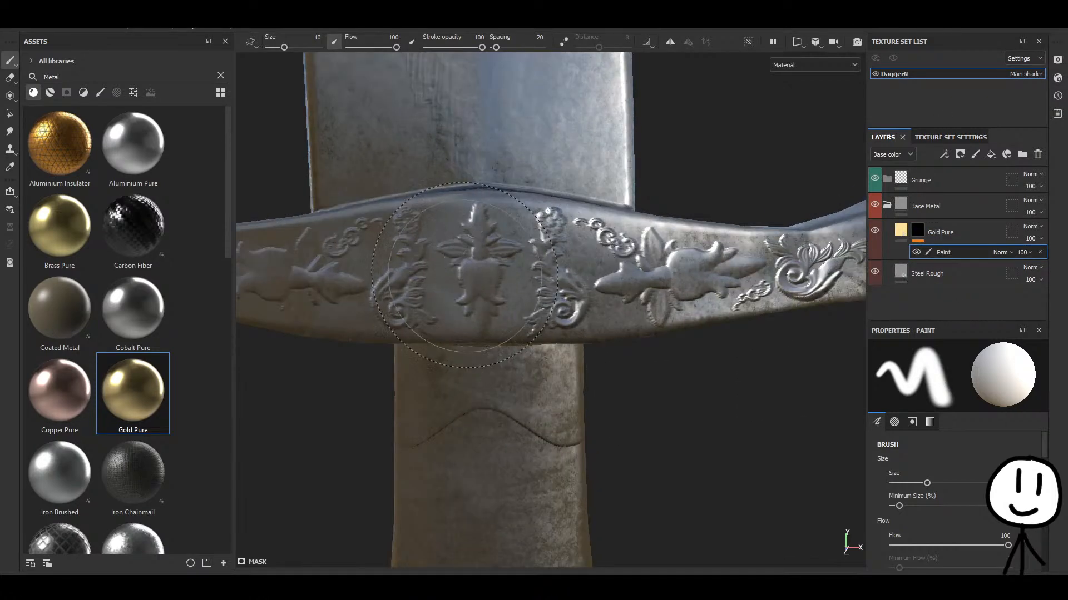
Try a gold stroke on the crossguard's centre, undo it, and inspect the engraved ornaments up close.
{"action": "left_click_drag", "start_coordinate": [464, 275], "coordinate": [492, 280]}
{"action": "key", "text": "ctrl+z"}
{"action": "scroll", "coordinate": [614, 331], "scroll_direction": "down", "scroll_amount": 3}
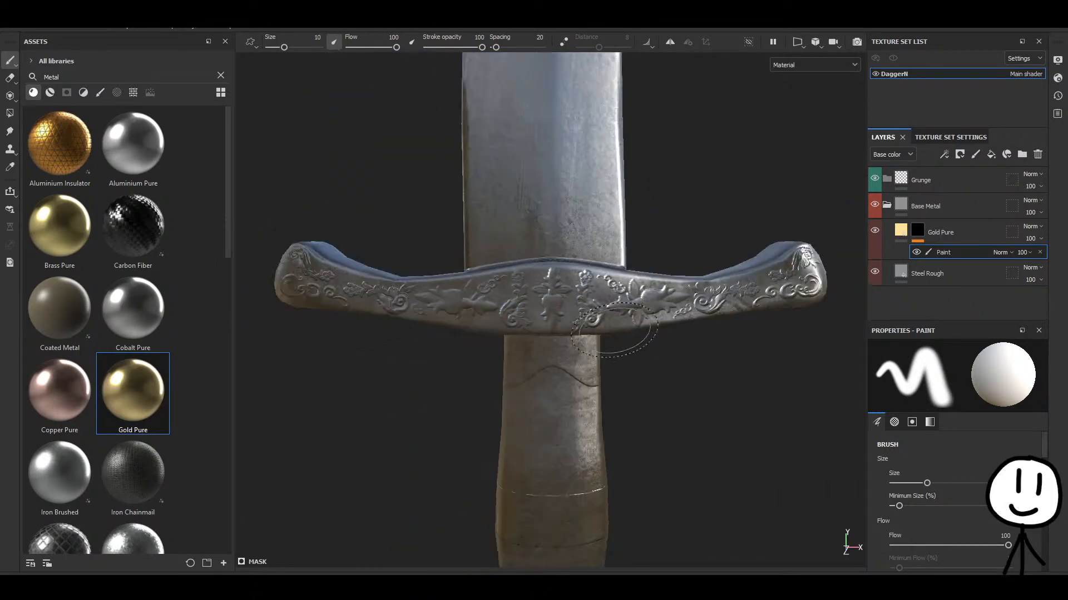
{"action": "scroll", "coordinate": [615, 330], "scroll_direction": "down", "scroll_amount": 3}
{"action": "middle_click_drag", "start_coordinate": [656, 428], "coordinate": [587, 190], "text": "alt"}
{"action": "middle_click_drag", "start_coordinate": [521, 159], "coordinate": [501, 384], "text": "alt"}
{"action": "scroll", "coordinate": [500, 381], "scroll_direction": "up", "scroll_amount": 3}
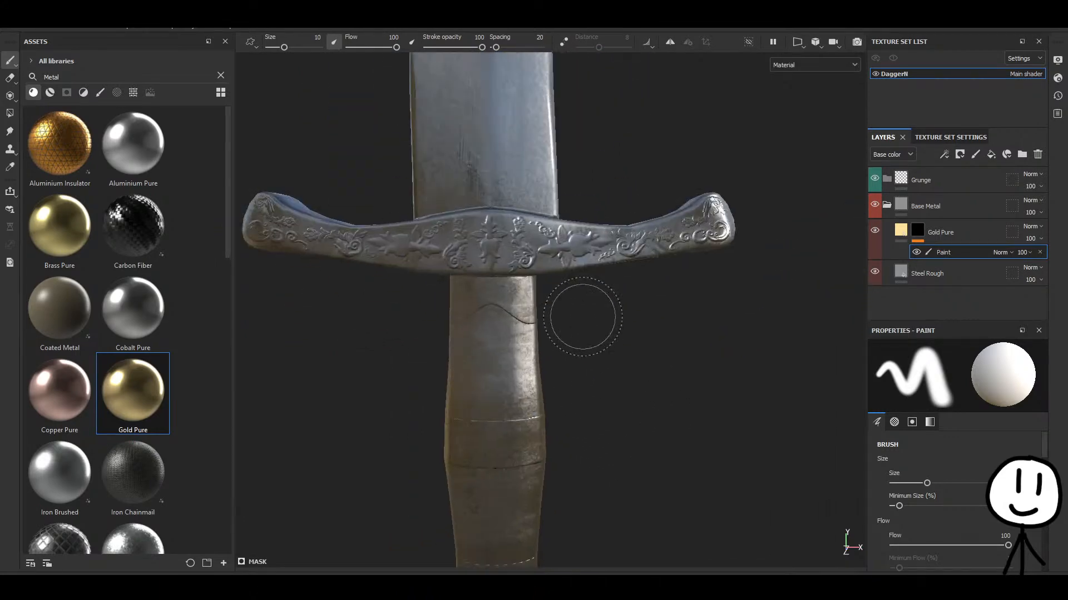
{"action": "scroll", "coordinate": [583, 317], "scroll_direction": "up", "scroll_amount": 3}
{"action": "middle_click_drag", "start_coordinate": [670, 197], "coordinate": [589, 299], "text": "alt"}
{"action": "scroll", "coordinate": [662, 313], "scroll_direction": "down", "scroll_amount": 1}
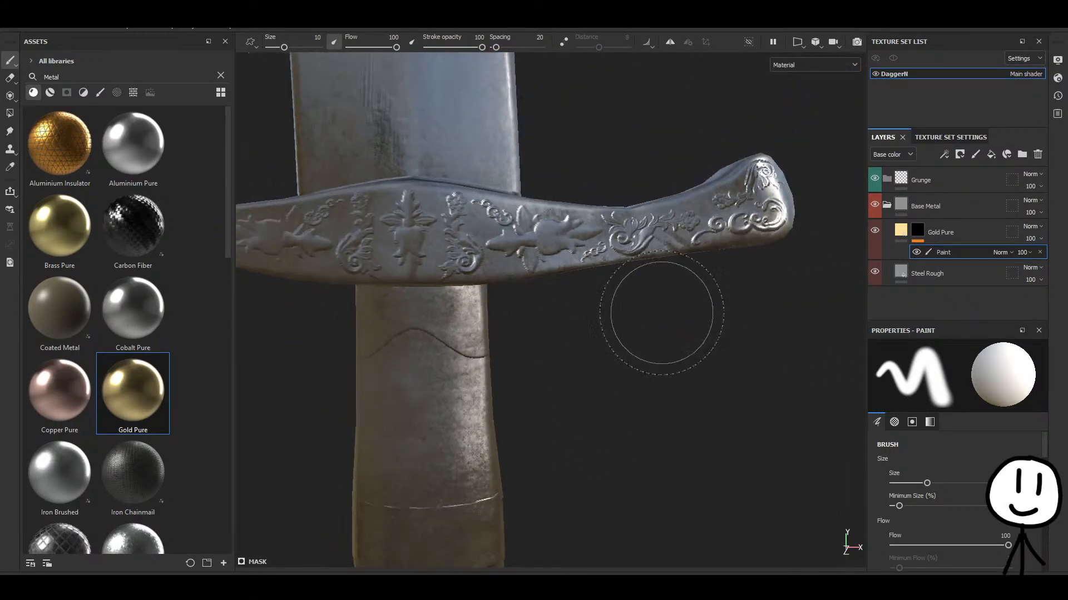
{"action": "scroll", "coordinate": [661, 313], "scroll_direction": "down", "scroll_amount": 1}
{"action": "scroll", "coordinate": [543, 281], "scroll_direction": "up", "scroll_amount": 5}
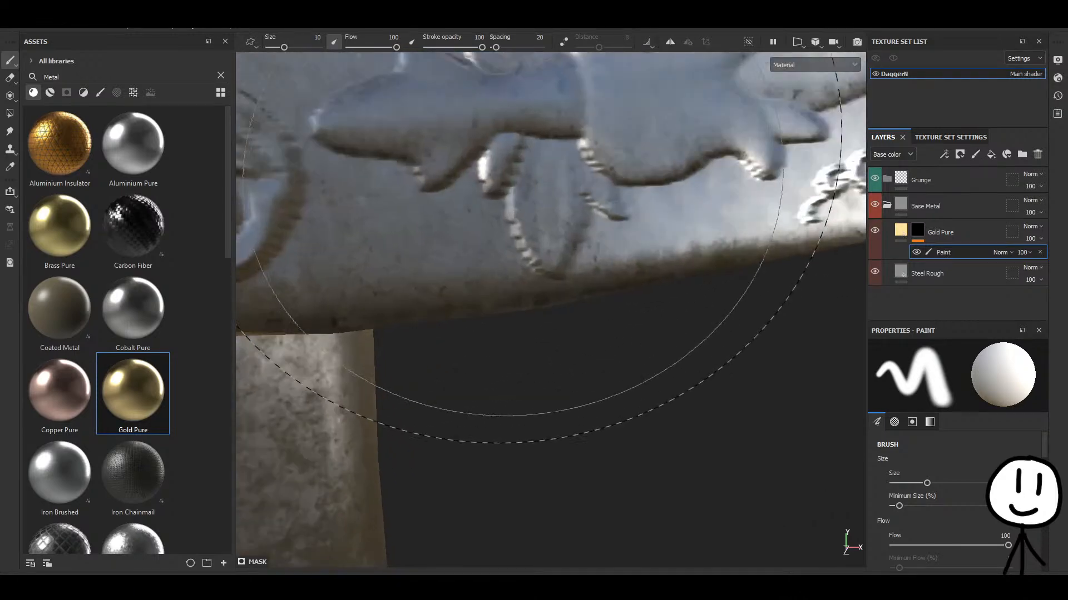
{"action": "middle_click_drag", "start_coordinate": [509, 139], "coordinate": [508, 328], "text": "alt"}
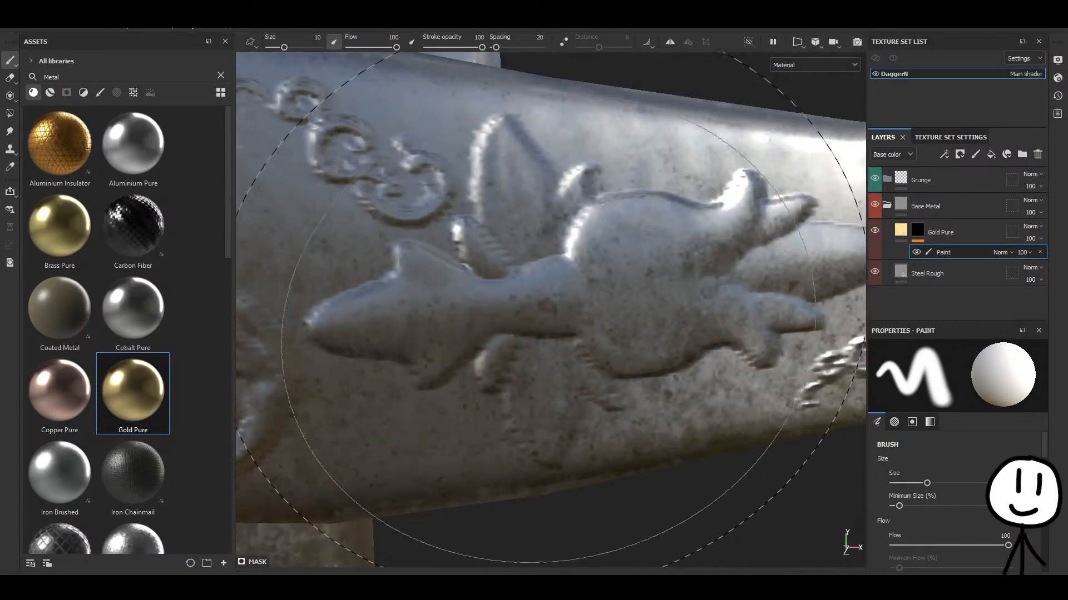
Reduce the brush size to 3.11 and try painting gold over the body of the animal-shaped ornament beside the crossguard's centre.
{"action": "right_click_drag", "start_coordinate": [555, 356], "coordinate": [495, 358], "text": "ctrl"}
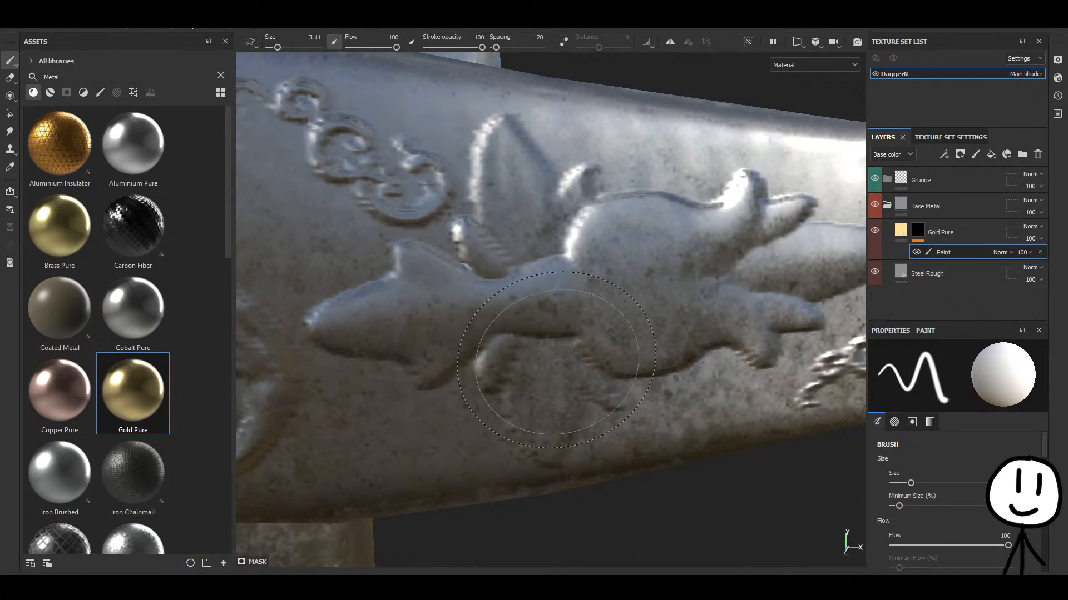
{"action": "left_click_drag", "start_coordinate": [594, 288], "coordinate": [721, 266]}
{"action": "middle_click_drag", "start_coordinate": [666, 322], "coordinate": [487, 353], "text": "alt"}
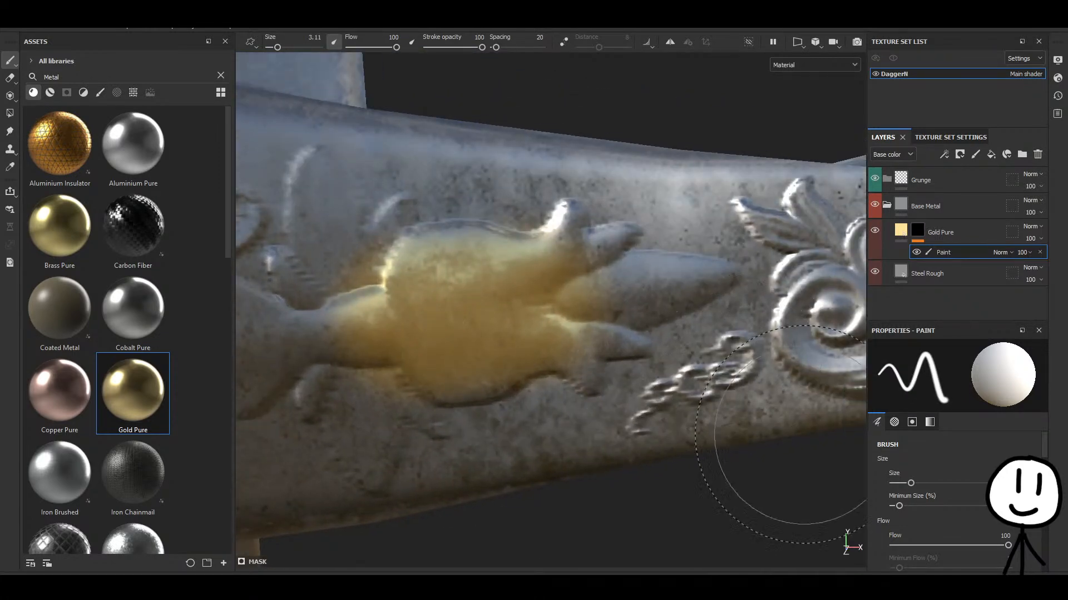
Set the brush size to 0.48, try finer gold strokes on the ornament's limbs, and undo all strokes painted on it.
{"action": "left_click_drag", "start_coordinate": [910, 483], "coordinate": [898, 482]}
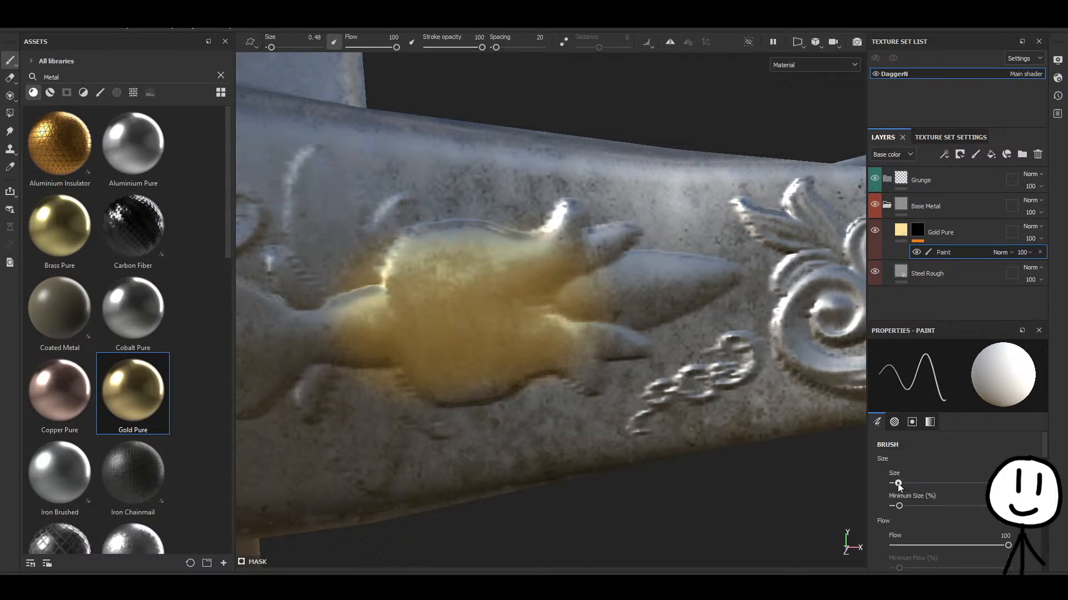
{"action": "mouse_move", "coordinate": [621, 312]}
{"action": "left_mouse_down"}
{"action": "mouse_move", "coordinate": [604, 298]}
{"action": "mouse_move", "coordinate": [656, 303]}
{"action": "mouse_move", "coordinate": [622, 323]}
{"action": "mouse_move", "coordinate": [555, 329]}
{"action": "mouse_move", "coordinate": [639, 345]}
{"action": "mouse_move", "coordinate": [611, 332]}
{"action": "mouse_move", "coordinate": [583, 370]}
{"action": "mouse_move", "coordinate": [596, 373]}
{"action": "mouse_move", "coordinate": [556, 358]}
{"action": "mouse_move", "coordinate": [499, 366]}
{"action": "left_mouse_up"}
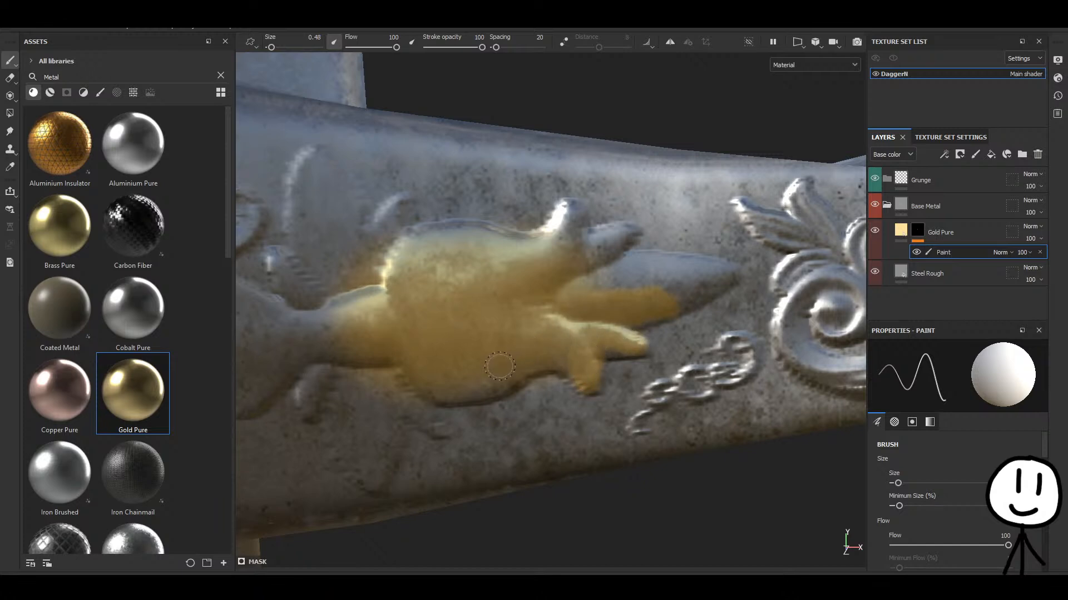
{"action": "key", "text": "ctrl+z"}
{"action": "key", "text": "ctrl+z"}
{"action": "key", "text": "ctrl+z"}
{"action": "key", "text": "ctrl+z"}
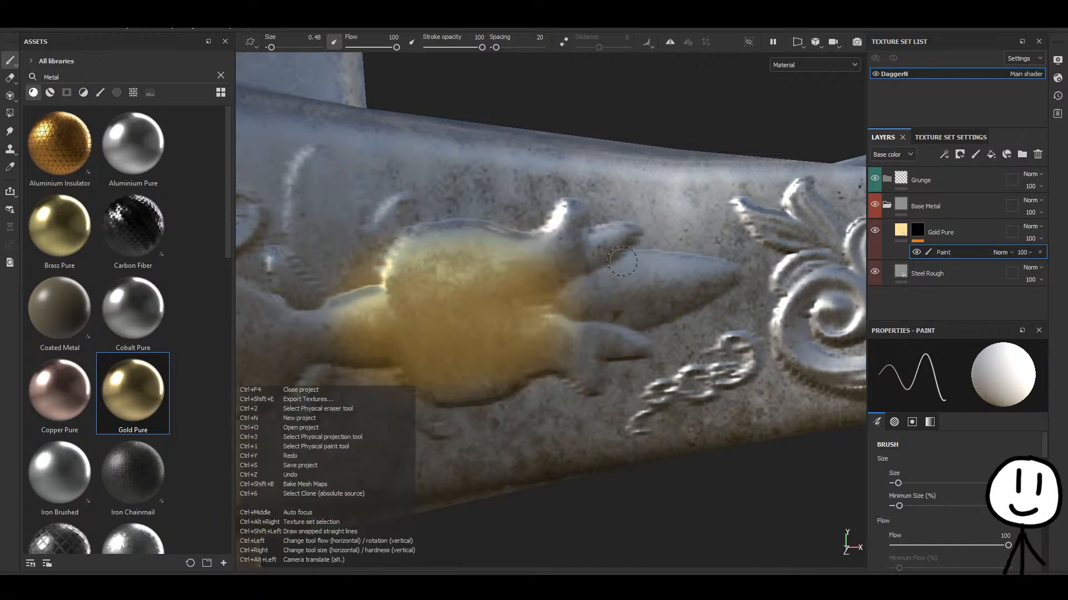
{"action": "key", "text": "ctrl+z"}
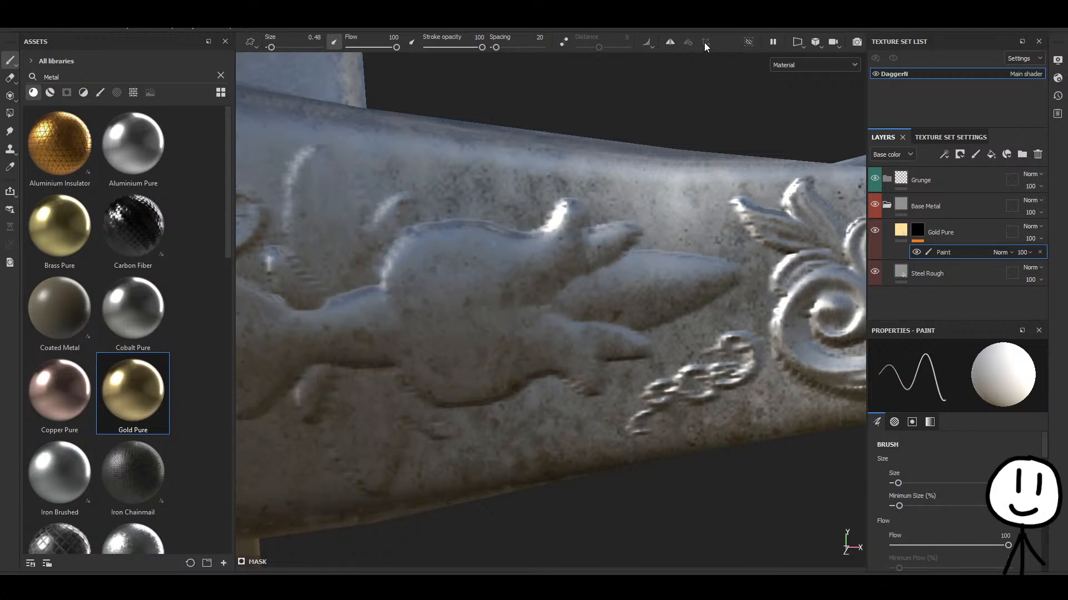
Turn on symmetry painting and set the mirror plane to run lengthwise down the middle of the dagger.
{"action": "left_click", "coordinate": [670, 42]}
{"action": "left_click", "coordinate": [687, 45]}
{"action": "left_click_drag", "start_coordinate": [511, 278], "coordinate": [492, 324]}
{"action": "scroll", "coordinate": [495, 323], "scroll_direction": "down", "scroll_amount": 12}
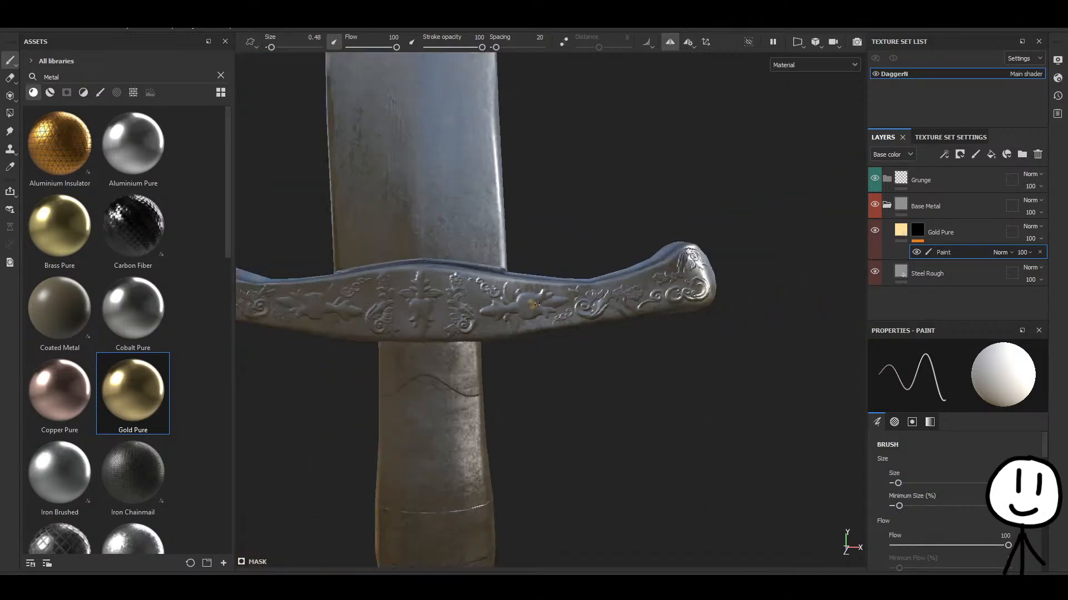
{"action": "mouse_move", "coordinate": [559, 256]}
{"action": "left_mouse_down", "text": "alt"}
{"action": "mouse_move", "coordinate": [567, 219]}
{"action": "mouse_move", "coordinate": [262, 232]}
{"action": "mouse_move", "coordinate": [676, 242]}
{"action": "left_mouse_up", "text": "alt"}
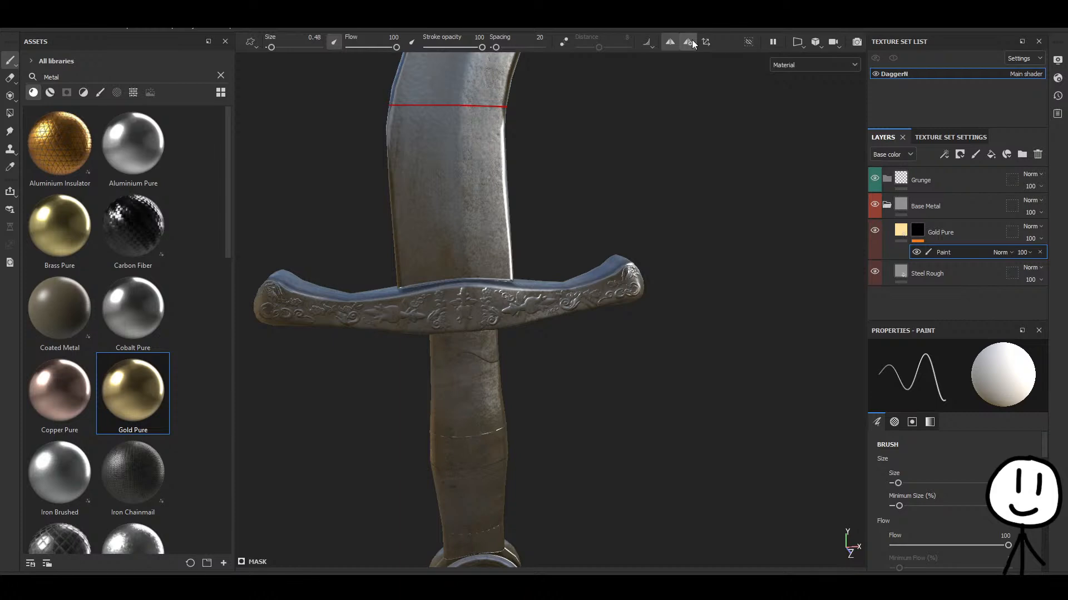
{"action": "left_click", "coordinate": [691, 83]}
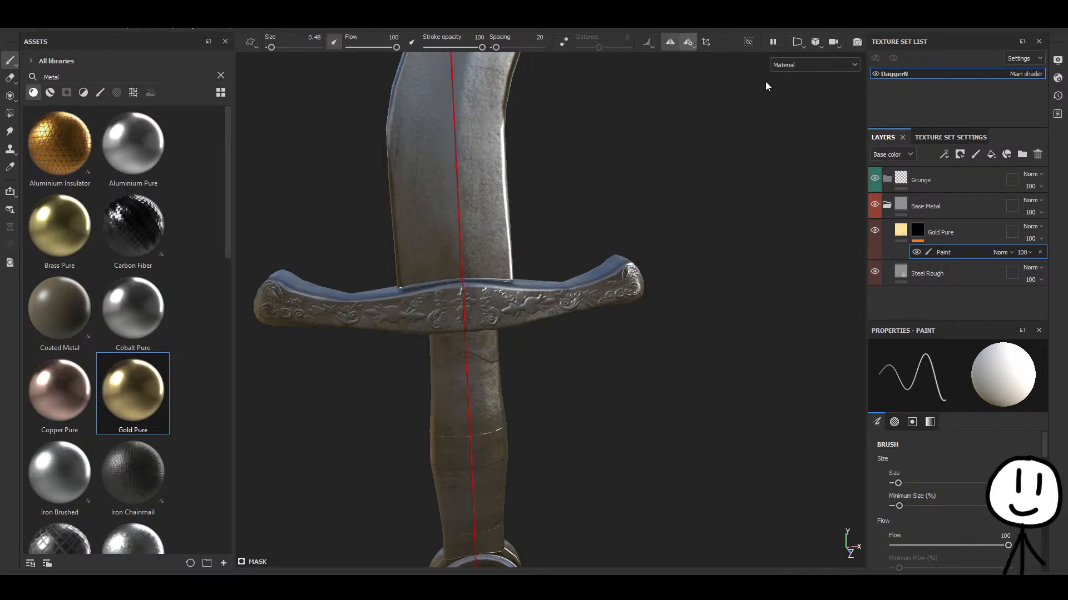
Paint mirrored gold on the upper stem and small side petals of the crossguard's central ornament.
{"action": "scroll", "coordinate": [511, 320], "scroll_direction": "up", "scroll_amount": 4}
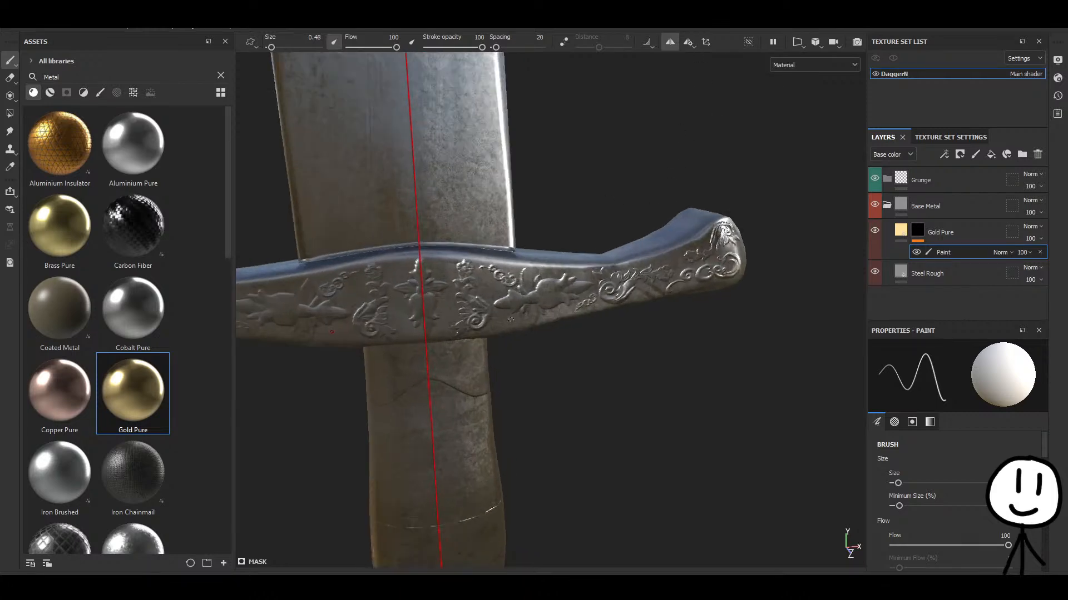
{"action": "scroll", "coordinate": [535, 293], "scroll_direction": "up", "scroll_amount": 3}
{"action": "mouse_move", "coordinate": [595, 320]}
{"action": "left_mouse_down", "text": "alt"}
{"action": "mouse_move", "coordinate": [589, 388]}
{"action": "mouse_move", "coordinate": [609, 336]}
{"action": "mouse_move", "coordinate": [590, 328]}
{"action": "mouse_move", "coordinate": [614, 311]}
{"action": "mouse_move", "coordinate": [584, 273]}
{"action": "mouse_move", "coordinate": [584, 245]}
{"action": "mouse_move", "coordinate": [590, 266]}
{"action": "left_mouse_up", "text": "alt"}
{"action": "scroll", "coordinate": [609, 336], "scroll_direction": "up", "scroll_amount": 4}
{"action": "scroll", "coordinate": [602, 334], "scroll_direction": "up", "scroll_amount": 1}
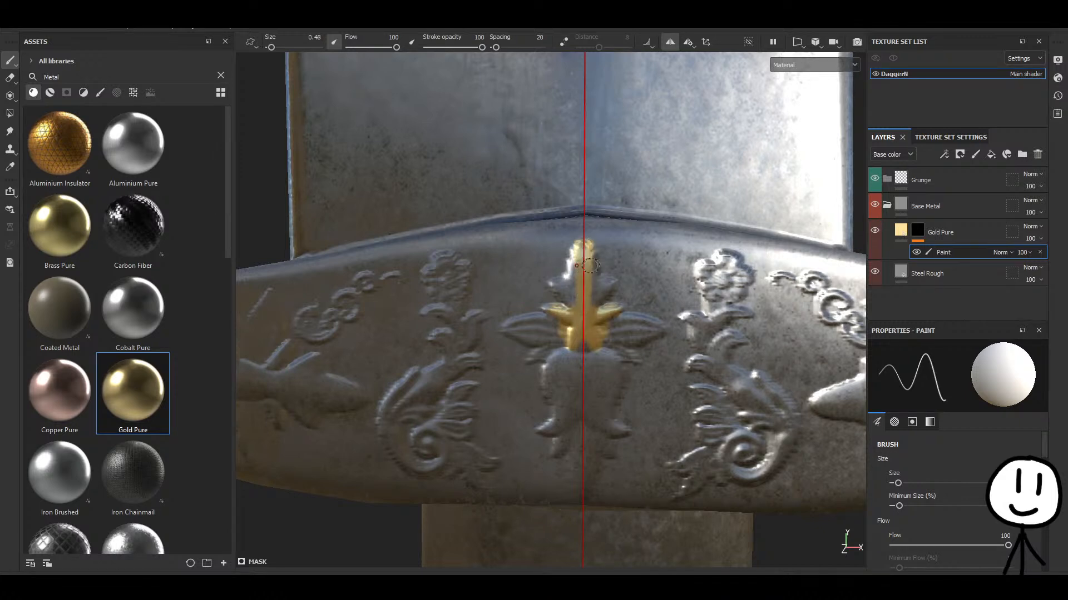
{"action": "left_click", "coordinate": [798, 89]}
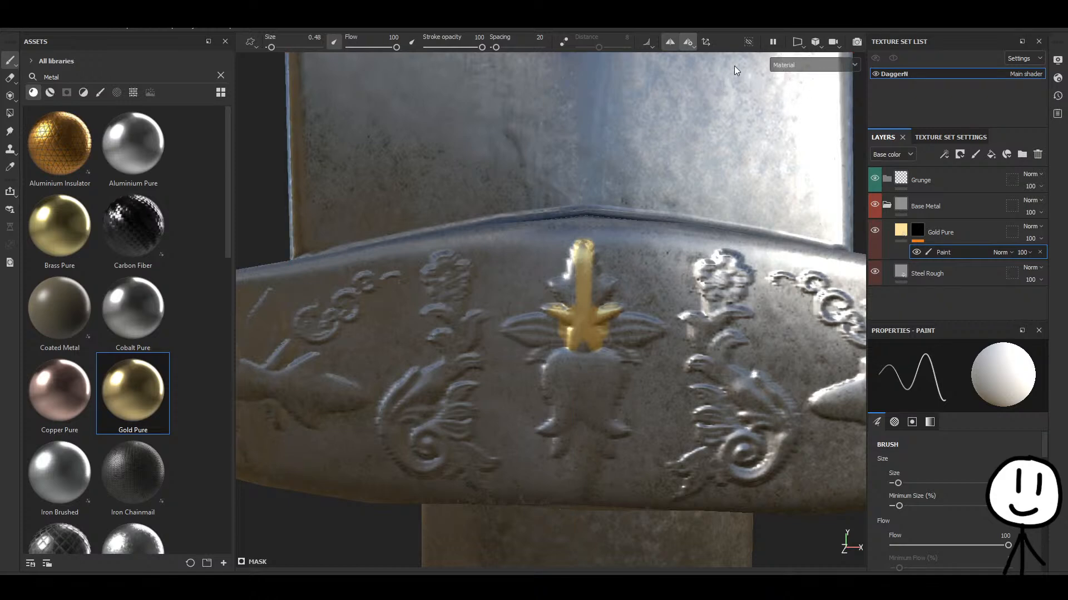
{"action": "left_click", "coordinate": [699, 79]}
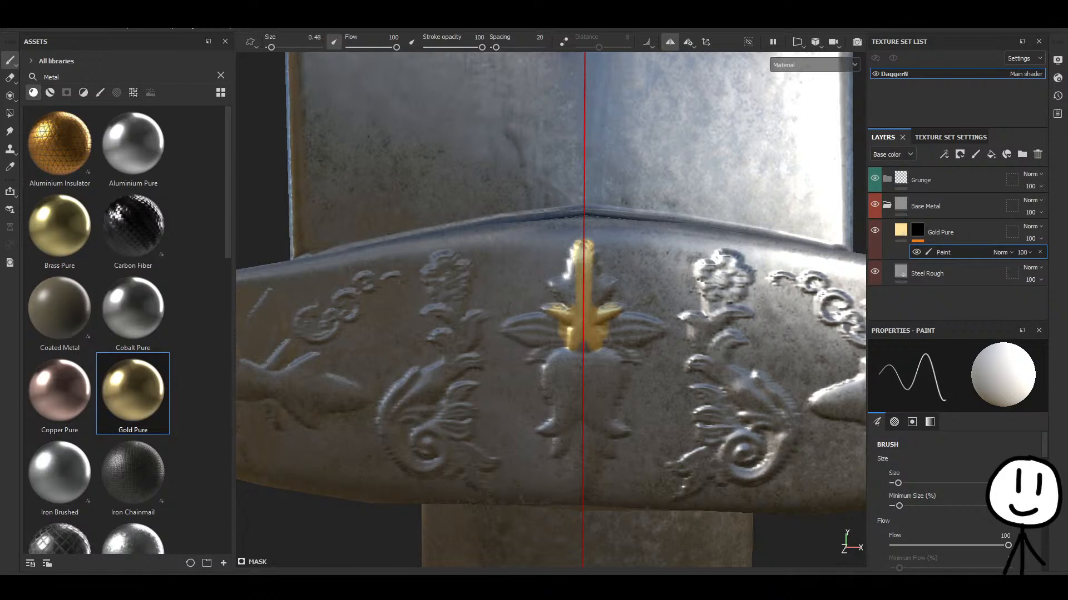
{"action": "scroll", "coordinate": [603, 305], "scroll_direction": "up", "scroll_amount": 3}
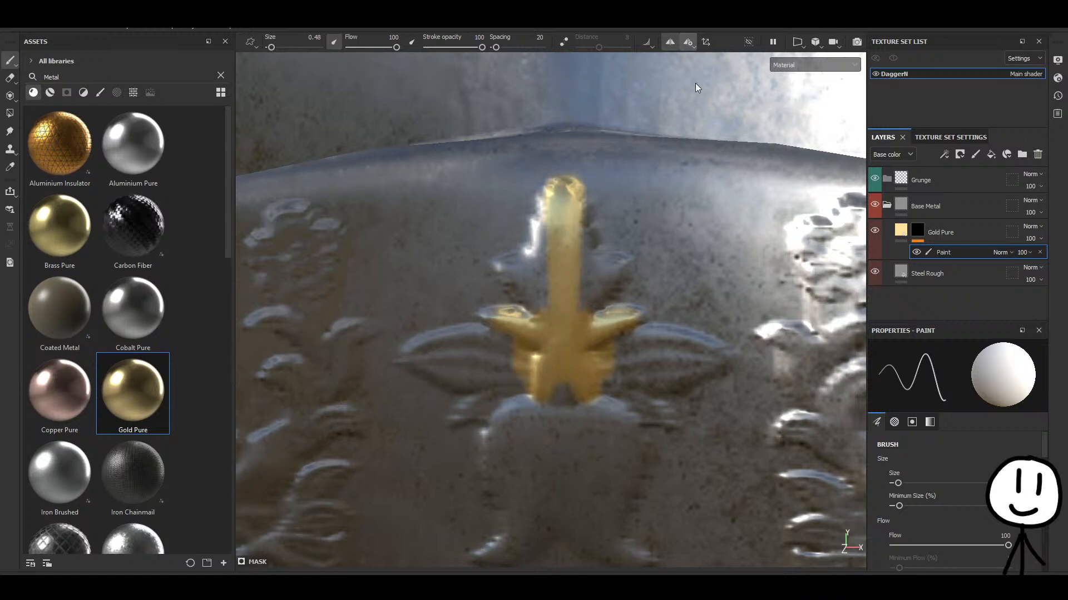
Undo the stray gold dab beside the central ornament and fill its upper bud with gold down to the base.
{"action": "left_click", "coordinate": [659, 309]}
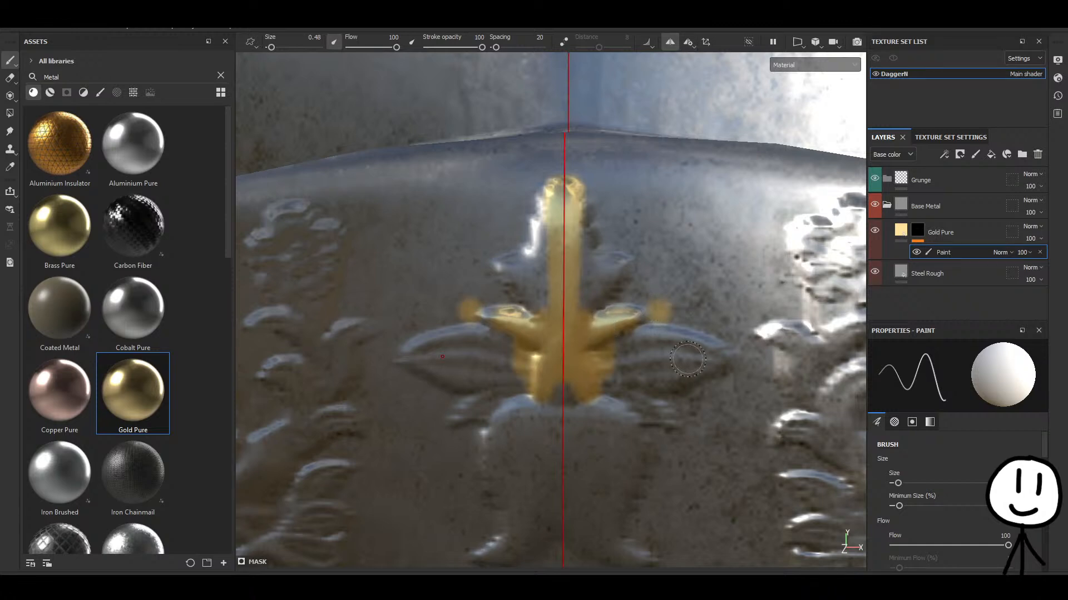
{"action": "key", "text": "ctrl+z"}
{"action": "left_click_drag", "start_coordinate": [599, 303], "coordinate": [588, 271]}
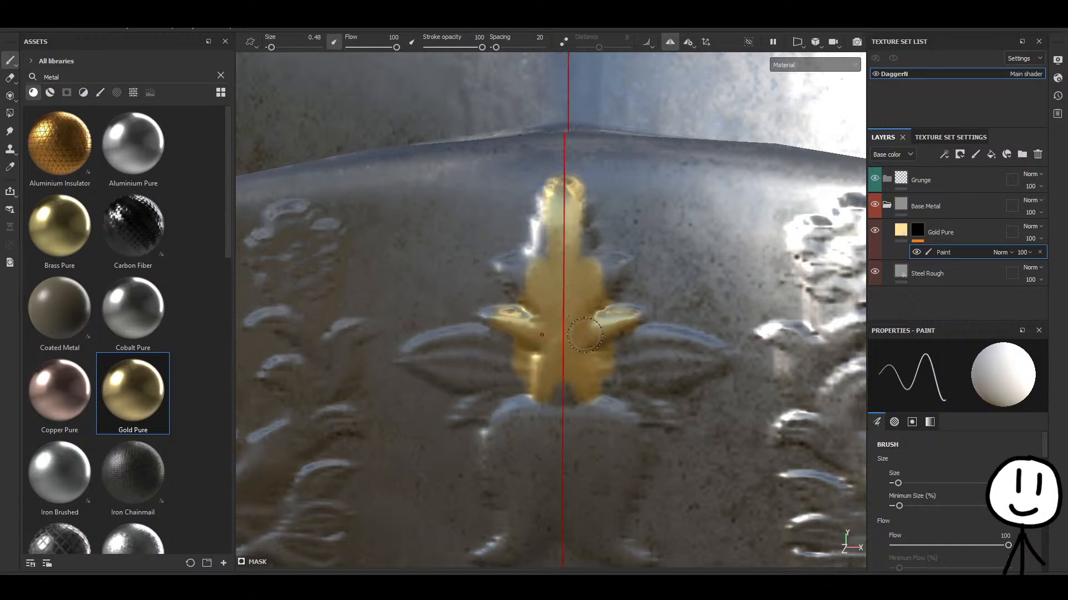
{"action": "left_click_drag", "start_coordinate": [575, 379], "coordinate": [575, 398]}
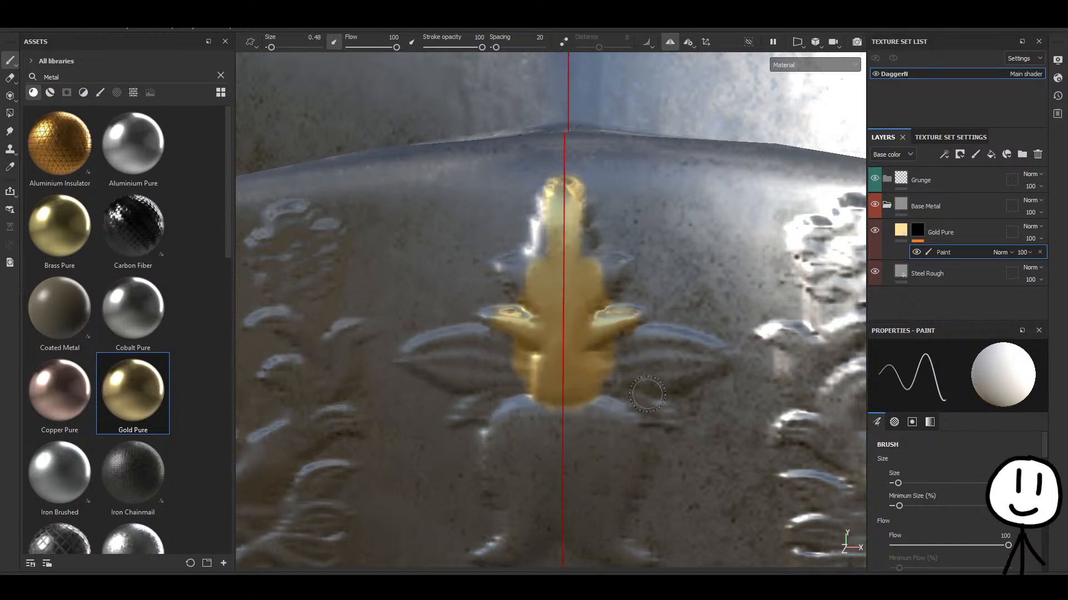
Paint gold over the central ornament's bell-shaped lower body, its curled tips and the side leaves.
{"action": "middle_click_drag", "start_coordinate": [620, 383], "coordinate": [580, 244], "text": "alt"}
{"action": "left_click_drag", "start_coordinate": [535, 283], "coordinate": [535, 433]}
{"action": "middle_click_drag", "start_coordinate": [535, 435], "coordinate": [520, 319], "text": "alt"}
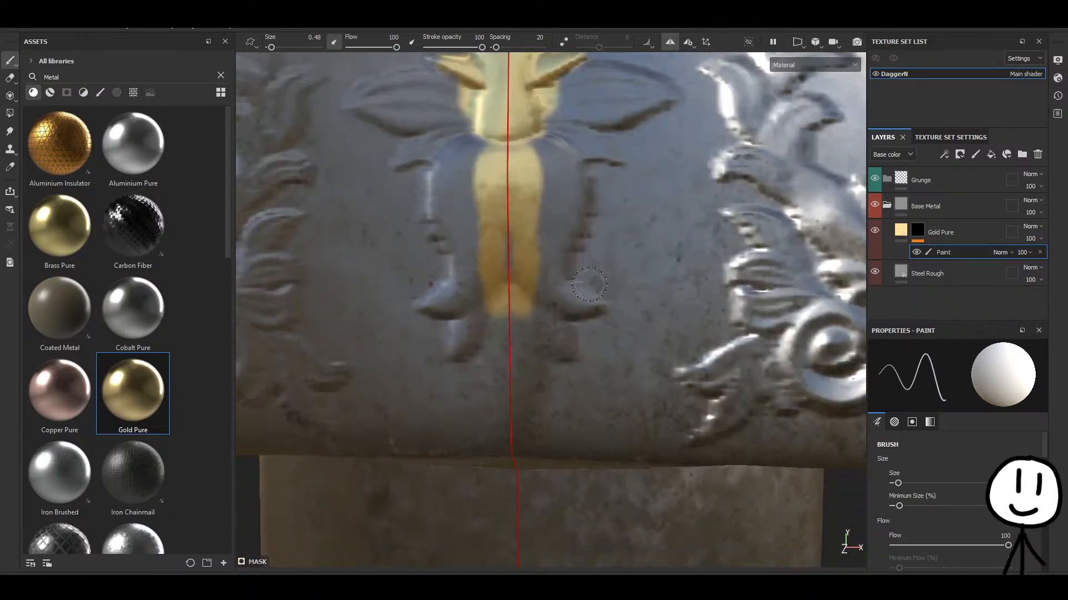
{"action": "mouse_move", "coordinate": [520, 318]}
{"action": "left_mouse_down"}
{"action": "mouse_move", "coordinate": [515, 399]}
{"action": "mouse_move", "coordinate": [539, 345]}
{"action": "mouse_move", "coordinate": [558, 338]}
{"action": "mouse_move", "coordinate": [543, 298]}
{"action": "mouse_move", "coordinate": [595, 300]}
{"action": "mouse_move", "coordinate": [584, 308]}
{"action": "mouse_move", "coordinate": [553, 247]}
{"action": "mouse_move", "coordinate": [507, 232]}
{"action": "left_mouse_up"}
{"action": "middle_click_drag", "start_coordinate": [558, 214], "coordinate": [540, 277], "text": "alt"}
{"action": "mouse_move", "coordinate": [538, 357]}
{"action": "left_mouse_down"}
{"action": "mouse_move", "coordinate": [547, 239]}
{"action": "mouse_move", "coordinate": [509, 214]}
{"action": "mouse_move", "coordinate": [534, 197]}
{"action": "mouse_move", "coordinate": [556, 157]}
{"action": "mouse_move", "coordinate": [590, 176]}
{"action": "left_mouse_up"}
{"action": "scroll", "coordinate": [595, 228], "scroll_direction": "down", "scroll_amount": 15}
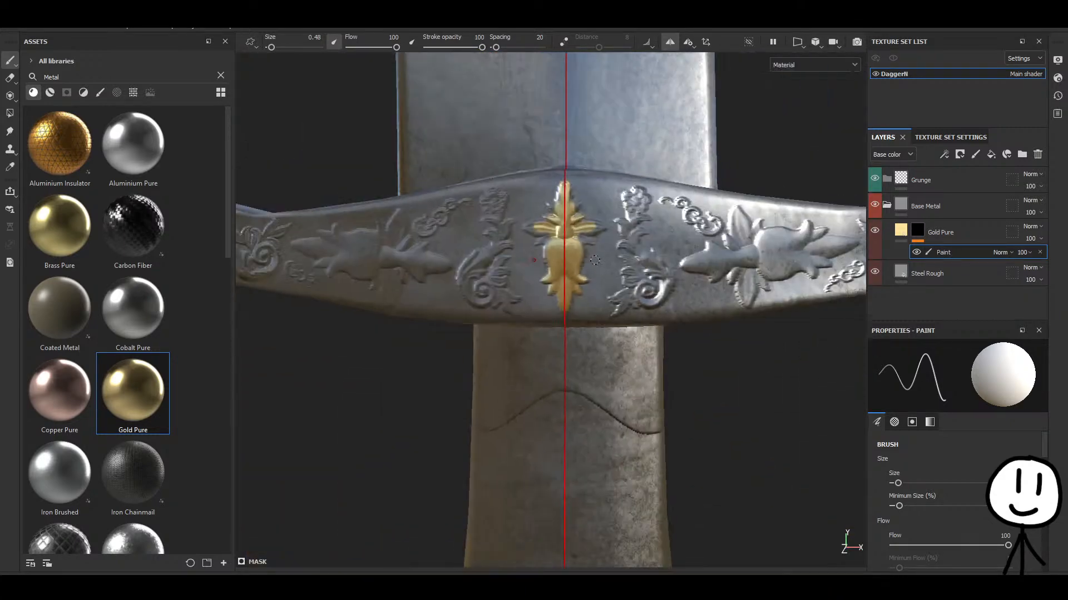
{"action": "scroll", "coordinate": [595, 234], "scroll_direction": "up", "scroll_amount": 15}
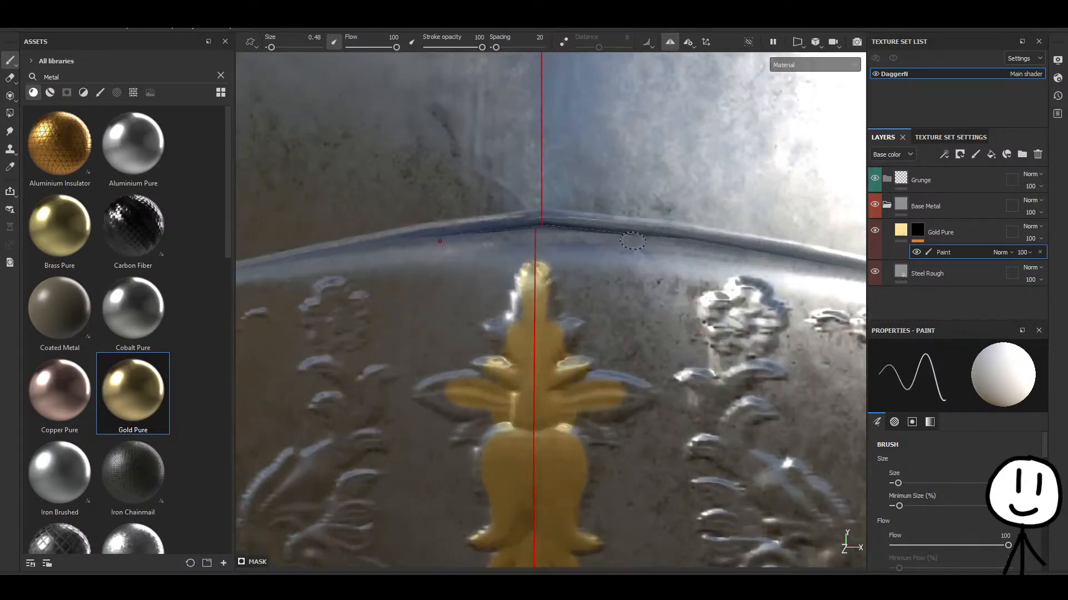
{"action": "scroll", "coordinate": [539, 315], "scroll_direction": "down", "scroll_amount": 5}
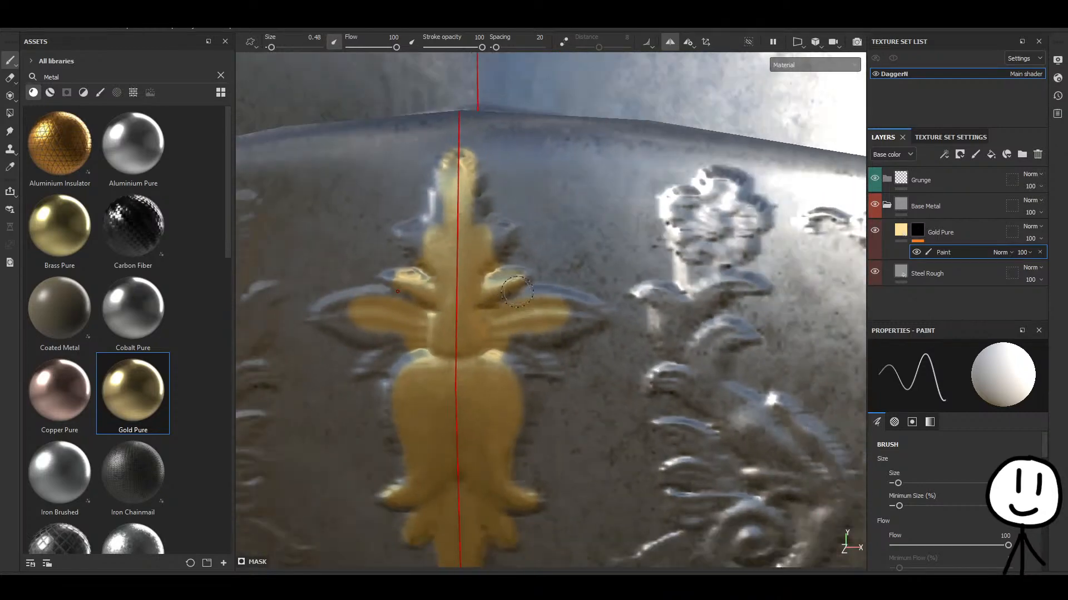
Fill the central ornament's wide side petals and the leafy edges of its upper stem with mirrored gold.
{"action": "left_click_drag", "start_coordinate": [643, 227], "coordinate": [696, 365], "text": "alt"}
{"action": "scroll", "coordinate": [696, 364], "scroll_direction": "down", "scroll_amount": 8}
{"action": "scroll", "coordinate": [723, 373], "scroll_direction": "up", "scroll_amount": 12}
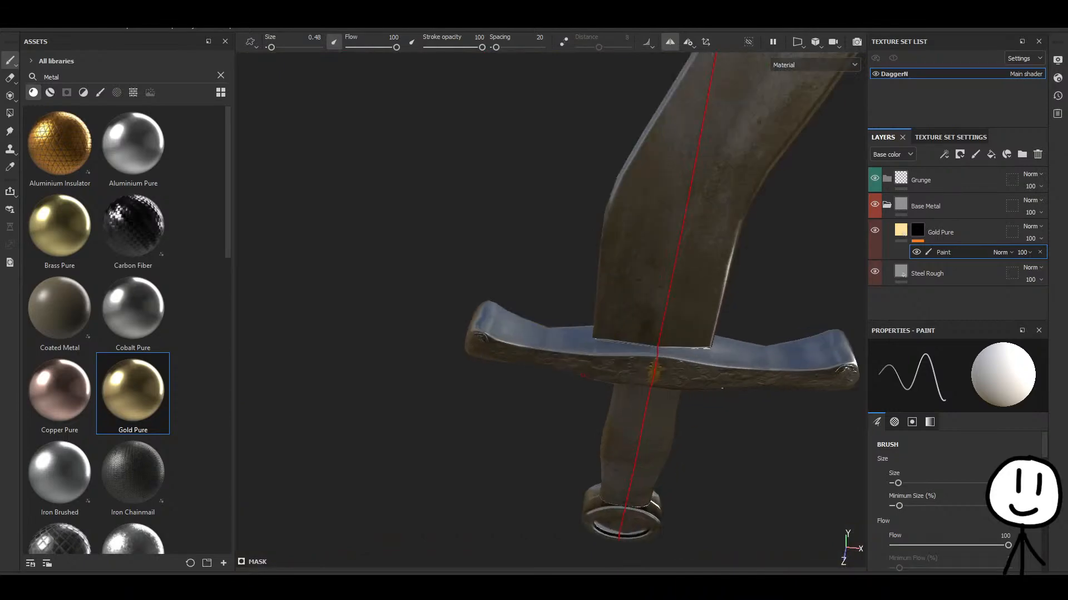
{"action": "left_click_drag", "start_coordinate": [693, 462], "coordinate": [598, 304], "text": "alt"}
{"action": "scroll", "coordinate": [599, 304], "scroll_direction": "up", "scroll_amount": 2}
{"action": "scroll", "coordinate": [599, 304], "scroll_direction": "up", "scroll_amount": 5}
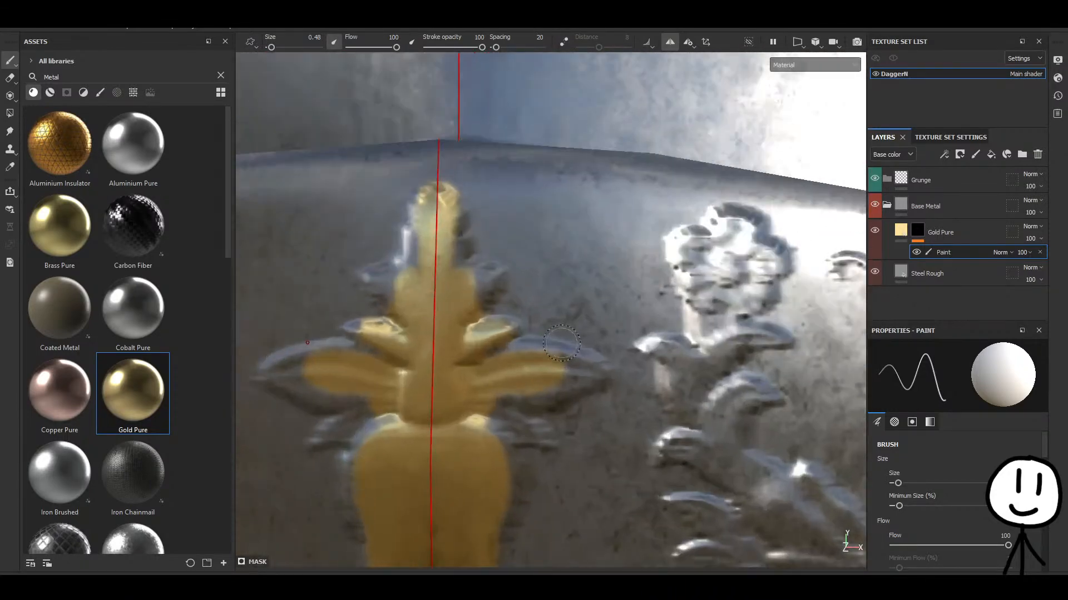
{"action": "mouse_move", "coordinate": [532, 359]}
{"action": "left_mouse_down"}
{"action": "mouse_move", "coordinate": [573, 358]}
{"action": "mouse_move", "coordinate": [598, 378]}
{"action": "mouse_move", "coordinate": [506, 409]}
{"action": "mouse_move", "coordinate": [559, 386]}
{"action": "left_mouse_up"}
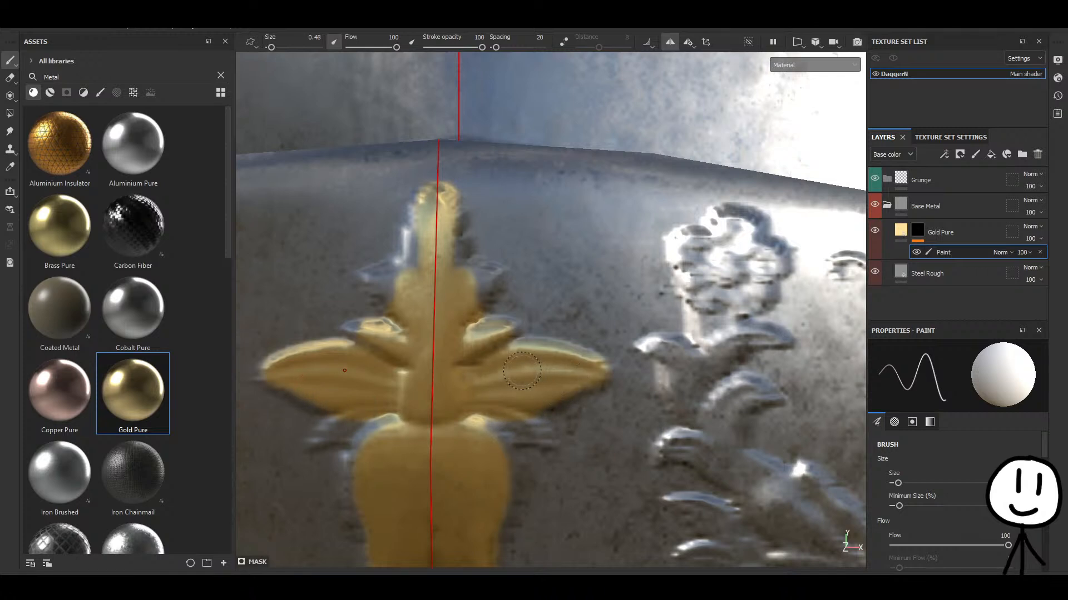
{"action": "middle_click_drag", "start_coordinate": [522, 370], "coordinate": [524, 356], "text": "alt"}
{"action": "mouse_move", "coordinate": [473, 258]}
{"action": "left_mouse_down"}
{"action": "mouse_move", "coordinate": [483, 278]}
{"action": "mouse_move", "coordinate": [498, 273]}
{"action": "mouse_move", "coordinate": [468, 250]}
{"action": "mouse_move", "coordinate": [454, 205]}
{"action": "left_mouse_up"}
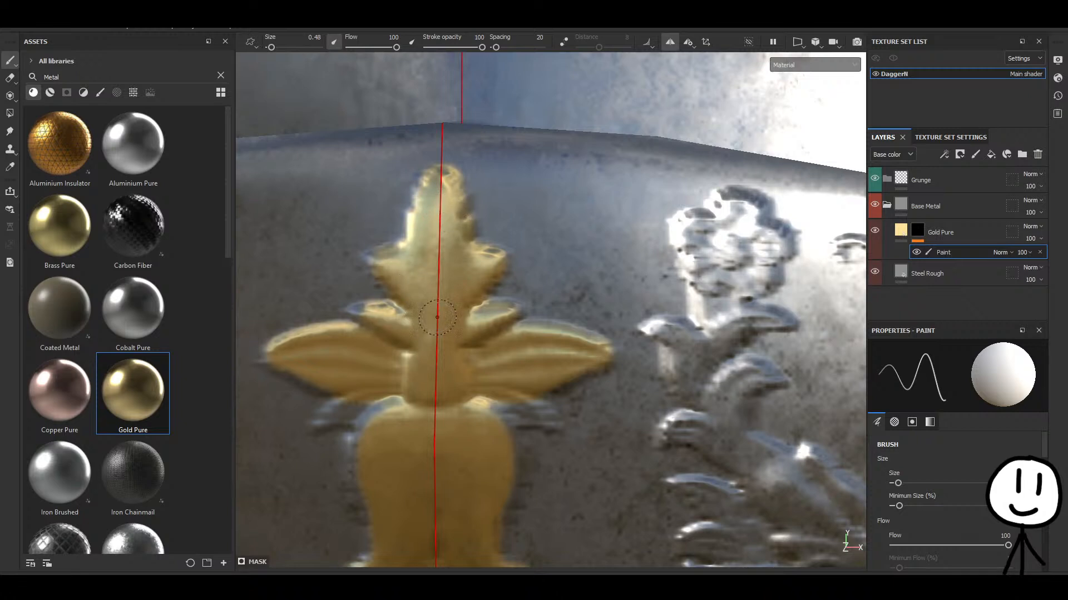
Paint gold on the small leaves beneath the wide petals and along the bell-shaped body's edges to its curled tips.
{"action": "middle_click_drag", "start_coordinate": [503, 328], "coordinate": [486, 240], "text": "alt"}
{"action": "left_click_drag", "start_coordinate": [472, 308], "coordinate": [536, 328]}
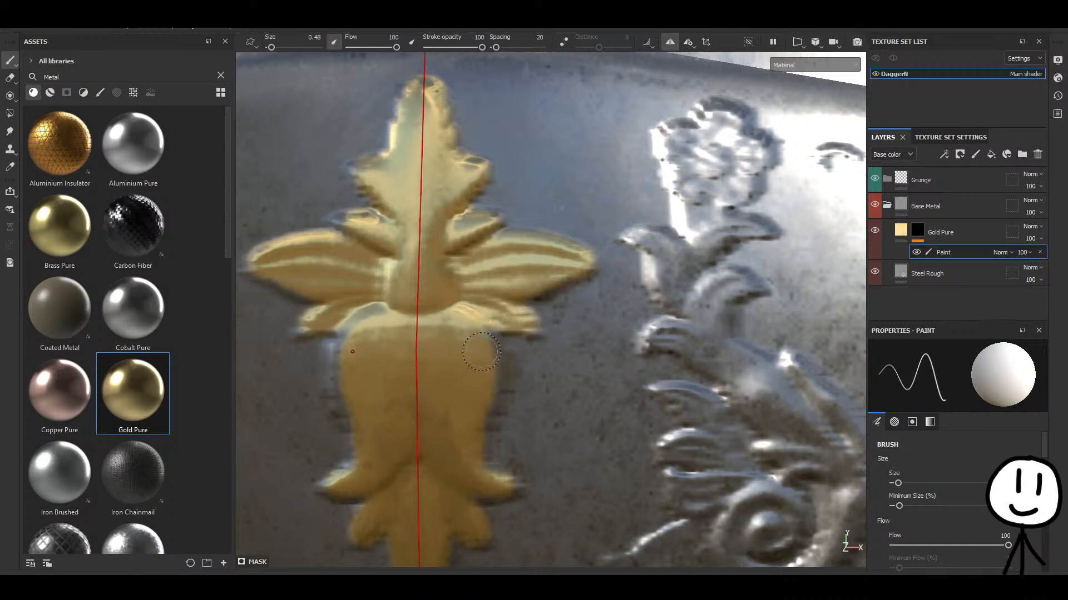
{"action": "middle_click_drag", "start_coordinate": [481, 352], "coordinate": [461, 270], "text": "alt"}
{"action": "mouse_move", "coordinate": [457, 256]}
{"action": "left_mouse_down"}
{"action": "mouse_move", "coordinate": [479, 303]}
{"action": "mouse_move", "coordinate": [455, 381]}
{"action": "mouse_move", "coordinate": [487, 411]}
{"action": "left_mouse_up"}
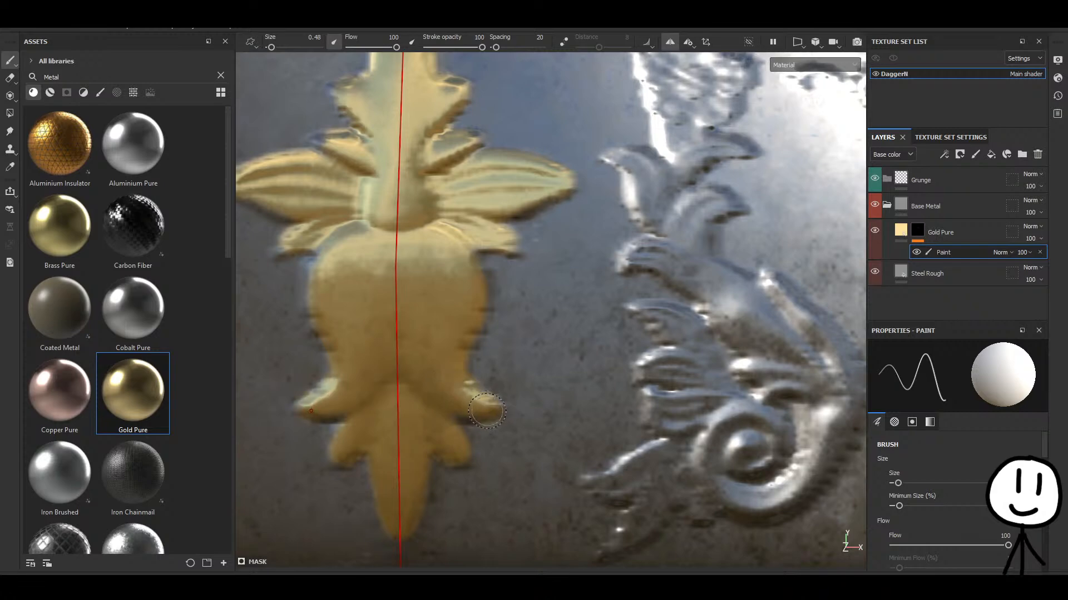
Undo the mirrored gold strokes on the flower heads flanking the central ornament.
{"action": "mouse_move", "coordinate": [561, 416]}
{"action": "middle_mouse_down", "text": "alt"}
{"action": "mouse_move", "coordinate": [550, 377]}
{"action": "mouse_move", "coordinate": [450, 422]}
{"action": "mouse_move", "coordinate": [488, 496]}
{"action": "middle_mouse_up", "text": "alt"}
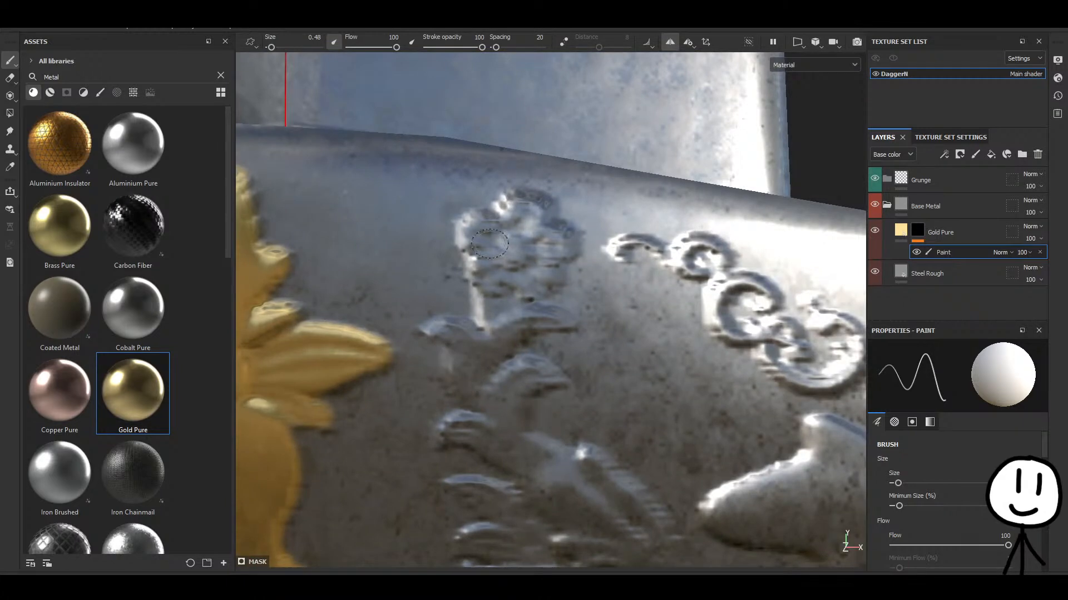
{"action": "scroll", "coordinate": [469, 278], "scroll_direction": "down", "scroll_amount": 8}
{"action": "middle_click_drag", "start_coordinate": [419, 266], "coordinate": [532, 267], "text": "alt"}
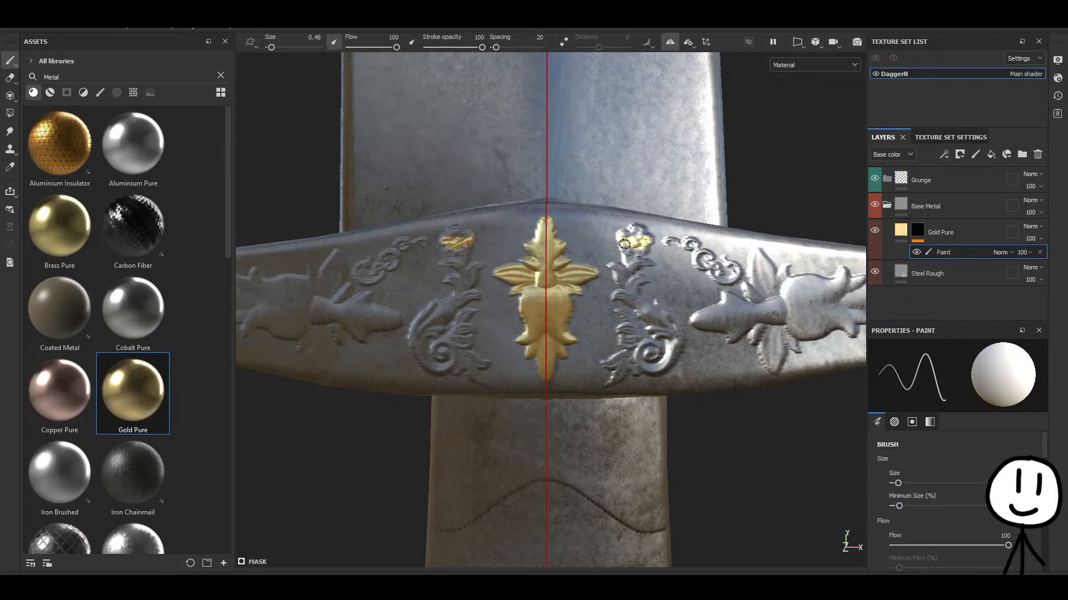
{"action": "key", "text": "ctrl+z"}
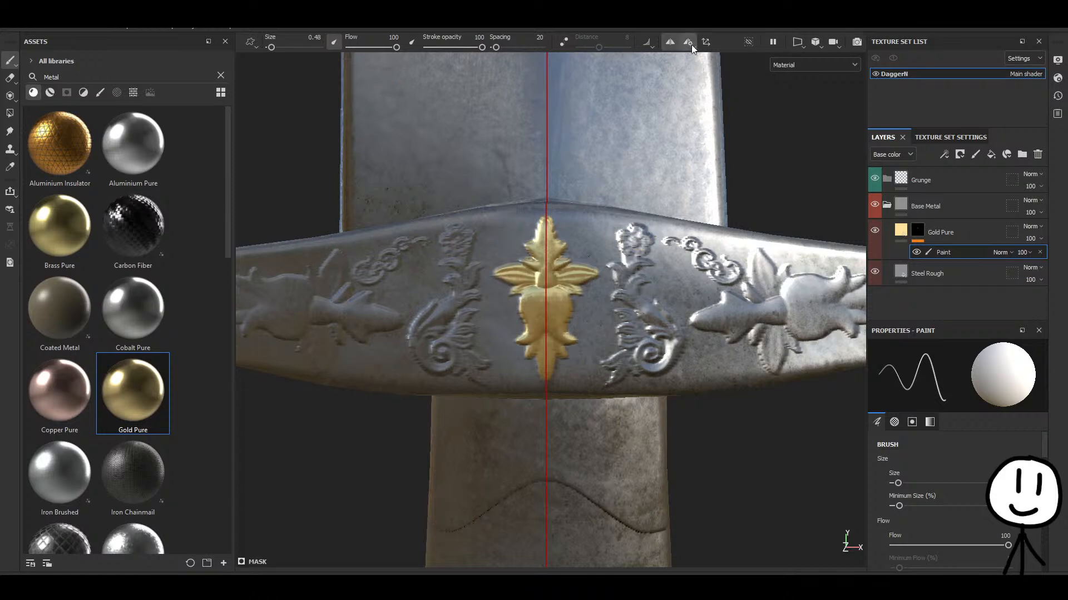
Change the symmetry axis so the mirror plane separates the dagger's front and back faces.
{"action": "left_click", "coordinate": [781, 82]}
{"action": "left_click", "coordinate": [760, 428]}
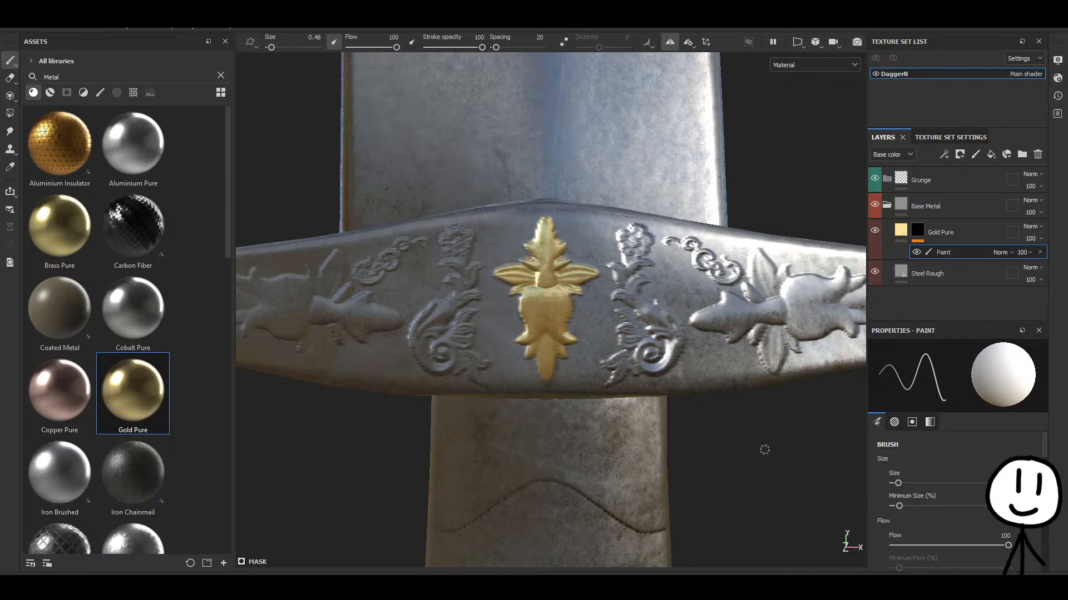
{"action": "right_click_drag", "start_coordinate": [765, 450], "coordinate": [717, 449], "text": "alt"}
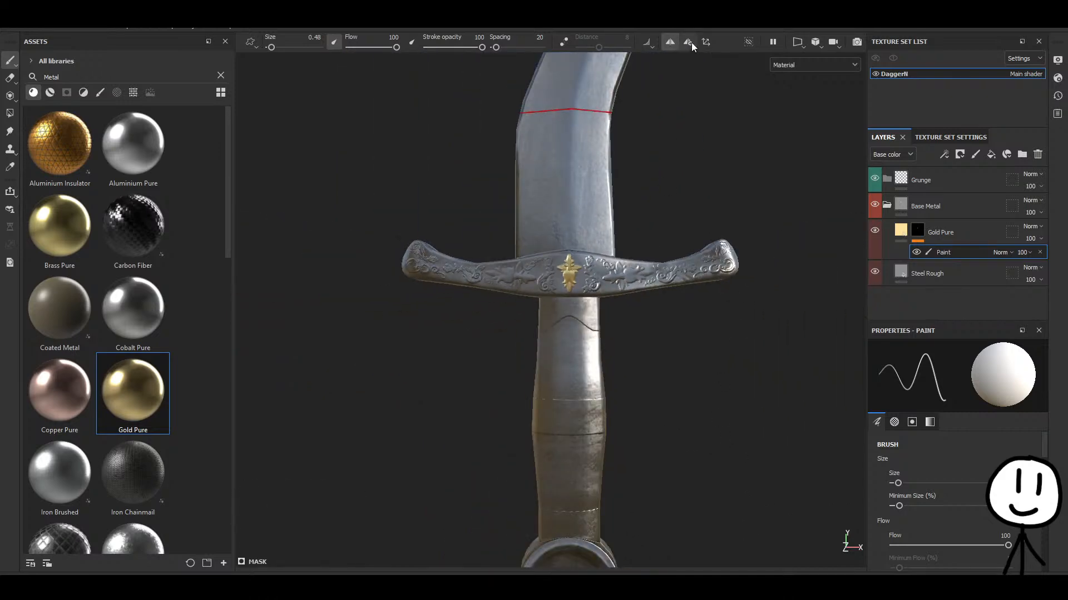
{"action": "left_click", "coordinate": [794, 83]}
{"action": "left_click", "coordinate": [720, 289]}
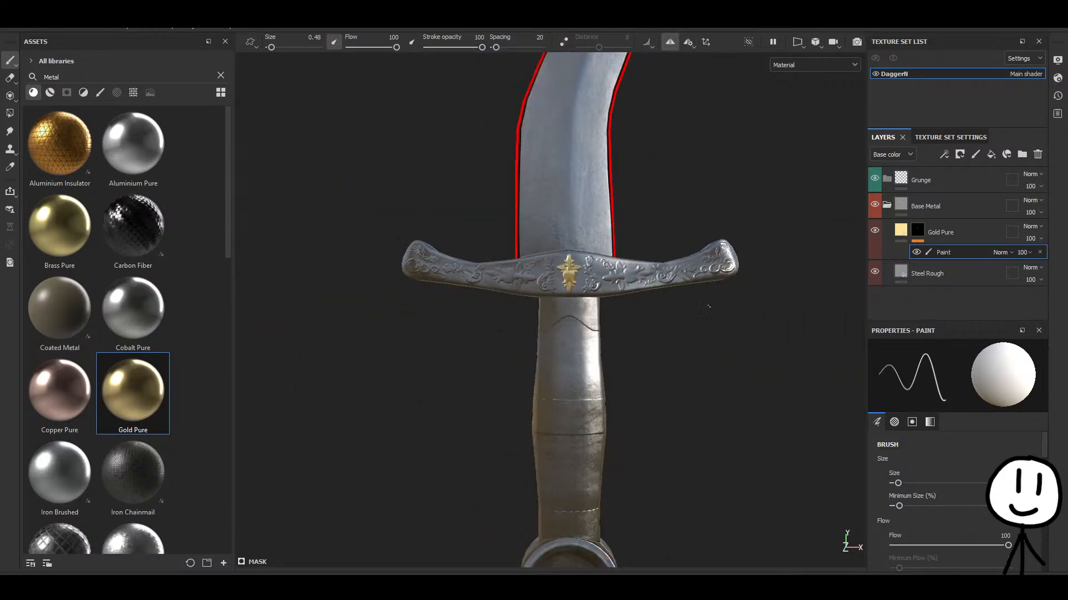
Start painting gold on the flower head of the scroll ornament just right of the central one.
{"action": "left_click_drag", "start_coordinate": [710, 305], "coordinate": [620, 342], "text": "alt"}
{"action": "scroll", "coordinate": [526, 297], "scroll_direction": "up", "scroll_amount": 3}
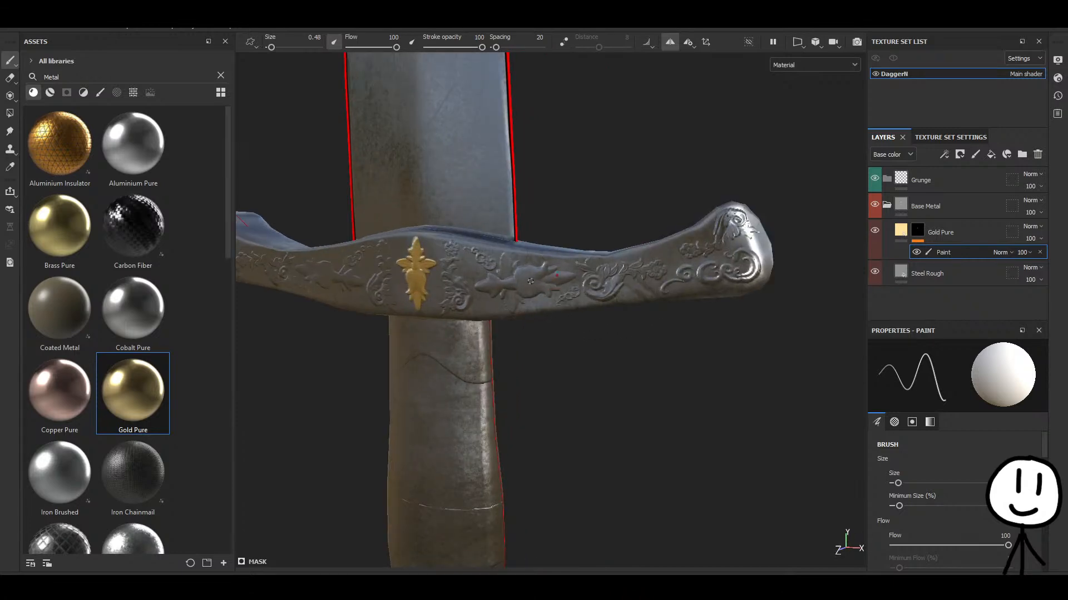
{"action": "left_click_drag", "start_coordinate": [688, 280], "coordinate": [689, 376], "text": "alt"}
{"action": "left_click_drag", "start_coordinate": [556, 366], "coordinate": [578, 384], "text": "alt"}
{"action": "scroll", "coordinate": [512, 205], "scroll_direction": "up", "scroll_amount": 3}
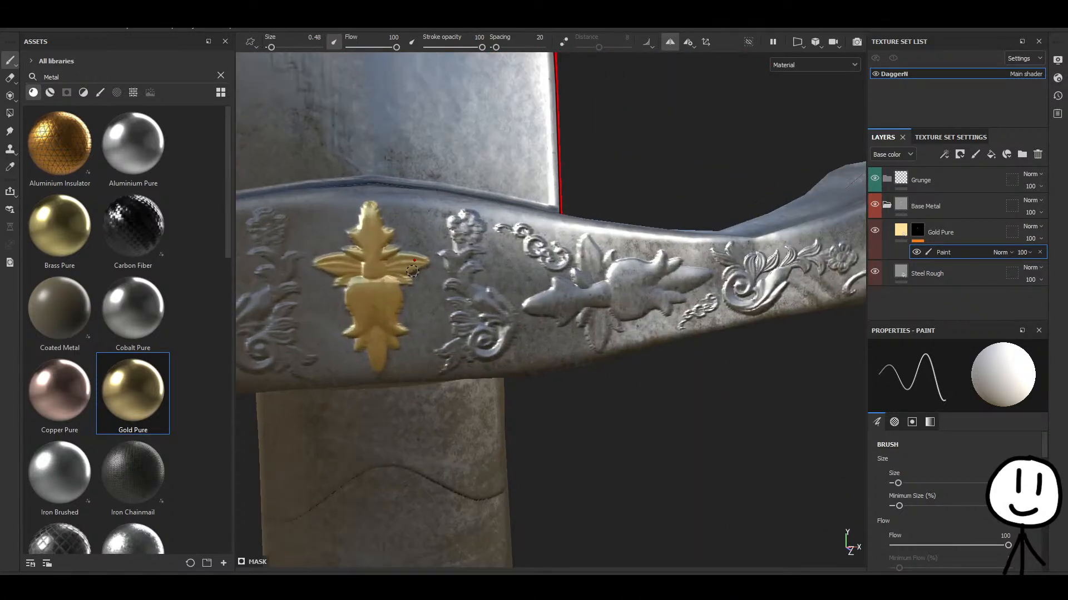
{"action": "left_click_drag", "start_coordinate": [515, 190], "coordinate": [567, 233], "text": "alt"}
{"action": "scroll", "coordinate": [559, 245], "scroll_direction": "up", "scroll_amount": 3}
{"action": "mouse_move", "coordinate": [527, 272]}
{"action": "left_mouse_down"}
{"action": "mouse_move", "coordinate": [516, 257]}
{"action": "mouse_move", "coordinate": [545, 251]}
{"action": "mouse_move", "coordinate": [537, 245]}
{"action": "left_mouse_up"}
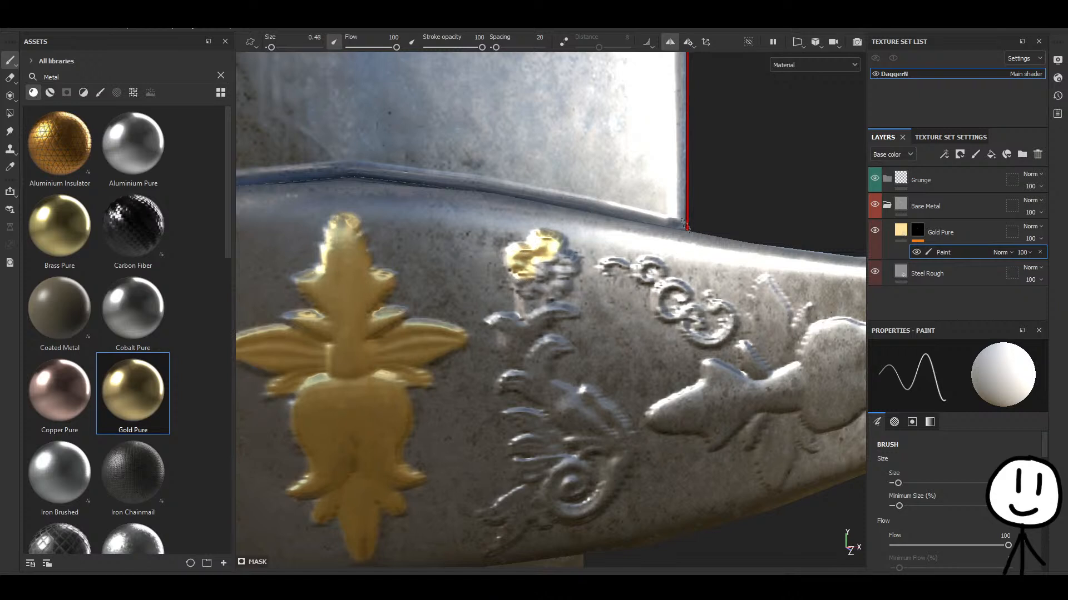
{"action": "left_click_drag", "start_coordinate": [756, 228], "coordinate": [690, 247], "text": "alt"}
{"action": "left_click_drag", "start_coordinate": [519, 279], "coordinate": [542, 272]}
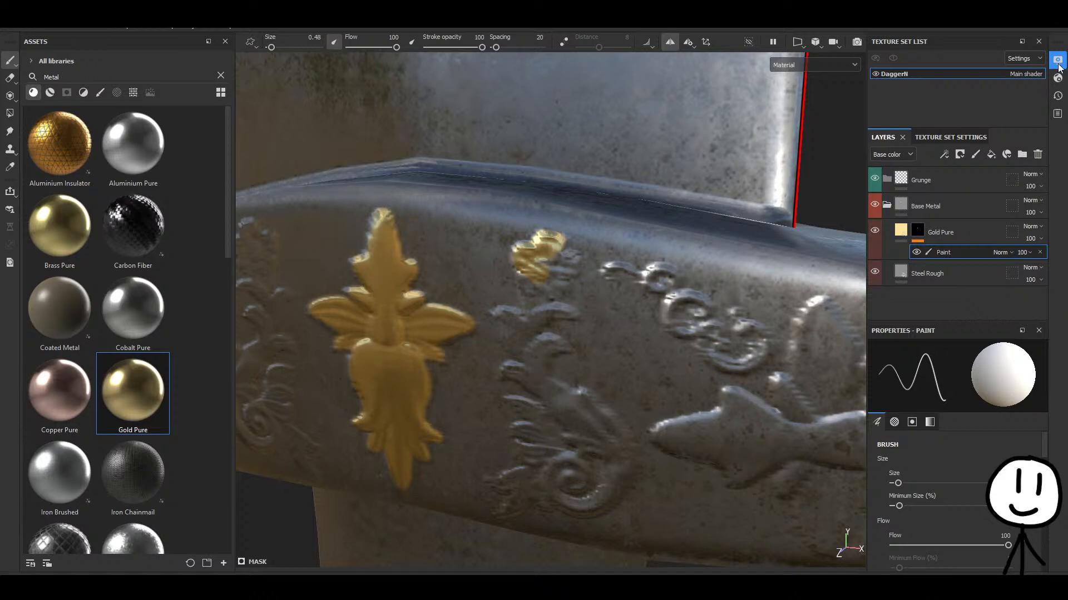
Cover the rest of the flower head, the stem below it and its first pair of leaves with gold.
{"action": "mouse_move", "coordinate": [567, 241]}
{"action": "left_mouse_down", "text": "alt"}
{"action": "mouse_move", "coordinate": [534, 206]}
{"action": "mouse_move", "coordinate": [520, 244]}
{"action": "left_mouse_up", "text": "alt"}
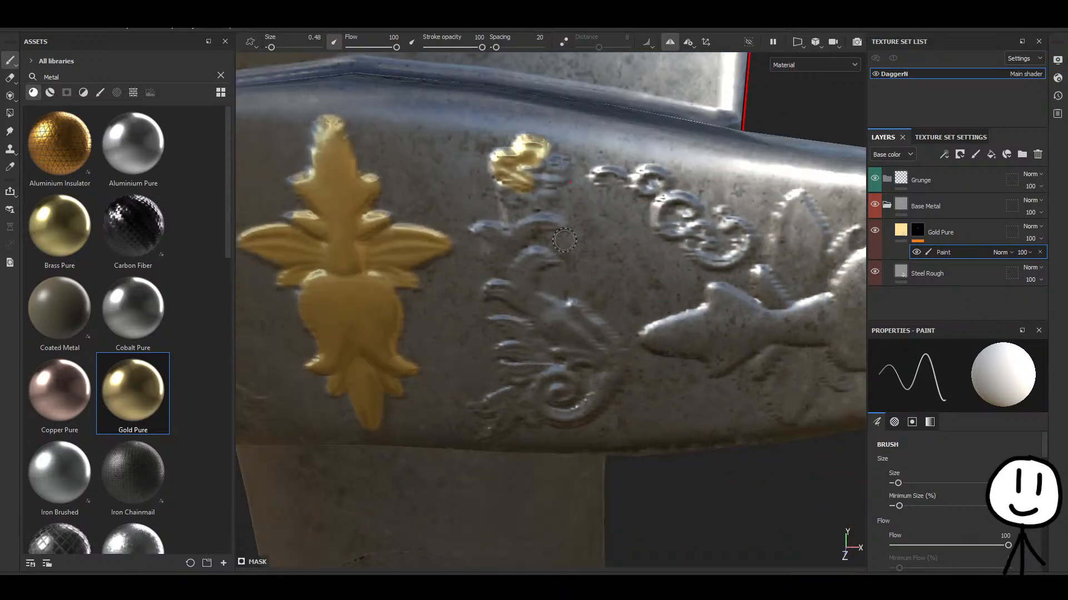
{"action": "scroll", "coordinate": [510, 264], "scroll_direction": "up", "scroll_amount": 3}
{"action": "mouse_move", "coordinate": [512, 296]}
{"action": "left_mouse_down"}
{"action": "mouse_move", "coordinate": [493, 277]}
{"action": "mouse_move", "coordinate": [501, 244]}
{"action": "mouse_move", "coordinate": [458, 225]}
{"action": "mouse_move", "coordinate": [484, 220]}
{"action": "left_mouse_up"}
{"action": "mouse_move", "coordinate": [549, 276]}
{"action": "left_mouse_down", "text": "alt"}
{"action": "mouse_move", "coordinate": [549, 226]}
{"action": "mouse_move", "coordinate": [511, 233]}
{"action": "mouse_move", "coordinate": [573, 214]}
{"action": "mouse_move", "coordinate": [509, 187]}
{"action": "mouse_move", "coordinate": [500, 167]}
{"action": "mouse_move", "coordinate": [548, 177]}
{"action": "mouse_move", "coordinate": [537, 179]}
{"action": "mouse_move", "coordinate": [547, 143]}
{"action": "left_mouse_up", "text": "alt"}
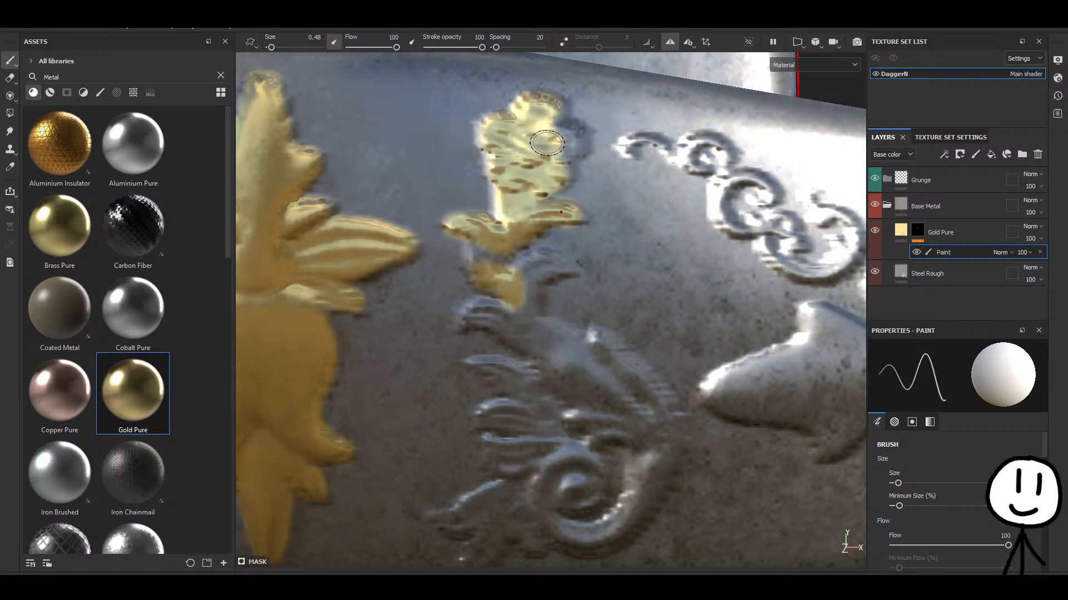
{"action": "mouse_move", "coordinate": [546, 143]}
{"action": "left_mouse_down"}
{"action": "mouse_move", "coordinate": [566, 132]}
{"action": "mouse_move", "coordinate": [578, 146]}
{"action": "mouse_move", "coordinate": [557, 179]}
{"action": "mouse_move", "coordinate": [571, 145]}
{"action": "left_mouse_up"}
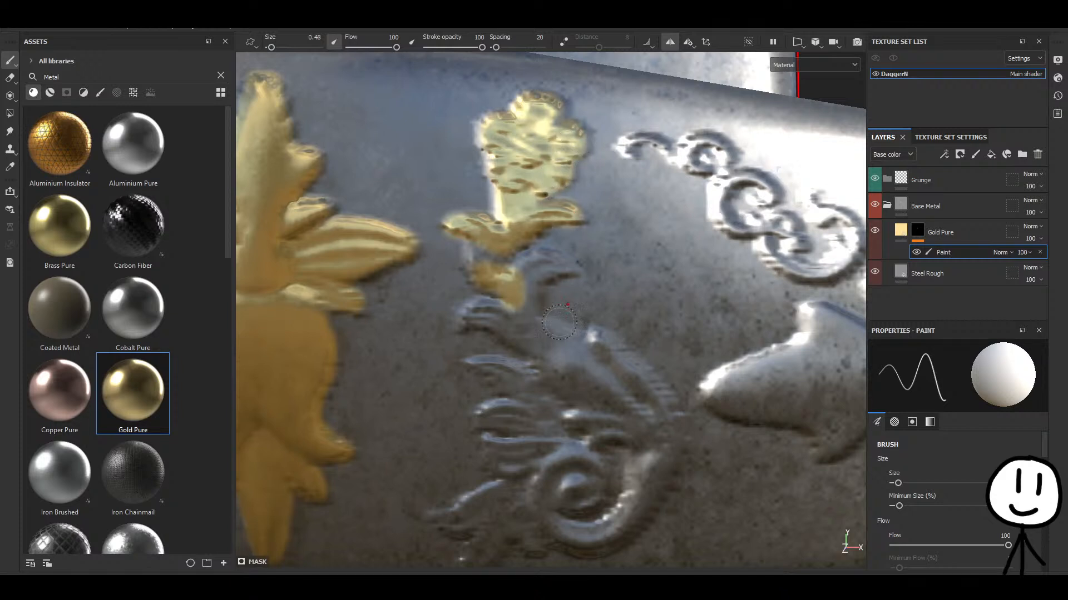
Paint gold down the scroll ornament's middle stem, covering its curled side leaves and the pointed leaf above the spiral.
{"action": "middle_click_drag", "start_coordinate": [509, 255], "coordinate": [495, 218], "text": "alt"}
{"action": "mouse_move", "coordinate": [494, 217]}
{"action": "left_mouse_down"}
{"action": "mouse_move", "coordinate": [462, 219]}
{"action": "mouse_move", "coordinate": [470, 233]}
{"action": "left_mouse_up"}
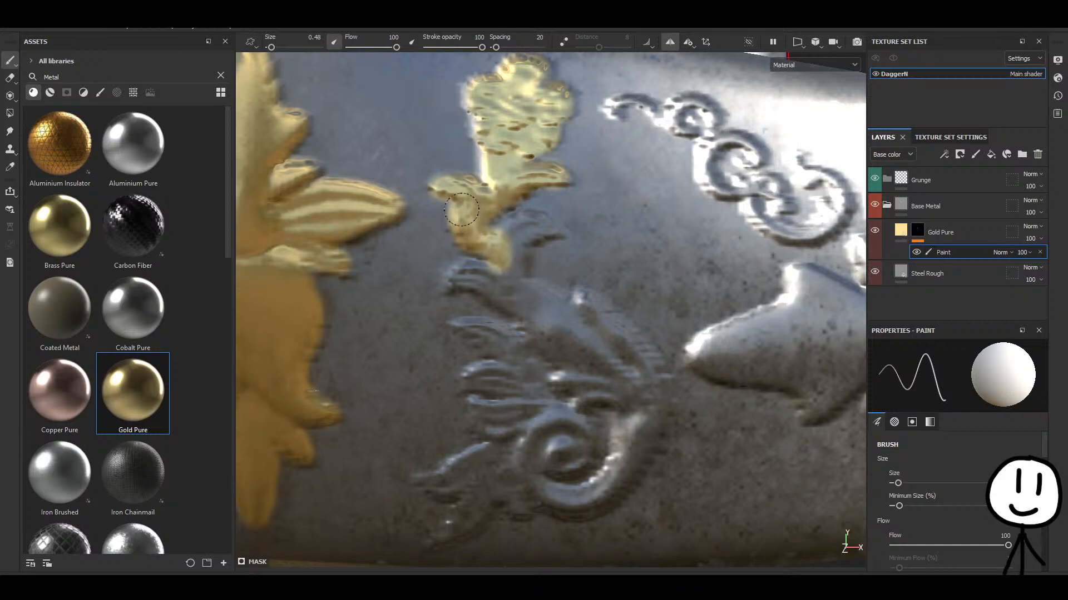
{"action": "mouse_move", "coordinate": [486, 235]}
{"action": "left_mouse_down"}
{"action": "mouse_move", "coordinate": [523, 228]}
{"action": "mouse_move", "coordinate": [505, 241]}
{"action": "mouse_move", "coordinate": [498, 290]}
{"action": "mouse_move", "coordinate": [457, 278]}
{"action": "left_mouse_up"}
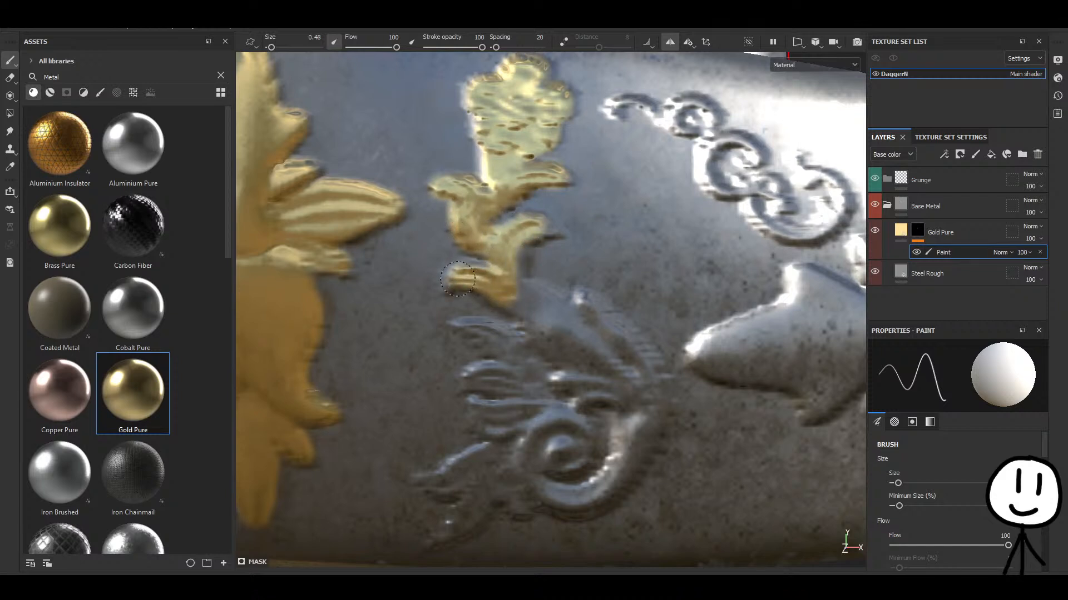
{"action": "middle_click_drag", "start_coordinate": [528, 300], "coordinate": [491, 267], "text": "alt"}
{"action": "mouse_move", "coordinate": [482, 262]}
{"action": "left_mouse_down"}
{"action": "mouse_move", "coordinate": [558, 300]}
{"action": "mouse_move", "coordinate": [539, 269]}
{"action": "left_mouse_up"}
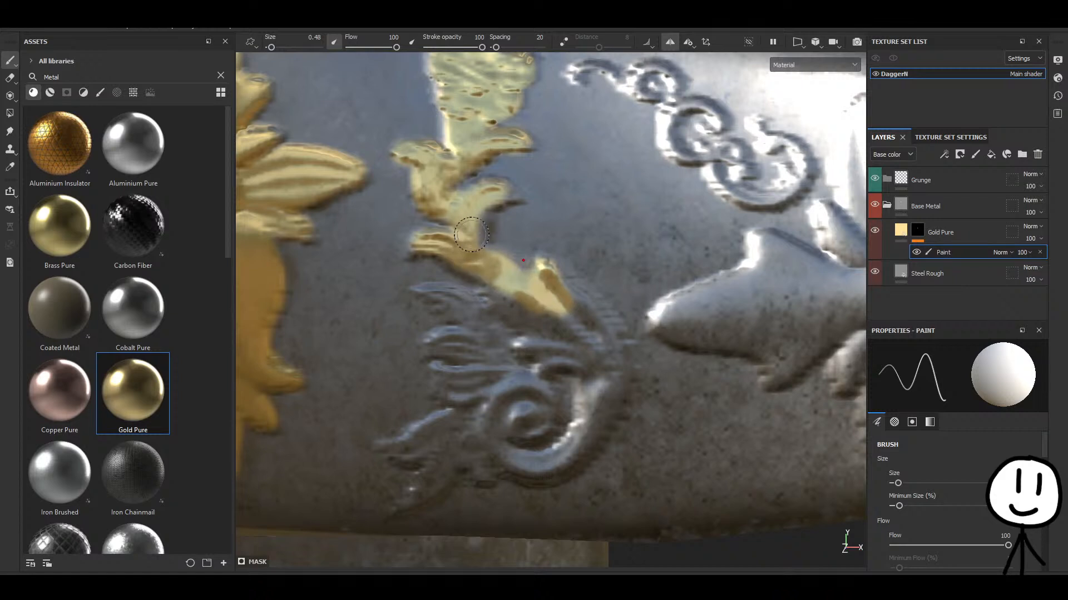
{"action": "left_click_drag", "start_coordinate": [472, 235], "coordinate": [476, 222]}
Paint gold along the ornament's outer curve and around the whole spiral at its lower end.
{"action": "middle_click_drag", "start_coordinate": [579, 290], "coordinate": [552, 242], "text": "alt"}
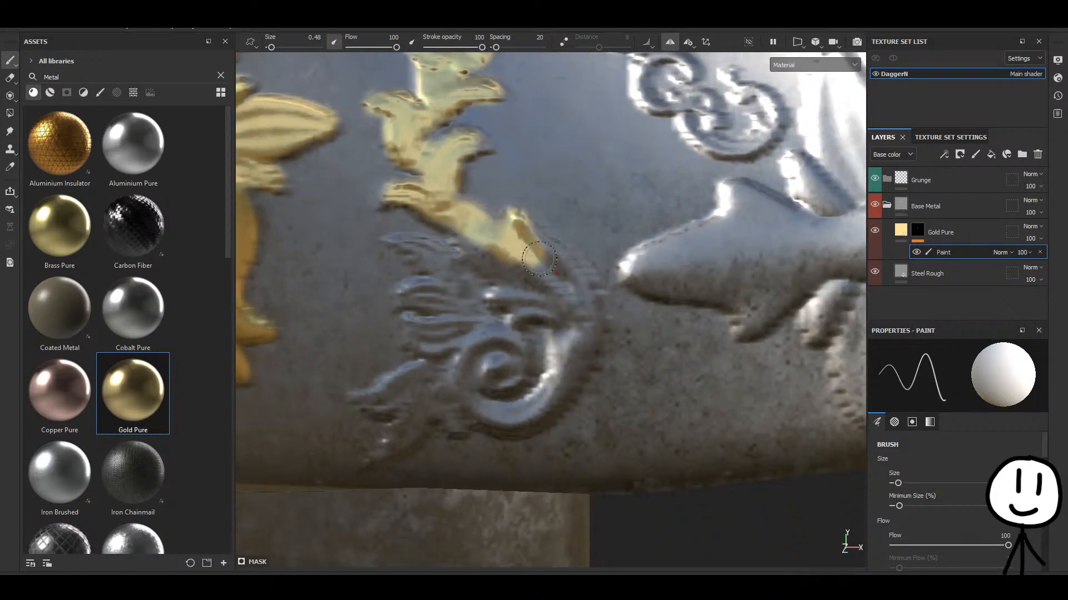
{"action": "mouse_move", "coordinate": [551, 241]}
{"action": "left_mouse_down"}
{"action": "mouse_move", "coordinate": [567, 281]}
{"action": "mouse_move", "coordinate": [525, 241]}
{"action": "left_mouse_up"}
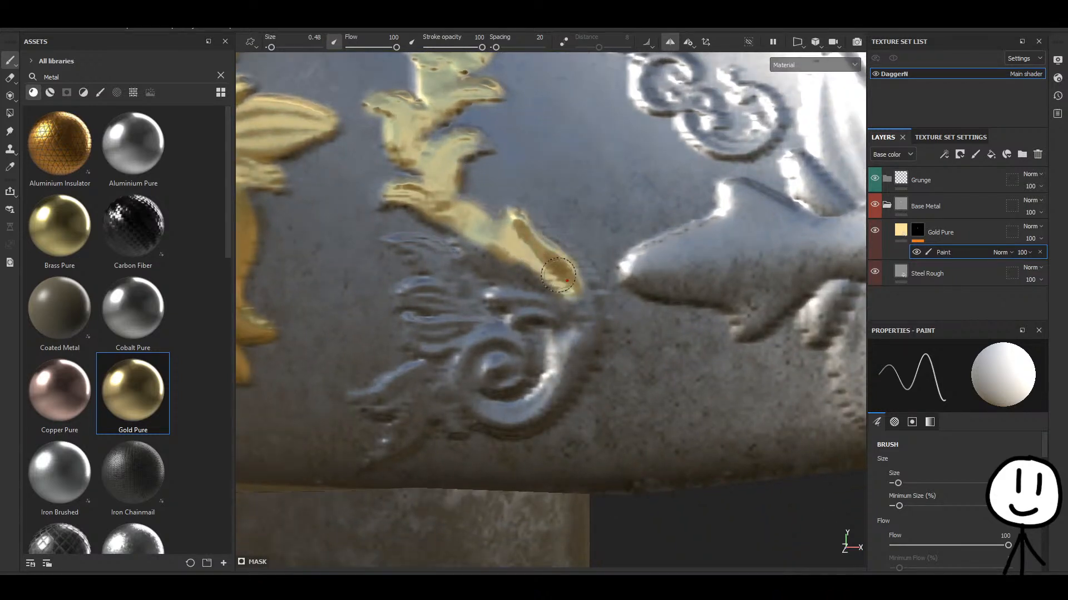
{"action": "mouse_move", "coordinate": [566, 280]}
{"action": "left_mouse_down"}
{"action": "mouse_move", "coordinate": [590, 336]}
{"action": "mouse_move", "coordinate": [570, 359]}
{"action": "mouse_move", "coordinate": [496, 381]}
{"action": "mouse_move", "coordinate": [486, 361]}
{"action": "mouse_move", "coordinate": [500, 403]}
{"action": "mouse_move", "coordinate": [534, 403]}
{"action": "mouse_move", "coordinate": [492, 410]}
{"action": "mouse_move", "coordinate": [465, 389]}
{"action": "mouse_move", "coordinate": [464, 350]}
{"action": "mouse_move", "coordinate": [500, 336]}
{"action": "mouse_move", "coordinate": [550, 376]}
{"action": "mouse_move", "coordinate": [567, 364]}
{"action": "mouse_move", "coordinate": [543, 406]}
{"action": "mouse_move", "coordinate": [511, 424]}
{"action": "left_mouse_up"}
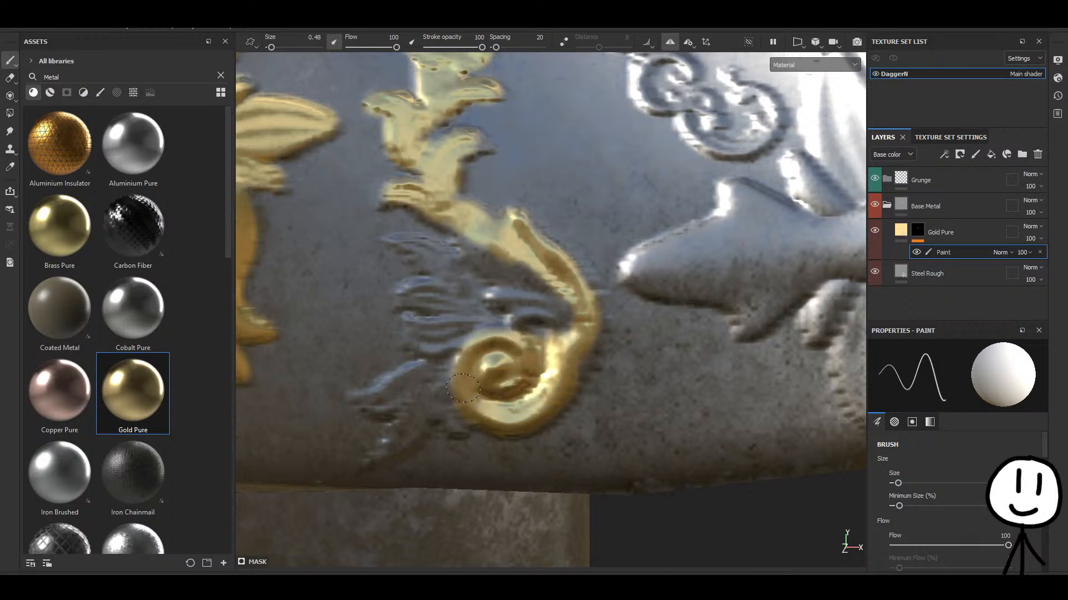
Paint gold on the forked tail leaves below and left of the spiral.
{"action": "scroll", "coordinate": [463, 387], "scroll_direction": "up", "scroll_amount": 3}
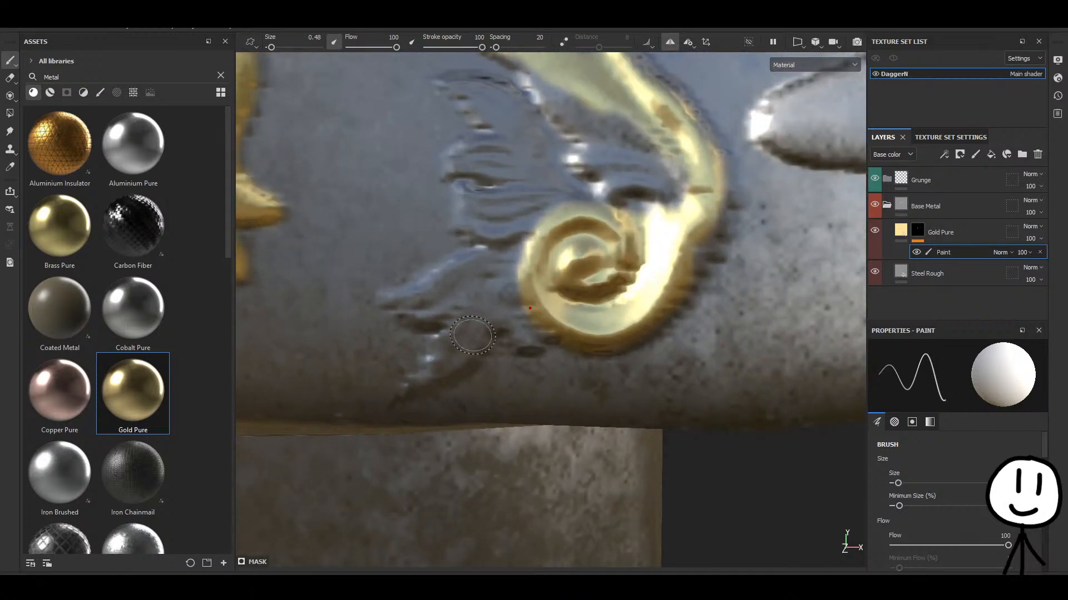
{"action": "scroll", "coordinate": [473, 334], "scroll_direction": "up", "scroll_amount": 4}
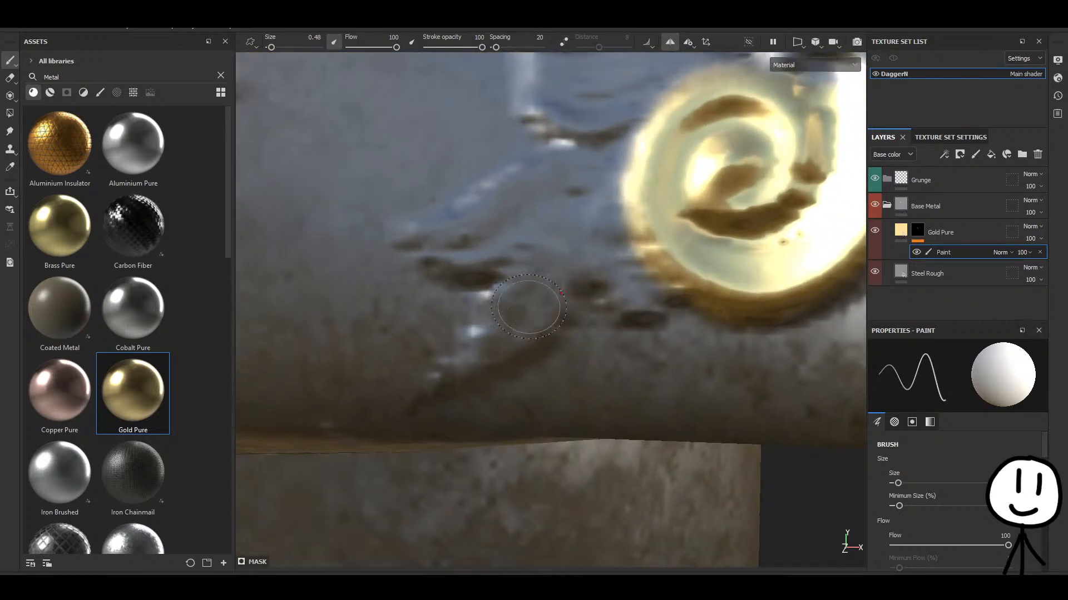
{"action": "middle_click_drag", "start_coordinate": [548, 262], "coordinate": [537, 326], "text": "alt"}
{"action": "mouse_move", "coordinate": [587, 249]}
{"action": "left_mouse_down"}
{"action": "mouse_move", "coordinate": [502, 263]}
{"action": "mouse_move", "coordinate": [454, 293]}
{"action": "left_mouse_up"}
{"action": "mouse_move", "coordinate": [587, 273]}
{"action": "left_mouse_down"}
{"action": "mouse_move", "coordinate": [510, 320]}
{"action": "mouse_move", "coordinate": [622, 327]}
{"action": "left_mouse_up"}
{"action": "mouse_move", "coordinate": [559, 337]}
{"action": "left_mouse_down"}
{"action": "mouse_move", "coordinate": [508, 356]}
{"action": "mouse_move", "coordinate": [490, 384]}
{"action": "mouse_move", "coordinate": [567, 307]}
{"action": "left_mouse_up"}
{"action": "scroll", "coordinate": [584, 295], "scroll_direction": "down", "scroll_amount": 5}
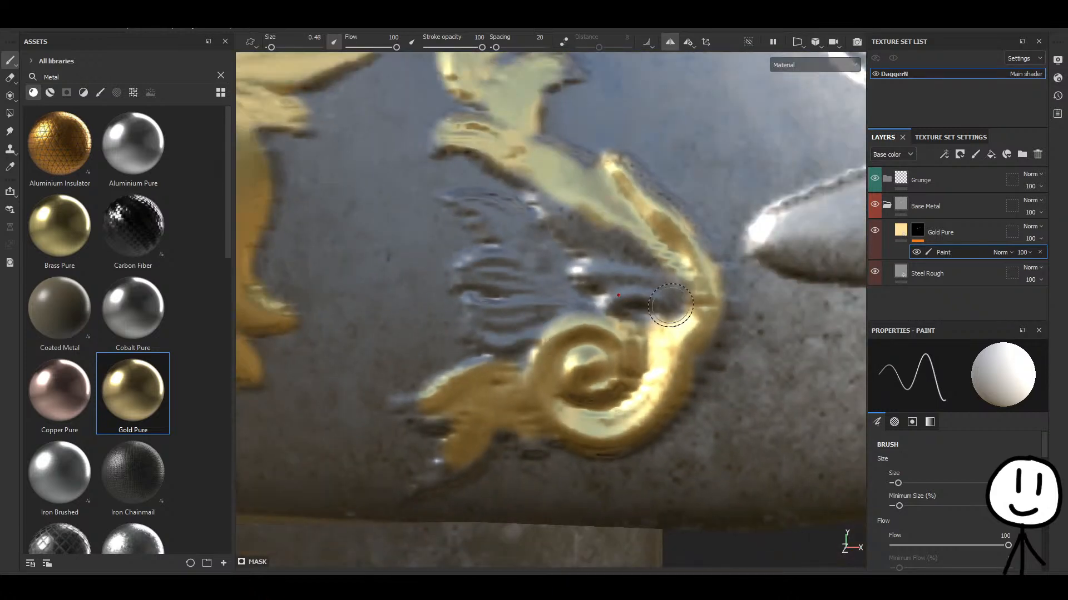
Fill the feathery inner leaves between the spiral and the upper stem with gold.
{"action": "mouse_move", "coordinate": [671, 306]}
{"action": "left_mouse_down"}
{"action": "mouse_move", "coordinate": [614, 300]}
{"action": "mouse_move", "coordinate": [598, 256]}
{"action": "mouse_move", "coordinate": [619, 238]}
{"action": "mouse_move", "coordinate": [571, 235]}
{"action": "mouse_move", "coordinate": [564, 209]}
{"action": "mouse_move", "coordinate": [651, 225]}
{"action": "mouse_move", "coordinate": [547, 271]}
{"action": "mouse_move", "coordinate": [492, 239]}
{"action": "mouse_move", "coordinate": [478, 214]}
{"action": "mouse_move", "coordinate": [562, 262]}
{"action": "mouse_move", "coordinate": [540, 225]}
{"action": "mouse_move", "coordinate": [583, 303]}
{"action": "mouse_move", "coordinate": [473, 261]}
{"action": "mouse_move", "coordinate": [526, 312]}
{"action": "mouse_move", "coordinate": [509, 298]}
{"action": "mouse_move", "coordinate": [523, 328]}
{"action": "mouse_move", "coordinate": [489, 336]}
{"action": "mouse_move", "coordinate": [470, 303]}
{"action": "mouse_move", "coordinate": [482, 281]}
{"action": "mouse_move", "coordinate": [462, 266]}
{"action": "mouse_move", "coordinate": [508, 259]}
{"action": "left_mouse_up"}
{"action": "mouse_move", "coordinate": [524, 313]}
{"action": "left_mouse_down"}
{"action": "mouse_move", "coordinate": [540, 340]}
{"action": "mouse_move", "coordinate": [533, 363]}
{"action": "left_mouse_up"}
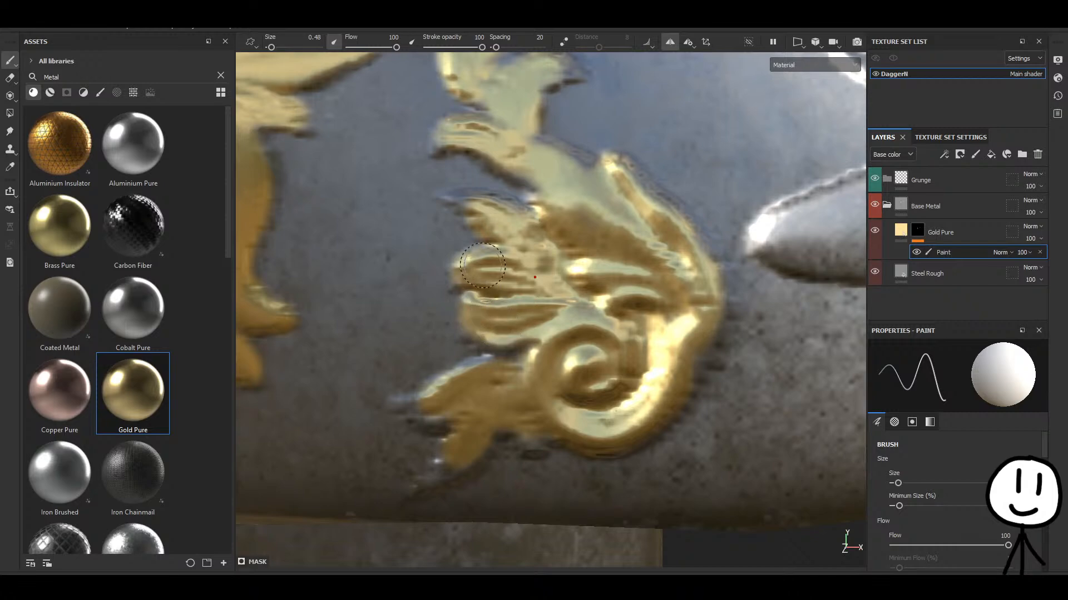
{"action": "middle_click_drag", "start_coordinate": [483, 266], "coordinate": [494, 331], "text": "alt"}
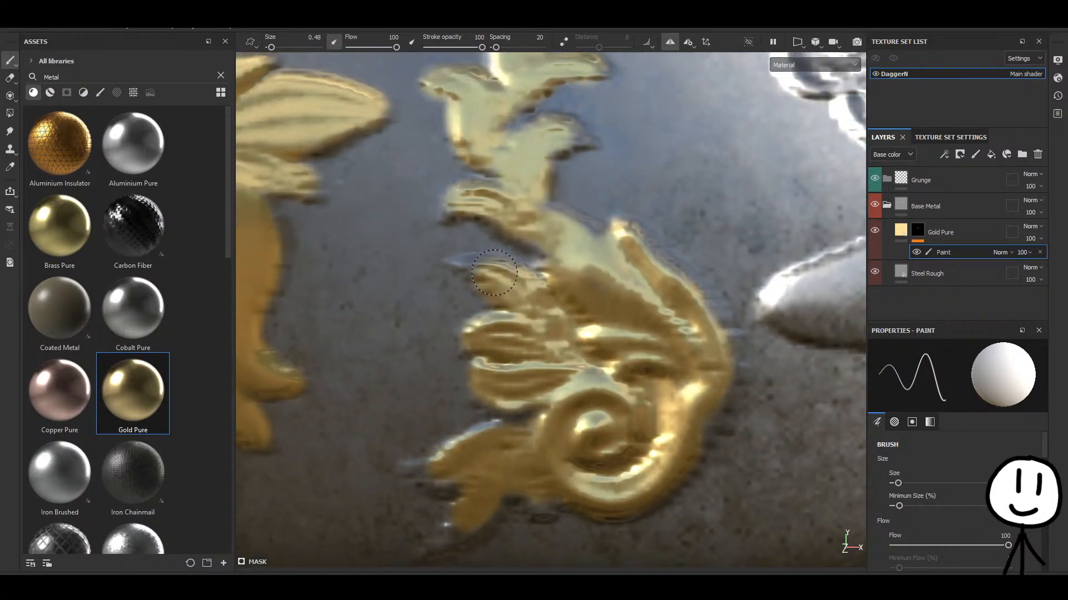
Paint gold along the snout and the lower side of the animal figure's head beside the scroll ornament.
{"action": "scroll", "coordinate": [631, 318], "scroll_direction": "down", "scroll_amount": 7}
{"action": "mouse_move", "coordinate": [632, 318]}
{"action": "middle_mouse_down", "text": "alt"}
{"action": "mouse_move", "coordinate": [517, 299]}
{"action": "mouse_move", "coordinate": [500, 346]}
{"action": "mouse_move", "coordinate": [503, 378]}
{"action": "middle_mouse_up", "text": "alt"}
{"action": "mouse_move", "coordinate": [504, 378]}
{"action": "right_mouse_down", "text": "alt"}
{"action": "mouse_move", "coordinate": [613, 381]}
{"action": "mouse_move", "coordinate": [551, 381]}
{"action": "right_mouse_up", "text": "alt"}
{"action": "mouse_move", "coordinate": [550, 381]}
{"action": "middle_mouse_down", "text": "alt"}
{"action": "mouse_move", "coordinate": [490, 311]}
{"action": "mouse_move", "coordinate": [465, 189]}
{"action": "middle_mouse_up", "text": "alt"}
{"action": "right_click_drag", "start_coordinate": [442, 334], "coordinate": [467, 338], "text": "alt"}
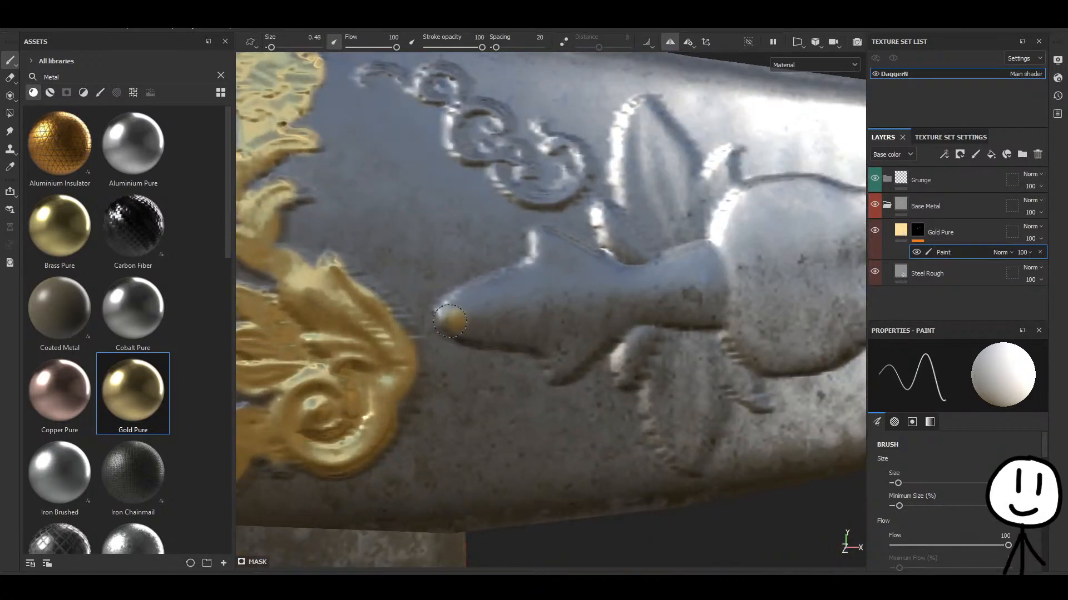
{"action": "scroll", "coordinate": [449, 316], "scroll_direction": "down", "scroll_amount": 7}
{"action": "mouse_move", "coordinate": [733, 493]}
{"action": "left_mouse_down", "text": "alt"}
{"action": "mouse_move", "coordinate": [343, 415]}
{"action": "mouse_move", "coordinate": [233, 414]}
{"action": "mouse_move", "coordinate": [728, 416]}
{"action": "mouse_move", "coordinate": [673, 413]}
{"action": "left_mouse_up", "text": "alt"}
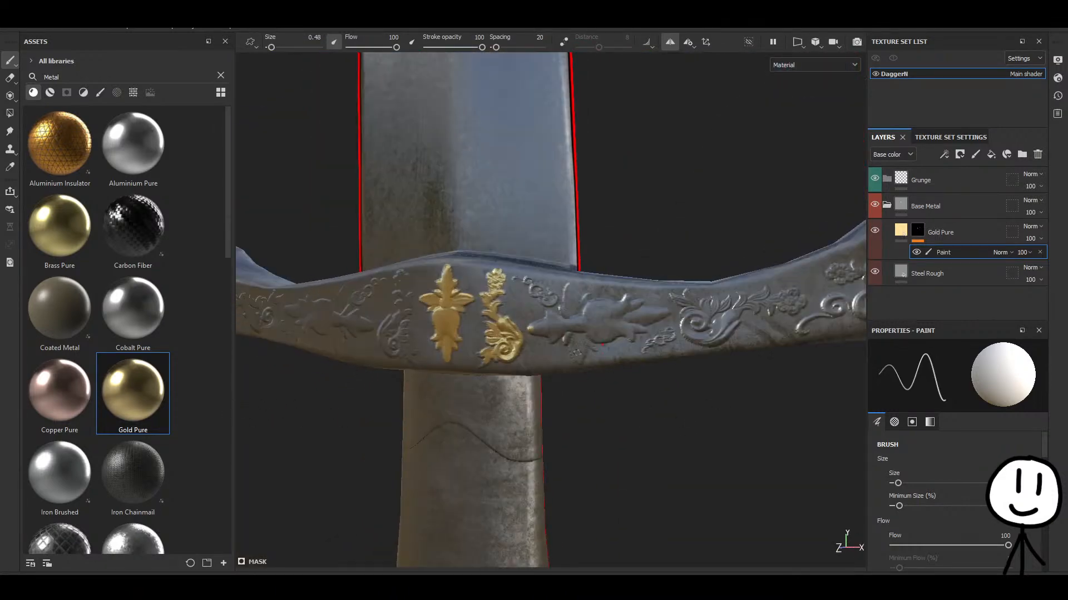
{"action": "scroll", "coordinate": [562, 332], "scroll_direction": "up", "scroll_amount": 7}
{"action": "scroll", "coordinate": [561, 332], "scroll_direction": "down", "scroll_amount": 8}
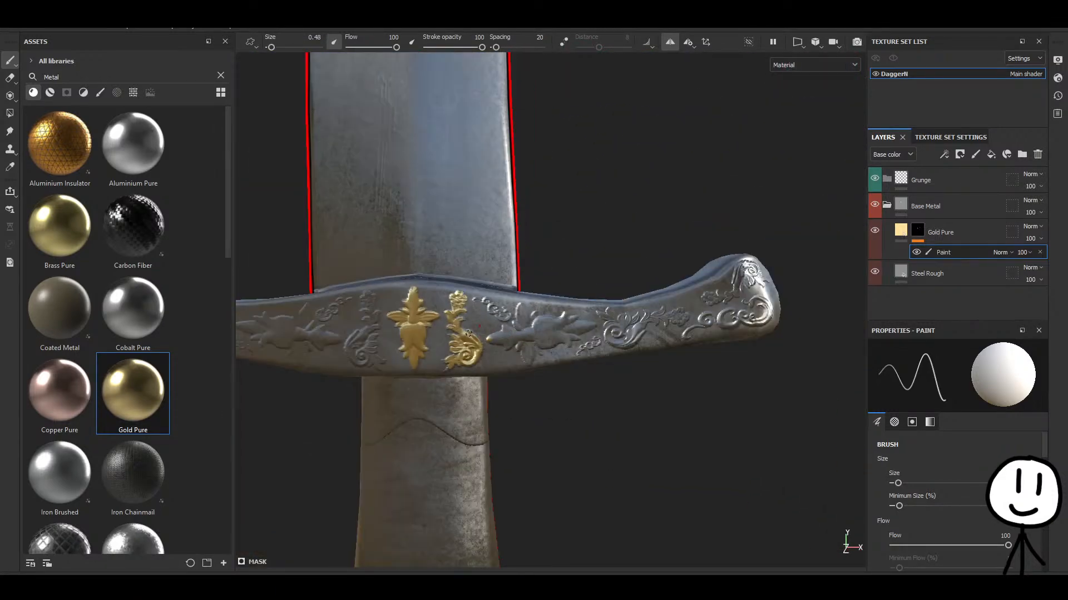
{"action": "scroll", "coordinate": [532, 378], "scroll_direction": "up", "scroll_amount": 2}
{"action": "scroll", "coordinate": [533, 378], "scroll_direction": "up", "scroll_amount": 7}
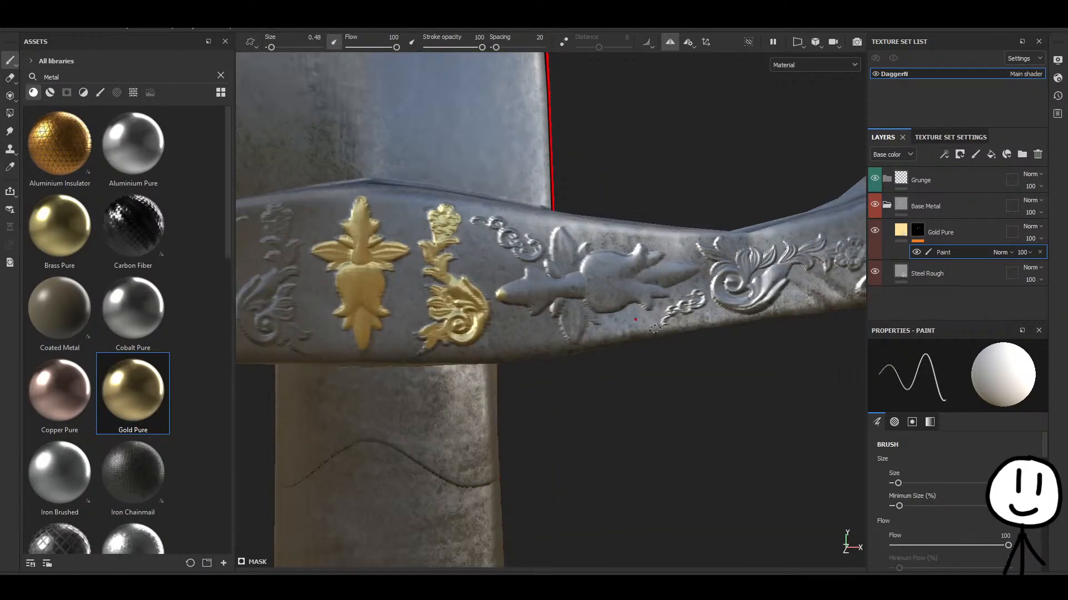
{"action": "scroll", "coordinate": [476, 271], "scroll_direction": "up", "scroll_amount": 5}
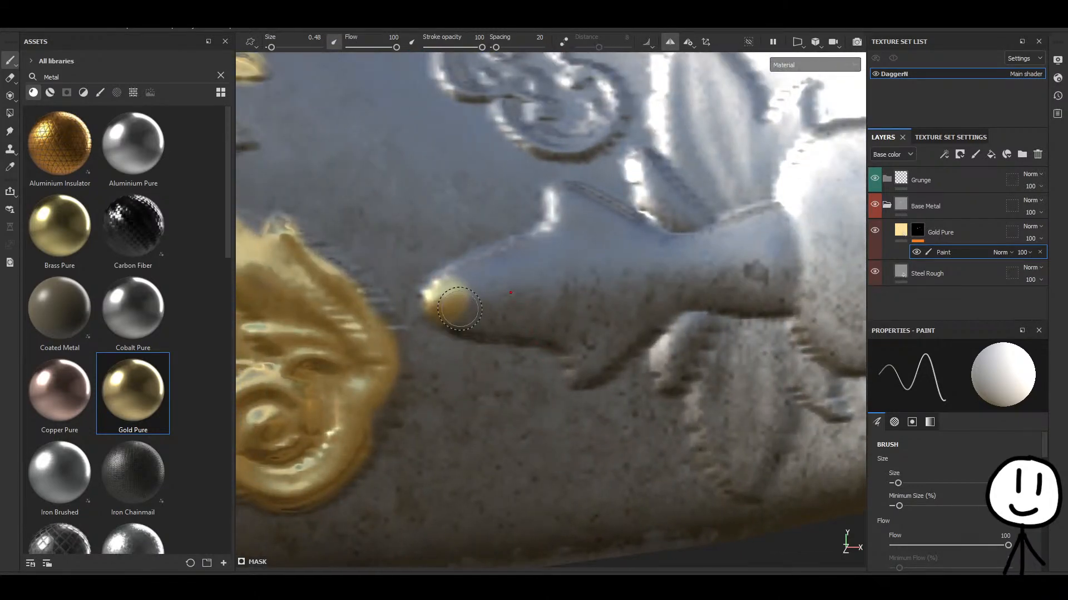
{"action": "mouse_move", "coordinate": [535, 319]}
{"action": "left_mouse_down"}
{"action": "mouse_move", "coordinate": [597, 337]}
{"action": "mouse_move", "coordinate": [583, 368]}
{"action": "left_mouse_up"}
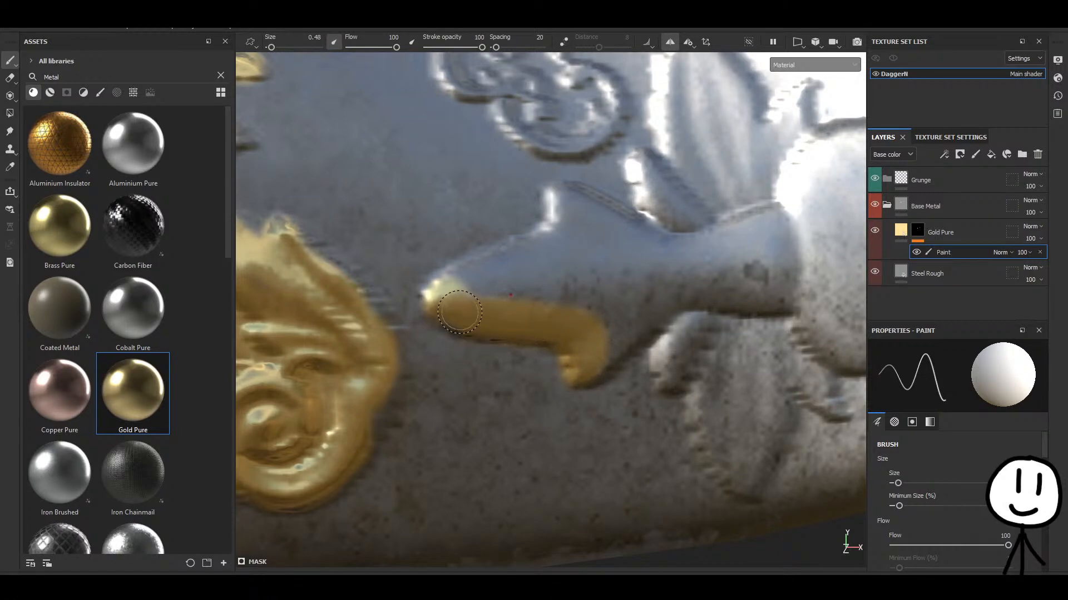
Fill the rest of the animal figure's head and neck with gold, up to the start of the body.
{"action": "mouse_move", "coordinate": [471, 277]}
{"action": "left_mouse_down"}
{"action": "mouse_move", "coordinate": [548, 257]}
{"action": "mouse_move", "coordinate": [650, 295]}
{"action": "mouse_move", "coordinate": [610, 336]}
{"action": "mouse_move", "coordinate": [655, 316]}
{"action": "left_mouse_up"}
{"action": "middle_click_drag", "start_coordinate": [656, 317], "coordinate": [442, 374], "text": "alt"}
{"action": "mouse_move", "coordinate": [445, 349]}
{"action": "left_mouse_down"}
{"action": "mouse_move", "coordinate": [611, 339]}
{"action": "mouse_move", "coordinate": [477, 358]}
{"action": "mouse_move", "coordinate": [647, 359]}
{"action": "mouse_move", "coordinate": [558, 276]}
{"action": "mouse_move", "coordinate": [572, 272]}
{"action": "mouse_move", "coordinate": [466, 315]}
{"action": "mouse_move", "coordinate": [515, 285]}
{"action": "mouse_move", "coordinate": [418, 311]}
{"action": "left_mouse_up"}
{"action": "middle_click_drag", "start_coordinate": [420, 330], "coordinate": [653, 340], "text": "alt"}
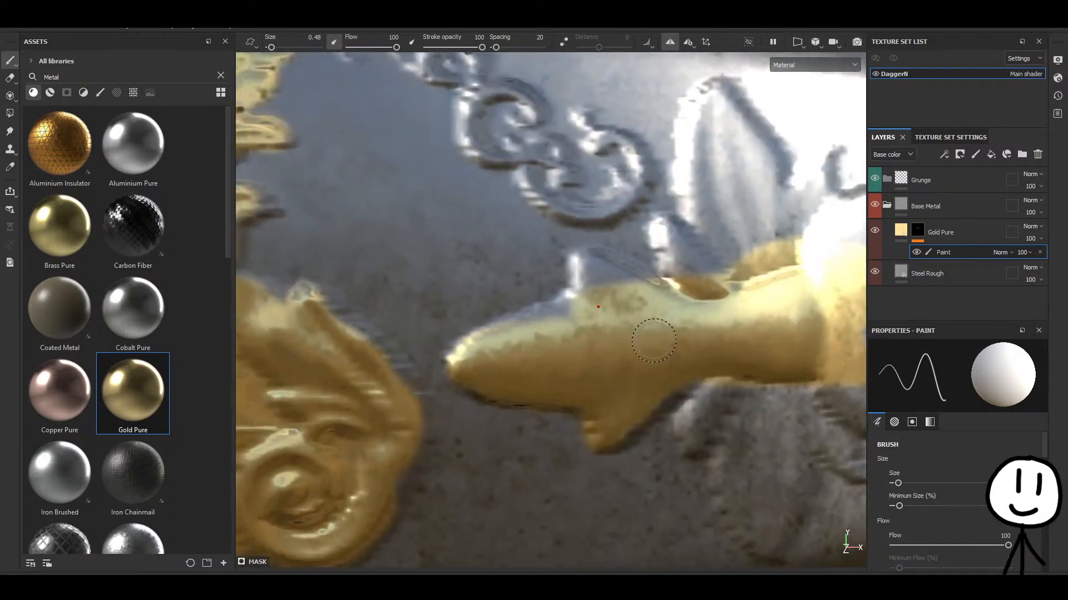
{"action": "mouse_move", "coordinate": [523, 343]}
{"action": "left_mouse_down"}
{"action": "mouse_move", "coordinate": [517, 325]}
{"action": "mouse_move", "coordinate": [572, 320]}
{"action": "left_mouse_up"}
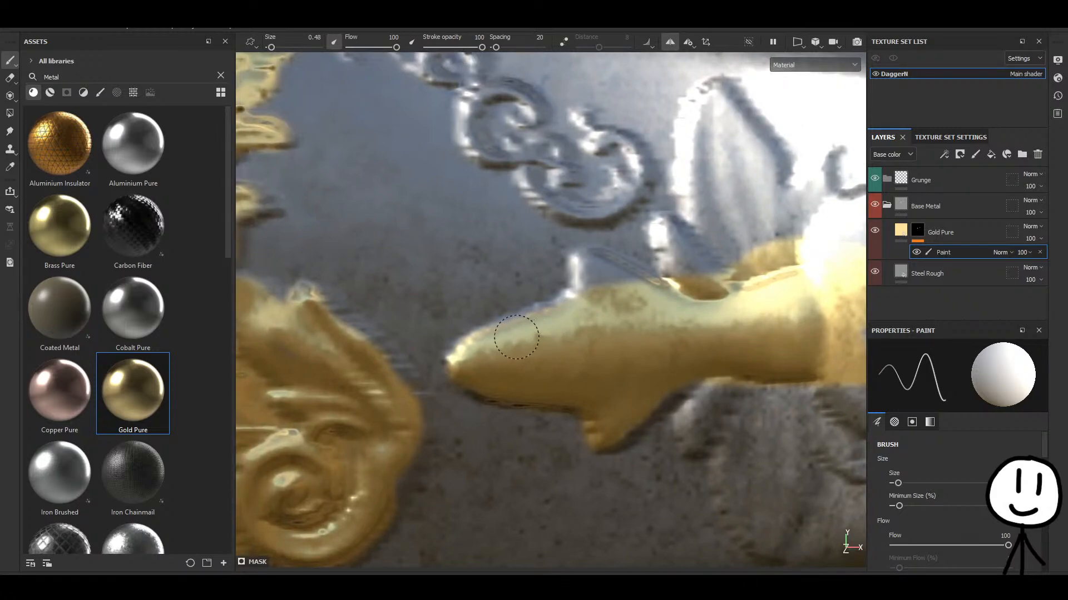
Switch the viewport to the 2D UV view and bring up the partly gilded animal figure on the crossguard.
{"action": "middle_click_drag", "start_coordinate": [599, 417], "coordinate": [599, 305], "text": "alt"}
{"action": "left_click_drag", "start_coordinate": [710, 534], "coordinate": [740, 535], "text": "alt"}
{"action": "scroll", "coordinate": [733, 523], "scroll_direction": "down", "scroll_amount": 8}
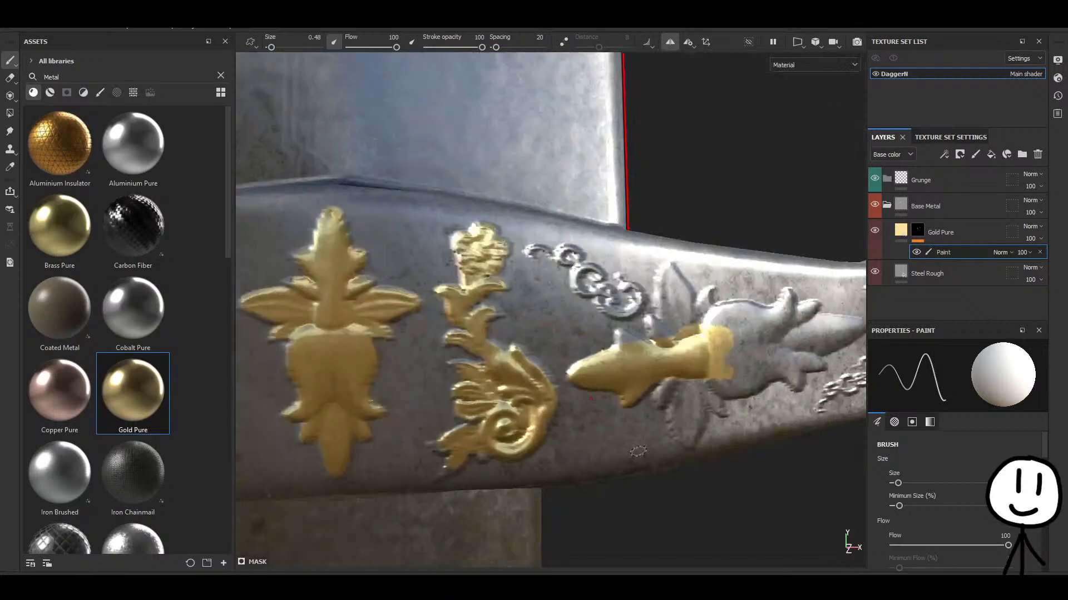
{"action": "middle_click_drag", "start_coordinate": [656, 485], "coordinate": [606, 424], "text": "alt"}
{"action": "scroll", "coordinate": [610, 441], "scroll_direction": "down", "scroll_amount": 3}
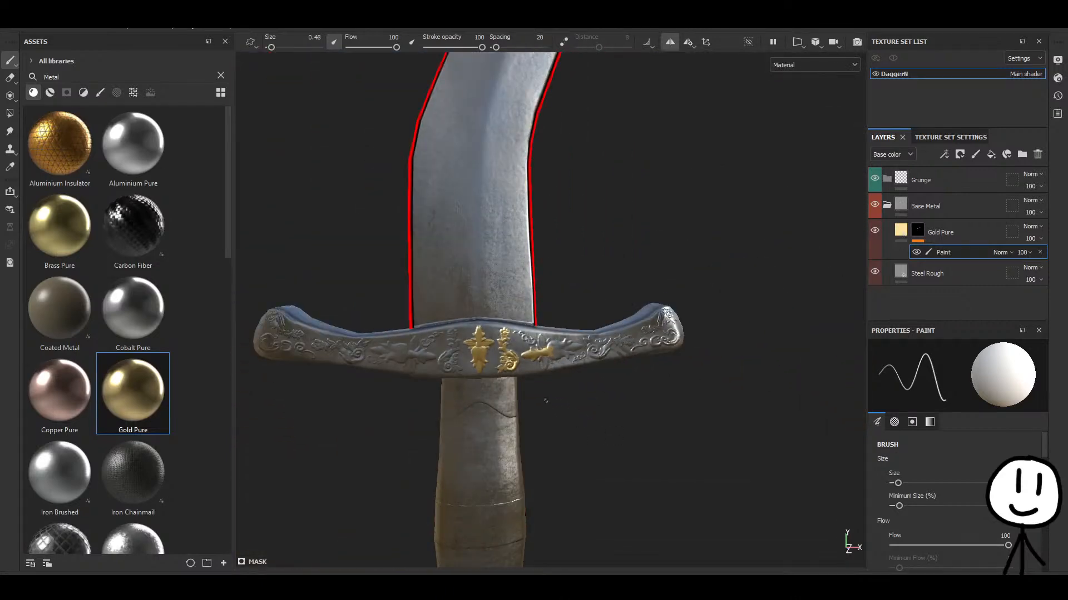
{"action": "scroll", "coordinate": [545, 400], "scroll_direction": "up", "scroll_amount": 10}
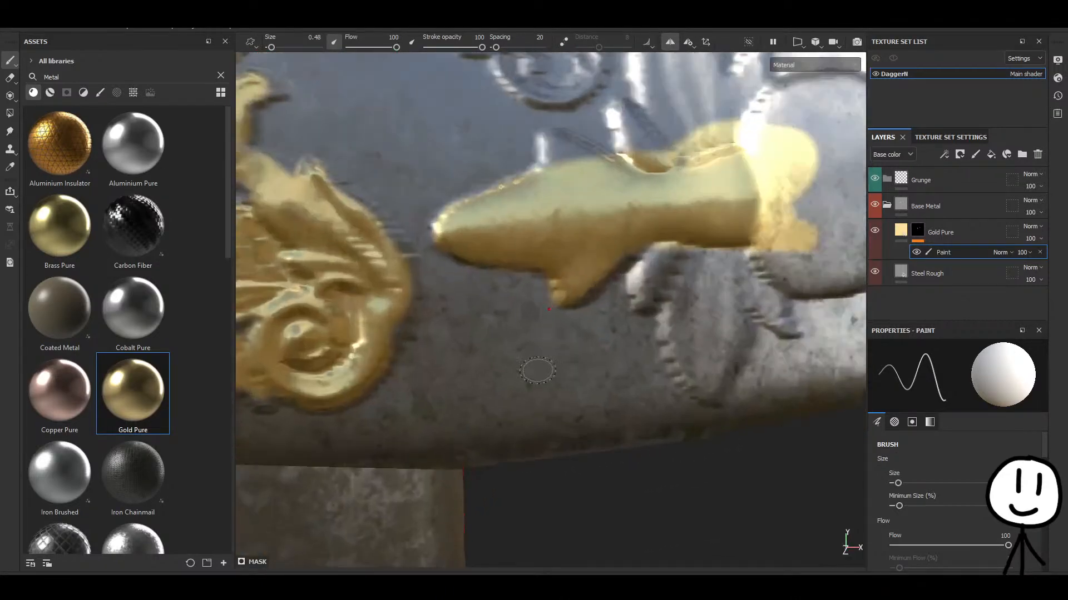
{"action": "scroll", "coordinate": [538, 370], "scroll_direction": "up", "scroll_amount": 2}
{"action": "middle_click_drag", "start_coordinate": [493, 285], "coordinate": [518, 307], "text": "alt"}
{"action": "scroll", "coordinate": [531, 409], "scroll_direction": "up", "scroll_amount": 3}
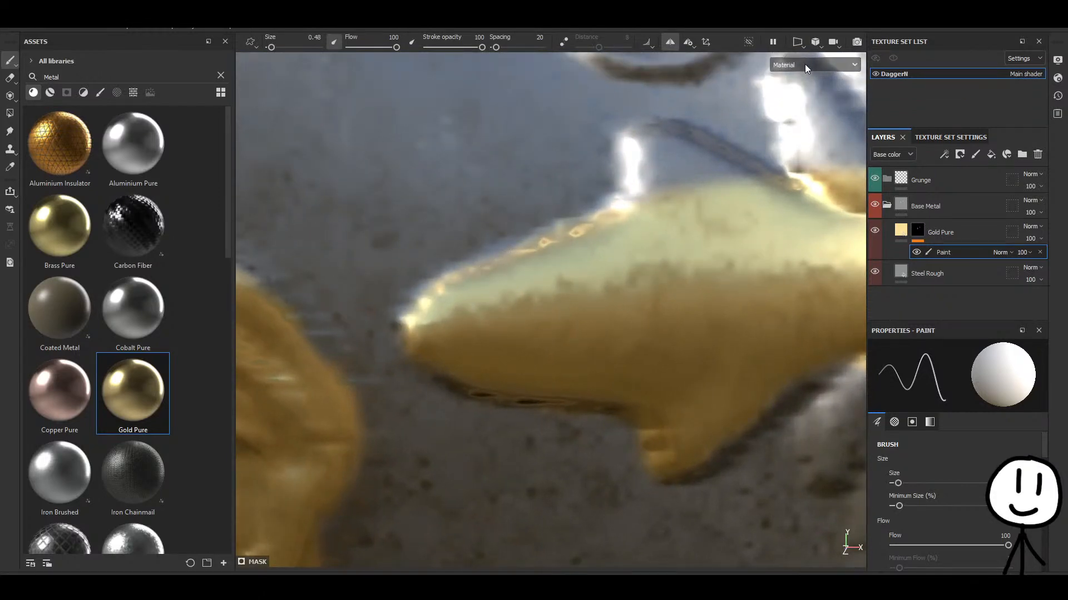
{"action": "key", "text": "F3"}
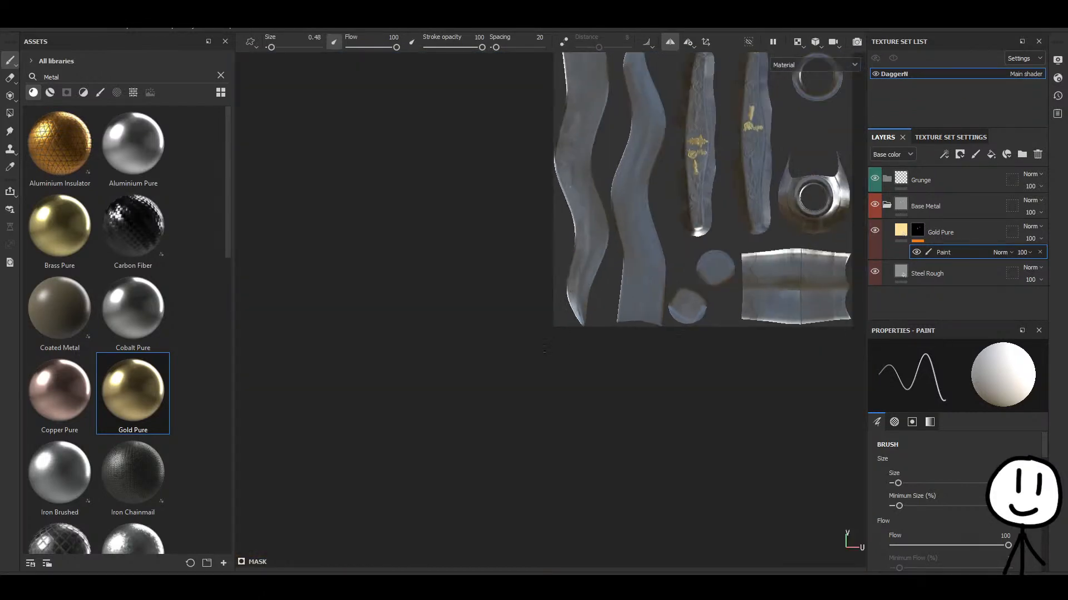
{"action": "scroll", "coordinate": [515, 295], "scroll_direction": "up", "scroll_amount": 6}
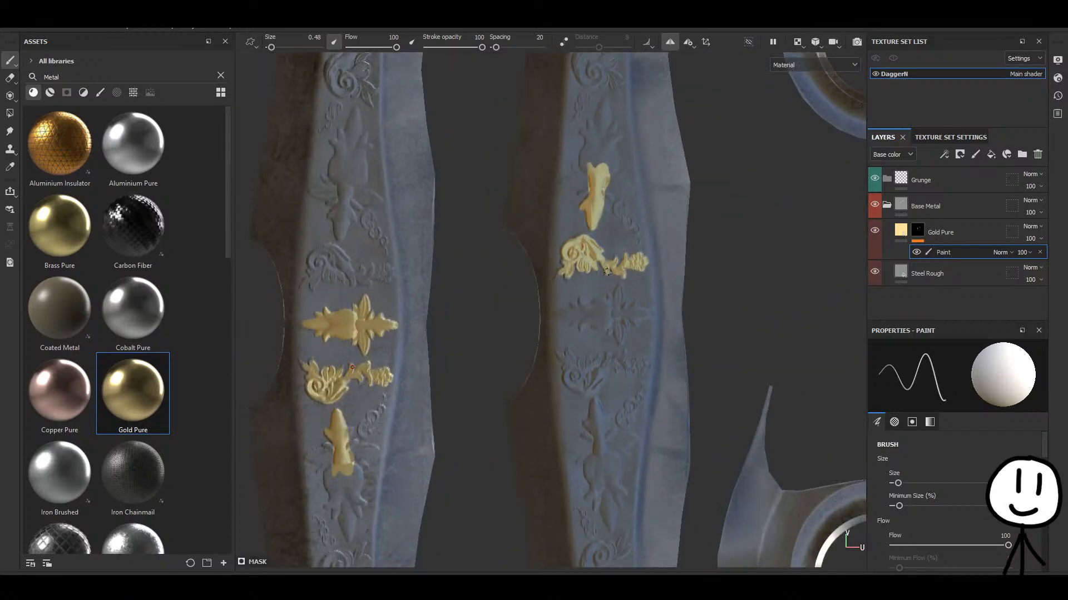
{"action": "key", "text": "F2"}
{"action": "scroll", "coordinate": [488, 297], "scroll_direction": "up", "scroll_amount": 6}
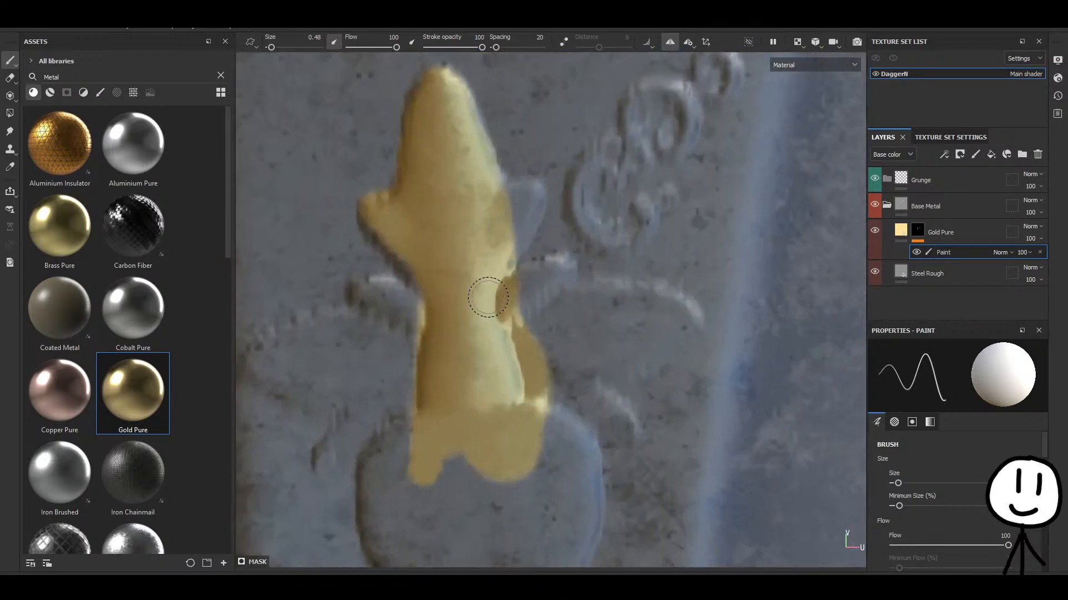
Paint gold on the figure's remaining ear, the small feathers beside its neck and its left wing.
{"action": "left_click_drag", "start_coordinate": [487, 297], "coordinate": [462, 312], "text": "alt"}
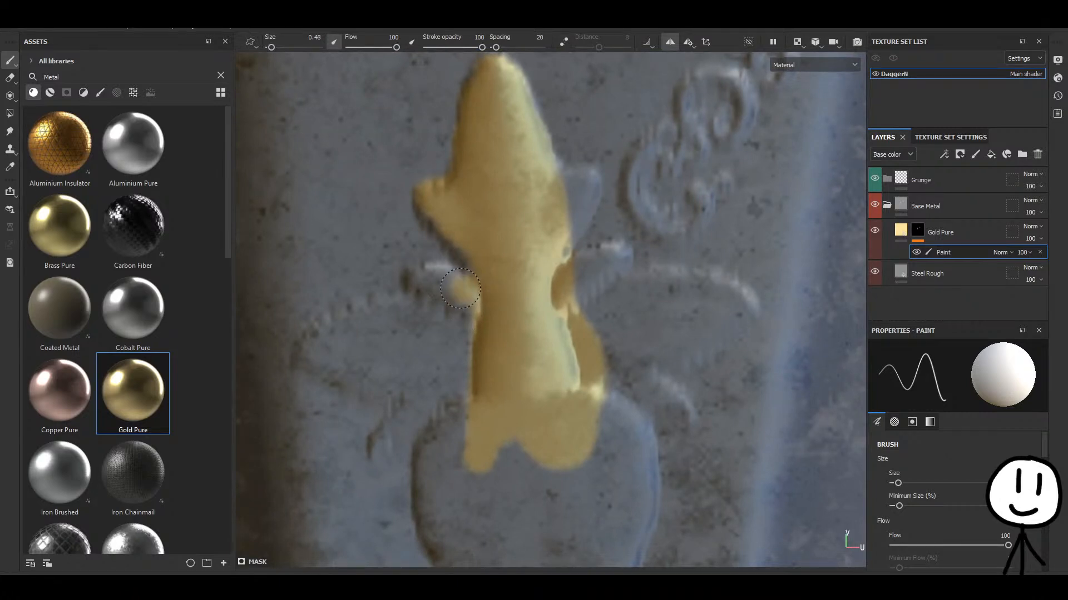
{"action": "left_click", "coordinate": [449, 288]}
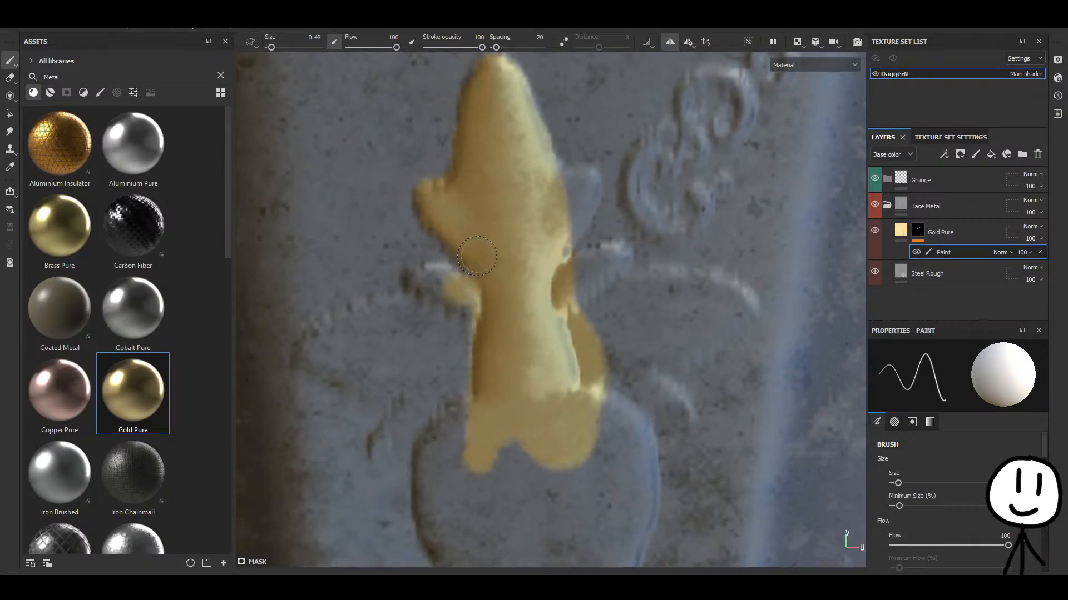
{"action": "mouse_move", "coordinate": [561, 226]}
{"action": "left_mouse_down"}
{"action": "mouse_move", "coordinate": [561, 187]}
{"action": "mouse_move", "coordinate": [578, 210]}
{"action": "mouse_move", "coordinate": [557, 236]}
{"action": "mouse_move", "coordinate": [586, 167]}
{"action": "mouse_move", "coordinate": [581, 194]}
{"action": "left_mouse_up"}
{"action": "middle_click_drag", "start_coordinate": [566, 278], "coordinate": [559, 217]}
{"action": "mouse_move", "coordinate": [559, 217]}
{"action": "left_mouse_down"}
{"action": "mouse_move", "coordinate": [605, 198]}
{"action": "mouse_move", "coordinate": [555, 269]}
{"action": "mouse_move", "coordinate": [575, 290]}
{"action": "mouse_move", "coordinate": [425, 300]}
{"action": "mouse_move", "coordinate": [487, 285]}
{"action": "left_mouse_up"}
{"action": "mouse_move", "coordinate": [453, 235]}
{"action": "left_mouse_down"}
{"action": "mouse_move", "coordinate": [414, 220]}
{"action": "mouse_move", "coordinate": [406, 273]}
{"action": "mouse_move", "coordinate": [417, 328]}
{"action": "left_mouse_up"}
{"action": "mouse_move", "coordinate": [409, 282]}
{"action": "left_mouse_down"}
{"action": "mouse_move", "coordinate": [306, 289]}
{"action": "mouse_move", "coordinate": [339, 266]}
{"action": "mouse_move", "coordinate": [431, 250]}
{"action": "mouse_move", "coordinate": [542, 323]}
{"action": "left_mouse_up"}
Fill the figure's rounded body with gold from the base of the neck down to the legs.
{"action": "middle_click_drag", "start_coordinate": [542, 322], "coordinate": [537, 197]}
{"action": "mouse_move", "coordinate": [492, 257]}
{"action": "left_mouse_down"}
{"action": "mouse_move", "coordinate": [452, 253]}
{"action": "mouse_move", "coordinate": [429, 229]}
{"action": "mouse_move", "coordinate": [411, 262]}
{"action": "left_mouse_up"}
{"action": "mouse_move", "coordinate": [409, 285]}
{"action": "left_mouse_down"}
{"action": "mouse_move", "coordinate": [431, 350]}
{"action": "mouse_move", "coordinate": [436, 268]}
{"action": "mouse_move", "coordinate": [501, 289]}
{"action": "mouse_move", "coordinate": [483, 341]}
{"action": "mouse_move", "coordinate": [502, 243]}
{"action": "mouse_move", "coordinate": [469, 391]}
{"action": "left_mouse_up"}
{"action": "middle_click_drag", "start_coordinate": [469, 390], "coordinate": [413, 369]}
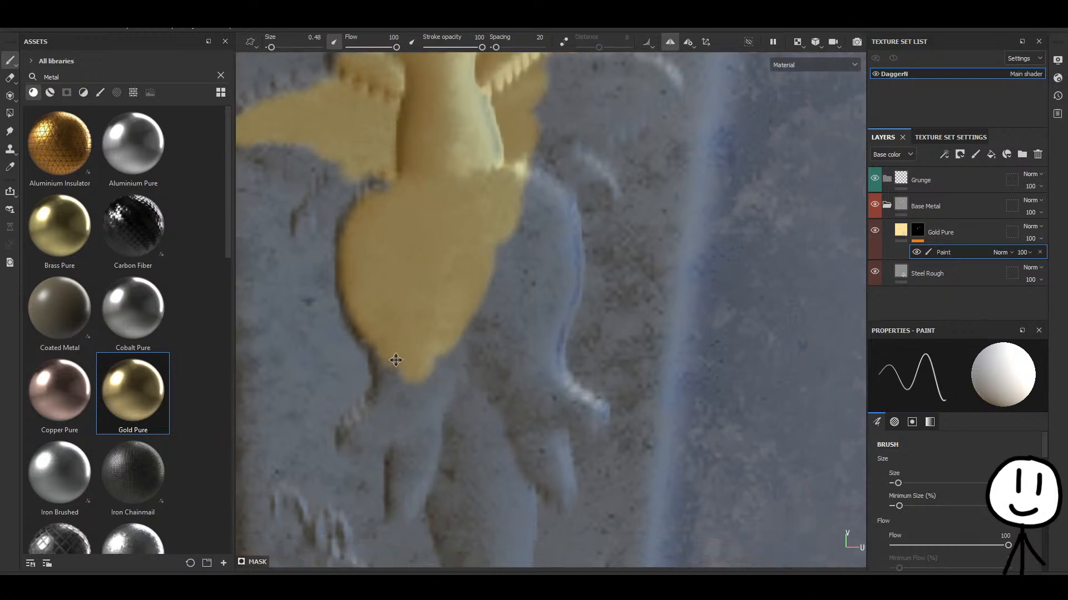
{"action": "mouse_move", "coordinate": [434, 356]}
{"action": "left_mouse_down"}
{"action": "mouse_move", "coordinate": [535, 352]}
{"action": "mouse_move", "coordinate": [501, 268]}
{"action": "mouse_move", "coordinate": [504, 319]}
{"action": "mouse_move", "coordinate": [524, 250]}
{"action": "mouse_move", "coordinate": [528, 334]}
{"action": "mouse_move", "coordinate": [499, 341]}
{"action": "mouse_move", "coordinate": [508, 310]}
{"action": "mouse_move", "coordinate": [543, 315]}
{"action": "mouse_move", "coordinate": [555, 283]}
{"action": "mouse_move", "coordinate": [548, 222]}
{"action": "mouse_move", "coordinate": [522, 190]}
{"action": "mouse_move", "coordinate": [561, 228]}
{"action": "mouse_move", "coordinate": [544, 341]}
{"action": "left_mouse_up"}
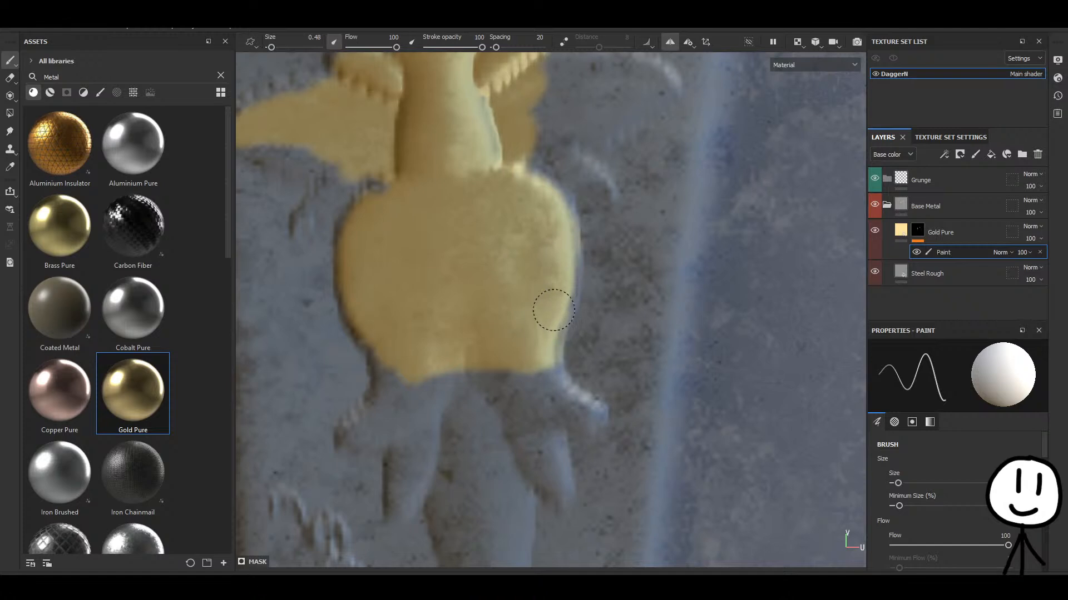
{"action": "left_click_drag", "start_coordinate": [560, 285], "coordinate": [548, 205]}
Paint gold on the figure's splayed lower legs and the base of the tail between them.
{"action": "middle_click_drag", "start_coordinate": [510, 369], "coordinate": [500, 215], "text": "alt"}
{"action": "middle_click_drag", "start_coordinate": [471, 311], "coordinate": [503, 305], "text": "alt"}
{"action": "mouse_move", "coordinate": [423, 206]}
{"action": "left_mouse_down"}
{"action": "mouse_move", "coordinate": [408, 258]}
{"action": "mouse_move", "coordinate": [373, 275]}
{"action": "mouse_move", "coordinate": [406, 248]}
{"action": "mouse_move", "coordinate": [425, 300]}
{"action": "mouse_move", "coordinate": [420, 351]}
{"action": "mouse_move", "coordinate": [445, 261]}
{"action": "mouse_move", "coordinate": [484, 219]}
{"action": "mouse_move", "coordinate": [452, 234]}
{"action": "mouse_move", "coordinate": [490, 315]}
{"action": "mouse_move", "coordinate": [512, 234]}
{"action": "mouse_move", "coordinate": [534, 312]}
{"action": "mouse_move", "coordinate": [557, 243]}
{"action": "mouse_move", "coordinate": [581, 239]}
{"action": "mouse_move", "coordinate": [611, 255]}
{"action": "mouse_move", "coordinate": [572, 219]}
{"action": "mouse_move", "coordinate": [559, 170]}
{"action": "left_mouse_up"}
{"action": "left_click_drag", "start_coordinate": [601, 252], "coordinate": [603, 255]}
{"action": "middle_click_drag", "start_coordinate": [565, 276], "coordinate": [565, 201], "text": "alt"}
{"action": "mouse_move", "coordinate": [565, 201]}
{"action": "left_mouse_down"}
{"action": "mouse_move", "coordinate": [575, 253]}
{"action": "mouse_move", "coordinate": [551, 221]}
{"action": "mouse_move", "coordinate": [578, 259]}
{"action": "mouse_move", "coordinate": [569, 205]}
{"action": "left_mouse_up"}
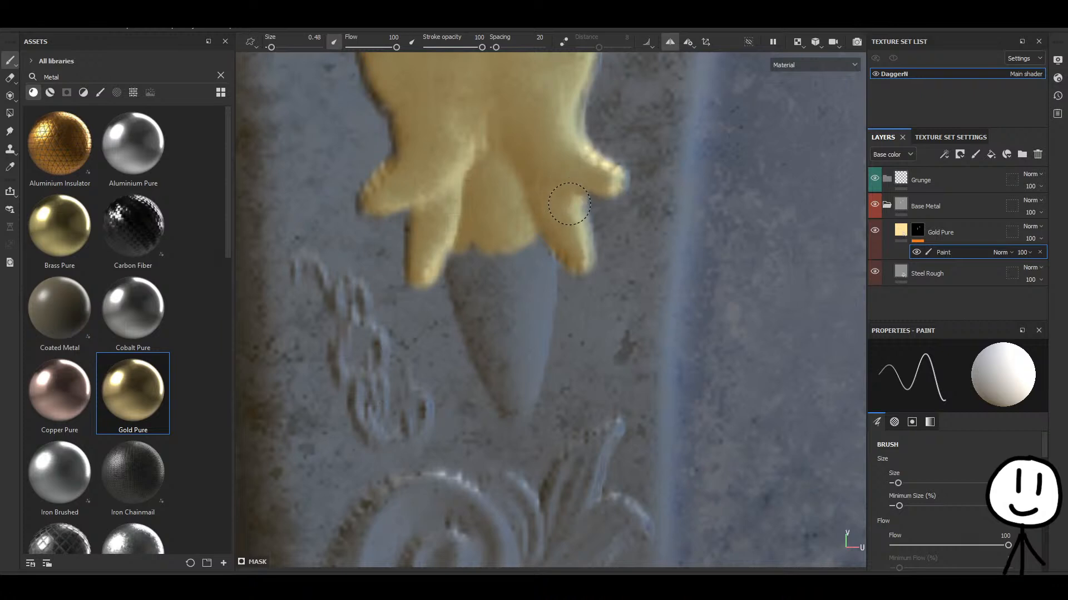
Cover the rest of the figure's pointed tail with gold down to its tip.
{"action": "middle_click_drag", "start_coordinate": [477, 267], "coordinate": [489, 182], "text": "alt"}
{"action": "mouse_move", "coordinate": [470, 173]}
{"action": "left_mouse_down"}
{"action": "mouse_move", "coordinate": [478, 198]}
{"action": "mouse_move", "coordinate": [484, 151]}
{"action": "mouse_move", "coordinate": [532, 142]}
{"action": "mouse_move", "coordinate": [539, 182]}
{"action": "mouse_move", "coordinate": [503, 237]}
{"action": "mouse_move", "coordinate": [485, 213]}
{"action": "mouse_move", "coordinate": [489, 261]}
{"action": "mouse_move", "coordinate": [525, 322]}
{"action": "mouse_move", "coordinate": [523, 221]}
{"action": "left_mouse_up"}
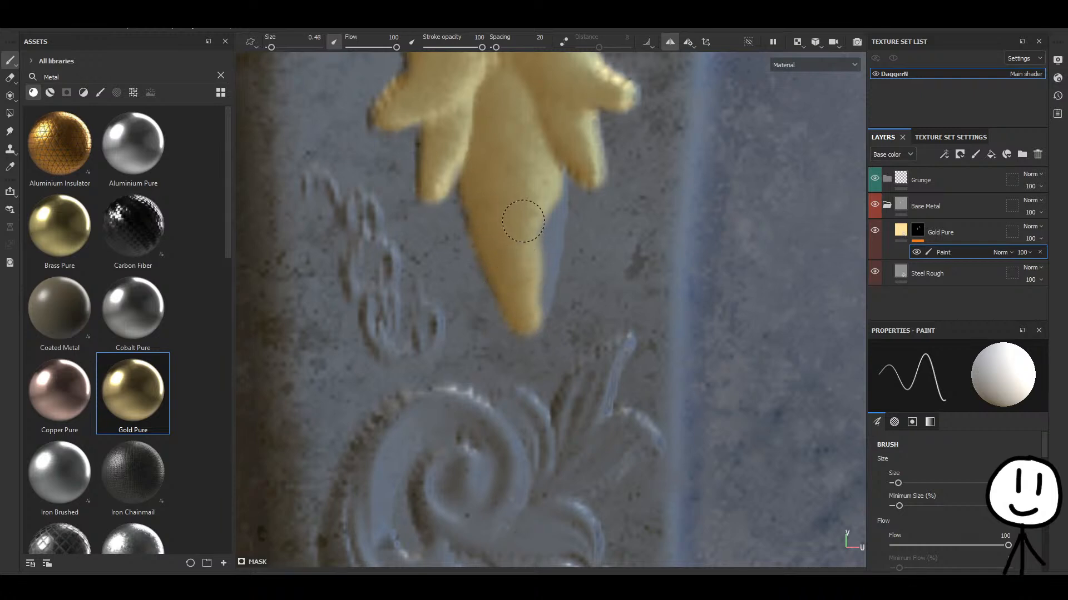
{"action": "left_click_drag", "start_coordinate": [549, 167], "coordinate": [532, 307]}
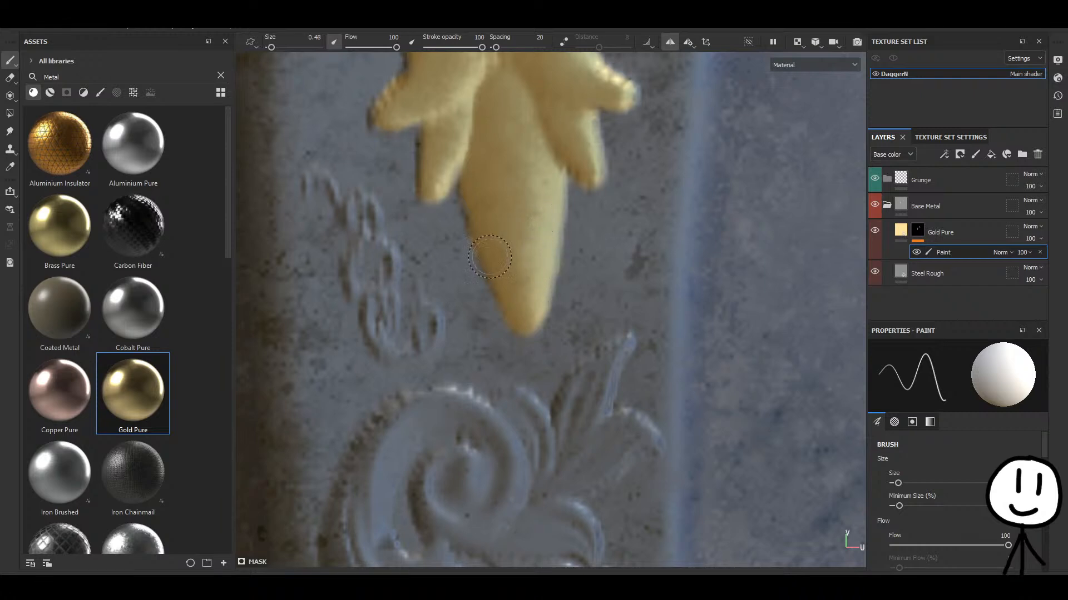
Extend the gold to the full outline of the figure's left wing and the small feather above it.
{"action": "scroll", "coordinate": [491, 256], "scroll_direction": "down", "scroll_amount": 3}
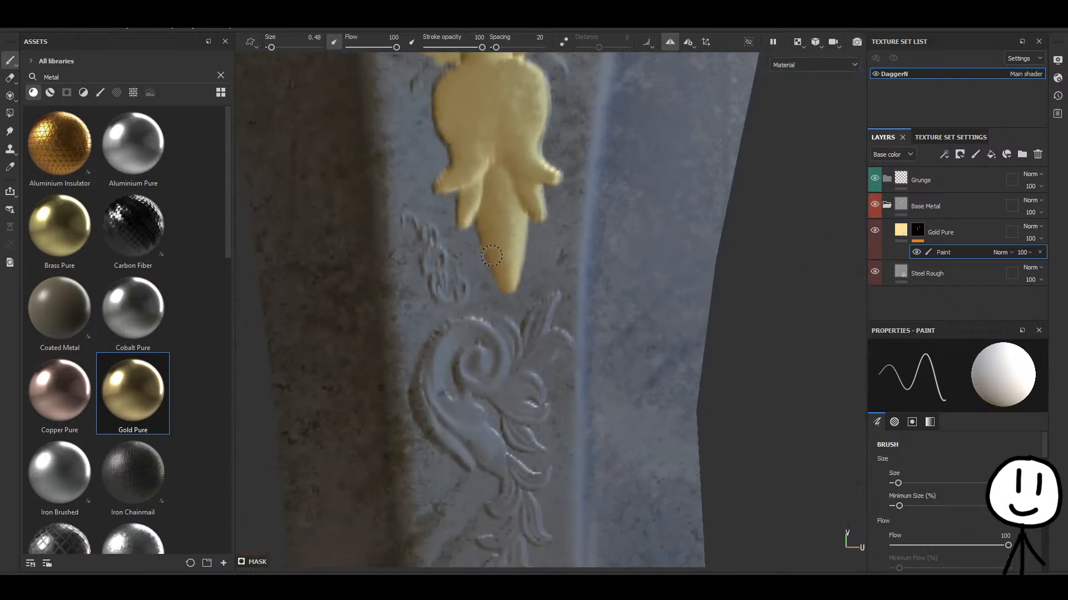
{"action": "scroll", "coordinate": [475, 187], "scroll_direction": "up", "scroll_amount": 5}
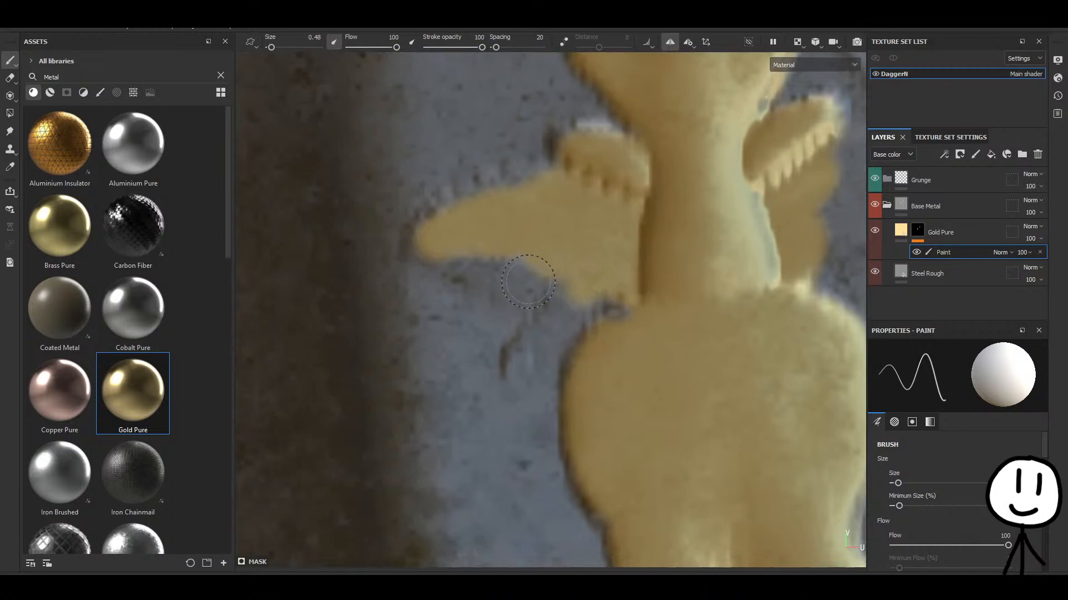
{"action": "mouse_move", "coordinate": [529, 282]}
{"action": "left_mouse_down"}
{"action": "mouse_move", "coordinate": [531, 269]}
{"action": "mouse_move", "coordinate": [455, 254]}
{"action": "mouse_move", "coordinate": [448, 205]}
{"action": "mouse_move", "coordinate": [563, 176]}
{"action": "left_mouse_up"}
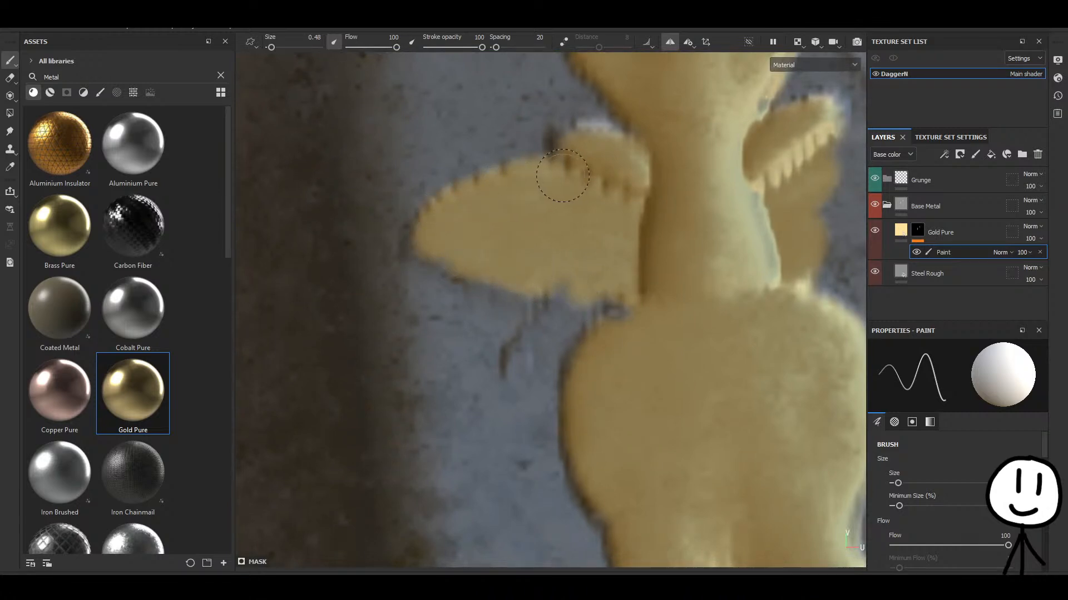
{"action": "middle_click_drag", "start_coordinate": [604, 186], "coordinate": [531, 249], "text": "alt"}
{"action": "mouse_move", "coordinate": [522, 236]}
{"action": "left_mouse_down"}
{"action": "mouse_move", "coordinate": [500, 209]}
{"action": "mouse_move", "coordinate": [515, 224]}
{"action": "left_mouse_up"}
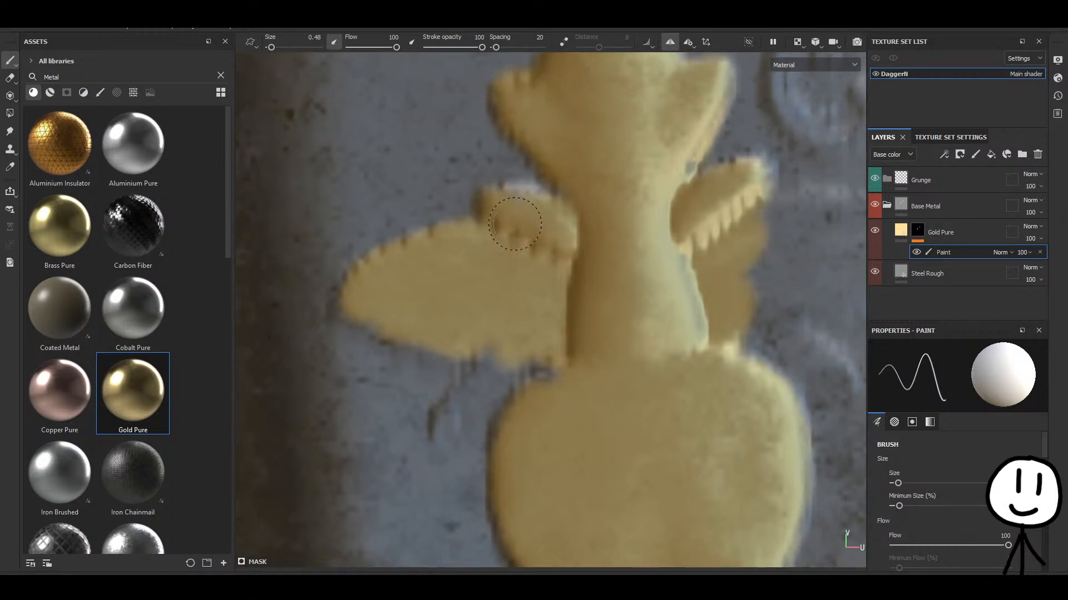
{"action": "middle_click_drag", "start_coordinate": [598, 262], "coordinate": [539, 243], "text": "alt"}
{"action": "middle_click_drag", "start_coordinate": [473, 304], "coordinate": [529, 230], "text": "alt"}
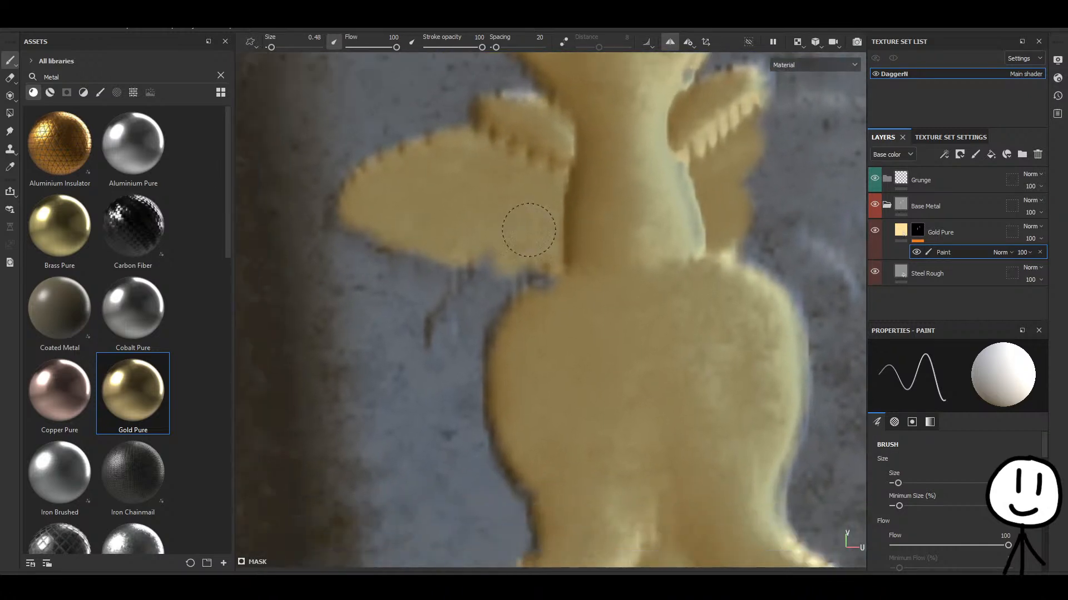
{"action": "mouse_move", "coordinate": [449, 253]}
{"action": "left_mouse_down"}
{"action": "mouse_move", "coordinate": [427, 255]}
{"action": "mouse_move", "coordinate": [344, 218]}
{"action": "left_mouse_up"}
Paint the figure's right wing and the small feather above it gold out to their edges.
{"action": "scroll", "coordinate": [549, 247], "scroll_direction": "down", "scroll_amount": 3}
{"action": "middle_click_drag", "start_coordinate": [636, 241], "coordinate": [426, 317], "text": "alt"}
{"action": "scroll", "coordinate": [426, 317], "scroll_direction": "up", "scroll_amount": 3}
{"action": "mouse_move", "coordinate": [462, 264]}
{"action": "left_mouse_down"}
{"action": "mouse_move", "coordinate": [510, 223]}
{"action": "mouse_move", "coordinate": [508, 211]}
{"action": "mouse_move", "coordinate": [604, 231]}
{"action": "mouse_move", "coordinate": [467, 281]}
{"action": "mouse_move", "coordinate": [553, 283]}
{"action": "mouse_move", "coordinate": [547, 298]}
{"action": "mouse_move", "coordinate": [571, 283]}
{"action": "mouse_move", "coordinate": [620, 234]}
{"action": "mouse_move", "coordinate": [586, 202]}
{"action": "mouse_move", "coordinate": [556, 203]}
{"action": "left_mouse_up"}
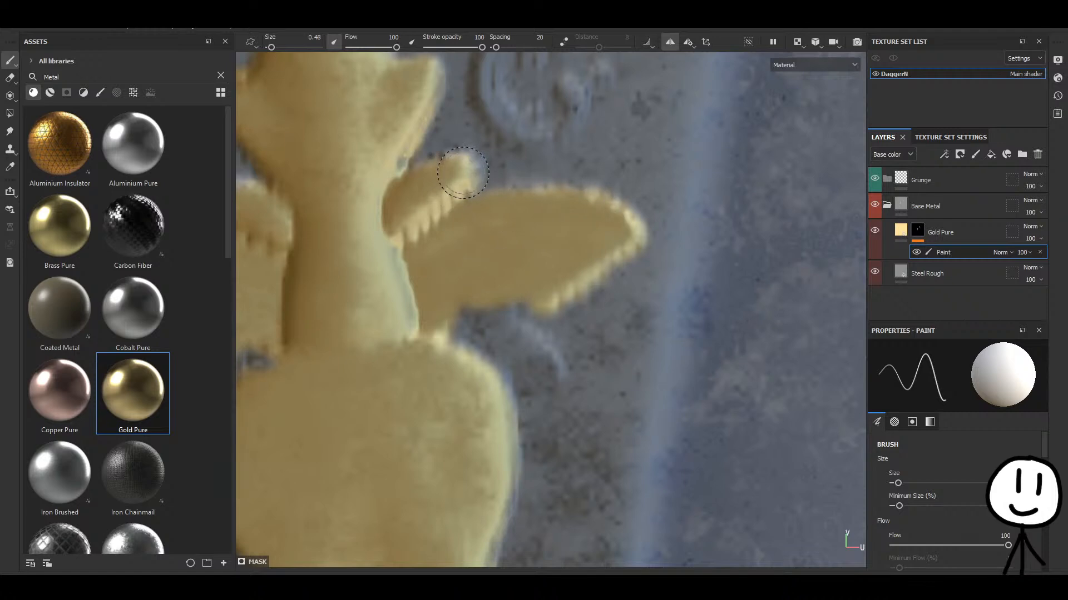
Paint gold on the small limb below the right wing and touch up the body's right edge down to the leg.
{"action": "middle_click_drag", "start_coordinate": [484, 329], "coordinate": [472, 265], "text": "alt"}
{"action": "mouse_move", "coordinate": [496, 253]}
{"action": "left_mouse_down"}
{"action": "mouse_move", "coordinate": [533, 307]}
{"action": "mouse_move", "coordinate": [447, 256]}
{"action": "mouse_move", "coordinate": [464, 263]}
{"action": "left_mouse_up"}
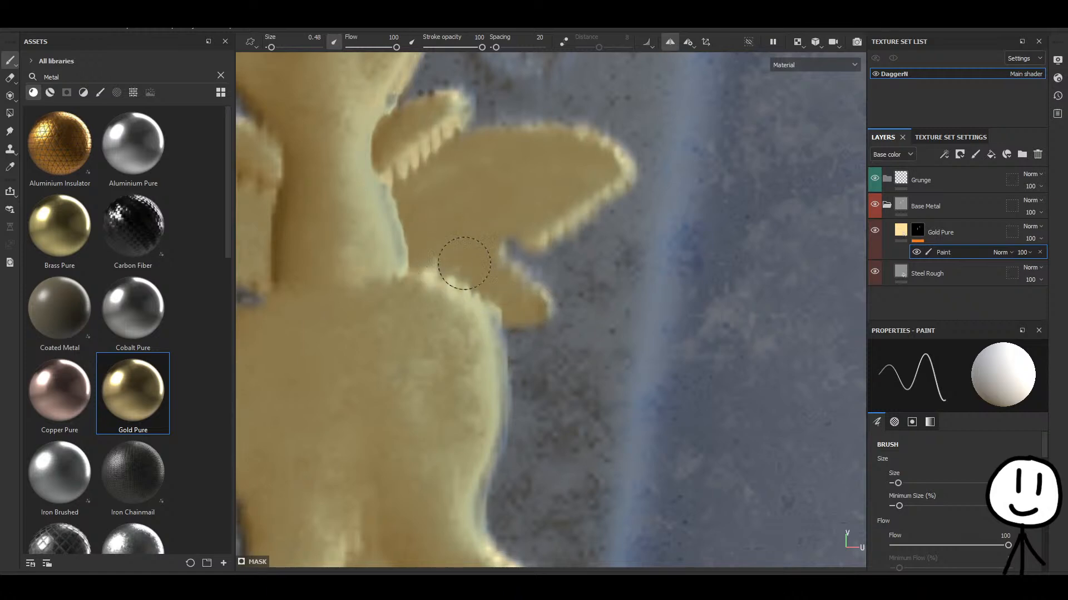
{"action": "left_click_drag", "start_coordinate": [476, 310], "coordinate": [483, 329]}
{"action": "middle_click_drag", "start_coordinate": [485, 386], "coordinate": [468, 289], "text": "alt"}
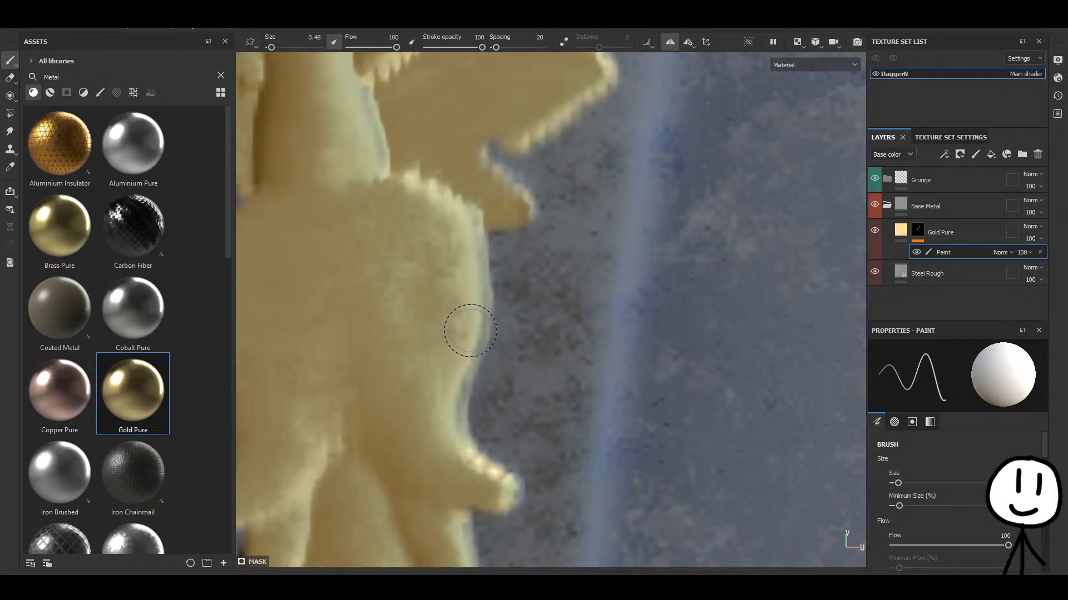
{"action": "middle_click_drag", "start_coordinate": [466, 340], "coordinate": [458, 281], "text": "alt"}
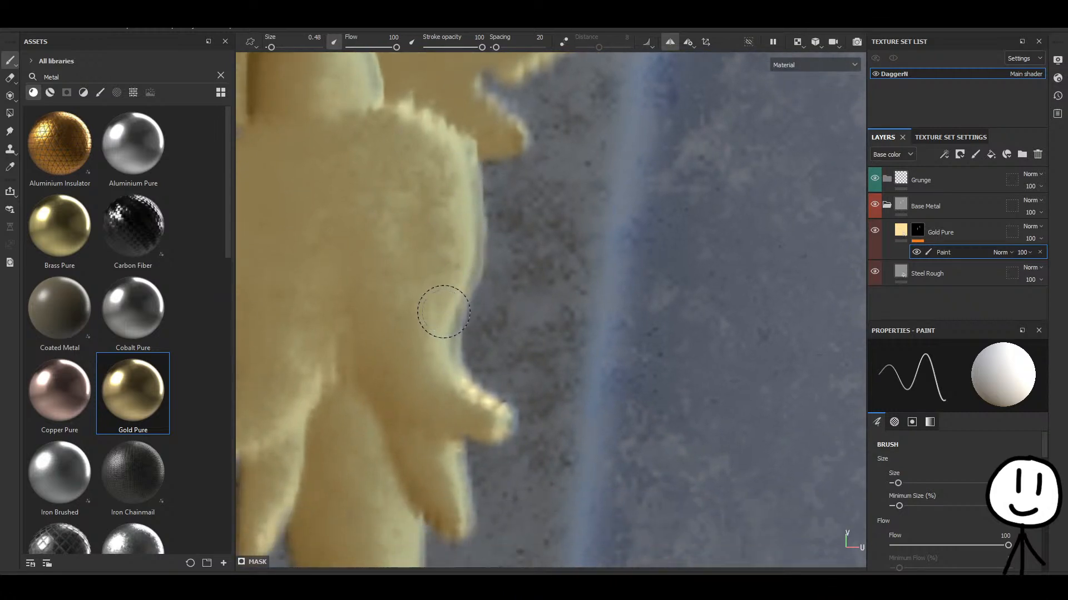
{"action": "middle_click_drag", "start_coordinate": [433, 378], "coordinate": [415, 285], "text": "alt"}
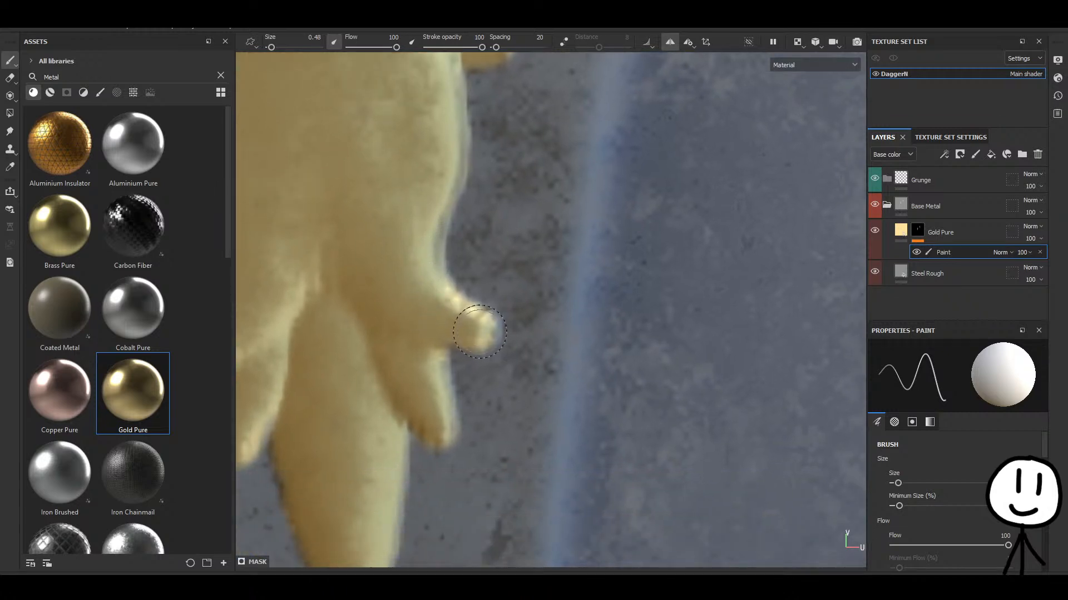
Paint gold on the small limb below the figure's left wing.
{"action": "scroll", "coordinate": [480, 333], "scroll_direction": "down", "scroll_amount": 6}
{"action": "scroll", "coordinate": [403, 256], "scroll_direction": "up", "scroll_amount": 4}
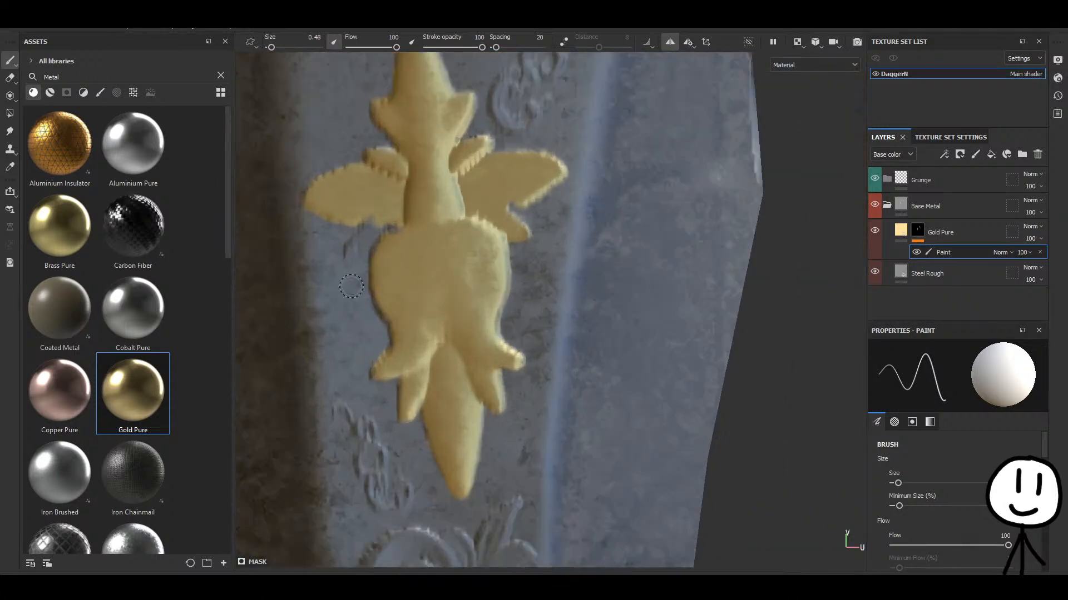
{"action": "middle_click_drag", "start_coordinate": [412, 197], "coordinate": [432, 246], "text": "alt"}
{"action": "scroll", "coordinate": [445, 309], "scroll_direction": "up", "scroll_amount": 5}
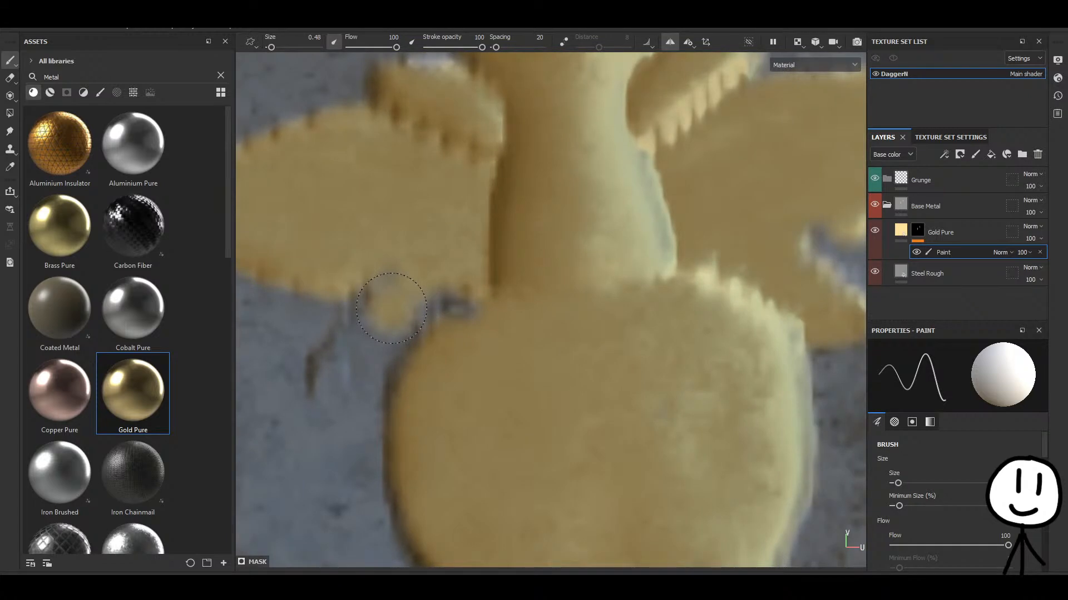
Paint the small feather below the central winged ornament's wing into the Gold Pure mask.
{"action": "middle_click_drag", "start_coordinate": [399, 331], "coordinate": [477, 297], "text": "alt"}
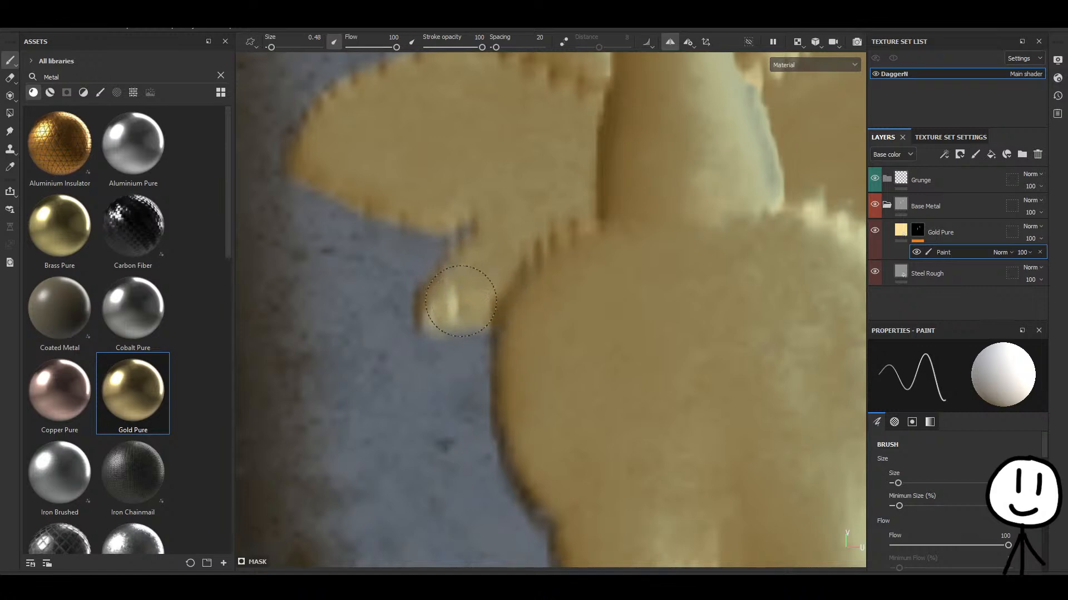
{"action": "scroll", "coordinate": [541, 300], "scroll_direction": "down", "scroll_amount": 5}
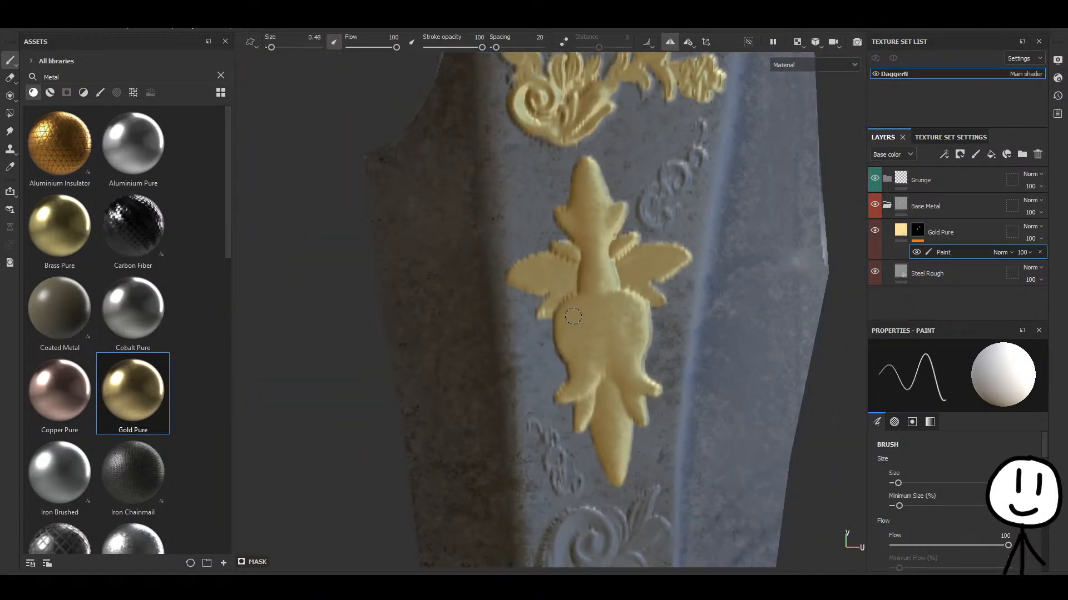
{"action": "scroll", "coordinate": [549, 314], "scroll_direction": "up", "scroll_amount": 6}
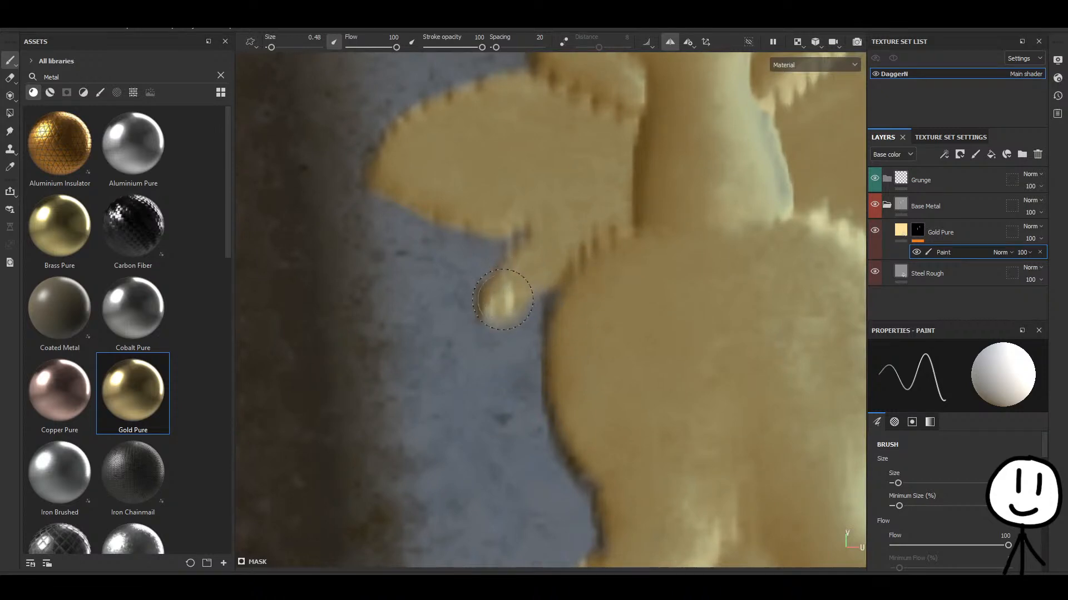
{"action": "scroll", "coordinate": [588, 248], "scroll_direction": "down", "scroll_amount": 5}
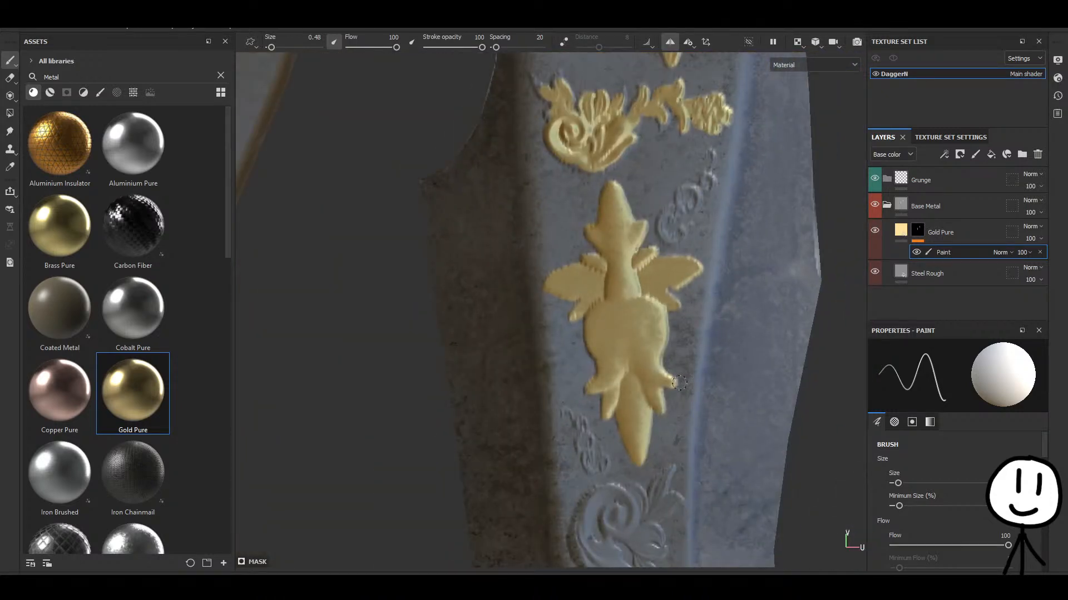
Paint the inner coil of the large scroll below the winged ornament gold, undoing the stray stroke.
{"action": "mouse_move", "coordinate": [679, 383]}
{"action": "middle_mouse_down", "text": "alt"}
{"action": "mouse_move", "coordinate": [595, 360]}
{"action": "mouse_move", "coordinate": [567, 214]}
{"action": "middle_mouse_up", "text": "alt"}
{"action": "scroll", "coordinate": [501, 335], "scroll_direction": "up", "scroll_amount": 6}
{"action": "mouse_move", "coordinate": [470, 318]}
{"action": "left_mouse_down"}
{"action": "mouse_move", "coordinate": [489, 289]}
{"action": "mouse_move", "coordinate": [497, 308]}
{"action": "mouse_move", "coordinate": [484, 292]}
{"action": "mouse_move", "coordinate": [437, 335]}
{"action": "mouse_move", "coordinate": [428, 318]}
{"action": "left_mouse_up"}
{"action": "mouse_move", "coordinate": [382, 365]}
{"action": "left_mouse_down"}
{"action": "mouse_move", "coordinate": [370, 320]}
{"action": "mouse_move", "coordinate": [440, 278]}
{"action": "left_mouse_up"}
{"action": "key", "text": "ctrl+z"}
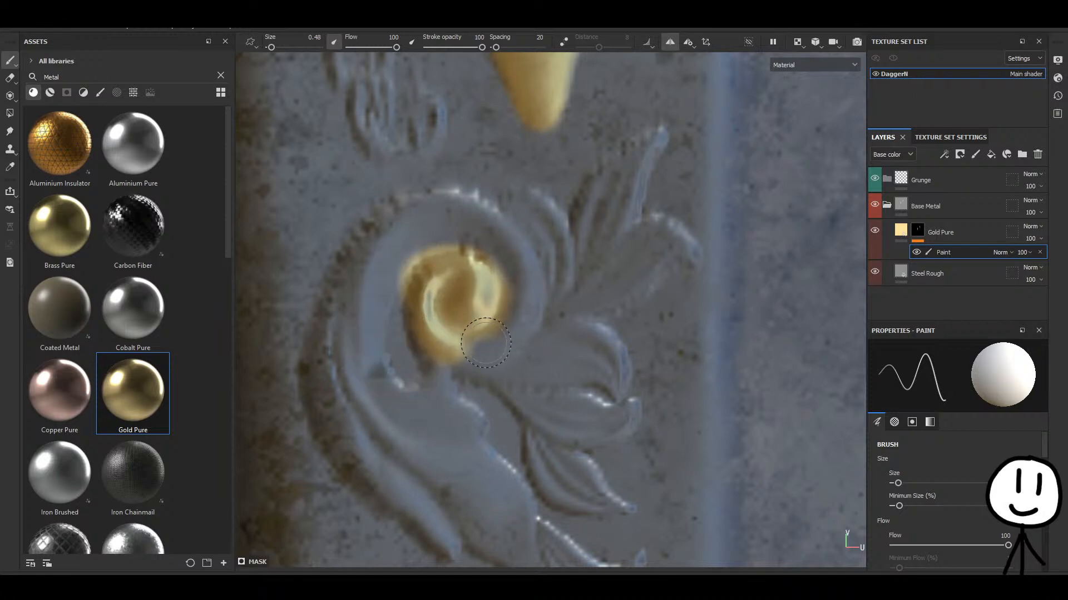
{"action": "mouse_move", "coordinate": [432, 245]}
{"action": "left_mouse_down"}
{"action": "mouse_move", "coordinate": [368, 292]}
{"action": "mouse_move", "coordinate": [364, 365]}
{"action": "mouse_move", "coordinate": [409, 408]}
{"action": "mouse_move", "coordinate": [441, 390]}
{"action": "mouse_move", "coordinate": [443, 414]}
{"action": "mouse_move", "coordinate": [461, 425]}
{"action": "left_mouse_up"}
{"action": "mouse_move", "coordinate": [493, 332]}
{"action": "left_mouse_down"}
{"action": "mouse_move", "coordinate": [502, 358]}
{"action": "mouse_move", "coordinate": [589, 345]}
{"action": "mouse_move", "coordinate": [617, 370]}
{"action": "mouse_move", "coordinate": [612, 392]}
{"action": "mouse_move", "coordinate": [612, 342]}
{"action": "mouse_move", "coordinate": [581, 335]}
{"action": "mouse_move", "coordinate": [614, 378]}
{"action": "mouse_move", "coordinate": [604, 253]}
{"action": "mouse_move", "coordinate": [536, 284]}
{"action": "mouse_move", "coordinate": [495, 252]}
{"action": "mouse_move", "coordinate": [428, 228]}
{"action": "mouse_move", "coordinate": [462, 211]}
{"action": "mouse_move", "coordinate": [521, 293]}
{"action": "left_mouse_up"}
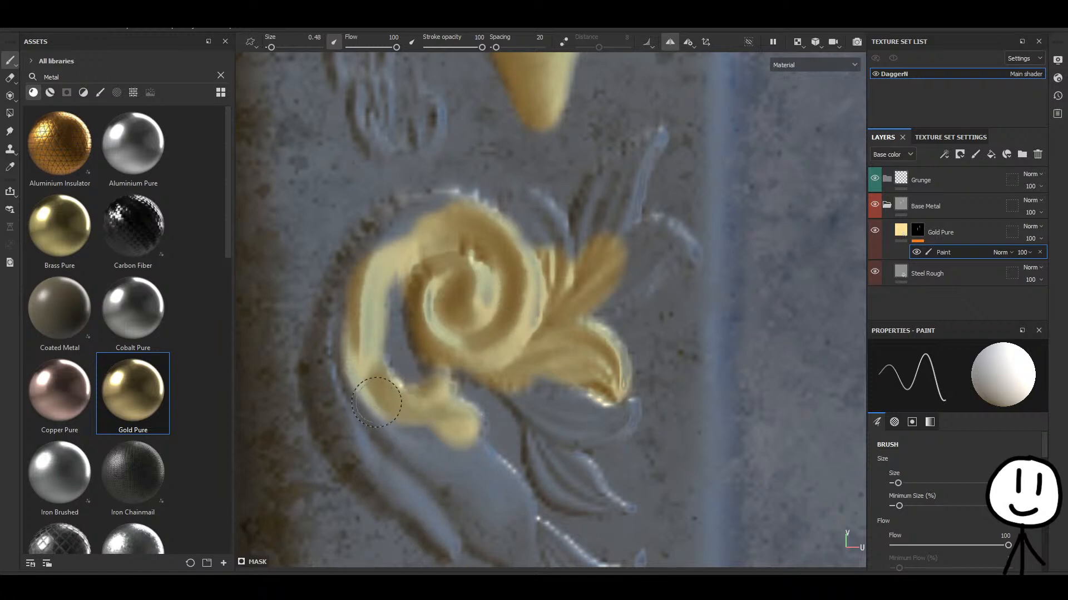
Paint the fanned leaves branching off the large scroll's spiral gold, from the upper leaves to the small lower one.
{"action": "mouse_move", "coordinate": [536, 291]}
{"action": "left_mouse_down"}
{"action": "mouse_move", "coordinate": [556, 258]}
{"action": "mouse_move", "coordinate": [550, 317]}
{"action": "left_mouse_up"}
{"action": "mouse_move", "coordinate": [533, 261]}
{"action": "left_mouse_down"}
{"action": "mouse_move", "coordinate": [517, 208]}
{"action": "mouse_move", "coordinate": [508, 217]}
{"action": "mouse_move", "coordinate": [589, 234]}
{"action": "mouse_move", "coordinate": [584, 223]}
{"action": "mouse_move", "coordinate": [607, 189]}
{"action": "mouse_move", "coordinate": [611, 301]}
{"action": "mouse_move", "coordinate": [592, 317]}
{"action": "mouse_move", "coordinate": [645, 247]}
{"action": "mouse_move", "coordinate": [665, 234]}
{"action": "mouse_move", "coordinate": [681, 241]}
{"action": "mouse_move", "coordinate": [651, 249]}
{"action": "left_mouse_up"}
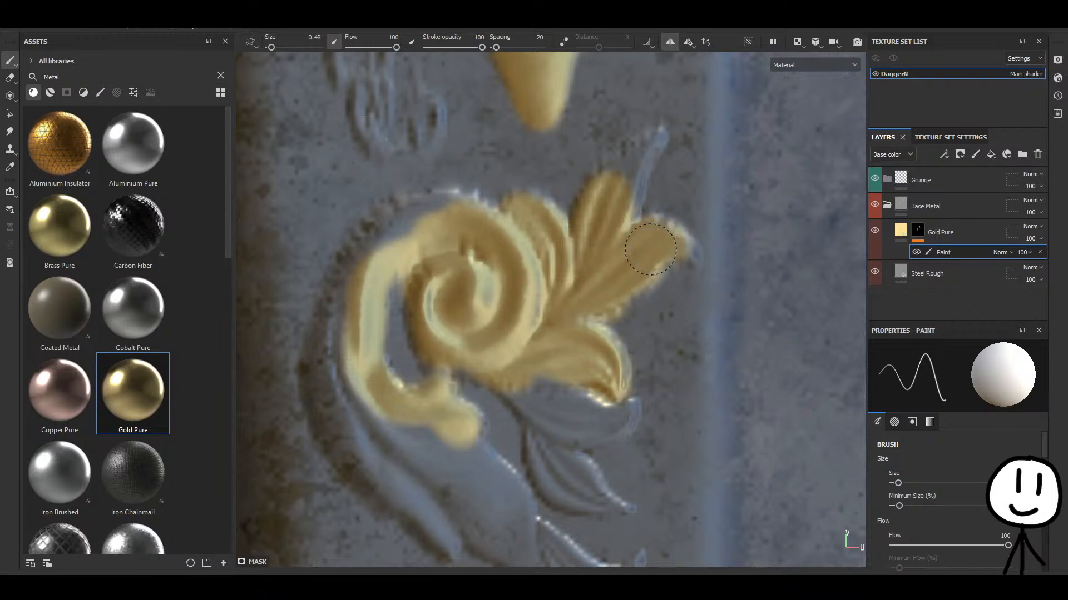
{"action": "left_click_drag", "start_coordinate": [616, 183], "coordinate": [624, 175]}
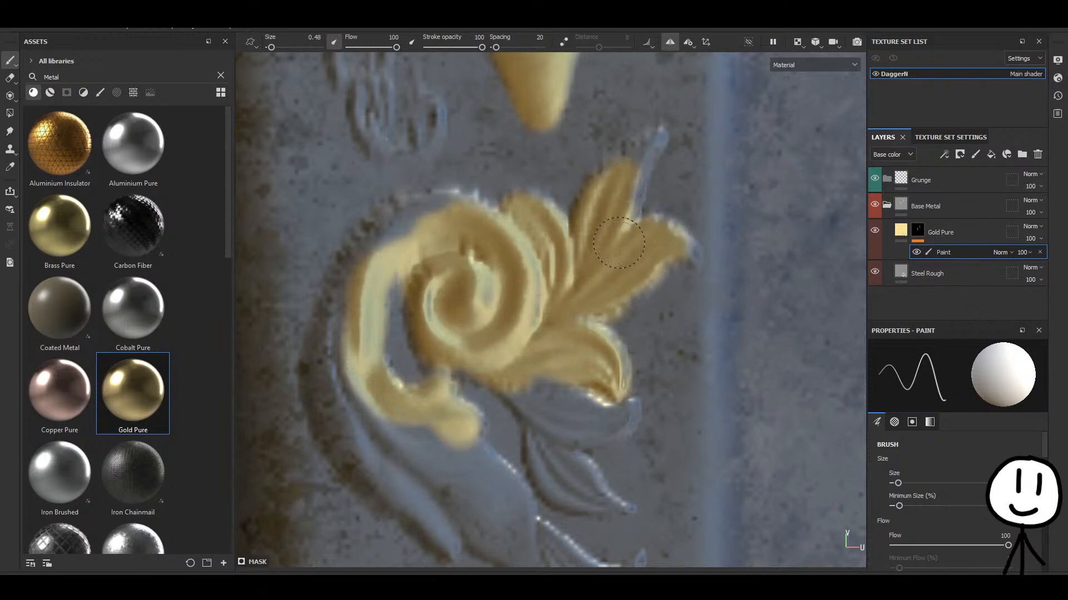
{"action": "middle_click_drag", "start_coordinate": [584, 385], "coordinate": [575, 292], "text": "alt"}
{"action": "mouse_move", "coordinate": [505, 280]}
{"action": "left_mouse_down"}
{"action": "mouse_move", "coordinate": [524, 304]}
{"action": "mouse_move", "coordinate": [555, 306]}
{"action": "mouse_move", "coordinate": [528, 338]}
{"action": "mouse_move", "coordinate": [542, 383]}
{"action": "mouse_move", "coordinate": [531, 392]}
{"action": "mouse_move", "coordinate": [578, 403]}
{"action": "mouse_move", "coordinate": [576, 332]}
{"action": "mouse_move", "coordinate": [614, 317]}
{"action": "left_mouse_up"}
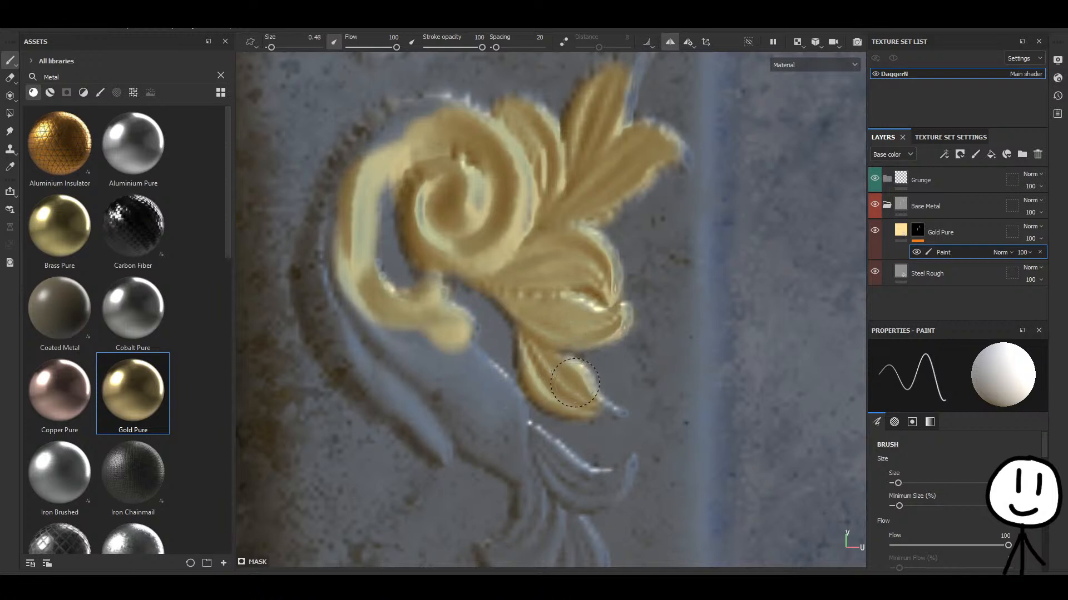
Paint the top rim and outer band of the large scroll gold.
{"action": "middle_click_drag", "start_coordinate": [567, 381], "coordinate": [667, 401]}
{"action": "mouse_move", "coordinate": [467, 188]}
{"action": "left_mouse_down"}
{"action": "mouse_move", "coordinate": [488, 160]}
{"action": "mouse_move", "coordinate": [476, 163]}
{"action": "mouse_move", "coordinate": [558, 136]}
{"action": "left_mouse_up"}
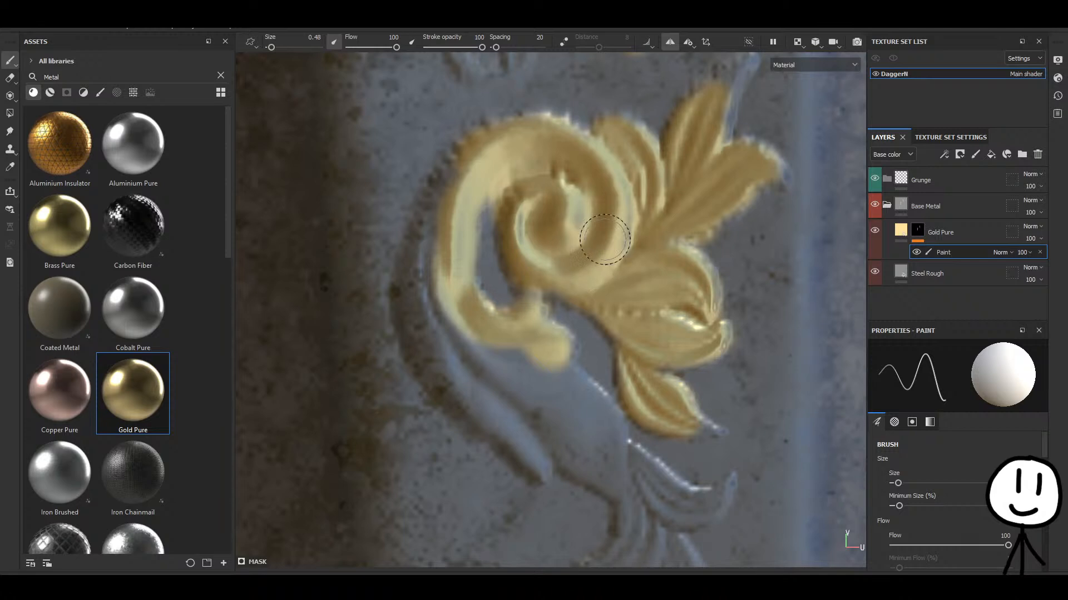
{"action": "middle_click_drag", "start_coordinate": [615, 195], "coordinate": [609, 164]}
{"action": "mouse_move", "coordinate": [609, 164]}
{"action": "left_mouse_down"}
{"action": "mouse_move", "coordinate": [605, 137]}
{"action": "mouse_move", "coordinate": [571, 250]}
{"action": "mouse_move", "coordinate": [572, 278]}
{"action": "mouse_move", "coordinate": [601, 321]}
{"action": "left_mouse_up"}
Fill the large scroll's lower tail bands and broad stem with gold down to the stem's pointed end.
{"action": "middle_click_drag", "start_coordinate": [617, 370], "coordinate": [591, 298], "text": "alt"}
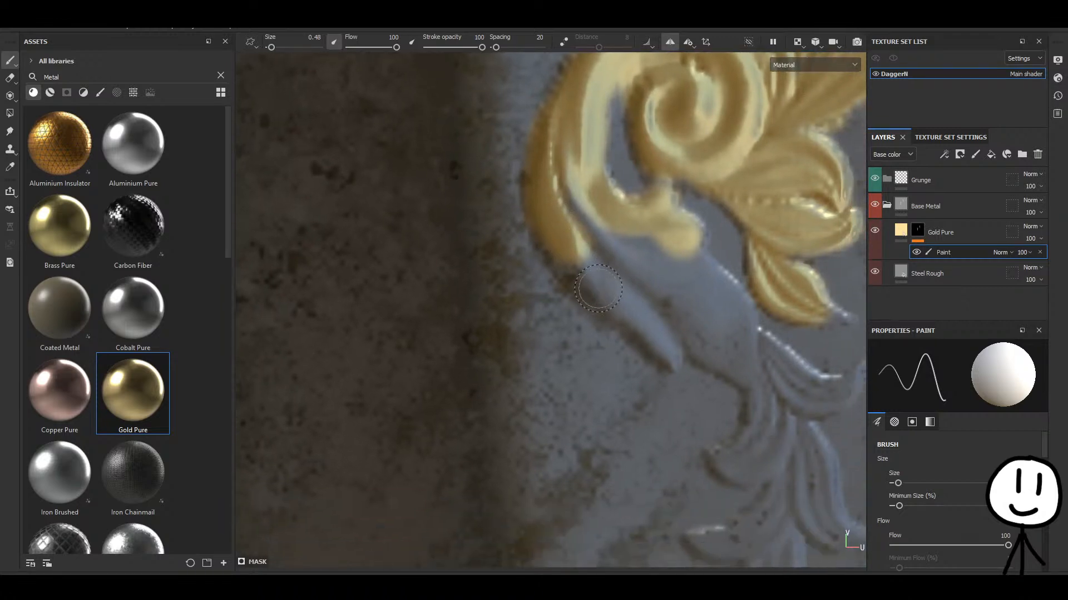
{"action": "left_click_drag", "start_coordinate": [556, 241], "coordinate": [613, 300]}
{"action": "left_click_drag", "start_coordinate": [655, 326], "coordinate": [679, 352]}
{"action": "left_click_drag", "start_coordinate": [640, 295], "coordinate": [560, 164]}
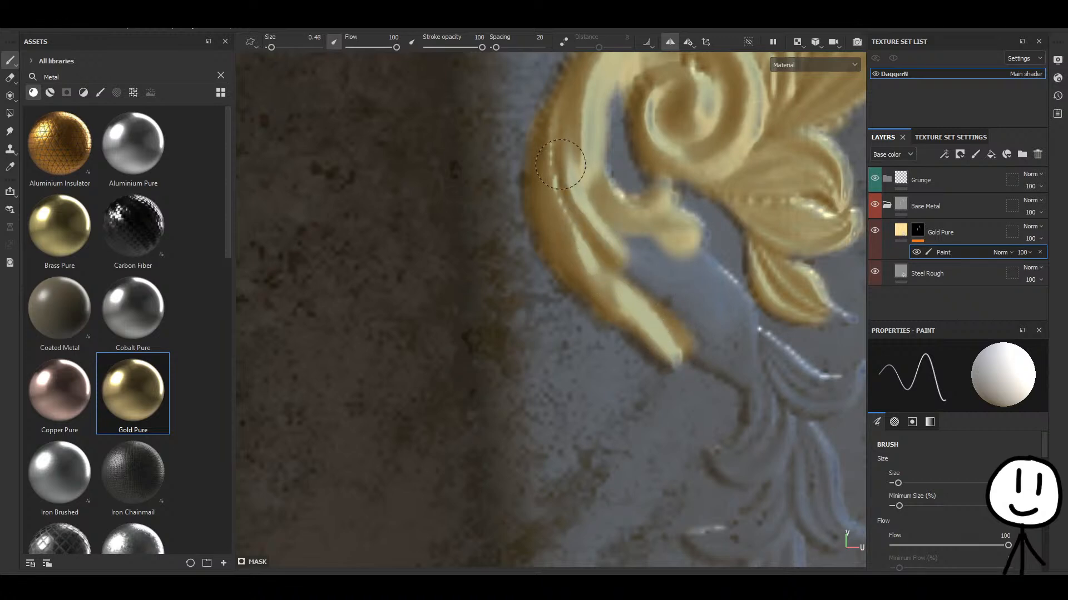
{"action": "mouse_move", "coordinate": [583, 251]}
{"action": "left_mouse_down"}
{"action": "mouse_move", "coordinate": [628, 261]}
{"action": "mouse_move", "coordinate": [700, 316]}
{"action": "mouse_move", "coordinate": [681, 286]}
{"action": "mouse_move", "coordinate": [724, 333]}
{"action": "left_mouse_up"}
{"action": "middle_click_drag", "start_coordinate": [724, 332], "coordinate": [440, 371]}
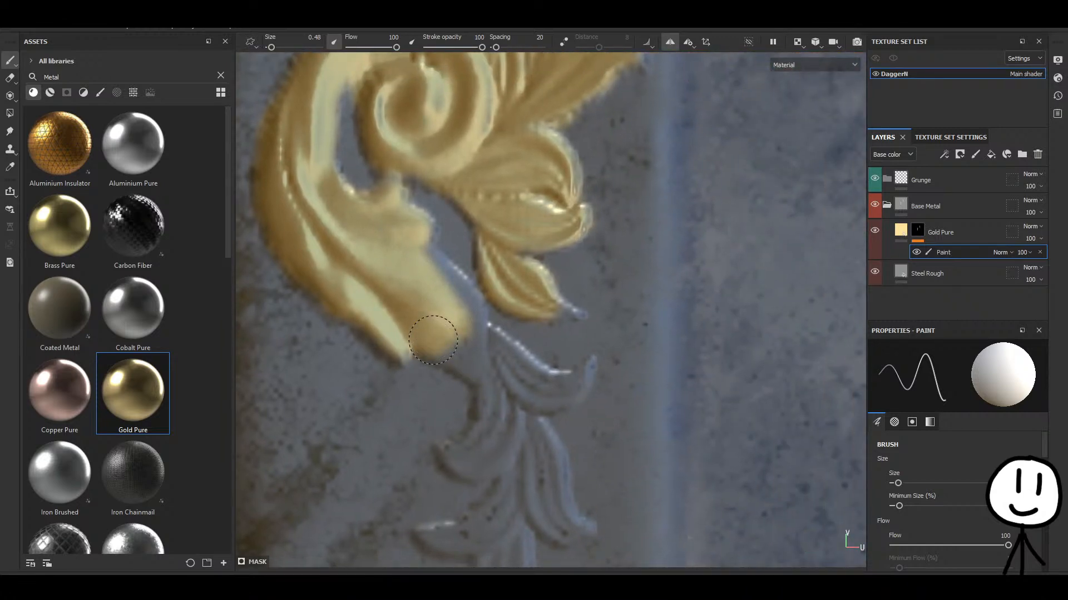
{"action": "mouse_move", "coordinate": [433, 339]}
{"action": "left_mouse_down"}
{"action": "mouse_move", "coordinate": [485, 367]}
{"action": "mouse_move", "coordinate": [455, 318]}
{"action": "mouse_move", "coordinate": [463, 305]}
{"action": "mouse_move", "coordinate": [415, 262]}
{"action": "mouse_move", "coordinate": [440, 283]}
{"action": "mouse_move", "coordinate": [416, 232]}
{"action": "left_mouse_up"}
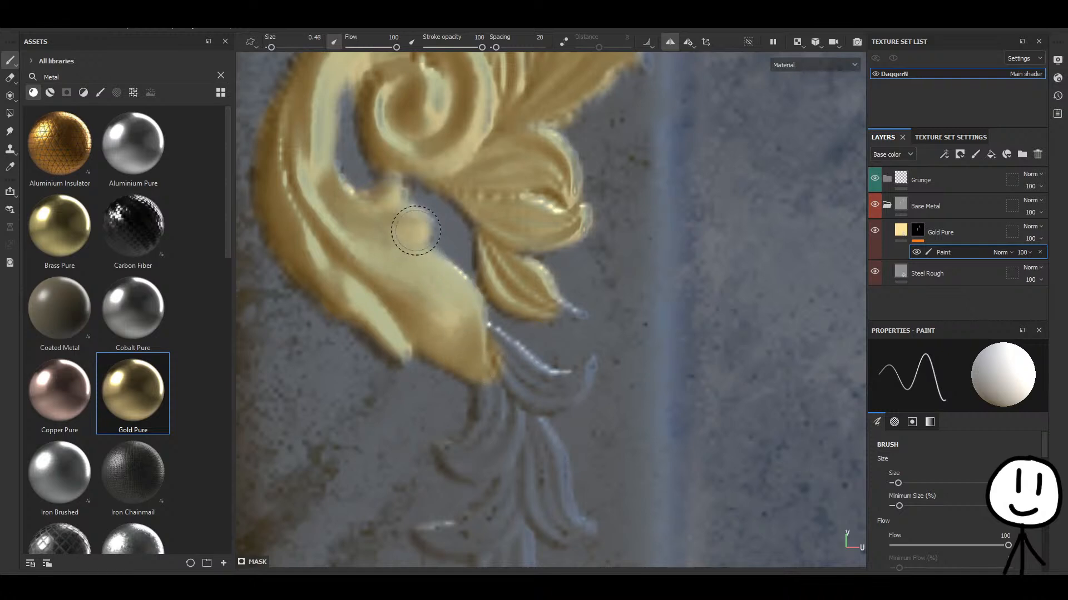
Paint the first pair of curved leaves hanging below the large scroll's stem gold.
{"action": "middle_click_drag", "start_coordinate": [459, 328], "coordinate": [403, 219], "text": "alt"}
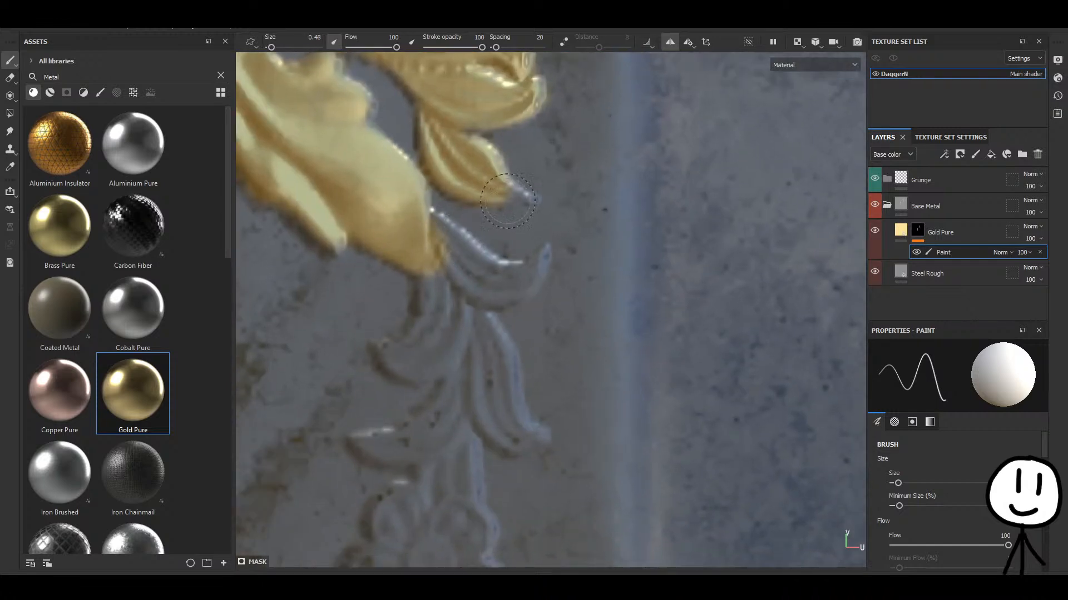
{"action": "scroll", "coordinate": [450, 251], "scroll_direction": "up", "scroll_amount": 3}
{"action": "scroll", "coordinate": [450, 252], "scroll_direction": "up", "scroll_amount": 1}
{"action": "mouse_move", "coordinate": [419, 224]}
{"action": "left_mouse_down"}
{"action": "mouse_move", "coordinate": [464, 271]}
{"action": "mouse_move", "coordinate": [424, 336]}
{"action": "left_mouse_up"}
{"action": "middle_click_drag", "start_coordinate": [424, 355], "coordinate": [460, 278], "text": "alt"}
{"action": "mouse_move", "coordinate": [445, 278]}
{"action": "left_mouse_down"}
{"action": "mouse_move", "coordinate": [422, 345]}
{"action": "mouse_move", "coordinate": [396, 350]}
{"action": "mouse_move", "coordinate": [400, 374]}
{"action": "mouse_move", "coordinate": [445, 384]}
{"action": "mouse_move", "coordinate": [505, 264]}
{"action": "mouse_move", "coordinate": [547, 228]}
{"action": "mouse_move", "coordinate": [578, 214]}
{"action": "mouse_move", "coordinate": [595, 231]}
{"action": "mouse_move", "coordinate": [573, 243]}
{"action": "mouse_move", "coordinate": [601, 218]}
{"action": "mouse_move", "coordinate": [488, 180]}
{"action": "left_mouse_up"}
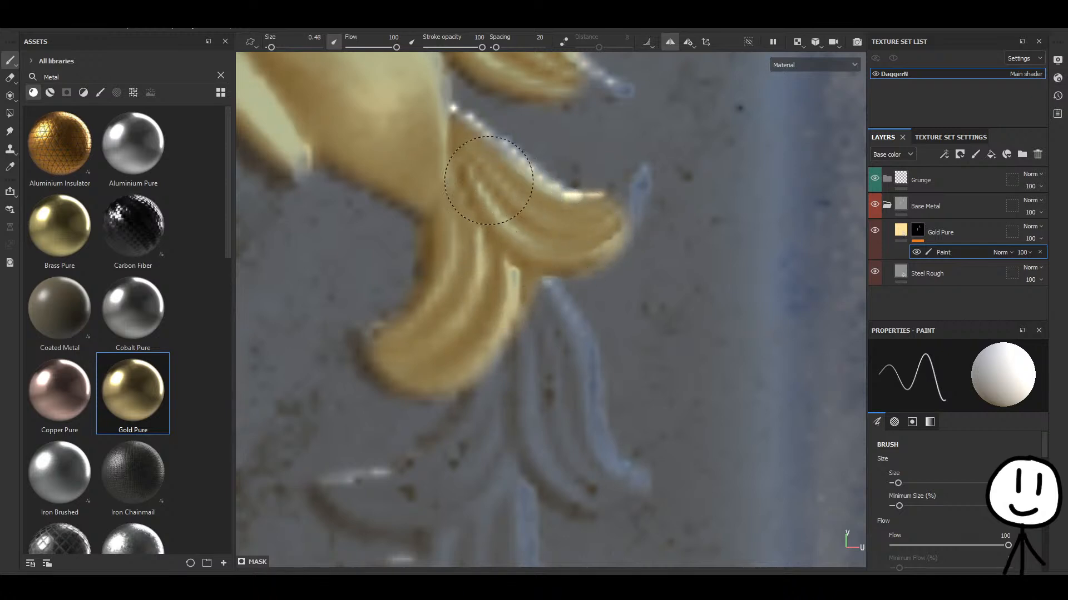
{"action": "left_click_drag", "start_coordinate": [408, 351], "coordinate": [399, 349]}
Paint the second pair of hanging leaves and the stalk between them gold.
{"action": "middle_click_drag", "start_coordinate": [531, 349], "coordinate": [483, 255], "text": "alt"}
{"action": "mouse_move", "coordinate": [468, 199]}
{"action": "left_mouse_down"}
{"action": "mouse_move", "coordinate": [505, 334]}
{"action": "mouse_move", "coordinate": [547, 381]}
{"action": "mouse_move", "coordinate": [517, 197]}
{"action": "left_mouse_up"}
{"action": "middle_click_drag", "start_coordinate": [449, 352], "coordinate": [567, 256], "text": "alt"}
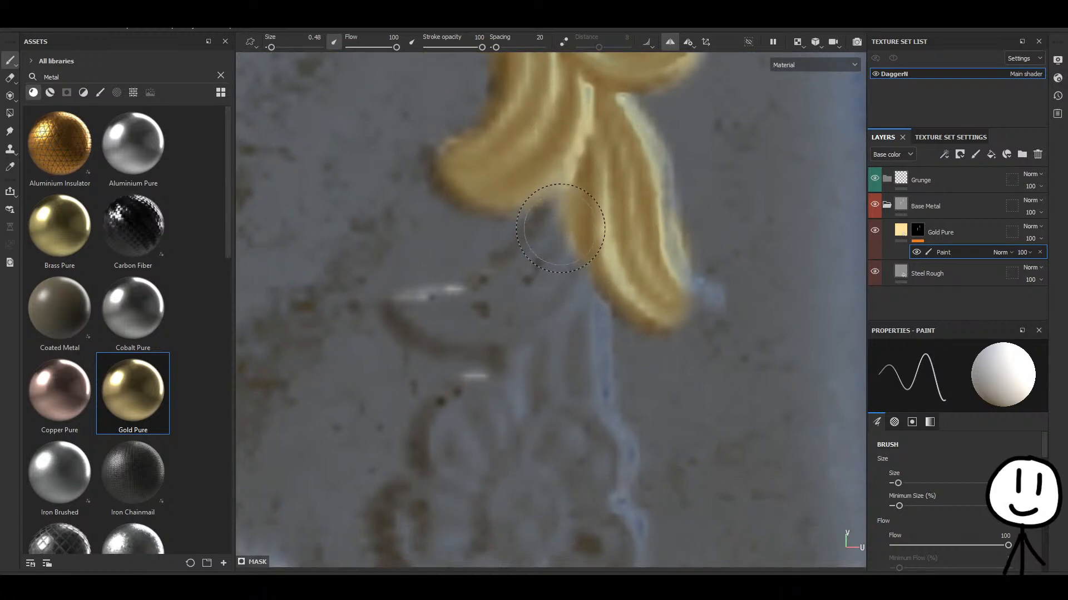
{"action": "mouse_move", "coordinate": [568, 225]}
{"action": "left_mouse_down"}
{"action": "mouse_move", "coordinate": [548, 278]}
{"action": "mouse_move", "coordinate": [511, 320]}
{"action": "mouse_move", "coordinate": [542, 311]}
{"action": "mouse_move", "coordinate": [559, 334]}
{"action": "mouse_move", "coordinate": [570, 430]}
{"action": "left_mouse_up"}
Paint all petals and the centre of the flower at the end of the leaf garland gold.
{"action": "middle_click_drag", "start_coordinate": [513, 408], "coordinate": [527, 303], "text": "alt"}
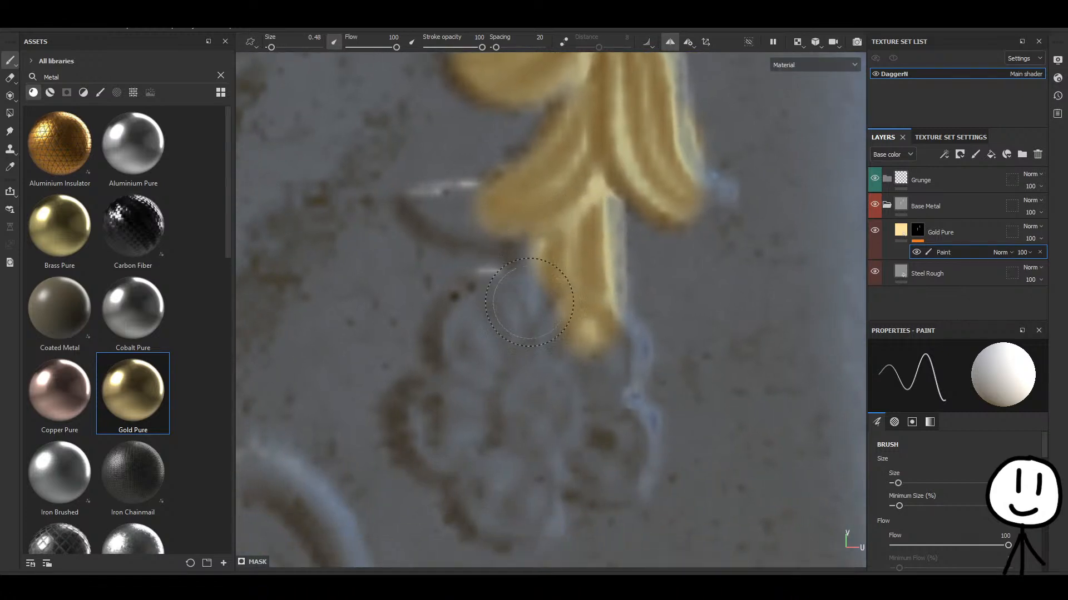
{"action": "mouse_move", "coordinate": [529, 344]}
{"action": "left_mouse_down"}
{"action": "mouse_move", "coordinate": [535, 410]}
{"action": "mouse_move", "coordinate": [528, 362]}
{"action": "mouse_move", "coordinate": [461, 409]}
{"action": "mouse_move", "coordinate": [453, 453]}
{"action": "mouse_move", "coordinate": [420, 464]}
{"action": "mouse_move", "coordinate": [417, 396]}
{"action": "mouse_move", "coordinate": [470, 349]}
{"action": "mouse_move", "coordinate": [468, 323]}
{"action": "mouse_move", "coordinate": [528, 272]}
{"action": "mouse_move", "coordinate": [535, 250]}
{"action": "mouse_move", "coordinate": [517, 237]}
{"action": "left_mouse_up"}
{"action": "middle_click_drag", "start_coordinate": [557, 332], "coordinate": [499, 207], "text": "alt"}
{"action": "mouse_move", "coordinate": [535, 195]}
{"action": "left_mouse_down"}
{"action": "mouse_move", "coordinate": [543, 226]}
{"action": "mouse_move", "coordinate": [565, 221]}
{"action": "mouse_move", "coordinate": [551, 294]}
{"action": "mouse_move", "coordinate": [573, 331]}
{"action": "mouse_move", "coordinate": [422, 370]}
{"action": "mouse_move", "coordinate": [497, 389]}
{"action": "mouse_move", "coordinate": [458, 385]}
{"action": "left_mouse_up"}
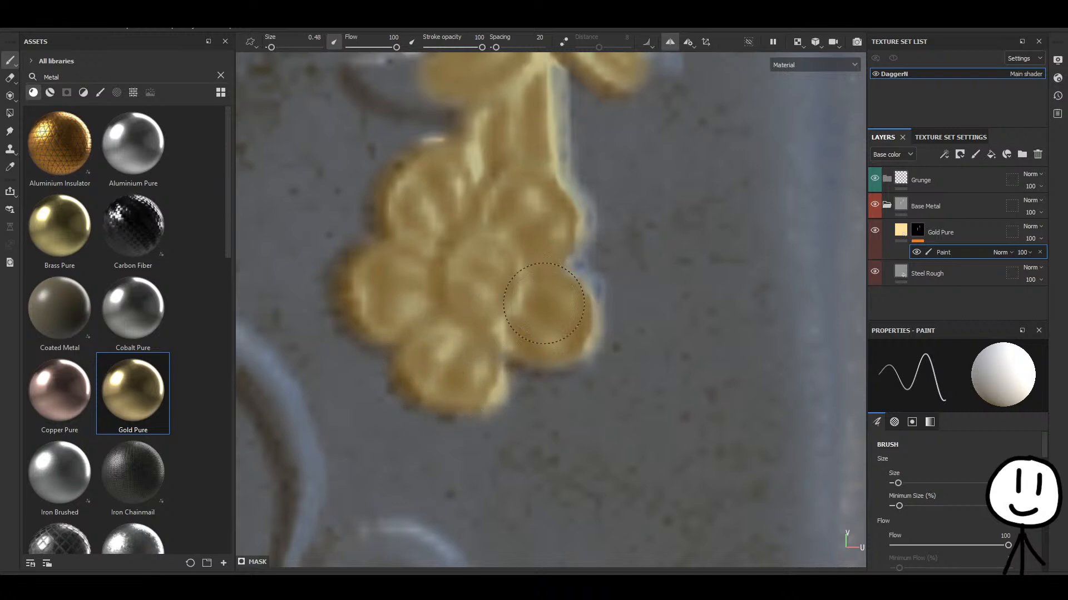
{"action": "left_click_drag", "start_coordinate": [571, 301], "coordinate": [560, 292]}
Examine the engraved ornaments along the dagger pieces to check which ones are gilded and which are still bare.
{"action": "scroll", "coordinate": [496, 274], "scroll_direction": "down", "scroll_amount": 10}
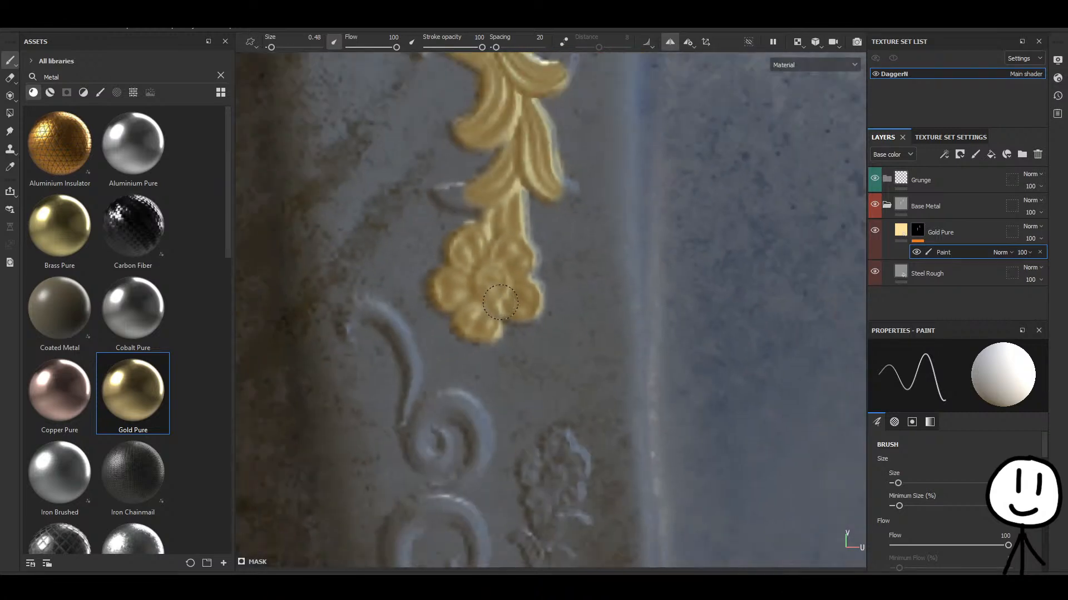
{"action": "scroll", "coordinate": [463, 327], "scroll_direction": "up", "scroll_amount": 4}
{"action": "scroll", "coordinate": [463, 326], "scroll_direction": "up", "scroll_amount": 2}
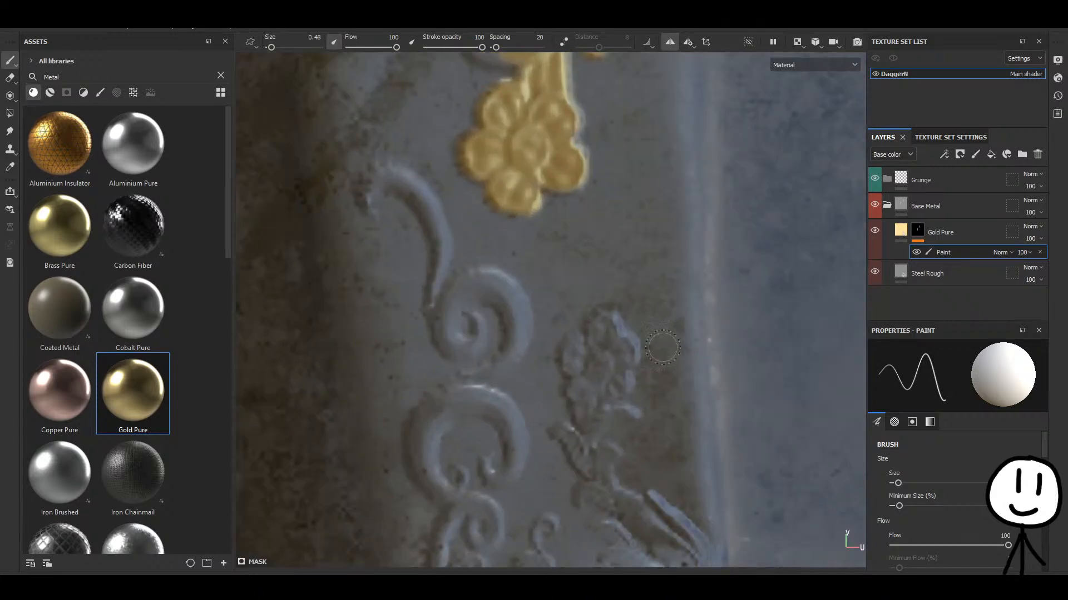
{"action": "scroll", "coordinate": [659, 348], "scroll_direction": "down", "scroll_amount": 10}
{"action": "middle_click_drag", "start_coordinate": [661, 256], "coordinate": [444, 499], "text": "alt"}
{"action": "scroll", "coordinate": [493, 320], "scroll_direction": "up", "scroll_amount": 5}
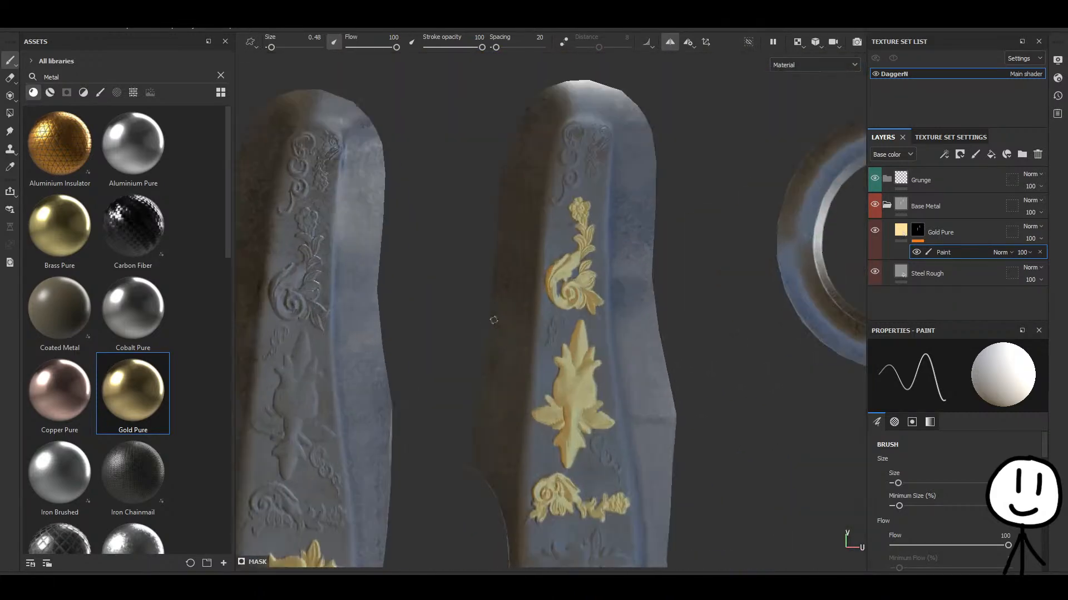
{"action": "scroll", "coordinate": [483, 356], "scroll_direction": "up", "scroll_amount": 8}
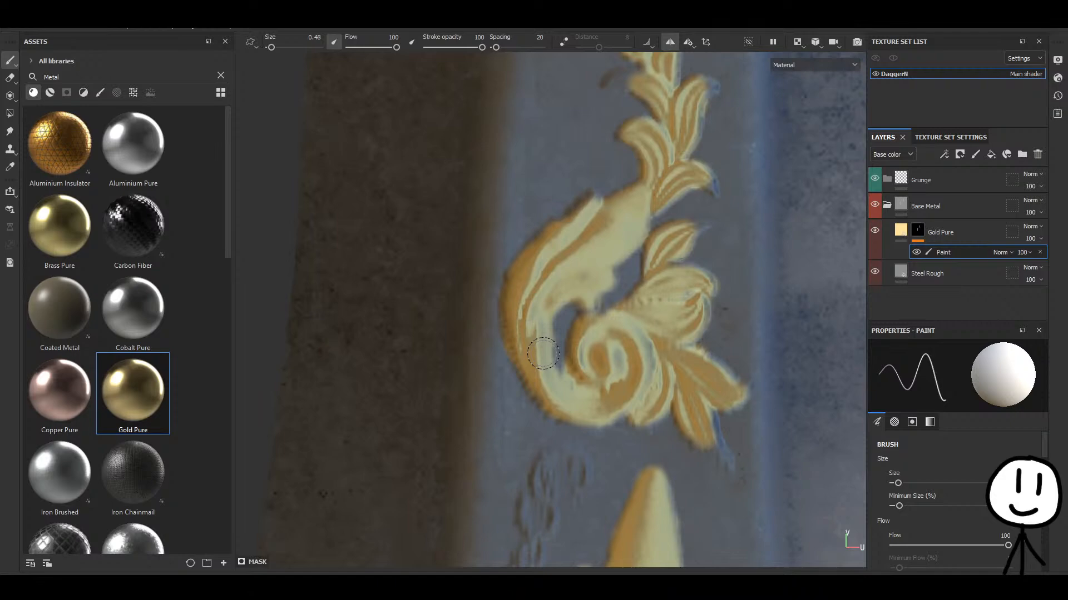
{"action": "middle_click_drag", "start_coordinate": [438, 442], "coordinate": [542, 233], "text": "alt"}
{"action": "scroll", "coordinate": [581, 250], "scroll_direction": "down", "scroll_amount": 6}
{"action": "middle_click_drag", "start_coordinate": [429, 488], "coordinate": [562, 181], "text": "alt"}
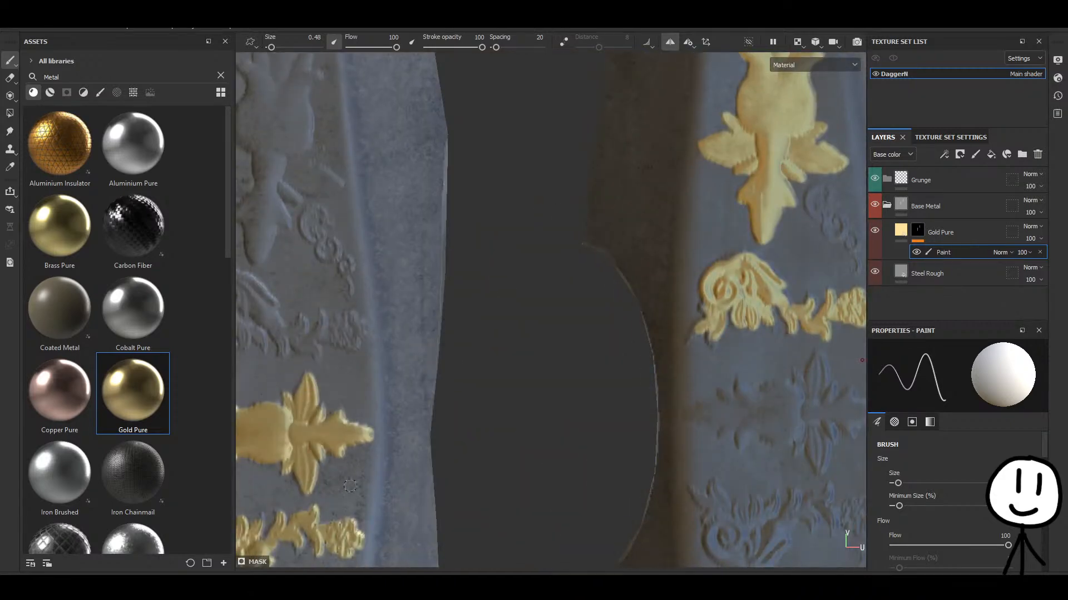
{"action": "middle_click_drag", "start_coordinate": [350, 490], "coordinate": [556, 238], "text": "alt"}
{"action": "middle_click_drag", "start_coordinate": [437, 442], "coordinate": [517, 245], "text": "alt"}
{"action": "middle_click_drag", "start_coordinate": [505, 421], "coordinate": [522, 224], "text": "alt"}
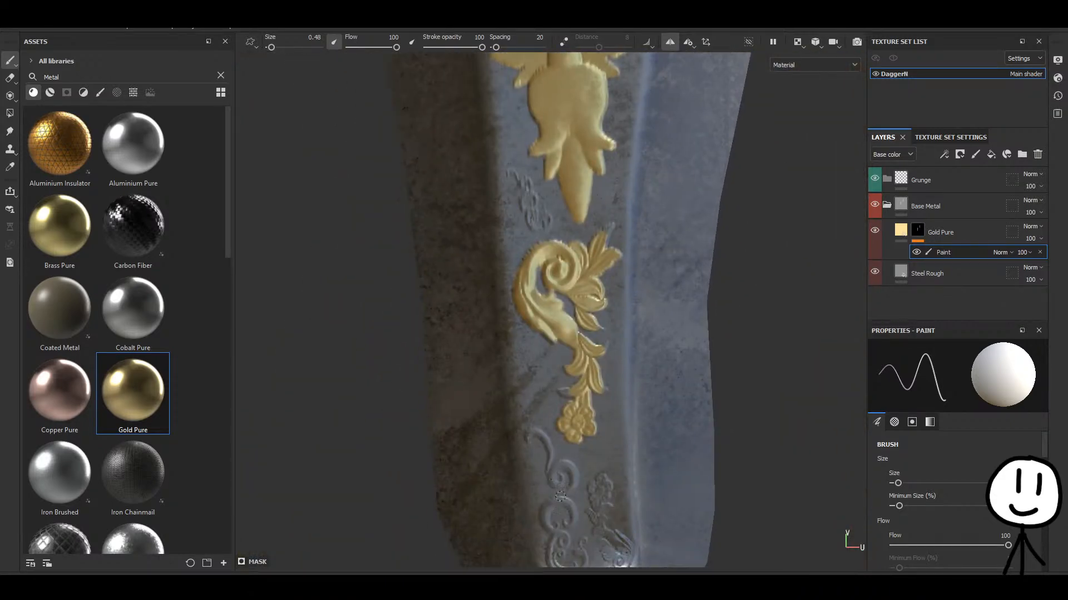
Paint the upper petals of the small flower beside the coiled scrolls near the rounded end gold.
{"action": "middle_click_drag", "start_coordinate": [560, 496], "coordinate": [507, 244], "text": "alt"}
{"action": "scroll", "coordinate": [508, 300], "scroll_direction": "up", "scroll_amount": 7}
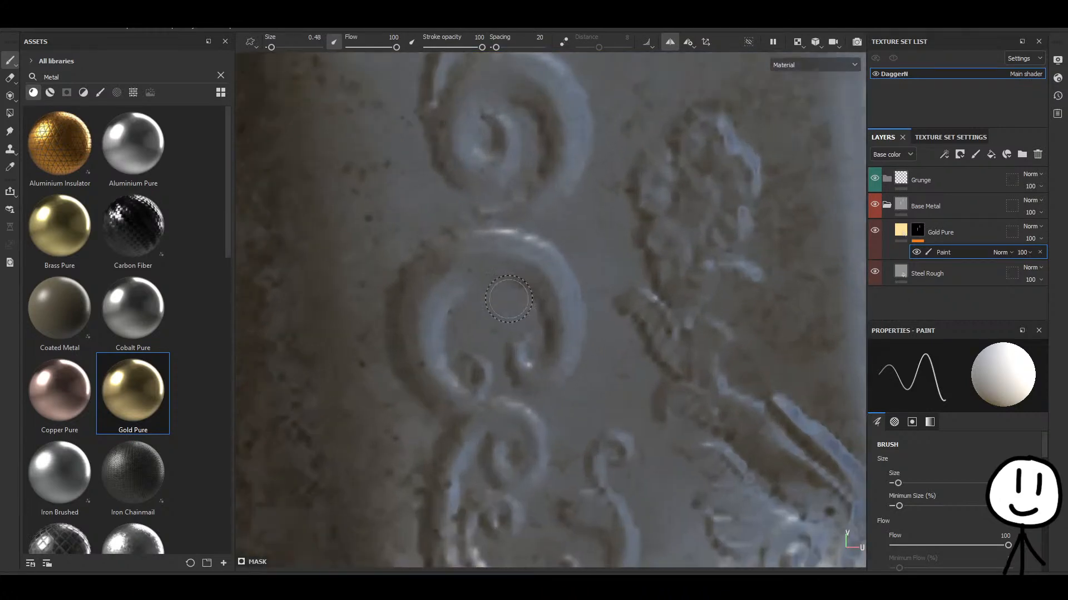
{"action": "scroll", "coordinate": [521, 257], "scroll_direction": "up", "scroll_amount": 2}
{"action": "middle_click_drag", "start_coordinate": [652, 314], "coordinate": [471, 402], "text": "alt"}
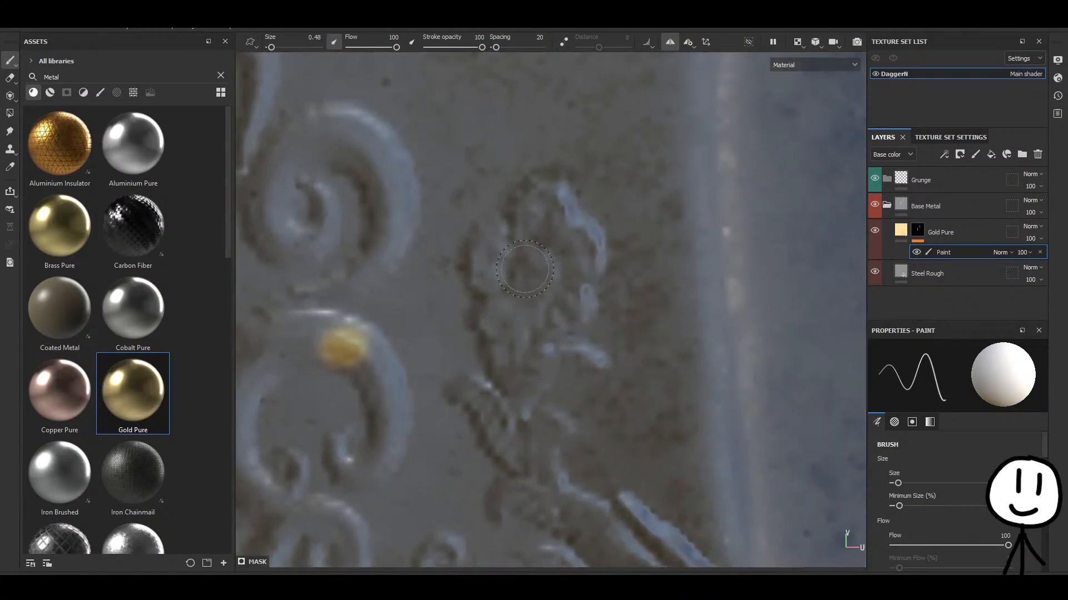
{"action": "mouse_move", "coordinate": [538, 243]}
{"action": "left_mouse_down"}
{"action": "mouse_move", "coordinate": [535, 210]}
{"action": "mouse_move", "coordinate": [556, 208]}
{"action": "mouse_move", "coordinate": [584, 250]}
{"action": "left_mouse_up"}
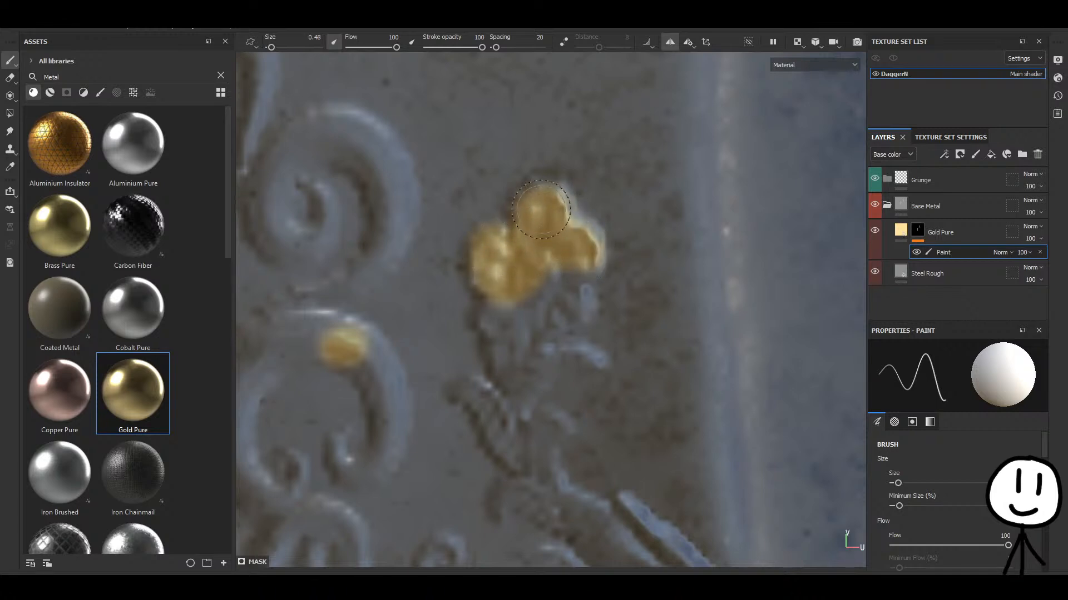
Paint the rest of the small flower and the leaves on its upper stem gold.
{"action": "middle_click_drag", "start_coordinate": [526, 286], "coordinate": [510, 214], "text": "alt"}
{"action": "mouse_move", "coordinate": [513, 222]}
{"action": "left_mouse_down"}
{"action": "mouse_move", "coordinate": [487, 248]}
{"action": "mouse_move", "coordinate": [516, 233]}
{"action": "mouse_move", "coordinate": [537, 239]}
{"action": "mouse_move", "coordinate": [493, 328]}
{"action": "mouse_move", "coordinate": [465, 331]}
{"action": "left_mouse_up"}
{"action": "middle_click_drag", "start_coordinate": [490, 357], "coordinate": [471, 299], "text": "alt"}
{"action": "mouse_move", "coordinate": [471, 298]}
{"action": "left_mouse_down"}
{"action": "mouse_move", "coordinate": [483, 314]}
{"action": "mouse_move", "coordinate": [514, 297]}
{"action": "left_mouse_up"}
Paint the small flower's lower stem and the curled leafy scroll at the rounded end gold.
{"action": "middle_click_drag", "start_coordinate": [505, 374], "coordinate": [455, 231], "text": "alt"}
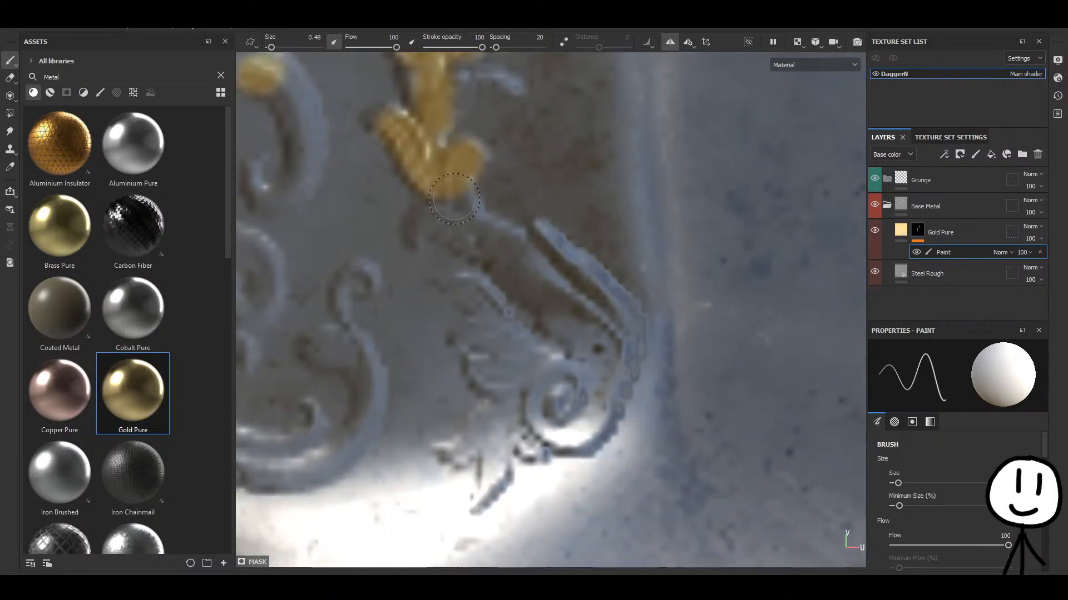
{"action": "mouse_move", "coordinate": [457, 205]}
{"action": "left_mouse_down"}
{"action": "mouse_move", "coordinate": [471, 236]}
{"action": "mouse_move", "coordinate": [526, 271]}
{"action": "left_mouse_up"}
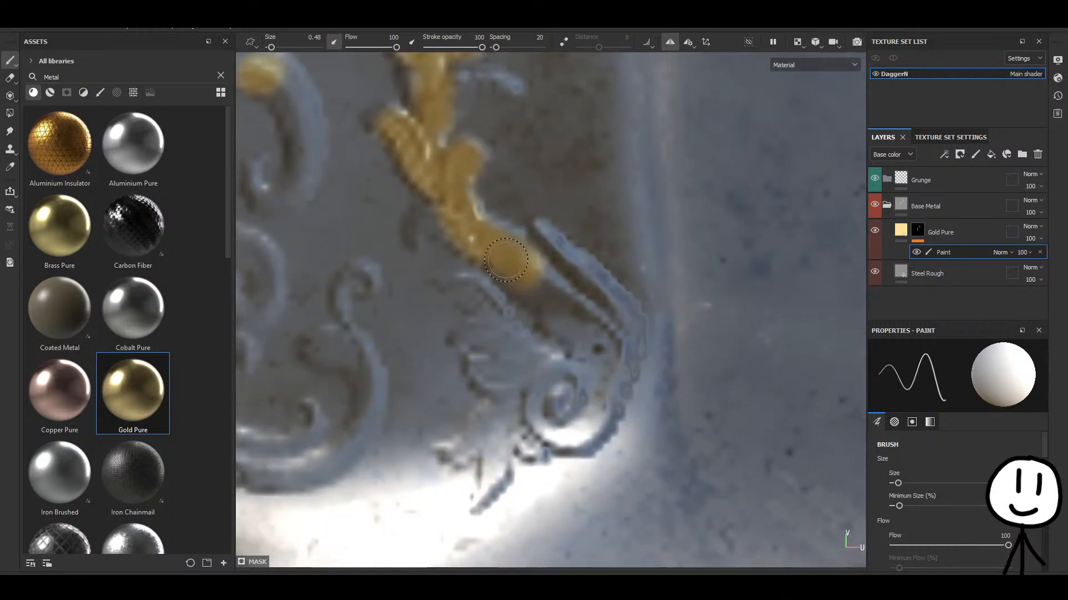
{"action": "left_click_drag", "start_coordinate": [439, 227], "coordinate": [448, 225]}
{"action": "left_click_drag", "start_coordinate": [529, 263], "coordinate": [588, 314]}
{"action": "middle_click_drag", "start_coordinate": [588, 314], "coordinate": [567, 216], "text": "alt"}
{"action": "mouse_move", "coordinate": [489, 318]}
{"action": "left_mouse_down"}
{"action": "mouse_move", "coordinate": [509, 289]}
{"action": "mouse_move", "coordinate": [546, 342]}
{"action": "mouse_move", "coordinate": [593, 267]}
{"action": "mouse_move", "coordinate": [590, 253]}
{"action": "mouse_move", "coordinate": [555, 245]}
{"action": "mouse_move", "coordinate": [578, 192]}
{"action": "mouse_move", "coordinate": [512, 147]}
{"action": "left_mouse_up"}
{"action": "mouse_move", "coordinate": [566, 211]}
{"action": "left_mouse_down"}
{"action": "mouse_move", "coordinate": [611, 226]}
{"action": "mouse_move", "coordinate": [609, 267]}
{"action": "mouse_move", "coordinate": [567, 319]}
{"action": "mouse_move", "coordinate": [487, 261]}
{"action": "mouse_move", "coordinate": [445, 186]}
{"action": "mouse_move", "coordinate": [507, 267]}
{"action": "mouse_move", "coordinate": [528, 278]}
{"action": "mouse_move", "coordinate": [457, 272]}
{"action": "mouse_move", "coordinate": [476, 337]}
{"action": "mouse_move", "coordinate": [467, 372]}
{"action": "mouse_move", "coordinate": [425, 356]}
{"action": "mouse_move", "coordinate": [473, 333]}
{"action": "mouse_move", "coordinate": [503, 345]}
{"action": "mouse_move", "coordinate": [460, 390]}
{"action": "left_mouse_up"}
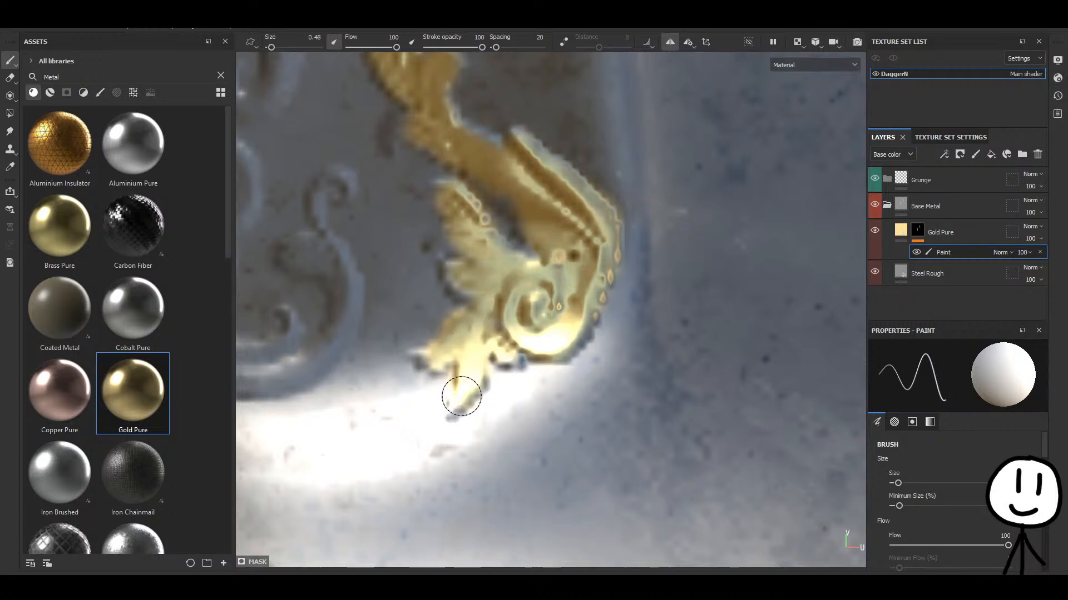
Reduce the brush size to 0.17 and paint the two thin tendrils beside the small flower's stem gold.
{"action": "scroll", "coordinate": [779, 406], "scroll_direction": "down", "scroll_amount": 5}
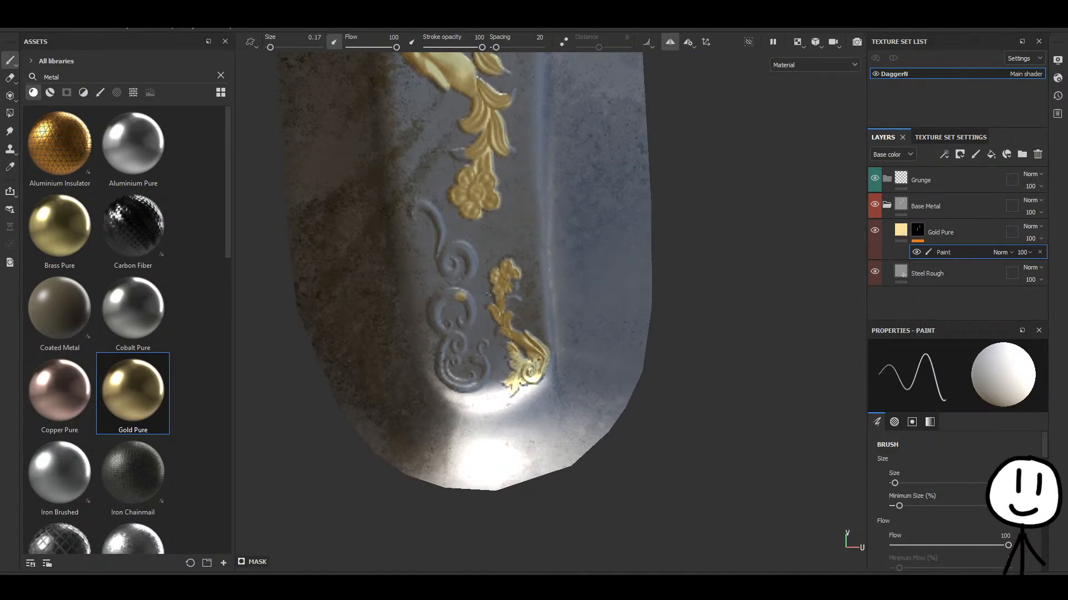
{"action": "scroll", "coordinate": [487, 293], "scroll_direction": "up", "scroll_amount": 10}
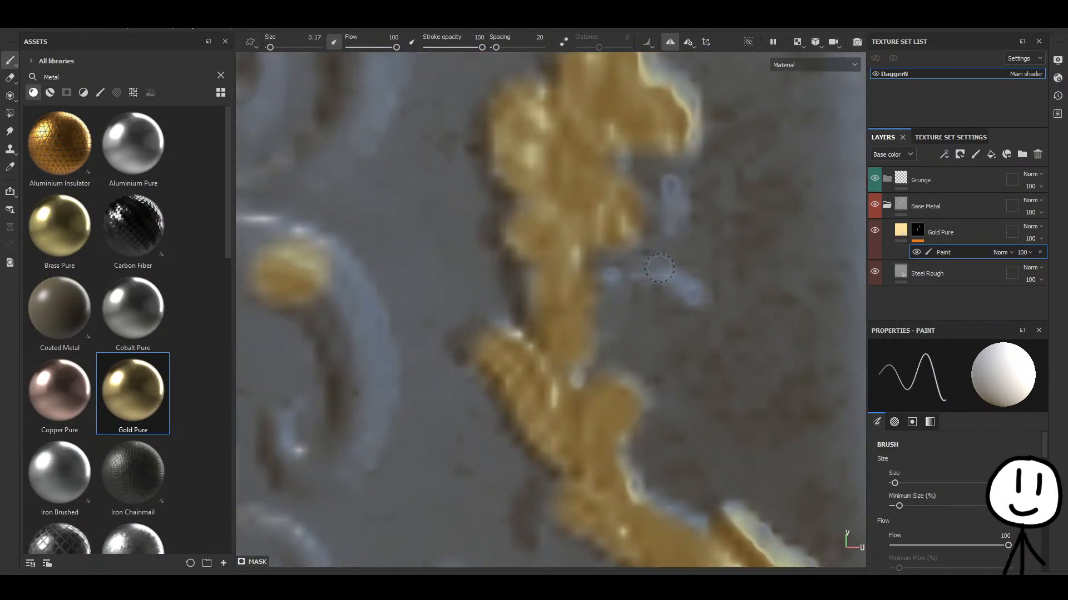
{"action": "mouse_move", "coordinate": [600, 274]}
{"action": "left_mouse_down"}
{"action": "mouse_move", "coordinate": [640, 270]}
{"action": "mouse_move", "coordinate": [691, 292]}
{"action": "left_mouse_up"}
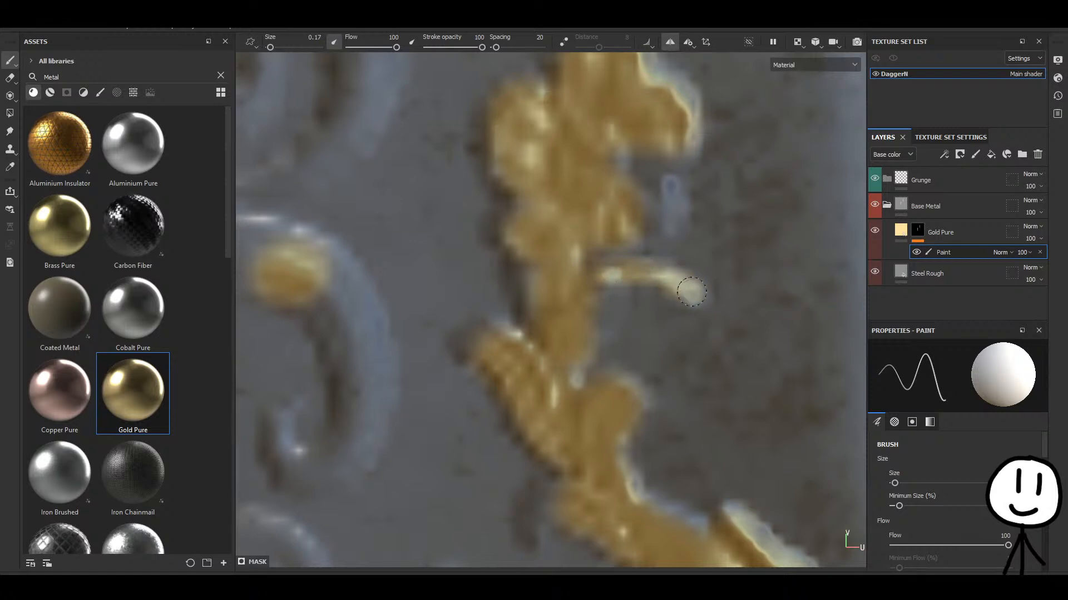
{"action": "left_click_drag", "start_coordinate": [670, 199], "coordinate": [668, 218]}
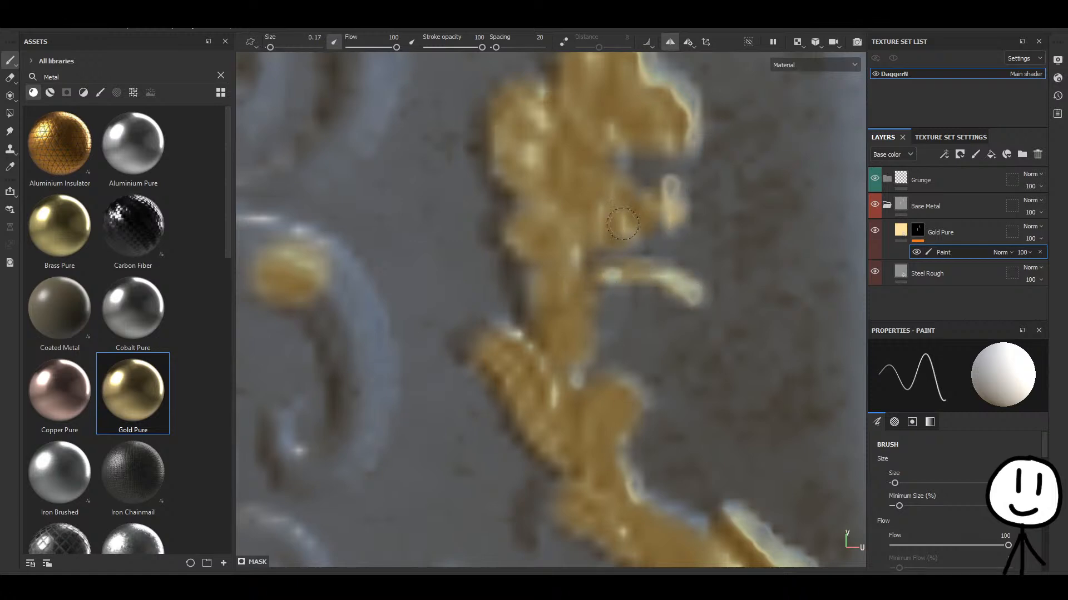
Touch up the gold on the small flower's petal edge and on the curled leafy scroll below its stem.
{"action": "scroll", "coordinate": [623, 224], "scroll_direction": "down", "scroll_amount": 3}
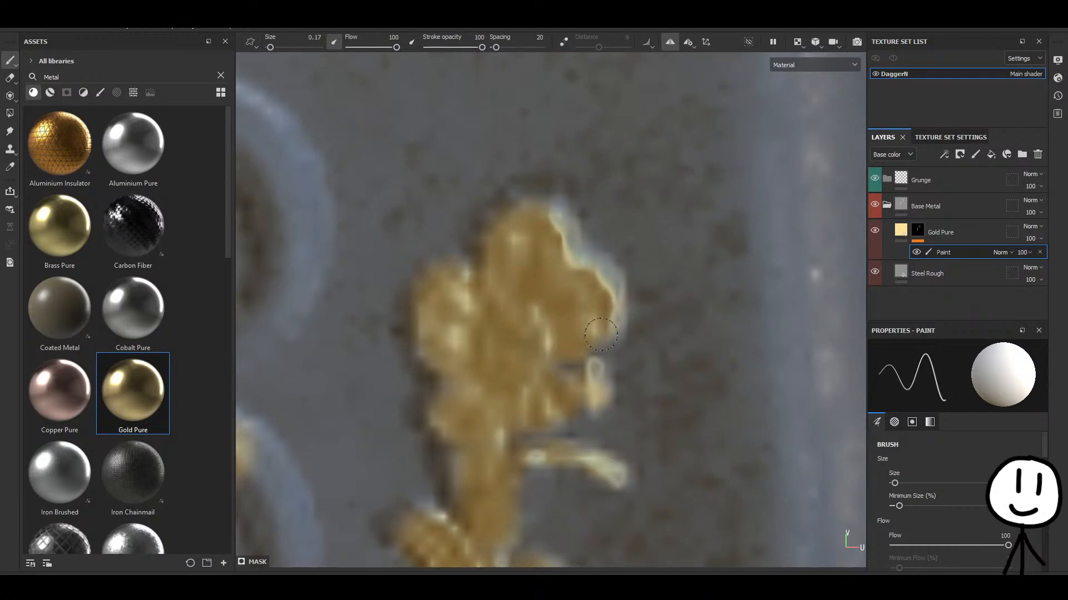
{"action": "left_click_drag", "start_coordinate": [601, 334], "coordinate": [559, 352]}
{"action": "middle_click_drag", "start_coordinate": [538, 412], "coordinate": [529, 225], "text": "alt"}
{"action": "middle_click_drag", "start_coordinate": [564, 473], "coordinate": [519, 238], "text": "alt"}
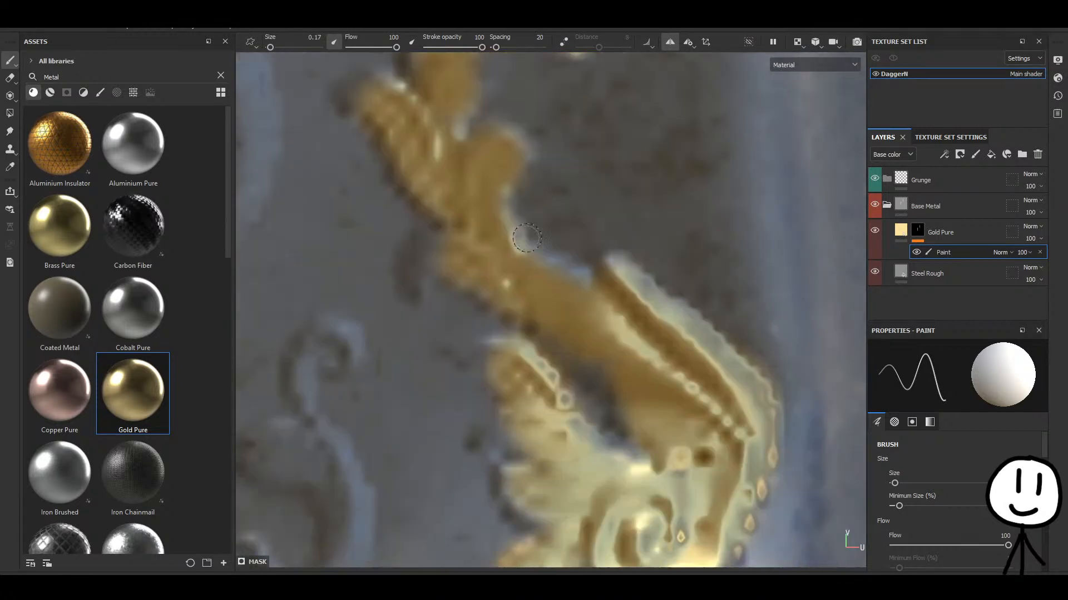
{"action": "middle_click_drag", "start_coordinate": [581, 440], "coordinate": [555, 225], "text": "alt"}
{"action": "mouse_move", "coordinate": [507, 456]}
{"action": "left_mouse_down"}
{"action": "mouse_move", "coordinate": [496, 483]}
{"action": "mouse_move", "coordinate": [452, 405]}
{"action": "mouse_move", "coordinate": [531, 371]}
{"action": "left_mouse_up"}
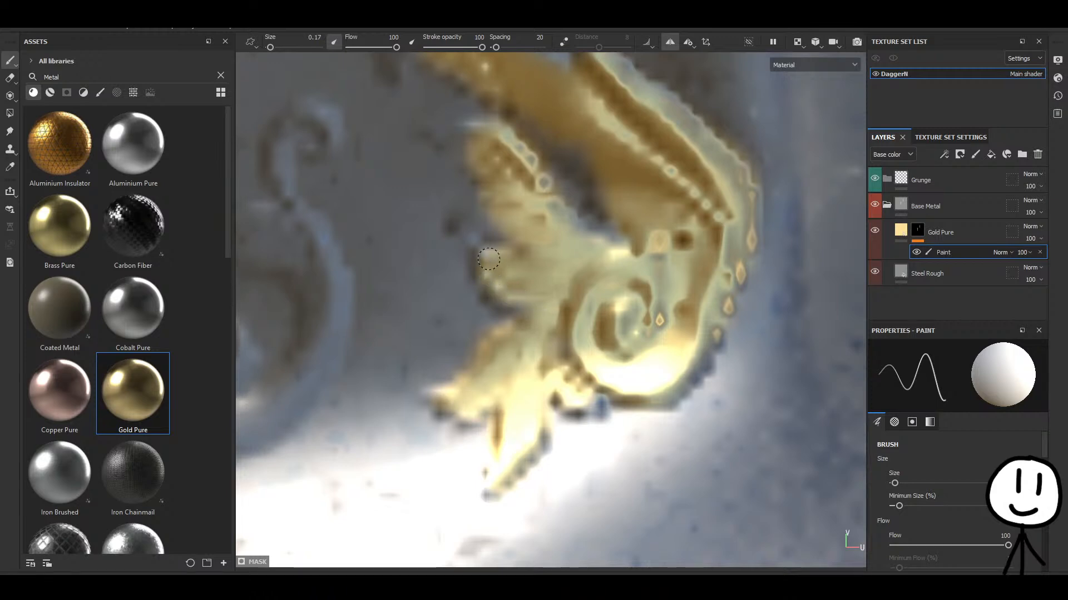
Paint the small curl branching off the small flower's lower stem and the tip of the leaf above it gold.
{"action": "middle_click_drag", "start_coordinate": [524, 249], "coordinate": [534, 338], "text": "alt"}
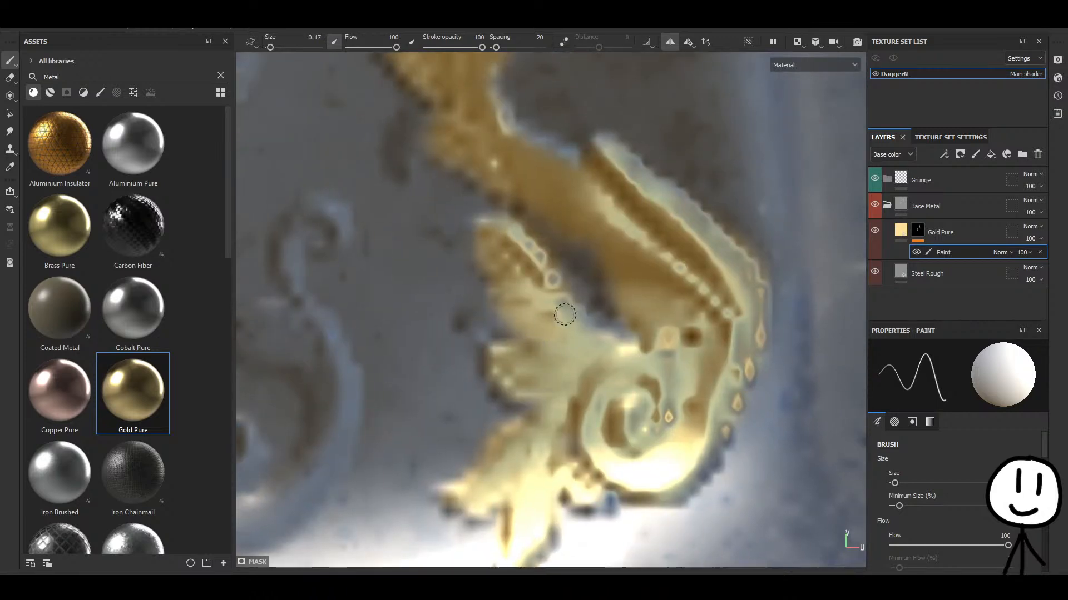
{"action": "right_click_drag", "start_coordinate": [586, 308], "coordinate": [580, 281], "text": "alt"}
{"action": "mouse_move", "coordinate": [580, 281]}
{"action": "middle_mouse_down", "text": "alt"}
{"action": "mouse_move", "coordinate": [581, 393]}
{"action": "mouse_move", "coordinate": [562, 276]}
{"action": "middle_mouse_up", "text": "alt"}
{"action": "scroll", "coordinate": [562, 278], "scroll_direction": "up", "scroll_amount": 3}
{"action": "left_click_drag", "start_coordinate": [571, 270], "coordinate": [544, 322]}
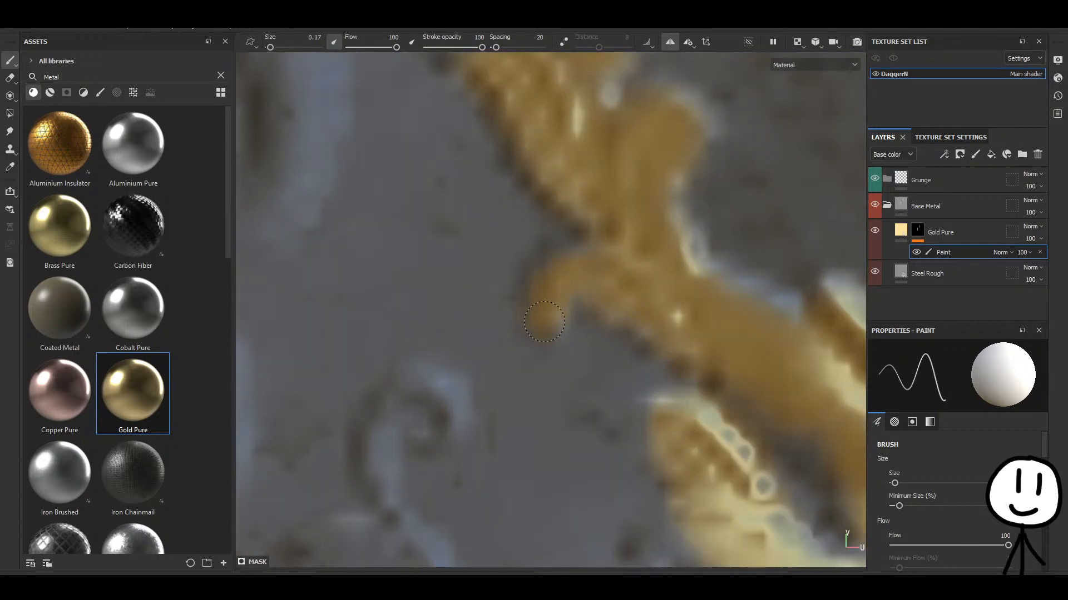
{"action": "middle_click_drag", "start_coordinate": [517, 235], "coordinate": [593, 479], "text": "alt"}
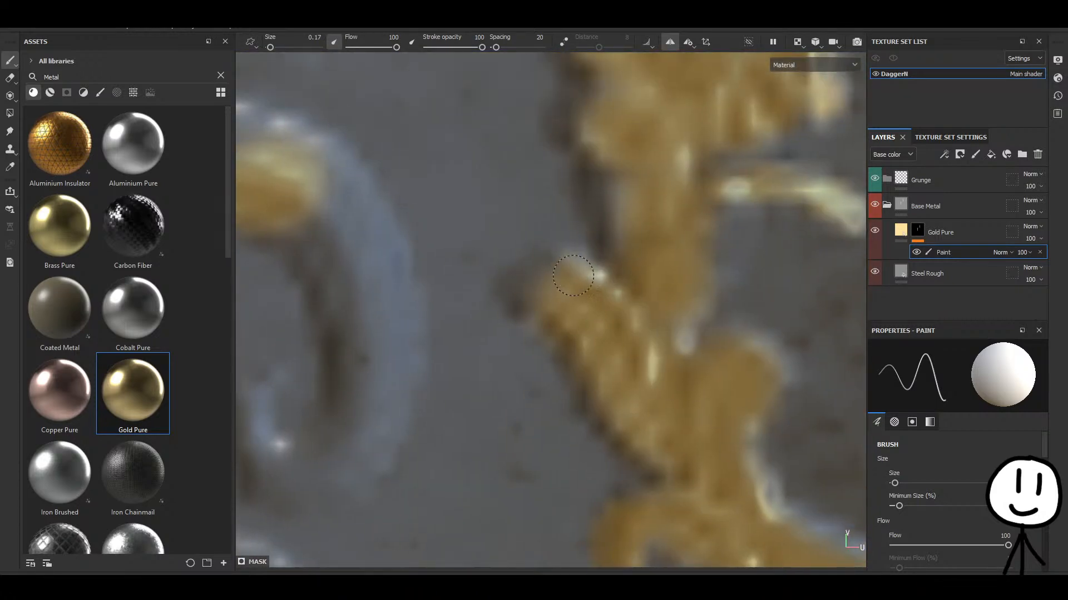
{"action": "left_click_drag", "start_coordinate": [574, 276], "coordinate": [542, 292]}
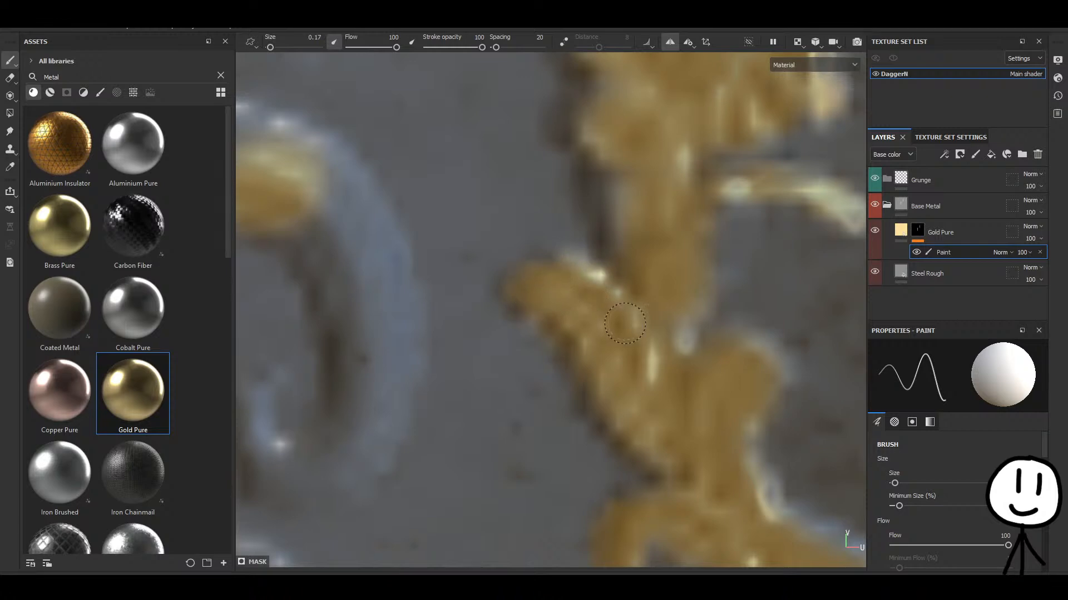
Paint the pointed leaf directly above the hanging round-petalled flower gold out to its tip.
{"action": "scroll", "coordinate": [625, 324], "scroll_direction": "down", "scroll_amount": 6}
{"action": "middle_click_drag", "start_coordinate": [583, 254], "coordinate": [524, 438], "text": "alt"}
{"action": "scroll", "coordinate": [523, 264], "scroll_direction": "up", "scroll_amount": 4}
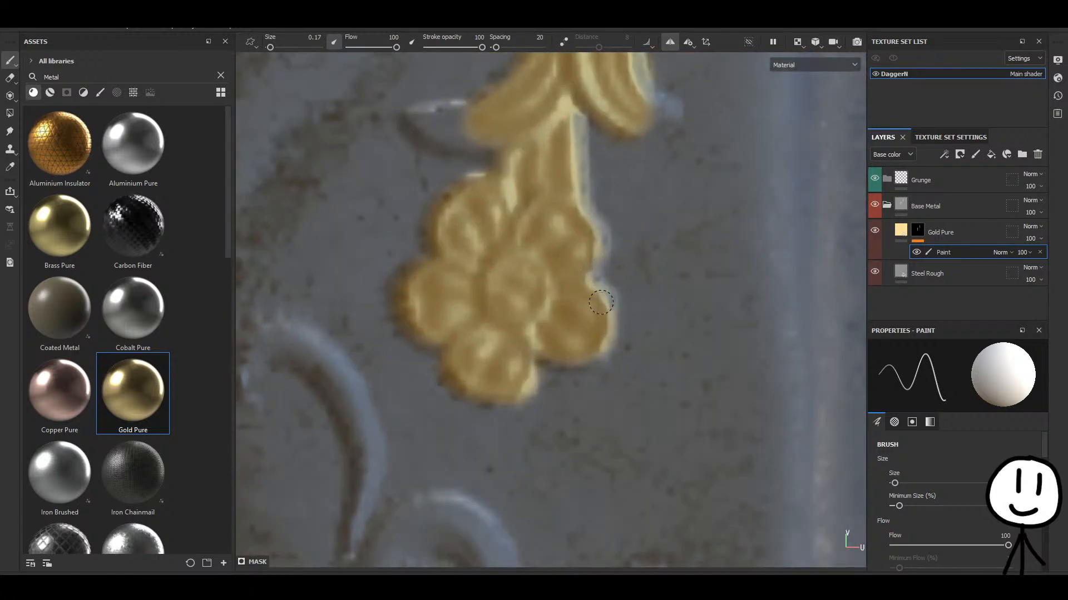
{"action": "middle_click_drag", "start_coordinate": [500, 188], "coordinate": [517, 300], "text": "alt"}
{"action": "mouse_move", "coordinate": [502, 244]}
{"action": "left_mouse_down"}
{"action": "mouse_move", "coordinate": [437, 235]}
{"action": "mouse_move", "coordinate": [469, 232]}
{"action": "left_mouse_up"}
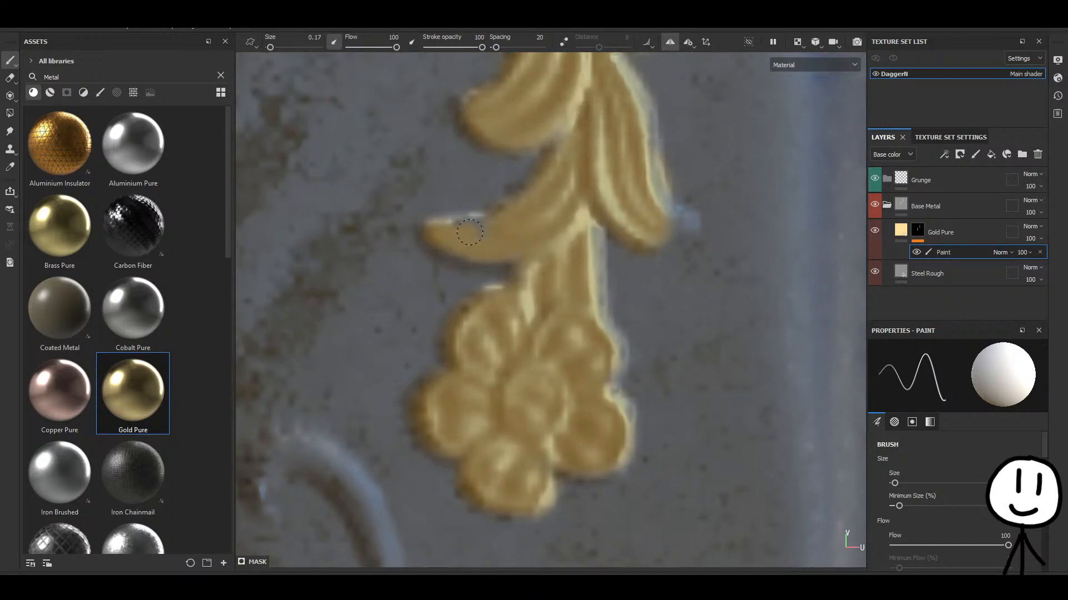
{"action": "middle_click_drag", "start_coordinate": [512, 250], "coordinate": [480, 288], "text": "alt"}
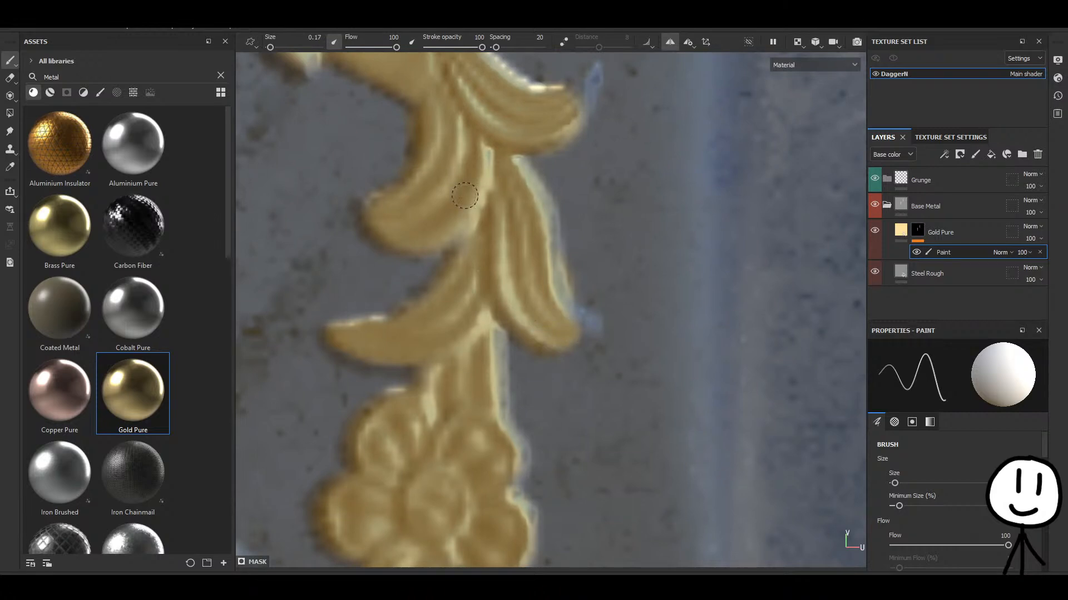
Paint the thin outer tips of the two leaves beside the thick curved stem of the large scroll gold.
{"action": "middle_click_drag", "start_coordinate": [464, 195], "coordinate": [633, 289], "text": "alt"}
{"action": "left_click_drag", "start_coordinate": [638, 265], "coordinate": [652, 236]}
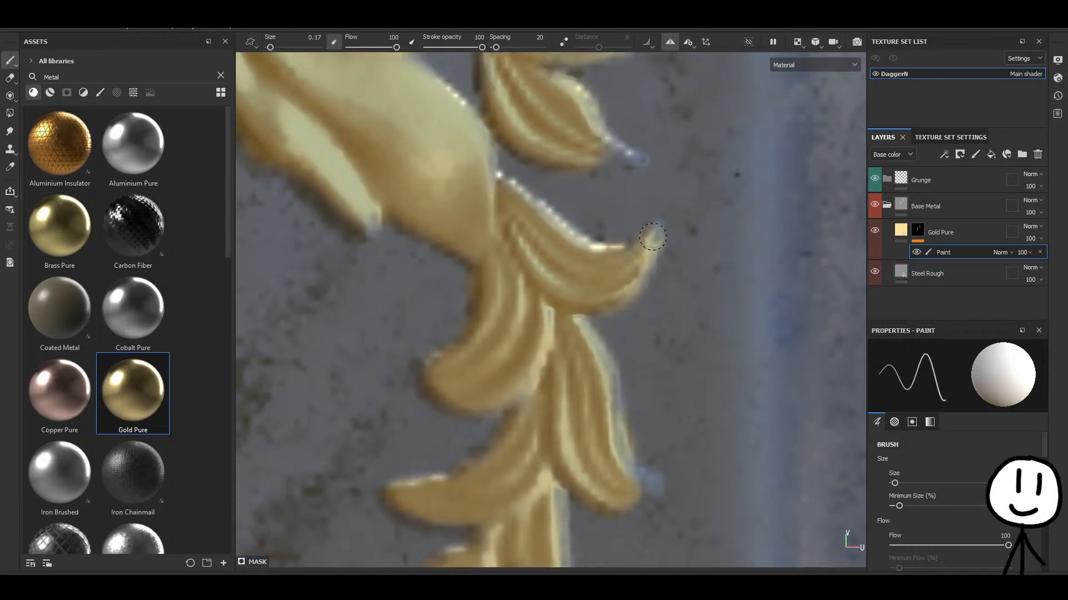
{"action": "middle_click_drag", "start_coordinate": [550, 209], "coordinate": [543, 339], "text": "alt"}
{"action": "left_click_drag", "start_coordinate": [595, 273], "coordinate": [628, 289]}
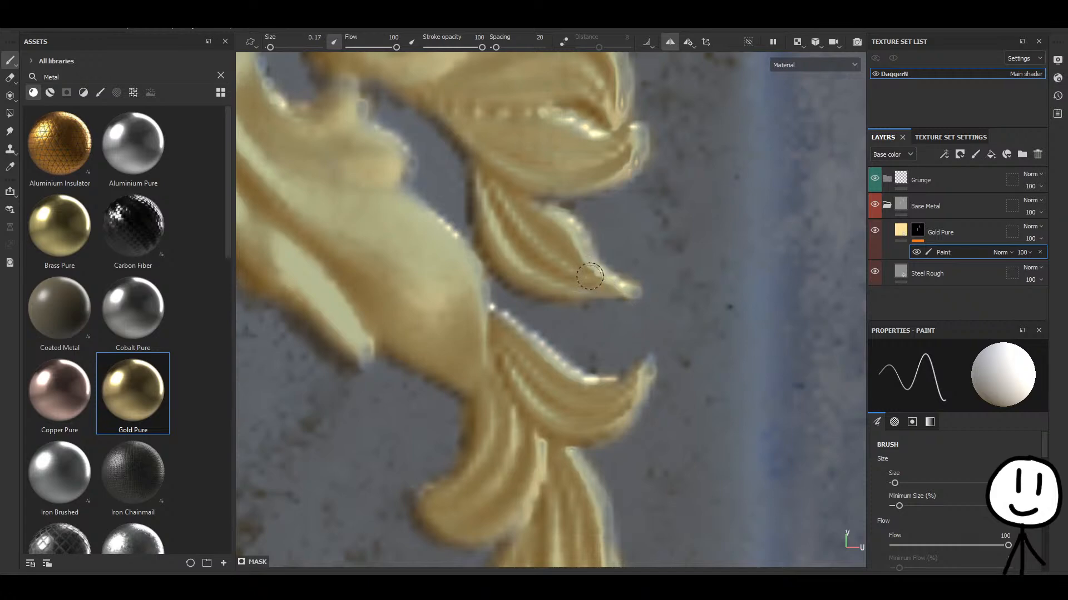
Paint the tips of the two outermost leaves fanning out from the large spiral scroll gold.
{"action": "middle_click_drag", "start_coordinate": [520, 181], "coordinate": [545, 369], "text": "alt"}
{"action": "middle_click_drag", "start_coordinate": [415, 291], "coordinate": [751, 255], "text": "alt"}
{"action": "middle_click_drag", "start_coordinate": [605, 264], "coordinate": [355, 455], "text": "alt"}
{"action": "scroll", "coordinate": [439, 368], "scroll_direction": "down", "scroll_amount": 4}
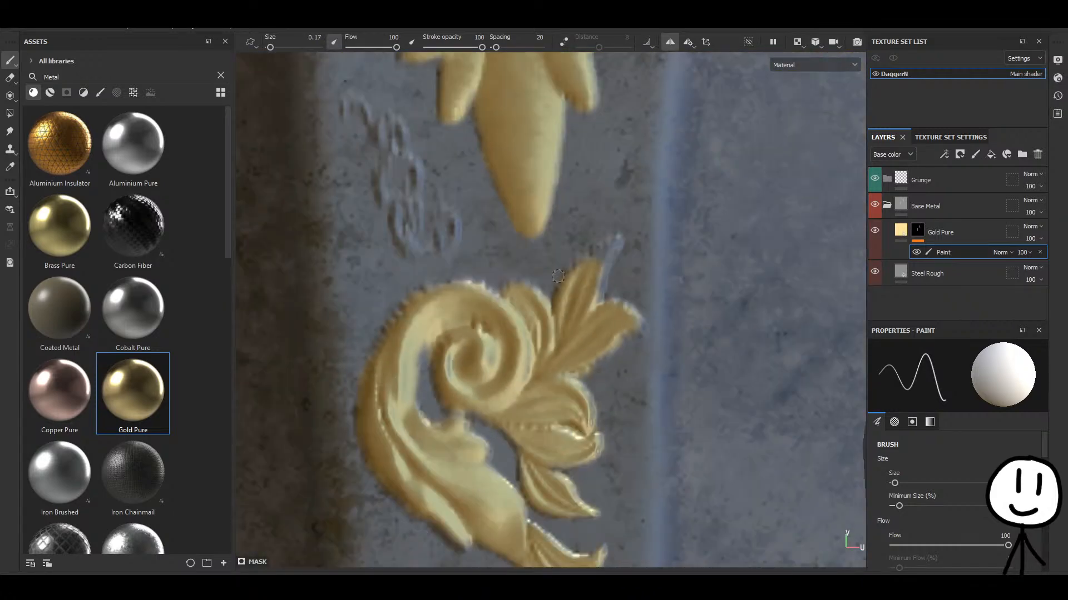
{"action": "scroll", "coordinate": [617, 264], "scroll_direction": "up", "scroll_amount": 3}
{"action": "mouse_move", "coordinate": [575, 285]}
{"action": "left_mouse_down"}
{"action": "mouse_move", "coordinate": [625, 249]}
{"action": "mouse_move", "coordinate": [589, 345]}
{"action": "mouse_move", "coordinate": [618, 279]}
{"action": "left_mouse_up"}
{"action": "key", "text": "ctrl+z"}
{"action": "key", "text": "ctrl+z"}
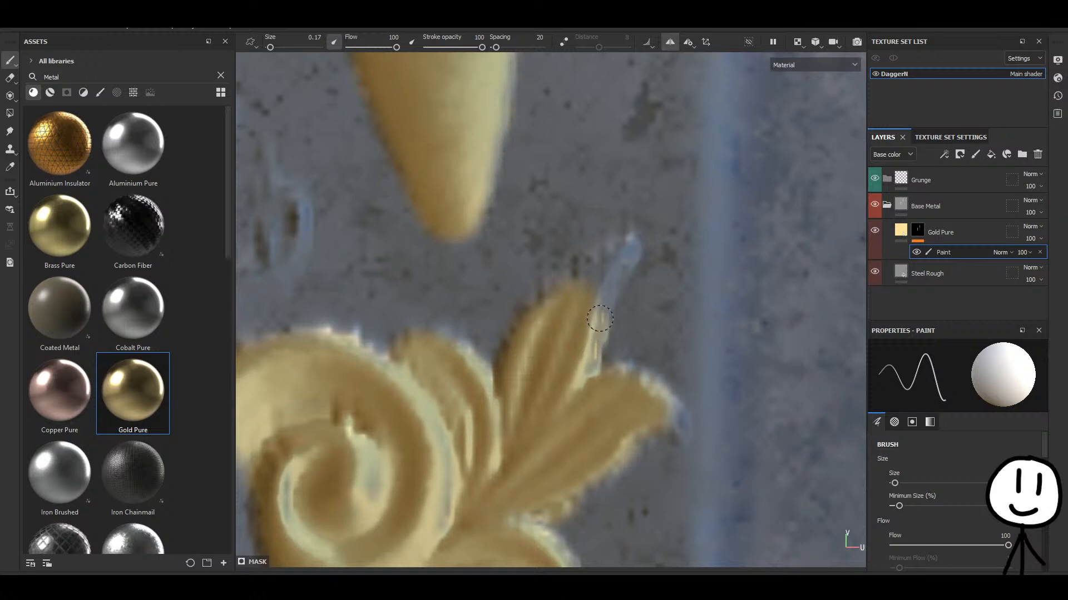
{"action": "left_click_drag", "start_coordinate": [599, 319], "coordinate": [628, 250]}
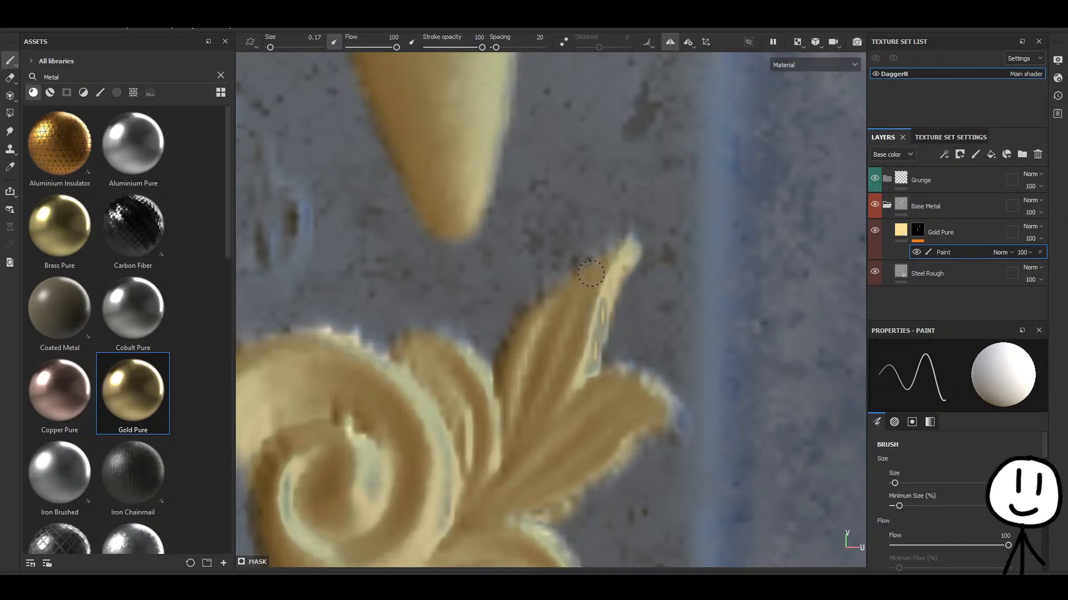
{"action": "middle_click_drag", "start_coordinate": [628, 348], "coordinate": [510, 213]}
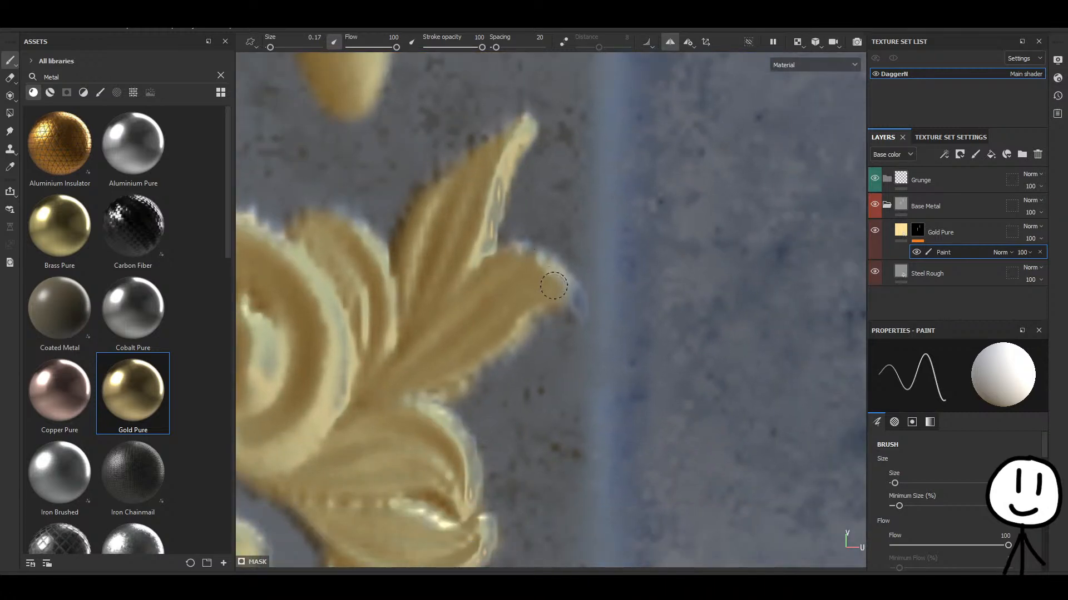
{"action": "left_click", "coordinate": [570, 300]}
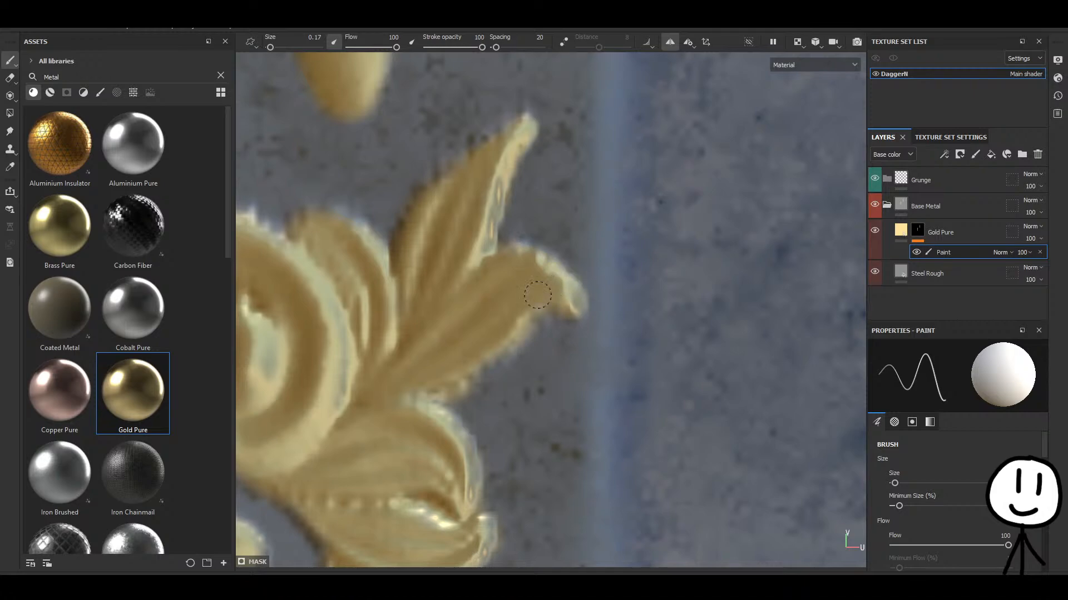
Paint the small side lobe at the leaf base beside the coil of the horizontal scroll ornament gold.
{"action": "left_click_drag", "start_coordinate": [538, 294], "coordinate": [510, 266], "text": "alt"}
{"action": "scroll", "coordinate": [519, 330], "scroll_direction": "down", "scroll_amount": 5}
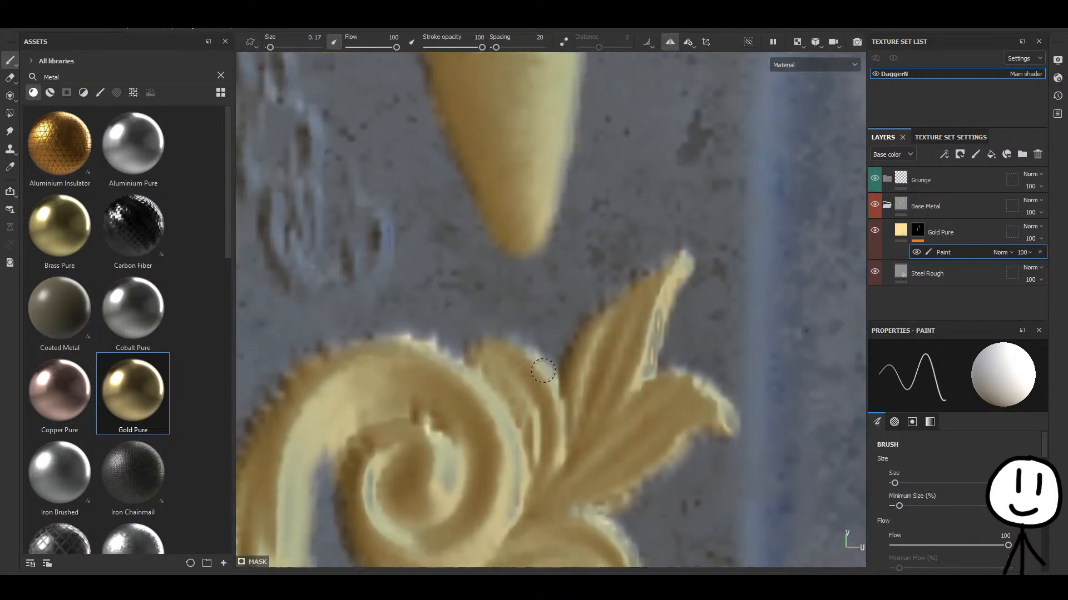
{"action": "middle_click_drag", "start_coordinate": [519, 330], "coordinate": [548, 256]}
{"action": "mouse_move", "coordinate": [562, 184]}
{"action": "middle_mouse_down"}
{"action": "mouse_move", "coordinate": [476, 281]}
{"action": "mouse_move", "coordinate": [460, 317]}
{"action": "mouse_move", "coordinate": [537, 366]}
{"action": "mouse_move", "coordinate": [489, 256]}
{"action": "middle_mouse_up"}
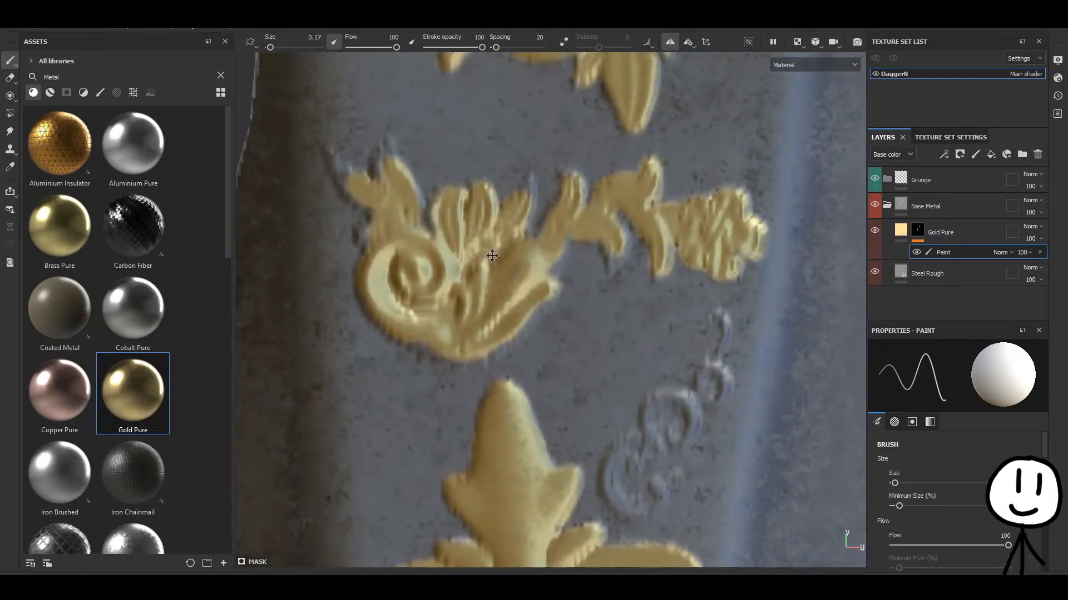
{"action": "scroll", "coordinate": [489, 256], "scroll_direction": "up", "scroll_amount": 6}
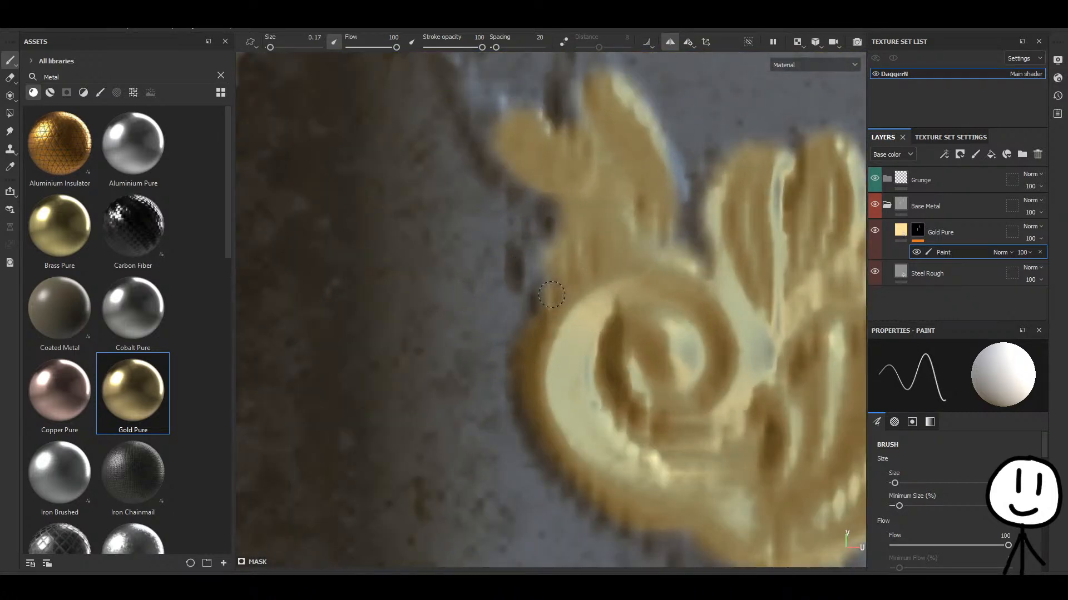
{"action": "left_click_drag", "start_coordinate": [532, 274], "coordinate": [571, 231]}
{"action": "middle_click_drag", "start_coordinate": [623, 290], "coordinate": [462, 258], "text": "alt"}
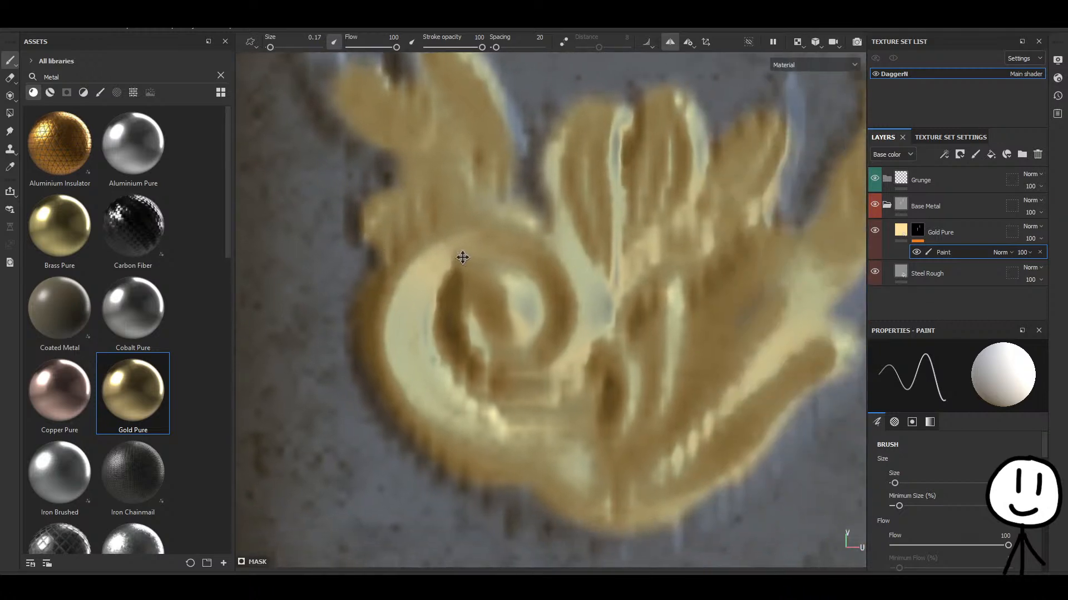
Set the brush grayscale to black and erase the gold from the recessed gap beneath the horizontal ornament's coil.
{"action": "scroll", "coordinate": [462, 257], "scroll_direction": "down", "scroll_amount": 3}
{"action": "middle_click_drag", "start_coordinate": [545, 311], "coordinate": [470, 241], "text": "alt"}
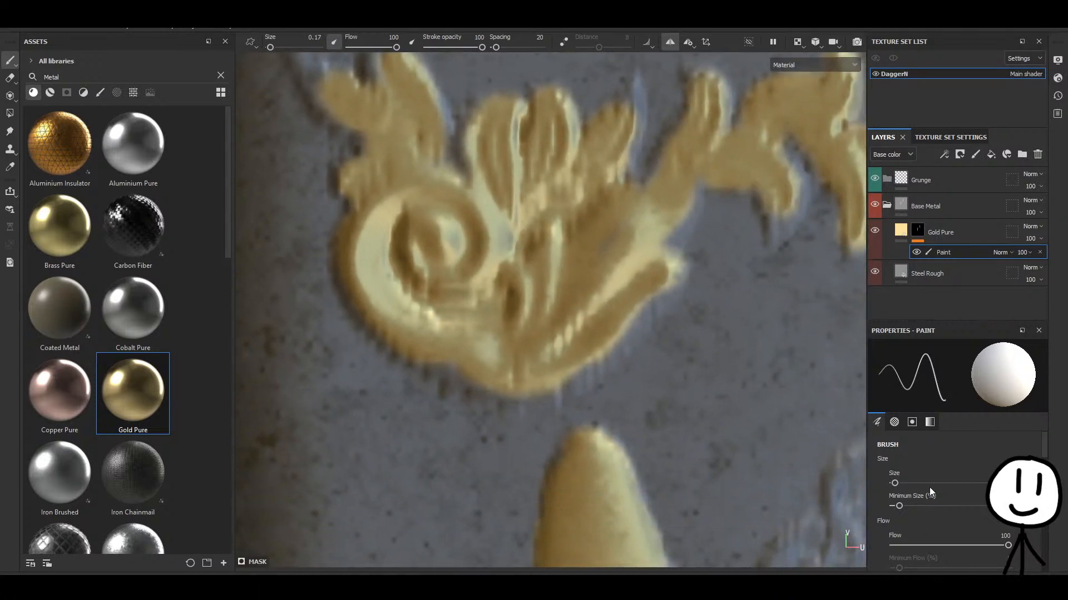
{"action": "scroll", "coordinate": [923, 487], "scroll_direction": "down", "scroll_amount": 5}
{"action": "left_click", "coordinate": [929, 422]}
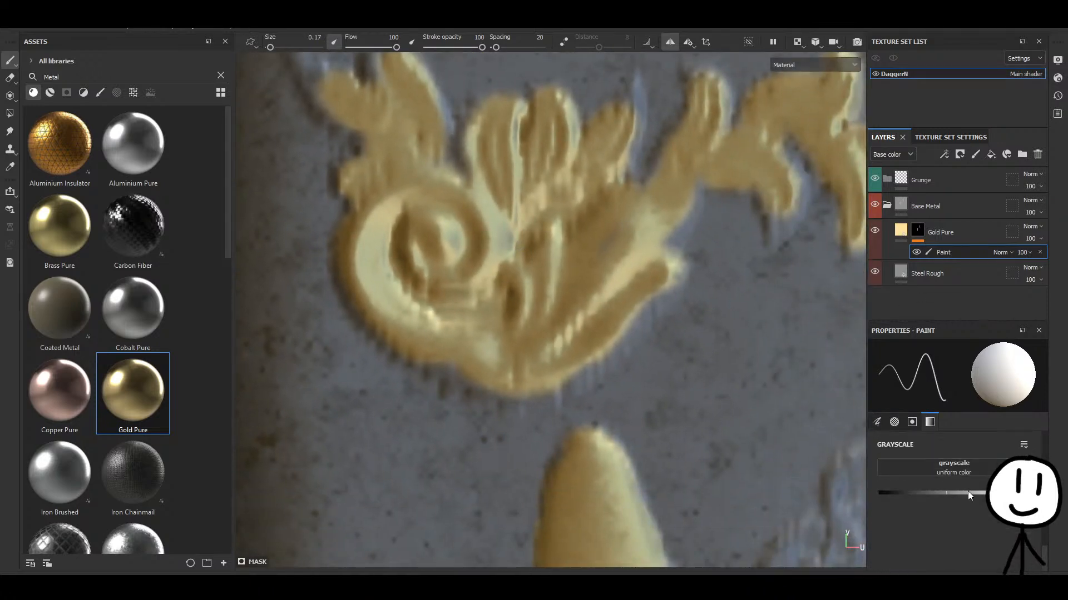
{"action": "left_click_drag", "start_coordinate": [968, 492], "coordinate": [880, 492]}
{"action": "scroll", "coordinate": [517, 339], "scroll_direction": "up", "scroll_amount": 5}
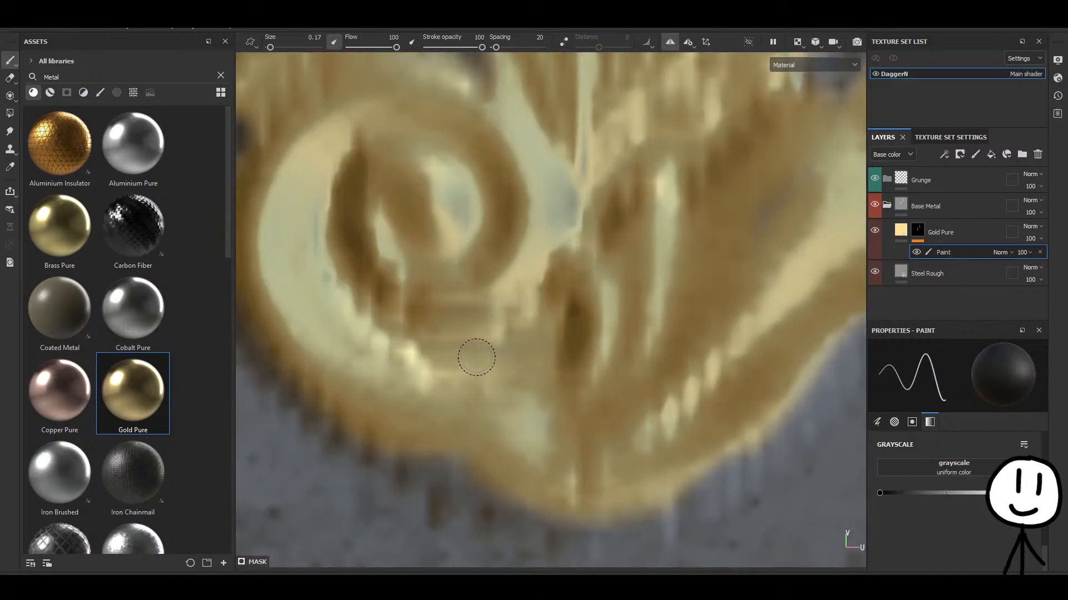
{"action": "mouse_move", "coordinate": [476, 357]}
{"action": "left_mouse_down"}
{"action": "mouse_move", "coordinate": [534, 342]}
{"action": "mouse_move", "coordinate": [434, 356]}
{"action": "mouse_move", "coordinate": [407, 343]}
{"action": "left_mouse_up"}
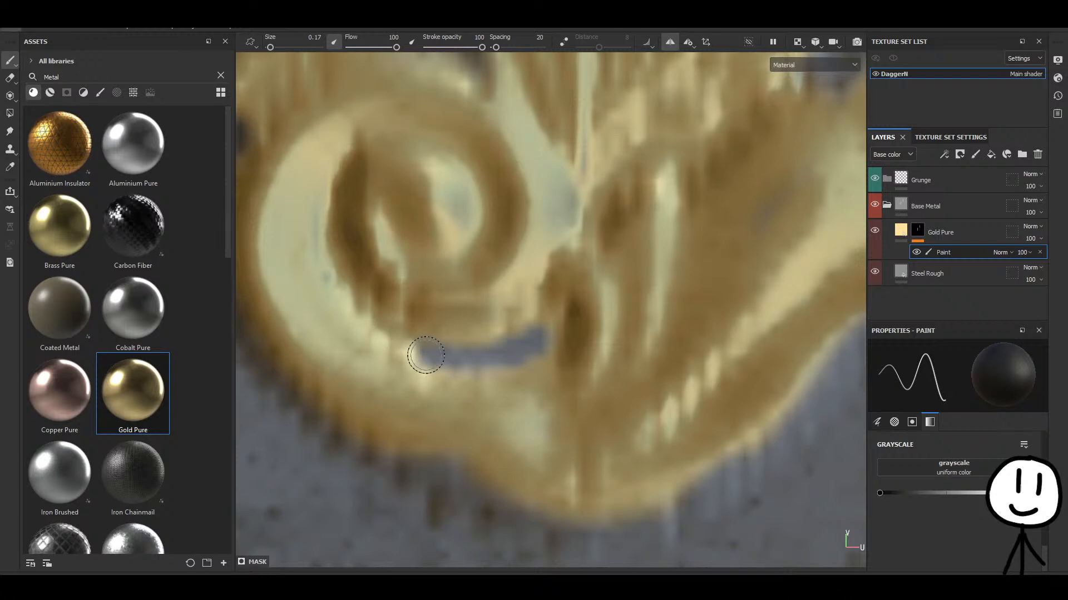
{"action": "mouse_move", "coordinate": [535, 365]}
{"action": "left_mouse_down"}
{"action": "mouse_move", "coordinate": [537, 379]}
{"action": "mouse_move", "coordinate": [424, 365]}
{"action": "mouse_move", "coordinate": [504, 340]}
{"action": "left_mouse_up"}
{"action": "scroll", "coordinate": [504, 340], "scroll_direction": "down", "scroll_amount": 5}
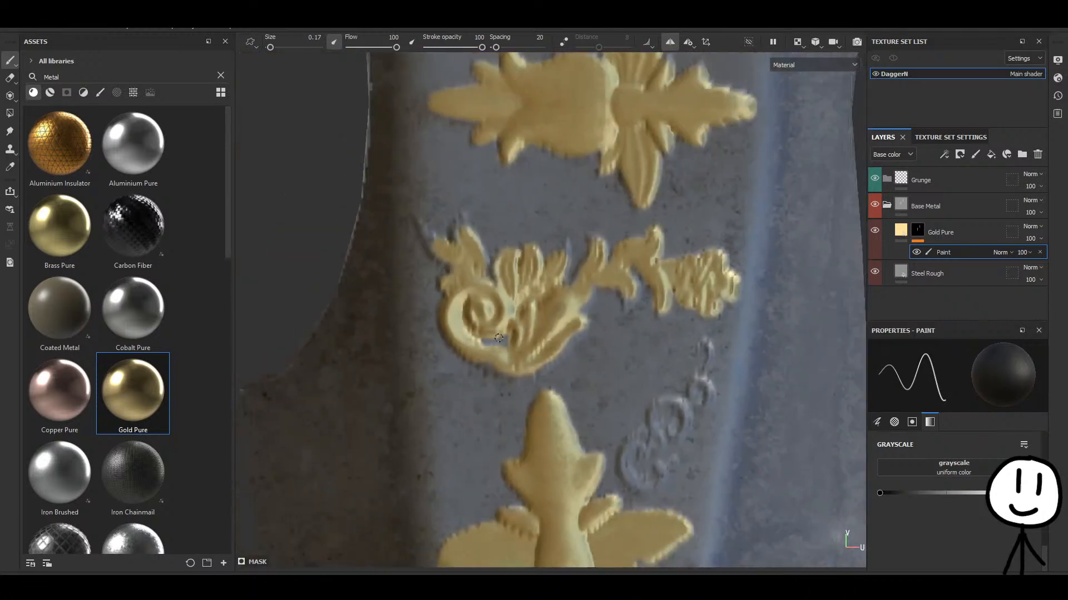
{"action": "scroll", "coordinate": [529, 345], "scroll_direction": "up", "scroll_amount": 5}
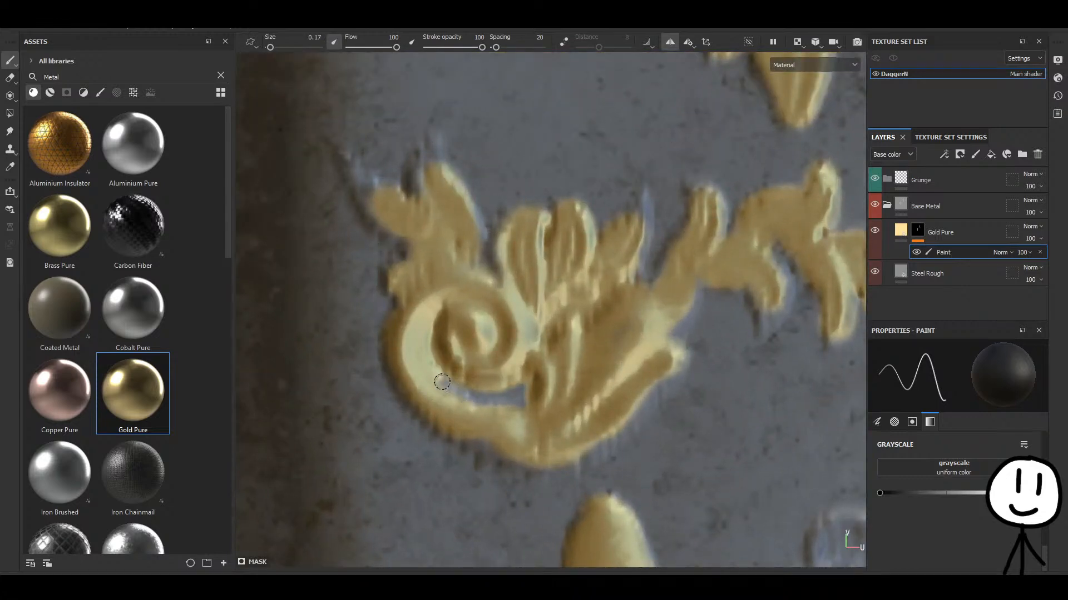
Set the brush grayscale back to white and paint the outermost leaf above the horizontal ornament's coil gold to its tip.
{"action": "left_click_drag", "start_coordinate": [879, 493], "coordinate": [985, 492]}
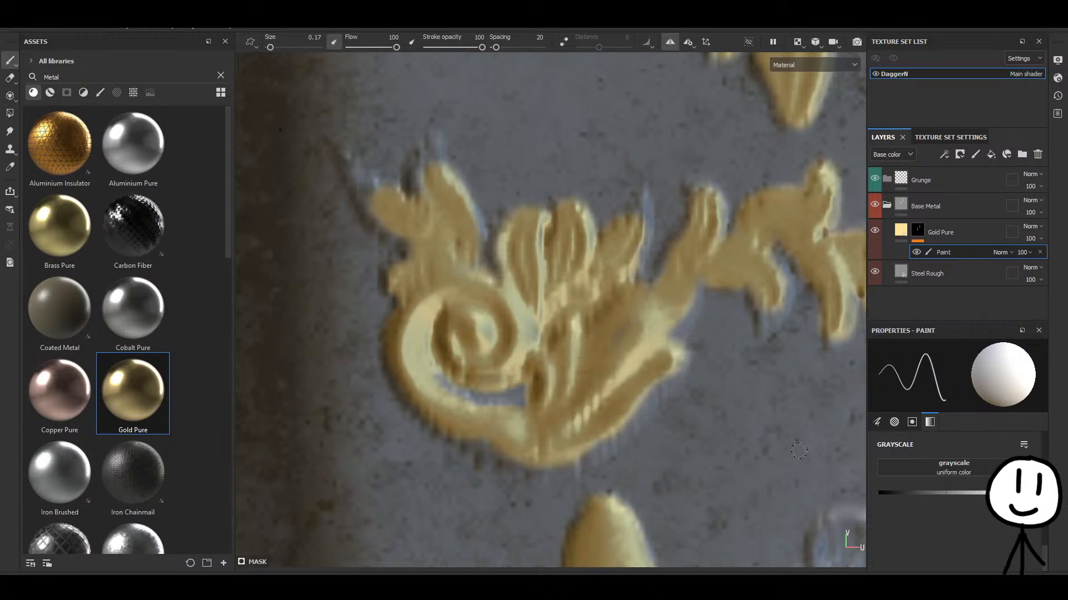
{"action": "middle_click_drag", "start_coordinate": [358, 150], "coordinate": [429, 239], "text": "alt"}
{"action": "left_click", "coordinate": [878, 423]}
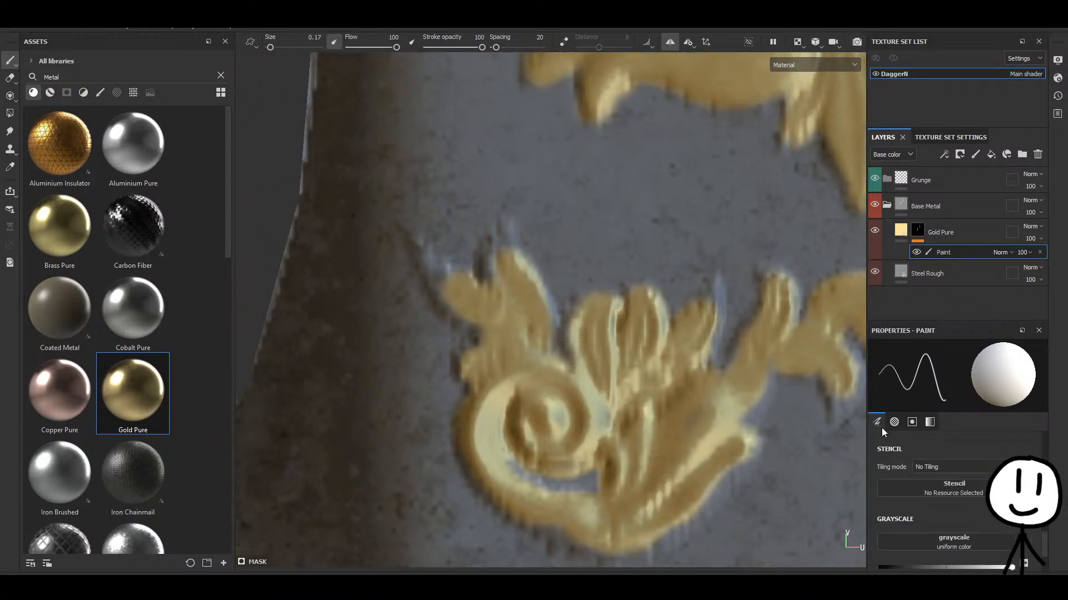
{"action": "scroll", "coordinate": [404, 292], "scroll_direction": "up", "scroll_amount": 3}
{"action": "mouse_move", "coordinate": [432, 265]}
{"action": "left_mouse_down"}
{"action": "mouse_move", "coordinate": [399, 251]}
{"action": "mouse_move", "coordinate": [362, 204]}
{"action": "mouse_move", "coordinate": [431, 290]}
{"action": "mouse_move", "coordinate": [392, 279]}
{"action": "mouse_move", "coordinate": [374, 233]}
{"action": "mouse_move", "coordinate": [477, 276]}
{"action": "mouse_move", "coordinate": [457, 247]}
{"action": "mouse_move", "coordinate": [416, 253]}
{"action": "left_mouse_up"}
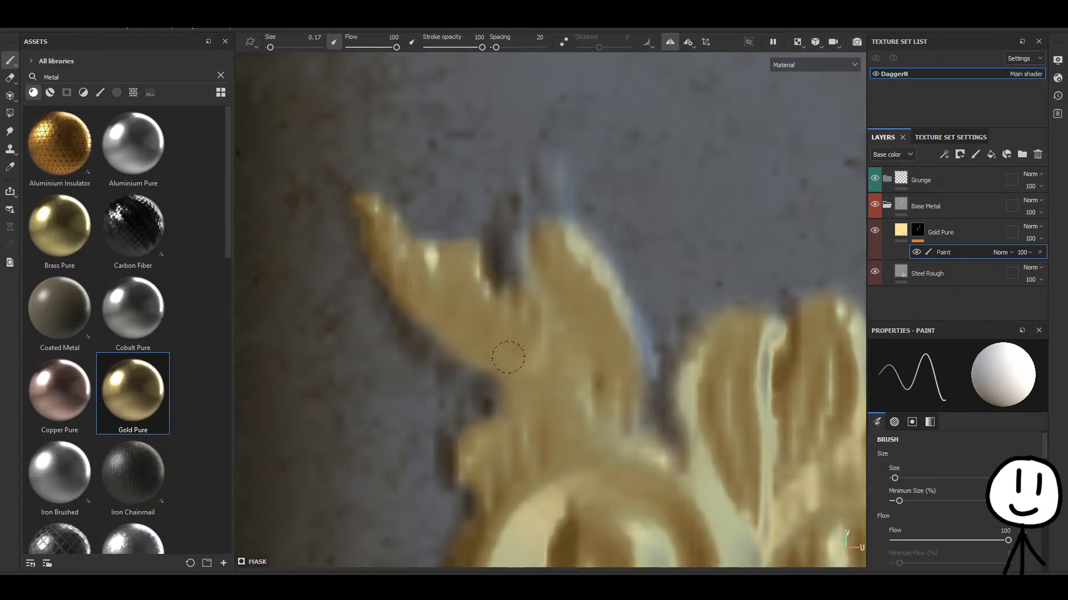
{"action": "mouse_move", "coordinate": [507, 358]}
{"action": "left_mouse_down"}
{"action": "mouse_move", "coordinate": [439, 351]}
{"action": "mouse_move", "coordinate": [410, 318]}
{"action": "mouse_move", "coordinate": [490, 384]}
{"action": "mouse_move", "coordinate": [489, 406]}
{"action": "left_mouse_up"}
Paint the tip and outer edge of the upright leaf above the horizontal ornament's coil gold.
{"action": "middle_click_drag", "start_coordinate": [494, 267], "coordinate": [462, 364], "text": "alt"}
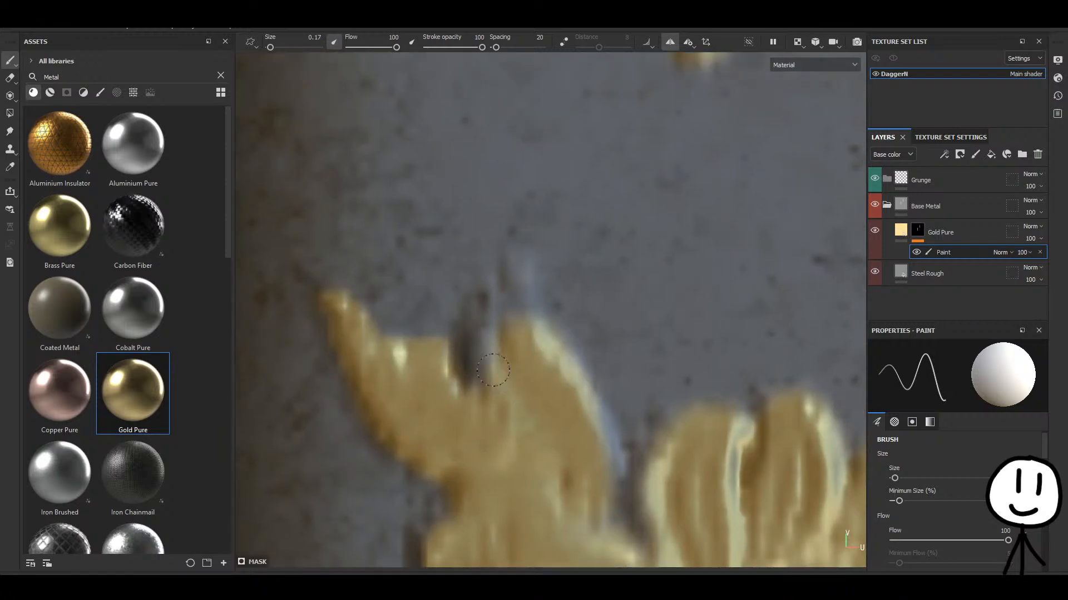
{"action": "mouse_move", "coordinate": [493, 371]}
{"action": "left_mouse_down"}
{"action": "mouse_move", "coordinate": [486, 335]}
{"action": "mouse_move", "coordinate": [510, 271]}
{"action": "mouse_move", "coordinate": [623, 470]}
{"action": "left_mouse_up"}
{"action": "middle_click_drag", "start_coordinate": [573, 430], "coordinate": [452, 250], "text": "alt"}
{"action": "scroll", "coordinate": [452, 250], "scroll_direction": "down", "scroll_amount": 3}
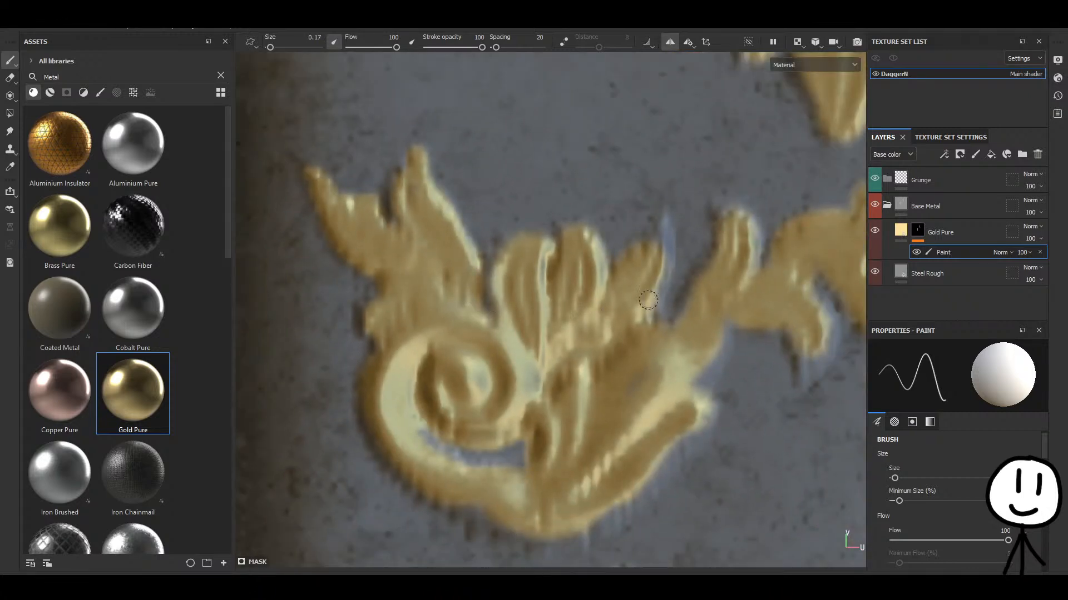
Paint the horizontal ornament's pointed middle leaf and the adjoining lower edge of the stem gold.
{"action": "scroll", "coordinate": [648, 300], "scroll_direction": "up", "scroll_amount": 3}
{"action": "mouse_move", "coordinate": [494, 287]}
{"action": "left_mouse_down"}
{"action": "mouse_move", "coordinate": [524, 234]}
{"action": "mouse_move", "coordinate": [534, 317]}
{"action": "mouse_move", "coordinate": [481, 426]}
{"action": "left_mouse_up"}
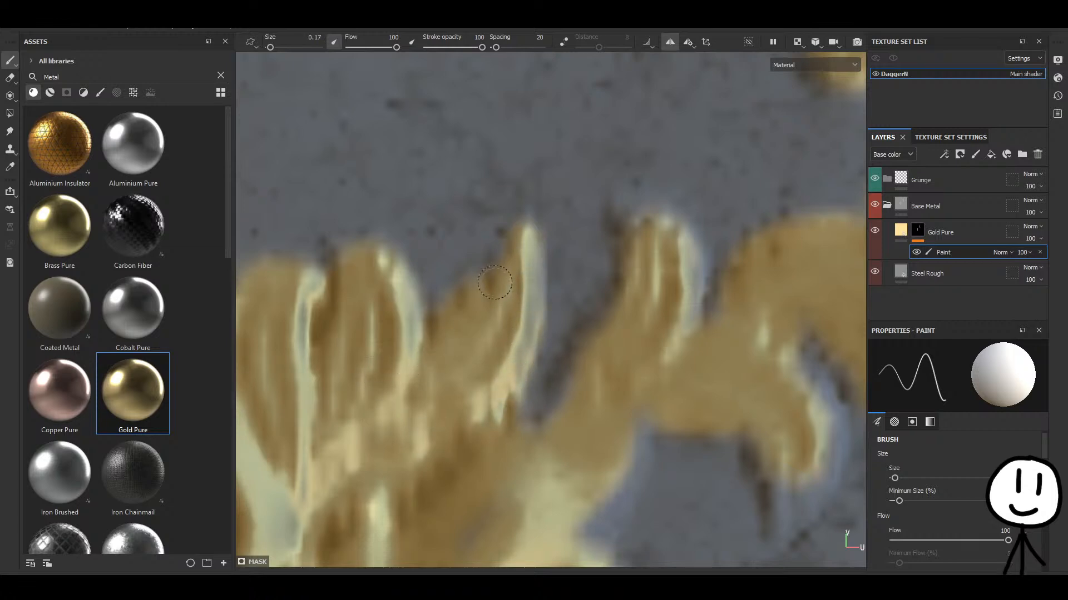
{"action": "middle_click_drag", "start_coordinate": [576, 436], "coordinate": [479, 210], "text": "alt"}
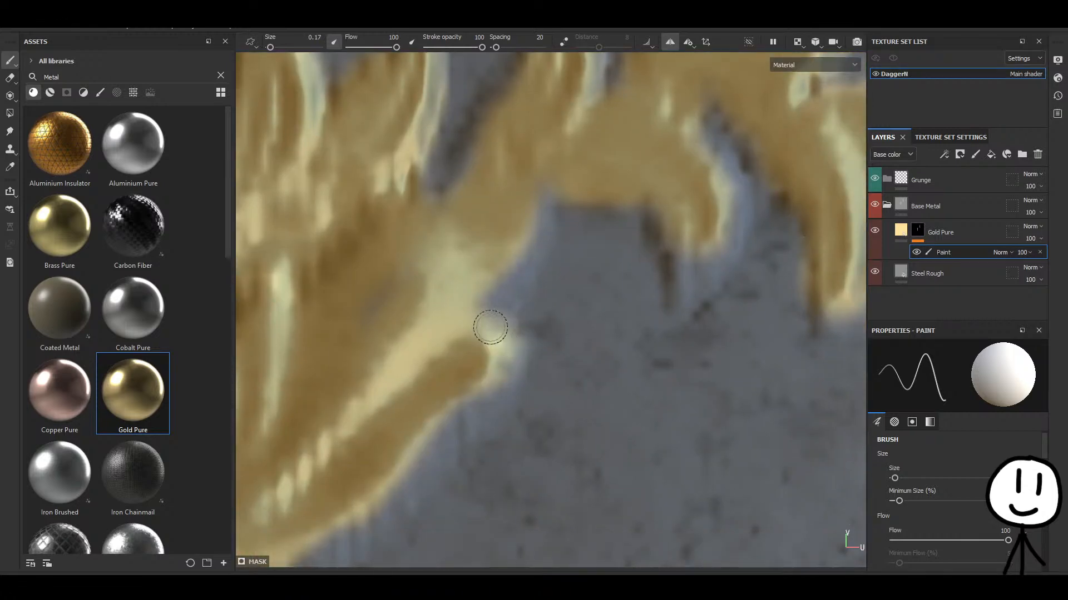
{"action": "mouse_move", "coordinate": [491, 323]}
{"action": "left_mouse_down"}
{"action": "mouse_move", "coordinate": [545, 198]}
{"action": "mouse_move", "coordinate": [532, 252]}
{"action": "mouse_move", "coordinate": [491, 324]}
{"action": "left_mouse_up"}
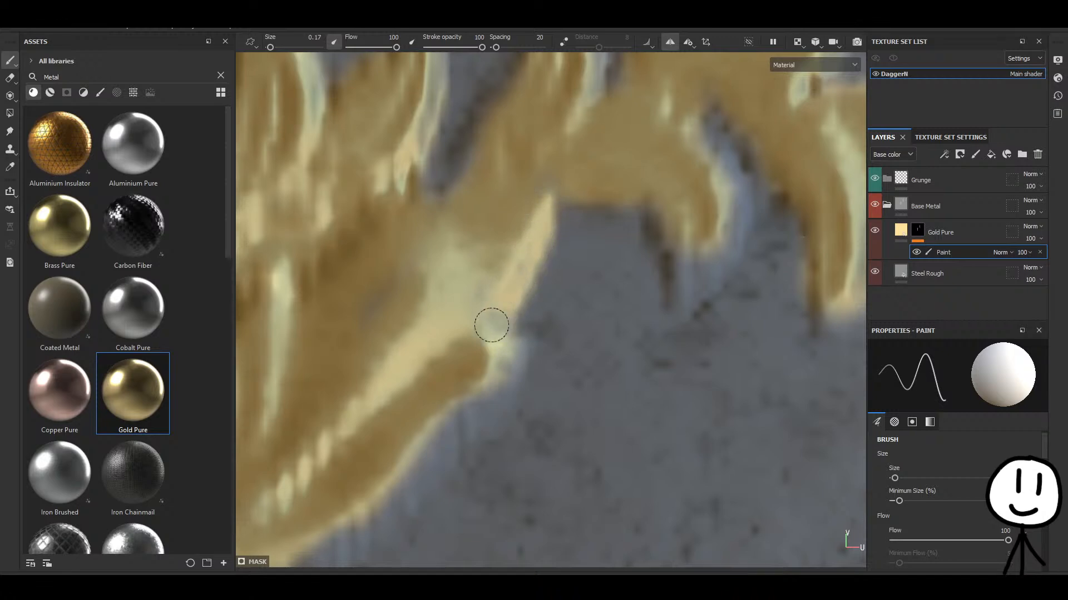
Paint the outer lower edge of the horizontal ornament's coil gold around to the base of its stem.
{"action": "scroll", "coordinate": [497, 357], "scroll_direction": "down", "scroll_amount": 8}
{"action": "scroll", "coordinate": [423, 380], "scroll_direction": "up", "scroll_amount": 10}
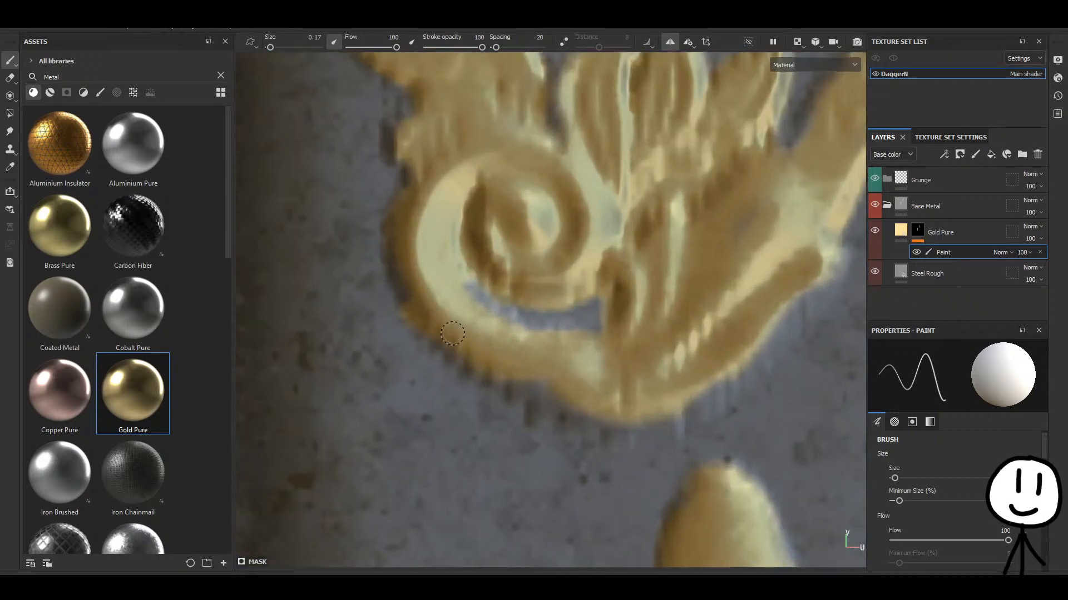
{"action": "mouse_move", "coordinate": [452, 333]}
{"action": "left_mouse_down"}
{"action": "mouse_move", "coordinate": [421, 305]}
{"action": "mouse_move", "coordinate": [402, 243]}
{"action": "mouse_move", "coordinate": [402, 295]}
{"action": "mouse_move", "coordinate": [426, 327]}
{"action": "mouse_move", "coordinate": [461, 360]}
{"action": "mouse_move", "coordinate": [557, 398]}
{"action": "mouse_move", "coordinate": [515, 409]}
{"action": "mouse_move", "coordinate": [492, 397]}
{"action": "mouse_move", "coordinate": [582, 404]}
{"action": "left_mouse_up"}
{"action": "key", "text": "ctrl+z"}
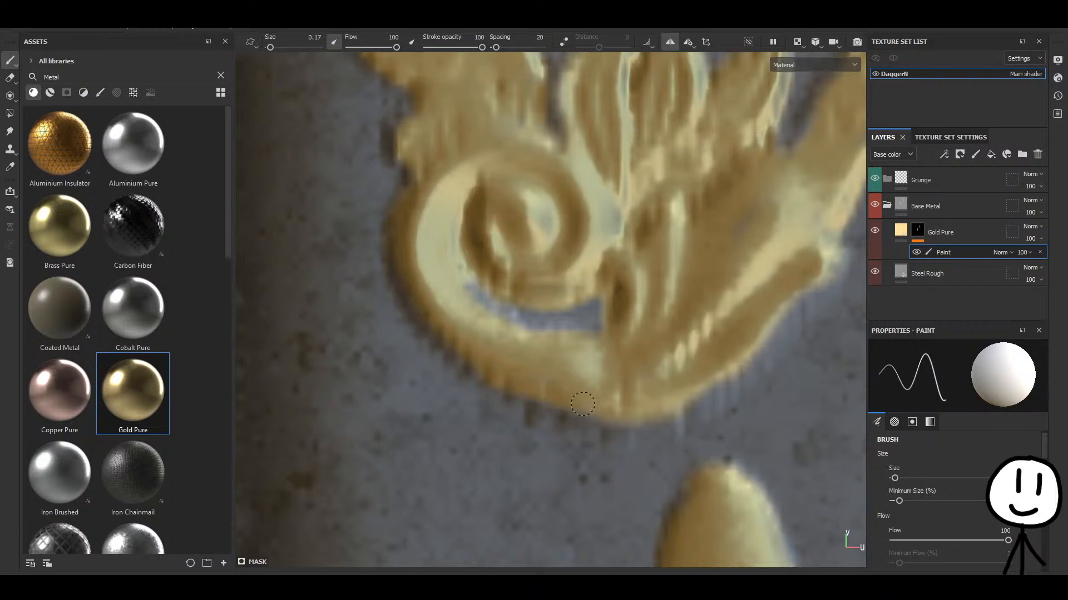
{"action": "left_click_drag", "start_coordinate": [491, 373], "coordinate": [458, 349]}
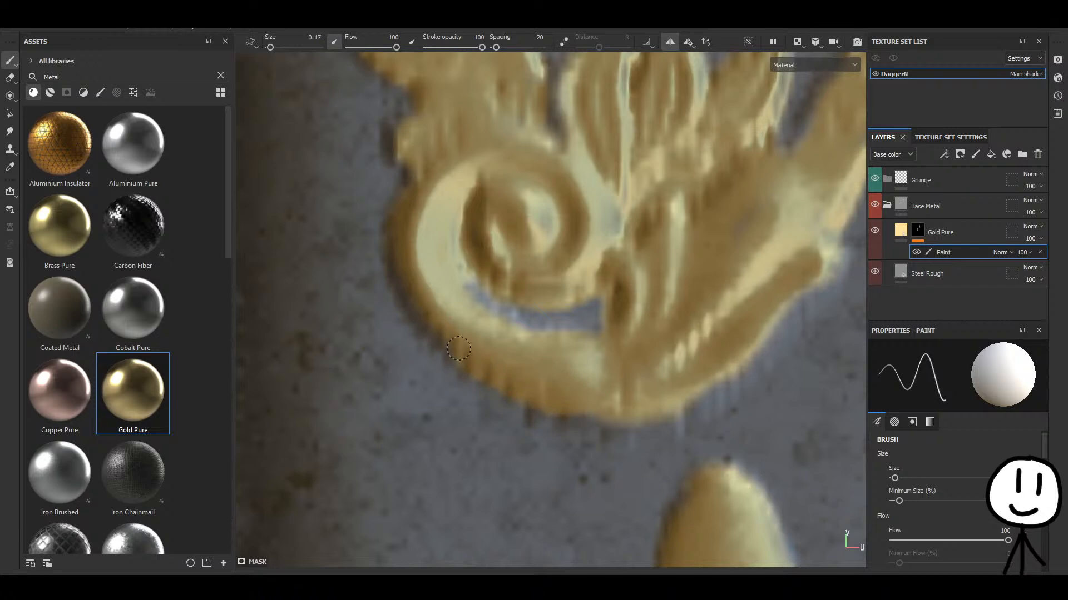
{"action": "middle_click_drag", "start_coordinate": [566, 351], "coordinate": [413, 233], "text": "alt"}
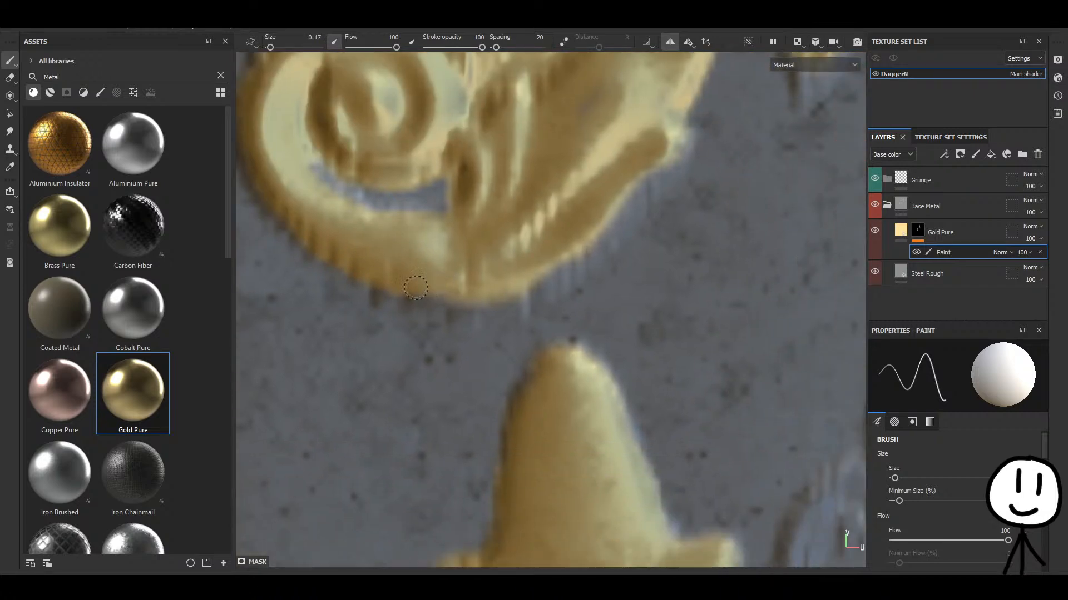
{"action": "left_click_drag", "start_coordinate": [385, 293], "coordinate": [491, 296]}
{"action": "middle_click_drag", "start_coordinate": [557, 244], "coordinate": [447, 364], "text": "alt"}
{"action": "scroll", "coordinate": [447, 365], "scroll_direction": "down", "scroll_amount": 3}
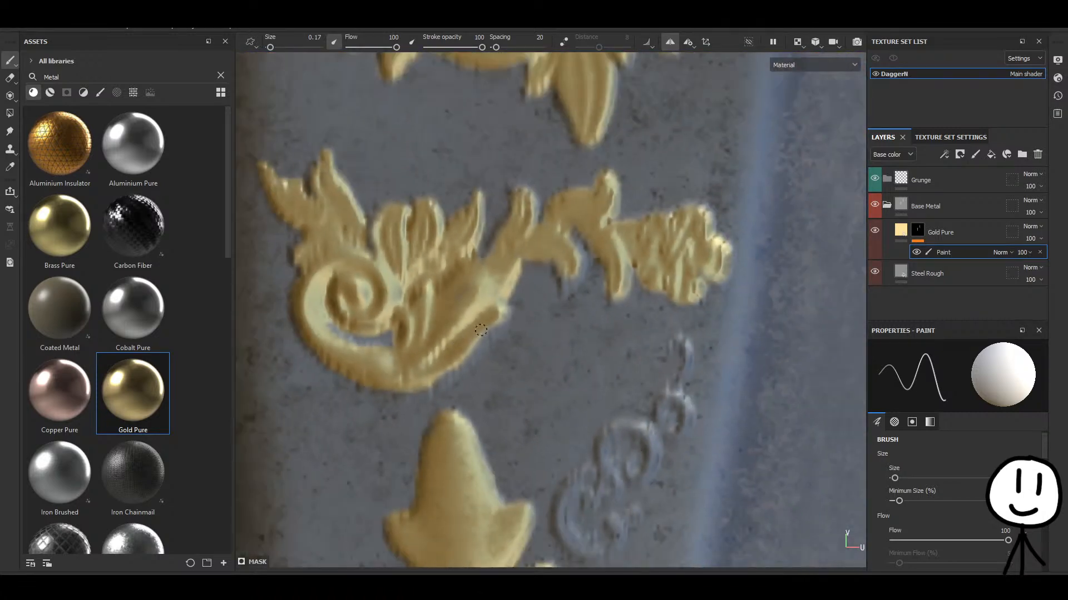
Paint the two downward-hanging leaves of the horizontal ornament gold to their tips.
{"action": "scroll", "coordinate": [596, 258], "scroll_direction": "up", "scroll_amount": 3}
{"action": "left_click_drag", "start_coordinate": [532, 296], "coordinate": [531, 329]}
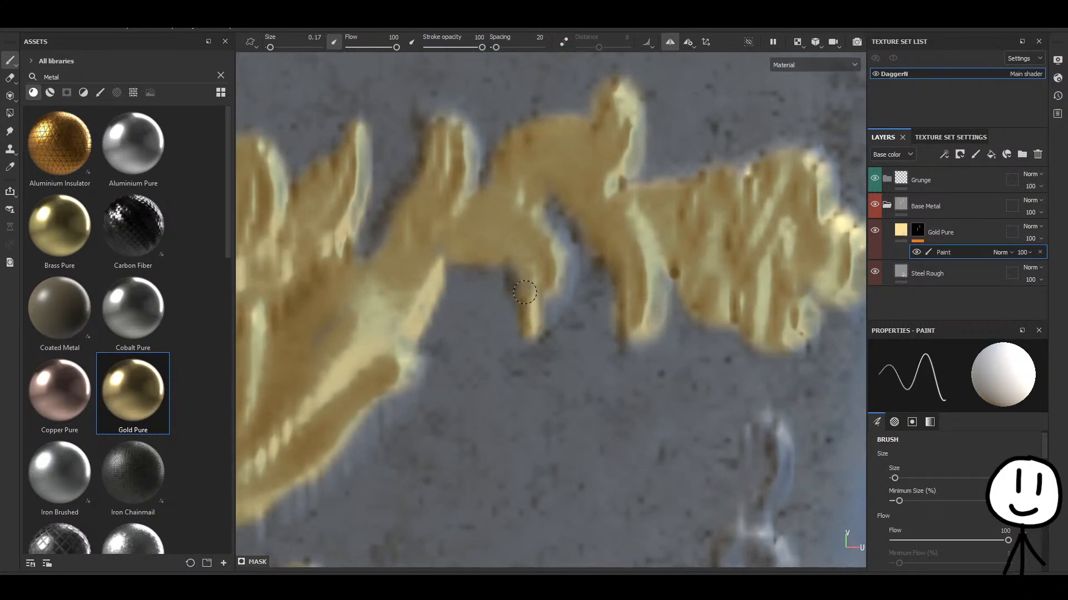
{"action": "mouse_move", "coordinate": [535, 289]}
{"action": "left_mouse_down"}
{"action": "mouse_move", "coordinate": [548, 303]}
{"action": "mouse_move", "coordinate": [564, 256]}
{"action": "mouse_move", "coordinate": [533, 223]}
{"action": "mouse_move", "coordinate": [554, 312]}
{"action": "left_mouse_up"}
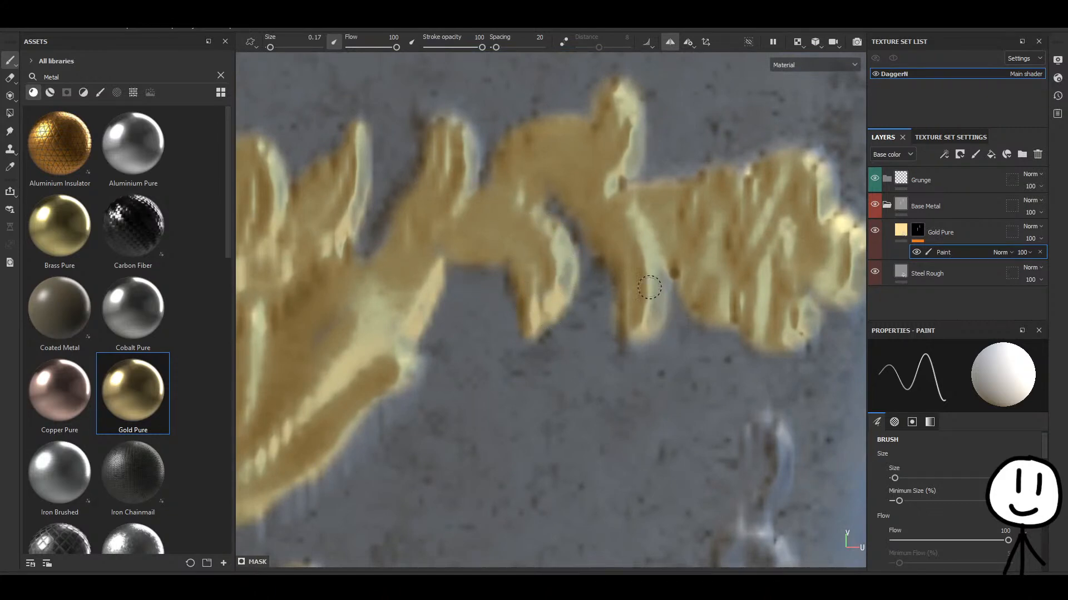
{"action": "left_click_drag", "start_coordinate": [636, 343], "coordinate": [631, 343]}
Paint the small leaf tips and serrated end of the flower ornament above the horizontal one gold.
{"action": "scroll", "coordinate": [647, 311], "scroll_direction": "down", "scroll_amount": 6}
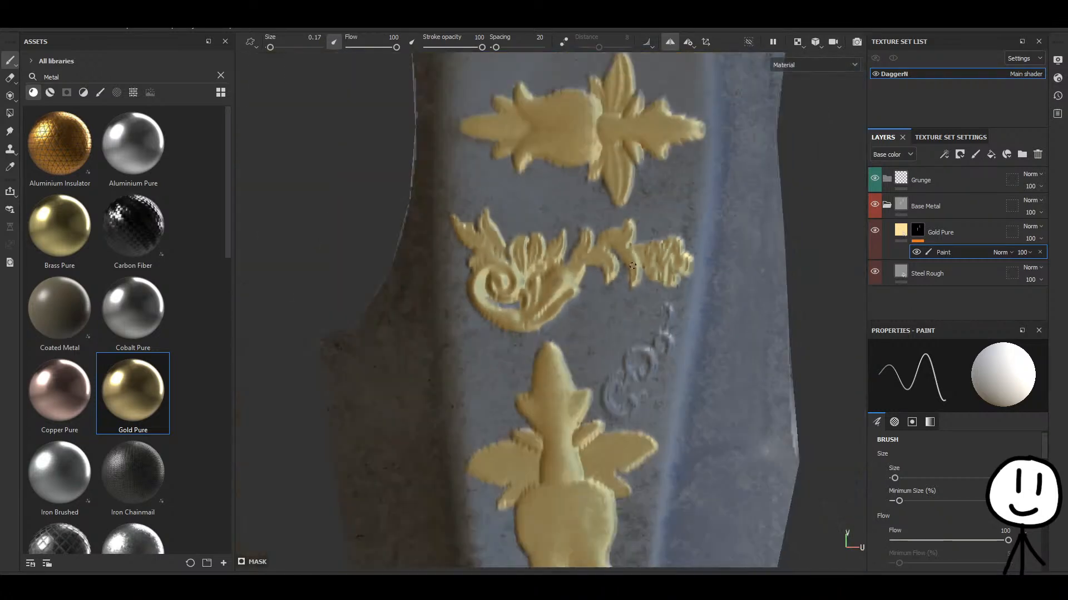
{"action": "middle_click_drag", "start_coordinate": [601, 222], "coordinate": [551, 368], "text": "alt"}
{"action": "scroll", "coordinate": [586, 264], "scroll_direction": "up", "scroll_amount": 5}
{"action": "scroll", "coordinate": [564, 272], "scroll_direction": "up", "scroll_amount": 2}
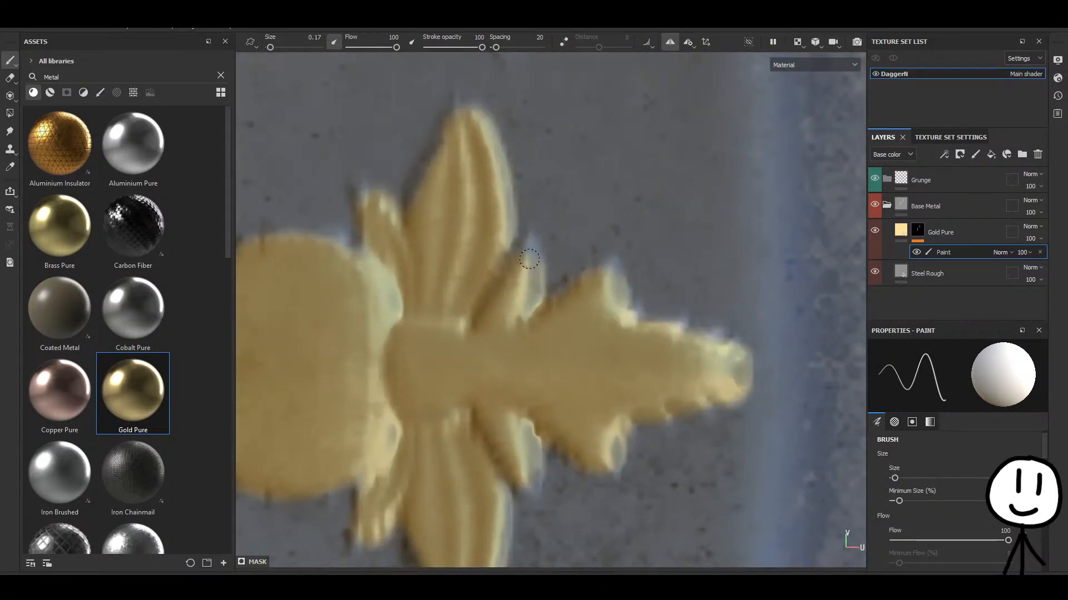
{"action": "middle_click_drag", "start_coordinate": [397, 243], "coordinate": [485, 281], "text": "alt"}
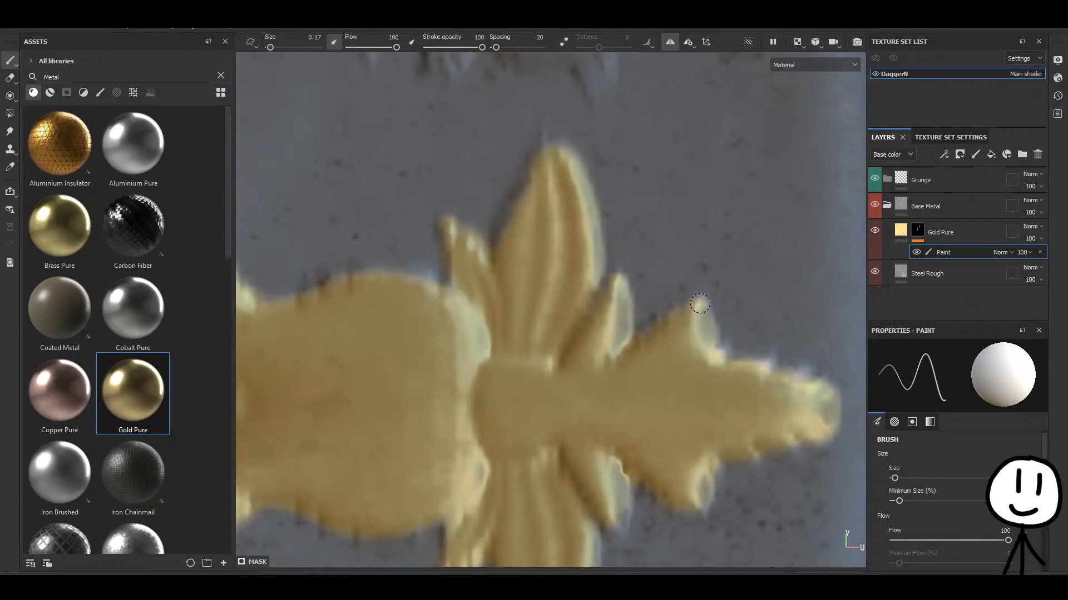
{"action": "middle_click_drag", "start_coordinate": [714, 353], "coordinate": [629, 318], "text": "alt"}
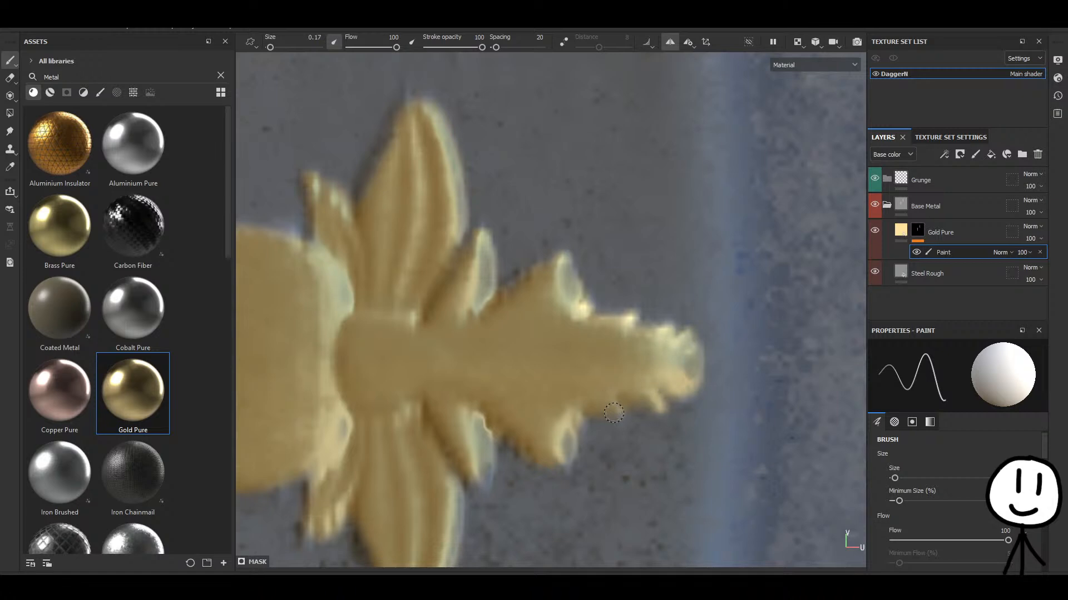
{"action": "middle_click_drag", "start_coordinate": [578, 419], "coordinate": [521, 323], "text": "alt"}
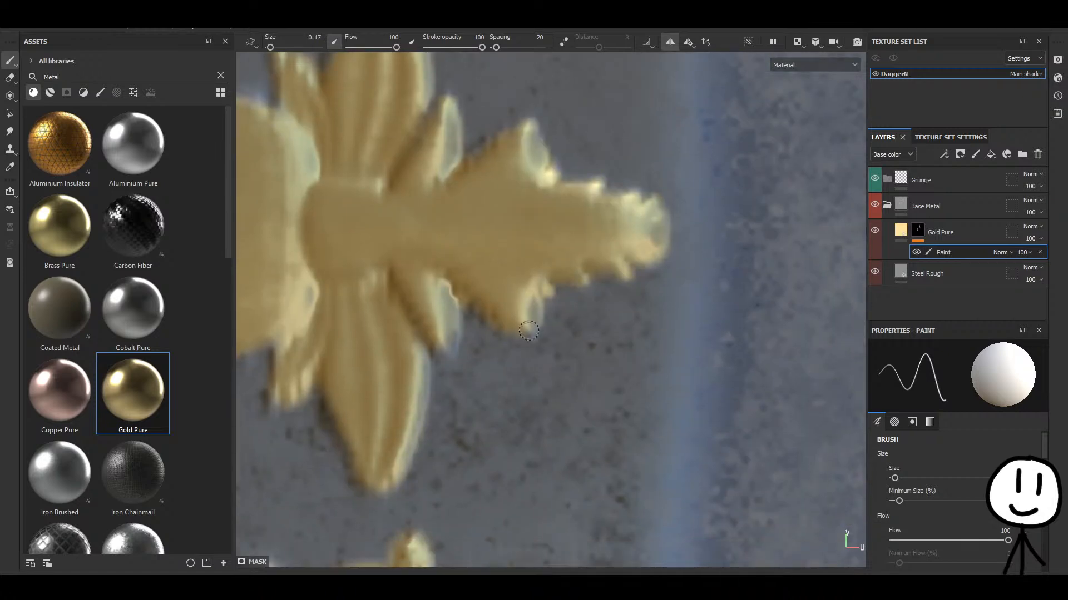
{"action": "left_click_drag", "start_coordinate": [448, 317], "coordinate": [450, 347]}
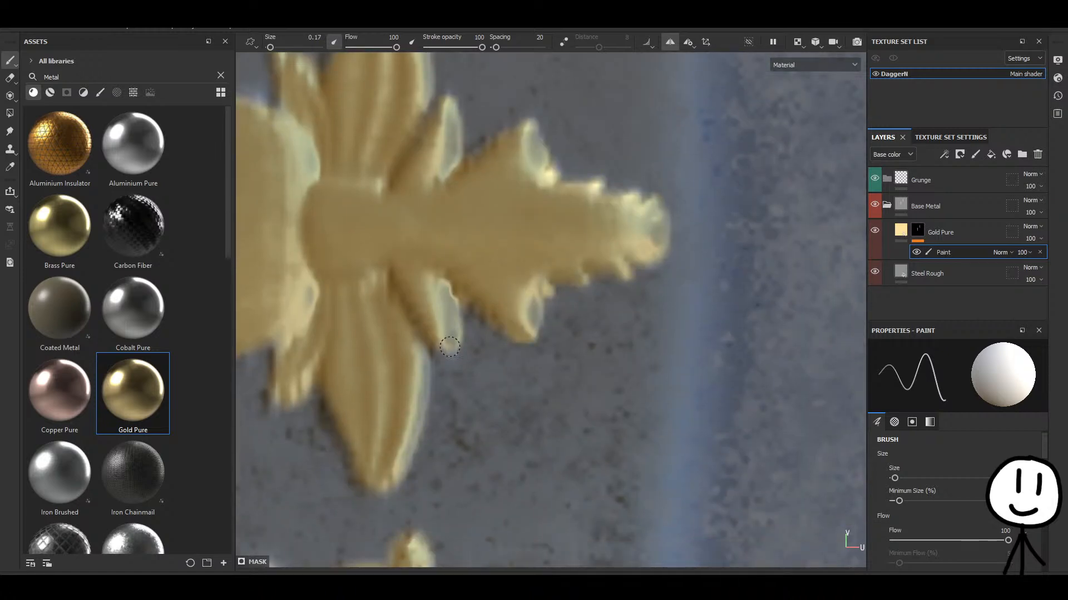
{"action": "middle_click_drag", "start_coordinate": [387, 317], "coordinate": [605, 234], "text": "alt"}
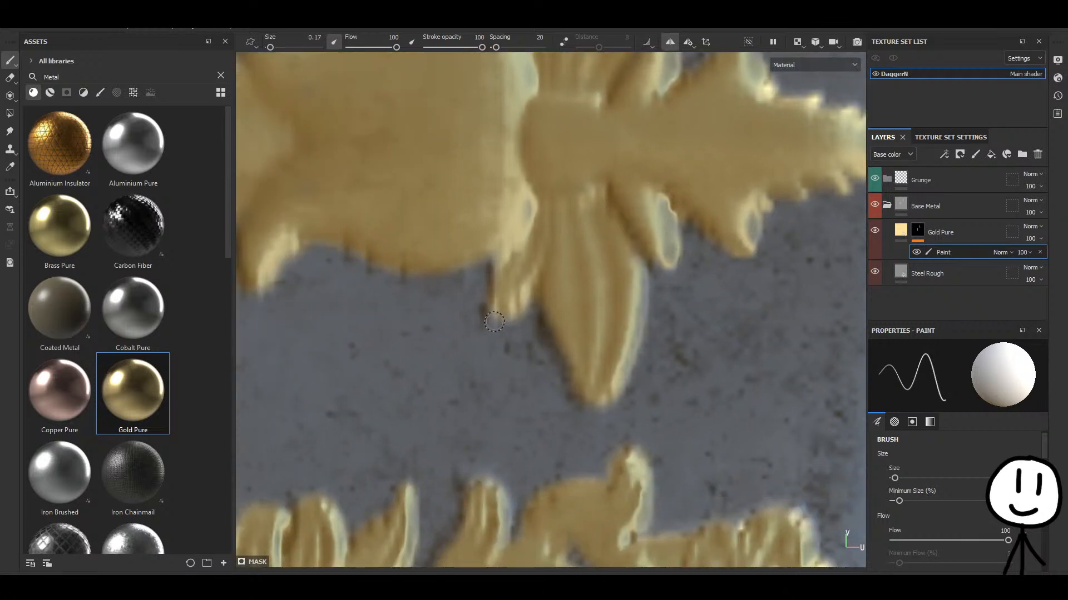
{"action": "scroll", "coordinate": [523, 273], "scroll_direction": "down", "scroll_amount": 6}
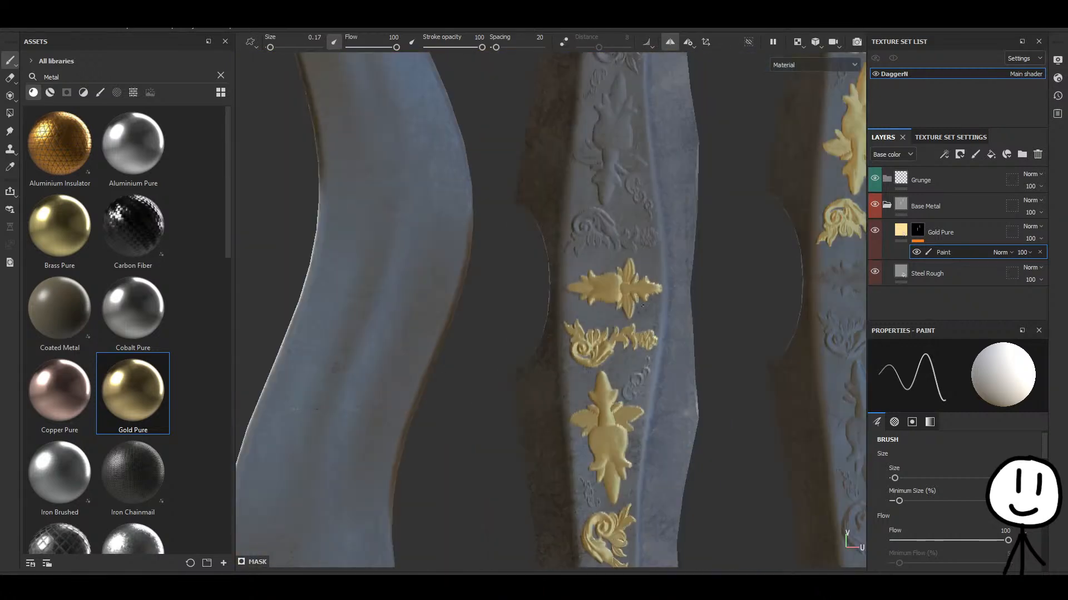
{"action": "scroll", "coordinate": [525, 303], "scroll_direction": "up", "scroll_amount": 6}
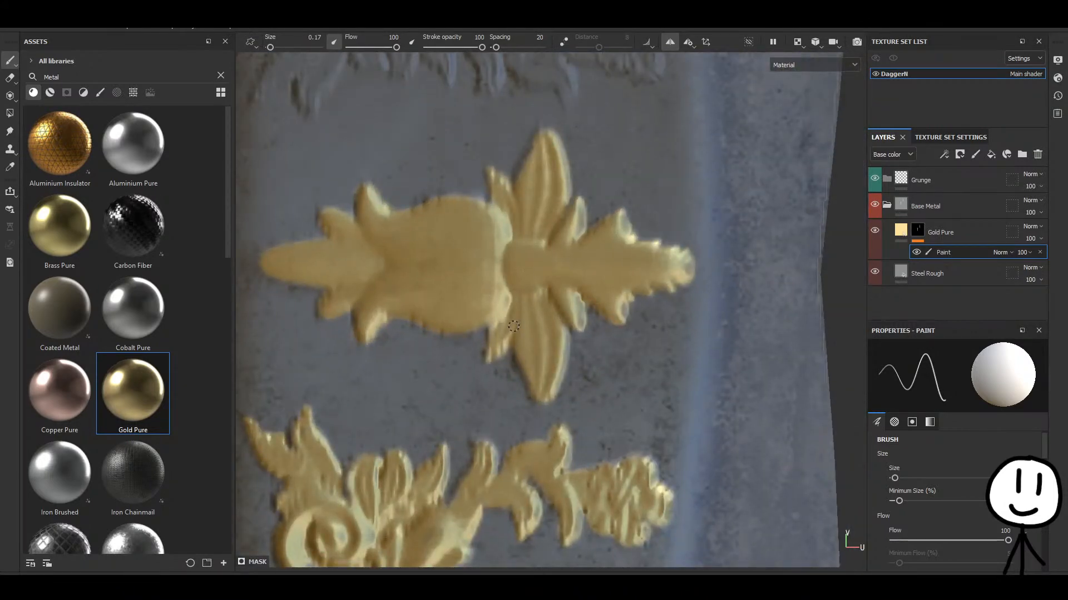
Extend the gold along the horizontal ornament's lower contour, from the pointed middle leaf around the coil's underside.
{"action": "middle_click_drag", "start_coordinate": [514, 327], "coordinate": [485, 160], "text": "alt"}
{"action": "middle_click_drag", "start_coordinate": [474, 388], "coordinate": [511, 278], "text": "alt"}
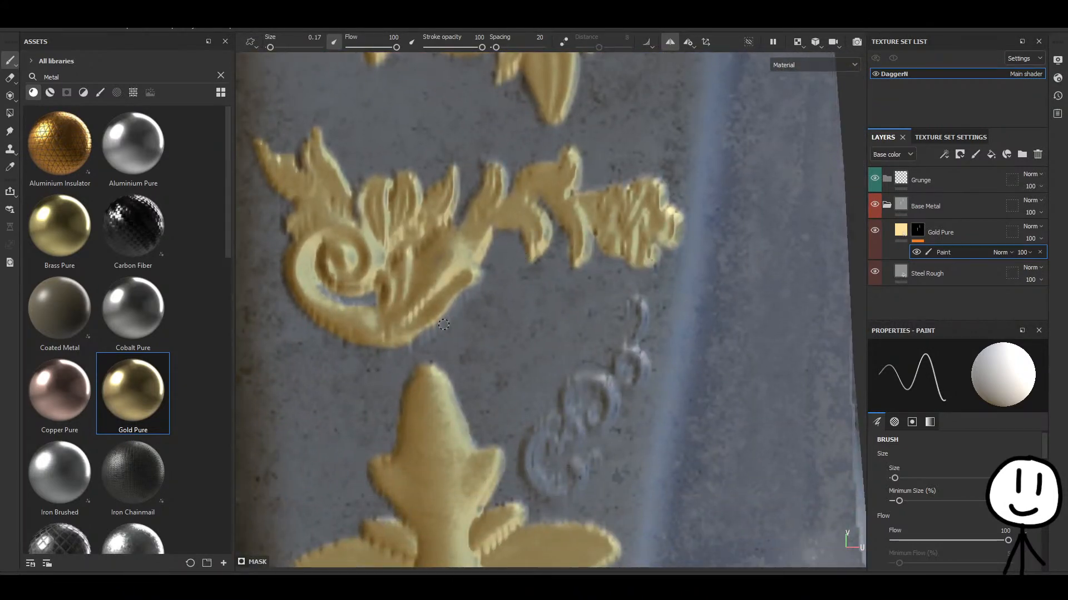
{"action": "scroll", "coordinate": [422, 331], "scroll_direction": "up", "scroll_amount": 2}
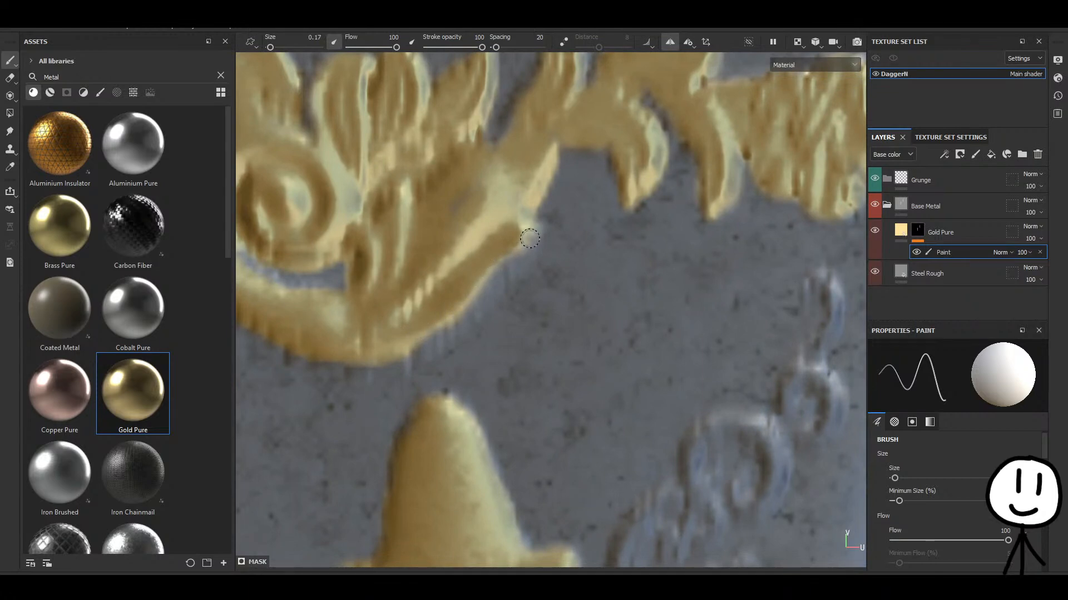
{"action": "left_click_drag", "start_coordinate": [530, 238], "coordinate": [415, 353]}
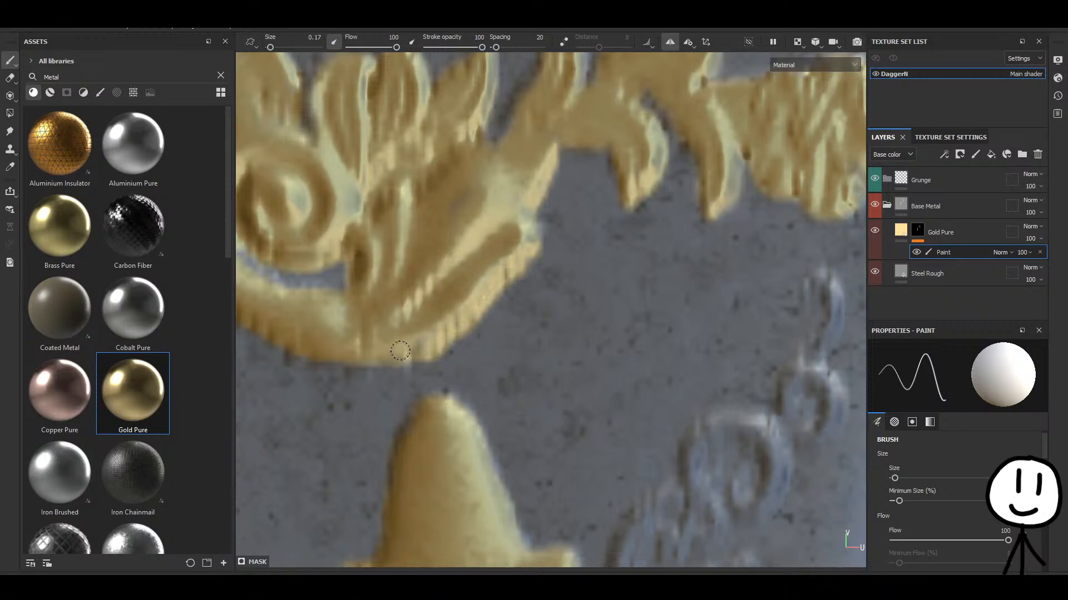
{"action": "middle_click_drag", "start_coordinate": [401, 350], "coordinate": [556, 303]}
{"action": "mouse_move", "coordinate": [553, 306]}
{"action": "left_mouse_down"}
{"action": "mouse_move", "coordinate": [456, 314]}
{"action": "mouse_move", "coordinate": [412, 275]}
{"action": "left_mouse_up"}
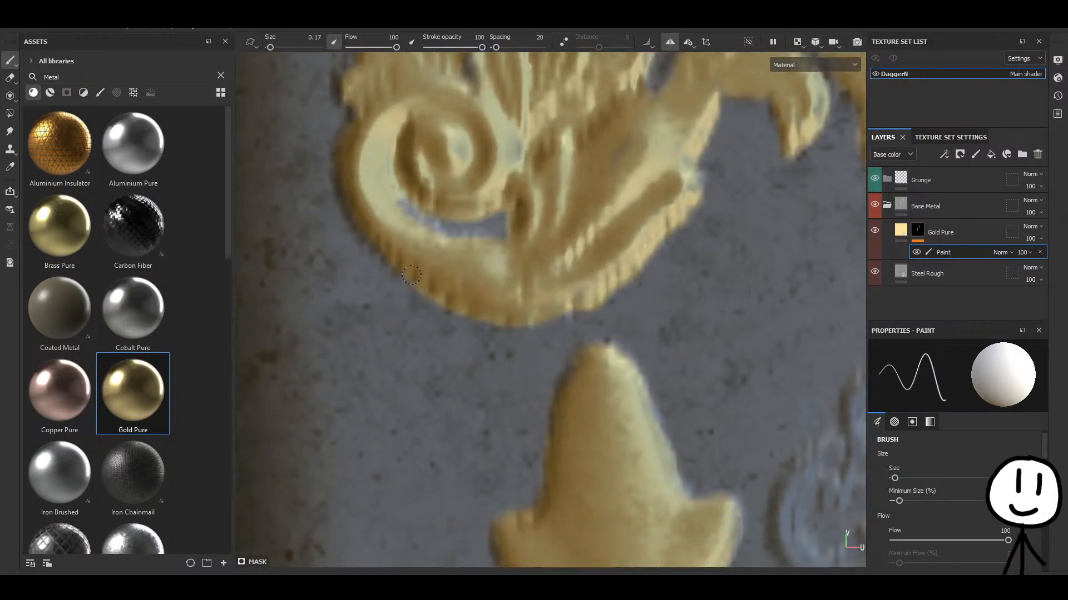
{"action": "scroll", "coordinate": [561, 249], "scroll_direction": "down", "scroll_amount": 4}
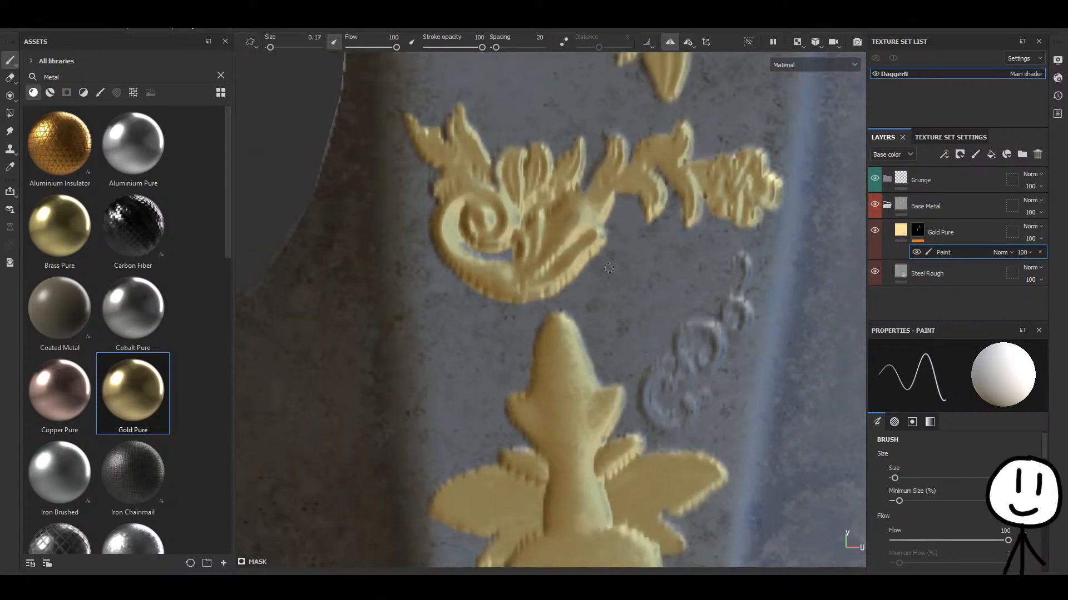
Paint the hook and small curl of the scrollwork below the horizontal ornament gold, continuing into the adjoining larger curl.
{"action": "middle_click_drag", "start_coordinate": [779, 255], "coordinate": [617, 267], "text": "alt"}
{"action": "scroll", "coordinate": [620, 261], "scroll_direction": "up", "scroll_amount": 6}
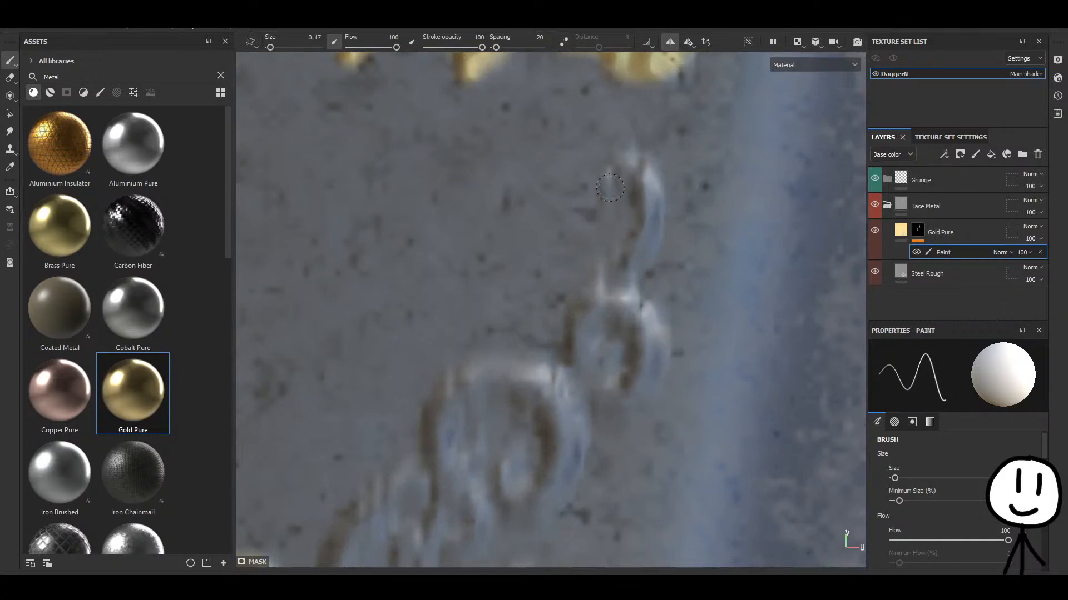
{"action": "mouse_move", "coordinate": [609, 188]}
{"action": "left_mouse_down"}
{"action": "mouse_move", "coordinate": [625, 159]}
{"action": "mouse_move", "coordinate": [651, 184]}
{"action": "mouse_move", "coordinate": [645, 239]}
{"action": "mouse_move", "coordinate": [578, 344]}
{"action": "mouse_move", "coordinate": [598, 328]}
{"action": "mouse_move", "coordinate": [656, 320]}
{"action": "mouse_move", "coordinate": [645, 389]}
{"action": "mouse_move", "coordinate": [653, 323]}
{"action": "mouse_move", "coordinate": [626, 286]}
{"action": "mouse_move", "coordinate": [639, 381]}
{"action": "left_mouse_up"}
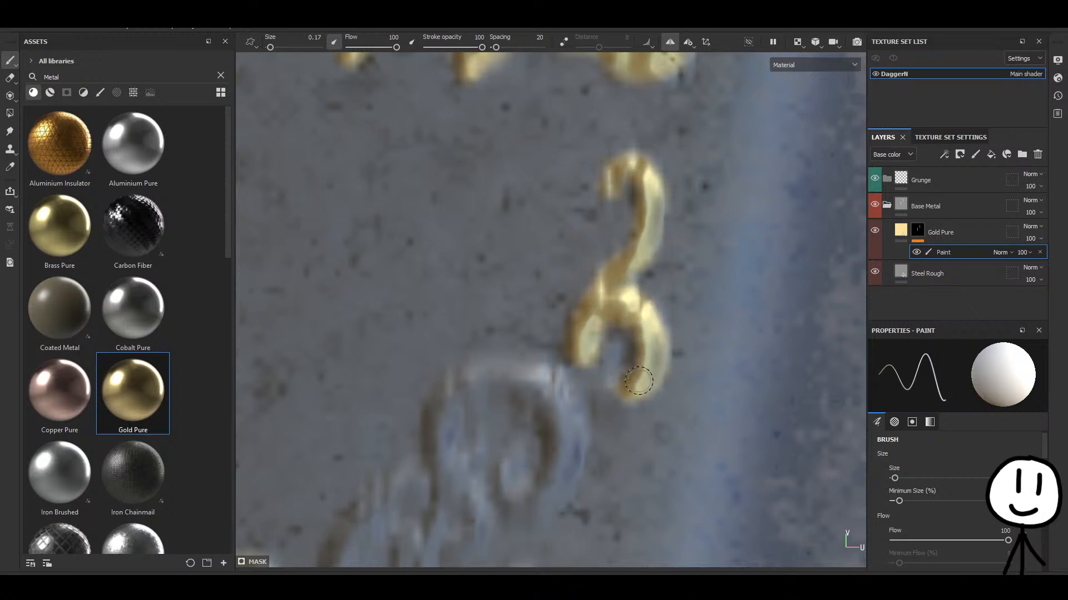
{"action": "scroll", "coordinate": [639, 382], "scroll_direction": "down", "scroll_amount": 6}
{"action": "scroll", "coordinate": [579, 322], "scroll_direction": "up", "scroll_amount": 3}
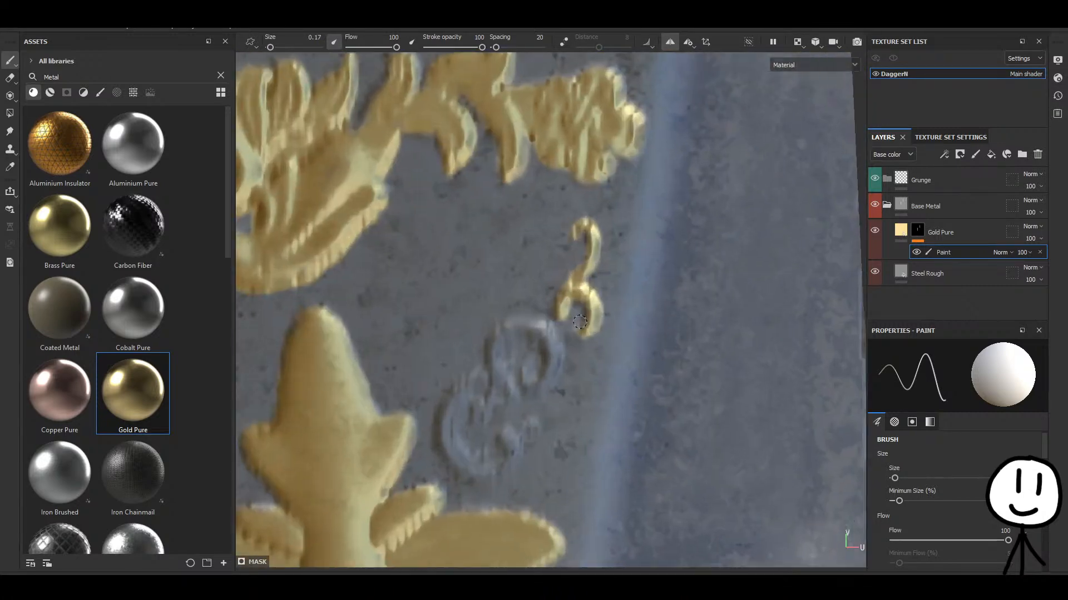
{"action": "scroll", "coordinate": [579, 322], "scroll_direction": "up", "scroll_amount": 2}
{"action": "mouse_move", "coordinate": [561, 313]}
{"action": "left_mouse_down"}
{"action": "mouse_move", "coordinate": [532, 420]}
{"action": "mouse_move", "coordinate": [511, 387]}
{"action": "left_mouse_up"}
{"action": "scroll", "coordinate": [540, 401], "scroll_direction": "down", "scroll_amount": 6}
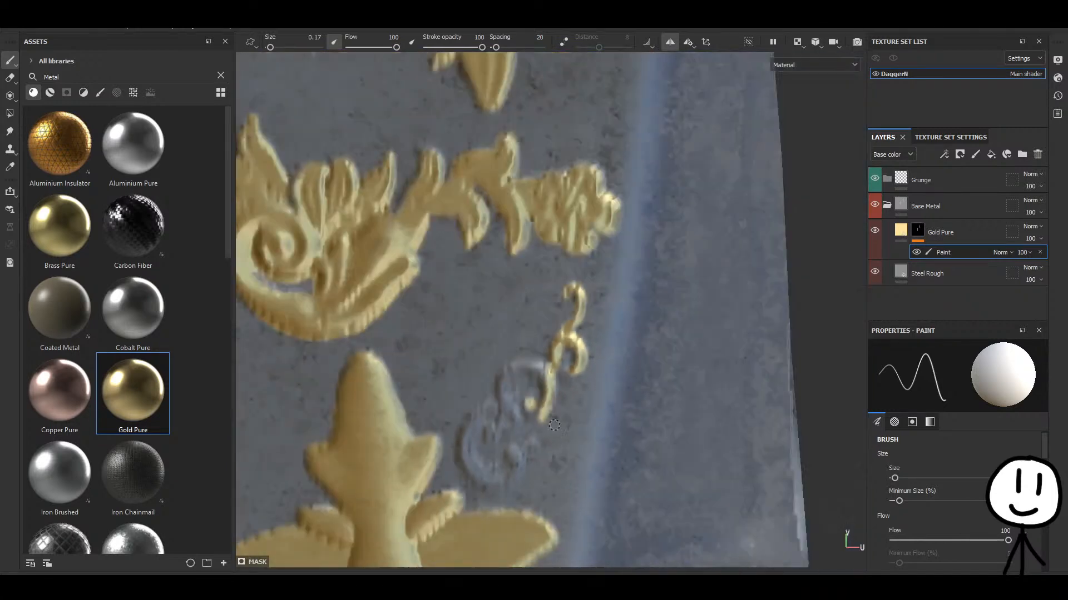
Paint the long hooked tendril at the top of the scrollwork beside the flower branch gold.
{"action": "scroll", "coordinate": [493, 321], "scroll_direction": "up", "scroll_amount": 5}
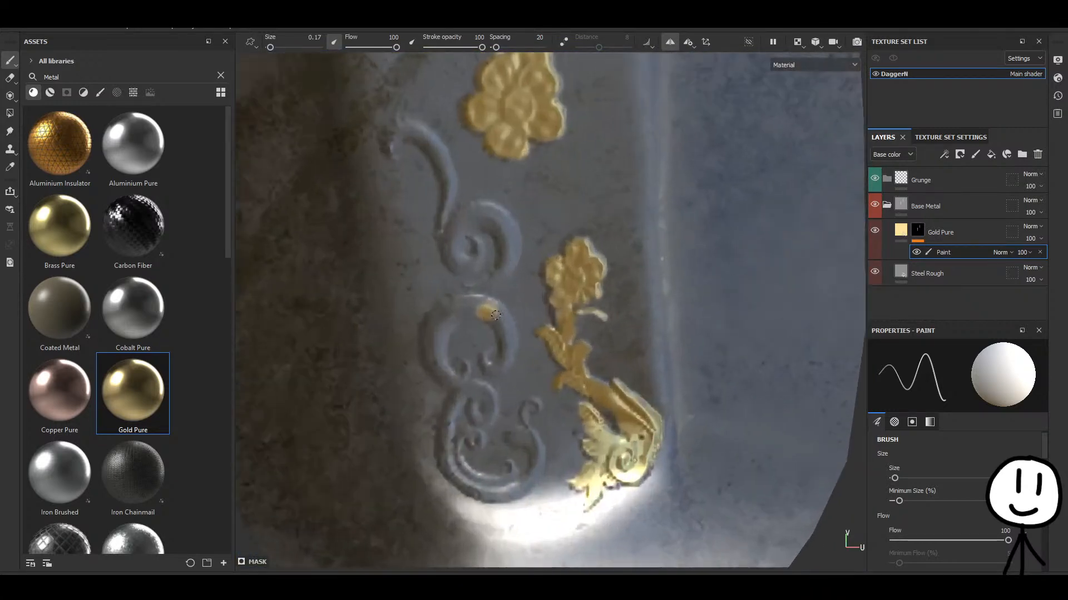
{"action": "scroll", "coordinate": [443, 201], "scroll_direction": "down", "scroll_amount": 2}
{"action": "scroll", "coordinate": [404, 179], "scroll_direction": "up", "scroll_amount": 2}
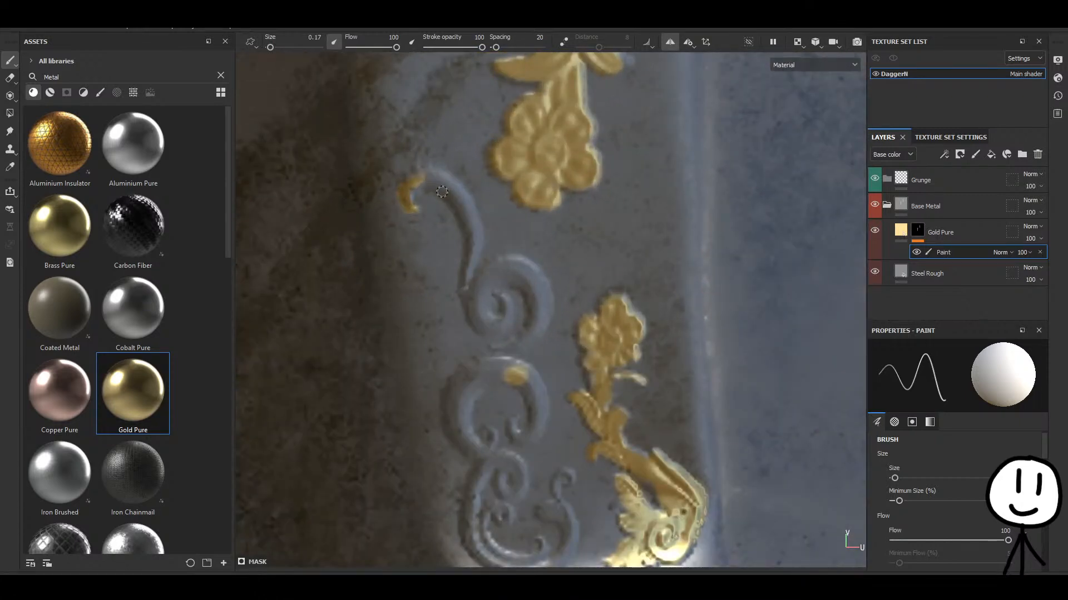
{"action": "key", "text": "ctrl+z"}
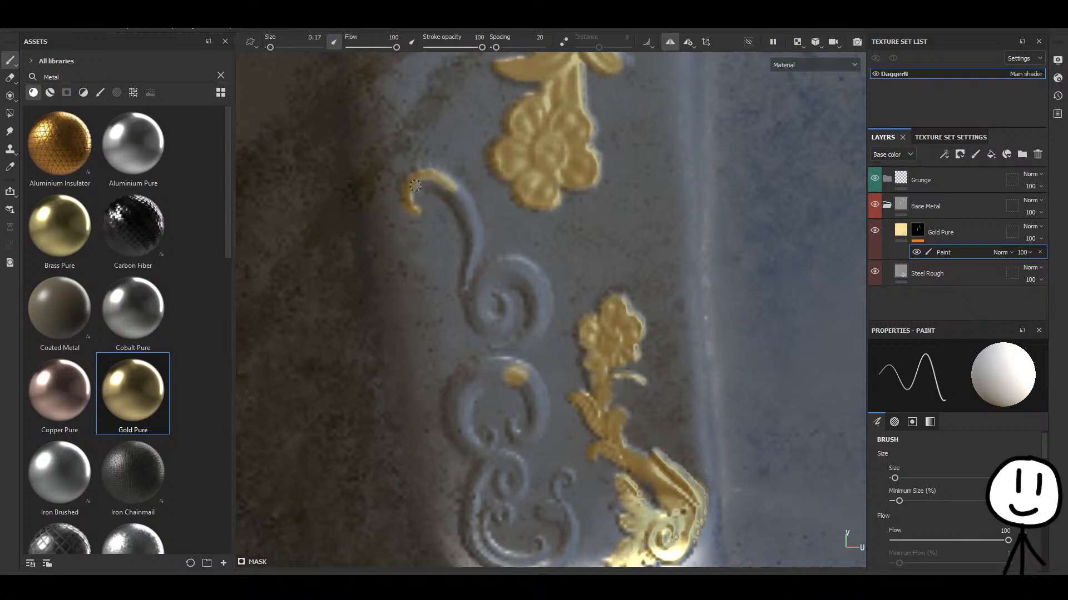
{"action": "scroll", "coordinate": [417, 187], "scroll_direction": "up", "scroll_amount": 4}
{"action": "mouse_move", "coordinate": [398, 213]}
{"action": "left_mouse_down"}
{"action": "mouse_move", "coordinate": [428, 178]}
{"action": "mouse_move", "coordinate": [478, 179]}
{"action": "mouse_move", "coordinate": [531, 222]}
{"action": "mouse_move", "coordinate": [577, 288]}
{"action": "left_mouse_up"}
{"action": "middle_click_drag", "start_coordinate": [624, 290], "coordinate": [506, 99], "text": "alt"}
{"action": "scroll", "coordinate": [503, 123], "scroll_direction": "down", "scroll_amount": 2}
{"action": "mouse_move", "coordinate": [486, 168]}
{"action": "left_mouse_down"}
{"action": "mouse_move", "coordinate": [507, 231]}
{"action": "mouse_move", "coordinate": [494, 337]}
{"action": "mouse_move", "coordinate": [488, 312]}
{"action": "mouse_move", "coordinate": [517, 261]}
{"action": "mouse_move", "coordinate": [522, 215]}
{"action": "mouse_move", "coordinate": [517, 184]}
{"action": "mouse_move", "coordinate": [472, 118]}
{"action": "mouse_move", "coordinate": [495, 112]}
{"action": "mouse_move", "coordinate": [524, 167]}
{"action": "mouse_move", "coordinate": [505, 148]}
{"action": "mouse_move", "coordinate": [505, 169]}
{"action": "mouse_move", "coordinate": [520, 177]}
{"action": "mouse_move", "coordinate": [509, 136]}
{"action": "mouse_move", "coordinate": [479, 103]}
{"action": "mouse_move", "coordinate": [501, 119]}
{"action": "mouse_move", "coordinate": [471, 91]}
{"action": "left_mouse_up"}
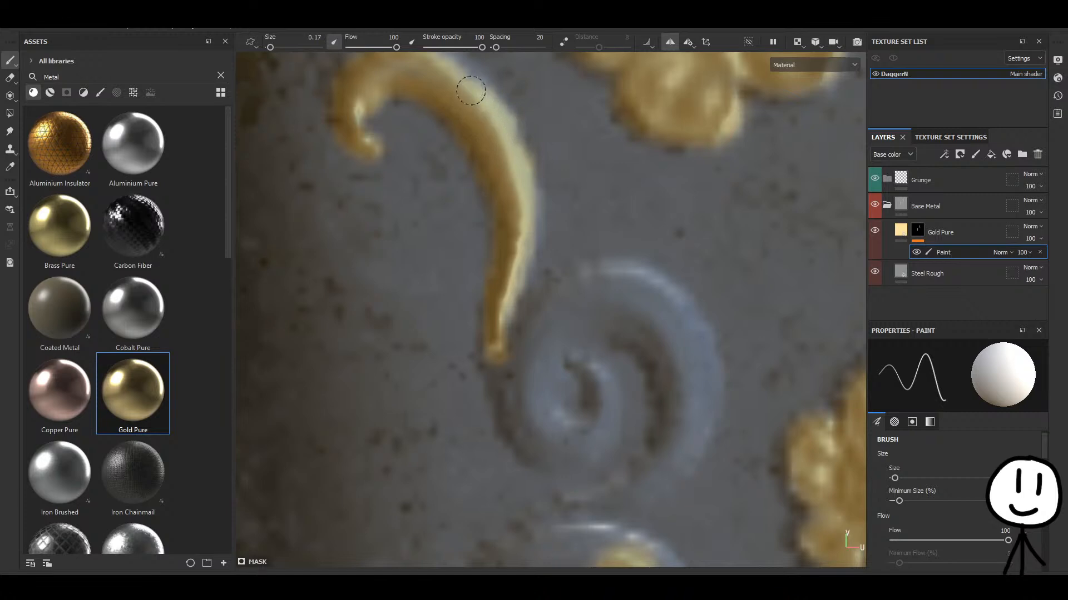
{"action": "middle_click_drag", "start_coordinate": [490, 115], "coordinate": [536, 264], "text": "alt"}
{"action": "mouse_move", "coordinate": [526, 241]}
{"action": "left_mouse_down"}
{"action": "mouse_move", "coordinate": [491, 209]}
{"action": "mouse_move", "coordinate": [437, 198]}
{"action": "left_mouse_up"}
{"action": "mouse_move", "coordinate": [436, 199]}
{"action": "middle_mouse_down", "text": "alt"}
{"action": "mouse_move", "coordinate": [417, 120]}
{"action": "mouse_move", "coordinate": [427, 89]}
{"action": "middle_mouse_up", "text": "alt"}
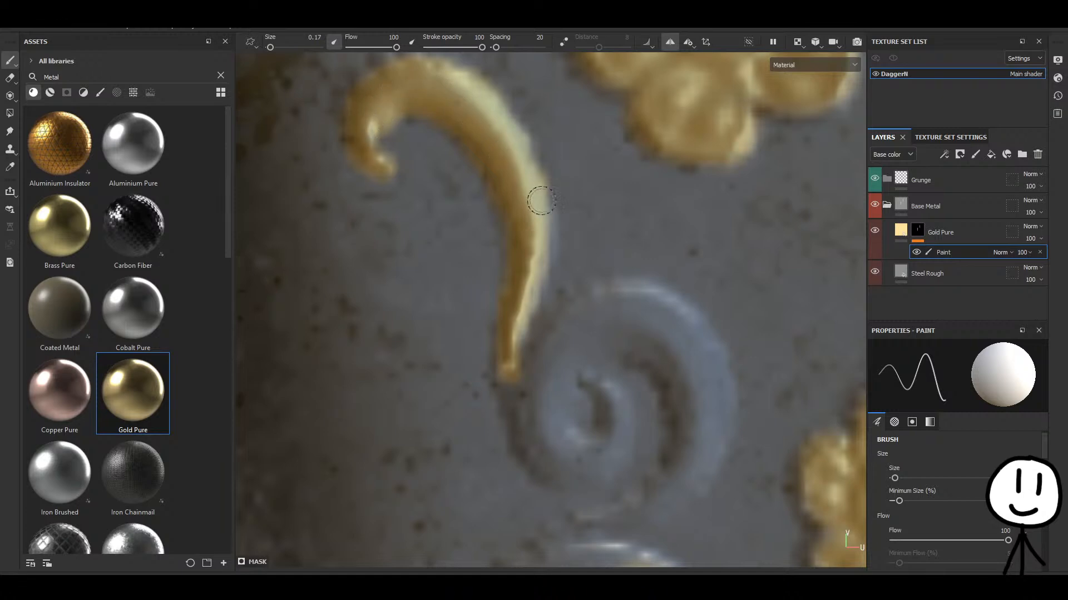
Paint the spiral beneath the hooked tendril gold, from its outer arc into the inner curl.
{"action": "middle_click_drag", "start_coordinate": [541, 201], "coordinate": [507, 91], "text": "alt"}
{"action": "middle_click_drag", "start_coordinate": [507, 259], "coordinate": [472, 162], "text": "alt"}
{"action": "mouse_move", "coordinate": [500, 236]}
{"action": "left_mouse_down"}
{"action": "mouse_move", "coordinate": [504, 253]}
{"action": "mouse_move", "coordinate": [508, 198]}
{"action": "mouse_move", "coordinate": [561, 140]}
{"action": "mouse_move", "coordinate": [588, 129]}
{"action": "mouse_move", "coordinate": [674, 166]}
{"action": "left_mouse_up"}
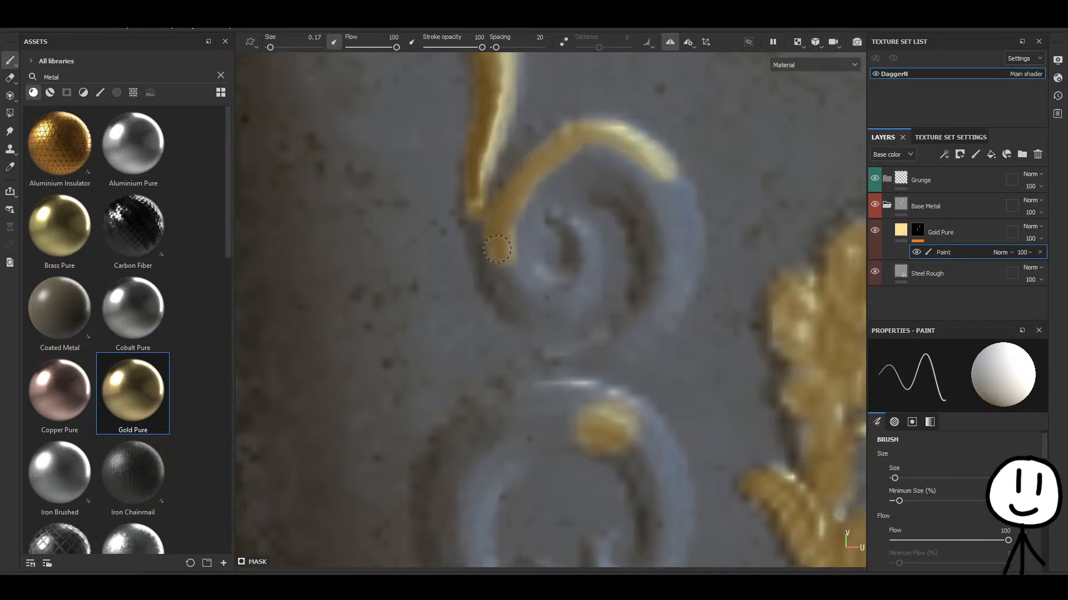
{"action": "mouse_move", "coordinate": [497, 249]}
{"action": "left_mouse_down"}
{"action": "mouse_move", "coordinate": [499, 286]}
{"action": "mouse_move", "coordinate": [525, 316]}
{"action": "mouse_move", "coordinate": [563, 324]}
{"action": "mouse_move", "coordinate": [581, 279]}
{"action": "mouse_move", "coordinate": [573, 222]}
{"action": "mouse_move", "coordinate": [598, 272]}
{"action": "mouse_move", "coordinate": [550, 305]}
{"action": "mouse_move", "coordinate": [529, 285]}
{"action": "mouse_move", "coordinate": [529, 208]}
{"action": "mouse_move", "coordinate": [549, 210]}
{"action": "mouse_move", "coordinate": [542, 184]}
{"action": "mouse_move", "coordinate": [554, 172]}
{"action": "mouse_move", "coordinate": [620, 164]}
{"action": "mouse_move", "coordinate": [598, 177]}
{"action": "mouse_move", "coordinate": [631, 197]}
{"action": "mouse_move", "coordinate": [648, 226]}
{"action": "mouse_move", "coordinate": [656, 309]}
{"action": "mouse_move", "coordinate": [642, 328]}
{"action": "mouse_move", "coordinate": [663, 224]}
{"action": "mouse_move", "coordinate": [656, 172]}
{"action": "mouse_move", "coordinate": [679, 300]}
{"action": "left_mouse_up"}
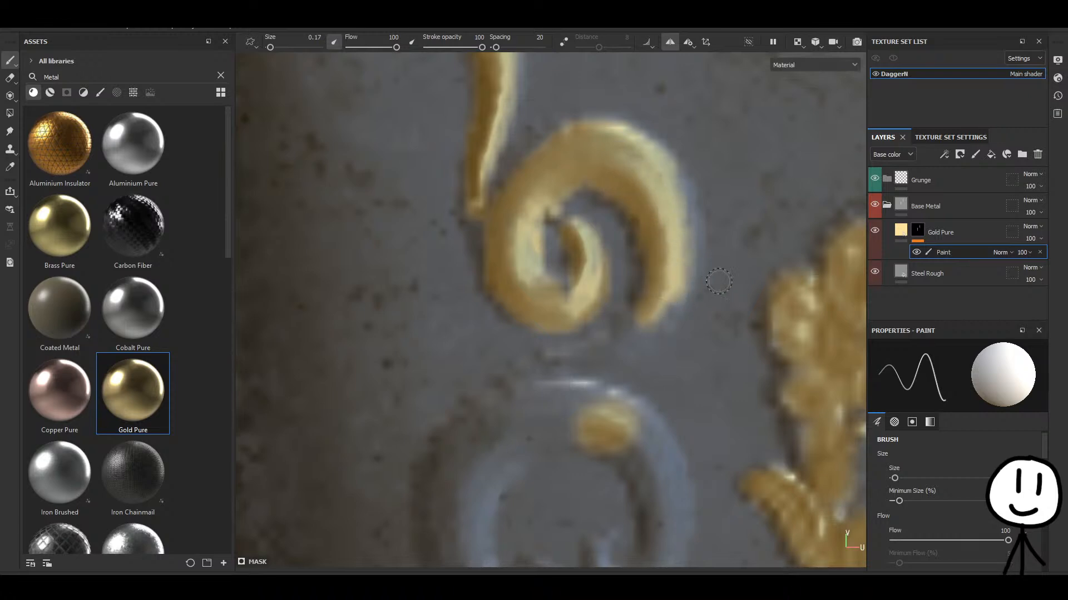
Paint the spiral's tapering outer tail gold along its underside to the tip.
{"action": "middle_click_drag", "start_coordinate": [717, 281], "coordinate": [559, 208]}
{"action": "mouse_move", "coordinate": [528, 158]}
{"action": "left_mouse_down"}
{"action": "mouse_move", "coordinate": [529, 245]}
{"action": "mouse_move", "coordinate": [484, 298]}
{"action": "left_mouse_up"}
{"action": "middle_click_drag", "start_coordinate": [485, 298], "coordinate": [566, 234], "text": "alt"}
{"action": "scroll", "coordinate": [566, 233], "scroll_direction": "up", "scroll_amount": 3}
{"action": "left_click_drag", "start_coordinate": [572, 229], "coordinate": [518, 244]}
{"action": "left_click_drag", "start_coordinate": [442, 260], "coordinate": [567, 237]}
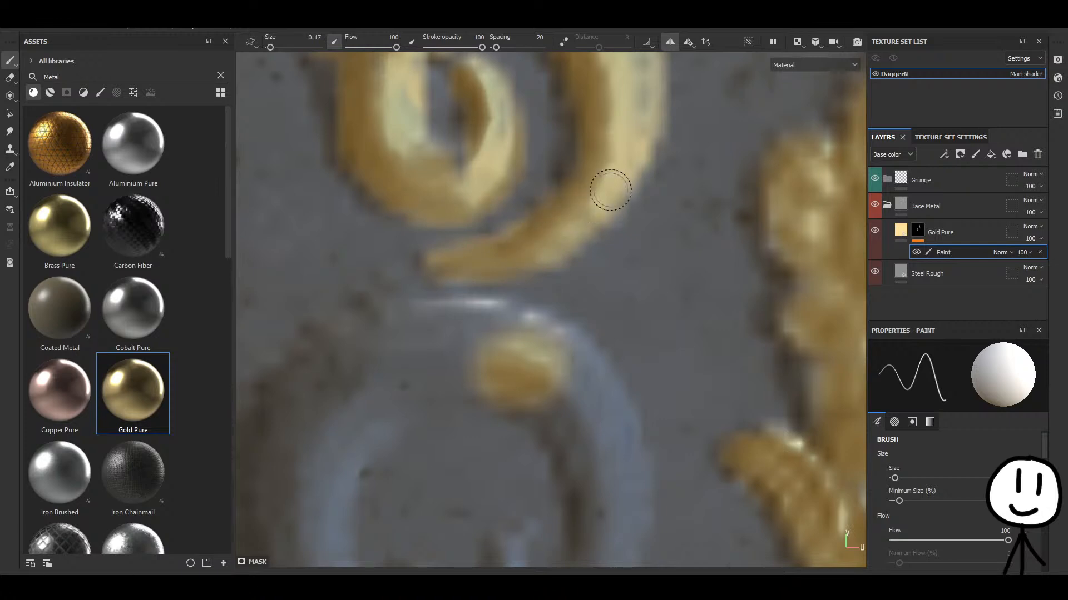
Paint the small inner hook and thick outer arm of the C-shaped scroll below the spiral gold.
{"action": "scroll", "coordinate": [609, 190], "scroll_direction": "down", "scroll_amount": 5}
{"action": "scroll", "coordinate": [537, 207], "scroll_direction": "up", "scroll_amount": 5}
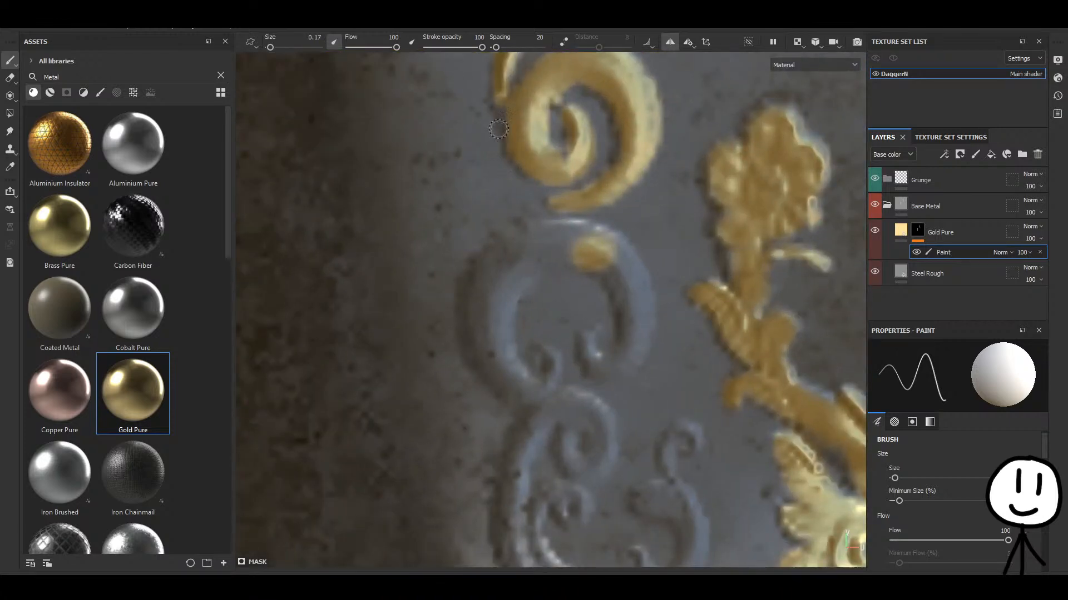
{"action": "left_click_drag", "start_coordinate": [537, 217], "coordinate": [471, 241], "text": "alt"}
{"action": "scroll", "coordinate": [531, 261], "scroll_direction": "up", "scroll_amount": 2}
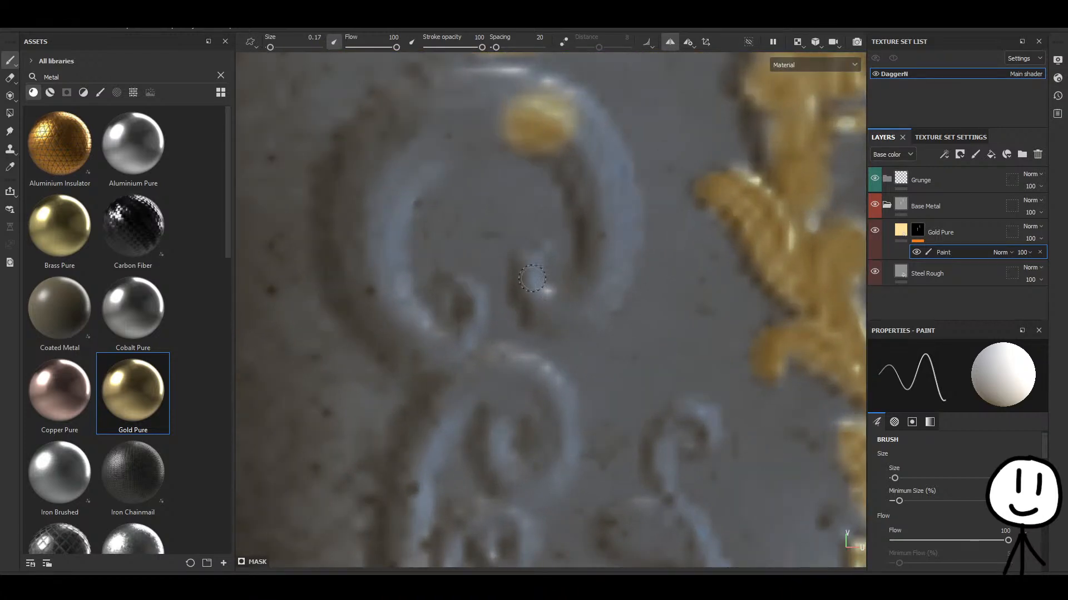
{"action": "mouse_move", "coordinate": [531, 262]}
{"action": "left_mouse_down"}
{"action": "mouse_move", "coordinate": [548, 320]}
{"action": "mouse_move", "coordinate": [562, 304]}
{"action": "mouse_move", "coordinate": [578, 318]}
{"action": "mouse_move", "coordinate": [608, 301]}
{"action": "mouse_move", "coordinate": [618, 257]}
{"action": "mouse_move", "coordinate": [588, 269]}
{"action": "mouse_move", "coordinate": [615, 280]}
{"action": "left_mouse_up"}
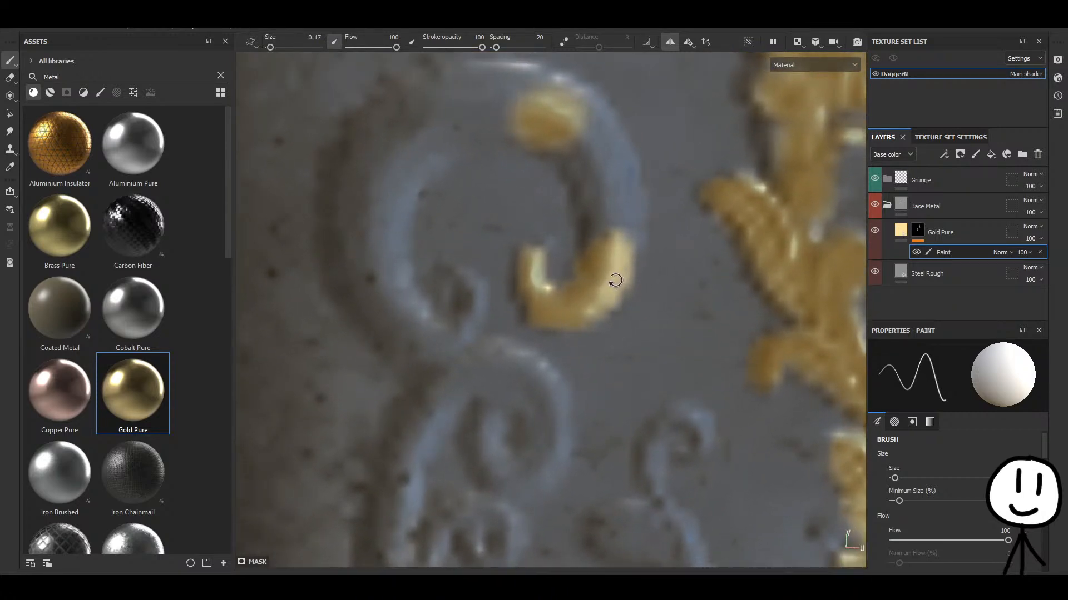
{"action": "middle_click_drag", "start_coordinate": [602, 224], "coordinate": [598, 277], "text": "alt"}
{"action": "mouse_move", "coordinate": [596, 293]}
{"action": "left_mouse_down"}
{"action": "mouse_move", "coordinate": [562, 202]}
{"action": "mouse_move", "coordinate": [615, 283]}
{"action": "mouse_move", "coordinate": [582, 174]}
{"action": "mouse_move", "coordinate": [625, 246]}
{"action": "mouse_move", "coordinate": [623, 294]}
{"action": "left_mouse_up"}
{"action": "middle_click_drag", "start_coordinate": [614, 258], "coordinate": [627, 290], "text": "alt"}
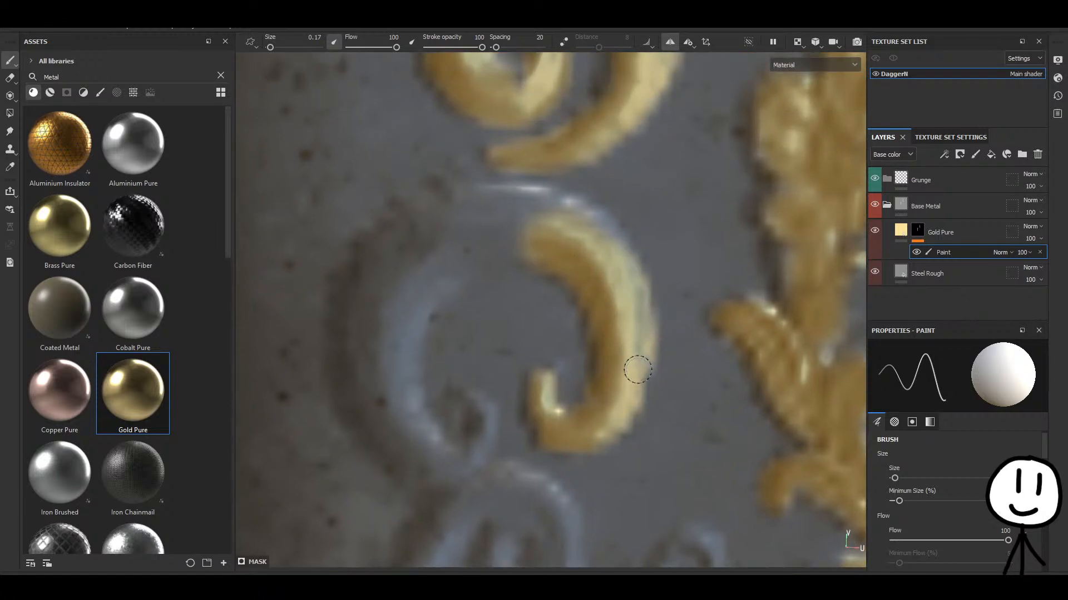
Paint the C-shaped scroll's upper edge and its inner rim down the left side gold.
{"action": "mouse_move", "coordinate": [604, 248]}
{"action": "left_mouse_down"}
{"action": "mouse_move", "coordinate": [619, 252]}
{"action": "mouse_move", "coordinate": [579, 217]}
{"action": "mouse_move", "coordinate": [525, 197]}
{"action": "mouse_move", "coordinate": [482, 202]}
{"action": "left_mouse_up"}
{"action": "left_click_drag", "start_coordinate": [516, 236], "coordinate": [430, 289]}
{"action": "mouse_move", "coordinate": [412, 334]}
{"action": "left_mouse_down"}
{"action": "mouse_move", "coordinate": [408, 405]}
{"action": "mouse_move", "coordinate": [413, 281]}
{"action": "mouse_move", "coordinate": [529, 233]}
{"action": "left_mouse_up"}
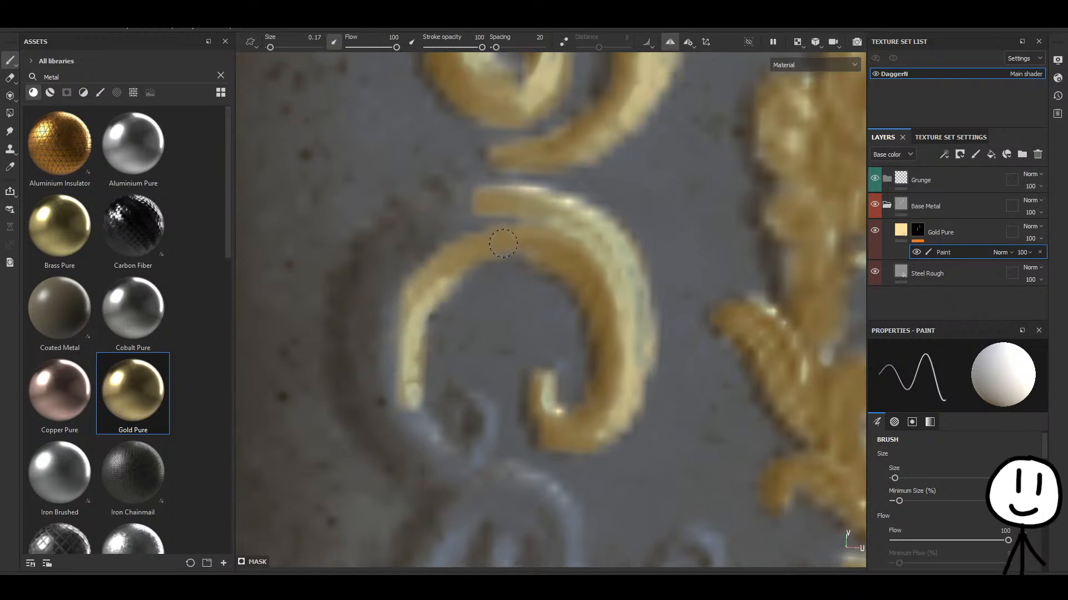
Paint the C-shaped scroll's left curl and outer left edge gold, and fill the gap between its rims.
{"action": "middle_click_drag", "start_coordinate": [548, 271], "coordinate": [434, 266], "text": "alt"}
{"action": "mouse_move", "coordinate": [383, 240]}
{"action": "left_mouse_down"}
{"action": "mouse_move", "coordinate": [425, 285]}
{"action": "mouse_move", "coordinate": [457, 255]}
{"action": "mouse_move", "coordinate": [450, 227]}
{"action": "mouse_move", "coordinate": [438, 291]}
{"action": "mouse_move", "coordinate": [455, 270]}
{"action": "left_mouse_up"}
{"action": "key", "text": "ctrl+z"}
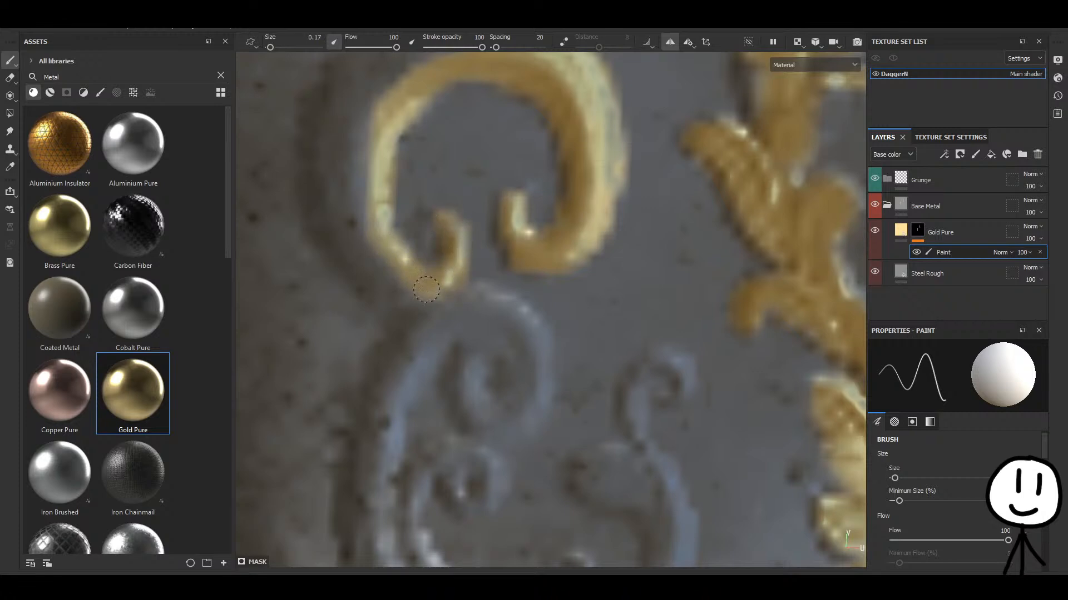
{"action": "middle_click_drag", "start_coordinate": [426, 290], "coordinate": [534, 308]}
{"action": "scroll", "coordinate": [533, 301], "scroll_direction": "down", "scroll_amount": 3}
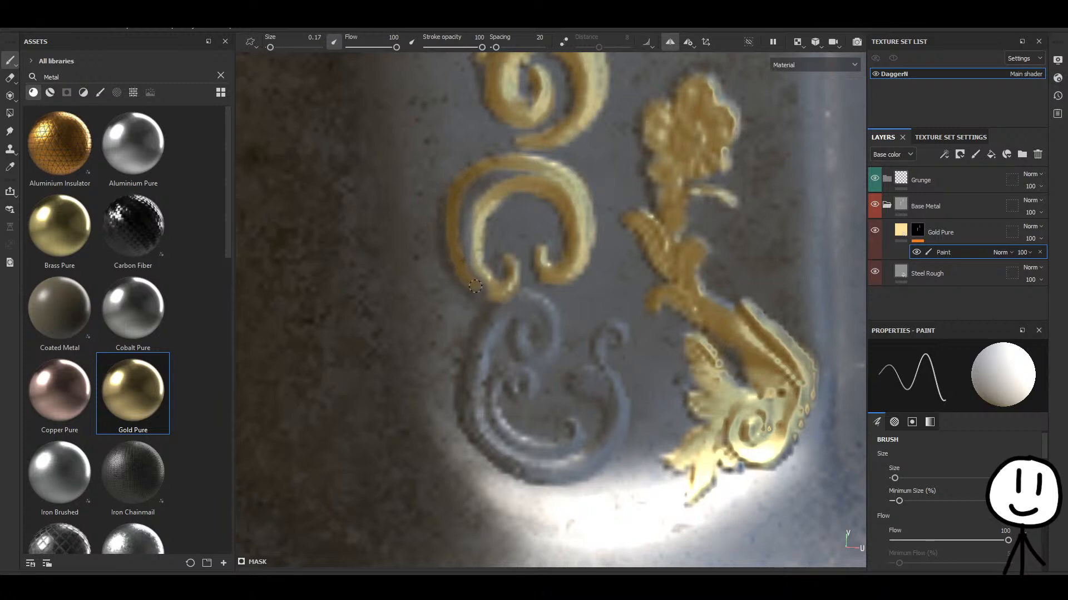
{"action": "left_click_drag", "start_coordinate": [454, 249], "coordinate": [474, 252]}
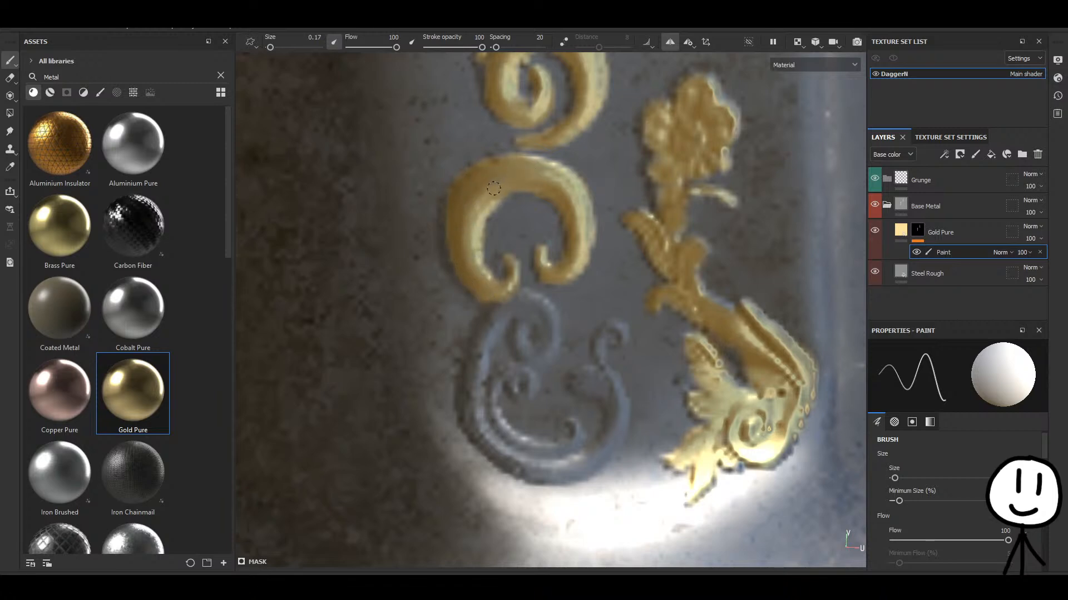
Paint the lowest scroll's small hook, leaf tip and sweeping lower arc gold.
{"action": "middle_click_drag", "start_coordinate": [503, 325], "coordinate": [505, 176], "text": "alt"}
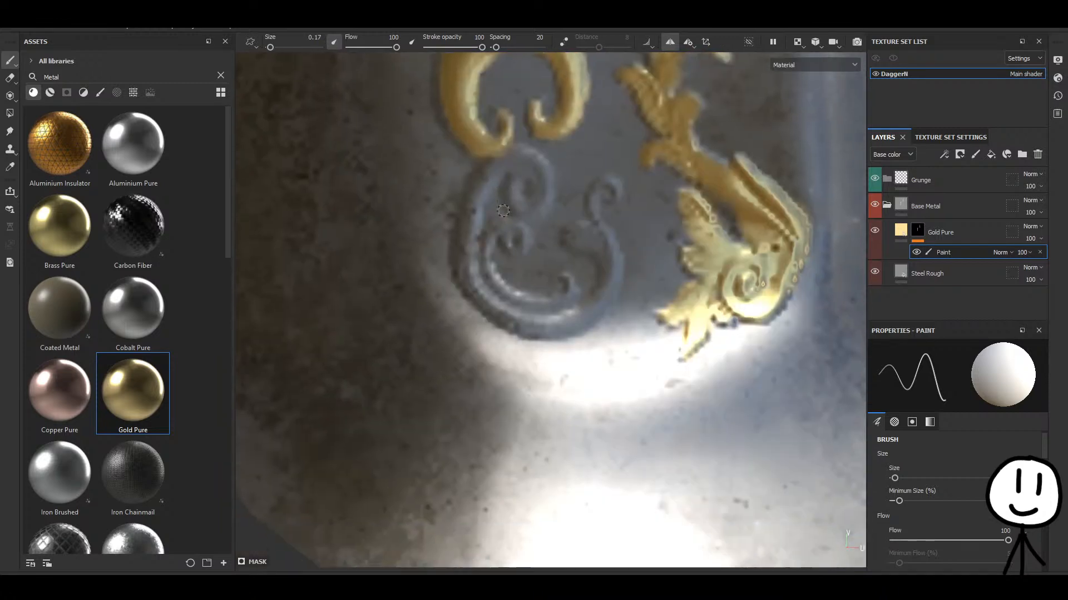
{"action": "scroll", "coordinate": [518, 246], "scroll_direction": "up", "scroll_amount": 3}
{"action": "mouse_move", "coordinate": [610, 246]}
{"action": "left_mouse_down"}
{"action": "mouse_move", "coordinate": [592, 239]}
{"action": "mouse_move", "coordinate": [608, 234]}
{"action": "mouse_move", "coordinate": [644, 154]}
{"action": "left_mouse_up"}
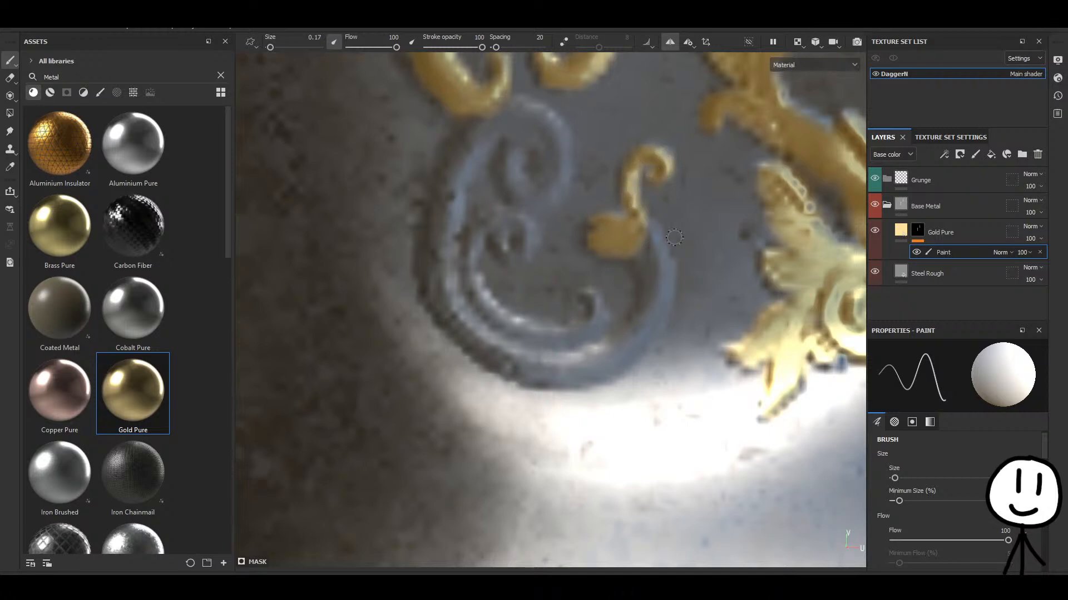
{"action": "mouse_move", "coordinate": [632, 220]}
{"action": "left_mouse_down"}
{"action": "mouse_move", "coordinate": [660, 259]}
{"action": "mouse_move", "coordinate": [659, 306]}
{"action": "mouse_move", "coordinate": [640, 263]}
{"action": "mouse_move", "coordinate": [667, 280]}
{"action": "mouse_move", "coordinate": [660, 311]}
{"action": "mouse_move", "coordinate": [638, 321]}
{"action": "mouse_move", "coordinate": [612, 368]}
{"action": "mouse_move", "coordinate": [536, 380]}
{"action": "mouse_move", "coordinate": [579, 377]}
{"action": "mouse_move", "coordinate": [622, 350]}
{"action": "mouse_move", "coordinate": [529, 364]}
{"action": "mouse_move", "coordinate": [456, 325]}
{"action": "left_mouse_up"}
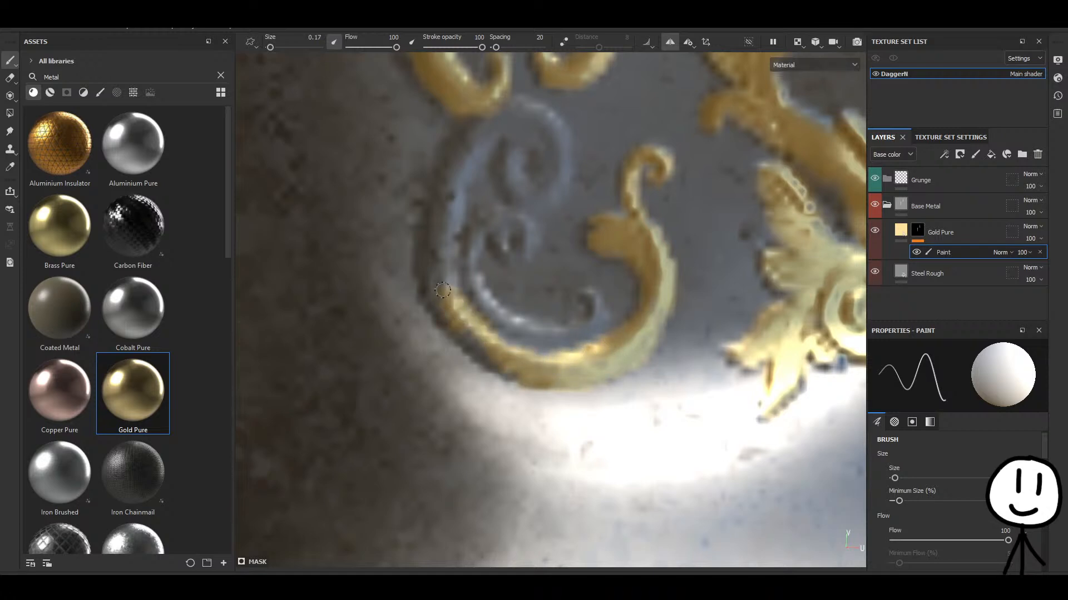
Hide the Steel Rough layer and extend the gold up the lowest scroll's outer left edge.
{"action": "left_click", "coordinate": [879, 272]}
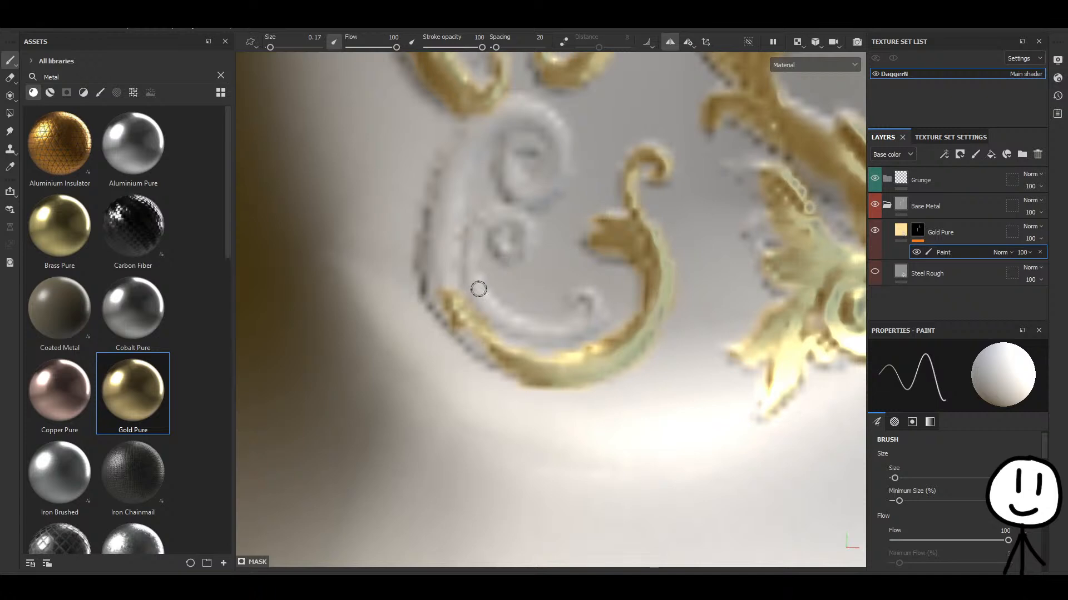
{"action": "mouse_move", "coordinate": [480, 343]}
{"action": "left_mouse_down"}
{"action": "mouse_move", "coordinate": [437, 290]}
{"action": "mouse_move", "coordinate": [436, 232]}
{"action": "left_mouse_up"}
{"action": "middle_click_drag", "start_coordinate": [462, 211], "coordinate": [474, 285], "text": "alt"}
{"action": "scroll", "coordinate": [477, 281], "scroll_direction": "down", "scroll_amount": 4}
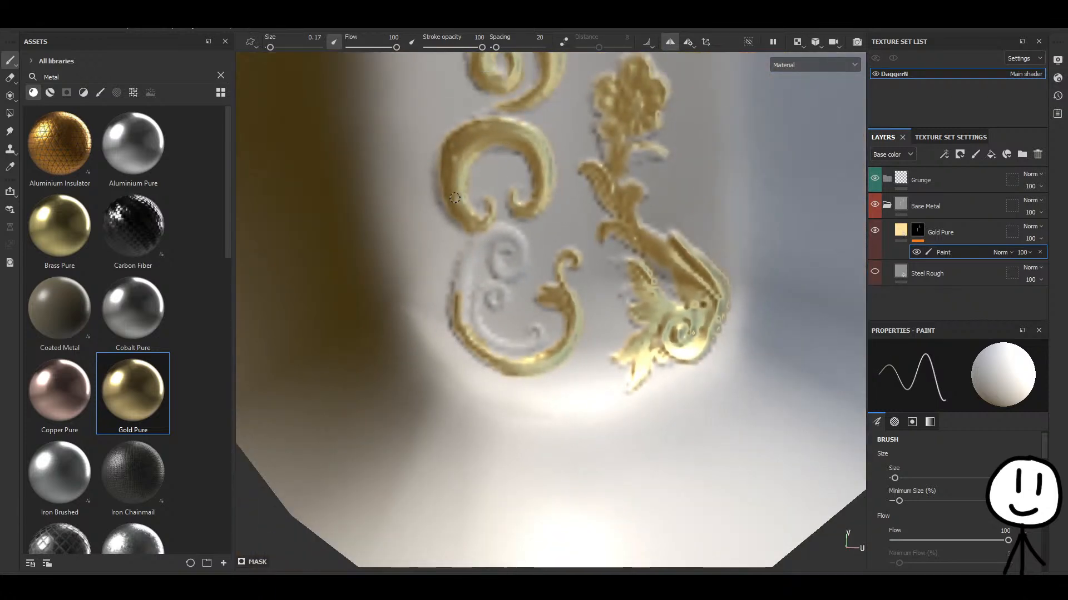
Paint the lowest scroll's upper spiral, left stem and inner curls gold.
{"action": "scroll", "coordinate": [455, 198], "scroll_direction": "up", "scroll_amount": 3}
{"action": "scroll", "coordinate": [564, 300], "scroll_direction": "up", "scroll_amount": 4}
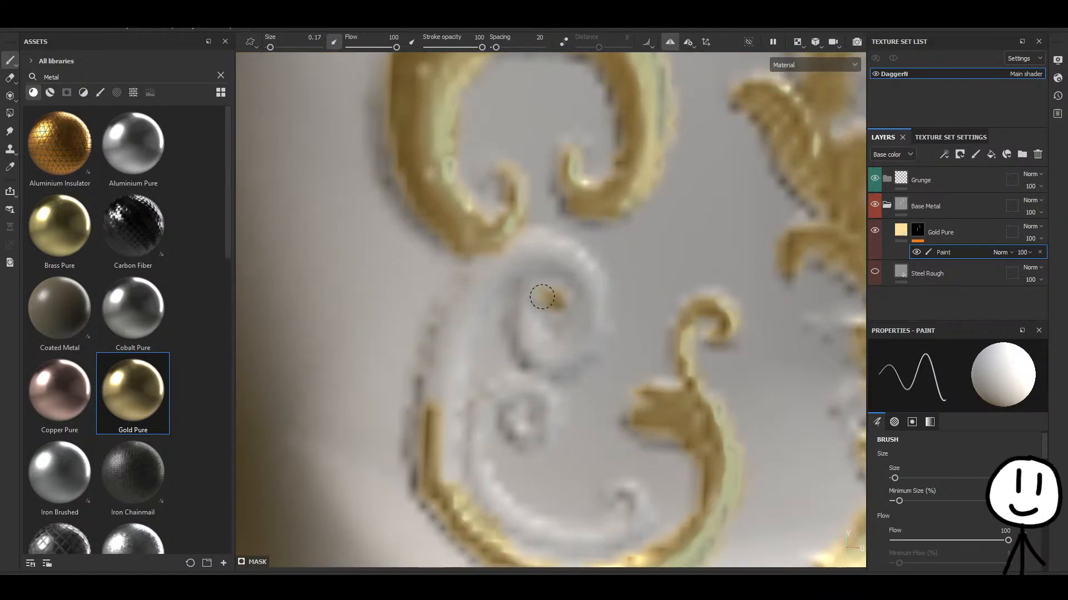
{"action": "mouse_move", "coordinate": [546, 298]}
{"action": "left_mouse_down"}
{"action": "mouse_move", "coordinate": [524, 329]}
{"action": "mouse_move", "coordinate": [543, 352]}
{"action": "mouse_move", "coordinate": [563, 361]}
{"action": "mouse_move", "coordinate": [586, 350]}
{"action": "mouse_move", "coordinate": [598, 326]}
{"action": "left_mouse_up"}
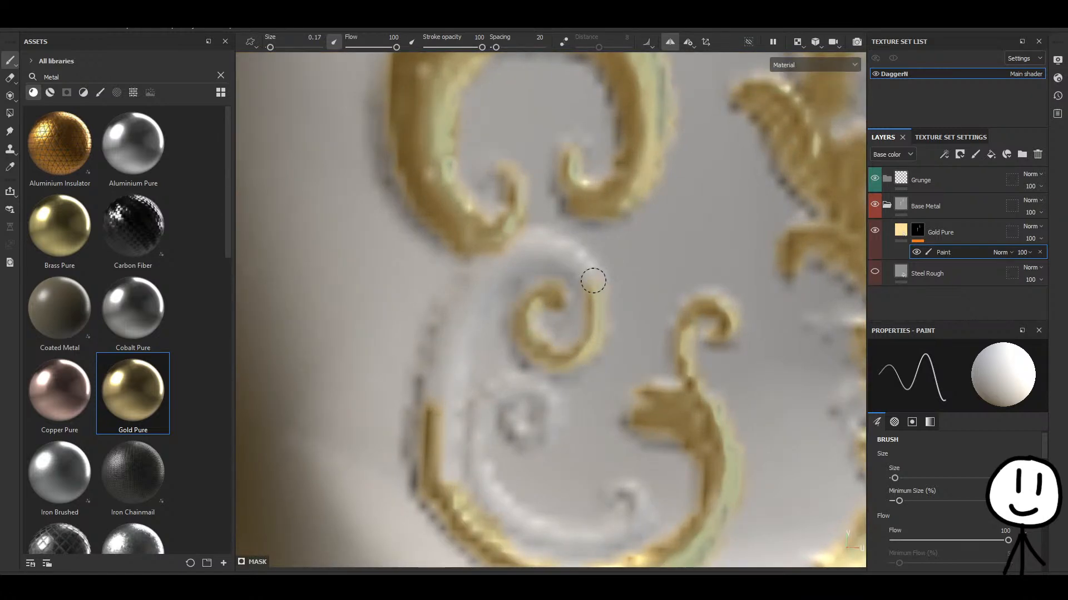
{"action": "mouse_move", "coordinate": [593, 281]}
{"action": "left_mouse_down"}
{"action": "mouse_move", "coordinate": [548, 245]}
{"action": "mouse_move", "coordinate": [510, 248]}
{"action": "mouse_move", "coordinate": [489, 266]}
{"action": "mouse_move", "coordinate": [541, 258]}
{"action": "mouse_move", "coordinate": [479, 300]}
{"action": "mouse_move", "coordinate": [453, 362]}
{"action": "mouse_move", "coordinate": [444, 462]}
{"action": "mouse_move", "coordinate": [433, 402]}
{"action": "mouse_move", "coordinate": [475, 281]}
{"action": "mouse_move", "coordinate": [438, 378]}
{"action": "mouse_move", "coordinate": [441, 433]}
{"action": "left_mouse_up"}
{"action": "middle_click_drag", "start_coordinate": [456, 436], "coordinate": [408, 299], "text": "alt"}
{"action": "mouse_move", "coordinate": [429, 362]}
{"action": "left_mouse_down"}
{"action": "mouse_move", "coordinate": [427, 415]}
{"action": "mouse_move", "coordinate": [375, 353]}
{"action": "mouse_move", "coordinate": [384, 333]}
{"action": "mouse_move", "coordinate": [452, 380]}
{"action": "mouse_move", "coordinate": [542, 405]}
{"action": "mouse_move", "coordinate": [575, 398]}
{"action": "mouse_move", "coordinate": [587, 375]}
{"action": "mouse_move", "coordinate": [584, 358]}
{"action": "mouse_move", "coordinate": [575, 395]}
{"action": "mouse_move", "coordinate": [479, 394]}
{"action": "mouse_move", "coordinate": [441, 359]}
{"action": "mouse_move", "coordinate": [417, 309]}
{"action": "mouse_move", "coordinate": [431, 312]}
{"action": "mouse_move", "coordinate": [445, 255]}
{"action": "mouse_move", "coordinate": [496, 252]}
{"action": "mouse_move", "coordinate": [483, 299]}
{"action": "mouse_move", "coordinate": [468, 278]}
{"action": "left_mouse_up"}
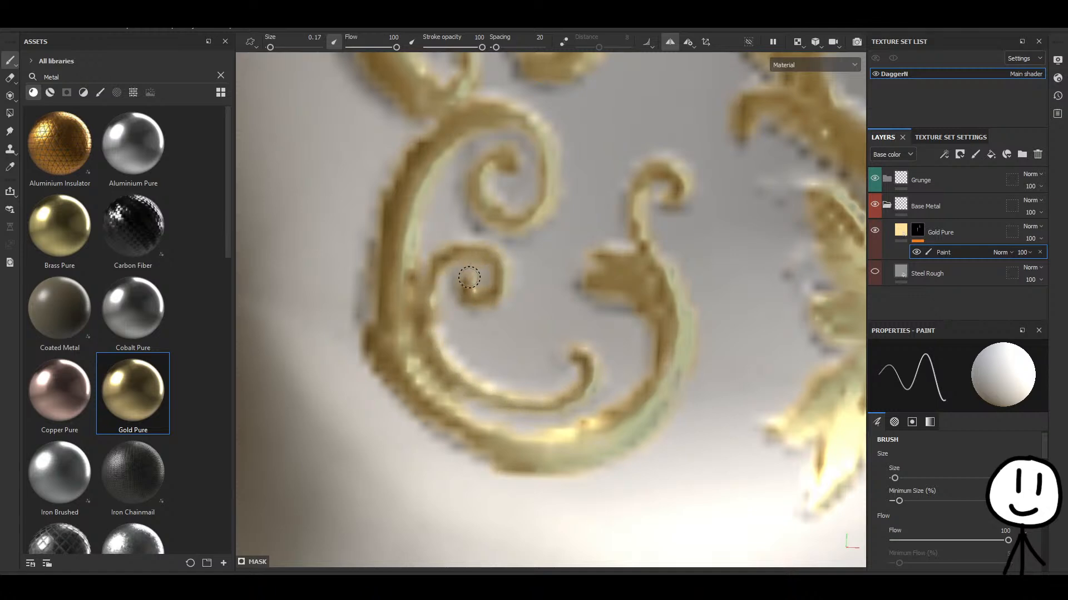
Paint the ringed hook and middle C-shaped curl gold on the small scroll chain above the winged ornament's right wing.
{"action": "scroll", "coordinate": [459, 346], "scroll_direction": "down", "scroll_amount": 10}
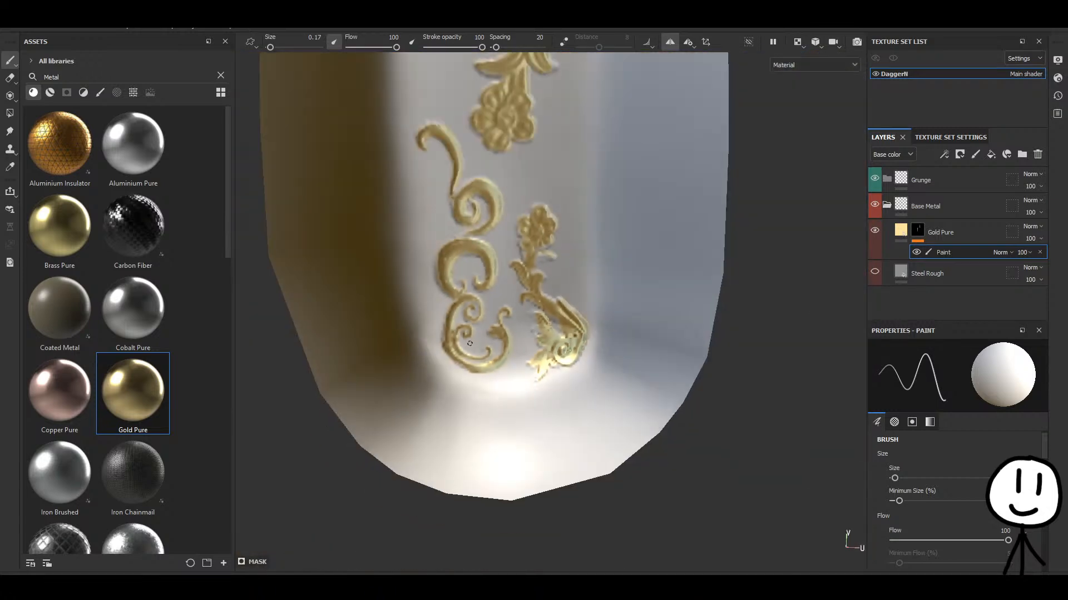
{"action": "middle_click_drag", "start_coordinate": [523, 242], "coordinate": [543, 382], "text": "alt"}
{"action": "scroll", "coordinate": [542, 382], "scroll_direction": "up", "scroll_amount": 10}
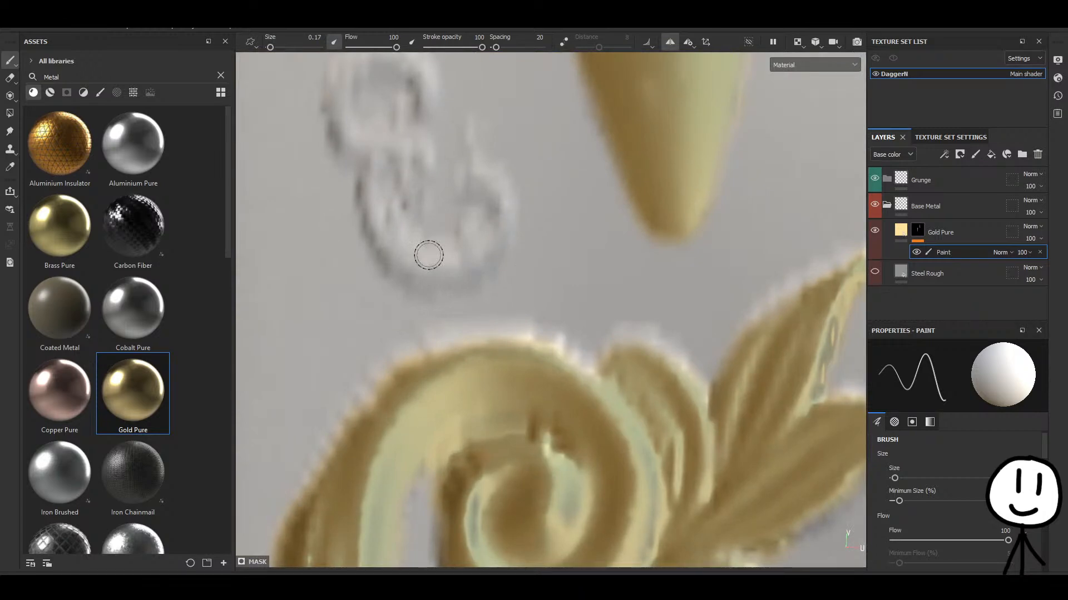
{"action": "scroll", "coordinate": [404, 248], "scroll_direction": "up", "scroll_amount": 4}
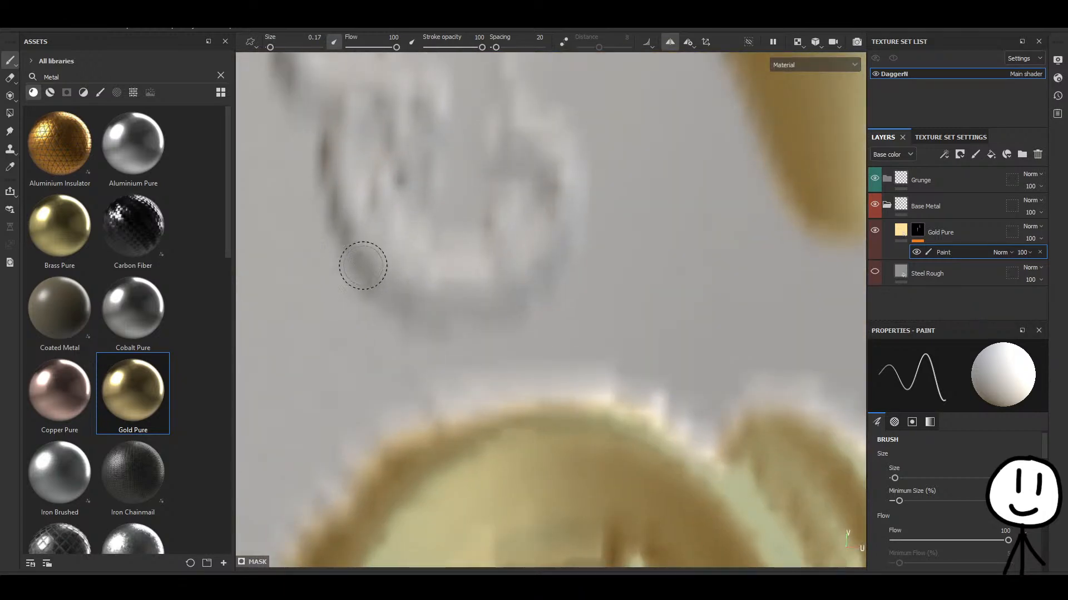
{"action": "scroll", "coordinate": [361, 264], "scroll_direction": "down", "scroll_amount": 6}
{"action": "middle_click_drag", "start_coordinate": [362, 265], "coordinate": [481, 434], "text": "alt"}
{"action": "middle_click_drag", "start_coordinate": [429, 278], "coordinate": [352, 419], "text": "alt"}
{"action": "scroll", "coordinate": [445, 409], "scroll_direction": "down", "scroll_amount": 10}
{"action": "middle_click_drag", "start_coordinate": [584, 178], "coordinate": [509, 312], "text": "alt"}
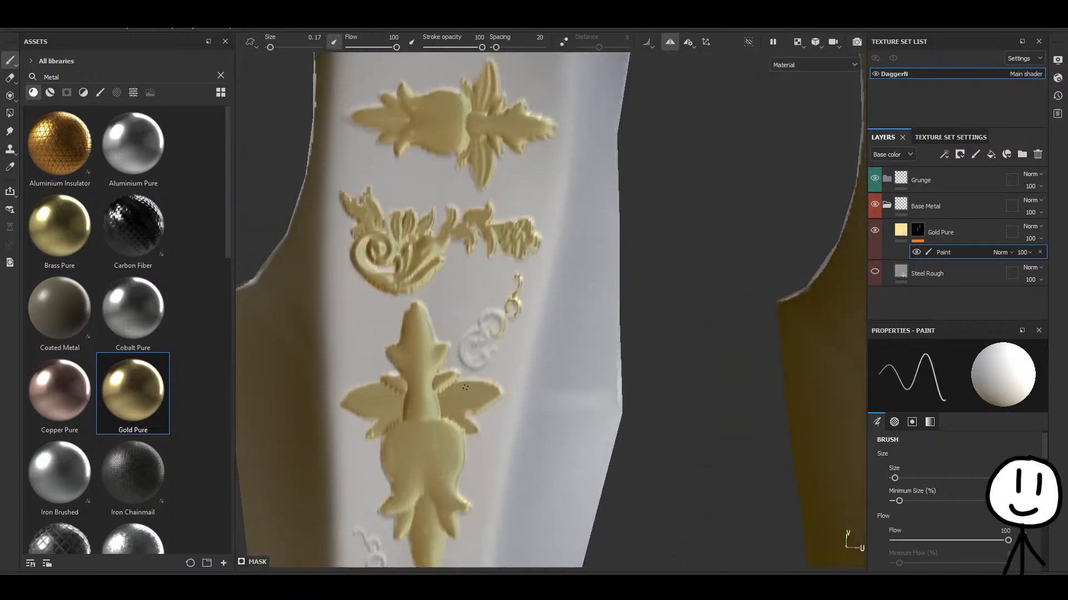
{"action": "scroll", "coordinate": [517, 312], "scroll_direction": "up", "scroll_amount": 9}
{"action": "scroll", "coordinate": [426, 324], "scroll_direction": "up", "scroll_amount": 3}
{"action": "middle_click_drag", "start_coordinate": [427, 324], "coordinate": [481, 259], "text": "alt"}
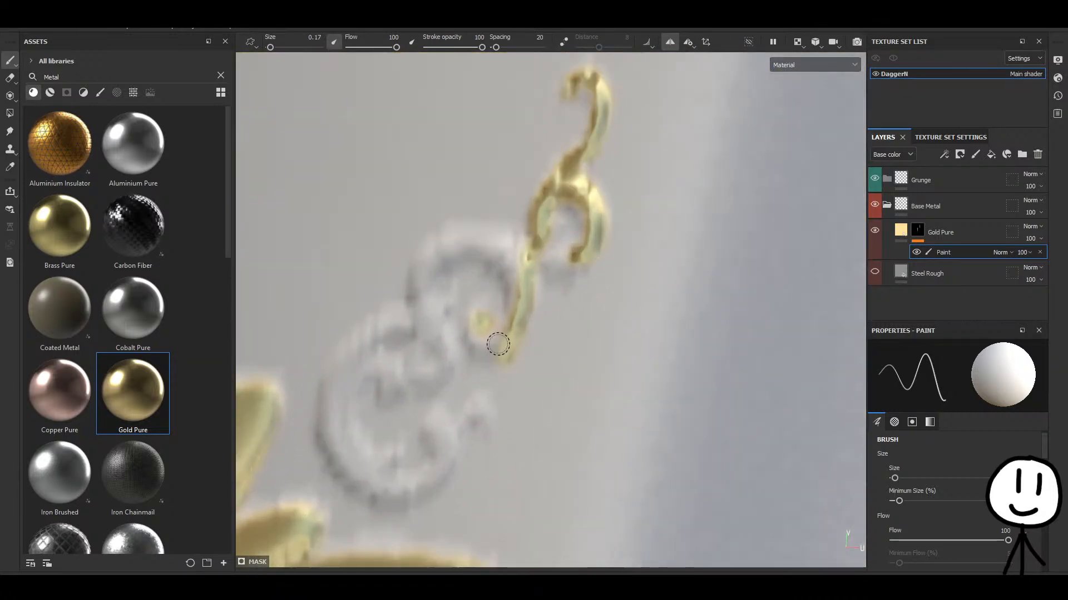
{"action": "mouse_move", "coordinate": [498, 345]}
{"action": "left_mouse_down"}
{"action": "mouse_move", "coordinate": [477, 322]}
{"action": "mouse_move", "coordinate": [487, 347]}
{"action": "mouse_move", "coordinate": [517, 267]}
{"action": "mouse_move", "coordinate": [507, 243]}
{"action": "mouse_move", "coordinate": [457, 237]}
{"action": "mouse_move", "coordinate": [414, 272]}
{"action": "mouse_move", "coordinate": [464, 232]}
{"action": "mouse_move", "coordinate": [570, 259]}
{"action": "mouse_move", "coordinate": [548, 264]}
{"action": "left_mouse_up"}
{"action": "mouse_move", "coordinate": [470, 280]}
{"action": "left_mouse_down"}
{"action": "mouse_move", "coordinate": [425, 286]}
{"action": "mouse_move", "coordinate": [436, 327]}
{"action": "mouse_move", "coordinate": [497, 279]}
{"action": "mouse_move", "coordinate": [518, 303]}
{"action": "mouse_move", "coordinate": [512, 267]}
{"action": "mouse_move", "coordinate": [476, 249]}
{"action": "left_mouse_up"}
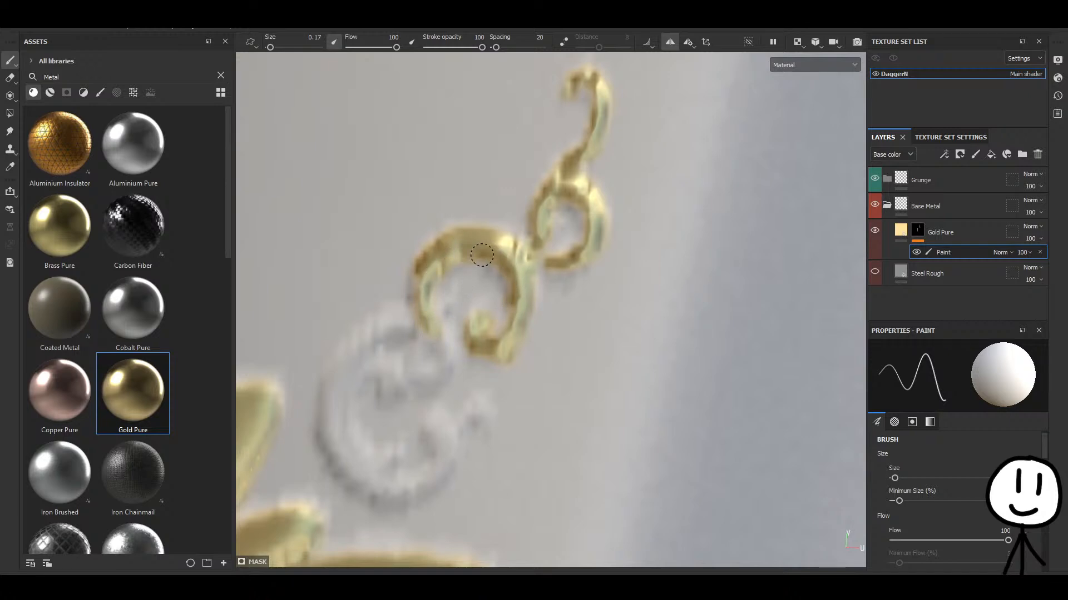
Show the Steel Rough layer again and paint the chain's small linking curls and the last curl's upper left arc gold.
{"action": "middle_click_drag", "start_coordinate": [467, 289], "coordinate": [504, 207], "text": "alt"}
{"action": "left_click_drag", "start_coordinate": [431, 301], "coordinate": [430, 281]}
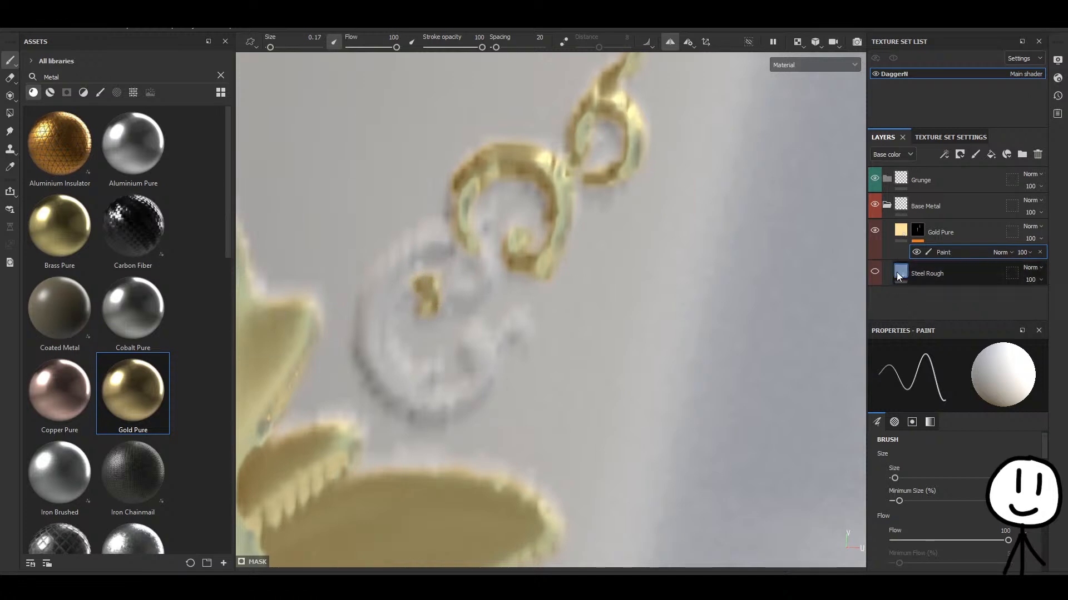
{"action": "left_click", "coordinate": [875, 272]}
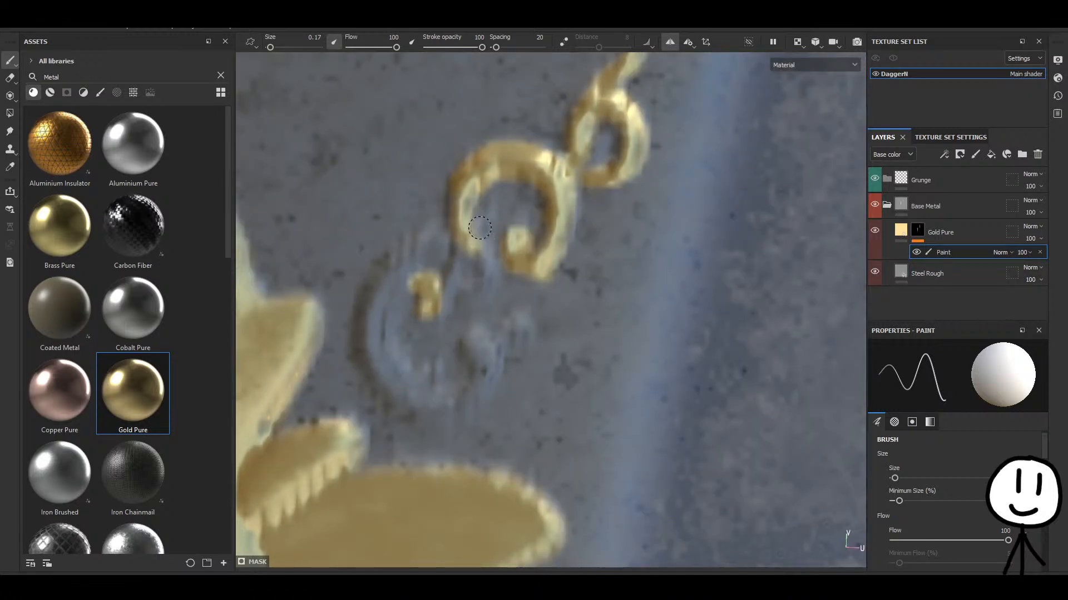
{"action": "mouse_move", "coordinate": [476, 240]}
{"action": "left_mouse_down"}
{"action": "mouse_move", "coordinate": [488, 266]}
{"action": "mouse_move", "coordinate": [477, 295]}
{"action": "mouse_move", "coordinate": [453, 294]}
{"action": "mouse_move", "coordinate": [451, 275]}
{"action": "mouse_move", "coordinate": [445, 297]}
{"action": "mouse_move", "coordinate": [412, 257]}
{"action": "mouse_move", "coordinate": [380, 282]}
{"action": "mouse_move", "coordinate": [413, 256]}
{"action": "mouse_move", "coordinate": [371, 312]}
{"action": "mouse_move", "coordinate": [369, 356]}
{"action": "left_mouse_up"}
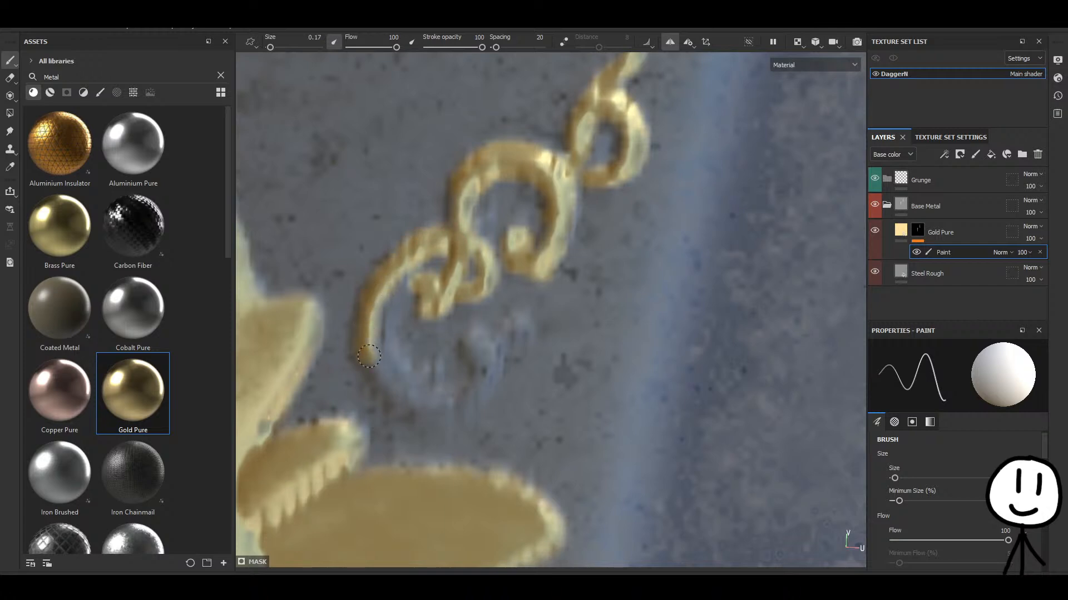
Paint the last curl's lower arc and end hook gold, redoing the stroke along its inner left rim.
{"action": "middle_click_drag", "start_coordinate": [388, 329], "coordinate": [373, 179], "text": "alt"}
{"action": "mouse_move", "coordinate": [354, 215]}
{"action": "left_mouse_down"}
{"action": "mouse_move", "coordinate": [431, 261]}
{"action": "mouse_move", "coordinate": [466, 240]}
{"action": "mouse_move", "coordinate": [471, 210]}
{"action": "mouse_move", "coordinate": [456, 193]}
{"action": "mouse_move", "coordinate": [503, 169]}
{"action": "mouse_move", "coordinate": [476, 225]}
{"action": "mouse_move", "coordinate": [459, 250]}
{"action": "mouse_move", "coordinate": [401, 228]}
{"action": "mouse_move", "coordinate": [421, 214]}
{"action": "mouse_move", "coordinate": [392, 220]}
{"action": "mouse_move", "coordinate": [378, 210]}
{"action": "mouse_move", "coordinate": [374, 164]}
{"action": "mouse_move", "coordinate": [389, 131]}
{"action": "mouse_move", "coordinate": [372, 154]}
{"action": "mouse_move", "coordinate": [407, 116]}
{"action": "left_mouse_up"}
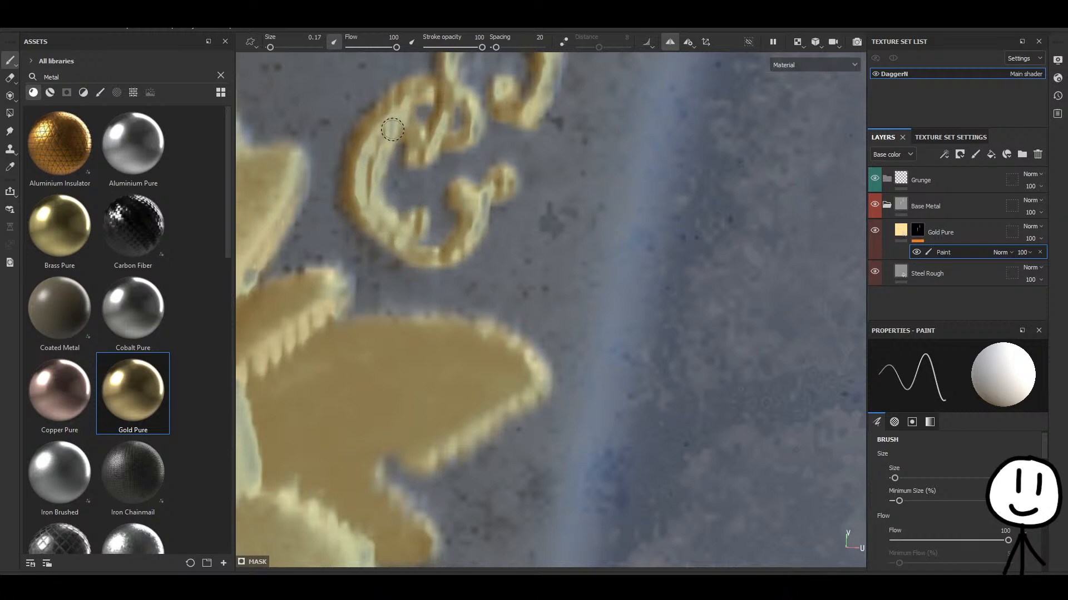
{"action": "key", "text": "ctrl+z"}
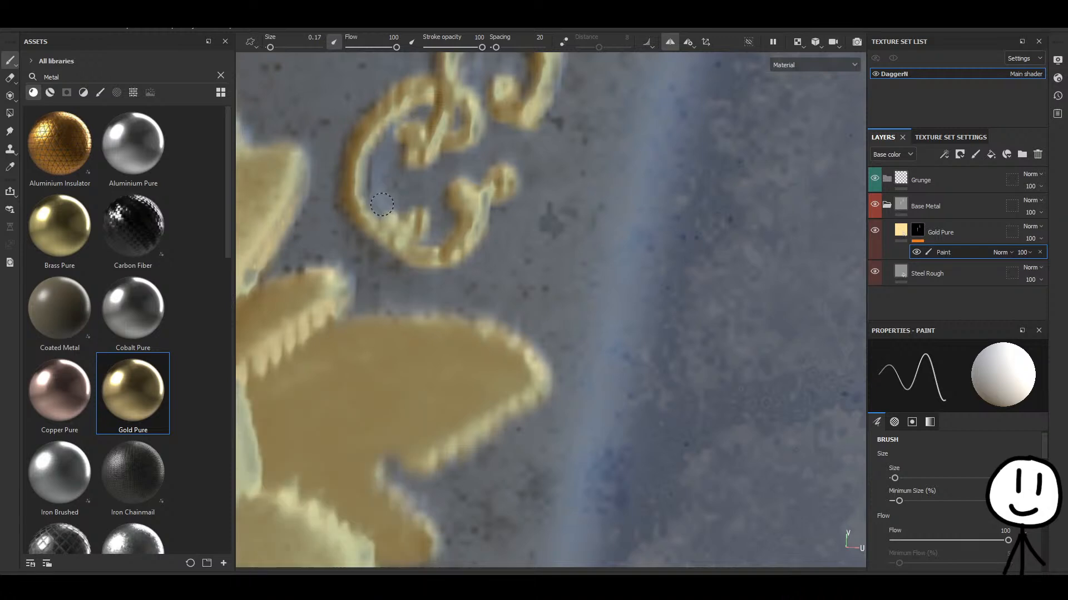
{"action": "mouse_move", "coordinate": [384, 202]}
{"action": "left_mouse_down"}
{"action": "mouse_move", "coordinate": [375, 187]}
{"action": "mouse_move", "coordinate": [399, 140]}
{"action": "left_mouse_up"}
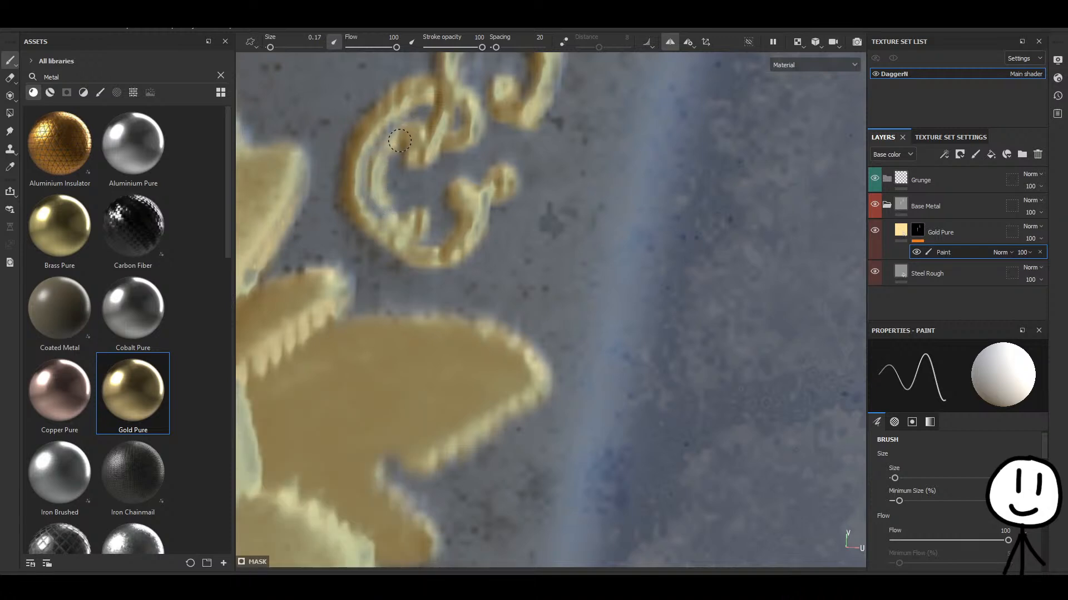
{"action": "mouse_move", "coordinate": [377, 181]}
{"action": "left_mouse_down"}
{"action": "mouse_move", "coordinate": [389, 211]}
{"action": "mouse_move", "coordinate": [380, 175]}
{"action": "left_mouse_up"}
Paint the top hook and small ring of the scroll chain left of the large ornament's pointed tip gold.
{"action": "scroll", "coordinate": [431, 265], "scroll_direction": "down", "scroll_amount": 9}
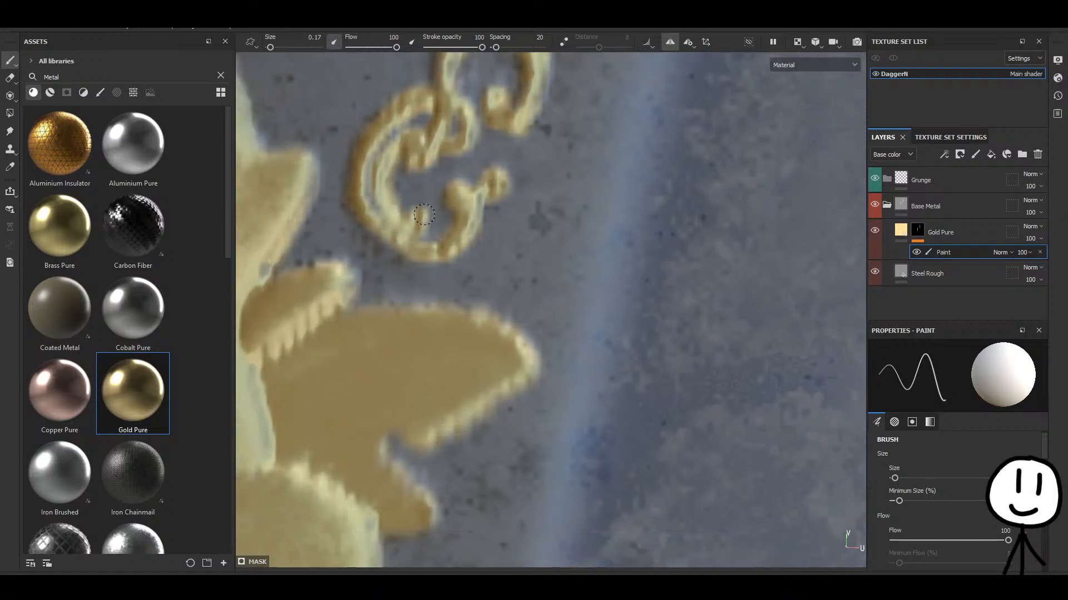
{"action": "scroll", "coordinate": [461, 299], "scroll_direction": "down", "scroll_amount": 3}
{"action": "middle_click_drag", "start_coordinate": [435, 282], "coordinate": [372, 367], "text": "alt"}
{"action": "middle_click_drag", "start_coordinate": [443, 330], "coordinate": [537, 203], "text": "alt"}
{"action": "scroll", "coordinate": [465, 338], "scroll_direction": "down", "scroll_amount": 8}
{"action": "scroll", "coordinate": [467, 333], "scroll_direction": "up", "scroll_amount": 9}
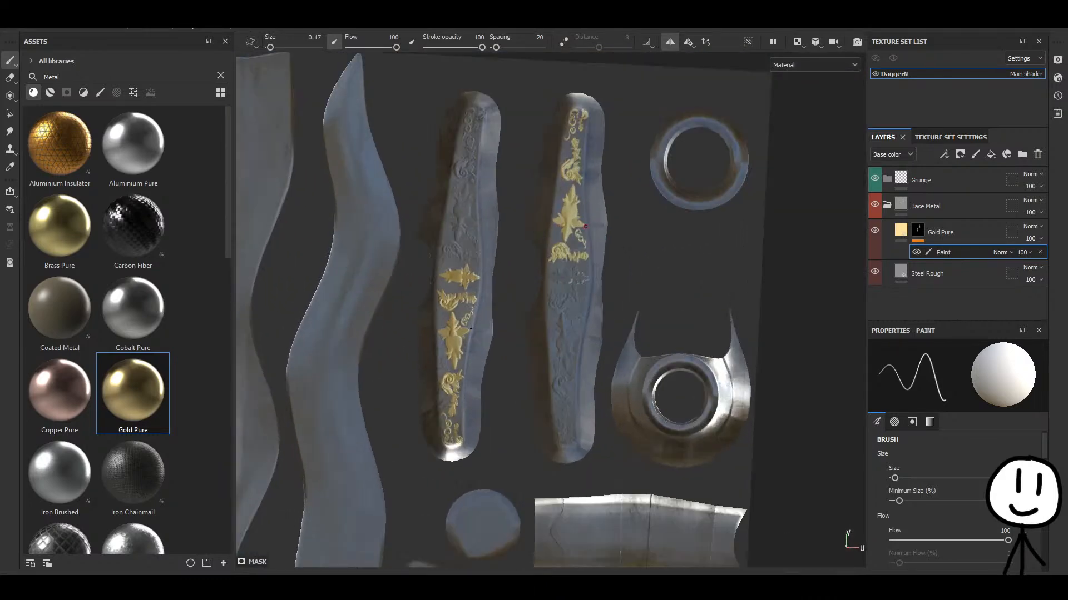
{"action": "scroll", "coordinate": [459, 337], "scroll_direction": "up", "scroll_amount": 6}
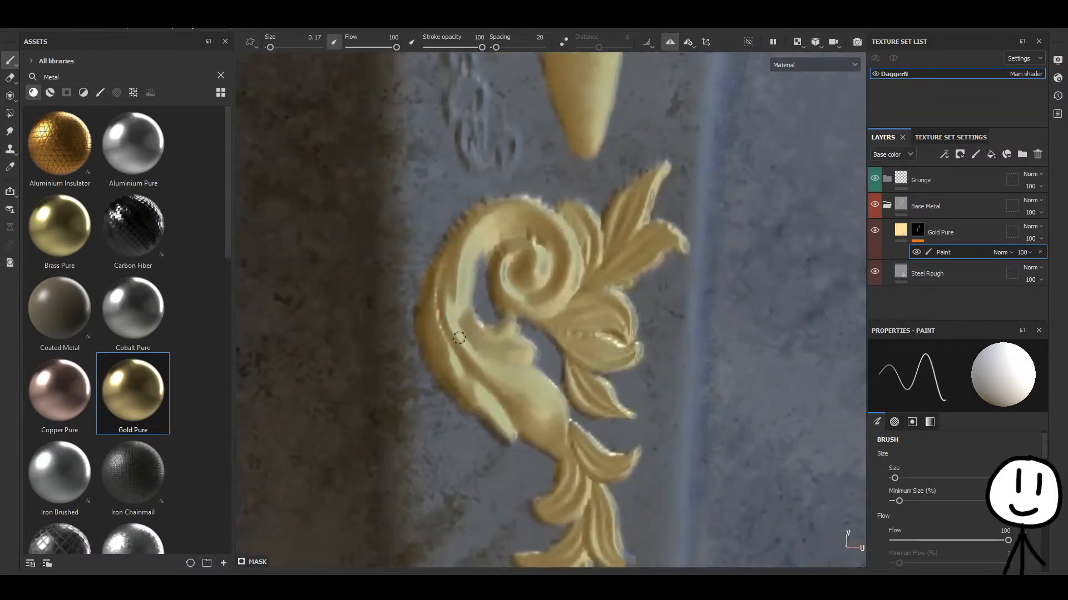
{"action": "scroll", "coordinate": [395, 229], "scroll_direction": "up", "scroll_amount": 6}
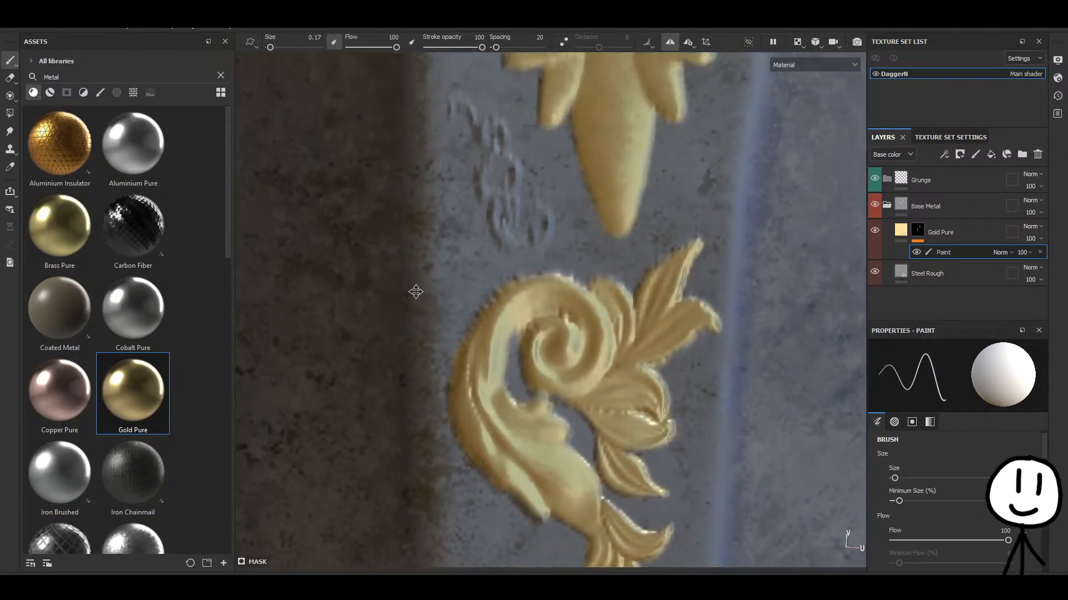
{"action": "mouse_move", "coordinate": [422, 222]}
{"action": "left_mouse_down"}
{"action": "mouse_move", "coordinate": [420, 200]}
{"action": "mouse_move", "coordinate": [433, 192]}
{"action": "mouse_move", "coordinate": [482, 270]}
{"action": "mouse_move", "coordinate": [500, 239]}
{"action": "mouse_move", "coordinate": [500, 292]}
{"action": "mouse_move", "coordinate": [528, 269]}
{"action": "mouse_move", "coordinate": [526, 252]}
{"action": "mouse_move", "coordinate": [527, 274]}
{"action": "left_mouse_up"}
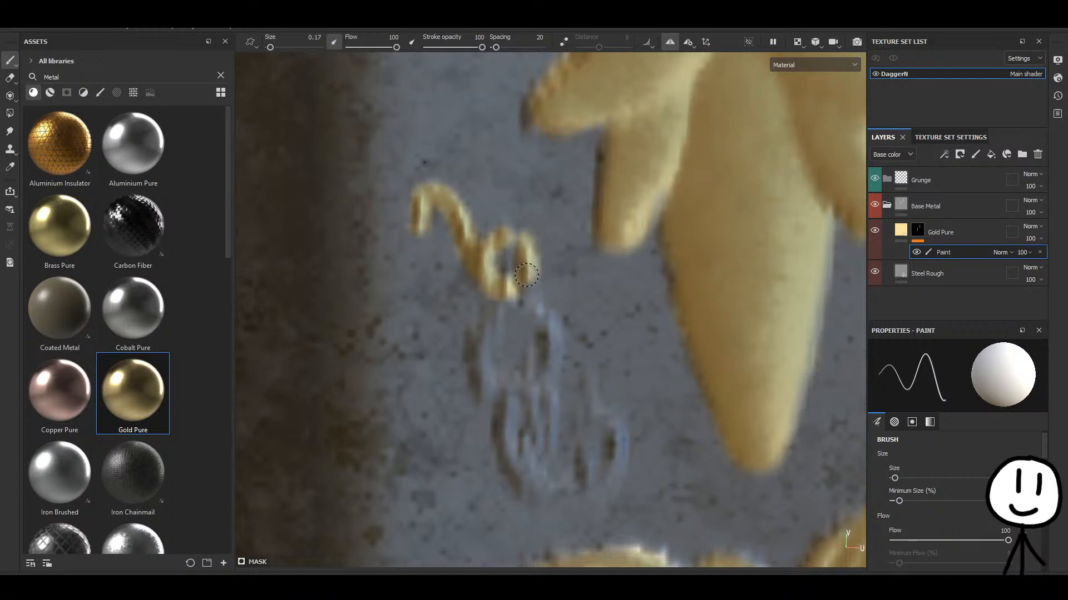
Paint the middle curl below the small ring of the scroll chain gold.
{"action": "middle_click_drag", "start_coordinate": [516, 295], "coordinate": [516, 215]}
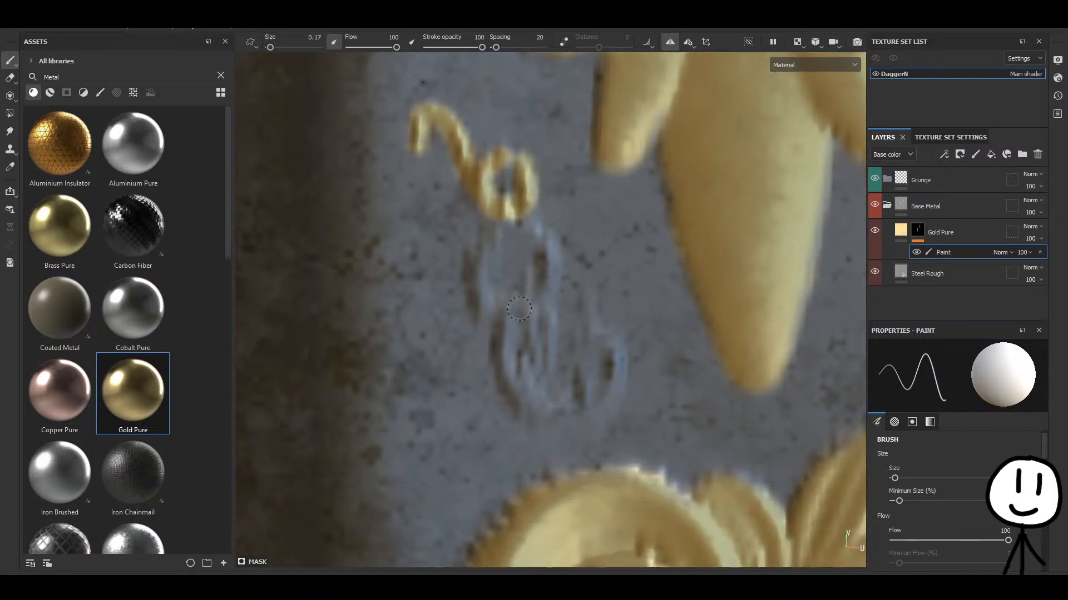
{"action": "scroll", "coordinate": [493, 259], "scroll_direction": "up", "scroll_amount": 1}
{"action": "mouse_move", "coordinate": [507, 217]}
{"action": "left_mouse_down"}
{"action": "mouse_move", "coordinate": [474, 288]}
{"action": "mouse_move", "coordinate": [480, 314]}
{"action": "mouse_move", "coordinate": [482, 270]}
{"action": "left_mouse_up"}
{"action": "mouse_move", "coordinate": [501, 230]}
{"action": "left_mouse_down"}
{"action": "mouse_move", "coordinate": [537, 227]}
{"action": "mouse_move", "coordinate": [555, 242]}
{"action": "mouse_move", "coordinate": [558, 269]}
{"action": "mouse_move", "coordinate": [537, 304]}
{"action": "mouse_move", "coordinate": [533, 283]}
{"action": "mouse_move", "coordinate": [509, 332]}
{"action": "left_mouse_up"}
Paint the last curl and end hook at the lower end of the small scroll chain gold.
{"action": "scroll", "coordinate": [502, 333], "scroll_direction": "up", "scroll_amount": 1}
{"action": "middle_click_drag", "start_coordinate": [502, 334], "coordinate": [493, 250], "text": "alt"}
{"action": "mouse_move", "coordinate": [504, 267]}
{"action": "left_mouse_down"}
{"action": "mouse_move", "coordinate": [504, 313]}
{"action": "mouse_move", "coordinate": [537, 360]}
{"action": "mouse_move", "coordinate": [574, 381]}
{"action": "mouse_move", "coordinate": [641, 377]}
{"action": "mouse_move", "coordinate": [662, 354]}
{"action": "mouse_move", "coordinate": [666, 309]}
{"action": "mouse_move", "coordinate": [653, 269]}
{"action": "mouse_move", "coordinate": [630, 260]}
{"action": "mouse_move", "coordinate": [625, 203]}
{"action": "left_mouse_up"}
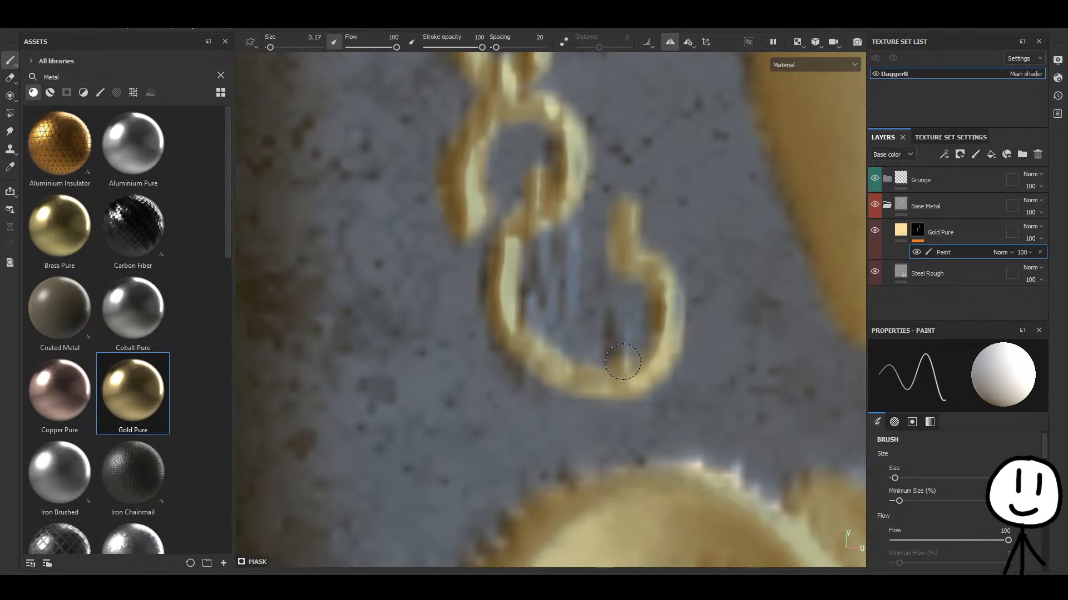
{"action": "left_click_drag", "start_coordinate": [623, 362], "coordinate": [623, 329]}
{"action": "mouse_move", "coordinate": [533, 325]}
{"action": "left_mouse_down"}
{"action": "mouse_move", "coordinate": [546, 242]}
{"action": "mouse_move", "coordinate": [564, 219]}
{"action": "mouse_move", "coordinate": [569, 303]}
{"action": "mouse_move", "coordinate": [537, 323]}
{"action": "mouse_move", "coordinate": [528, 295]}
{"action": "mouse_move", "coordinate": [561, 289]}
{"action": "left_mouse_up"}
Inspect the gilded ornaments along the strip, including the flower-and-leaf stem near its rounded end.
{"action": "scroll", "coordinate": [560, 310], "scroll_direction": "down", "scroll_amount": 5}
{"action": "scroll", "coordinate": [560, 310], "scroll_direction": "down", "scroll_amount": 4}
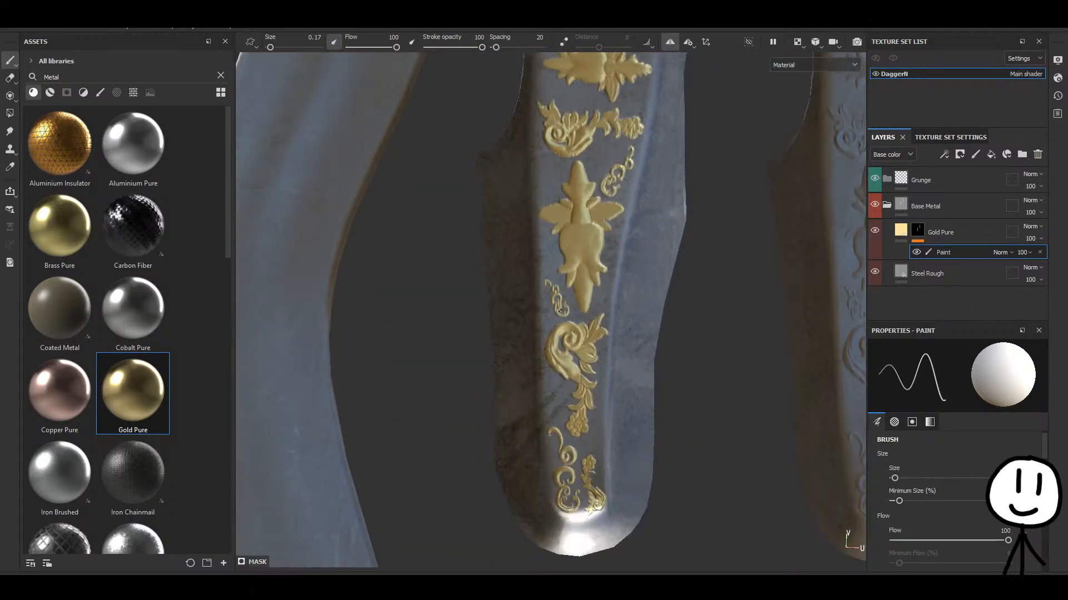
{"action": "mouse_move", "coordinate": [611, 409]}
{"action": "left_mouse_down", "text": "alt"}
{"action": "mouse_move", "coordinate": [556, 426]}
{"action": "mouse_move", "coordinate": [640, 345]}
{"action": "left_mouse_up", "text": "alt"}
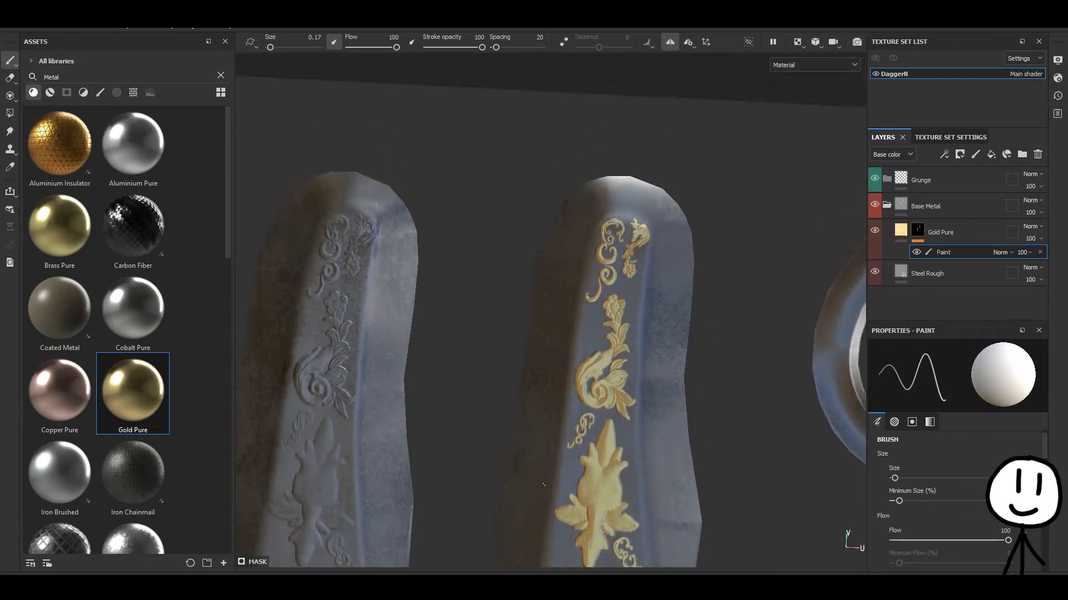
{"action": "scroll", "coordinate": [705, 294], "scroll_direction": "up", "scroll_amount": 6}
{"action": "scroll", "coordinate": [773, 303], "scroll_direction": "down", "scroll_amount": 5}
{"action": "middle_click_drag", "start_coordinate": [741, 362], "coordinate": [627, 248], "text": "alt"}
{"action": "scroll", "coordinate": [626, 248], "scroll_direction": "up", "scroll_amount": 1}
{"action": "scroll", "coordinate": [626, 248], "scroll_direction": "up", "scroll_amount": 3}
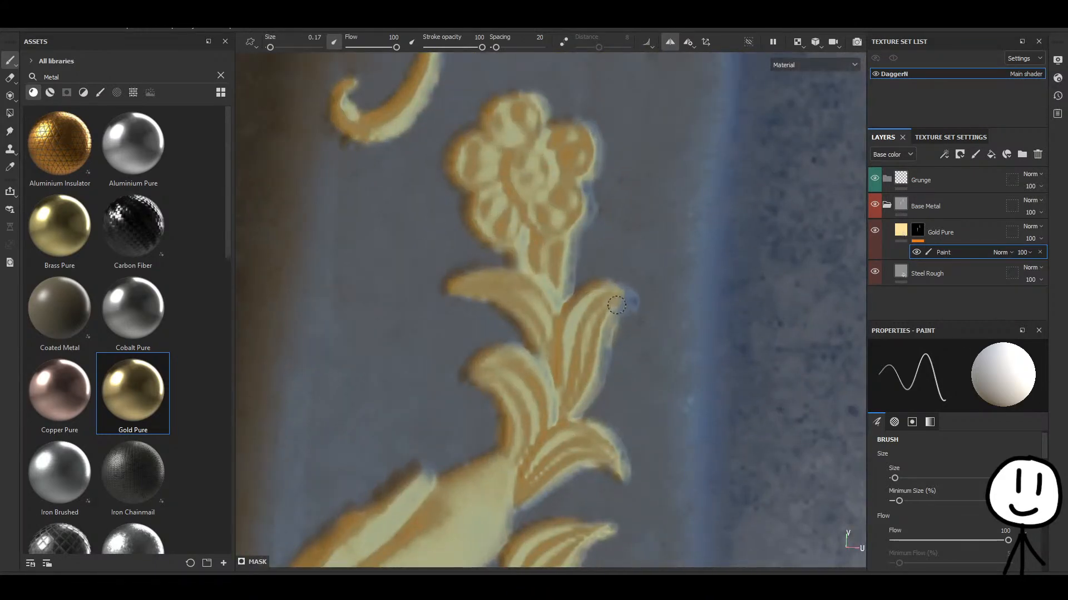
{"action": "scroll", "coordinate": [640, 320], "scroll_direction": "down", "scroll_amount": 3}
{"action": "scroll", "coordinate": [428, 356], "scroll_direction": "down", "scroll_amount": 7}
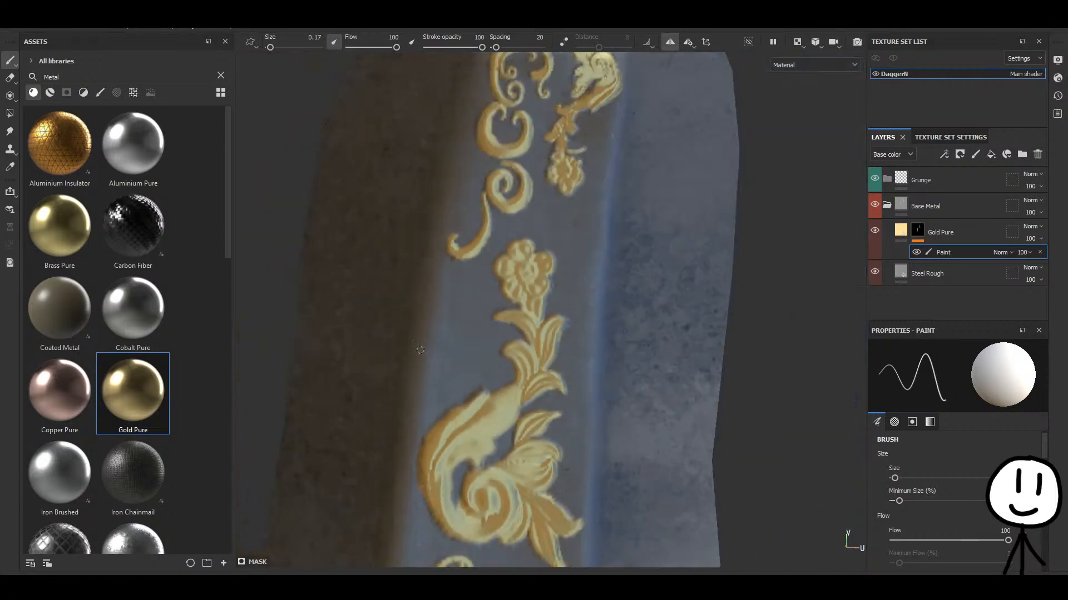
Set the brush size to 0.45 and paint the outer left arc of the ungilded leafy scroll below the large ornament gold.
{"action": "middle_click_drag", "start_coordinate": [502, 337], "coordinate": [755, 269], "text": "alt"}
{"action": "middle_click_drag", "start_coordinate": [417, 518], "coordinate": [441, 279], "text": "alt"}
{"action": "scroll", "coordinate": [440, 278], "scroll_direction": "up", "scroll_amount": 4}
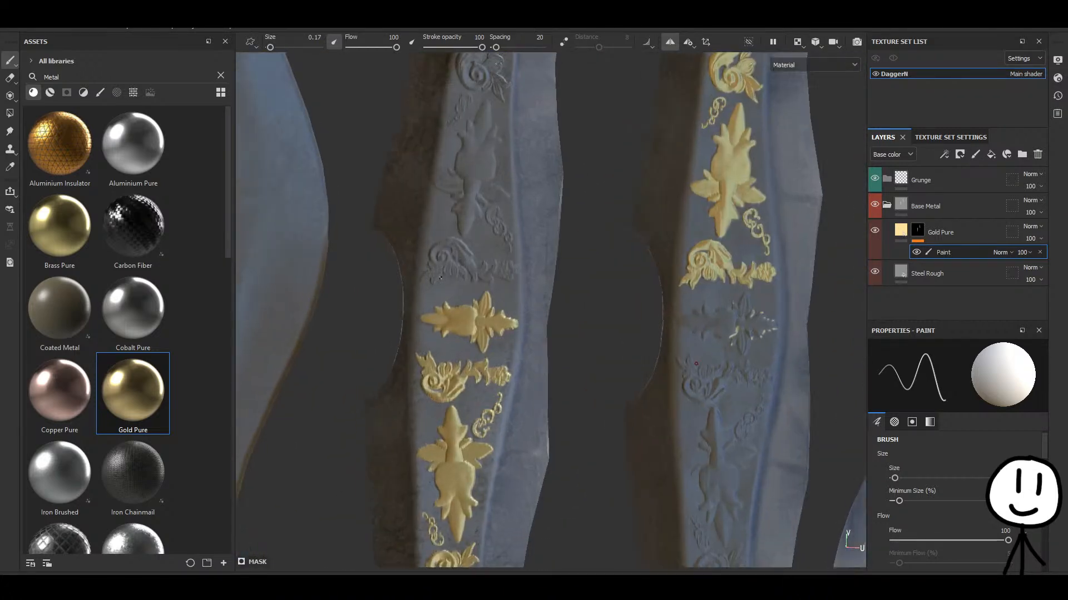
{"action": "scroll", "coordinate": [492, 270], "scroll_direction": "up", "scroll_amount": 4}
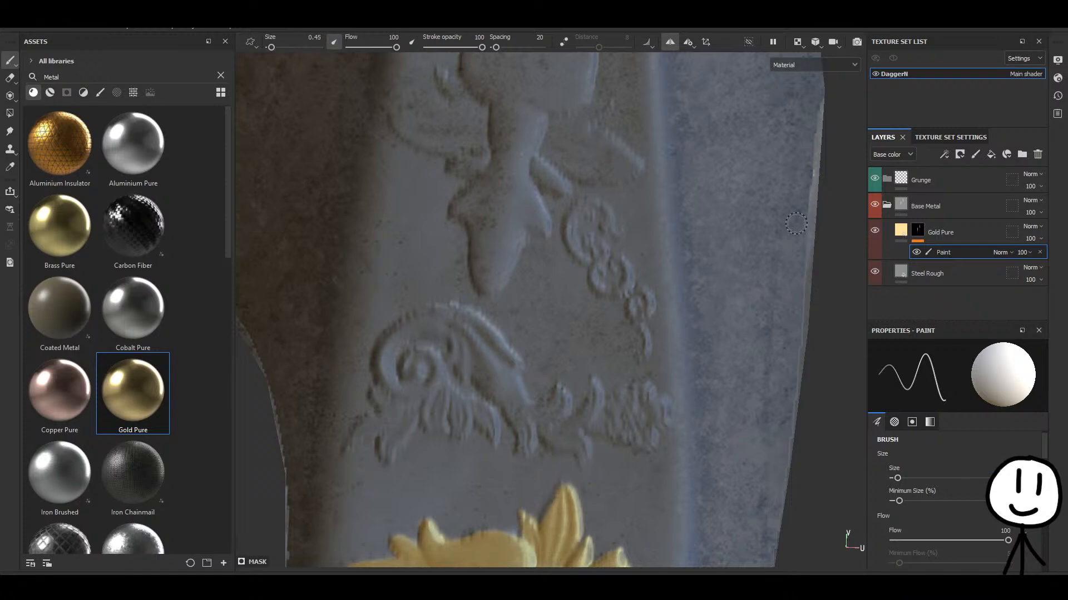
{"action": "scroll", "coordinate": [401, 418], "scroll_direction": "up", "scroll_amount": 1}
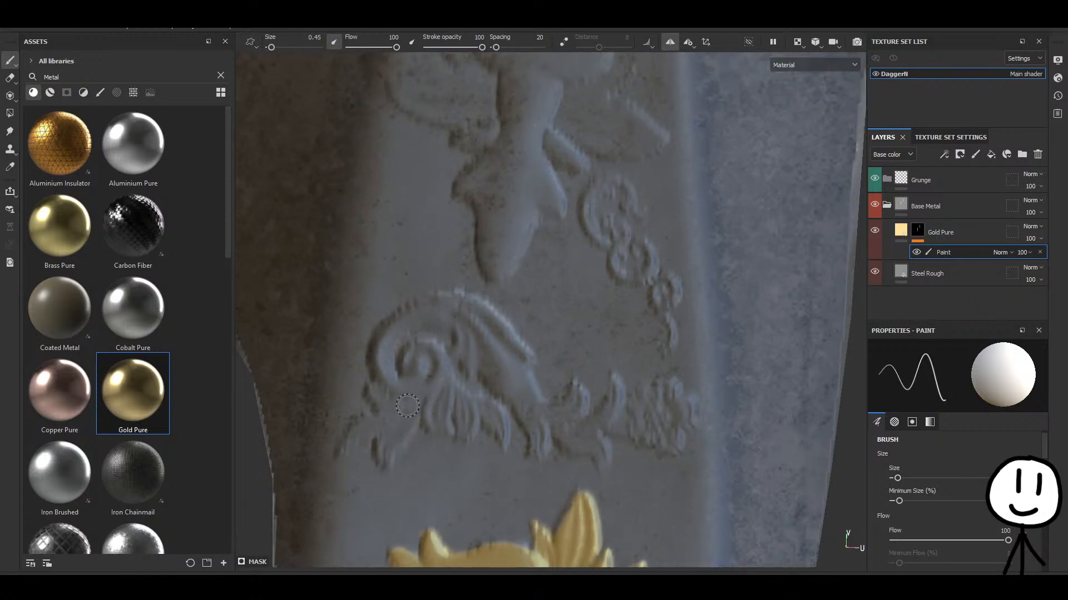
{"action": "scroll", "coordinate": [408, 409], "scroll_direction": "up", "scroll_amount": 3}
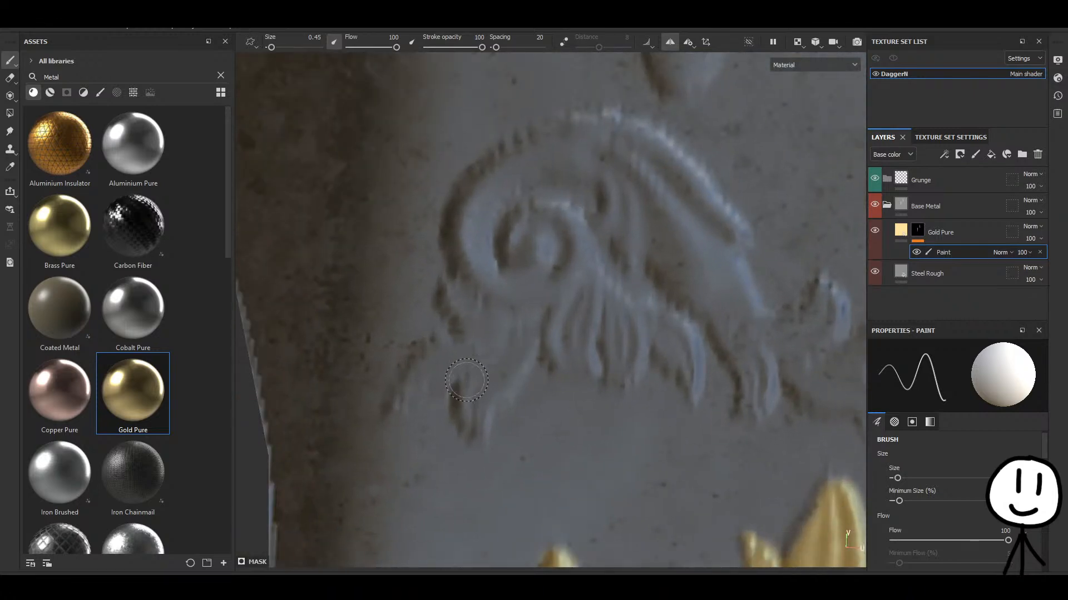
{"action": "scroll", "coordinate": [466, 380], "scroll_direction": "down", "scroll_amount": 3}
{"action": "mouse_move", "coordinate": [454, 322]}
{"action": "left_mouse_down"}
{"action": "mouse_move", "coordinate": [449, 253]}
{"action": "mouse_move", "coordinate": [502, 225]}
{"action": "left_mouse_up"}
{"action": "middle_click_drag", "start_coordinate": [502, 225], "coordinate": [471, 194], "text": "alt"}
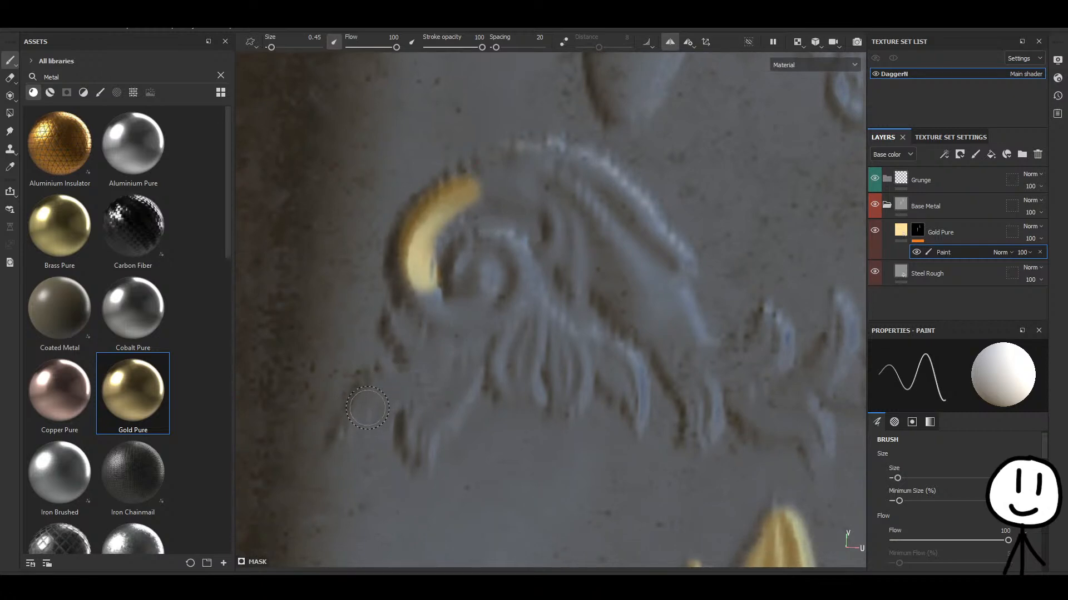
Paint the scroll's left leaf lobes, inner spiral and row of lower leaves gold.
{"action": "mouse_move", "coordinate": [367, 407]}
{"action": "left_mouse_down"}
{"action": "mouse_move", "coordinate": [403, 379]}
{"action": "mouse_move", "coordinate": [432, 403]}
{"action": "mouse_move", "coordinate": [418, 448]}
{"action": "left_mouse_up"}
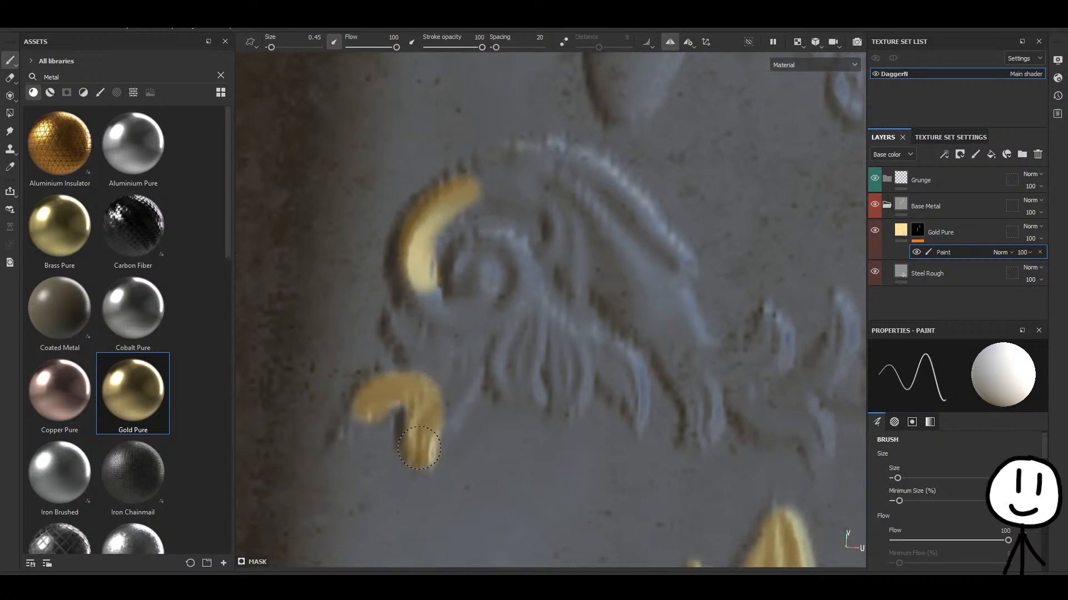
{"action": "left_click_drag", "start_coordinate": [382, 414], "coordinate": [348, 429]}
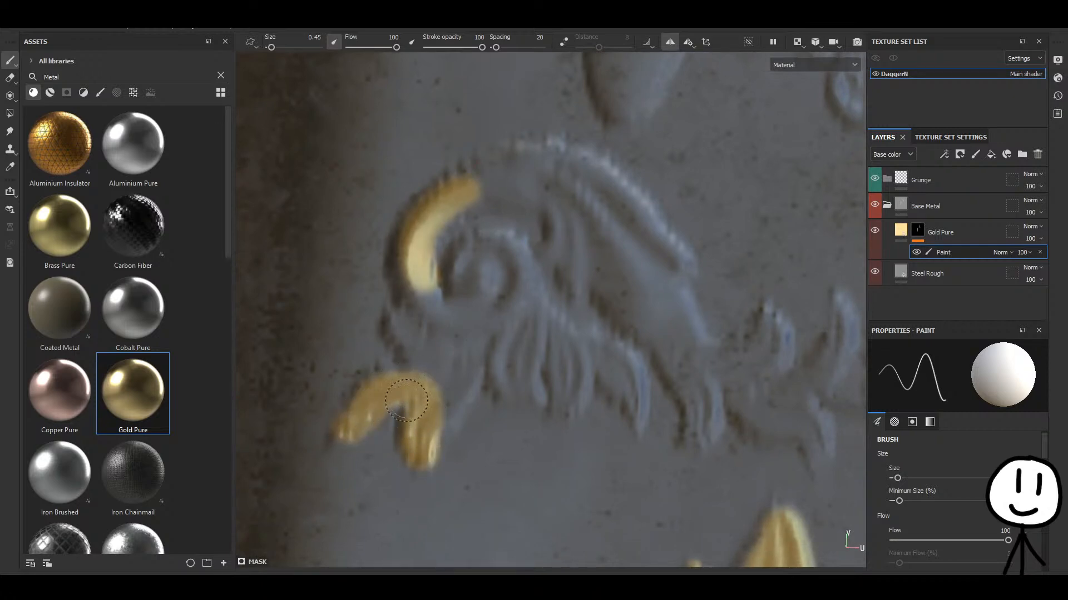
{"action": "mouse_move", "coordinate": [406, 400]}
{"action": "left_mouse_down"}
{"action": "mouse_move", "coordinate": [461, 412]}
{"action": "mouse_move", "coordinate": [463, 385]}
{"action": "mouse_move", "coordinate": [397, 323]}
{"action": "left_mouse_up"}
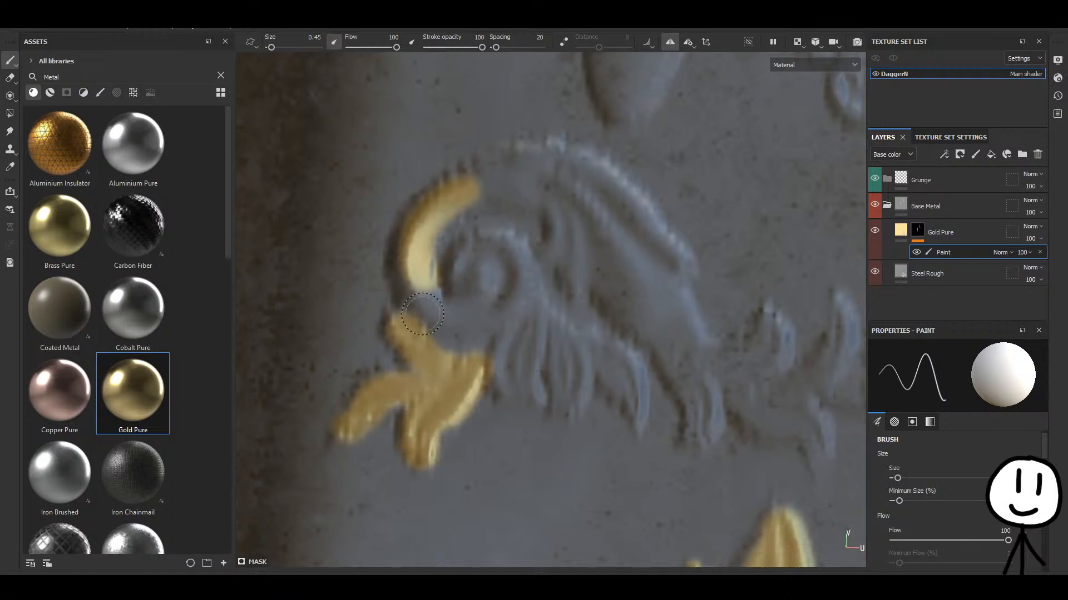
{"action": "mouse_move", "coordinate": [422, 314]}
{"action": "left_mouse_down"}
{"action": "mouse_move", "coordinate": [445, 328]}
{"action": "mouse_move", "coordinate": [484, 316]}
{"action": "mouse_move", "coordinate": [490, 283]}
{"action": "mouse_move", "coordinate": [467, 272]}
{"action": "mouse_move", "coordinate": [514, 251]}
{"action": "mouse_move", "coordinate": [503, 398]}
{"action": "mouse_move", "coordinate": [542, 398]}
{"action": "mouse_move", "coordinate": [521, 310]}
{"action": "mouse_move", "coordinate": [559, 356]}
{"action": "mouse_move", "coordinate": [567, 406]}
{"action": "mouse_move", "coordinate": [573, 384]}
{"action": "mouse_move", "coordinate": [599, 366]}
{"action": "mouse_move", "coordinate": [639, 403]}
{"action": "mouse_move", "coordinate": [615, 350]}
{"action": "mouse_move", "coordinate": [533, 310]}
{"action": "mouse_move", "coordinate": [618, 385]}
{"action": "left_mouse_up"}
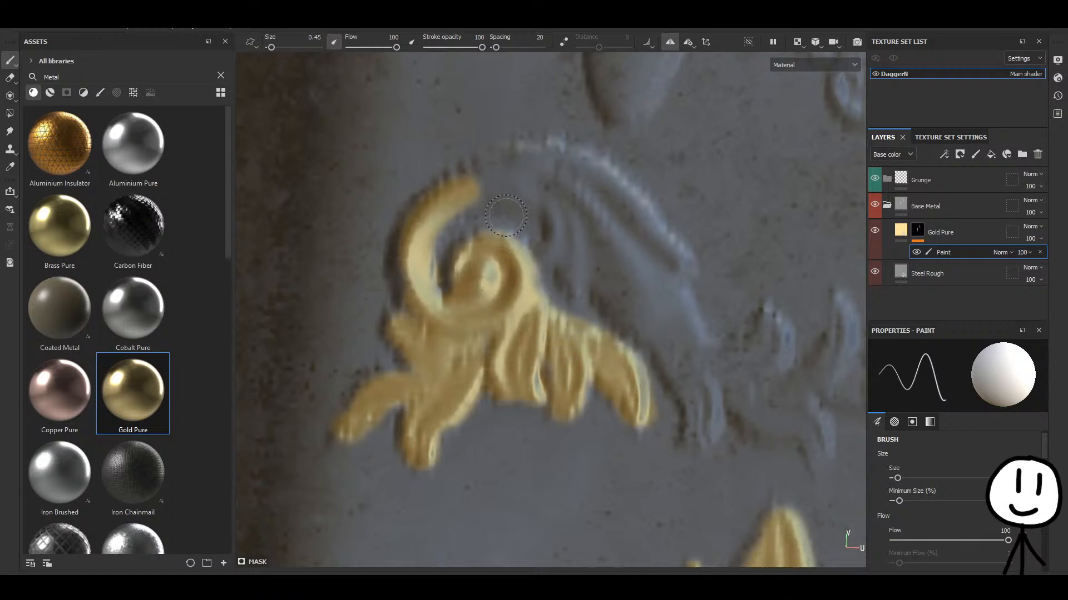
Paint the scroll's upper band and the short inner leaf beside the spiral gold, redoing the stroke along the upper band.
{"action": "mouse_move", "coordinate": [506, 216]}
{"action": "left_mouse_down"}
{"action": "mouse_move", "coordinate": [469, 181]}
{"action": "mouse_move", "coordinate": [550, 178]}
{"action": "mouse_move", "coordinate": [576, 195]}
{"action": "mouse_move", "coordinate": [570, 253]}
{"action": "mouse_move", "coordinate": [531, 266]}
{"action": "mouse_move", "coordinate": [580, 282]}
{"action": "mouse_move", "coordinate": [601, 228]}
{"action": "mouse_move", "coordinate": [547, 157]}
{"action": "mouse_move", "coordinate": [459, 166]}
{"action": "mouse_move", "coordinate": [507, 186]}
{"action": "left_mouse_up"}
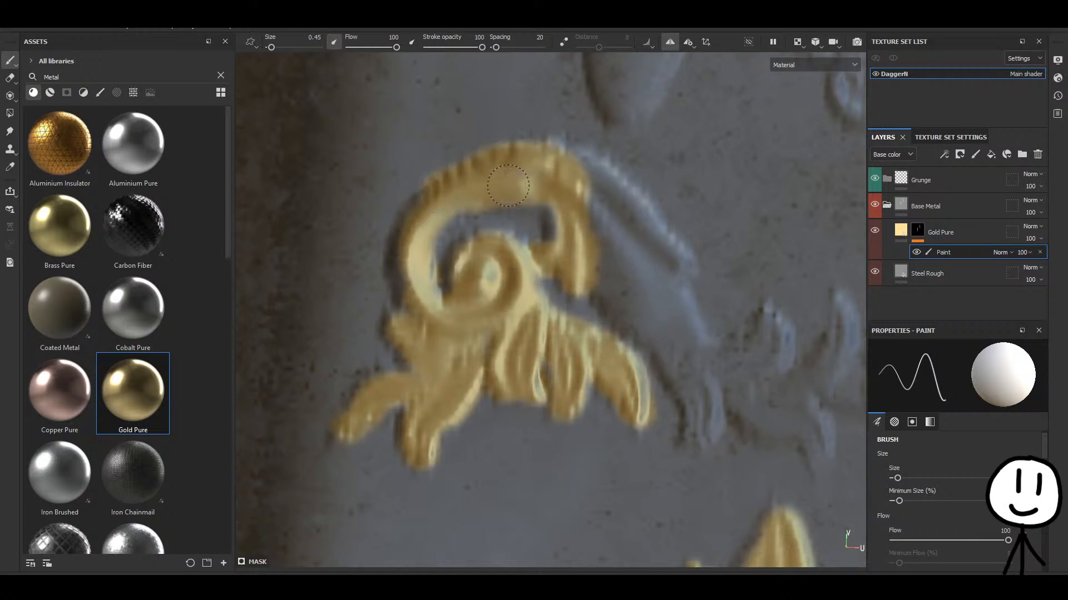
{"action": "key", "text": "ctrl+z"}
{"action": "mouse_move", "coordinate": [442, 193]}
{"action": "left_mouse_down"}
{"action": "mouse_move", "coordinate": [484, 164]}
{"action": "mouse_move", "coordinate": [547, 158]}
{"action": "mouse_move", "coordinate": [578, 177]}
{"action": "left_mouse_up"}
{"action": "key", "text": "ctrl+z"}
{"action": "mouse_move", "coordinate": [451, 187]}
{"action": "left_mouse_down"}
{"action": "mouse_move", "coordinate": [483, 166]}
{"action": "mouse_move", "coordinate": [556, 160]}
{"action": "mouse_move", "coordinate": [588, 186]}
{"action": "left_mouse_up"}
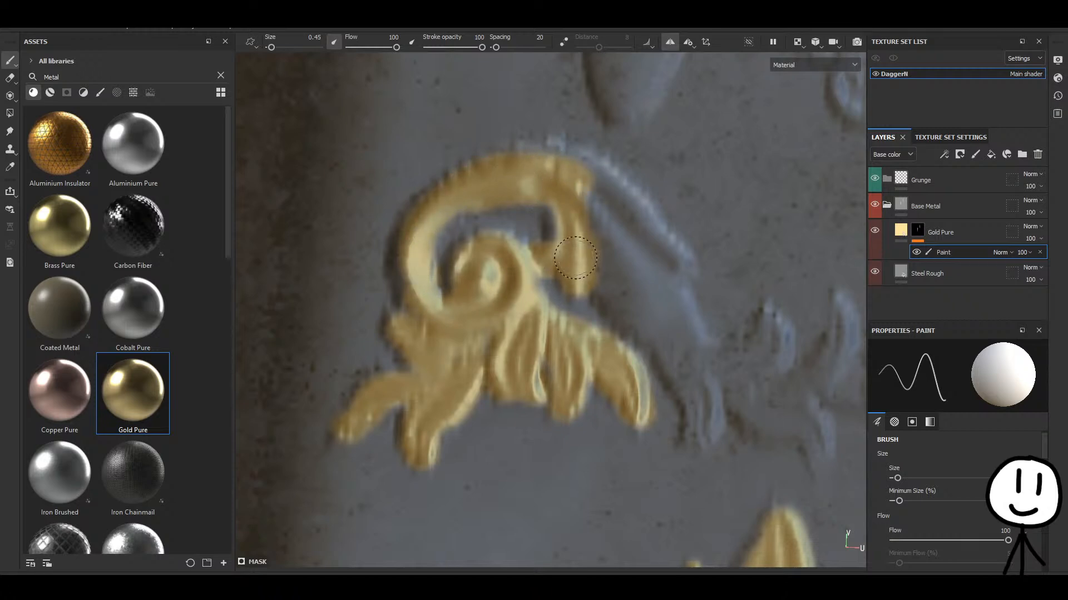
Paint the scroll's ridged right leaf, its tapering stem and the first leaf lobes at the stem's end gold.
{"action": "middle_click_drag", "start_coordinate": [576, 258], "coordinate": [443, 271], "text": "alt"}
{"action": "mouse_move", "coordinate": [453, 210]}
{"action": "left_mouse_down"}
{"action": "mouse_move", "coordinate": [514, 288]}
{"action": "mouse_move", "coordinate": [506, 267]}
{"action": "mouse_move", "coordinate": [538, 275]}
{"action": "mouse_move", "coordinate": [484, 206]}
{"action": "mouse_move", "coordinate": [428, 178]}
{"action": "mouse_move", "coordinate": [387, 174]}
{"action": "left_mouse_up"}
{"action": "middle_click_drag", "start_coordinate": [565, 296], "coordinate": [505, 203], "text": "alt"}
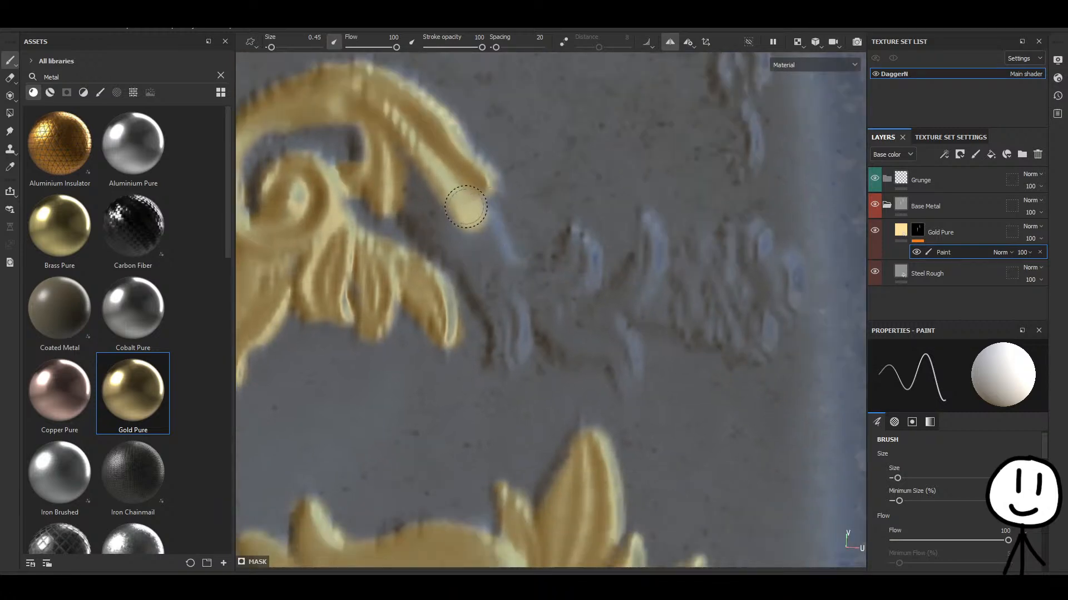
{"action": "mouse_move", "coordinate": [469, 210]}
{"action": "left_mouse_down"}
{"action": "mouse_move", "coordinate": [434, 181]}
{"action": "mouse_move", "coordinate": [406, 218]}
{"action": "mouse_move", "coordinate": [484, 269]}
{"action": "mouse_move", "coordinate": [505, 357]}
{"action": "mouse_move", "coordinate": [521, 303]}
{"action": "mouse_move", "coordinate": [470, 215]}
{"action": "left_mouse_up"}
{"action": "mouse_move", "coordinate": [504, 288]}
{"action": "left_mouse_down"}
{"action": "mouse_move", "coordinate": [556, 280]}
{"action": "mouse_move", "coordinate": [575, 239]}
{"action": "mouse_move", "coordinate": [581, 295]}
{"action": "mouse_move", "coordinate": [520, 302]}
{"action": "left_mouse_up"}
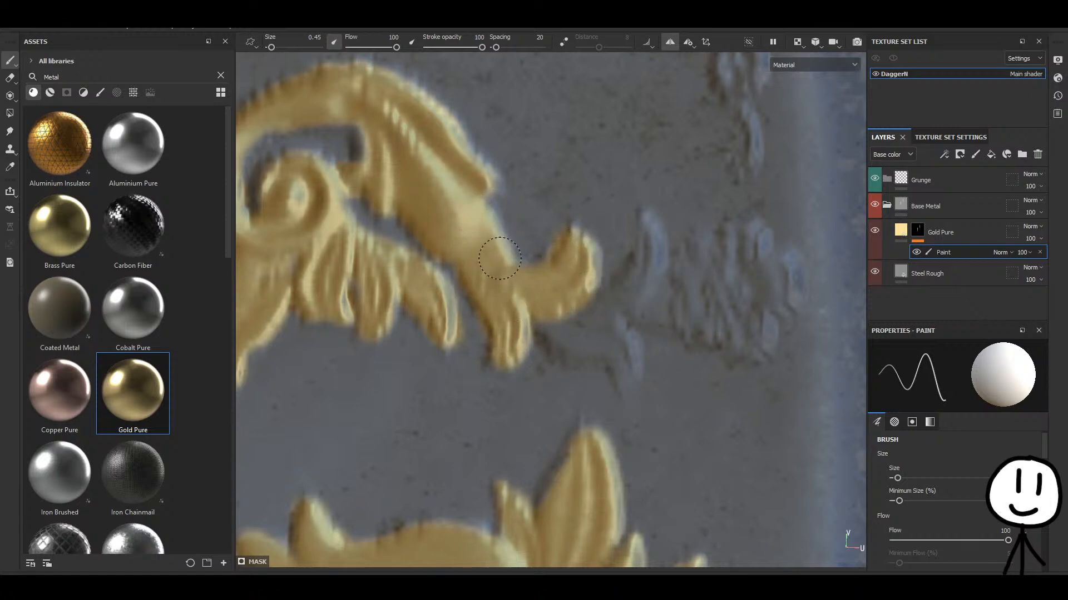
Extend the gold along the scroll's stem and over the lower curled leaf beyond the first lobes.
{"action": "middle_click_drag", "start_coordinate": [518, 315], "coordinate": [409, 224], "text": "alt"}
{"action": "scroll", "coordinate": [409, 225], "scroll_direction": "up", "scroll_amount": 1}
{"action": "scroll", "coordinate": [409, 225], "scroll_direction": "up", "scroll_amount": 2}
{"action": "mouse_move", "coordinate": [414, 227]}
{"action": "left_mouse_down"}
{"action": "mouse_move", "coordinate": [578, 275]}
{"action": "mouse_move", "coordinate": [581, 341]}
{"action": "mouse_move", "coordinate": [586, 297]}
{"action": "mouse_move", "coordinate": [534, 228]}
{"action": "mouse_move", "coordinate": [511, 266]}
{"action": "mouse_move", "coordinate": [495, 273]}
{"action": "mouse_move", "coordinate": [453, 227]}
{"action": "left_mouse_up"}
{"action": "middle_click_drag", "start_coordinate": [505, 213], "coordinate": [410, 260], "text": "alt"}
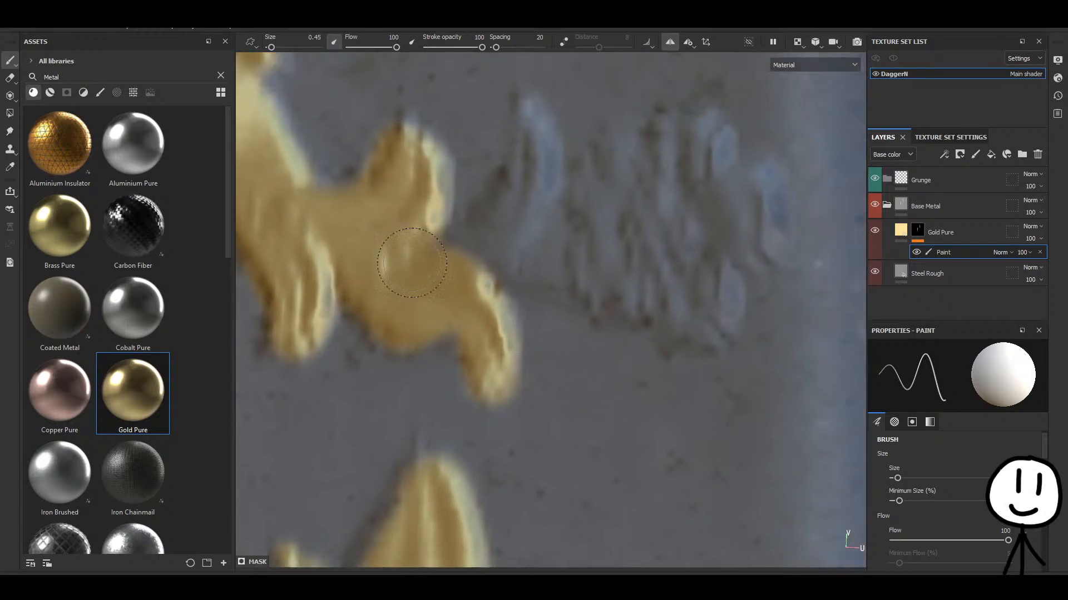
Paint the end of the stem, the base of its upper leaf and the flower at the scroll's right end gold.
{"action": "left_click_drag", "start_coordinate": [439, 258], "coordinate": [554, 205]}
{"action": "middle_click_drag", "start_coordinate": [554, 205], "coordinate": [500, 273], "text": "alt"}
{"action": "mouse_move", "coordinate": [491, 262]}
{"action": "left_mouse_down"}
{"action": "mouse_move", "coordinate": [557, 294]}
{"action": "mouse_move", "coordinate": [596, 342]}
{"action": "mouse_move", "coordinate": [489, 326]}
{"action": "mouse_move", "coordinate": [461, 333]}
{"action": "mouse_move", "coordinate": [572, 364]}
{"action": "mouse_move", "coordinate": [616, 361]}
{"action": "mouse_move", "coordinate": [665, 390]}
{"action": "mouse_move", "coordinate": [618, 397]}
{"action": "mouse_move", "coordinate": [686, 328]}
{"action": "mouse_move", "coordinate": [701, 275]}
{"action": "mouse_move", "coordinate": [714, 333]}
{"action": "mouse_move", "coordinate": [622, 223]}
{"action": "mouse_move", "coordinate": [648, 213]}
{"action": "mouse_move", "coordinate": [717, 271]}
{"action": "left_mouse_up"}
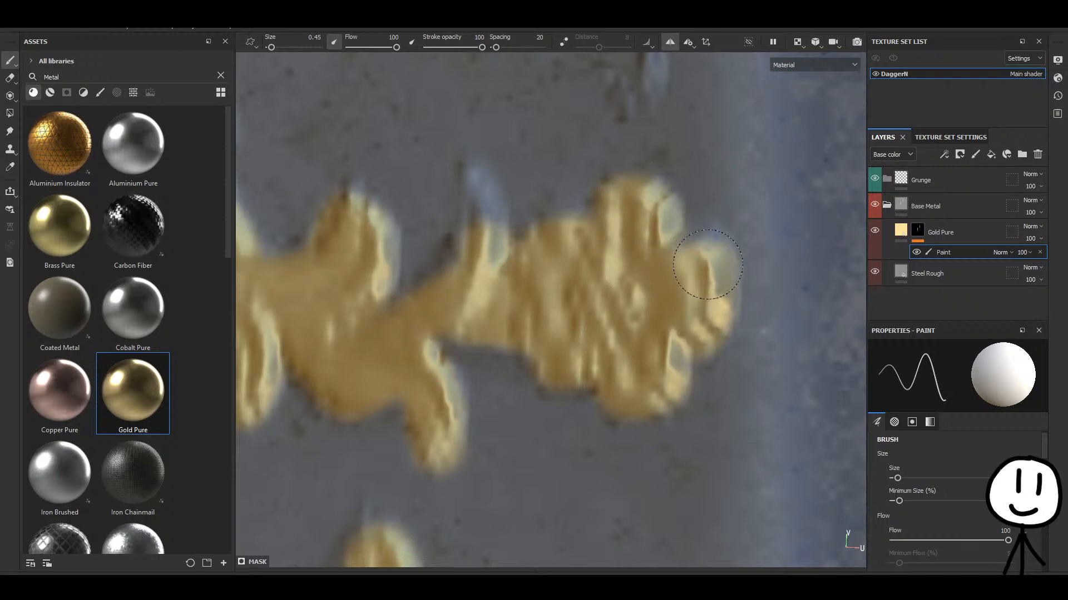
{"action": "middle_click_drag", "start_coordinate": [501, 256], "coordinate": [510, 297], "text": "alt"}
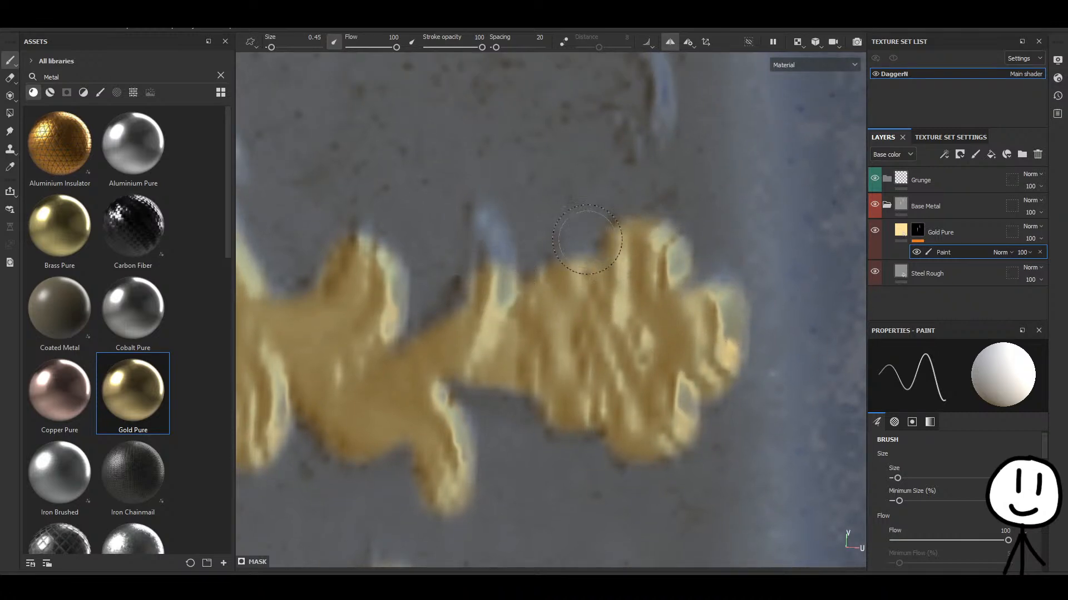
Paint the large ornament's pointed lower tip and left barb gold, undoing the stroke that spills toward the right barb.
{"action": "scroll", "coordinate": [554, 294], "scroll_direction": "down", "scroll_amount": 10}
{"action": "scroll", "coordinate": [539, 267], "scroll_direction": "up", "scroll_amount": 10}
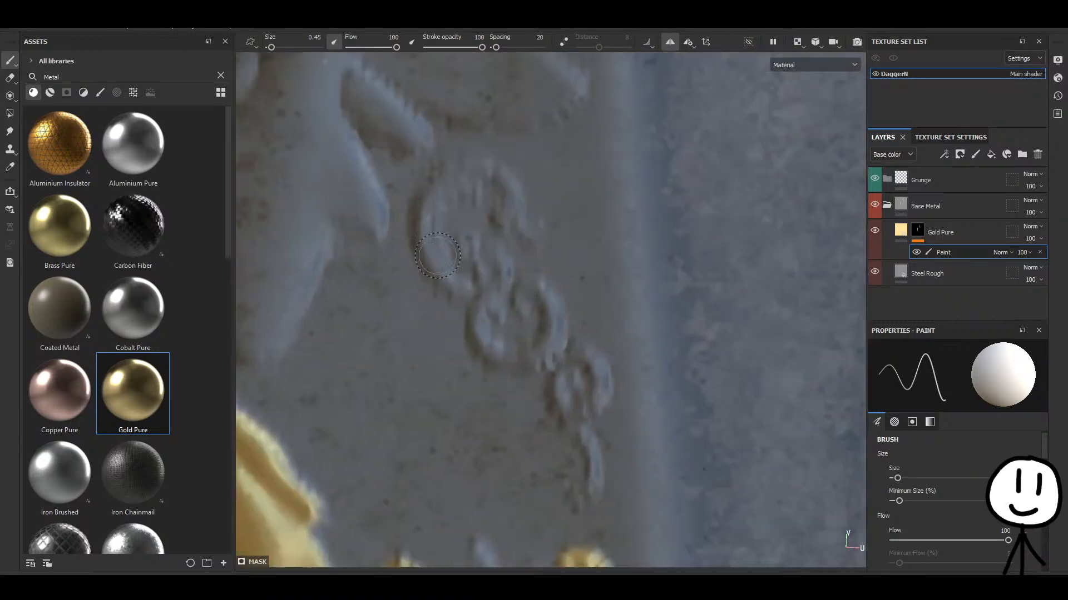
{"action": "middle_click_drag", "start_coordinate": [438, 255], "coordinate": [664, 332], "text": "alt"}
{"action": "scroll", "coordinate": [623, 334], "scroll_direction": "down", "scroll_amount": 5}
{"action": "scroll", "coordinate": [509, 384], "scroll_direction": "up", "scroll_amount": 3}
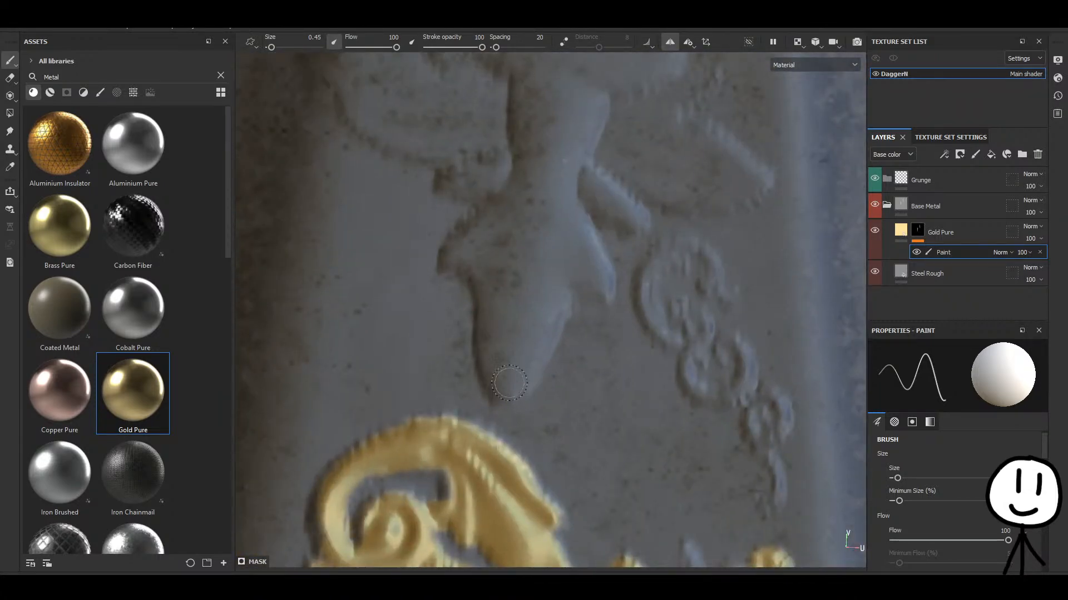
{"action": "mouse_move", "coordinate": [510, 384]}
{"action": "left_mouse_down"}
{"action": "mouse_move", "coordinate": [487, 279]}
{"action": "mouse_move", "coordinate": [442, 253]}
{"action": "mouse_move", "coordinate": [517, 200]}
{"action": "mouse_move", "coordinate": [520, 345]}
{"action": "mouse_move", "coordinate": [498, 390]}
{"action": "left_mouse_up"}
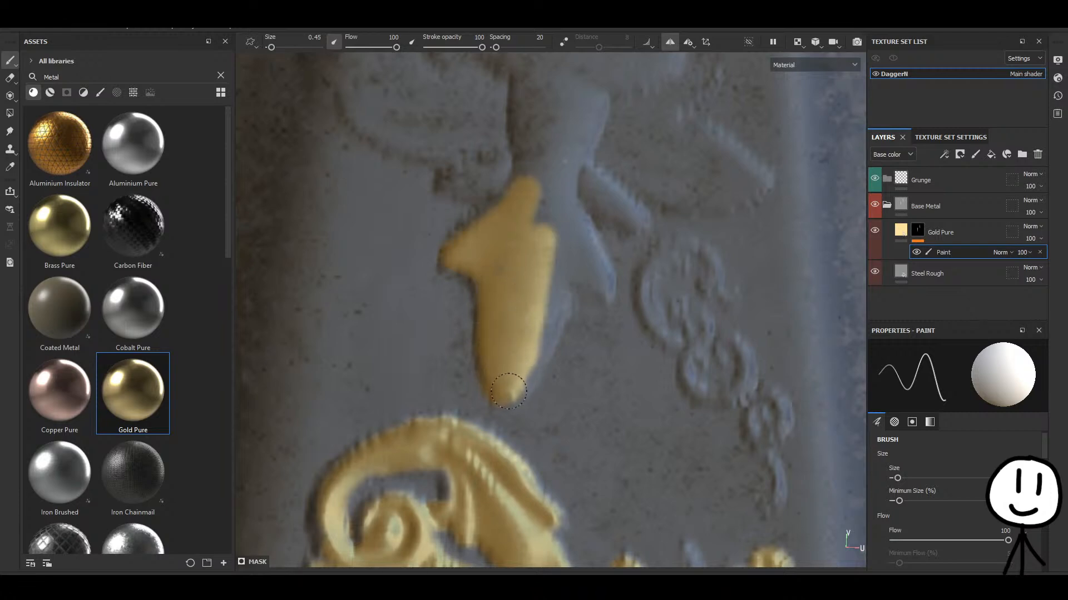
{"action": "mouse_move", "coordinate": [508, 391]}
{"action": "left_mouse_down"}
{"action": "mouse_move", "coordinate": [524, 384]}
{"action": "mouse_move", "coordinate": [570, 266]}
{"action": "mouse_move", "coordinate": [590, 266]}
{"action": "mouse_move", "coordinate": [601, 276]}
{"action": "mouse_move", "coordinate": [544, 318]}
{"action": "mouse_move", "coordinate": [545, 342]}
{"action": "left_mouse_up"}
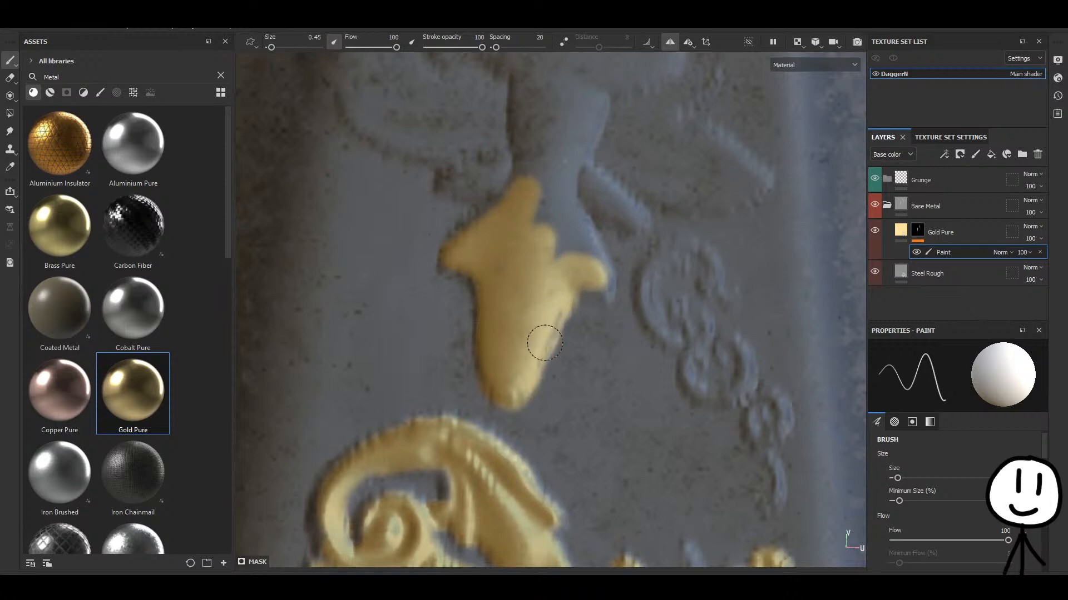
{"action": "key", "text": "ctrl+z"}
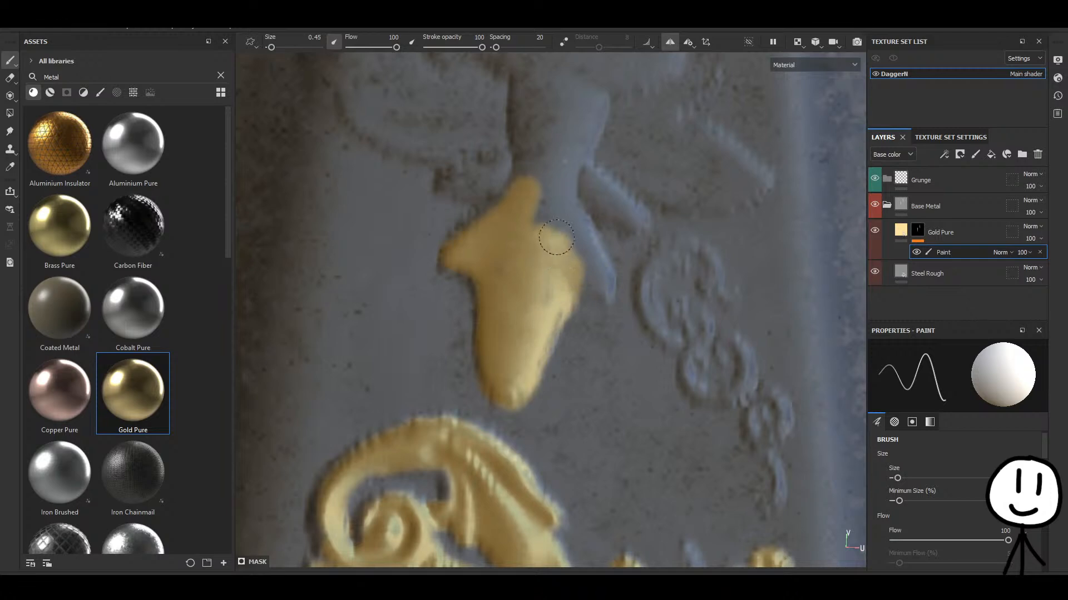
{"action": "mouse_move", "coordinate": [556, 238]}
{"action": "left_mouse_down"}
{"action": "mouse_move", "coordinate": [549, 193]}
{"action": "mouse_move", "coordinate": [566, 233]}
{"action": "left_mouse_up"}
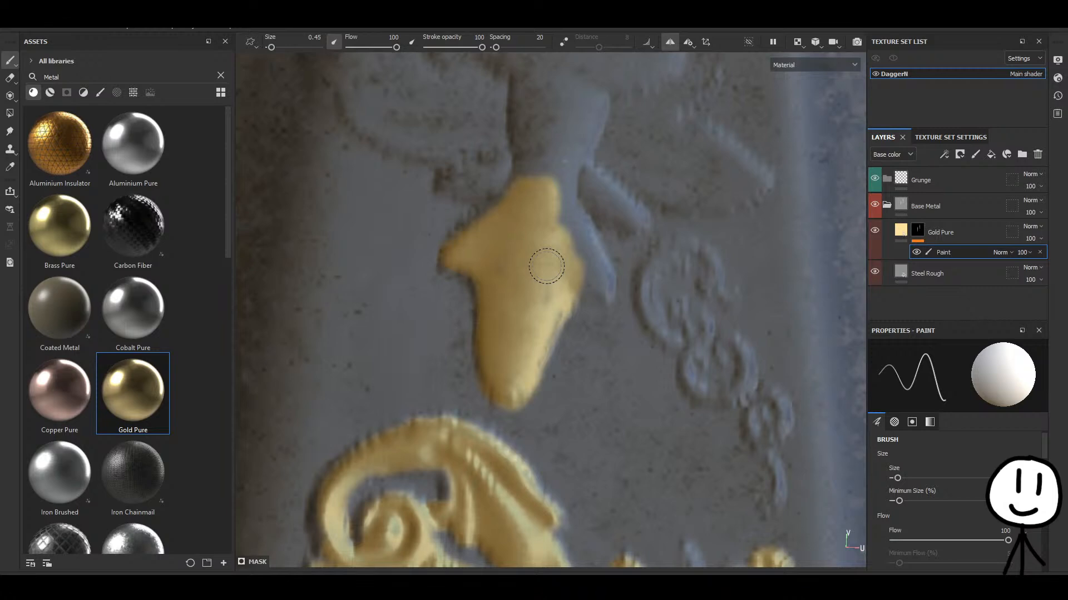
Paint the right barb and the narrow neck above the large ornament's tip gold, undoing the last stroke at the neck.
{"action": "scroll", "coordinate": [546, 266], "scroll_direction": "up", "scroll_amount": 4}
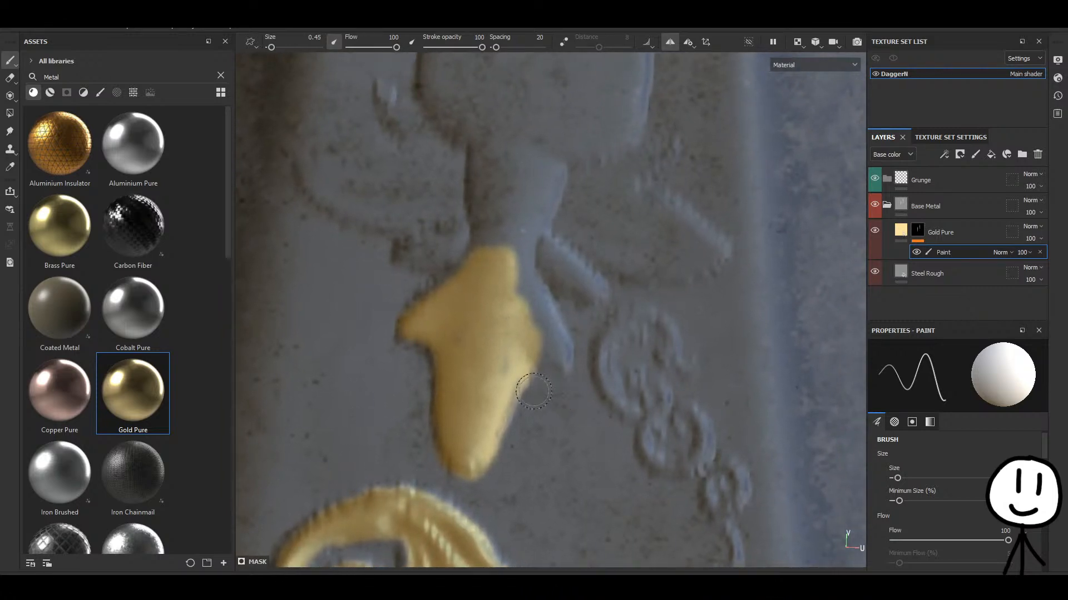
{"action": "mouse_move", "coordinate": [519, 243]}
{"action": "left_mouse_down"}
{"action": "mouse_move", "coordinate": [596, 353]}
{"action": "mouse_move", "coordinate": [507, 210]}
{"action": "left_mouse_up"}
{"action": "scroll", "coordinate": [491, 274], "scroll_direction": "up", "scroll_amount": 3}
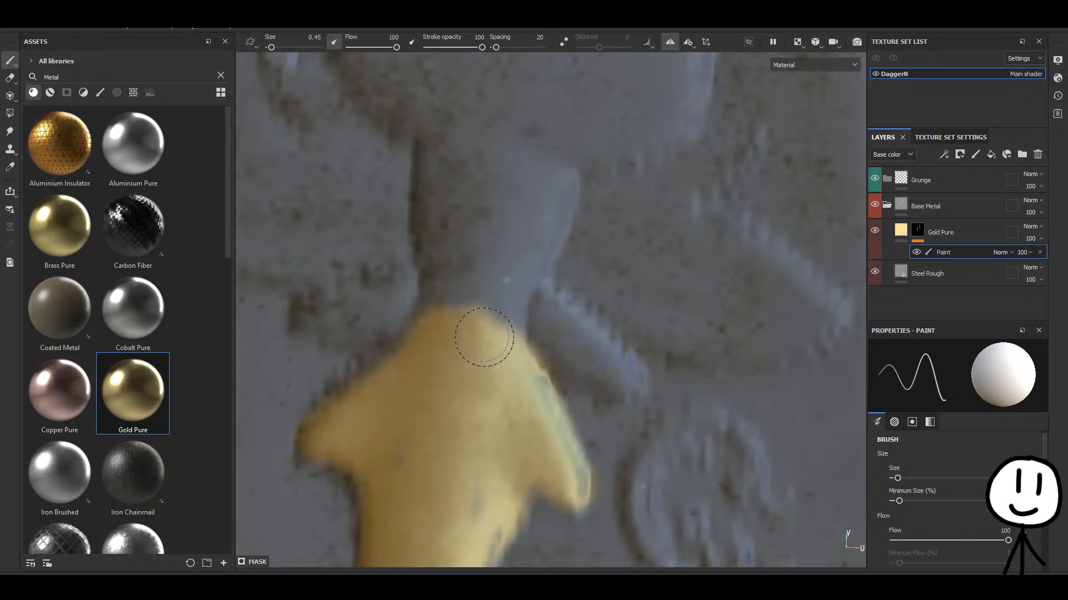
{"action": "scroll", "coordinate": [488, 309], "scroll_direction": "down", "scroll_amount": 3}
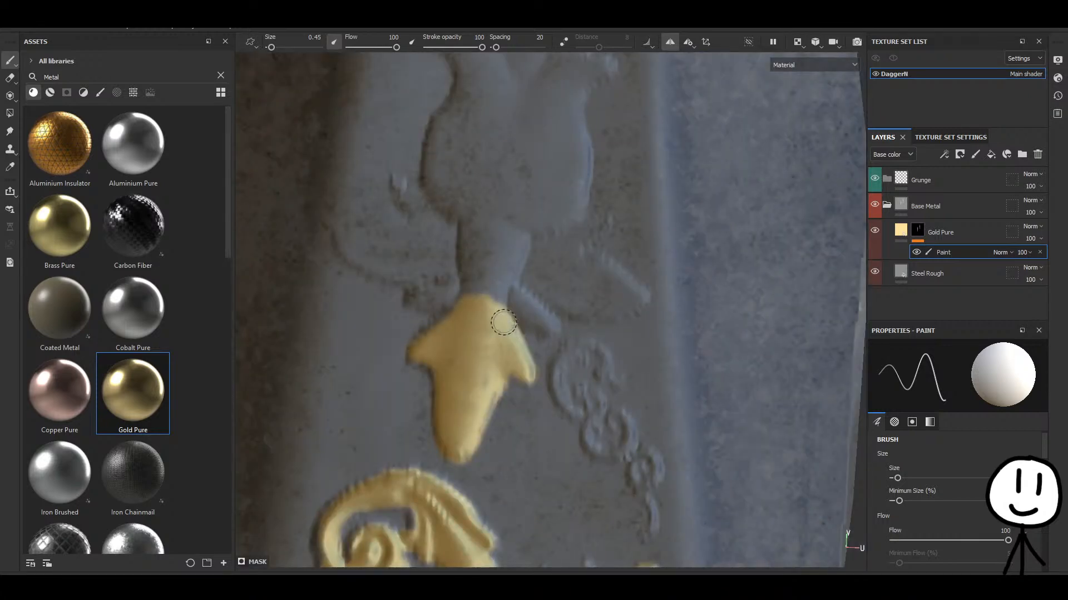
{"action": "middle_click_drag", "start_coordinate": [500, 236], "coordinate": [486, 305], "text": "alt"}
{"action": "mouse_move", "coordinate": [466, 356]}
{"action": "left_mouse_down"}
{"action": "mouse_move", "coordinate": [467, 391]}
{"action": "mouse_move", "coordinate": [500, 328]}
{"action": "mouse_move", "coordinate": [493, 361]}
{"action": "mouse_move", "coordinate": [495, 326]}
{"action": "mouse_move", "coordinate": [508, 334]}
{"action": "mouse_move", "coordinate": [503, 253]}
{"action": "mouse_move", "coordinate": [453, 261]}
{"action": "mouse_move", "coordinate": [478, 372]}
{"action": "mouse_move", "coordinate": [501, 352]}
{"action": "left_mouse_up"}
{"action": "key", "text": "ctrl+z"}
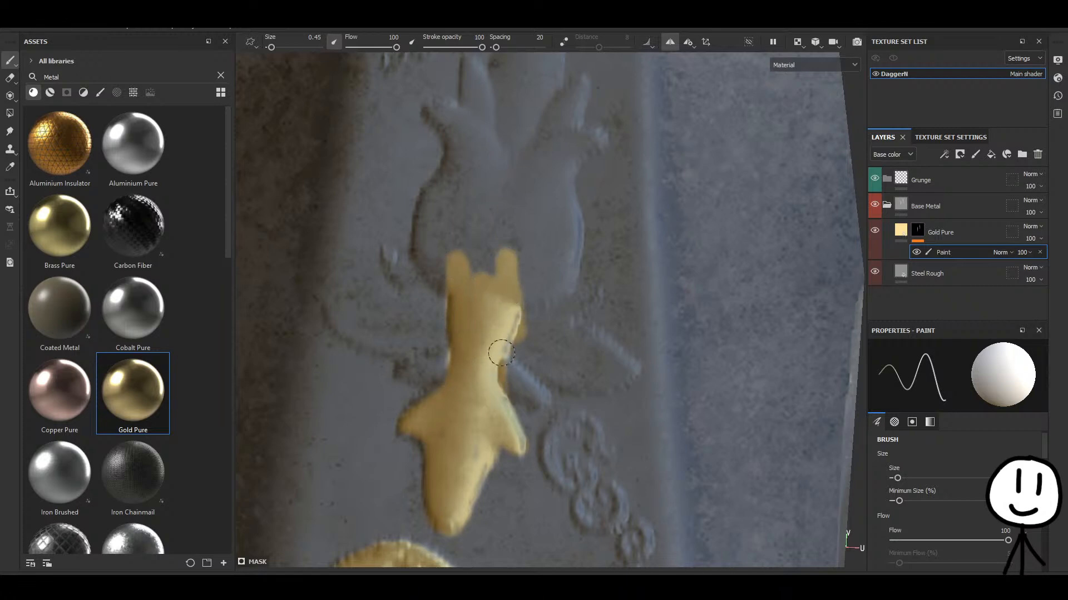
Paint the large ornament's wide central body and the base of its upper petals gold.
{"action": "middle_click_drag", "start_coordinate": [471, 280], "coordinate": [467, 396]}
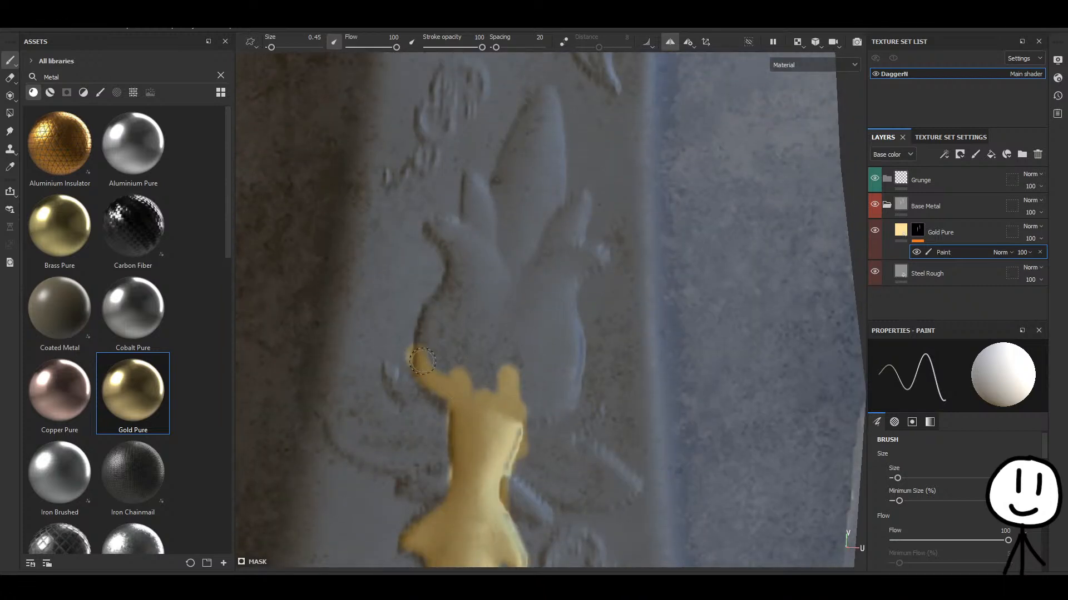
{"action": "mouse_move", "coordinate": [451, 389]}
{"action": "left_mouse_down"}
{"action": "mouse_move", "coordinate": [428, 380]}
{"action": "mouse_move", "coordinate": [427, 336]}
{"action": "mouse_move", "coordinate": [467, 301]}
{"action": "mouse_move", "coordinate": [439, 367]}
{"action": "mouse_move", "coordinate": [489, 311]}
{"action": "mouse_move", "coordinate": [517, 244]}
{"action": "mouse_move", "coordinate": [485, 295]}
{"action": "mouse_move", "coordinate": [470, 233]}
{"action": "mouse_move", "coordinate": [501, 209]}
{"action": "mouse_move", "coordinate": [523, 250]}
{"action": "mouse_move", "coordinate": [528, 340]}
{"action": "mouse_move", "coordinate": [438, 358]}
{"action": "left_mouse_up"}
{"action": "mouse_move", "coordinate": [503, 391]}
{"action": "left_mouse_down"}
{"action": "mouse_move", "coordinate": [521, 392]}
{"action": "mouse_move", "coordinate": [550, 345]}
{"action": "mouse_move", "coordinate": [558, 239]}
{"action": "mouse_move", "coordinate": [531, 413]}
{"action": "left_mouse_up"}
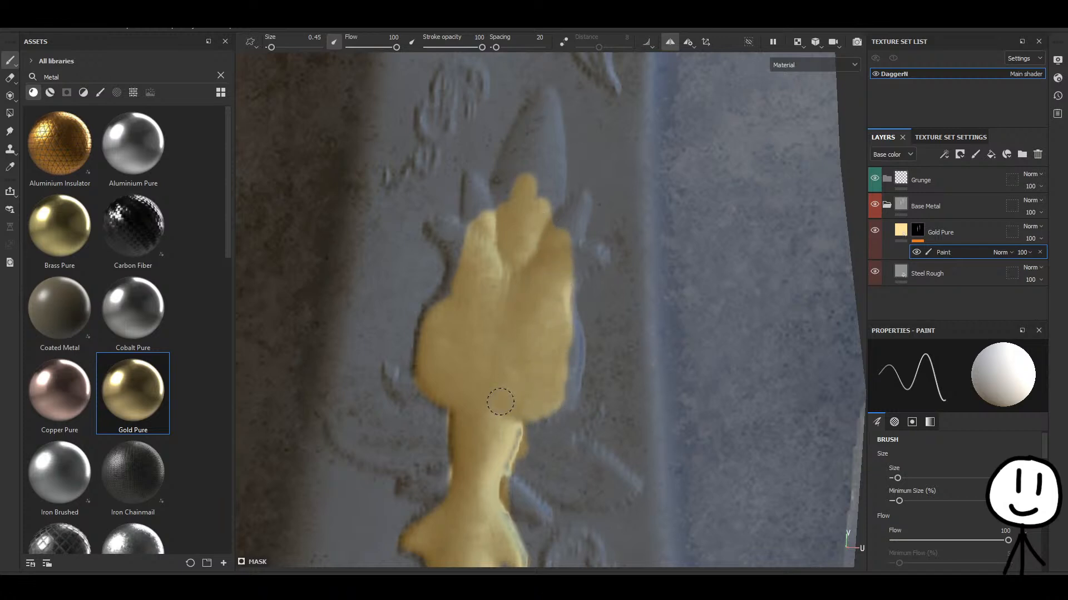
Paint the broad left side leaf beside the large ornament's neck gold, including the small lobe beneath it.
{"action": "scroll", "coordinate": [501, 401], "scroll_direction": "up", "scroll_amount": 3}
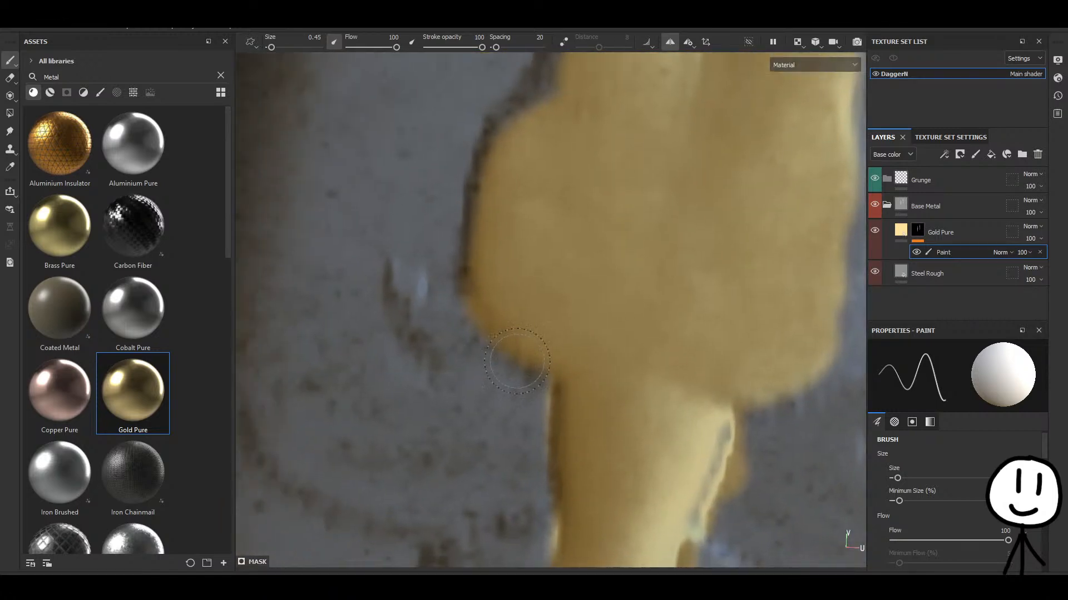
{"action": "left_click", "coordinate": [506, 363]}
{"action": "mouse_move", "coordinate": [506, 363]}
{"action": "left_mouse_down"}
{"action": "mouse_move", "coordinate": [548, 467]}
{"action": "mouse_move", "coordinate": [503, 485]}
{"action": "mouse_move", "coordinate": [542, 498]}
{"action": "mouse_move", "coordinate": [512, 400]}
{"action": "mouse_move", "coordinate": [504, 440]}
{"action": "mouse_move", "coordinate": [442, 389]}
{"action": "mouse_move", "coordinate": [461, 403]}
{"action": "mouse_move", "coordinate": [458, 440]}
{"action": "mouse_move", "coordinate": [398, 414]}
{"action": "mouse_move", "coordinate": [436, 393]}
{"action": "left_mouse_up"}
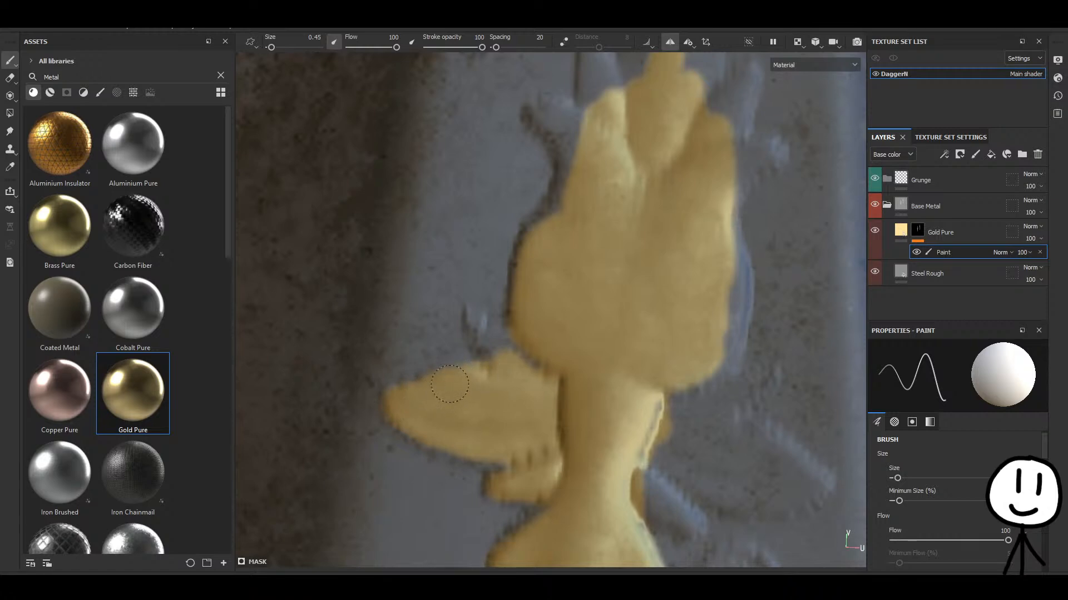
Paint the small bud above the left side leaf and the whole right side leaf with its lower lobe gold.
{"action": "mouse_move", "coordinate": [506, 374]}
{"action": "left_mouse_down"}
{"action": "mouse_move", "coordinate": [496, 357]}
{"action": "mouse_move", "coordinate": [517, 367]}
{"action": "mouse_move", "coordinate": [481, 332]}
{"action": "mouse_move", "coordinate": [505, 334]}
{"action": "left_mouse_up"}
{"action": "middle_click_drag", "start_coordinate": [471, 361], "coordinate": [466, 353], "text": "alt"}
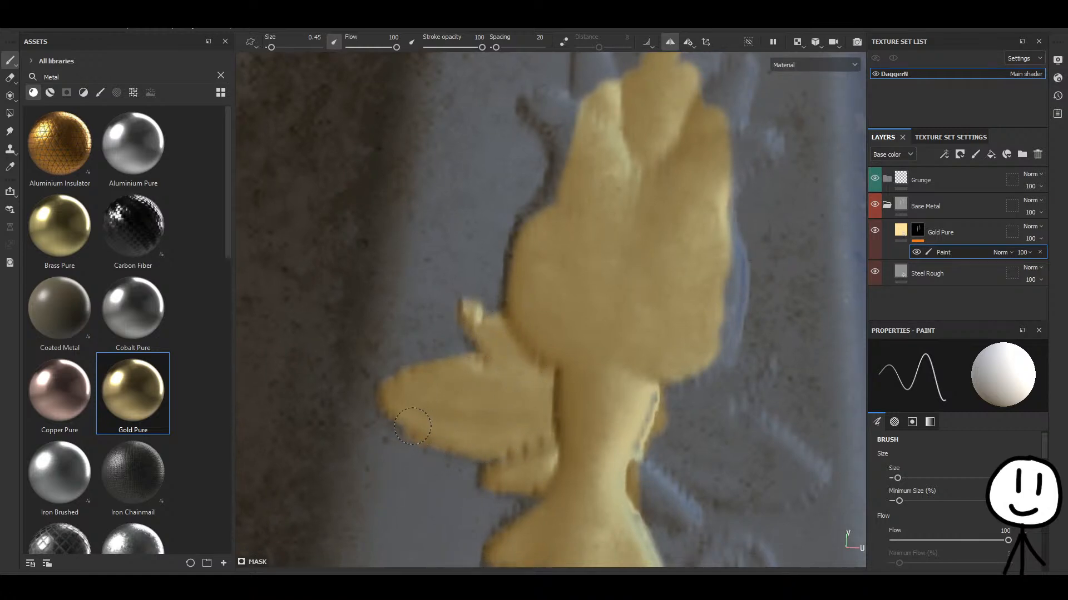
{"action": "middle_click_drag", "start_coordinate": [544, 430], "coordinate": [386, 374], "text": "alt"}
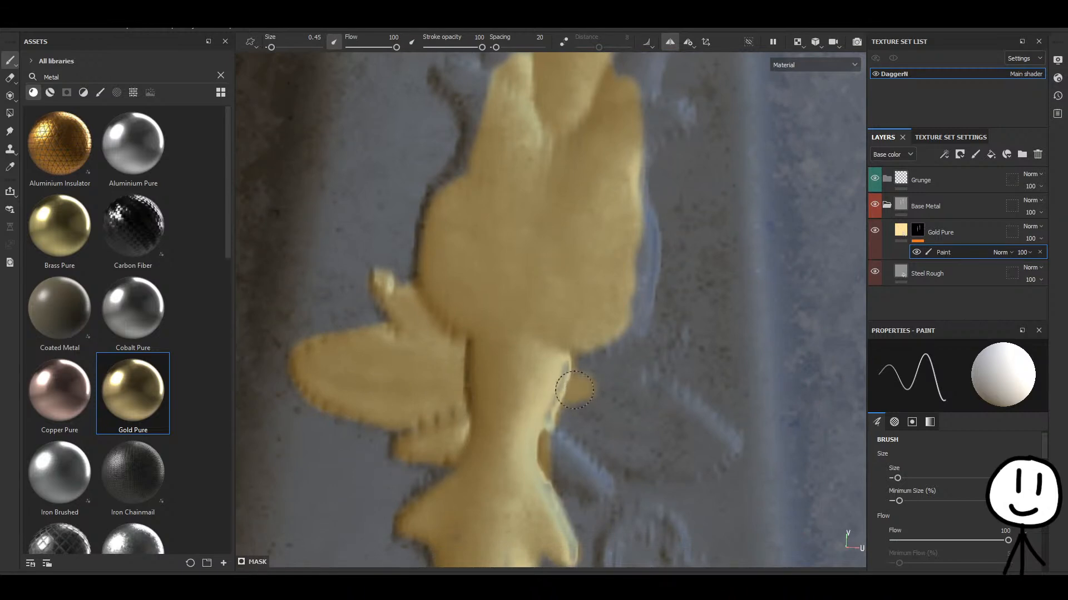
{"action": "left_click_drag", "start_coordinate": [559, 439], "coordinate": [599, 490]}
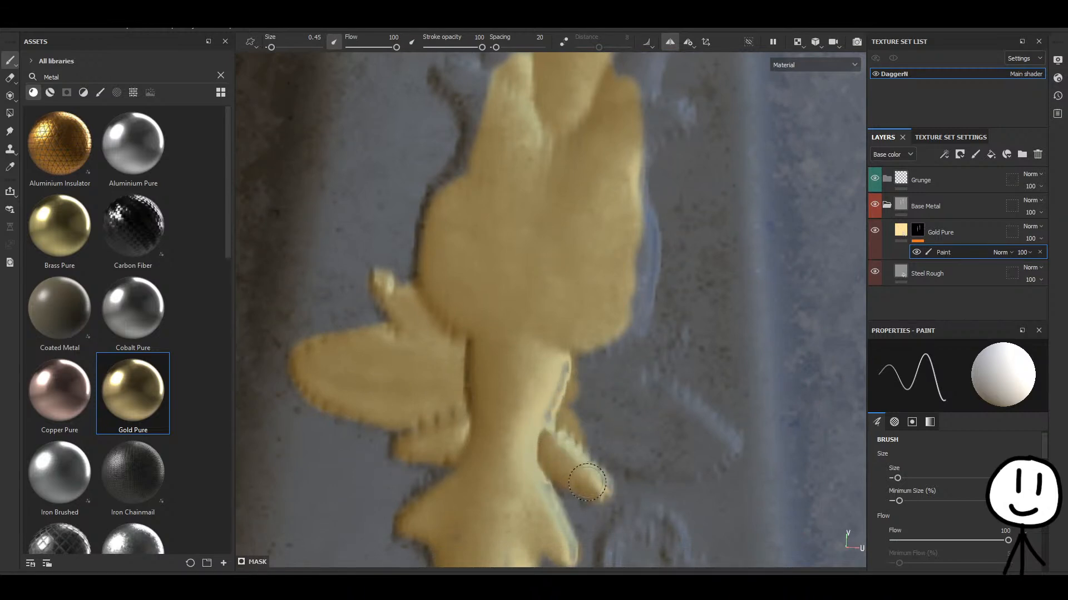
{"action": "mouse_move", "coordinate": [587, 482]}
{"action": "left_mouse_down"}
{"action": "mouse_move", "coordinate": [579, 399]}
{"action": "mouse_move", "coordinate": [602, 440]}
{"action": "mouse_move", "coordinate": [628, 457]}
{"action": "mouse_move", "coordinate": [663, 466]}
{"action": "mouse_move", "coordinate": [720, 453]}
{"action": "mouse_move", "coordinate": [593, 336]}
{"action": "left_mouse_up"}
{"action": "left_click_drag", "start_coordinate": [610, 432], "coordinate": [675, 437]}
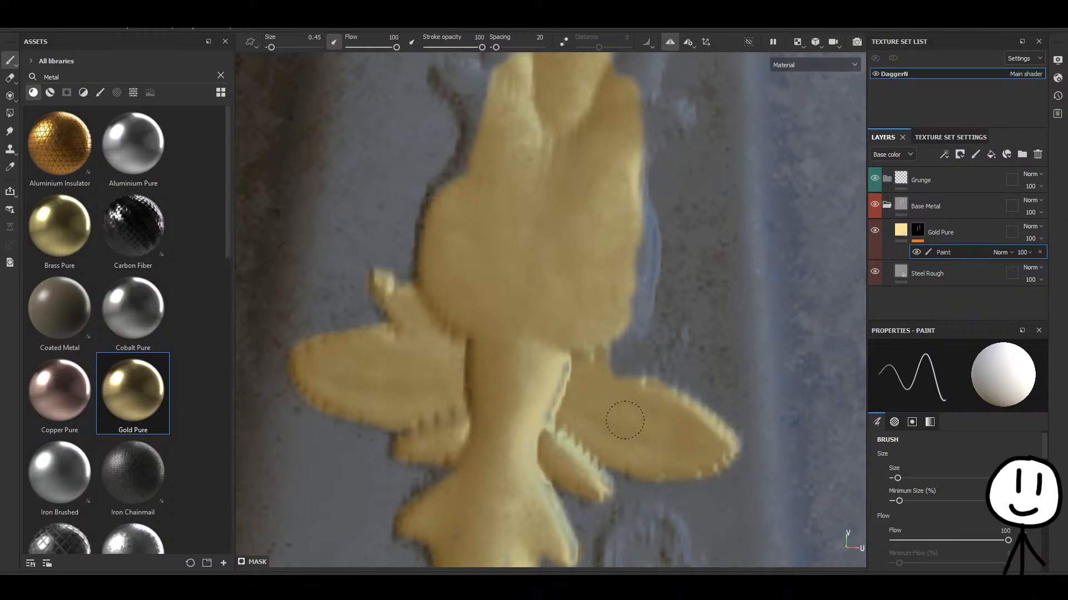
Paint the small bud above the right side leaf gold and fill its join with the large ornament's body.
{"action": "scroll", "coordinate": [616, 367], "scroll_direction": "up", "scroll_amount": 2}
{"action": "mouse_move", "coordinate": [573, 378]}
{"action": "left_mouse_down"}
{"action": "mouse_move", "coordinate": [592, 403]}
{"action": "mouse_move", "coordinate": [634, 383]}
{"action": "mouse_move", "coordinate": [646, 398]}
{"action": "mouse_move", "coordinate": [706, 349]}
{"action": "mouse_move", "coordinate": [602, 362]}
{"action": "mouse_move", "coordinate": [610, 304]}
{"action": "left_mouse_up"}
{"action": "middle_click_drag", "start_coordinate": [612, 338], "coordinate": [580, 392], "text": "alt"}
{"action": "mouse_move", "coordinate": [579, 390]}
{"action": "left_mouse_down"}
{"action": "mouse_move", "coordinate": [591, 209]}
{"action": "mouse_move", "coordinate": [600, 286]}
{"action": "mouse_move", "coordinate": [567, 399]}
{"action": "left_mouse_up"}
{"action": "scroll", "coordinate": [578, 326], "scroll_direction": "down", "scroll_amount": 5}
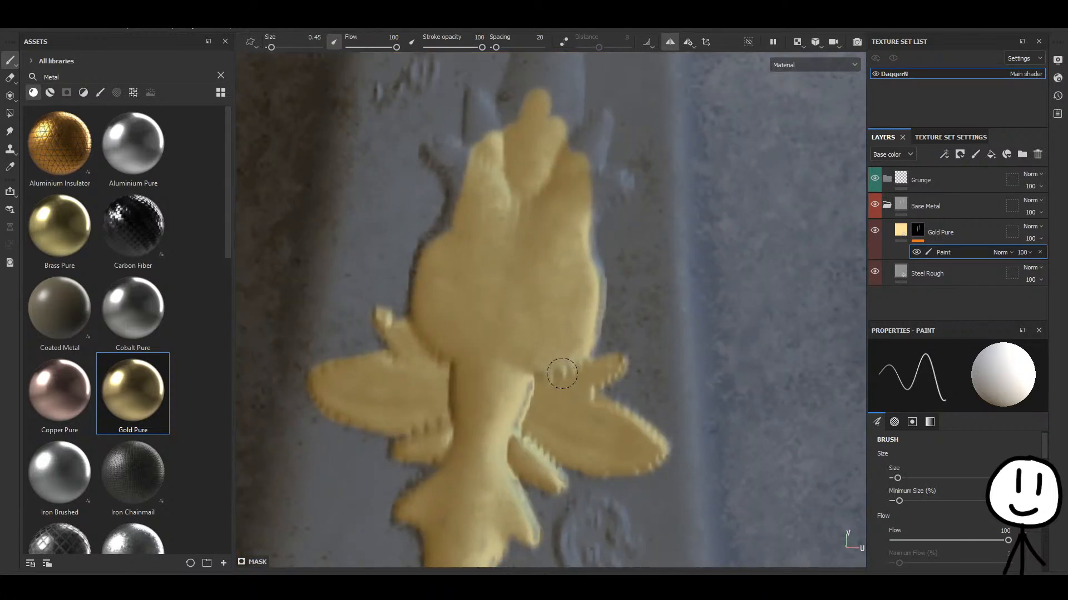
Extend the gold along the upper right petal to its outward barb and over the upper left petal's outer edge.
{"action": "middle_click_drag", "start_coordinate": [591, 262], "coordinate": [577, 326], "text": "alt"}
{"action": "scroll", "coordinate": [576, 324], "scroll_direction": "up", "scroll_amount": 5}
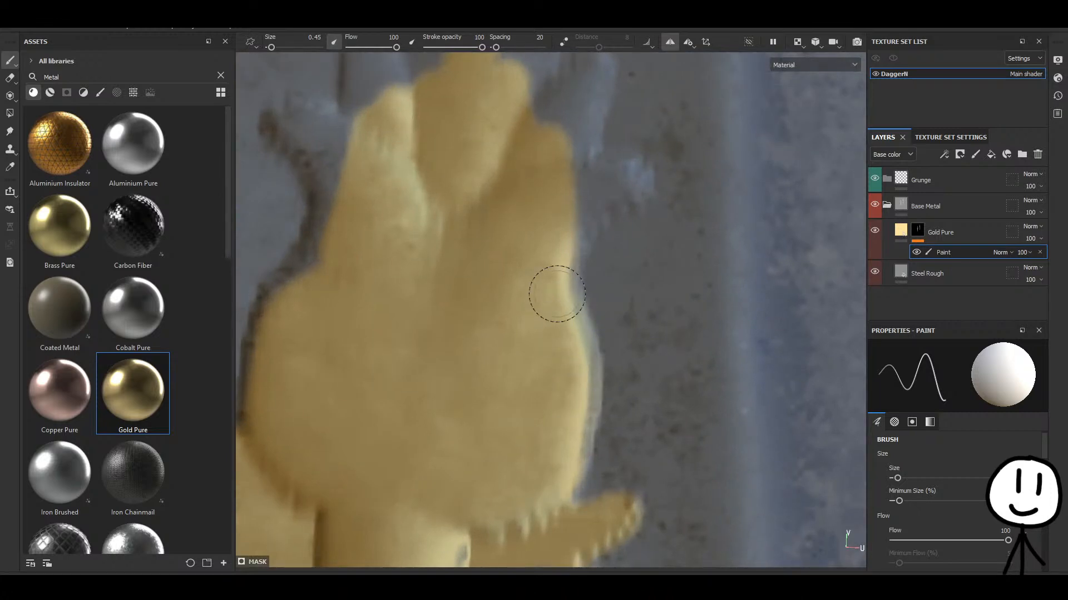
{"action": "scroll", "coordinate": [557, 293], "scroll_direction": "down", "scroll_amount": 3}
{"action": "mouse_move", "coordinate": [522, 336]}
{"action": "left_mouse_down"}
{"action": "mouse_move", "coordinate": [545, 276]}
{"action": "mouse_move", "coordinate": [579, 244]}
{"action": "mouse_move", "coordinate": [537, 196]}
{"action": "left_mouse_up"}
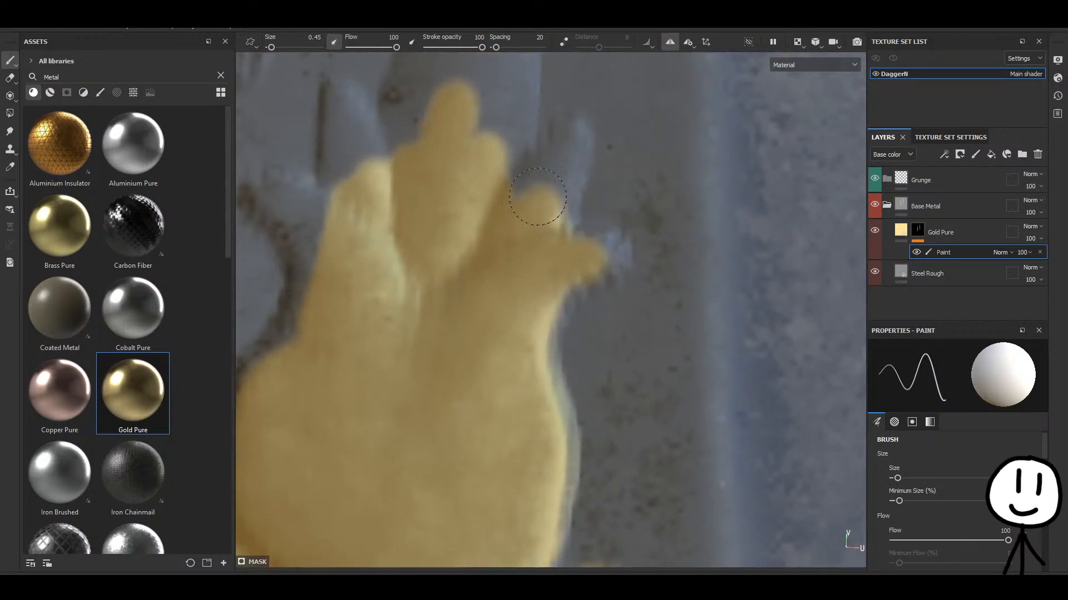
{"action": "middle_click_drag", "start_coordinate": [534, 269], "coordinate": [503, 425], "text": "alt"}
{"action": "middle_click_drag", "start_coordinate": [417, 406], "coordinate": [644, 309], "text": "alt"}
{"action": "mouse_move", "coordinate": [527, 359]}
{"action": "left_mouse_down"}
{"action": "mouse_move", "coordinate": [510, 305]}
{"action": "mouse_move", "coordinate": [515, 277]}
{"action": "mouse_move", "coordinate": [488, 402]}
{"action": "left_mouse_up"}
{"action": "middle_click_drag", "start_coordinate": [459, 452], "coordinate": [517, 399], "text": "alt"}
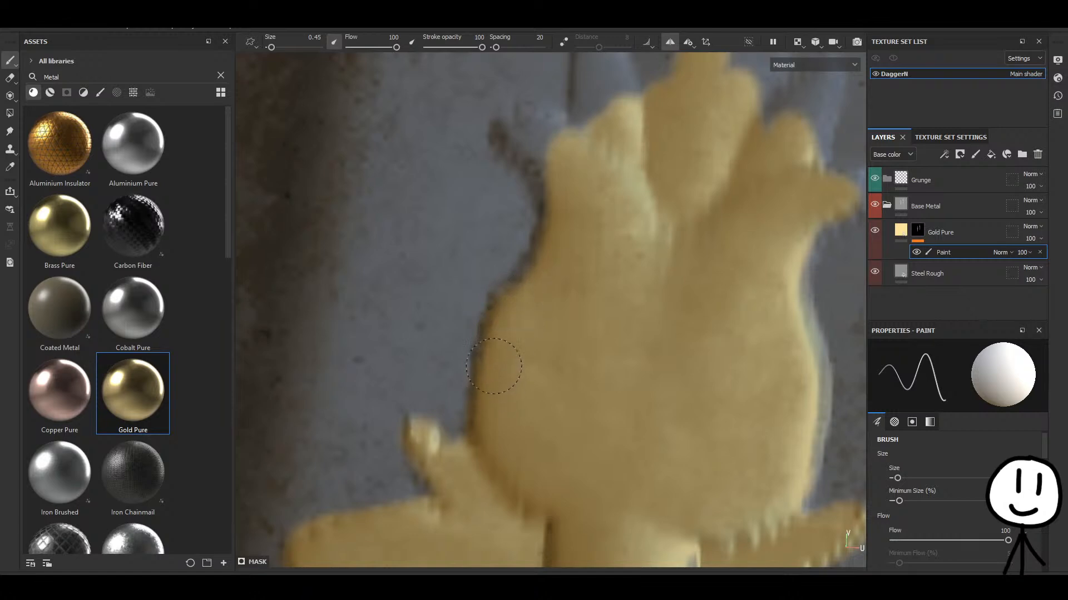
Fill the notch above the left side leaf and paint the upper left outward barb and its pointed petal gold.
{"action": "middle_click_drag", "start_coordinate": [457, 472], "coordinate": [488, 339], "text": "alt"}
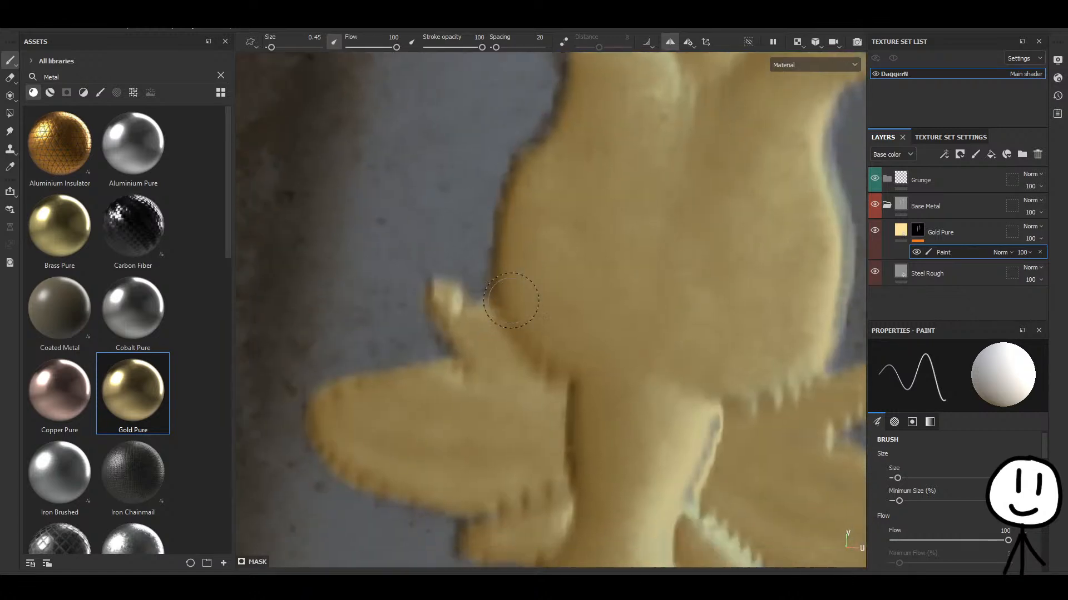
{"action": "scroll", "coordinate": [453, 371], "scroll_direction": "up", "scroll_amount": 2}
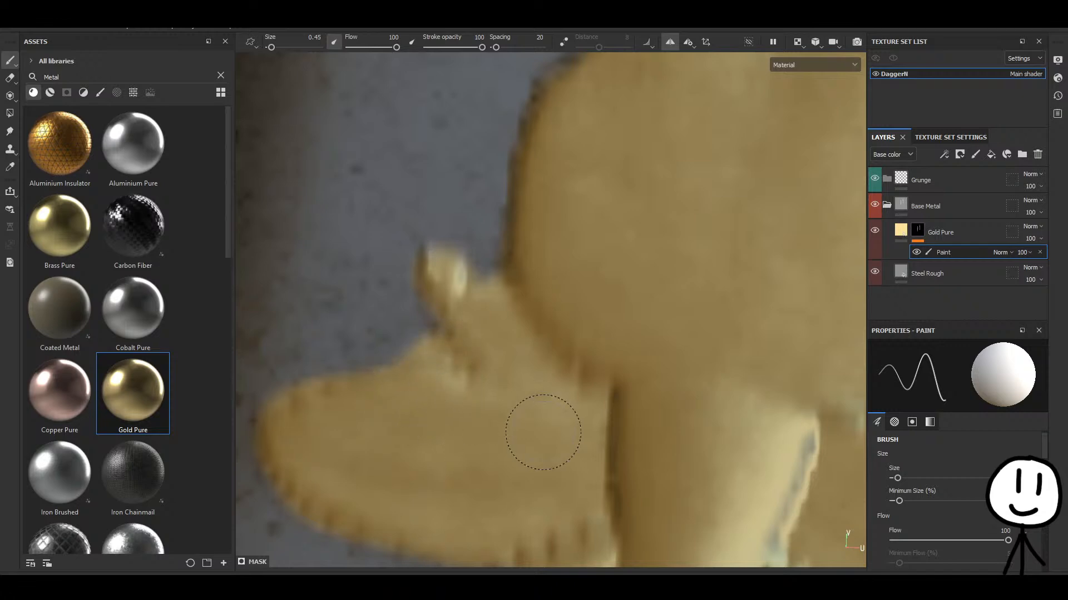
{"action": "scroll", "coordinate": [514, 421], "scroll_direction": "down", "scroll_amount": 5}
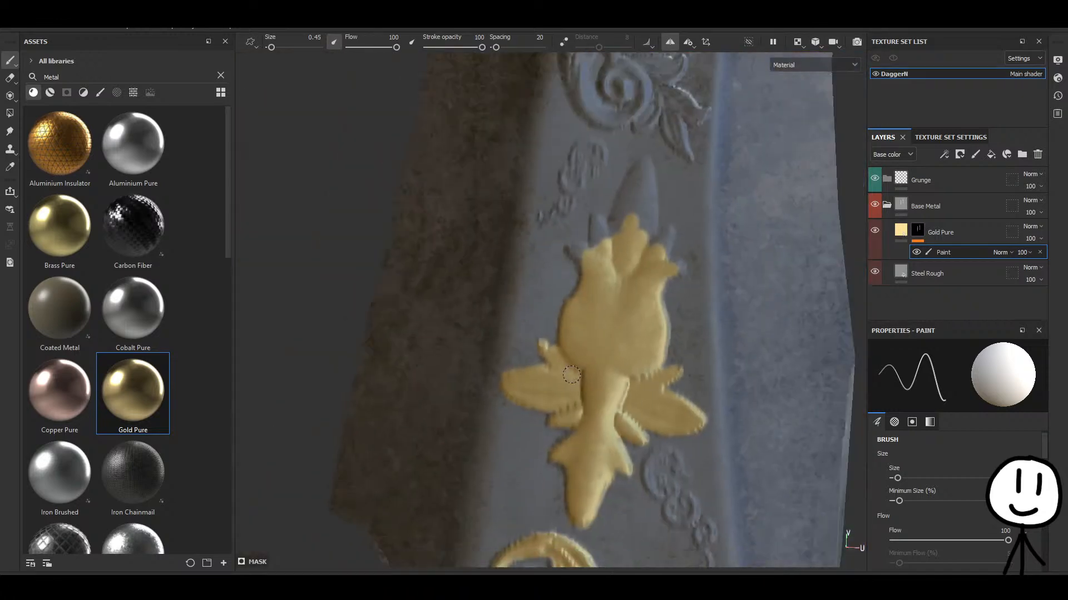
{"action": "scroll", "coordinate": [535, 395], "scroll_direction": "up", "scroll_amount": 3}
{"action": "middle_click_drag", "start_coordinate": [606, 367], "coordinate": [498, 505], "text": "alt"}
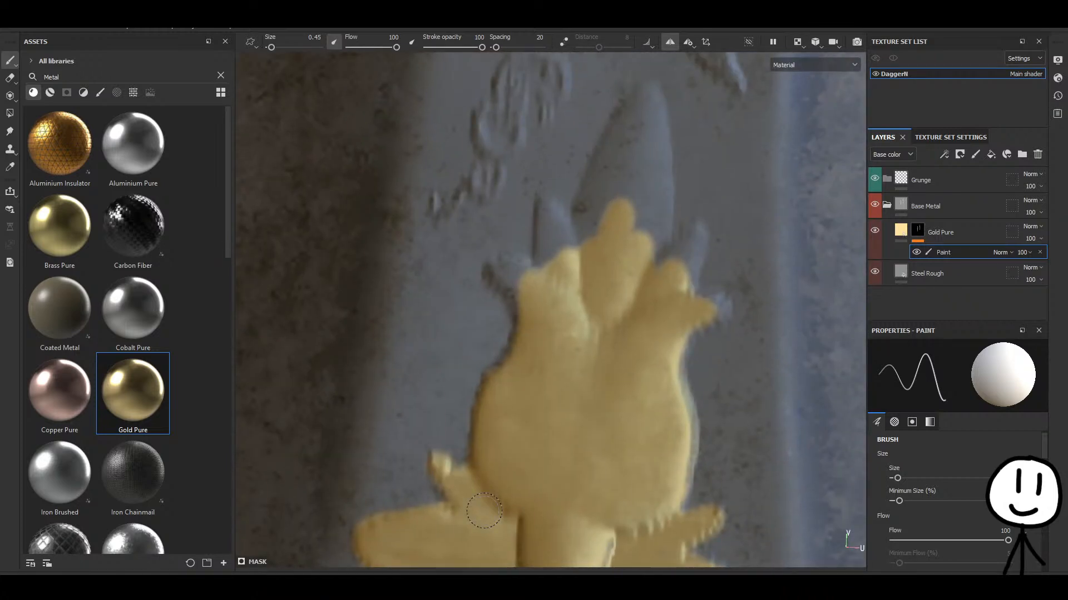
{"action": "scroll", "coordinate": [548, 368], "scroll_direction": "up", "scroll_amount": 3}
{"action": "middle_click_drag", "start_coordinate": [538, 293], "coordinate": [558, 429], "text": "alt"}
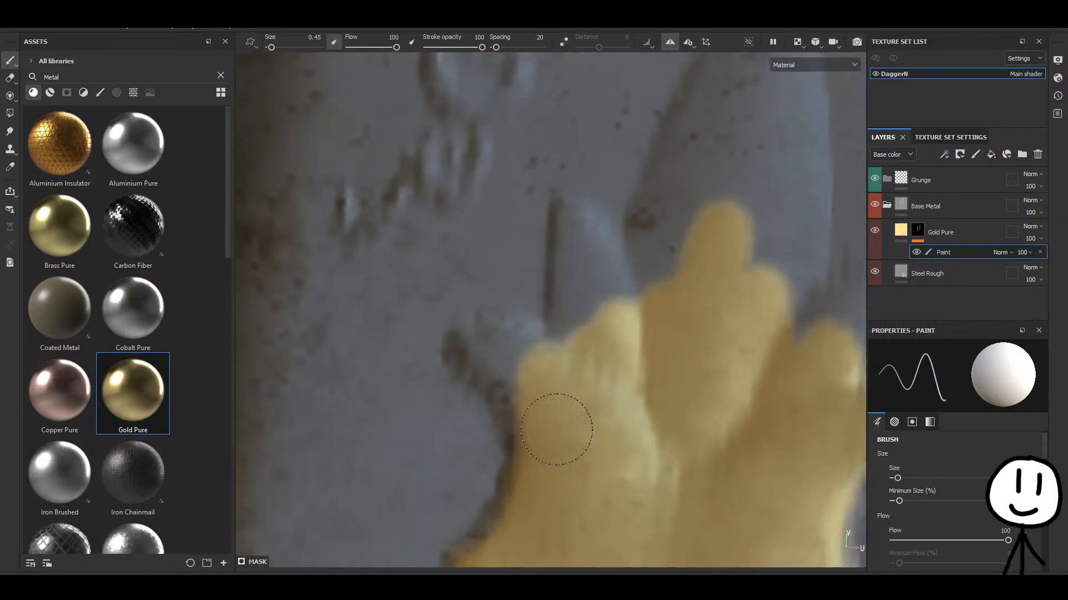
{"action": "scroll", "coordinate": [556, 426], "scroll_direction": "up", "scroll_amount": 3}
{"action": "mouse_move", "coordinate": [527, 382]}
{"action": "left_mouse_down"}
{"action": "mouse_move", "coordinate": [500, 334]}
{"action": "mouse_move", "coordinate": [446, 315]}
{"action": "left_mouse_up"}
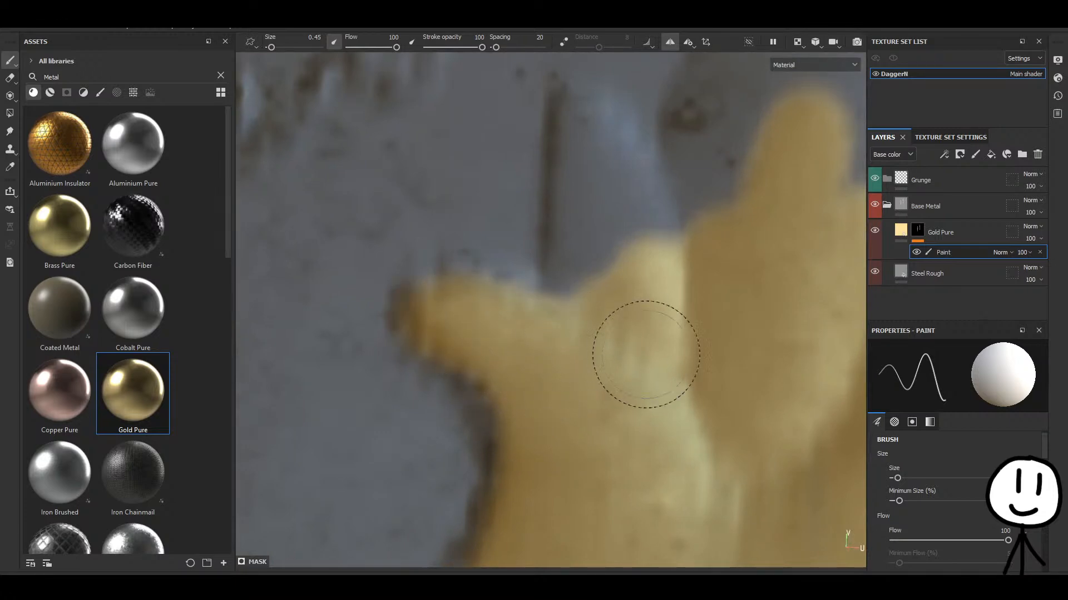
{"action": "middle_click_drag", "start_coordinate": [592, 280], "coordinate": [544, 389], "text": "alt"}
{"action": "mouse_move", "coordinate": [581, 385]}
{"action": "left_mouse_down"}
{"action": "mouse_move", "coordinate": [551, 388]}
{"action": "mouse_move", "coordinate": [537, 244]}
{"action": "mouse_move", "coordinate": [600, 311]}
{"action": "left_mouse_up"}
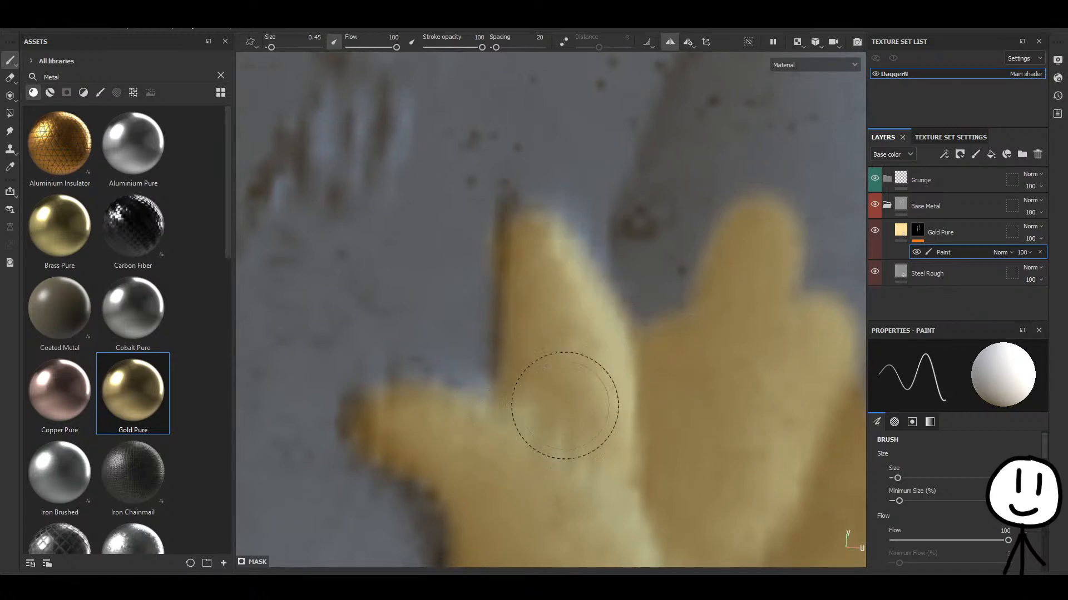
Paint the upper right pointed petal and the end of its outward barb gold.
{"action": "scroll", "coordinate": [562, 374], "scroll_direction": "down", "scroll_amount": 3}
{"action": "middle_click_drag", "start_coordinate": [562, 375], "coordinate": [588, 441], "text": "alt"}
{"action": "scroll", "coordinate": [589, 419], "scroll_direction": "up", "scroll_amount": 4}
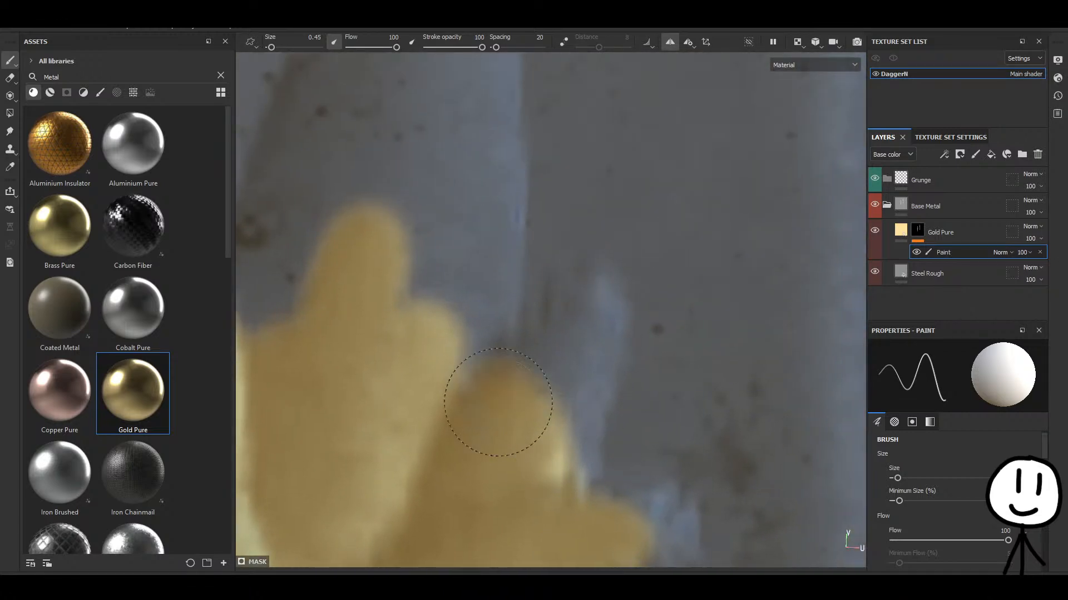
{"action": "mouse_move", "coordinate": [498, 403]}
{"action": "left_mouse_down"}
{"action": "mouse_move", "coordinate": [562, 367]}
{"action": "mouse_move", "coordinate": [541, 469]}
{"action": "left_mouse_up"}
{"action": "middle_click_drag", "start_coordinate": [617, 520], "coordinate": [550, 358], "text": "alt"}
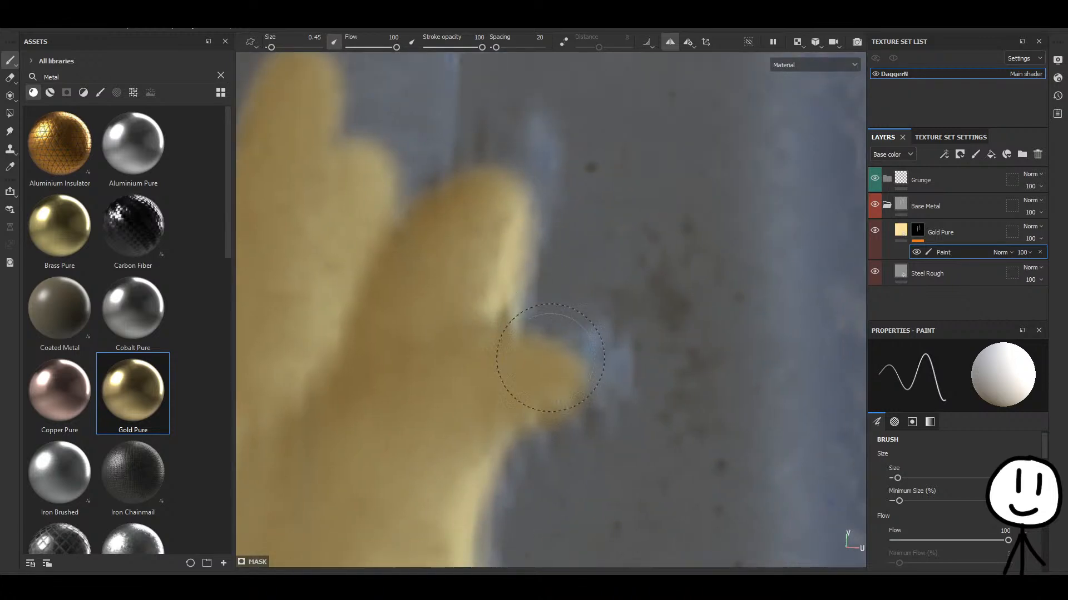
{"action": "mouse_move", "coordinate": [580, 382]}
{"action": "left_mouse_down"}
{"action": "mouse_move", "coordinate": [559, 381]}
{"action": "mouse_move", "coordinate": [429, 466]}
{"action": "left_mouse_up"}
{"action": "middle_click_drag", "start_coordinate": [390, 391], "coordinate": [371, 502], "text": "alt"}
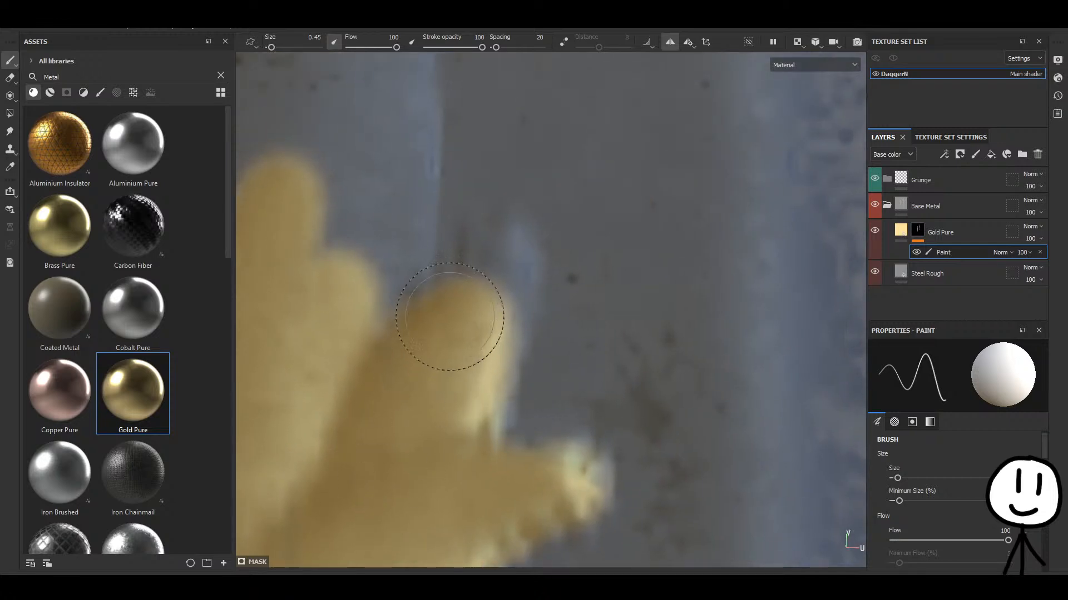
{"action": "mouse_move", "coordinate": [494, 277]}
{"action": "left_mouse_down"}
{"action": "mouse_move", "coordinate": [477, 386]}
{"action": "mouse_move", "coordinate": [489, 298]}
{"action": "mouse_move", "coordinate": [495, 310]}
{"action": "mouse_move", "coordinate": [470, 384]}
{"action": "left_mouse_up"}
{"action": "middle_click_drag", "start_coordinate": [446, 327], "coordinate": [445, 407], "text": "alt"}
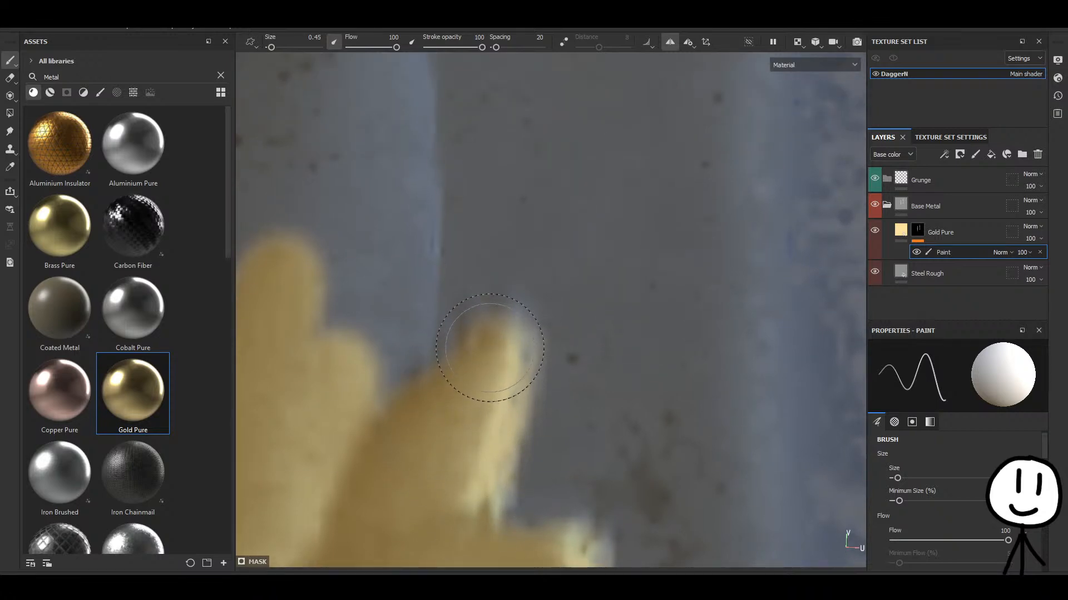
{"action": "left_click_drag", "start_coordinate": [490, 348], "coordinate": [447, 405]}
Paint the lower half of the large ornament's tall central petal gold.
{"action": "left_click_drag", "start_coordinate": [406, 372], "coordinate": [387, 290]}
{"action": "scroll", "coordinate": [366, 374], "scroll_direction": "down", "scroll_amount": 7}
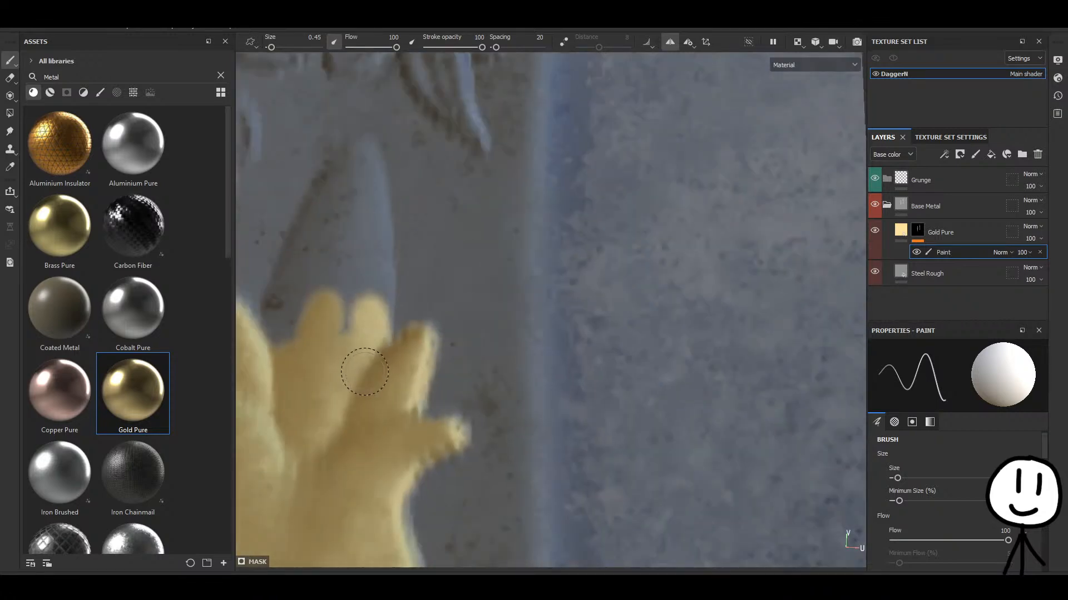
{"action": "middle_click_drag", "start_coordinate": [365, 369], "coordinate": [502, 378], "text": "alt"}
{"action": "scroll", "coordinate": [424, 385], "scroll_direction": "up", "scroll_amount": 3}
{"action": "mouse_move", "coordinate": [424, 394]}
{"action": "left_mouse_down"}
{"action": "mouse_move", "coordinate": [445, 370]}
{"action": "mouse_move", "coordinate": [445, 320]}
{"action": "mouse_move", "coordinate": [476, 281]}
{"action": "mouse_move", "coordinate": [467, 348]}
{"action": "mouse_move", "coordinate": [508, 278]}
{"action": "mouse_move", "coordinate": [484, 275]}
{"action": "left_mouse_up"}
{"action": "middle_click_drag", "start_coordinate": [484, 274], "coordinate": [472, 383], "text": "alt"}
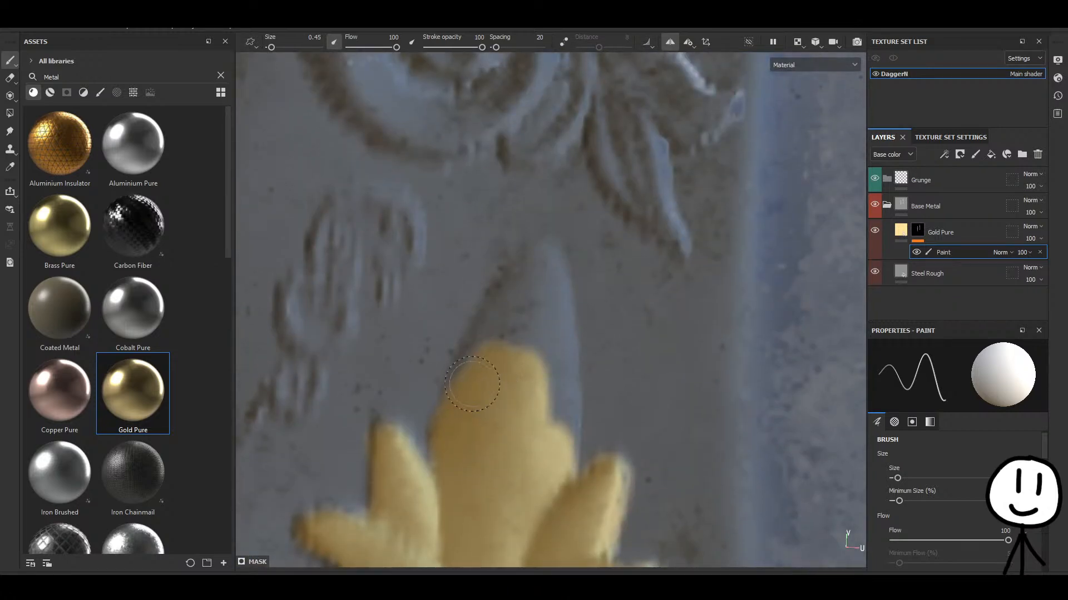
{"action": "mouse_move", "coordinate": [474, 374]}
{"action": "left_mouse_down"}
{"action": "mouse_move", "coordinate": [537, 262]}
{"action": "mouse_move", "coordinate": [548, 445]}
{"action": "mouse_move", "coordinate": [546, 290]}
{"action": "mouse_move", "coordinate": [551, 317]}
{"action": "left_mouse_up"}
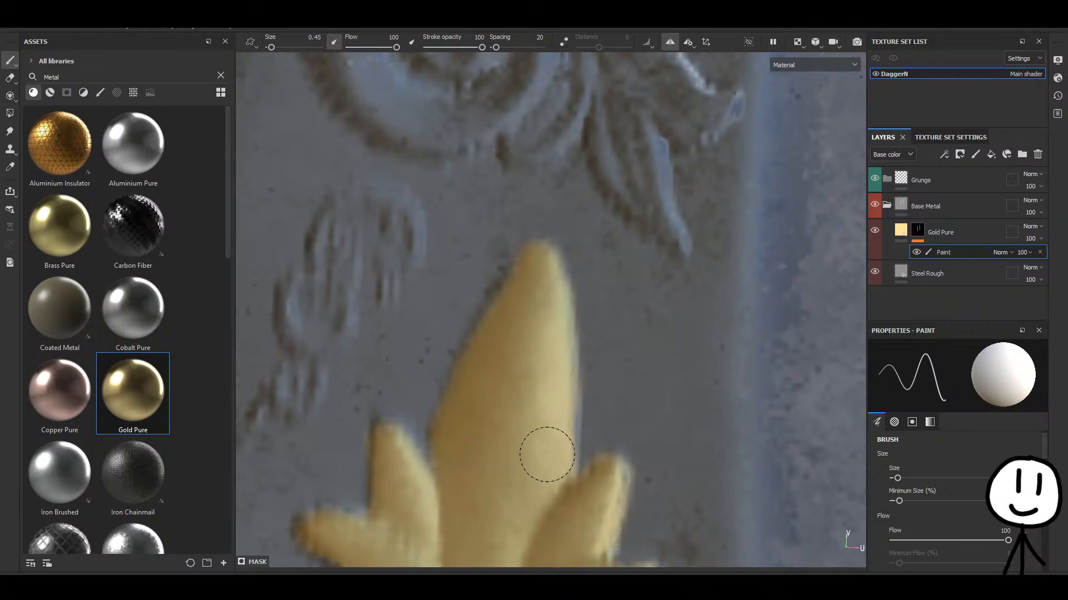
{"action": "left_click_drag", "start_coordinate": [555, 456], "coordinate": [551, 327]}
{"action": "key", "text": "ctrl+z"}
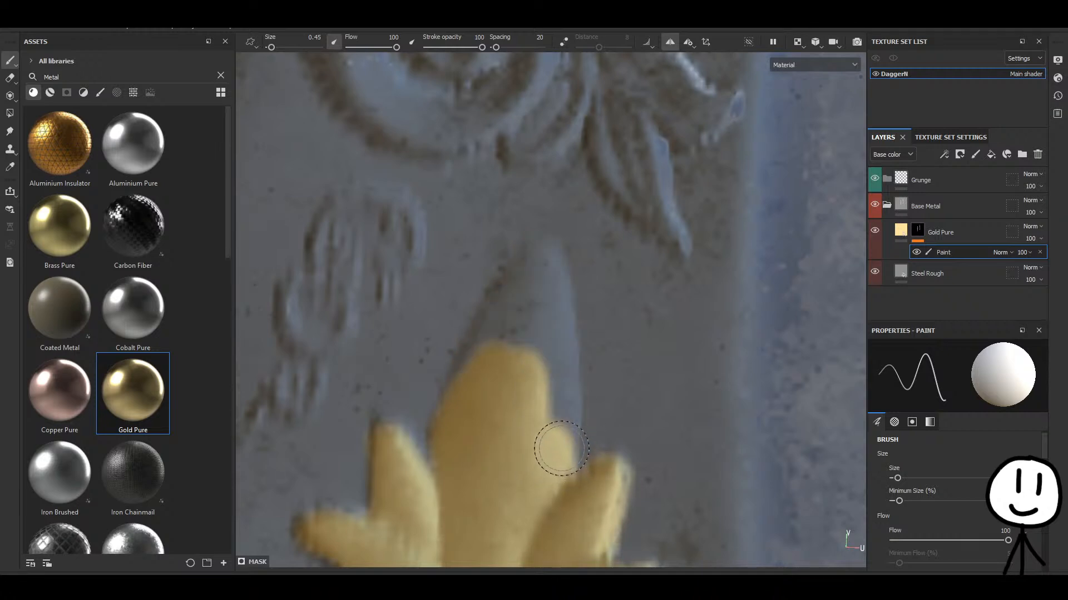
Paint the tall central petal gold up to its pointed tip and along its right edge, undoing one stroke at the tip.
{"action": "left_click_drag", "start_coordinate": [553, 446], "coordinate": [529, 324]}
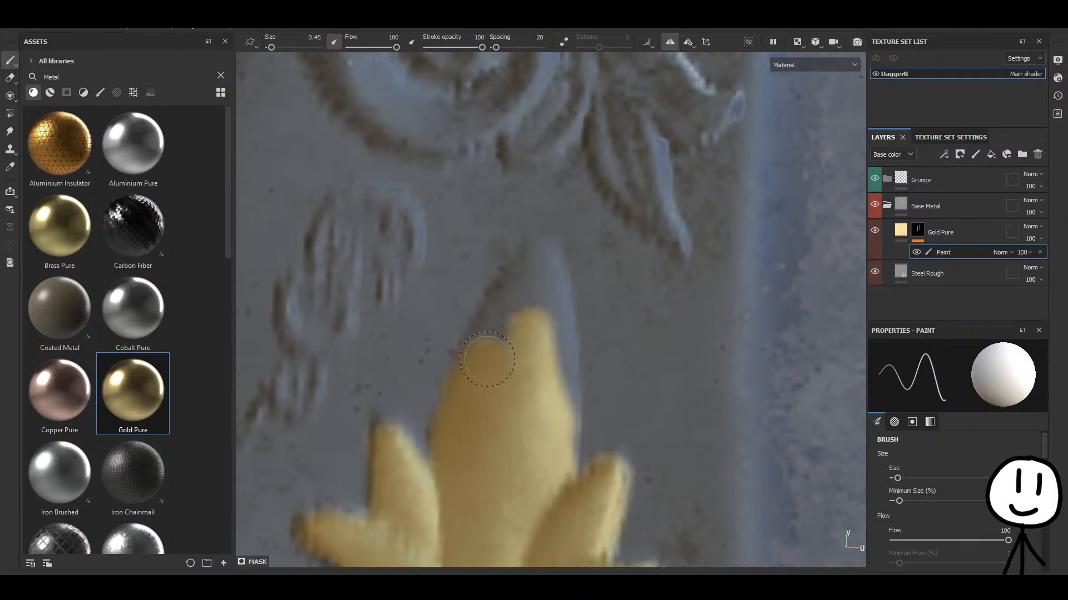
{"action": "left_click_drag", "start_coordinate": [486, 359], "coordinate": [540, 275]}
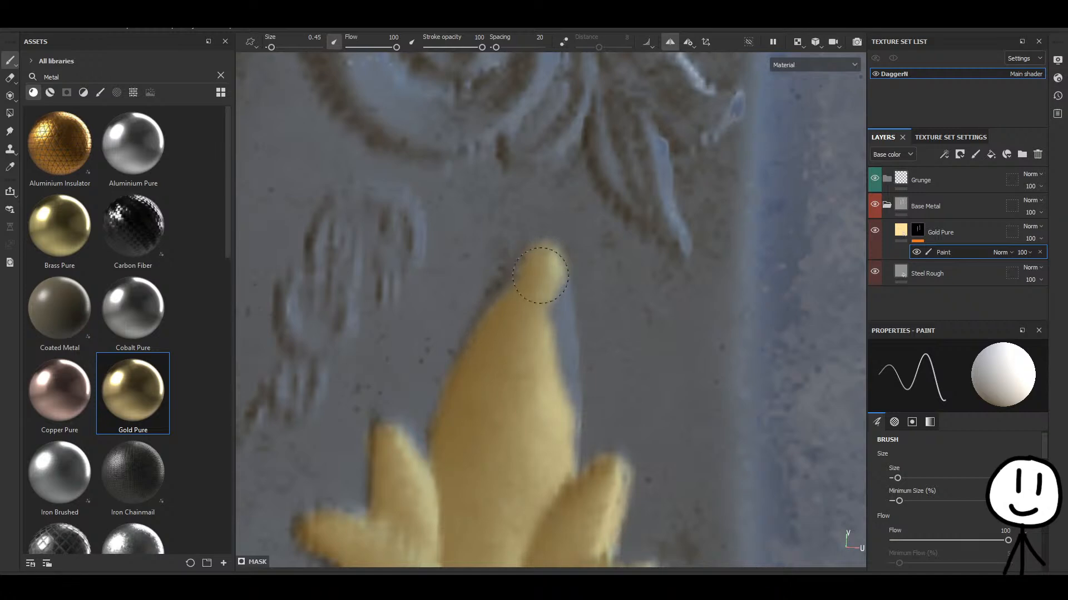
{"action": "key", "text": "ctrl+z"}
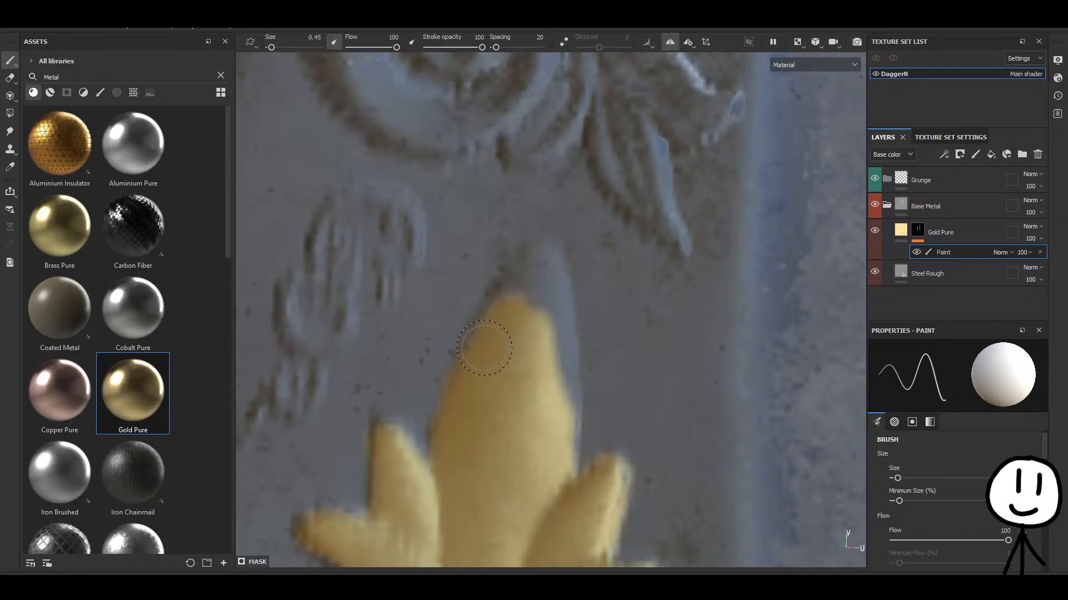
{"action": "mouse_move", "coordinate": [505, 324]}
{"action": "left_mouse_down"}
{"action": "mouse_move", "coordinate": [548, 266]}
{"action": "mouse_move", "coordinate": [544, 368]}
{"action": "mouse_move", "coordinate": [546, 341]}
{"action": "left_mouse_up"}
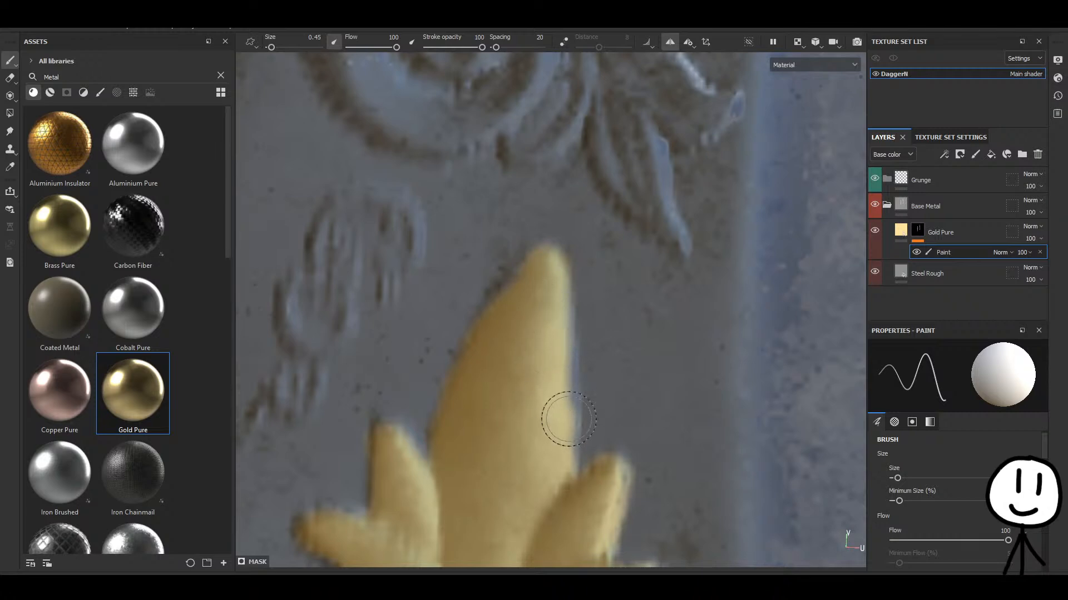
{"action": "middle_click_drag", "start_coordinate": [568, 419], "coordinate": [520, 340], "text": "alt"}
{"action": "scroll", "coordinate": [492, 330], "scroll_direction": "up", "scroll_amount": 4}
{"action": "mouse_move", "coordinate": [504, 324]}
{"action": "left_mouse_down"}
{"action": "mouse_move", "coordinate": [494, 202]}
{"action": "mouse_move", "coordinate": [502, 396]}
{"action": "mouse_move", "coordinate": [491, 419]}
{"action": "left_mouse_up"}
{"action": "scroll", "coordinate": [489, 436], "scroll_direction": "down", "scroll_amount": 3}
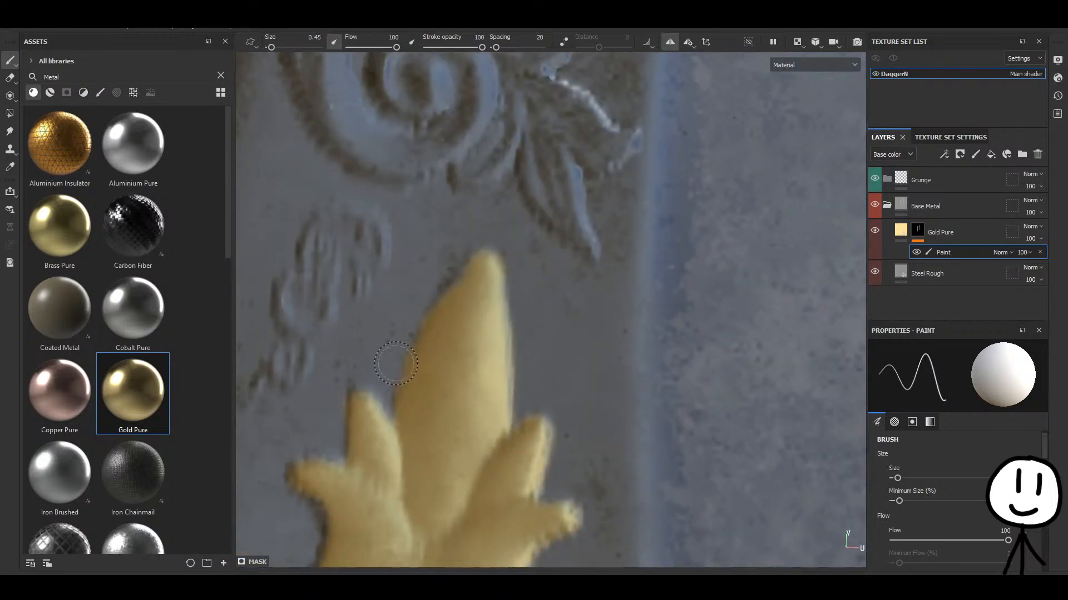
Paint the coils of the spiral scroll above the large ornament gold.
{"action": "scroll", "coordinate": [396, 364], "scroll_direction": "down", "scroll_amount": 4}
{"action": "middle_click_drag", "start_coordinate": [454, 346], "coordinate": [518, 453], "text": "alt"}
{"action": "scroll", "coordinate": [471, 357], "scroll_direction": "up", "scroll_amount": 4}
{"action": "scroll", "coordinate": [485, 301], "scroll_direction": "down", "scroll_amount": 1}
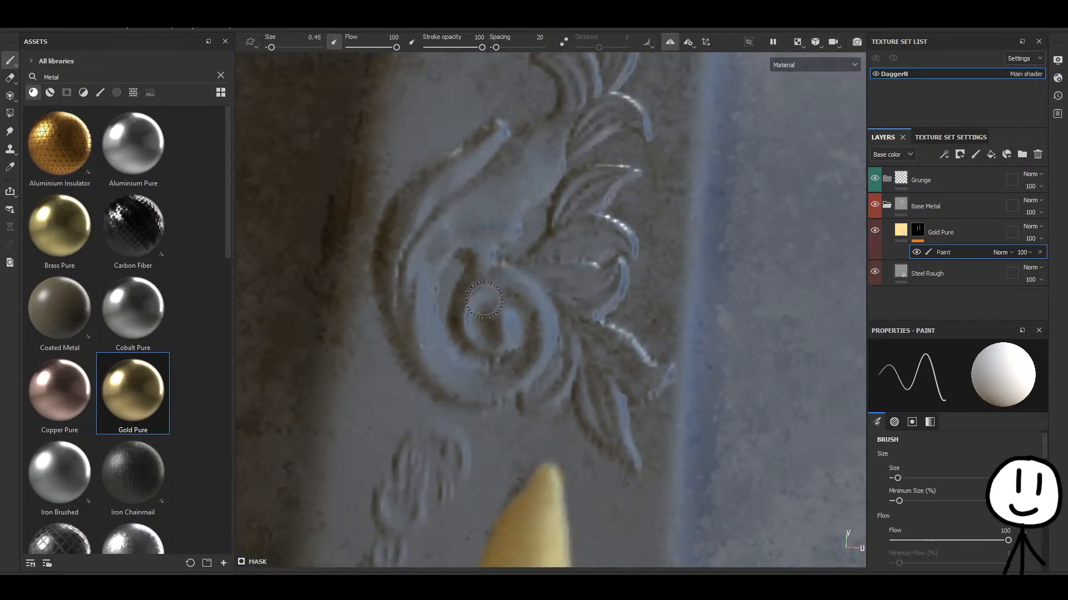
{"action": "scroll", "coordinate": [483, 300], "scroll_direction": "up", "scroll_amount": 2}
{"action": "mouse_move", "coordinate": [490, 348]}
{"action": "left_mouse_down"}
{"action": "mouse_move", "coordinate": [459, 303]}
{"action": "mouse_move", "coordinate": [504, 267]}
{"action": "mouse_move", "coordinate": [505, 328]}
{"action": "mouse_move", "coordinate": [562, 347]}
{"action": "mouse_move", "coordinate": [517, 400]}
{"action": "mouse_move", "coordinate": [441, 378]}
{"action": "mouse_move", "coordinate": [409, 348]}
{"action": "mouse_move", "coordinate": [399, 314]}
{"action": "mouse_move", "coordinate": [408, 238]}
{"action": "mouse_move", "coordinate": [445, 203]}
{"action": "mouse_move", "coordinate": [490, 214]}
{"action": "mouse_move", "coordinate": [486, 271]}
{"action": "left_mouse_up"}
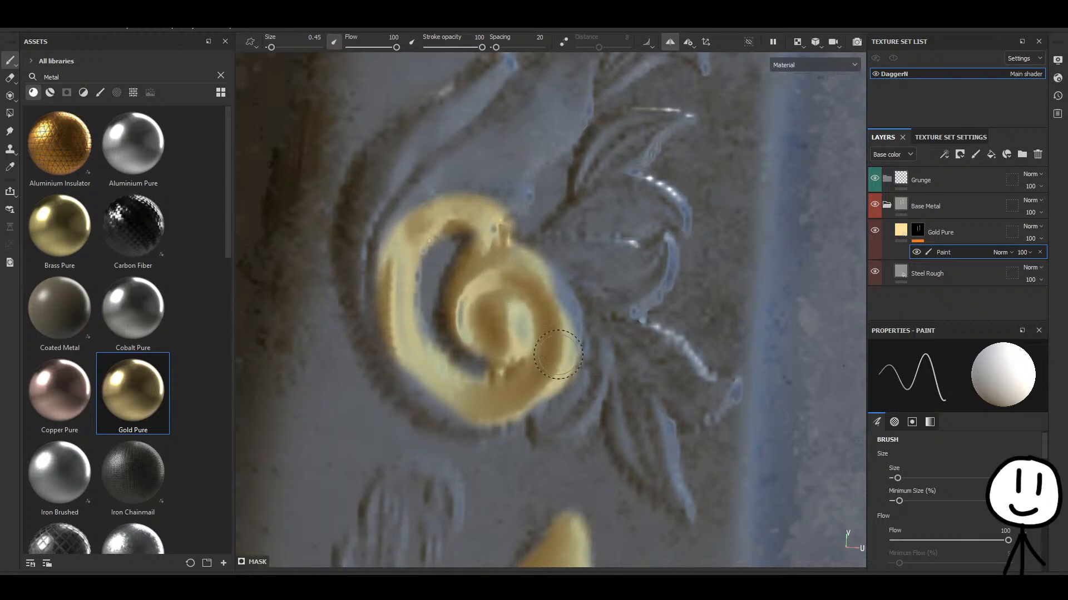
{"action": "mouse_move", "coordinate": [558, 355]}
{"action": "left_mouse_down"}
{"action": "mouse_move", "coordinate": [561, 383]}
{"action": "mouse_move", "coordinate": [487, 372]}
{"action": "left_mouse_up"}
Paint the scroll's outer left curve gold up to its pointed upper end, undoing the first stroke that overshoots.
{"action": "mouse_move", "coordinate": [501, 410]}
{"action": "left_mouse_down"}
{"action": "mouse_move", "coordinate": [457, 410]}
{"action": "mouse_move", "coordinate": [410, 386]}
{"action": "mouse_move", "coordinate": [382, 352]}
{"action": "mouse_move", "coordinate": [353, 261]}
{"action": "mouse_move", "coordinate": [354, 208]}
{"action": "mouse_move", "coordinate": [386, 156]}
{"action": "left_mouse_up"}
{"action": "key", "text": "ctrl+z"}
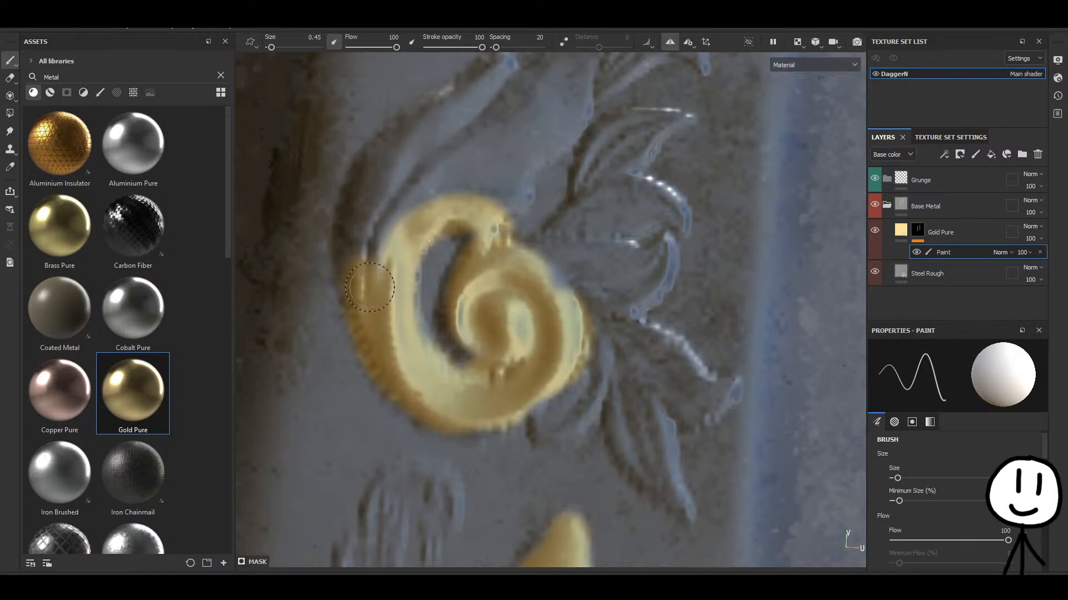
{"action": "mouse_move", "coordinate": [362, 288]}
{"action": "left_mouse_down"}
{"action": "mouse_move", "coordinate": [364, 206]}
{"action": "mouse_move", "coordinate": [384, 167]}
{"action": "mouse_move", "coordinate": [442, 123]}
{"action": "left_mouse_up"}
{"action": "middle_click_drag", "start_coordinate": [468, 180], "coordinate": [405, 270], "text": "alt"}
{"action": "left_click_drag", "start_coordinate": [329, 348], "coordinate": [385, 246]}
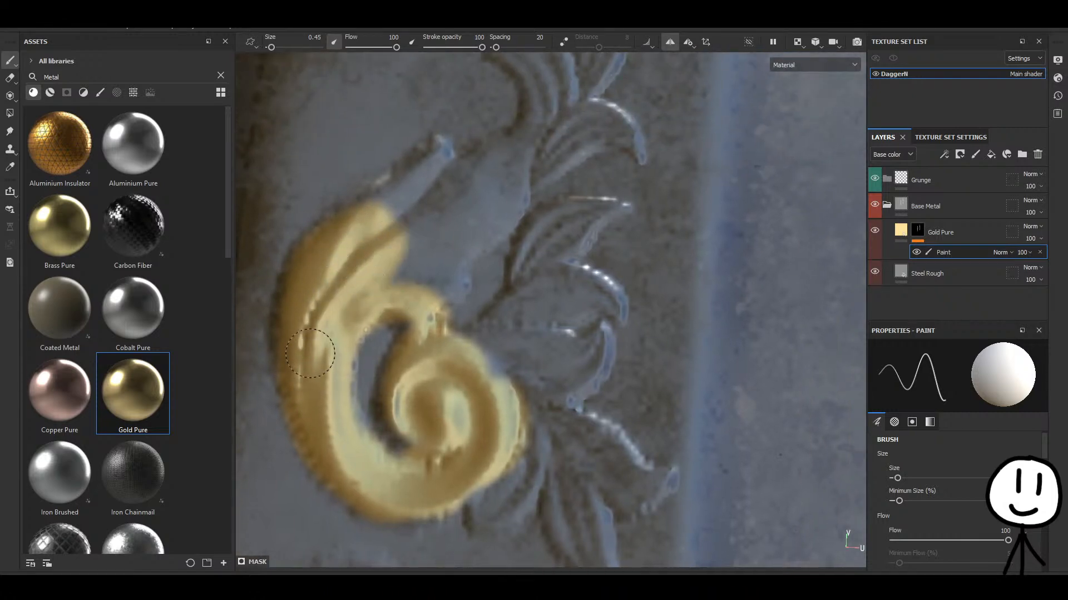
{"action": "middle_click_drag", "start_coordinate": [358, 274], "coordinate": [351, 324], "text": "alt"}
{"action": "mouse_move", "coordinate": [358, 274]}
{"action": "left_mouse_down"}
{"action": "mouse_move", "coordinate": [416, 209]}
{"action": "mouse_move", "coordinate": [369, 258]}
{"action": "mouse_move", "coordinate": [382, 317]}
{"action": "mouse_move", "coordinate": [419, 264]}
{"action": "left_mouse_up"}
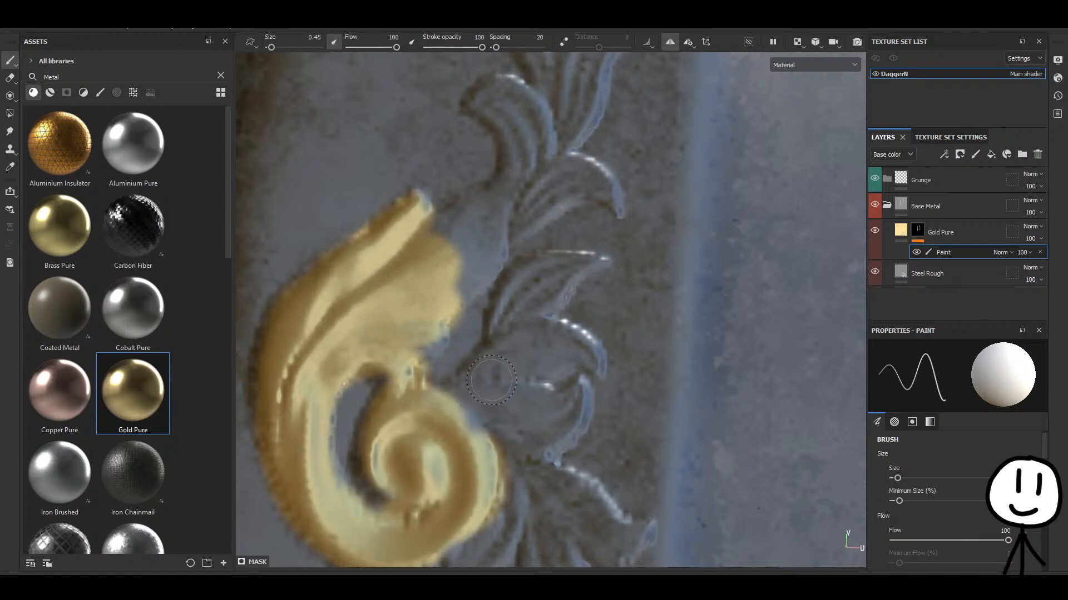
Paint the scroll's broad upper stem and the fan-shaped leaf to the right of the spiral gold.
{"action": "mouse_move", "coordinate": [426, 337]}
{"action": "left_mouse_down"}
{"action": "mouse_move", "coordinate": [427, 310]}
{"action": "mouse_move", "coordinate": [469, 274]}
{"action": "mouse_move", "coordinate": [446, 250]}
{"action": "mouse_move", "coordinate": [465, 236]}
{"action": "left_mouse_up"}
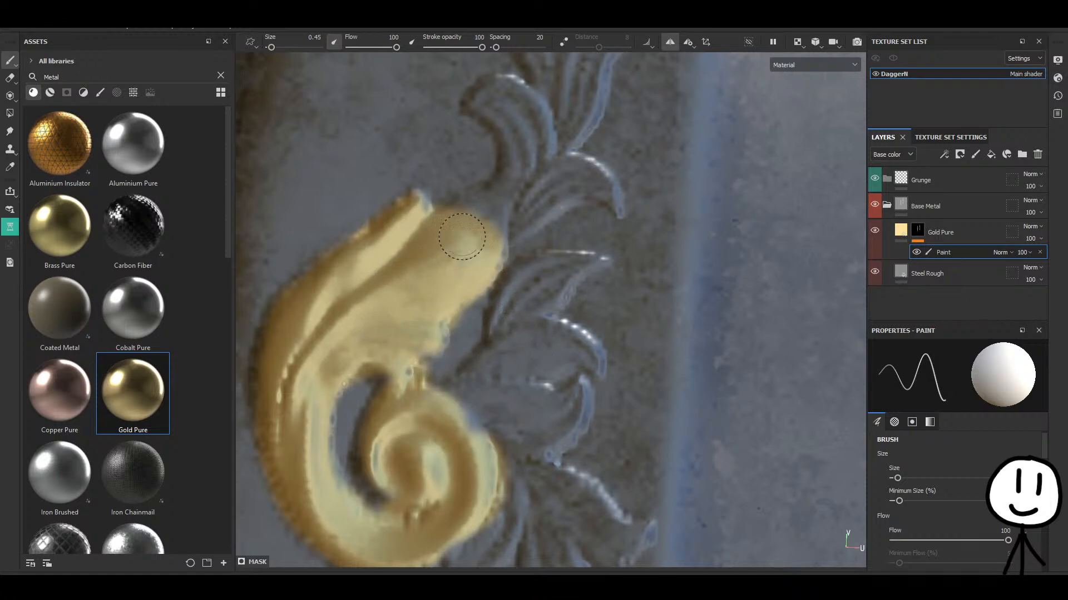
{"action": "middle_click_drag", "start_coordinate": [507, 353], "coordinate": [480, 278], "text": "alt"}
{"action": "scroll", "coordinate": [481, 270], "scroll_direction": "up", "scroll_amount": 2}
{"action": "mouse_move", "coordinate": [479, 251]}
{"action": "left_mouse_down"}
{"action": "mouse_move", "coordinate": [440, 328]}
{"action": "mouse_move", "coordinate": [398, 351]}
{"action": "mouse_move", "coordinate": [464, 286]}
{"action": "left_mouse_up"}
{"action": "mouse_move", "coordinate": [486, 207]}
{"action": "left_mouse_down"}
{"action": "mouse_move", "coordinate": [503, 183]}
{"action": "mouse_move", "coordinate": [534, 234]}
{"action": "mouse_move", "coordinate": [512, 328]}
{"action": "mouse_move", "coordinate": [474, 339]}
{"action": "mouse_move", "coordinate": [477, 369]}
{"action": "mouse_move", "coordinate": [524, 403]}
{"action": "left_mouse_up"}
Paint the fan-shaped leaf right of the spiral and the long leaves beneath it gold.
{"action": "middle_click_drag", "start_coordinate": [543, 523], "coordinate": [498, 314], "text": "alt"}
{"action": "mouse_move", "coordinate": [412, 322]}
{"action": "left_mouse_down"}
{"action": "mouse_move", "coordinate": [361, 384]}
{"action": "mouse_move", "coordinate": [453, 294]}
{"action": "mouse_move", "coordinate": [472, 384]}
{"action": "mouse_move", "coordinate": [514, 455]}
{"action": "mouse_move", "coordinate": [500, 422]}
{"action": "left_mouse_up"}
{"action": "left_click_drag", "start_coordinate": [411, 379], "coordinate": [385, 397]}
{"action": "mouse_move", "coordinate": [417, 273]}
{"action": "left_mouse_down"}
{"action": "mouse_move", "coordinate": [479, 267]}
{"action": "mouse_move", "coordinate": [527, 378]}
{"action": "left_mouse_up"}
{"action": "mouse_move", "coordinate": [507, 432]}
{"action": "left_mouse_down"}
{"action": "mouse_move", "coordinate": [534, 420]}
{"action": "mouse_move", "coordinate": [531, 477]}
{"action": "left_mouse_up"}
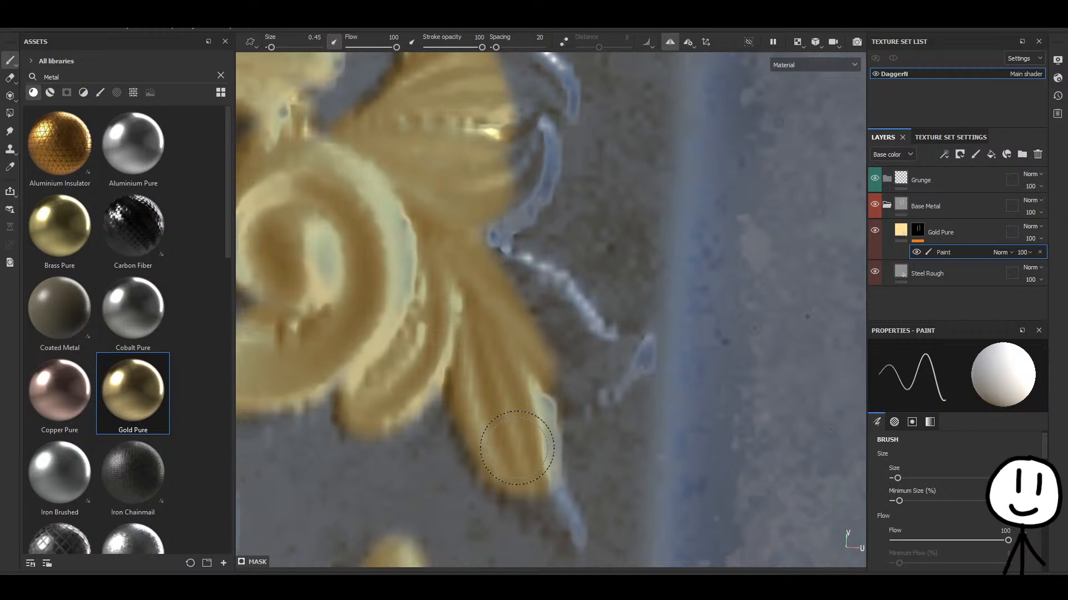
Paint the leaf at the scroll's lower right gold out to its pointed tip.
{"action": "middle_click_drag", "start_coordinate": [532, 386], "coordinate": [490, 267], "text": "alt"}
{"action": "scroll", "coordinate": [484, 392], "scroll_direction": "up", "scroll_amount": 3}
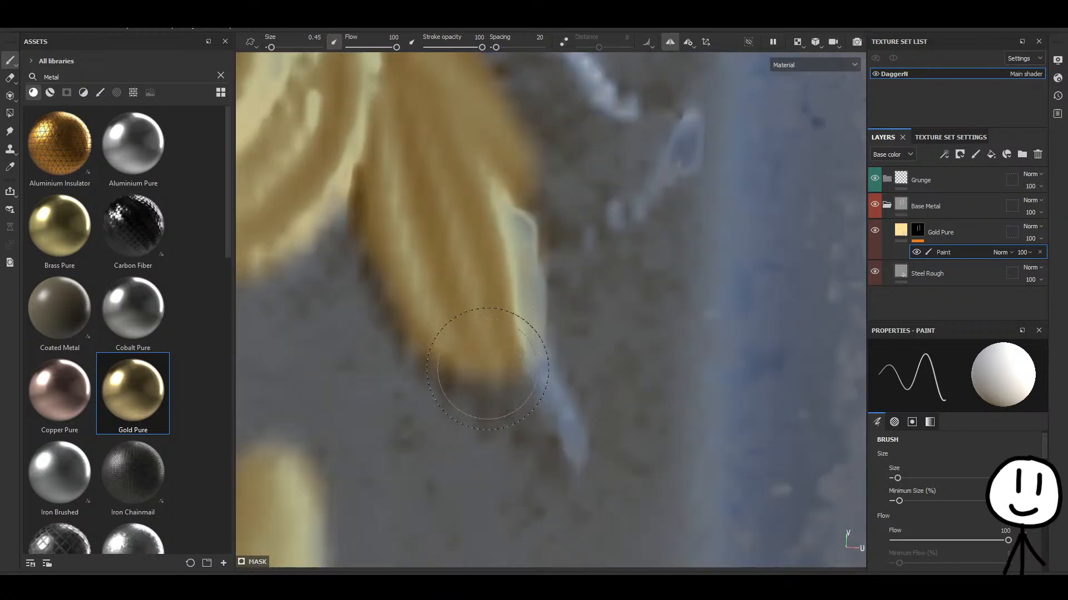
{"action": "scroll", "coordinate": [492, 356], "scroll_direction": "down", "scroll_amount": 4}
{"action": "middle_click_drag", "start_coordinate": [486, 186], "coordinate": [476, 301], "text": "alt"}
{"action": "mouse_move", "coordinate": [476, 301]}
{"action": "left_mouse_down"}
{"action": "mouse_move", "coordinate": [478, 278]}
{"action": "mouse_move", "coordinate": [504, 311]}
{"action": "mouse_move", "coordinate": [508, 362]}
{"action": "mouse_move", "coordinate": [564, 358]}
{"action": "mouse_move", "coordinate": [514, 381]}
{"action": "left_mouse_up"}
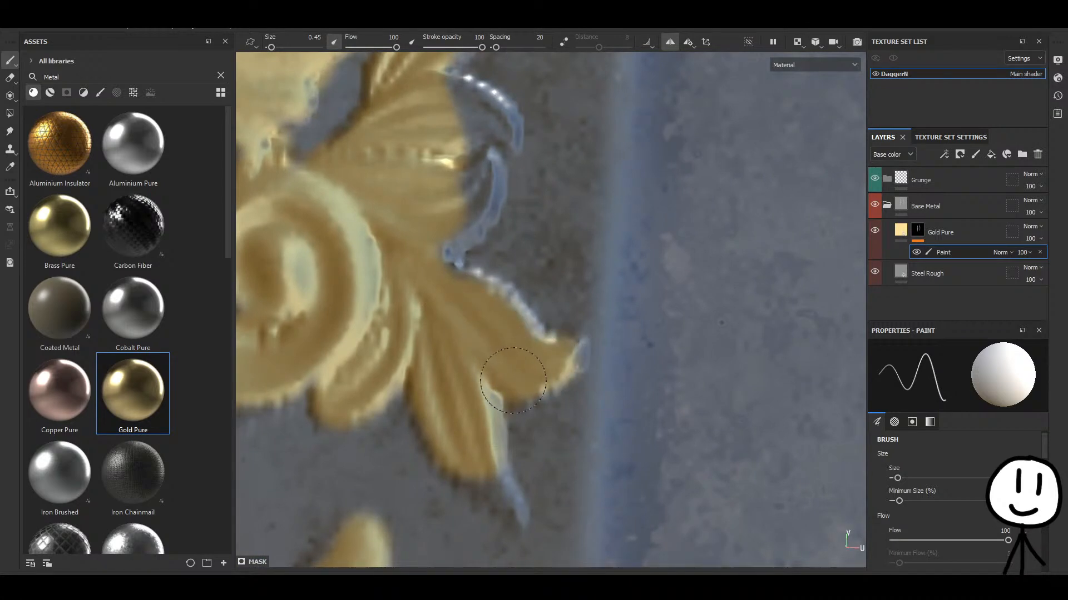
Extend the gold over the curled edges of the fan leaf's lobes and up to the top lobe's point.
{"action": "middle_click_drag", "start_coordinate": [451, 283], "coordinate": [465, 392], "text": "alt"}
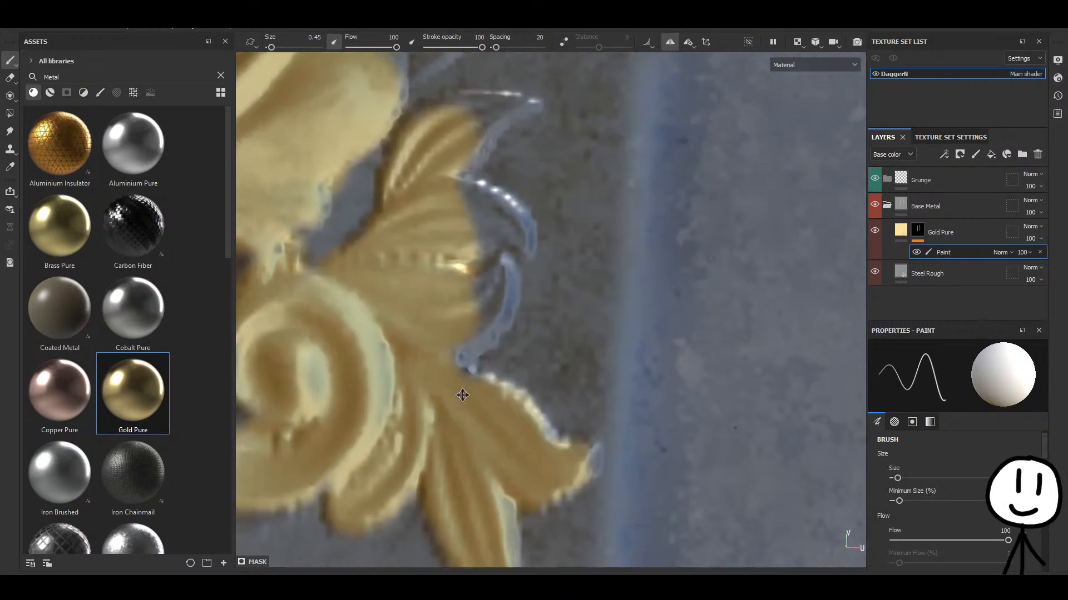
{"action": "left_click_drag", "start_coordinate": [467, 290], "coordinate": [483, 305]}
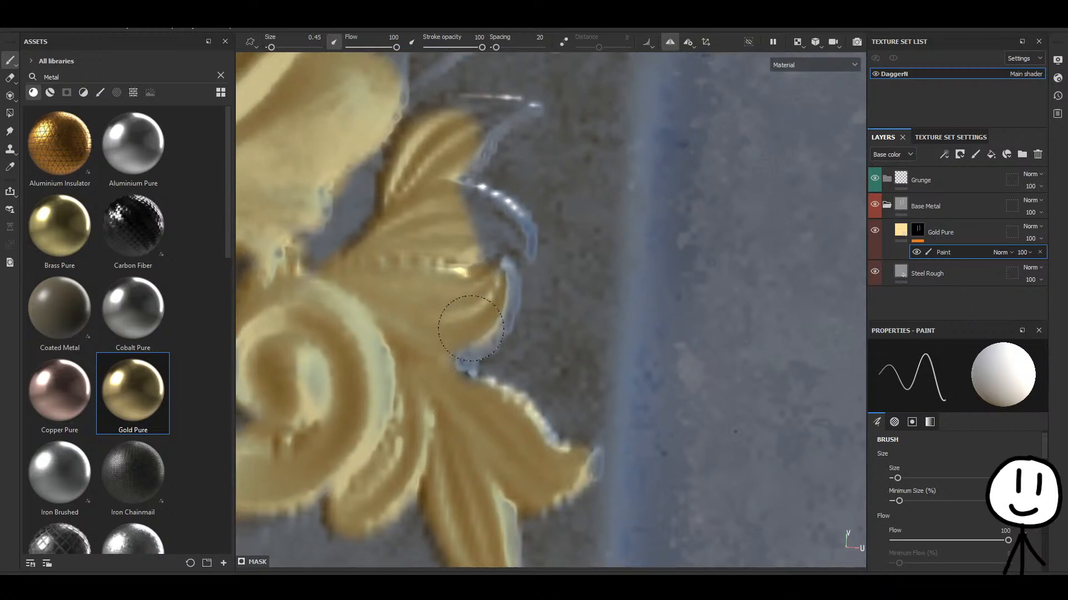
{"action": "left_click", "coordinate": [494, 290]}
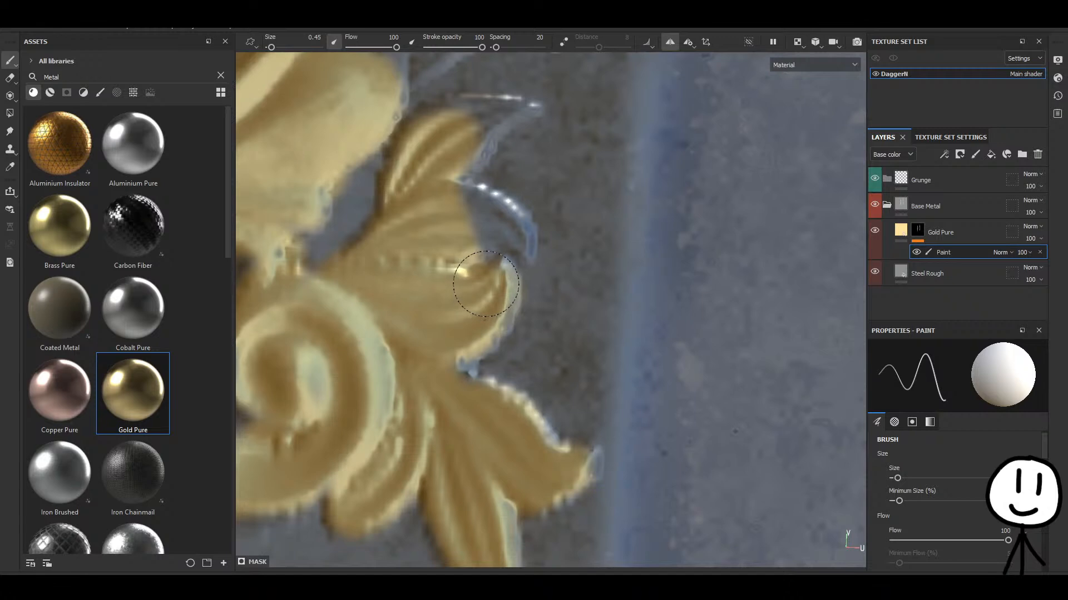
{"action": "middle_click_drag", "start_coordinate": [486, 284], "coordinate": [489, 391], "text": "alt"}
{"action": "mouse_move", "coordinate": [474, 300]}
{"action": "left_mouse_down"}
{"action": "mouse_move", "coordinate": [505, 301]}
{"action": "mouse_move", "coordinate": [462, 273]}
{"action": "left_mouse_up"}
{"action": "left_click_drag", "start_coordinate": [512, 309], "coordinate": [515, 313]}
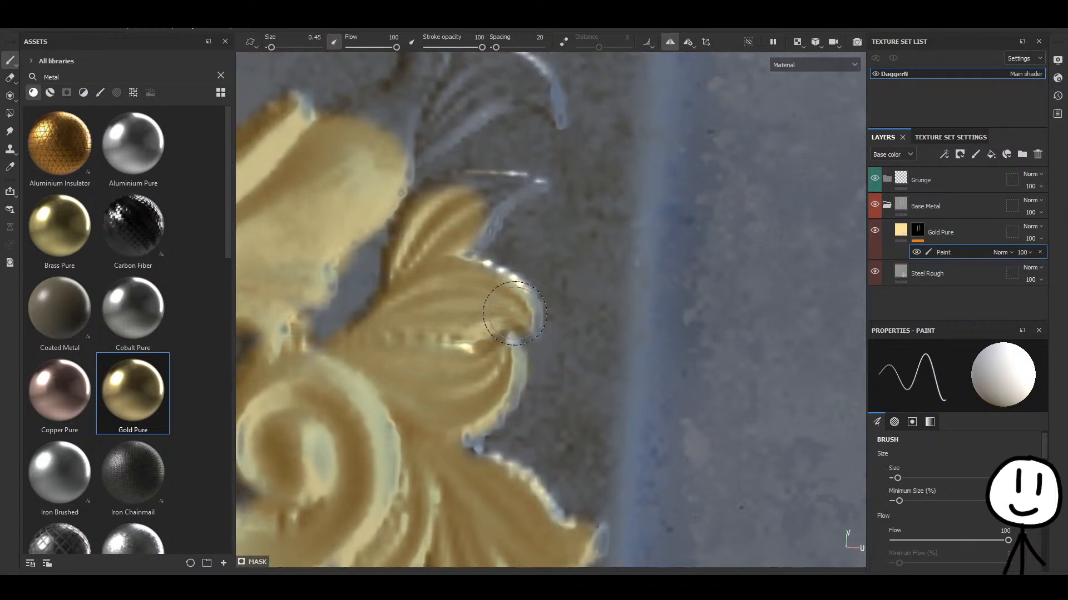
{"action": "middle_click_drag", "start_coordinate": [515, 321], "coordinate": [584, 287], "text": "alt"}
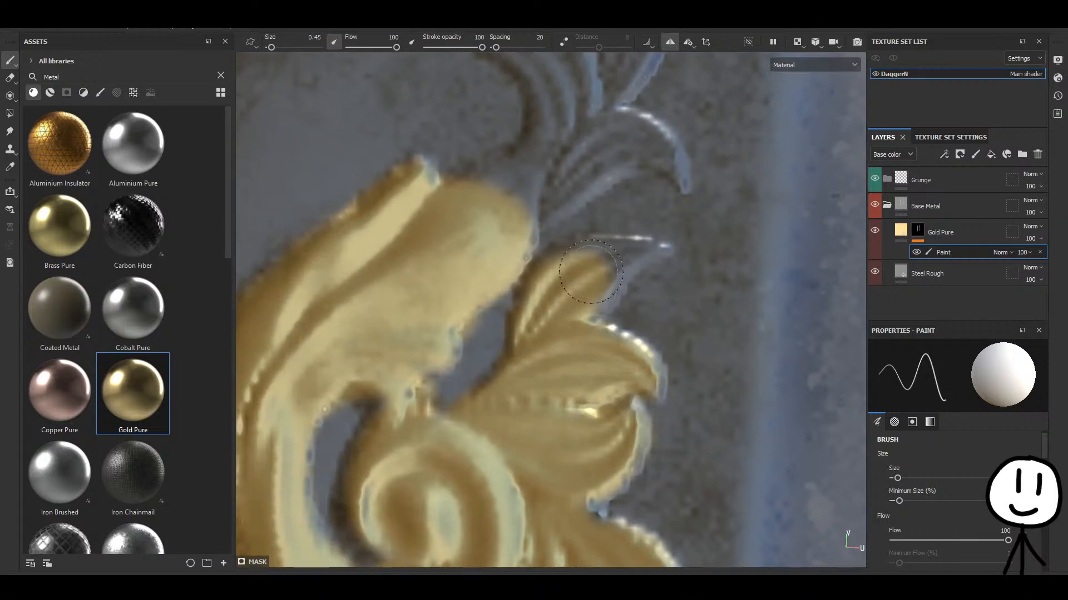
{"action": "left_click_drag", "start_coordinate": [601, 263], "coordinate": [639, 254]}
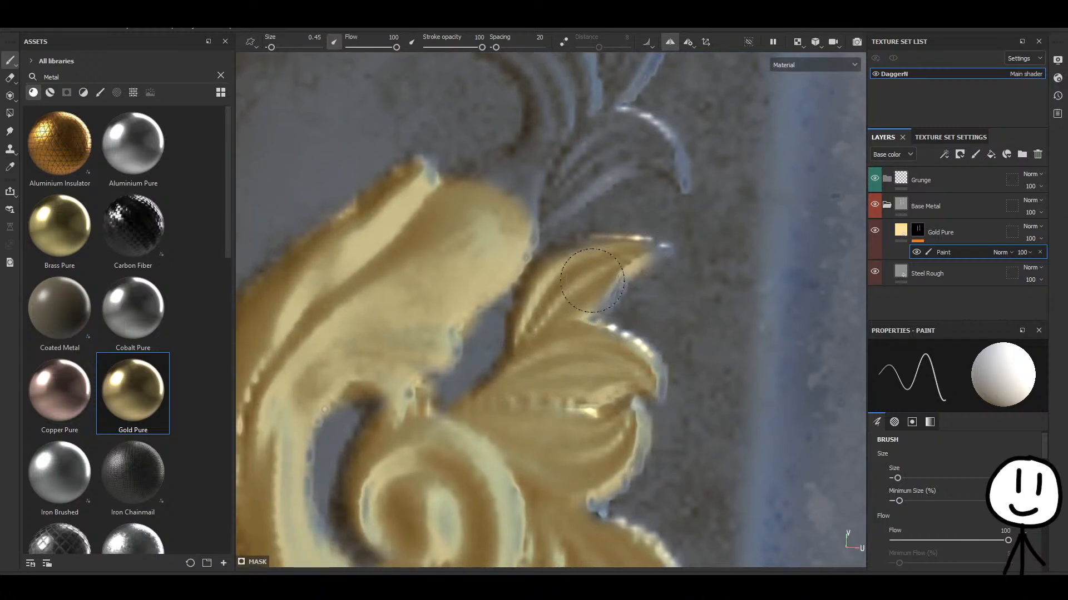
Paint the stem rising above the scroll and the upright leaf on its right side gold.
{"action": "mouse_move", "coordinate": [559, 277]}
{"action": "middle_mouse_down", "text": "alt"}
{"action": "mouse_move", "coordinate": [470, 326]}
{"action": "mouse_move", "coordinate": [465, 369]}
{"action": "middle_mouse_up", "text": "alt"}
{"action": "mouse_move", "coordinate": [465, 370]}
{"action": "left_mouse_down"}
{"action": "mouse_move", "coordinate": [492, 334]}
{"action": "mouse_move", "coordinate": [503, 357]}
{"action": "mouse_move", "coordinate": [537, 315]}
{"action": "mouse_move", "coordinate": [577, 223]}
{"action": "left_mouse_up"}
{"action": "middle_click_drag", "start_coordinate": [578, 215], "coordinate": [567, 337], "text": "alt"}
{"action": "mouse_move", "coordinate": [565, 341]}
{"action": "left_mouse_down"}
{"action": "mouse_move", "coordinate": [562, 276]}
{"action": "mouse_move", "coordinate": [572, 331]}
{"action": "left_mouse_up"}
{"action": "mouse_move", "coordinate": [590, 294]}
{"action": "left_mouse_down"}
{"action": "mouse_move", "coordinate": [600, 300]}
{"action": "mouse_move", "coordinate": [591, 353]}
{"action": "left_mouse_up"}
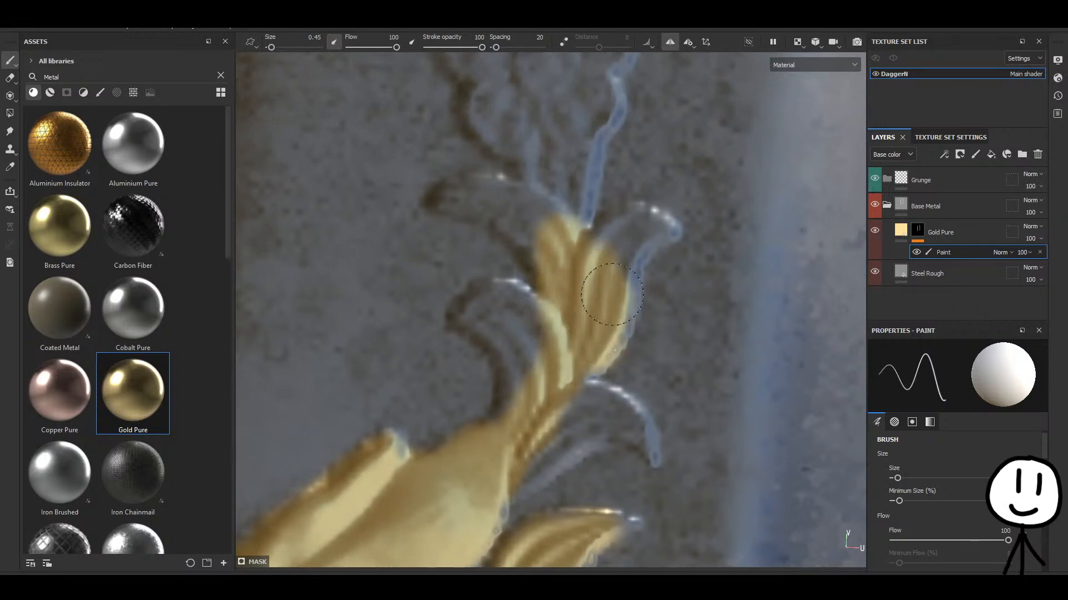
{"action": "left_click_drag", "start_coordinate": [612, 277], "coordinate": [615, 252]}
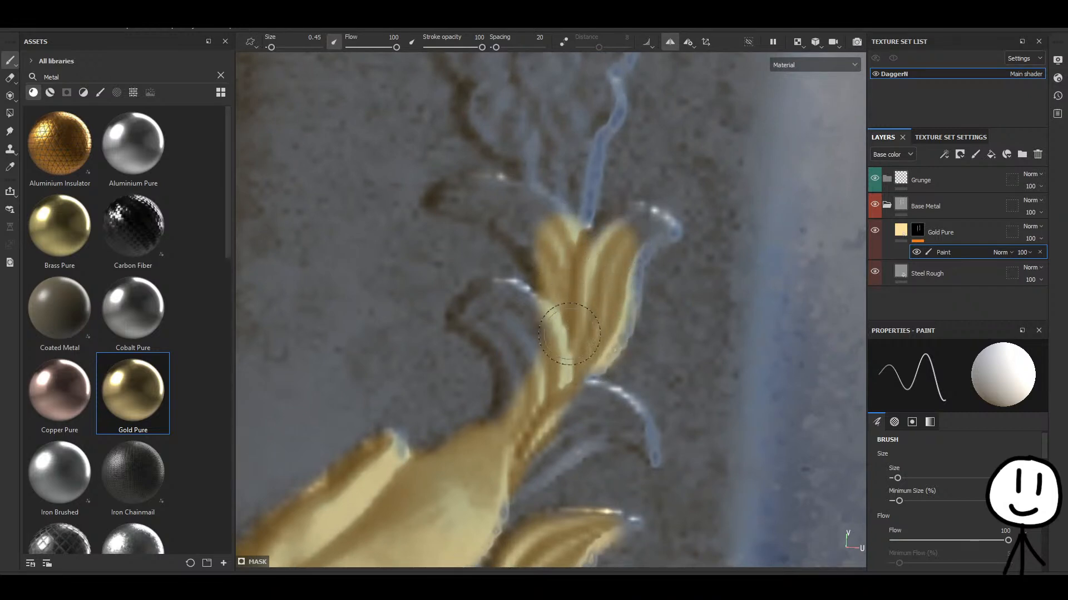
Paint the curled leaf left of the stem and the arched leaf on its right gold.
{"action": "left_click_drag", "start_coordinate": [569, 334], "coordinate": [524, 371]}
{"action": "mouse_move", "coordinate": [496, 317]}
{"action": "left_mouse_down"}
{"action": "mouse_move", "coordinate": [475, 308]}
{"action": "mouse_move", "coordinate": [518, 313]}
{"action": "left_mouse_up"}
{"action": "mouse_move", "coordinate": [559, 387]}
{"action": "left_mouse_down"}
{"action": "mouse_move", "coordinate": [542, 445]}
{"action": "mouse_move", "coordinate": [512, 478]}
{"action": "mouse_move", "coordinate": [599, 418]}
{"action": "mouse_move", "coordinate": [556, 462]}
{"action": "mouse_move", "coordinate": [578, 450]}
{"action": "mouse_move", "coordinate": [620, 415]}
{"action": "mouse_move", "coordinate": [576, 395]}
{"action": "left_mouse_up"}
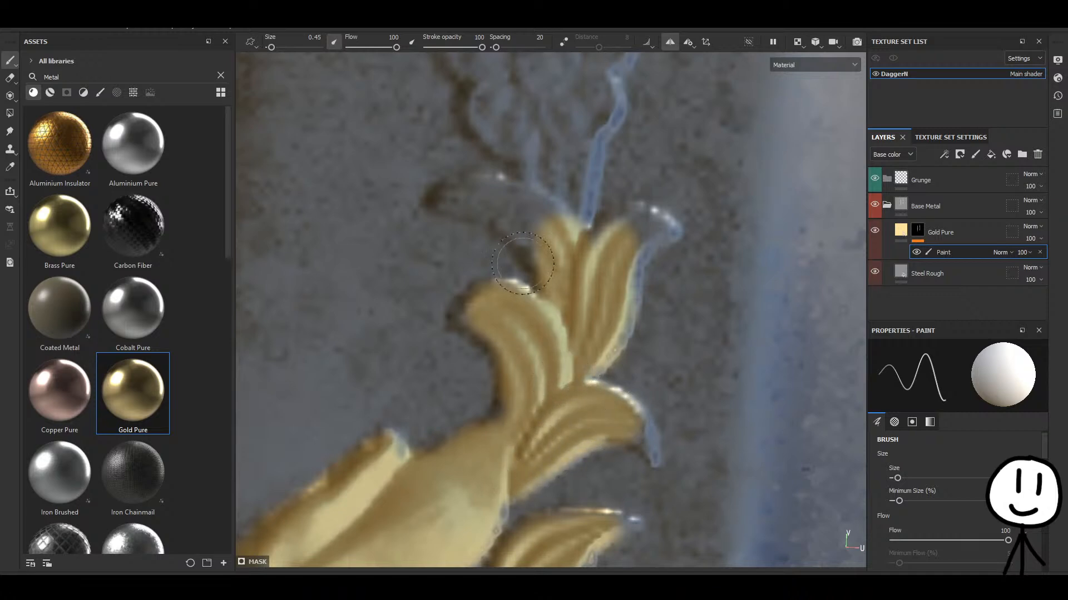
Paint the base of the stem's upper left leaf, the flower's petals and centre, and the stalk beneath it gold.
{"action": "middle_click_drag", "start_coordinate": [523, 263], "coordinate": [518, 376], "text": "alt"}
{"action": "mouse_move", "coordinate": [541, 343]}
{"action": "left_mouse_down"}
{"action": "mouse_move", "coordinate": [556, 321]}
{"action": "mouse_move", "coordinate": [532, 248]}
{"action": "mouse_move", "coordinate": [484, 223]}
{"action": "mouse_move", "coordinate": [531, 191]}
{"action": "mouse_move", "coordinate": [534, 221]}
{"action": "left_mouse_up"}
{"action": "middle_click_drag", "start_coordinate": [534, 221], "coordinate": [538, 296], "text": "alt"}
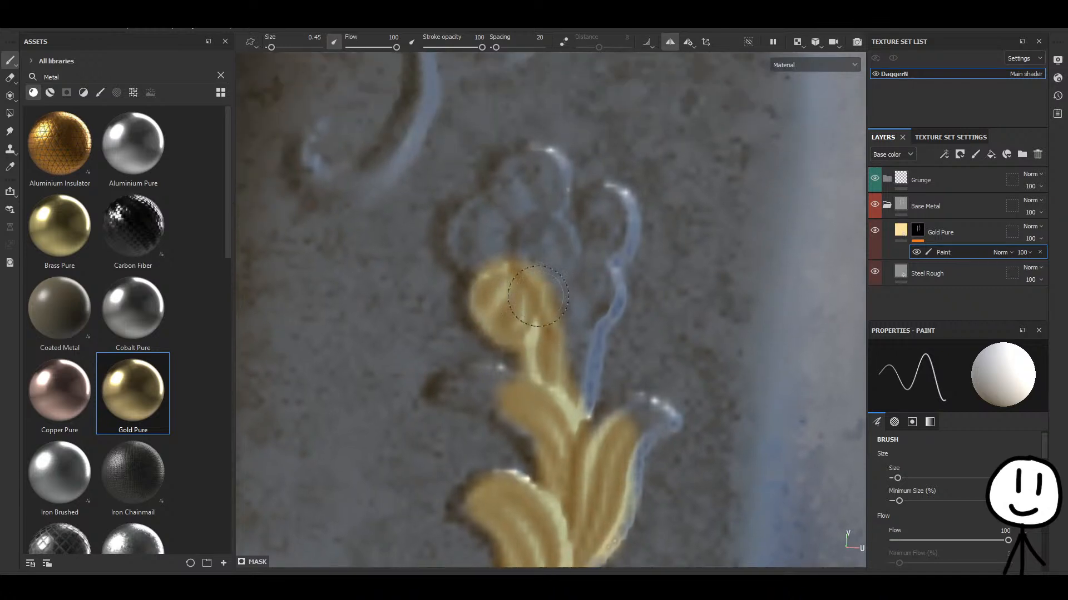
{"action": "mouse_move", "coordinate": [538, 295]}
{"action": "left_mouse_down"}
{"action": "mouse_move", "coordinate": [489, 233]}
{"action": "mouse_move", "coordinate": [531, 201]}
{"action": "mouse_move", "coordinate": [578, 250]}
{"action": "mouse_move", "coordinate": [516, 194]}
{"action": "mouse_move", "coordinate": [537, 164]}
{"action": "mouse_move", "coordinate": [513, 190]}
{"action": "mouse_move", "coordinate": [595, 222]}
{"action": "mouse_move", "coordinate": [612, 206]}
{"action": "mouse_move", "coordinate": [606, 192]}
{"action": "mouse_move", "coordinate": [615, 225]}
{"action": "mouse_move", "coordinate": [598, 250]}
{"action": "mouse_move", "coordinate": [613, 240]}
{"action": "left_mouse_up"}
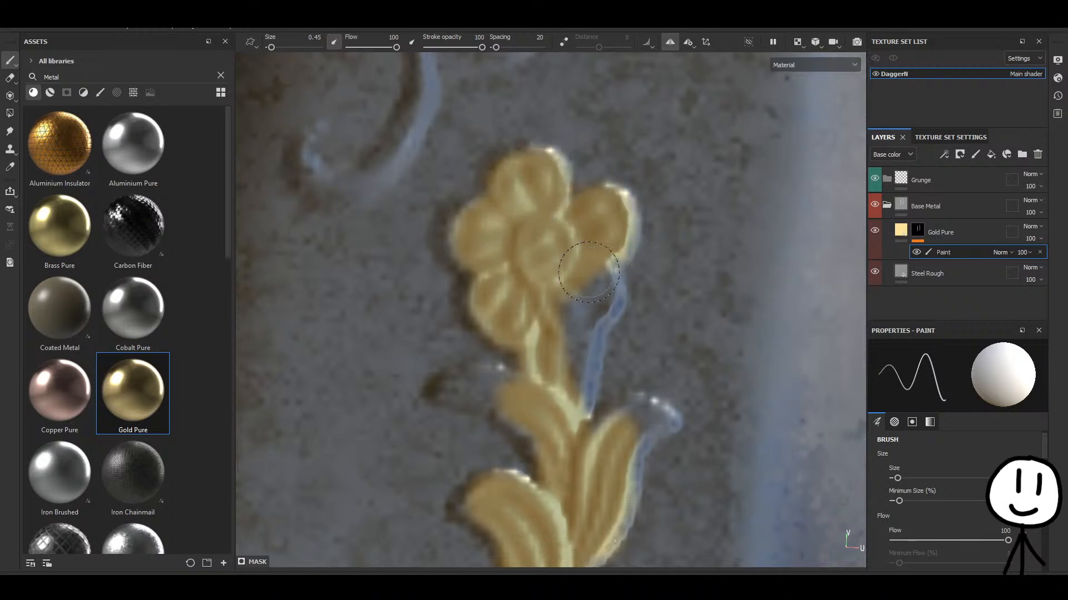
{"action": "middle_click_drag", "start_coordinate": [588, 272], "coordinate": [565, 256], "text": "alt"}
{"action": "mouse_move", "coordinate": [565, 256]}
{"action": "left_mouse_down"}
{"action": "mouse_move", "coordinate": [575, 276]}
{"action": "mouse_move", "coordinate": [543, 337]}
{"action": "mouse_move", "coordinate": [559, 353]}
{"action": "mouse_move", "coordinate": [546, 383]}
{"action": "left_mouse_up"}
{"action": "middle_click_drag", "start_coordinate": [551, 306], "coordinate": [563, 173], "text": "alt"}
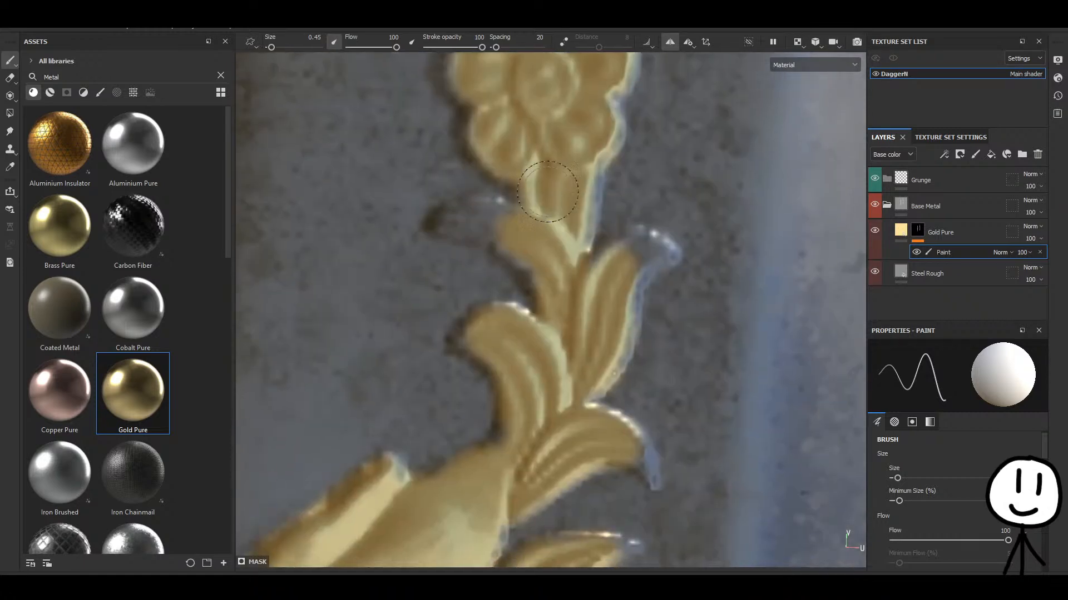
Reduce the brush size to 0.25 and paint the leaf below the flower's left side gold to its tip.
{"action": "scroll", "coordinate": [563, 223], "scroll_direction": "down", "scroll_amount": 6}
{"action": "mouse_move", "coordinate": [575, 317]}
{"action": "middle_mouse_down", "text": "alt"}
{"action": "mouse_move", "coordinate": [559, 312]}
{"action": "mouse_move", "coordinate": [545, 387]}
{"action": "middle_mouse_up", "text": "alt"}
{"action": "scroll", "coordinate": [514, 337], "scroll_direction": "up", "scroll_amount": 8}
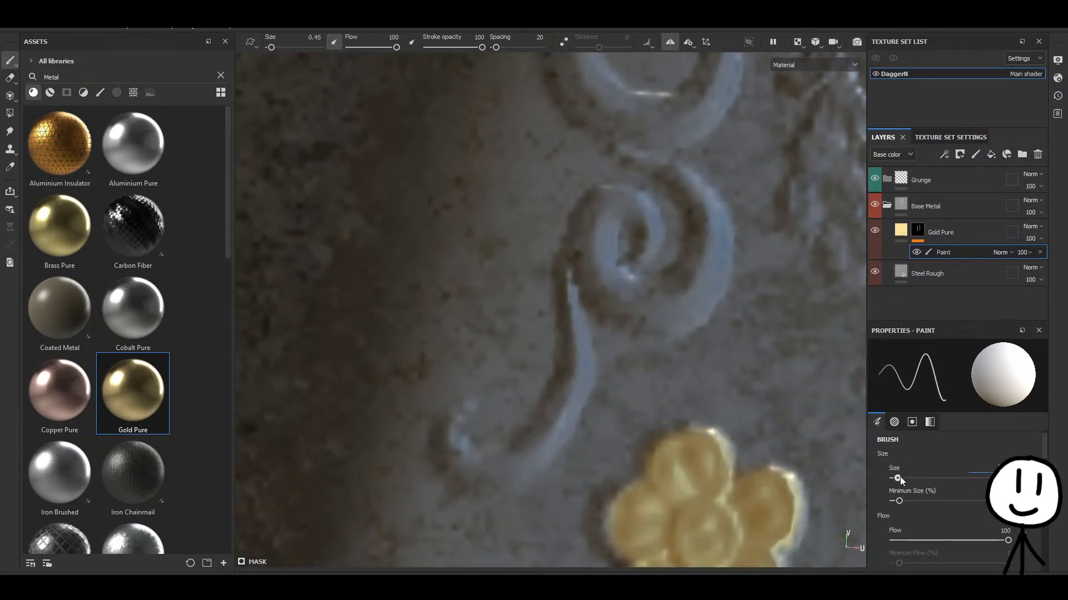
{"action": "left_click_drag", "start_coordinate": [900, 478], "coordinate": [895, 482]}
{"action": "middle_click_drag", "start_coordinate": [662, 266], "coordinate": [598, 134], "text": "alt"}
{"action": "middle_click_drag", "start_coordinate": [589, 311], "coordinate": [548, 239], "text": "alt"}
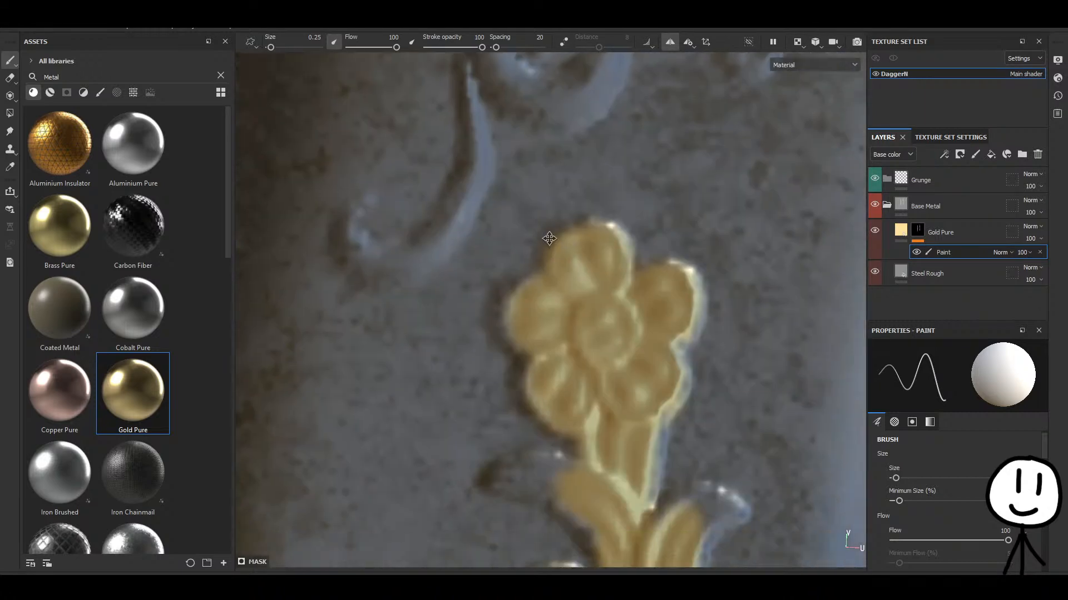
{"action": "mouse_move", "coordinate": [586, 425]}
{"action": "middle_mouse_down", "text": "alt"}
{"action": "mouse_move", "coordinate": [525, 269]}
{"action": "mouse_move", "coordinate": [525, 218]}
{"action": "middle_mouse_up", "text": "alt"}
{"action": "scroll", "coordinate": [454, 275], "scroll_direction": "up", "scroll_amount": 2}
{"action": "mouse_move", "coordinate": [454, 275]}
{"action": "left_mouse_down"}
{"action": "mouse_move", "coordinate": [481, 275]}
{"action": "mouse_move", "coordinate": [394, 267]}
{"action": "mouse_move", "coordinate": [511, 267]}
{"action": "mouse_move", "coordinate": [543, 349]}
{"action": "left_mouse_up"}
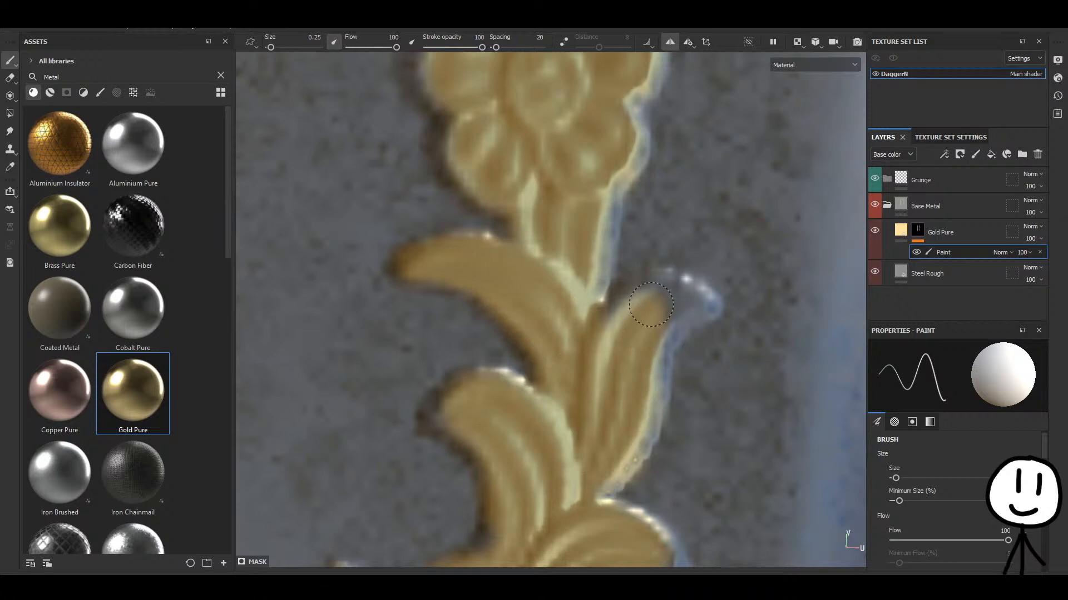
Paint the curled tips of the upright and arched leaves on the stem's right side gold.
{"action": "mouse_move", "coordinate": [651, 304]}
{"action": "left_mouse_down"}
{"action": "mouse_move", "coordinate": [679, 285]}
{"action": "mouse_move", "coordinate": [705, 294]}
{"action": "mouse_move", "coordinate": [658, 360]}
{"action": "mouse_move", "coordinate": [640, 420]}
{"action": "left_mouse_up"}
{"action": "middle_click_drag", "start_coordinate": [621, 364], "coordinate": [548, 153], "text": "alt"}
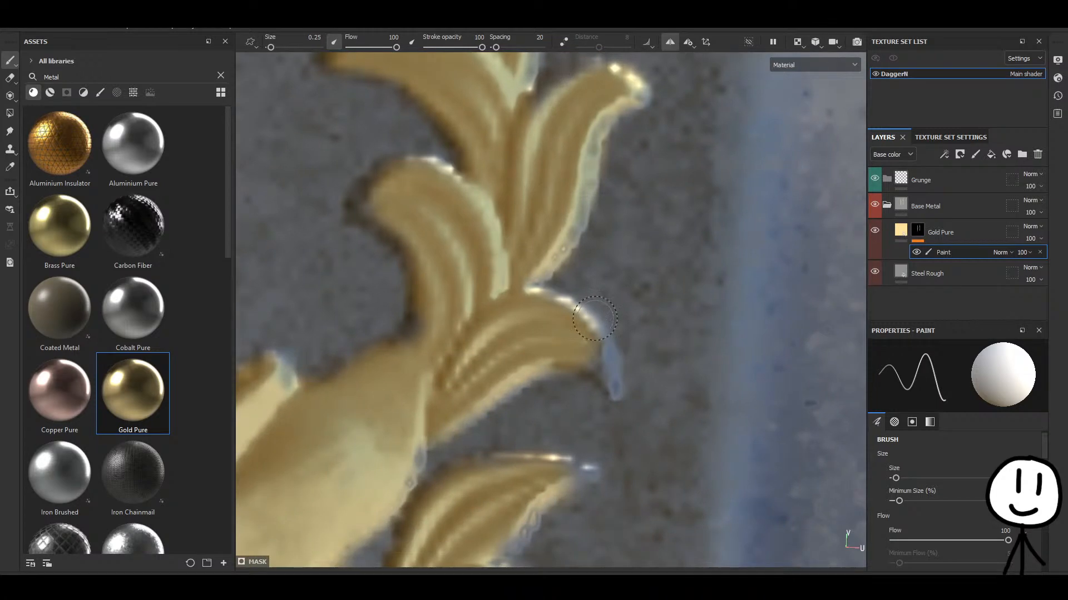
{"action": "mouse_move", "coordinate": [593, 352]}
{"action": "left_mouse_down"}
{"action": "mouse_move", "coordinate": [604, 350]}
{"action": "mouse_move", "coordinate": [609, 379]}
{"action": "left_mouse_up"}
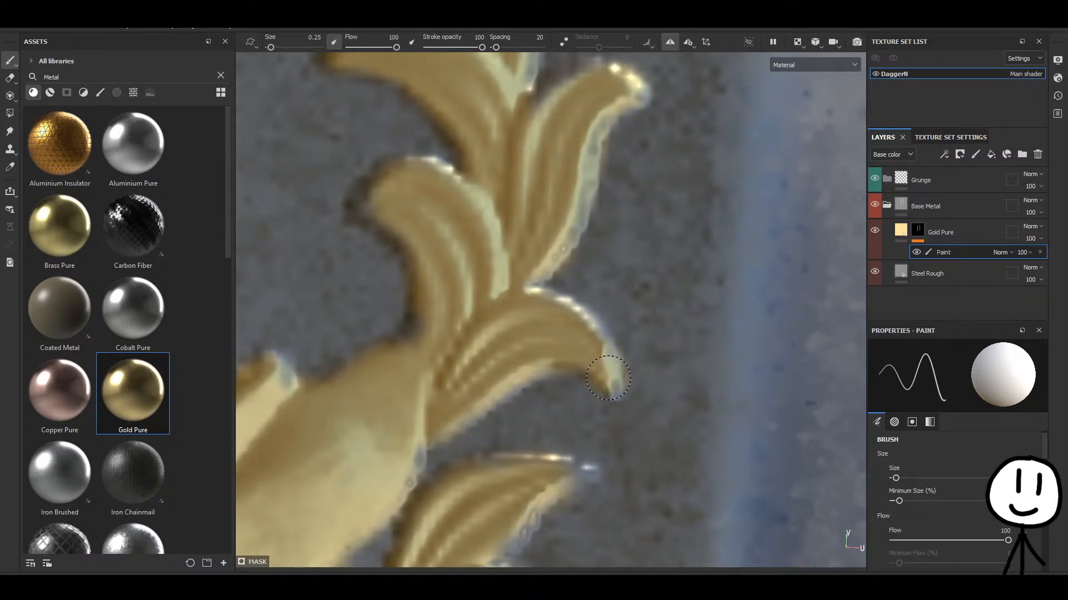
Fill the remaining steel along the fan leaf's top lobe point and the curled edge of the lobe below with gold.
{"action": "middle_click_drag", "start_coordinate": [533, 334], "coordinate": [533, 269], "text": "alt"}
{"action": "middle_click_drag", "start_coordinate": [656, 358], "coordinate": [536, 224], "text": "alt"}
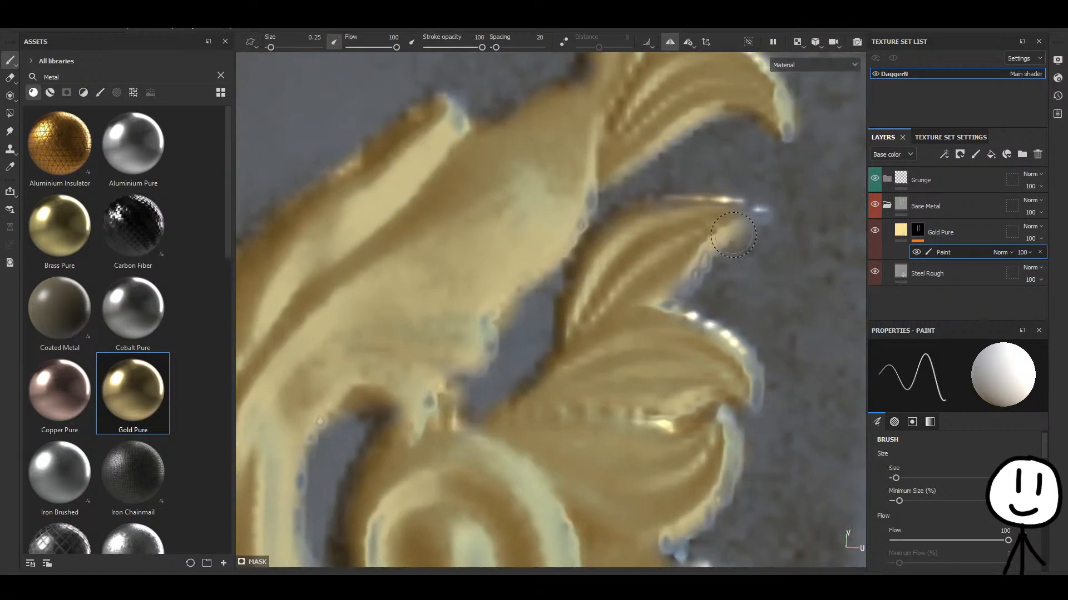
{"action": "middle_click_drag", "start_coordinate": [742, 243], "coordinate": [690, 258], "text": "alt"}
{"action": "left_click_drag", "start_coordinate": [621, 274], "coordinate": [594, 300]}
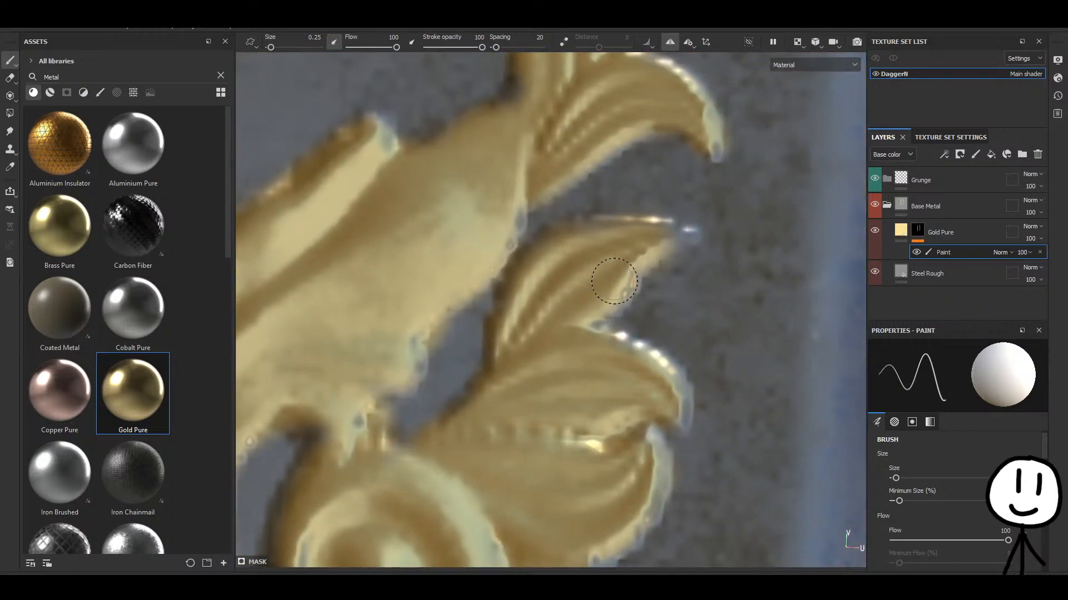
{"action": "middle_click_drag", "start_coordinate": [604, 298], "coordinate": [568, 251], "text": "alt"}
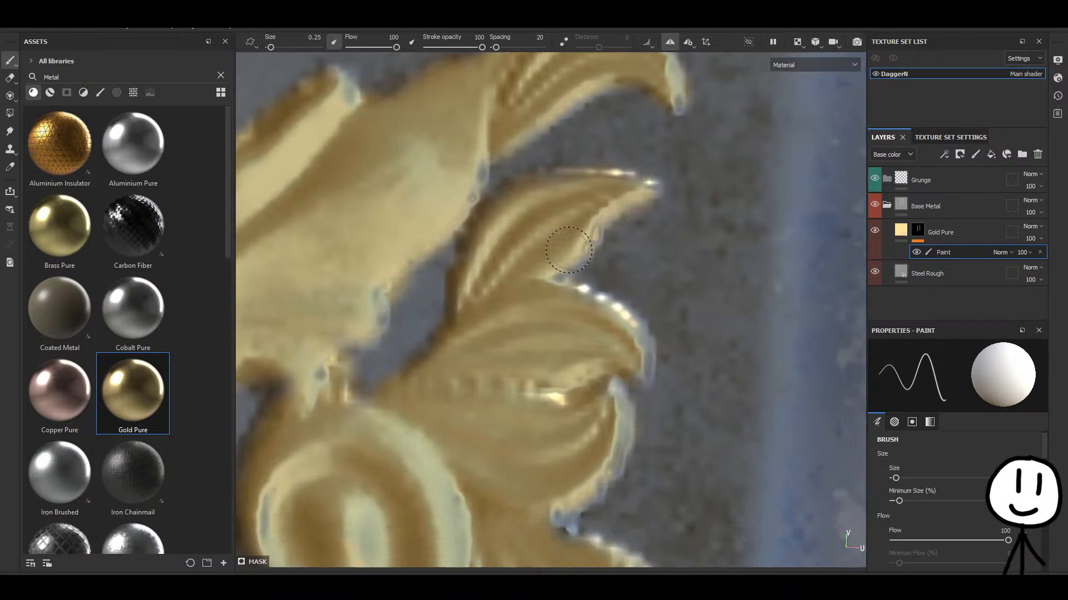
{"action": "left_click_drag", "start_coordinate": [632, 356], "coordinate": [633, 367]}
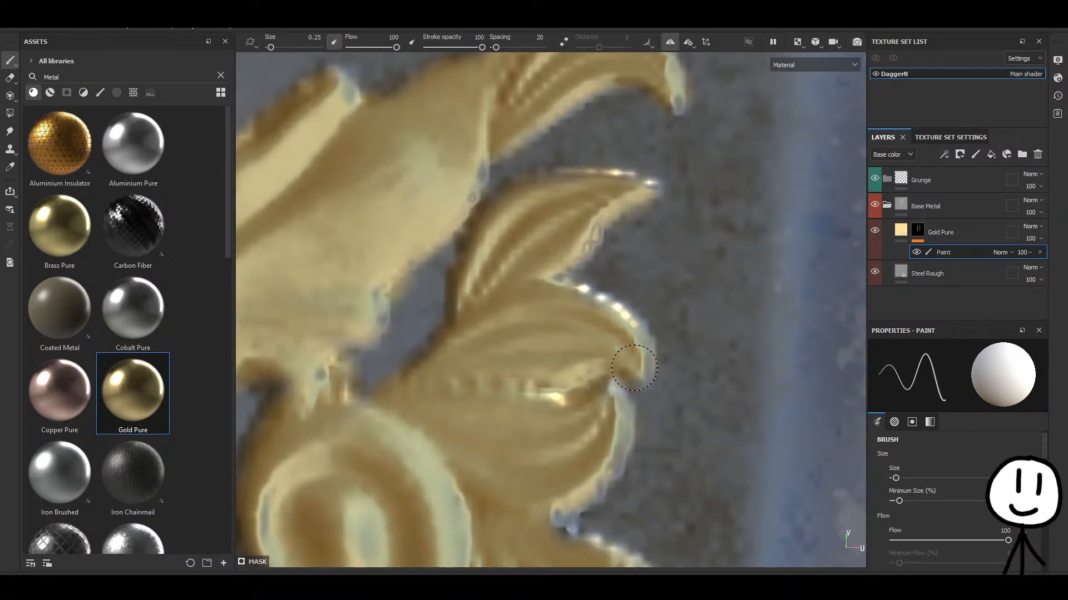
Touch up the fan leaf's lower edge and paint the long bottom leaf gold down to its narrow tip.
{"action": "middle_click_drag", "start_coordinate": [571, 308], "coordinate": [551, 195], "text": "alt"}
{"action": "left_click_drag", "start_coordinate": [540, 392], "coordinate": [529, 422]}
{"action": "scroll", "coordinate": [529, 422], "scroll_direction": "down", "scroll_amount": 5}
{"action": "middle_click_drag", "start_coordinate": [533, 430], "coordinate": [523, 299], "text": "alt"}
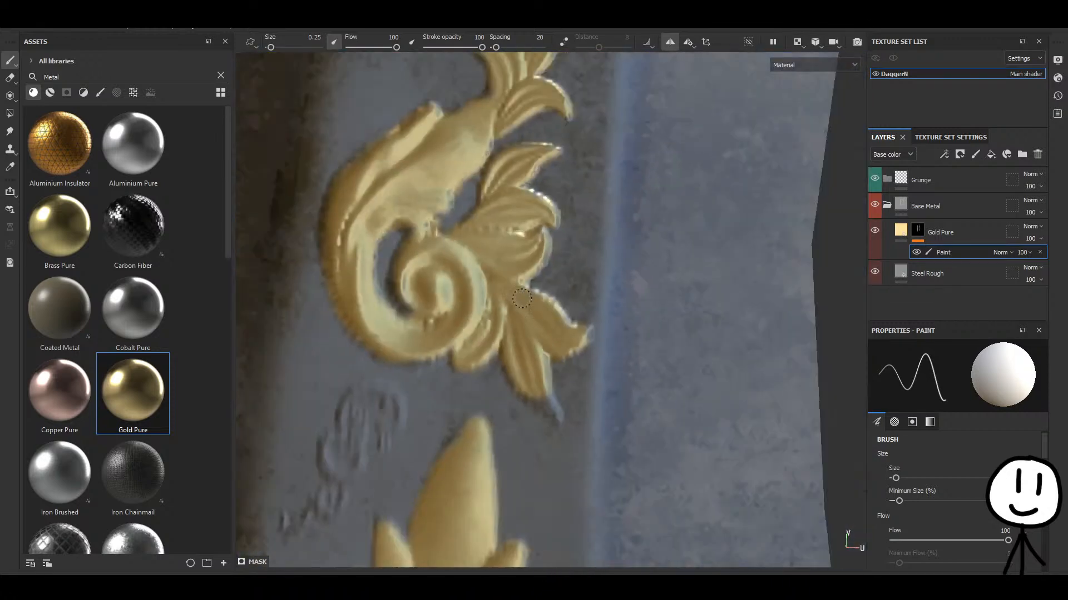
{"action": "scroll", "coordinate": [545, 368], "scroll_direction": "up", "scroll_amount": 5}
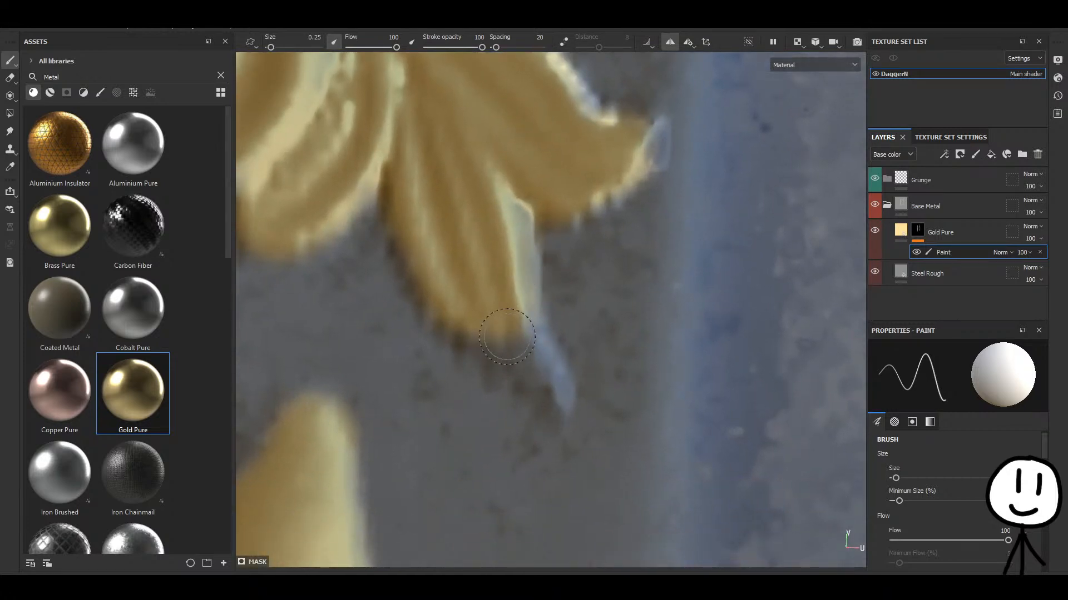
{"action": "mouse_move", "coordinate": [507, 336]}
{"action": "left_mouse_down"}
{"action": "mouse_move", "coordinate": [541, 374]}
{"action": "mouse_move", "coordinate": [537, 342]}
{"action": "mouse_move", "coordinate": [520, 373]}
{"action": "mouse_move", "coordinate": [506, 334]}
{"action": "left_mouse_up"}
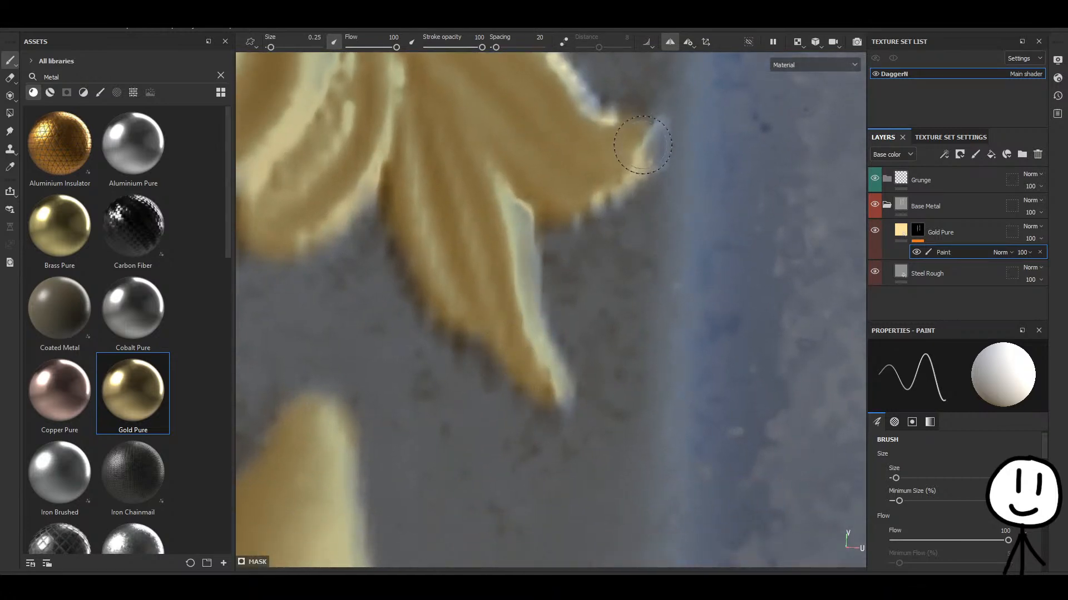
Touch up the gold on the flowered right end of the scroll below the large ornament, including its small upright leaf.
{"action": "scroll", "coordinate": [611, 153], "scroll_direction": "down", "scroll_amount": 6}
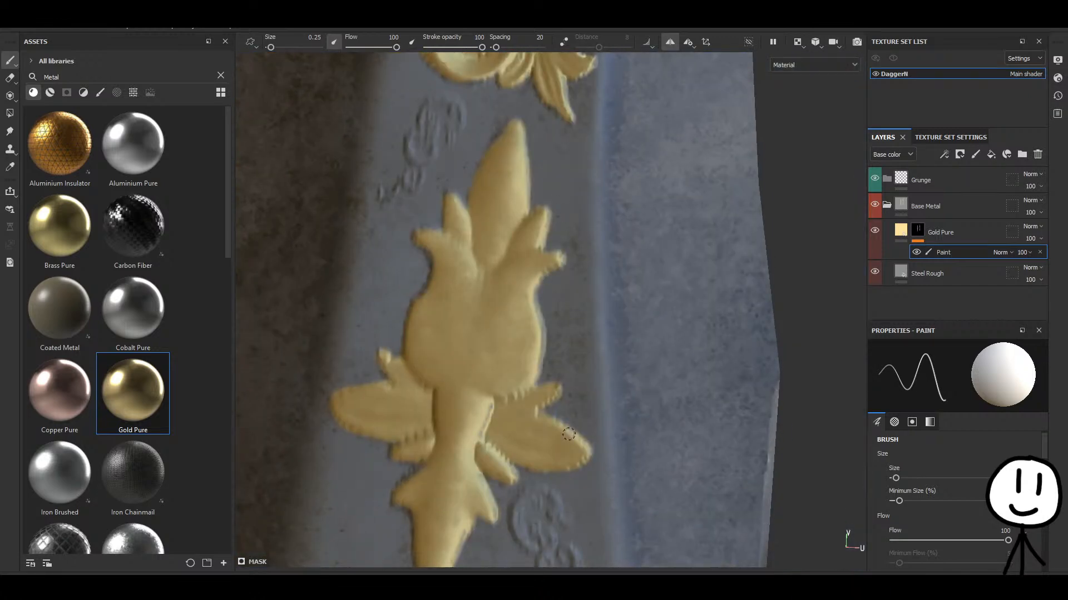
{"action": "middle_click_drag", "start_coordinate": [566, 388], "coordinate": [617, 252], "text": "alt"}
{"action": "scroll", "coordinate": [535, 284], "scroll_direction": "up", "scroll_amount": 3}
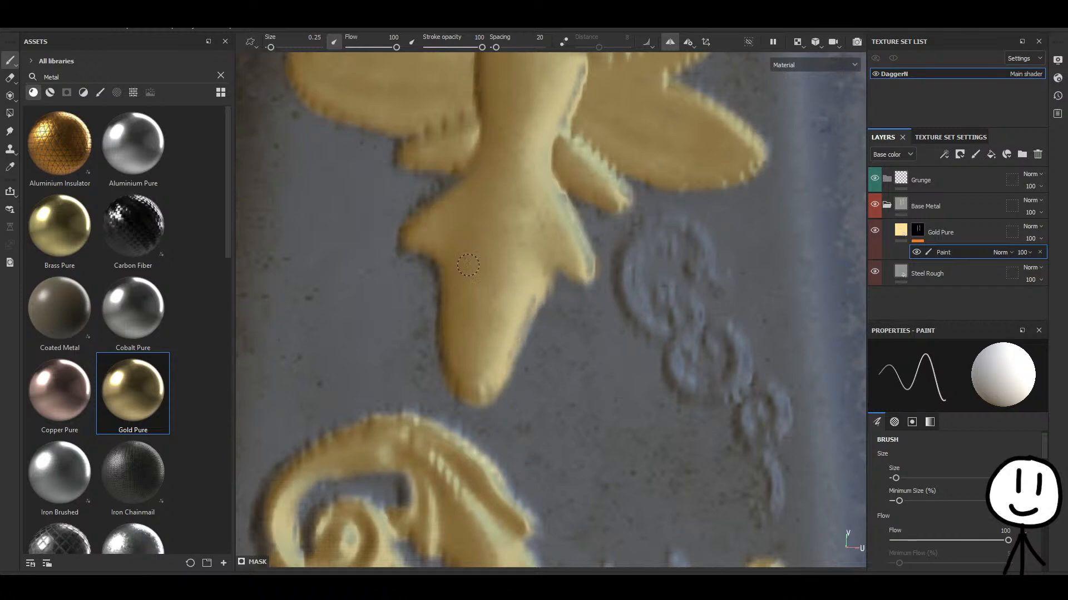
{"action": "middle_click_drag", "start_coordinate": [575, 388], "coordinate": [538, 225], "text": "alt"}
{"action": "middle_click_drag", "start_coordinate": [654, 412], "coordinate": [577, 312], "text": "alt"}
{"action": "scroll", "coordinate": [577, 340], "scroll_direction": "up", "scroll_amount": 3}
{"action": "mouse_move", "coordinate": [549, 271]}
{"action": "left_mouse_down"}
{"action": "mouse_move", "coordinate": [535, 226]}
{"action": "mouse_move", "coordinate": [553, 277]}
{"action": "left_mouse_up"}
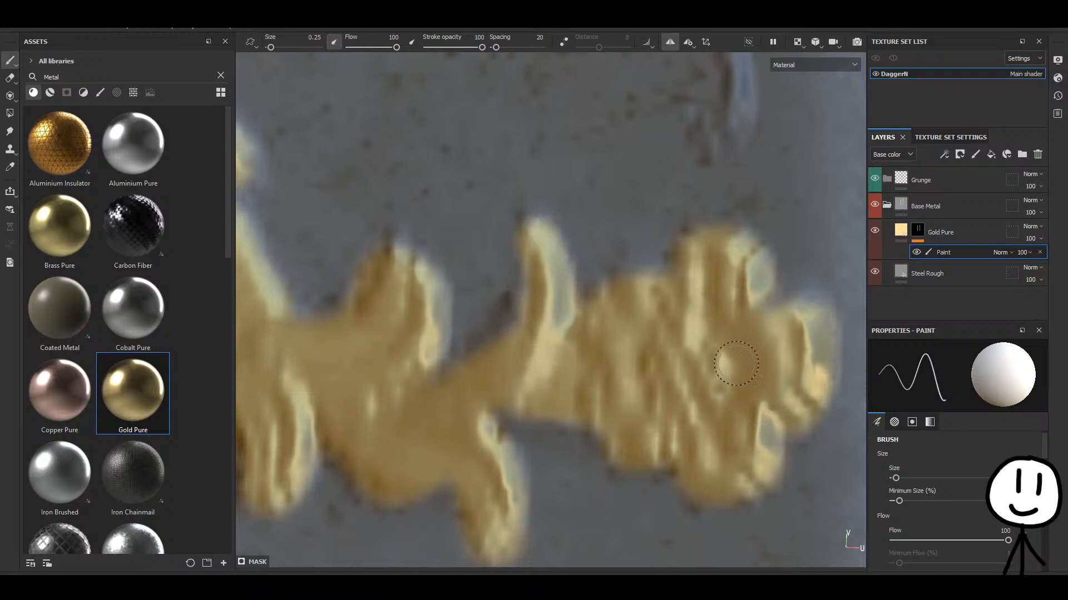
{"action": "left_click_drag", "start_coordinate": [530, 231], "coordinate": [531, 225]}
{"action": "middle_click_drag", "start_coordinate": [544, 372], "coordinate": [750, 248], "text": "alt"}
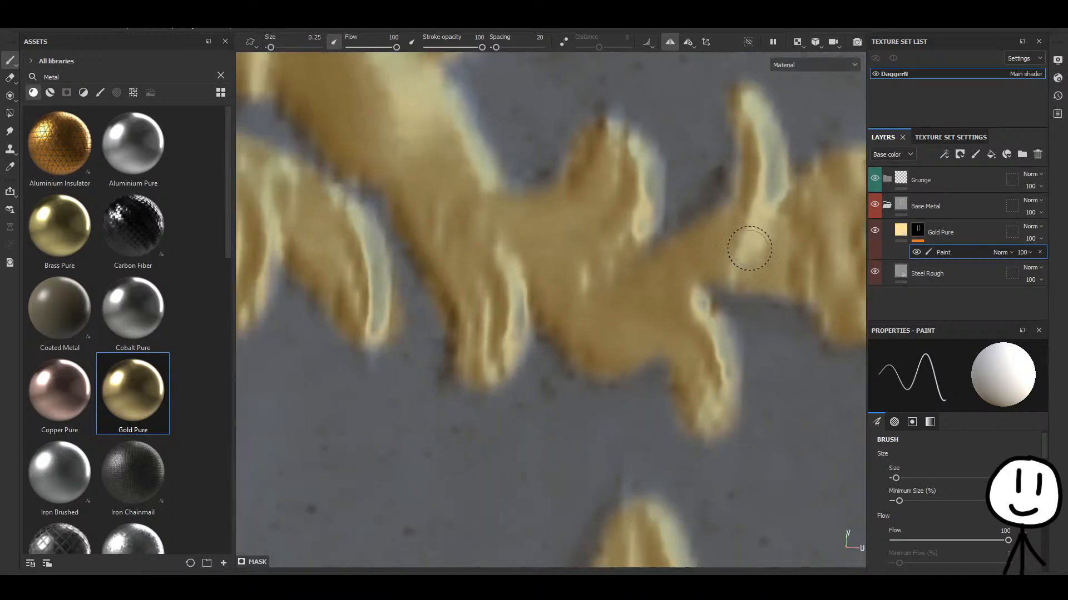
Examine the gilded lower scroll and large ornament, and the small ungilded engraving beside them, for missed areas.
{"action": "scroll", "coordinate": [634, 228], "scroll_direction": "down", "scroll_amount": 3}
{"action": "middle_click_drag", "start_coordinate": [461, 248], "coordinate": [602, 407], "text": "alt"}
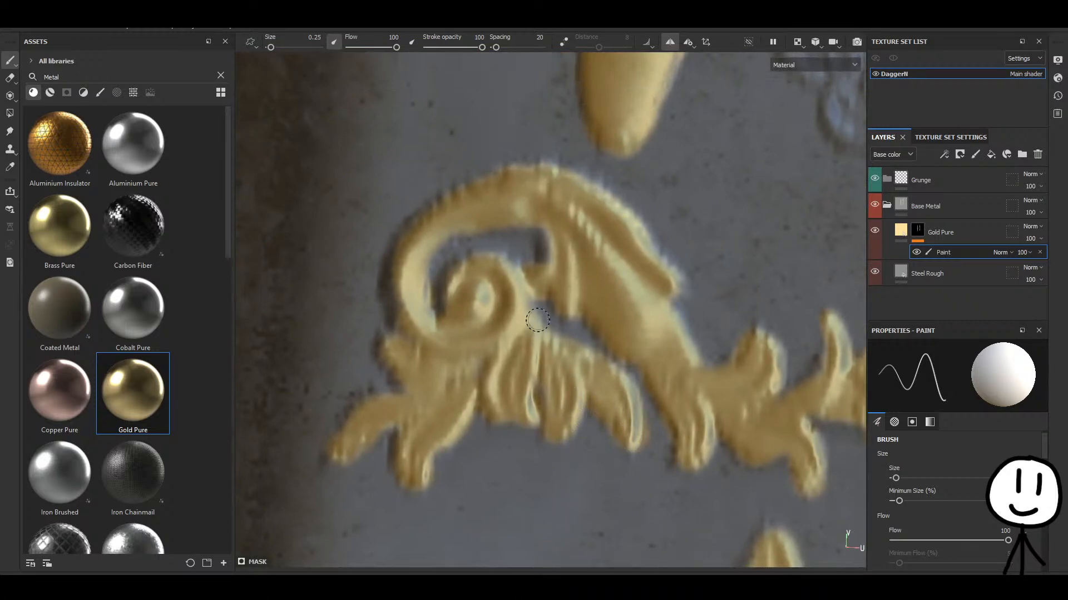
{"action": "scroll", "coordinate": [537, 320], "scroll_direction": "down", "scroll_amount": 5}
{"action": "mouse_move", "coordinate": [629, 477]}
{"action": "middle_mouse_down", "text": "alt"}
{"action": "mouse_move", "coordinate": [553, 260]}
{"action": "mouse_move", "coordinate": [503, 509]}
{"action": "middle_mouse_up", "text": "alt"}
{"action": "scroll", "coordinate": [538, 340], "scroll_direction": "up", "scroll_amount": 3}
{"action": "middle_click_drag", "start_coordinate": [517, 255], "coordinate": [548, 447], "text": "alt"}
{"action": "middle_click_drag", "start_coordinate": [547, 232], "coordinate": [503, 385], "text": "alt"}
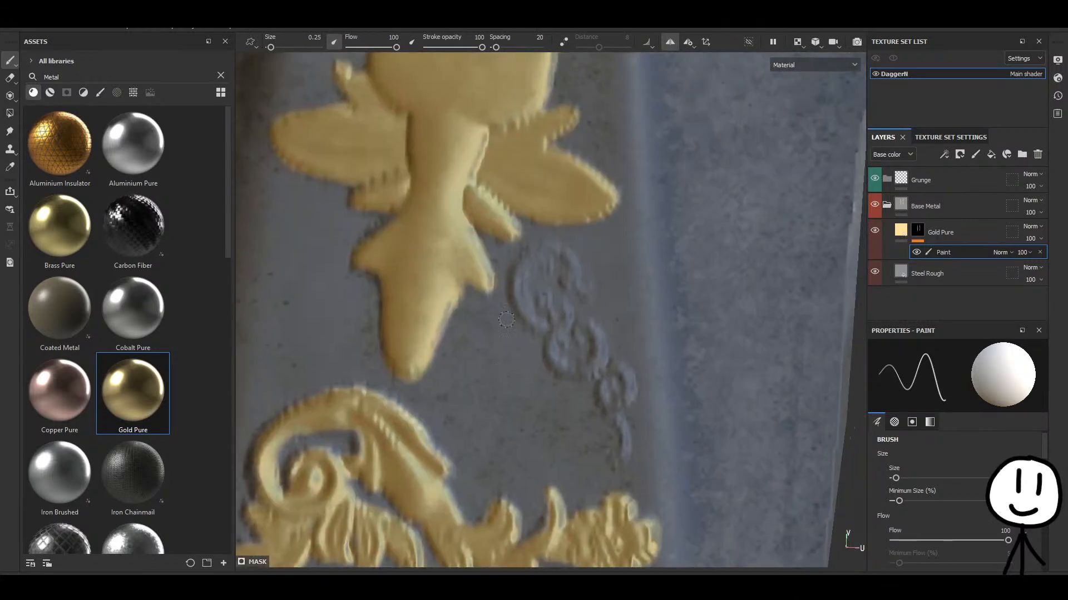
{"action": "scroll", "coordinate": [589, 317], "scroll_direction": "up", "scroll_amount": 5}
{"action": "scroll", "coordinate": [594, 307], "scroll_direction": "down", "scroll_amount": 7}
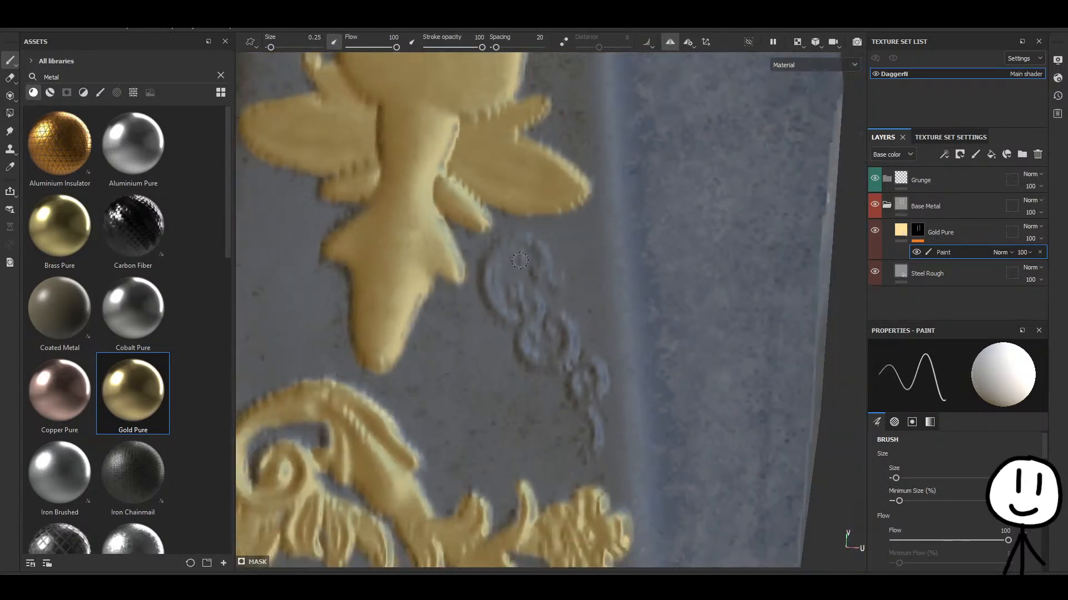
Paint the leafy end, spiral coil and outer curve of the small scroll near the blade's right edge gold.
{"action": "middle_click_drag", "start_coordinate": [500, 247], "coordinate": [485, 389], "text": "alt"}
{"action": "middle_click_drag", "start_coordinate": [440, 225], "coordinate": [453, 348], "text": "alt"}
{"action": "middle_click_drag", "start_coordinate": [482, 243], "coordinate": [493, 350], "text": "alt"}
{"action": "middle_click_drag", "start_coordinate": [487, 141], "coordinate": [463, 384], "text": "alt"}
{"action": "scroll", "coordinate": [553, 172], "scroll_direction": "up", "scroll_amount": 5}
{"action": "middle_click_drag", "start_coordinate": [692, 167], "coordinate": [597, 257], "text": "alt"}
{"action": "mouse_move", "coordinate": [597, 257]}
{"action": "left_mouse_down"}
{"action": "mouse_move", "coordinate": [529, 310]}
{"action": "mouse_move", "coordinate": [522, 286]}
{"action": "mouse_move", "coordinate": [556, 244]}
{"action": "mouse_move", "coordinate": [496, 193]}
{"action": "mouse_move", "coordinate": [536, 164]}
{"action": "mouse_move", "coordinate": [534, 142]}
{"action": "mouse_move", "coordinate": [557, 163]}
{"action": "mouse_move", "coordinate": [548, 223]}
{"action": "mouse_move", "coordinate": [595, 194]}
{"action": "mouse_move", "coordinate": [586, 206]}
{"action": "left_mouse_up"}
{"action": "scroll", "coordinate": [525, 293], "scroll_direction": "up", "scroll_amount": 2}
{"action": "mouse_move", "coordinate": [535, 281]}
{"action": "left_mouse_down"}
{"action": "mouse_move", "coordinate": [531, 328]}
{"action": "mouse_move", "coordinate": [478, 368]}
{"action": "mouse_move", "coordinate": [576, 299]}
{"action": "mouse_move", "coordinate": [556, 364]}
{"action": "mouse_move", "coordinate": [586, 358]}
{"action": "left_mouse_up"}
{"action": "mouse_move", "coordinate": [585, 245]}
{"action": "left_mouse_down"}
{"action": "mouse_move", "coordinate": [614, 203]}
{"action": "mouse_move", "coordinate": [644, 206]}
{"action": "mouse_move", "coordinate": [666, 241]}
{"action": "mouse_move", "coordinate": [679, 317]}
{"action": "mouse_move", "coordinate": [670, 353]}
{"action": "mouse_move", "coordinate": [578, 430]}
{"action": "left_mouse_up"}
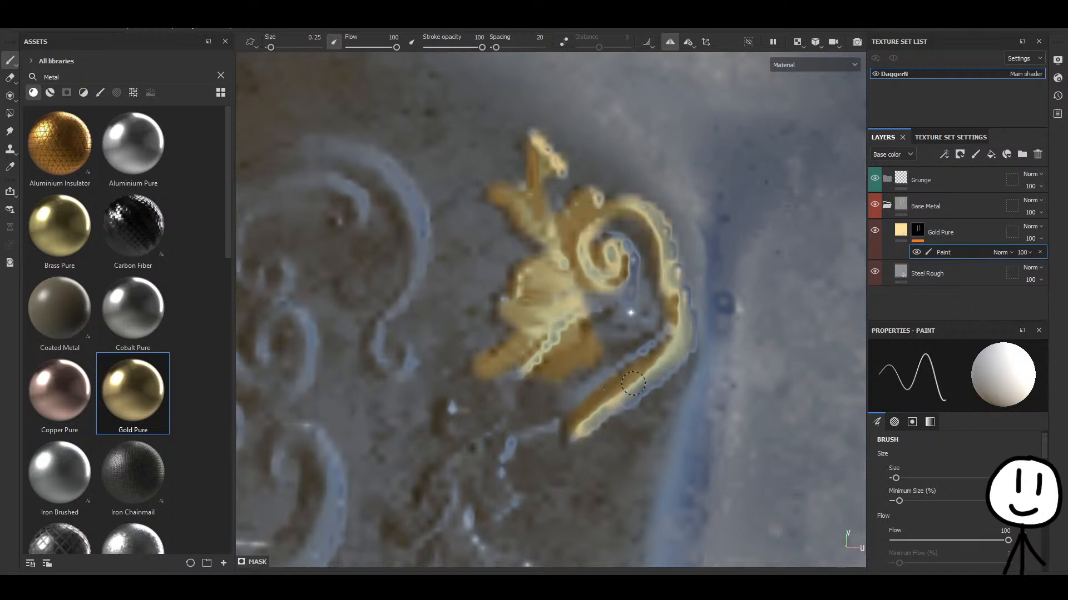
Fill the lower arm of the small scroll near the blade's edge and the recess inside it with gold.
{"action": "left_click_drag", "start_coordinate": [633, 383], "coordinate": [594, 415]}
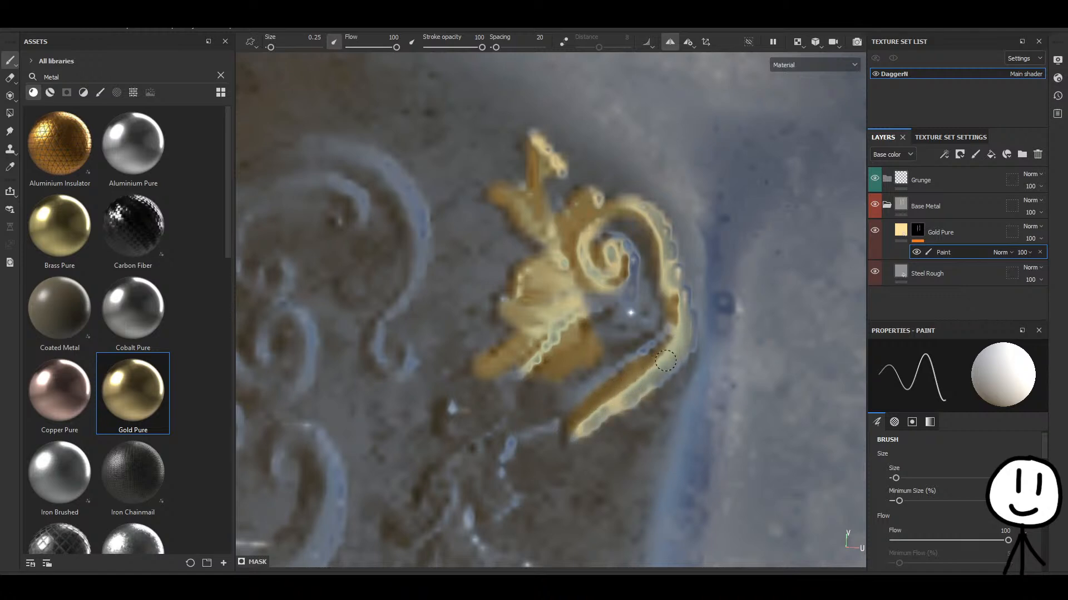
{"action": "mouse_move", "coordinate": [633, 381]}
{"action": "left_mouse_down"}
{"action": "mouse_move", "coordinate": [659, 337]}
{"action": "mouse_move", "coordinate": [609, 236]}
{"action": "mouse_move", "coordinate": [656, 300]}
{"action": "mouse_move", "coordinate": [593, 309]}
{"action": "mouse_move", "coordinate": [567, 294]}
{"action": "mouse_move", "coordinate": [581, 399]}
{"action": "left_mouse_up"}
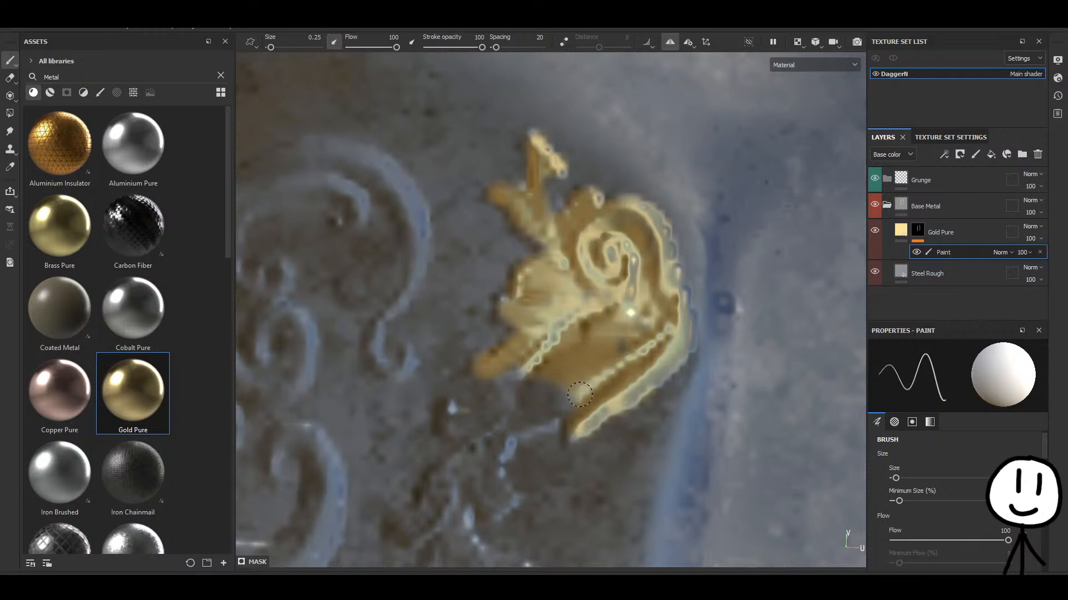
Paint the small flower hanging below the edge scroll gold, covering all of its petals.
{"action": "middle_click_drag", "start_coordinate": [528, 398], "coordinate": [575, 177], "text": "alt"}
{"action": "scroll", "coordinate": [516, 385], "scroll_direction": "up", "scroll_amount": 3}
{"action": "middle_click_drag", "start_coordinate": [508, 420], "coordinate": [528, 289], "text": "alt"}
{"action": "scroll", "coordinate": [529, 289], "scroll_direction": "down", "scroll_amount": 3}
{"action": "mouse_move", "coordinate": [528, 339]}
{"action": "left_mouse_down"}
{"action": "mouse_move", "coordinate": [514, 365]}
{"action": "mouse_move", "coordinate": [548, 381]}
{"action": "mouse_move", "coordinate": [573, 325]}
{"action": "mouse_move", "coordinate": [546, 323]}
{"action": "mouse_move", "coordinate": [584, 334]}
{"action": "mouse_move", "coordinate": [573, 303]}
{"action": "mouse_move", "coordinate": [590, 325]}
{"action": "left_mouse_up"}
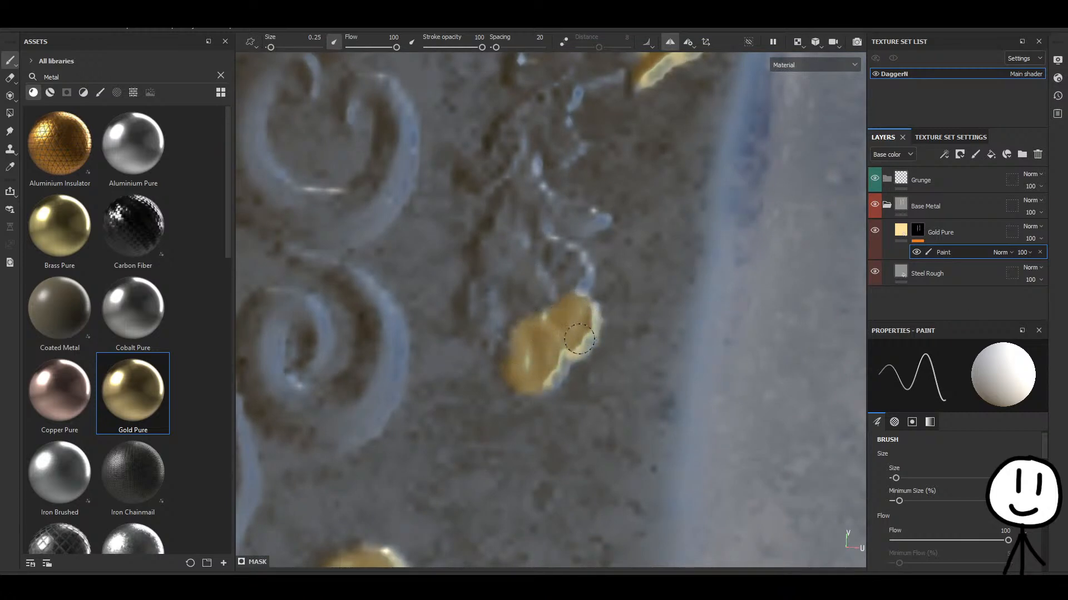
{"action": "mouse_move", "coordinate": [495, 328]}
{"action": "left_mouse_down"}
{"action": "mouse_move", "coordinate": [484, 286]}
{"action": "mouse_move", "coordinate": [546, 306]}
{"action": "mouse_move", "coordinate": [512, 315]}
{"action": "left_mouse_up"}
{"action": "mouse_move", "coordinate": [563, 279]}
{"action": "left_mouse_down"}
{"action": "mouse_move", "coordinate": [579, 278]}
{"action": "mouse_move", "coordinate": [547, 253]}
{"action": "mouse_move", "coordinate": [576, 261]}
{"action": "mouse_move", "coordinate": [499, 248]}
{"action": "mouse_move", "coordinate": [526, 240]}
{"action": "left_mouse_up"}
Paint the leaves and stem between the small flower and the edge scroll gold, joining the two gilded parts.
{"action": "middle_click_drag", "start_coordinate": [533, 234], "coordinate": [522, 344], "text": "alt"}
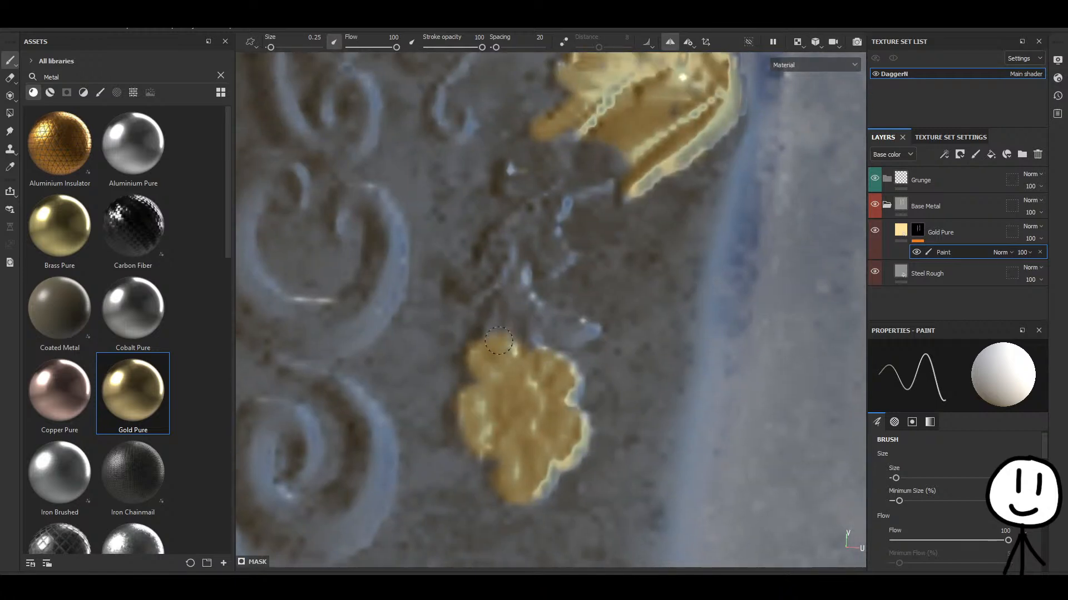
{"action": "mouse_move", "coordinate": [498, 340]}
{"action": "left_mouse_down"}
{"action": "mouse_move", "coordinate": [511, 289]}
{"action": "mouse_move", "coordinate": [520, 312]}
{"action": "mouse_move", "coordinate": [587, 328]}
{"action": "mouse_move", "coordinate": [560, 334]}
{"action": "left_mouse_up"}
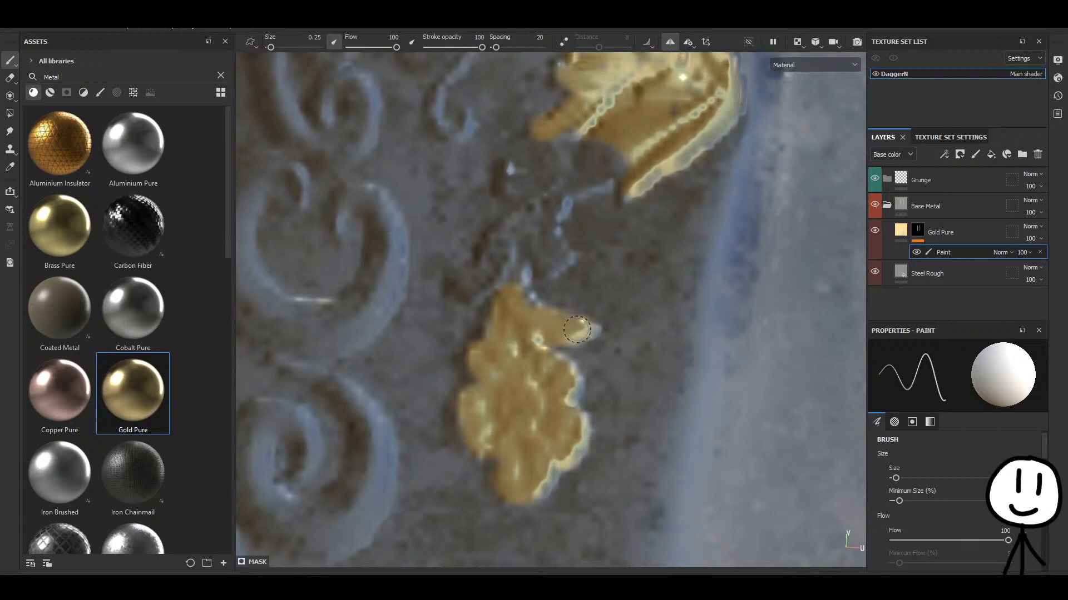
{"action": "mouse_move", "coordinate": [525, 299]}
{"action": "left_mouse_down"}
{"action": "mouse_move", "coordinate": [513, 254]}
{"action": "mouse_move", "coordinate": [458, 289]}
{"action": "mouse_move", "coordinate": [548, 205]}
{"action": "mouse_move", "coordinate": [541, 250]}
{"action": "mouse_move", "coordinate": [524, 262]}
{"action": "mouse_move", "coordinate": [567, 253]}
{"action": "mouse_move", "coordinate": [556, 202]}
{"action": "left_mouse_up"}
{"action": "middle_click_drag", "start_coordinate": [556, 202], "coordinate": [534, 256], "text": "alt"}
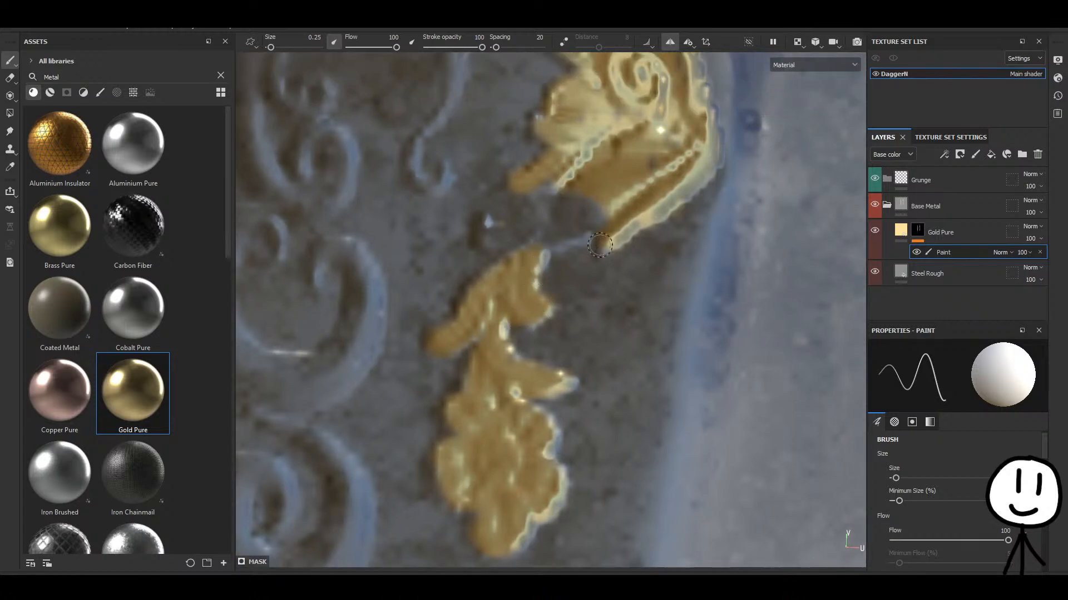
{"action": "mouse_move", "coordinate": [611, 206]}
{"action": "left_mouse_down"}
{"action": "mouse_move", "coordinate": [556, 239]}
{"action": "mouse_move", "coordinate": [589, 227]}
{"action": "mouse_move", "coordinate": [485, 241]}
{"action": "mouse_move", "coordinate": [478, 233]}
{"action": "mouse_move", "coordinate": [539, 214]}
{"action": "mouse_move", "coordinate": [554, 192]}
{"action": "mouse_move", "coordinate": [542, 179]}
{"action": "left_mouse_up"}
{"action": "middle_click_drag", "start_coordinate": [535, 206], "coordinate": [528, 328], "text": "alt"}
{"action": "scroll", "coordinate": [528, 328], "scroll_direction": "down", "scroll_amount": 3}
{"action": "scroll", "coordinate": [520, 333], "scroll_direction": "up", "scroll_amount": 6}
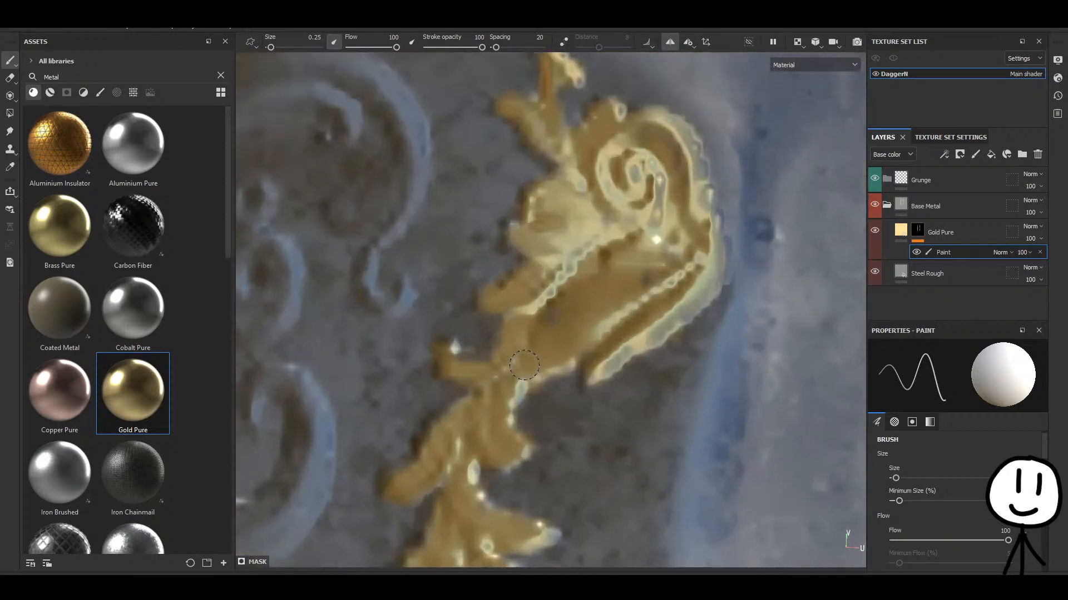
Touch up the tip of the pointed leaf above the small flower and check the flower's edges for missed areas.
{"action": "scroll", "coordinate": [525, 327], "scroll_direction": "down", "scroll_amount": 8}
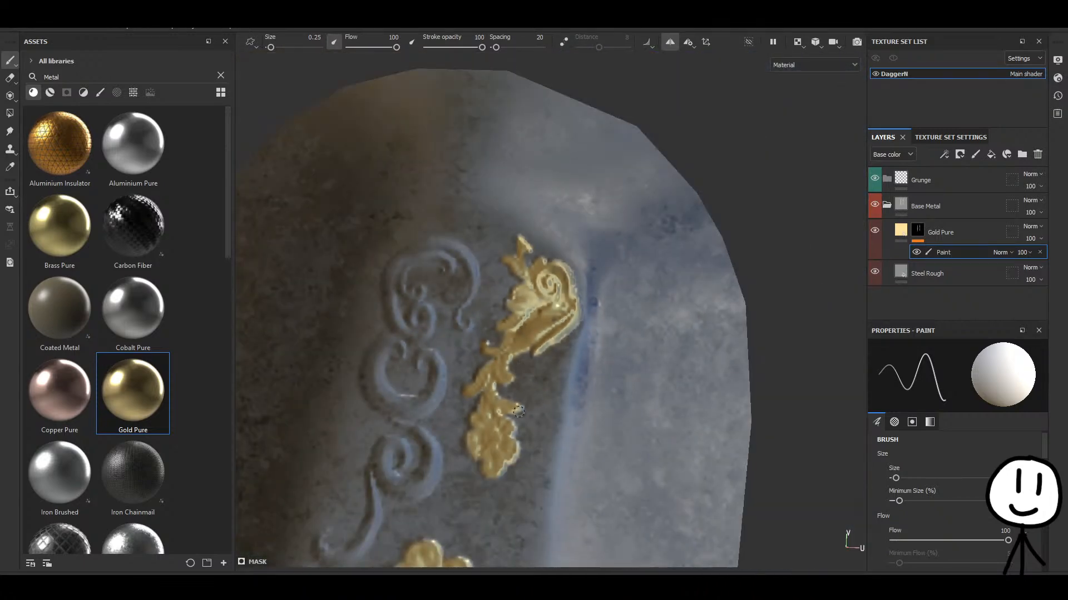
{"action": "middle_click_drag", "start_coordinate": [521, 370], "coordinate": [533, 295], "text": "alt"}
{"action": "scroll", "coordinate": [533, 303], "scroll_direction": "up", "scroll_amount": 8}
{"action": "left_click_drag", "start_coordinate": [534, 296], "coordinate": [546, 286]}
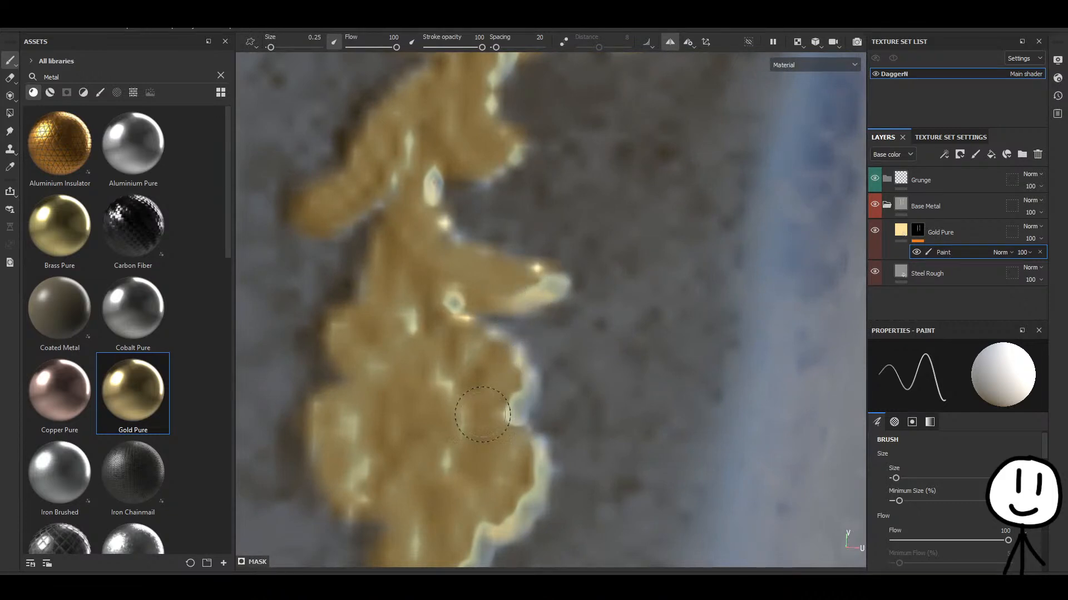
{"action": "middle_click_drag", "start_coordinate": [482, 414], "coordinate": [448, 275], "text": "alt"}
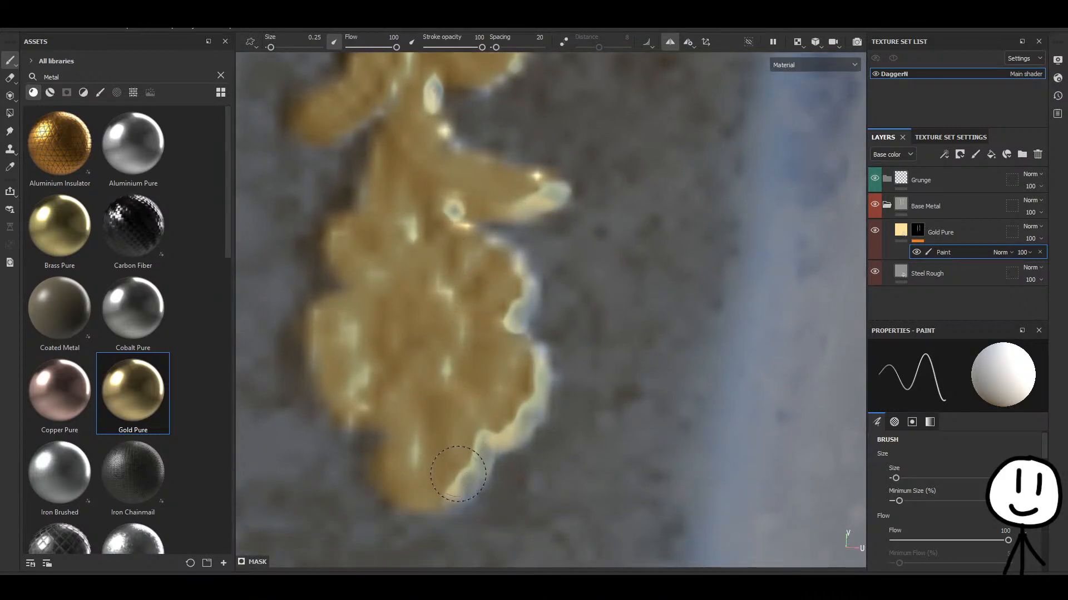
{"action": "middle_click_drag", "start_coordinate": [447, 217], "coordinate": [452, 362], "text": "alt"}
{"action": "scroll", "coordinate": [468, 163], "scroll_direction": "down", "scroll_amount": 6}
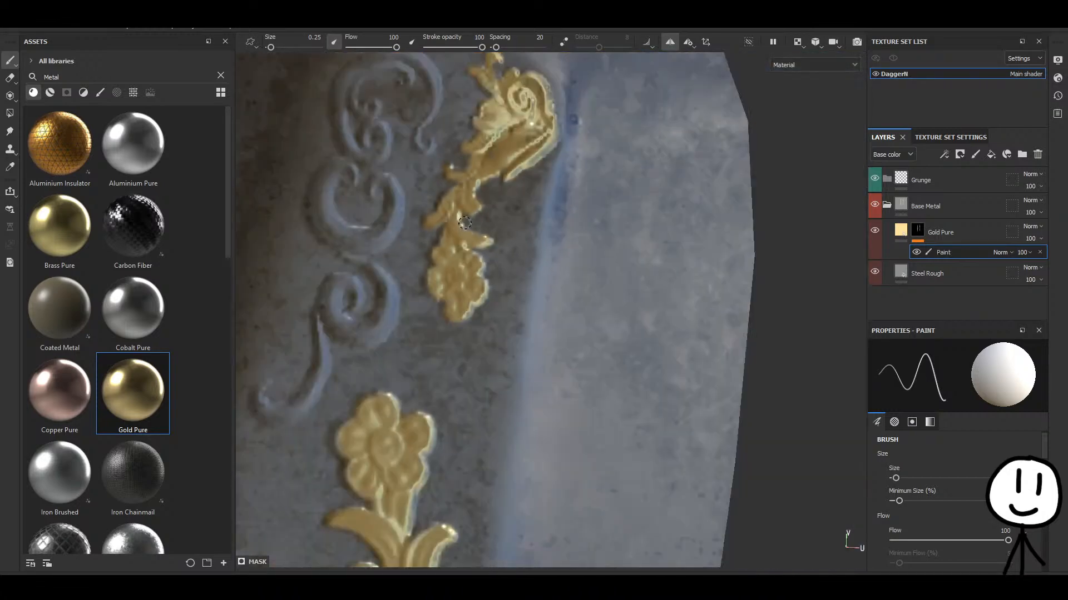
Paint the spiral coil and wide outer curve of the lowest scroll in the neighbouring engraving gold.
{"action": "mouse_move", "coordinate": [505, 186]}
{"action": "middle_mouse_down", "text": "alt"}
{"action": "mouse_move", "coordinate": [565, 298]}
{"action": "mouse_move", "coordinate": [611, 355]}
{"action": "middle_mouse_up", "text": "alt"}
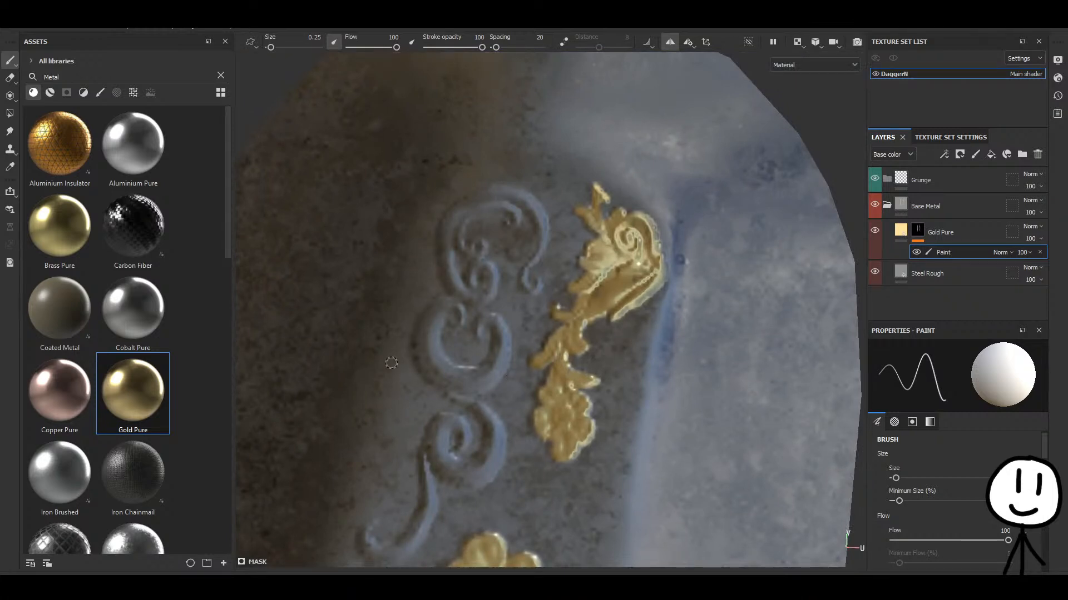
{"action": "scroll", "coordinate": [501, 264], "scroll_direction": "up", "scroll_amount": 5}
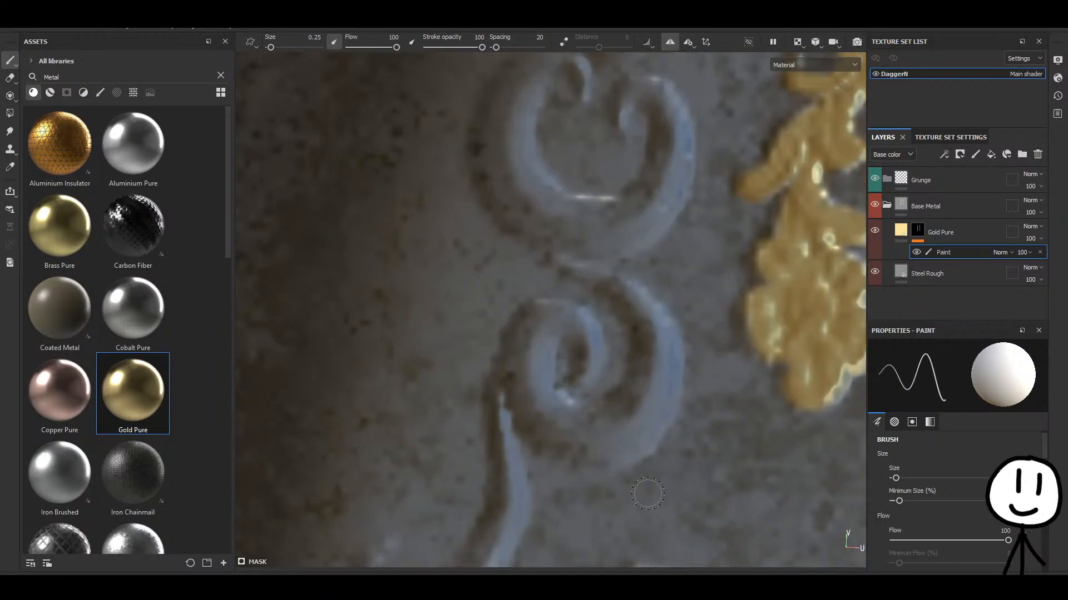
{"action": "middle_click_drag", "start_coordinate": [473, 392], "coordinate": [525, 244], "text": "alt"}
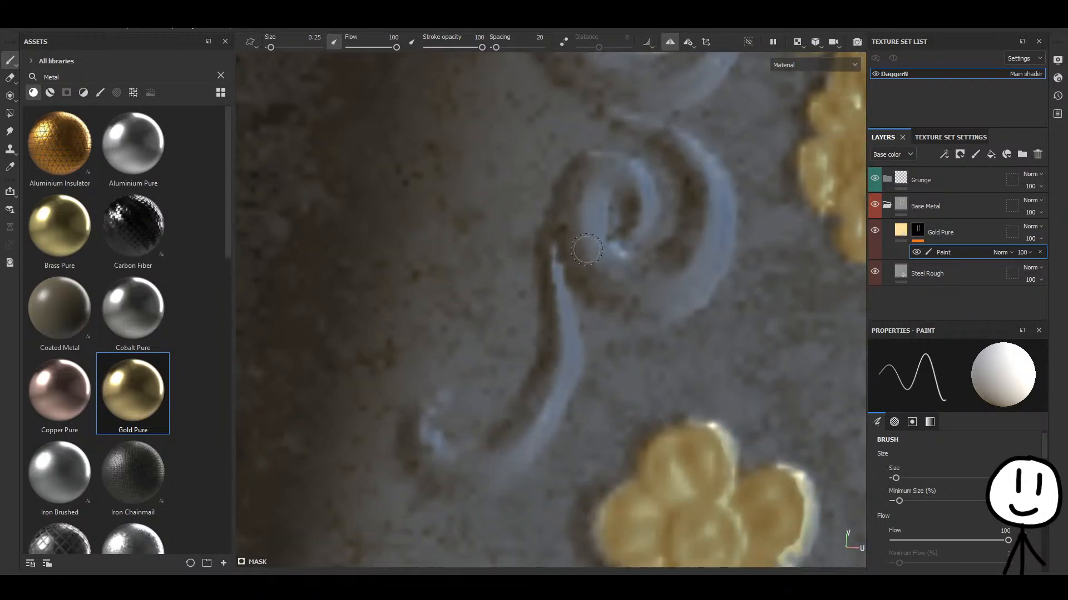
{"action": "mouse_move", "coordinate": [587, 249]}
{"action": "left_mouse_down"}
{"action": "mouse_move", "coordinate": [581, 184]}
{"action": "mouse_move", "coordinate": [602, 162]}
{"action": "mouse_move", "coordinate": [632, 175]}
{"action": "mouse_move", "coordinate": [642, 202]}
{"action": "mouse_move", "coordinate": [640, 227]}
{"action": "mouse_move", "coordinate": [624, 236]}
{"action": "mouse_move", "coordinate": [594, 206]}
{"action": "mouse_move", "coordinate": [604, 287]}
{"action": "mouse_move", "coordinate": [651, 313]}
{"action": "left_mouse_up"}
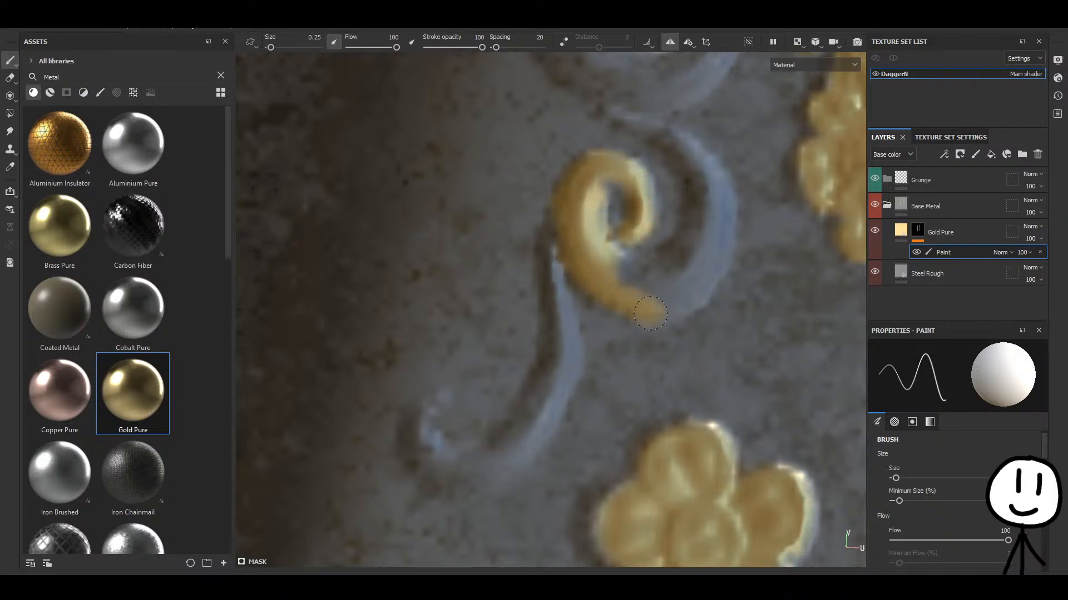
{"action": "middle_click_drag", "start_coordinate": [656, 320], "coordinate": [534, 302], "text": "alt"}
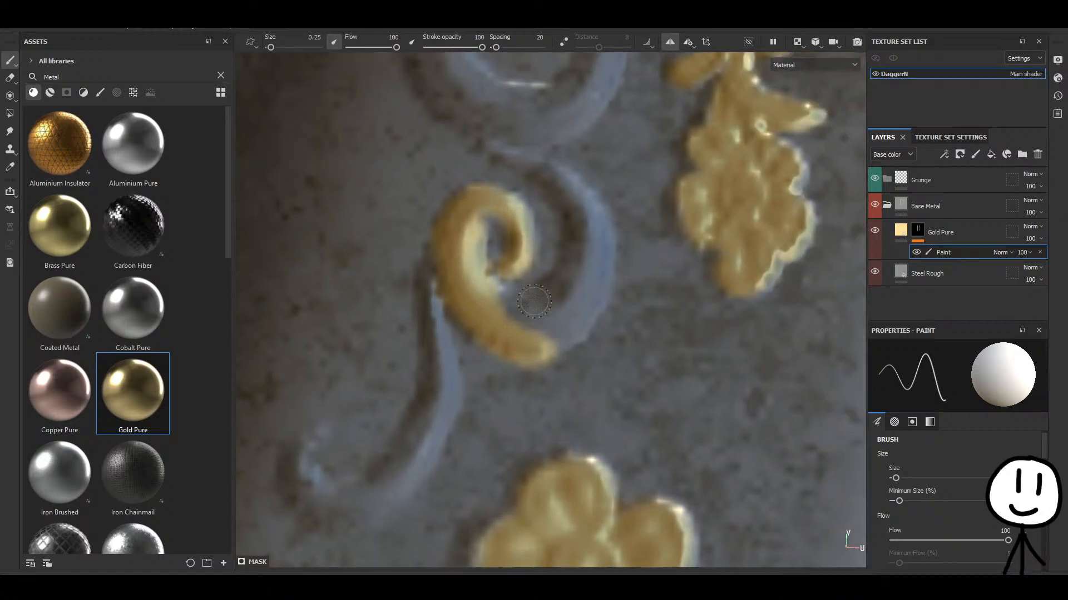
{"action": "mouse_move", "coordinate": [520, 335]}
{"action": "left_mouse_down"}
{"action": "mouse_move", "coordinate": [573, 320]}
{"action": "mouse_move", "coordinate": [539, 292]}
{"action": "mouse_move", "coordinate": [574, 264]}
{"action": "mouse_move", "coordinate": [578, 215]}
{"action": "mouse_move", "coordinate": [566, 184]}
{"action": "mouse_move", "coordinate": [499, 151]}
{"action": "left_mouse_up"}
{"action": "mouse_move", "coordinate": [582, 213]}
{"action": "left_mouse_down"}
{"action": "mouse_move", "coordinate": [603, 261]}
{"action": "mouse_move", "coordinate": [573, 320]}
{"action": "mouse_move", "coordinate": [599, 269]}
{"action": "left_mouse_up"}
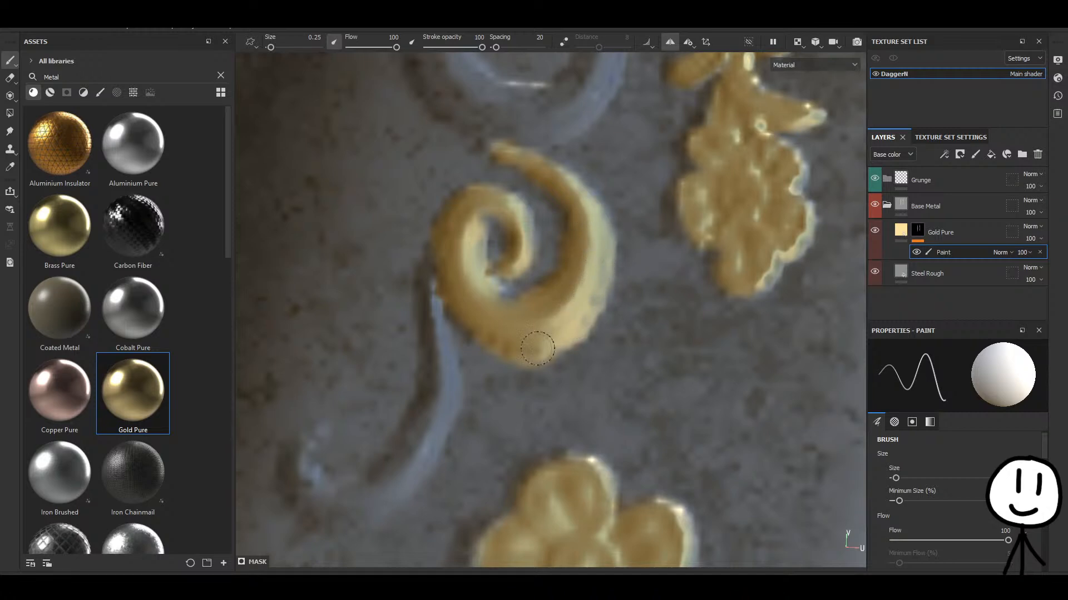
Paint the lowest scroll's long curved tail gold down to its small hooked end.
{"action": "middle_click_drag", "start_coordinate": [536, 338], "coordinate": [706, 285], "text": "alt"}
{"action": "scroll", "coordinate": [616, 244], "scroll_direction": "up", "scroll_amount": 1}
{"action": "mouse_move", "coordinate": [613, 251]}
{"action": "left_mouse_down"}
{"action": "mouse_move", "coordinate": [620, 333]}
{"action": "mouse_move", "coordinate": [595, 392]}
{"action": "mouse_move", "coordinate": [554, 442]}
{"action": "mouse_move", "coordinate": [495, 456]}
{"action": "mouse_move", "coordinate": [459, 442]}
{"action": "mouse_move", "coordinate": [482, 396]}
{"action": "mouse_move", "coordinate": [468, 427]}
{"action": "left_mouse_up"}
{"action": "mouse_move", "coordinate": [493, 458]}
{"action": "left_mouse_down"}
{"action": "mouse_move", "coordinate": [548, 462]}
{"action": "mouse_move", "coordinate": [586, 441]}
{"action": "mouse_move", "coordinate": [616, 388]}
{"action": "mouse_move", "coordinate": [558, 456]}
{"action": "mouse_move", "coordinate": [512, 464]}
{"action": "left_mouse_up"}
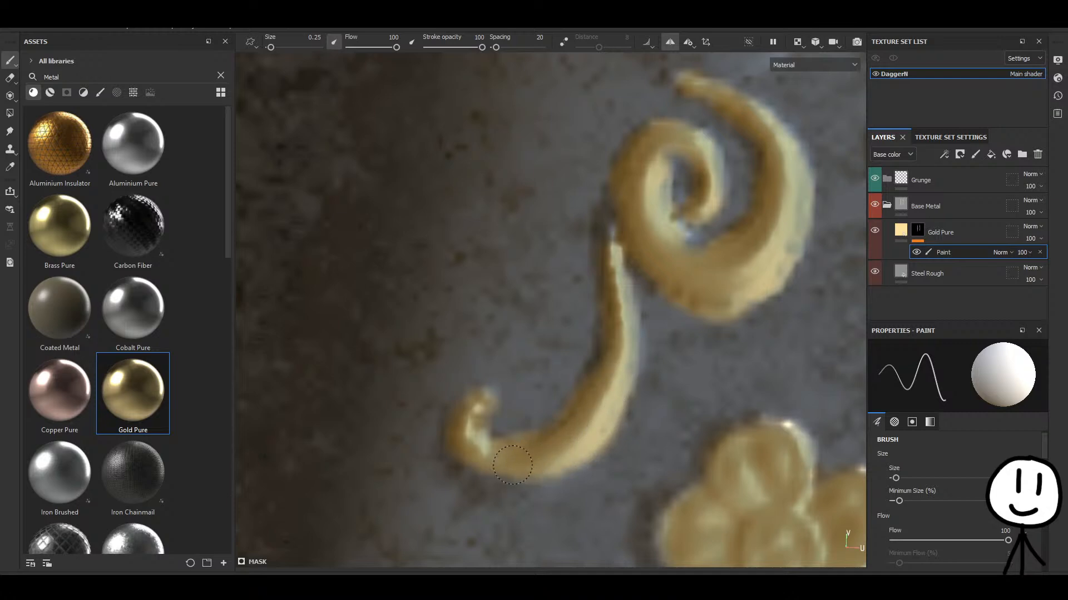
Paint the base of the open C-shaped scroll above the spiral gold and start up its right arm.
{"action": "middle_click_drag", "start_coordinate": [605, 393], "coordinate": [527, 478], "text": "alt"}
{"action": "middle_click_drag", "start_coordinate": [659, 126], "coordinate": [605, 345], "text": "alt"}
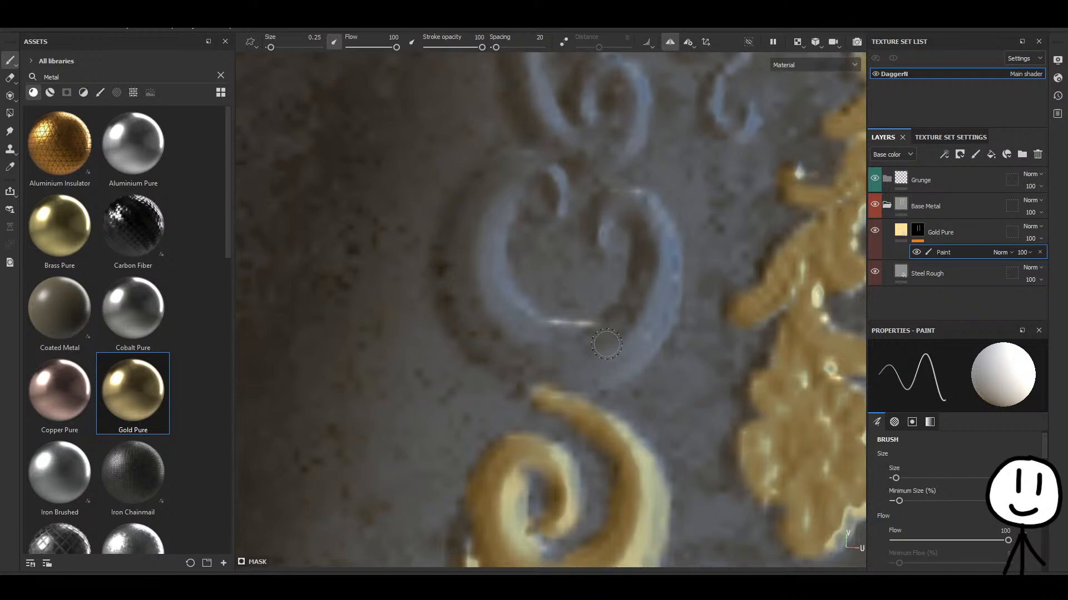
{"action": "middle_click_drag", "start_coordinate": [540, 438], "coordinate": [536, 335], "text": "alt"}
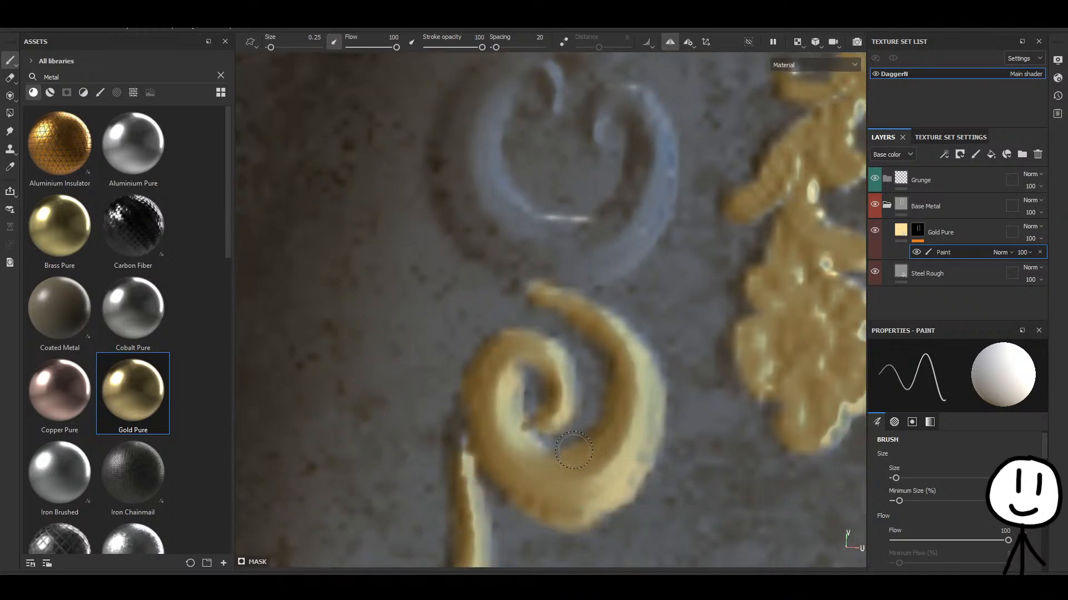
{"action": "middle_click_drag", "start_coordinate": [566, 370], "coordinate": [582, 496], "text": "alt"}
{"action": "left_click_drag", "start_coordinate": [574, 382], "coordinate": [543, 377]}
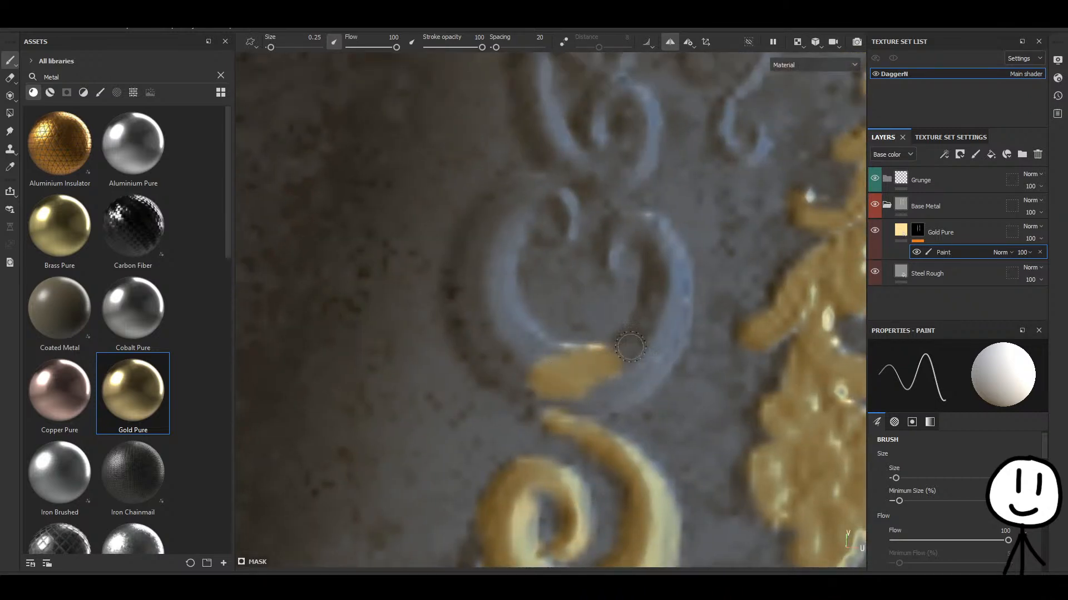
{"action": "mouse_move", "coordinate": [631, 346]}
{"action": "left_mouse_down"}
{"action": "mouse_move", "coordinate": [670, 303]}
{"action": "mouse_move", "coordinate": [677, 273]}
{"action": "left_mouse_up"}
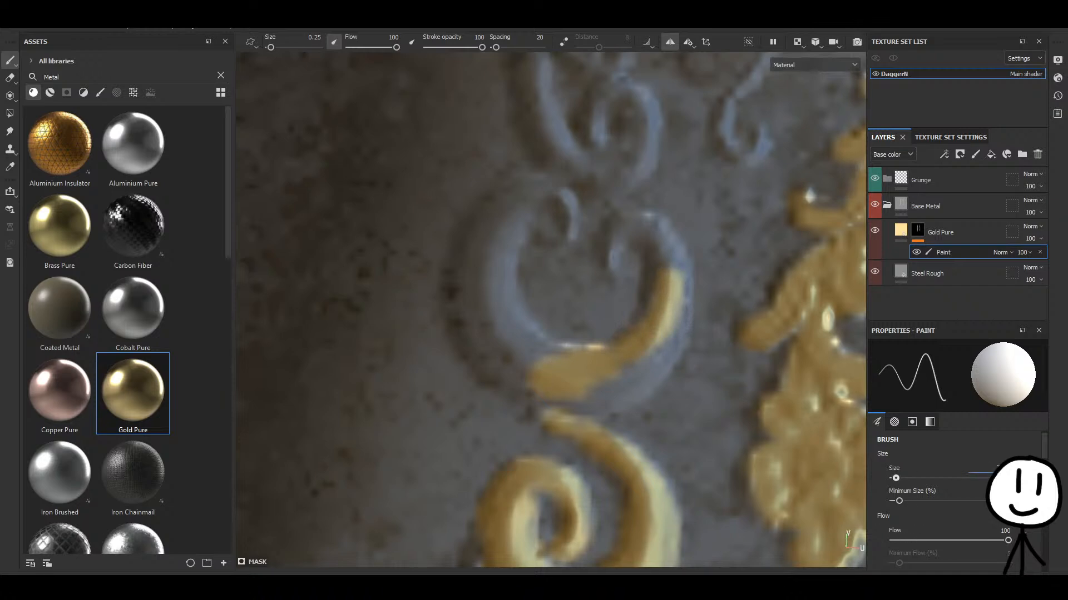
Reduce the brush size to 0.17 and gild the open scroll's right arm, curled tip and lower rim.
{"action": "scroll", "coordinate": [611, 230], "scroll_direction": "up", "scroll_amount": 2}
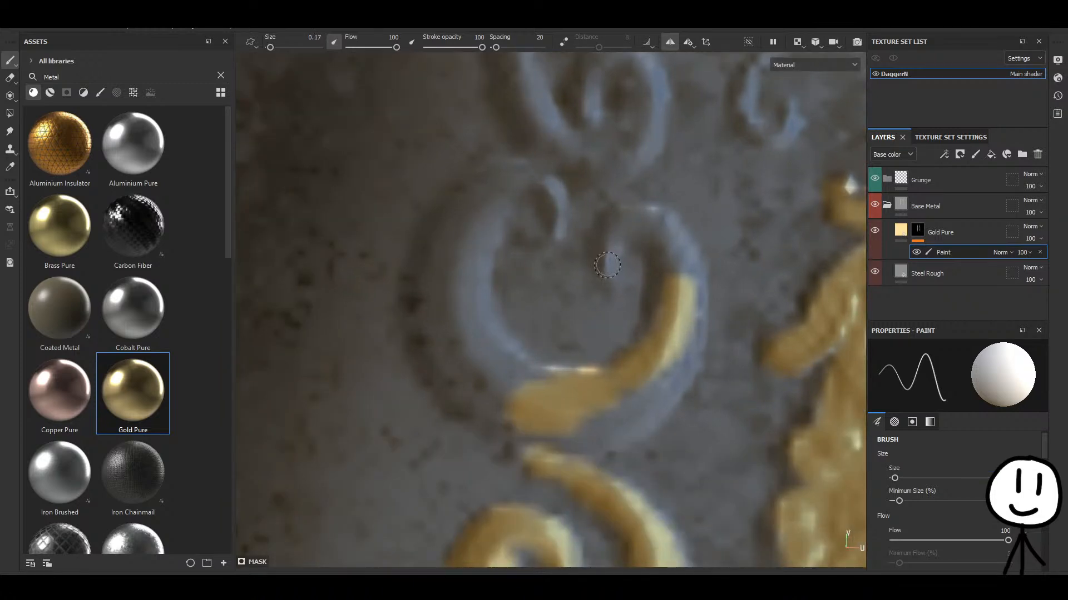
{"action": "mouse_move", "coordinate": [608, 264]}
{"action": "left_mouse_down"}
{"action": "mouse_move", "coordinate": [607, 240]}
{"action": "mouse_move", "coordinate": [630, 215]}
{"action": "mouse_move", "coordinate": [681, 258]}
{"action": "mouse_move", "coordinate": [622, 234]}
{"action": "mouse_move", "coordinate": [670, 270]}
{"action": "mouse_move", "coordinate": [659, 309]}
{"action": "mouse_move", "coordinate": [684, 248]}
{"action": "mouse_move", "coordinate": [677, 241]}
{"action": "mouse_move", "coordinate": [679, 350]}
{"action": "mouse_move", "coordinate": [651, 397]}
{"action": "left_mouse_up"}
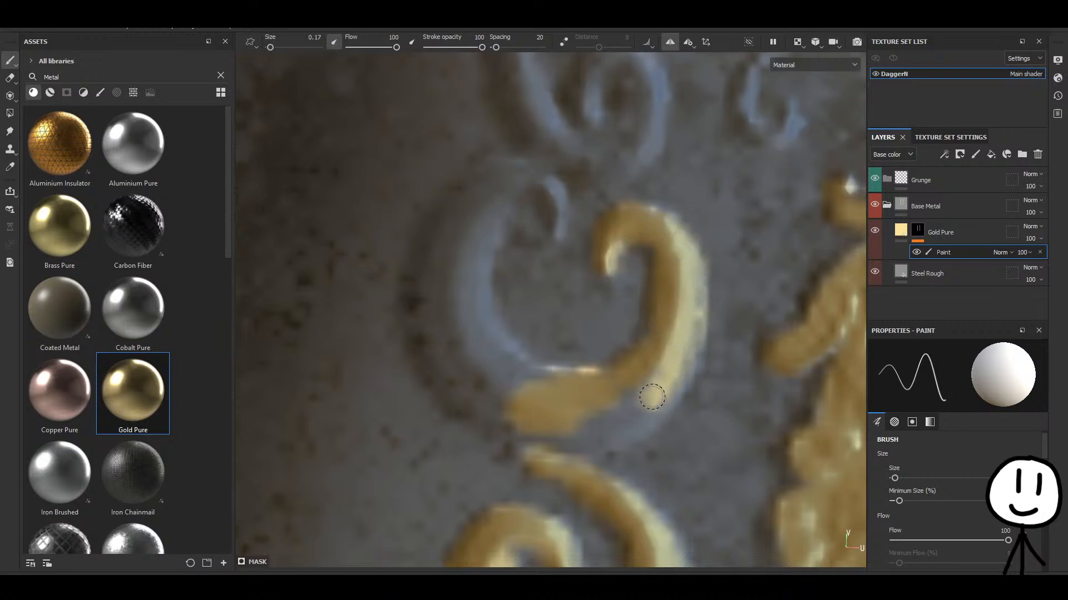
{"action": "middle_click_drag", "start_coordinate": [652, 397], "coordinate": [676, 283], "text": "alt"}
{"action": "mouse_move", "coordinate": [670, 283]}
{"action": "left_mouse_down"}
{"action": "mouse_move", "coordinate": [595, 319]}
{"action": "mouse_move", "coordinate": [689, 287]}
{"action": "mouse_move", "coordinate": [720, 236]}
{"action": "mouse_move", "coordinate": [667, 278]}
{"action": "mouse_move", "coordinate": [520, 303]}
{"action": "mouse_move", "coordinate": [489, 269]}
{"action": "left_mouse_up"}
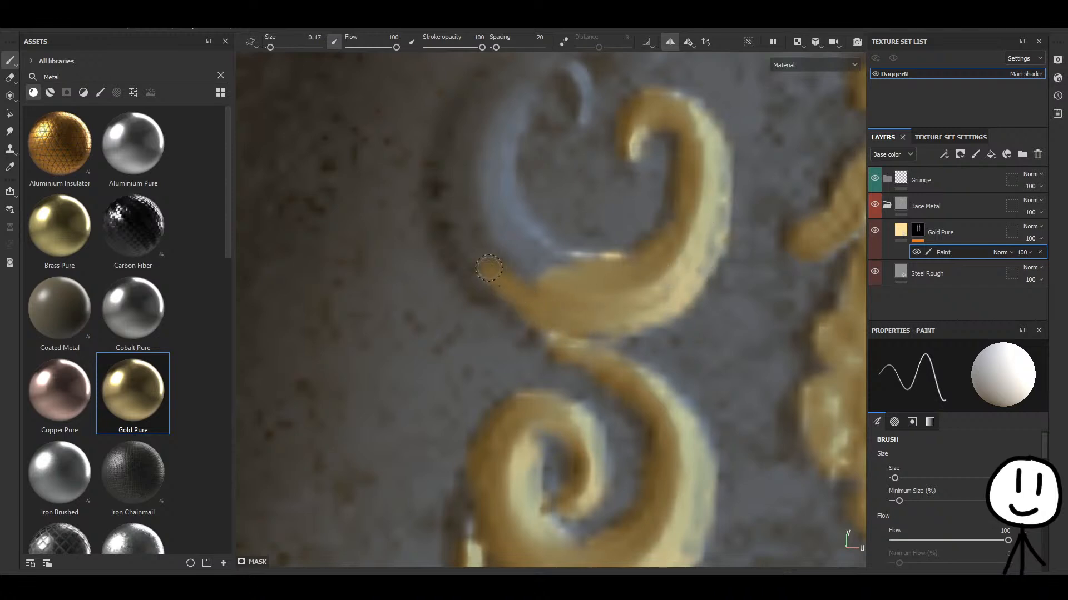
Paint the open scroll's left arm gold from its base up to the curled tip.
{"action": "middle_click_drag", "start_coordinate": [492, 271], "coordinate": [560, 350], "text": "alt"}
{"action": "mouse_move", "coordinate": [603, 361]}
{"action": "left_mouse_down"}
{"action": "mouse_move", "coordinate": [605, 335]}
{"action": "mouse_move", "coordinate": [622, 365]}
{"action": "mouse_move", "coordinate": [539, 325]}
{"action": "mouse_move", "coordinate": [562, 367]}
{"action": "mouse_move", "coordinate": [526, 215]}
{"action": "left_mouse_up"}
{"action": "middle_click_drag", "start_coordinate": [532, 224], "coordinate": [520, 292], "text": "alt"}
{"action": "mouse_move", "coordinate": [521, 289]}
{"action": "left_mouse_down"}
{"action": "mouse_move", "coordinate": [573, 215]}
{"action": "mouse_move", "coordinate": [536, 338]}
{"action": "mouse_move", "coordinate": [566, 248]}
{"action": "mouse_move", "coordinate": [564, 359]}
{"action": "mouse_move", "coordinate": [596, 390]}
{"action": "mouse_move", "coordinate": [552, 302]}
{"action": "mouse_move", "coordinate": [570, 264]}
{"action": "mouse_move", "coordinate": [575, 378]}
{"action": "left_mouse_up"}
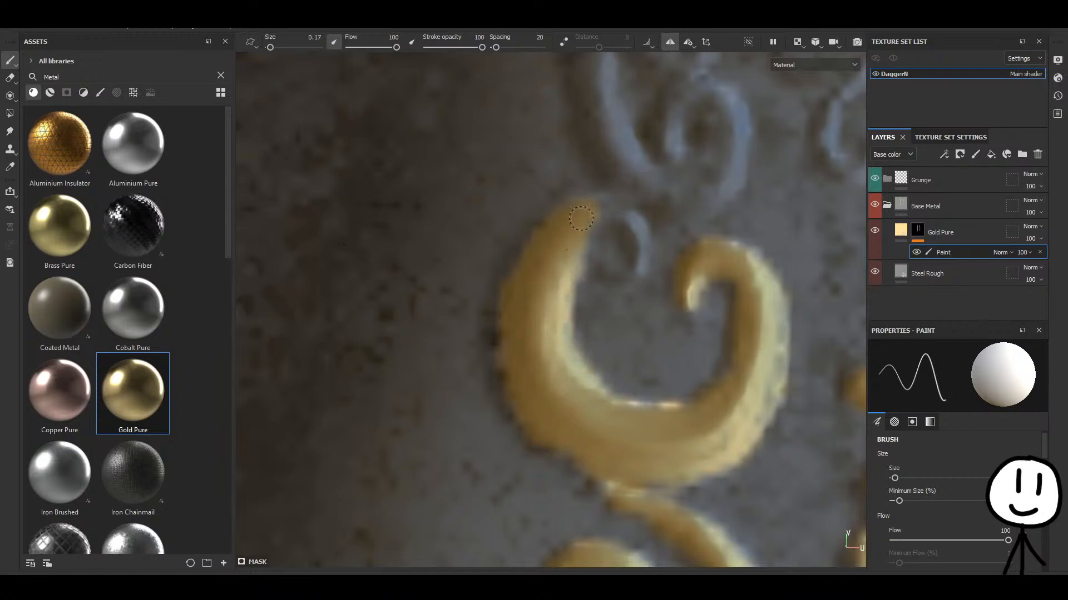
{"action": "mouse_move", "coordinate": [581, 218]}
{"action": "left_mouse_down"}
{"action": "mouse_move", "coordinate": [614, 213]}
{"action": "mouse_move", "coordinate": [634, 227]}
{"action": "mouse_move", "coordinate": [640, 257]}
{"action": "mouse_move", "coordinate": [605, 208]}
{"action": "left_mouse_up"}
Paint the small curl directly above the open scroll gold and thicken its inner edge.
{"action": "middle_click_drag", "start_coordinate": [645, 237], "coordinate": [553, 358], "text": "alt"}
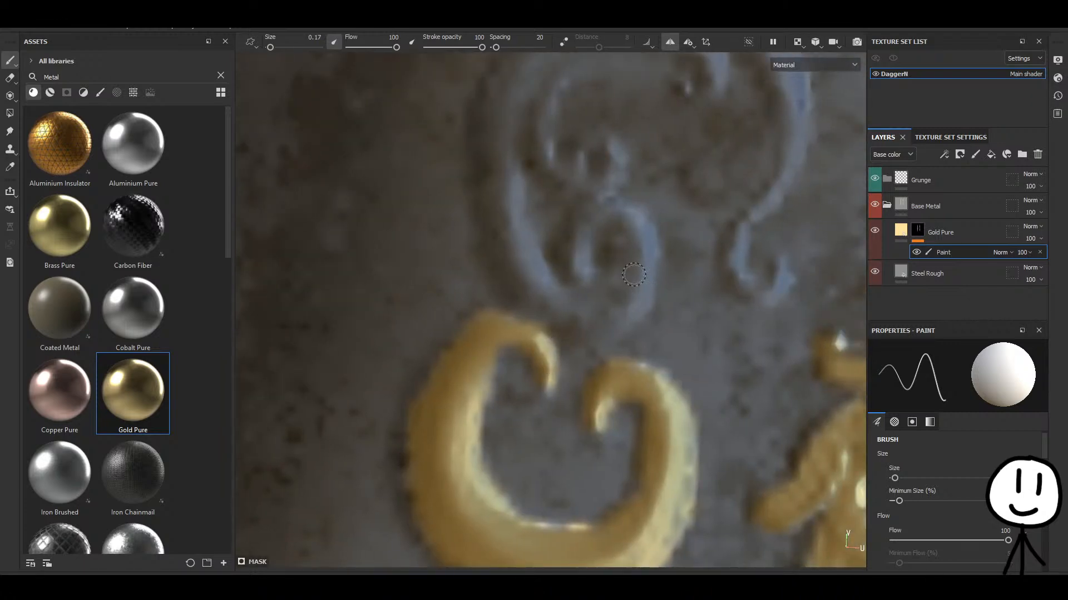
{"action": "mouse_move", "coordinate": [578, 272]}
{"action": "left_mouse_down"}
{"action": "mouse_move", "coordinate": [578, 223]}
{"action": "mouse_move", "coordinate": [619, 207]}
{"action": "mouse_move", "coordinate": [648, 241]}
{"action": "mouse_move", "coordinate": [643, 283]}
{"action": "mouse_move", "coordinate": [606, 332]}
{"action": "mouse_move", "coordinate": [529, 293]}
{"action": "left_mouse_up"}
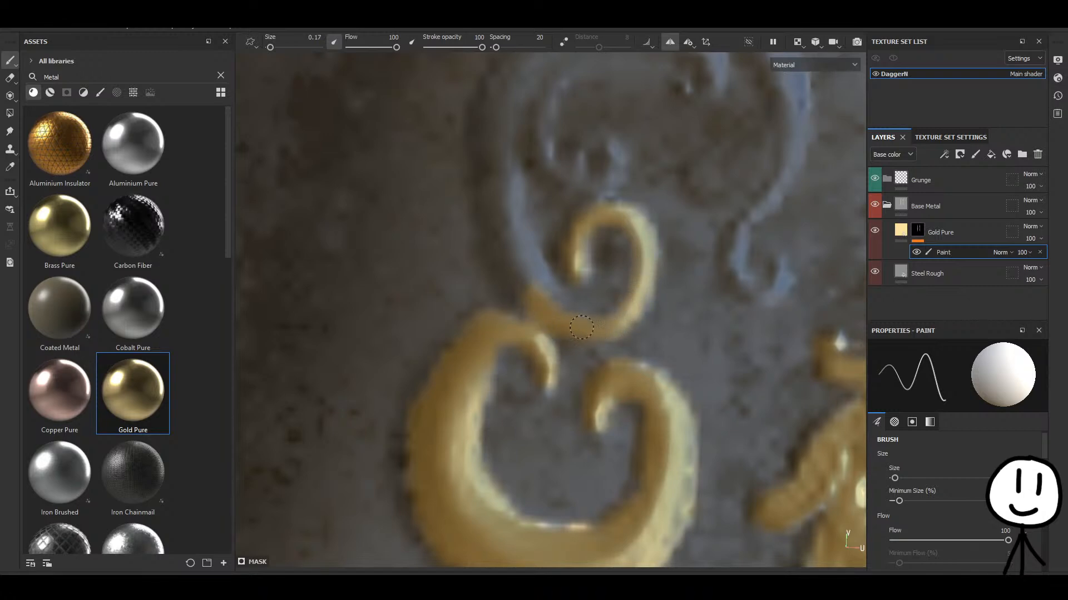
{"action": "mouse_move", "coordinate": [590, 316]}
{"action": "left_mouse_down"}
{"action": "mouse_move", "coordinate": [636, 267]}
{"action": "mouse_move", "coordinate": [590, 299]}
{"action": "mouse_move", "coordinate": [620, 235]}
{"action": "left_mouse_up"}
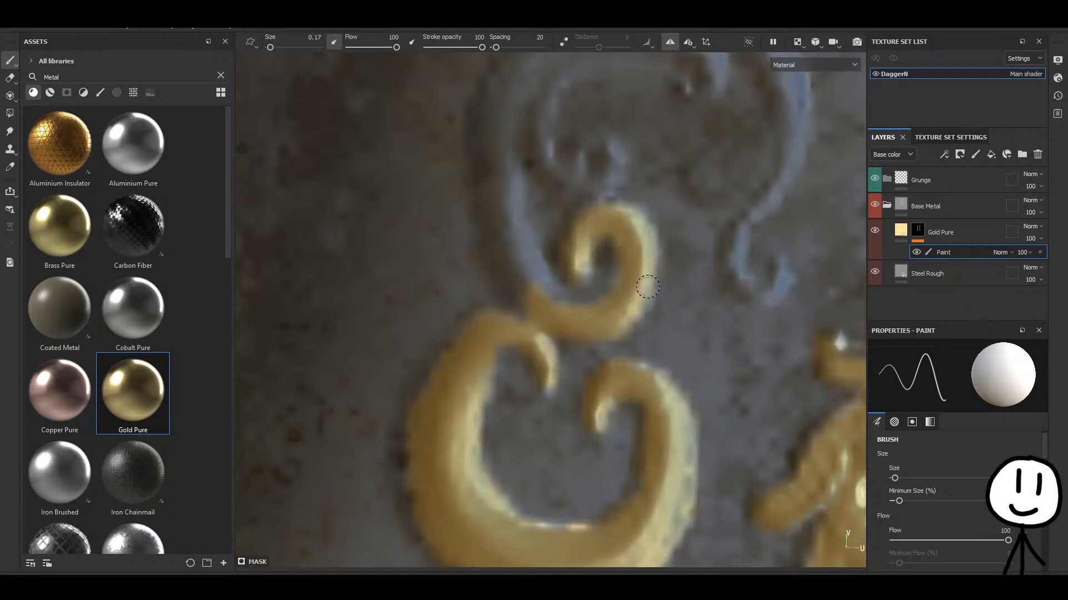
Extend the gold from the small curl up the left stem of the top scroll, filling the stem's inner edge.
{"action": "mouse_move", "coordinate": [534, 303]}
{"action": "left_mouse_down"}
{"action": "mouse_move", "coordinate": [509, 281]}
{"action": "mouse_move", "coordinate": [496, 247]}
{"action": "left_mouse_up"}
{"action": "middle_click_drag", "start_coordinate": [508, 259], "coordinate": [511, 348], "text": "alt"}
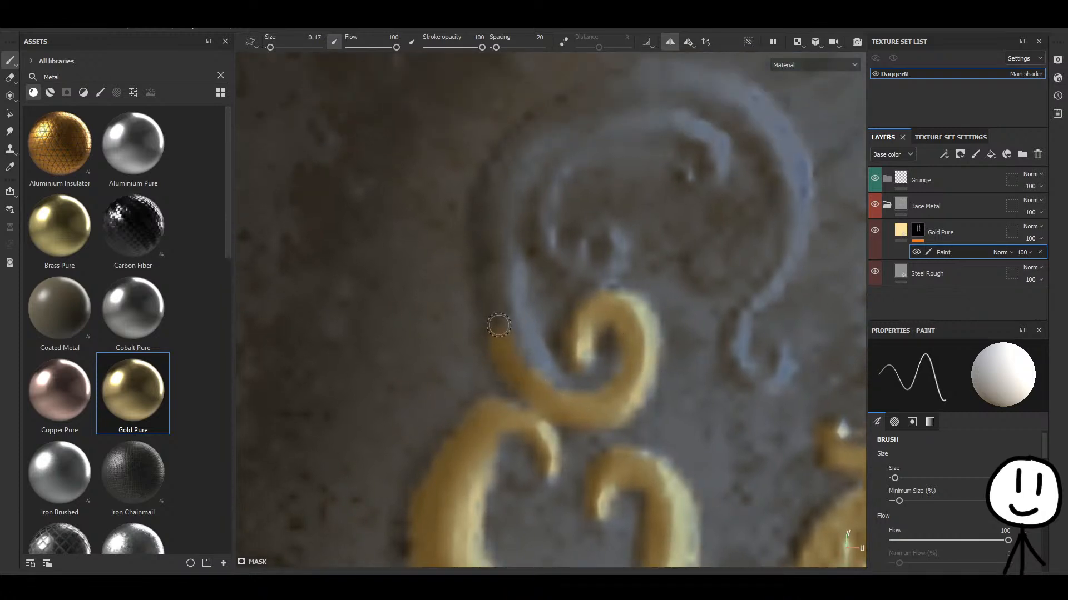
{"action": "left_click_drag", "start_coordinate": [498, 327], "coordinate": [492, 198]}
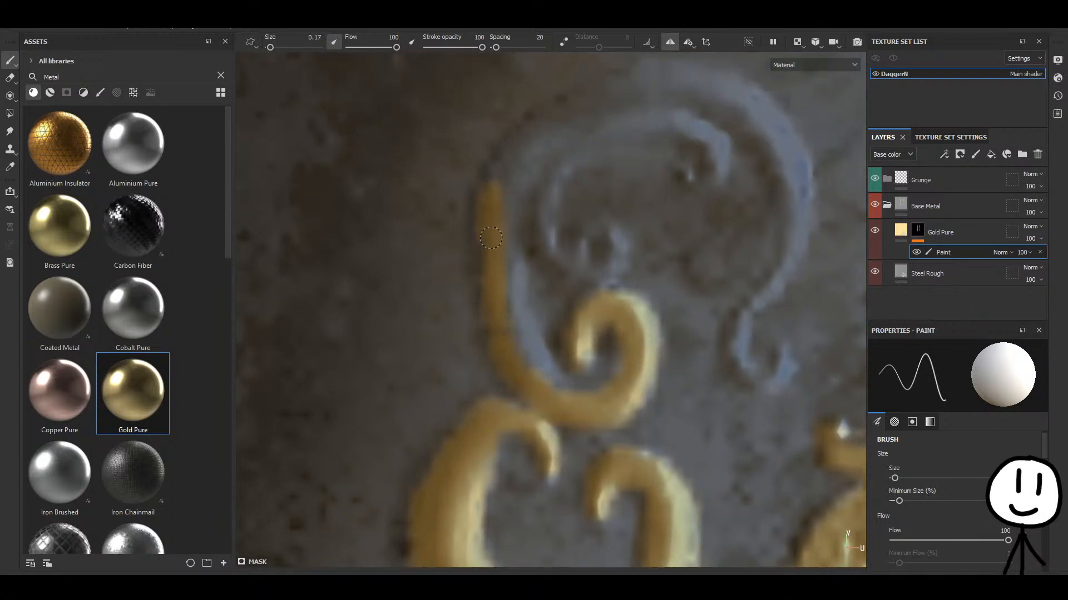
{"action": "mouse_move", "coordinate": [491, 238]}
{"action": "left_mouse_down"}
{"action": "mouse_move", "coordinate": [528, 345]}
{"action": "mouse_move", "coordinate": [553, 380]}
{"action": "mouse_move", "coordinate": [594, 398]}
{"action": "left_mouse_up"}
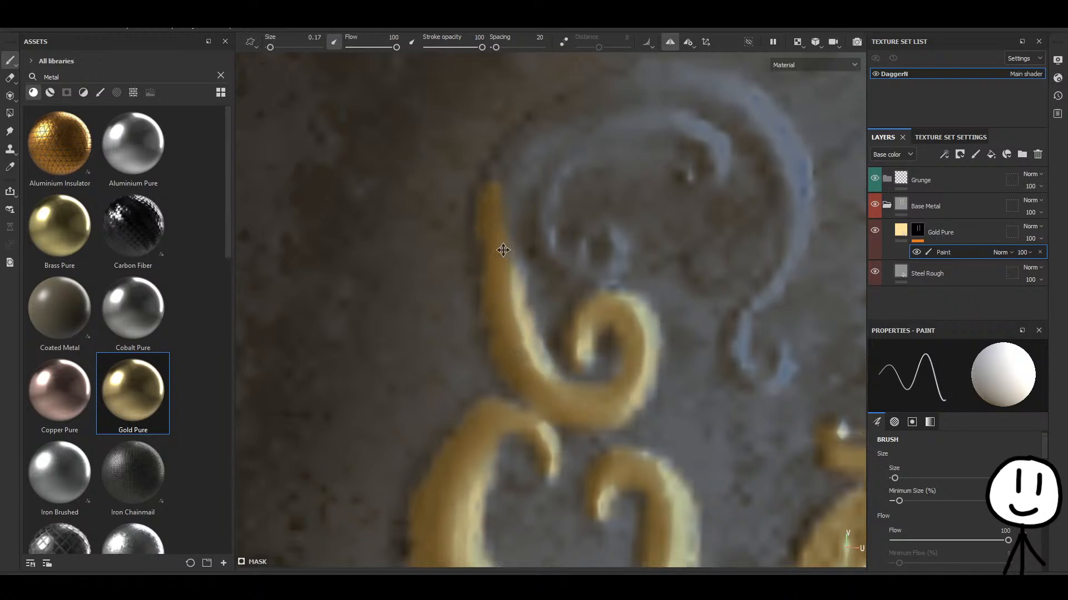
Paint the top scroll's outer arc gold from the left stem over the crown and down to the small hooked end.
{"action": "middle_click_drag", "start_coordinate": [503, 251], "coordinate": [504, 378], "text": "alt"}
{"action": "mouse_move", "coordinate": [498, 323]}
{"action": "left_mouse_down"}
{"action": "mouse_move", "coordinate": [498, 293]}
{"action": "mouse_move", "coordinate": [522, 261]}
{"action": "mouse_move", "coordinate": [599, 221]}
{"action": "left_mouse_up"}
{"action": "middle_click_drag", "start_coordinate": [544, 260], "coordinate": [453, 356], "text": "alt"}
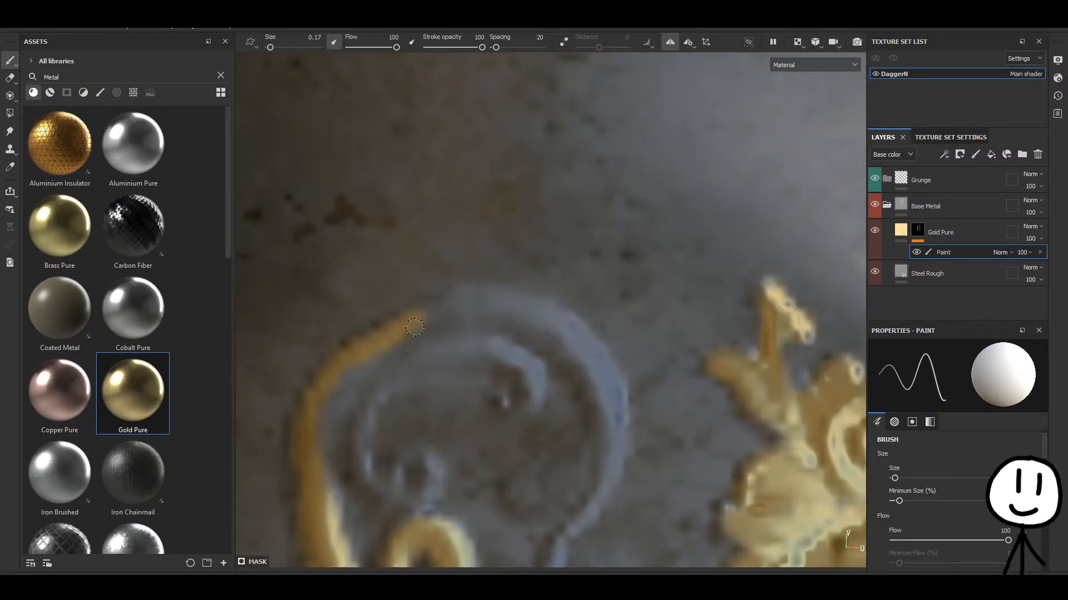
{"action": "left_click_drag", "start_coordinate": [414, 327], "coordinate": [461, 305]}
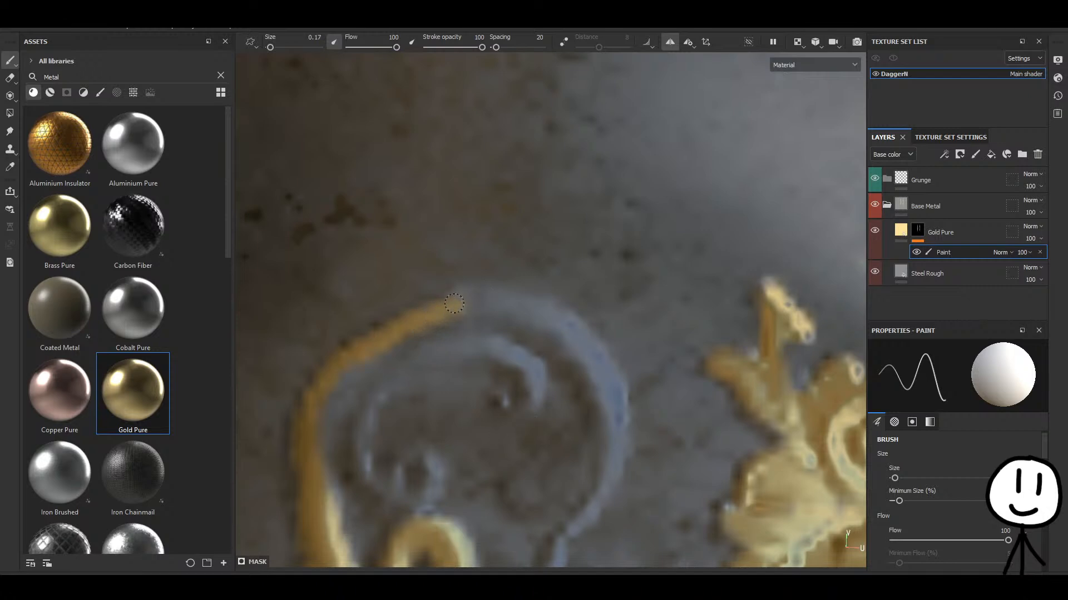
{"action": "mouse_move", "coordinate": [454, 303]}
{"action": "left_mouse_down"}
{"action": "mouse_move", "coordinate": [501, 295]}
{"action": "mouse_move", "coordinate": [576, 333]}
{"action": "mouse_move", "coordinate": [602, 371]}
{"action": "mouse_move", "coordinate": [609, 445]}
{"action": "left_mouse_up"}
{"action": "middle_click_drag", "start_coordinate": [608, 442], "coordinate": [586, 257]}
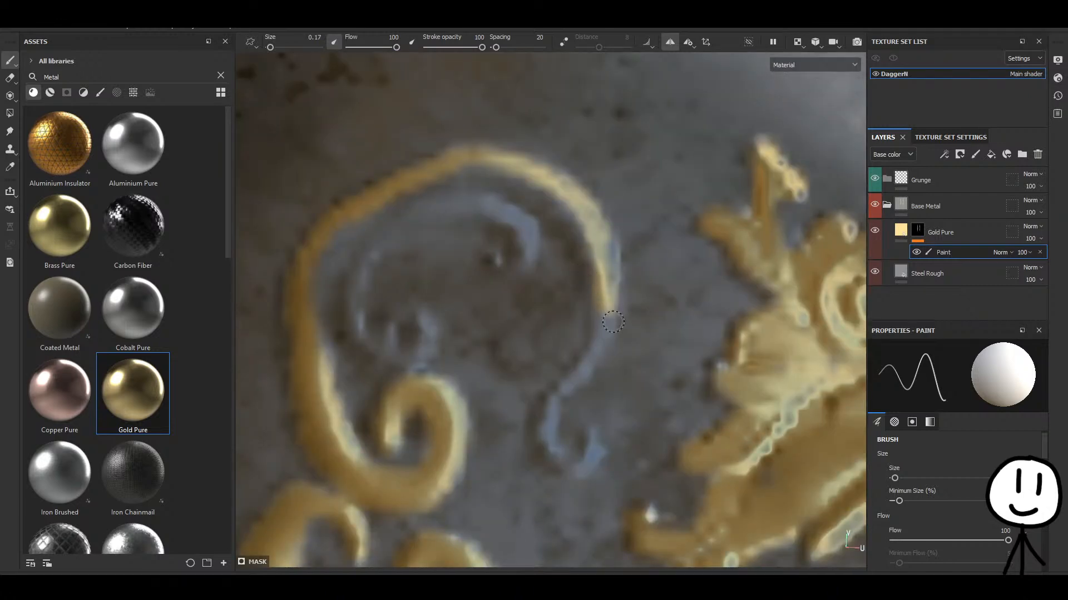
{"action": "mouse_move", "coordinate": [613, 322]}
{"action": "left_mouse_down"}
{"action": "mouse_move", "coordinate": [546, 415]}
{"action": "mouse_move", "coordinate": [552, 461]}
{"action": "mouse_move", "coordinate": [580, 465]}
{"action": "mouse_move", "coordinate": [593, 444]}
{"action": "left_mouse_up"}
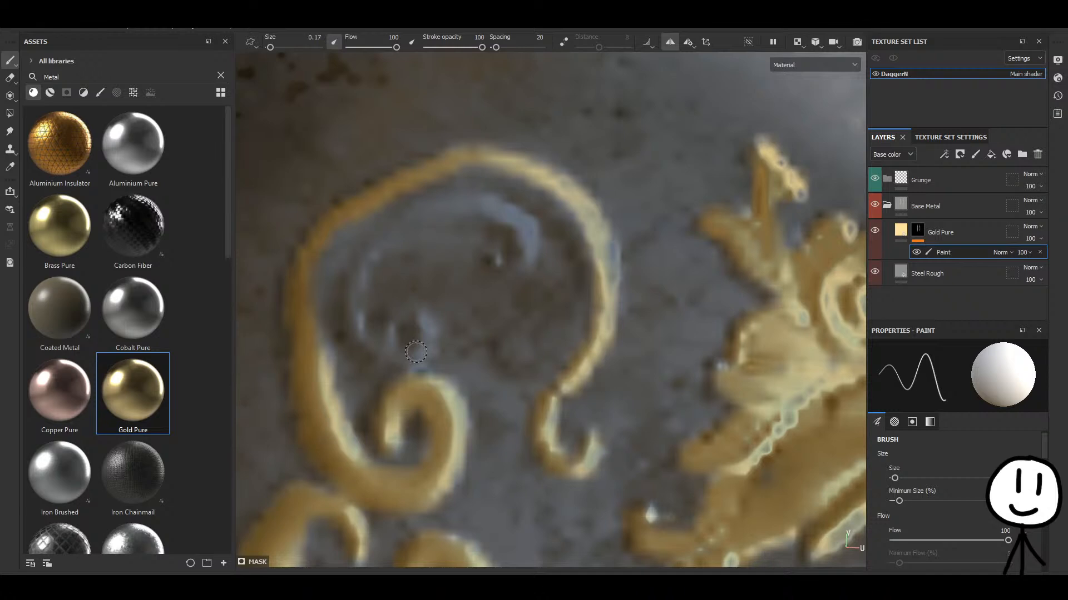
Paint the top scroll's inner curl gold between its two hooked tips and thicken the outer arc's right side.
{"action": "mouse_move", "coordinate": [421, 323]}
{"action": "left_mouse_down"}
{"action": "mouse_move", "coordinate": [425, 351]}
{"action": "mouse_move", "coordinate": [400, 360]}
{"action": "mouse_move", "coordinate": [372, 343]}
{"action": "mouse_move", "coordinate": [353, 315]}
{"action": "mouse_move", "coordinate": [367, 263]}
{"action": "mouse_move", "coordinate": [424, 215]}
{"action": "mouse_move", "coordinate": [475, 206]}
{"action": "mouse_move", "coordinate": [514, 218]}
{"action": "mouse_move", "coordinate": [529, 252]}
{"action": "mouse_move", "coordinate": [507, 274]}
{"action": "mouse_move", "coordinate": [488, 258]}
{"action": "mouse_move", "coordinate": [505, 226]}
{"action": "mouse_move", "coordinate": [476, 205]}
{"action": "left_mouse_up"}
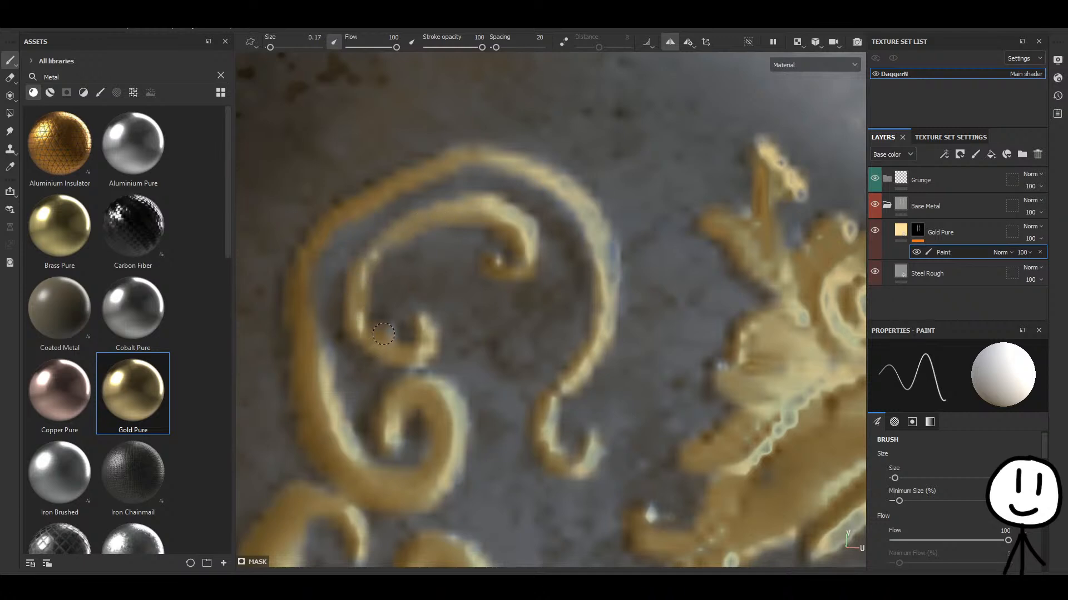
{"action": "middle_click_drag", "start_coordinate": [659, 257], "coordinate": [561, 284], "text": "alt"}
{"action": "mouse_move", "coordinate": [504, 270]}
{"action": "left_mouse_down"}
{"action": "mouse_move", "coordinate": [509, 334]}
{"action": "mouse_move", "coordinate": [472, 248]}
{"action": "mouse_move", "coordinate": [400, 199]}
{"action": "mouse_move", "coordinate": [352, 201]}
{"action": "mouse_move", "coordinate": [453, 197]}
{"action": "mouse_move", "coordinate": [408, 242]}
{"action": "left_mouse_up"}
{"action": "middle_click_drag", "start_coordinate": [409, 242], "coordinate": [559, 200], "text": "alt"}
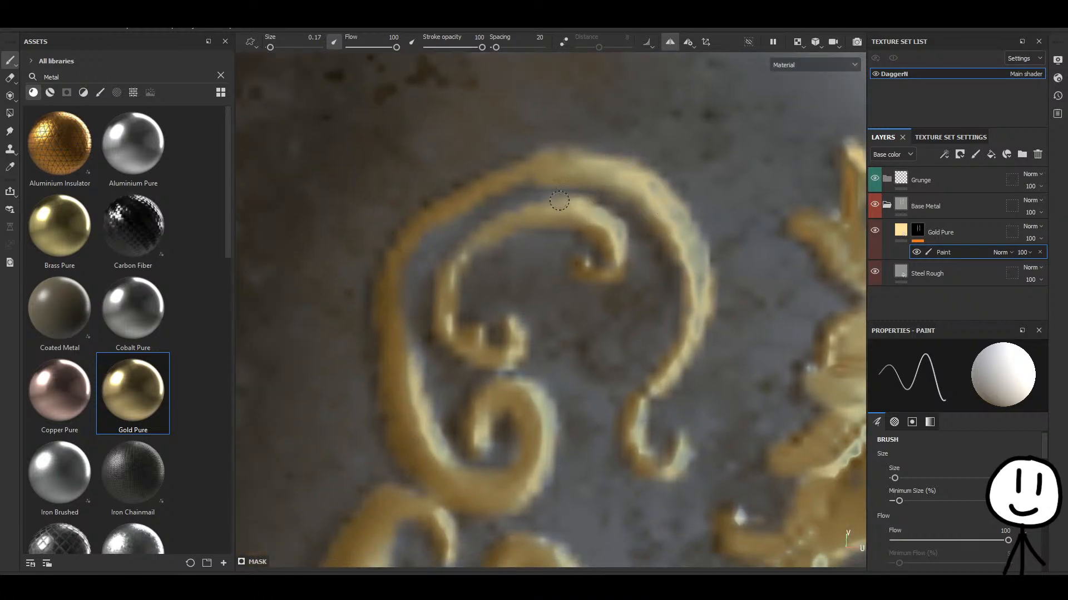
Fill the steel gap between the outer arc and the inner curl with gold across the crown and down the left side.
{"action": "left_click_drag", "start_coordinate": [536, 185], "coordinate": [575, 179]}
{"action": "mouse_move", "coordinate": [506, 197]}
{"action": "left_mouse_down"}
{"action": "mouse_move", "coordinate": [439, 239]}
{"action": "mouse_move", "coordinate": [405, 277]}
{"action": "mouse_move", "coordinate": [429, 233]}
{"action": "left_mouse_up"}
{"action": "left_click_drag", "start_coordinate": [412, 268], "coordinate": [540, 200]}
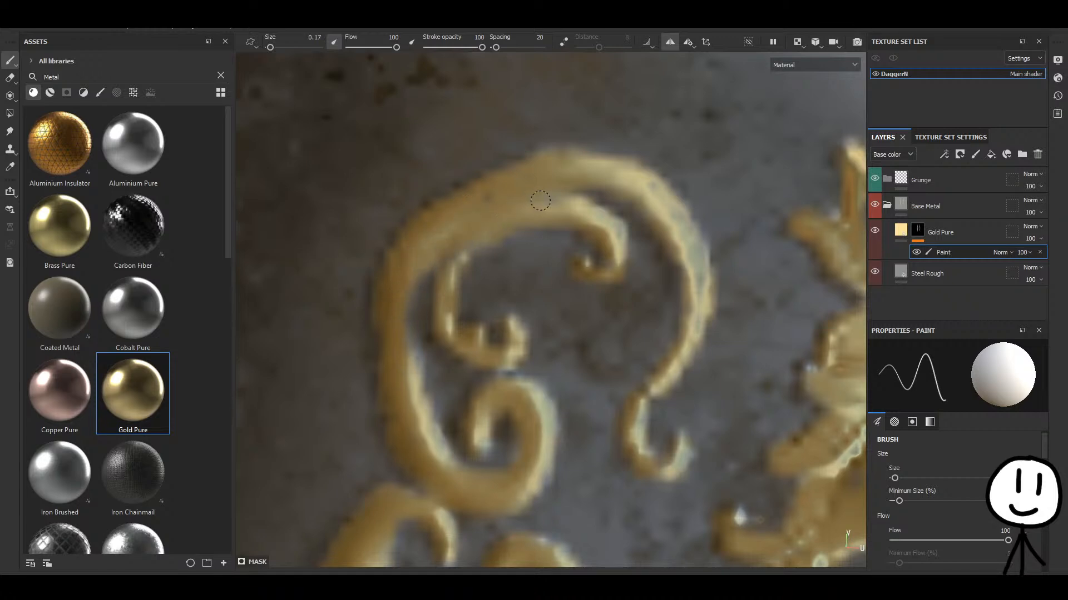
{"action": "middle_click_drag", "start_coordinate": [453, 260], "coordinate": [434, 208]}
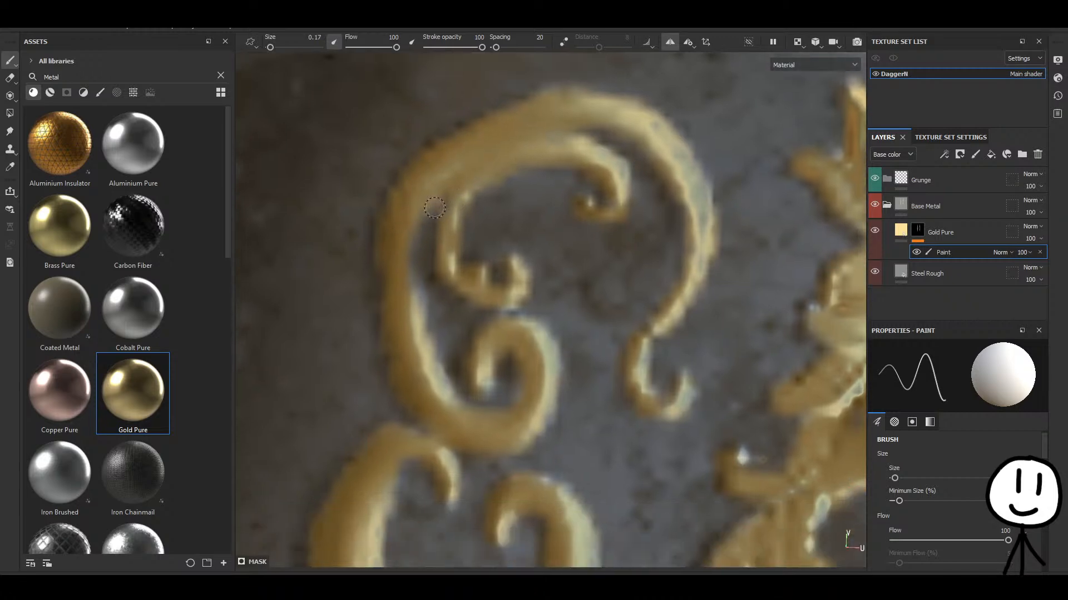
{"action": "left_click_drag", "start_coordinate": [419, 231], "coordinate": [414, 336]}
Examine the gilded scrolls up close and check both engraved strips for ornaments still left in steel.
{"action": "scroll", "coordinate": [521, 392], "scroll_direction": "down", "scroll_amount": 6}
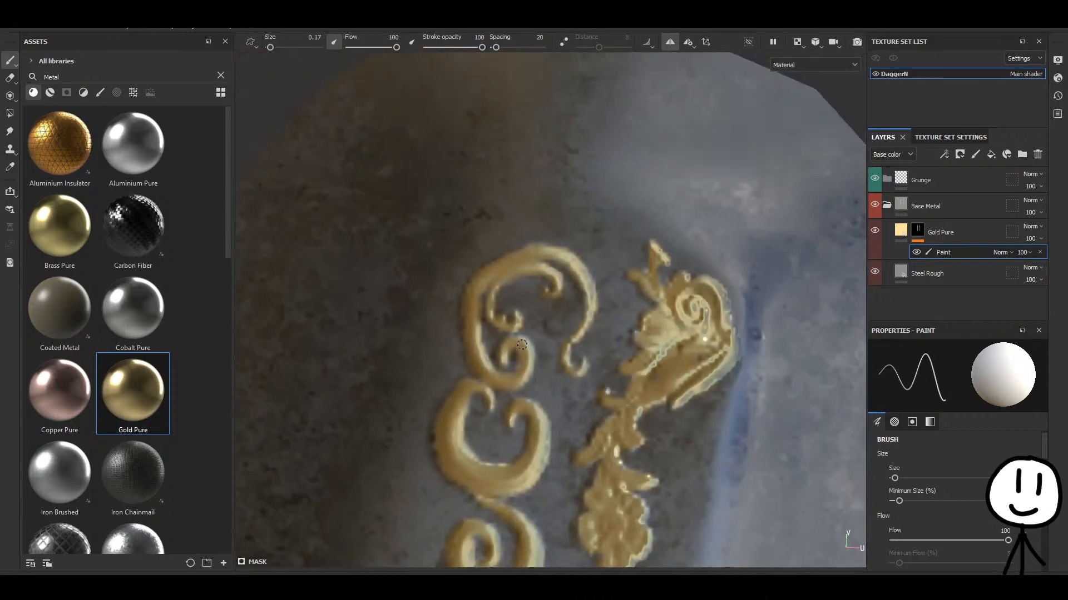
{"action": "scroll", "coordinate": [559, 344], "scroll_direction": "up", "scroll_amount": 8}
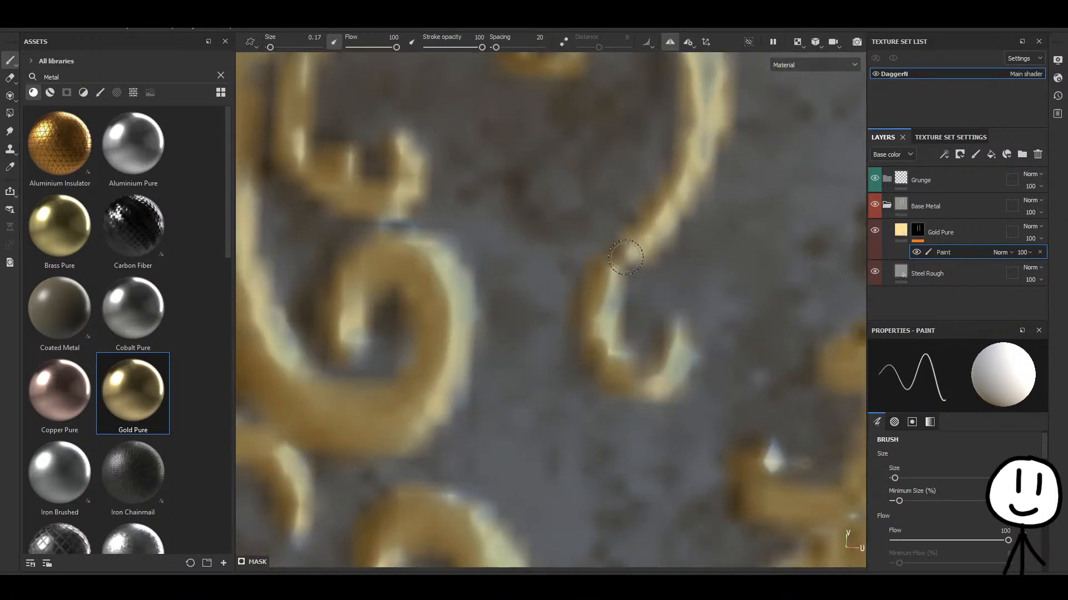
{"action": "scroll", "coordinate": [612, 303], "scroll_direction": "down", "scroll_amount": 3}
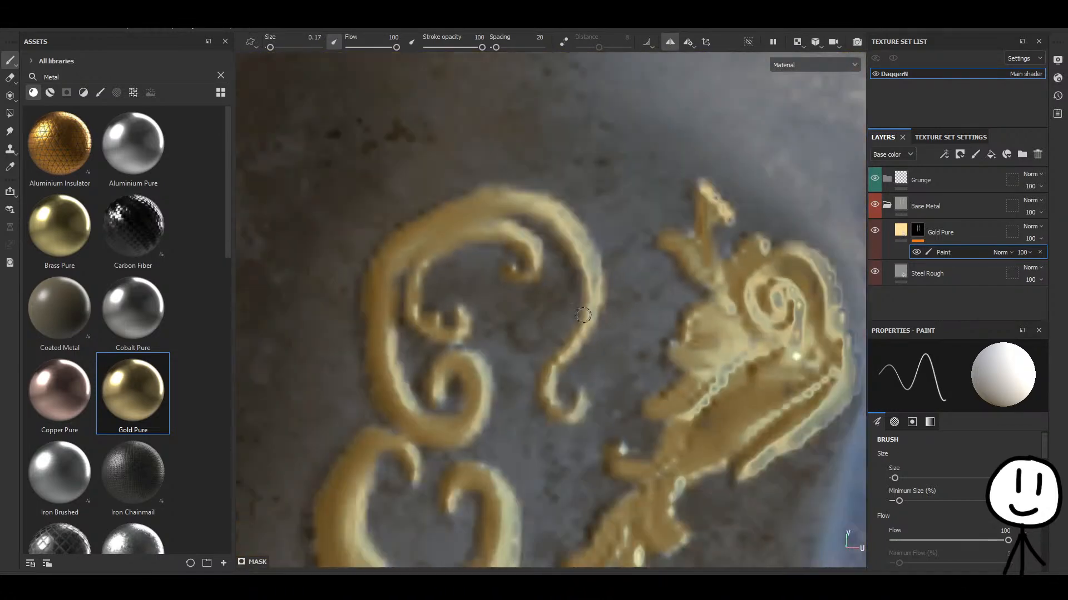
{"action": "scroll", "coordinate": [583, 315], "scroll_direction": "down", "scroll_amount": 5}
{"action": "middle_click_drag", "start_coordinate": [584, 334], "coordinate": [576, 225], "text": "alt"}
{"action": "scroll", "coordinate": [579, 384], "scroll_direction": "down", "scroll_amount": 7}
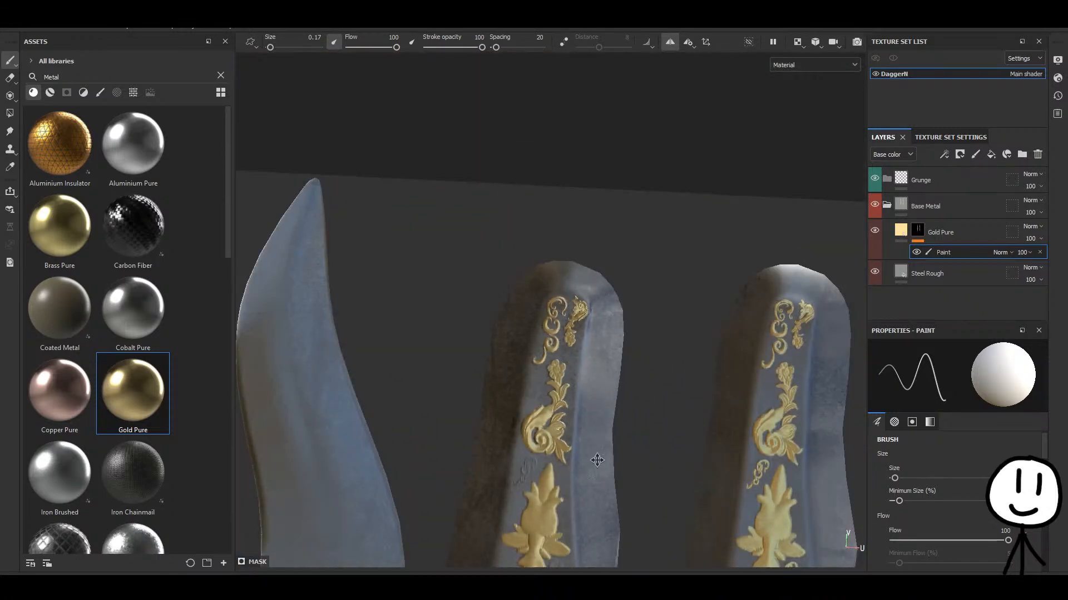
{"action": "scroll", "coordinate": [467, 271], "scroll_direction": "up", "scroll_amount": 10}
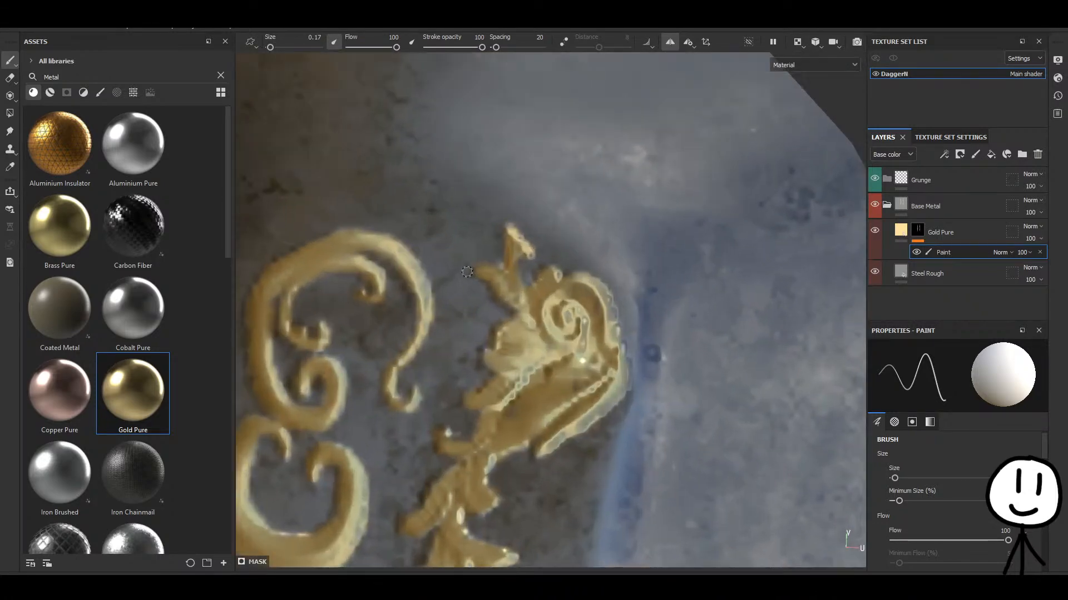
{"action": "scroll", "coordinate": [467, 272], "scroll_direction": "up", "scroll_amount": 3}
{"action": "scroll", "coordinate": [582, 234], "scroll_direction": "down", "scroll_amount": 6}
{"action": "scroll", "coordinate": [590, 253], "scroll_direction": "up", "scroll_amount": 5}
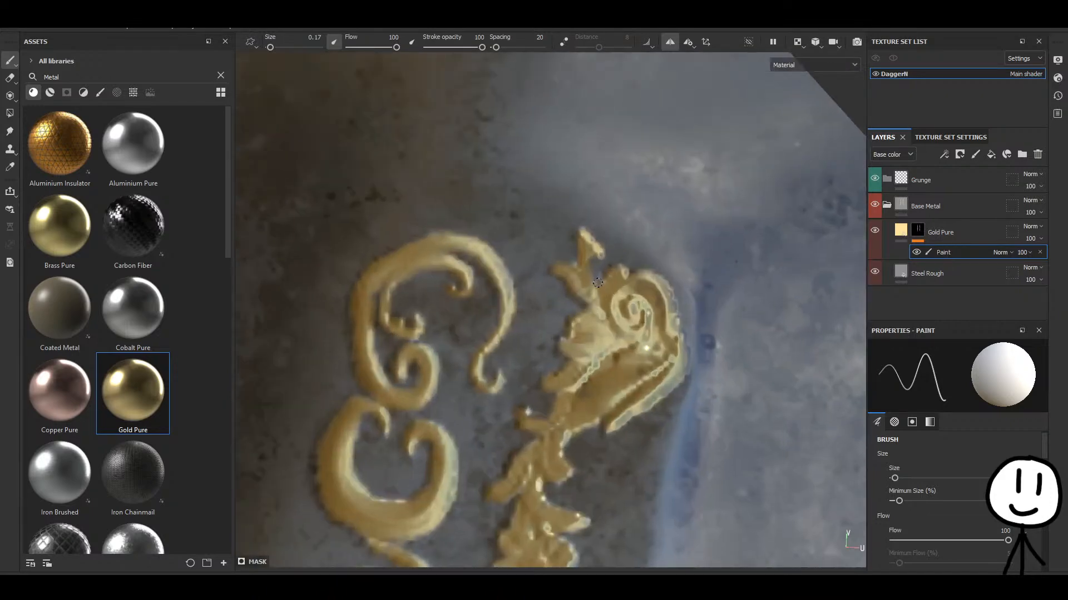
{"action": "scroll", "coordinate": [593, 264], "scroll_direction": "down", "scroll_amount": 8}
{"action": "scroll", "coordinate": [597, 281], "scroll_direction": "down", "scroll_amount": 5}
{"action": "middle_click_drag", "start_coordinate": [505, 286], "coordinate": [430, 187], "text": "alt"}
{"action": "middle_click_drag", "start_coordinate": [559, 448], "coordinate": [549, 286], "text": "alt"}
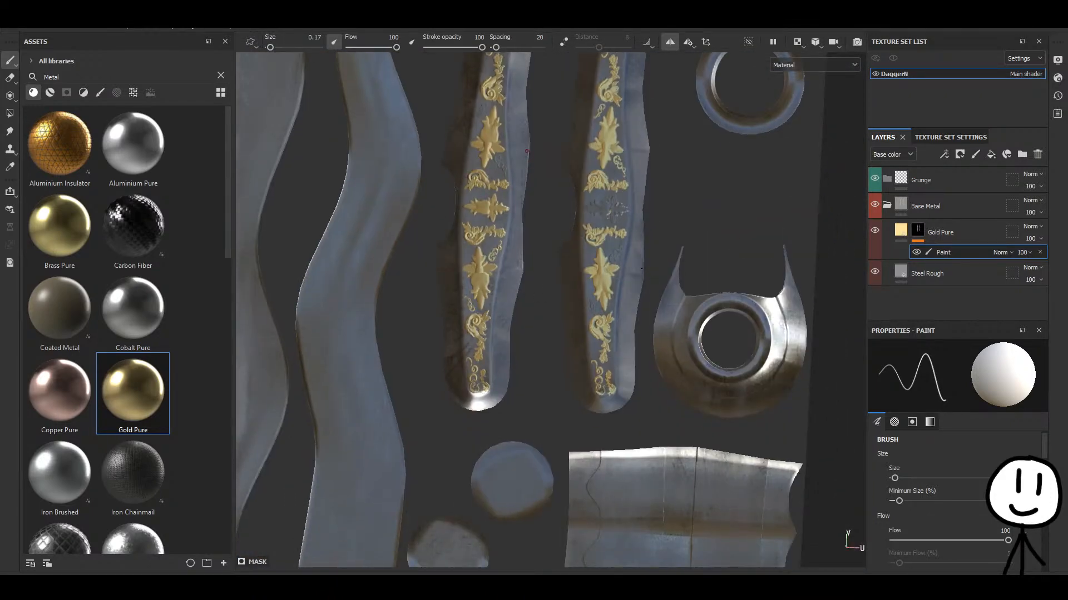
Gild the upper arch and right-hand curl of the small scroll chain between the large acanthus curl and the flower bud, redoing the arch stroke.
{"action": "scroll", "coordinate": [617, 257], "scroll_direction": "up", "scroll_amount": 3}
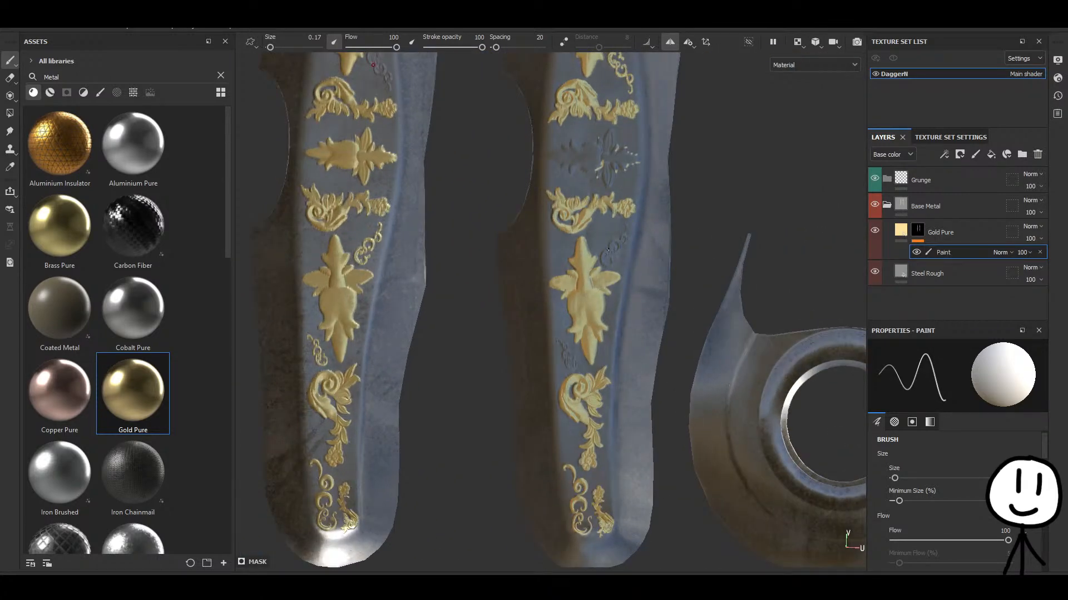
{"action": "middle_click_drag", "start_coordinate": [607, 250], "coordinate": [621, 488], "text": "alt"}
{"action": "scroll", "coordinate": [590, 162], "scroll_direction": "up", "scroll_amount": 3}
{"action": "middle_click_drag", "start_coordinate": [590, 162], "coordinate": [484, 205], "text": "alt"}
{"action": "scroll", "coordinate": [464, 300], "scroll_direction": "up", "scroll_amount": 4}
{"action": "scroll", "coordinate": [512, 294], "scroll_direction": "up", "scroll_amount": 4}
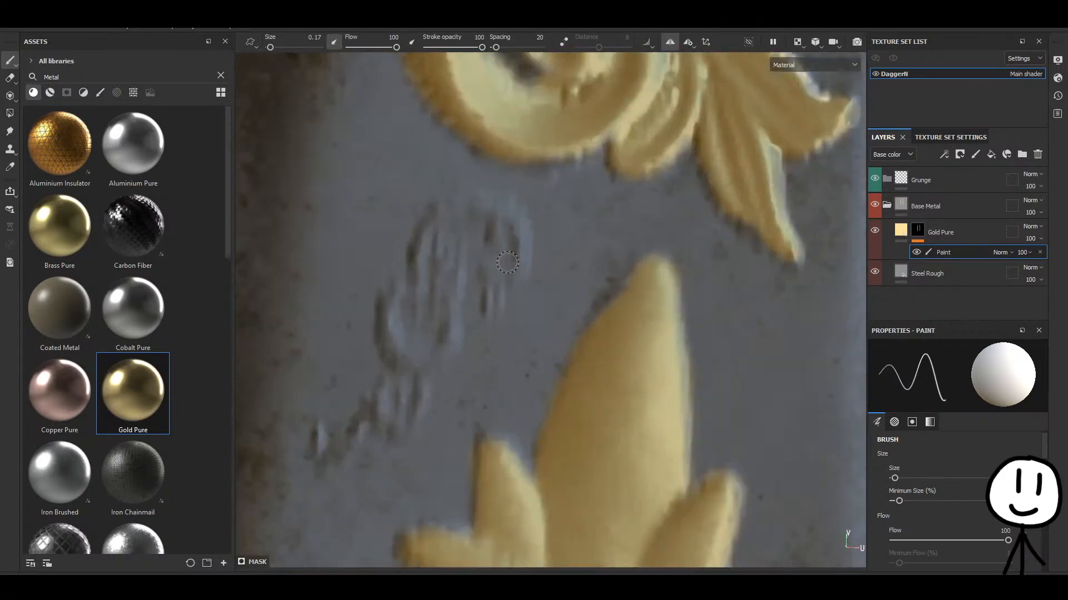
{"action": "left_click_drag", "start_coordinate": [488, 278], "coordinate": [493, 313]}
{"action": "mouse_move", "coordinate": [514, 278]}
{"action": "left_mouse_down"}
{"action": "mouse_move", "coordinate": [528, 233]}
{"action": "mouse_move", "coordinate": [501, 204]}
{"action": "mouse_move", "coordinate": [472, 195]}
{"action": "mouse_move", "coordinate": [439, 200]}
{"action": "mouse_move", "coordinate": [411, 236]}
{"action": "mouse_move", "coordinate": [409, 269]}
{"action": "left_mouse_up"}
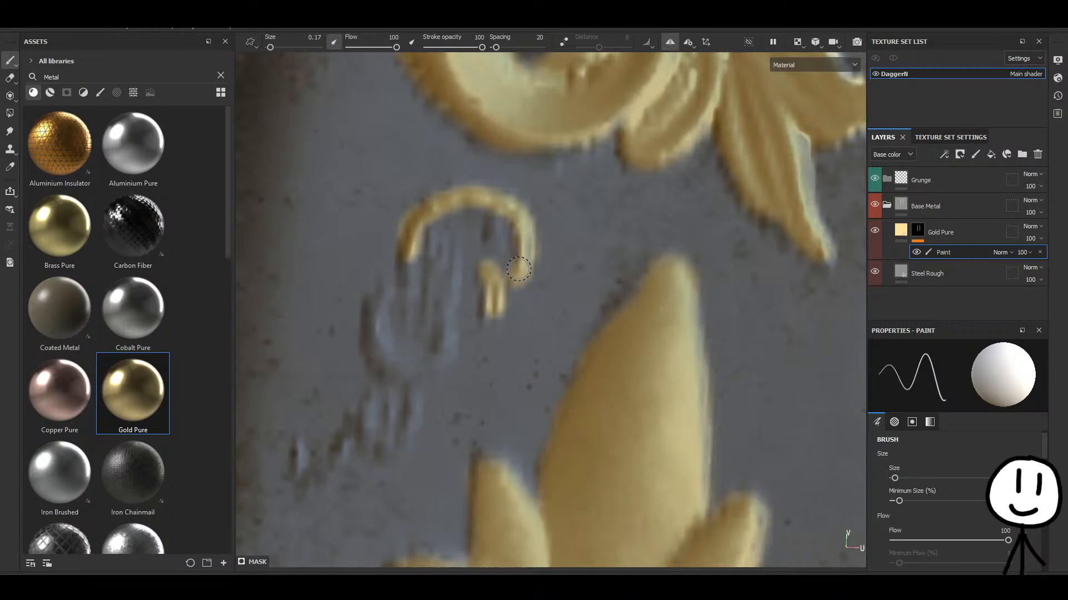
{"action": "key", "text": "ctrl+z"}
{"action": "mouse_move", "coordinate": [522, 256]}
{"action": "left_mouse_down"}
{"action": "mouse_move", "coordinate": [501, 206]}
{"action": "mouse_move", "coordinate": [523, 222]}
{"action": "mouse_move", "coordinate": [488, 218]}
{"action": "mouse_move", "coordinate": [491, 236]}
{"action": "mouse_move", "coordinate": [455, 196]}
{"action": "mouse_move", "coordinate": [429, 201]}
{"action": "mouse_move", "coordinate": [412, 261]}
{"action": "mouse_move", "coordinate": [407, 245]}
{"action": "left_mouse_up"}
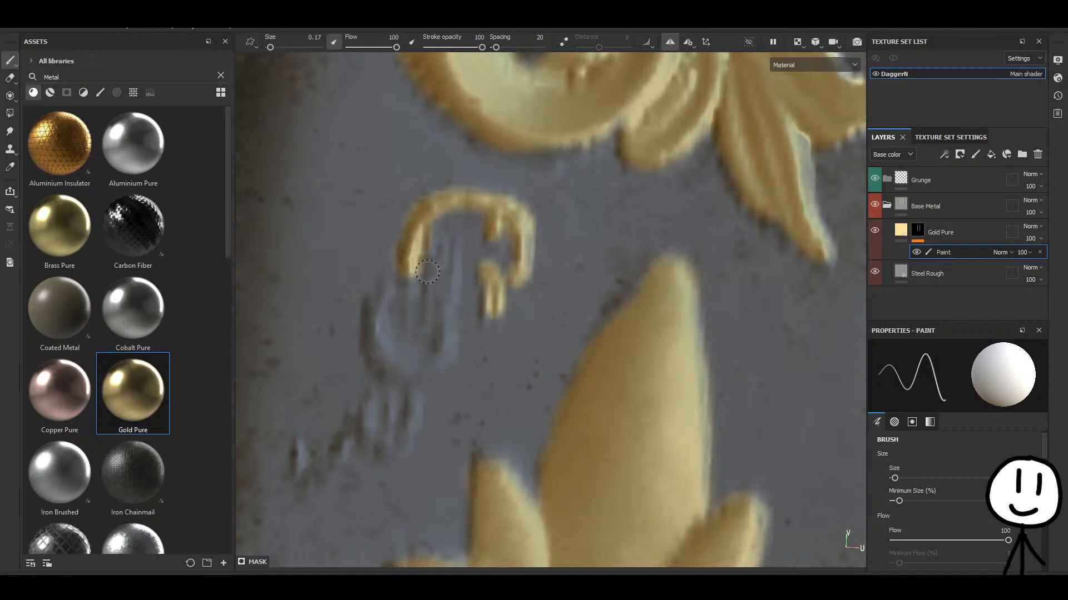
Paint the small scroll chain's inner strands, middle loop and lower U-shaped curl gold.
{"action": "scroll", "coordinate": [366, 210], "scroll_direction": "up", "scroll_amount": 2}
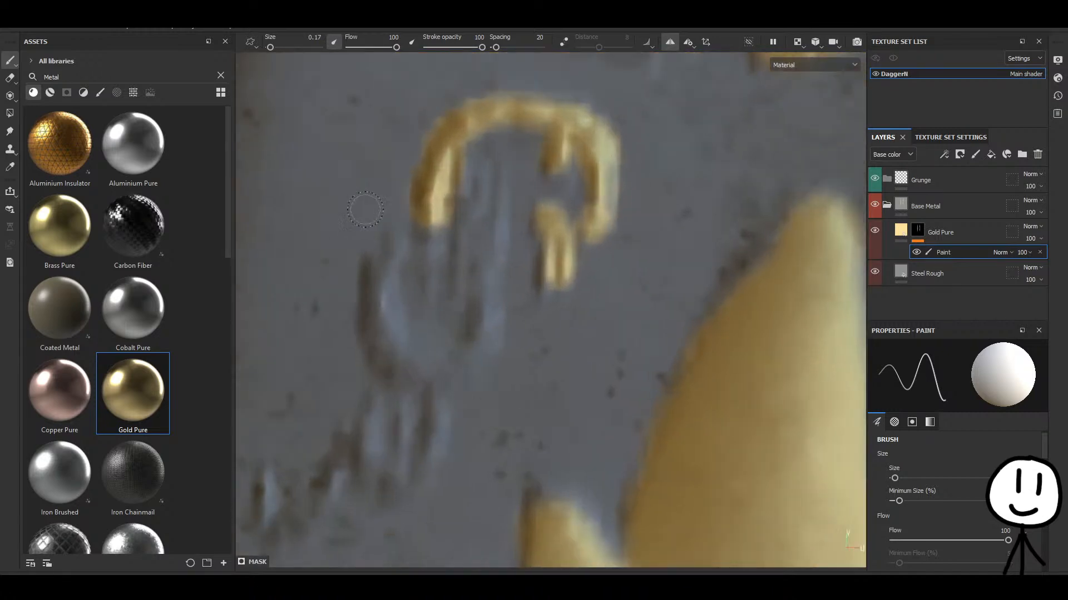
{"action": "mouse_move", "coordinate": [471, 194]}
{"action": "left_mouse_down"}
{"action": "mouse_move", "coordinate": [485, 189]}
{"action": "mouse_move", "coordinate": [471, 236]}
{"action": "left_mouse_up"}
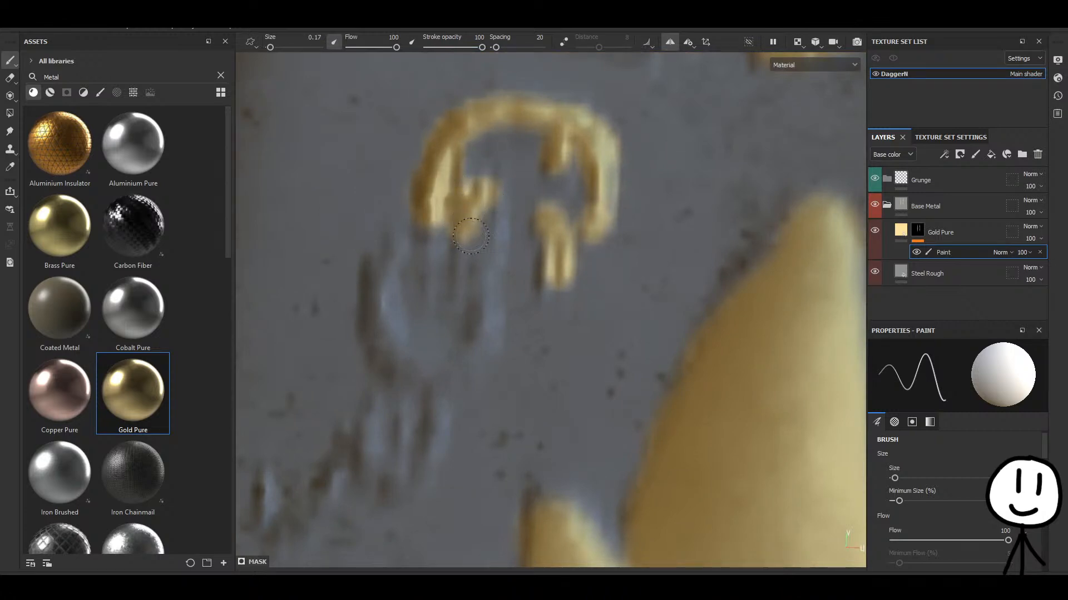
{"action": "mouse_move", "coordinate": [497, 202]}
{"action": "left_mouse_down"}
{"action": "mouse_move", "coordinate": [486, 267]}
{"action": "mouse_move", "coordinate": [439, 239]}
{"action": "mouse_move", "coordinate": [439, 276]}
{"action": "mouse_move", "coordinate": [455, 283]}
{"action": "mouse_move", "coordinate": [483, 229]}
{"action": "mouse_move", "coordinate": [471, 363]}
{"action": "mouse_move", "coordinate": [419, 391]}
{"action": "mouse_move", "coordinate": [371, 329]}
{"action": "mouse_move", "coordinate": [368, 290]}
{"action": "mouse_move", "coordinate": [392, 245]}
{"action": "mouse_move", "coordinate": [383, 319]}
{"action": "mouse_move", "coordinate": [403, 361]}
{"action": "mouse_move", "coordinate": [477, 339]}
{"action": "left_mouse_up"}
{"action": "middle_click_drag", "start_coordinate": [492, 378], "coordinate": [526, 262], "text": "alt"}
{"action": "mouse_move", "coordinate": [471, 311]}
{"action": "left_mouse_down"}
{"action": "mouse_move", "coordinate": [453, 358]}
{"action": "mouse_move", "coordinate": [402, 340]}
{"action": "mouse_move", "coordinate": [402, 296]}
{"action": "mouse_move", "coordinate": [435, 343]}
{"action": "left_mouse_up"}
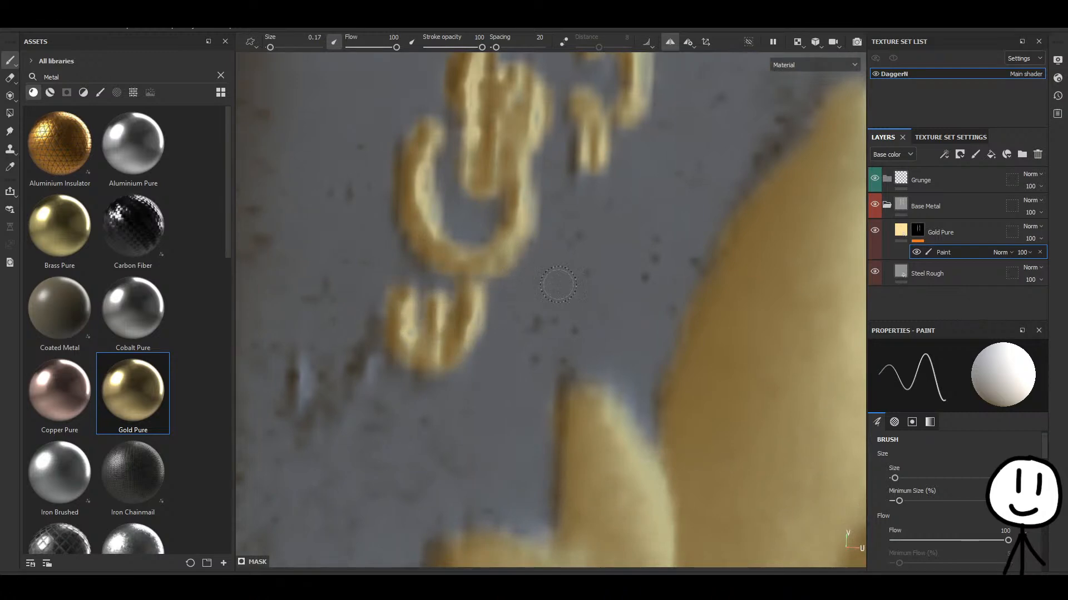
Gild the small scroll chain's zigzag tail from its outer tip up to the lower curl.
{"action": "middle_click_drag", "start_coordinate": [412, 340], "coordinate": [708, 267], "text": "alt"}
{"action": "scroll", "coordinate": [628, 314], "scroll_direction": "up", "scroll_amount": 3}
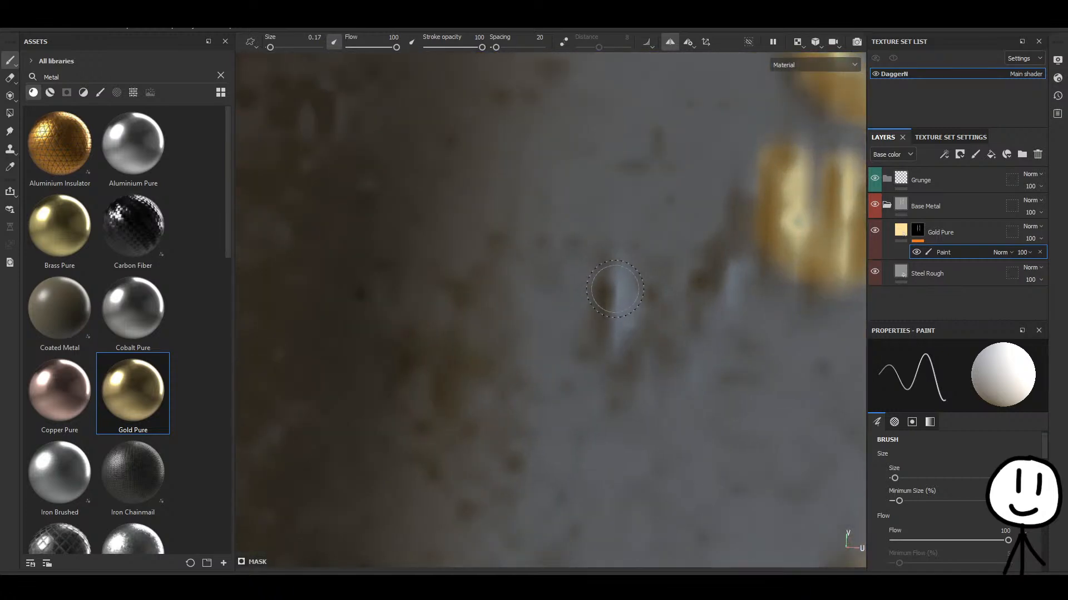
{"action": "mouse_move", "coordinate": [615, 288]}
{"action": "left_mouse_down"}
{"action": "mouse_move", "coordinate": [625, 364]}
{"action": "mouse_move", "coordinate": [634, 350]}
{"action": "mouse_move", "coordinate": [615, 291]}
{"action": "mouse_move", "coordinate": [656, 347]}
{"action": "mouse_move", "coordinate": [739, 256]}
{"action": "mouse_move", "coordinate": [743, 224]}
{"action": "mouse_move", "coordinate": [742, 262]}
{"action": "left_mouse_up"}
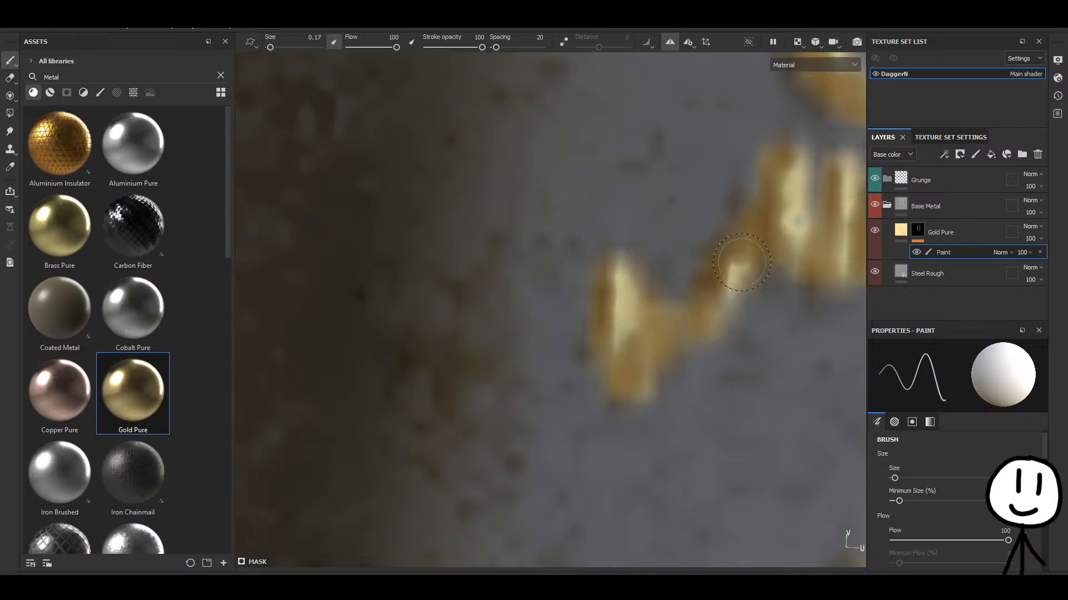
Paint the C-shaped top curl of the scroll chain below the flower's right leaf gold, including its hooked tips.
{"action": "scroll", "coordinate": [639, 340], "scroll_direction": "down", "scroll_amount": 10}
{"action": "middle_click_drag", "start_coordinate": [662, 344], "coordinate": [490, 311], "text": "alt"}
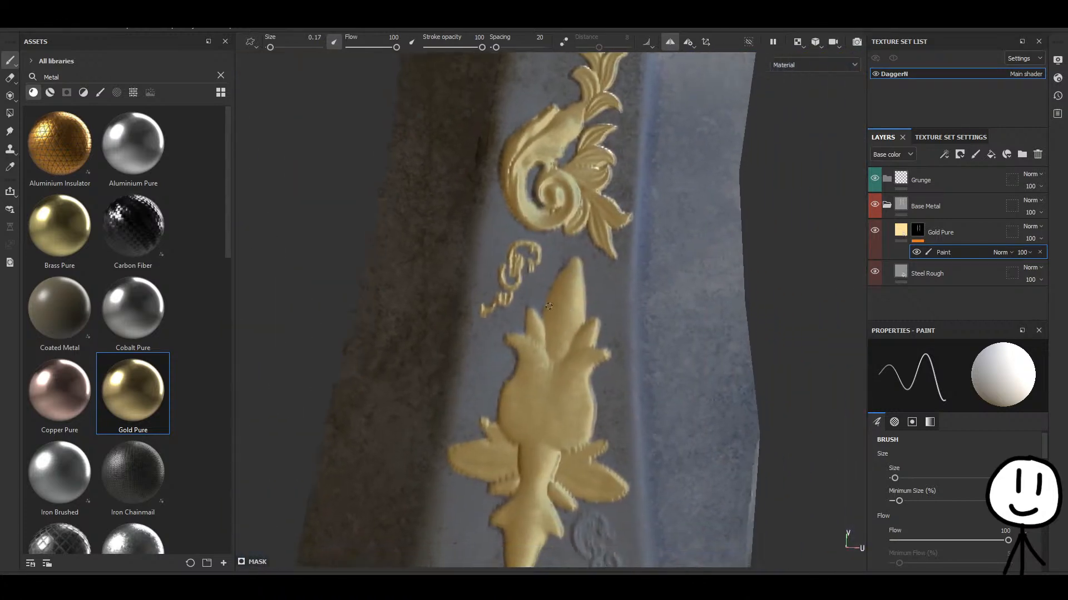
{"action": "mouse_move", "coordinate": [571, 436]}
{"action": "middle_mouse_down", "text": "alt"}
{"action": "mouse_move", "coordinate": [537, 267]}
{"action": "mouse_move", "coordinate": [519, 235]}
{"action": "mouse_move", "coordinate": [569, 339]}
{"action": "middle_mouse_up", "text": "alt"}
{"action": "scroll", "coordinate": [540, 392], "scroll_direction": "up", "scroll_amount": 4}
{"action": "scroll", "coordinate": [584, 338], "scroll_direction": "up", "scroll_amount": 3}
{"action": "mouse_move", "coordinate": [616, 294]}
{"action": "left_mouse_down"}
{"action": "mouse_move", "coordinate": [598, 320]}
{"action": "mouse_move", "coordinate": [584, 299]}
{"action": "mouse_move", "coordinate": [542, 289]}
{"action": "mouse_move", "coordinate": [575, 258]}
{"action": "mouse_move", "coordinate": [583, 291]}
{"action": "mouse_move", "coordinate": [563, 236]}
{"action": "mouse_move", "coordinate": [517, 210]}
{"action": "mouse_move", "coordinate": [545, 210]}
{"action": "mouse_move", "coordinate": [559, 229]}
{"action": "mouse_move", "coordinate": [476, 229]}
{"action": "mouse_move", "coordinate": [441, 258]}
{"action": "mouse_move", "coordinate": [426, 301]}
{"action": "mouse_move", "coordinate": [495, 239]}
{"action": "mouse_move", "coordinate": [525, 245]}
{"action": "mouse_move", "coordinate": [473, 257]}
{"action": "mouse_move", "coordinate": [444, 307]}
{"action": "mouse_move", "coordinate": [444, 289]}
{"action": "mouse_move", "coordinate": [470, 375]}
{"action": "mouse_move", "coordinate": [442, 338]}
{"action": "mouse_move", "coordinate": [496, 394]}
{"action": "mouse_move", "coordinate": [462, 373]}
{"action": "mouse_move", "coordinate": [510, 390]}
{"action": "left_mouse_up"}
{"action": "mouse_move", "coordinate": [497, 347]}
{"action": "left_mouse_down"}
{"action": "mouse_move", "coordinate": [506, 317]}
{"action": "mouse_move", "coordinate": [531, 385]}
{"action": "mouse_move", "coordinate": [517, 355]}
{"action": "left_mouse_up"}
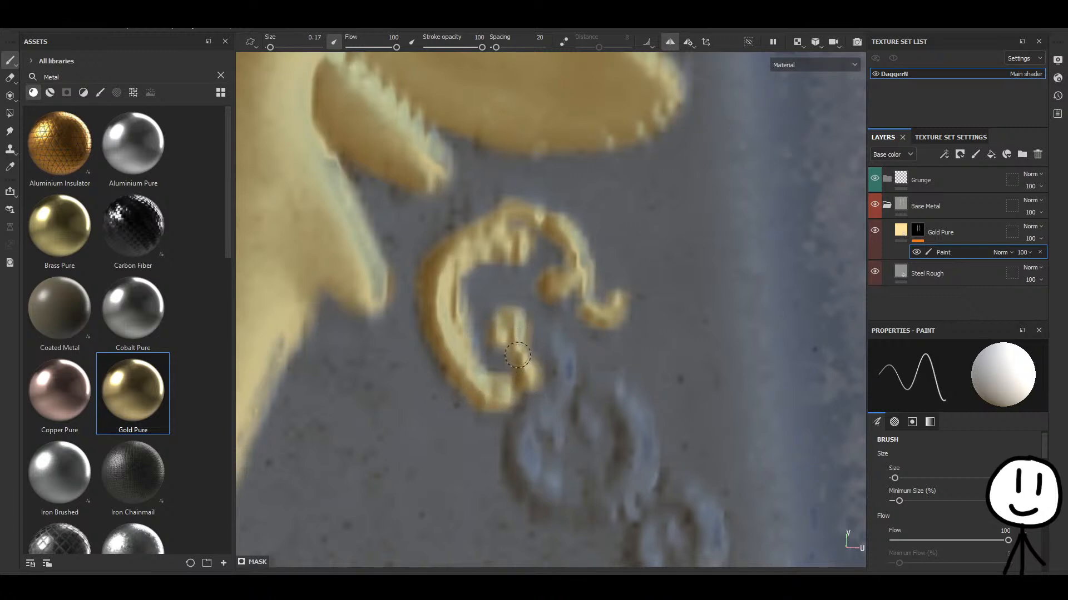
{"action": "mouse_move", "coordinate": [528, 395]}
{"action": "left_mouse_down"}
{"action": "mouse_move", "coordinate": [553, 406]}
{"action": "mouse_move", "coordinate": [555, 333]}
{"action": "left_mouse_up"}
Gild the round middle curl of this scroll chain, including its inner tips and lower rim.
{"action": "middle_click_drag", "start_coordinate": [578, 435], "coordinate": [576, 337], "text": "alt"}
{"action": "mouse_move", "coordinate": [547, 321]}
{"action": "left_mouse_down"}
{"action": "mouse_move", "coordinate": [555, 333]}
{"action": "mouse_move", "coordinate": [536, 321]}
{"action": "mouse_move", "coordinate": [520, 359]}
{"action": "mouse_move", "coordinate": [513, 336]}
{"action": "mouse_move", "coordinate": [534, 390]}
{"action": "mouse_move", "coordinate": [556, 404]}
{"action": "mouse_move", "coordinate": [529, 367]}
{"action": "mouse_move", "coordinate": [578, 398]}
{"action": "mouse_move", "coordinate": [631, 364]}
{"action": "mouse_move", "coordinate": [630, 326]}
{"action": "mouse_move", "coordinate": [578, 309]}
{"action": "mouse_move", "coordinate": [599, 277]}
{"action": "mouse_move", "coordinate": [637, 339]}
{"action": "mouse_move", "coordinate": [643, 370]}
{"action": "mouse_move", "coordinate": [605, 407]}
{"action": "mouse_move", "coordinate": [566, 412]}
{"action": "left_mouse_up"}
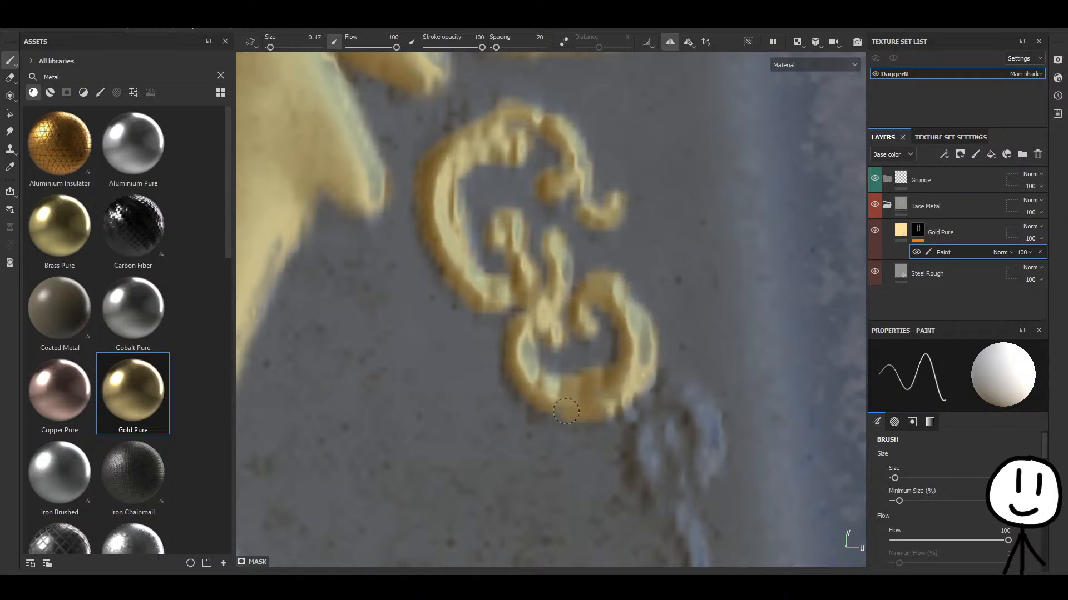
{"action": "left_click_drag", "start_coordinate": [632, 384], "coordinate": [620, 402]}
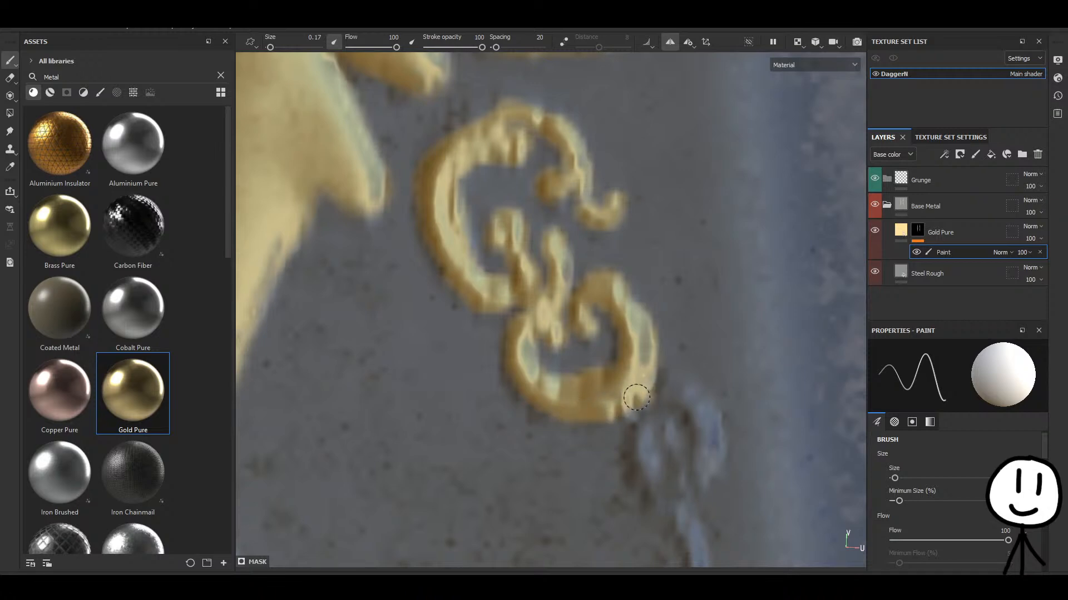
Paint the scroll chain's small lower curl and its hooked tail gold.
{"action": "middle_click_drag", "start_coordinate": [577, 412], "coordinate": [515, 309]}
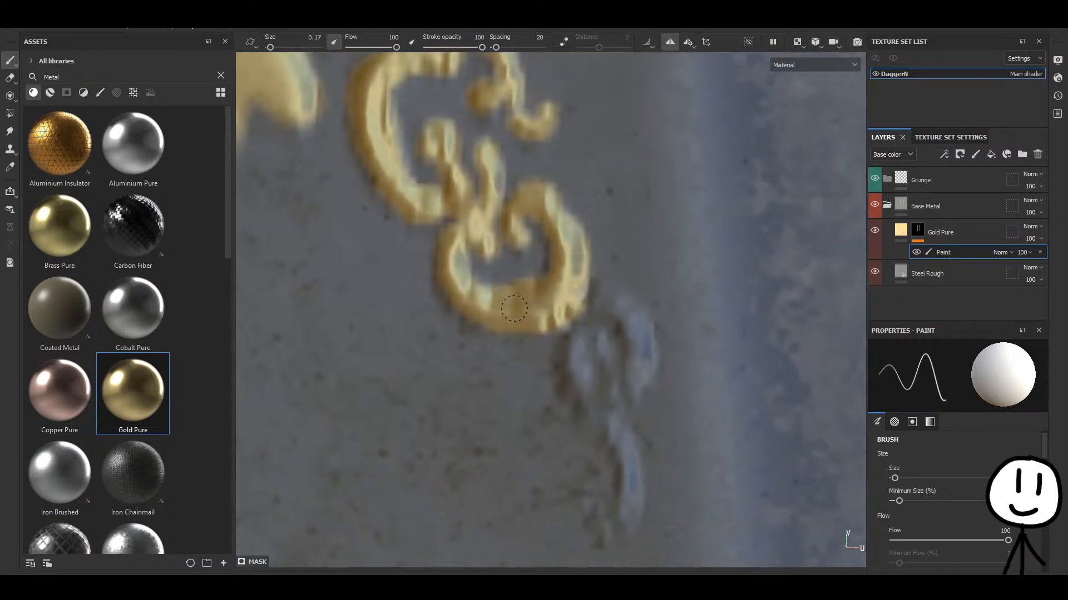
{"action": "mouse_move", "coordinate": [605, 302]}
{"action": "left_mouse_down"}
{"action": "mouse_move", "coordinate": [640, 327]}
{"action": "mouse_move", "coordinate": [649, 364]}
{"action": "mouse_move", "coordinate": [634, 385]}
{"action": "left_mouse_up"}
{"action": "middle_click_drag", "start_coordinate": [620, 353], "coordinate": [607, 321]}
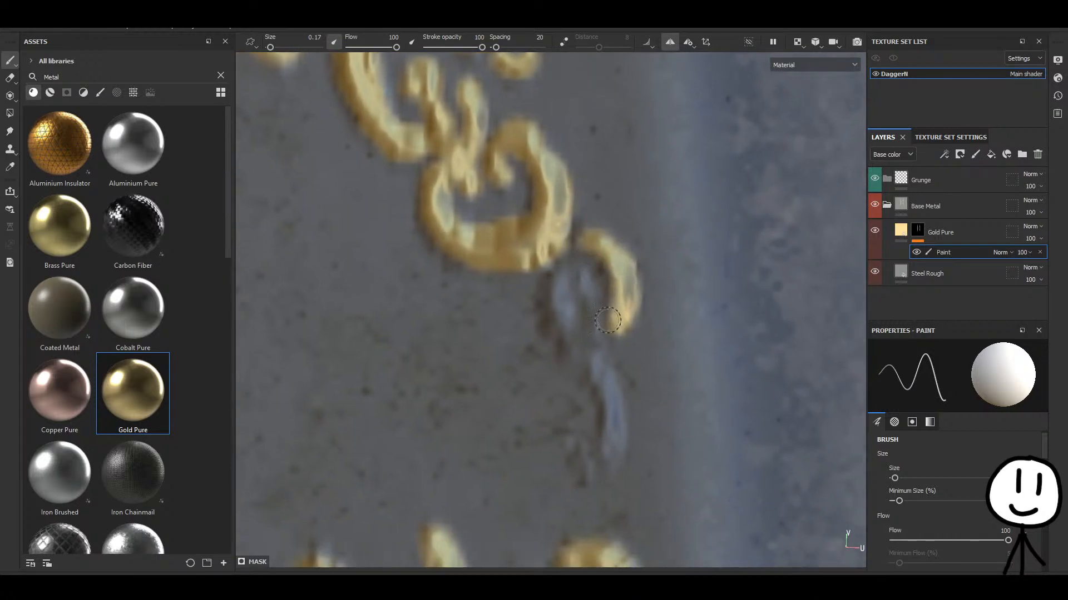
{"action": "mouse_move", "coordinate": [568, 445]}
{"action": "left_mouse_down"}
{"action": "mouse_move", "coordinate": [596, 475]}
{"action": "mouse_move", "coordinate": [609, 453]}
{"action": "mouse_move", "coordinate": [614, 391]}
{"action": "mouse_move", "coordinate": [596, 358]}
{"action": "left_mouse_up"}
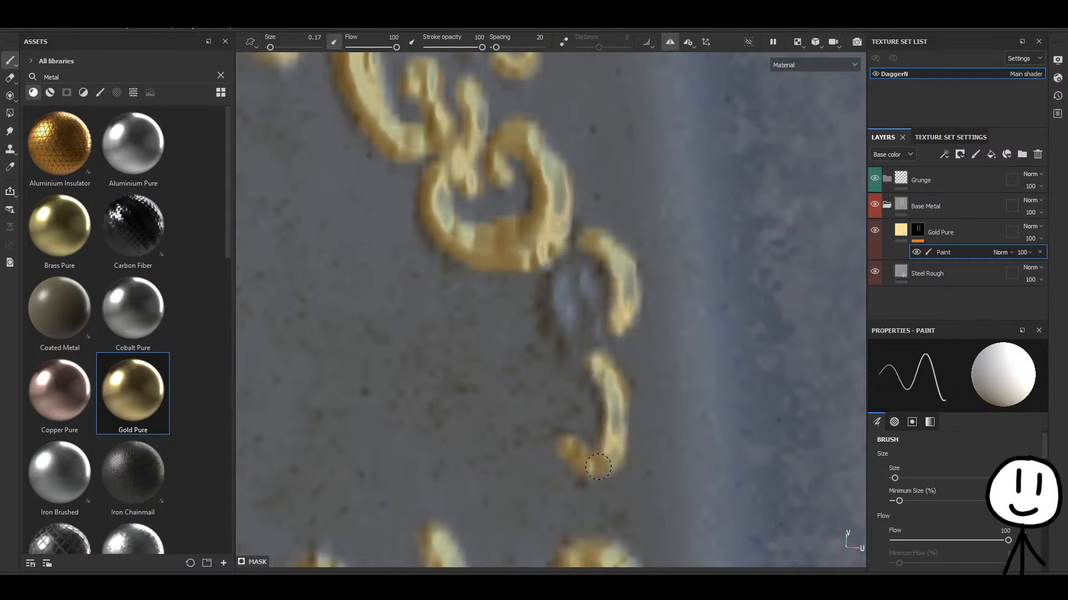
{"action": "mouse_move", "coordinate": [605, 377]}
{"action": "left_mouse_down"}
{"action": "mouse_move", "coordinate": [554, 309]}
{"action": "mouse_move", "coordinate": [559, 278]}
{"action": "mouse_move", "coordinate": [587, 276]}
{"action": "mouse_move", "coordinate": [603, 332]}
{"action": "left_mouse_up"}
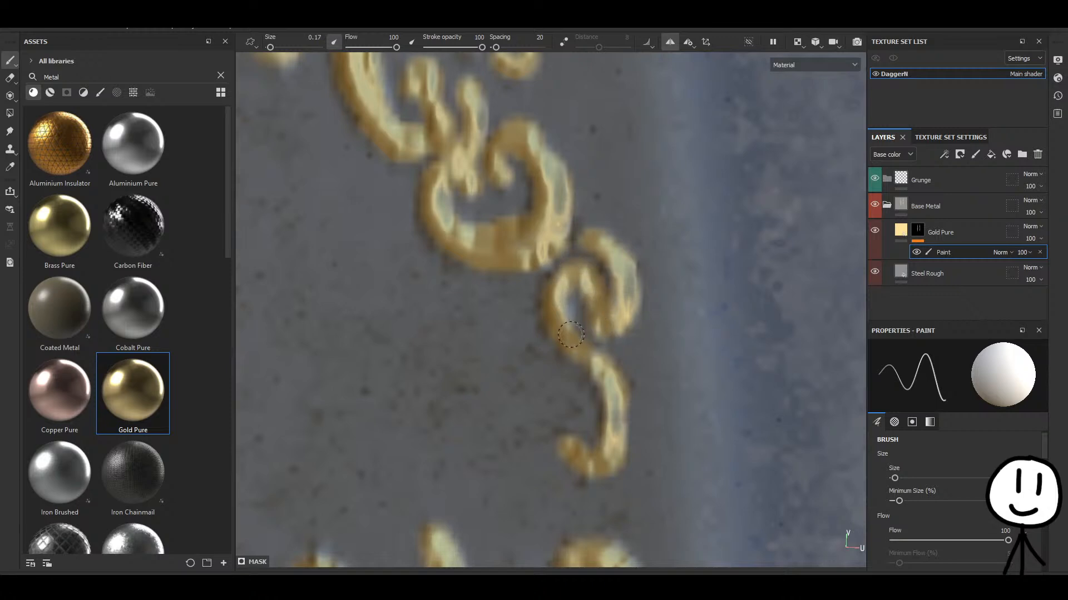
{"action": "scroll", "coordinate": [565, 306], "scroll_direction": "down", "scroll_amount": 10}
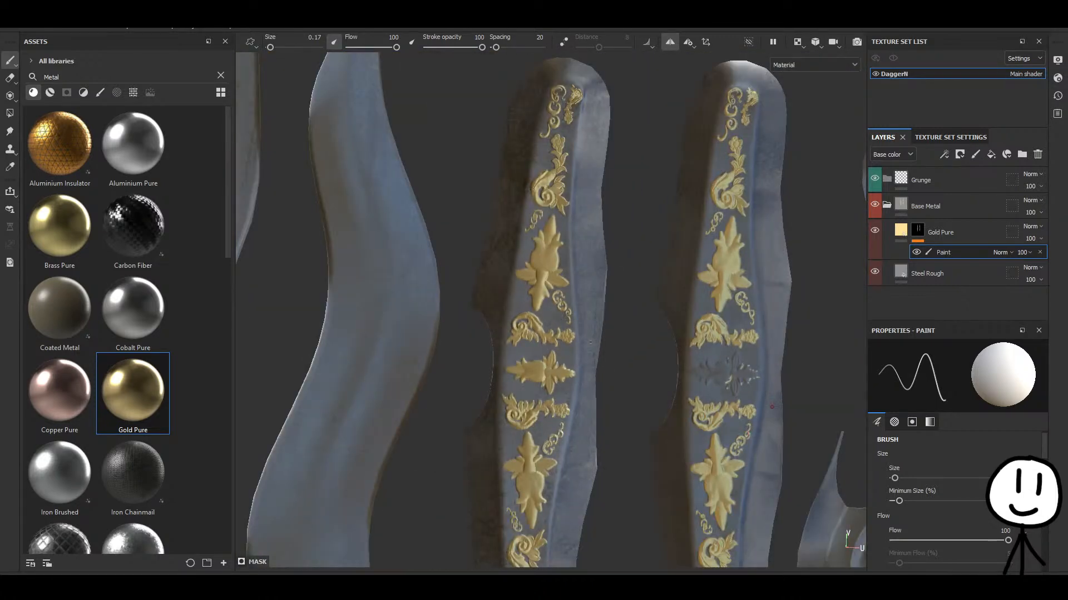
{"action": "middle_click_drag", "start_coordinate": [565, 307], "coordinate": [335, 92], "text": "alt"}
{"action": "scroll", "coordinate": [471, 248], "scroll_direction": "up", "scroll_amount": 4}
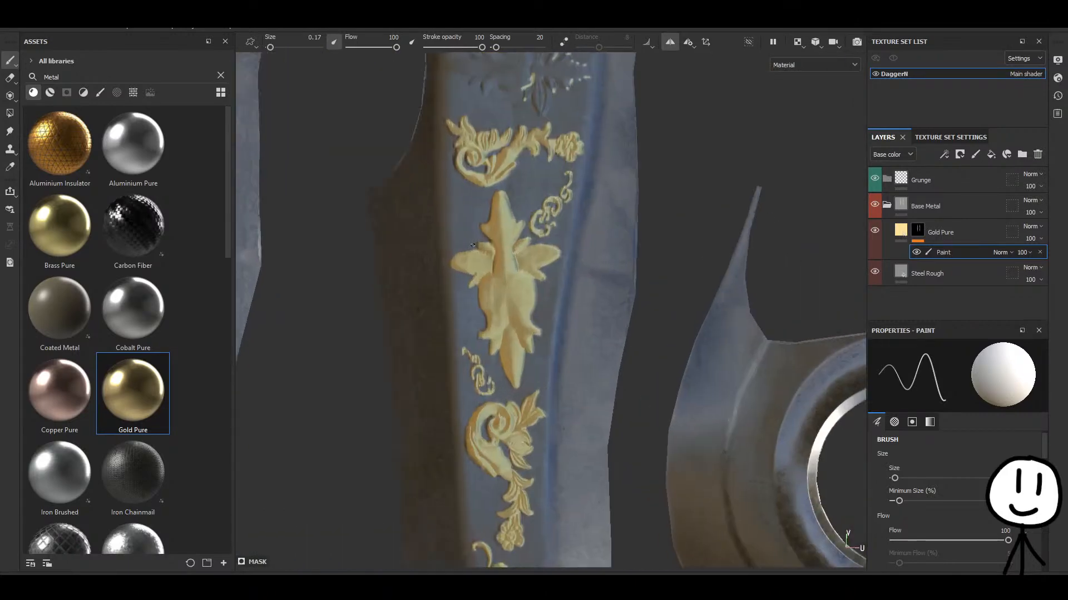
Enlarge the mask brush to 0.4 and paint gold over the center of the bare flower ornament and part of its rounded body.
{"action": "middle_click_drag", "start_coordinate": [538, 78], "coordinate": [559, 324], "text": "alt"}
{"action": "scroll", "coordinate": [559, 324], "scroll_direction": "up", "scroll_amount": 8}
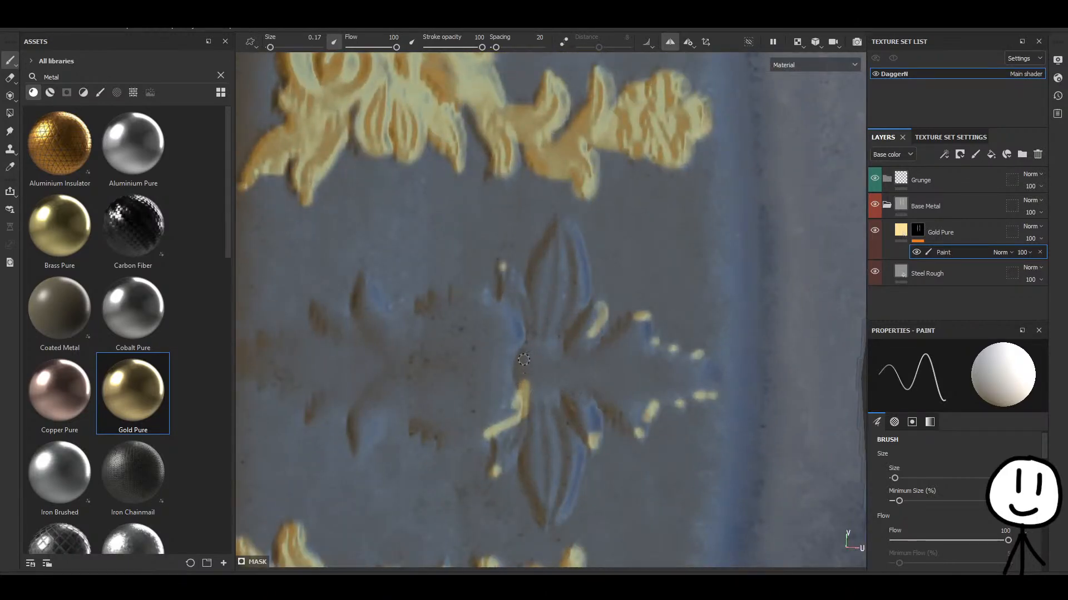
{"action": "mouse_move", "coordinate": [523, 360]}
{"action": "left_mouse_down"}
{"action": "mouse_move", "coordinate": [492, 419]}
{"action": "mouse_move", "coordinate": [531, 347]}
{"action": "mouse_move", "coordinate": [478, 389]}
{"action": "left_mouse_up"}
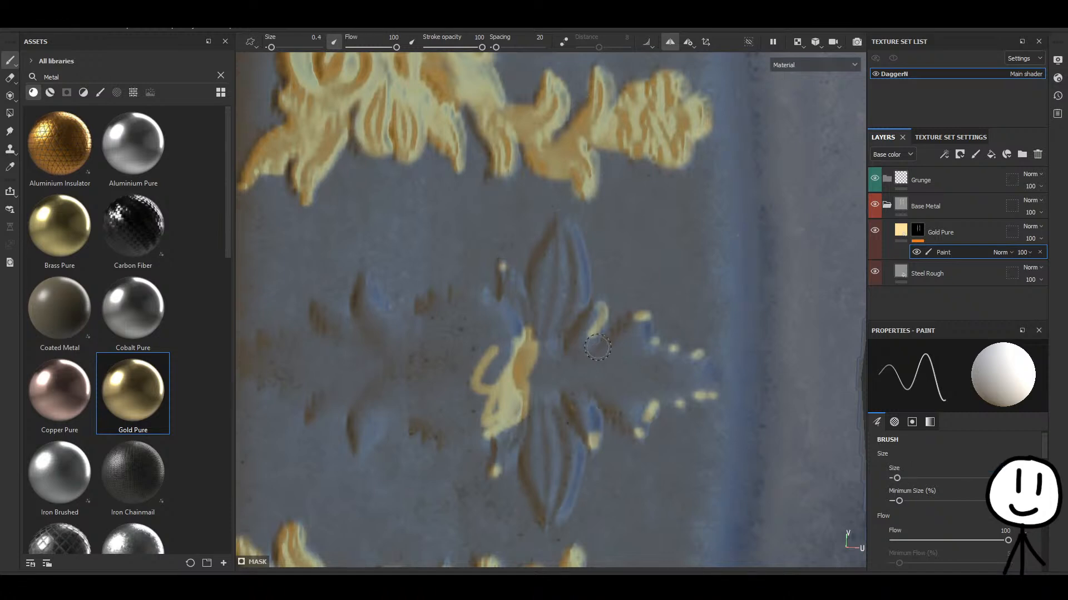
{"action": "mouse_move", "coordinate": [567, 367]}
{"action": "left_mouse_down"}
{"action": "mouse_move", "coordinate": [492, 372]}
{"action": "mouse_move", "coordinate": [456, 390]}
{"action": "mouse_move", "coordinate": [464, 415]}
{"action": "mouse_move", "coordinate": [451, 384]}
{"action": "left_mouse_up"}
Paint gold over the two large striped petals above and below the flower ornament's center.
{"action": "middle_click_drag", "start_coordinate": [427, 368], "coordinate": [675, 384], "text": "alt"}
{"action": "scroll", "coordinate": [674, 384], "scroll_direction": "up", "scroll_amount": 3}
{"action": "middle_click_drag", "start_coordinate": [734, 398], "coordinate": [445, 457], "text": "alt"}
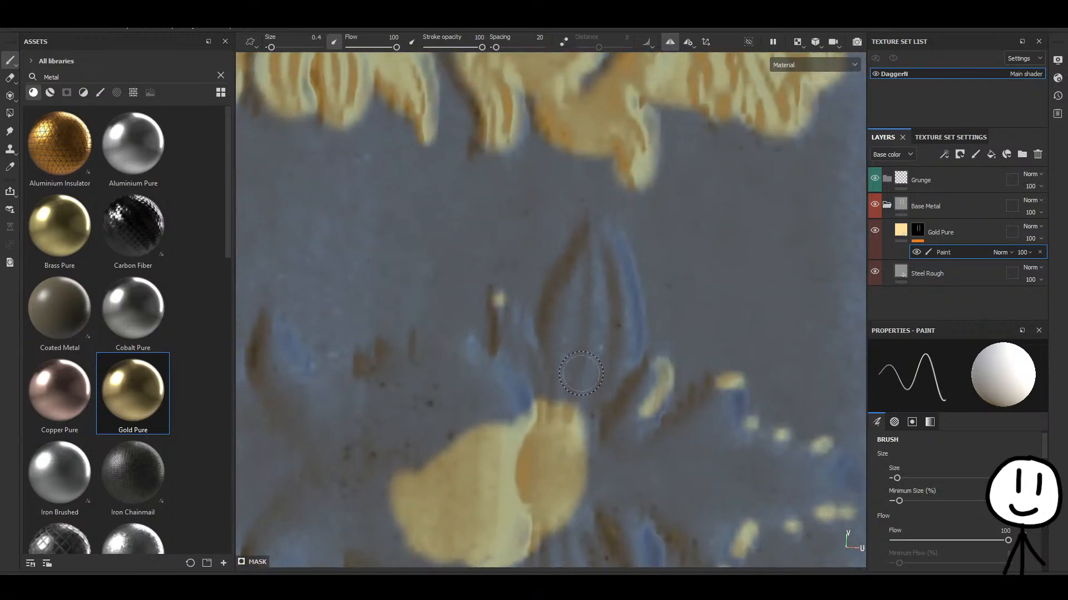
{"action": "mouse_move", "coordinate": [581, 374]}
{"action": "left_mouse_down"}
{"action": "mouse_move", "coordinate": [556, 323]}
{"action": "mouse_move", "coordinate": [604, 280]}
{"action": "mouse_move", "coordinate": [592, 301]}
{"action": "mouse_move", "coordinate": [598, 247]}
{"action": "mouse_move", "coordinate": [622, 295]}
{"action": "mouse_move", "coordinate": [623, 361]}
{"action": "mouse_move", "coordinate": [595, 331]}
{"action": "mouse_move", "coordinate": [584, 466]}
{"action": "left_mouse_up"}
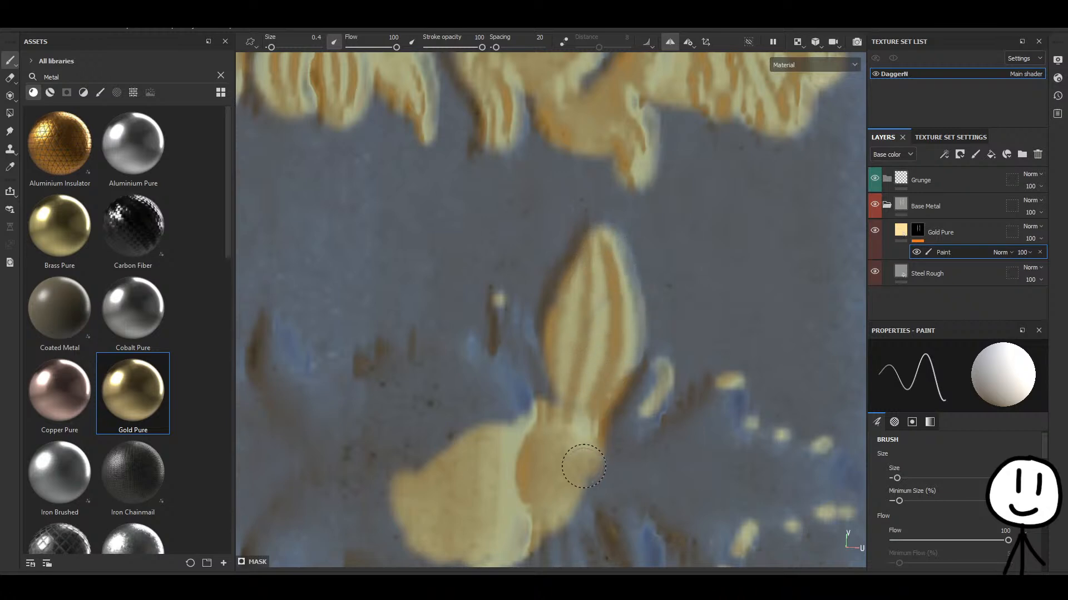
{"action": "middle_click_drag", "start_coordinate": [584, 466], "coordinate": [556, 260], "text": "alt"}
{"action": "mouse_move", "coordinate": [542, 328]}
{"action": "left_mouse_down"}
{"action": "mouse_move", "coordinate": [520, 414]}
{"action": "mouse_move", "coordinate": [525, 490]}
{"action": "mouse_move", "coordinate": [542, 504]}
{"action": "mouse_move", "coordinate": [579, 452]}
{"action": "mouse_move", "coordinate": [588, 398]}
{"action": "mouse_move", "coordinate": [570, 353]}
{"action": "mouse_move", "coordinate": [552, 386]}
{"action": "mouse_move", "coordinate": [587, 425]}
{"action": "left_mouse_up"}
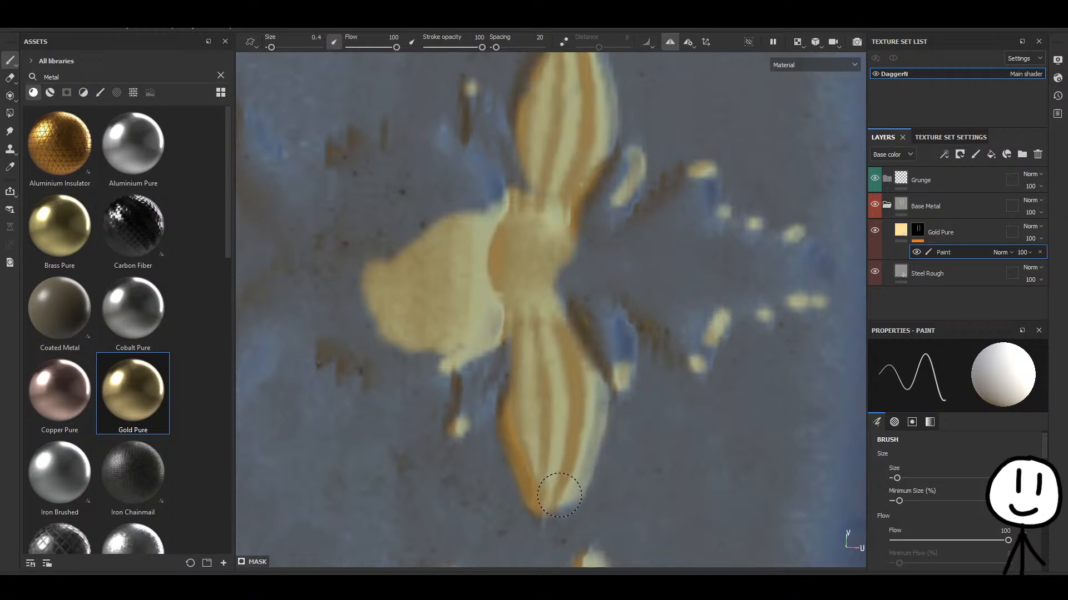
{"action": "left_click_drag", "start_coordinate": [559, 495], "coordinate": [545, 511]}
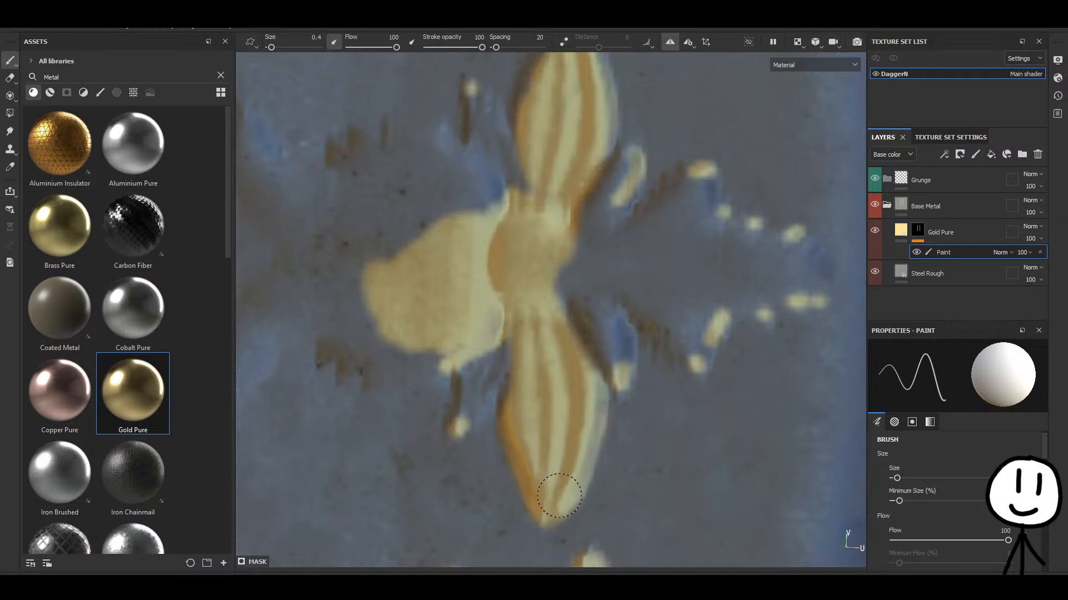
Paint gold over the flower ornament's small side leaves and the jagged leaf pointing toward the beveled edge.
{"action": "mouse_move", "coordinate": [508, 401]}
{"action": "left_mouse_down"}
{"action": "mouse_move", "coordinate": [503, 351]}
{"action": "mouse_move", "coordinate": [469, 374]}
{"action": "mouse_move", "coordinate": [467, 406]}
{"action": "mouse_move", "coordinate": [498, 380]}
{"action": "mouse_move", "coordinate": [467, 416]}
{"action": "mouse_move", "coordinate": [476, 335]}
{"action": "left_mouse_up"}
{"action": "mouse_move", "coordinate": [582, 313]}
{"action": "left_mouse_down"}
{"action": "mouse_move", "coordinate": [623, 383]}
{"action": "mouse_move", "coordinate": [612, 283]}
{"action": "mouse_move", "coordinate": [626, 292]}
{"action": "mouse_move", "coordinate": [569, 232]}
{"action": "mouse_move", "coordinate": [596, 260]}
{"action": "left_mouse_up"}
{"action": "middle_click_drag", "start_coordinate": [600, 212], "coordinate": [541, 334], "text": "alt"}
{"action": "mouse_move", "coordinate": [540, 335]}
{"action": "left_mouse_down"}
{"action": "mouse_move", "coordinate": [573, 370]}
{"action": "mouse_move", "coordinate": [651, 389]}
{"action": "mouse_move", "coordinate": [623, 411]}
{"action": "mouse_move", "coordinate": [695, 410]}
{"action": "mouse_move", "coordinate": [657, 435]}
{"action": "mouse_move", "coordinate": [636, 477]}
{"action": "mouse_move", "coordinate": [580, 417]}
{"action": "mouse_move", "coordinate": [582, 437]}
{"action": "left_mouse_up"}
{"action": "mouse_move", "coordinate": [576, 385]}
{"action": "left_mouse_down"}
{"action": "mouse_move", "coordinate": [609, 337]}
{"action": "mouse_move", "coordinate": [648, 311]}
{"action": "mouse_move", "coordinate": [637, 313]}
{"action": "left_mouse_up"}
{"action": "mouse_move", "coordinate": [642, 358]}
{"action": "left_mouse_down"}
{"action": "mouse_move", "coordinate": [739, 379]}
{"action": "mouse_move", "coordinate": [754, 398]}
{"action": "mouse_move", "coordinate": [656, 436]}
{"action": "left_mouse_up"}
{"action": "mouse_move", "coordinate": [729, 410]}
{"action": "left_mouse_down"}
{"action": "mouse_move", "coordinate": [753, 398]}
{"action": "mouse_move", "coordinate": [739, 374]}
{"action": "mouse_move", "coordinate": [692, 363]}
{"action": "left_mouse_up"}
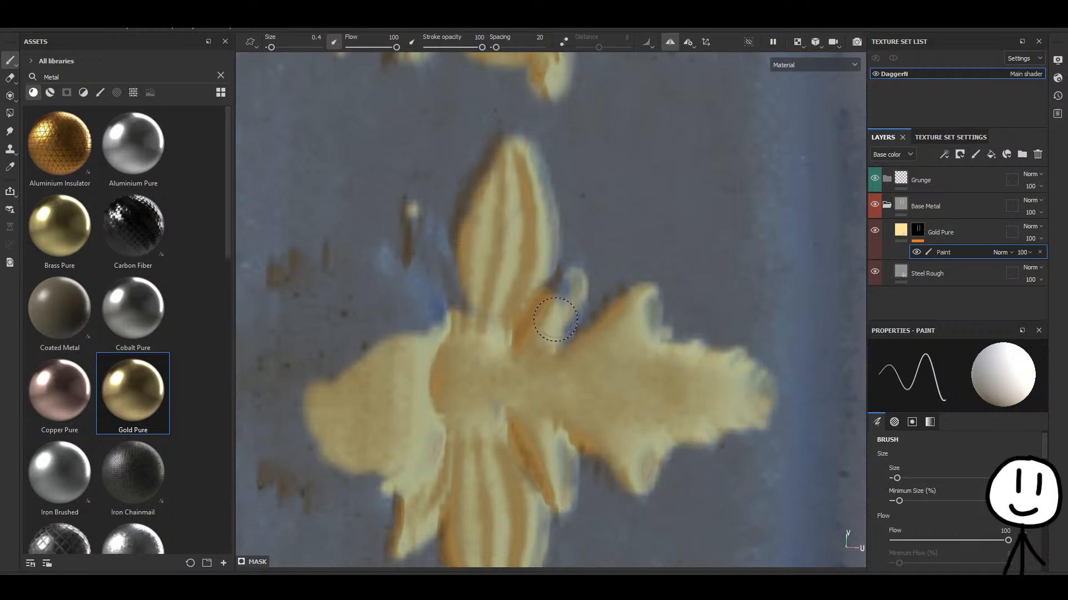
{"action": "left_click_drag", "start_coordinate": [555, 319], "coordinate": [565, 301]}
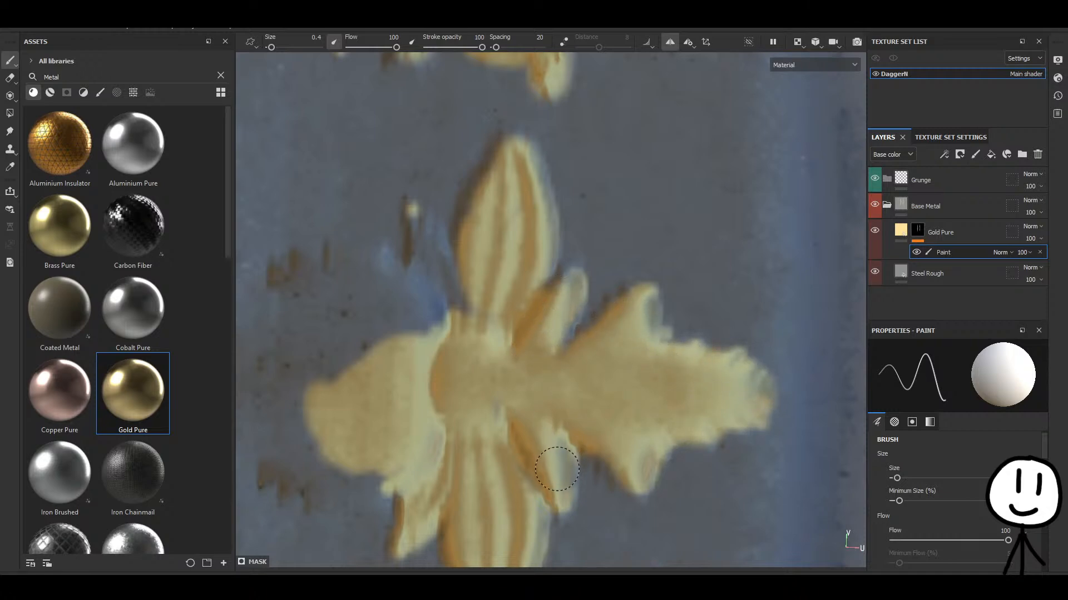
Paint the rest of the flower ornament's rounded body gold, filling the gaps left inside its outline.
{"action": "middle_click_drag", "start_coordinate": [481, 405], "coordinate": [660, 353]}
{"action": "mouse_move", "coordinate": [560, 413]}
{"action": "left_mouse_down"}
{"action": "mouse_move", "coordinate": [563, 445]}
{"action": "mouse_move", "coordinate": [506, 457]}
{"action": "mouse_move", "coordinate": [427, 392]}
{"action": "mouse_move", "coordinate": [439, 331]}
{"action": "mouse_move", "coordinate": [534, 253]}
{"action": "mouse_move", "coordinate": [591, 352]}
{"action": "mouse_move", "coordinate": [519, 324]}
{"action": "mouse_move", "coordinate": [528, 328]}
{"action": "left_mouse_up"}
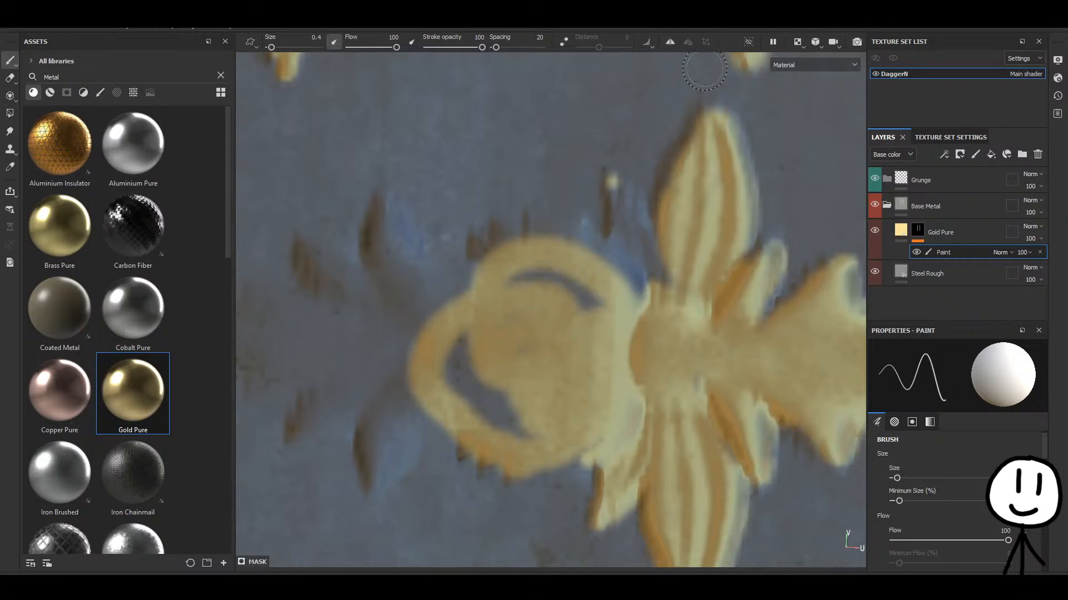
{"action": "scroll", "coordinate": [541, 290], "scroll_direction": "down", "scroll_amount": 10}
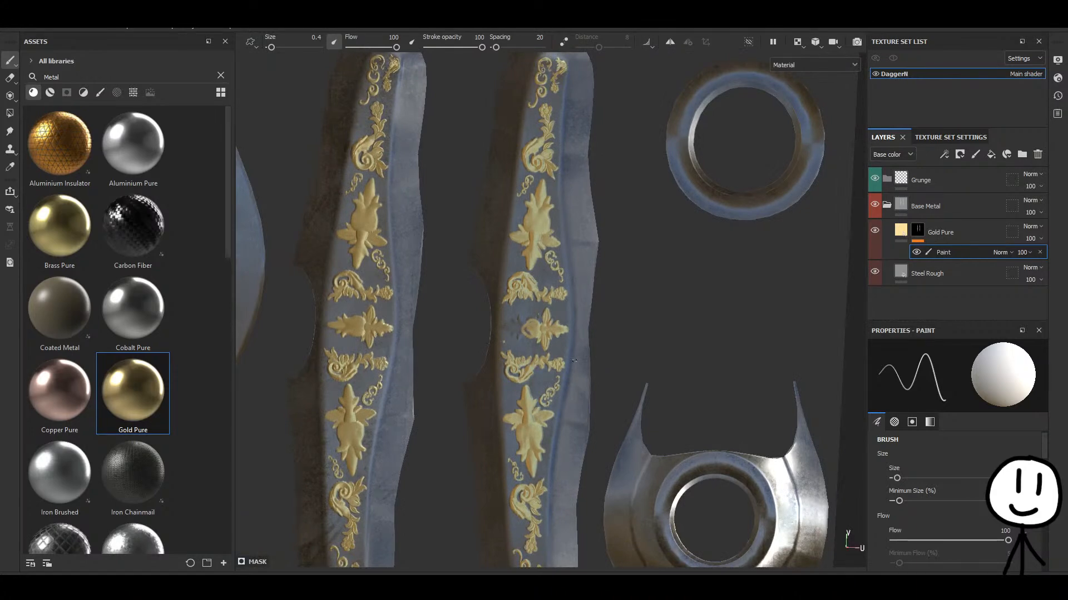
{"action": "scroll", "coordinate": [570, 358], "scroll_direction": "up", "scroll_amount": 10}
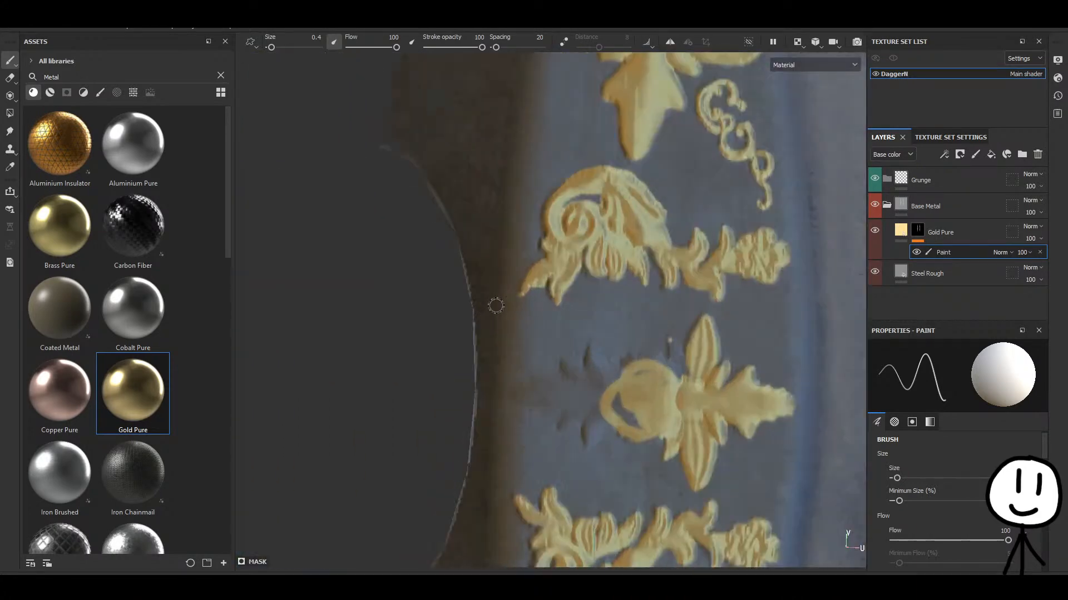
{"action": "middle_click_drag", "start_coordinate": [647, 411], "coordinate": [560, 326], "text": "alt"}
{"action": "scroll", "coordinate": [562, 328], "scroll_direction": "up", "scroll_amount": 3}
{"action": "scroll", "coordinate": [571, 383], "scroll_direction": "down", "scroll_amount": 4}
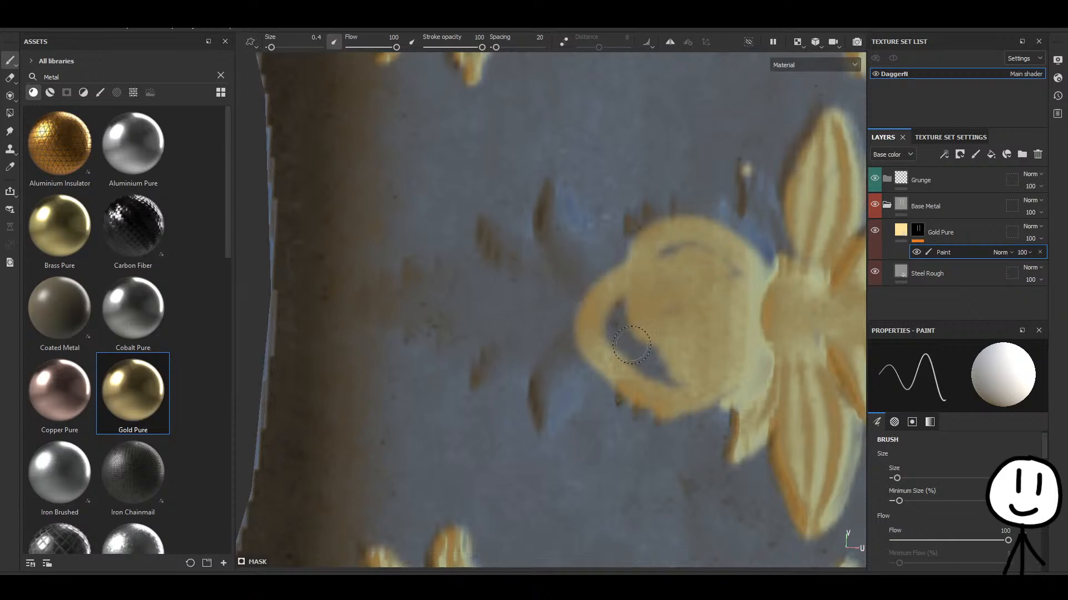
{"action": "left_click_drag", "start_coordinate": [628, 331], "coordinate": [656, 360]}
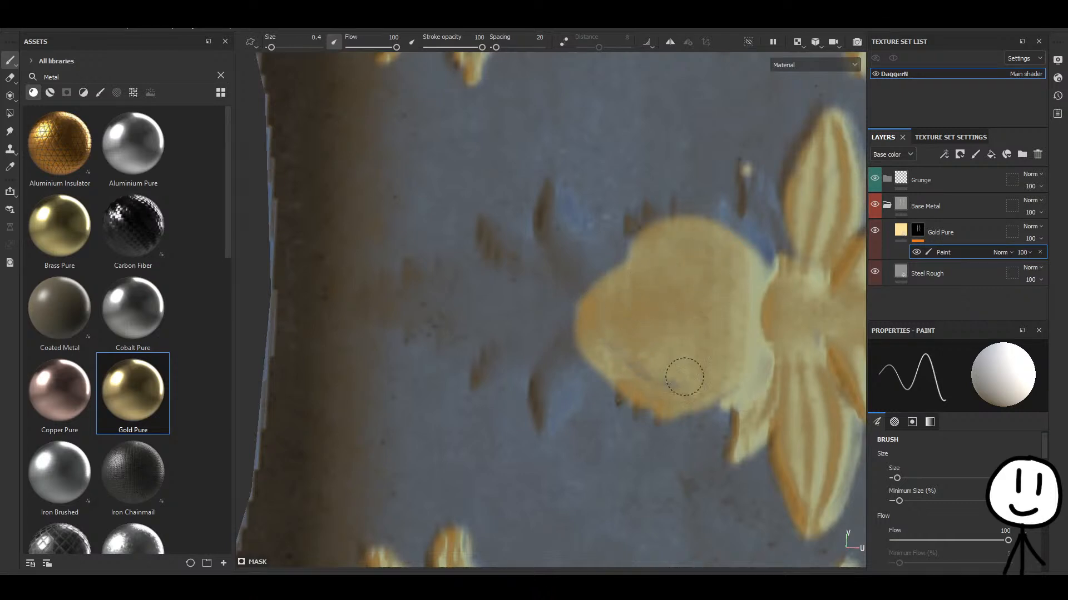
Paint gold over the small petal between the rounded body and the upper striped petal, touching up the nearby edges.
{"action": "middle_click_drag", "start_coordinate": [708, 280], "coordinate": [570, 336], "text": "alt"}
{"action": "scroll", "coordinate": [588, 320], "scroll_direction": "up", "scroll_amount": 3}
{"action": "mouse_move", "coordinate": [658, 341]}
{"action": "left_mouse_down"}
{"action": "mouse_move", "coordinate": [581, 254]}
{"action": "mouse_move", "coordinate": [643, 305]}
{"action": "mouse_move", "coordinate": [691, 245]}
{"action": "mouse_move", "coordinate": [648, 251]}
{"action": "mouse_move", "coordinate": [639, 199]}
{"action": "mouse_move", "coordinate": [663, 233]}
{"action": "left_mouse_up"}
{"action": "middle_click_drag", "start_coordinate": [678, 404], "coordinate": [483, 327], "text": "alt"}
{"action": "left_click_drag", "start_coordinate": [634, 239], "coordinate": [626, 260]}
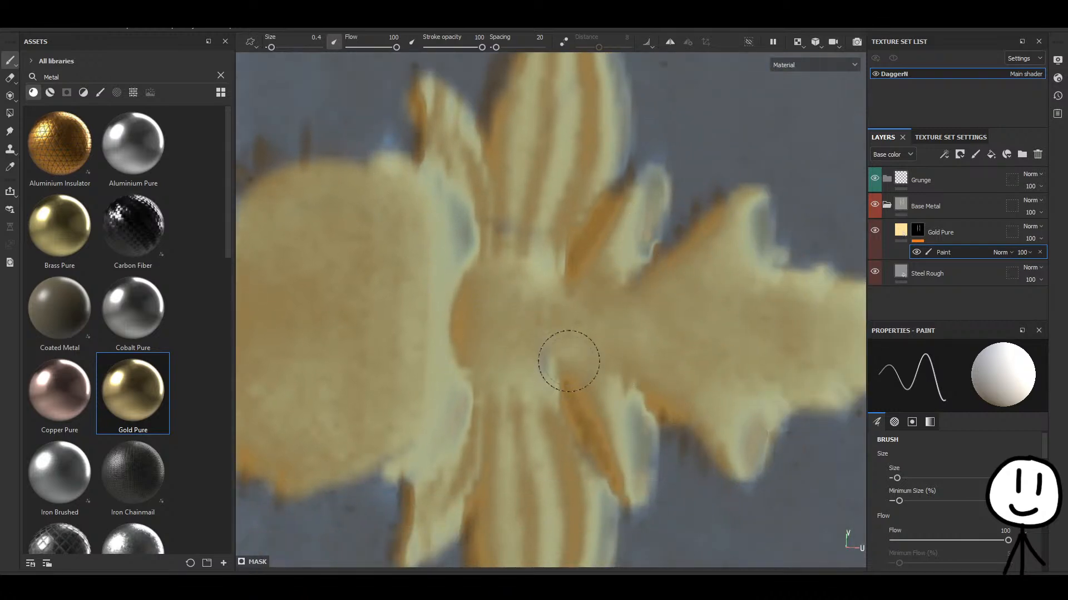
Paint gold over the curled leaves branching from the narrow end of the flower ornament's rounded body.
{"action": "middle_click_drag", "start_coordinate": [475, 446], "coordinate": [512, 329], "text": "alt"}
{"action": "middle_click_drag", "start_coordinate": [412, 349], "coordinate": [593, 281], "text": "alt"}
{"action": "middle_click_drag", "start_coordinate": [522, 268], "coordinate": [738, 355], "text": "alt"}
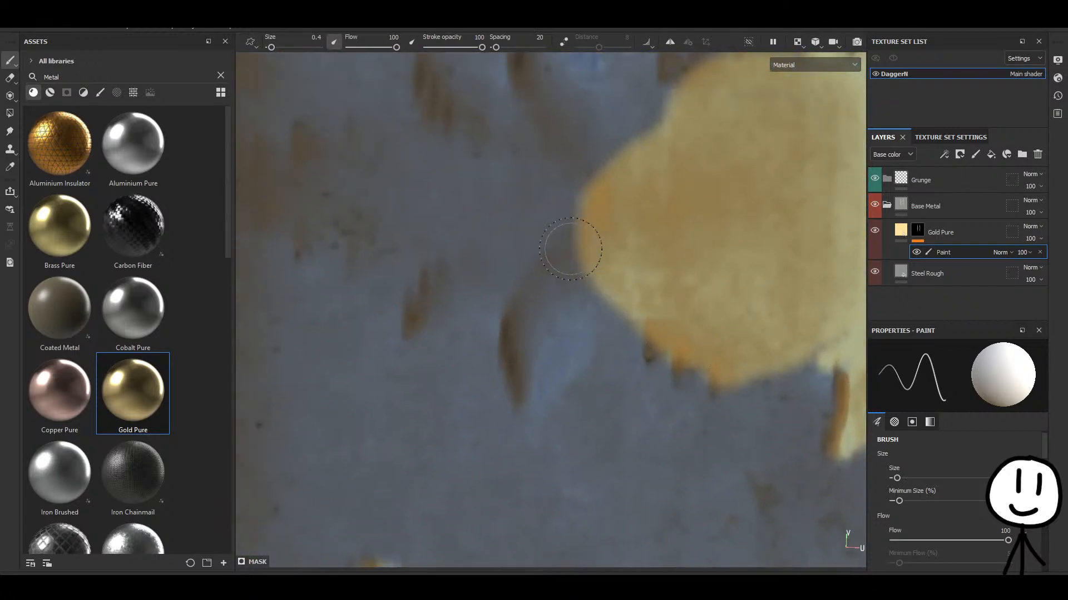
{"action": "middle_click_drag", "start_coordinate": [570, 249], "coordinate": [600, 342], "text": "alt"}
{"action": "scroll", "coordinate": [600, 339], "scroll_direction": "up", "scroll_amount": 1}
{"action": "mouse_move", "coordinate": [605, 232]}
{"action": "left_mouse_down"}
{"action": "mouse_move", "coordinate": [663, 217]}
{"action": "mouse_move", "coordinate": [610, 255]}
{"action": "mouse_move", "coordinate": [618, 208]}
{"action": "left_mouse_up"}
{"action": "middle_click_drag", "start_coordinate": [617, 218], "coordinate": [620, 288], "text": "alt"}
{"action": "mouse_move", "coordinate": [615, 280]}
{"action": "left_mouse_down"}
{"action": "mouse_move", "coordinate": [573, 186]}
{"action": "mouse_move", "coordinate": [634, 286]}
{"action": "mouse_move", "coordinate": [522, 280]}
{"action": "mouse_move", "coordinate": [461, 241]}
{"action": "mouse_move", "coordinate": [473, 234]}
{"action": "mouse_move", "coordinate": [630, 408]}
{"action": "left_mouse_up"}
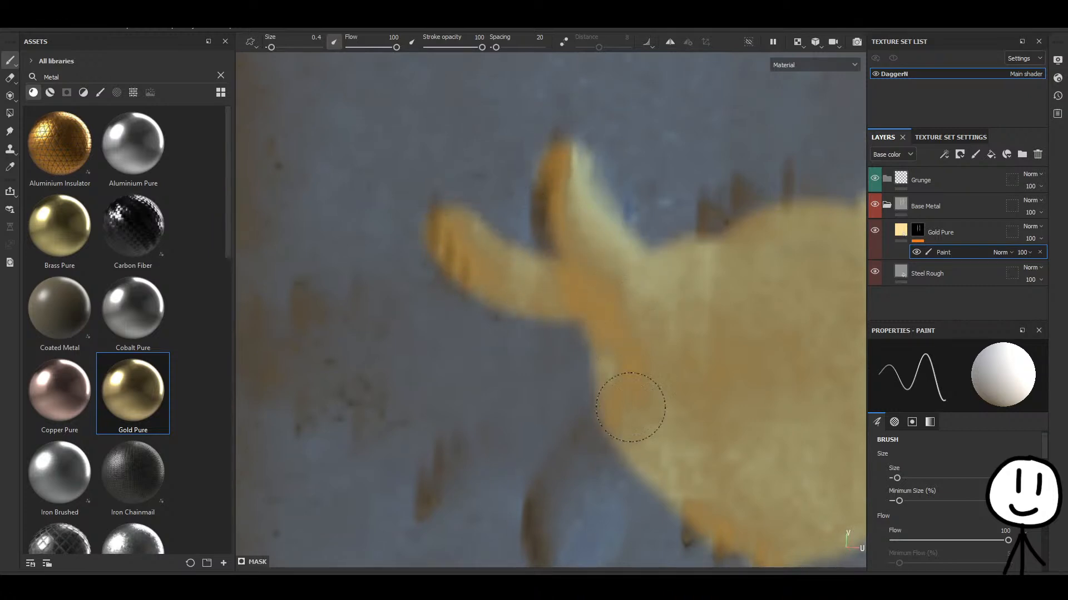
{"action": "middle_click_drag", "start_coordinate": [630, 407], "coordinate": [554, 278], "text": "alt"}
{"action": "mouse_move", "coordinate": [555, 278]}
{"action": "left_mouse_down"}
{"action": "mouse_move", "coordinate": [562, 174]}
{"action": "mouse_move", "coordinate": [574, 191]}
{"action": "mouse_move", "coordinate": [550, 398]}
{"action": "mouse_move", "coordinate": [546, 388]}
{"action": "mouse_move", "coordinate": [572, 369]}
{"action": "mouse_move", "coordinate": [583, 304]}
{"action": "left_mouse_up"}
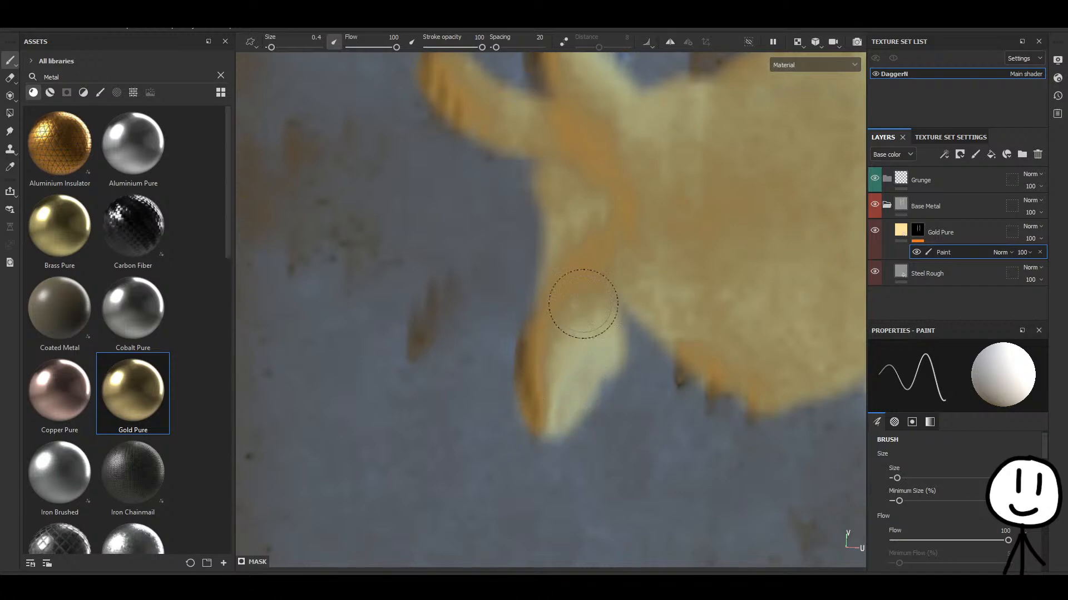
Paint gold over the ornament's long pointed tip and the small leaf beneath it.
{"action": "middle_click_drag", "start_coordinate": [582, 304], "coordinate": [660, 317], "text": "alt"}
{"action": "mouse_move", "coordinate": [660, 317]}
{"action": "left_mouse_down"}
{"action": "mouse_move", "coordinate": [489, 267]}
{"action": "mouse_move", "coordinate": [434, 275]}
{"action": "left_mouse_up"}
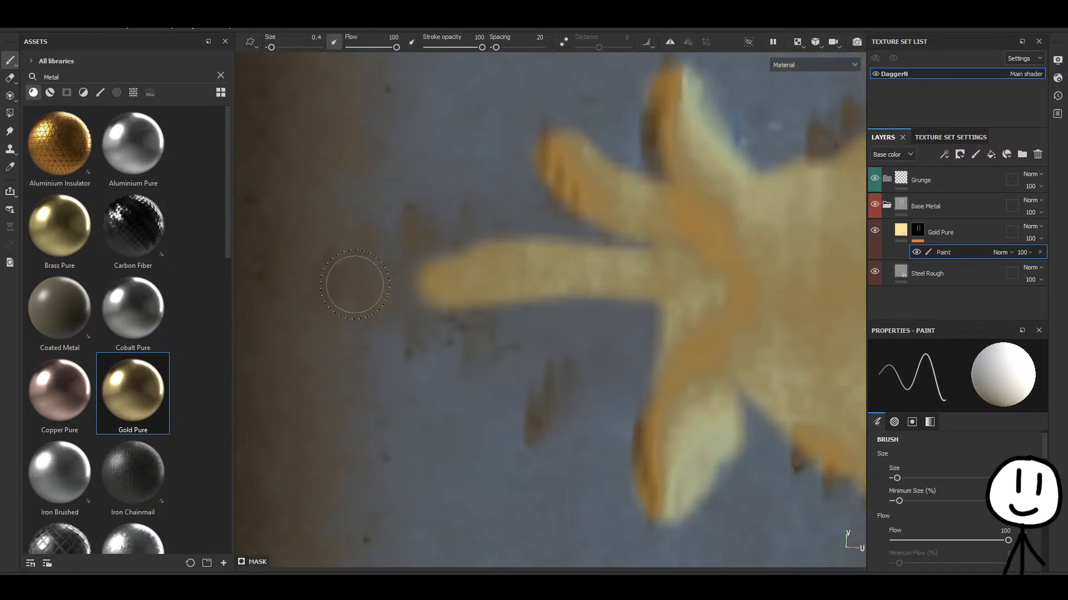
{"action": "mouse_move", "coordinate": [354, 285]}
{"action": "left_mouse_down"}
{"action": "mouse_move", "coordinate": [612, 222]}
{"action": "mouse_move", "coordinate": [669, 289]}
{"action": "mouse_move", "coordinate": [488, 317]}
{"action": "mouse_move", "coordinate": [376, 298]}
{"action": "mouse_move", "coordinate": [645, 303]}
{"action": "mouse_move", "coordinate": [545, 413]}
{"action": "mouse_move", "coordinate": [541, 334]}
{"action": "mouse_move", "coordinate": [683, 347]}
{"action": "left_mouse_up"}
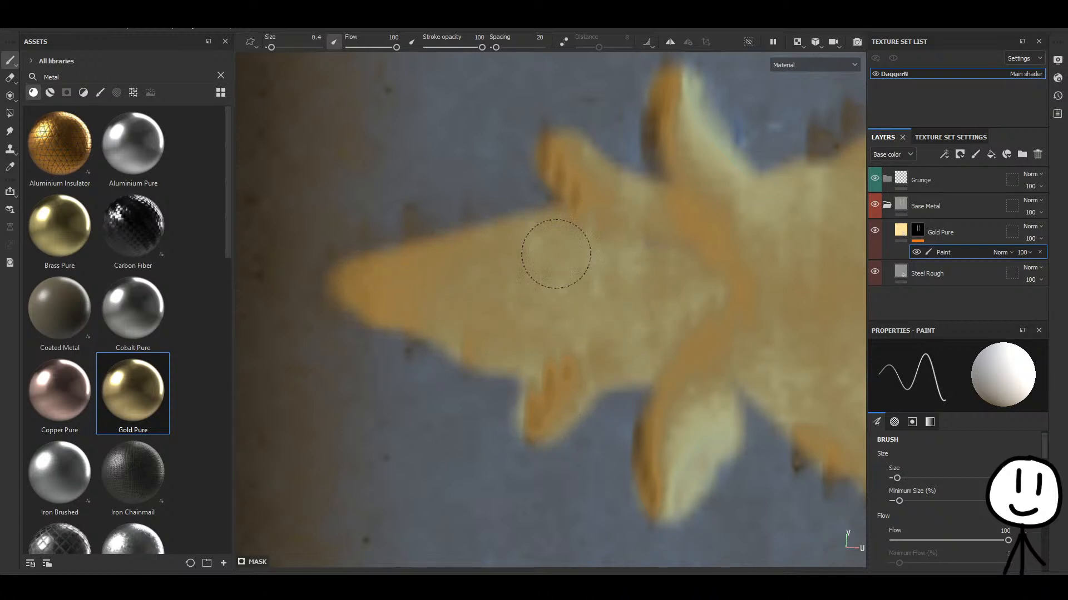
Paint a short gold patch on the bare metal beside the finished ornament's pointed tip.
{"action": "scroll", "coordinate": [561, 262], "scroll_direction": "down", "scroll_amount": 5}
{"action": "middle_click_drag", "start_coordinate": [552, 322], "coordinate": [495, 249], "text": "alt"}
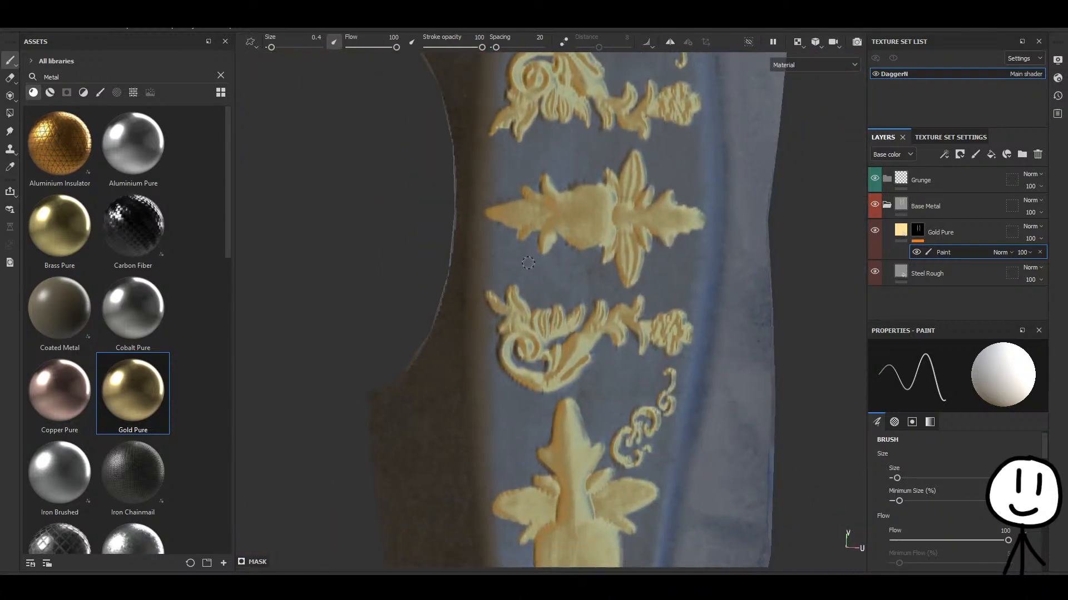
{"action": "scroll", "coordinate": [528, 263], "scroll_direction": "up", "scroll_amount": 3}
{"action": "left_click_drag", "start_coordinate": [478, 113], "coordinate": [498, 129]}
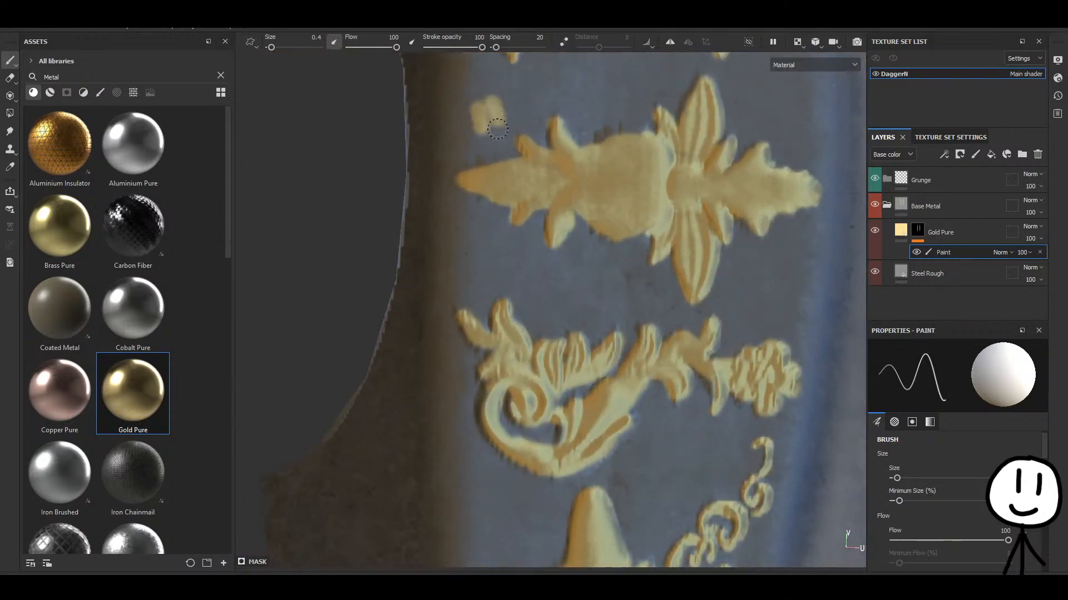
Set the mask brush's grayscale value to black.
{"action": "scroll", "coordinate": [477, 205], "scroll_direction": "down", "scroll_amount": 8}
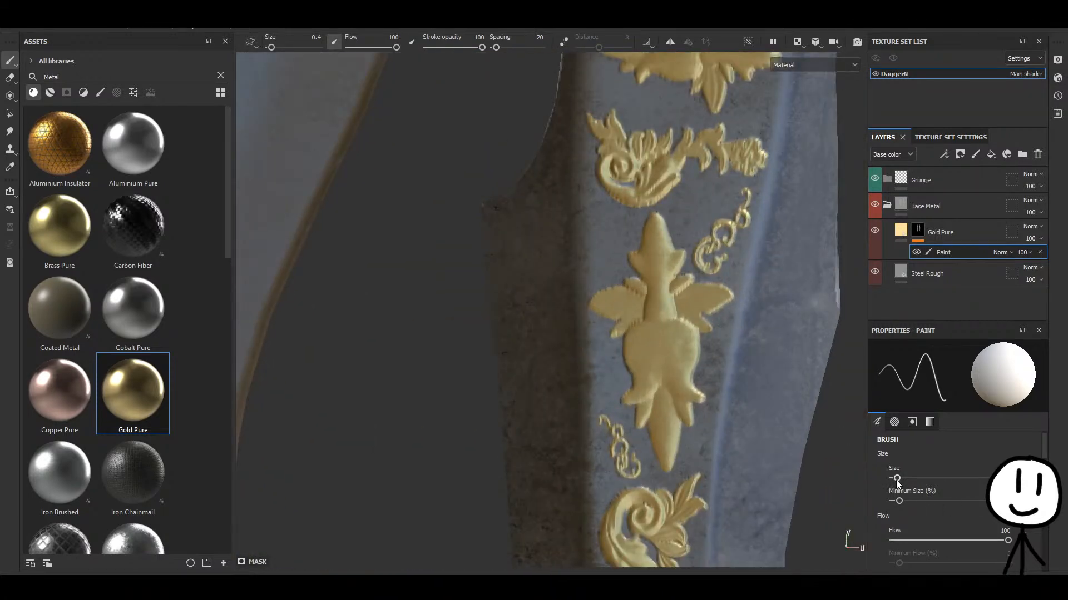
{"action": "scroll", "coordinate": [980, 505], "scroll_direction": "down", "scroll_amount": 5}
{"action": "scroll", "coordinate": [979, 510], "scroll_direction": "down", "scroll_amount": 5}
{"action": "left_click_drag", "start_coordinate": [989, 510], "coordinate": [815, 515]}
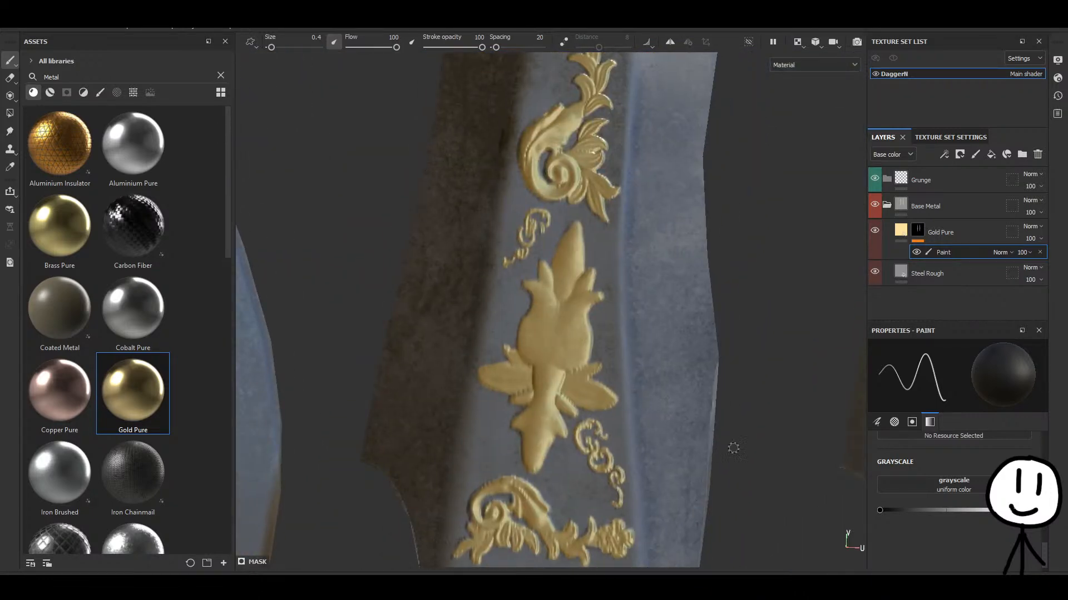
Set the brush grayscale to white and paint gold into the missing parts of the small flower and stem near the piece's rounded end.
{"action": "middle_click_drag", "start_coordinate": [647, 212], "coordinate": [487, 442], "text": "alt"}
{"action": "middle_click_drag", "start_coordinate": [706, 329], "coordinate": [431, 460], "text": "alt"}
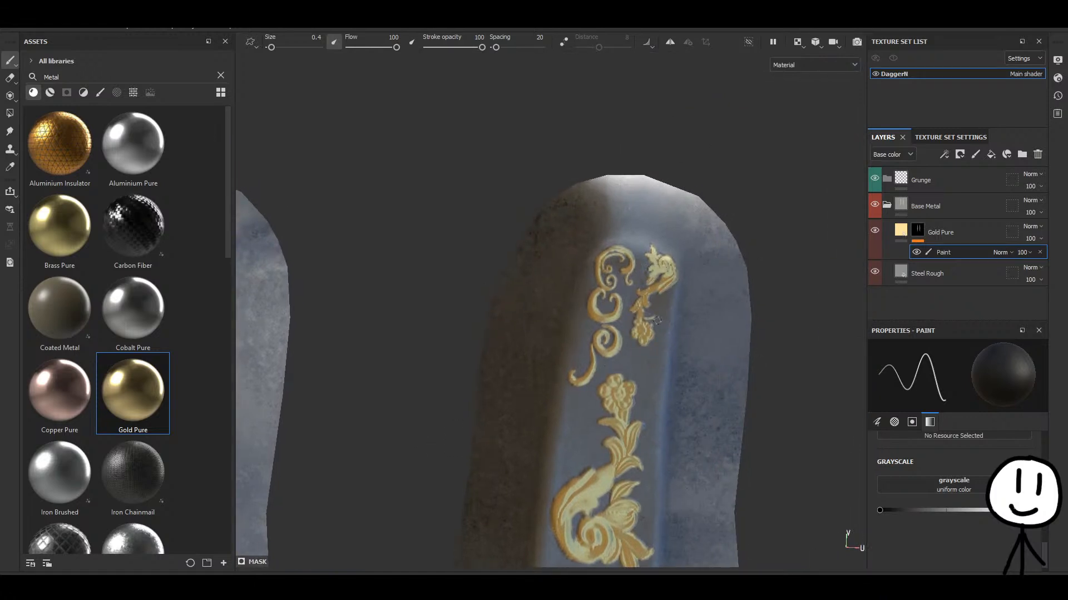
{"action": "scroll", "coordinate": [657, 321], "scroll_direction": "up", "scroll_amount": 4}
{"action": "middle_click_drag", "start_coordinate": [658, 321], "coordinate": [495, 270], "text": "alt"}
{"action": "scroll", "coordinate": [553, 369], "scroll_direction": "up", "scroll_amount": 5}
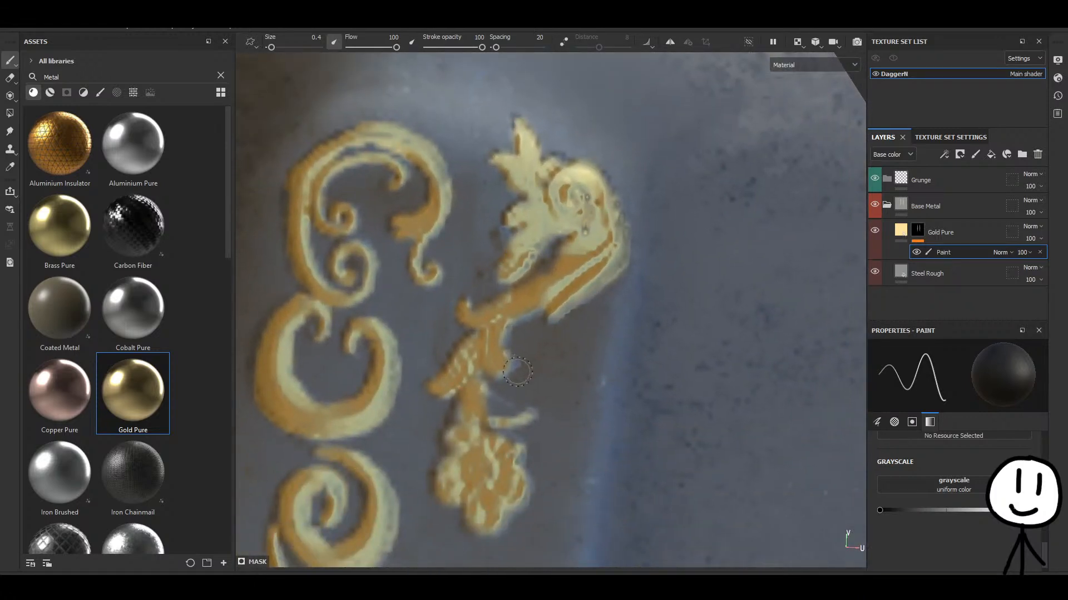
{"action": "middle_click_drag", "start_coordinate": [545, 377], "coordinate": [538, 307], "text": "alt"}
{"action": "left_click_drag", "start_coordinate": [947, 509], "coordinate": [1021, 510]}
{"action": "scroll", "coordinate": [484, 415], "scroll_direction": "up", "scroll_amount": 3}
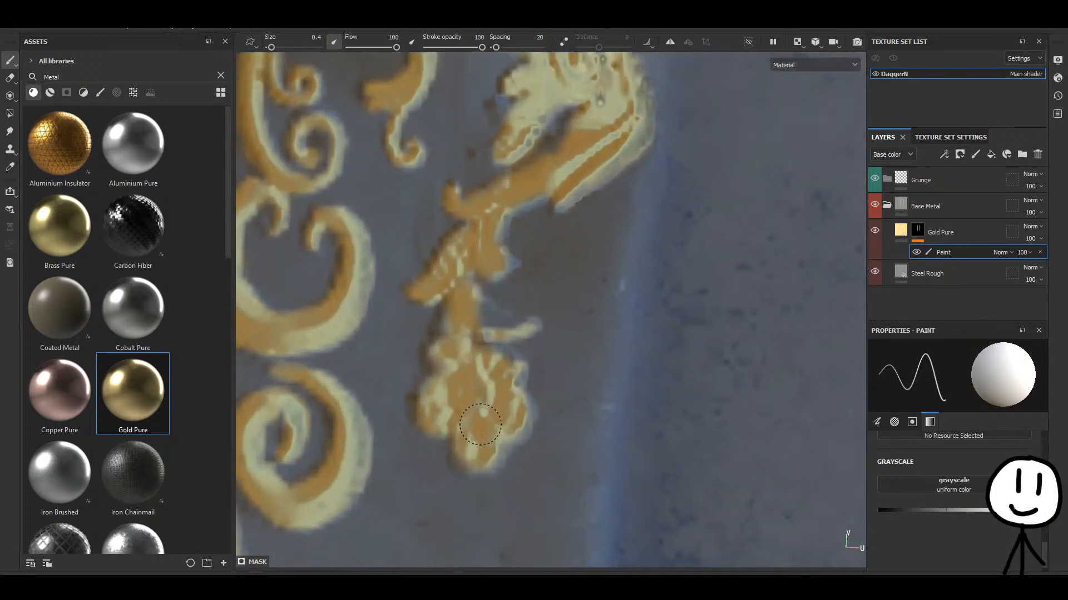
{"action": "left_click_drag", "start_coordinate": [534, 421], "coordinate": [524, 411]}
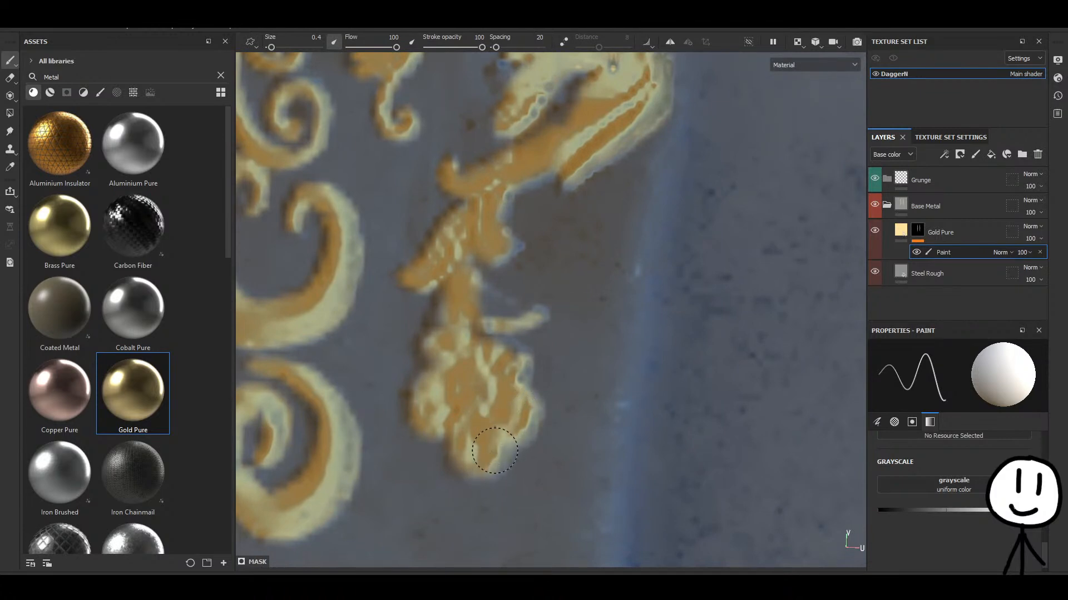
{"action": "left_click_drag", "start_coordinate": [495, 450], "coordinate": [485, 465]}
{"action": "left_click_drag", "start_coordinate": [502, 363], "coordinate": [494, 349]}
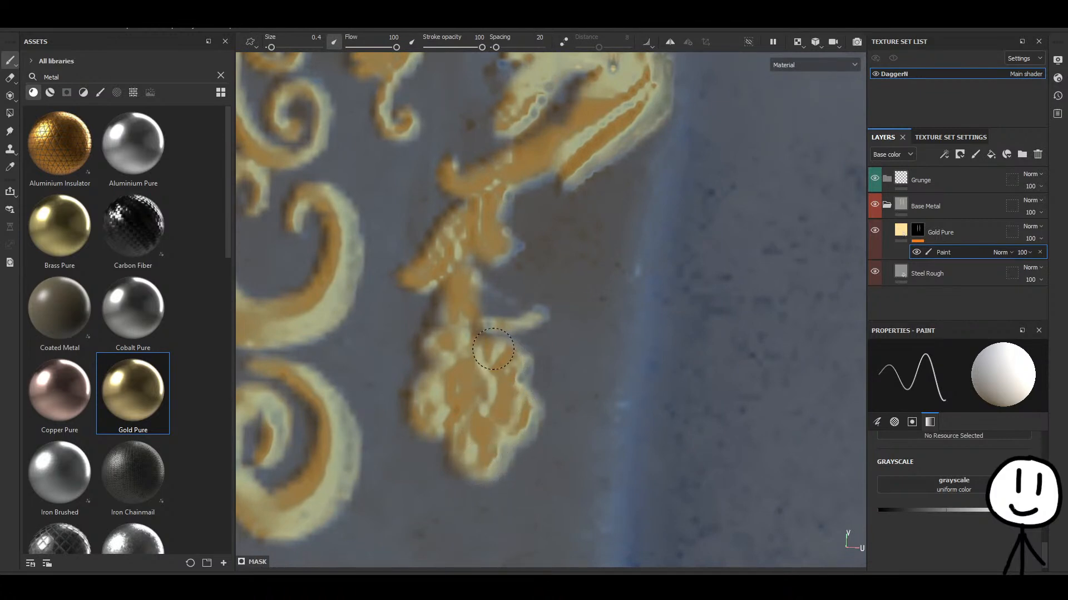
{"action": "mouse_move", "coordinate": [482, 311]}
{"action": "left_mouse_down"}
{"action": "mouse_move", "coordinate": [503, 316]}
{"action": "mouse_move", "coordinate": [465, 322]}
{"action": "left_mouse_up"}
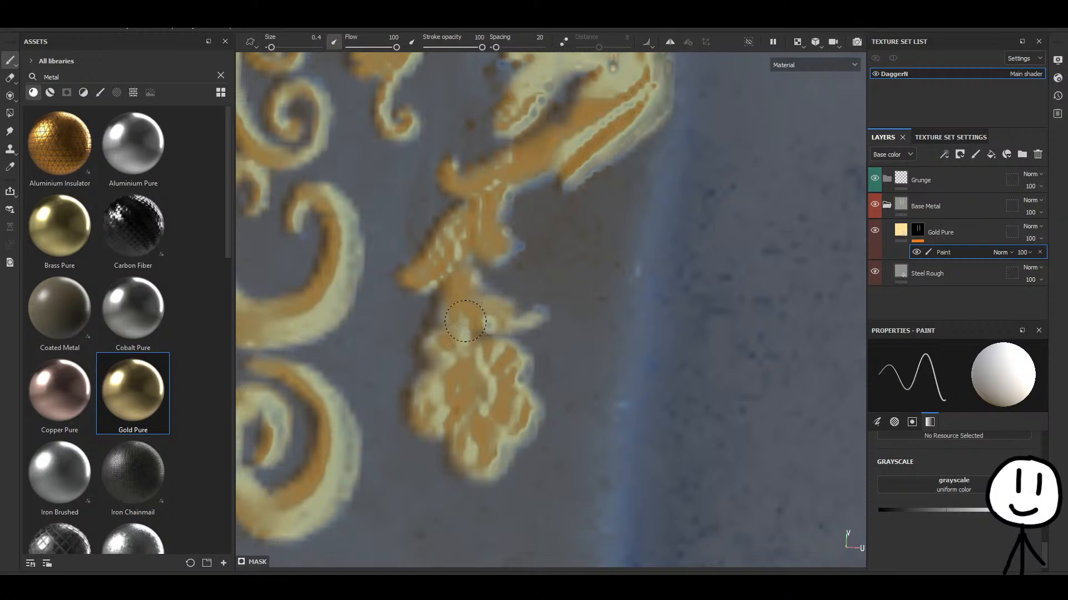
Touch up the gold on the curled scroll above the small flower, covering its leaf edges and lower band.
{"action": "mouse_move", "coordinate": [503, 254]}
{"action": "middle_mouse_down", "text": "alt"}
{"action": "mouse_move", "coordinate": [498, 332]}
{"action": "mouse_move", "coordinate": [469, 432]}
{"action": "middle_mouse_up", "text": "alt"}
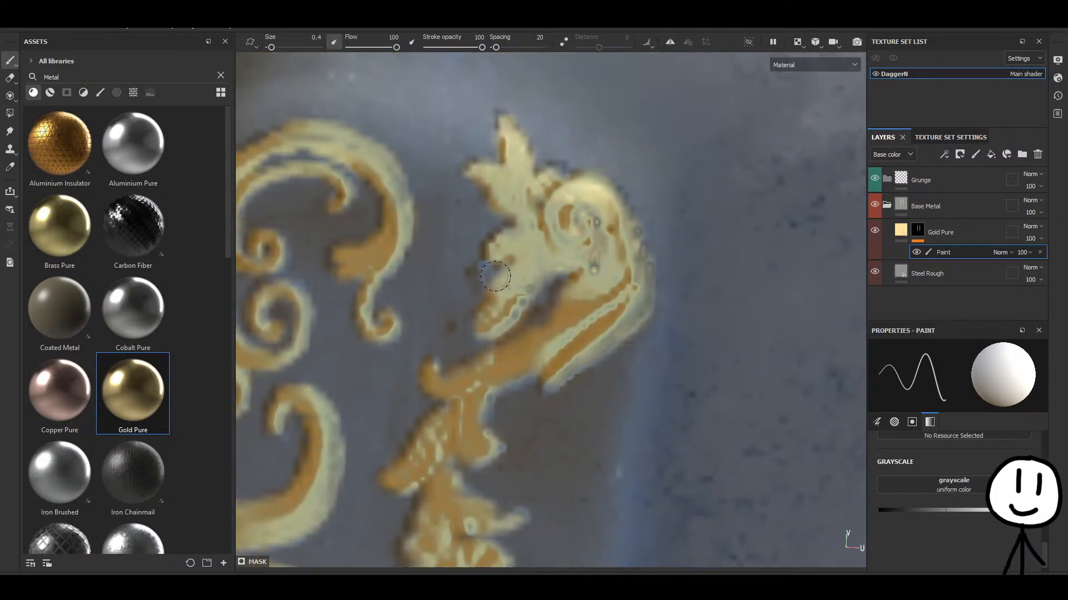
{"action": "left_click_drag", "start_coordinate": [495, 276], "coordinate": [489, 271]}
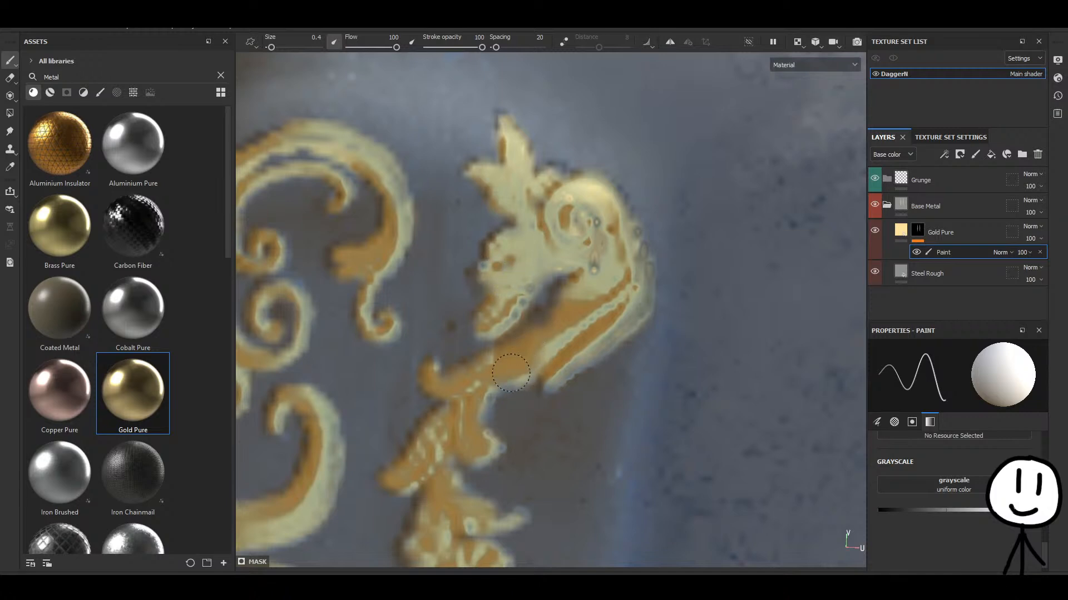
{"action": "left_click_drag", "start_coordinate": [479, 388], "coordinate": [473, 418]}
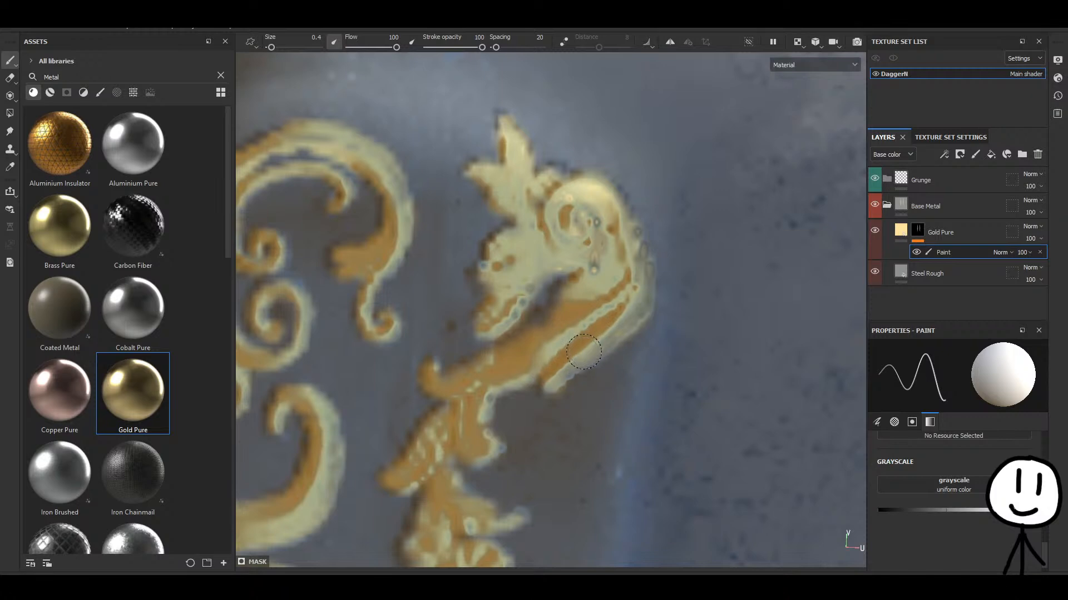
{"action": "left_click_drag", "start_coordinate": [584, 352], "coordinate": [574, 362]}
Paint gold over the uncovered leaf tip on the stem below the larger flower.
{"action": "scroll", "coordinate": [586, 338], "scroll_direction": "down", "scroll_amount": 6}
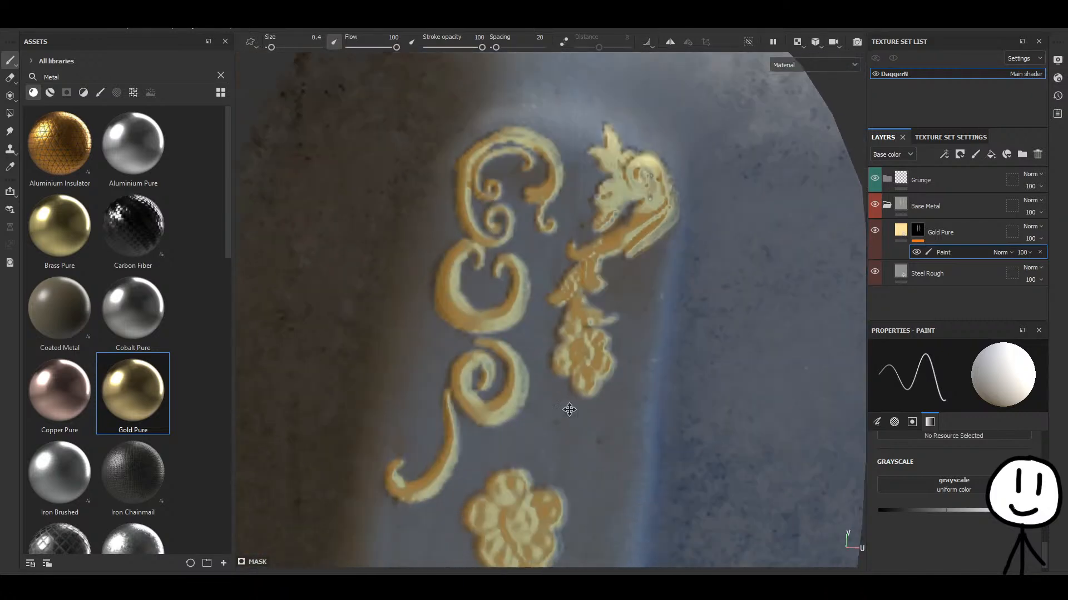
{"action": "mouse_move", "coordinate": [569, 410]}
{"action": "middle_mouse_down"}
{"action": "mouse_move", "coordinate": [556, 469]}
{"action": "mouse_move", "coordinate": [517, 500]}
{"action": "middle_mouse_up"}
{"action": "scroll", "coordinate": [523, 267], "scroll_direction": "up", "scroll_amount": 4}
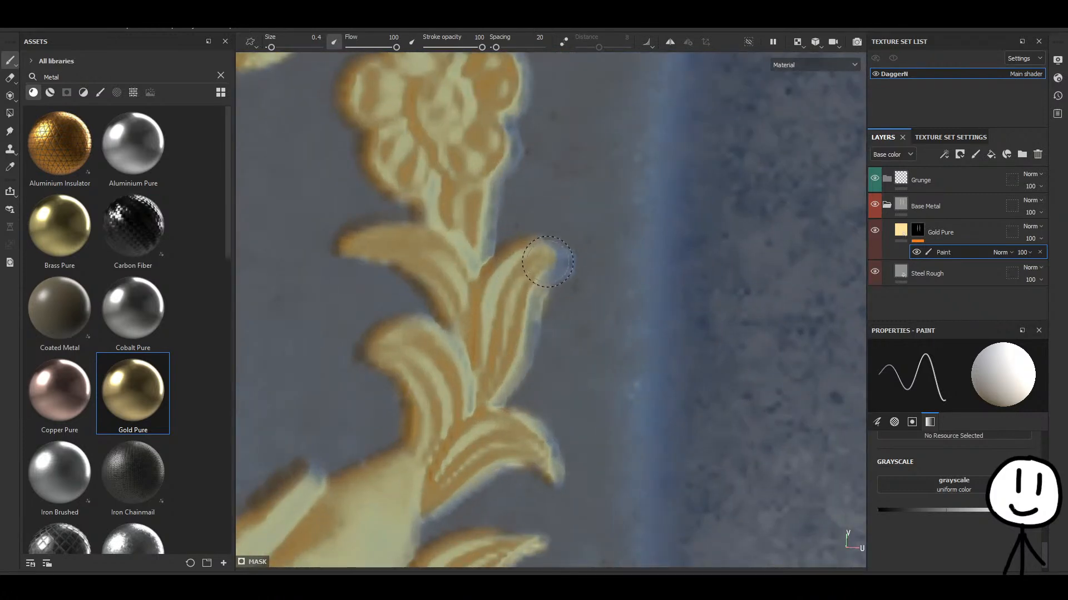
{"action": "left_click_drag", "start_coordinate": [547, 262], "coordinate": [552, 264]}
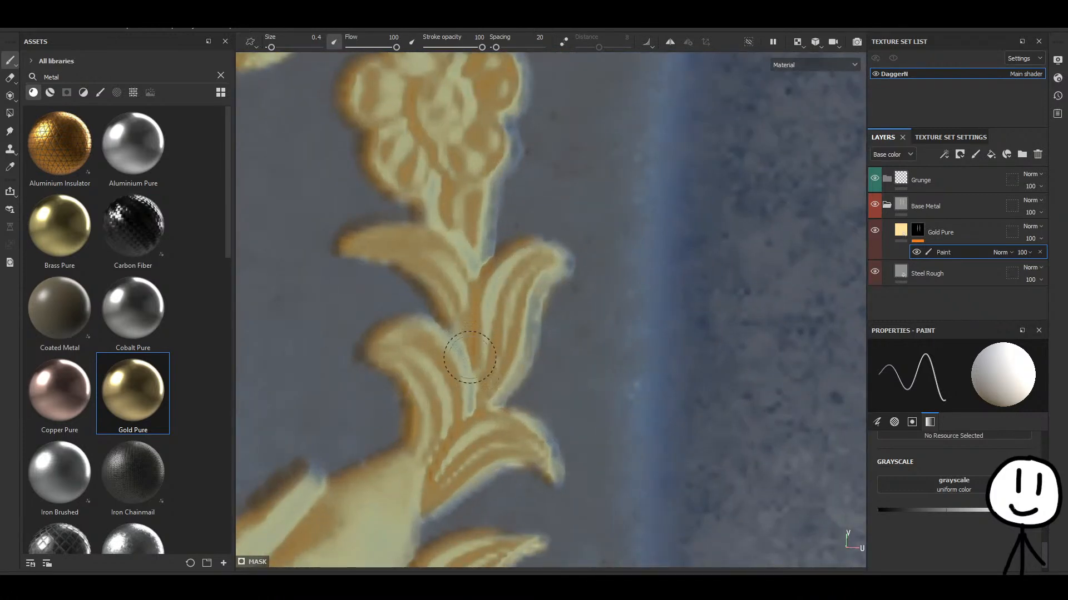
Paint gold over the uncovered outer petal edge of the upper flower and the curled leaf at the stem's base.
{"action": "middle_click_drag", "start_coordinate": [470, 357], "coordinate": [482, 402]}
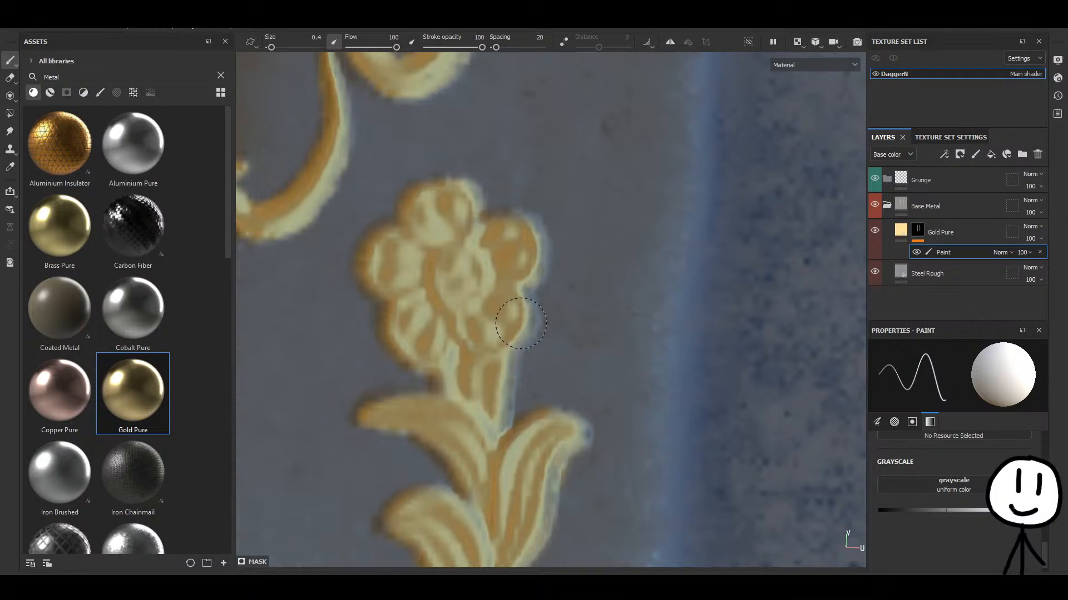
{"action": "left_click_drag", "start_coordinate": [521, 323], "coordinate": [515, 314]}
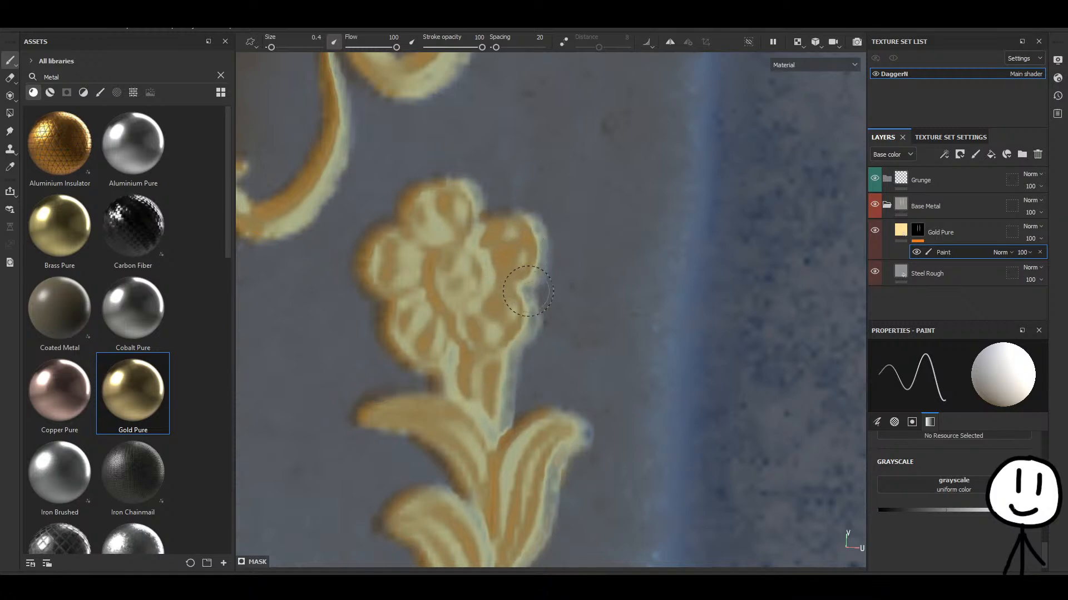
{"action": "middle_click_drag", "start_coordinate": [528, 291], "coordinate": [521, 211]}
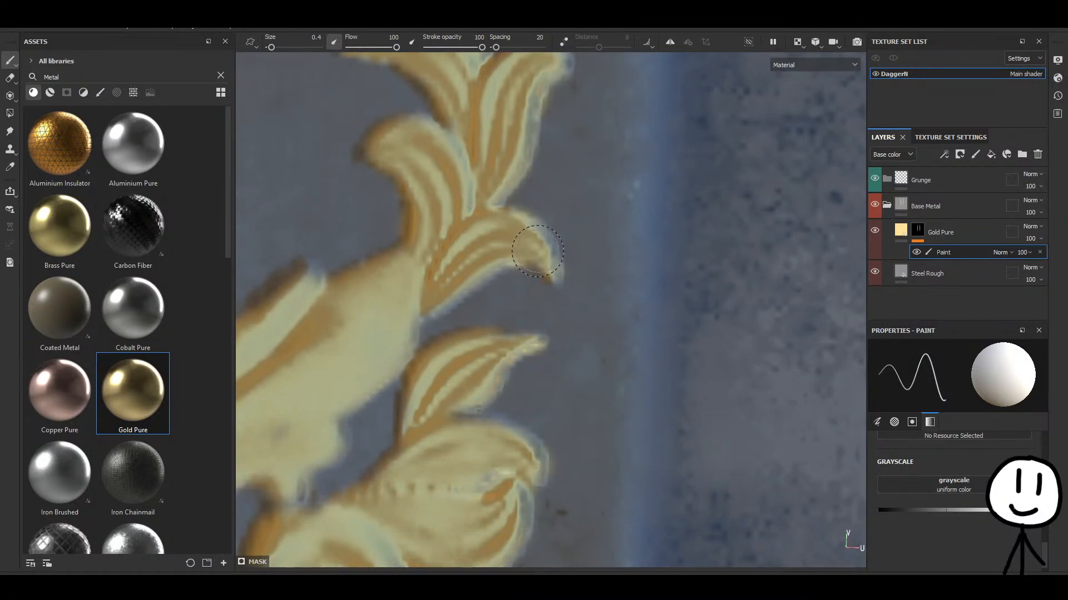
{"action": "left_click_drag", "start_coordinate": [538, 251], "coordinate": [536, 256]}
{"action": "left_click_drag", "start_coordinate": [460, 270], "coordinate": [428, 293]}
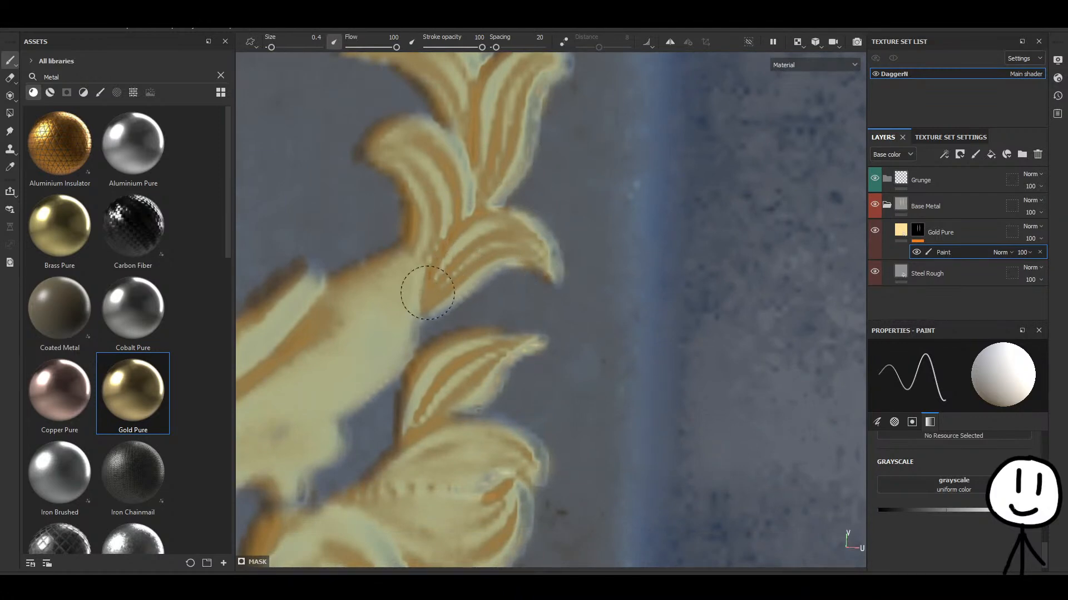
Paint gold over the acanthus scroll's pointed tip and along the outer edges of the petals and leaf beside the spiral.
{"action": "middle_click_drag", "start_coordinate": [388, 251], "coordinate": [507, 194]}
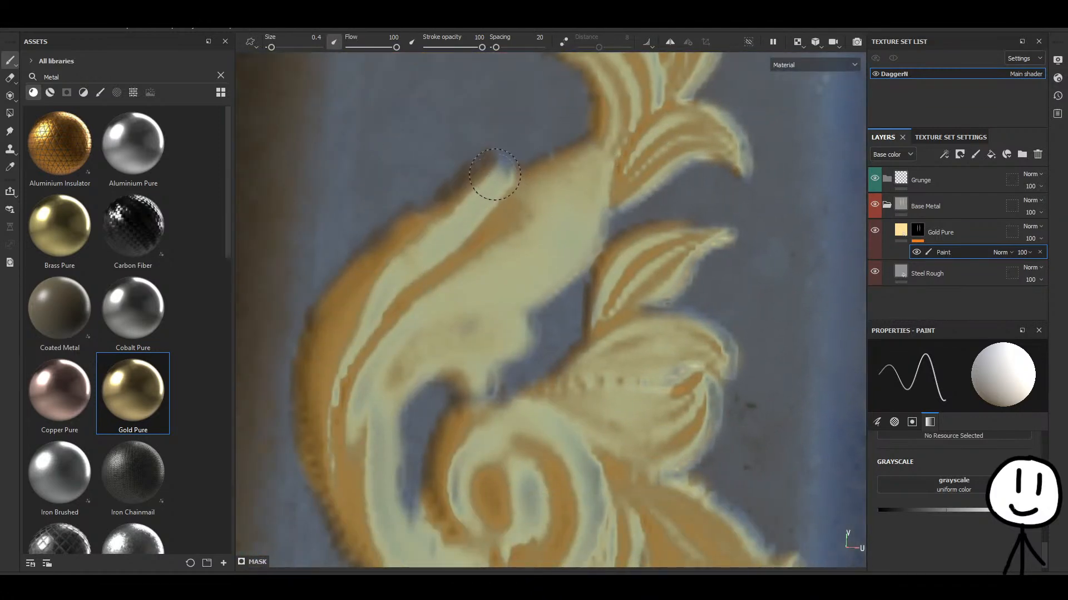
{"action": "left_click_drag", "start_coordinate": [495, 175], "coordinate": [496, 178]}
{"action": "middle_click_drag", "start_coordinate": [470, 270], "coordinate": [455, 155], "text": "alt"}
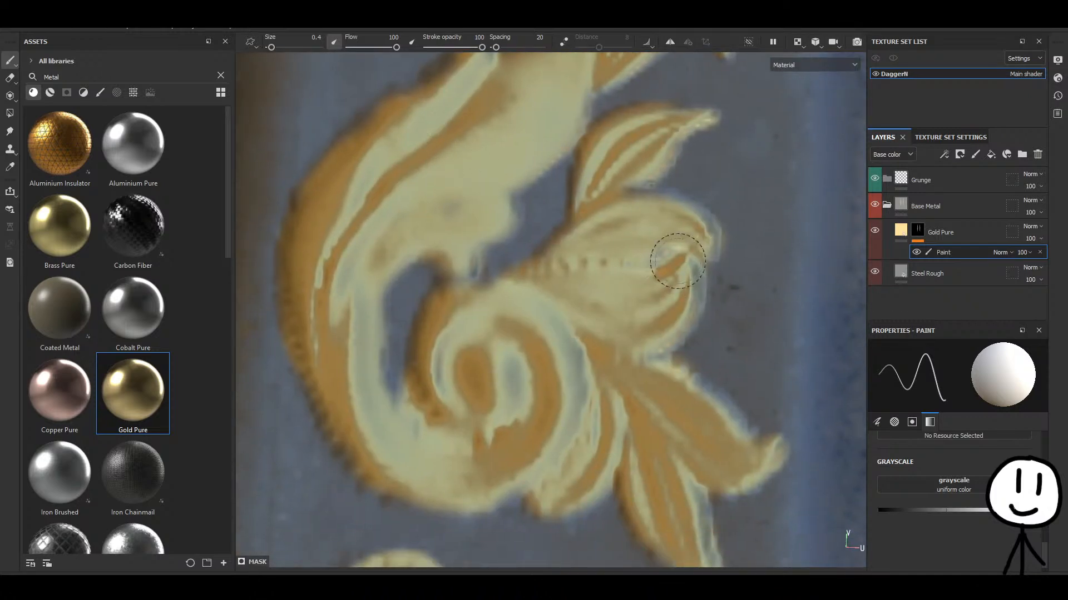
{"action": "left_click_drag", "start_coordinate": [683, 222], "coordinate": [657, 212]}
{"action": "mouse_move", "coordinate": [680, 221]}
{"action": "left_mouse_down"}
{"action": "mouse_move", "coordinate": [639, 322]}
{"action": "mouse_move", "coordinate": [648, 370]}
{"action": "mouse_move", "coordinate": [718, 416]}
{"action": "mouse_move", "coordinate": [734, 454]}
{"action": "mouse_move", "coordinate": [689, 447]}
{"action": "left_mouse_up"}
{"action": "middle_click_drag", "start_coordinate": [678, 522], "coordinate": [618, 383], "text": "alt"}
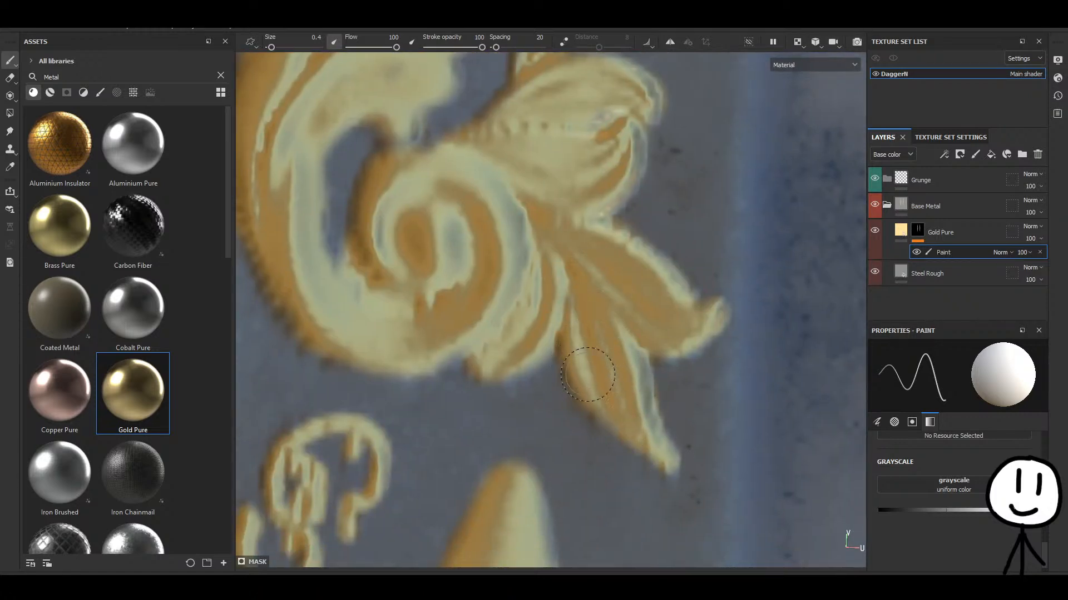
Fill in gold on the pointed leaf below the spiral and inside the spiral's lower curl, leaving the brush grayscale white.
{"action": "left_click_drag", "start_coordinate": [587, 374], "coordinate": [629, 377]}
{"action": "mouse_move", "coordinate": [501, 333]}
{"action": "left_mouse_down"}
{"action": "mouse_move", "coordinate": [489, 344]}
{"action": "mouse_move", "coordinate": [502, 365]}
{"action": "left_mouse_up"}
{"action": "middle_click_drag", "start_coordinate": [496, 303], "coordinate": [558, 449], "text": "alt"}
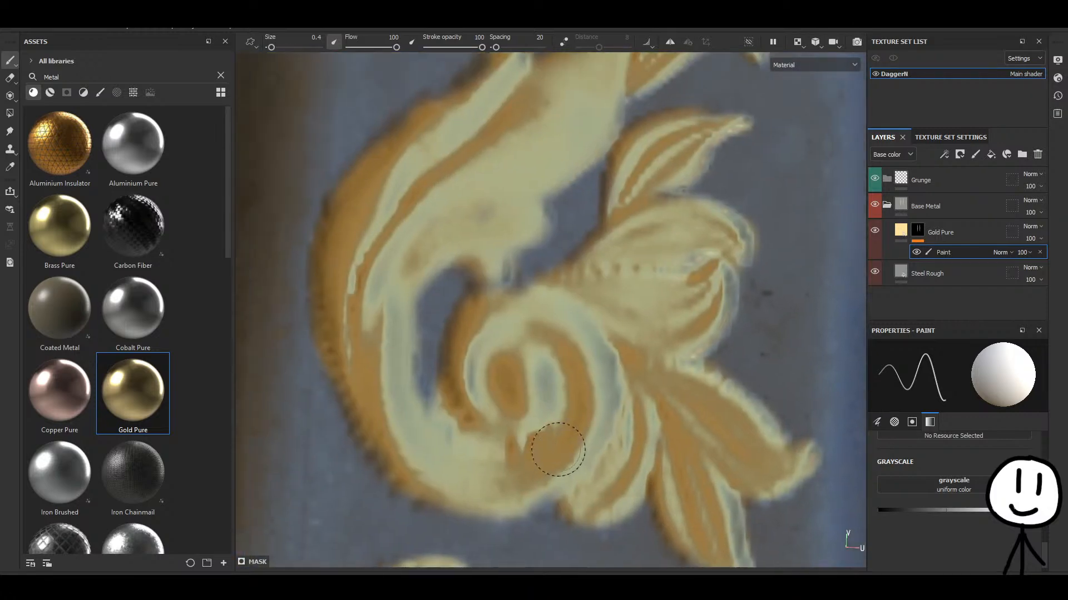
{"action": "left_click_drag", "start_coordinate": [558, 450], "coordinate": [550, 420]}
{"action": "left_click_drag", "start_coordinate": [952, 504], "coordinate": [879, 510]}
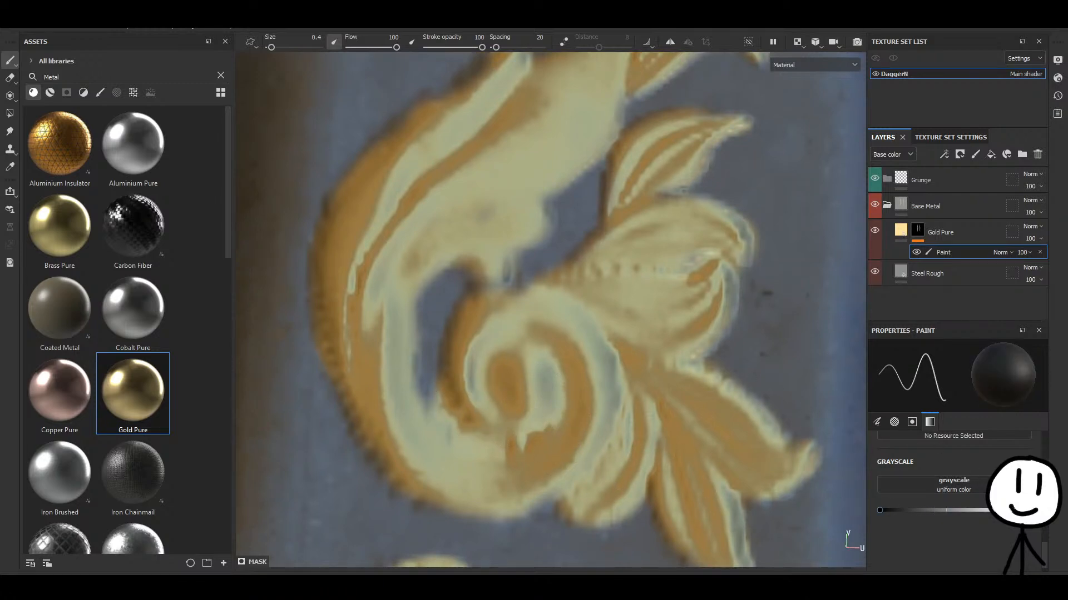
{"action": "left_click_drag", "start_coordinate": [970, 510], "coordinate": [1032, 510]}
Paint gold over the upper edge of the broad side leaf on the vertical tulip ornament.
{"action": "middle_click_drag", "start_coordinate": [512, 448], "coordinate": [487, 240], "text": "alt"}
{"action": "middle_click_drag", "start_coordinate": [557, 446], "coordinate": [555, 248], "text": "alt"}
{"action": "scroll", "coordinate": [556, 385], "scroll_direction": "down", "scroll_amount": 4}
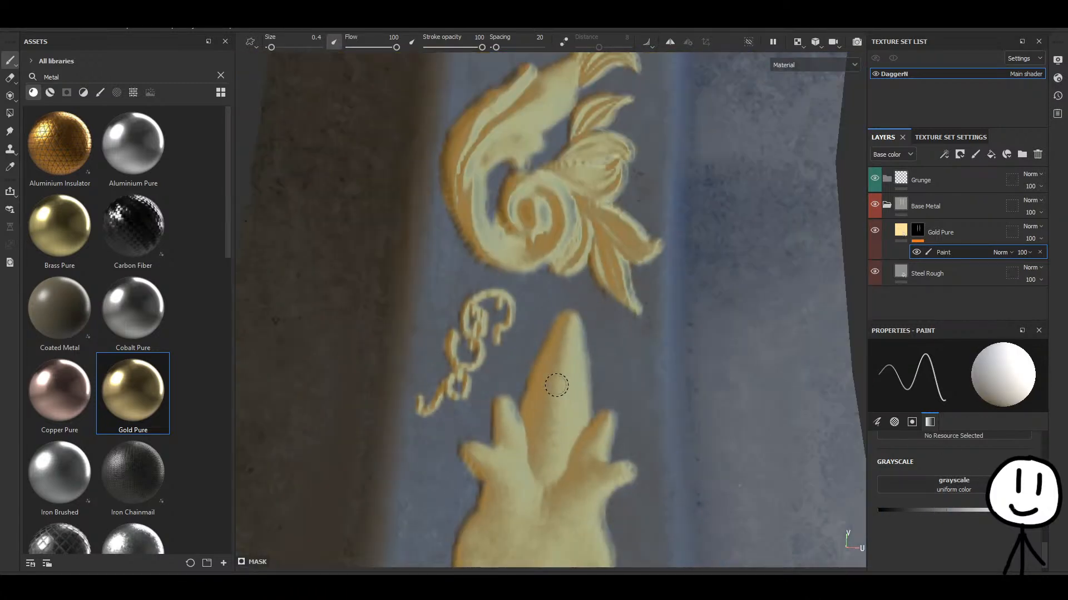
{"action": "scroll", "coordinate": [556, 385], "scroll_direction": "down", "scroll_amount": 3}
{"action": "scroll", "coordinate": [544, 428], "scroll_direction": "up", "scroll_amount": 4}
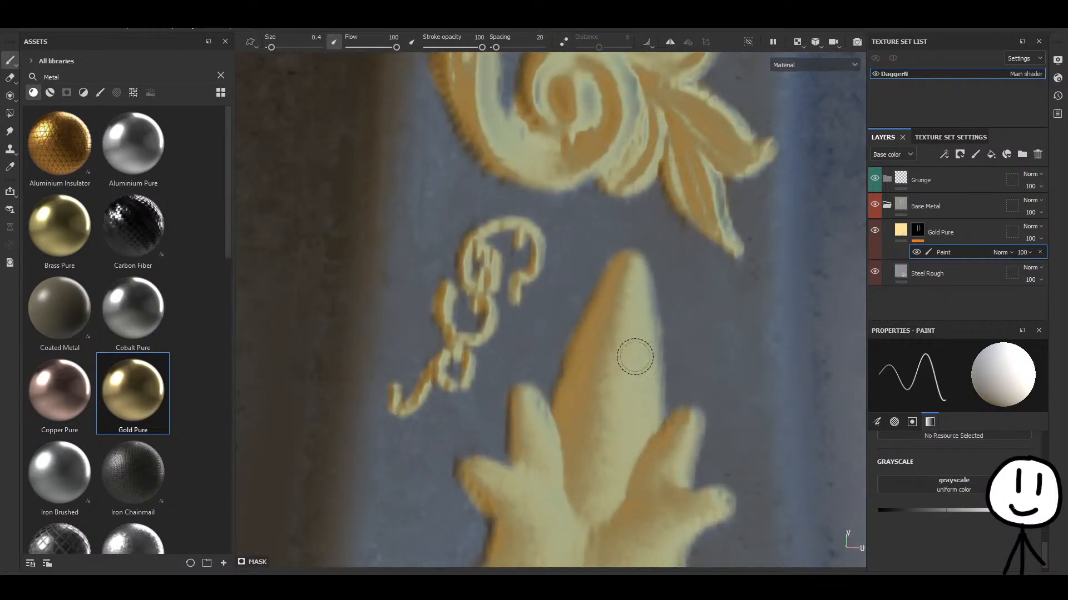
{"action": "middle_click_drag", "start_coordinate": [634, 483], "coordinate": [542, 300], "text": "alt"}
{"action": "middle_click_drag", "start_coordinate": [606, 382], "coordinate": [553, 312], "text": "alt"}
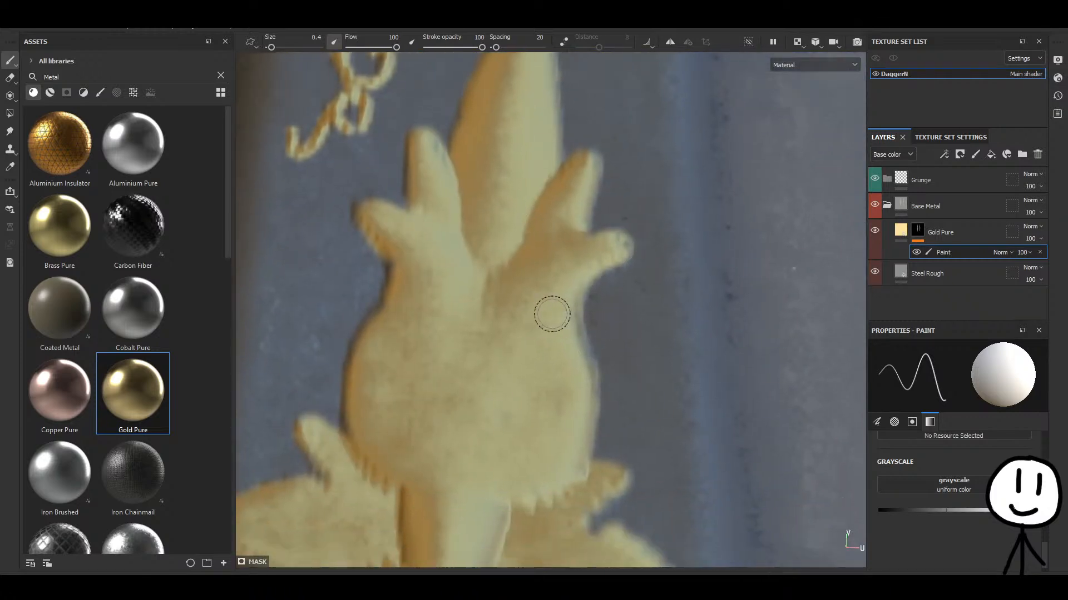
{"action": "mouse_move", "coordinate": [437, 438]}
{"action": "middle_mouse_down", "text": "alt"}
{"action": "mouse_move", "coordinate": [422, 410]}
{"action": "mouse_move", "coordinate": [449, 272]}
{"action": "middle_mouse_up", "text": "alt"}
{"action": "middle_click_drag", "start_coordinate": [465, 466], "coordinate": [491, 311], "text": "alt"}
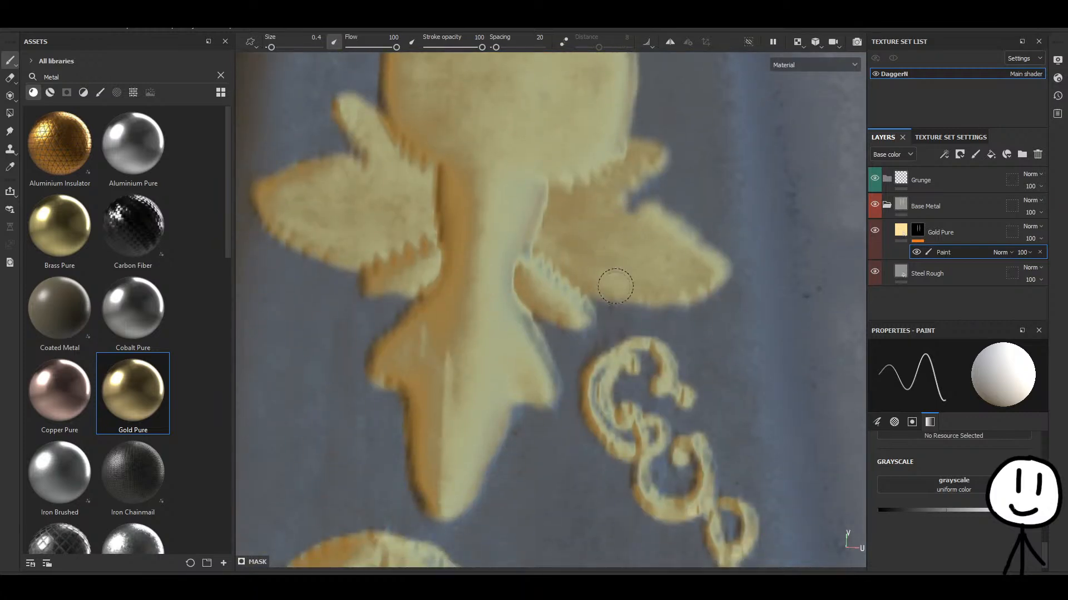
{"action": "left_click_drag", "start_coordinate": [612, 200], "coordinate": [657, 228]}
Reduce the mask brush size to 0.1 with the grayscale at white for the thin chained scroll beside the tulip ornament.
{"action": "mouse_move", "coordinate": [619, 245]}
{"action": "middle_mouse_down", "text": "alt"}
{"action": "mouse_move", "coordinate": [674, 277]}
{"action": "mouse_move", "coordinate": [584, 329]}
{"action": "middle_mouse_up", "text": "alt"}
{"action": "scroll", "coordinate": [585, 330], "scroll_direction": "down", "scroll_amount": 3}
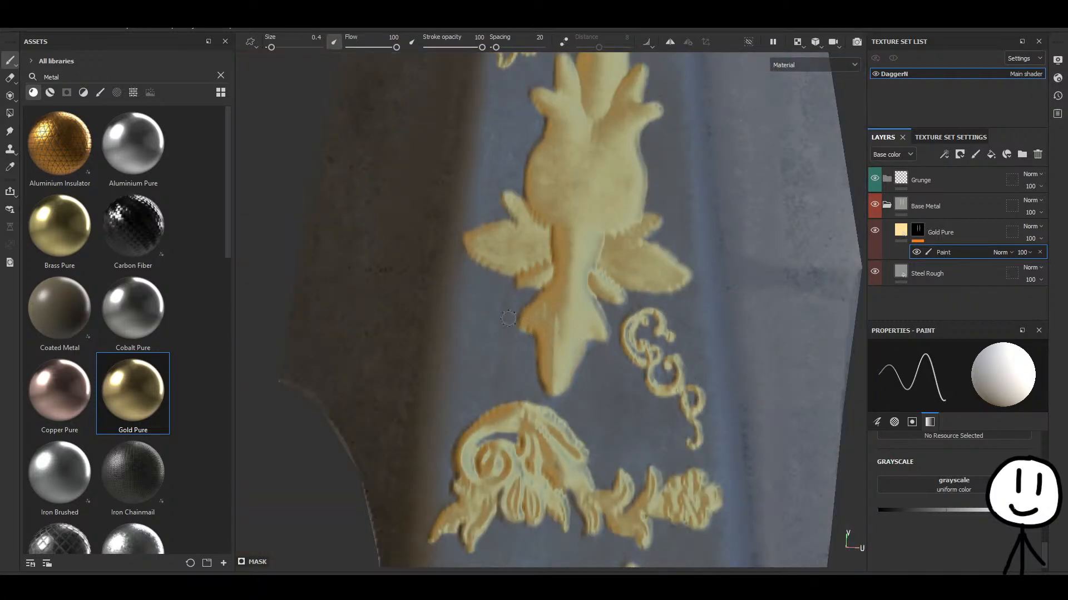
{"action": "scroll", "coordinate": [513, 251], "scroll_direction": "down", "scroll_amount": 5}
{"action": "scroll", "coordinate": [535, 342], "scroll_direction": "up", "scroll_amount": 6}
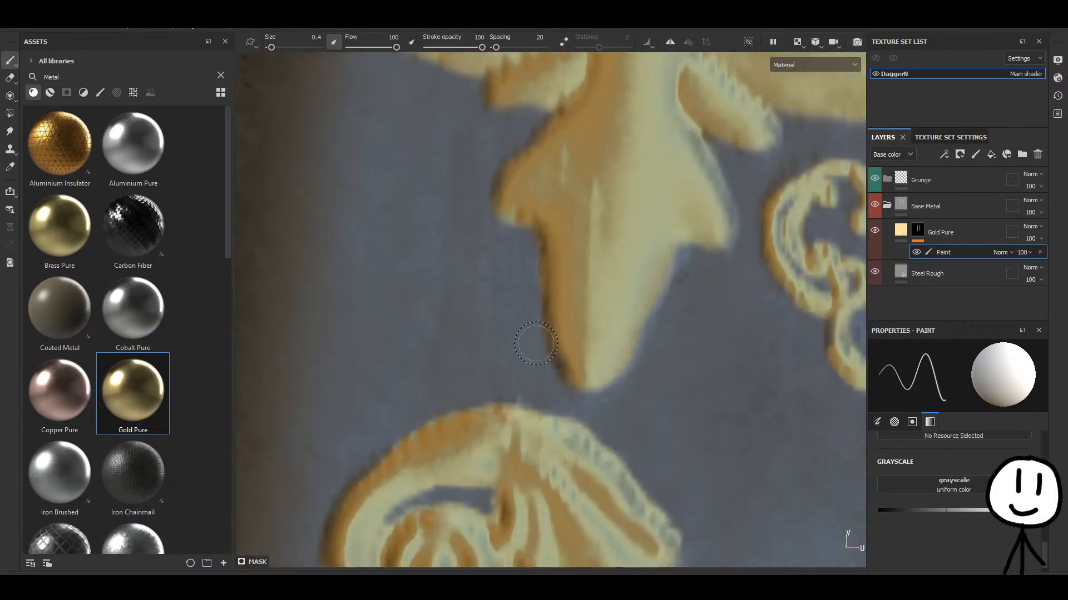
{"action": "scroll", "coordinate": [732, 390], "scroll_direction": "up", "scroll_amount": 5}
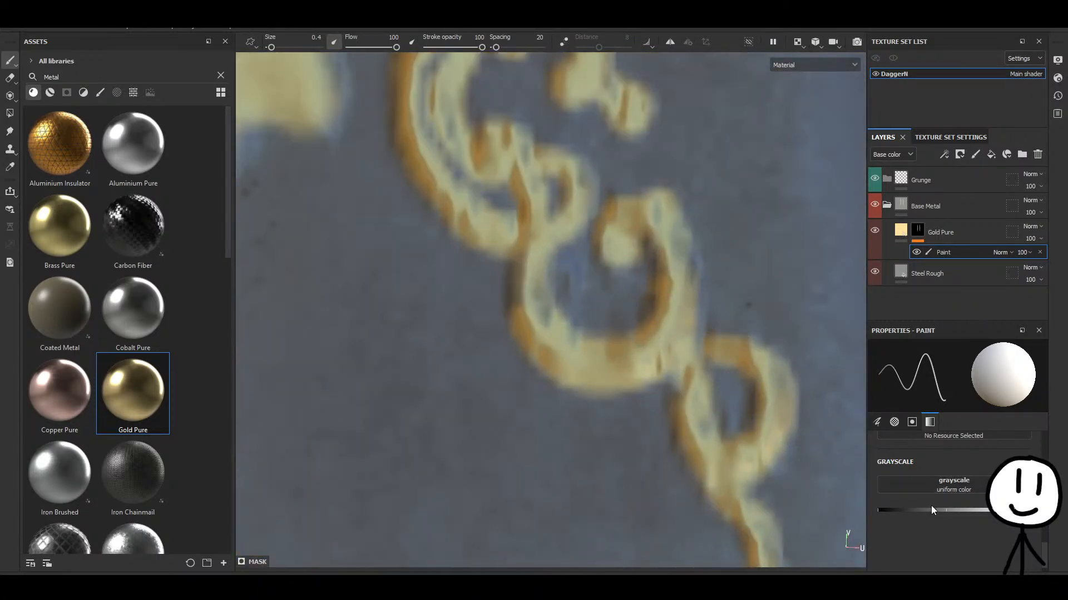
{"action": "left_click", "coordinate": [928, 508]}
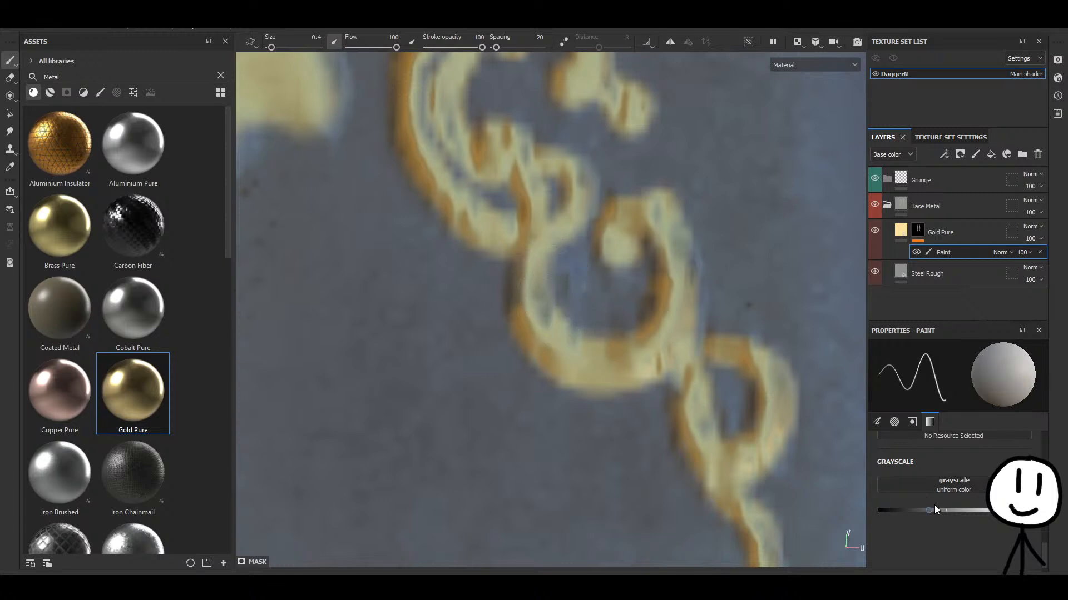
{"action": "left_click_drag", "start_coordinate": [934, 507], "coordinate": [1022, 505]}
{"action": "scroll", "coordinate": [938, 463], "scroll_direction": "up", "scroll_amount": 5}
{"action": "left_click", "coordinate": [894, 423]}
{"action": "left_click", "coordinate": [880, 423]}
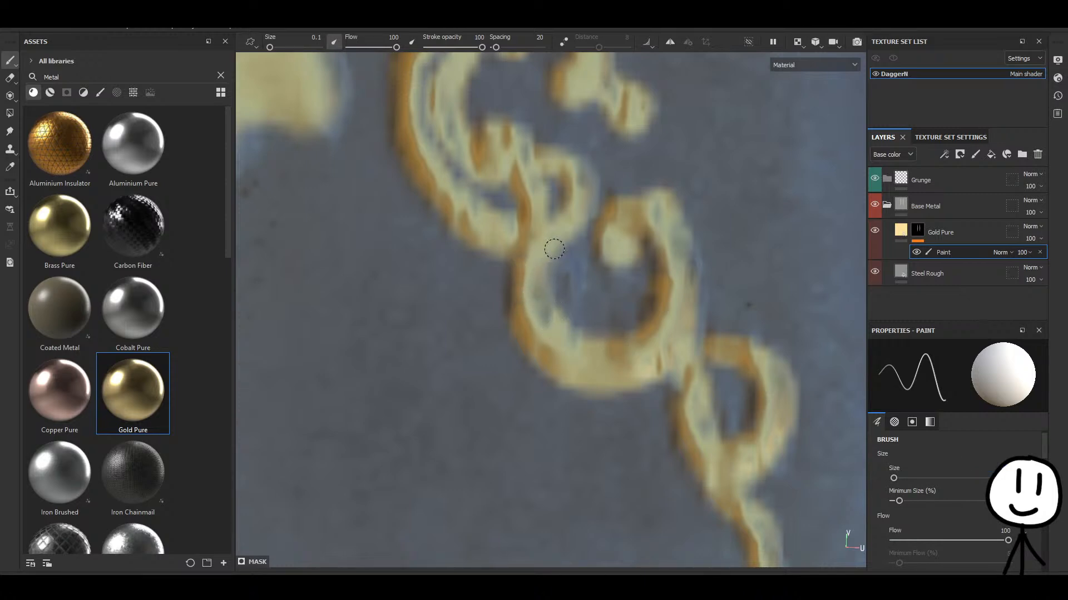
Paint gold onto the chained scroll's small inner curl, the outer edge of its middle loop, and its hooked tail.
{"action": "mouse_move", "coordinate": [555, 245]}
{"action": "left_mouse_down"}
{"action": "mouse_move", "coordinate": [572, 274]}
{"action": "mouse_move", "coordinate": [553, 253]}
{"action": "left_mouse_up"}
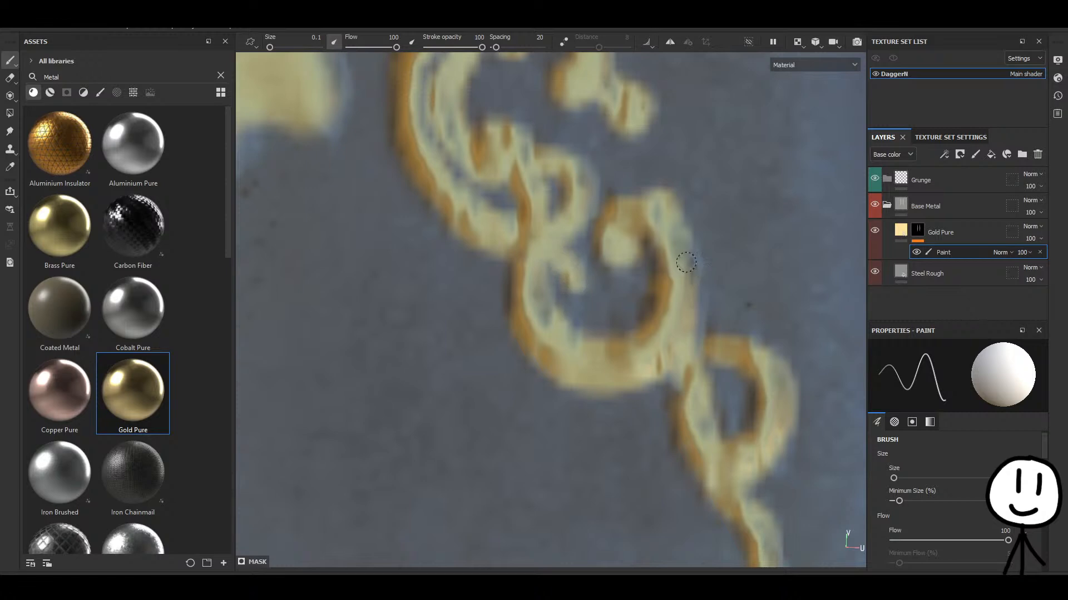
{"action": "left_click_drag", "start_coordinate": [686, 262], "coordinate": [688, 332]}
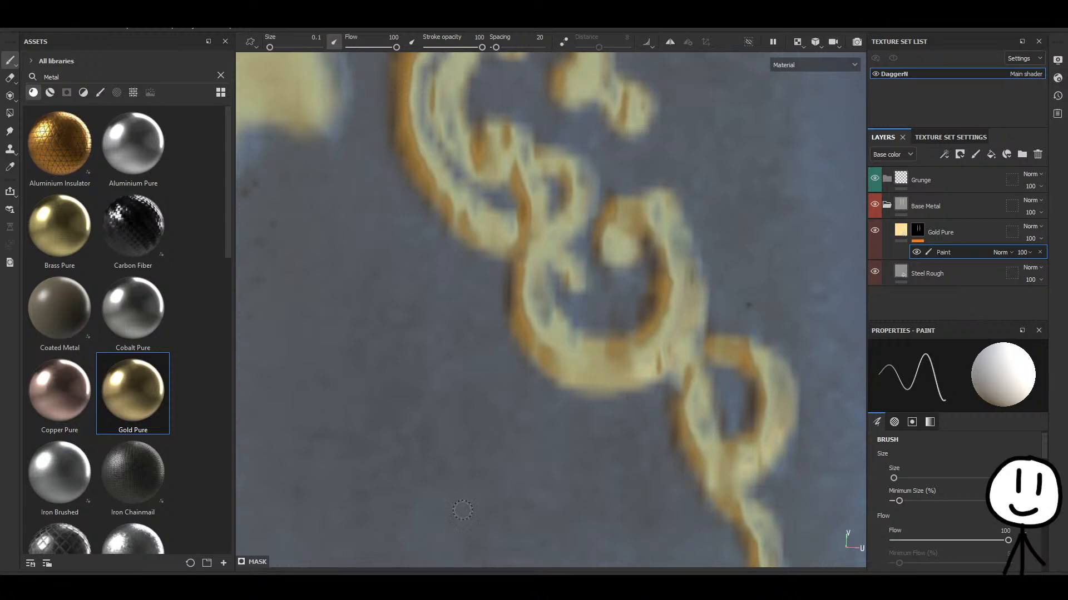
{"action": "middle_click_drag", "start_coordinate": [439, 191], "coordinate": [499, 424], "text": "alt"}
{"action": "middle_click_drag", "start_coordinate": [671, 460], "coordinate": [518, 285], "text": "alt"}
{"action": "middle_click_drag", "start_coordinate": [592, 471], "coordinate": [492, 264], "text": "alt"}
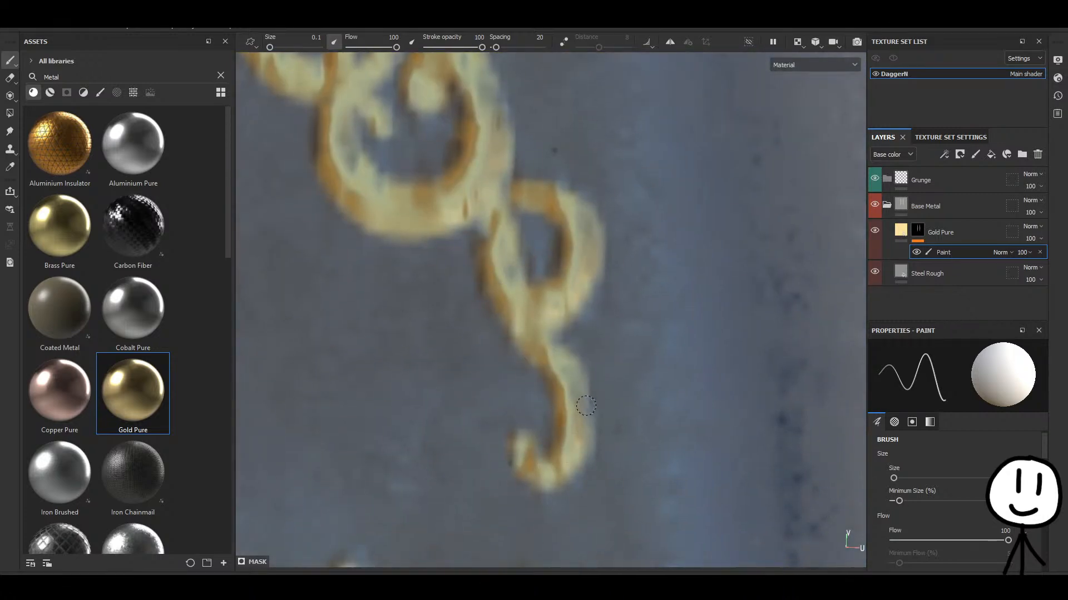
{"action": "mouse_move", "coordinate": [586, 404]}
{"action": "left_mouse_down"}
{"action": "mouse_move", "coordinate": [584, 430]}
{"action": "mouse_move", "coordinate": [551, 476]}
{"action": "left_mouse_up"}
Paint gold along the edge of the pointed leaf beside the sideways flower.
{"action": "scroll", "coordinate": [525, 451], "scroll_direction": "down", "scroll_amount": 8}
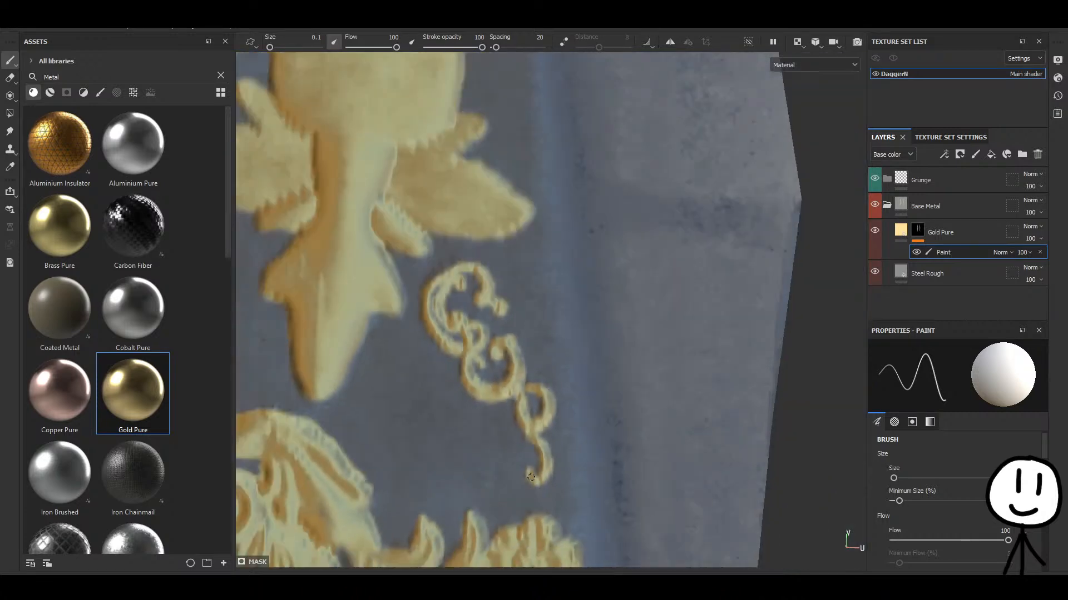
{"action": "middle_click_drag", "start_coordinate": [525, 451], "coordinate": [503, 393], "text": "alt"}
{"action": "scroll", "coordinate": [470, 436], "scroll_direction": "up", "scroll_amount": 6}
{"action": "middle_click_drag", "start_coordinate": [470, 435], "coordinate": [453, 236], "text": "alt"}
{"action": "scroll", "coordinate": [453, 236], "scroll_direction": "up", "scroll_amount": 2}
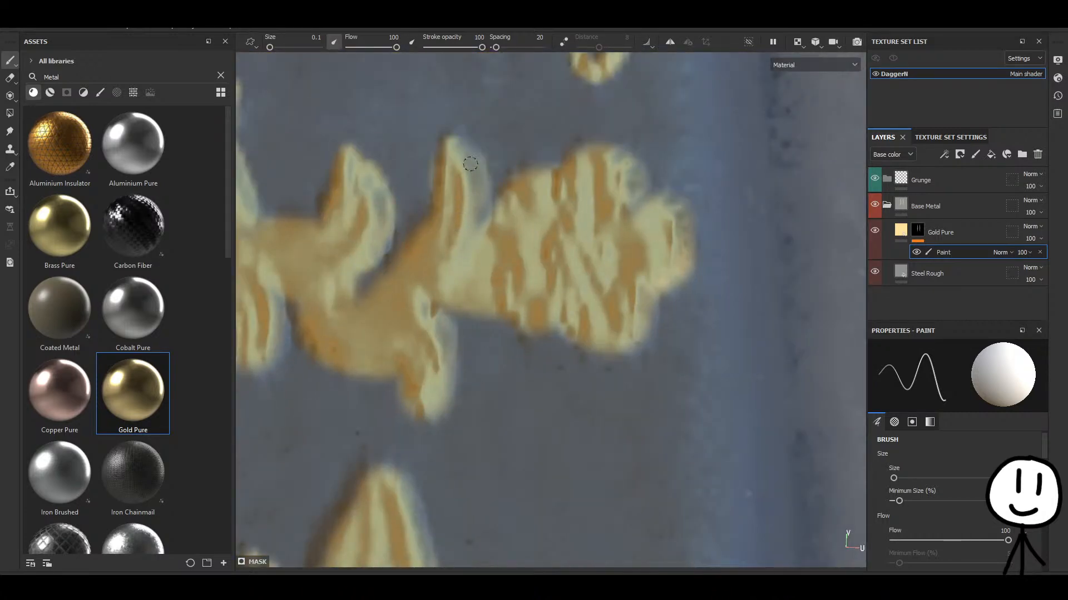
{"action": "left_click_drag", "start_coordinate": [468, 176], "coordinate": [441, 274]}
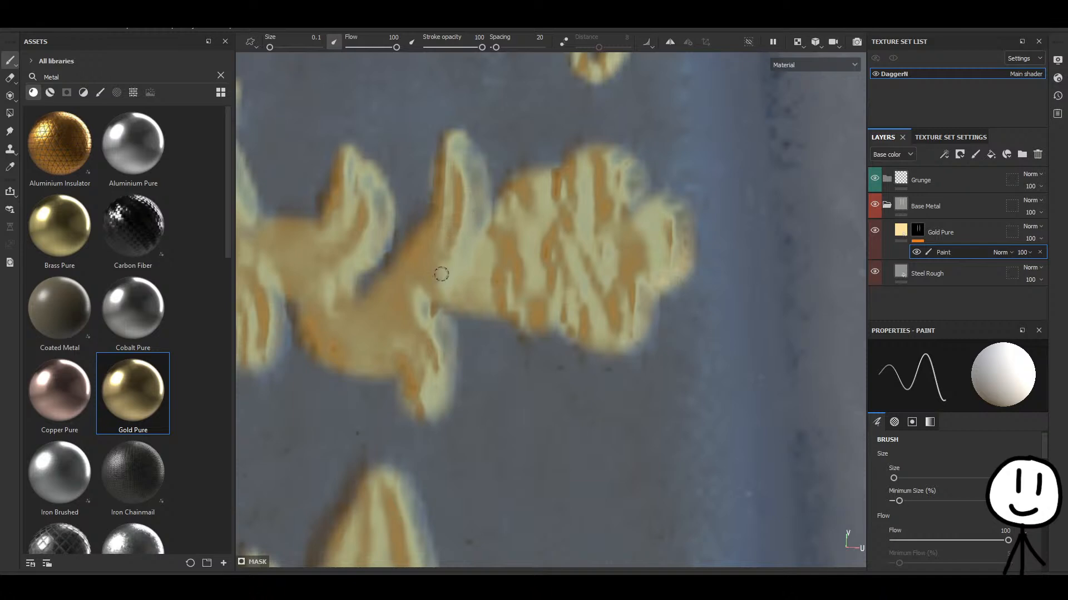
Set the mask brush's grayscale to black for correcting the horizontal ornament's pointed end.
{"action": "scroll", "coordinate": [382, 342], "scroll_direction": "down", "scroll_amount": 4}
{"action": "middle_click_drag", "start_coordinate": [333, 284], "coordinate": [566, 338], "text": "alt"}
{"action": "middle_click_drag", "start_coordinate": [636, 485], "coordinate": [441, 301], "text": "alt"}
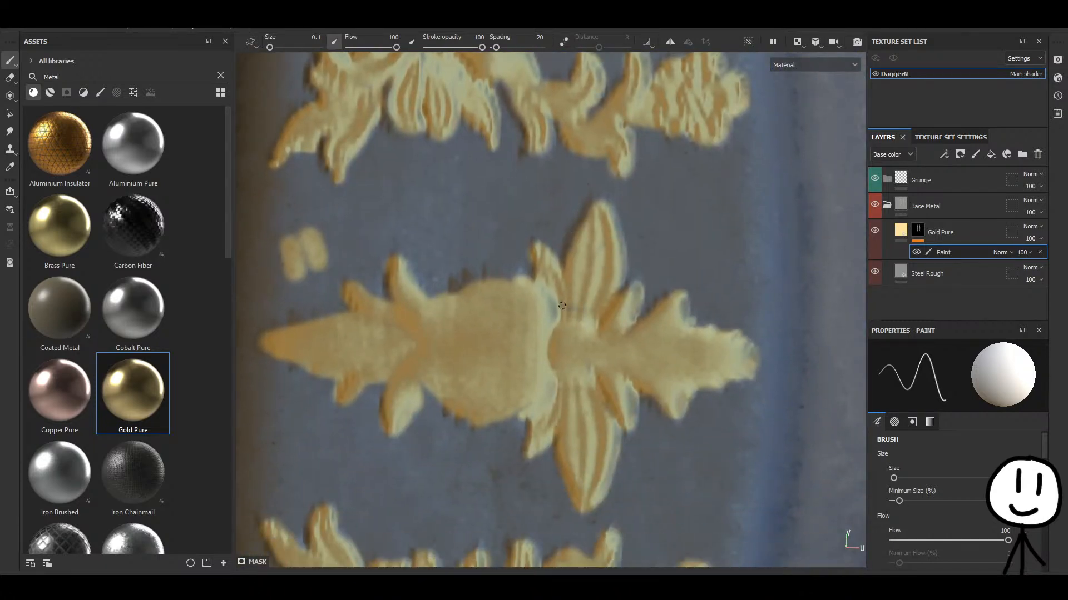
{"action": "middle_click_drag", "start_coordinate": [373, 361], "coordinate": [573, 351], "text": "alt"}
{"action": "scroll", "coordinate": [405, 360], "scroll_direction": "up", "scroll_amount": 4}
{"action": "middle_click_drag", "start_coordinate": [699, 347], "coordinate": [638, 347], "text": "alt"}
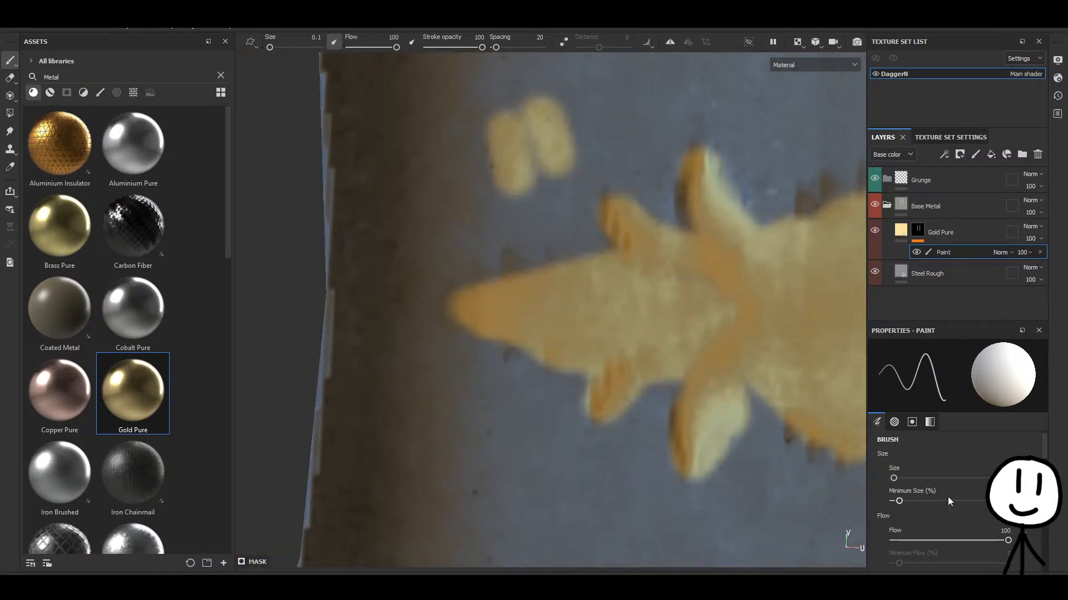
{"action": "left_click", "coordinate": [930, 424]}
{"action": "left_click", "coordinate": [880, 493]}
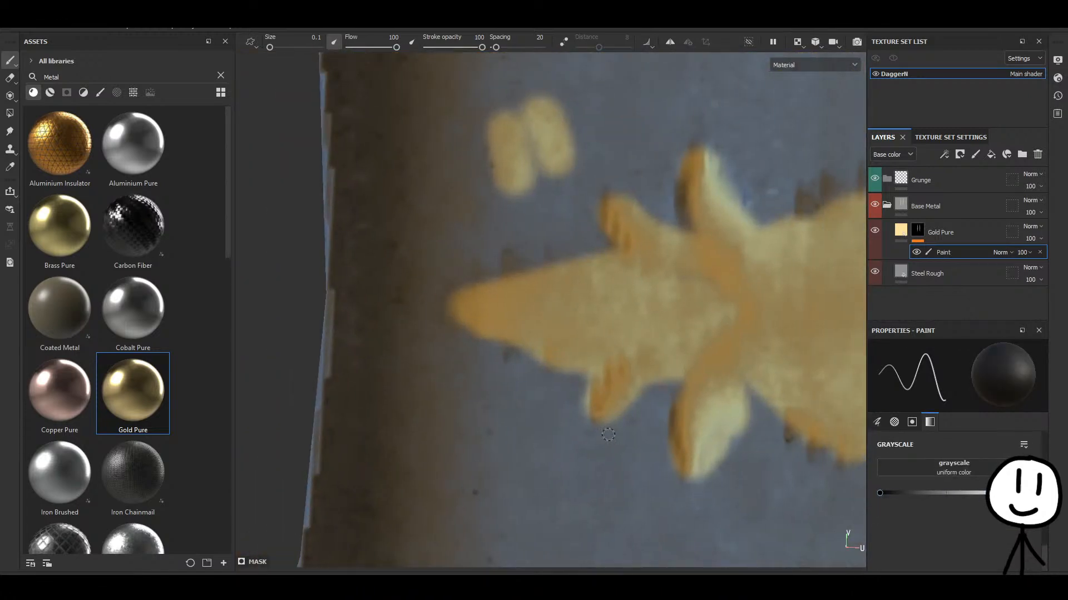
{"action": "left_click", "coordinate": [877, 423]}
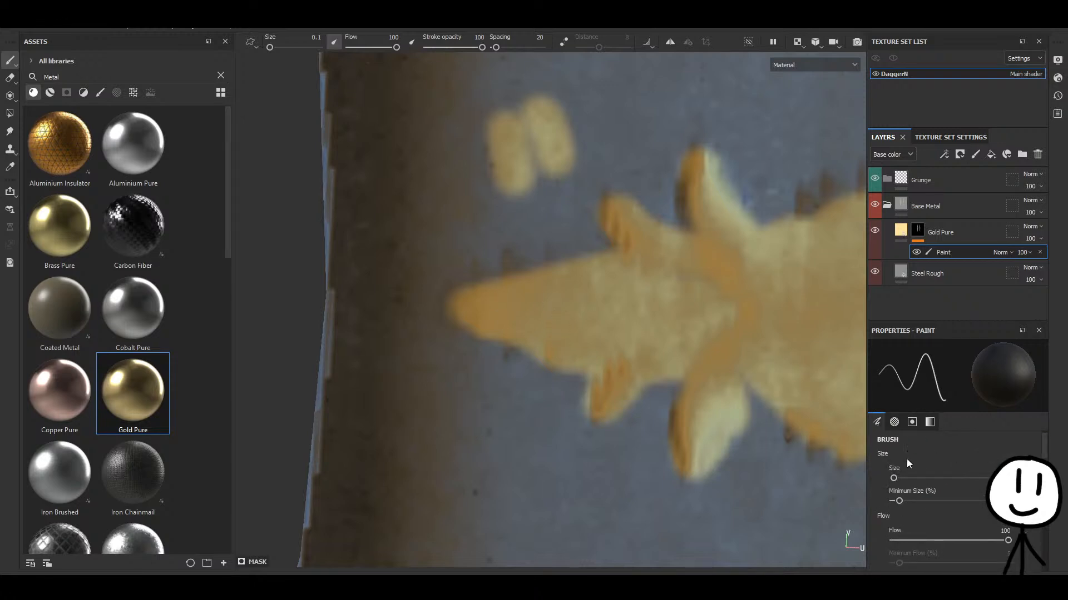
Erase the gold from the horizontal ornament's pointed end and its two small side leaves with a 0.27 brush.
{"action": "key", "text": "bracketright"}
{"action": "key", "text": "bracketright"}
{"action": "key", "text": "bracketright"}
{"action": "key", "text": "bracketleft"}
{"action": "key", "text": "bracketleft"}
{"action": "key", "text": "bracketleft"}
{"action": "key", "text": "bracketright"}
{"action": "key", "text": "bracketright"}
{"action": "key", "text": "bracketright"}
{"action": "mouse_move", "coordinate": [449, 336]}
{"action": "left_mouse_down"}
{"action": "mouse_move", "coordinate": [556, 320]}
{"action": "mouse_move", "coordinate": [598, 360]}
{"action": "mouse_move", "coordinate": [593, 287]}
{"action": "mouse_move", "coordinate": [626, 290]}
{"action": "mouse_move", "coordinate": [645, 267]}
{"action": "mouse_move", "coordinate": [649, 333]}
{"action": "left_mouse_up"}
{"action": "mouse_move", "coordinate": [620, 291]}
{"action": "left_mouse_down"}
{"action": "mouse_move", "coordinate": [675, 317]}
{"action": "mouse_move", "coordinate": [628, 222]}
{"action": "mouse_move", "coordinate": [649, 272]}
{"action": "left_mouse_up"}
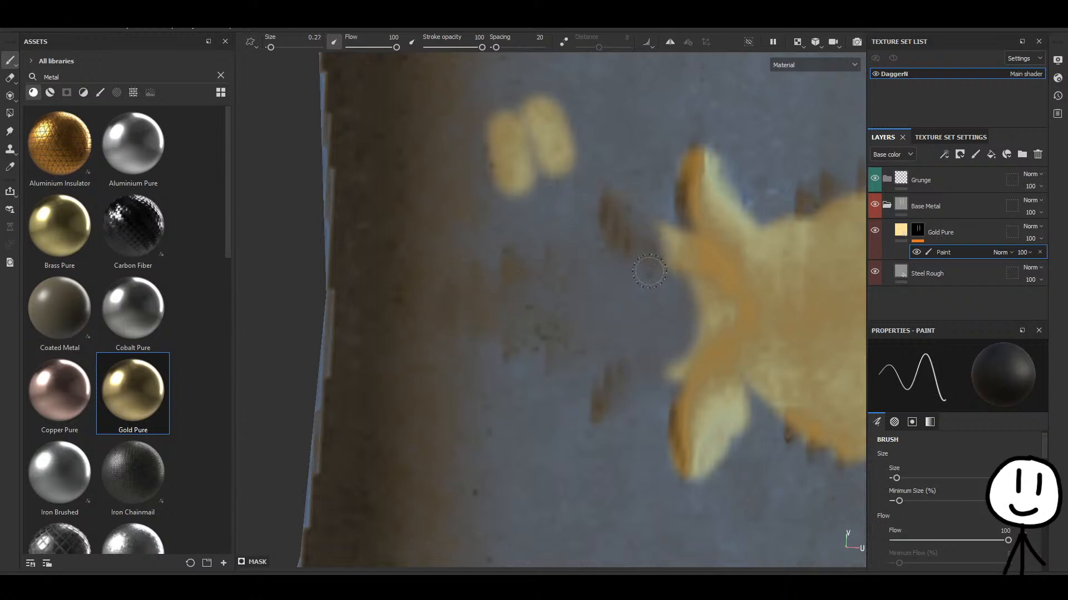
Set the brush size to 0.52 and grayscale to white, and repaint the horizontal ornament's pointed end in gold.
{"action": "key", "text": "bracketright"}
{"action": "key", "text": "bracketright"}
{"action": "key", "text": "bracketright"}
{"action": "scroll", "coordinate": [946, 473], "scroll_direction": "down", "scroll_amount": 10}
{"action": "left_click_drag", "start_coordinate": [949, 494], "coordinate": [1034, 493]}
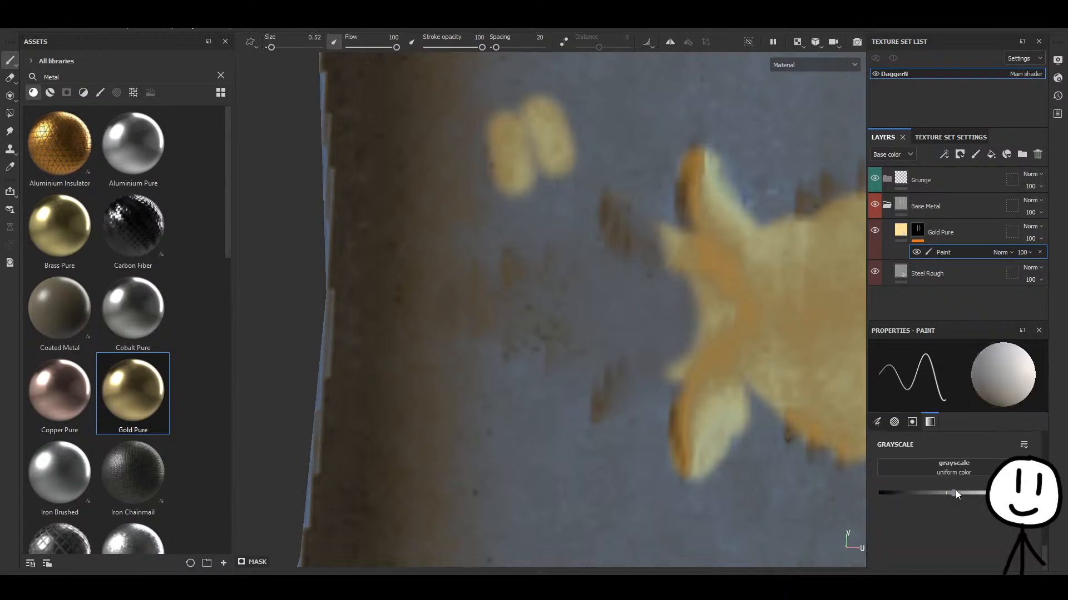
{"action": "mouse_move", "coordinate": [645, 339]}
{"action": "left_mouse_down"}
{"action": "mouse_move", "coordinate": [675, 310]}
{"action": "mouse_move", "coordinate": [607, 387]}
{"action": "mouse_move", "coordinate": [640, 353]}
{"action": "mouse_move", "coordinate": [579, 308]}
{"action": "mouse_move", "coordinate": [484, 304]}
{"action": "mouse_move", "coordinate": [560, 296]}
{"action": "mouse_move", "coordinate": [548, 289]}
{"action": "mouse_move", "coordinate": [572, 310]}
{"action": "mouse_move", "coordinate": [534, 317]}
{"action": "mouse_move", "coordinate": [560, 334]}
{"action": "mouse_move", "coordinate": [478, 307]}
{"action": "left_mouse_up"}
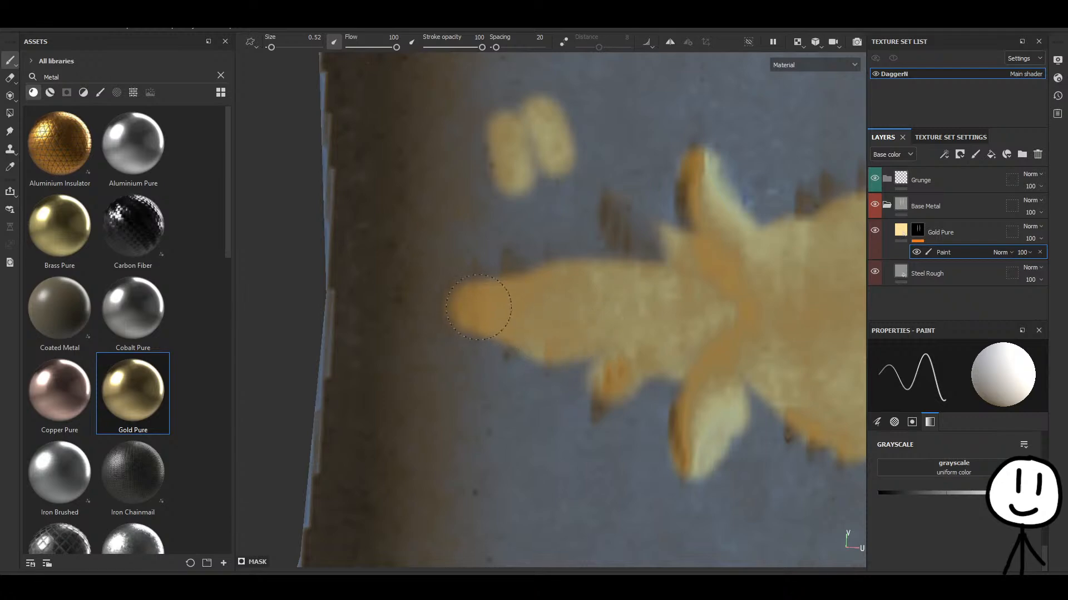
Undo the last gold strokes on the horizontal ornament's pointed end.
{"action": "scroll", "coordinate": [567, 328], "scroll_direction": "down", "scroll_amount": 4}
{"action": "scroll", "coordinate": [531, 372], "scroll_direction": "up", "scroll_amount": 3}
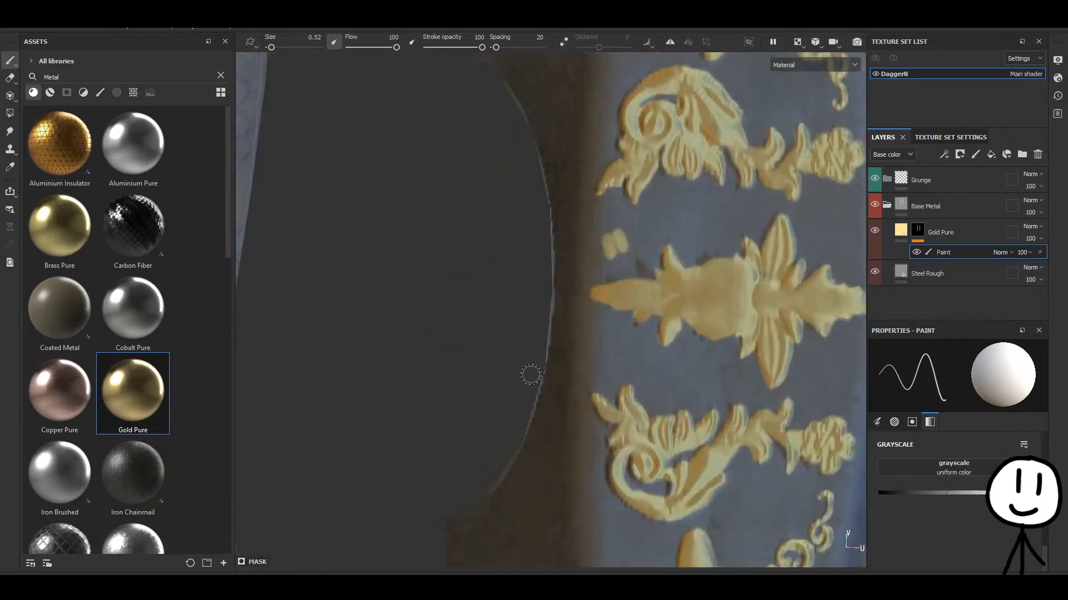
{"action": "key", "text": "ctrl+z"}
{"action": "middle_click_drag", "start_coordinate": [682, 305], "coordinate": [544, 392], "text": "alt"}
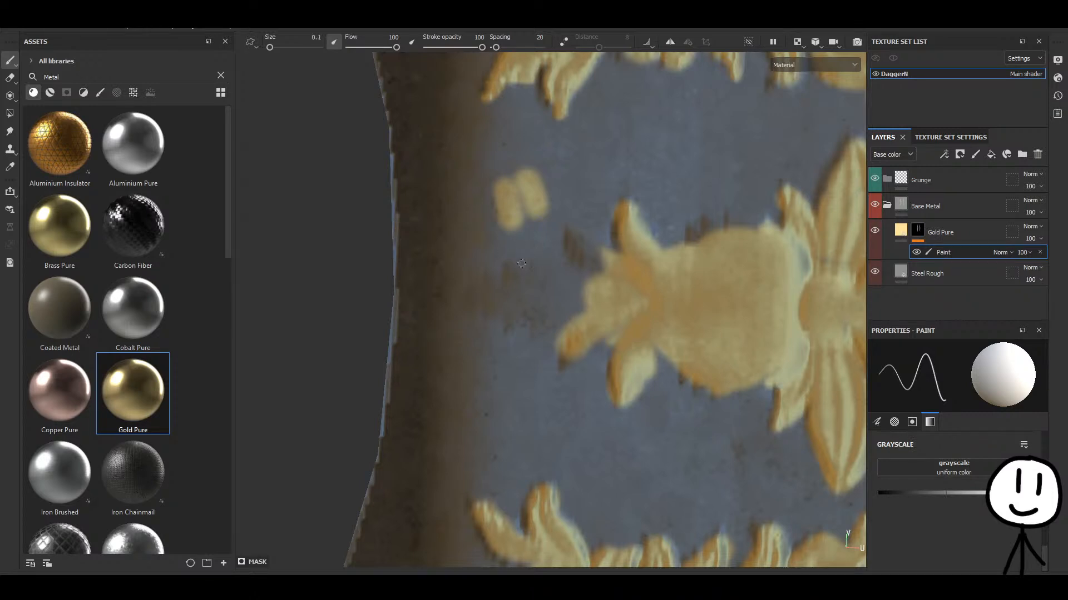
Set the mask brush size to 0.17 and paint gold over the small side leaves beside the horizontal ornament's pointed end.
{"action": "scroll", "coordinate": [550, 296], "scroll_direction": "up", "scroll_amount": 3}
{"action": "left_click", "coordinate": [877, 422]}
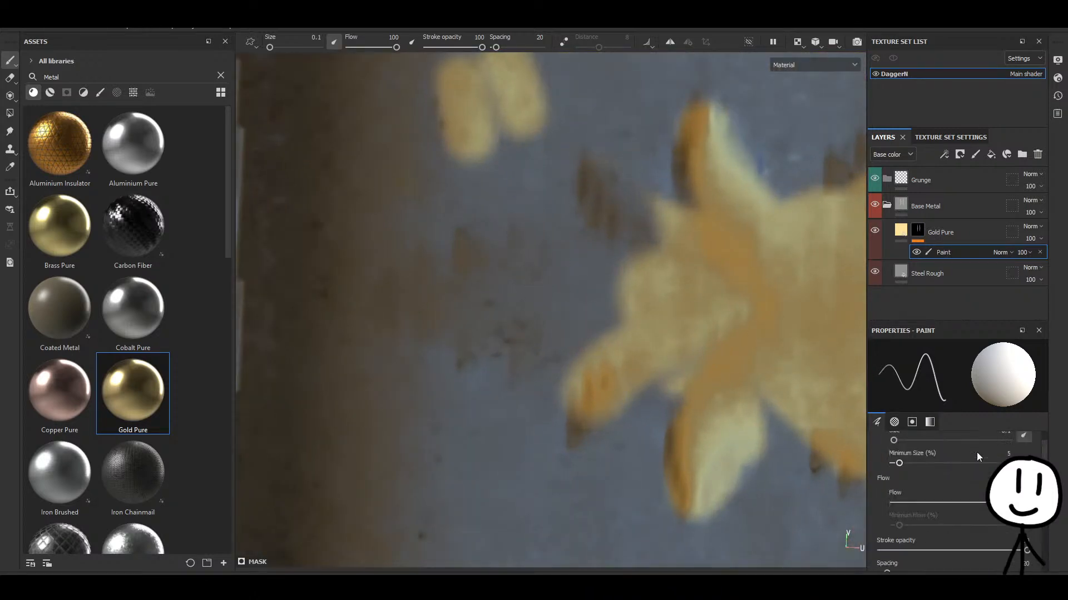
{"action": "left_click", "coordinate": [995, 478]}
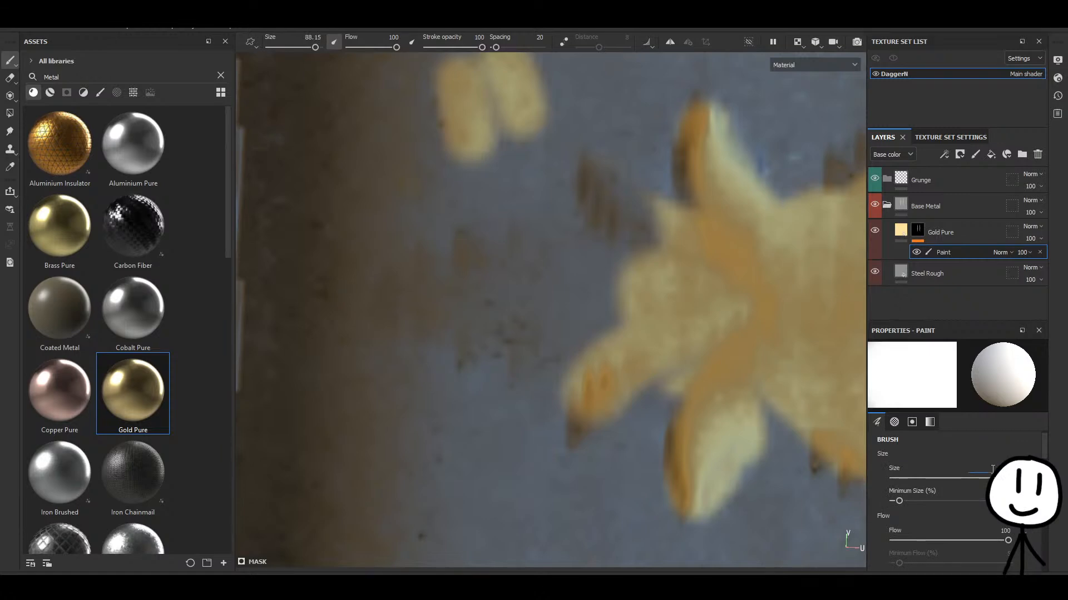
{"action": "type", "text": "0.17"}
{"action": "key", "text": "Return"}
{"action": "mouse_move", "coordinate": [609, 273]}
{"action": "left_mouse_down"}
{"action": "mouse_move", "coordinate": [623, 232]}
{"action": "mouse_move", "coordinate": [589, 186]}
{"action": "mouse_move", "coordinate": [629, 189]}
{"action": "mouse_move", "coordinate": [657, 238]}
{"action": "mouse_move", "coordinate": [623, 221]}
{"action": "left_mouse_up"}
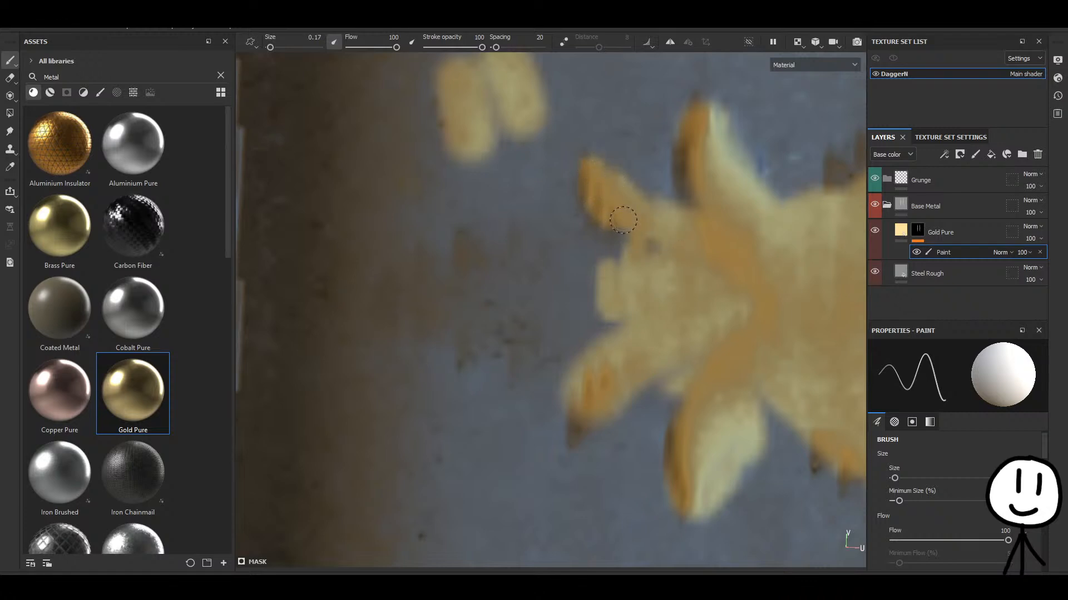
{"action": "mouse_move", "coordinate": [614, 385]}
{"action": "left_mouse_down"}
{"action": "mouse_move", "coordinate": [686, 372]}
{"action": "mouse_move", "coordinate": [652, 377]}
{"action": "left_mouse_up"}
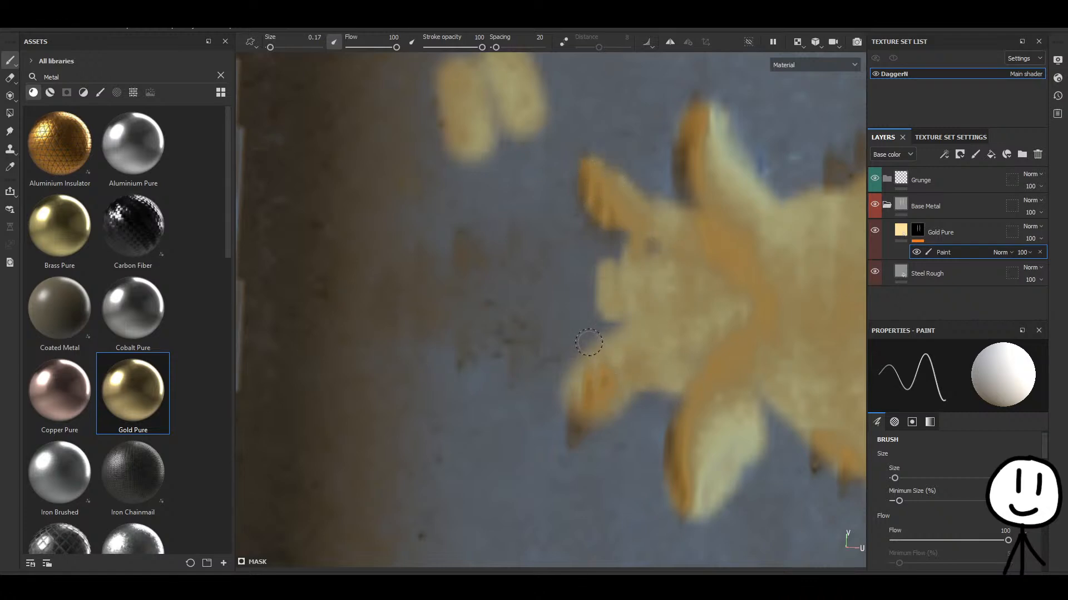
Paint the horizontal ornament's serrated pointed end in gold, following its leaf teeth out to the tip.
{"action": "mouse_move", "coordinate": [588, 342]}
{"action": "left_mouse_down"}
{"action": "mouse_move", "coordinate": [516, 382]}
{"action": "mouse_move", "coordinate": [596, 336]}
{"action": "left_mouse_up"}
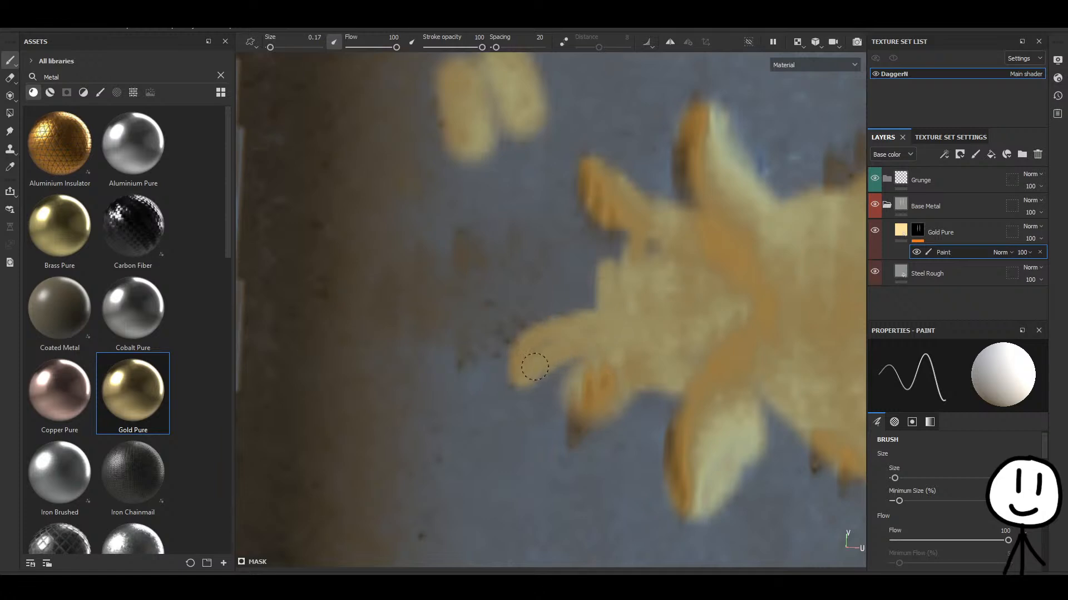
{"action": "mouse_move", "coordinate": [535, 367]}
{"action": "left_mouse_down"}
{"action": "mouse_move", "coordinate": [581, 303]}
{"action": "mouse_move", "coordinate": [462, 312]}
{"action": "mouse_move", "coordinate": [398, 295]}
{"action": "mouse_move", "coordinate": [534, 279]}
{"action": "mouse_move", "coordinate": [510, 291]}
{"action": "mouse_move", "coordinate": [660, 248]}
{"action": "left_mouse_up"}
{"action": "mouse_move", "coordinate": [516, 295]}
{"action": "left_mouse_down"}
{"action": "mouse_move", "coordinate": [520, 233]}
{"action": "mouse_move", "coordinate": [596, 250]}
{"action": "mouse_move", "coordinate": [619, 231]}
{"action": "left_mouse_up"}
{"action": "mouse_move", "coordinate": [512, 271]}
{"action": "left_mouse_down"}
{"action": "mouse_move", "coordinate": [464, 244]}
{"action": "mouse_move", "coordinate": [523, 276]}
{"action": "mouse_move", "coordinate": [436, 275]}
{"action": "mouse_move", "coordinate": [450, 286]}
{"action": "mouse_move", "coordinate": [427, 329]}
{"action": "left_mouse_up"}
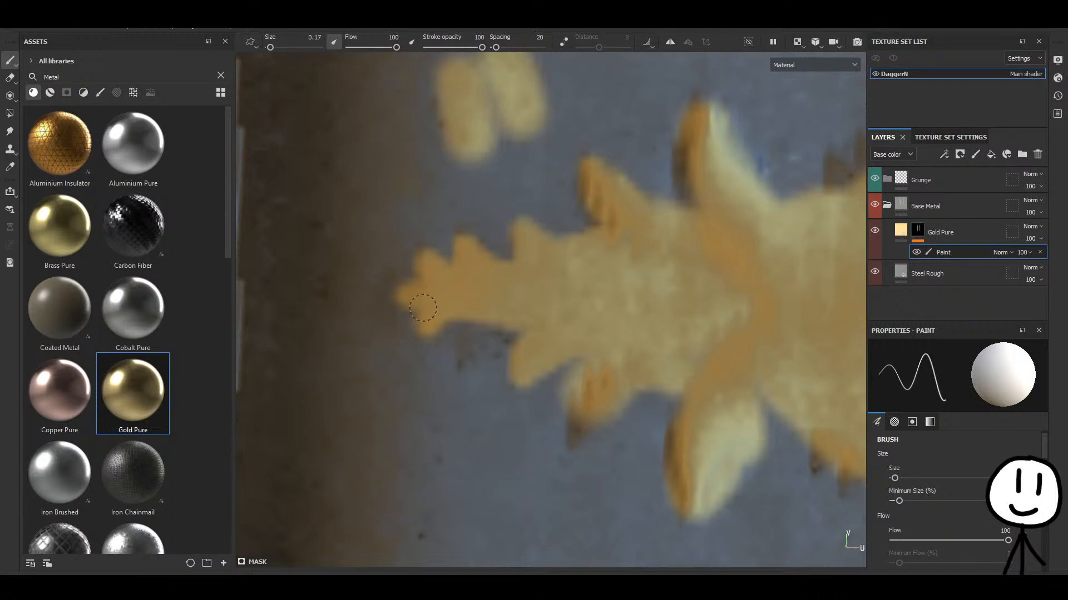
{"action": "mouse_move", "coordinate": [497, 323]}
{"action": "left_mouse_down"}
{"action": "mouse_move", "coordinate": [466, 346]}
{"action": "mouse_move", "coordinate": [471, 307]}
{"action": "mouse_move", "coordinate": [493, 333]}
{"action": "left_mouse_up"}
Paint gold bumps along the upper edge of the horizontal ornament's wide body and undo the last stroke.
{"action": "scroll", "coordinate": [604, 323], "scroll_direction": "down", "scroll_amount": 10}
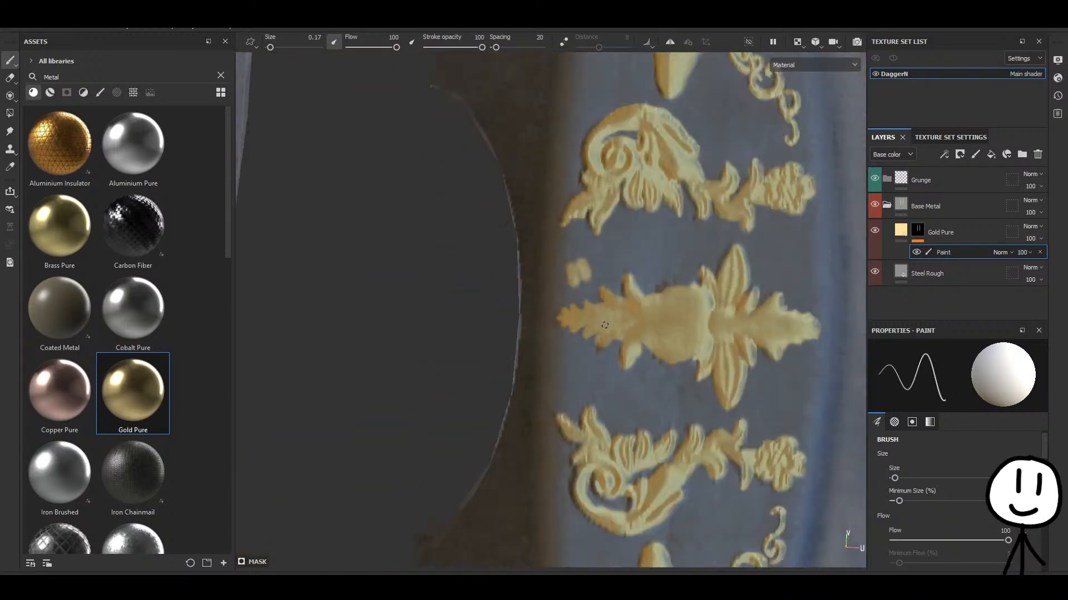
{"action": "scroll", "coordinate": [444, 337], "scroll_direction": "up", "scroll_amount": 5}
{"action": "middle_click_drag", "start_coordinate": [729, 331], "coordinate": [439, 350], "text": "alt"}
{"action": "scroll", "coordinate": [600, 344], "scroll_direction": "up", "scroll_amount": 7}
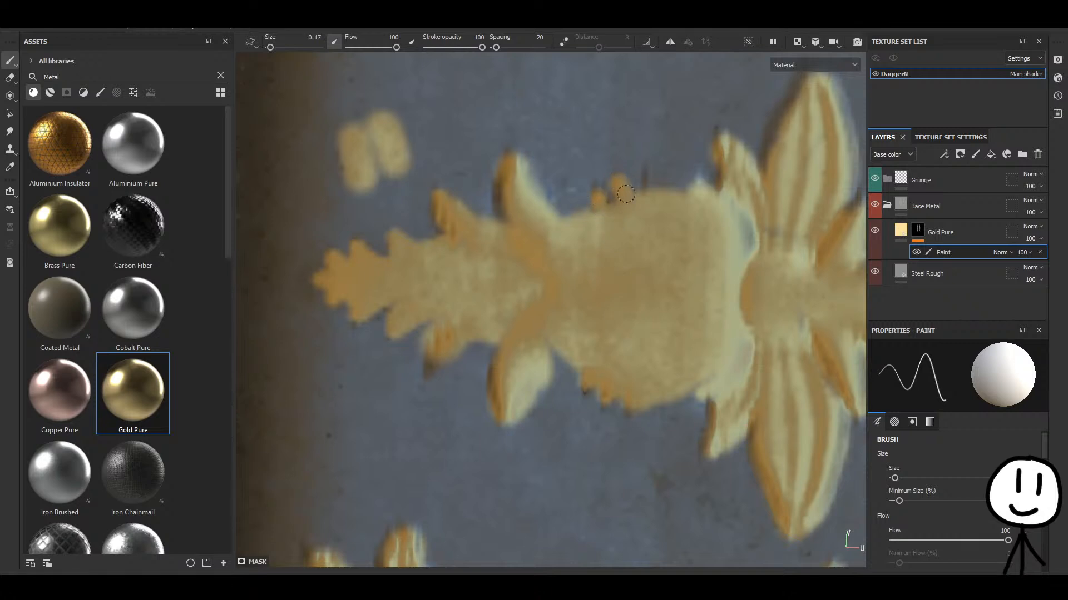
{"action": "scroll", "coordinate": [653, 255], "scroll_direction": "down", "scroll_amount": 1}
{"action": "scroll", "coordinate": [653, 255], "scroll_direction": "down", "scroll_amount": 4}
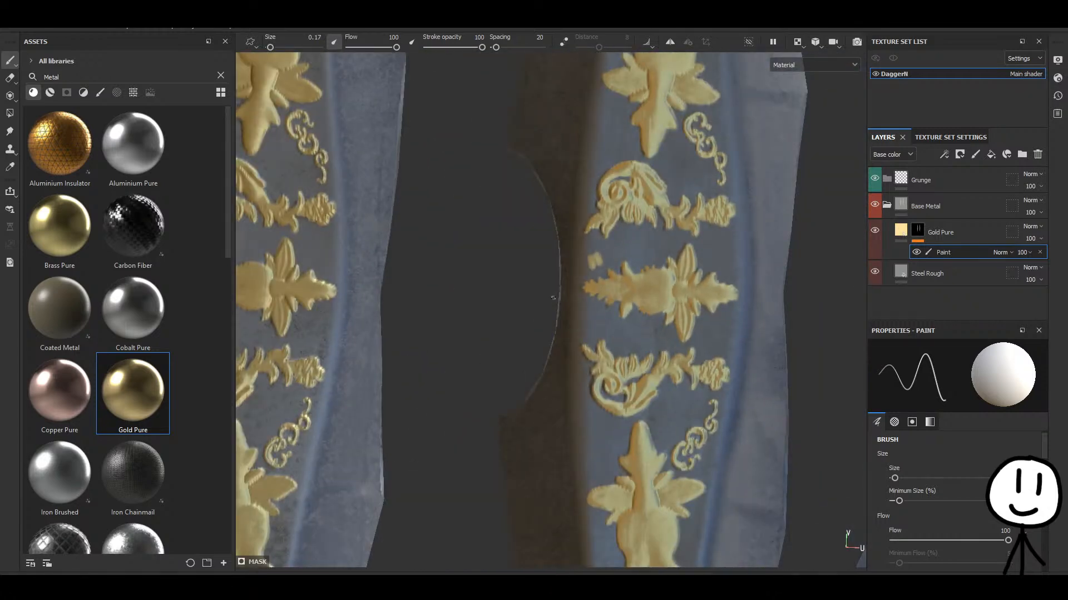
{"action": "scroll", "coordinate": [548, 298], "scroll_direction": "up", "scroll_amount": 6}
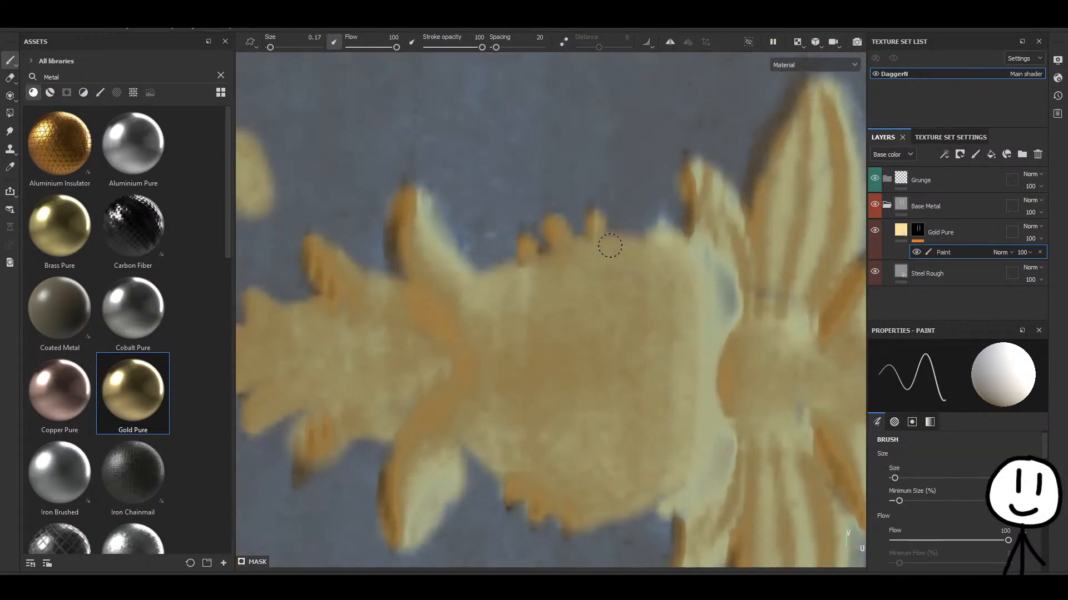
{"action": "mouse_move", "coordinate": [565, 235]}
{"action": "left_mouse_down"}
{"action": "mouse_move", "coordinate": [614, 223]}
{"action": "mouse_move", "coordinate": [506, 257]}
{"action": "mouse_move", "coordinate": [650, 239]}
{"action": "mouse_move", "coordinate": [472, 280]}
{"action": "left_mouse_up"}
{"action": "scroll", "coordinate": [681, 276], "scroll_direction": "down", "scroll_amount": 3}
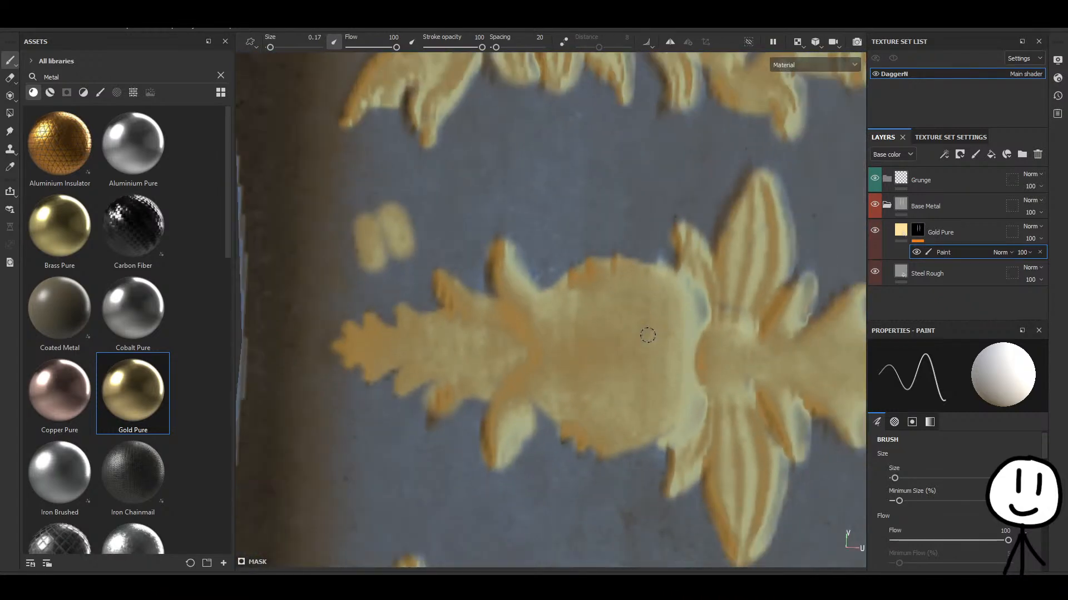
{"action": "key", "text": "ctrl"}
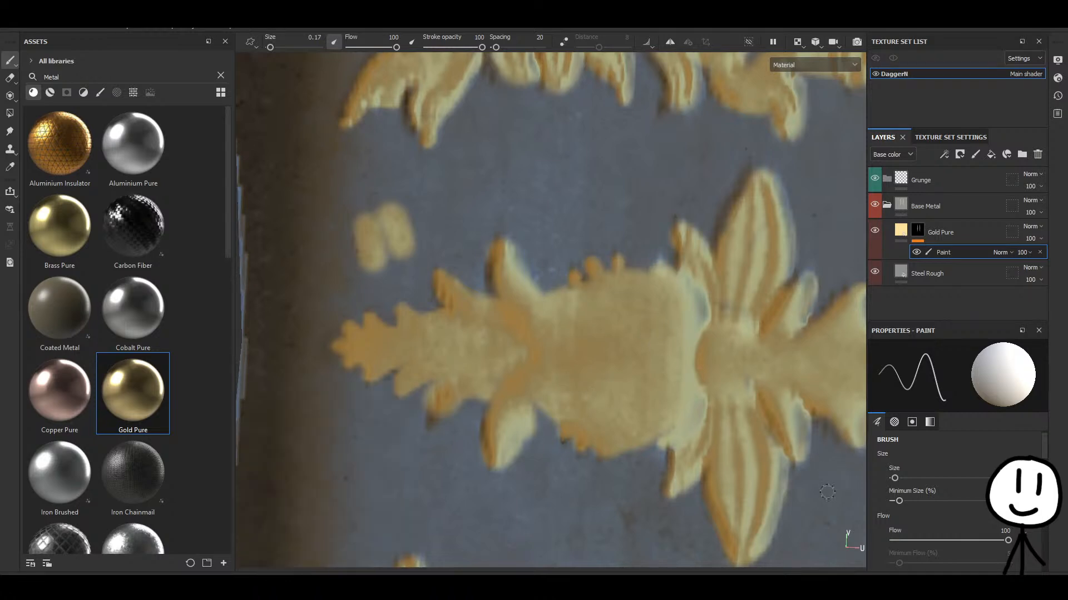
Set the grayscale to black and erase the gold bumps along the upper and lower edges of the ornament's wide body.
{"action": "scroll", "coordinate": [923, 491], "scroll_direction": "down", "scroll_amount": 10}
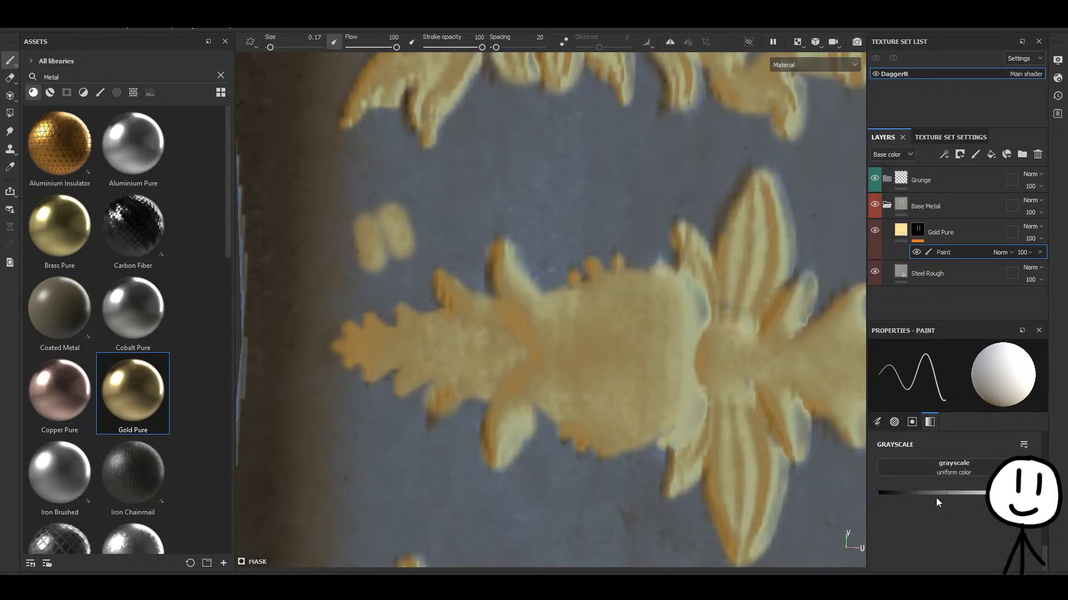
{"action": "left_click_drag", "start_coordinate": [936, 493], "coordinate": [716, 477]}
{"action": "mouse_move", "coordinate": [618, 291]}
{"action": "left_mouse_down"}
{"action": "mouse_move", "coordinate": [592, 264]}
{"action": "mouse_move", "coordinate": [617, 265]}
{"action": "mouse_move", "coordinate": [577, 279]}
{"action": "left_mouse_up"}
{"action": "mouse_move", "coordinate": [572, 448]}
{"action": "left_mouse_down"}
{"action": "mouse_move", "coordinate": [592, 450]}
{"action": "mouse_move", "coordinate": [561, 439]}
{"action": "mouse_move", "coordinate": [617, 444]}
{"action": "mouse_move", "coordinate": [630, 458]}
{"action": "left_mouse_up"}
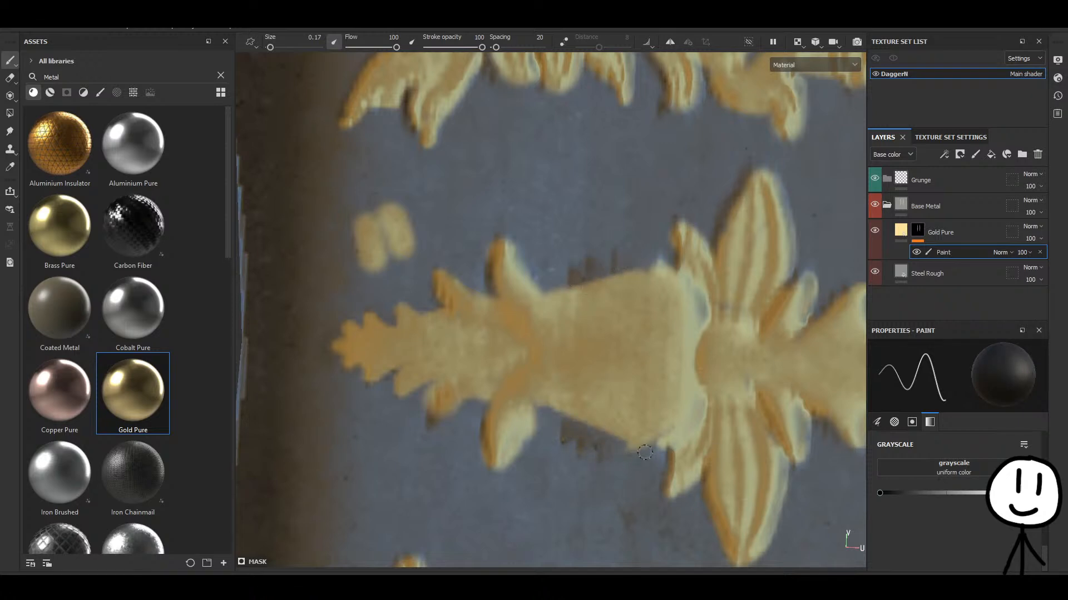
Set the grayscale to white and repaint gold on the toothed upper and lower edges of the ornament's wide body.
{"action": "left_click_drag", "start_coordinate": [880, 493], "coordinate": [979, 494]}
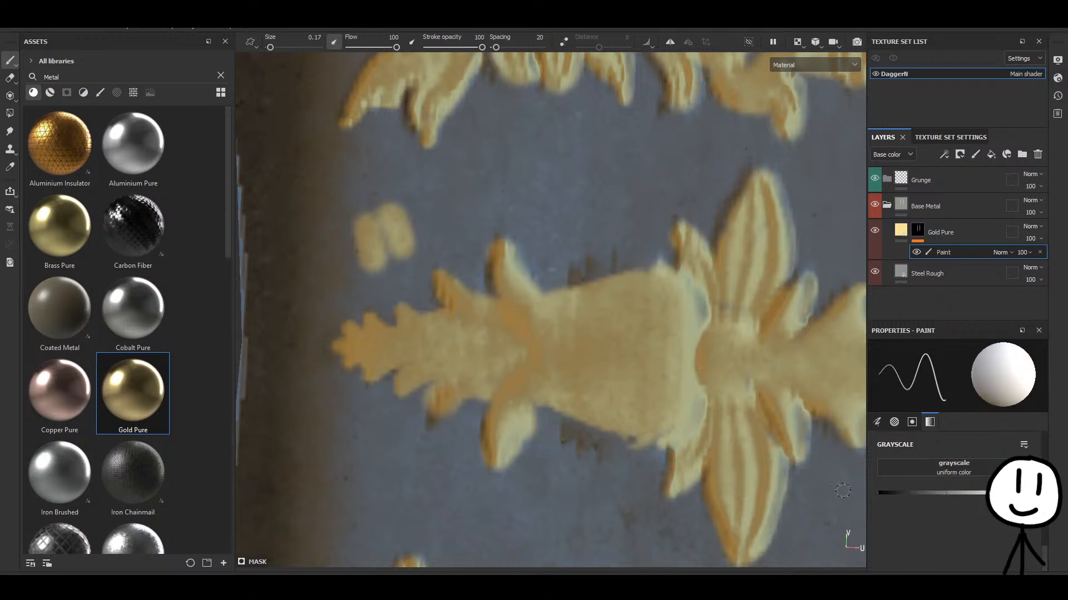
{"action": "mouse_move", "coordinate": [635, 437]}
{"action": "left_mouse_down"}
{"action": "mouse_move", "coordinate": [609, 440]}
{"action": "mouse_move", "coordinate": [534, 410]}
{"action": "mouse_move", "coordinate": [594, 433]}
{"action": "left_mouse_up"}
{"action": "scroll", "coordinate": [578, 267], "scroll_direction": "up", "scroll_amount": 3}
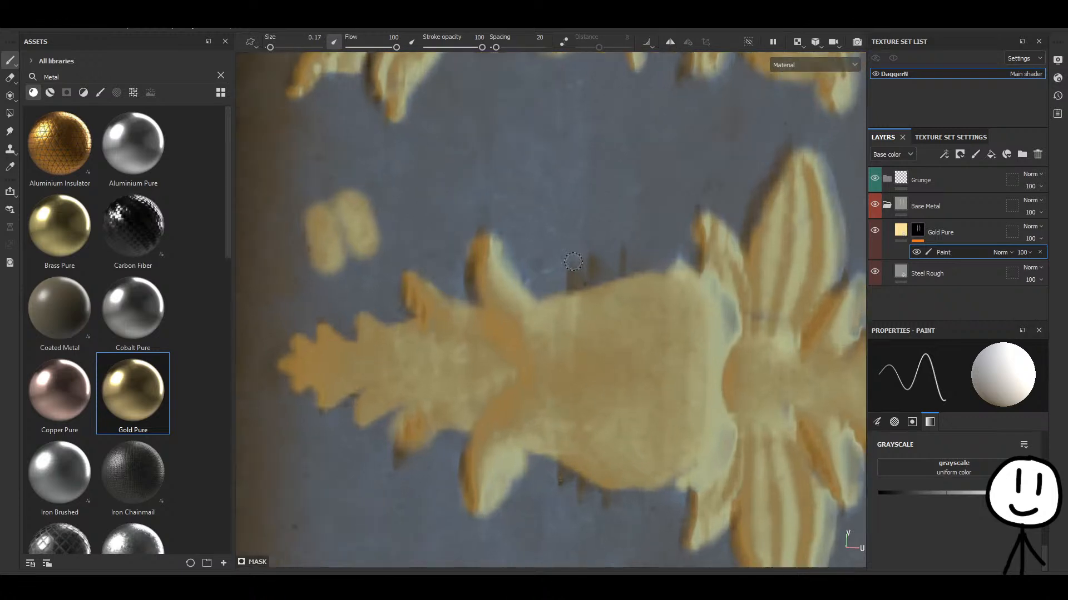
{"action": "mouse_move", "coordinate": [576, 289]}
{"action": "left_mouse_down"}
{"action": "mouse_move", "coordinate": [659, 273]}
{"action": "mouse_move", "coordinate": [636, 258]}
{"action": "mouse_move", "coordinate": [614, 276]}
{"action": "mouse_move", "coordinate": [596, 263]}
{"action": "mouse_move", "coordinate": [574, 286]}
{"action": "left_mouse_up"}
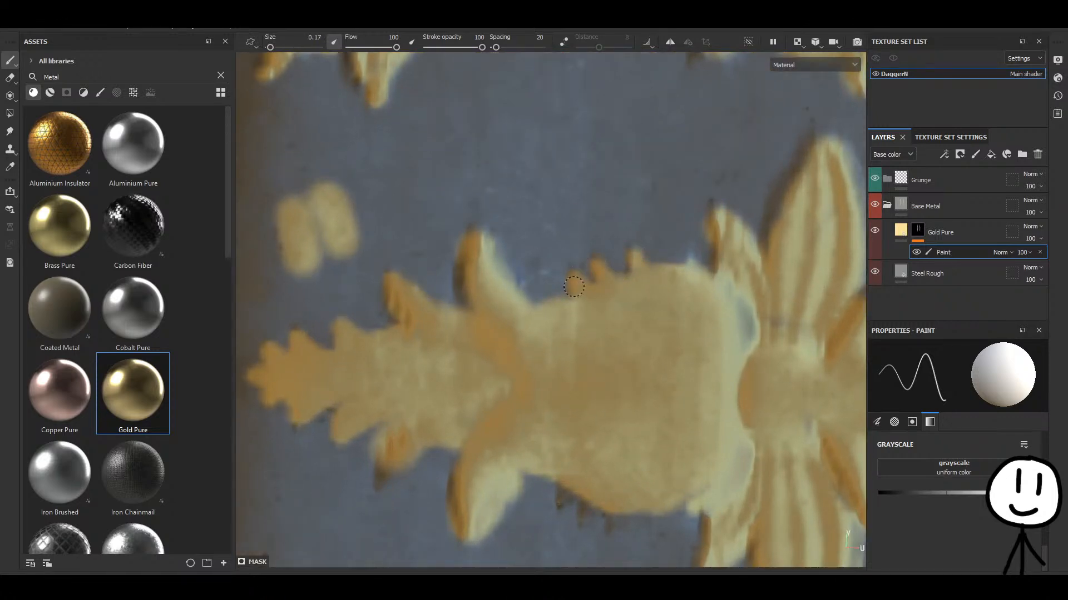
{"action": "left_click_drag", "start_coordinate": [512, 276], "coordinate": [516, 283]}
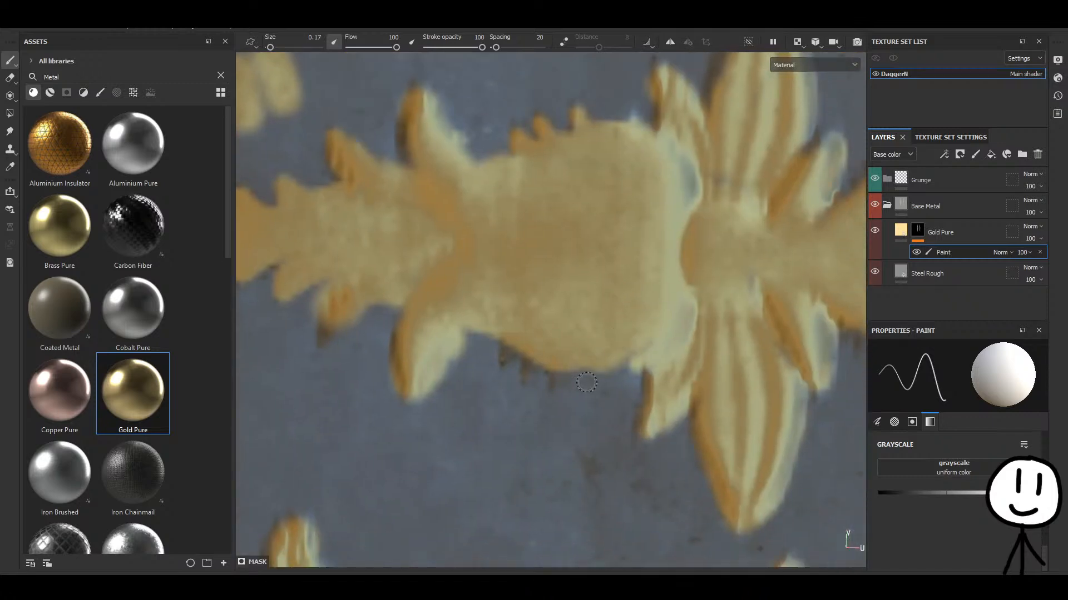
{"action": "left_click_drag", "start_coordinate": [587, 383], "coordinate": [502, 355]}
{"action": "scroll", "coordinate": [609, 368], "scroll_direction": "down", "scroll_amount": 3}
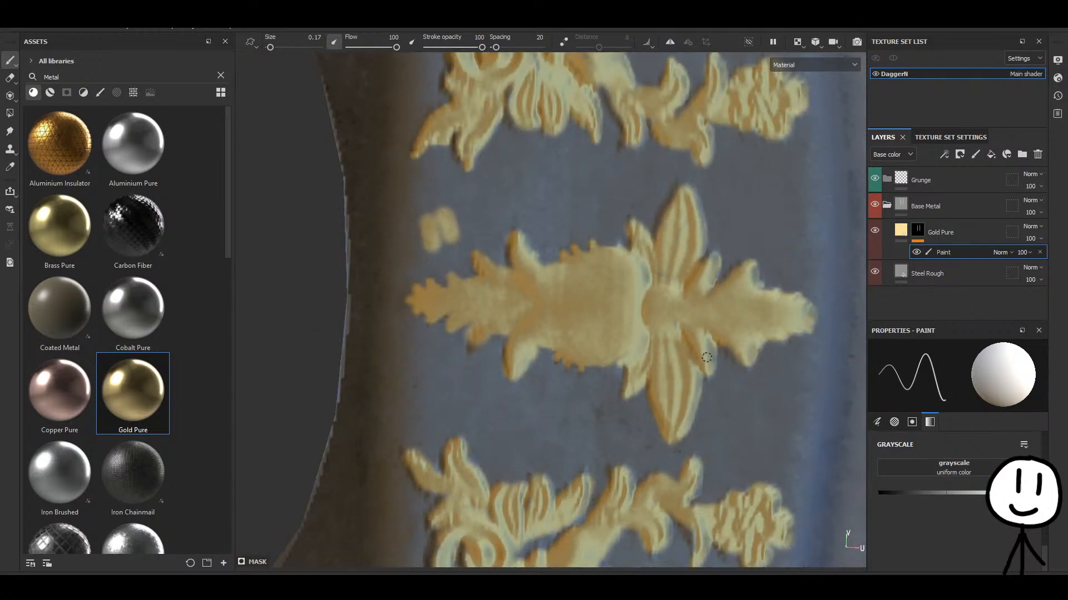
Erase the two stray gold dabs above the ornament's pointed end with black grayscale and return the grayscale to white.
{"action": "left_click_drag", "start_coordinate": [928, 493], "coordinate": [880, 493]}
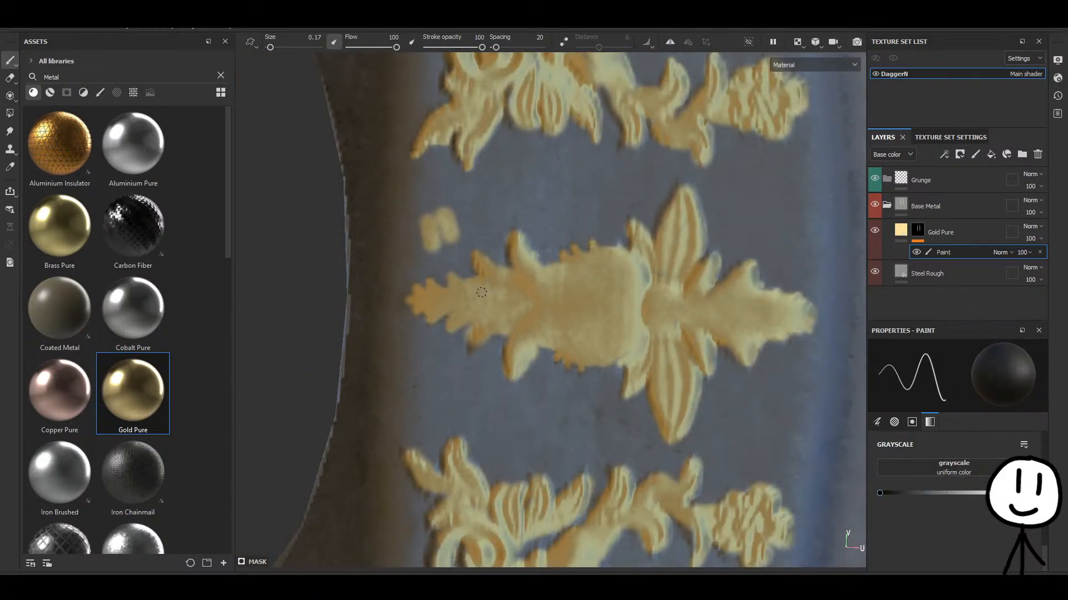
{"action": "mouse_move", "coordinate": [451, 206]}
{"action": "left_mouse_down"}
{"action": "mouse_move", "coordinate": [421, 217]}
{"action": "mouse_move", "coordinate": [461, 218]}
{"action": "mouse_move", "coordinate": [428, 245]}
{"action": "left_mouse_up"}
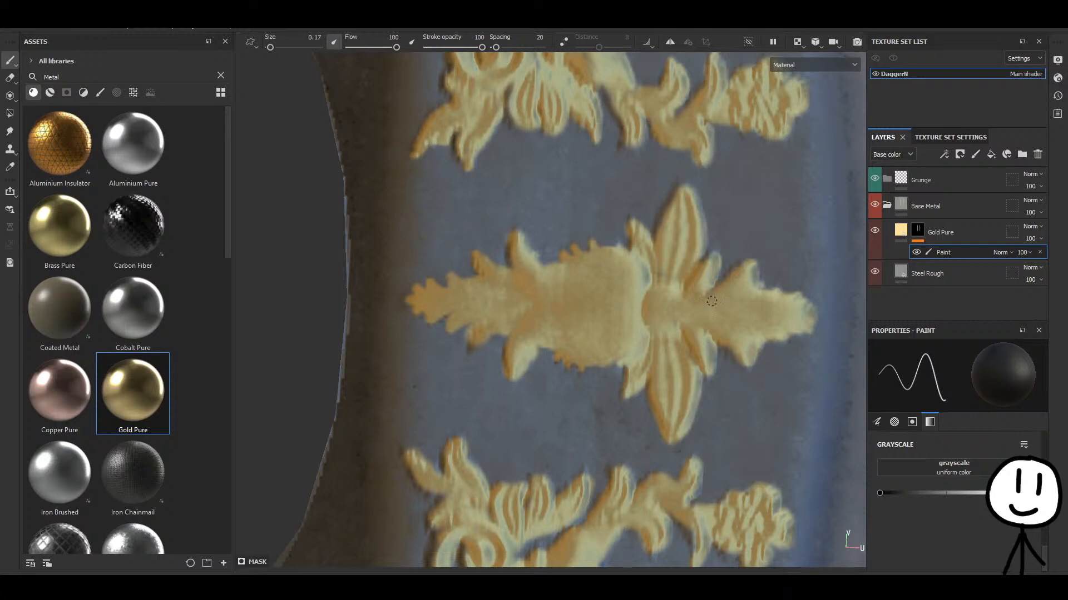
{"action": "left_click_drag", "start_coordinate": [952, 486], "coordinate": [960, 492]}
Touch up the gold along the leafy stem and outer curved edge of the scroll ornament below.
{"action": "middle_click_drag", "start_coordinate": [573, 523], "coordinate": [570, 334]}
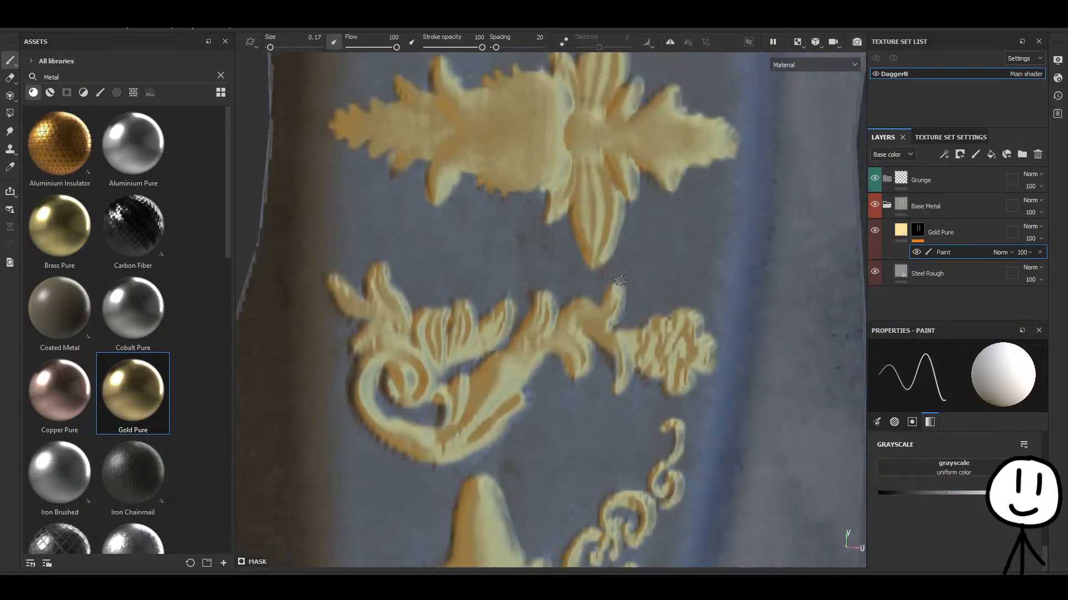
{"action": "scroll", "coordinate": [570, 353], "scroll_direction": "up", "scroll_amount": 5}
{"action": "left_click_drag", "start_coordinate": [582, 410], "coordinate": [604, 377]}
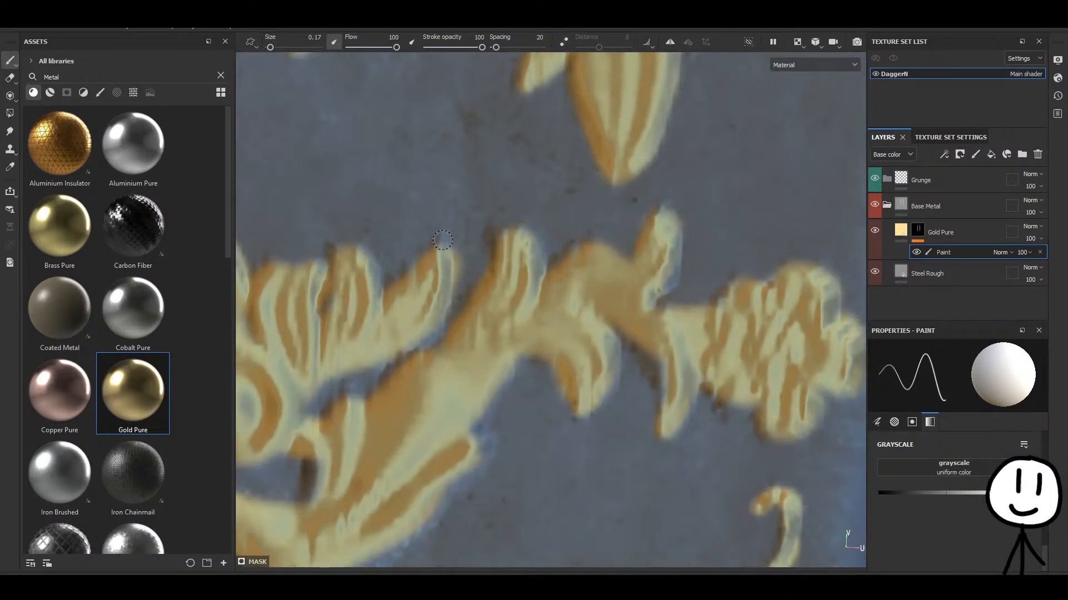
{"action": "middle_click_drag", "start_coordinate": [426, 334], "coordinate": [500, 233]}
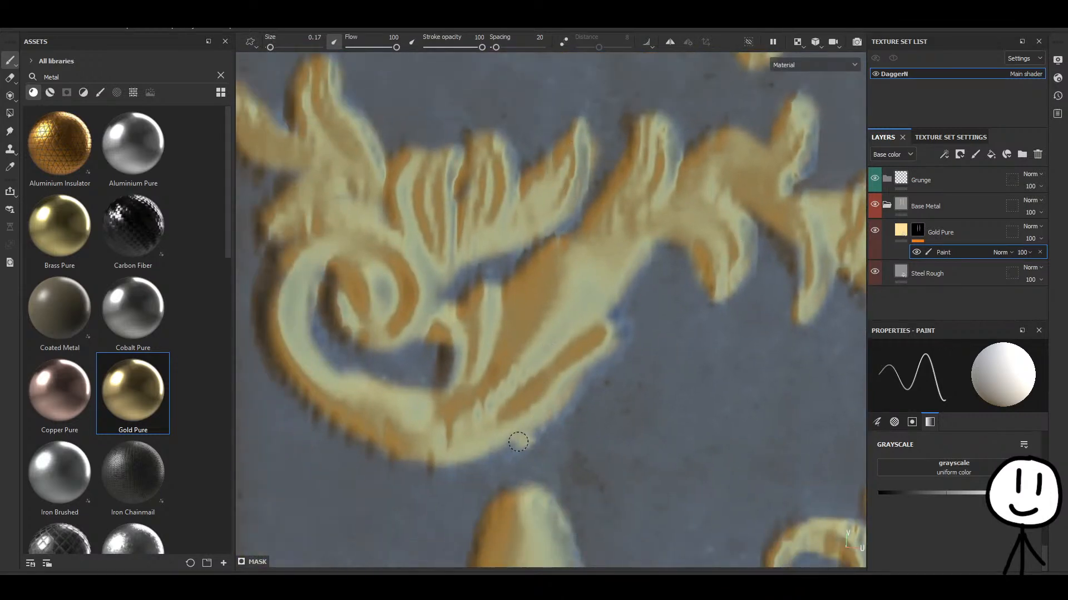
{"action": "left_click_drag", "start_coordinate": [517, 442], "coordinate": [441, 453]}
{"action": "mouse_move", "coordinate": [528, 433]}
{"action": "left_mouse_down"}
{"action": "mouse_move", "coordinate": [623, 330]}
{"action": "mouse_move", "coordinate": [615, 300]}
{"action": "left_mouse_up"}
{"action": "middle_click_drag", "start_coordinate": [436, 410], "coordinate": [577, 392]}
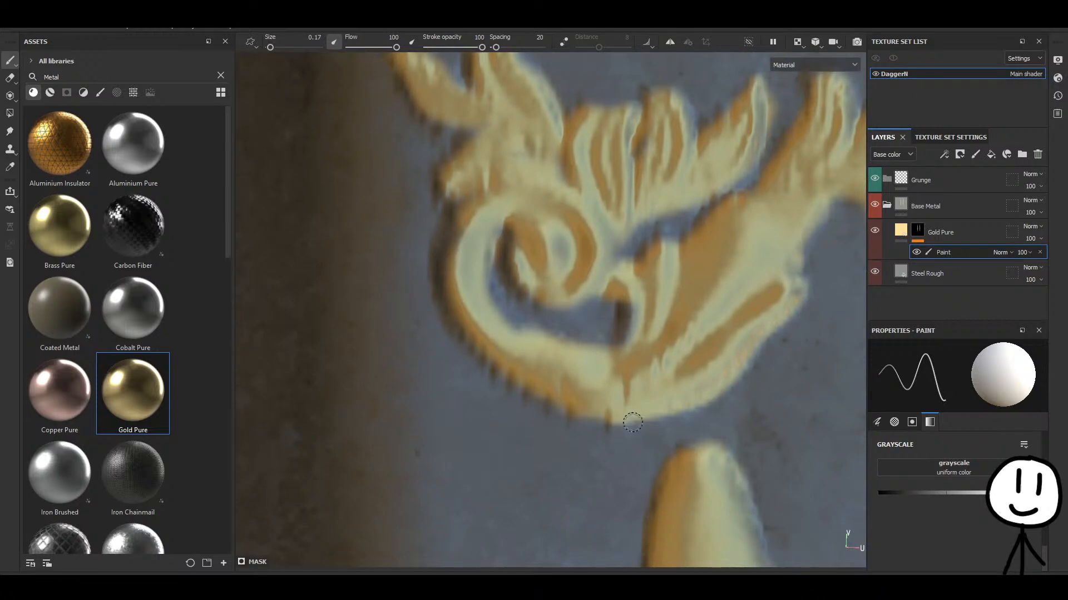
{"action": "mouse_move", "coordinate": [632, 422]}
{"action": "left_mouse_down"}
{"action": "mouse_move", "coordinate": [559, 407]}
{"action": "mouse_move", "coordinate": [558, 382]}
{"action": "left_mouse_up"}
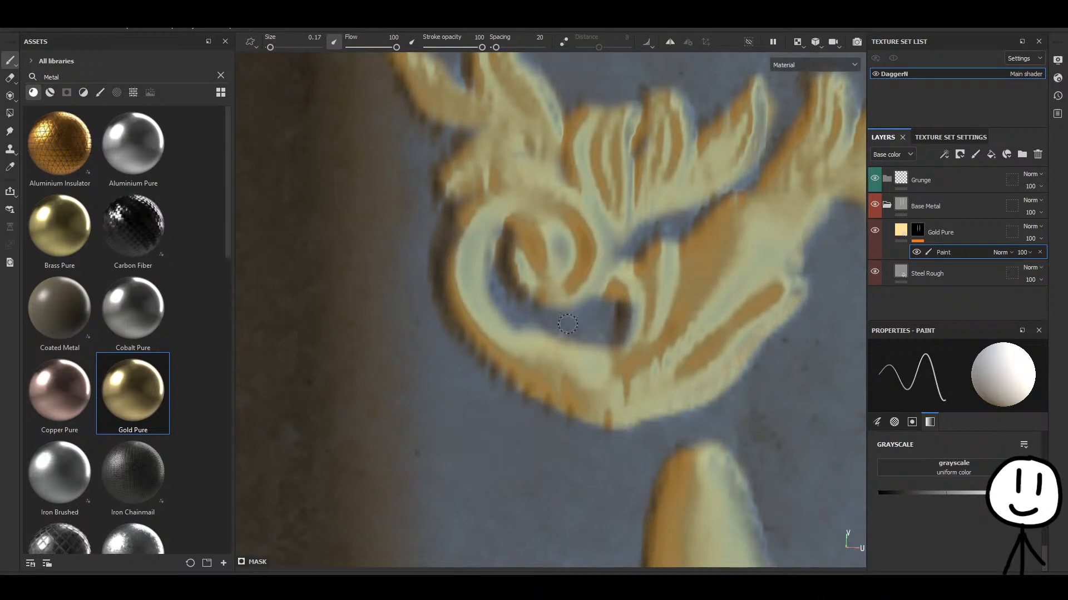
{"action": "mouse_move", "coordinate": [692, 414]}
{"action": "left_mouse_down"}
{"action": "mouse_move", "coordinate": [625, 414]}
{"action": "mouse_move", "coordinate": [687, 391]}
{"action": "left_mouse_up"}
Paint gold over the uncovered small leaf and inner edge inside the scroll ornament's curl.
{"action": "middle_click_drag", "start_coordinate": [687, 391], "coordinate": [424, 449]}
{"action": "middle_click_drag", "start_coordinate": [645, 378], "coordinate": [706, 371]}
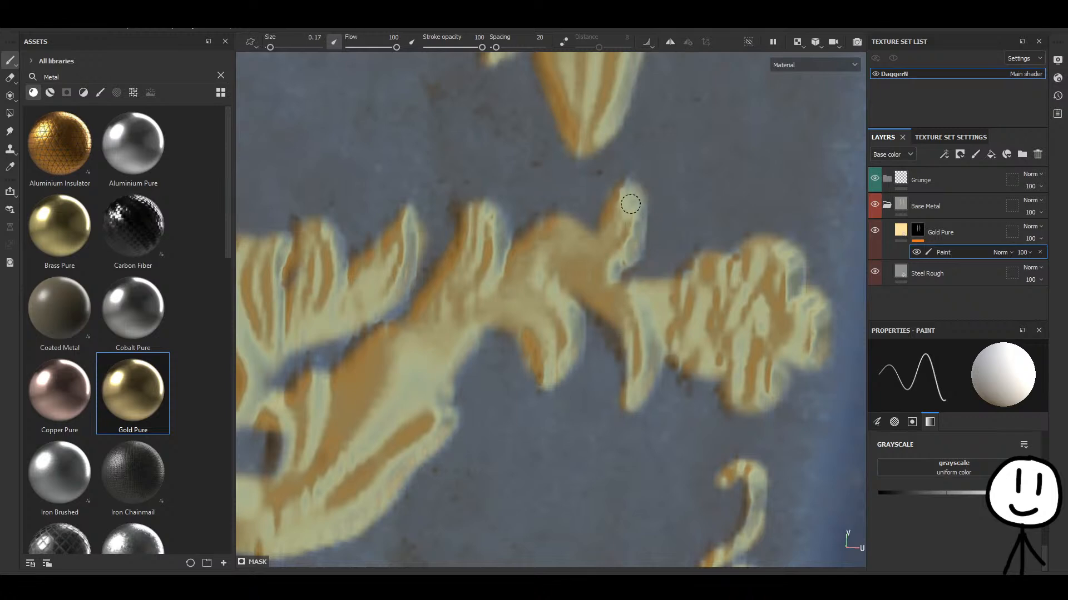
{"action": "middle_click_drag", "start_coordinate": [607, 341], "coordinate": [774, 273], "text": "alt"}
{"action": "left_click_drag", "start_coordinate": [447, 397], "coordinate": [449, 363]}
{"action": "mouse_move", "coordinate": [409, 421]}
{"action": "left_mouse_down"}
{"action": "mouse_move", "coordinate": [424, 410]}
{"action": "mouse_move", "coordinate": [375, 409]}
{"action": "left_mouse_up"}
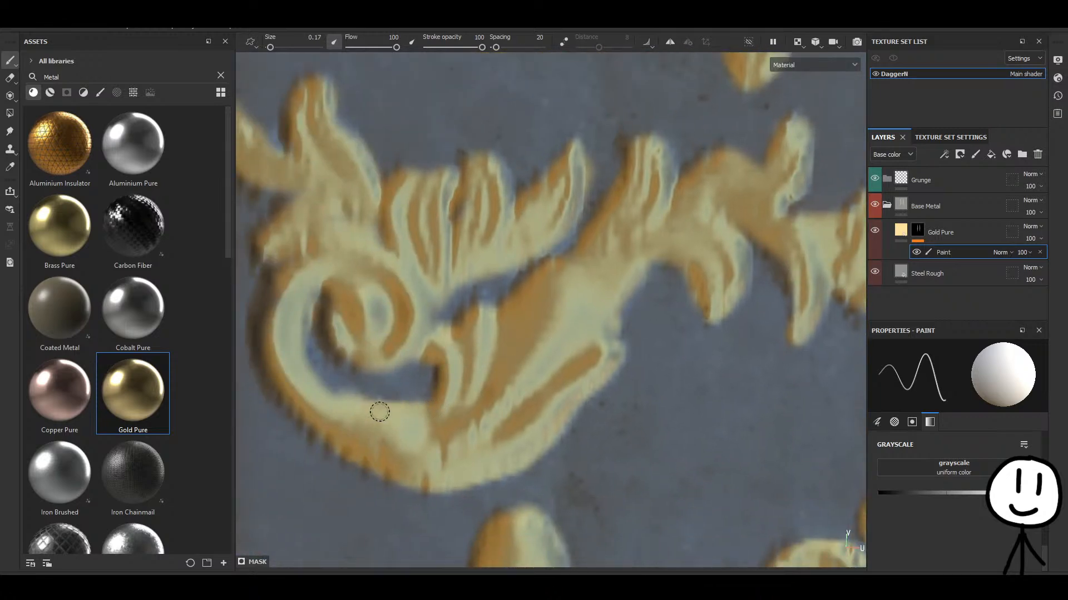
{"action": "scroll", "coordinate": [523, 402], "scroll_direction": "down", "scroll_amount": 3}
{"action": "scroll", "coordinate": [518, 330], "scroll_direction": "up", "scroll_amount": 2}
{"action": "scroll", "coordinate": [516, 330], "scroll_direction": "up", "scroll_amount": 1}
Paint gold along the right edge of the vertical floral ornament's upper tip and over its right side leaf.
{"action": "middle_click_drag", "start_coordinate": [587, 445], "coordinate": [465, 195], "text": "alt"}
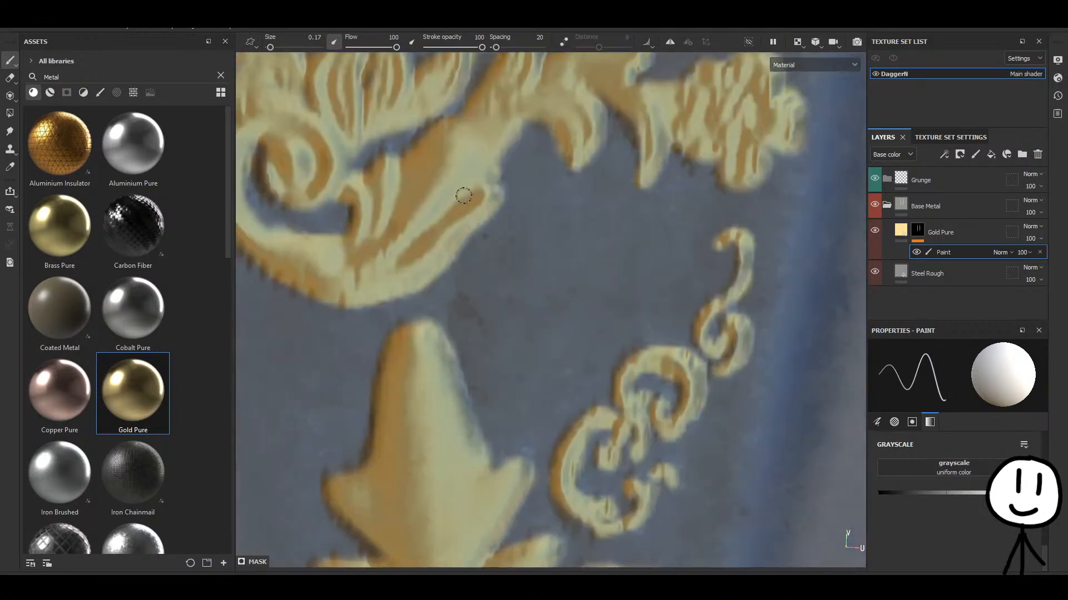
{"action": "middle_click_drag", "start_coordinate": [745, 267], "coordinate": [637, 271], "text": "alt"}
{"action": "scroll", "coordinate": [639, 271], "scroll_direction": "up", "scroll_amount": 2}
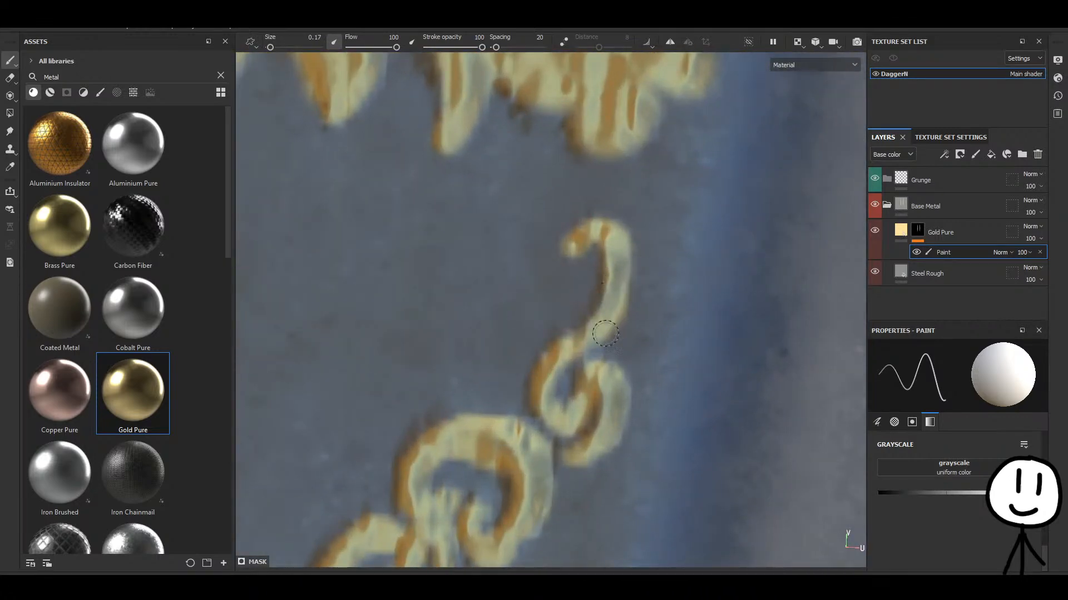
{"action": "scroll", "coordinate": [602, 339], "scroll_direction": "down", "scroll_amount": 3}
{"action": "middle_click_drag", "start_coordinate": [450, 466], "coordinate": [517, 236], "text": "alt"}
{"action": "scroll", "coordinate": [458, 162], "scroll_direction": "up", "scroll_amount": 2}
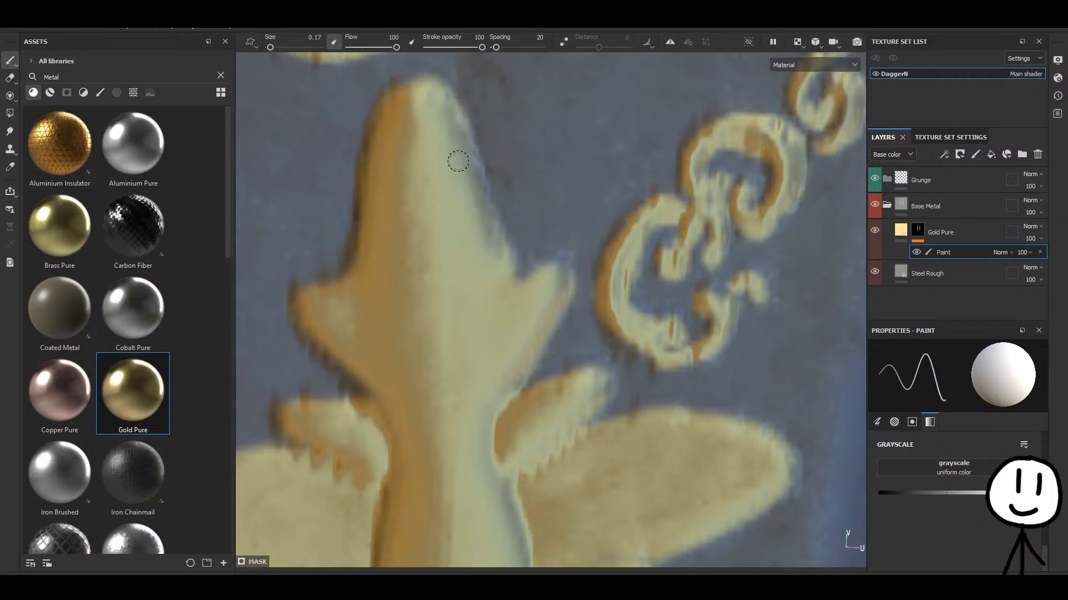
{"action": "left_click_drag", "start_coordinate": [457, 138], "coordinate": [501, 250]}
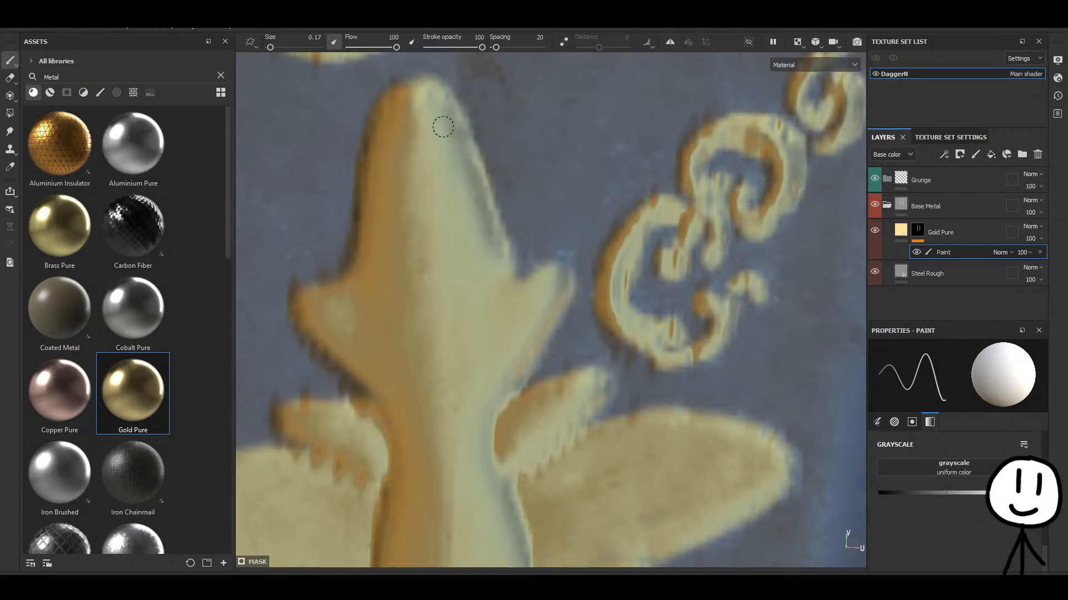
{"action": "left_click_drag", "start_coordinate": [567, 268], "coordinate": [569, 272]}
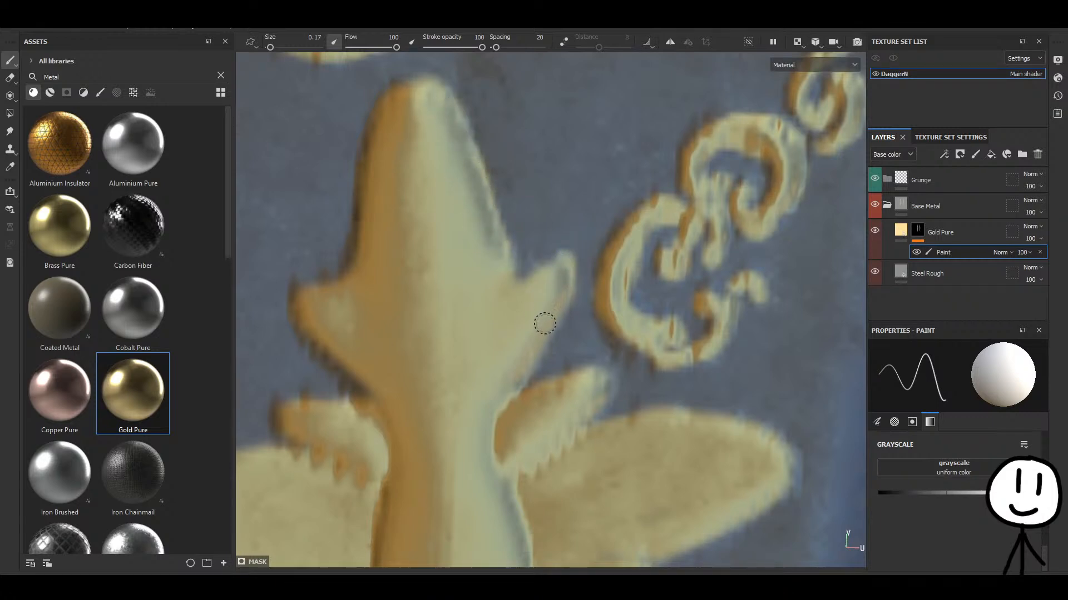
Paint gold along the edges of the spear-shaped tip at the vertical floral ornament's lower end.
{"action": "middle_click_drag", "start_coordinate": [479, 392], "coordinate": [476, 205], "text": "alt"}
{"action": "scroll", "coordinate": [517, 279], "scroll_direction": "down", "scroll_amount": 3}
{"action": "middle_click_drag", "start_coordinate": [526, 452], "coordinate": [495, 313], "text": "alt"}
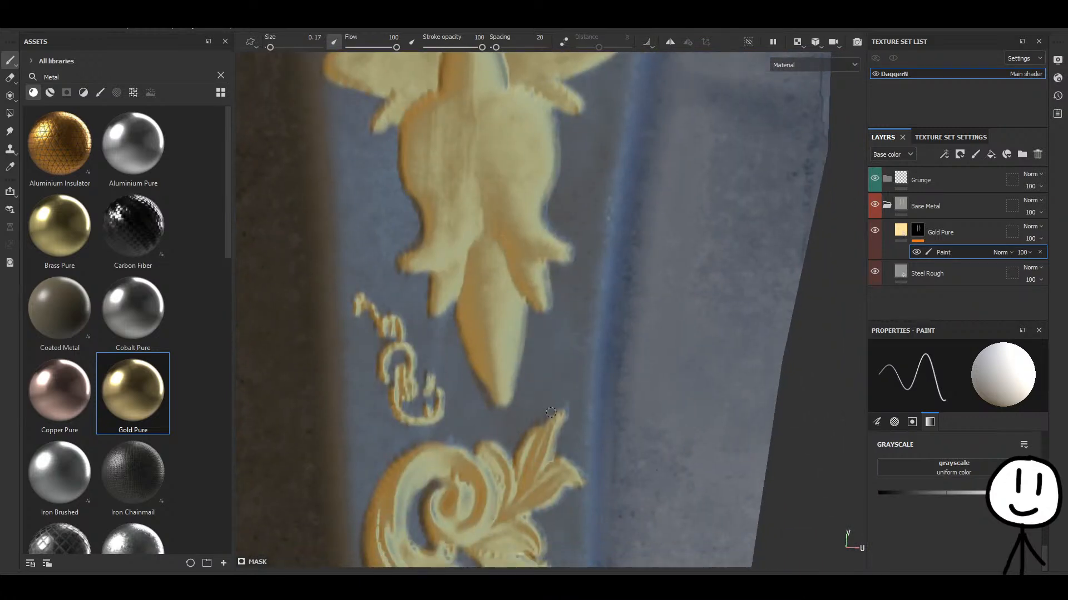
{"action": "scroll", "coordinate": [500, 398], "scroll_direction": "up", "scroll_amount": 2}
{"action": "mouse_move", "coordinate": [500, 411]}
{"action": "left_mouse_down"}
{"action": "mouse_move", "coordinate": [471, 384]}
{"action": "mouse_move", "coordinate": [441, 317]}
{"action": "left_mouse_up"}
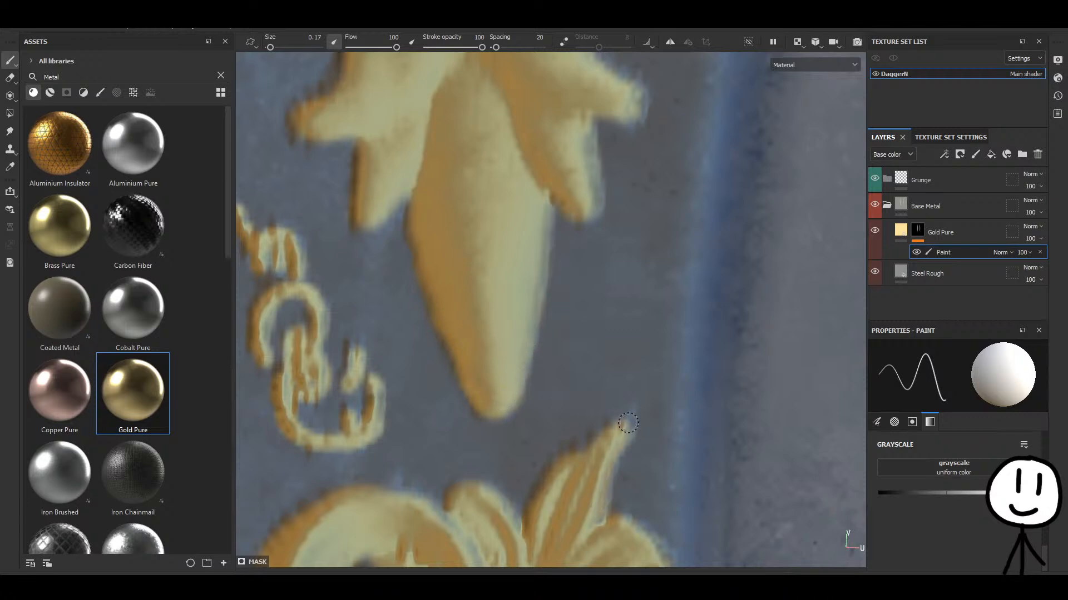
Touch up the gold on the upper leaf tip beside the lower scroll ornament and on the small leaf beneath its curl.
{"action": "left_click_drag", "start_coordinate": [628, 423], "coordinate": [622, 437]}
{"action": "scroll", "coordinate": [617, 436], "scroll_direction": "down", "scroll_amount": 3}
{"action": "middle_click_drag", "start_coordinate": [505, 542], "coordinate": [502, 359], "text": "alt"}
{"action": "scroll", "coordinate": [502, 358], "scroll_direction": "up", "scroll_amount": 2}
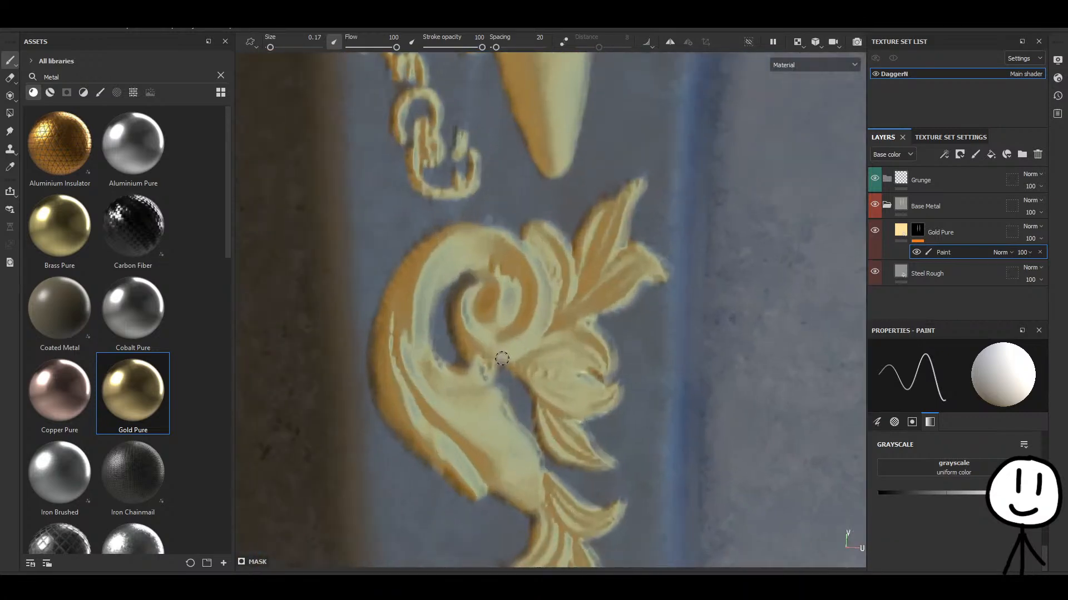
{"action": "scroll", "coordinate": [535, 429], "scroll_direction": "down", "scroll_amount": 2}
{"action": "mouse_move", "coordinate": [536, 429]}
{"action": "middle_mouse_down", "text": "alt"}
{"action": "mouse_move", "coordinate": [506, 281]}
{"action": "mouse_move", "coordinate": [539, 378]}
{"action": "mouse_move", "coordinate": [535, 482]}
{"action": "middle_mouse_up", "text": "alt"}
{"action": "scroll", "coordinate": [548, 280], "scroll_direction": "up", "scroll_amount": 4}
{"action": "left_click", "coordinate": [544, 271]}
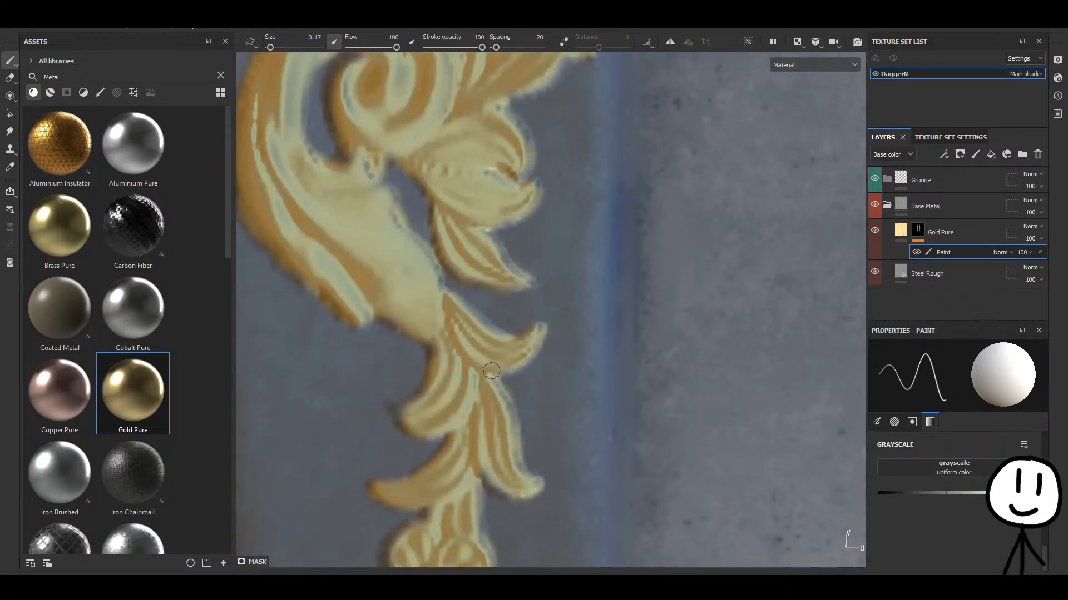
Paint gold along the right edge of the flower and its stem at the end of the hanging leaf ornament.
{"action": "scroll", "coordinate": [482, 445], "scroll_direction": "down", "scroll_amount": 2}
{"action": "middle_click_drag", "start_coordinate": [482, 444], "coordinate": [462, 217], "text": "alt"}
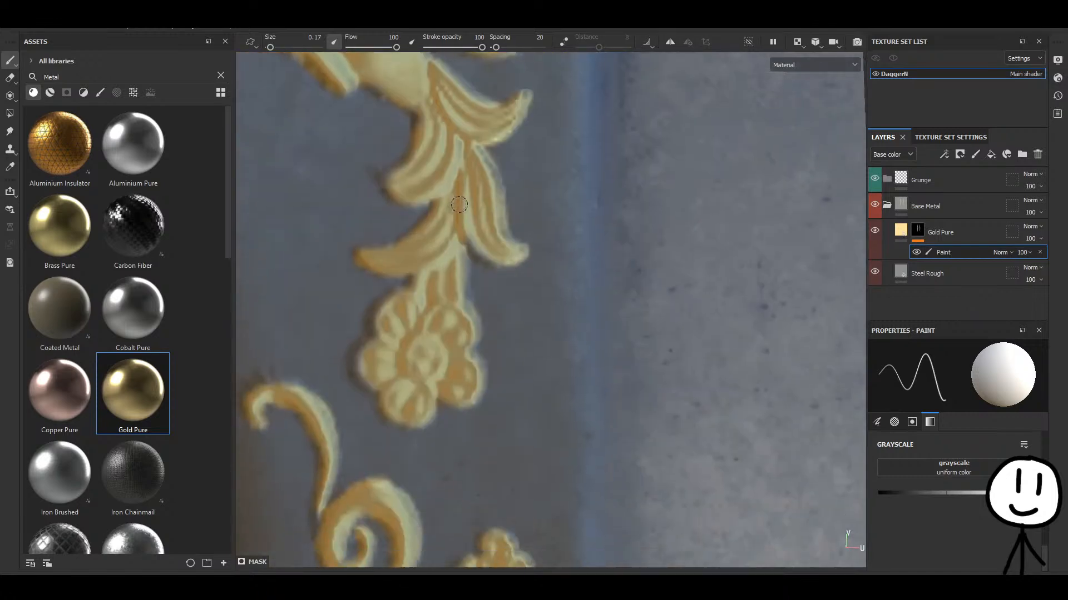
{"action": "scroll", "coordinate": [467, 287], "scroll_direction": "up", "scroll_amount": 4}
{"action": "left_click_drag", "start_coordinate": [447, 190], "coordinate": [451, 291]}
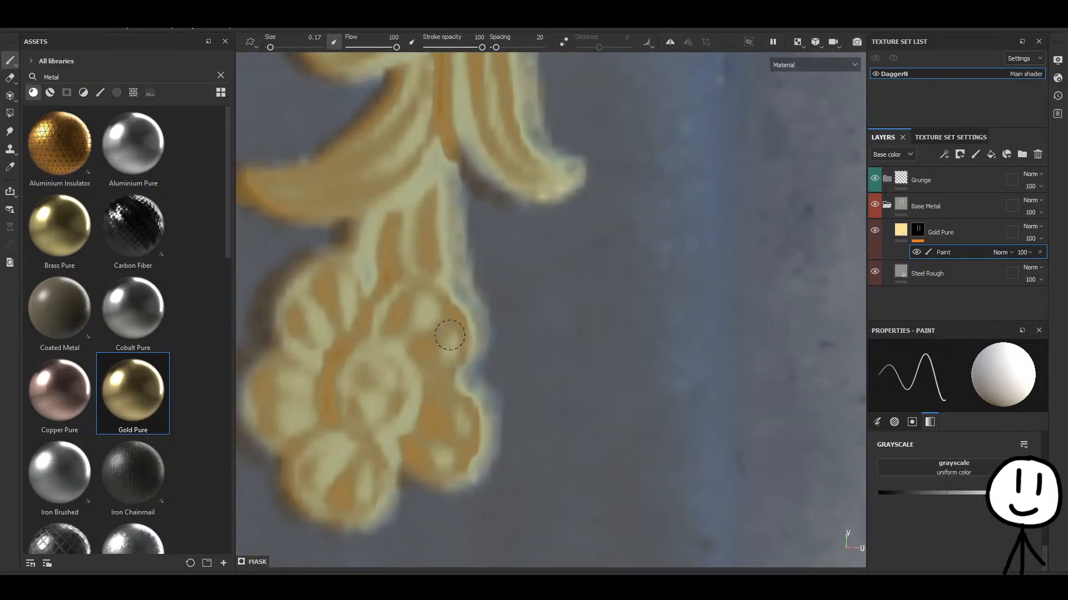
Inspect the gold ornament coverage across the UV layout and on the crossguard in the 3D view.
{"action": "scroll", "coordinate": [478, 355], "scroll_direction": "down", "scroll_amount": 5}
{"action": "middle_click_drag", "start_coordinate": [502, 433], "coordinate": [532, 287], "text": "alt"}
{"action": "scroll", "coordinate": [497, 321], "scroll_direction": "up", "scroll_amount": 4}
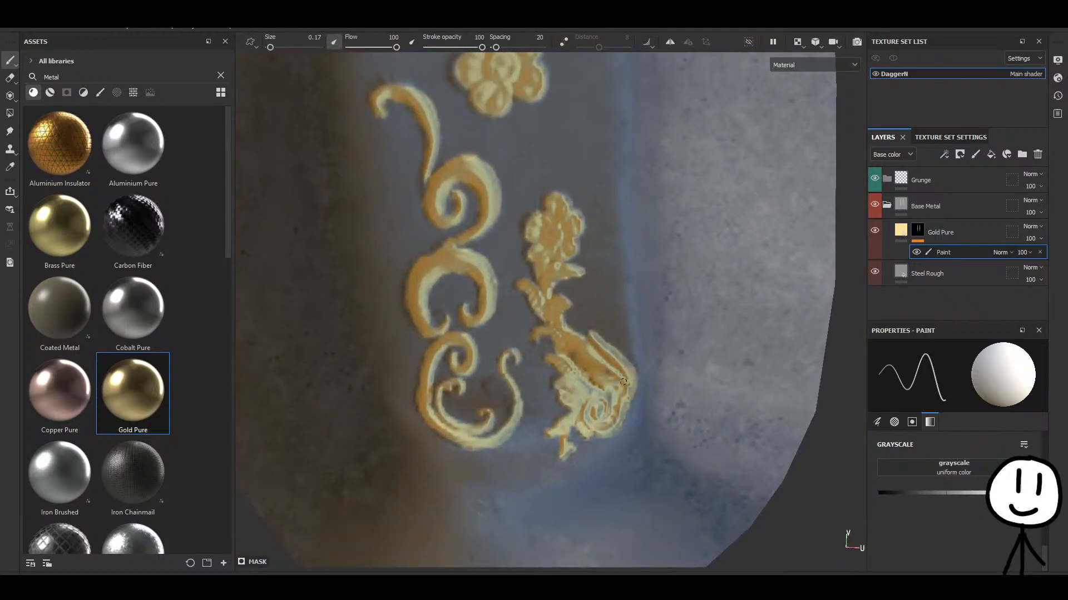
{"action": "scroll", "coordinate": [623, 382], "scroll_direction": "down", "scroll_amount": 6}
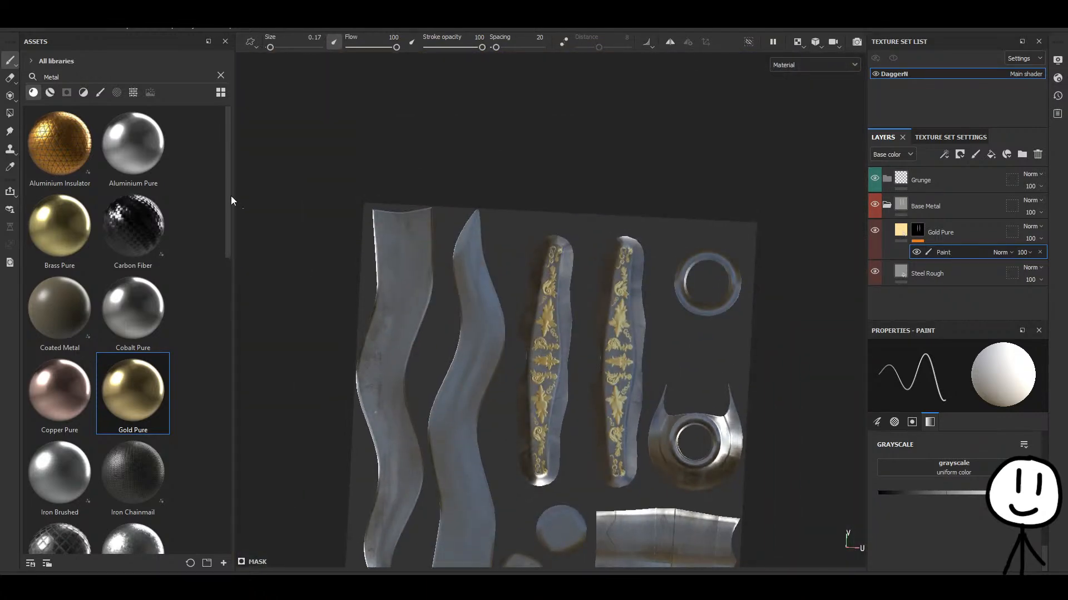
{"action": "key", "text": "F2"}
{"action": "scroll", "coordinate": [636, 241], "scroll_direction": "down", "scroll_amount": 10}
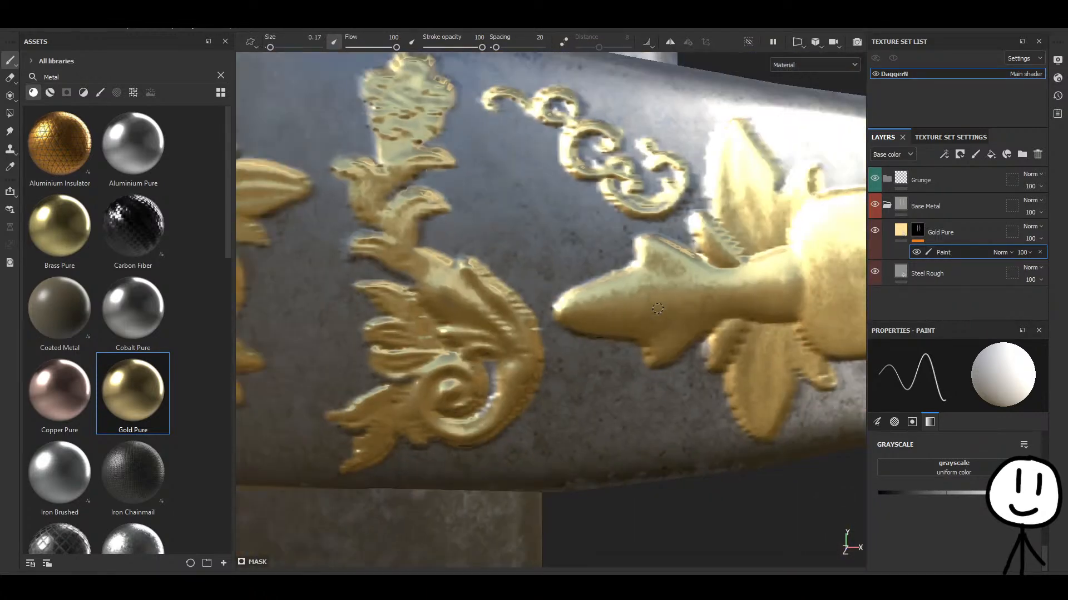
{"action": "left_click_drag", "start_coordinate": [711, 421], "coordinate": [236, 317], "text": "alt"}
{"action": "scroll", "coordinate": [409, 334], "scroll_direction": "down", "scroll_amount": 8}
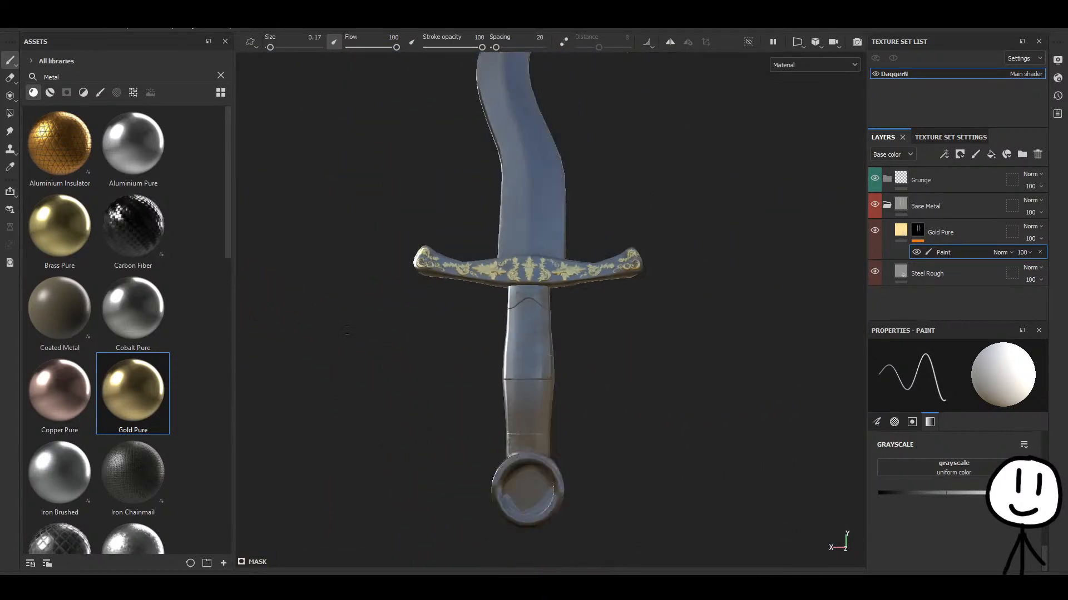
{"action": "left_click_drag", "start_coordinate": [409, 334], "coordinate": [746, 365], "text": "alt"}
{"action": "scroll", "coordinate": [746, 365], "scroll_direction": "up", "scroll_amount": 4}
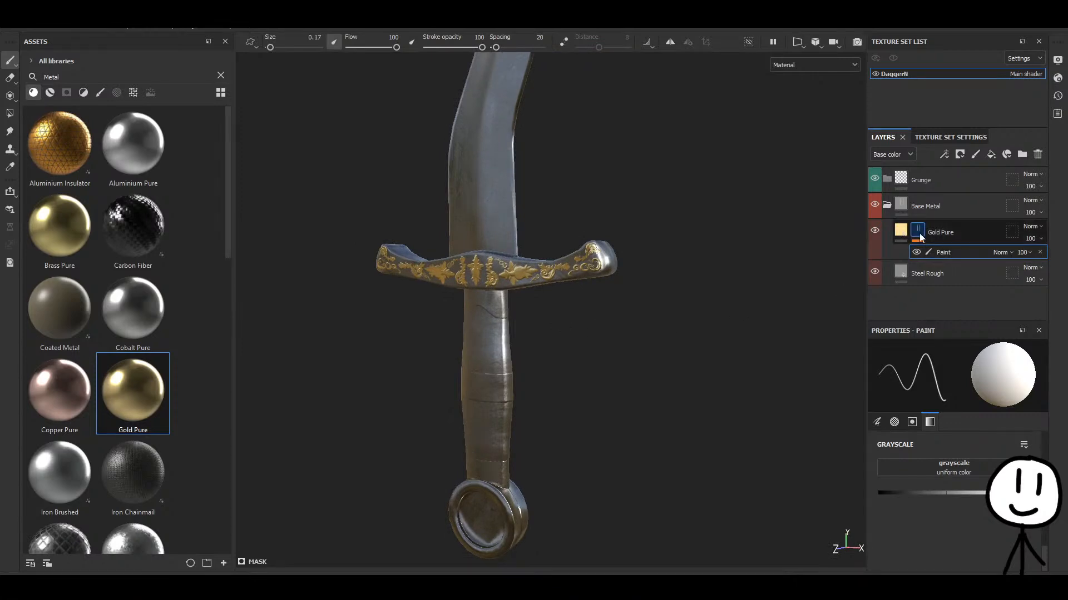
Add a Silver Pure material layer between Gold Pure and Steel Rough, with a black mask and a Paint effect.
{"action": "left_click", "coordinate": [900, 231]}
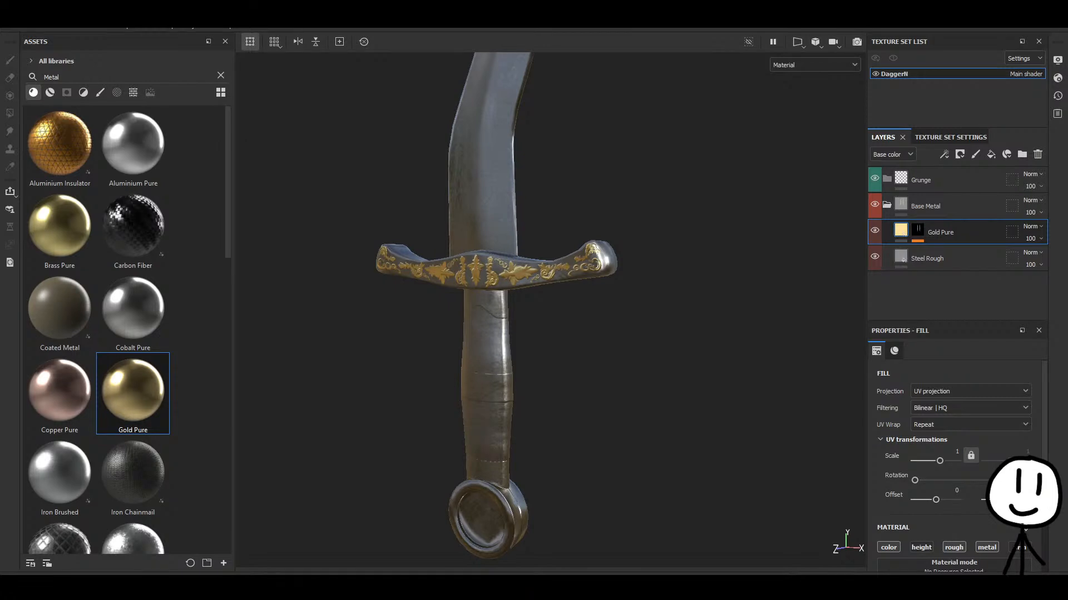
{"action": "scroll", "coordinate": [176, 309], "scroll_direction": "down", "scroll_amount": 10}
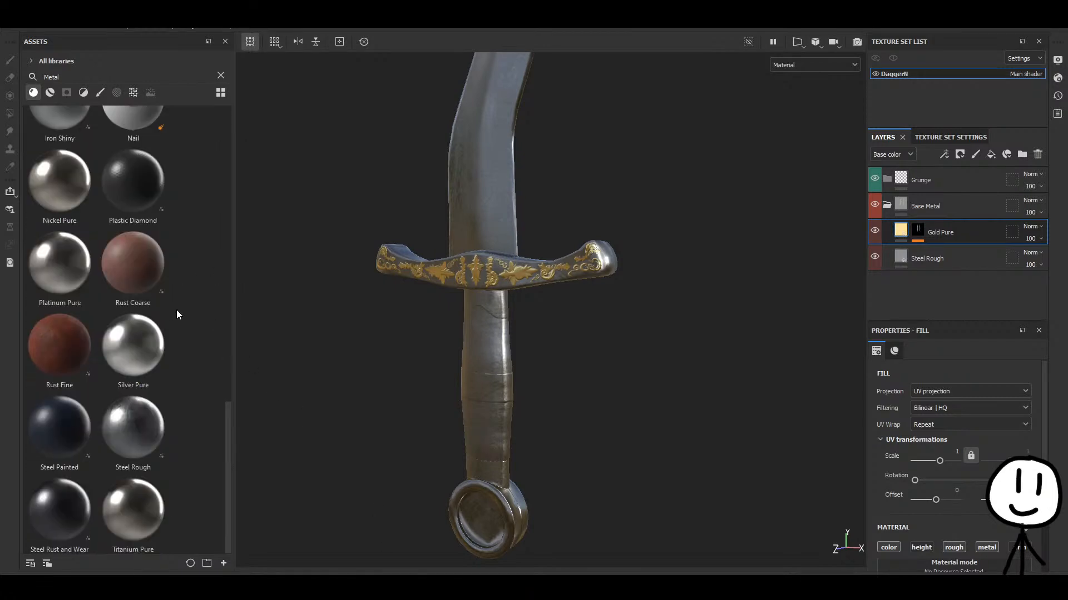
{"action": "left_click_drag", "start_coordinate": [165, 340], "coordinate": [908, 248]}
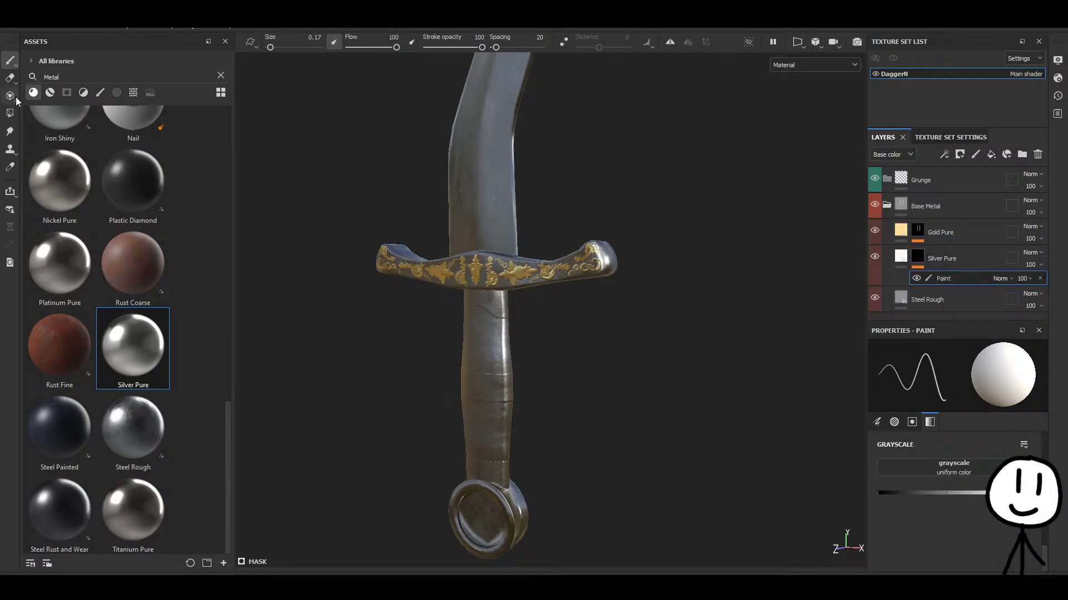
Polygon-fill the ring, the collar-shaped piece and the grip UV islands in the Silver Pure mask.
{"action": "left_click", "coordinate": [10, 114]}
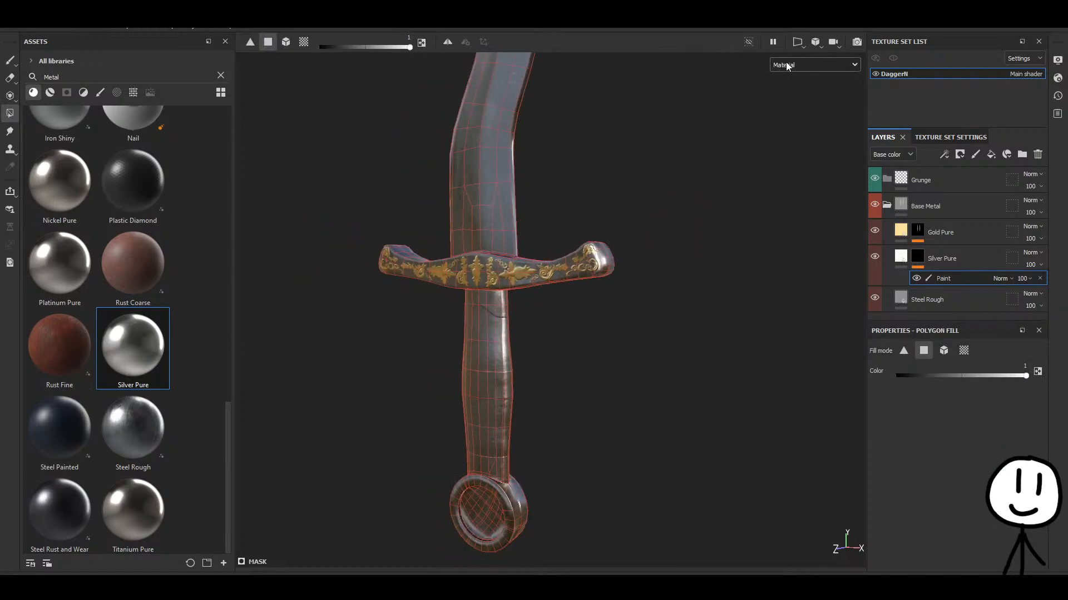
{"action": "key", "text": "F3"}
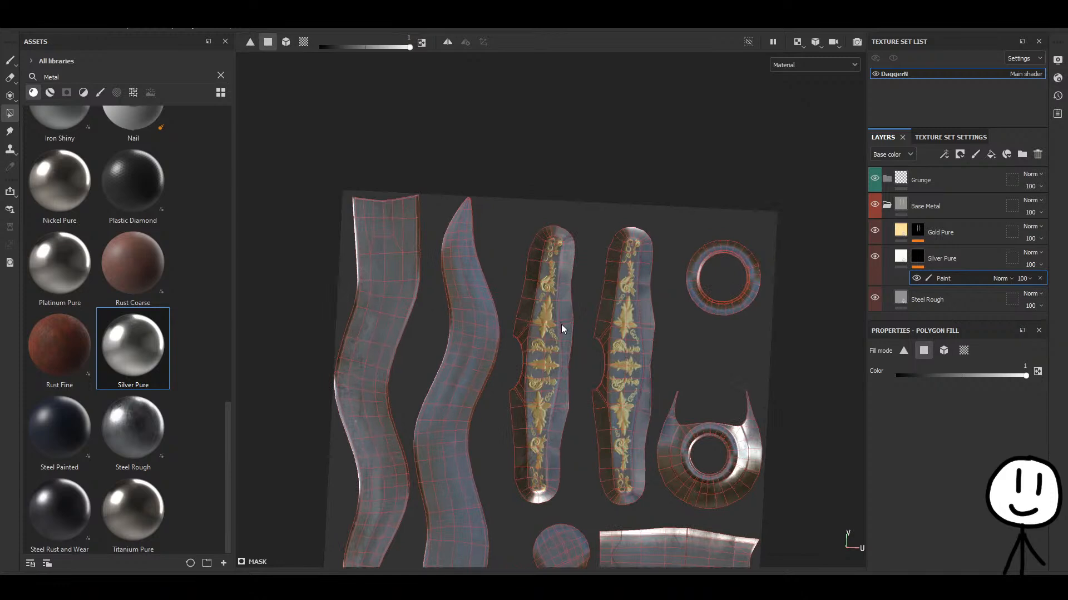
{"action": "middle_click_drag", "start_coordinate": [642, 343], "coordinate": [551, 268]}
{"action": "left_click", "coordinate": [614, 179]}
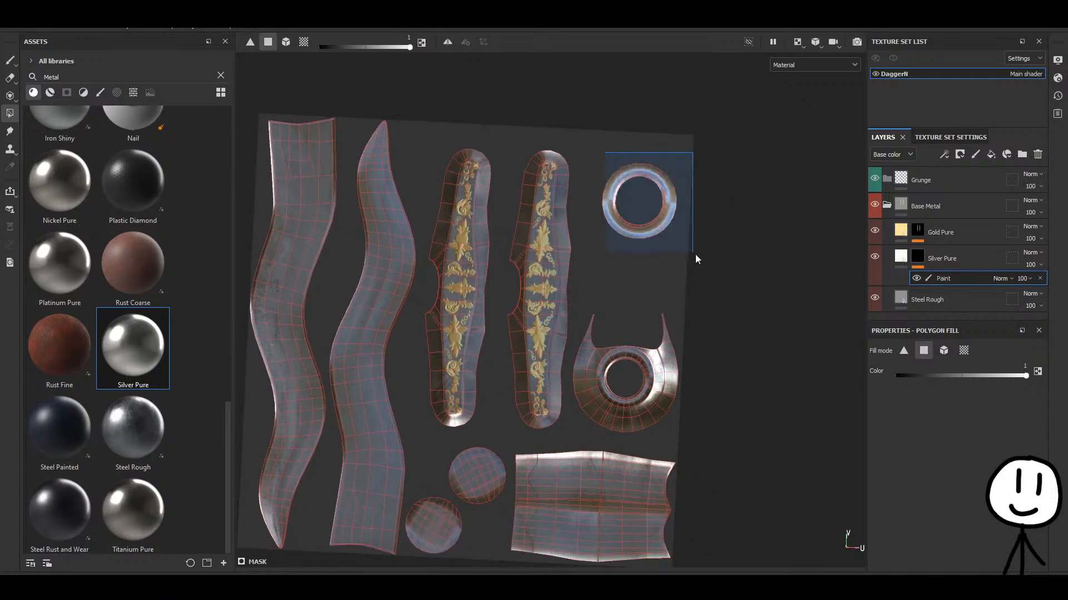
{"action": "left_click_drag", "start_coordinate": [579, 308], "coordinate": [695, 440]}
{"action": "middle_click_drag", "start_coordinate": [695, 441], "coordinate": [651, 298], "text": "alt"}
{"action": "left_click_drag", "start_coordinate": [462, 304], "coordinate": [685, 451]}
{"action": "middle_click_drag", "start_coordinate": [491, 356], "coordinate": [655, 336], "text": "alt"}
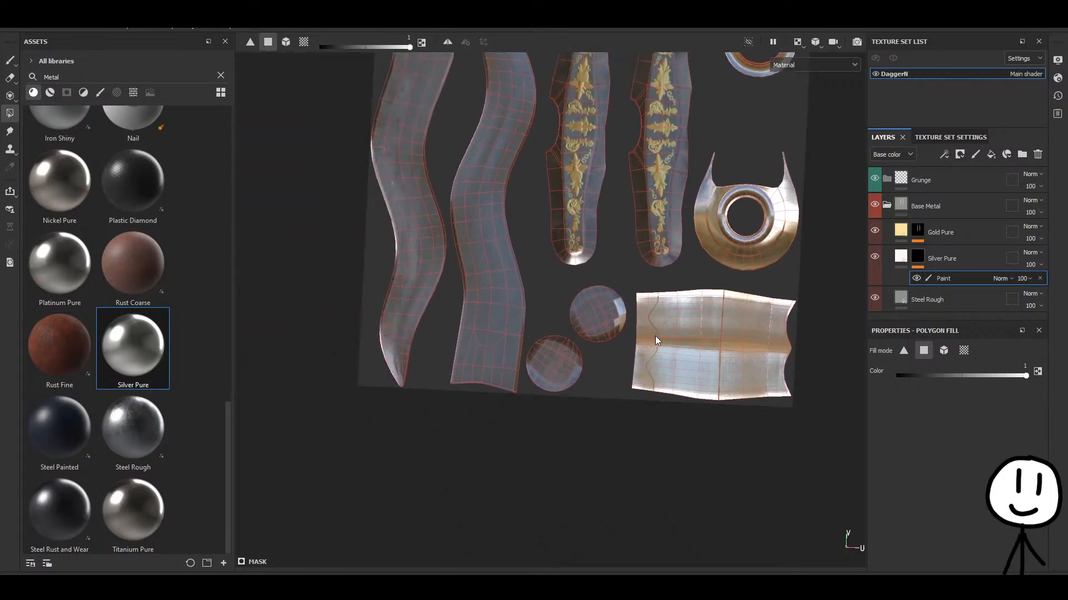
Polygon-fill faces of the two circular pommel islands in the Silver Pure mask.
{"action": "left_click", "coordinate": [576, 291]}
{"action": "scroll", "coordinate": [569, 358], "scroll_direction": "up", "scroll_amount": 3}
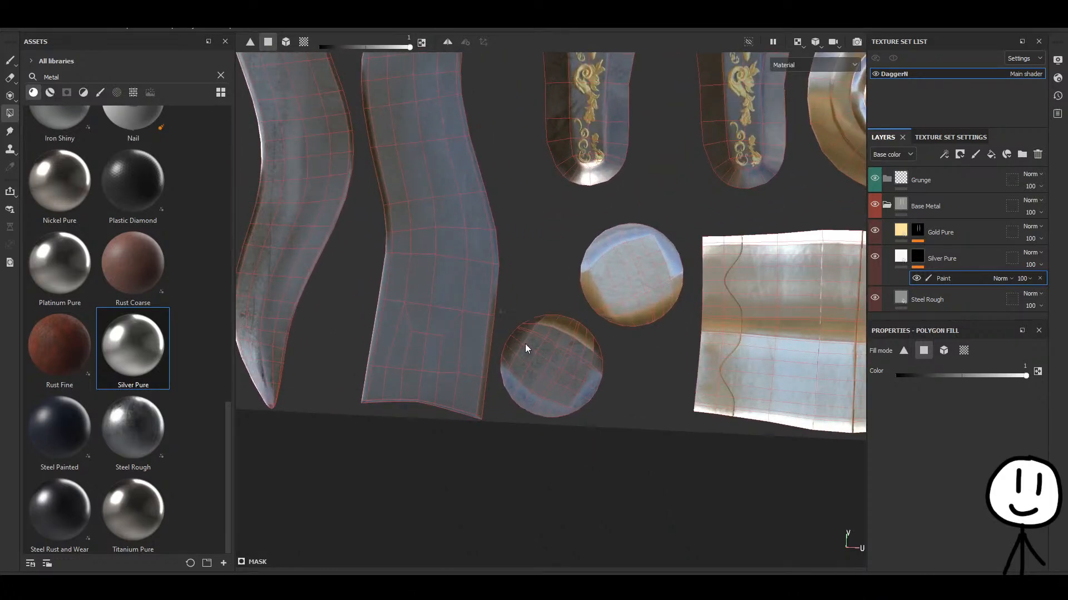
{"action": "left_click", "coordinate": [525, 350]}
{"action": "scroll", "coordinate": [576, 248], "scroll_direction": "down", "scroll_amount": 5}
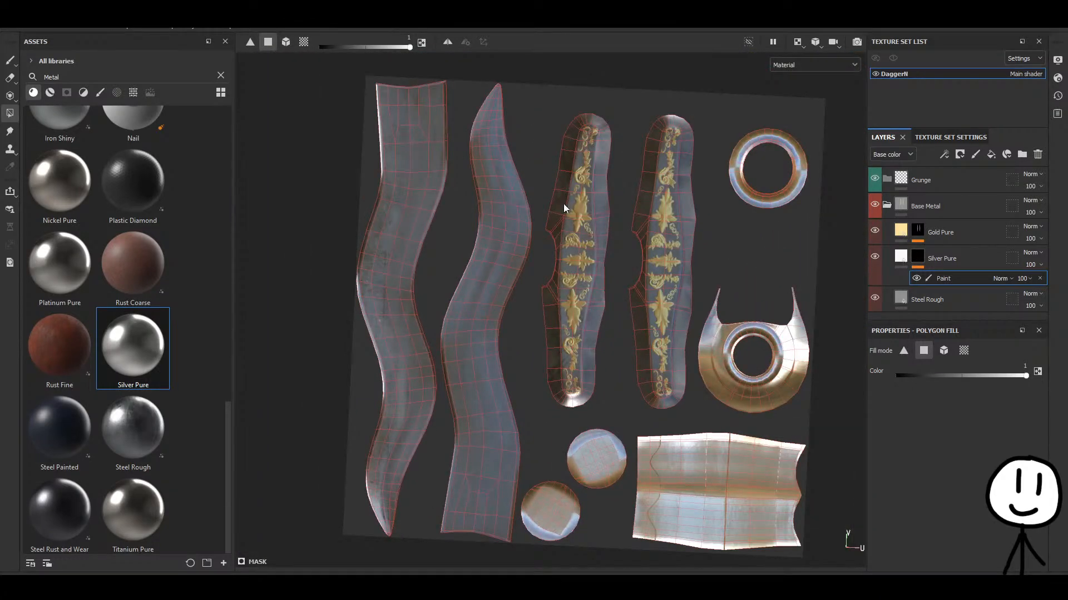
Polygon-fill both ornamented crossguard islands in the Silver Pure mask and return to the 3D view.
{"action": "left_click_drag", "start_coordinate": [644, 121], "coordinate": [702, 403]}
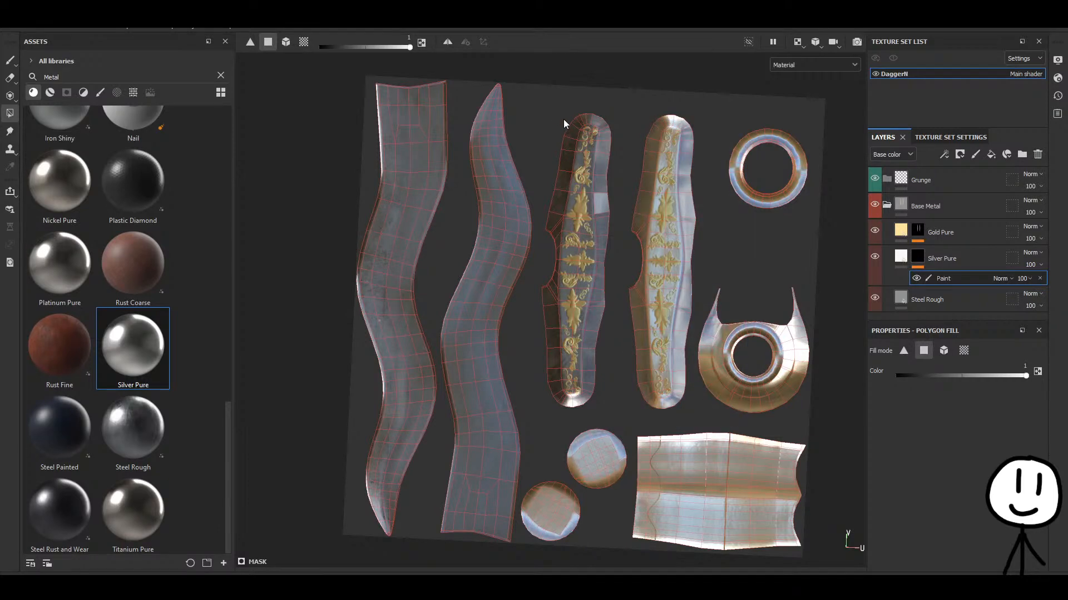
{"action": "left_click_drag", "start_coordinate": [563, 119], "coordinate": [627, 178]}
{"action": "left_click_drag", "start_coordinate": [561, 206], "coordinate": [636, 335]}
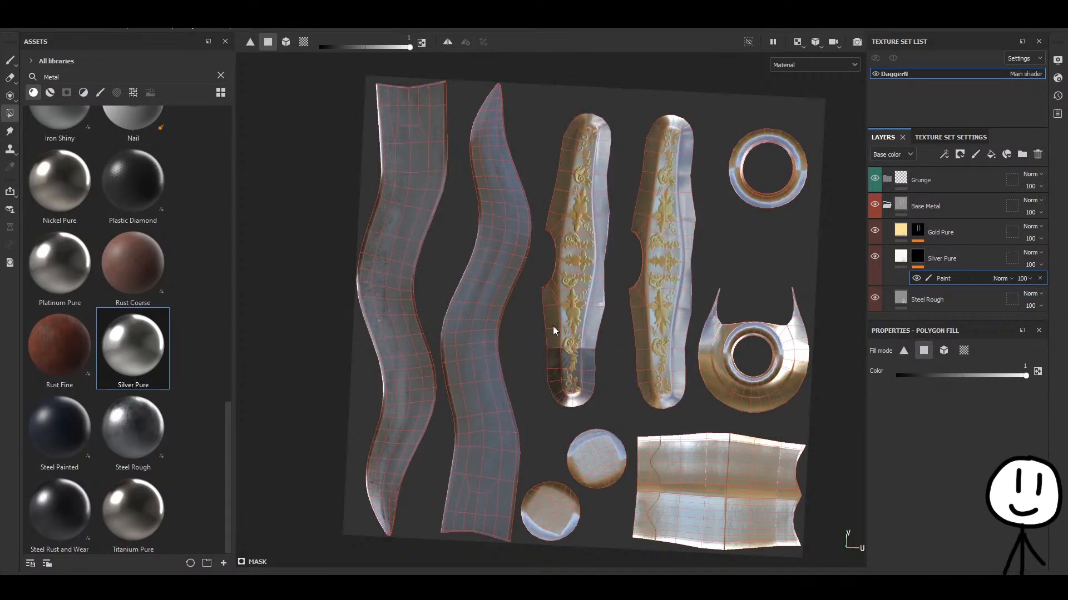
{"action": "left_click_drag", "start_coordinate": [553, 330], "coordinate": [665, 433]}
{"action": "key", "text": "F2"}
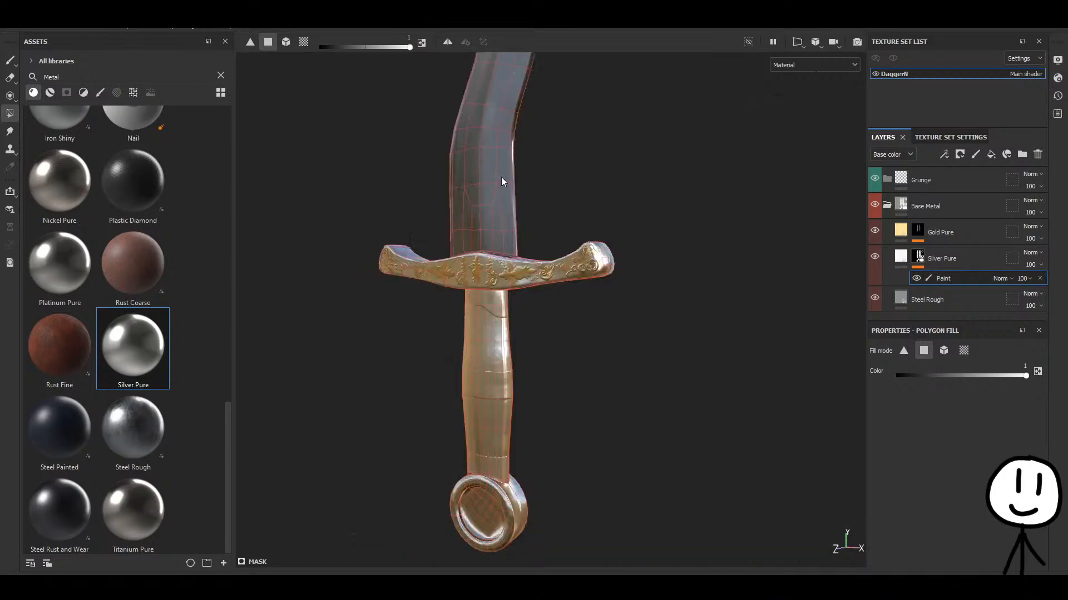
Examine the silver hilt from several sides, comparing the crossguard with the Silver Pure layer shown and hidden.
{"action": "left_click", "coordinate": [10, 60]}
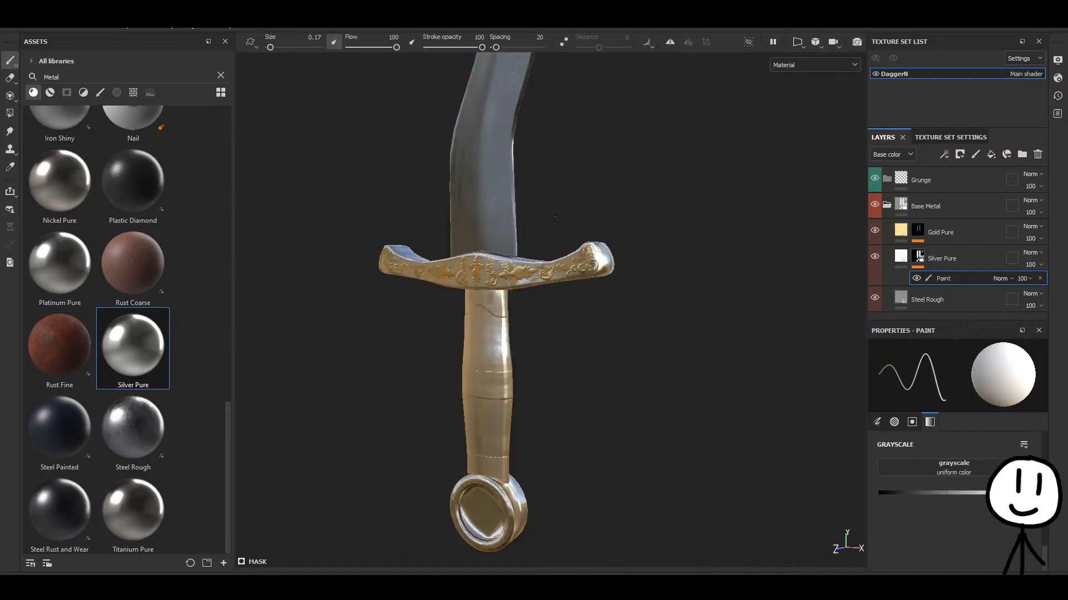
{"action": "left_click_drag", "start_coordinate": [595, 417], "coordinate": [706, 418], "text": "alt"}
{"action": "scroll", "coordinate": [706, 417], "scroll_direction": "down", "scroll_amount": 5}
{"action": "mouse_move", "coordinate": [528, 301]}
{"action": "left_mouse_down", "text": "alt"}
{"action": "mouse_move", "coordinate": [684, 334]}
{"action": "mouse_move", "coordinate": [586, 270]}
{"action": "mouse_move", "coordinate": [524, 295]}
{"action": "left_mouse_up", "text": "alt"}
{"action": "scroll", "coordinate": [525, 295], "scroll_direction": "up", "scroll_amount": 4}
{"action": "left_click_drag", "start_coordinate": [578, 345], "coordinate": [614, 328], "text": "alt"}
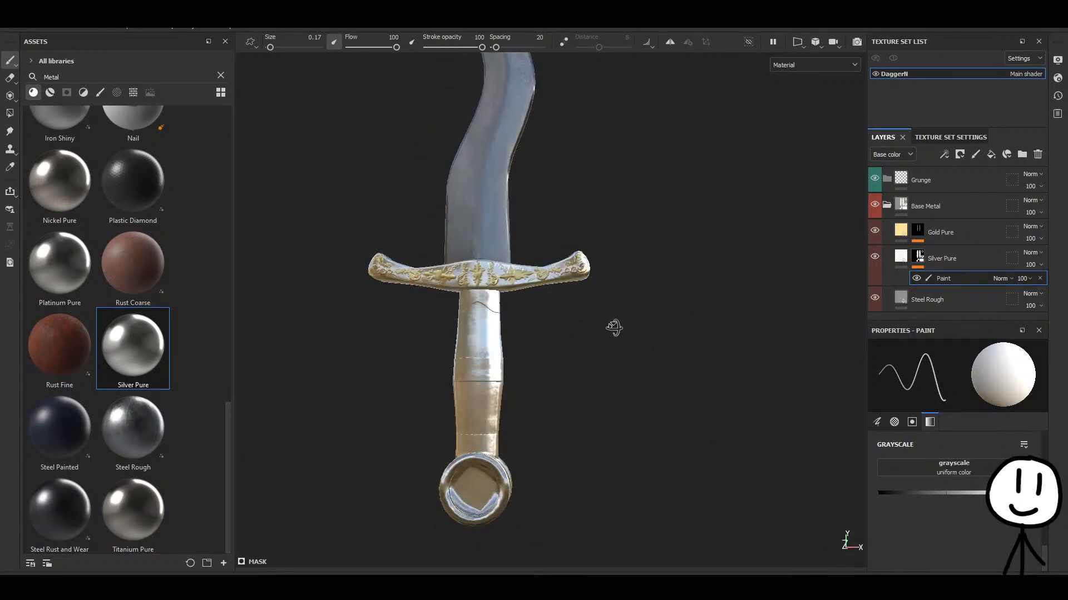
{"action": "left_click", "coordinate": [875, 256]}
{"action": "left_click", "coordinate": [875, 257]}
{"action": "left_click", "coordinate": [875, 257]}
{"action": "left_click", "coordinate": [875, 257]}
{"action": "left_click_drag", "start_coordinate": [601, 347], "coordinate": [734, 314], "text": "alt"}
{"action": "left_click", "coordinate": [875, 259]}
{"action": "scroll", "coordinate": [517, 300], "scroll_direction": "up", "scroll_amount": 4}
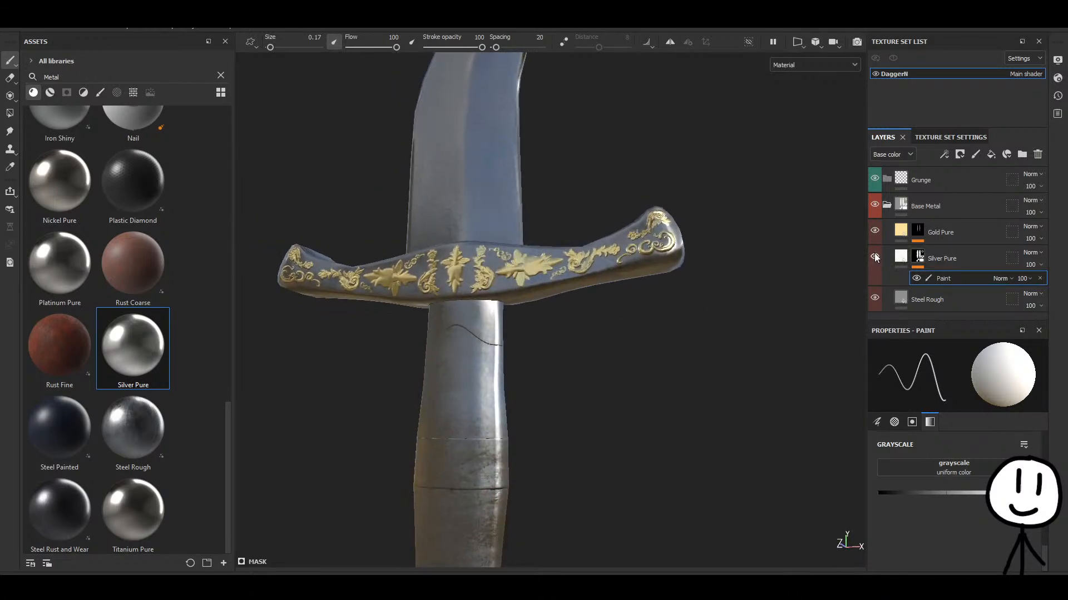
{"action": "left_click", "coordinate": [875, 257]}
{"action": "scroll", "coordinate": [619, 241], "scroll_direction": "down", "scroll_amount": 6}
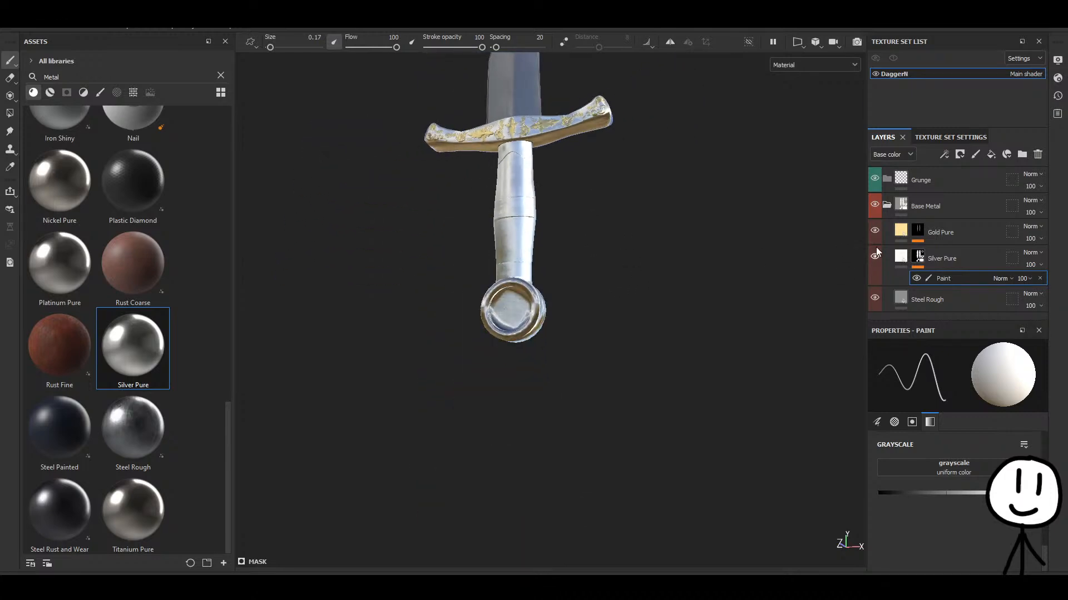
Compare the grip and pommel with and without the Silver Pure layer while viewing the dagger from other angles.
{"action": "left_click", "coordinate": [876, 256]}
{"action": "left_click", "coordinate": [875, 256]}
{"action": "left_click", "coordinate": [875, 256]}
{"action": "left_click", "coordinate": [876, 256]}
{"action": "left_click_drag", "start_coordinate": [710, 325], "coordinate": [799, 396], "text": "alt"}
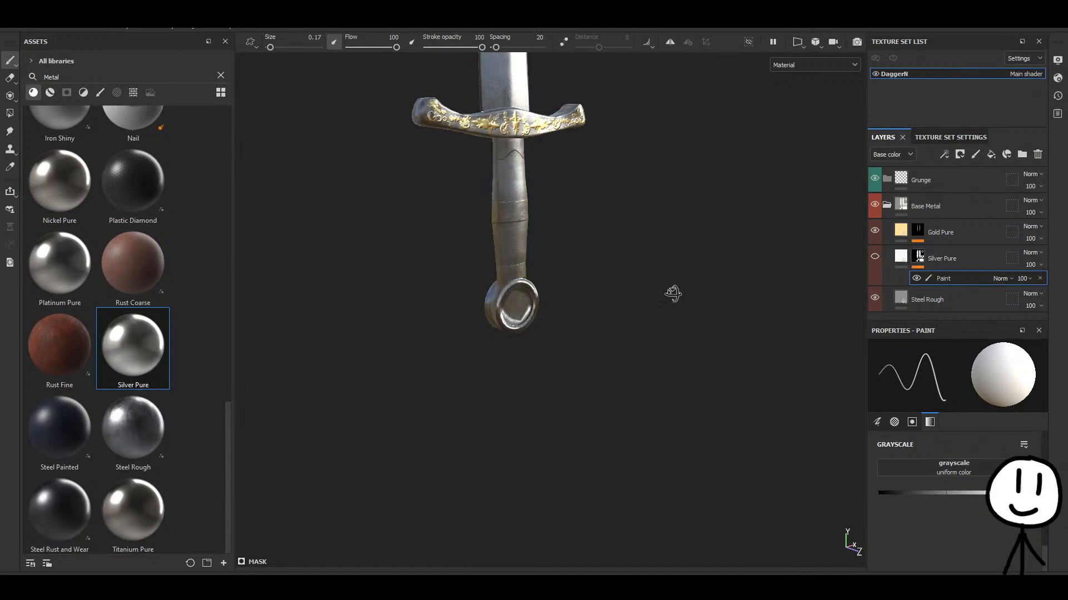
{"action": "left_click_drag", "start_coordinate": [672, 293], "coordinate": [589, 315], "text": "alt"}
{"action": "left_click", "coordinate": [875, 259]}
{"action": "left_click", "coordinate": [874, 259]}
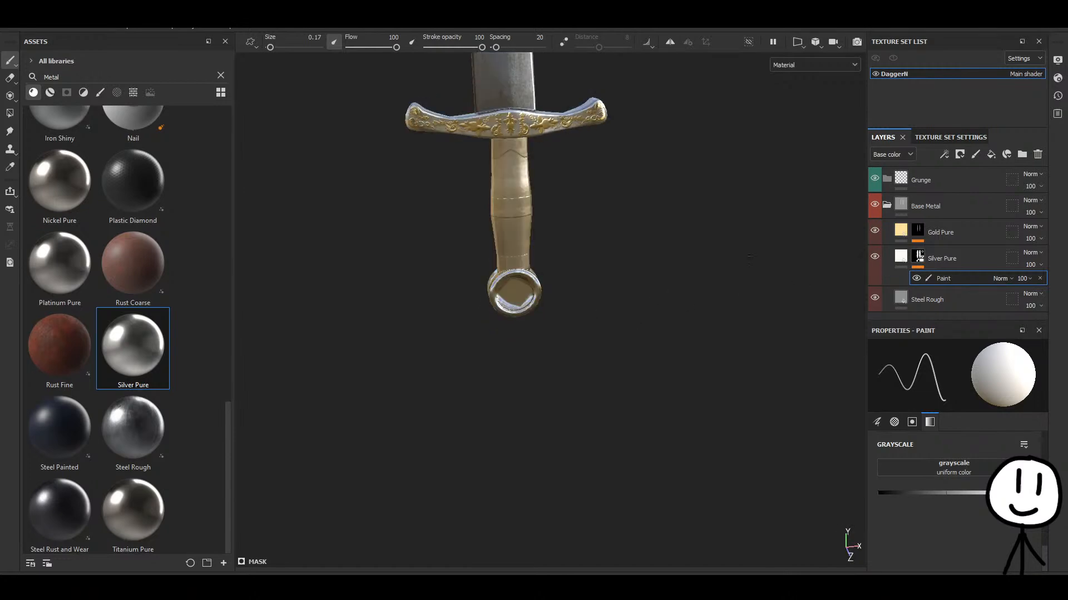
{"action": "middle_click_drag", "start_coordinate": [611, 189], "coordinate": [618, 361], "text": "alt"}
{"action": "scroll", "coordinate": [617, 334], "scroll_direction": "up", "scroll_amount": 5}
Hide the Silver Pure layer and keep the Base Metal folder expanded.
{"action": "left_click", "coordinate": [875, 257]}
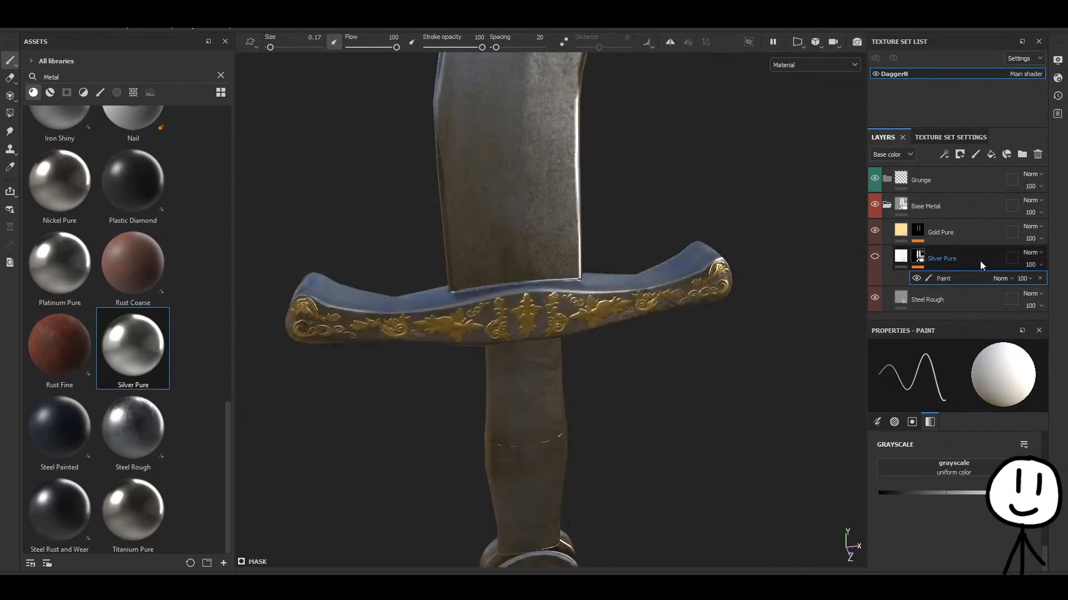
{"action": "left_click", "coordinate": [980, 261]}
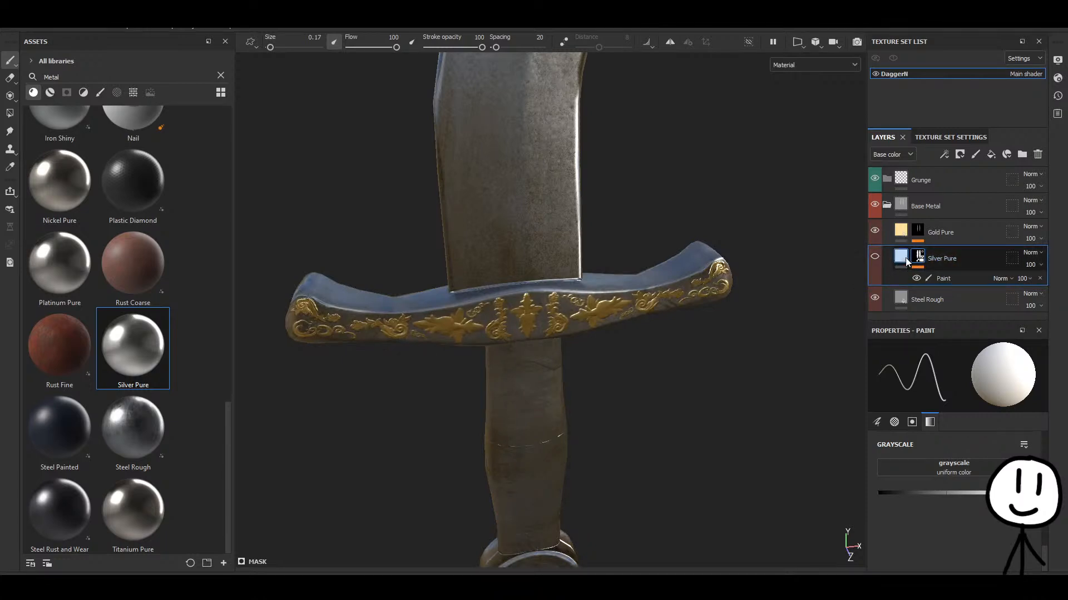
{"action": "left_click", "coordinate": [886, 206]}
{"action": "left_click", "coordinate": [886, 206]}
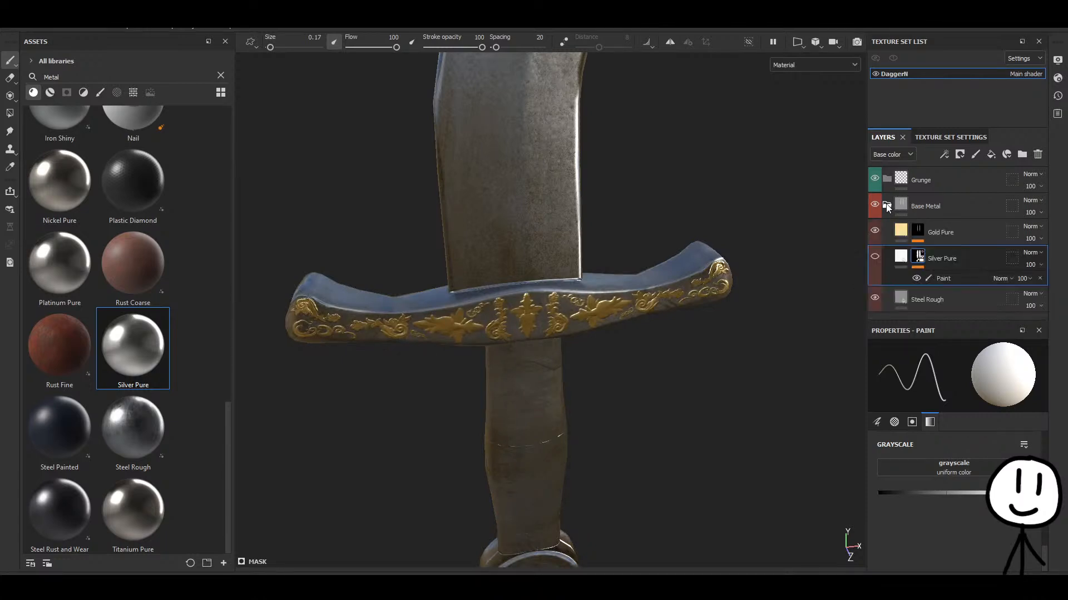
Rename the Base Metal folder to "Base Material".
{"action": "left_click", "coordinate": [941, 206]}
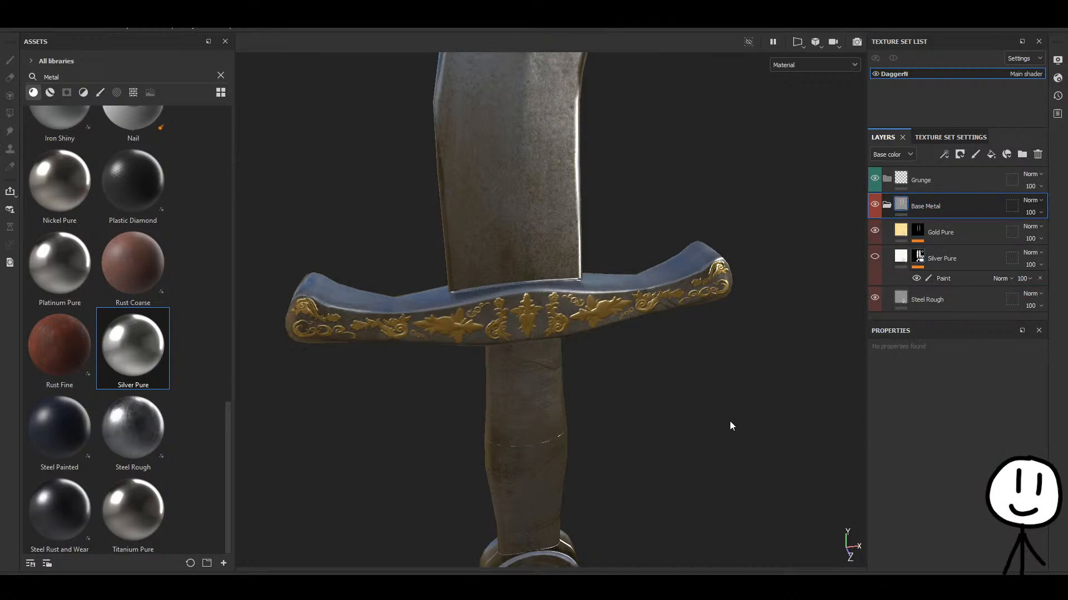
{"action": "left_click_drag", "start_coordinate": [729, 421], "coordinate": [689, 362], "text": "alt"}
{"action": "middle_click_drag", "start_coordinate": [652, 410], "coordinate": [648, 241], "text": "alt"}
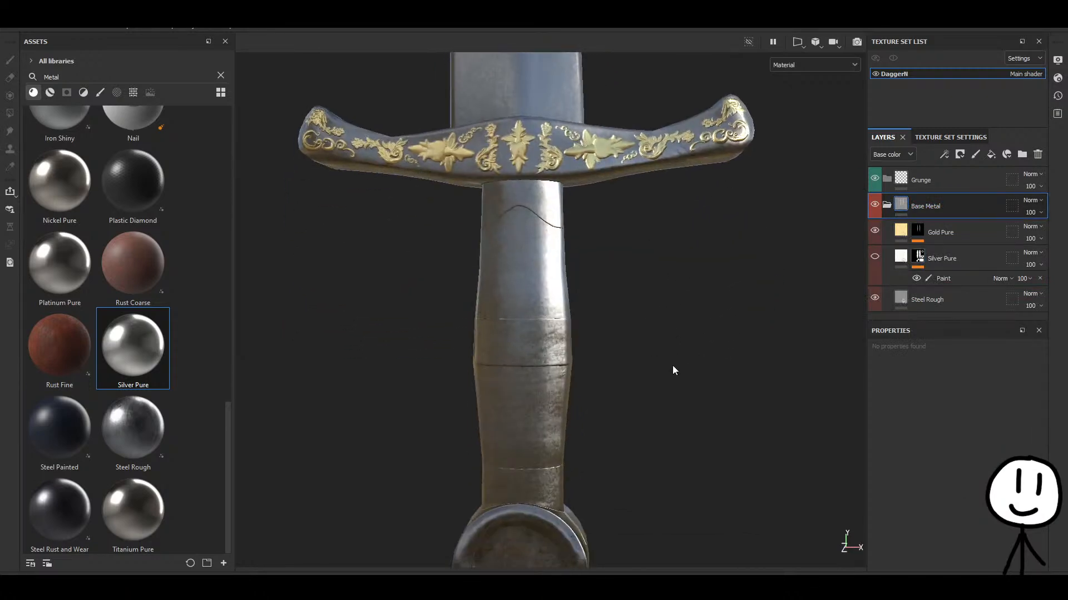
{"action": "double_click", "coordinate": [941, 207]}
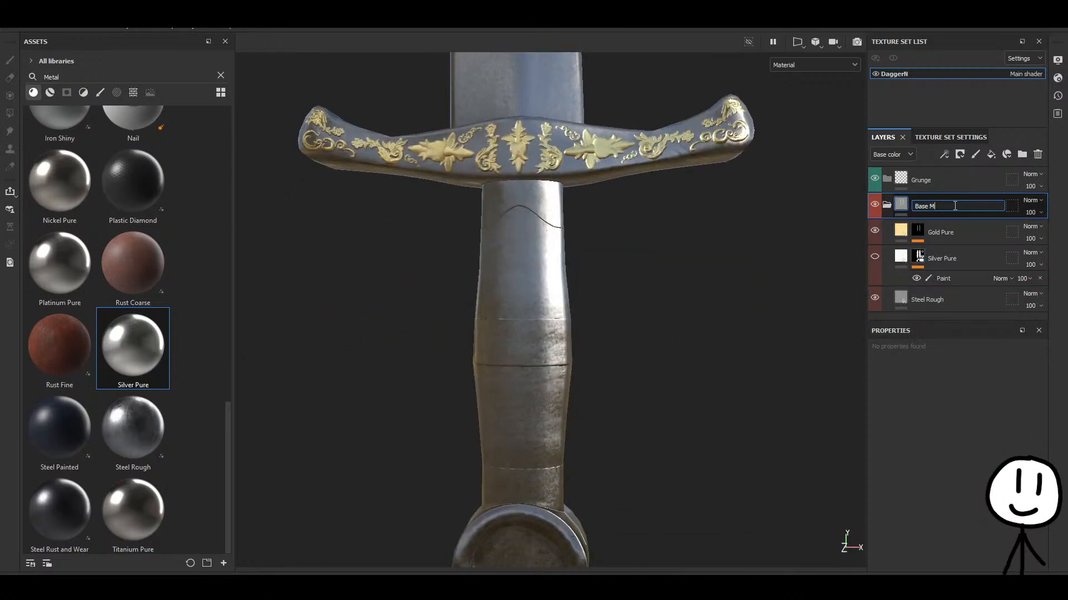
{"action": "type", "text": "Base Material"}
{"action": "key", "text": "Return"}
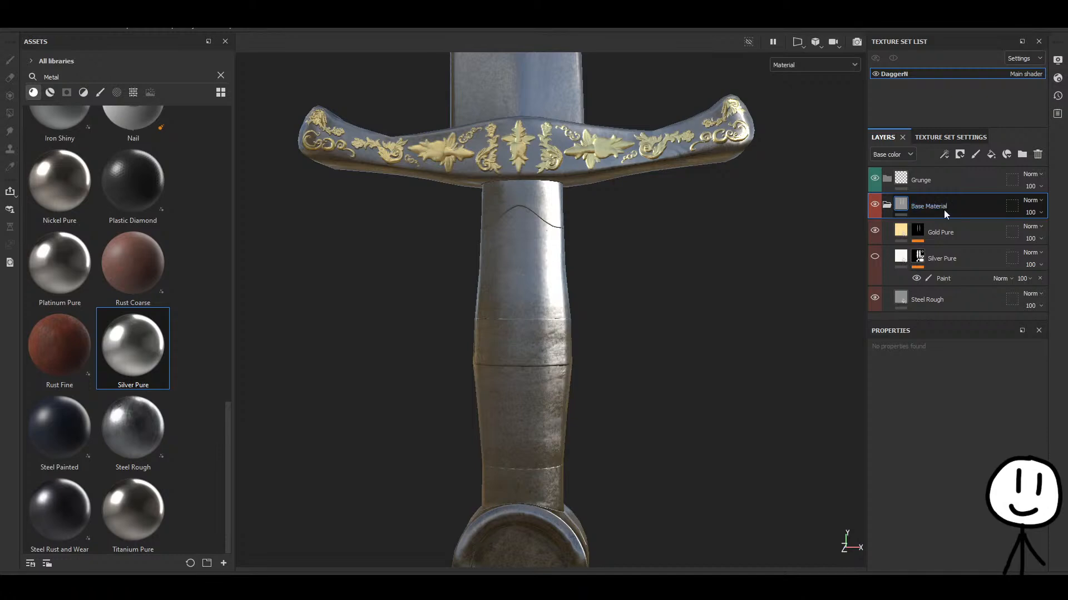
Search the asset library for wood materials.
{"action": "left_click", "coordinate": [24, 81]}
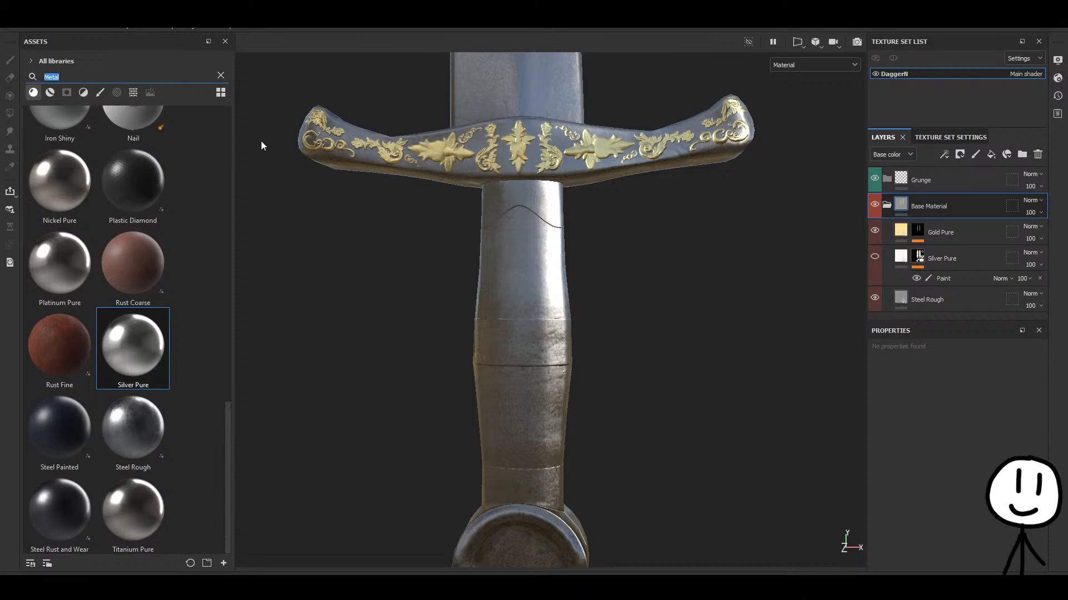
{"action": "type", "text": "wood"}
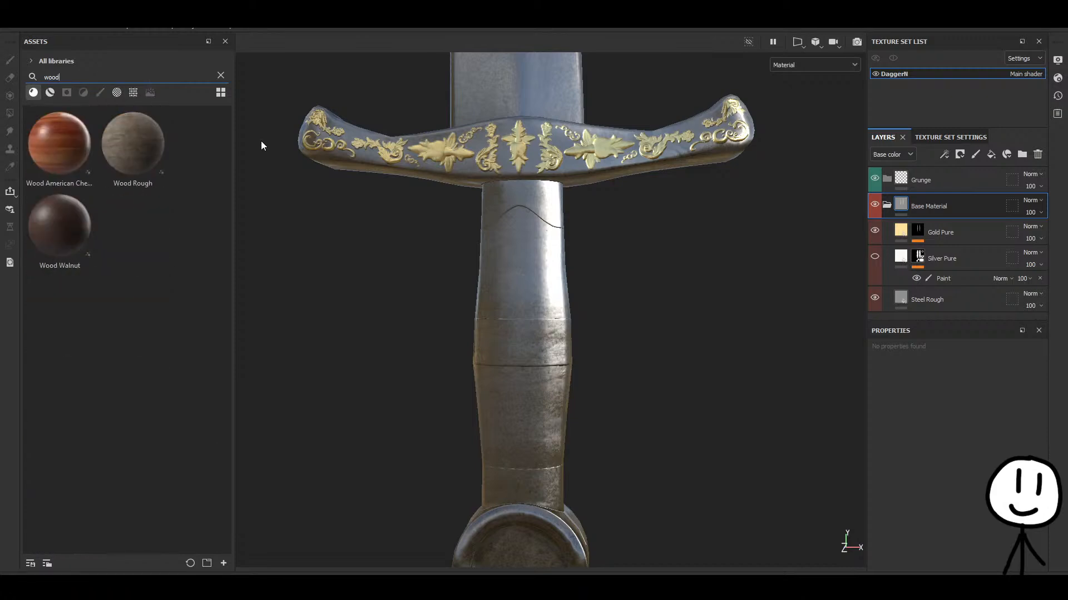
Set the brush size to 2.57 and paint the Gold Pure mask onto the grip collar between the crossguard and the wavy line.
{"action": "left_click", "coordinate": [922, 229]}
{"action": "left_click", "coordinate": [939, 253]}
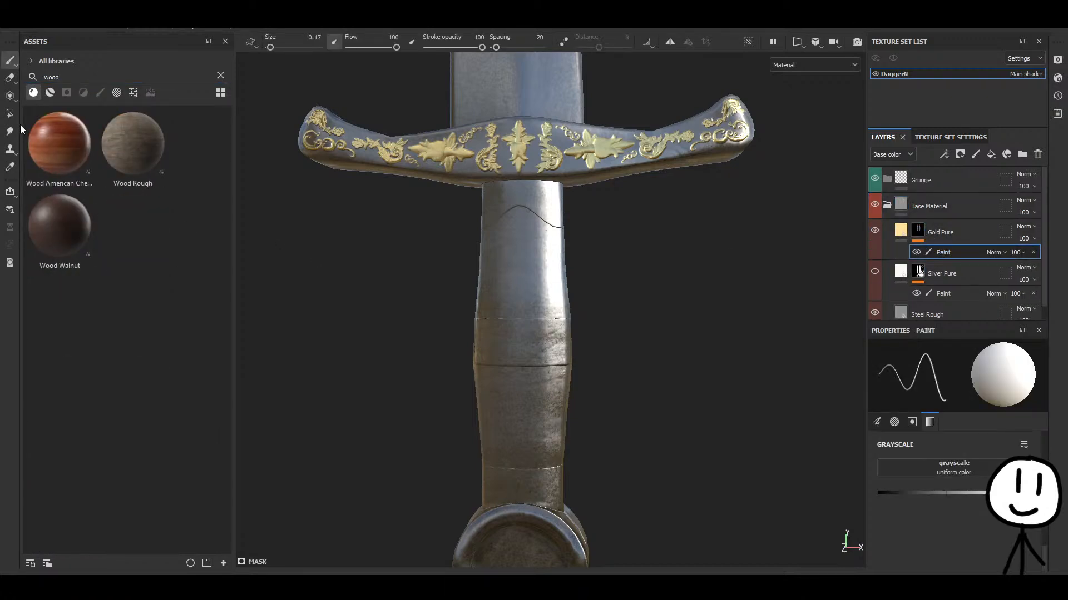
{"action": "left_click", "coordinate": [877, 422]}
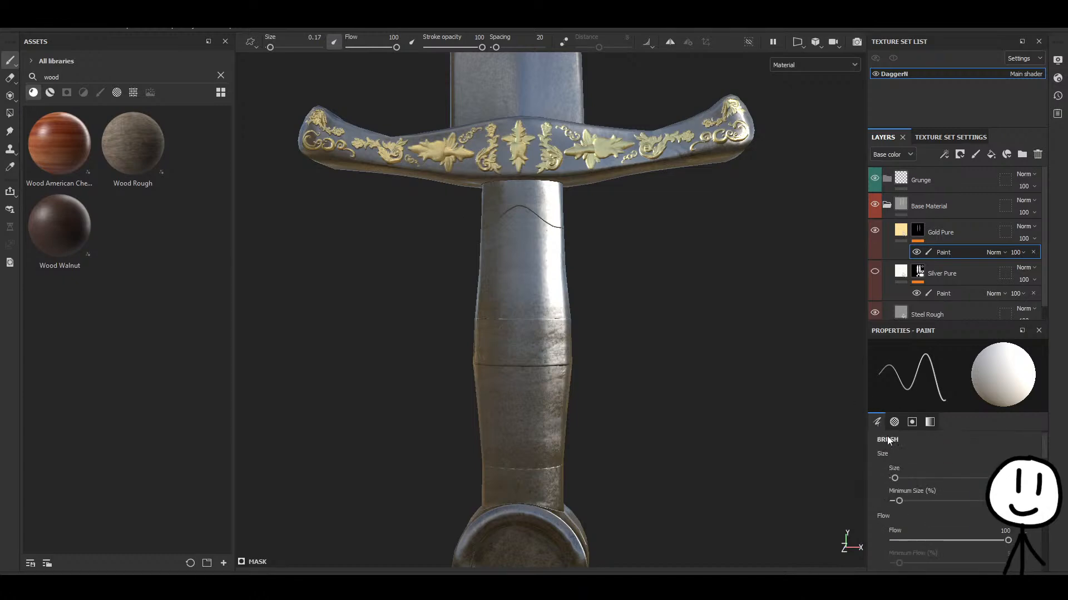
{"action": "key", "text": "bracketright"}
{"action": "key", "text": "bracketright"}
{"action": "key", "text": "bracketright"}
{"action": "key", "text": "bracketright"}
{"action": "key", "text": "bracketright"}
{"action": "key", "text": "bracketright"}
{"action": "key", "text": "bracketright"}
{"action": "key", "text": "bracketright"}
{"action": "key", "text": "bracketright"}
{"action": "key", "text": "bracketright"}
{"action": "key", "text": "bracketright"}
{"action": "key", "text": "bracketright"}
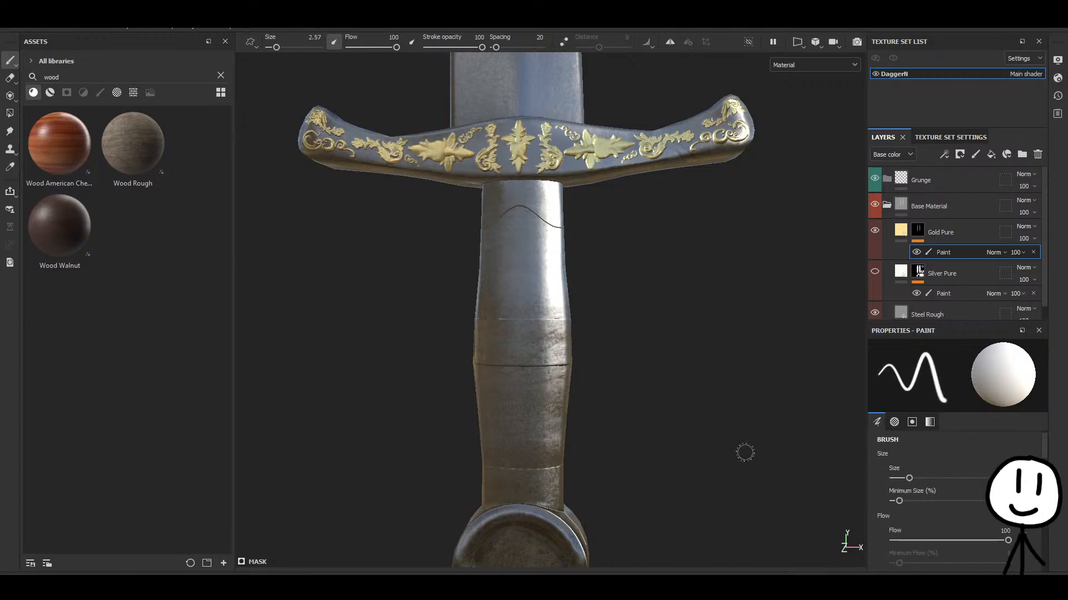
{"action": "right_click_drag", "start_coordinate": [527, 144], "coordinate": [577, 378], "text": "alt"}
{"action": "middle_click_drag", "start_coordinate": [577, 378], "coordinate": [549, 233], "text": "alt"}
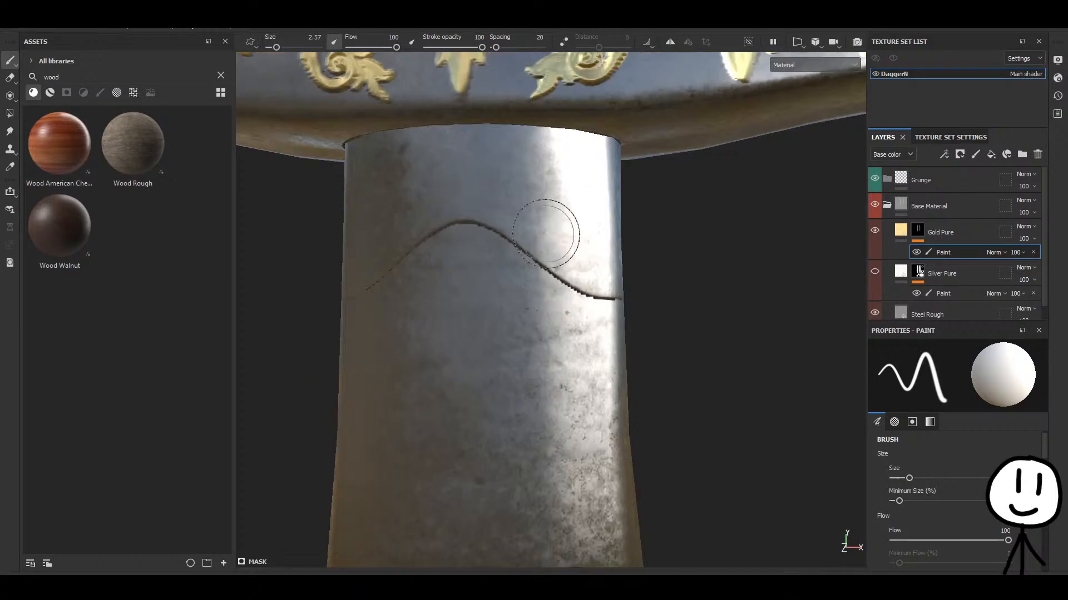
{"action": "mouse_move", "coordinate": [548, 233]}
{"action": "left_mouse_down"}
{"action": "mouse_move", "coordinate": [526, 199]}
{"action": "mouse_move", "coordinate": [447, 178]}
{"action": "mouse_move", "coordinate": [548, 172]}
{"action": "mouse_move", "coordinate": [409, 169]}
{"action": "mouse_move", "coordinate": [390, 192]}
{"action": "left_mouse_up"}
{"action": "mouse_move", "coordinate": [384, 222]}
{"action": "middle_mouse_down", "text": "alt"}
{"action": "mouse_move", "coordinate": [476, 190]}
{"action": "mouse_move", "coordinate": [548, 138]}
{"action": "middle_mouse_up", "text": "alt"}
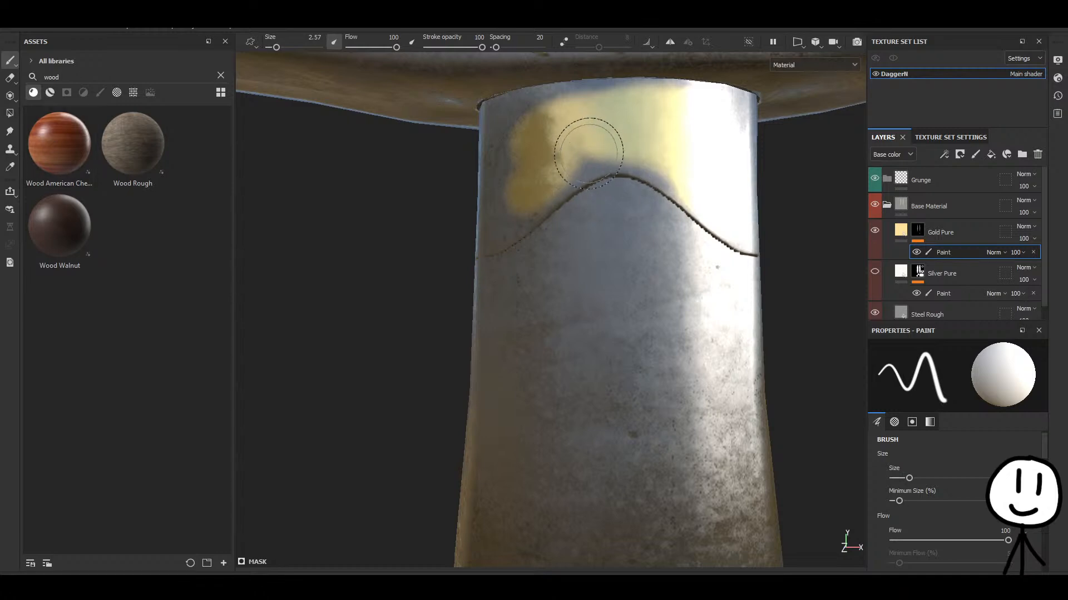
{"action": "mouse_move", "coordinate": [517, 199]}
{"action": "left_mouse_down"}
{"action": "mouse_move", "coordinate": [490, 214]}
{"action": "mouse_move", "coordinate": [493, 228]}
{"action": "mouse_move", "coordinate": [519, 204]}
{"action": "left_mouse_up"}
In the 2D view, extend the gold mask over the collar section at the wavy end of the grip's UV island.
{"action": "mouse_move", "coordinate": [391, 246]}
{"action": "left_mouse_down", "text": "alt"}
{"action": "mouse_move", "coordinate": [662, 246]}
{"action": "mouse_move", "coordinate": [606, 237]}
{"action": "mouse_move", "coordinate": [788, 112]}
{"action": "left_mouse_up", "text": "alt"}
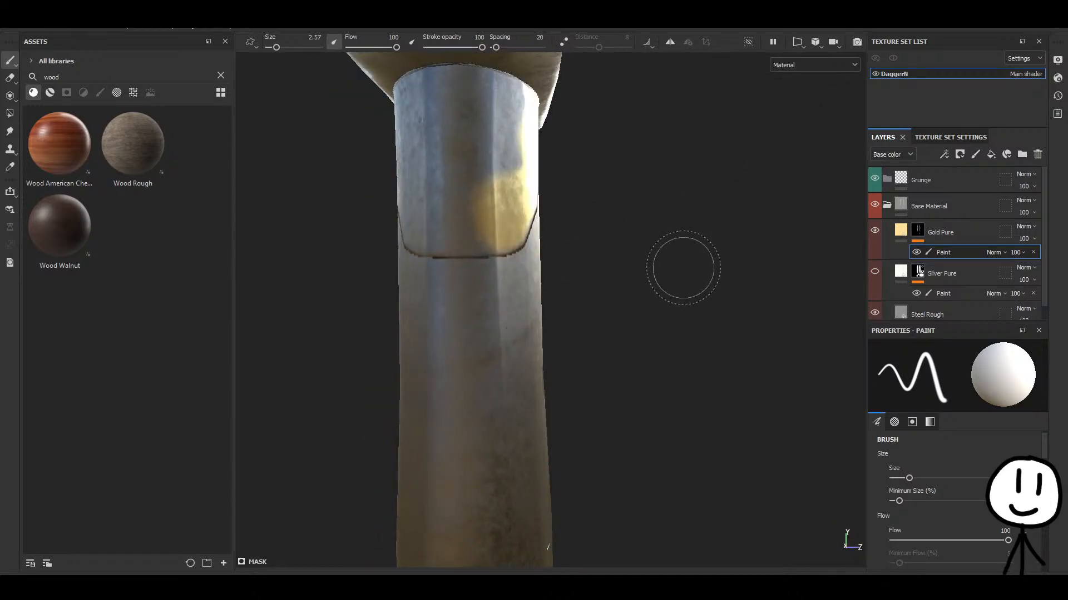
{"action": "key", "text": "F3"}
{"action": "middle_click_drag", "start_coordinate": [622, 459], "coordinate": [548, 305], "text": "alt"}
{"action": "scroll", "coordinate": [548, 306], "scroll_direction": "up", "scroll_amount": 8}
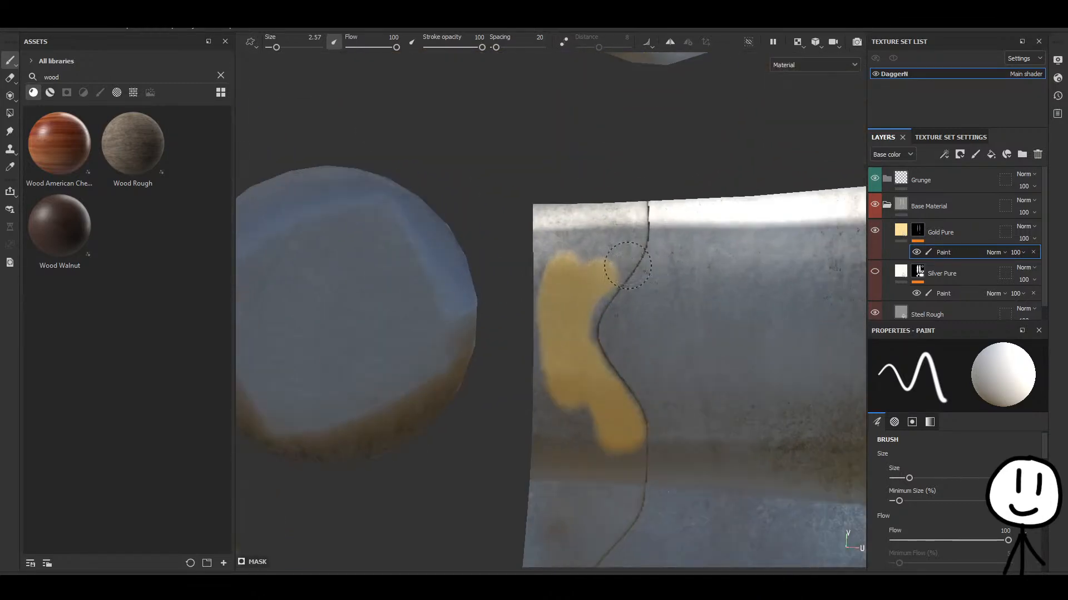
{"action": "mouse_move", "coordinate": [627, 265]}
{"action": "left_mouse_down"}
{"action": "mouse_move", "coordinate": [556, 226]}
{"action": "mouse_move", "coordinate": [555, 280]}
{"action": "mouse_move", "coordinate": [528, 269]}
{"action": "mouse_move", "coordinate": [537, 423]}
{"action": "left_mouse_up"}
{"action": "middle_click_drag", "start_coordinate": [537, 422], "coordinate": [542, 205], "text": "alt"}
{"action": "left_click_drag", "start_coordinate": [542, 205], "coordinate": [517, 415]}
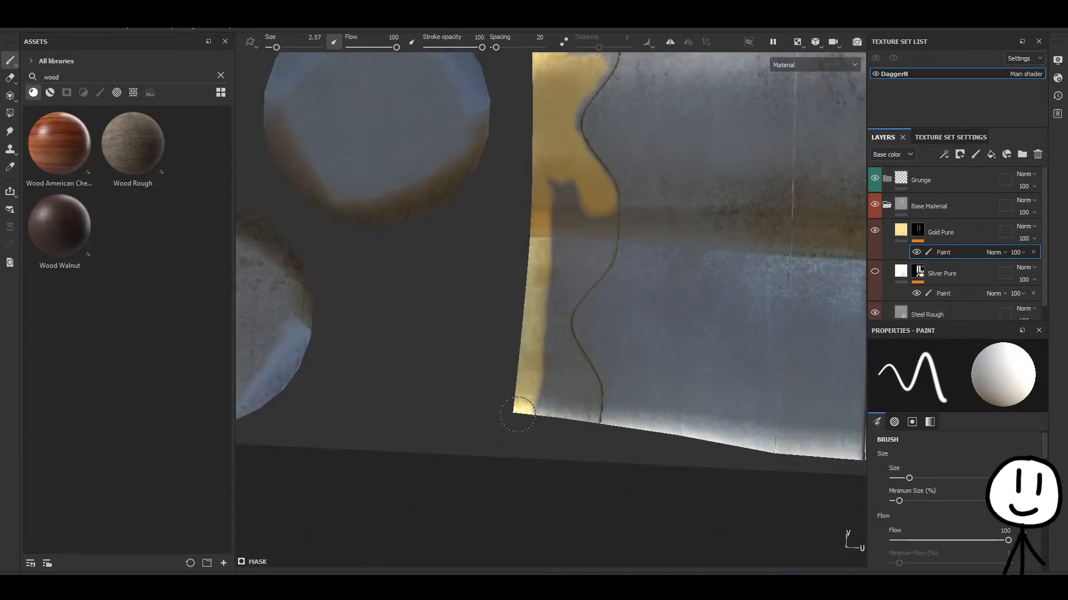
Paint gold over the end band on the pommel side of the grip's UV island, from the scalloped edge to the straight seam.
{"action": "middle_click_drag", "start_coordinate": [837, 164], "coordinate": [567, 203], "text": "alt"}
{"action": "middle_click_drag", "start_coordinate": [856, 234], "coordinate": [550, 228], "text": "alt"}
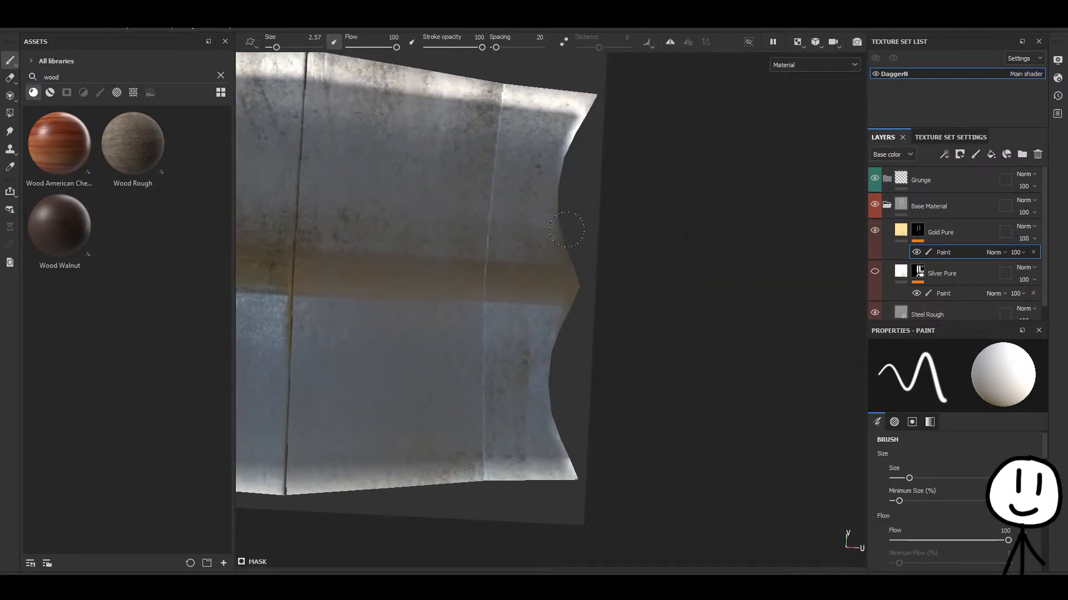
{"action": "mouse_move", "coordinate": [566, 229]}
{"action": "left_mouse_down"}
{"action": "mouse_move", "coordinate": [581, 103]}
{"action": "mouse_move", "coordinate": [543, 434]}
{"action": "mouse_move", "coordinate": [564, 470]}
{"action": "mouse_move", "coordinate": [525, 356]}
{"action": "mouse_move", "coordinate": [538, 404]}
{"action": "left_mouse_up"}
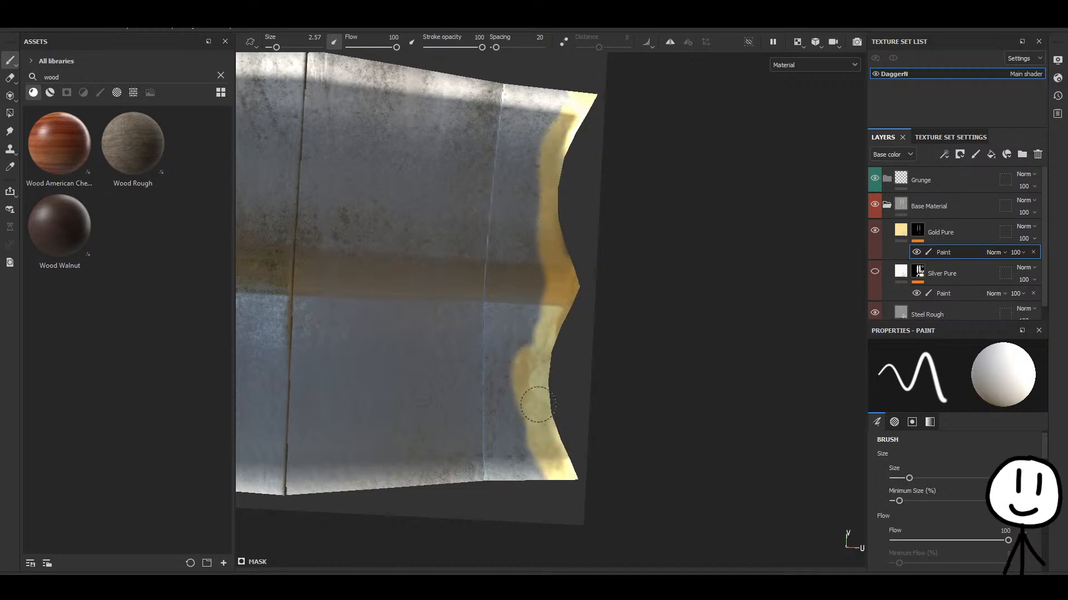
{"action": "scroll", "coordinate": [529, 389], "scroll_direction": "up", "scroll_amount": 2}
{"action": "mouse_move", "coordinate": [531, 356]}
{"action": "left_mouse_down"}
{"action": "mouse_move", "coordinate": [543, 231]}
{"action": "mouse_move", "coordinate": [541, 375]}
{"action": "mouse_move", "coordinate": [500, 369]}
{"action": "mouse_move", "coordinate": [514, 175]}
{"action": "left_mouse_up"}
{"action": "middle_click_drag", "start_coordinate": [514, 175], "coordinate": [509, 325]}
{"action": "mouse_move", "coordinate": [509, 325]}
{"action": "left_mouse_down"}
{"action": "mouse_move", "coordinate": [553, 89]}
{"action": "mouse_move", "coordinate": [540, 175]}
{"action": "mouse_move", "coordinate": [540, 76]}
{"action": "left_mouse_up"}
{"action": "scroll", "coordinate": [529, 192], "scroll_direction": "down", "scroll_amount": 3}
{"action": "left_click_drag", "start_coordinate": [530, 192], "coordinate": [538, 87]}
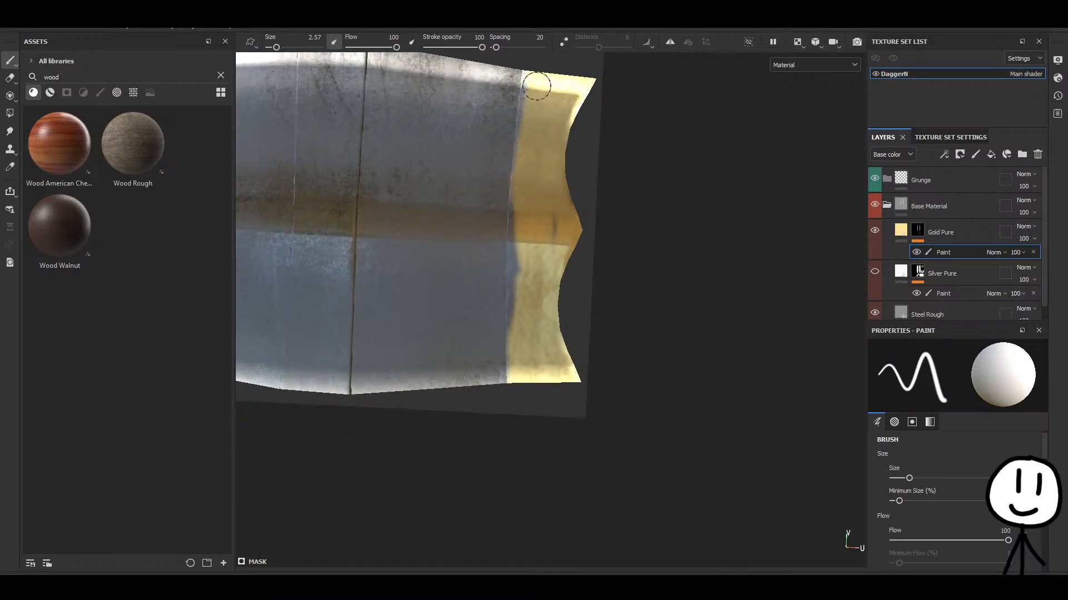
{"action": "left_click_drag", "start_coordinate": [529, 263], "coordinate": [528, 291]}
{"action": "left_click_drag", "start_coordinate": [555, 220], "coordinate": [555, 277]}
Fill the remaining bare patches of the collar section with gold, roughly following the wavy line.
{"action": "mouse_move", "coordinate": [455, 232]}
{"action": "middle_mouse_down", "text": "alt"}
{"action": "mouse_move", "coordinate": [522, 274]}
{"action": "mouse_move", "coordinate": [715, 335]}
{"action": "middle_mouse_up", "text": "alt"}
{"action": "middle_click_drag", "start_coordinate": [463, 233], "coordinate": [572, 222], "text": "alt"}
{"action": "mouse_move", "coordinate": [481, 286]}
{"action": "left_mouse_down"}
{"action": "mouse_move", "coordinate": [480, 309]}
{"action": "mouse_move", "coordinate": [471, 268]}
{"action": "mouse_move", "coordinate": [471, 433]}
{"action": "mouse_move", "coordinate": [489, 442]}
{"action": "mouse_move", "coordinate": [470, 444]}
{"action": "mouse_move", "coordinate": [493, 449]}
{"action": "left_mouse_up"}
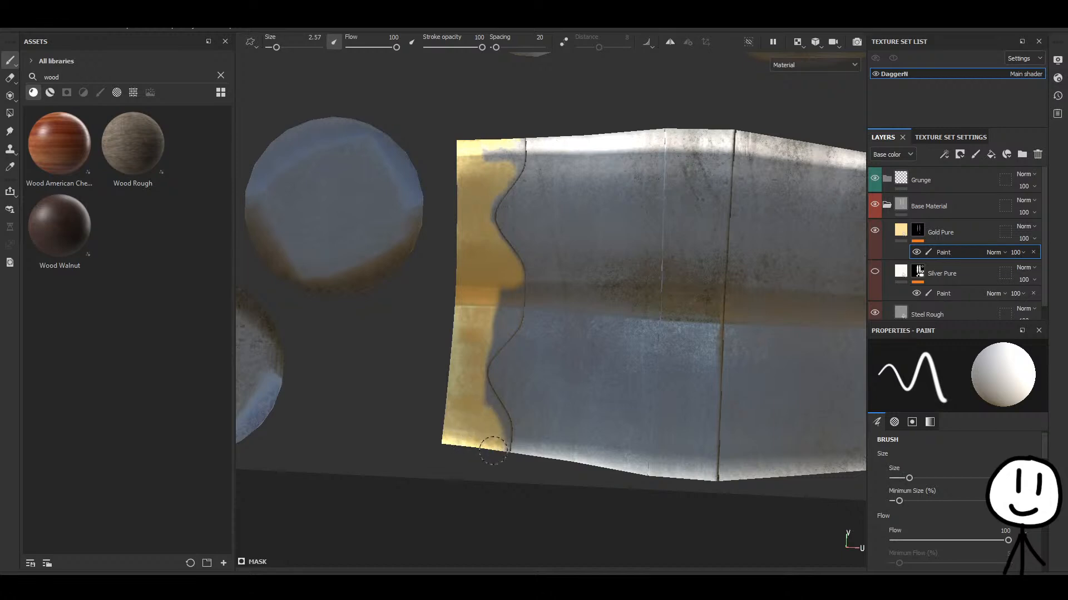
{"action": "left_click_drag", "start_coordinate": [481, 219], "coordinate": [490, 163]}
{"action": "mouse_move", "coordinate": [480, 289]}
{"action": "left_mouse_down"}
{"action": "mouse_move", "coordinate": [506, 305]}
{"action": "mouse_move", "coordinate": [496, 336]}
{"action": "mouse_move", "coordinate": [565, 295]}
{"action": "mouse_move", "coordinate": [543, 295]}
{"action": "left_mouse_up"}
Paint a gold band across the full width of the grip's UV island between the two seams at its middle.
{"action": "left_click_drag", "start_coordinate": [480, 329], "coordinate": [480, 272]}
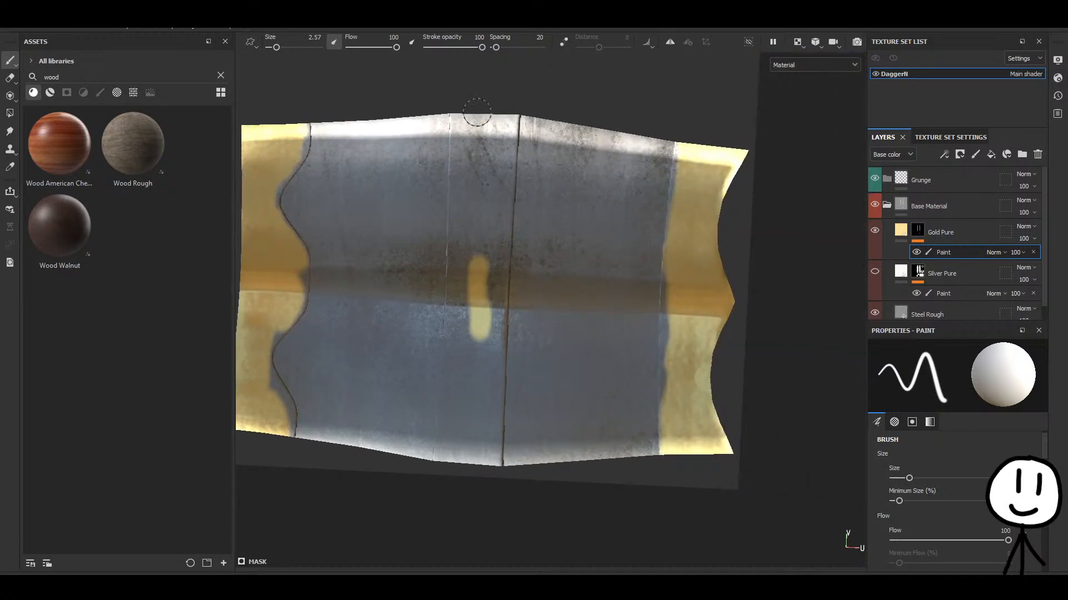
{"action": "mouse_move", "coordinate": [481, 119]}
{"action": "left_mouse_down"}
{"action": "mouse_move", "coordinate": [482, 297]}
{"action": "mouse_move", "coordinate": [468, 207]}
{"action": "mouse_move", "coordinate": [477, 121]}
{"action": "mouse_move", "coordinate": [476, 312]}
{"action": "mouse_move", "coordinate": [457, 447]}
{"action": "mouse_move", "coordinate": [472, 347]}
{"action": "mouse_move", "coordinate": [482, 424]}
{"action": "left_mouse_up"}
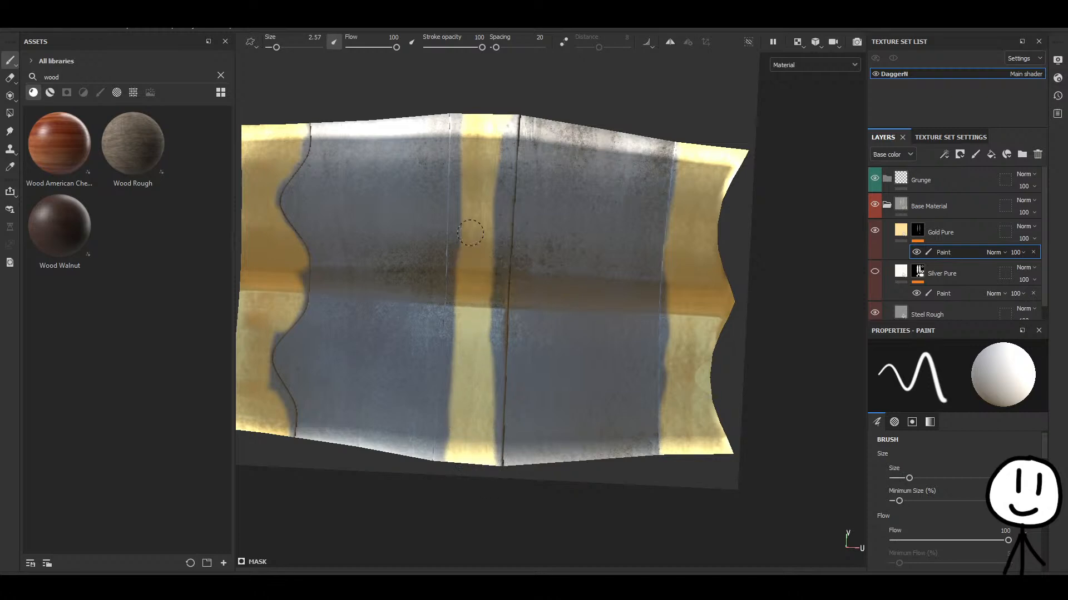
{"action": "mouse_move", "coordinate": [470, 158]}
{"action": "left_mouse_down"}
{"action": "mouse_move", "coordinate": [496, 189]}
{"action": "mouse_move", "coordinate": [490, 244]}
{"action": "left_mouse_up"}
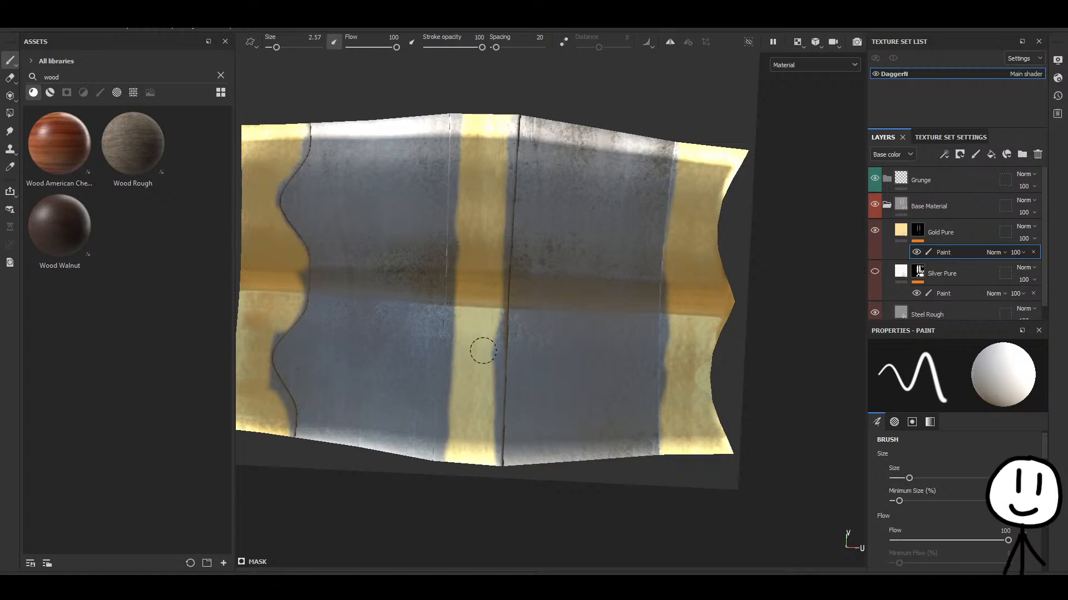
Reduce the brush size to 1.01 and fill the gold up to the wavy line around and just below the brown shaded strip.
{"action": "scroll", "coordinate": [408, 269], "scroll_direction": "up", "scroll_amount": 5}
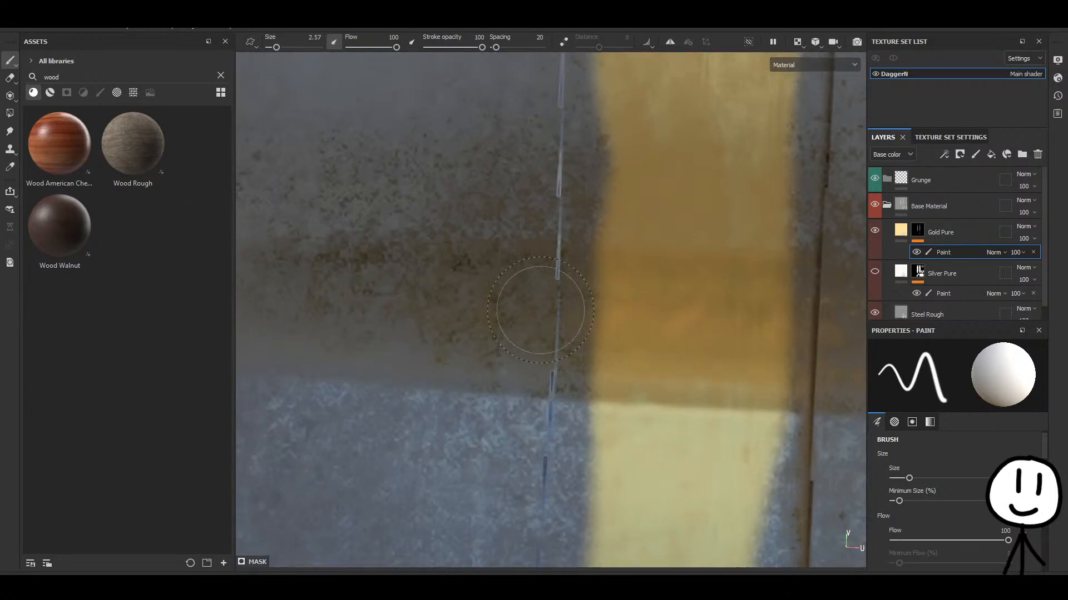
{"action": "mouse_move", "coordinate": [803, 349]}
{"action": "right_mouse_down", "text": "ctrl"}
{"action": "mouse_move", "coordinate": [780, 349]}
{"action": "mouse_move", "coordinate": [814, 349]}
{"action": "right_mouse_up", "text": "ctrl"}
{"action": "scroll", "coordinate": [537, 376], "scroll_direction": "down", "scroll_amount": 5}
{"action": "middle_click_drag", "start_coordinate": [303, 374], "coordinate": [525, 383], "text": "alt"}
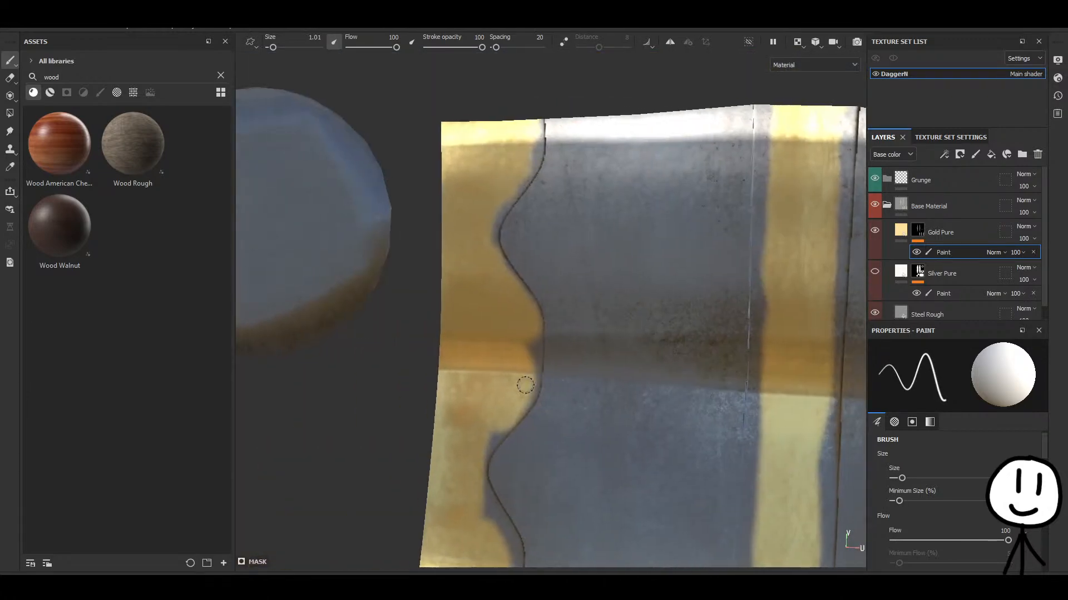
{"action": "scroll", "coordinate": [525, 384], "scroll_direction": "up", "scroll_amount": 4}
{"action": "mouse_move", "coordinate": [543, 333]}
{"action": "left_mouse_down"}
{"action": "mouse_move", "coordinate": [548, 364]}
{"action": "mouse_move", "coordinate": [529, 360]}
{"action": "mouse_move", "coordinate": [534, 429]}
{"action": "mouse_move", "coordinate": [488, 482]}
{"action": "left_mouse_up"}
{"action": "middle_click_drag", "start_coordinate": [488, 482], "coordinate": [505, 269], "text": "alt"}
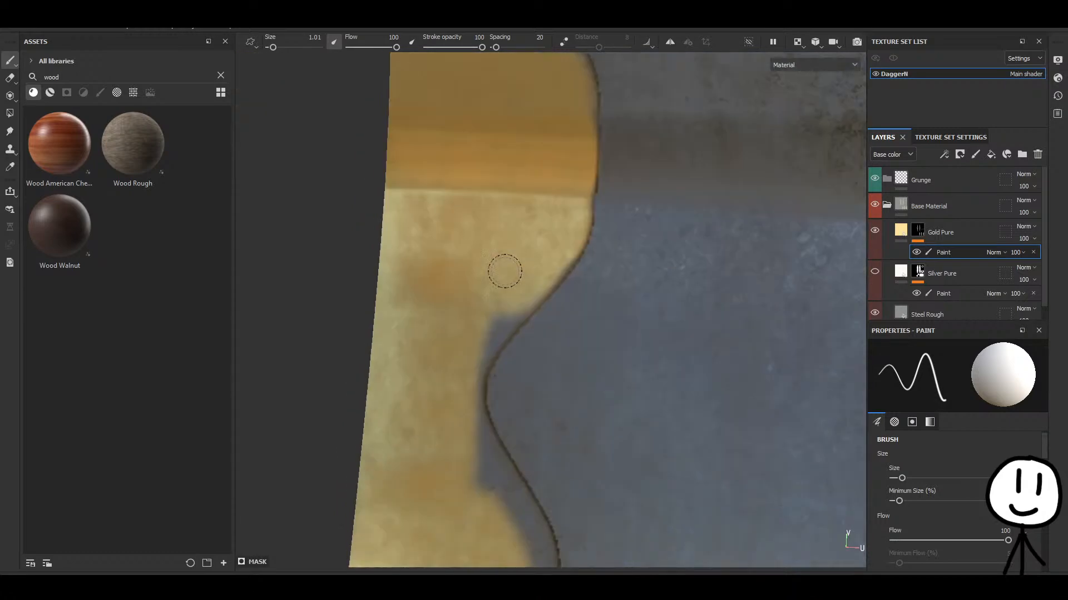
{"action": "left_click_drag", "start_coordinate": [505, 269], "coordinate": [494, 334]}
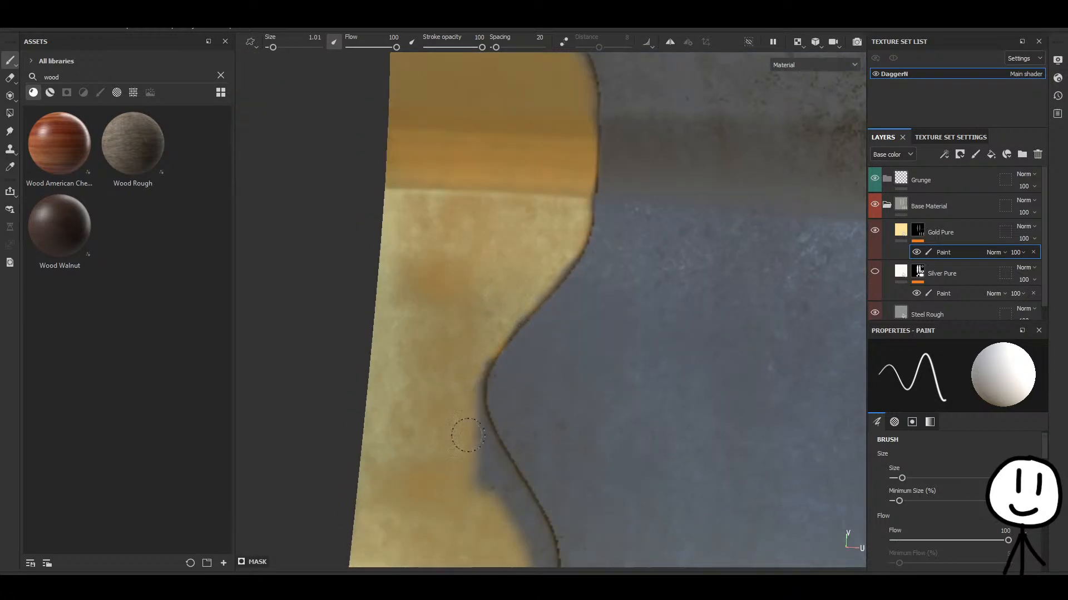
Refine the gold along the lowest curve of the wavy line down to the UV island's lower edge.
{"action": "middle_click_drag", "start_coordinate": [468, 436], "coordinate": [439, 307], "text": "alt"}
{"action": "mouse_move", "coordinate": [438, 306]}
{"action": "left_mouse_down"}
{"action": "mouse_move", "coordinate": [495, 401]}
{"action": "mouse_move", "coordinate": [507, 508]}
{"action": "left_mouse_up"}
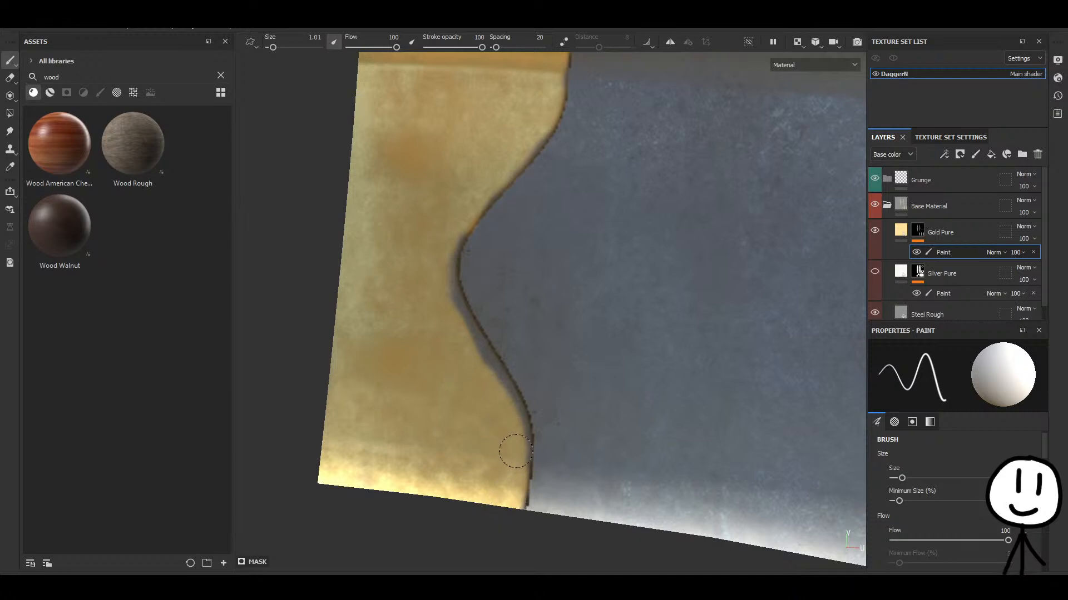
{"action": "left_click_drag", "start_coordinate": [515, 451], "coordinate": [490, 378]}
{"action": "mouse_move", "coordinate": [461, 334]}
{"action": "left_mouse_down"}
{"action": "mouse_move", "coordinate": [443, 288]}
{"action": "mouse_move", "coordinate": [484, 373]}
{"action": "left_mouse_up"}
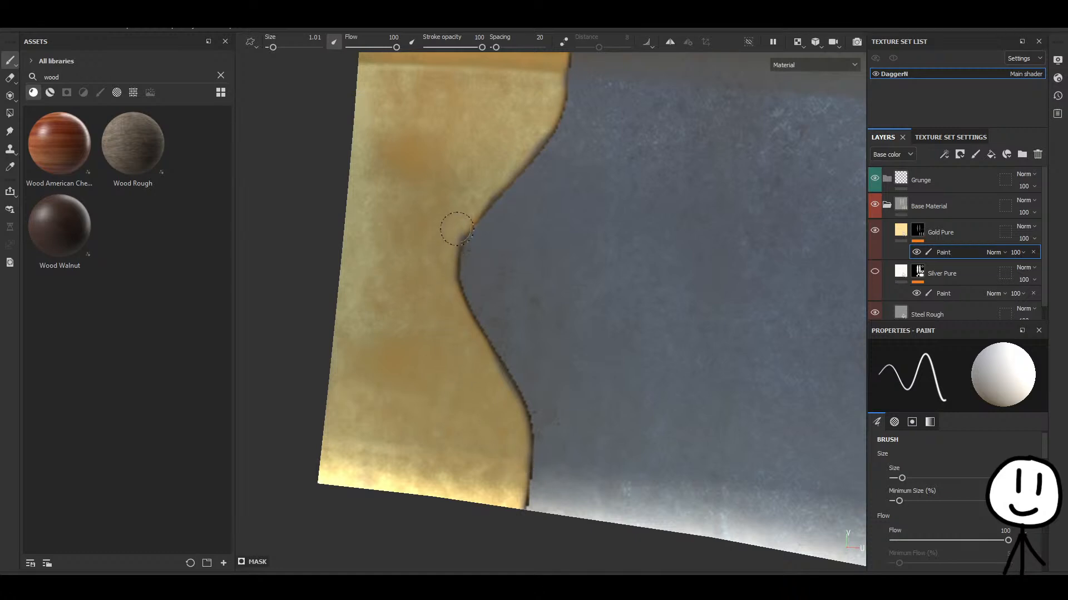
Fill the gold up to the wavy line above the brown strip, reaching the UV island's upper edge.
{"action": "middle_click_drag", "start_coordinate": [456, 230], "coordinate": [447, 418]}
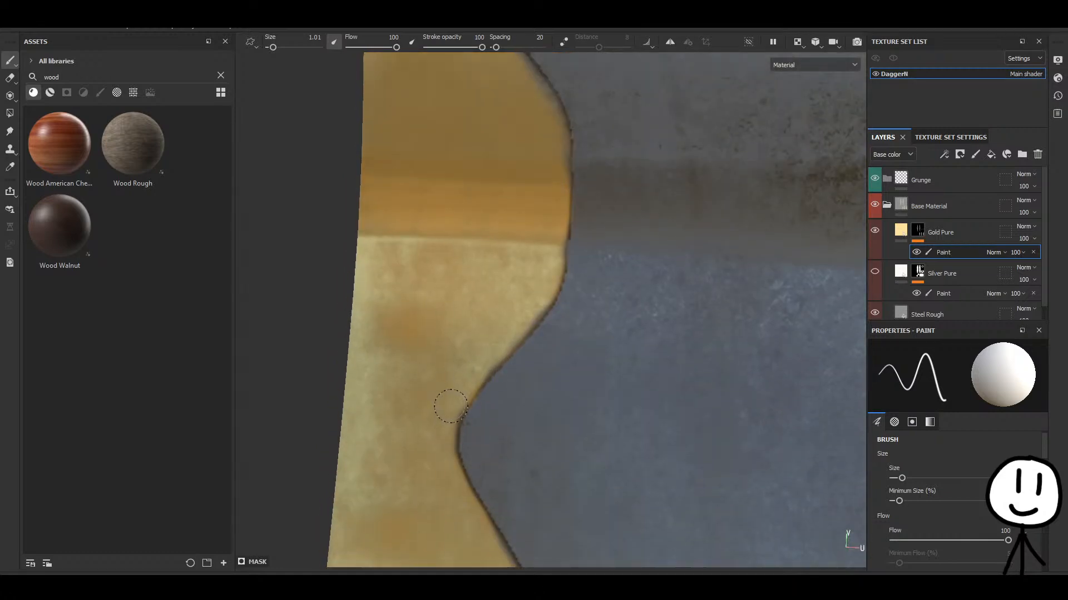
{"action": "middle_click_drag", "start_coordinate": [491, 254], "coordinate": [458, 401], "text": "alt"}
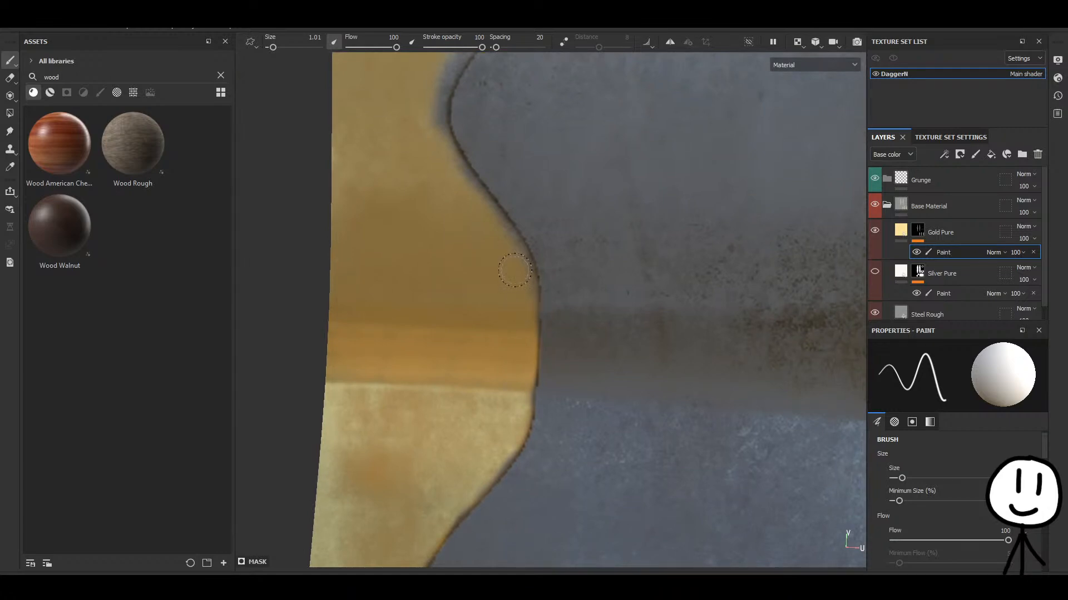
{"action": "middle_click_drag", "start_coordinate": [525, 308], "coordinate": [522, 342]}
{"action": "left_click_drag", "start_coordinate": [479, 290], "coordinate": [421, 186]}
{"action": "middle_click_drag", "start_coordinate": [423, 199], "coordinate": [388, 334]}
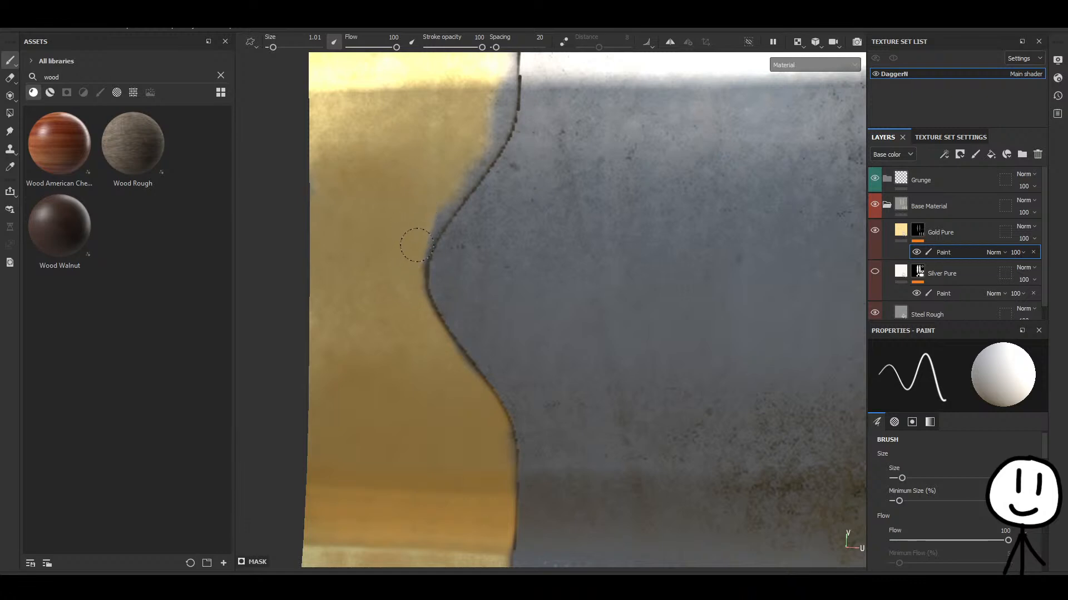
{"action": "left_click_drag", "start_coordinate": [416, 245], "coordinate": [440, 203]}
{"action": "middle_click_drag", "start_coordinate": [409, 276], "coordinate": [380, 385]}
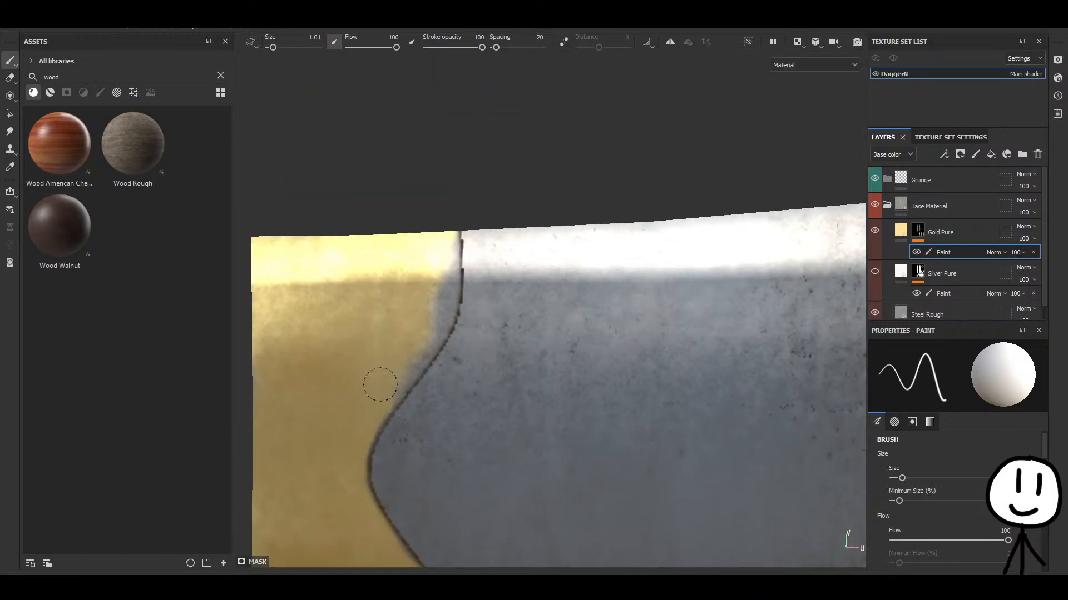
{"action": "mouse_move", "coordinate": [407, 369]}
{"action": "left_mouse_down"}
{"action": "mouse_move", "coordinate": [441, 276]}
{"action": "mouse_move", "coordinate": [436, 324]}
{"action": "mouse_move", "coordinate": [423, 325]}
{"action": "mouse_move", "coordinate": [439, 248]}
{"action": "mouse_move", "coordinate": [446, 293]}
{"action": "mouse_move", "coordinate": [447, 238]}
{"action": "left_mouse_up"}
Extend the gold of the pommel-side band to the straight seam near the UV island's upper edge.
{"action": "mouse_move", "coordinate": [630, 377]}
{"action": "middle_mouse_down", "text": "alt"}
{"action": "mouse_move", "coordinate": [433, 327]}
{"action": "mouse_move", "coordinate": [500, 303]}
{"action": "middle_mouse_up", "text": "alt"}
{"action": "scroll", "coordinate": [636, 369], "scroll_direction": "down", "scroll_amount": 4}
{"action": "middle_click_drag", "start_coordinate": [598, 335], "coordinate": [368, 285], "text": "alt"}
{"action": "scroll", "coordinate": [640, 298], "scroll_direction": "up", "scroll_amount": 3}
{"action": "middle_click_drag", "start_coordinate": [537, 132], "coordinate": [529, 223], "text": "alt"}
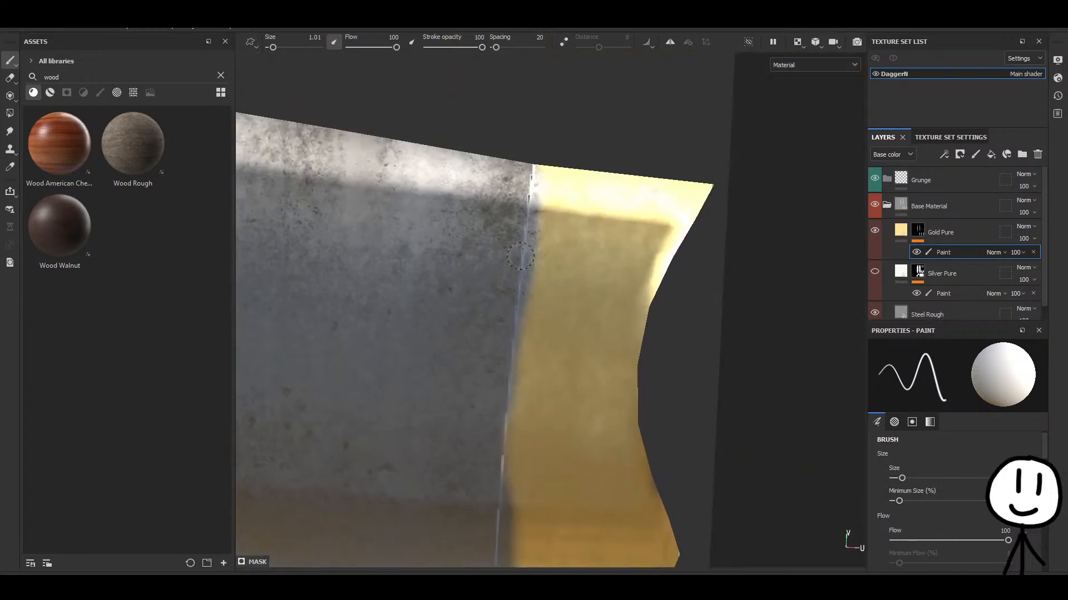
{"action": "scroll", "coordinate": [571, 214], "scroll_direction": "up", "scroll_amount": 3}
{"action": "mouse_move", "coordinate": [536, 200]}
{"action": "left_mouse_down"}
{"action": "mouse_move", "coordinate": [522, 190]}
{"action": "mouse_move", "coordinate": [529, 155]}
{"action": "mouse_move", "coordinate": [517, 274]}
{"action": "mouse_move", "coordinate": [516, 186]}
{"action": "mouse_move", "coordinate": [522, 244]}
{"action": "left_mouse_up"}
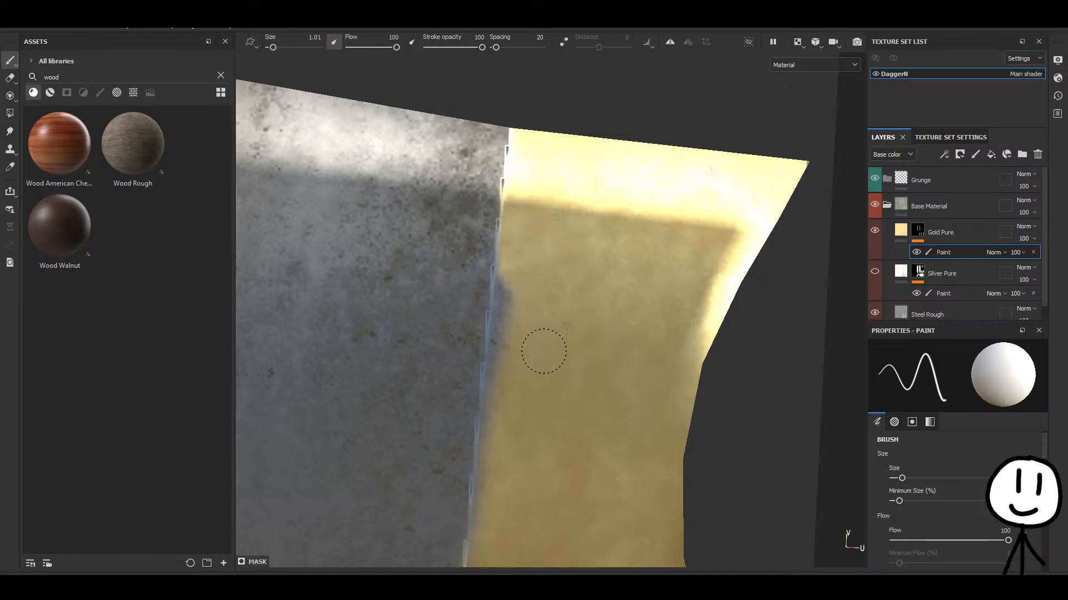
{"action": "middle_click_drag", "start_coordinate": [543, 351], "coordinate": [527, 200], "text": "alt"}
{"action": "mouse_move", "coordinate": [504, 159]}
{"action": "left_mouse_down"}
{"action": "mouse_move", "coordinate": [498, 209]}
{"action": "mouse_move", "coordinate": [503, 167]}
{"action": "left_mouse_up"}
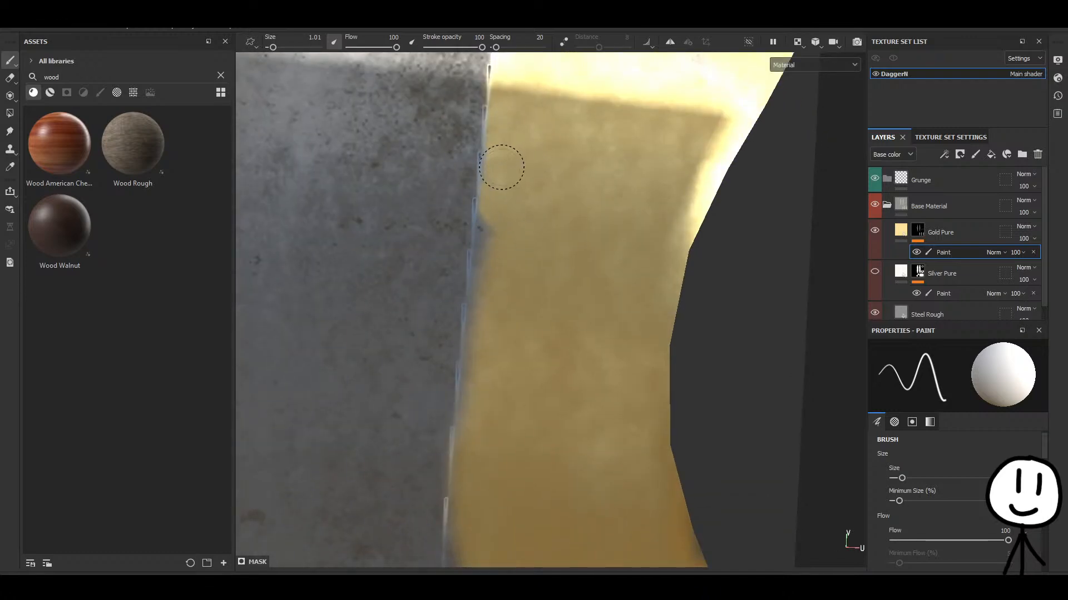
Continue the gold edge along the pommel-side seam down through the brown shaded strip.
{"action": "middle_click_drag", "start_coordinate": [506, 294], "coordinate": [530, 195], "text": "alt"}
{"action": "left_click_drag", "start_coordinate": [516, 107], "coordinate": [517, 167]}
{"action": "middle_click_drag", "start_coordinate": [528, 176], "coordinate": [522, 273], "text": "alt"}
{"action": "scroll", "coordinate": [522, 273], "scroll_direction": "down", "scroll_amount": 1}
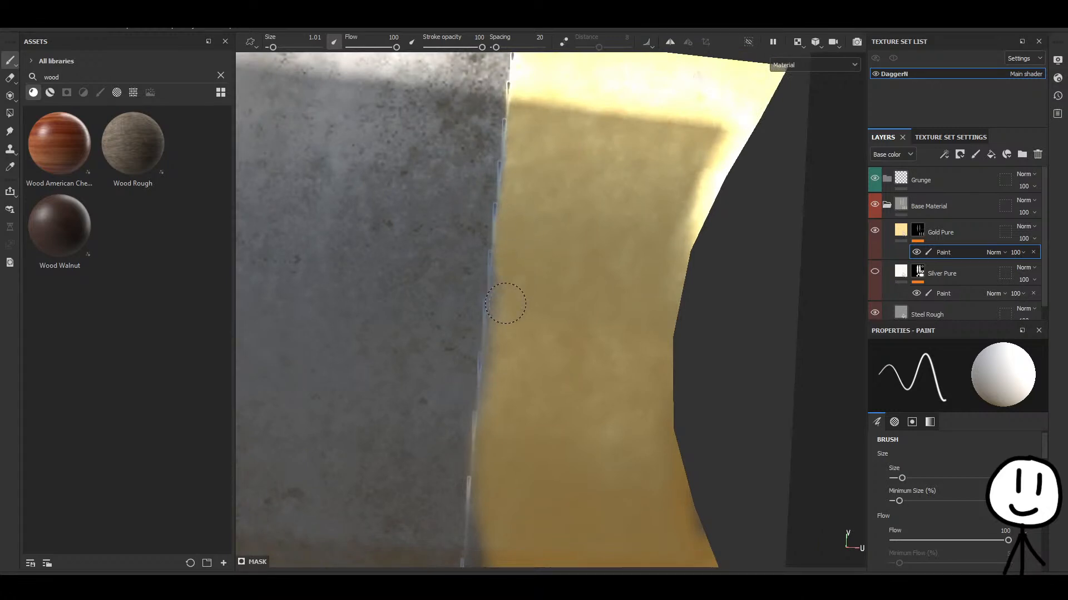
{"action": "middle_click_drag", "start_coordinate": [503, 328], "coordinate": [543, 193], "text": "alt"}
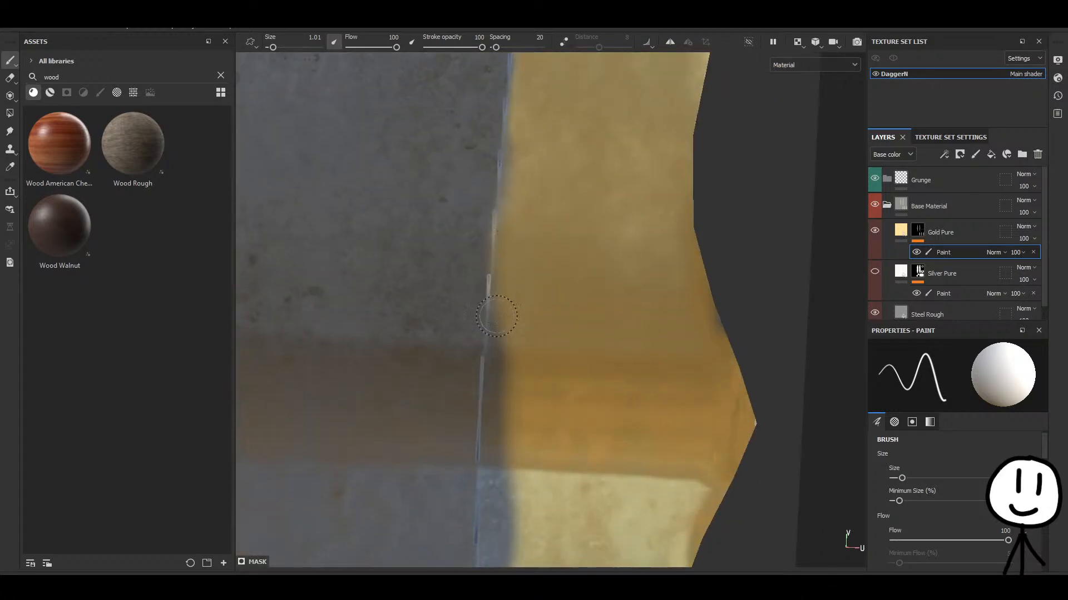
{"action": "mouse_move", "coordinate": [506, 353]}
{"action": "left_mouse_down"}
{"action": "mouse_move", "coordinate": [505, 310]}
{"action": "mouse_move", "coordinate": [493, 483]}
{"action": "mouse_move", "coordinate": [508, 332]}
{"action": "mouse_move", "coordinate": [500, 441]}
{"action": "mouse_move", "coordinate": [502, 366]}
{"action": "left_mouse_up"}
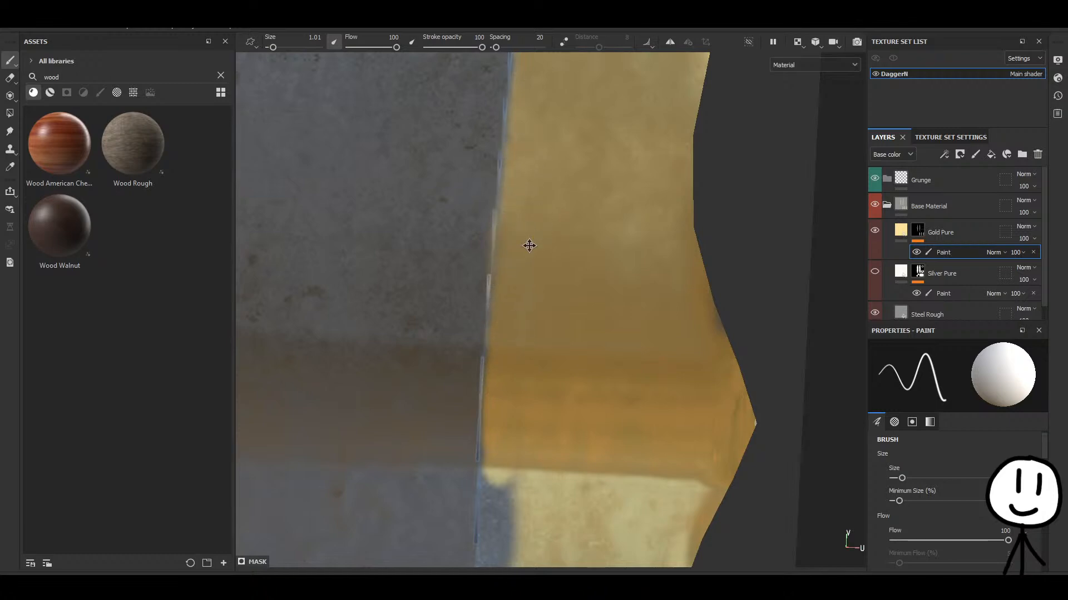
Extend the gold of the pommel-side band to the straight seam just below the brown shaded strip.
{"action": "middle_click_drag", "start_coordinate": [530, 245], "coordinate": [512, 415], "text": "alt"}
{"action": "middle_click_drag", "start_coordinate": [507, 534], "coordinate": [497, 315], "text": "alt"}
{"action": "middle_click_drag", "start_coordinate": [491, 420], "coordinate": [471, 214], "text": "alt"}
{"action": "scroll", "coordinate": [440, 238], "scroll_direction": "up", "scroll_amount": 4}
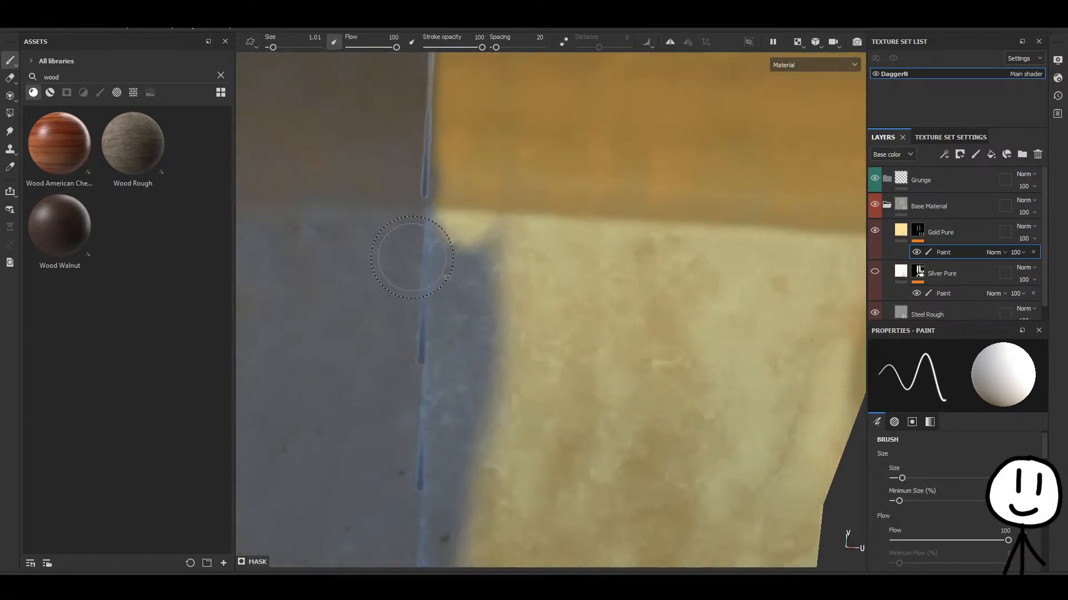
{"action": "middle_click_drag", "start_coordinate": [412, 258], "coordinate": [445, 265], "text": "alt"}
{"action": "mouse_move", "coordinate": [501, 201]}
{"action": "left_mouse_down"}
{"action": "mouse_move", "coordinate": [523, 269]}
{"action": "mouse_move", "coordinate": [528, 234]}
{"action": "mouse_move", "coordinate": [533, 376]}
{"action": "mouse_move", "coordinate": [500, 257]}
{"action": "mouse_move", "coordinate": [489, 445]}
{"action": "mouse_move", "coordinate": [488, 350]}
{"action": "mouse_move", "coordinate": [512, 395]}
{"action": "left_mouse_up"}
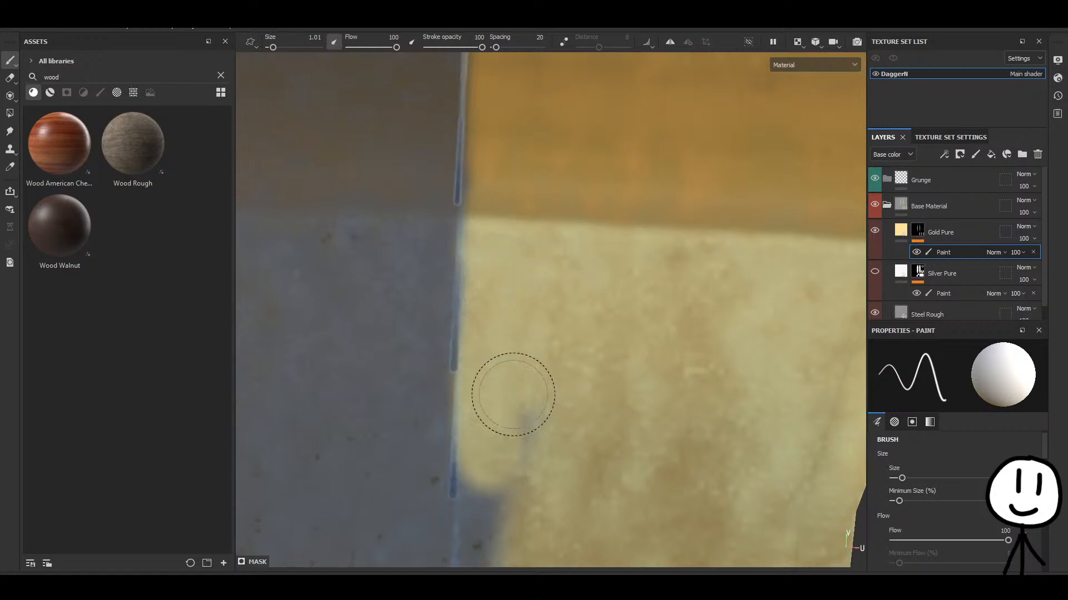
{"action": "middle_click_drag", "start_coordinate": [513, 395], "coordinate": [526, 235], "text": "alt"}
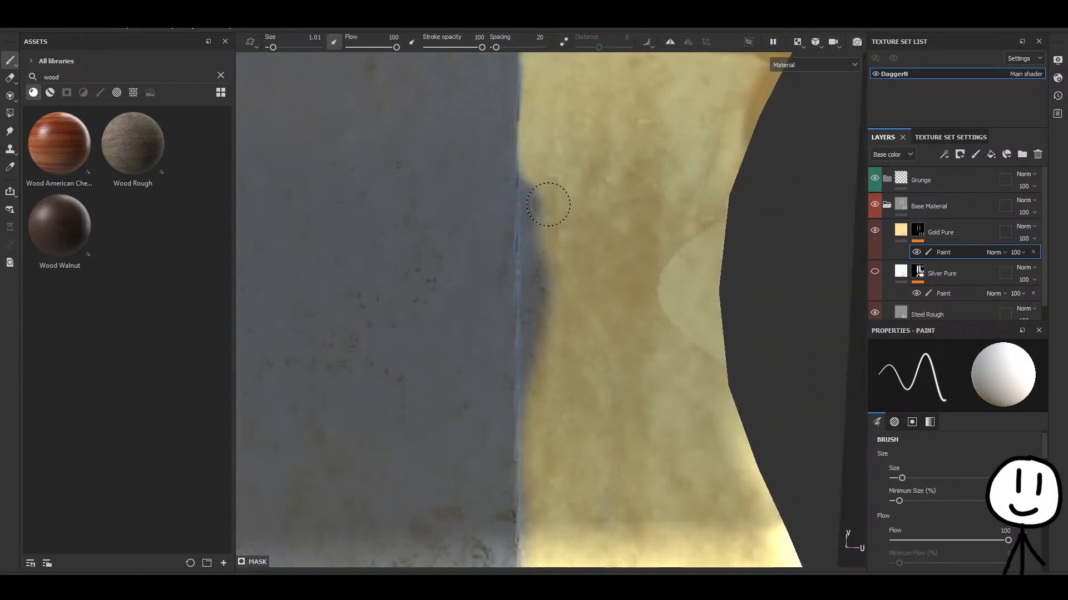
Fill the remaining gap along the pommel-side seam with gold toward the UV island's lower edge.
{"action": "mouse_move", "coordinate": [540, 187]}
{"action": "left_mouse_down"}
{"action": "mouse_move", "coordinate": [550, 252]}
{"action": "mouse_move", "coordinate": [538, 250]}
{"action": "mouse_move", "coordinate": [541, 179]}
{"action": "mouse_move", "coordinate": [551, 200]}
{"action": "mouse_move", "coordinate": [531, 476]}
{"action": "mouse_move", "coordinate": [534, 228]}
{"action": "mouse_move", "coordinate": [541, 408]}
{"action": "mouse_move", "coordinate": [534, 356]}
{"action": "left_mouse_up"}
{"action": "scroll", "coordinate": [541, 252], "scroll_direction": "up", "scroll_amount": 4}
{"action": "middle_click_drag", "start_coordinate": [572, 457], "coordinate": [559, 198], "text": "alt"}
{"action": "mouse_move", "coordinate": [545, 145]}
{"action": "left_mouse_down"}
{"action": "mouse_move", "coordinate": [520, 162]}
{"action": "mouse_move", "coordinate": [522, 184]}
{"action": "left_mouse_up"}
{"action": "scroll", "coordinate": [569, 305], "scroll_direction": "down", "scroll_amount": 5}
{"action": "scroll", "coordinate": [558, 356], "scroll_direction": "up", "scroll_amount": 2}
{"action": "scroll", "coordinate": [554, 362], "scroll_direction": "down", "scroll_amount": 4}
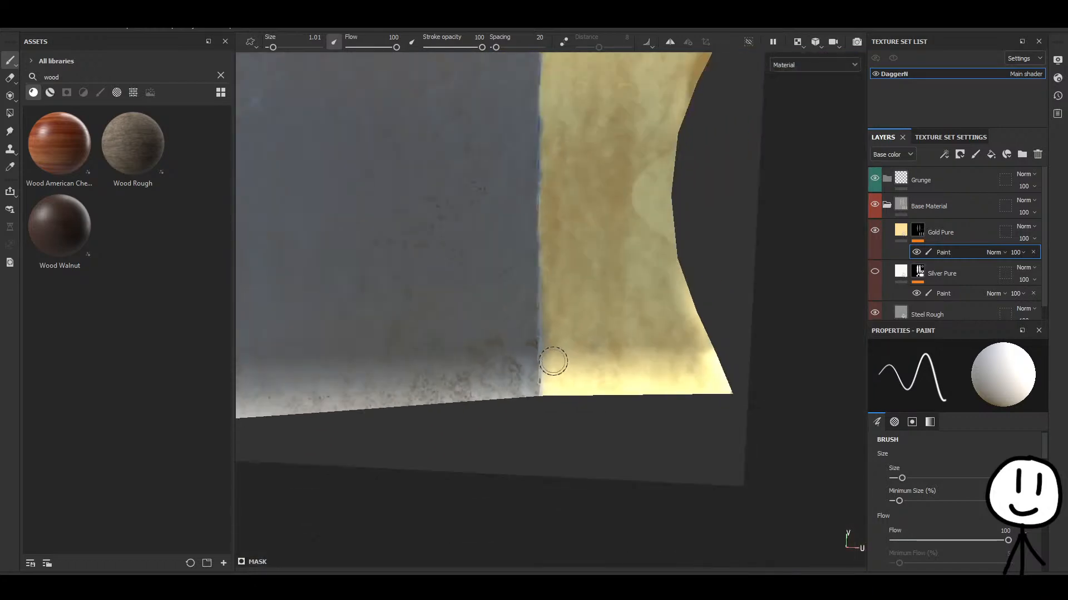
Enlarge the brush to 1.97 and extend the neighbouring gold band's left edge to its seam just below the brown strip.
{"action": "middle_click_drag", "start_coordinate": [406, 270], "coordinate": [763, 434], "text": "alt"}
{"action": "scroll", "coordinate": [455, 336], "scroll_direction": "up", "scroll_amount": 4}
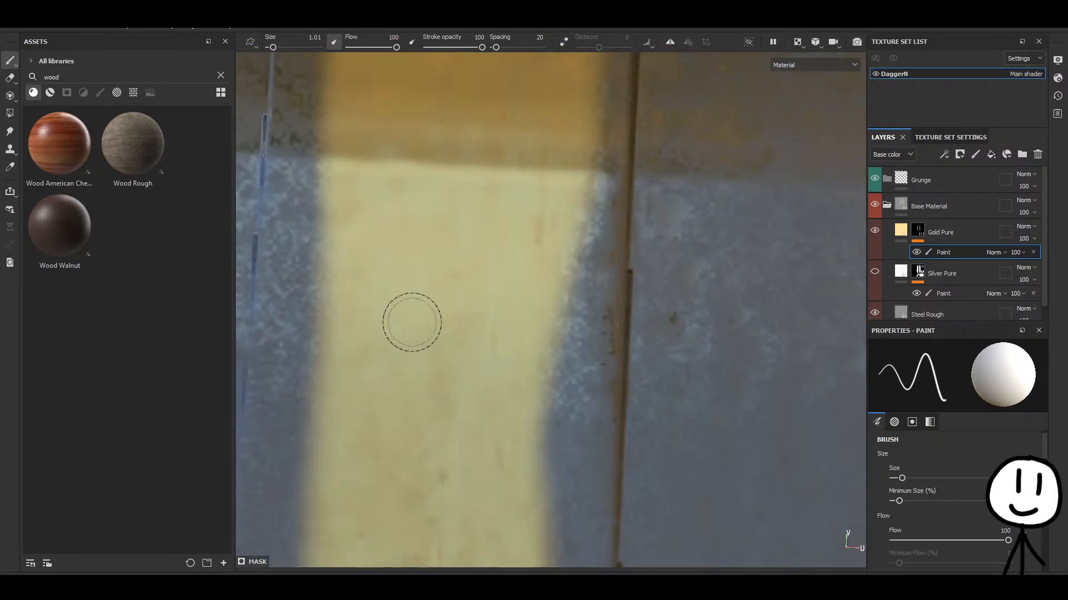
{"action": "middle_click_drag", "start_coordinate": [411, 323], "coordinate": [553, 340], "text": "alt"}
{"action": "left_click_drag", "start_coordinate": [510, 303], "coordinate": [515, 295]}
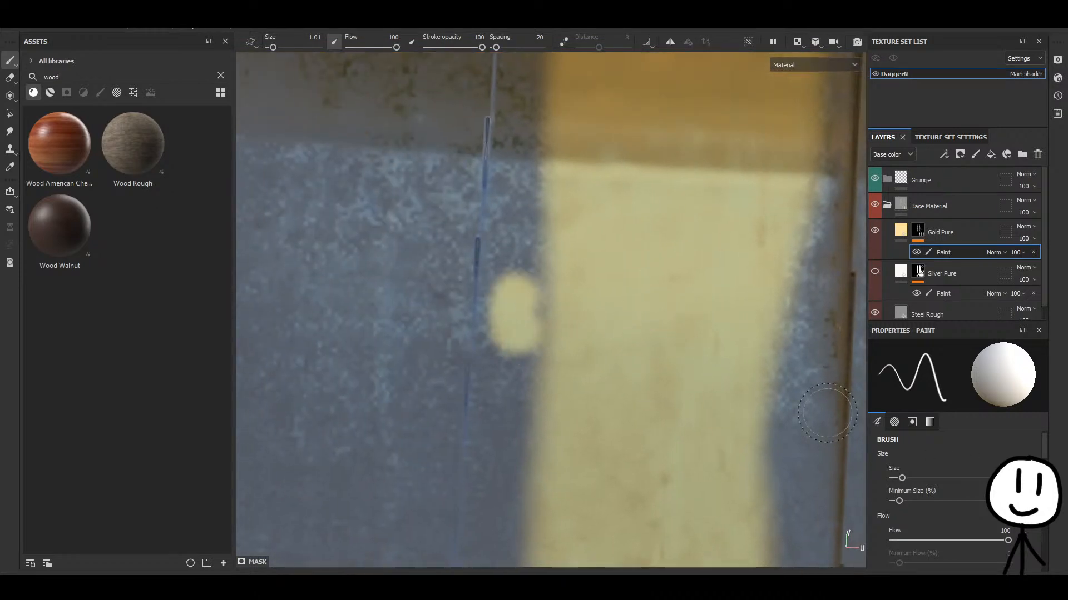
{"action": "left_click_drag", "start_coordinate": [902, 478], "coordinate": [904, 478]}
{"action": "key", "text": "bracketright"}
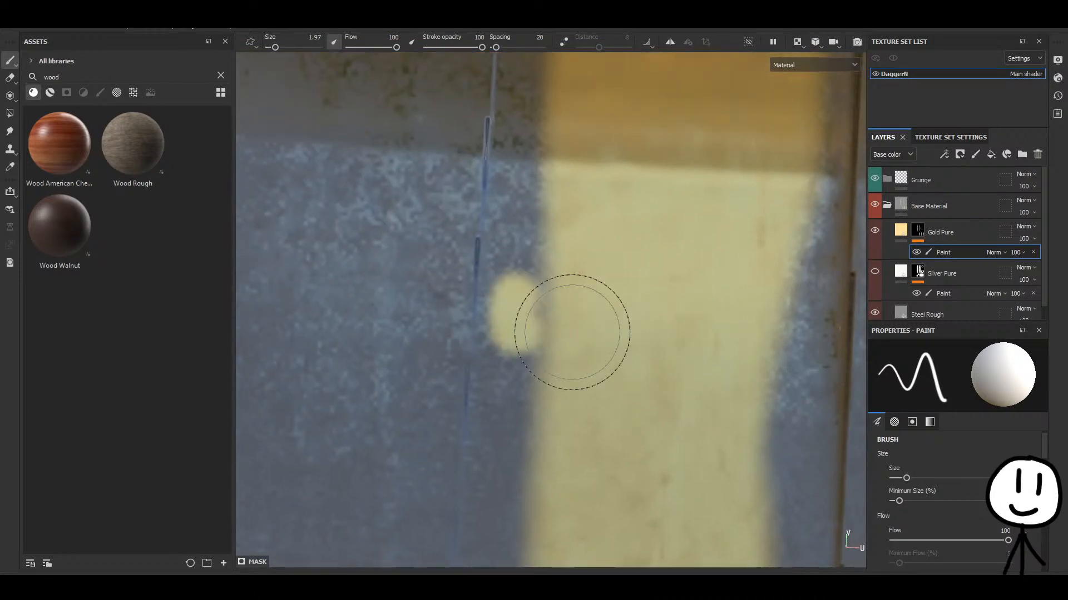
{"action": "left_click_drag", "start_coordinate": [534, 328], "coordinate": [538, 252]}
Carry the neighbouring band's left gold edge up along the seam through the brown shaded strip.
{"action": "middle_click_drag", "start_coordinate": [538, 252], "coordinate": [511, 409]}
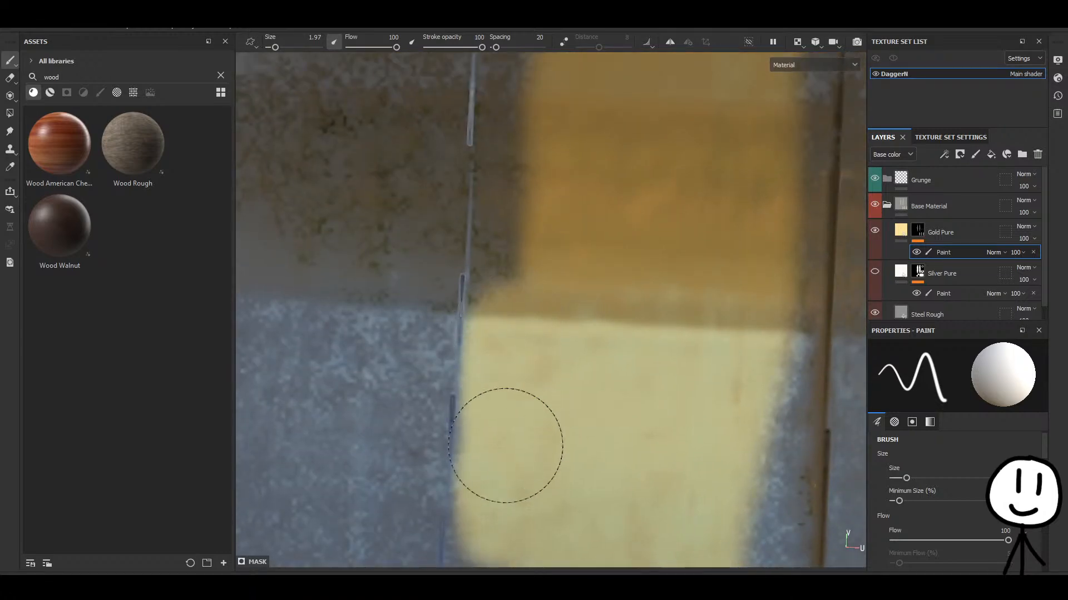
{"action": "mouse_move", "coordinate": [507, 357]}
{"action": "middle_mouse_down"}
{"action": "mouse_move", "coordinate": [520, 362]}
{"action": "mouse_move", "coordinate": [507, 383]}
{"action": "middle_mouse_up"}
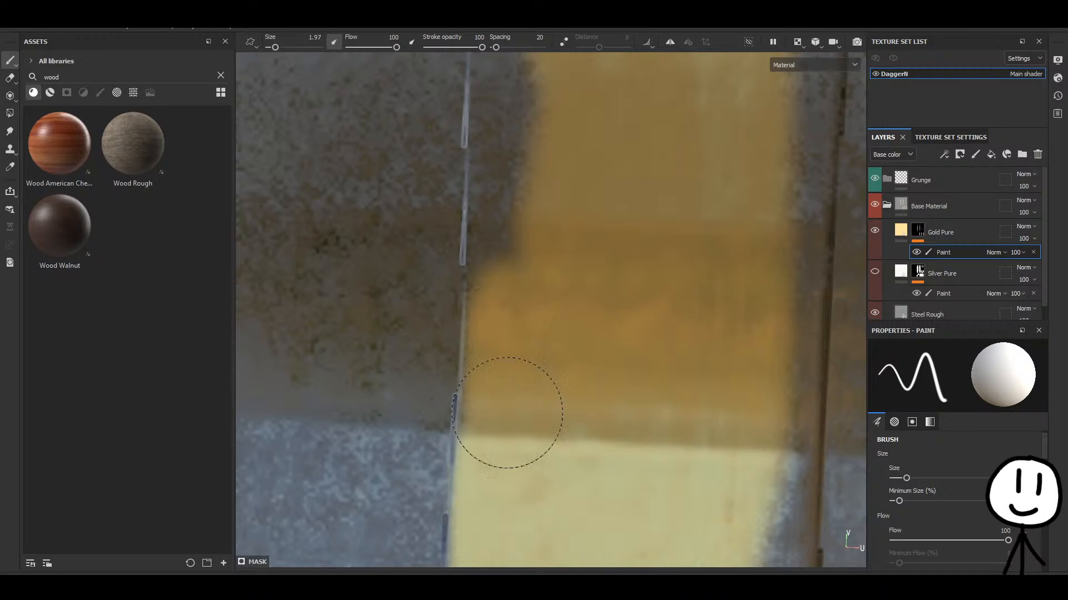
{"action": "left_click_drag", "start_coordinate": [508, 413], "coordinate": [509, 314]}
{"action": "mouse_move", "coordinate": [506, 375]}
{"action": "middle_mouse_down"}
{"action": "mouse_move", "coordinate": [508, 429]}
{"action": "mouse_move", "coordinate": [491, 419]}
{"action": "middle_mouse_up"}
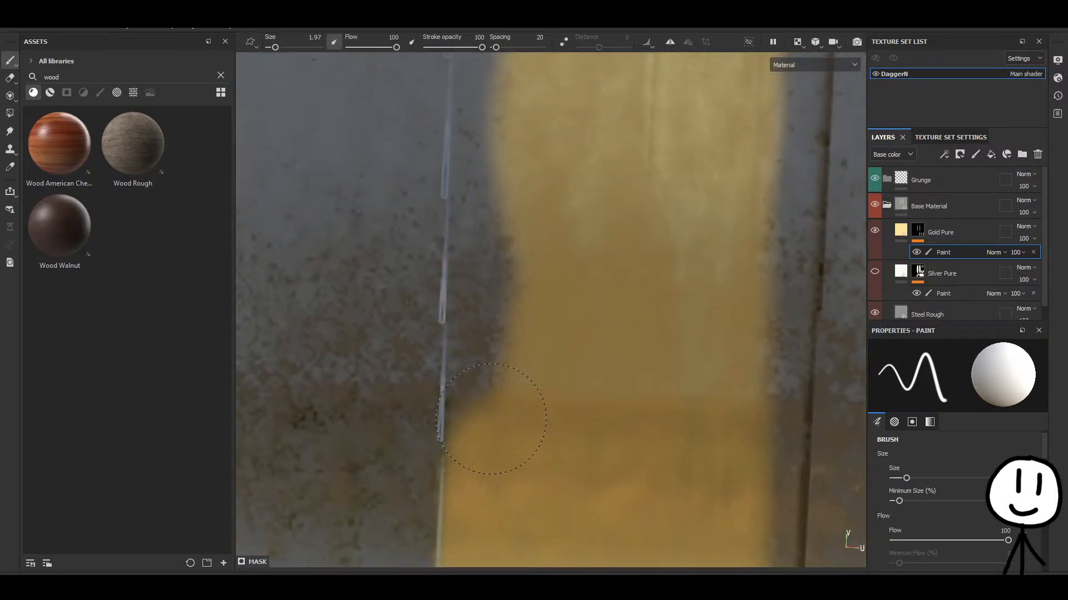
{"action": "left_click_drag", "start_coordinate": [497, 433], "coordinate": [505, 274]}
{"action": "middle_click_drag", "start_coordinate": [505, 274], "coordinate": [500, 424], "text": "alt"}
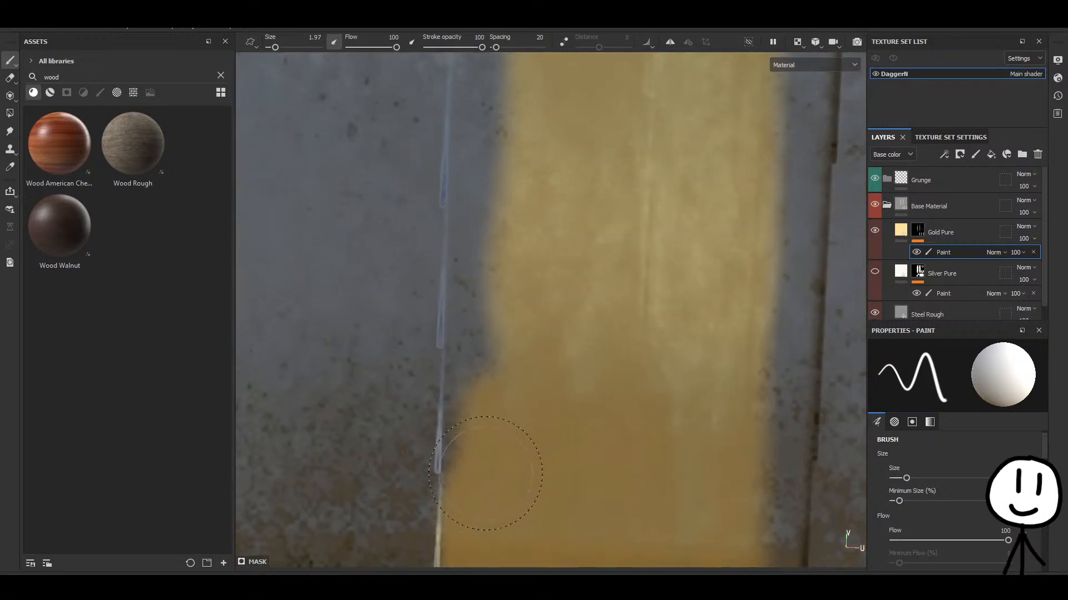
Paint gold up to the left seam of the same band along the grey stretch above the brown strip.
{"action": "left_click_drag", "start_coordinate": [496, 452], "coordinate": [491, 432]}
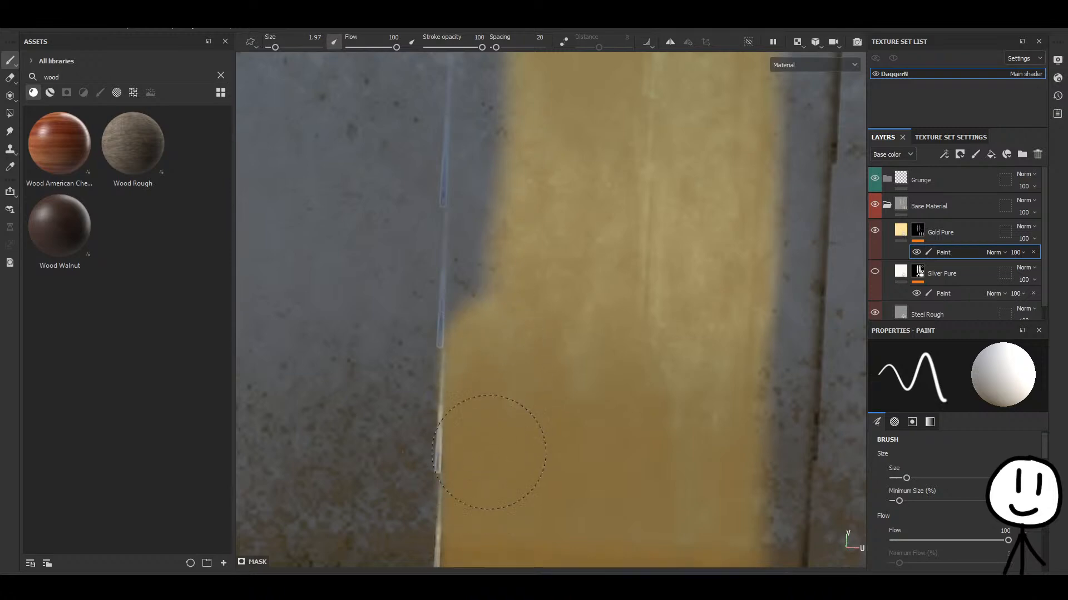
{"action": "middle_click_drag", "start_coordinate": [521, 273], "coordinate": [527, 427], "text": "alt"}
{"action": "left_click_drag", "start_coordinate": [500, 474], "coordinate": [502, 416]}
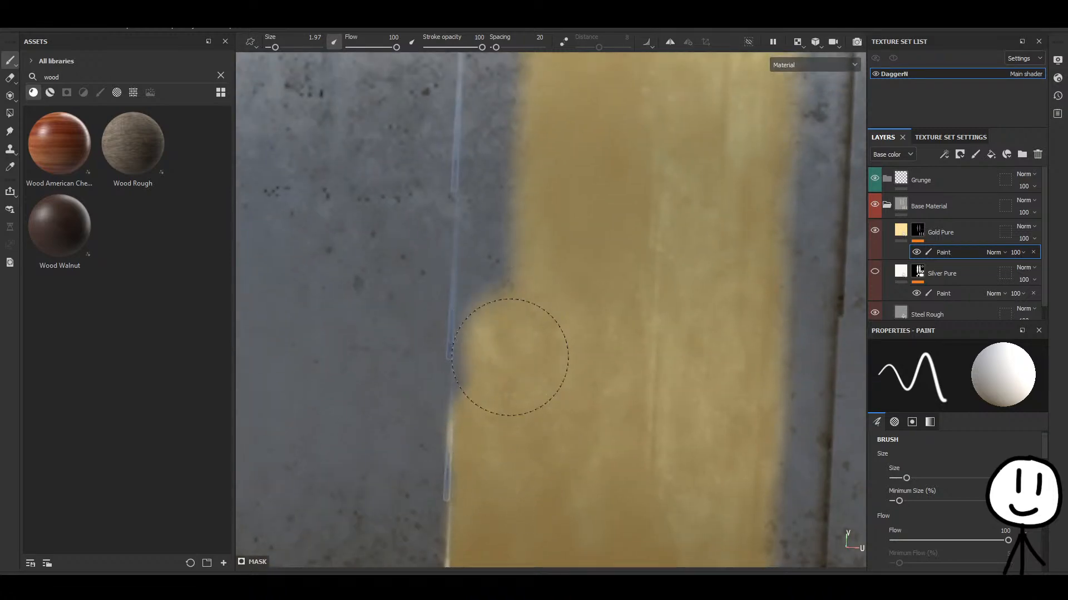
{"action": "left_click_drag", "start_coordinate": [510, 356], "coordinate": [508, 317]}
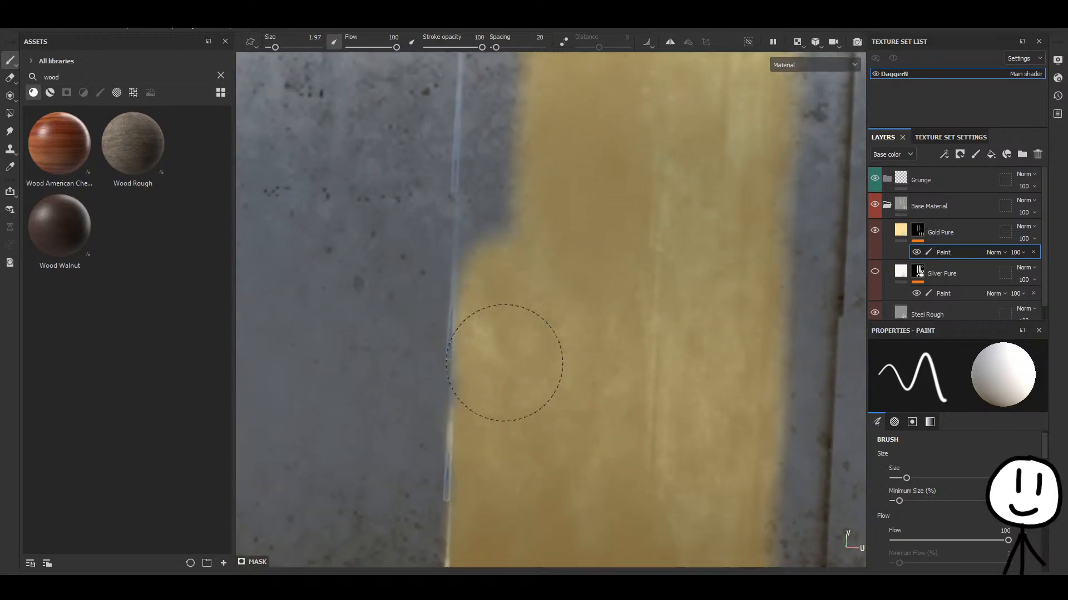
{"action": "middle_click_drag", "start_coordinate": [526, 284], "coordinate": [528, 378], "text": "alt"}
{"action": "left_click_drag", "start_coordinate": [513, 405], "coordinate": [518, 429]}
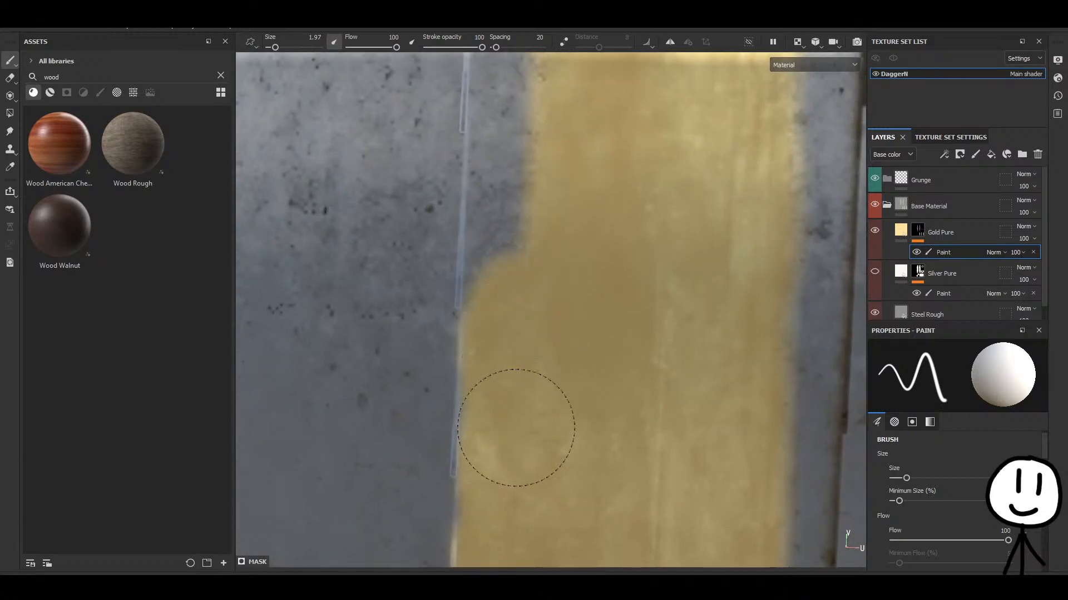
{"action": "middle_click_drag", "start_coordinate": [528, 269], "coordinate": [543, 399], "text": "alt"}
{"action": "mouse_move", "coordinate": [543, 398]}
{"action": "left_mouse_down"}
{"action": "mouse_move", "coordinate": [527, 393]}
{"action": "mouse_move", "coordinate": [534, 307]}
{"action": "mouse_move", "coordinate": [553, 251]}
{"action": "left_mouse_up"}
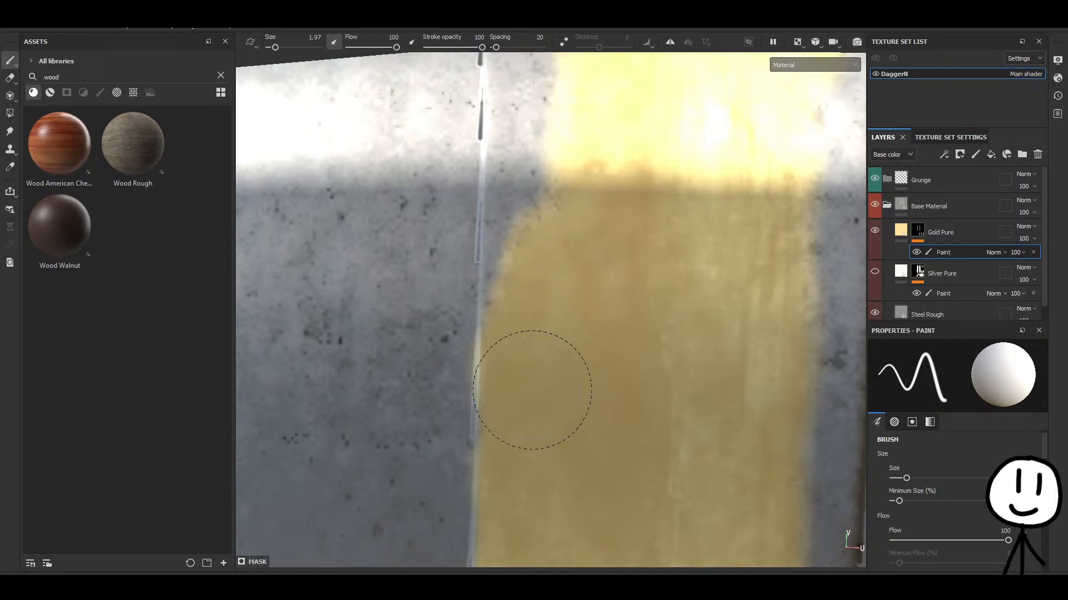
Finish the band's left gold edge through the bright strip to the UV island's upper edge.
{"action": "middle_click_drag", "start_coordinate": [420, 395], "coordinate": [416, 496], "text": "alt"}
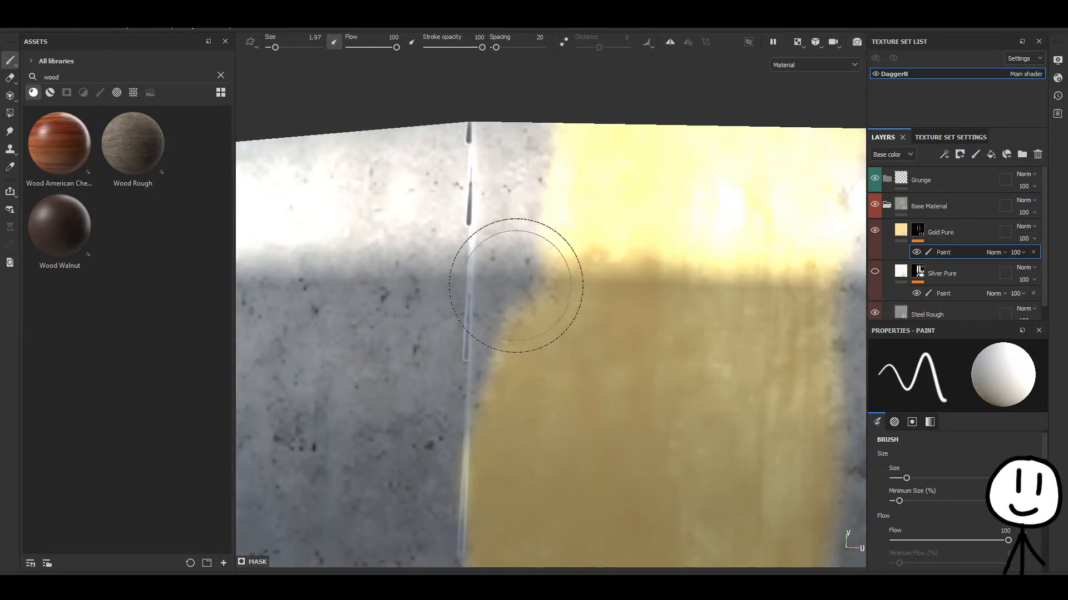
{"action": "mouse_move", "coordinate": [545, 227]}
{"action": "left_mouse_down"}
{"action": "mouse_move", "coordinate": [536, 149]}
{"action": "mouse_move", "coordinate": [537, 372]}
{"action": "left_mouse_up"}
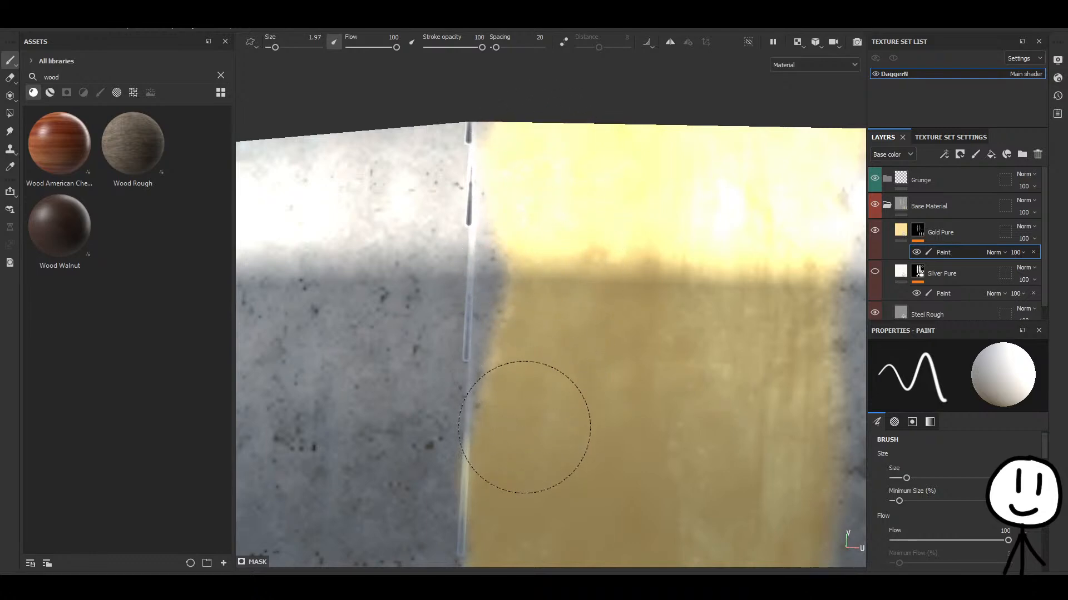
{"action": "left_click_drag", "start_coordinate": [531, 335], "coordinate": [531, 164]}
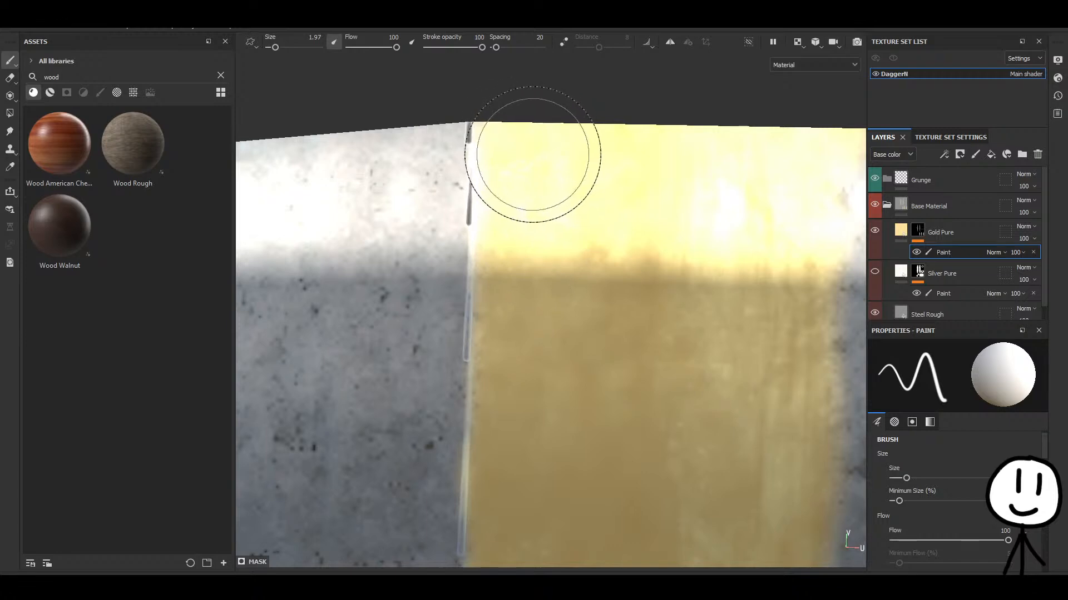
Extend the band's left gold edge to the seam along its lower stretch, down to the UV island's lower edge.
{"action": "middle_click_drag", "start_coordinate": [522, 372], "coordinate": [518, 282], "text": "alt"}
{"action": "mouse_move", "coordinate": [656, 354]}
{"action": "middle_mouse_down", "text": "alt"}
{"action": "mouse_move", "coordinate": [615, 372]}
{"action": "mouse_move", "coordinate": [532, 312]}
{"action": "middle_mouse_up", "text": "alt"}
{"action": "mouse_move", "coordinate": [596, 375]}
{"action": "middle_mouse_down", "text": "alt"}
{"action": "mouse_move", "coordinate": [536, 438]}
{"action": "mouse_move", "coordinate": [598, 301]}
{"action": "middle_mouse_up", "text": "alt"}
{"action": "mouse_move", "coordinate": [561, 491]}
{"action": "middle_mouse_down", "text": "alt"}
{"action": "mouse_move", "coordinate": [682, 289]}
{"action": "mouse_move", "coordinate": [607, 284]}
{"action": "middle_mouse_up", "text": "alt"}
{"action": "middle_click_drag", "start_coordinate": [631, 515], "coordinate": [602, 288], "text": "alt"}
{"action": "middle_click_drag", "start_coordinate": [559, 521], "coordinate": [558, 300], "text": "alt"}
{"action": "middle_click_drag", "start_coordinate": [522, 449], "coordinate": [539, 276], "text": "alt"}
{"action": "left_click_drag", "start_coordinate": [515, 299], "coordinate": [524, 463]}
{"action": "mouse_move", "coordinate": [515, 396]}
{"action": "middle_mouse_down", "text": "alt"}
{"action": "mouse_move", "coordinate": [540, 244]}
{"action": "mouse_move", "coordinate": [525, 301]}
{"action": "middle_mouse_up", "text": "alt"}
{"action": "left_click_drag", "start_coordinate": [553, 300], "coordinate": [542, 414]}
{"action": "middle_click_drag", "start_coordinate": [548, 436], "coordinate": [560, 215], "text": "alt"}
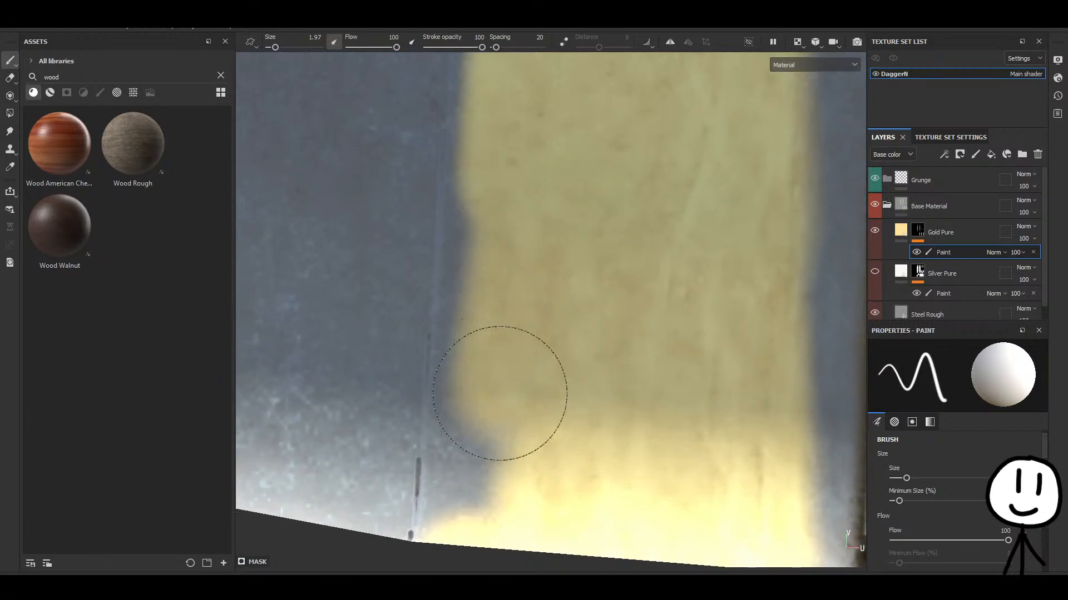
{"action": "mouse_move", "coordinate": [495, 393]}
{"action": "left_mouse_down"}
{"action": "mouse_move", "coordinate": [472, 507]}
{"action": "mouse_move", "coordinate": [483, 495]}
{"action": "left_mouse_up"}
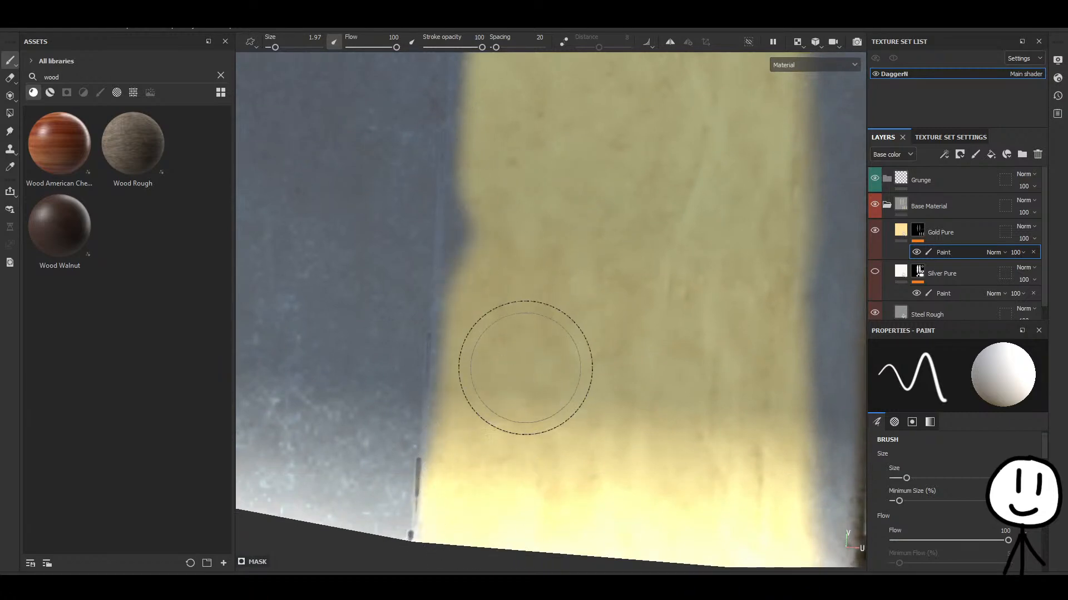
{"action": "left_click_drag", "start_coordinate": [480, 436], "coordinate": [482, 369]}
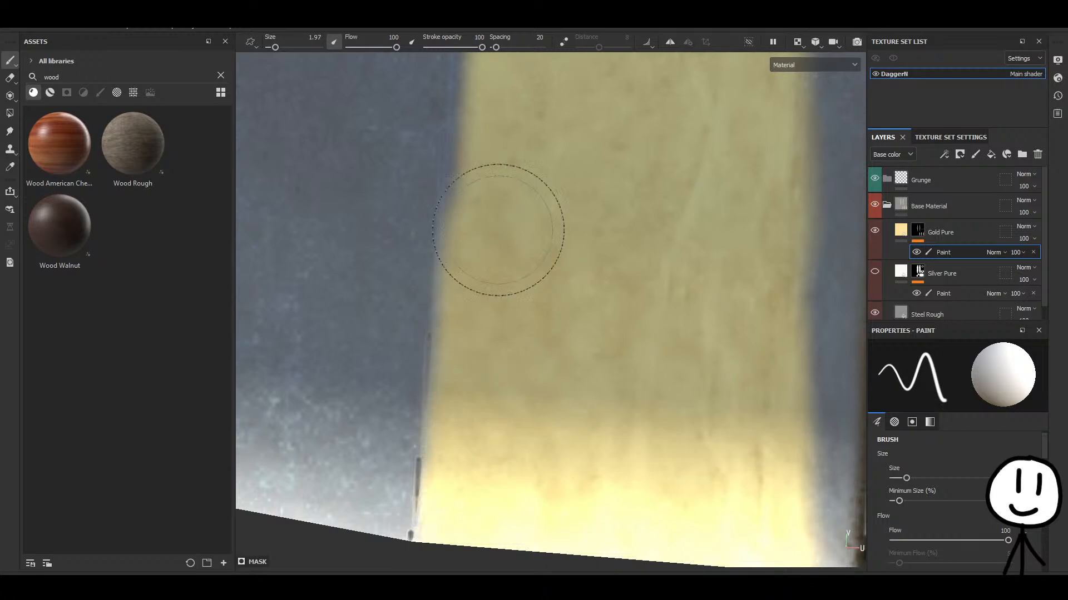
Fill the uneven gaps on the band's left edge between its lower stretch and the brown strip with gold.
{"action": "middle_click_drag", "start_coordinate": [499, 229], "coordinate": [507, 318], "text": "alt"}
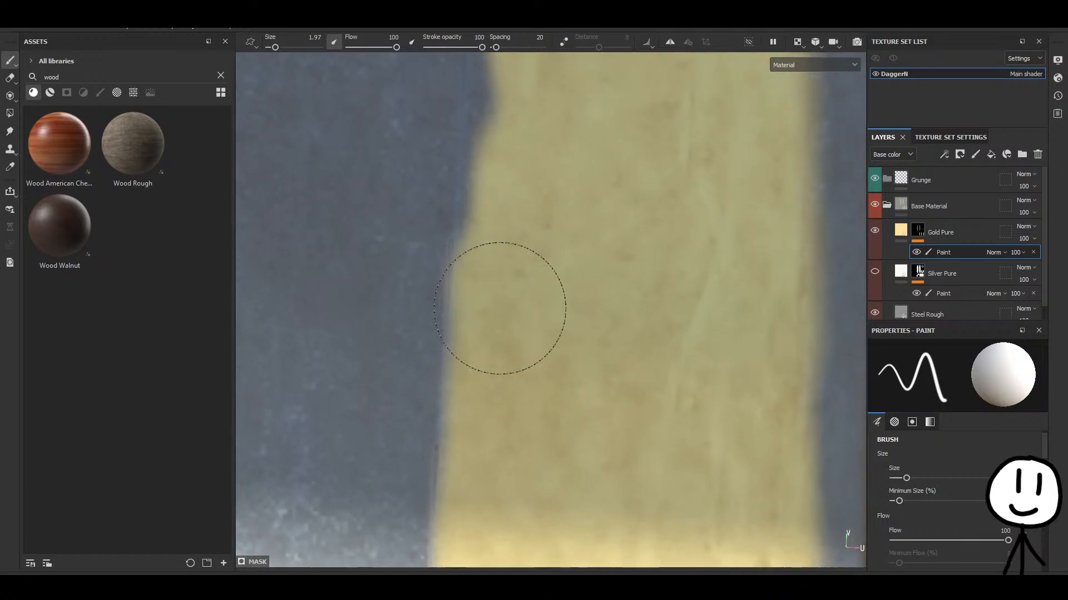
{"action": "middle_click_drag", "start_coordinate": [520, 243], "coordinate": [535, 403], "text": "alt"}
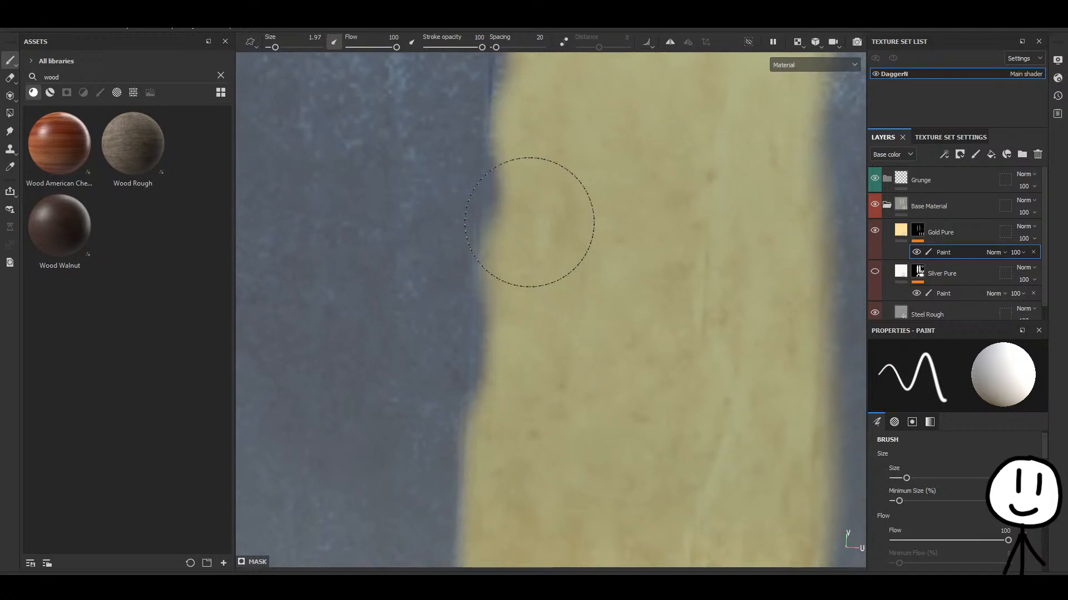
{"action": "left_click_drag", "start_coordinate": [530, 222], "coordinate": [536, 178]}
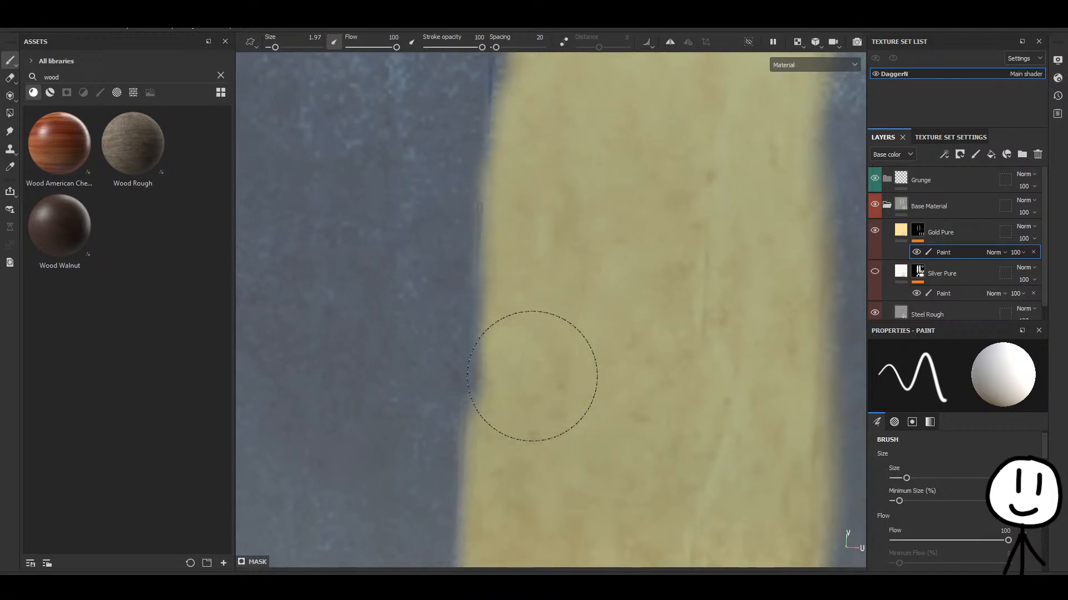
{"action": "mouse_move", "coordinate": [532, 376]}
{"action": "middle_mouse_down", "text": "alt"}
{"action": "mouse_move", "coordinate": [543, 235]}
{"action": "mouse_move", "coordinate": [524, 303]}
{"action": "middle_mouse_up", "text": "alt"}
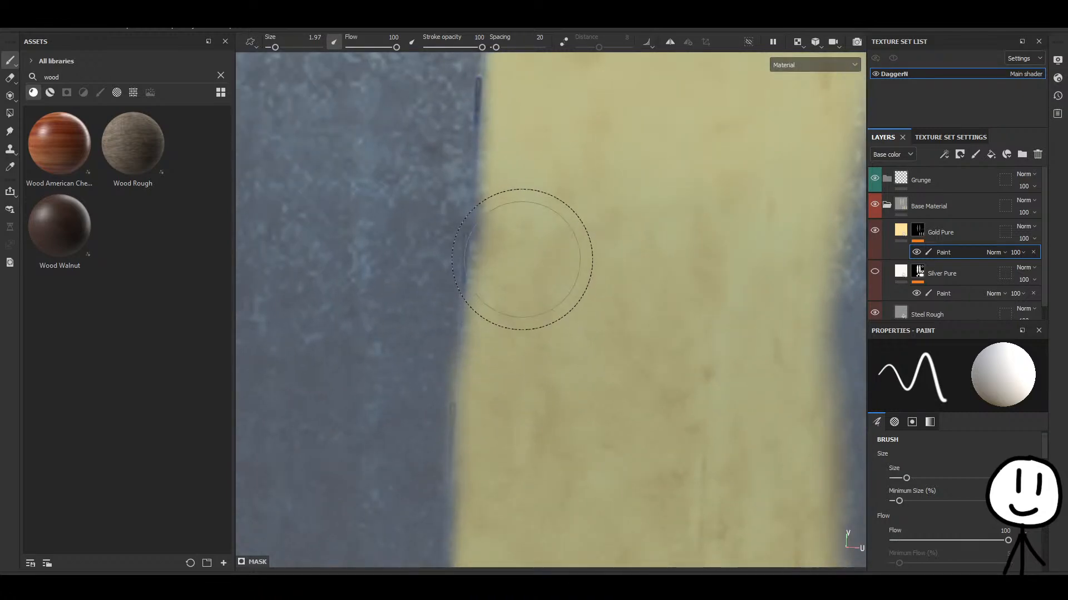
{"action": "middle_click_drag", "start_coordinate": [522, 259], "coordinate": [547, 325], "text": "alt"}
{"action": "left_click_drag", "start_coordinate": [547, 325], "coordinate": [549, 225]}
{"action": "middle_click_drag", "start_coordinate": [550, 225], "coordinate": [530, 346], "text": "alt"}
{"action": "scroll", "coordinate": [529, 347], "scroll_direction": "down", "scroll_amount": 4}
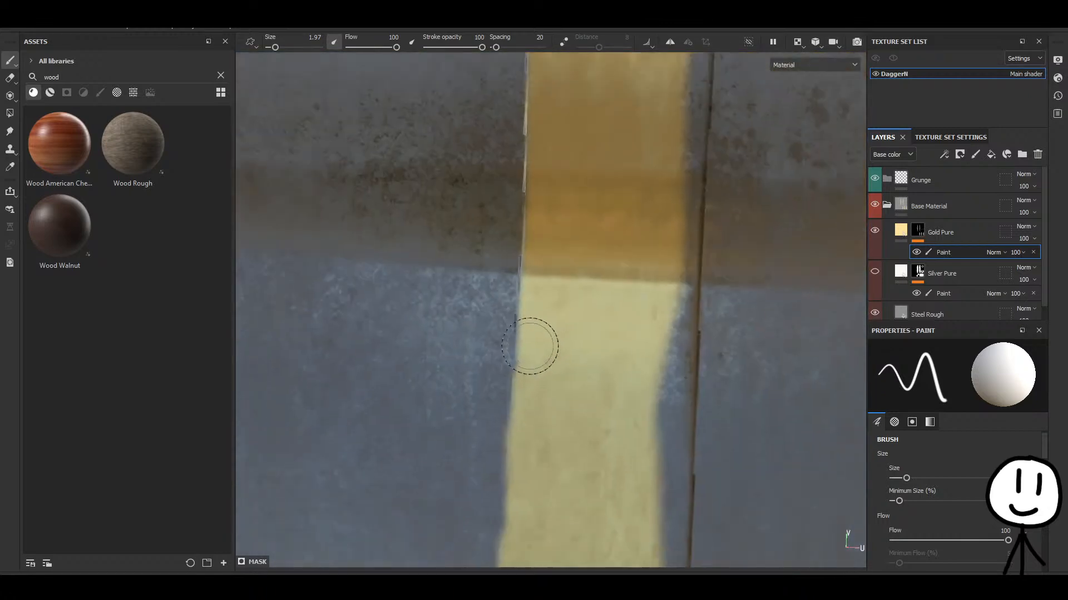
Extend the same band's right gold edge to the dark seam from the UV island's lower edge up toward the brown strip.
{"action": "scroll", "coordinate": [530, 347], "scroll_direction": "down", "scroll_amount": 1}
{"action": "middle_click_drag", "start_coordinate": [645, 306], "coordinate": [531, 189], "text": "alt"}
{"action": "scroll", "coordinate": [545, 245], "scroll_direction": "up", "scroll_amount": 3}
{"action": "mouse_move", "coordinate": [513, 335]}
{"action": "middle_mouse_down", "text": "alt"}
{"action": "mouse_move", "coordinate": [498, 445]}
{"action": "mouse_move", "coordinate": [476, 139]}
{"action": "middle_mouse_up", "text": "alt"}
{"action": "scroll", "coordinate": [478, 229], "scroll_direction": "up", "scroll_amount": 1}
{"action": "middle_click_drag", "start_coordinate": [496, 449], "coordinate": [471, 182], "text": "alt"}
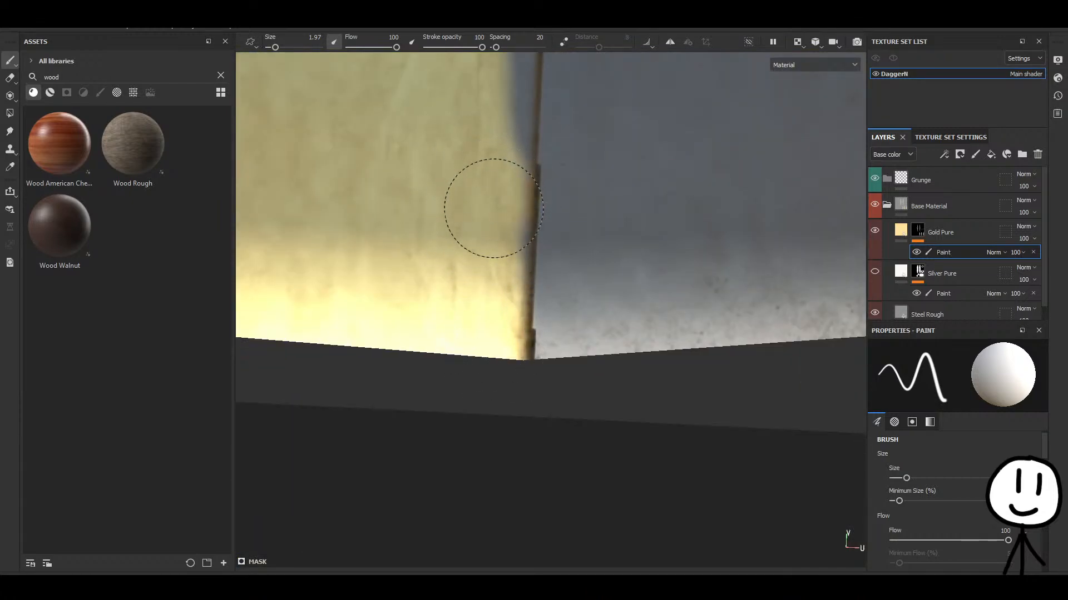
{"action": "middle_click_drag", "start_coordinate": [486, 208], "coordinate": [474, 323], "text": "alt"}
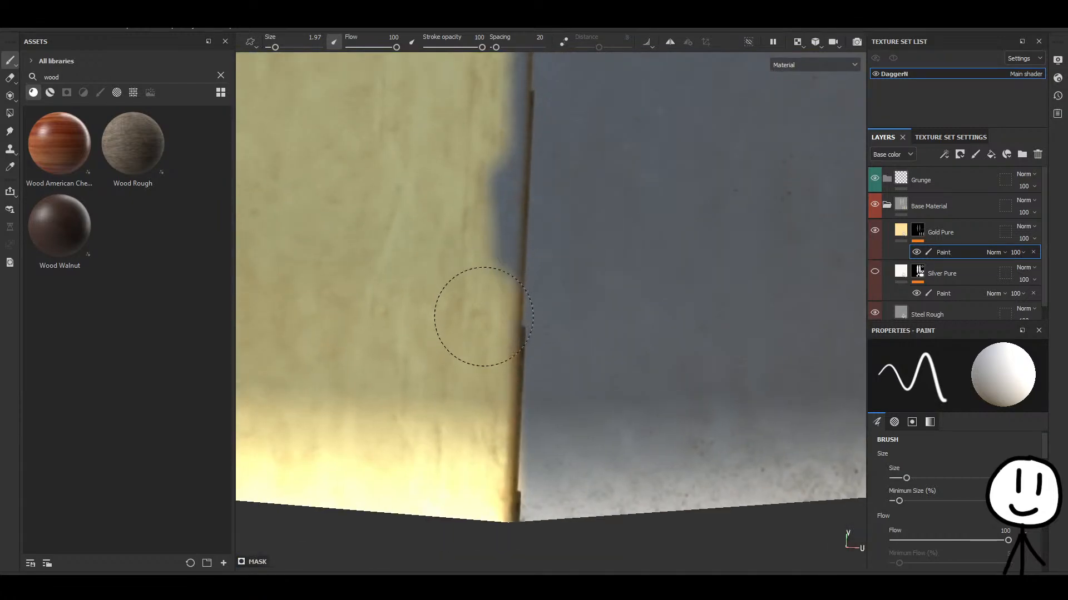
{"action": "middle_click_drag", "start_coordinate": [467, 186], "coordinate": [480, 345], "text": "alt"}
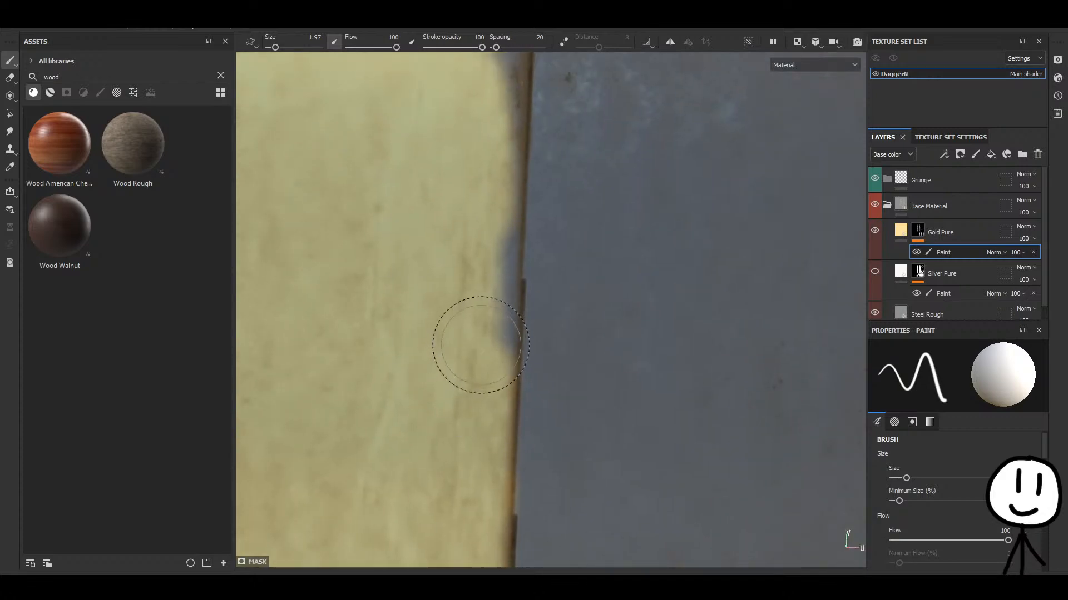
{"action": "left_click_drag", "start_coordinate": [481, 345], "coordinate": [478, 293]}
{"action": "middle_click_drag", "start_coordinate": [461, 243], "coordinate": [481, 333], "text": "alt"}
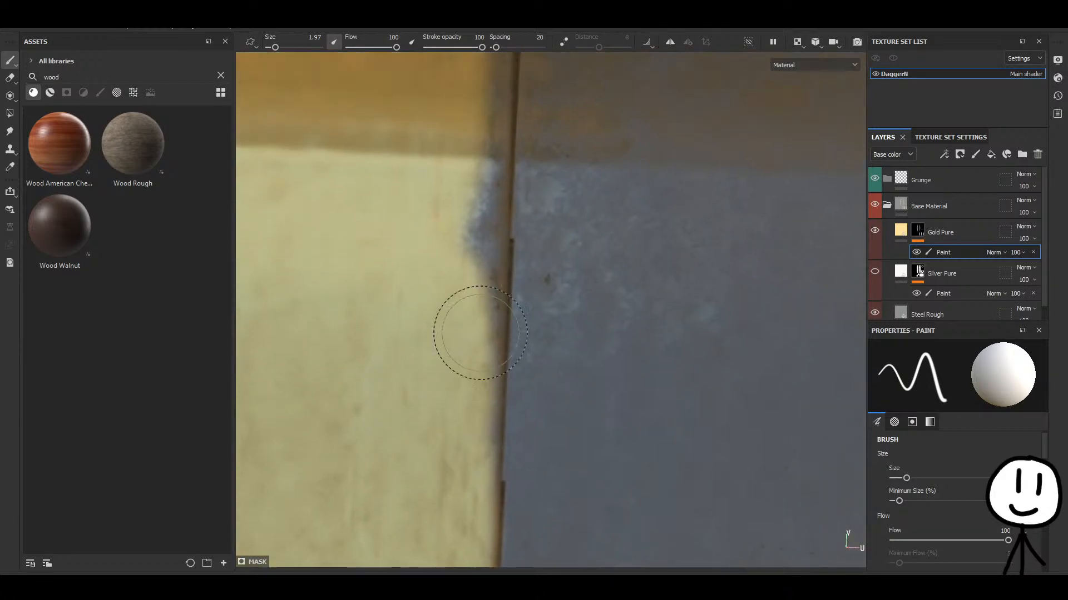
{"action": "mouse_move", "coordinate": [474, 335]}
{"action": "left_mouse_down"}
{"action": "mouse_move", "coordinate": [460, 445]}
{"action": "mouse_move", "coordinate": [472, 375]}
{"action": "left_mouse_up"}
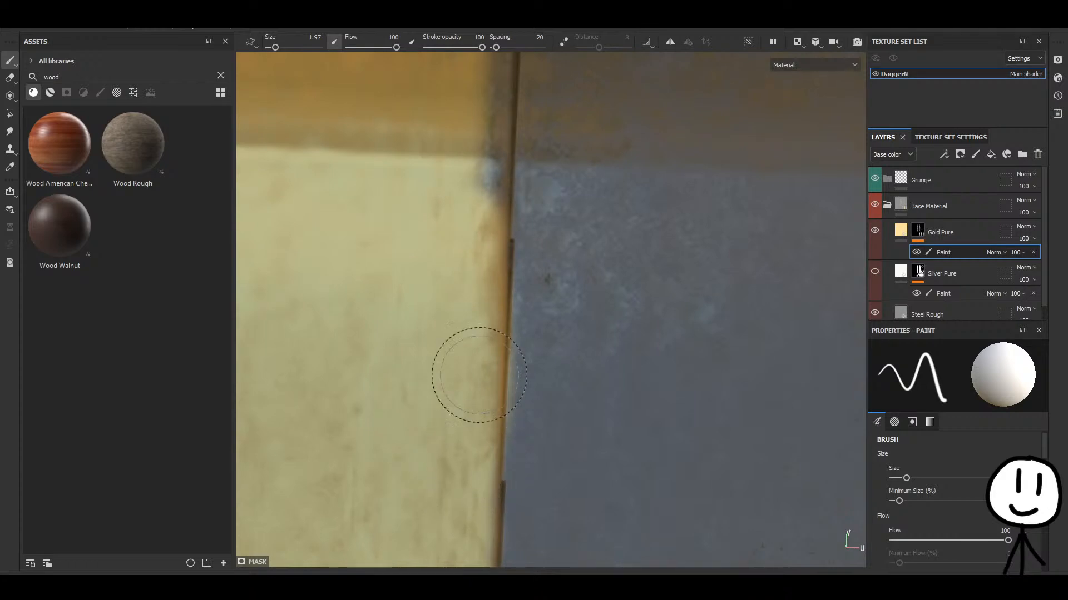
Extend the band's right gold edge to the dark seam across the brown strip and the stretch just above it.
{"action": "middle_click_drag", "start_coordinate": [472, 374], "coordinate": [431, 395], "text": "alt"}
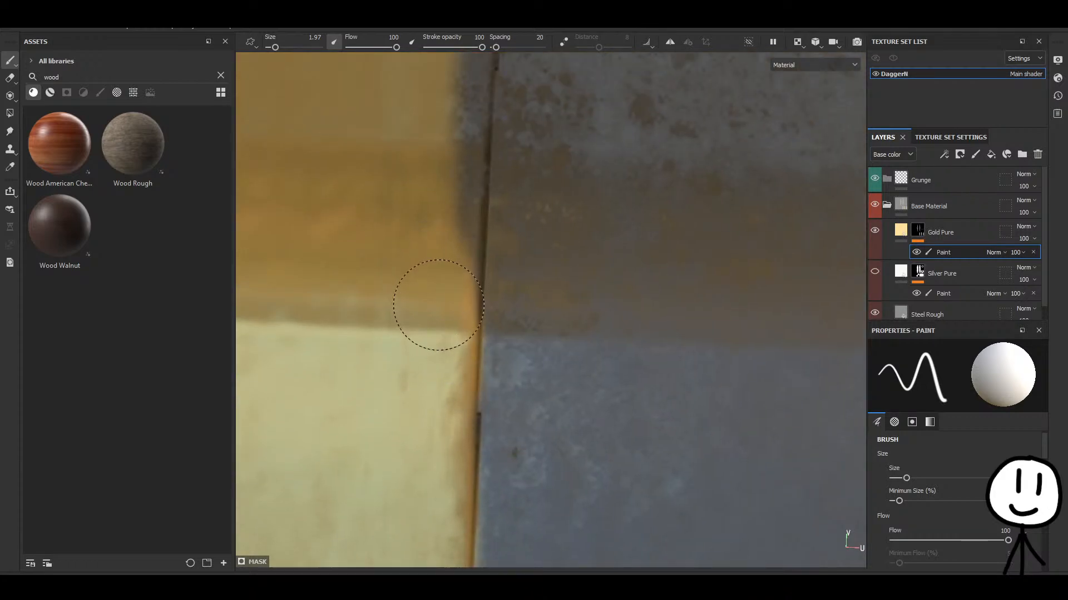
{"action": "middle_click_drag", "start_coordinate": [444, 261], "coordinate": [421, 323], "text": "alt"}
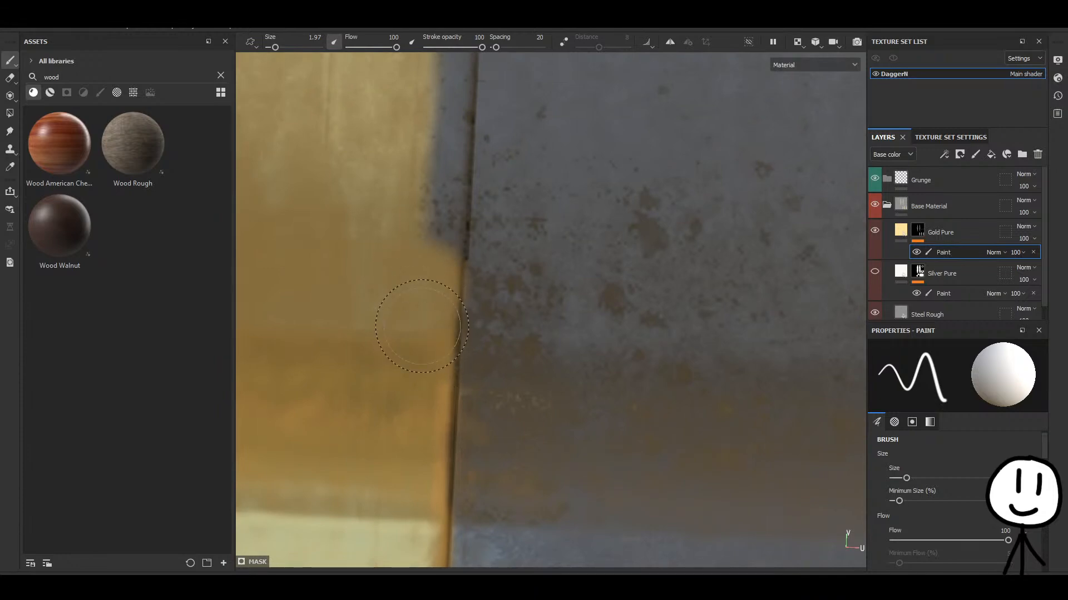
{"action": "left_click_drag", "start_coordinate": [440, 217], "coordinate": [436, 260]}
{"action": "middle_click_drag", "start_coordinate": [427, 204], "coordinate": [414, 305], "text": "alt"}
{"action": "mouse_move", "coordinate": [415, 289]}
{"action": "left_mouse_down"}
{"action": "mouse_move", "coordinate": [417, 202]}
{"action": "mouse_move", "coordinate": [417, 269]}
{"action": "left_mouse_up"}
{"action": "middle_click_drag", "start_coordinate": [416, 269], "coordinate": [388, 339], "text": "alt"}
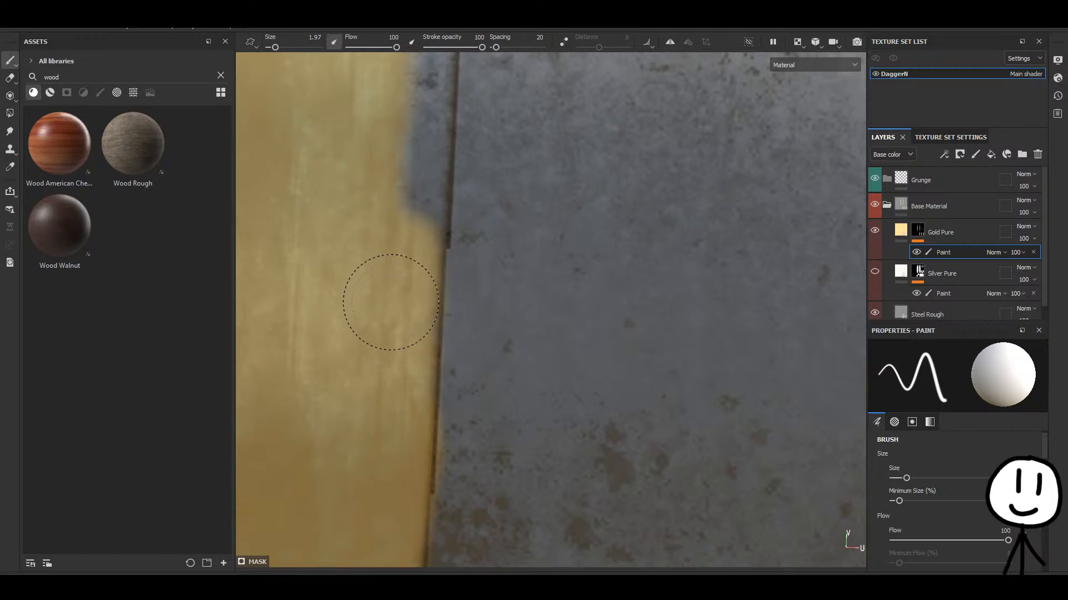
Finish the band's right gold edge along the seam through the bright strip to the UV island's upper edge.
{"action": "middle_click_drag", "start_coordinate": [391, 303], "coordinate": [413, 338], "text": "alt"}
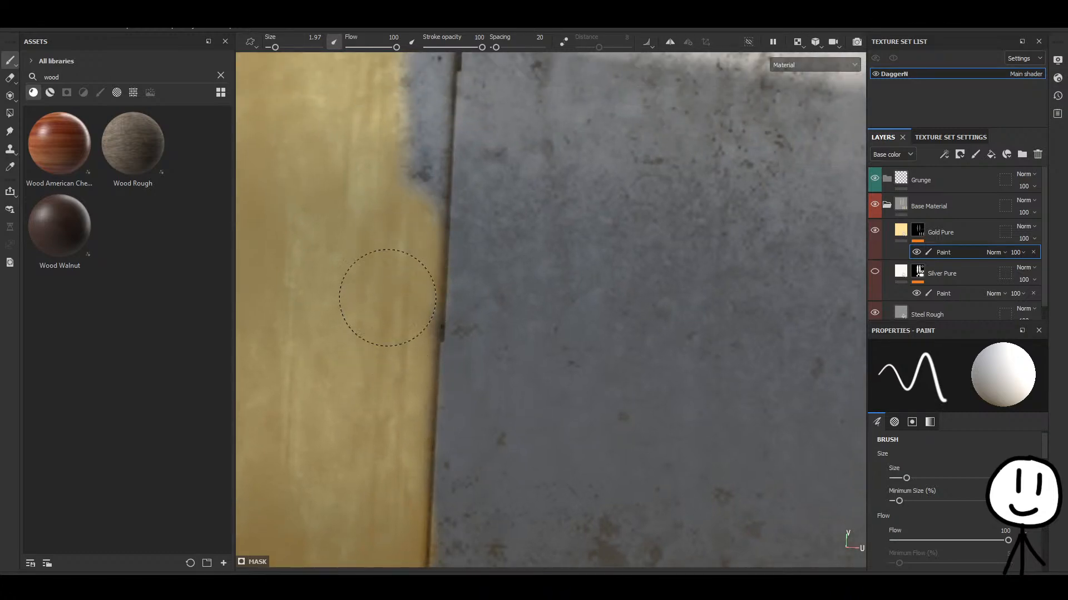
{"action": "middle_click_drag", "start_coordinate": [387, 298], "coordinate": [381, 339], "text": "alt"}
{"action": "left_click_drag", "start_coordinate": [373, 237], "coordinate": [369, 195]}
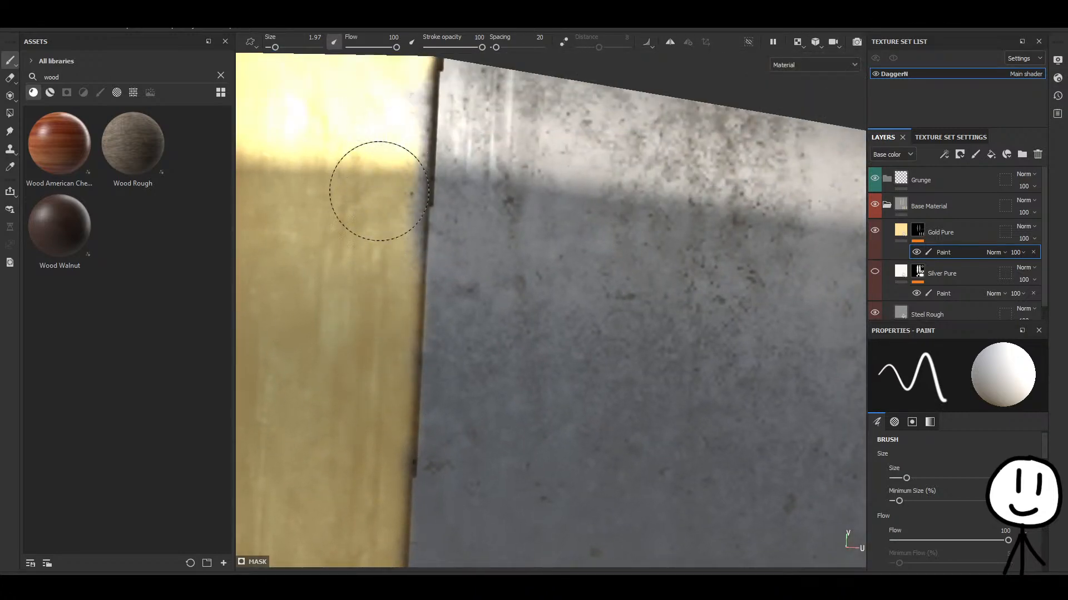
{"action": "mouse_move", "coordinate": [389, 107]}
{"action": "left_mouse_down"}
{"action": "mouse_move", "coordinate": [369, 215]}
{"action": "mouse_move", "coordinate": [381, 179]}
{"action": "mouse_move", "coordinate": [381, 279]}
{"action": "left_mouse_up"}
{"action": "scroll", "coordinate": [381, 279], "scroll_direction": "down", "scroll_amount": 8}
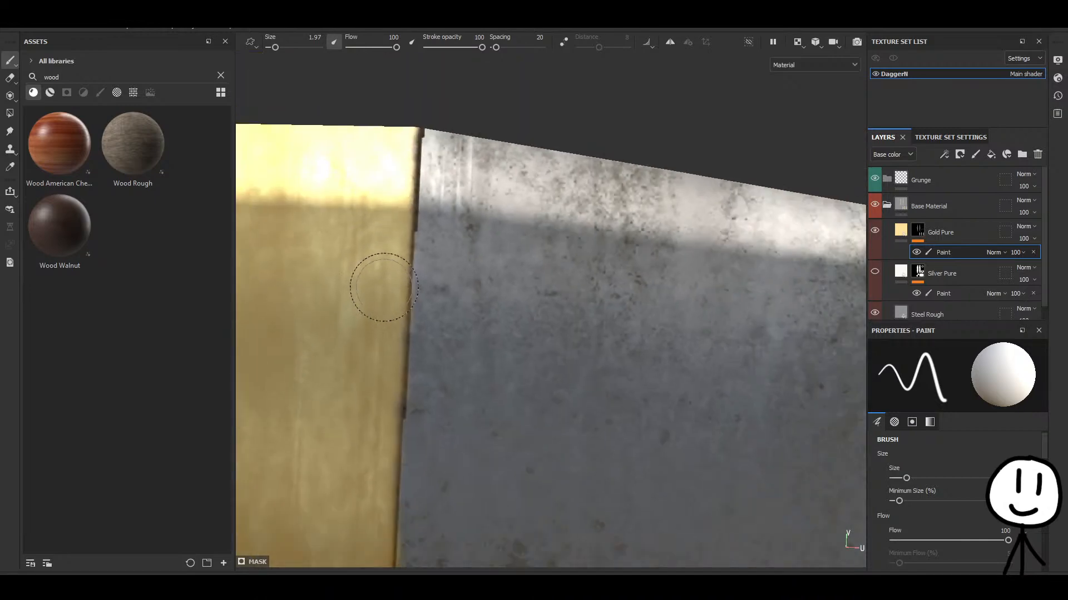
Inspect the gold bands on the dagger's grip in the 3D view from several angles.
{"action": "key", "text": "F2"}
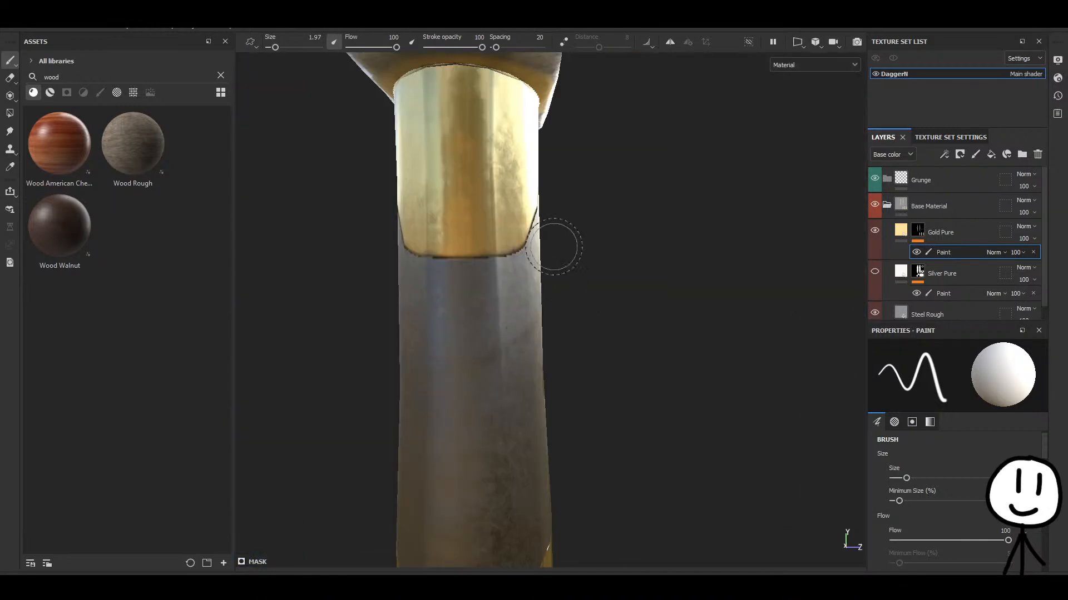
{"action": "scroll", "coordinate": [629, 327], "scroll_direction": "down", "scroll_amount": 6}
{"action": "scroll", "coordinate": [612, 323], "scroll_direction": "up", "scroll_amount": 8}
{"action": "scroll", "coordinate": [528, 306], "scroll_direction": "down", "scroll_amount": 6}
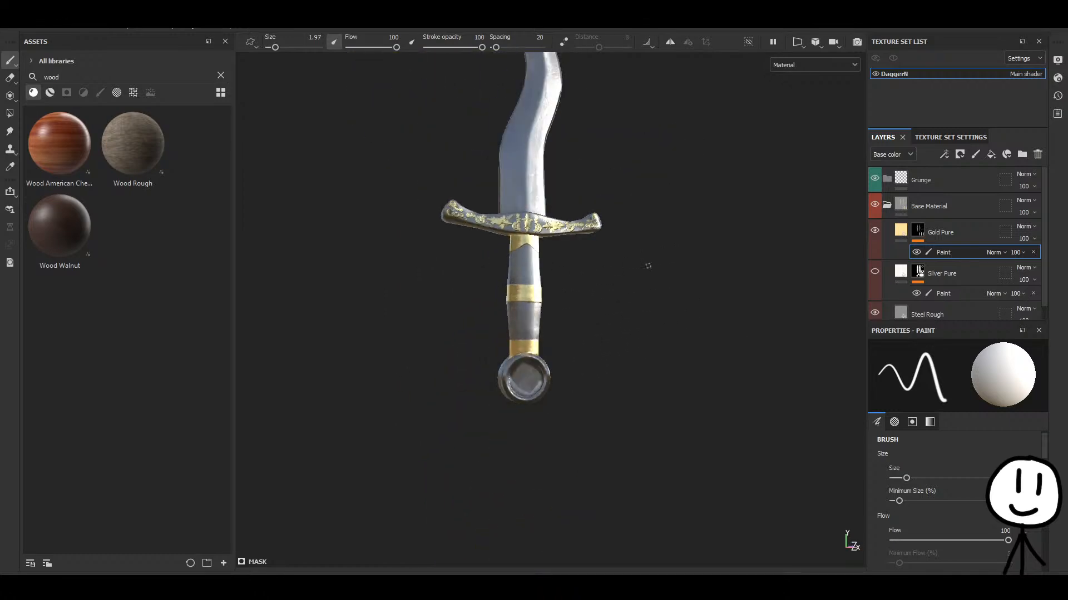
{"action": "middle_click_drag", "start_coordinate": [645, 290], "coordinate": [584, 320], "text": "alt"}
{"action": "left_click_drag", "start_coordinate": [584, 324], "coordinate": [490, 349], "text": "alt"}
{"action": "scroll", "coordinate": [489, 333], "scroll_direction": "up", "scroll_amount": 6}
{"action": "left_click_drag", "start_coordinate": [514, 277], "coordinate": [670, 317], "text": "alt"}
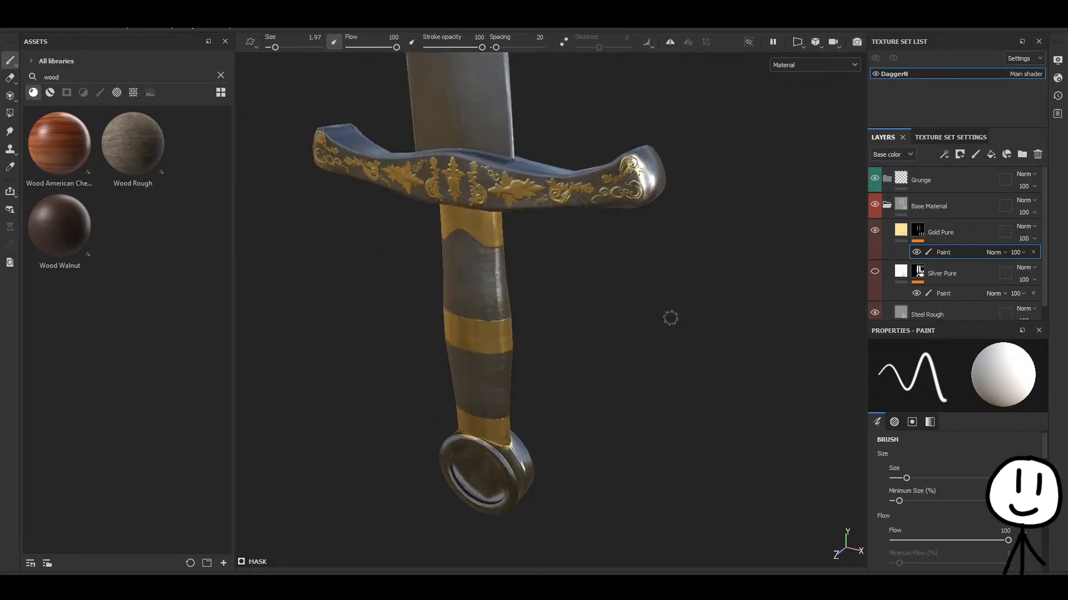
Add the Wood Walnut material as a fill layer between the Gold Pure and Silver Pure layers.
{"action": "left_click_drag", "start_coordinate": [67, 229], "coordinate": [919, 228]}
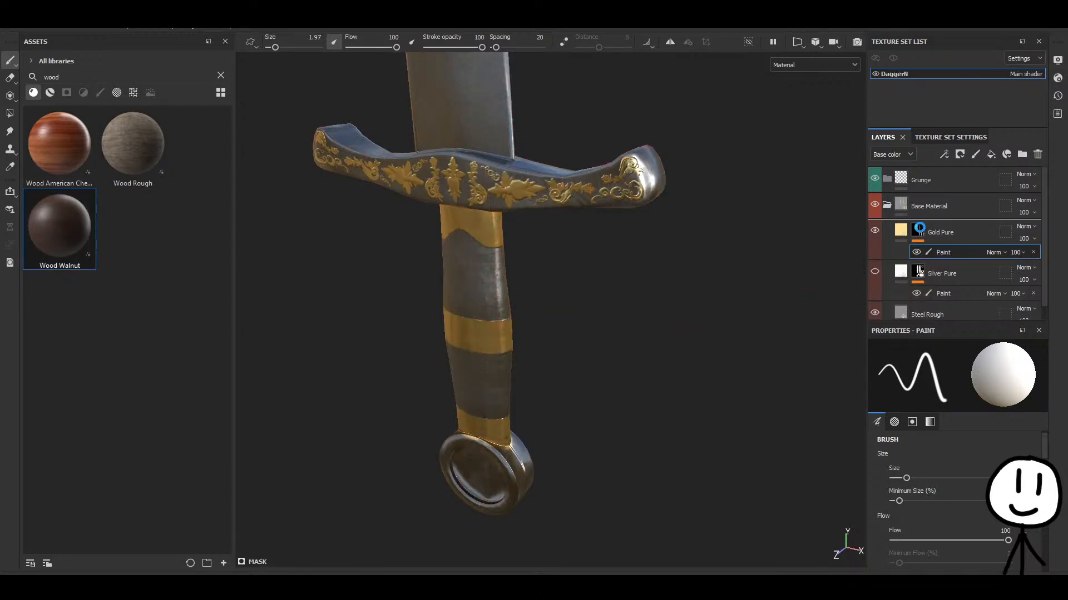
{"action": "key", "text": "ctrl+z"}
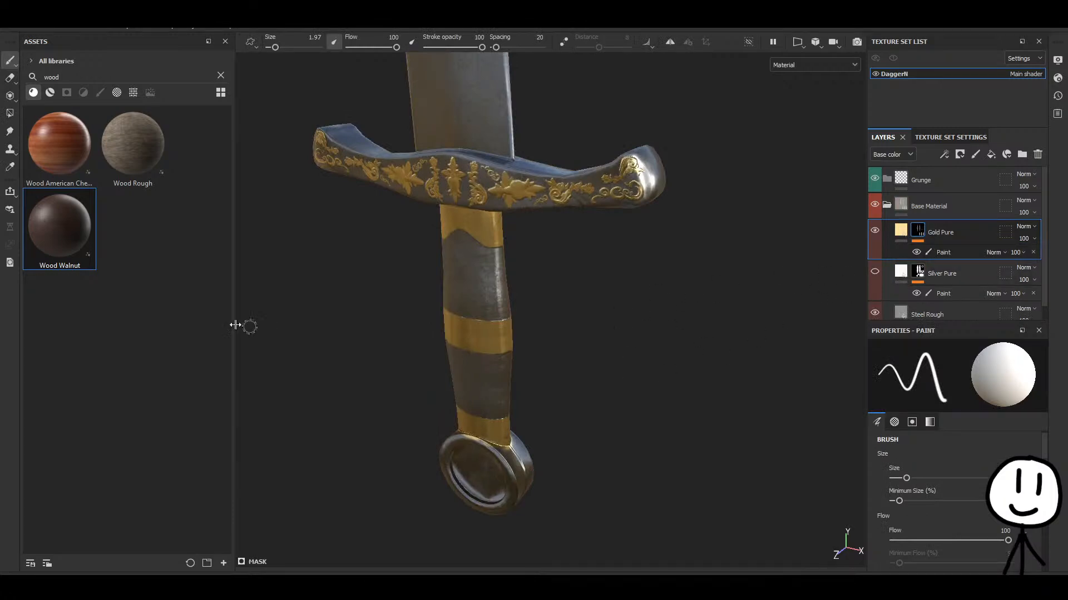
{"action": "left_click_drag", "start_coordinate": [59, 228], "coordinate": [941, 266]}
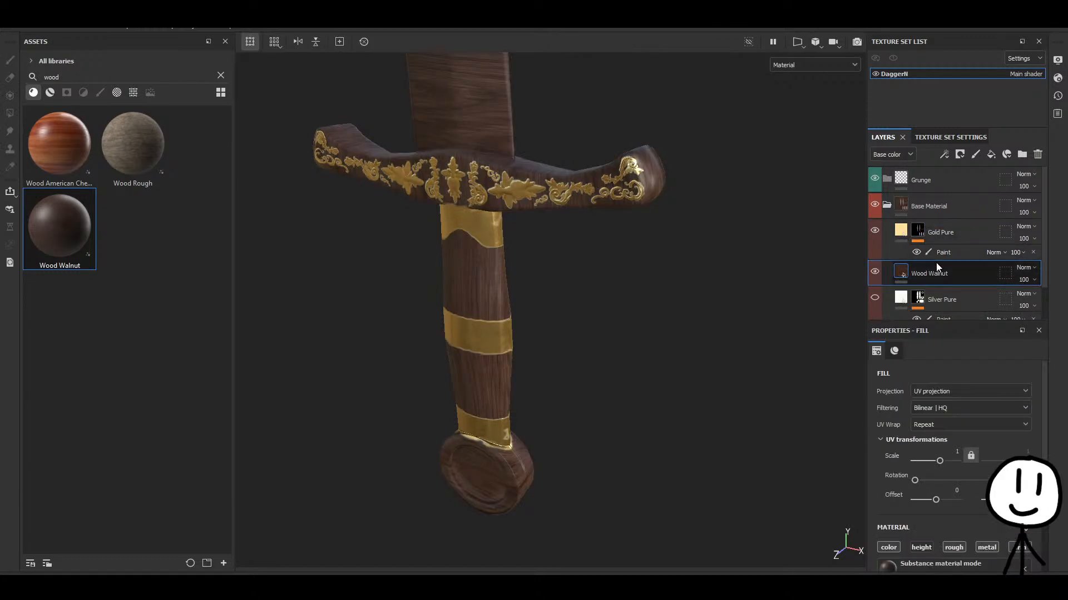
{"action": "left_click_drag", "start_coordinate": [833, 273], "coordinate": [666, 311], "text": "alt"}
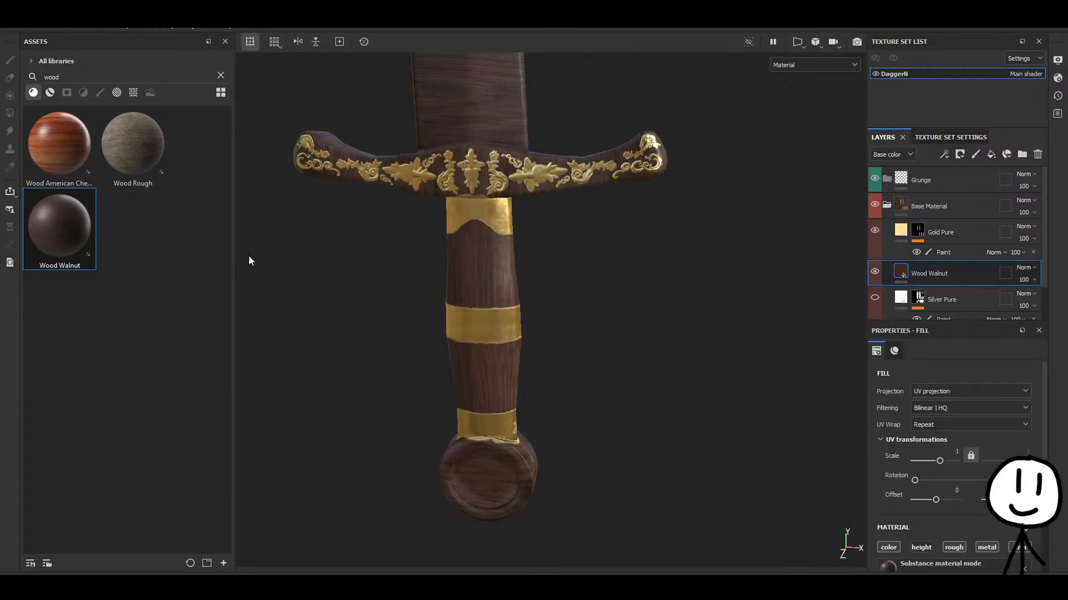
Try the Wood Rough material beneath Gold Pure with Wood Walnut hidden, then go back to Wood Walnut.
{"action": "left_click", "coordinate": [875, 271]}
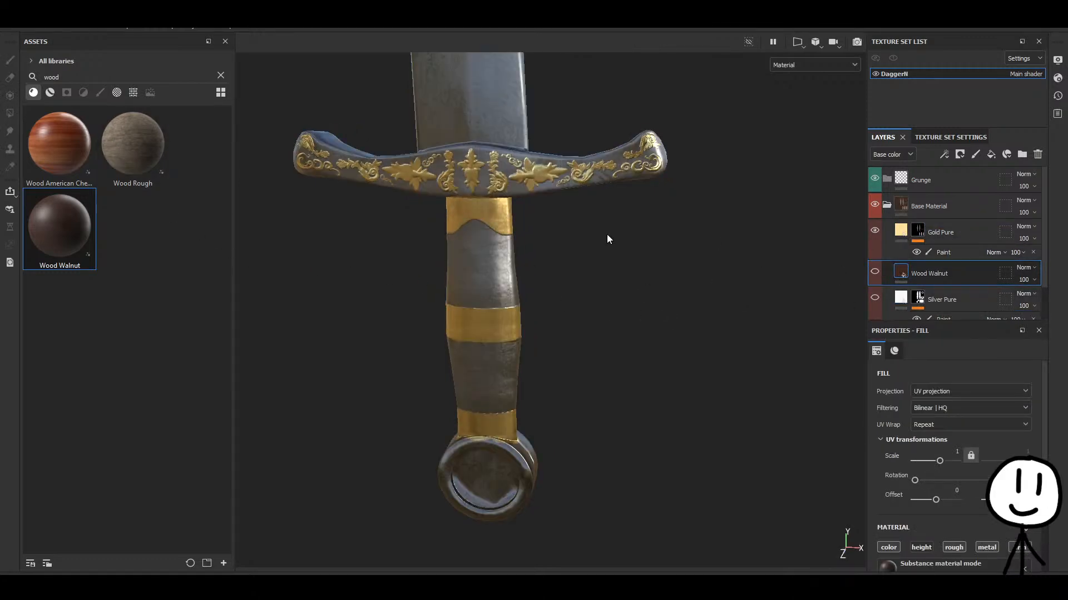
{"action": "left_click_drag", "start_coordinate": [133, 143], "coordinate": [938, 264]}
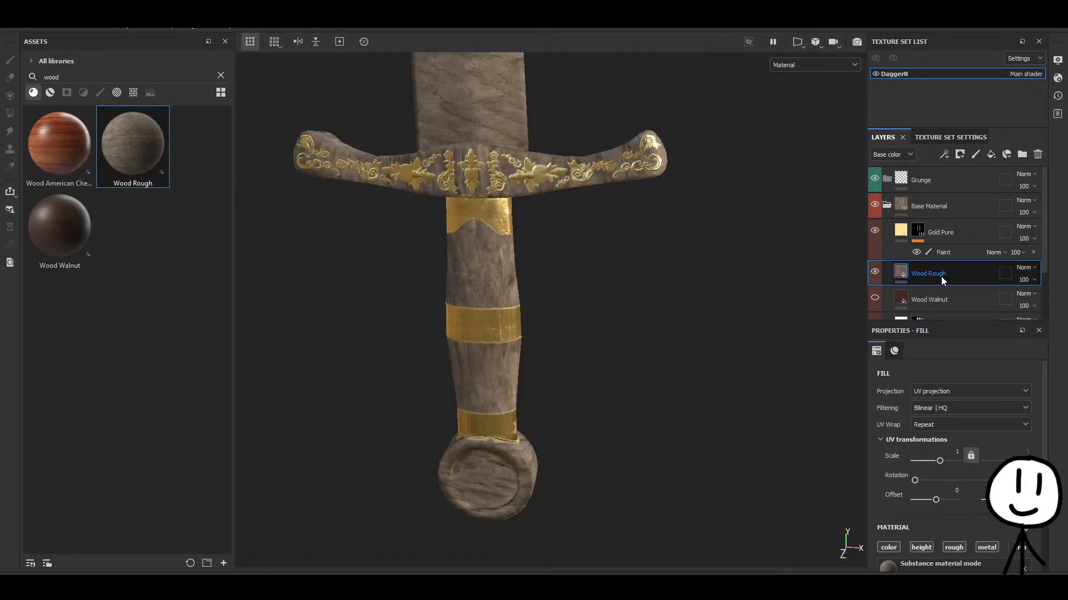
{"action": "key", "text": "Delete"}
{"action": "left_click", "coordinate": [875, 272]}
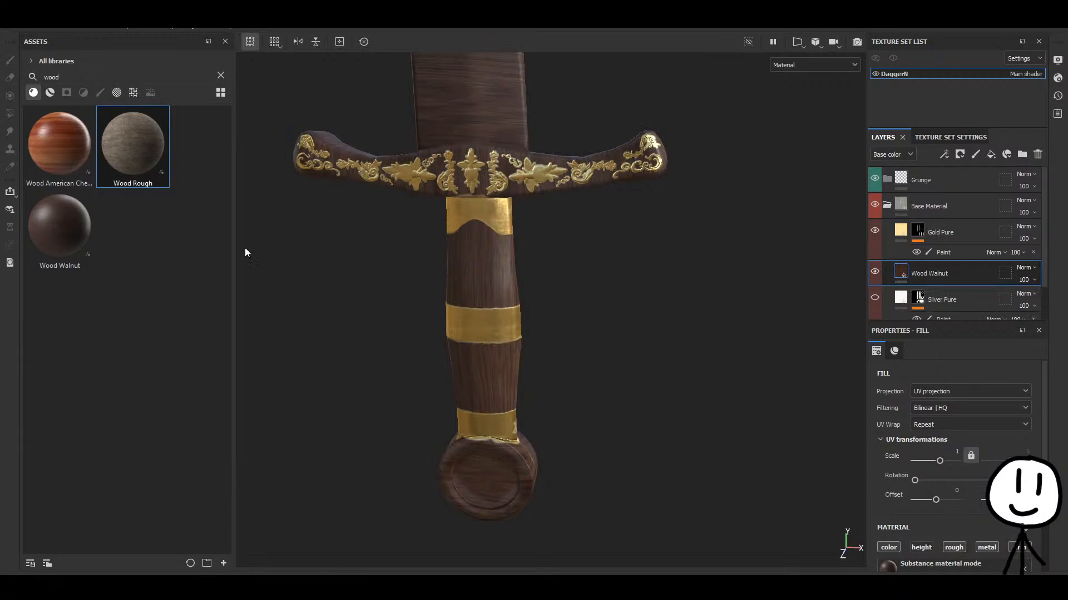
Give the Wood Walnut layer a black mask and polygon-fill the grip's faces so the wood covers only the grip.
{"action": "left_click", "coordinate": [935, 42]}
{"action": "left_click", "coordinate": [9, 95]}
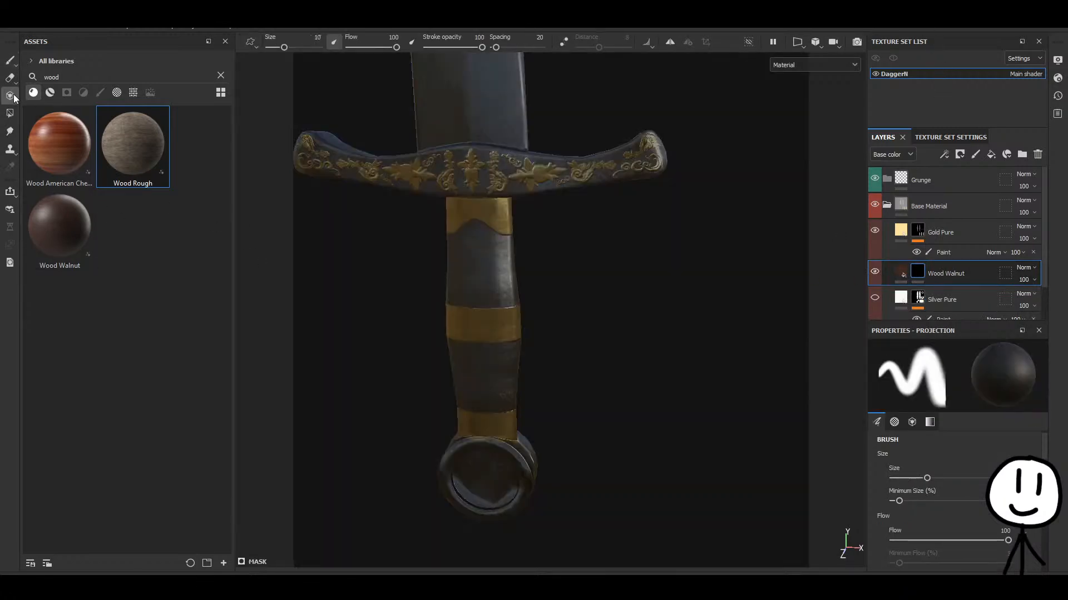
{"action": "left_click", "coordinate": [9, 113]}
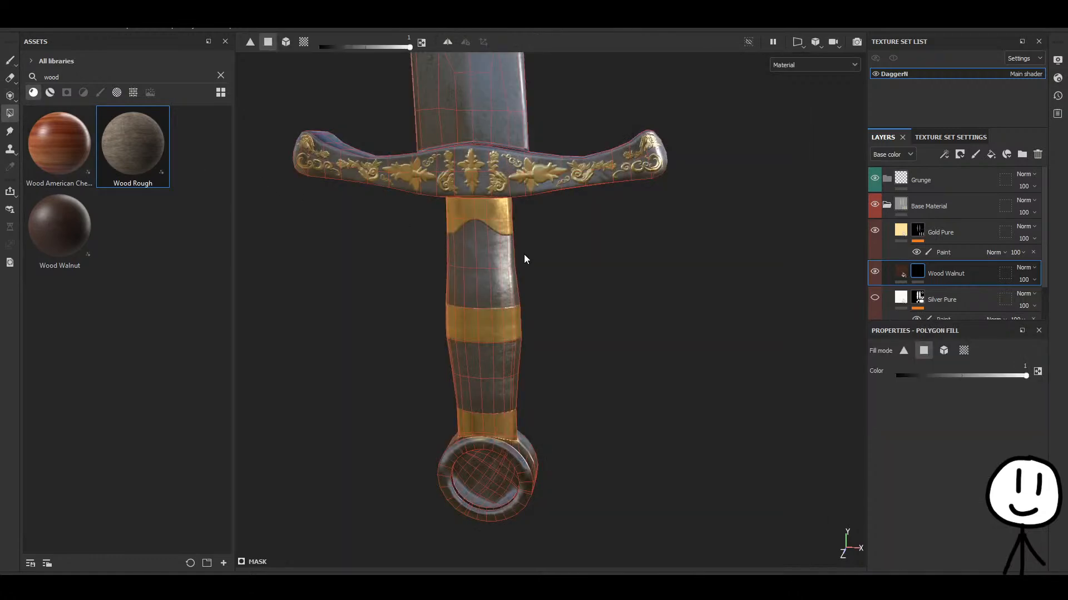
{"action": "left_click_drag", "start_coordinate": [623, 352], "coordinate": [639, 302], "text": "alt"}
{"action": "left_click_drag", "start_coordinate": [435, 239], "coordinate": [576, 404]}
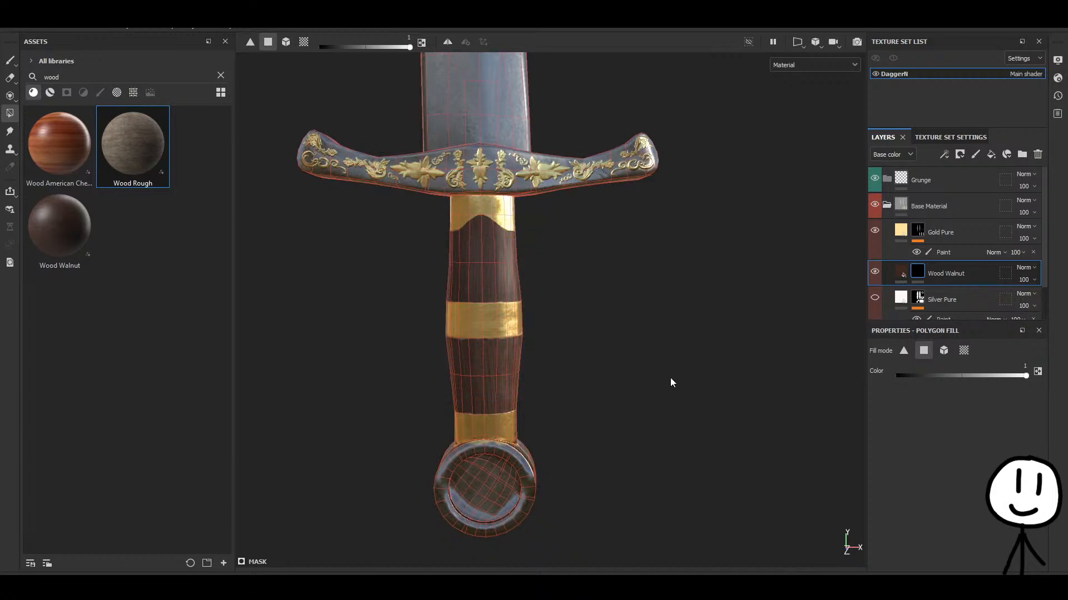
Paint gold into the upper part of the pommel's side groove on the Gold Pure mask with a 0.42 brush.
{"action": "left_click", "coordinate": [10, 59]}
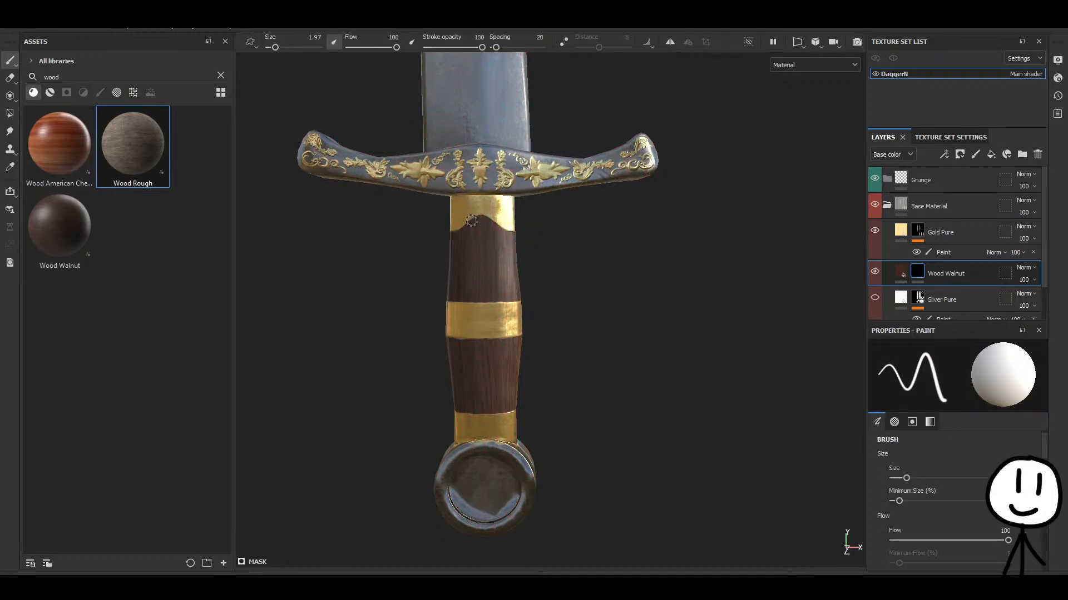
{"action": "left_click_drag", "start_coordinate": [727, 286], "coordinate": [632, 334], "text": "alt"}
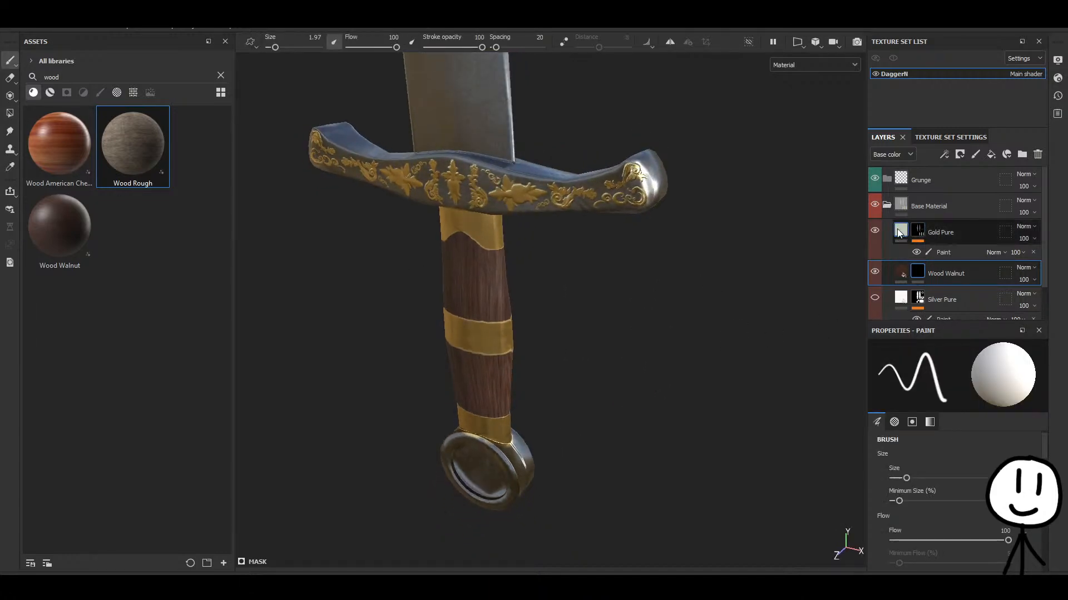
{"action": "left_click", "coordinate": [901, 231]}
{"action": "left_click_drag", "start_coordinate": [626, 475], "coordinate": [647, 458], "text": "alt"}
{"action": "left_click", "coordinate": [918, 231]}
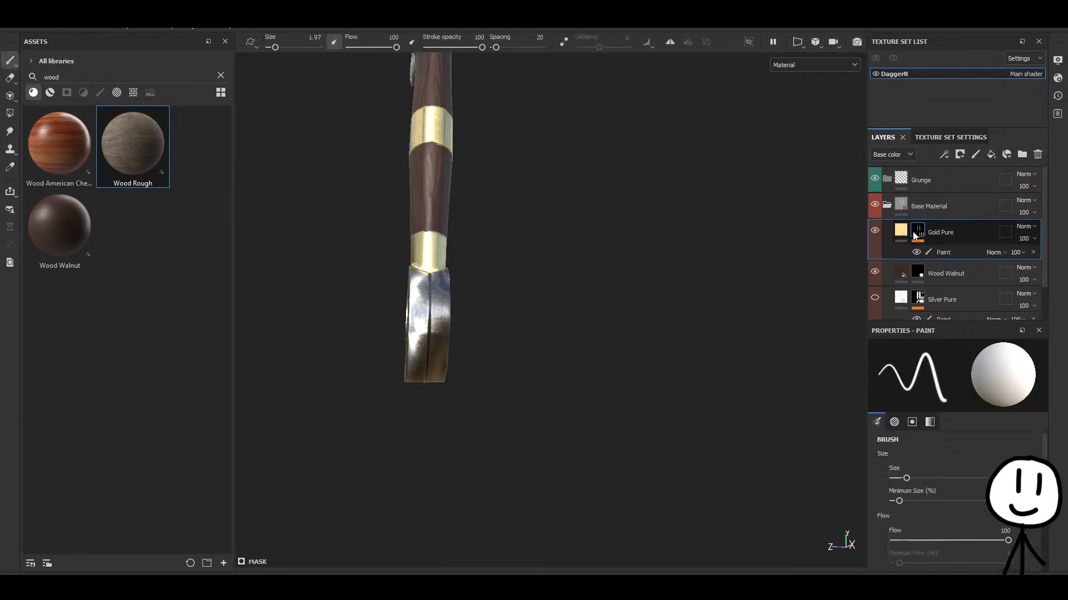
{"action": "scroll", "coordinate": [416, 282], "scroll_direction": "up", "scroll_amount": 6}
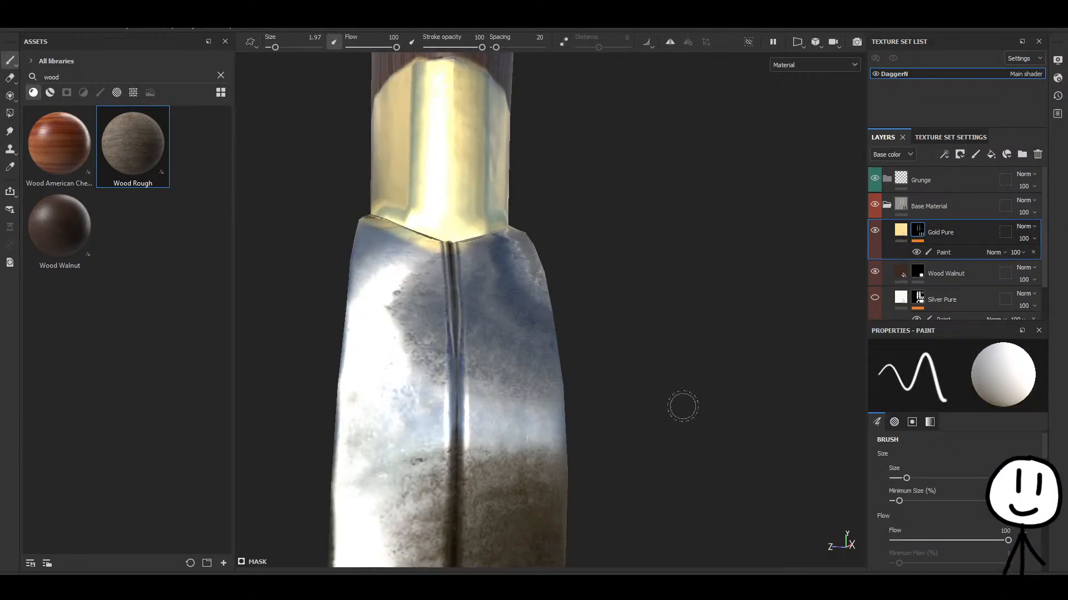
{"action": "left_click_drag", "start_coordinate": [906, 478], "coordinate": [897, 478]}
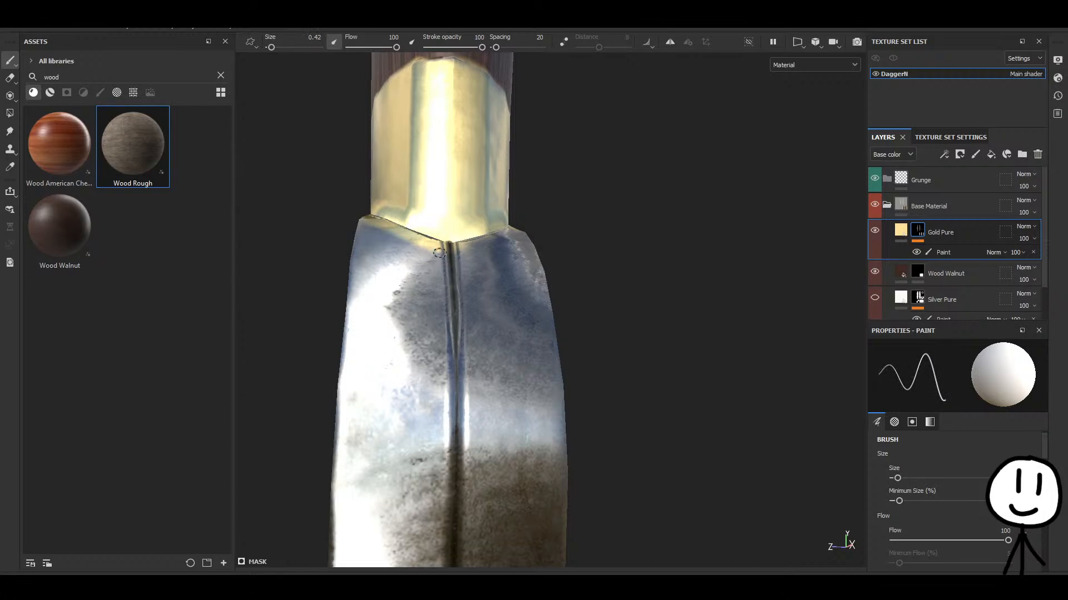
{"action": "left_click_drag", "start_coordinate": [452, 280], "coordinate": [457, 371]}
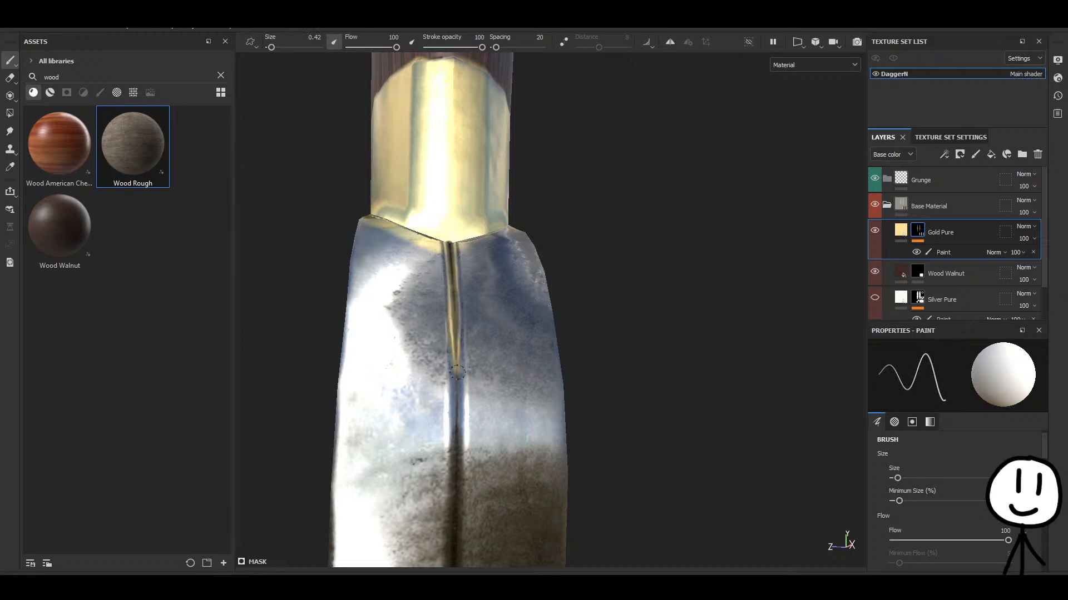
Set the brush size to 0.55 and continue the gold line down the pommel's side groove toward its middle.
{"action": "scroll", "coordinate": [470, 370], "scroll_direction": "down", "scroll_amount": 3}
{"action": "mouse_move", "coordinate": [589, 396]}
{"action": "left_mouse_down", "text": "alt"}
{"action": "mouse_move", "coordinate": [558, 387]}
{"action": "mouse_move", "coordinate": [571, 448]}
{"action": "left_mouse_up", "text": "alt"}
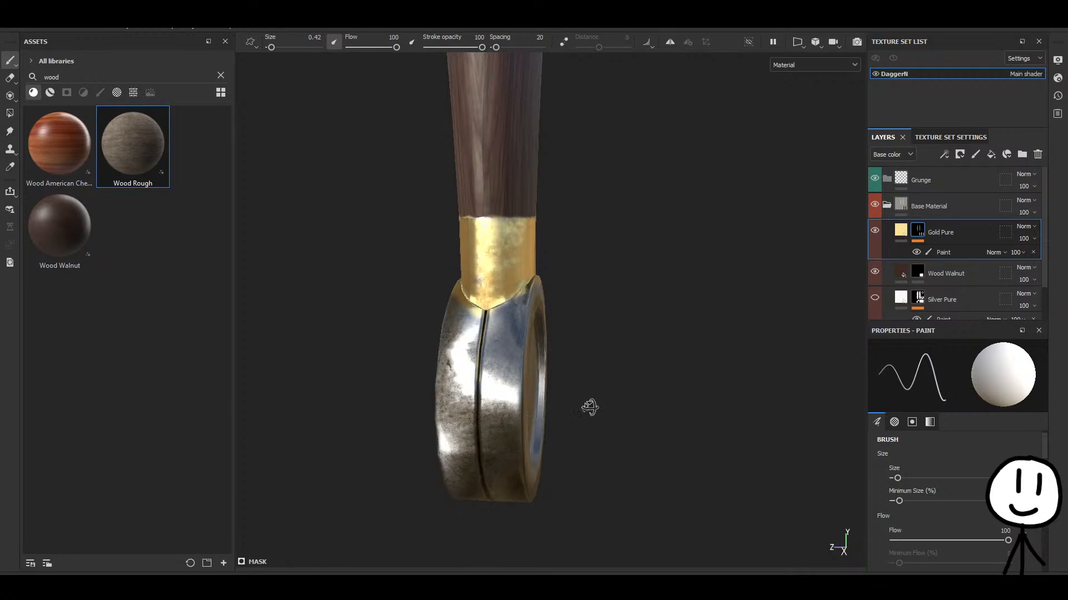
{"action": "left_click_drag", "start_coordinate": [590, 408], "coordinate": [623, 412], "text": "alt"}
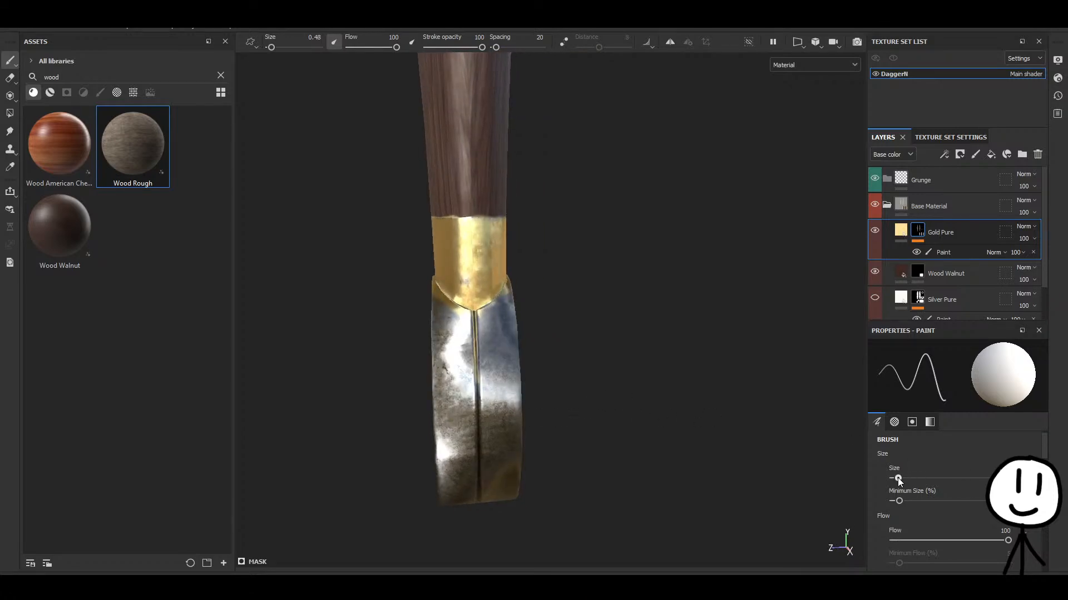
{"action": "scroll", "coordinate": [548, 393], "scroll_direction": "up", "scroll_amount": 6}
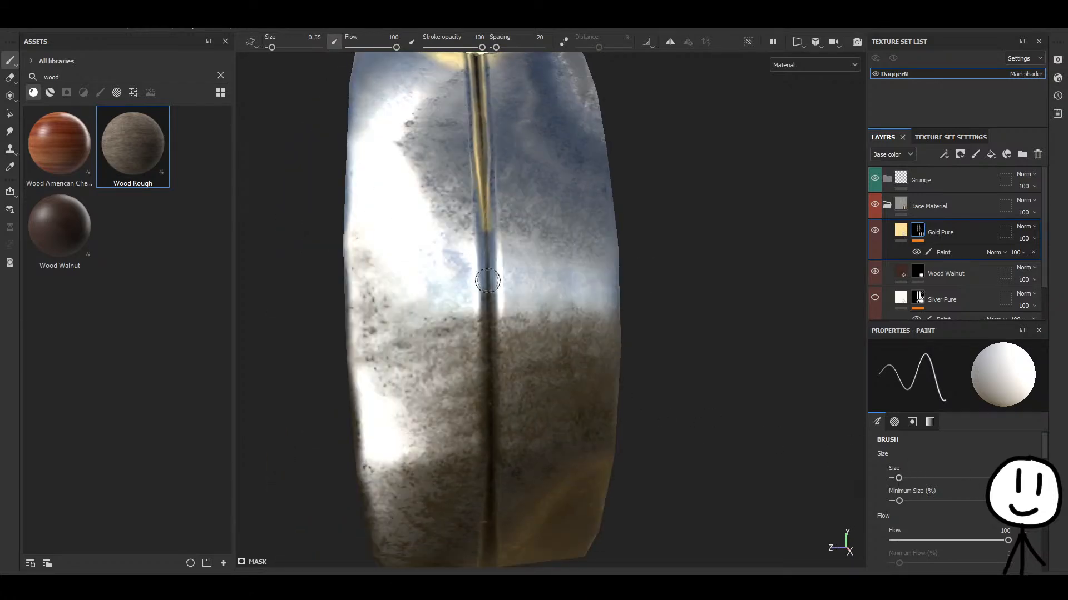
{"action": "left_click_drag", "start_coordinate": [485, 227], "coordinate": [489, 342]}
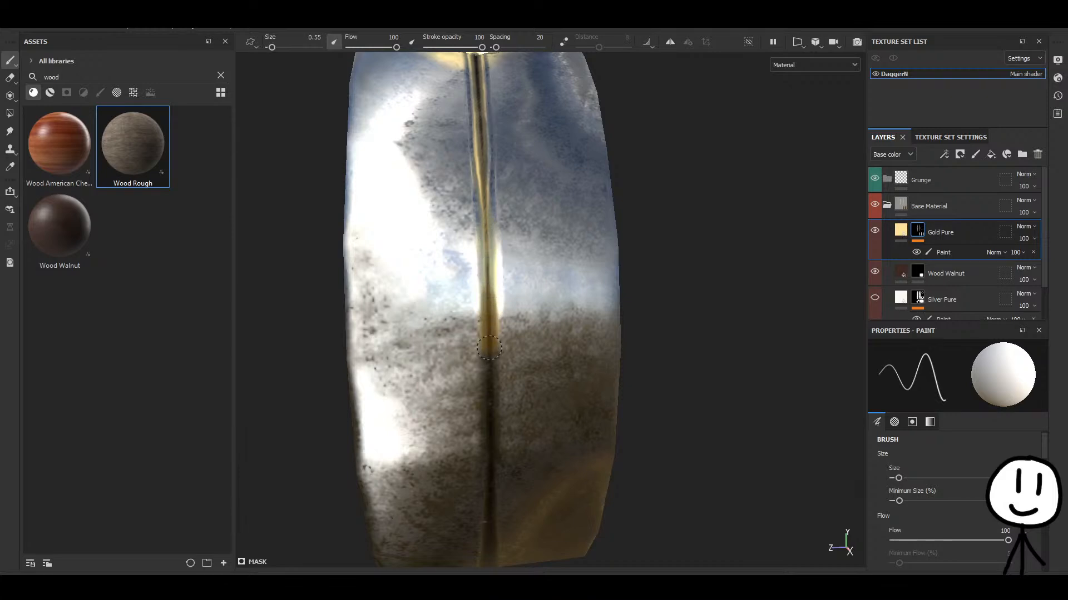
{"action": "middle_click_drag", "start_coordinate": [497, 396], "coordinate": [473, 260], "text": "alt"}
{"action": "mouse_move", "coordinate": [472, 230]}
{"action": "left_mouse_down"}
{"action": "mouse_move", "coordinate": [472, 368]}
{"action": "mouse_move", "coordinate": [505, 350]}
{"action": "mouse_move", "coordinate": [502, 289]}
{"action": "left_mouse_up"}
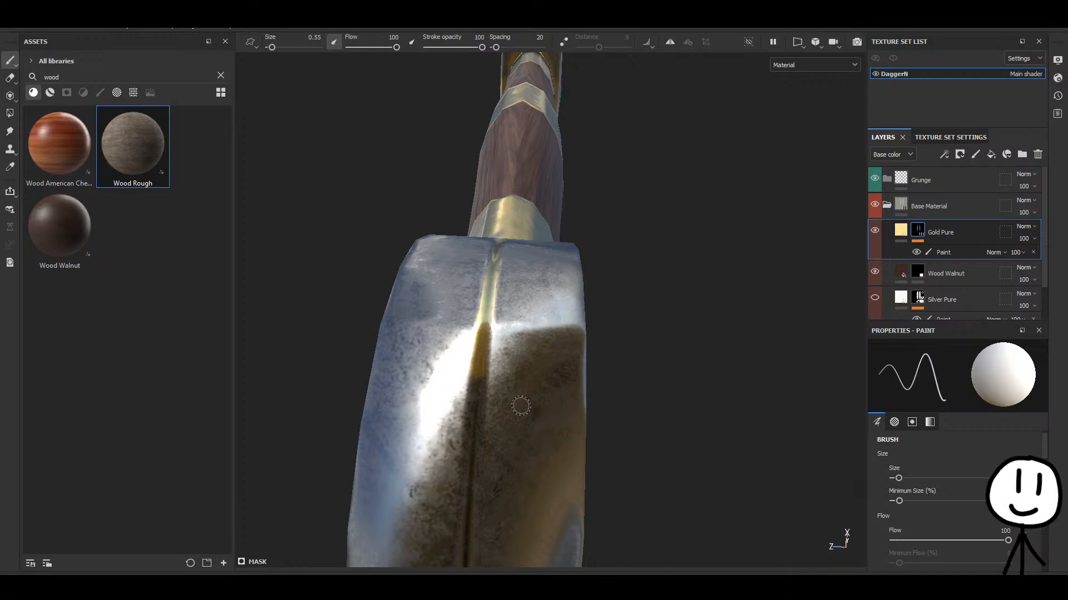
Continue the gold line along the groove around the pommel's lower rim toward its opposite side.
{"action": "middle_click_drag", "start_coordinate": [521, 406], "coordinate": [534, 279], "text": "alt"}
{"action": "left_click_drag", "start_coordinate": [514, 272], "coordinate": [515, 434]}
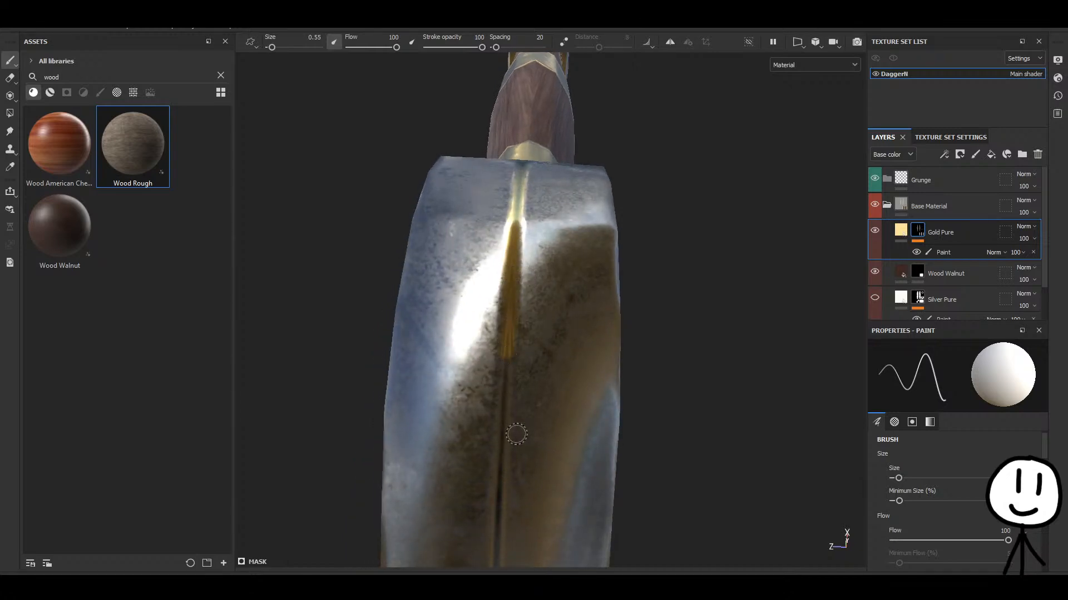
{"action": "mouse_move", "coordinate": [515, 434]}
{"action": "middle_mouse_down", "text": "alt"}
{"action": "mouse_move", "coordinate": [555, 357]}
{"action": "mouse_move", "coordinate": [510, 278]}
{"action": "middle_mouse_up", "text": "alt"}
{"action": "mouse_move", "coordinate": [511, 278]}
{"action": "left_mouse_down"}
{"action": "mouse_move", "coordinate": [503, 421]}
{"action": "mouse_move", "coordinate": [523, 236]}
{"action": "mouse_move", "coordinate": [509, 258]}
{"action": "mouse_move", "coordinate": [502, 354]}
{"action": "left_mouse_up"}
{"action": "left_click_drag", "start_coordinate": [595, 451], "coordinate": [594, 279], "text": "alt"}
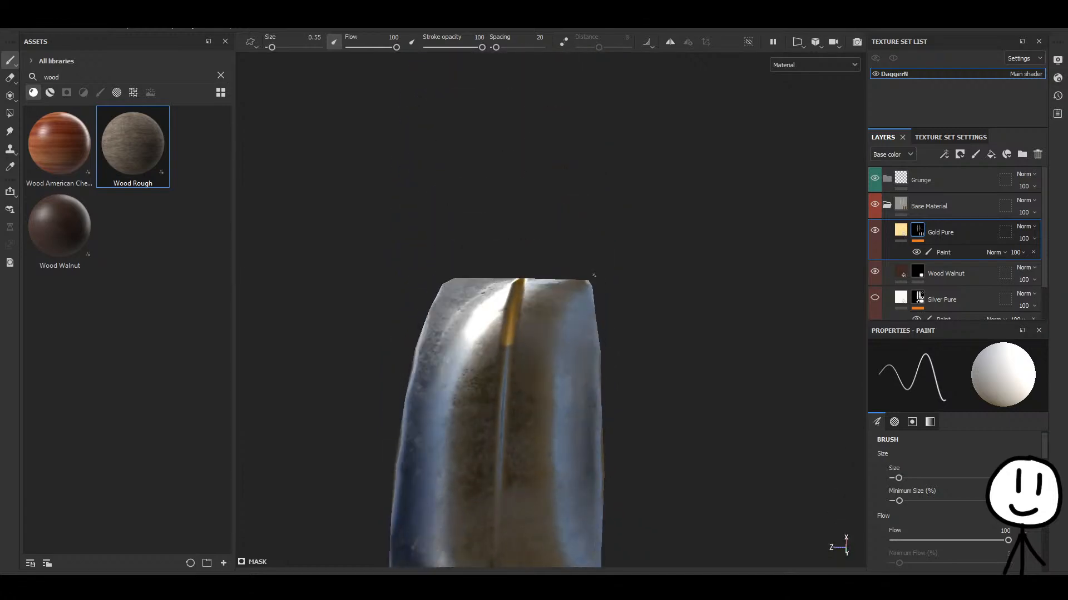
{"action": "middle_click_drag", "start_coordinate": [548, 396], "coordinate": [578, 314], "text": "alt"}
{"action": "mouse_move", "coordinate": [578, 314]}
{"action": "left_mouse_down", "text": "alt"}
{"action": "mouse_move", "coordinate": [558, 281]}
{"action": "mouse_move", "coordinate": [529, 268]}
{"action": "mouse_move", "coordinate": [527, 332]}
{"action": "mouse_move", "coordinate": [679, 262]}
{"action": "mouse_move", "coordinate": [596, 352]}
{"action": "mouse_move", "coordinate": [593, 406]}
{"action": "mouse_move", "coordinate": [617, 413]}
{"action": "mouse_move", "coordinate": [591, 424]}
{"action": "mouse_move", "coordinate": [598, 345]}
{"action": "mouse_move", "coordinate": [532, 427]}
{"action": "mouse_move", "coordinate": [627, 424]}
{"action": "mouse_move", "coordinate": [645, 382]}
{"action": "mouse_move", "coordinate": [645, 283]}
{"action": "left_mouse_up", "text": "alt"}
{"action": "mouse_move", "coordinate": [645, 282]}
{"action": "left_mouse_down", "text": "alt"}
{"action": "mouse_move", "coordinate": [694, 353]}
{"action": "mouse_move", "coordinate": [658, 267]}
{"action": "mouse_move", "coordinate": [579, 394]}
{"action": "mouse_move", "coordinate": [600, 395]}
{"action": "mouse_move", "coordinate": [566, 338]}
{"action": "mouse_move", "coordinate": [567, 307]}
{"action": "left_mouse_up", "text": "alt"}
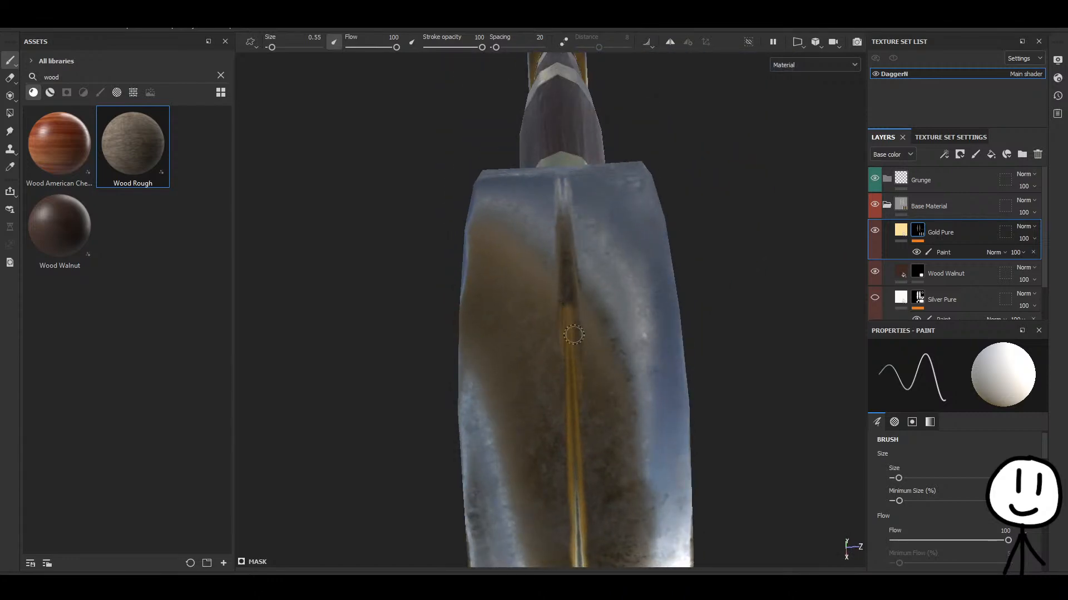
{"action": "key", "text": "ctrl+z"}
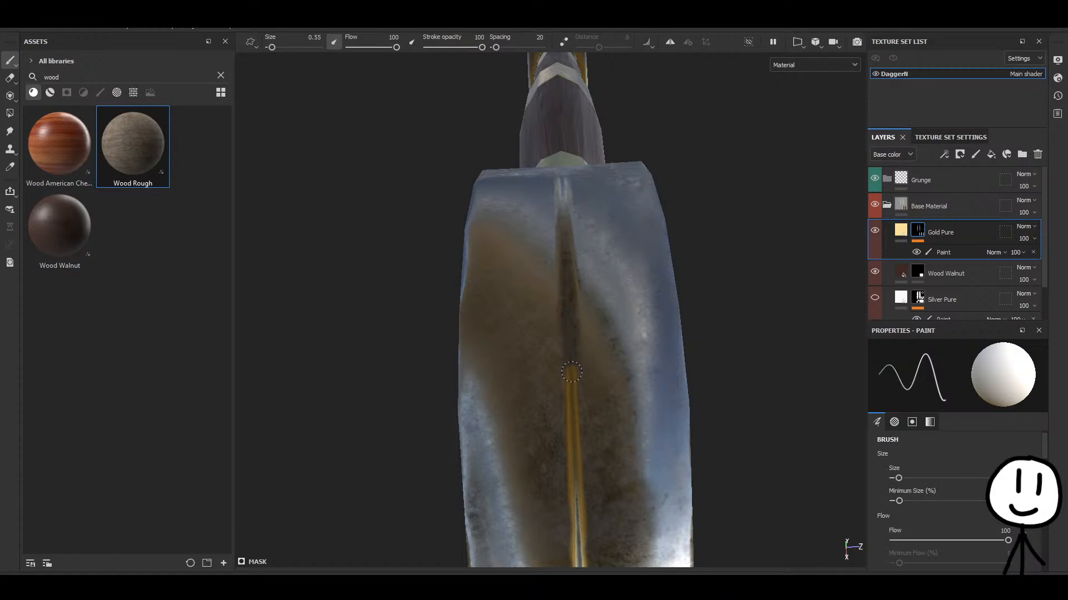
{"action": "left_click_drag", "start_coordinate": [572, 372], "coordinate": [568, 271]}
{"action": "key", "text": "ctrl+z"}
{"action": "left_click_drag", "start_coordinate": [572, 388], "coordinate": [577, 357]}
{"action": "key", "text": "ctrl+z"}
{"action": "left_click_drag", "start_coordinate": [573, 302], "coordinate": [591, 415], "text": "alt"}
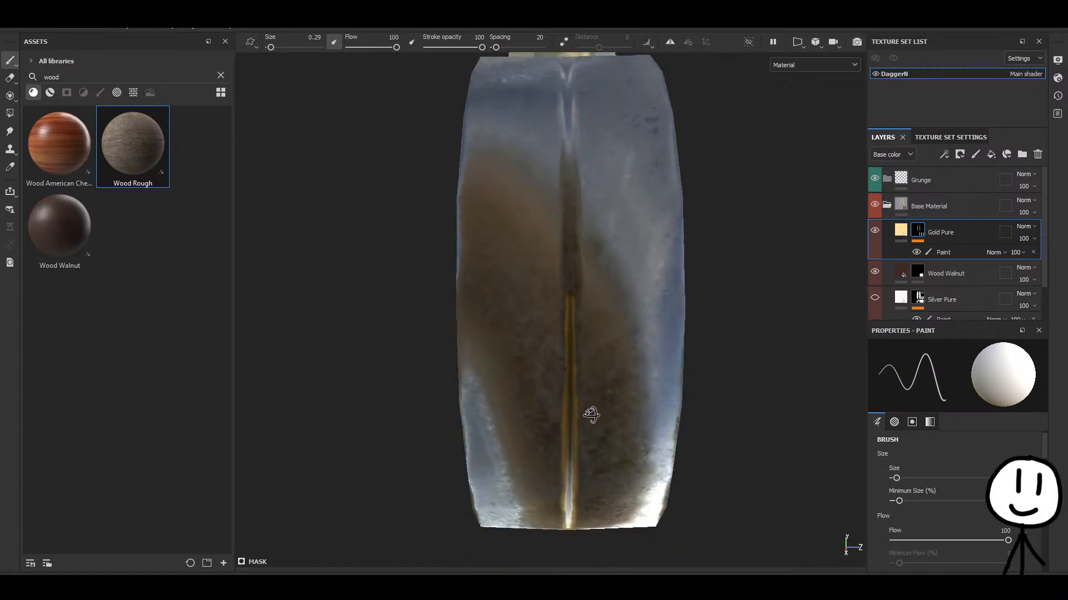
{"action": "left_click_drag", "start_coordinate": [612, 351], "coordinate": [625, 399], "text": "alt"}
{"action": "left_click_drag", "start_coordinate": [575, 322], "coordinate": [554, 264], "text": "alt"}
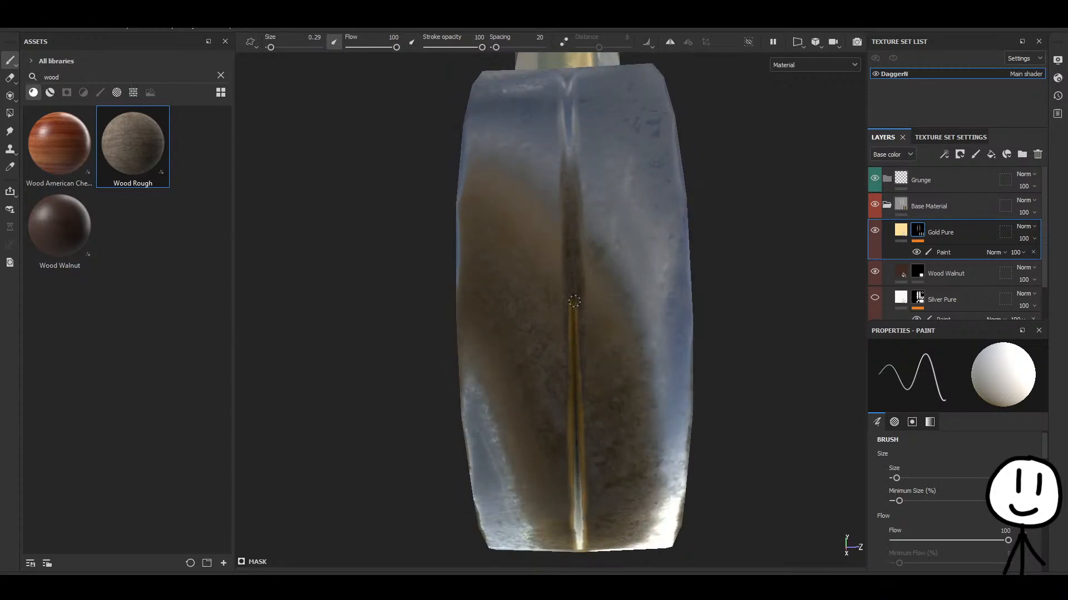
{"action": "key", "text": "ctrl+z"}
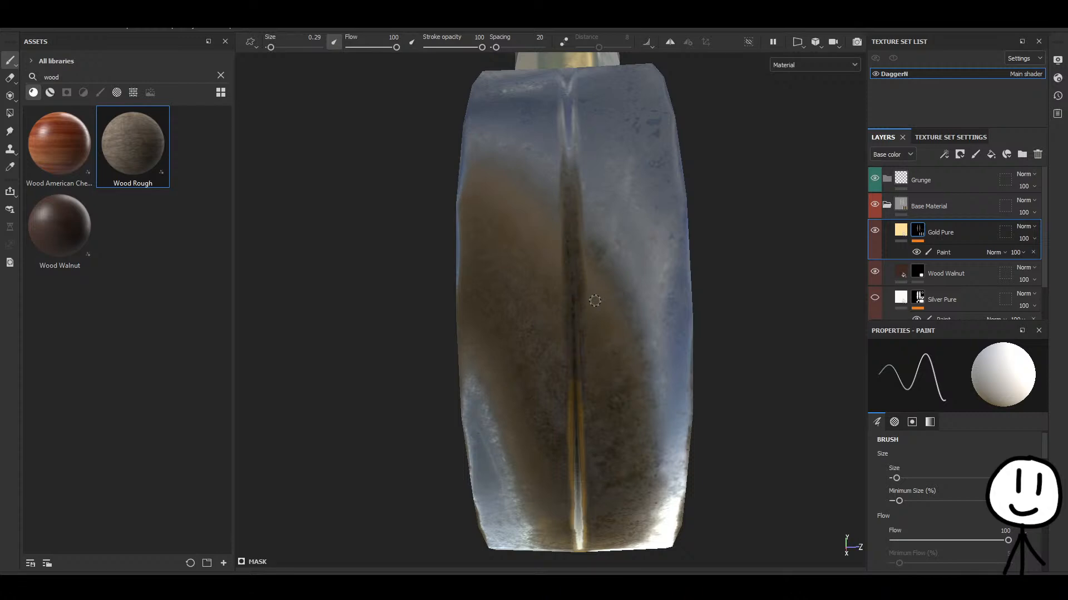
Set the brush size to 0.48 and try extending the gold line freehand up the pommel's side groove.
{"action": "key", "text": "bracketright"}
{"action": "left_click_drag", "start_coordinate": [898, 479], "coordinate": [898, 478]}
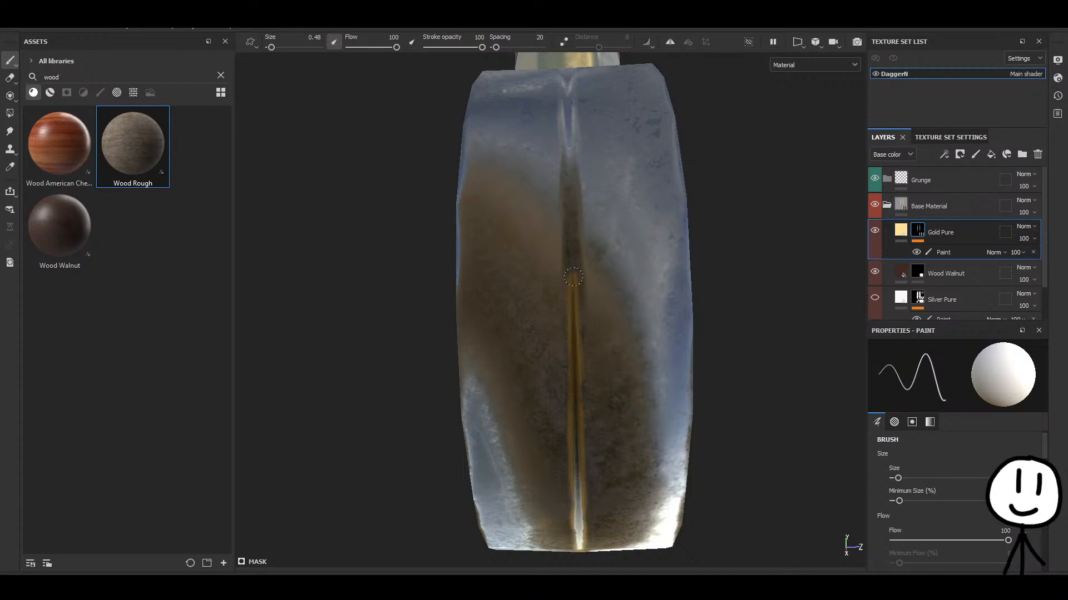
{"action": "left_click_drag", "start_coordinate": [573, 277], "coordinate": [569, 238]}
{"action": "key", "text": "ctrl+z"}
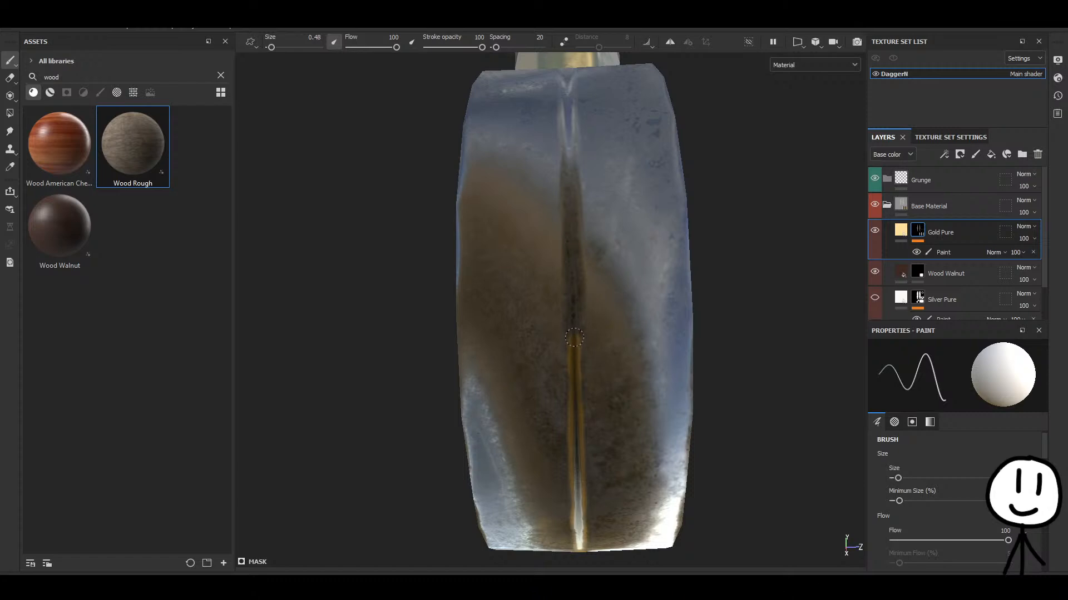
{"action": "left_click_drag", "start_coordinate": [587, 311], "coordinate": [645, 410], "text": "alt"}
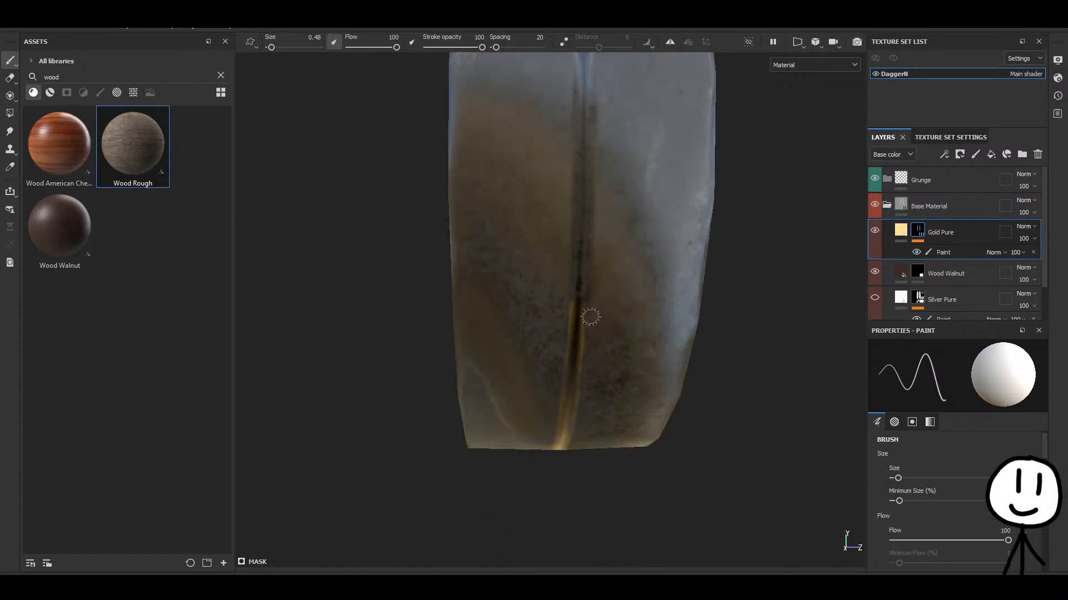
{"action": "left_click_drag", "start_coordinate": [579, 289], "coordinate": [579, 271]}
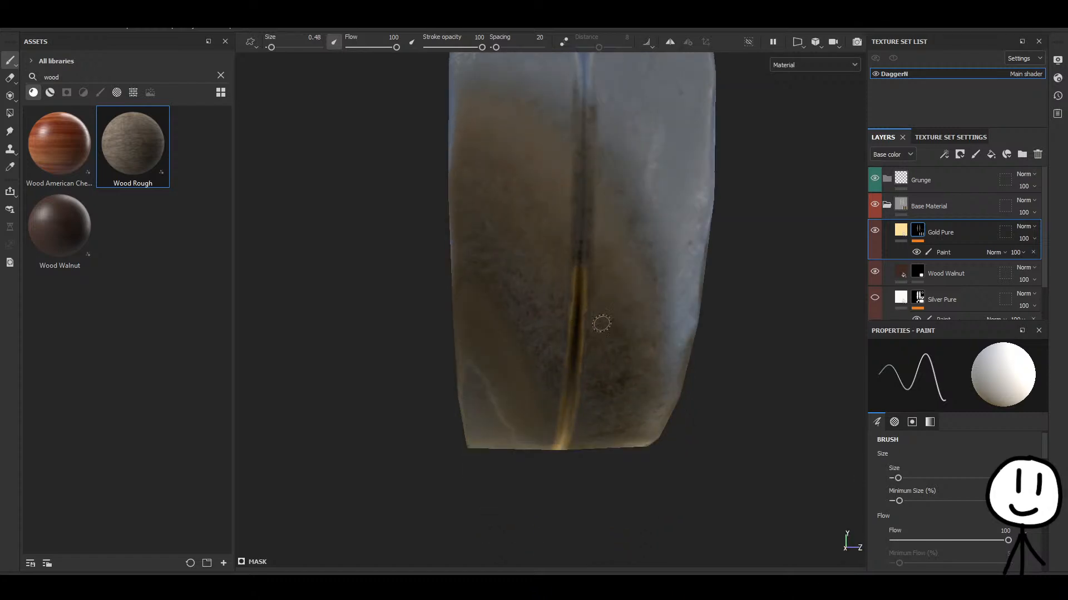
{"action": "mouse_move", "coordinate": [601, 324]}
{"action": "left_mouse_down", "text": "alt"}
{"action": "mouse_move", "coordinate": [559, 370]}
{"action": "mouse_move", "coordinate": [544, 350]}
{"action": "mouse_move", "coordinate": [543, 270]}
{"action": "mouse_move", "coordinate": [546, 300]}
{"action": "left_mouse_up", "text": "alt"}
{"action": "mouse_move", "coordinate": [543, 256]}
{"action": "left_mouse_down"}
{"action": "mouse_move", "coordinate": [540, 199]}
{"action": "mouse_move", "coordinate": [574, 274]}
{"action": "left_mouse_up"}
{"action": "middle_click_drag", "start_coordinate": [547, 205], "coordinate": [540, 249], "text": "alt"}
{"action": "left_click_drag", "start_coordinate": [539, 249], "coordinate": [537, 219]}
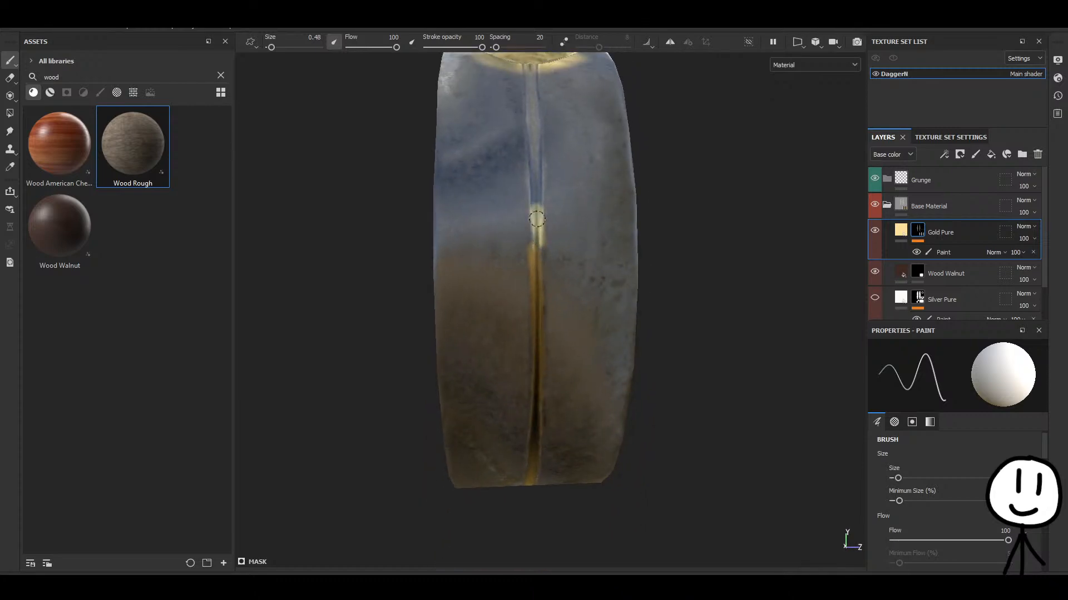
{"action": "key", "text": "ctrl+z"}
{"action": "key", "text": "ctrl+z"}
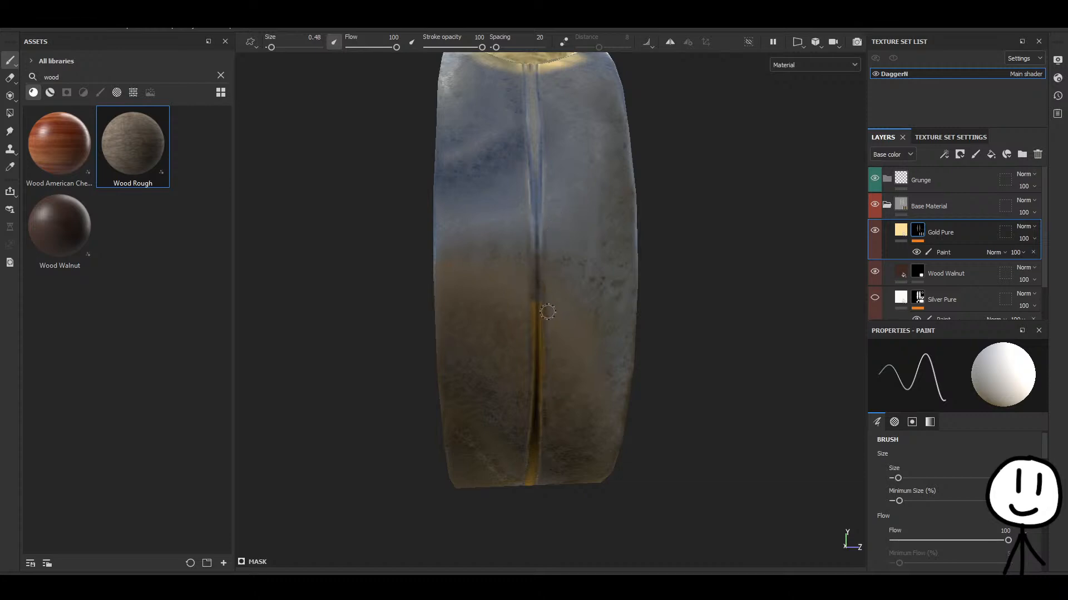
{"action": "left_click_drag", "start_coordinate": [679, 390], "coordinate": [675, 324], "text": "alt"}
{"action": "key", "text": "ctrl+z"}
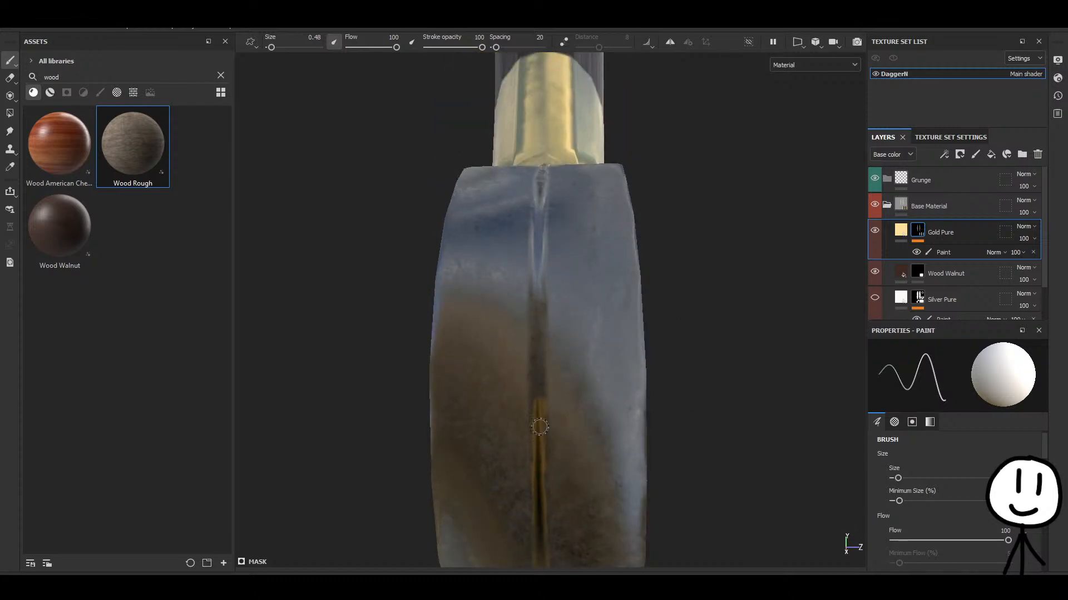
{"action": "key", "text": "ctrl+z"}
{"action": "left_click_drag", "start_coordinate": [538, 405], "coordinate": [529, 353]}
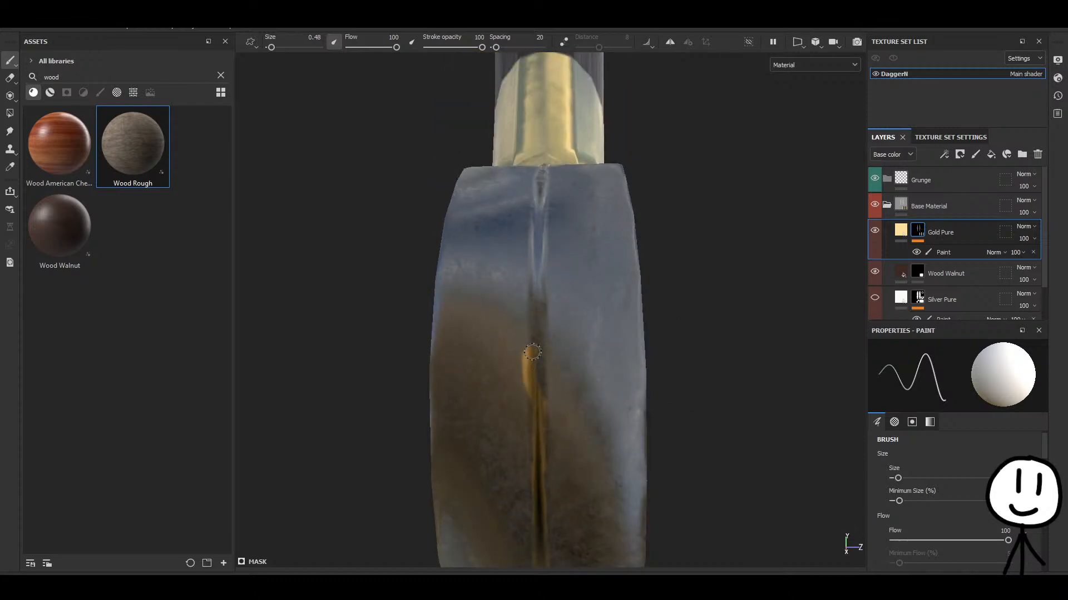
{"action": "key", "text": "ctrl+z"}
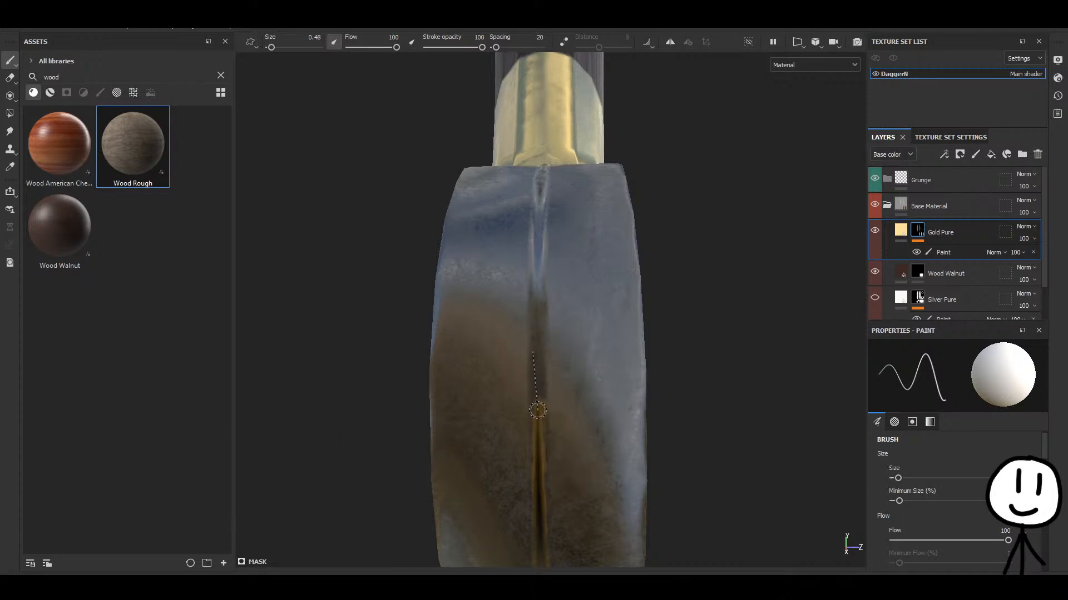
Complete the gold line up the pommel's side groove to the grip's gold collar with straight brush strokes.
{"action": "left_click_drag", "start_coordinate": [738, 412], "coordinate": [742, 483], "text": "alt"}
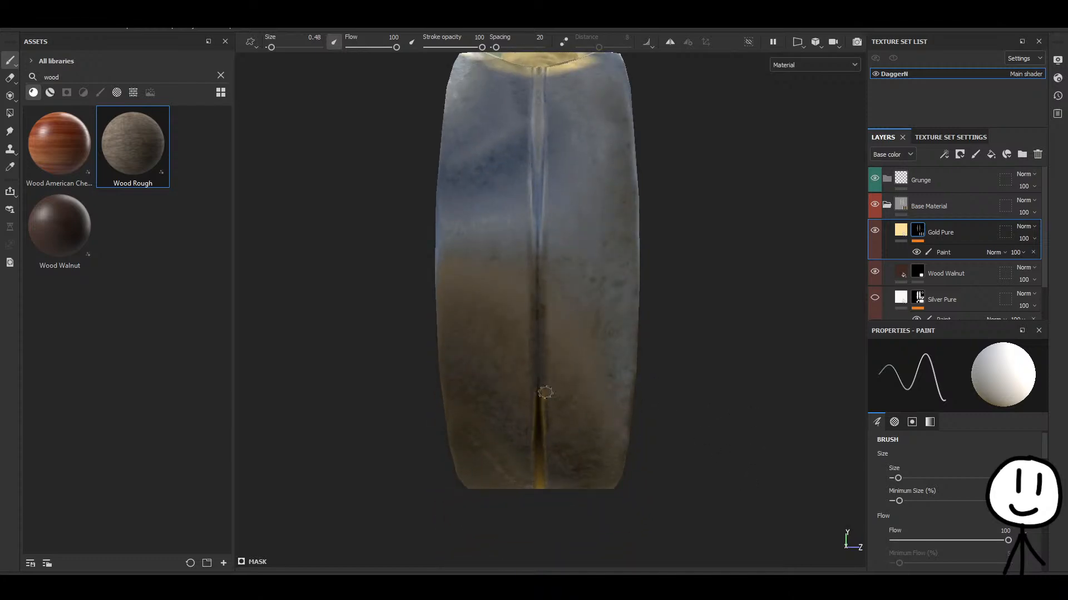
{"action": "middle_click_drag", "start_coordinate": [656, 367], "coordinate": [649, 366], "text": "alt"}
{"action": "left_click", "coordinate": [533, 399], "text": "shift"}
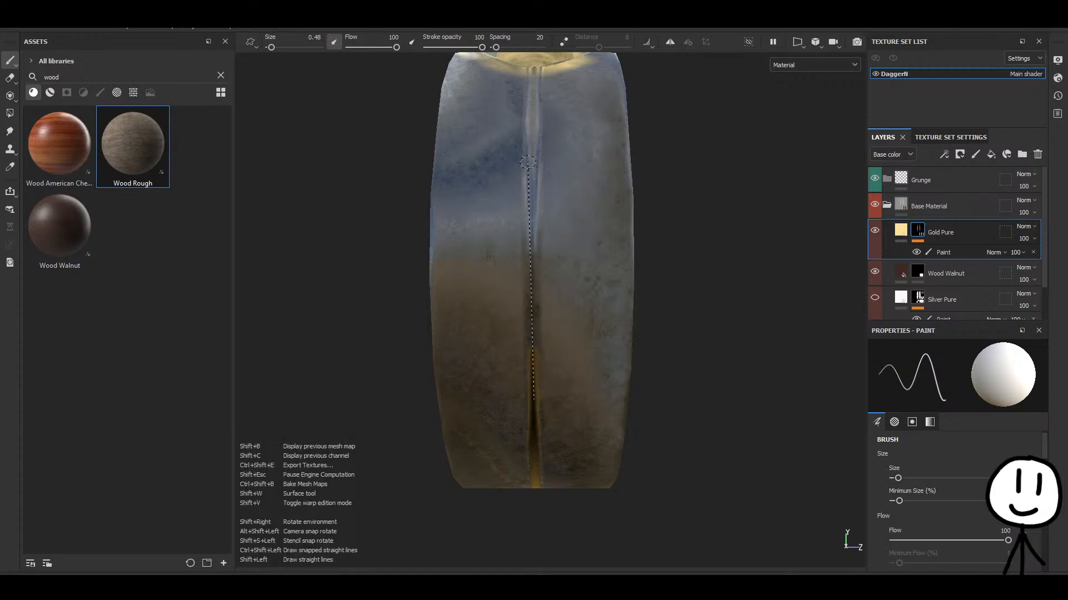
{"action": "left_click", "coordinate": [532, 145], "text": "shift"}
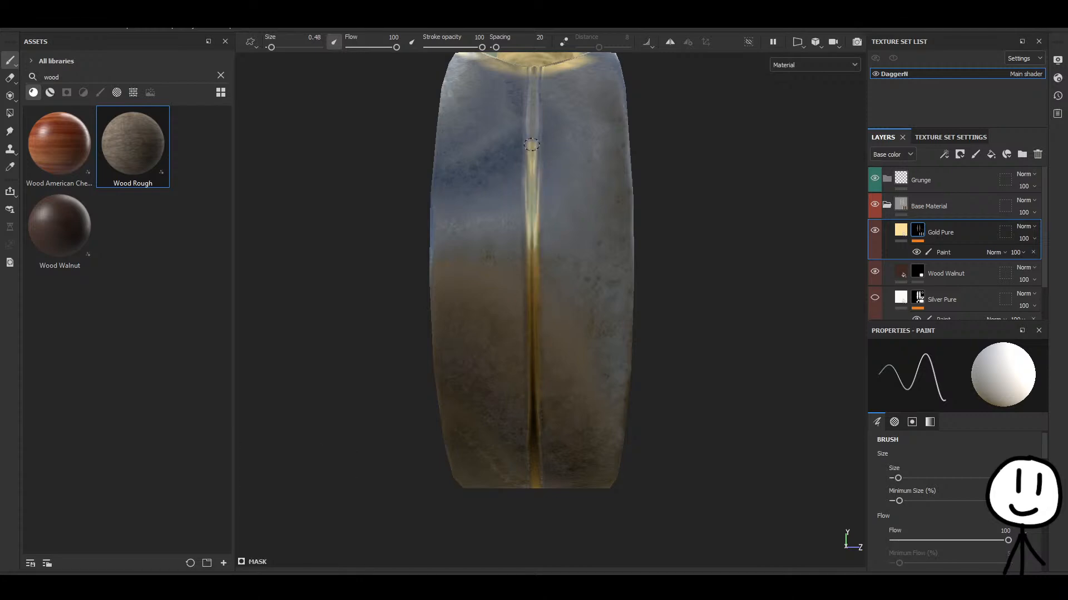
{"action": "middle_click_drag", "start_coordinate": [546, 155], "coordinate": [540, 295], "text": "alt"}
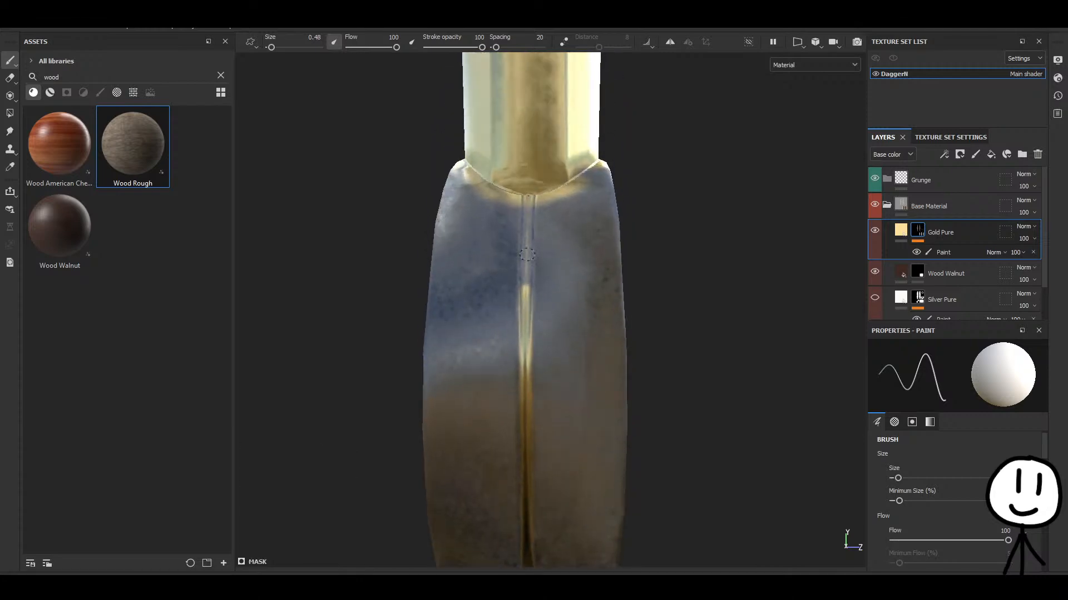
{"action": "left_click", "coordinate": [525, 299], "text": "shift"}
Compare the guard and pommel with the Silver Pure layer shown and hidden, leaving it hidden.
{"action": "scroll", "coordinate": [649, 332], "scroll_direction": "down", "scroll_amount": 5}
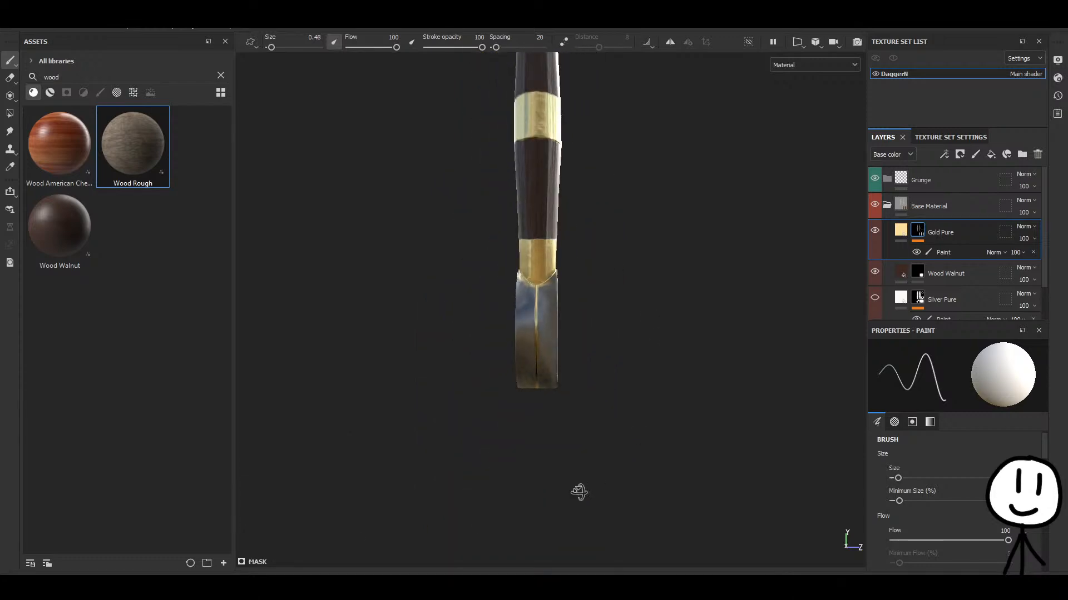
{"action": "mouse_move", "coordinate": [579, 491]}
{"action": "left_mouse_down", "text": "alt"}
{"action": "mouse_move", "coordinate": [758, 254]}
{"action": "mouse_move", "coordinate": [712, 427]}
{"action": "mouse_move", "coordinate": [741, 498]}
{"action": "mouse_move", "coordinate": [539, 491]}
{"action": "mouse_move", "coordinate": [428, 521]}
{"action": "mouse_move", "coordinate": [634, 536]}
{"action": "mouse_move", "coordinate": [650, 288]}
{"action": "mouse_move", "coordinate": [512, 488]}
{"action": "mouse_move", "coordinate": [414, 476]}
{"action": "left_mouse_up", "text": "alt"}
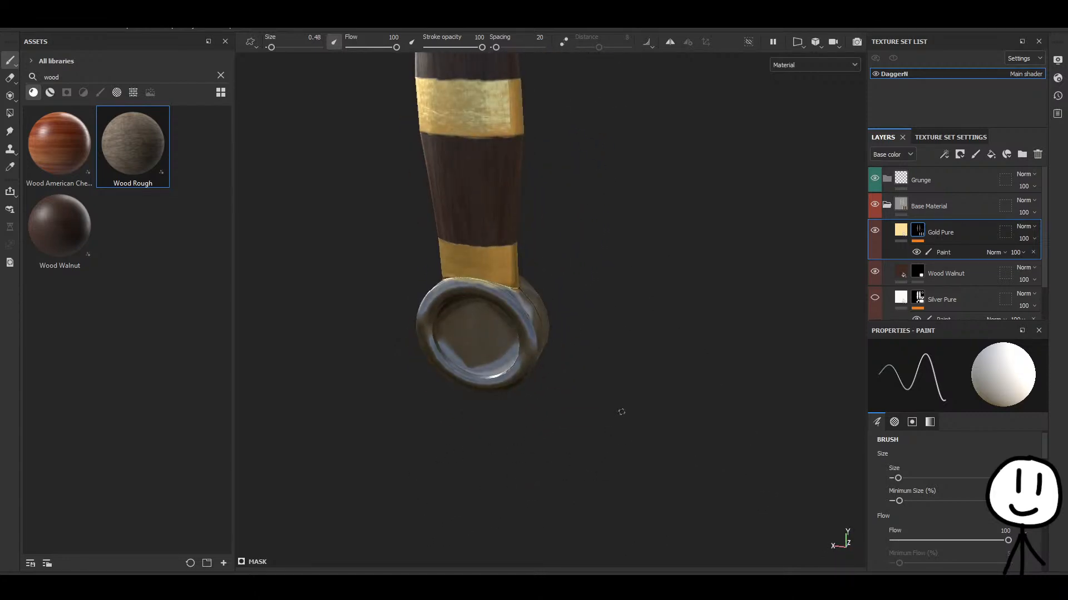
{"action": "left_click_drag", "start_coordinate": [621, 412], "coordinate": [662, 461], "text": "alt"}
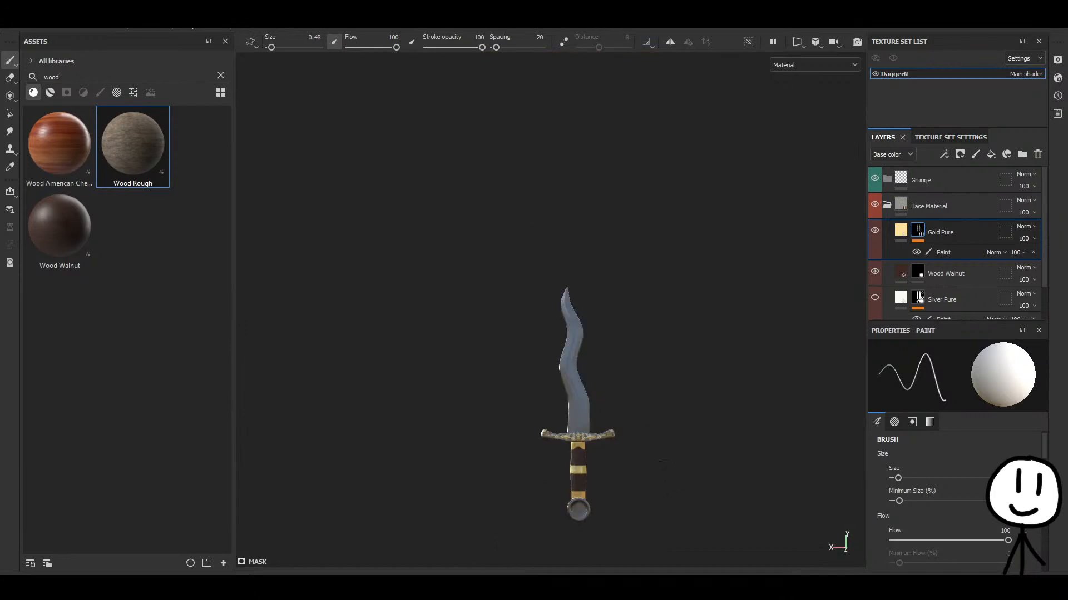
{"action": "right_click_drag", "start_coordinate": [661, 460], "coordinate": [639, 362], "text": "alt"}
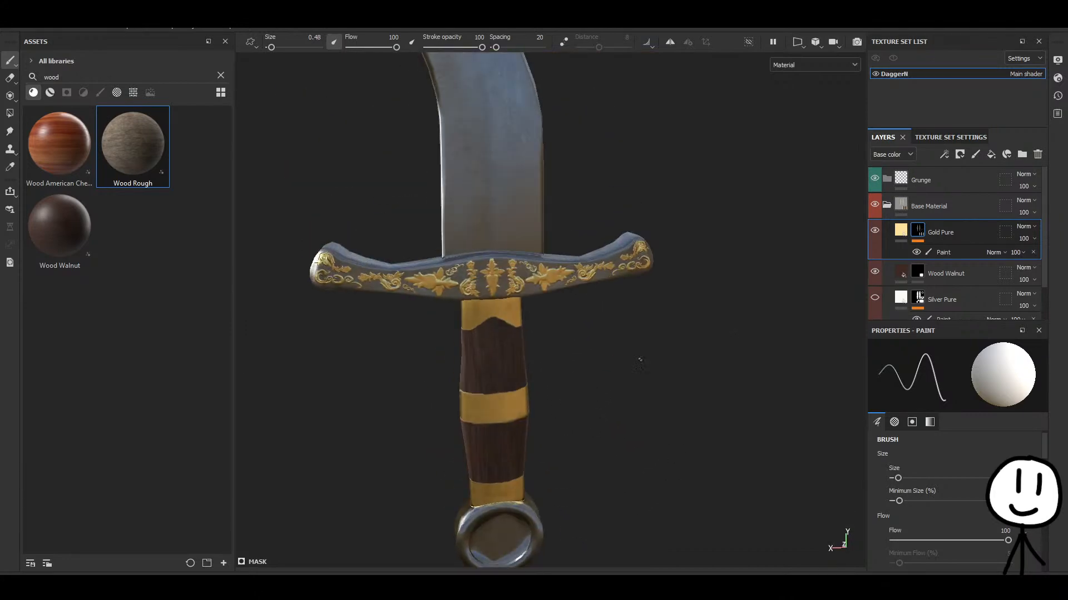
{"action": "scroll", "coordinate": [928, 278], "scroll_direction": "down", "scroll_amount": 2}
{"action": "left_click", "coordinate": [876, 257]}
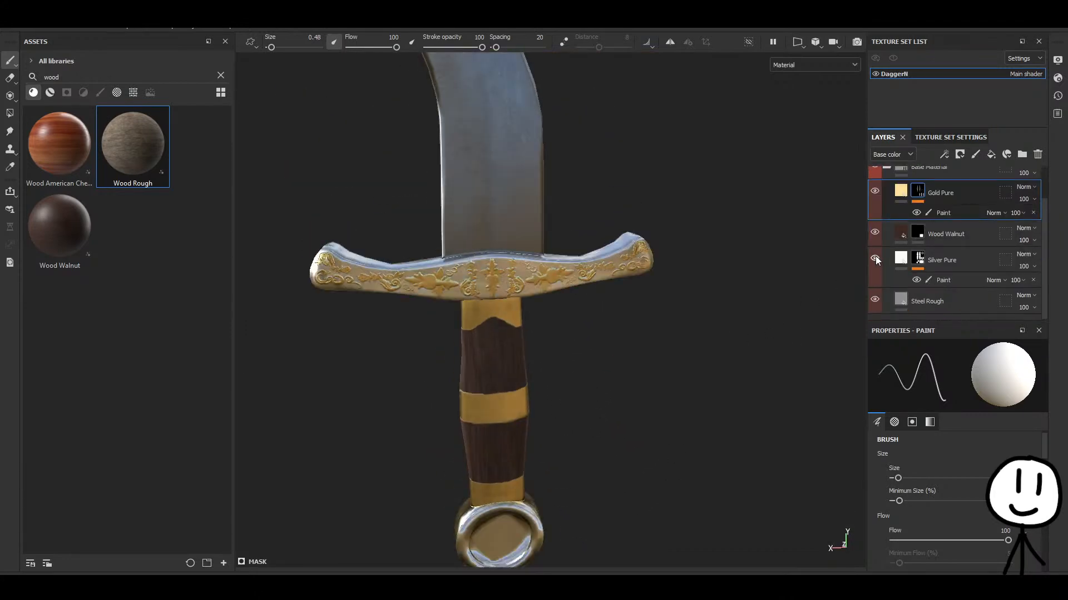
{"action": "left_click_drag", "start_coordinate": [534, 383], "coordinate": [570, 383], "text": "alt"}
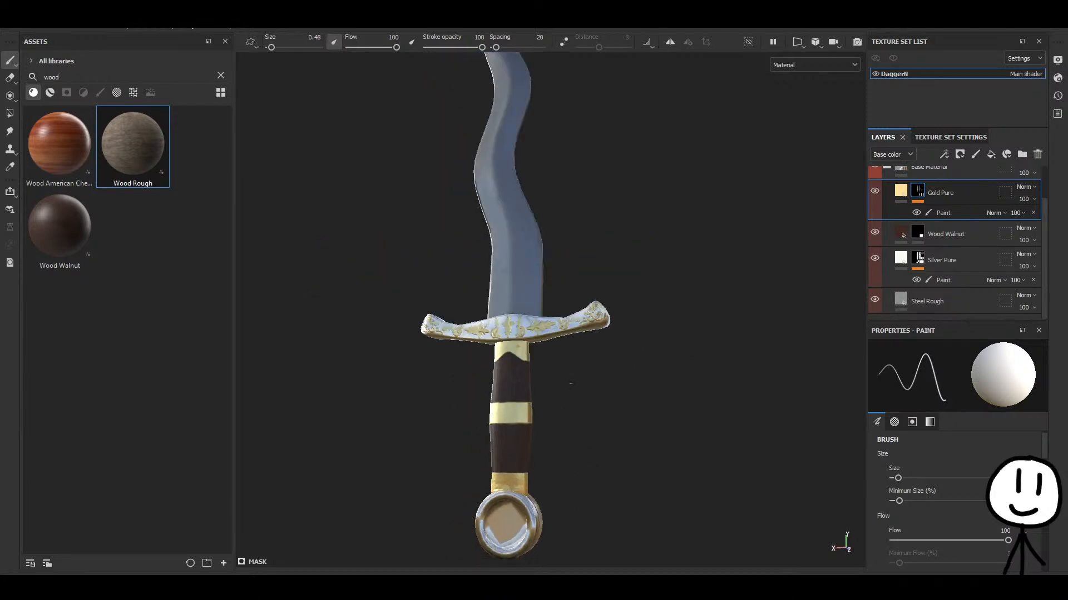
{"action": "right_click_drag", "start_coordinate": [570, 383], "coordinate": [594, 465], "text": "alt"}
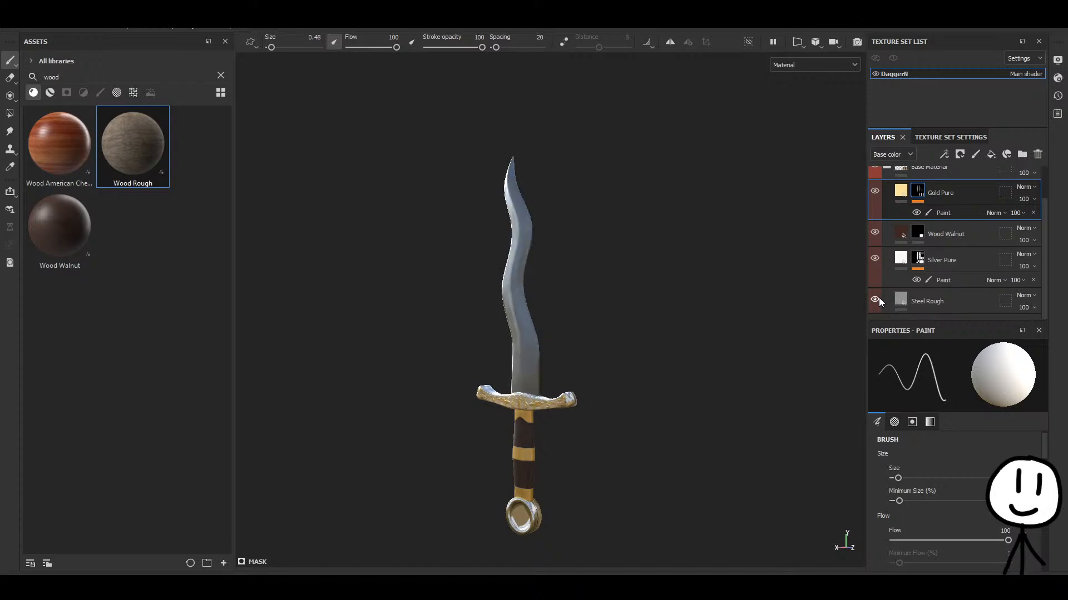
{"action": "left_click", "coordinate": [875, 258]}
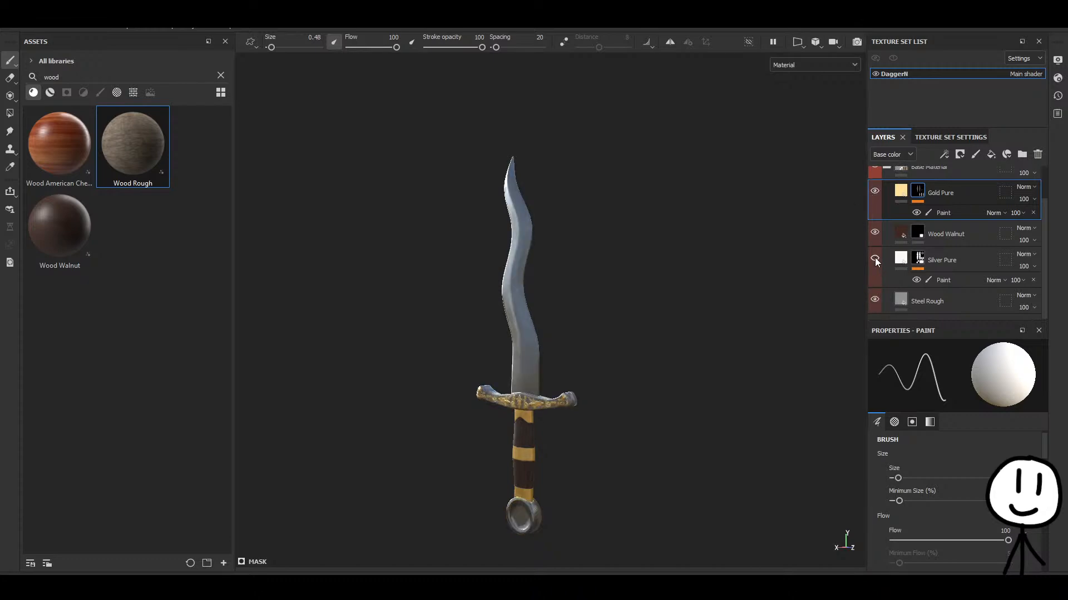
Delete the Silver Pure layer and select the Gold Pure layer's fill.
{"action": "left_click", "coordinate": [965, 259]}
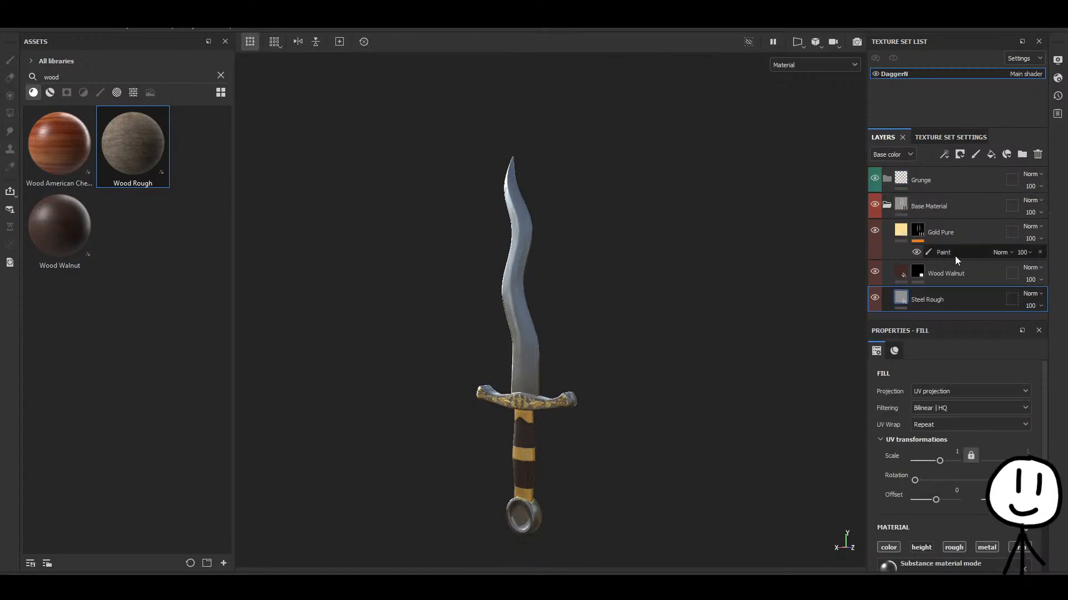
{"action": "left_click", "coordinate": [947, 231]}
{"action": "left_click", "coordinate": [901, 229]}
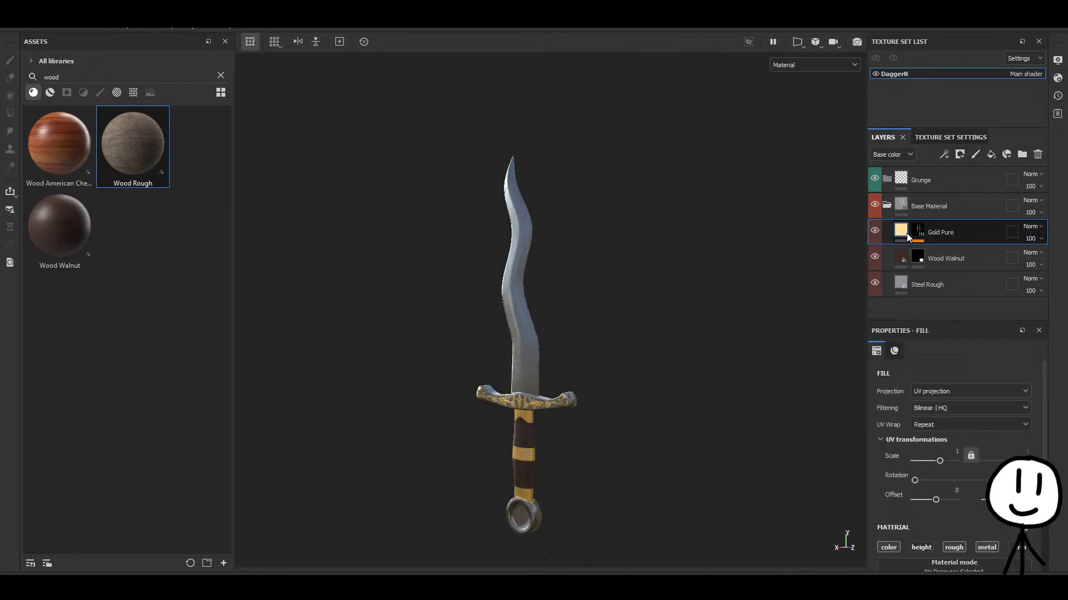
Examine the guard ornaments, wooden grip, gold bands and pommel from several angles and distances.
{"action": "left_click_drag", "start_coordinate": [611, 425], "coordinate": [701, 328], "text": "alt"}
{"action": "scroll", "coordinate": [502, 349], "scroll_direction": "up", "scroll_amount": 8}
{"action": "scroll", "coordinate": [706, 325], "scroll_direction": "down", "scroll_amount": 7}
{"action": "left_click_drag", "start_coordinate": [570, 339], "coordinate": [690, 322], "text": "alt"}
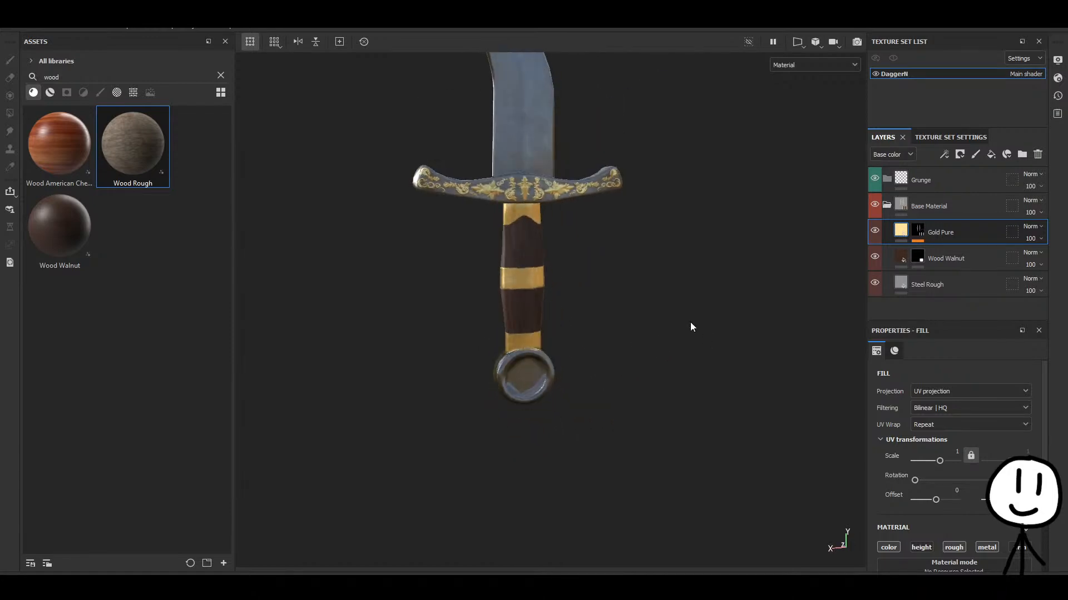
{"action": "middle_click_drag", "start_coordinate": [581, 233], "coordinate": [549, 354], "text": "alt"}
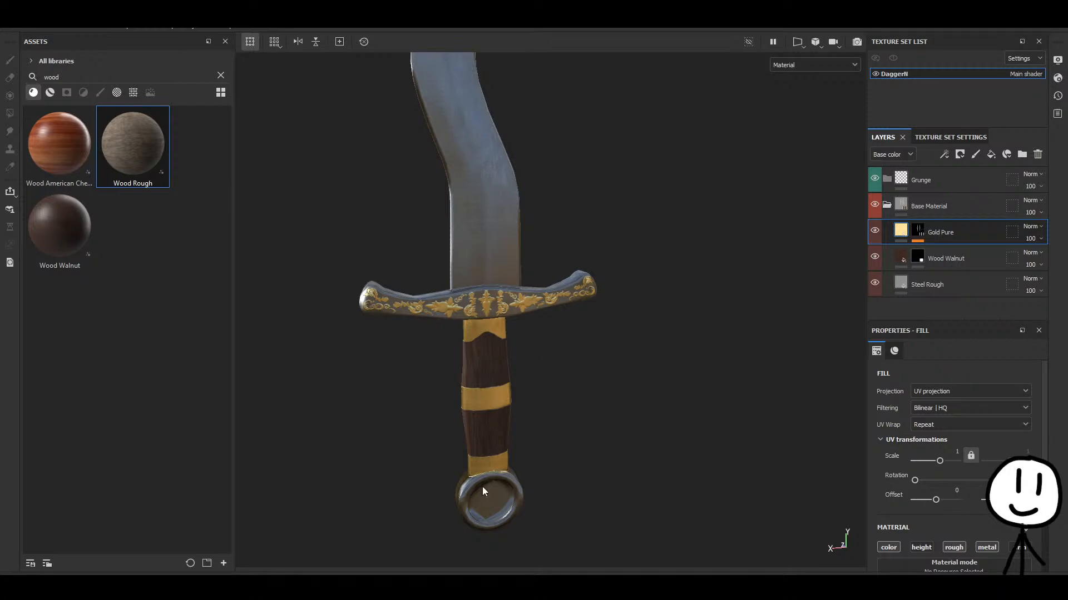
{"action": "scroll", "coordinate": [626, 531], "scroll_direction": "up", "scroll_amount": 6}
{"action": "scroll", "coordinate": [686, 481], "scroll_direction": "down", "scroll_amount": 4}
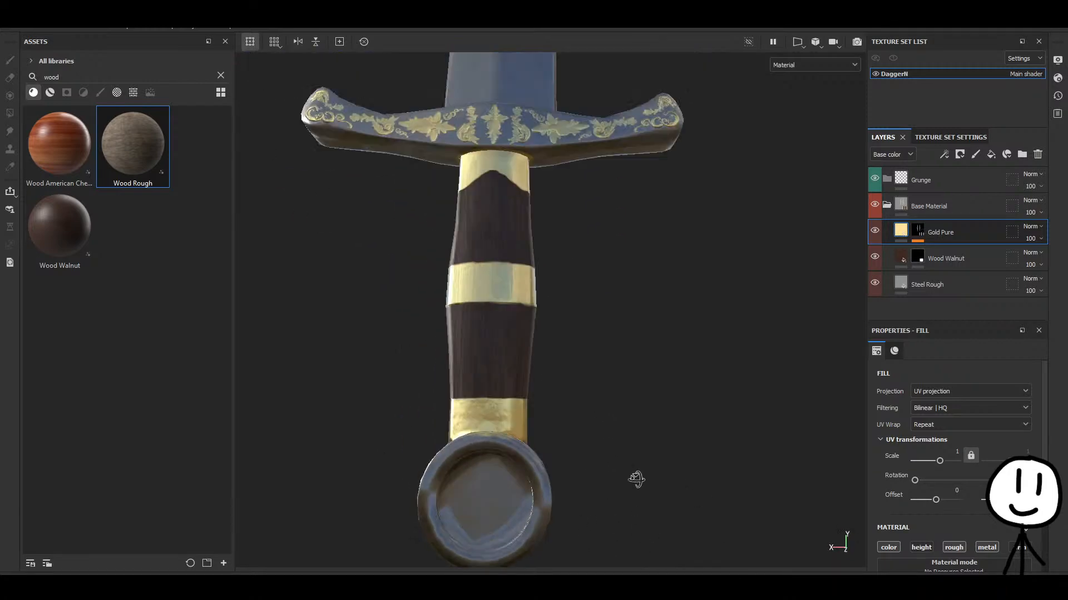
{"action": "left_click_drag", "start_coordinate": [636, 479], "coordinate": [601, 562], "text": "alt"}
{"action": "left_click_drag", "start_coordinate": [603, 467], "coordinate": [615, 512], "text": "alt"}
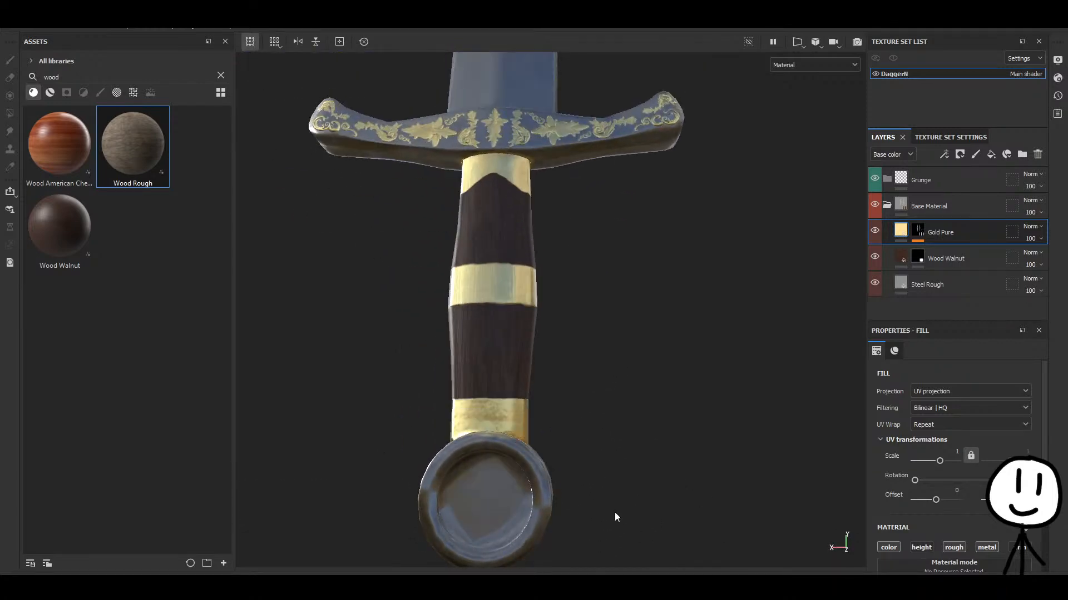
{"action": "left_click_drag", "start_coordinate": [712, 382], "coordinate": [565, 523], "text": "alt"}
{"action": "left_click_drag", "start_coordinate": [616, 339], "coordinate": [594, 398], "text": "alt"}
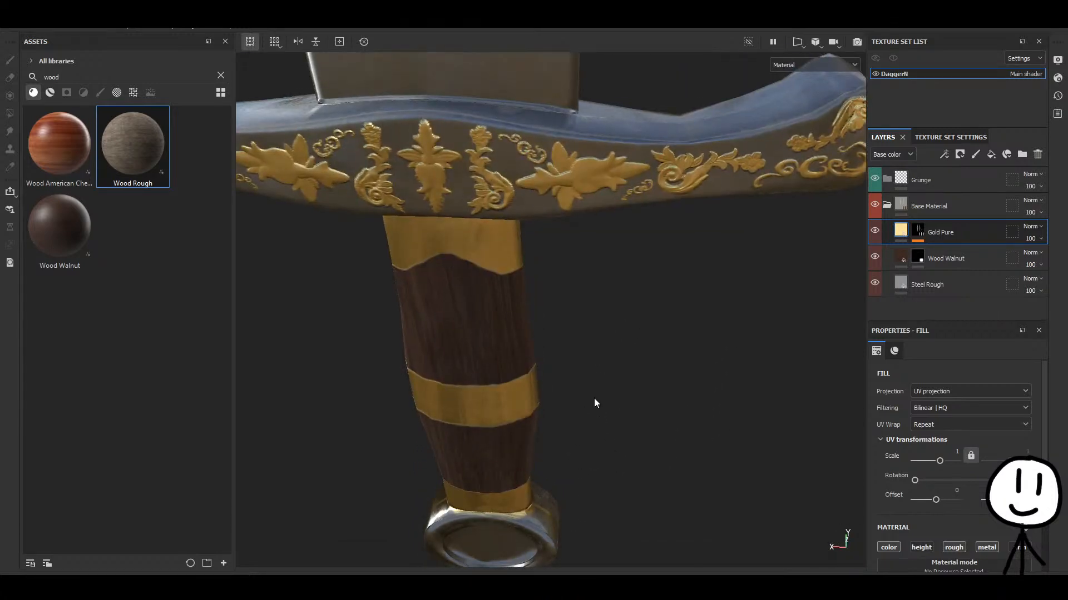
{"action": "scroll", "coordinate": [588, 416], "scroll_direction": "down", "scroll_amount": 5}
{"action": "middle_click_drag", "start_coordinate": [588, 415], "coordinate": [591, 485], "text": "alt"}
{"action": "left_click_drag", "start_coordinate": [592, 484], "coordinate": [597, 291], "text": "alt"}
{"action": "middle_click_drag", "start_coordinate": [635, 424], "coordinate": [626, 298], "text": "alt"}
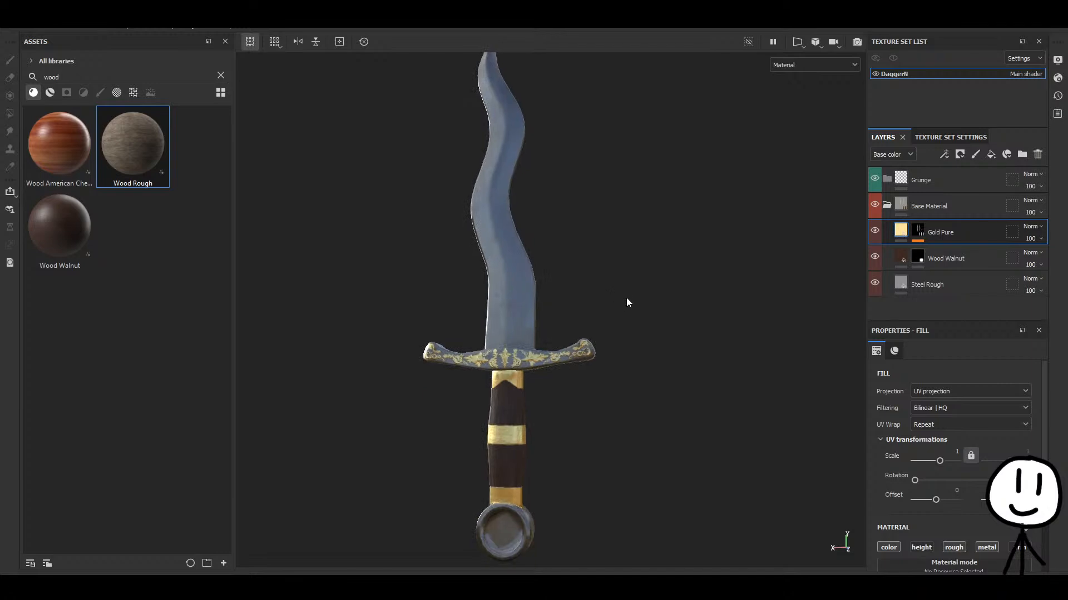
Collapse the Base Material folder and select the Grunge folder.
{"action": "left_click", "coordinate": [887, 205]}
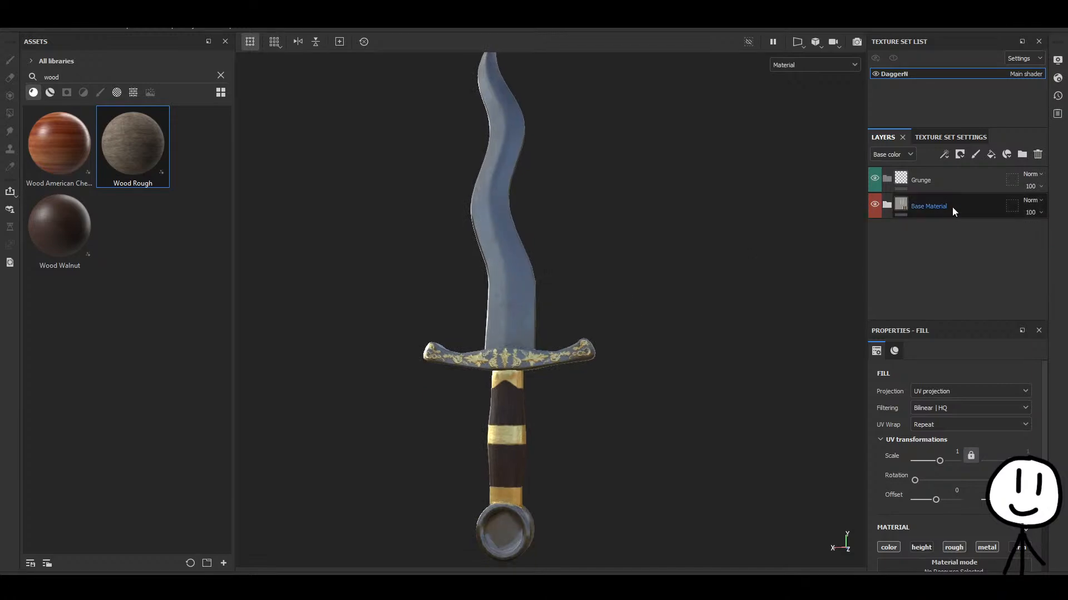
{"action": "left_click", "coordinate": [912, 182]}
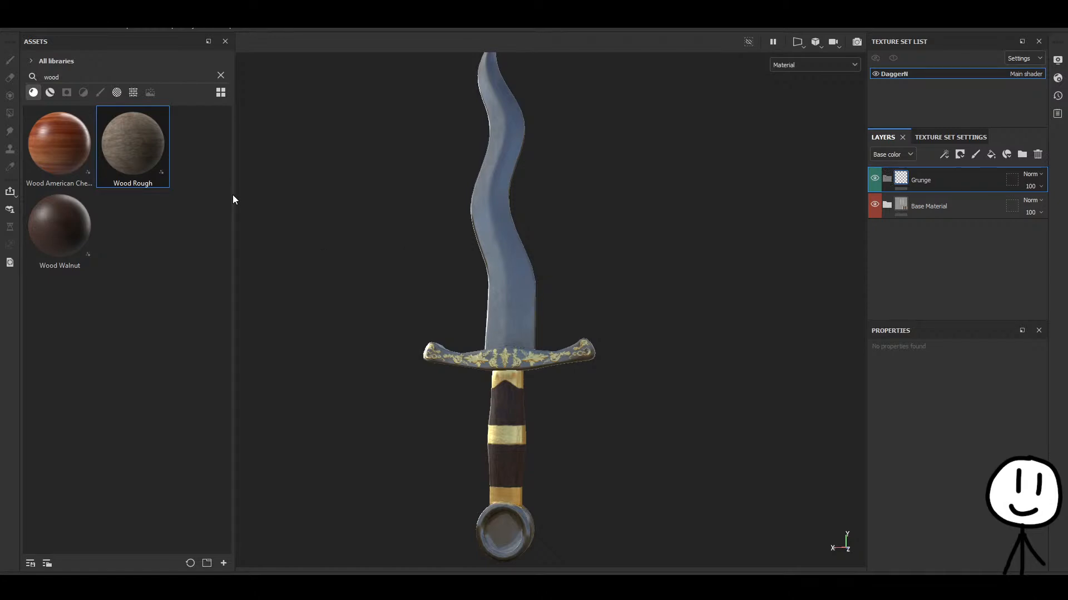
Find the Rust Fine material and add it to the Grunge folder with a black mask driven by a Metal Edge Wear generator.
{"action": "double_click", "coordinate": [53, 77]}
{"action": "type", "text": "rust"}
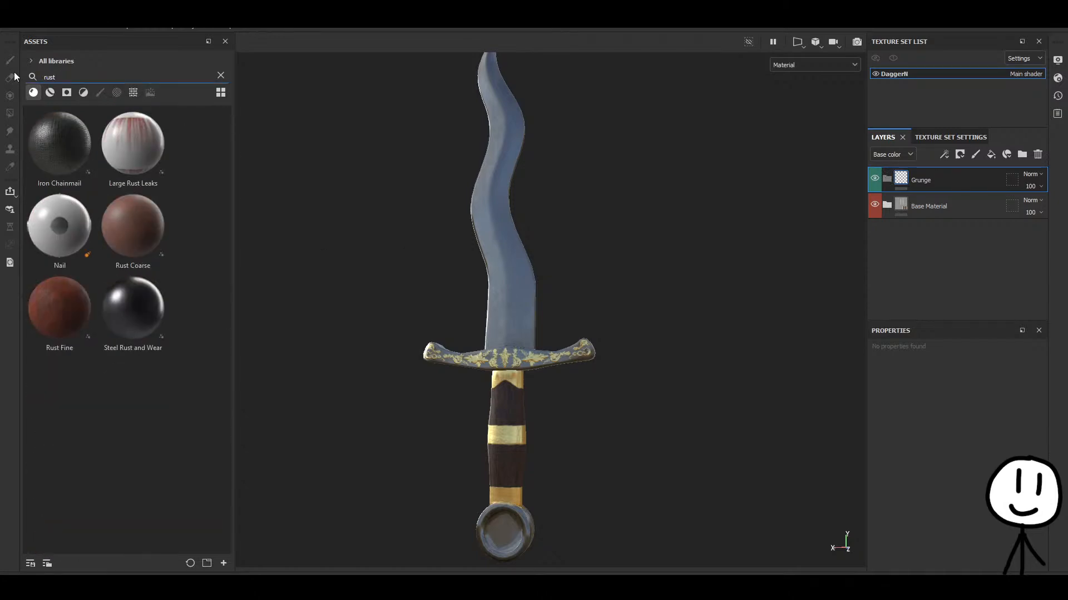
{"action": "left_click_drag", "start_coordinate": [60, 309], "coordinate": [919, 187]}
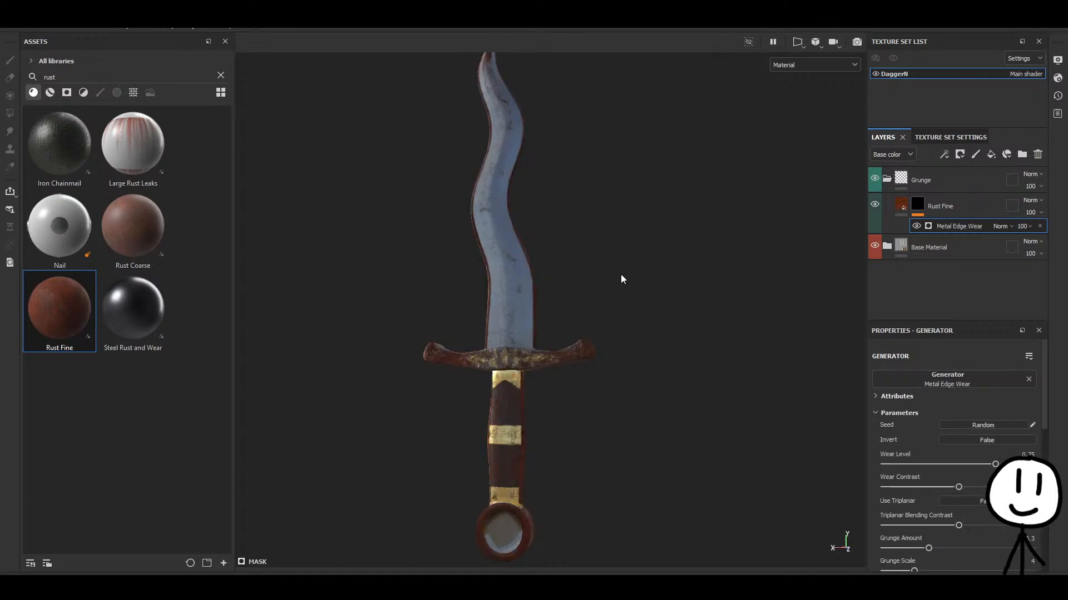
{"action": "left_click_drag", "start_coordinate": [622, 278], "coordinate": [798, 377], "text": "alt"}
{"action": "left_click_drag", "start_coordinate": [705, 362], "coordinate": [596, 155], "text": "alt"}
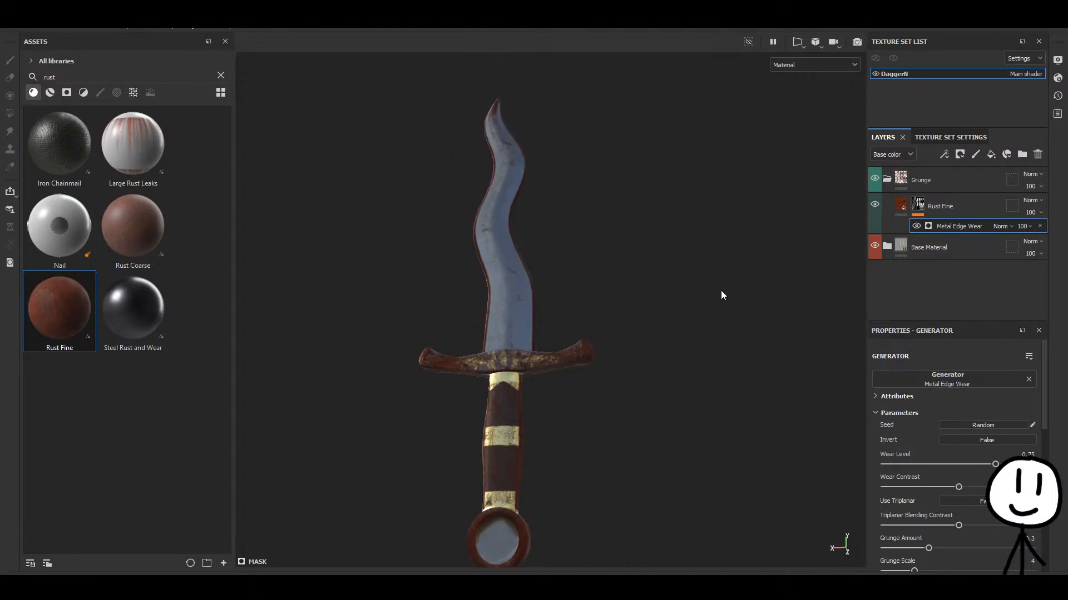
Try inverting the Rust Fine mask's Metal Edge Wear generator with the Wear Level at 1.
{"action": "left_click", "coordinate": [901, 207]}
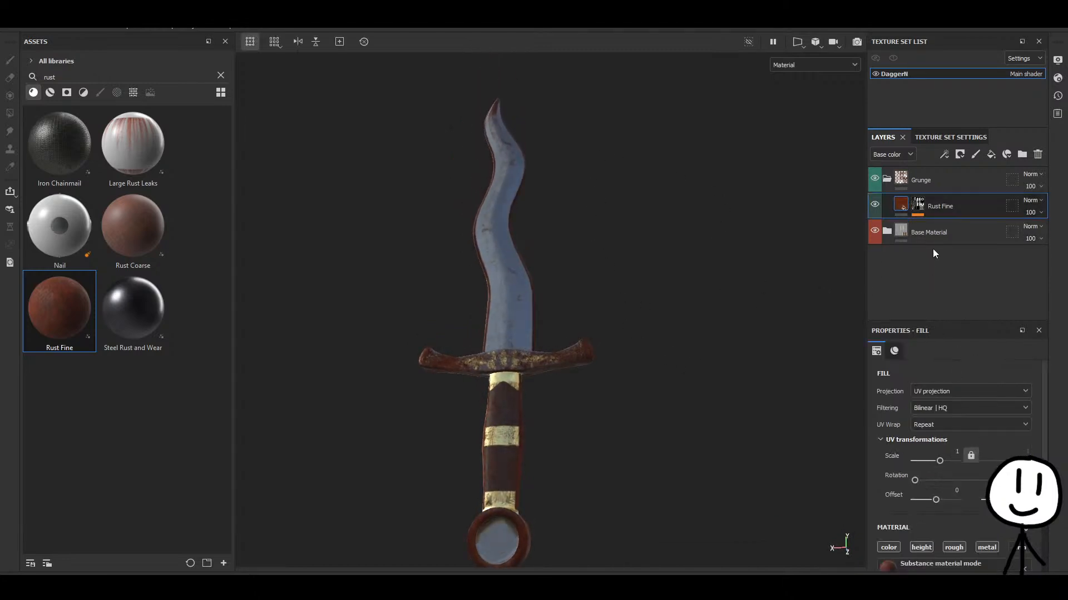
{"action": "left_click", "coordinate": [917, 204]}
{"action": "left_click", "coordinate": [959, 227]}
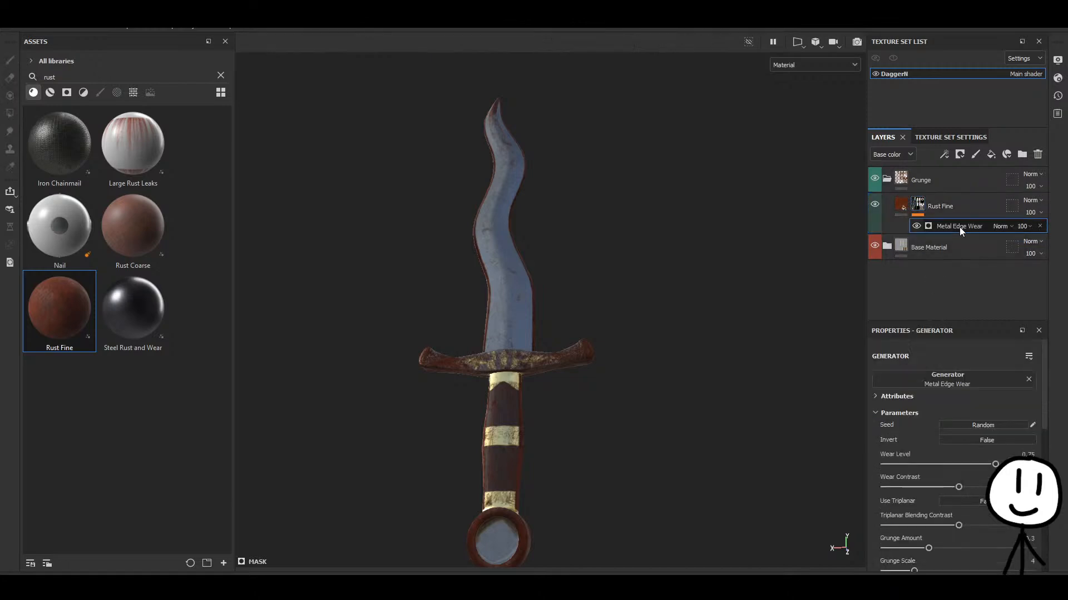
{"action": "left_click", "coordinate": [962, 440]}
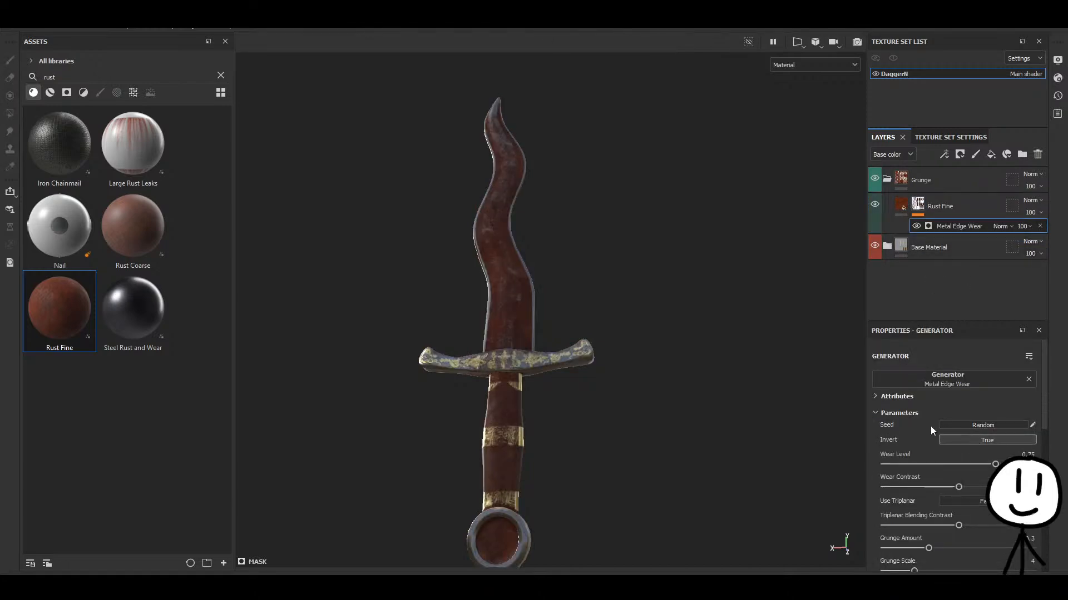
{"action": "left_click_drag", "start_coordinate": [995, 464], "coordinate": [1037, 464]}
{"action": "left_click_drag", "start_coordinate": [715, 354], "coordinate": [727, 427], "text": "alt"}
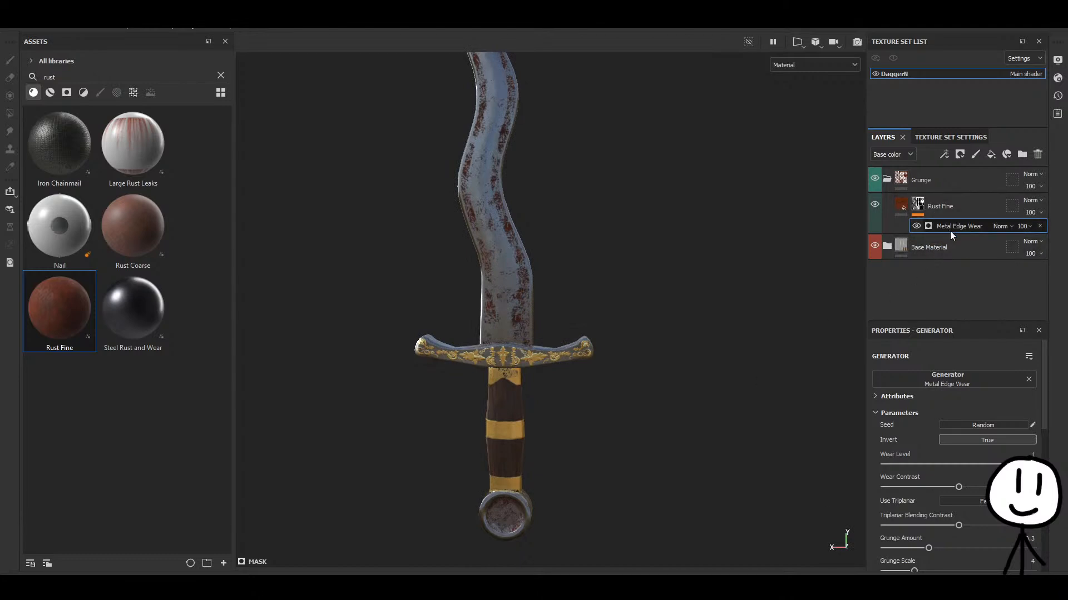
Try the Fiber Glass Edge Wear generator on the Rust Fine mask, settle on Dirt instead, and check the blade and guard.
{"action": "left_click", "coordinate": [918, 416]}
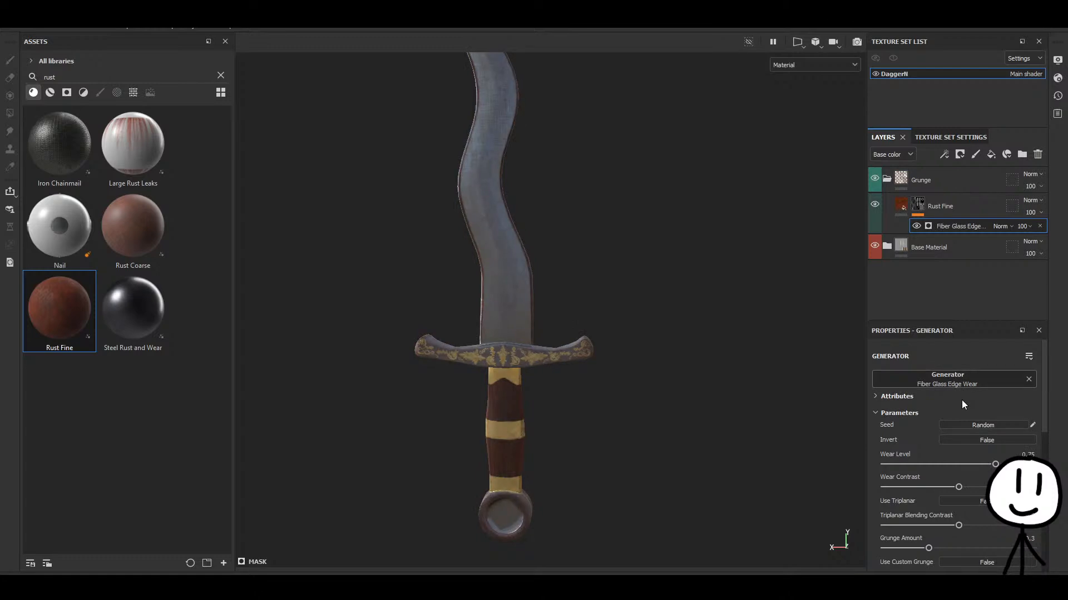
{"action": "left_click", "coordinate": [929, 416]}
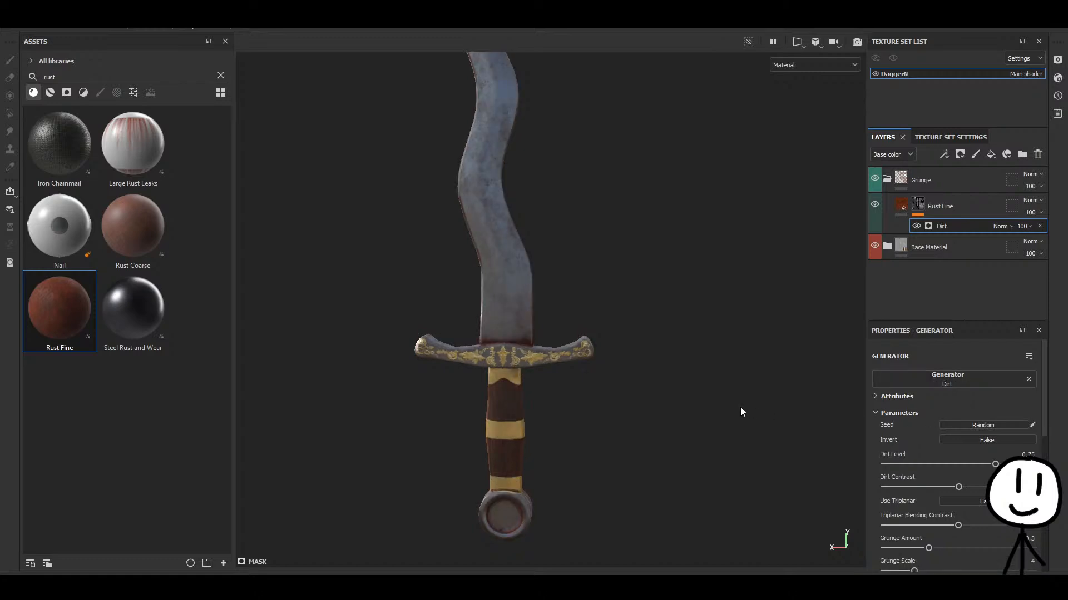
{"action": "left_click_drag", "start_coordinate": [686, 378], "coordinate": [753, 383], "text": "alt"}
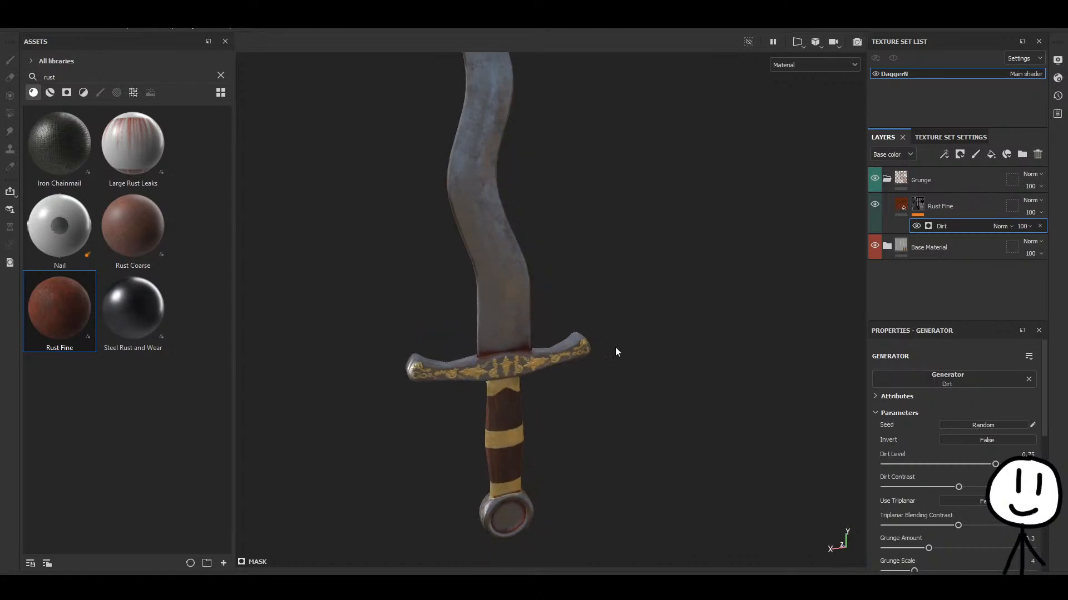
{"action": "left_click_drag", "start_coordinate": [615, 352], "coordinate": [526, 359], "text": "alt"}
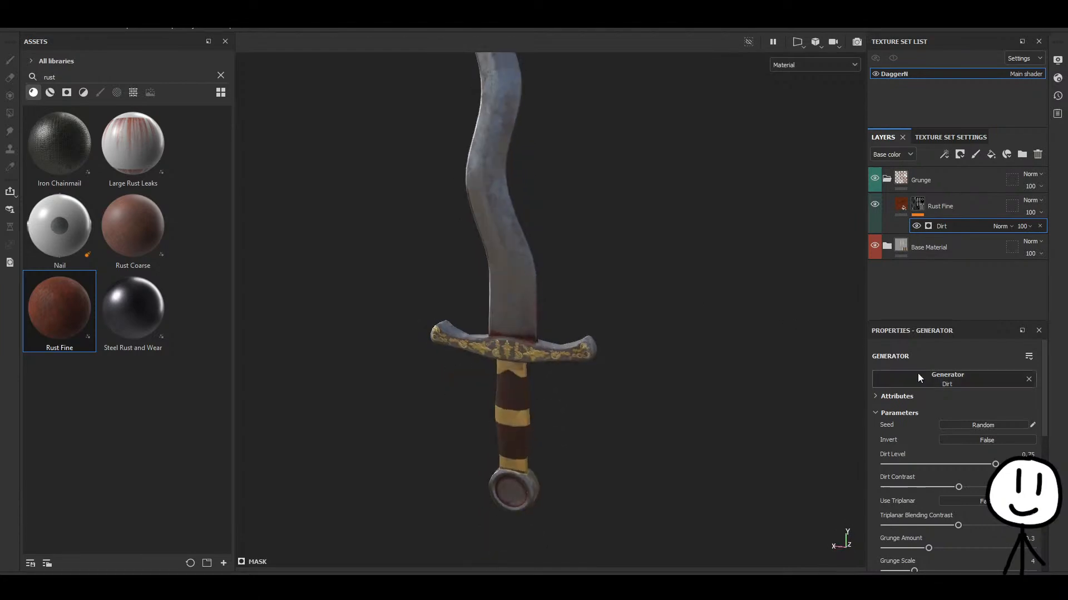
Raise the Dirt generator's Dirt Level to 0.79, keeping it uninverted.
{"action": "left_click", "coordinate": [974, 439]}
{"action": "left_click", "coordinate": [974, 440]}
{"action": "left_click_drag", "start_coordinate": [999, 464], "coordinate": [1001, 464]}
{"action": "left_click_drag", "start_coordinate": [655, 438], "coordinate": [619, 353], "text": "alt"}
{"action": "scroll", "coordinate": [515, 407], "scroll_direction": "up", "scroll_amount": 5}
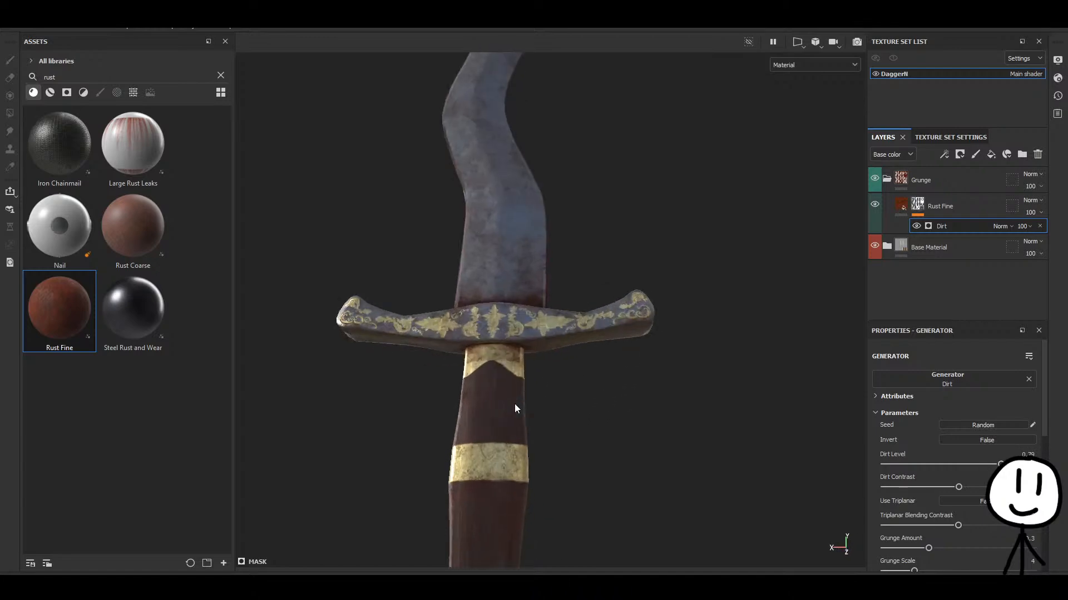
Examine the rust distribution on the blade, guard, grip and pommel from several angles.
{"action": "left_click_drag", "start_coordinate": [579, 384], "coordinate": [617, 455], "text": "alt"}
{"action": "left_click_drag", "start_coordinate": [654, 504], "coordinate": [645, 463], "text": "alt"}
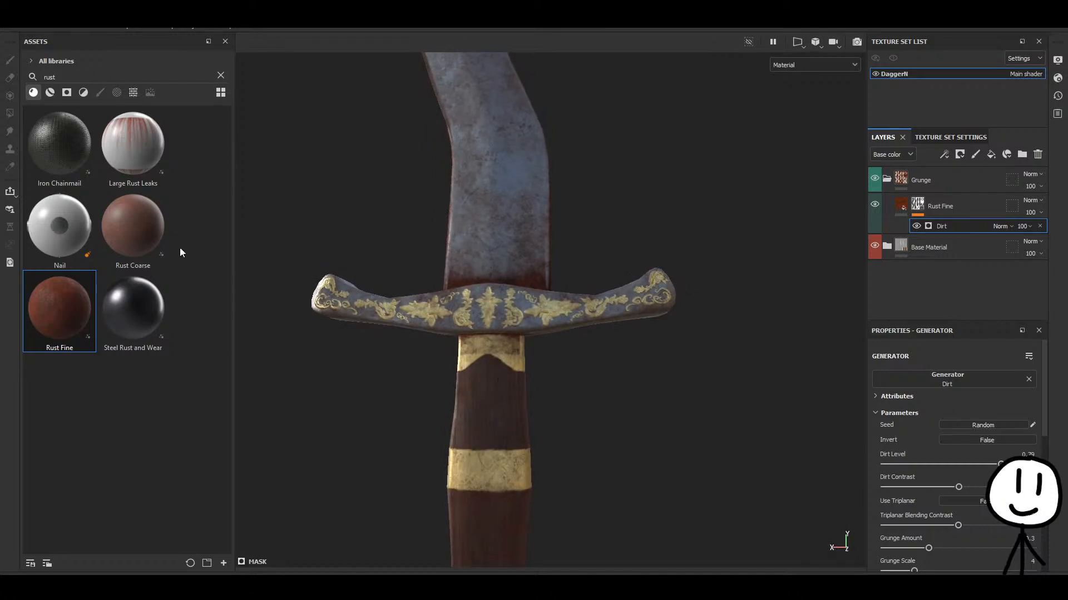
{"action": "middle_click_drag", "start_coordinate": [565, 229], "coordinate": [546, 401], "text": "alt"}
{"action": "scroll", "coordinate": [545, 394], "scroll_direction": "down", "scroll_amount": 5}
{"action": "left_click_drag", "start_coordinate": [597, 224], "coordinate": [636, 426], "text": "alt"}
{"action": "scroll", "coordinate": [606, 421], "scroll_direction": "up", "scroll_amount": 5}
{"action": "left_click_drag", "start_coordinate": [574, 415], "coordinate": [444, 448], "text": "alt"}
{"action": "left_click_drag", "start_coordinate": [535, 487], "coordinate": [652, 477], "text": "alt"}
{"action": "middle_click_drag", "start_coordinate": [602, 445], "coordinate": [598, 206], "text": "alt"}
{"action": "left_click_drag", "start_coordinate": [606, 378], "coordinate": [654, 353], "text": "alt"}
{"action": "middle_click_drag", "start_coordinate": [642, 414], "coordinate": [632, 310], "text": "alt"}
{"action": "left_click_drag", "start_coordinate": [625, 333], "coordinate": [601, 444], "text": "alt"}
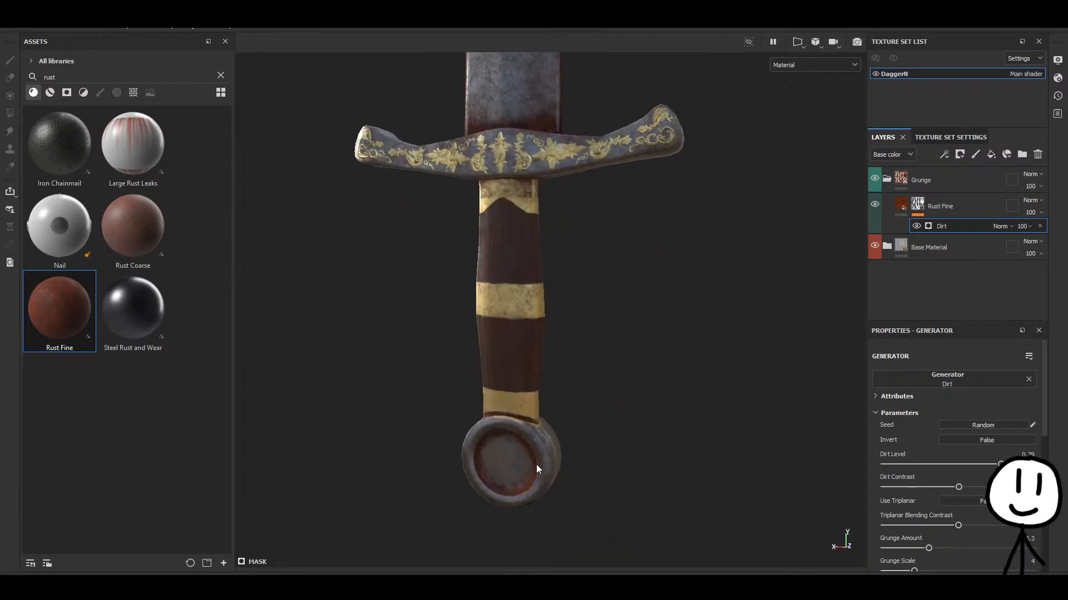
{"action": "middle_click_drag", "start_coordinate": [536, 470], "coordinate": [561, 364], "text": "alt"}
{"action": "left_click_drag", "start_coordinate": [573, 373], "coordinate": [690, 365], "text": "alt"}
{"action": "left_click_drag", "start_coordinate": [506, 377], "coordinate": [716, 414], "text": "alt"}
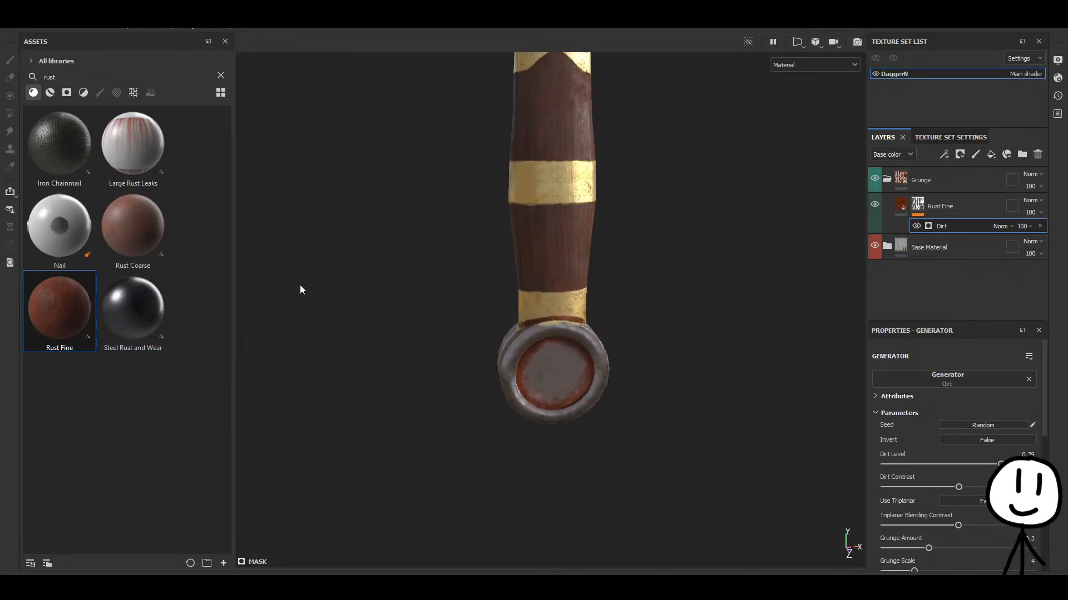
Add a Paint effect to the Rust Fine mask and prepare a polygon fill with color 0.
{"action": "left_click", "coordinate": [906, 207]}
{"action": "left_click", "coordinate": [916, 206]}
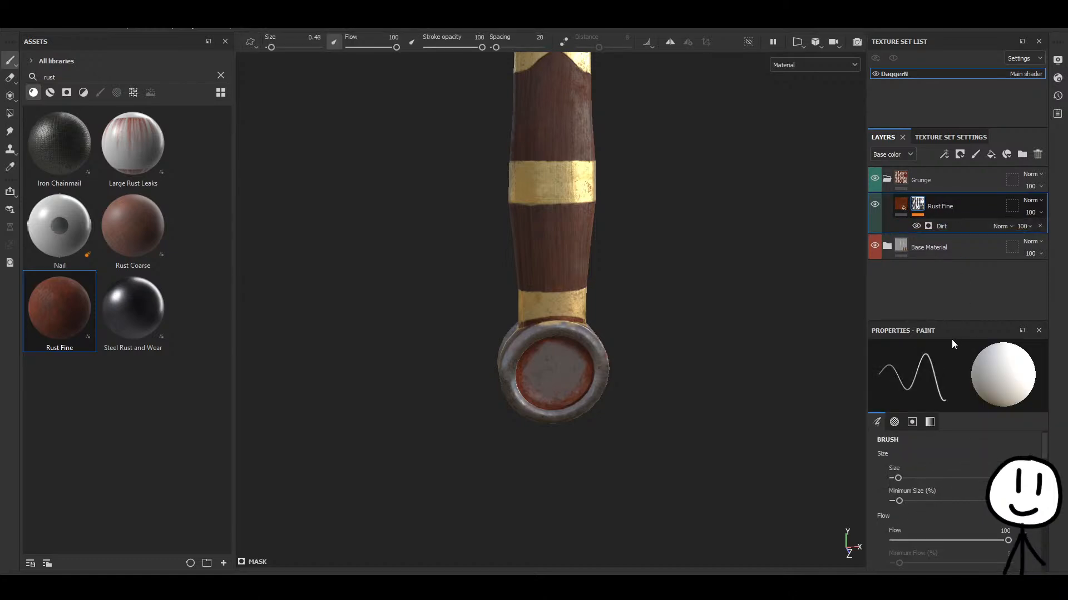
{"action": "left_click", "coordinate": [10, 113]}
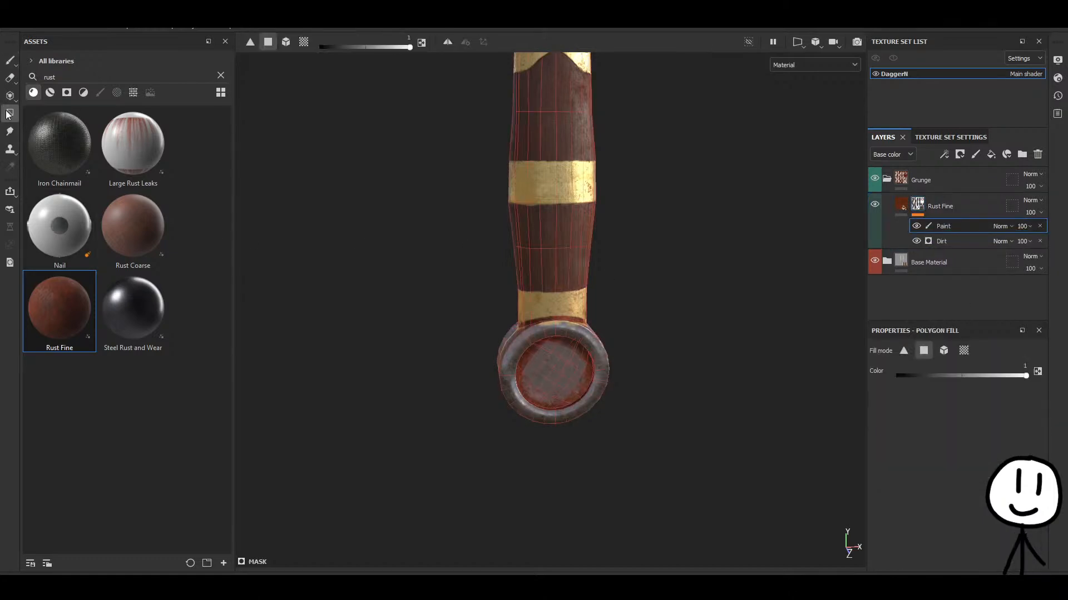
{"action": "middle_click_drag", "start_coordinate": [419, 189], "coordinate": [393, 271], "text": "alt"}
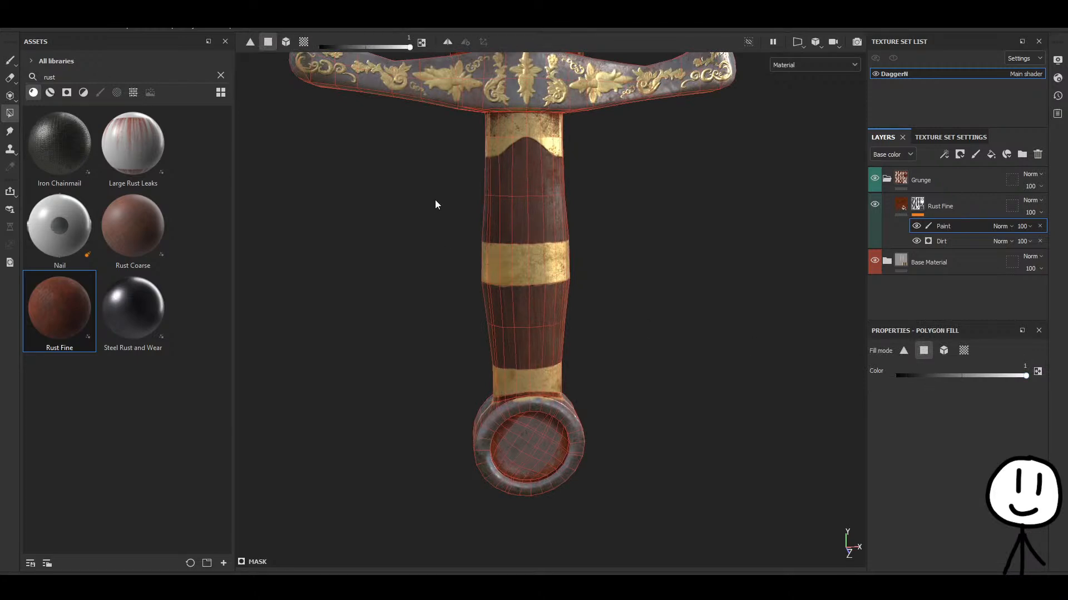
{"action": "left_click_drag", "start_coordinate": [435, 201], "coordinate": [682, 342]}
{"action": "left_click_drag", "start_coordinate": [1026, 376], "coordinate": [897, 376]}
Mask the rust off the wooden grip and its gold bands by filling their polygons with black.
{"action": "left_click_drag", "start_coordinate": [756, 348], "coordinate": [515, 258], "text": "alt"}
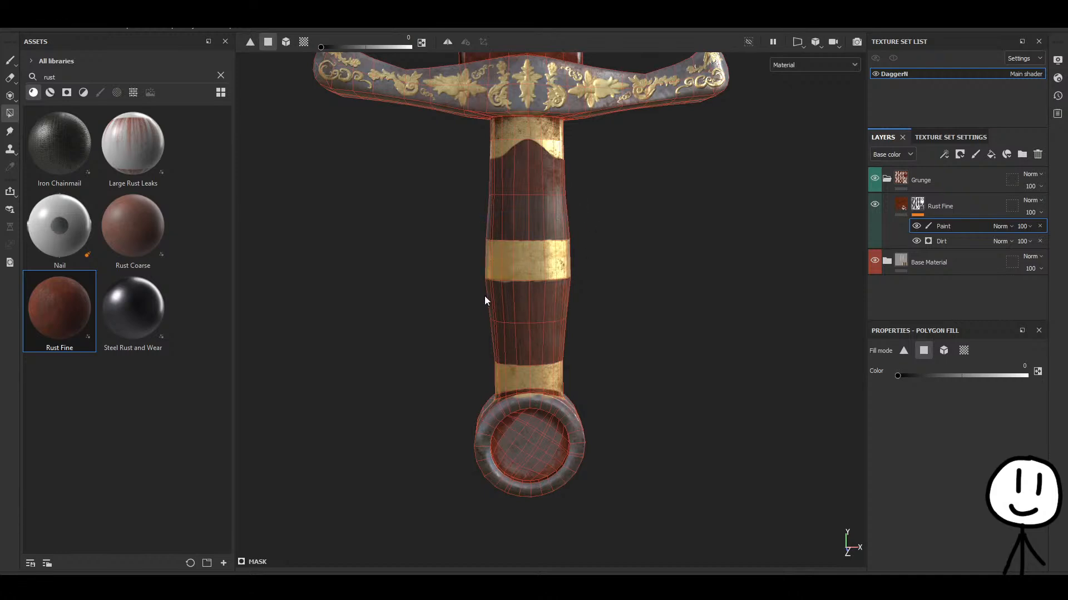
{"action": "left_click_drag", "start_coordinate": [567, 292], "coordinate": [576, 268], "text": "alt"}
{"action": "scroll", "coordinate": [577, 268], "scroll_direction": "up", "scroll_amount": 4}
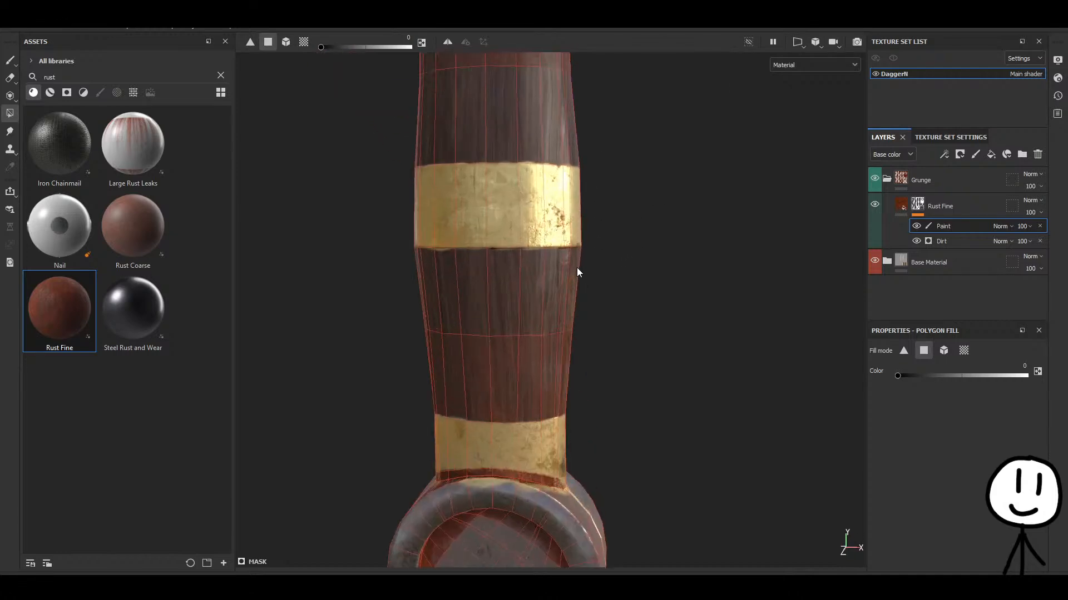
{"action": "scroll", "coordinate": [611, 241], "scroll_direction": "up", "scroll_amount": 2}
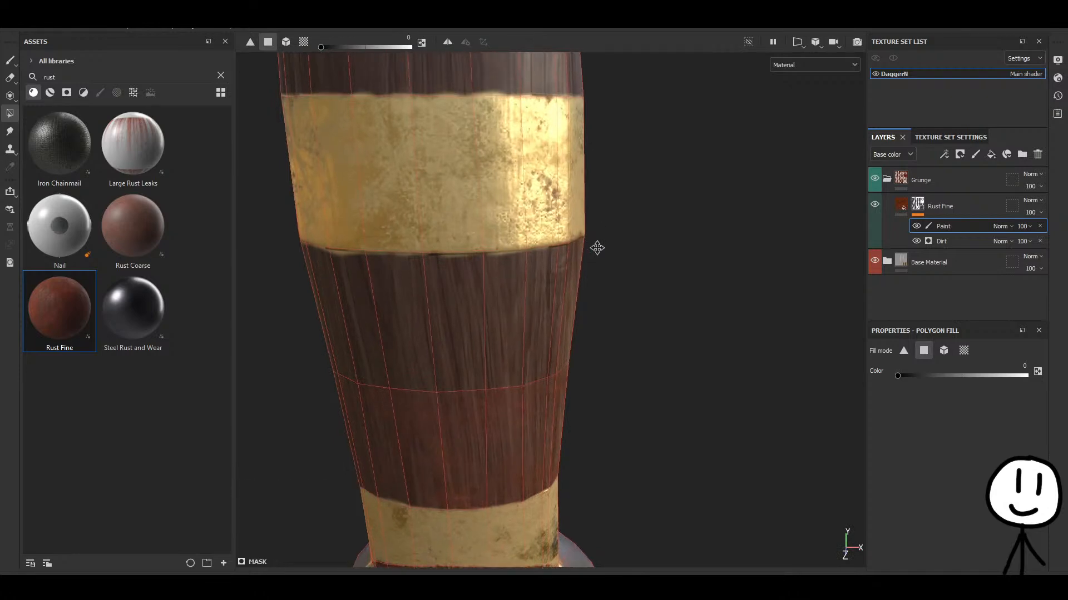
{"action": "scroll", "coordinate": [595, 245], "scroll_direction": "down", "scroll_amount": 3}
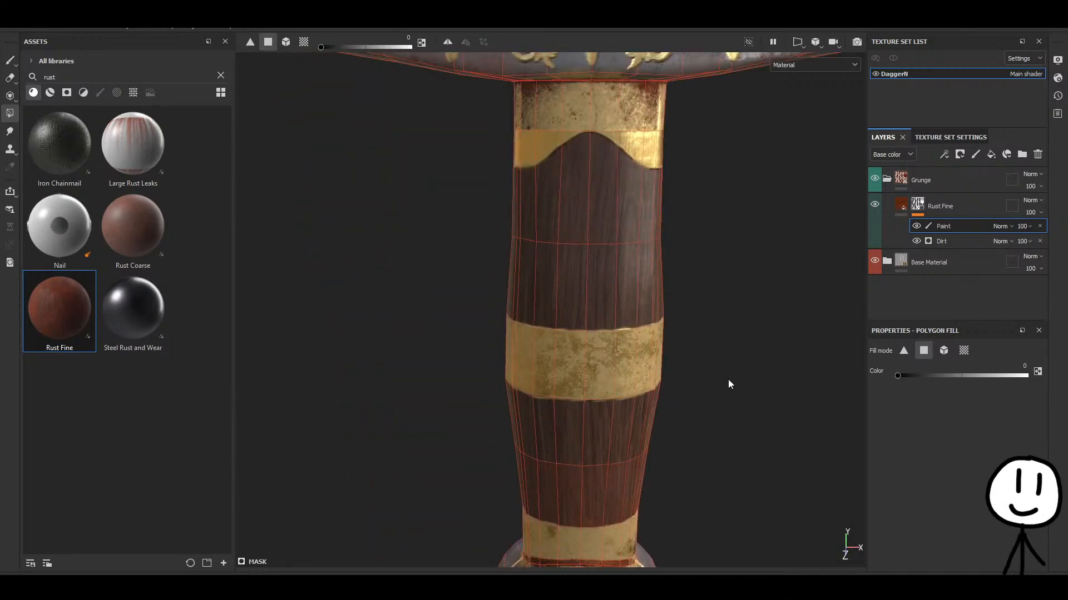
{"action": "left_click_drag", "start_coordinate": [489, 109], "coordinate": [699, 118]}
{"action": "middle_click_drag", "start_coordinate": [725, 344], "coordinate": [666, 204], "text": "alt"}
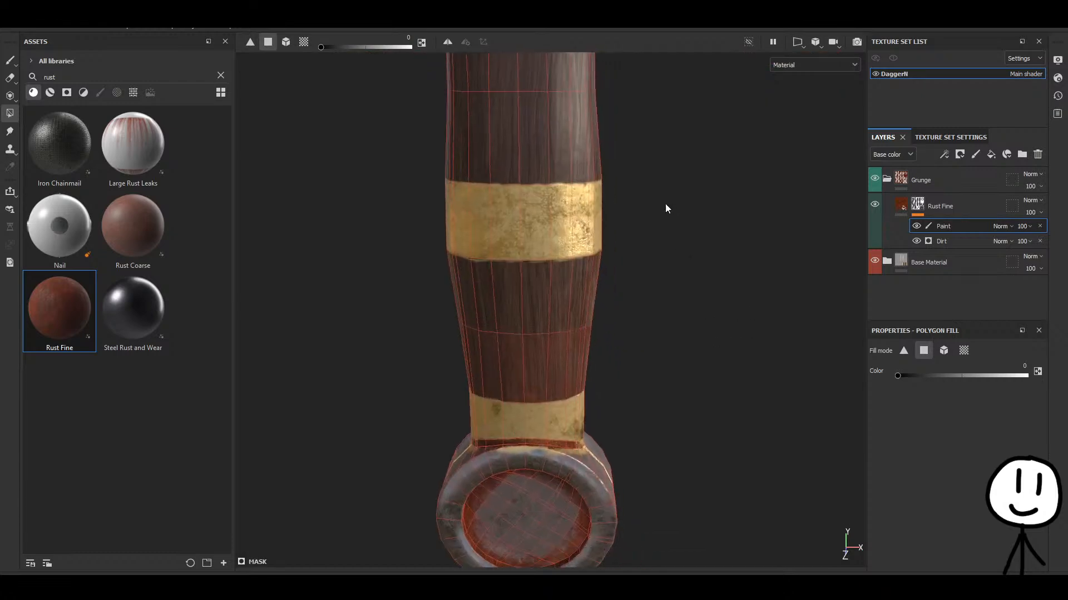
{"action": "left_click_drag", "start_coordinate": [527, 220], "coordinate": [639, 238]}
{"action": "left_click_drag", "start_coordinate": [709, 403], "coordinate": [688, 340], "text": "alt"}
{"action": "left_click_drag", "start_coordinate": [425, 403], "coordinate": [661, 458]}
{"action": "middle_click_drag", "start_coordinate": [628, 424], "coordinate": [553, 343], "text": "alt"}
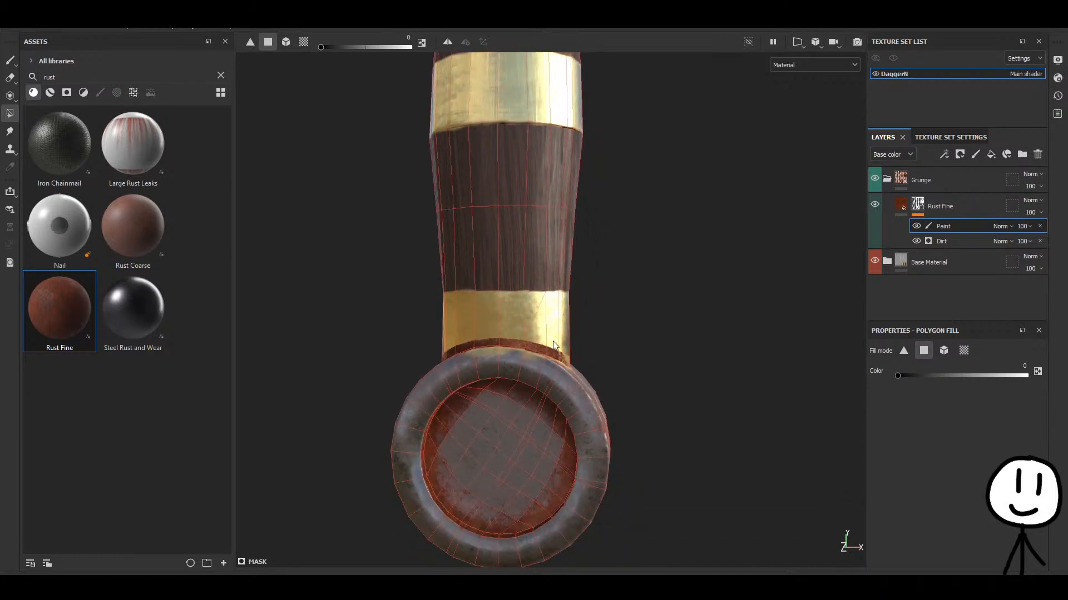
Mask the rust off both end bands of the grip in the UV layout, and show the 3D and UV views side by side.
{"action": "key", "text": "F3"}
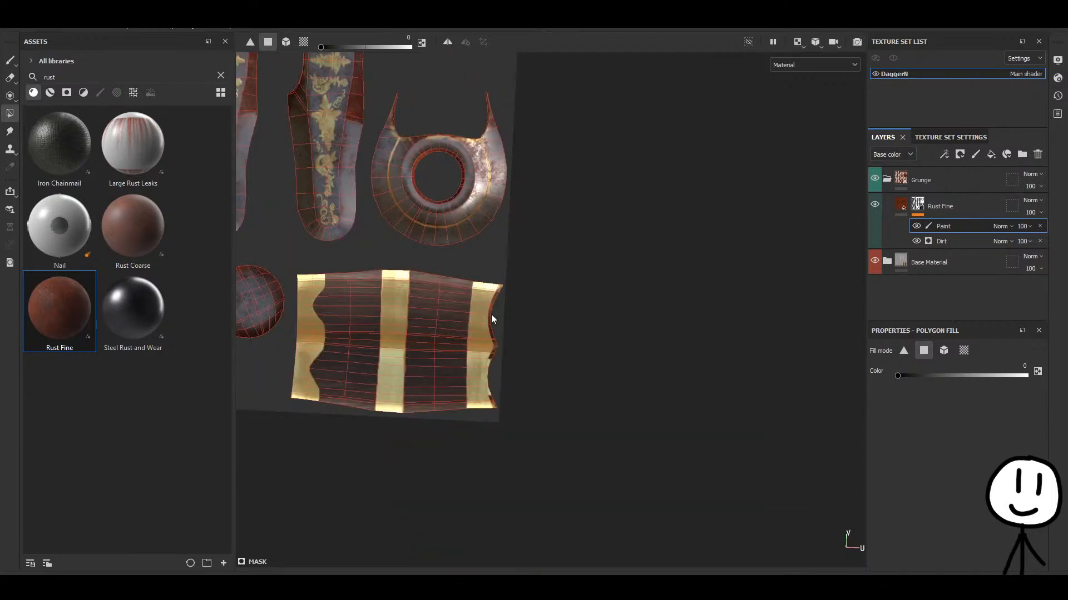
{"action": "left_click_drag", "start_coordinate": [469, 278], "coordinate": [528, 415]}
{"action": "left_click_drag", "start_coordinate": [303, 301], "coordinate": [327, 407]}
{"action": "key", "text": "F1"}
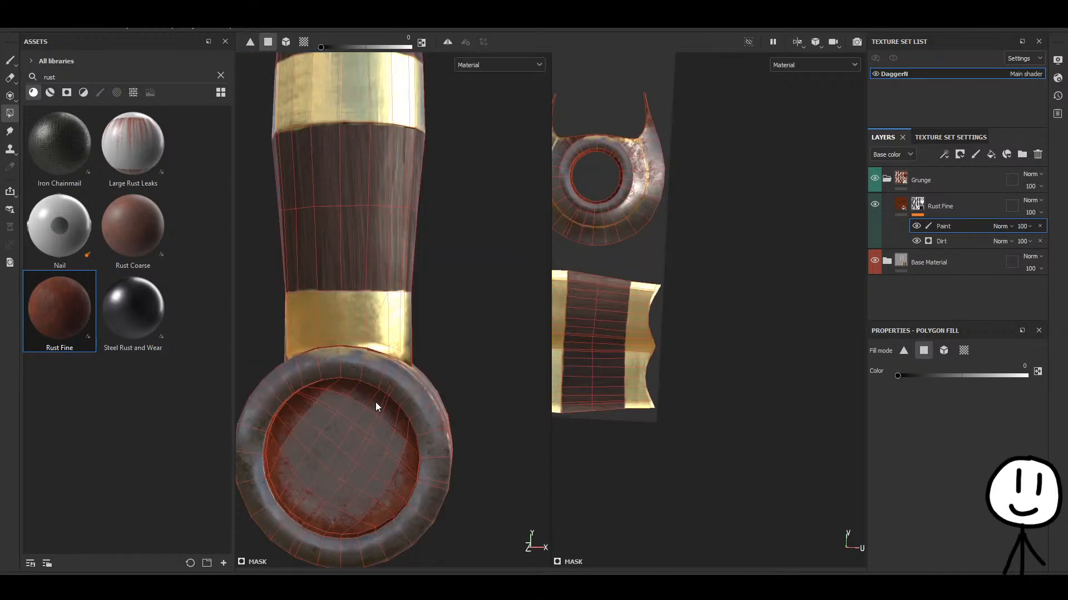
Select the Paint effect on the Gold Pure mask and erase the gold from the pommel rim polygons beneath the grip's lower band.
{"action": "left_click_drag", "start_coordinate": [465, 369], "coordinate": [472, 453], "text": "alt"}
{"action": "scroll", "coordinate": [356, 319], "scroll_direction": "up", "scroll_amount": 5}
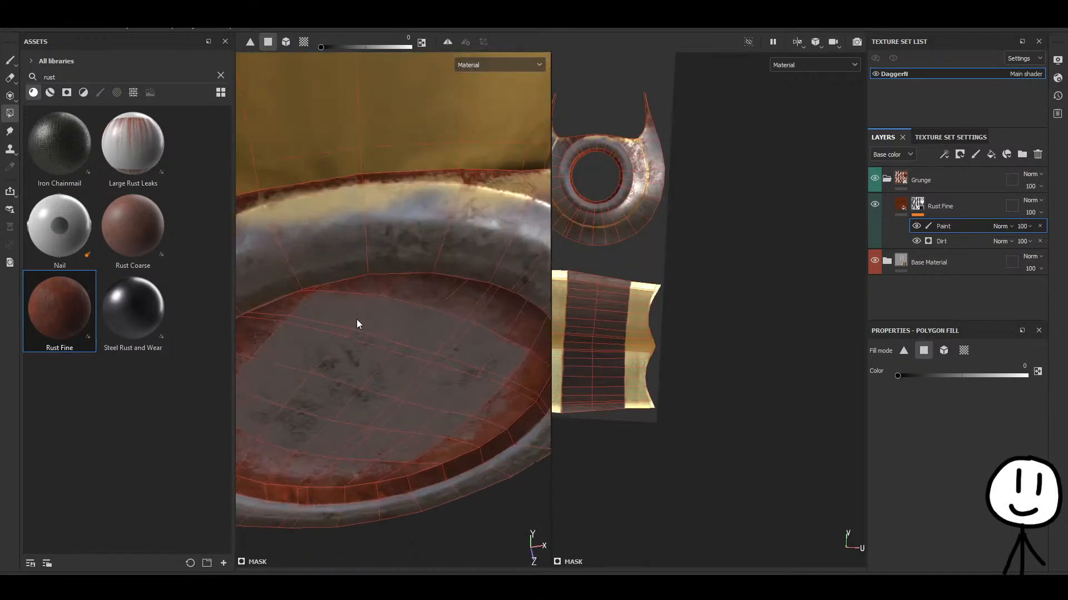
{"action": "middle_click_drag", "start_coordinate": [364, 243], "coordinate": [389, 289], "text": "alt"}
{"action": "scroll", "coordinate": [368, 304], "scroll_direction": "down", "scroll_amount": 3}
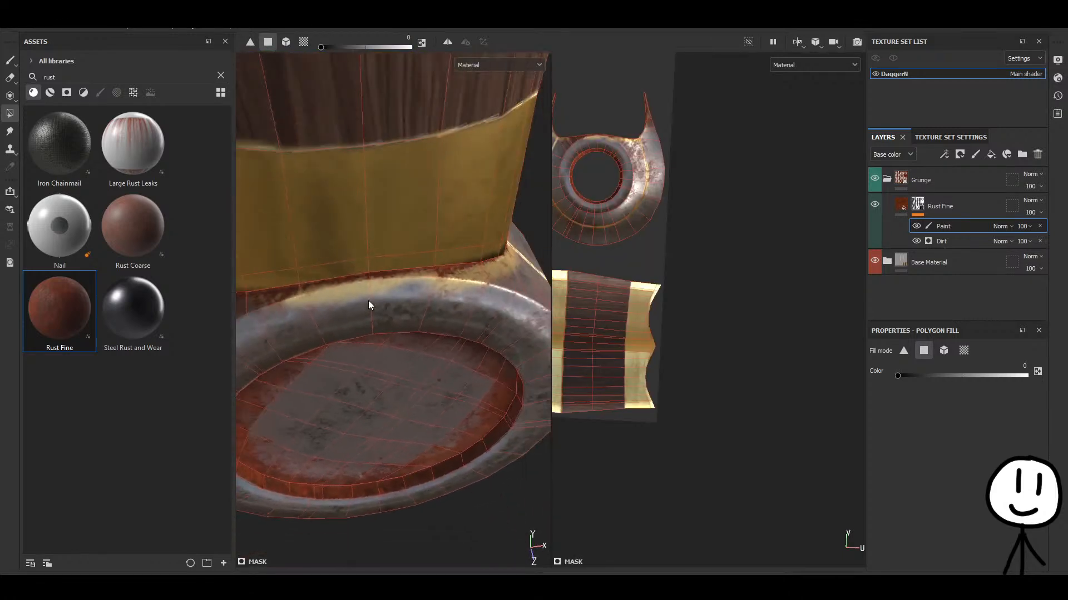
{"action": "left_click", "coordinate": [887, 261]}
{"action": "left_click", "coordinate": [915, 292]}
{"action": "key", "text": "4"}
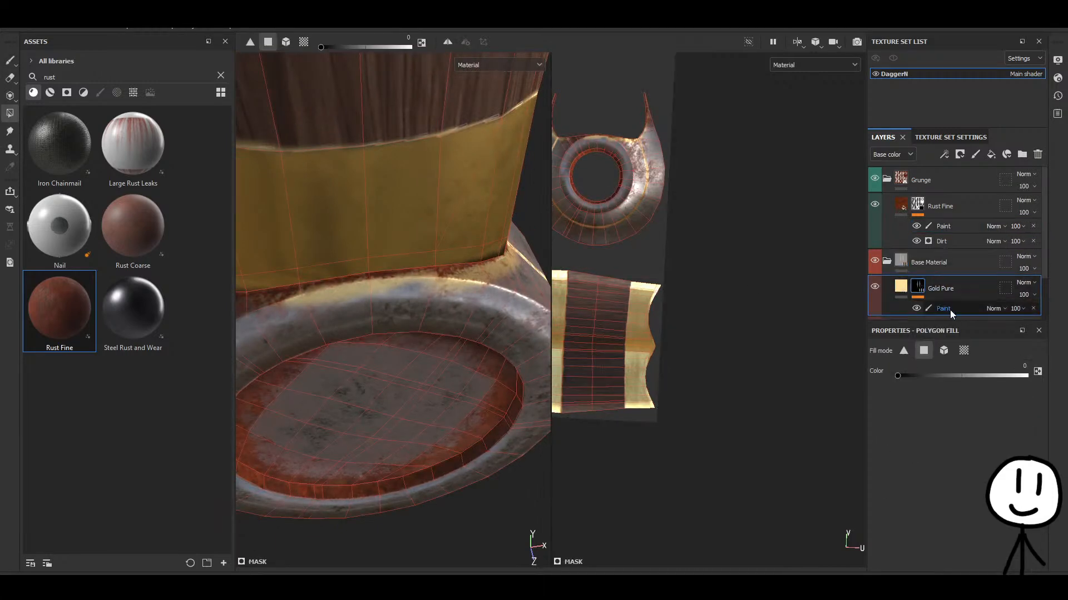
{"action": "scroll", "coordinate": [449, 319], "scroll_direction": "up", "scroll_amount": 2}
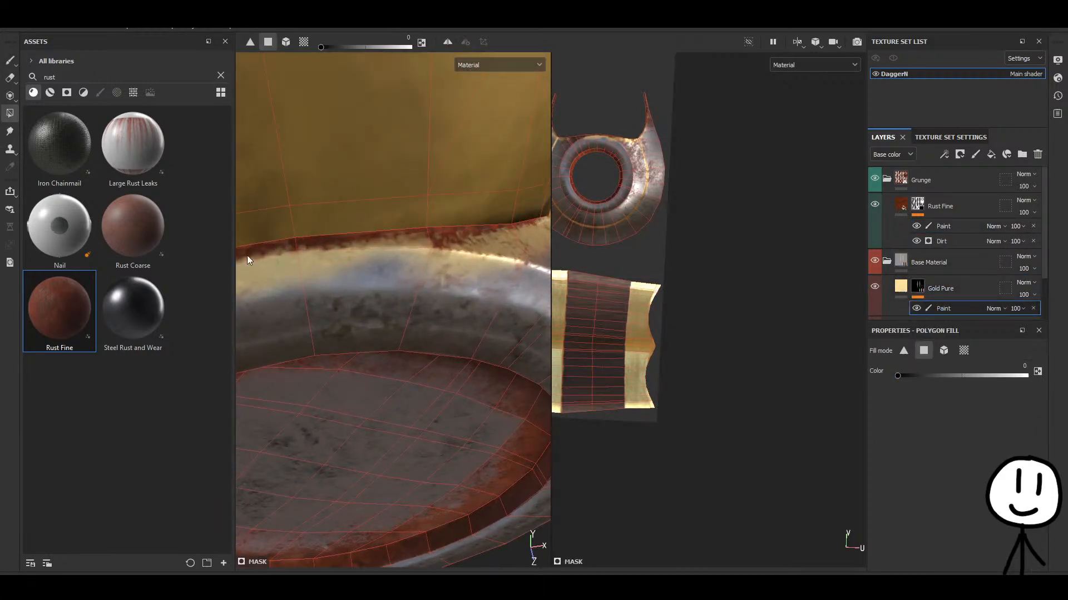
{"action": "left_click", "coordinate": [396, 266]}
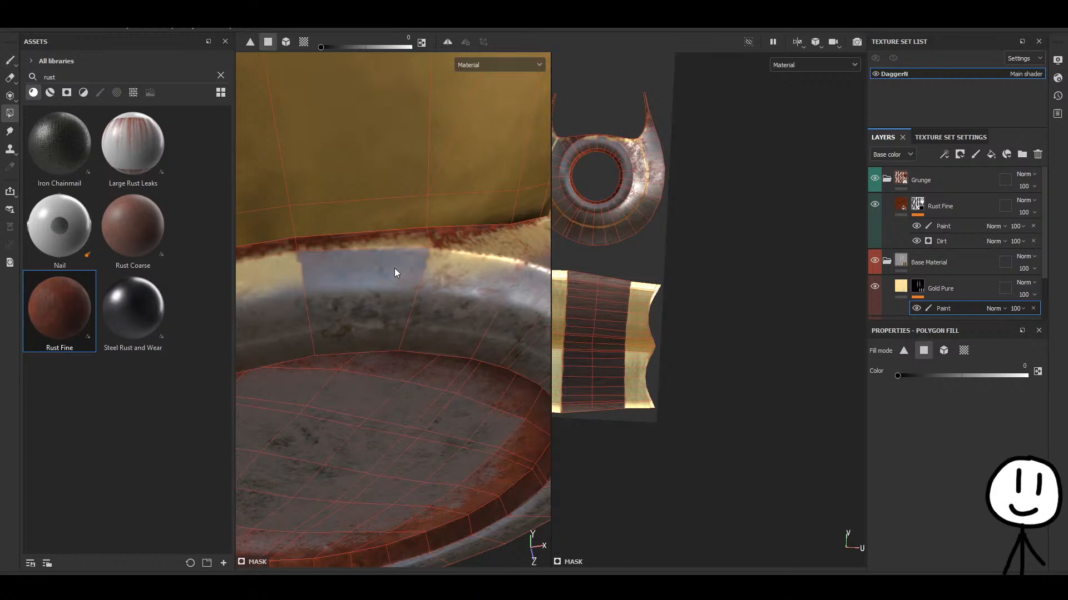
{"action": "left_click", "coordinate": [482, 285]}
{"action": "left_click", "coordinate": [493, 258]}
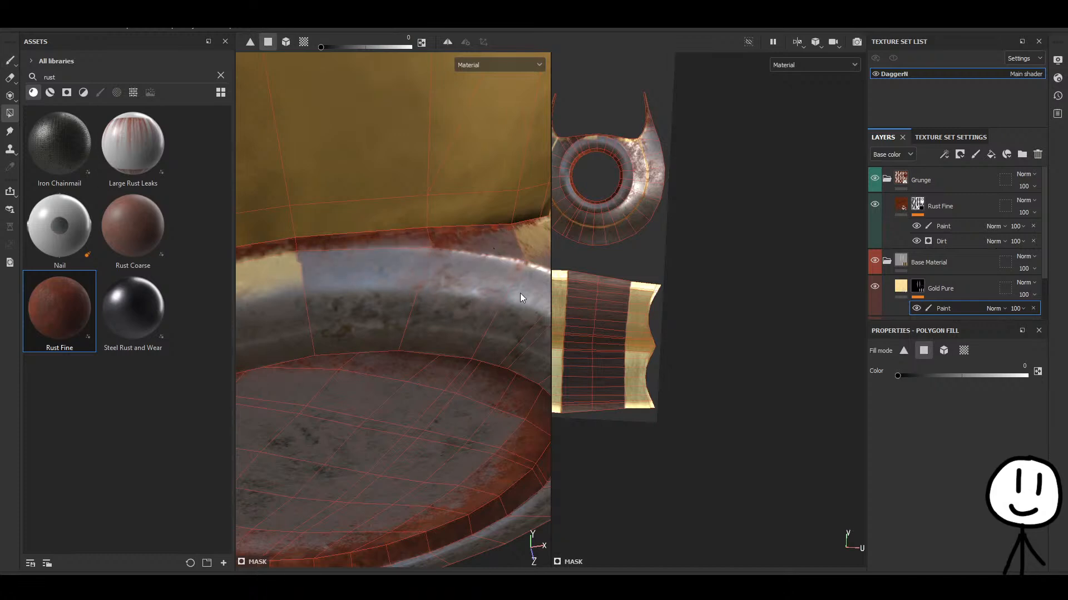
Erase the stray gold from the pommel's shoulder polygons around the grip's corner, undoing the last fill where needed.
{"action": "left_click_drag", "start_coordinate": [538, 249], "coordinate": [300, 276], "text": "alt"}
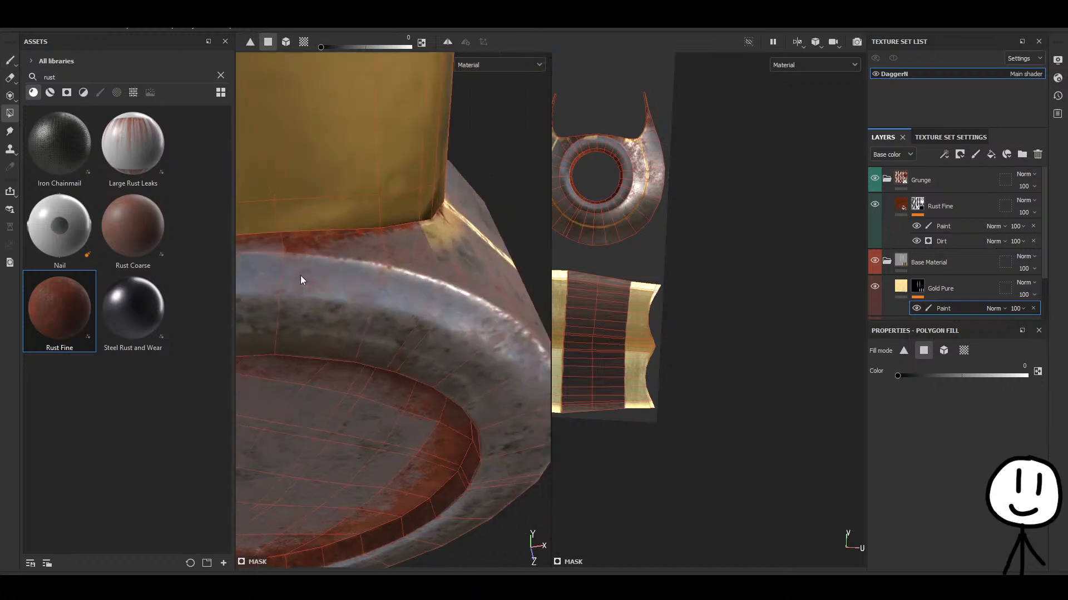
{"action": "left_click", "coordinate": [452, 246]}
{"action": "left_click", "coordinate": [480, 245]}
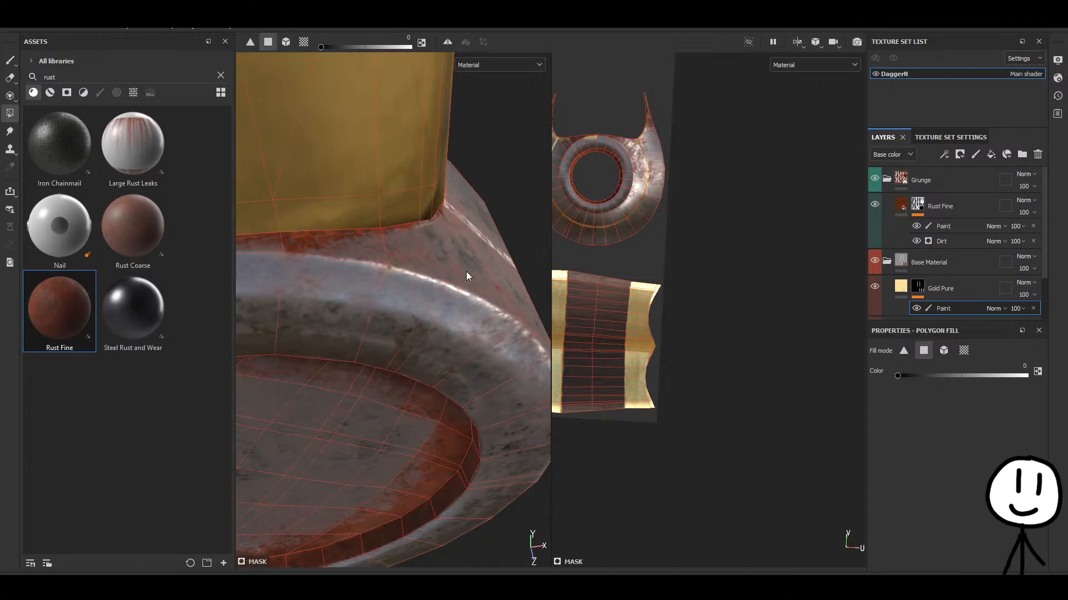
{"action": "key", "text": "ctrl+z"}
{"action": "left_click_drag", "start_coordinate": [412, 312], "coordinate": [573, 269], "text": "alt"}
{"action": "left_click", "coordinate": [495, 290]}
{"action": "left_click", "coordinate": [407, 358]}
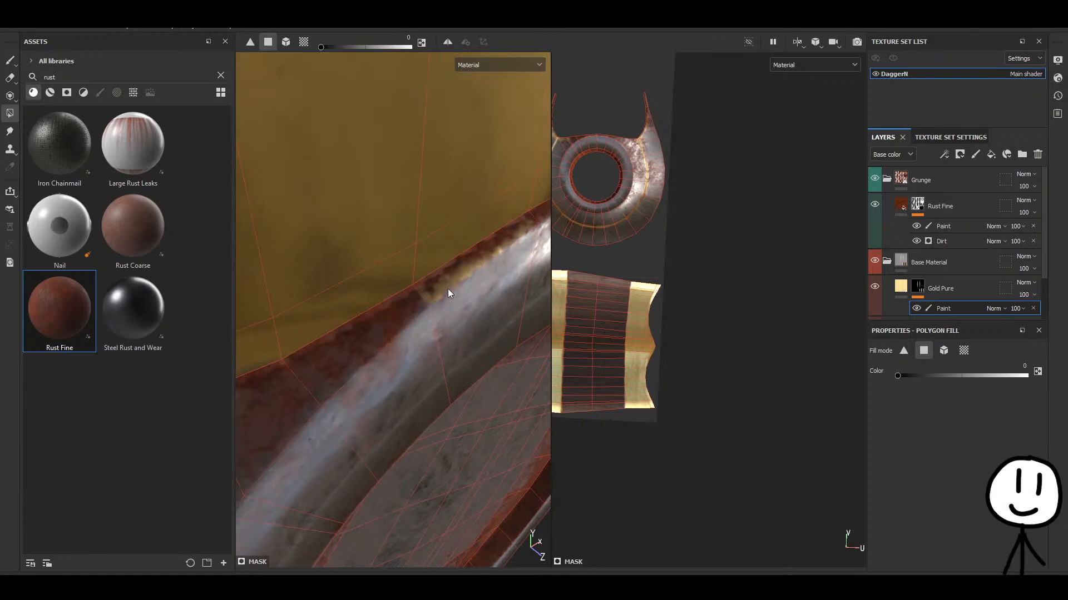
{"action": "left_click_drag", "start_coordinate": [372, 414], "coordinate": [441, 309], "text": "alt"}
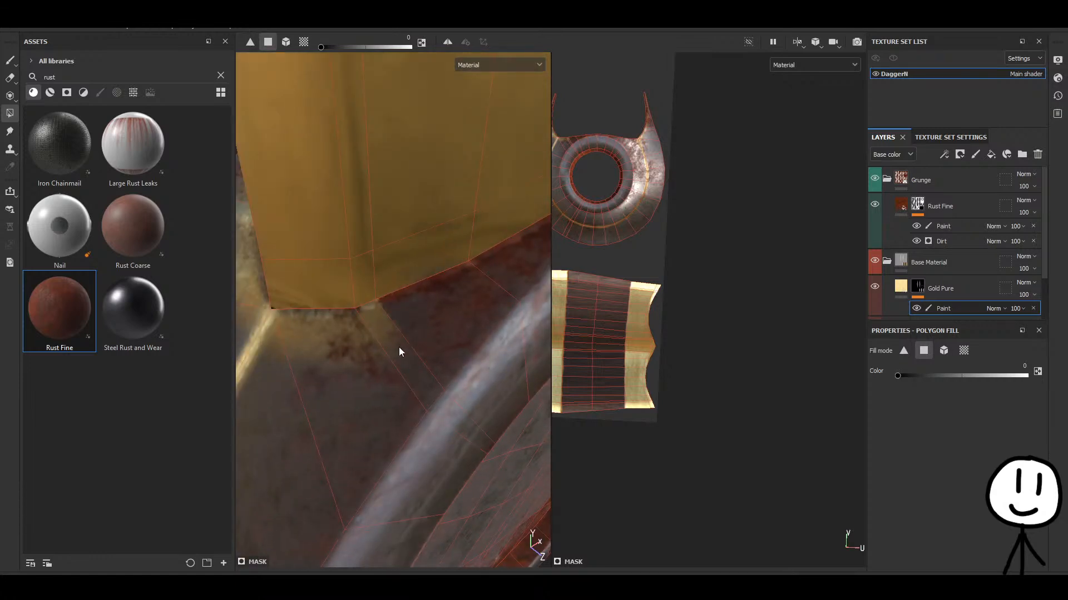
{"action": "left_click_drag", "start_coordinate": [398, 347], "coordinate": [312, 396], "text": "alt"}
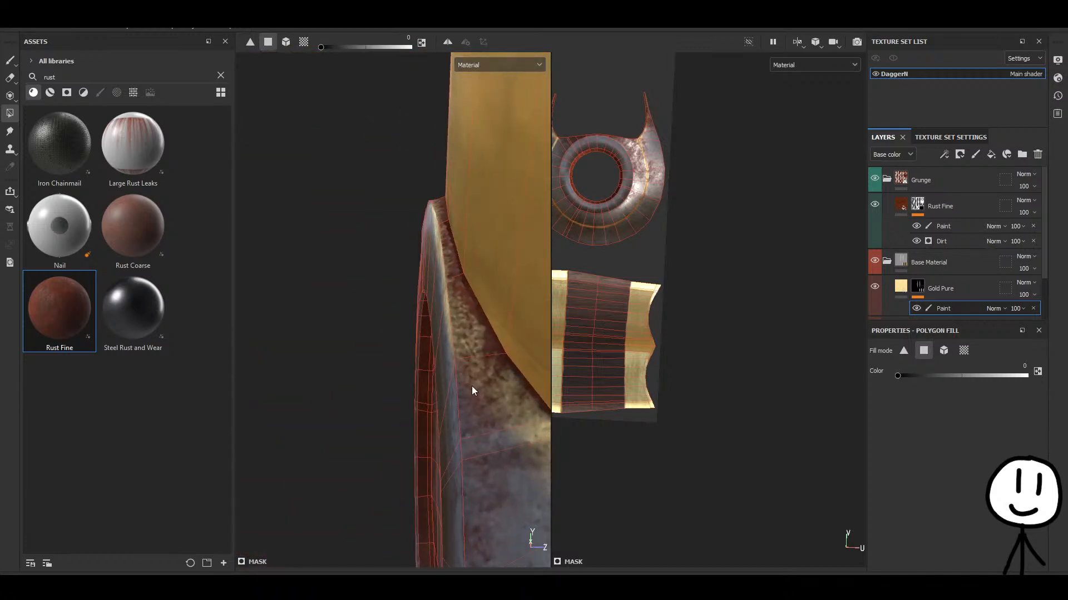
Fill the gold-covered faces beside the gold band on the pommel with black in the Gold Pure mask.
{"action": "left_click", "coordinate": [472, 386]}
{"action": "left_click", "coordinate": [459, 330]}
{"action": "left_click_drag", "start_coordinate": [447, 350], "coordinate": [397, 287], "text": "alt"}
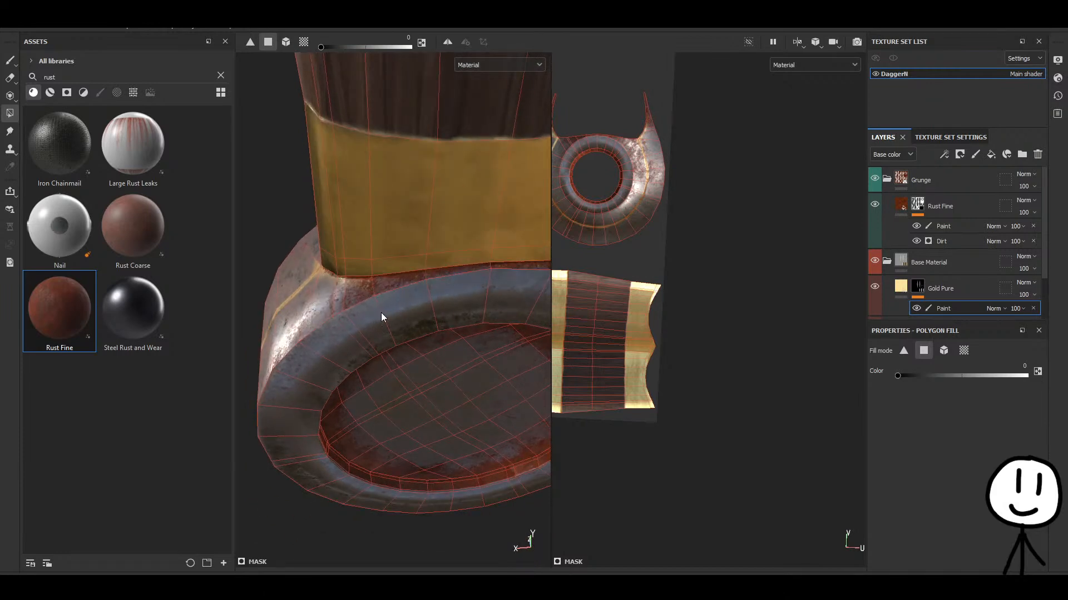
{"action": "left_click_drag", "start_coordinate": [381, 317], "coordinate": [408, 319], "text": "alt"}
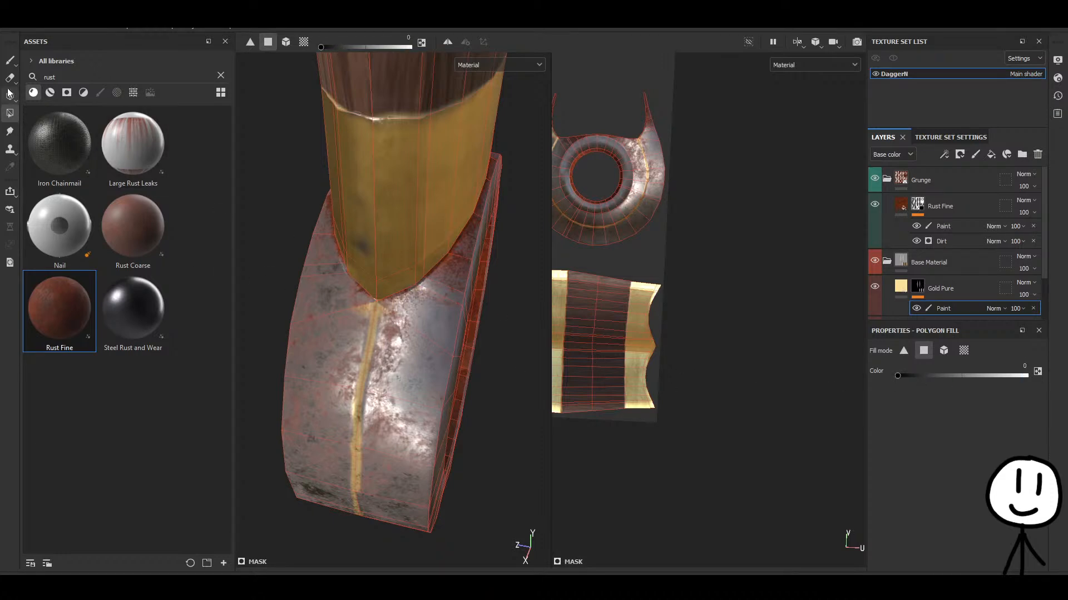
Brush over the stray gold patches on either side of the pommel's gold line on the Gold Pure mask.
{"action": "key", "text": "1"}
{"action": "scroll", "coordinate": [384, 301], "scroll_direction": "up", "scroll_amount": 5}
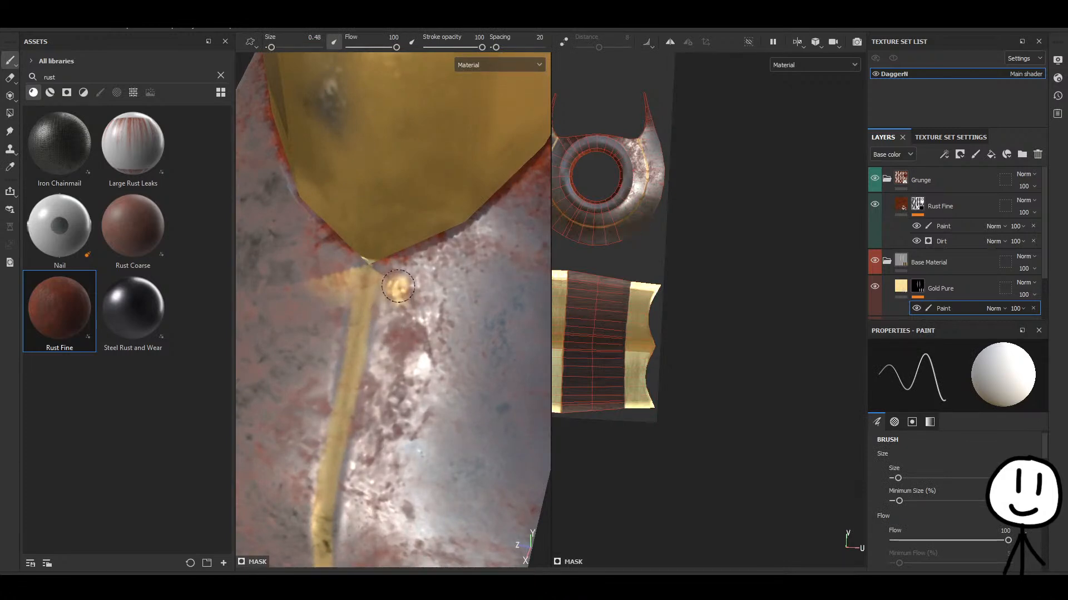
{"action": "left_click", "coordinate": [930, 423]}
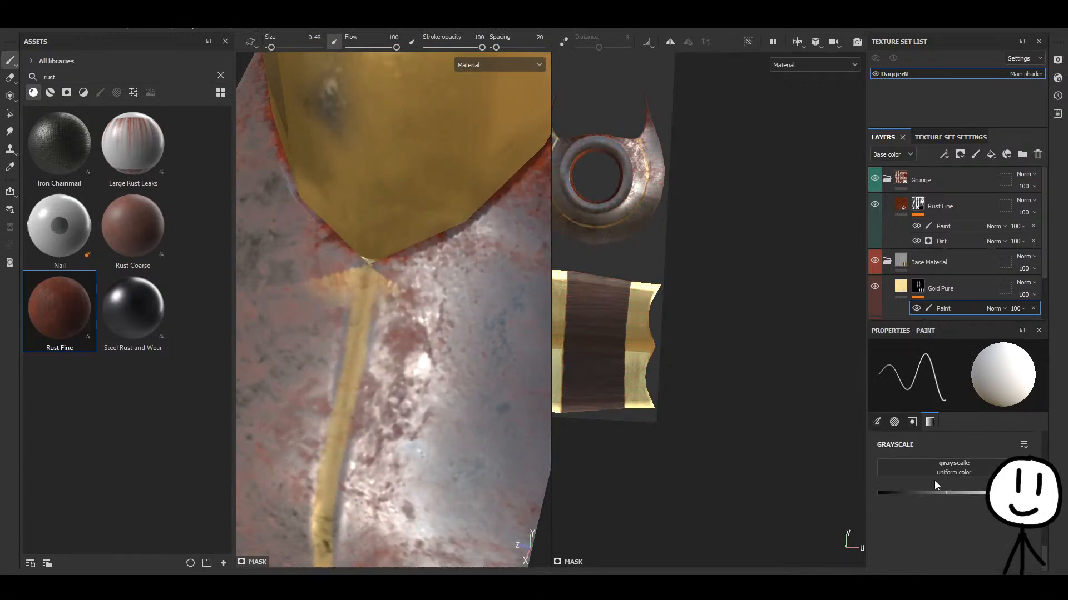
{"action": "left_click_drag", "start_coordinate": [390, 289], "coordinate": [388, 282]}
{"action": "mouse_move", "coordinate": [308, 281]}
{"action": "left_mouse_down"}
{"action": "mouse_move", "coordinate": [375, 264]}
{"action": "mouse_move", "coordinate": [359, 275]}
{"action": "mouse_move", "coordinate": [367, 272]}
{"action": "left_mouse_up"}
{"action": "left_click", "coordinate": [1036, 493]}
Paint out the stray gold beneath the band on the pommel's opposite face with a black brush.
{"action": "scroll", "coordinate": [413, 343], "scroll_direction": "down", "scroll_amount": 3}
{"action": "left_click_drag", "start_coordinate": [413, 343], "coordinate": [384, 379], "text": "alt"}
{"action": "scroll", "coordinate": [384, 379], "scroll_direction": "down", "scroll_amount": 2}
{"action": "left_click_drag", "start_coordinate": [286, 386], "coordinate": [614, 378], "text": "alt"}
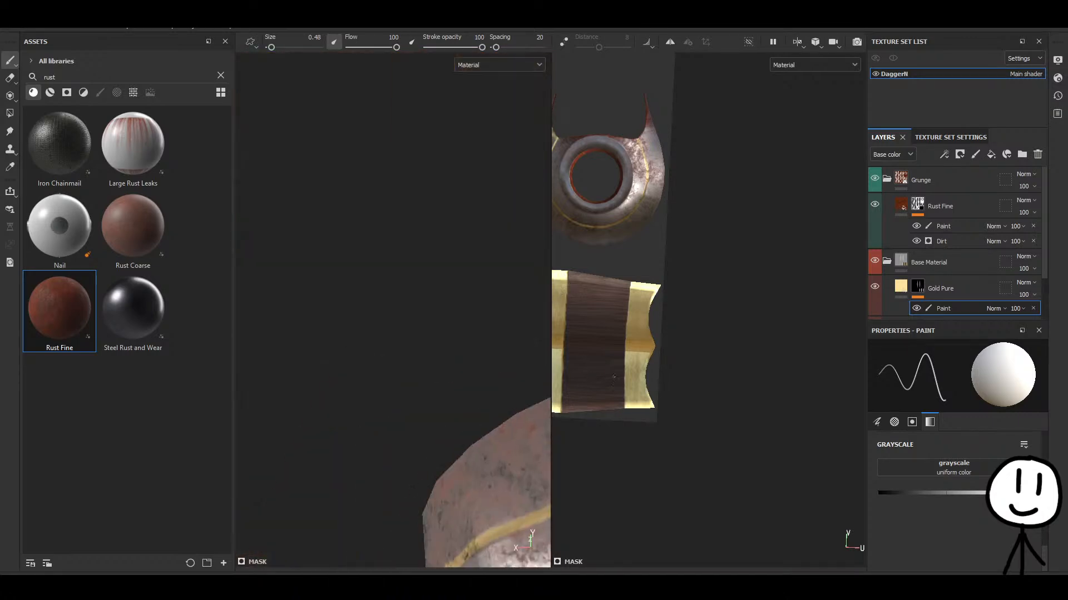
{"action": "key", "text": "alt"}
{"action": "left_click_drag", "start_coordinate": [267, 340], "coordinate": [444, 340], "text": "alt"}
{"action": "scroll", "coordinate": [444, 339], "scroll_direction": "up", "scroll_amount": 3}
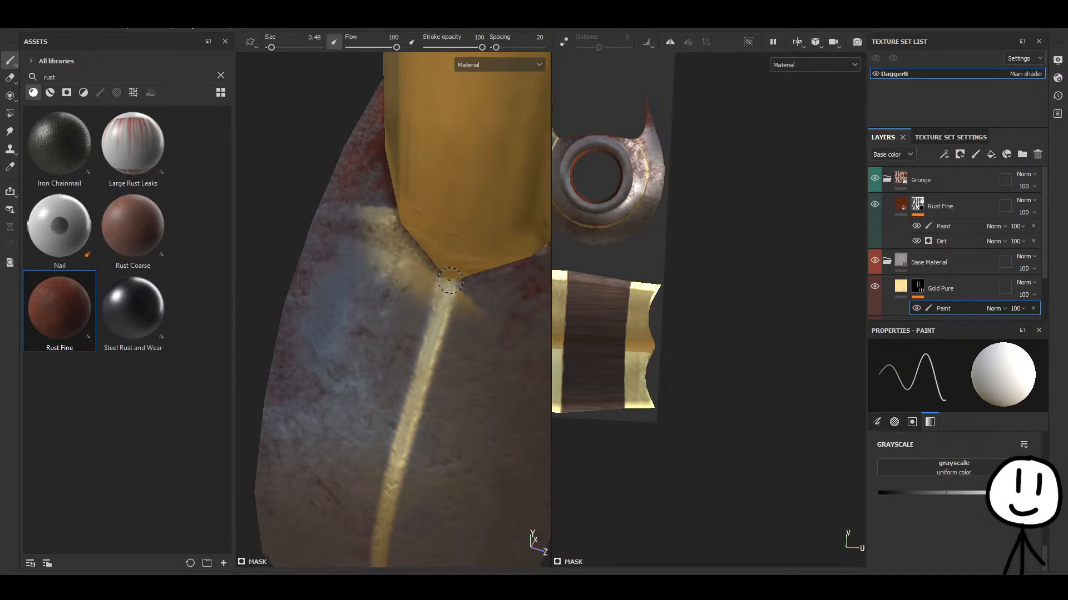
{"action": "left_click_drag", "start_coordinate": [952, 493], "coordinate": [880, 492]}
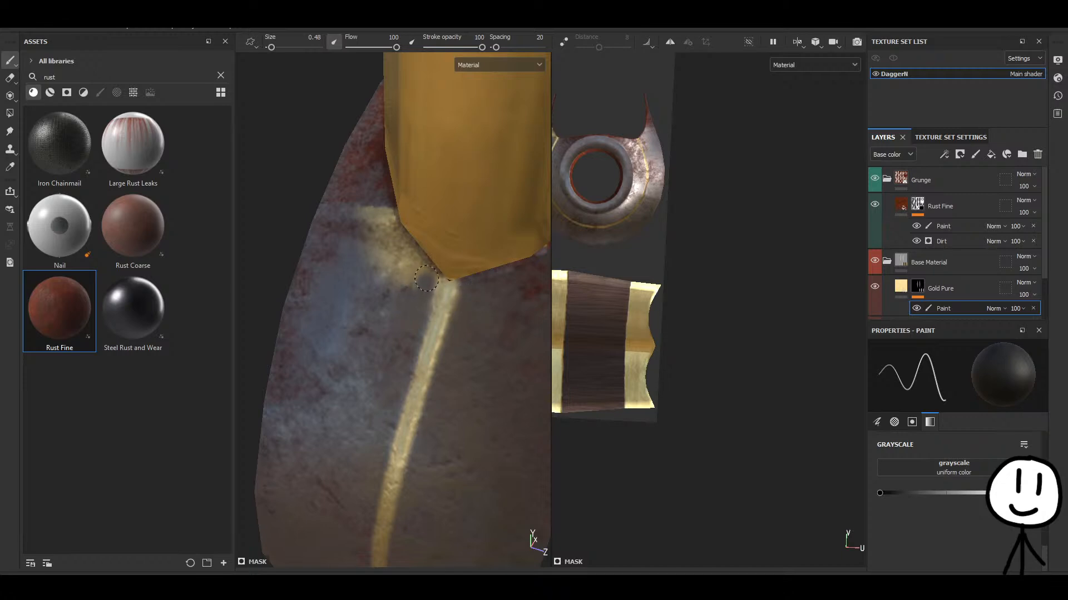
{"action": "mouse_move", "coordinate": [407, 262]}
{"action": "left_mouse_down"}
{"action": "mouse_move", "coordinate": [386, 236]}
{"action": "mouse_move", "coordinate": [398, 245]}
{"action": "mouse_move", "coordinate": [382, 273]}
{"action": "mouse_move", "coordinate": [358, 262]}
{"action": "left_mouse_up"}
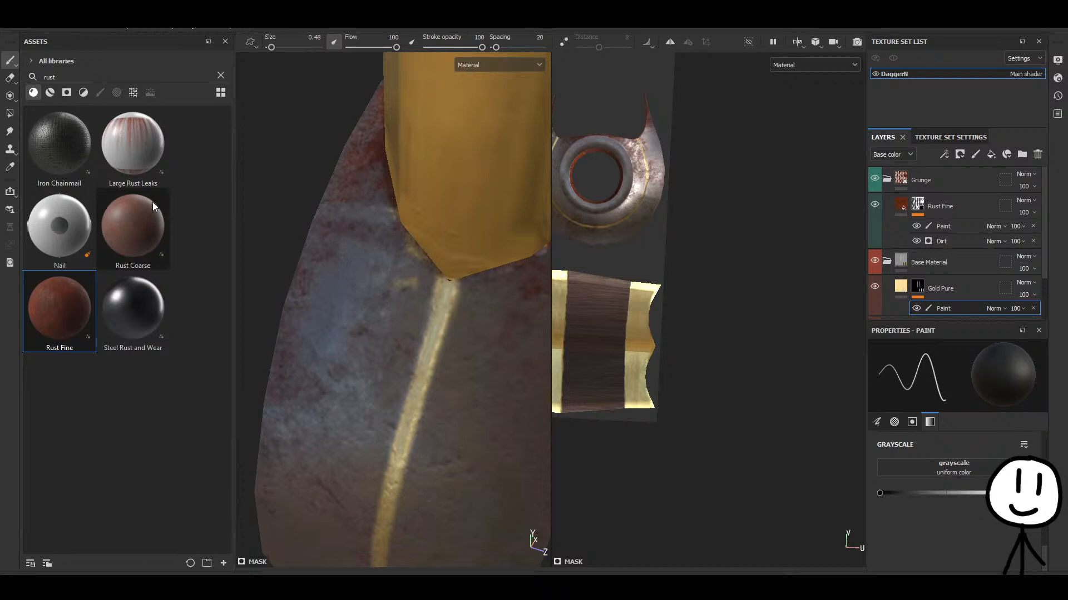
Return to the Paint brush and collapse the Base Material group.
{"action": "left_click", "coordinate": [10, 113]}
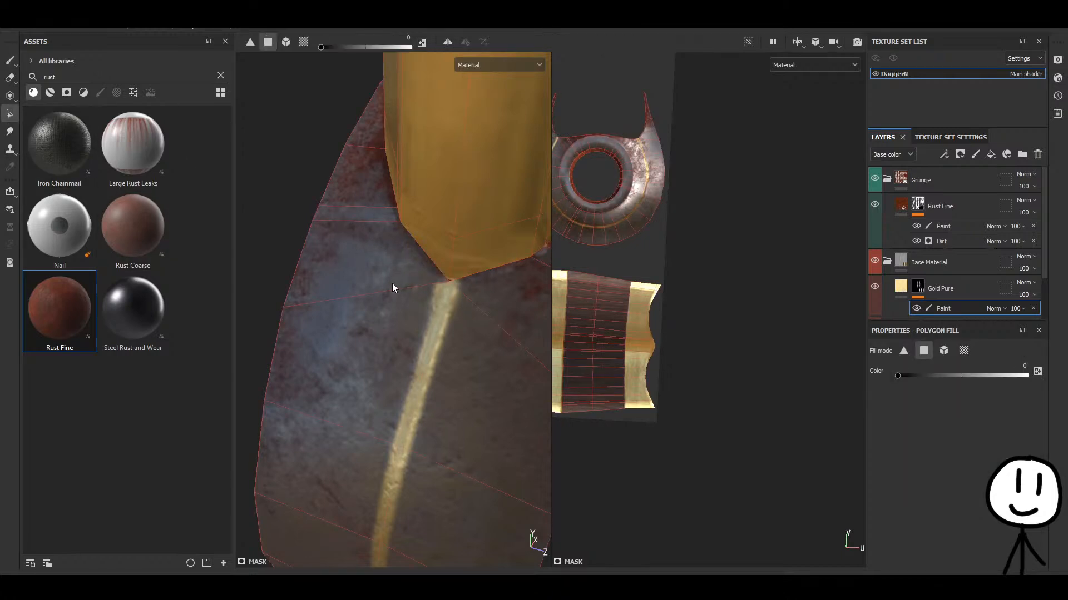
{"action": "left_click_drag", "start_coordinate": [359, 295], "coordinate": [447, 303], "text": "alt"}
{"action": "left_click", "coordinate": [10, 60]}
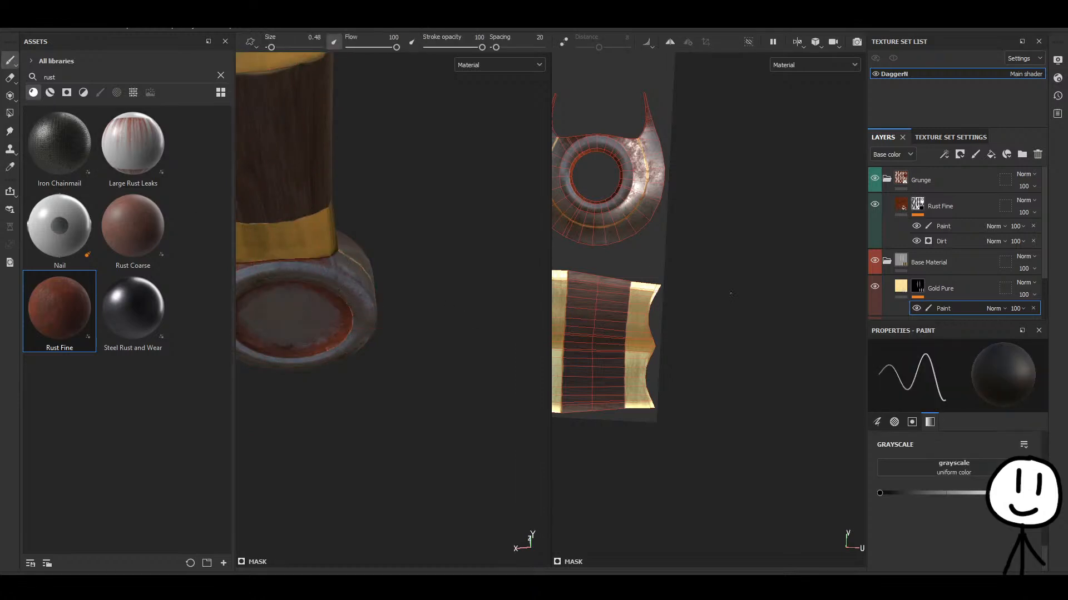
{"action": "left_click", "coordinate": [887, 260]}
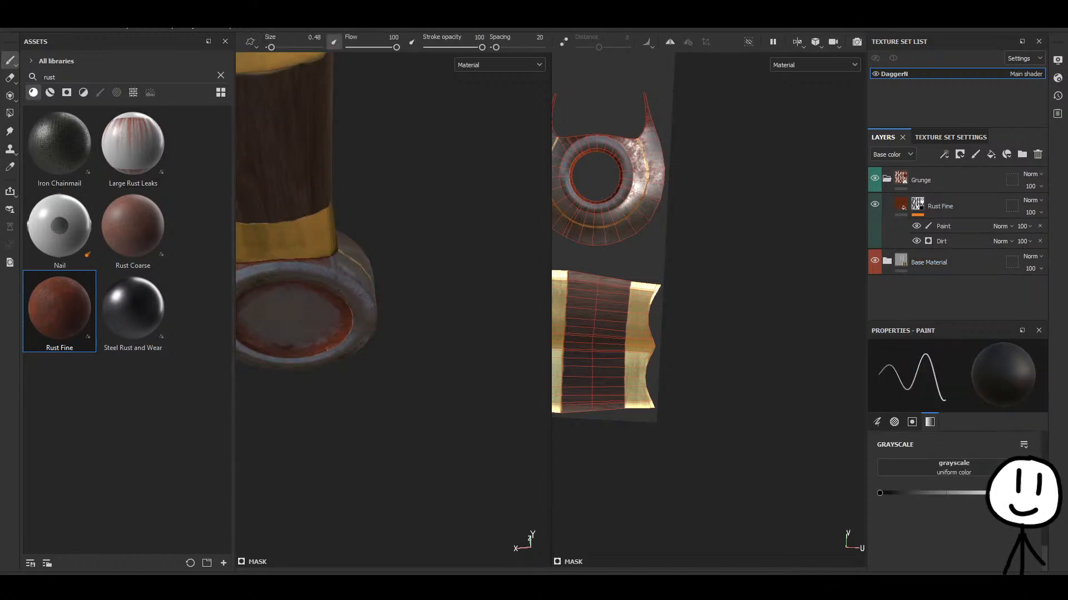
Examine the dagger's pommel, handle, guard and blade from several angles and distances.
{"action": "left_click_drag", "start_coordinate": [400, 262], "coordinate": [420, 253], "text": "alt"}
{"action": "scroll", "coordinate": [419, 253], "scroll_direction": "down", "scroll_amount": 5}
{"action": "left_click_drag", "start_coordinate": [421, 289], "coordinate": [357, 404], "text": "alt"}
{"action": "middle_click_drag", "start_coordinate": [412, 295], "coordinate": [515, 307], "text": "alt"}
{"action": "left_click_drag", "start_coordinate": [515, 307], "coordinate": [478, 273], "text": "alt"}
{"action": "middle_click_drag", "start_coordinate": [455, 266], "coordinate": [397, 404], "text": "alt"}
{"action": "left_click_drag", "start_coordinate": [397, 404], "coordinate": [436, 315], "text": "alt+shift"}
{"action": "scroll", "coordinate": [393, 403], "scroll_direction": "up", "scroll_amount": 4}
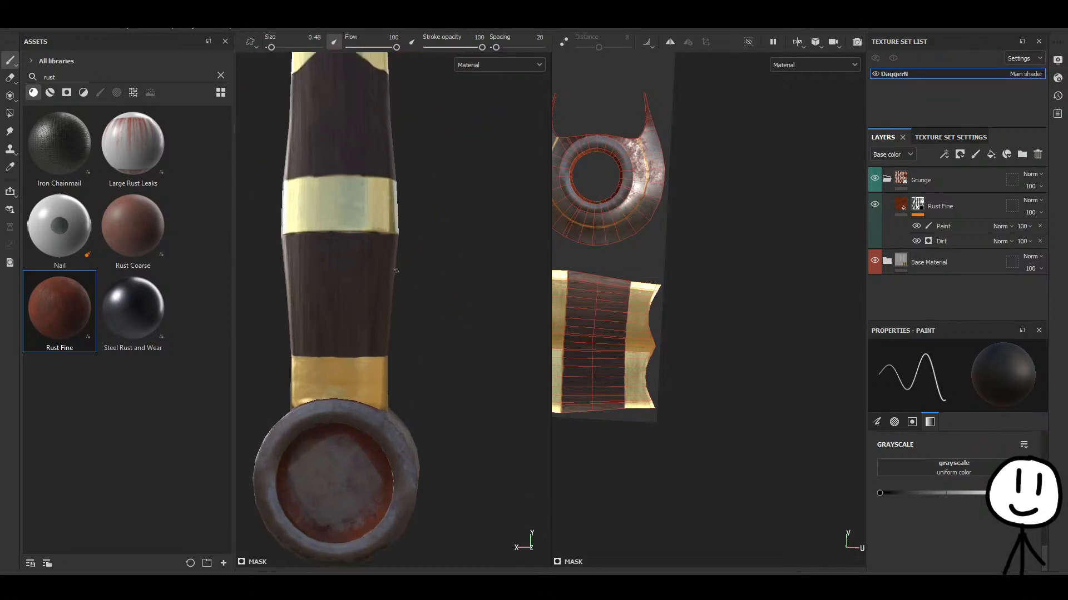
{"action": "middle_click_drag", "start_coordinate": [417, 225], "coordinate": [439, 447], "text": "alt"}
{"action": "right_click_drag", "start_coordinate": [475, 262], "coordinate": [469, 310], "text": "alt"}
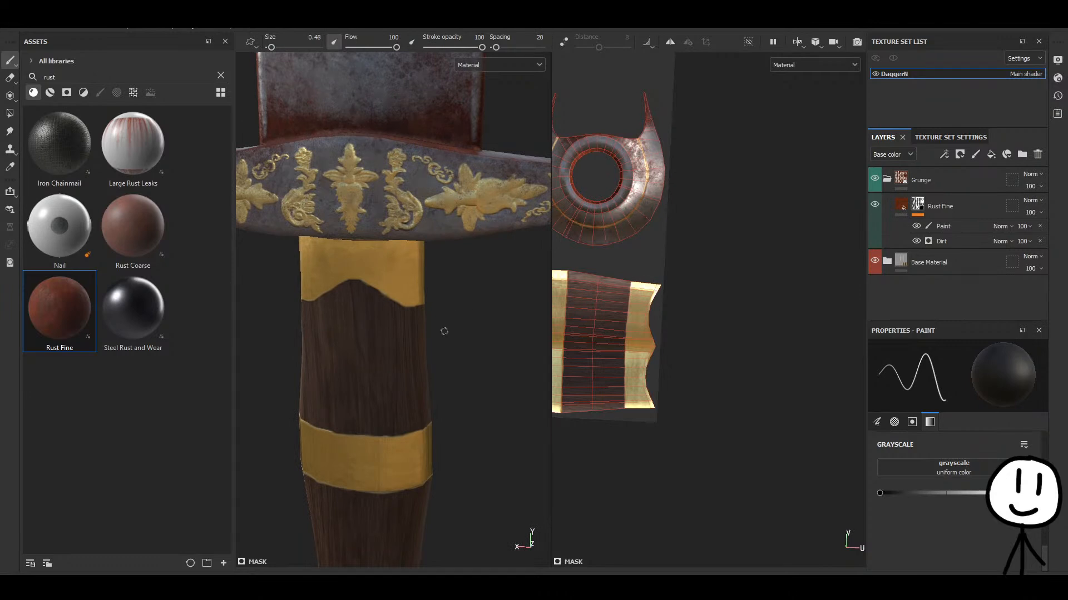
{"action": "scroll", "coordinate": [503, 355], "scroll_direction": "down", "scroll_amount": 8}
{"action": "middle_click_drag", "start_coordinate": [502, 354], "coordinate": [449, 306], "text": "alt"}
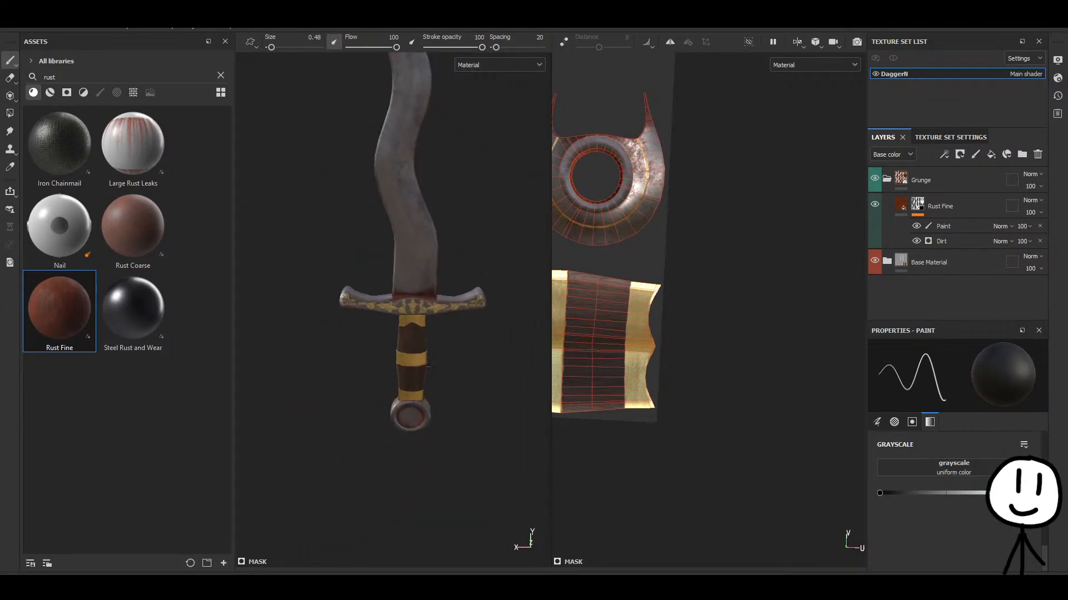
{"action": "left_click_drag", "start_coordinate": [467, 333], "coordinate": [442, 344], "text": "alt"}
{"action": "middle_click_drag", "start_coordinate": [446, 283], "coordinate": [427, 369], "text": "alt"}
{"action": "scroll", "coordinate": [423, 377], "scroll_direction": "up", "scroll_amount": 5}
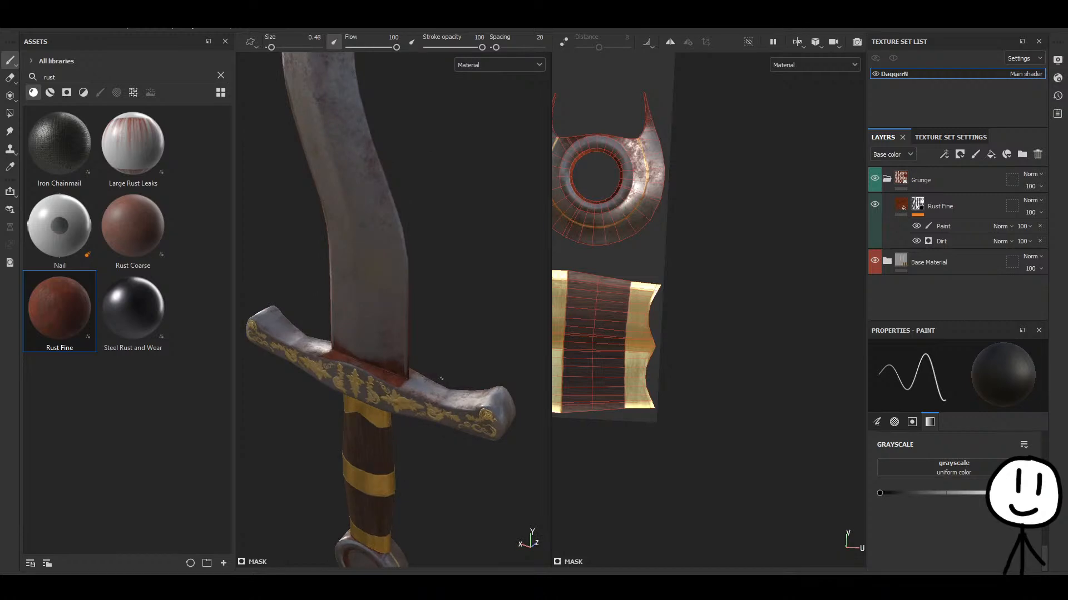
Select the paint effect on the Rust Fine mask, try a black stroke on the guard near the blade, and undo it.
{"action": "left_click", "coordinate": [940, 226]}
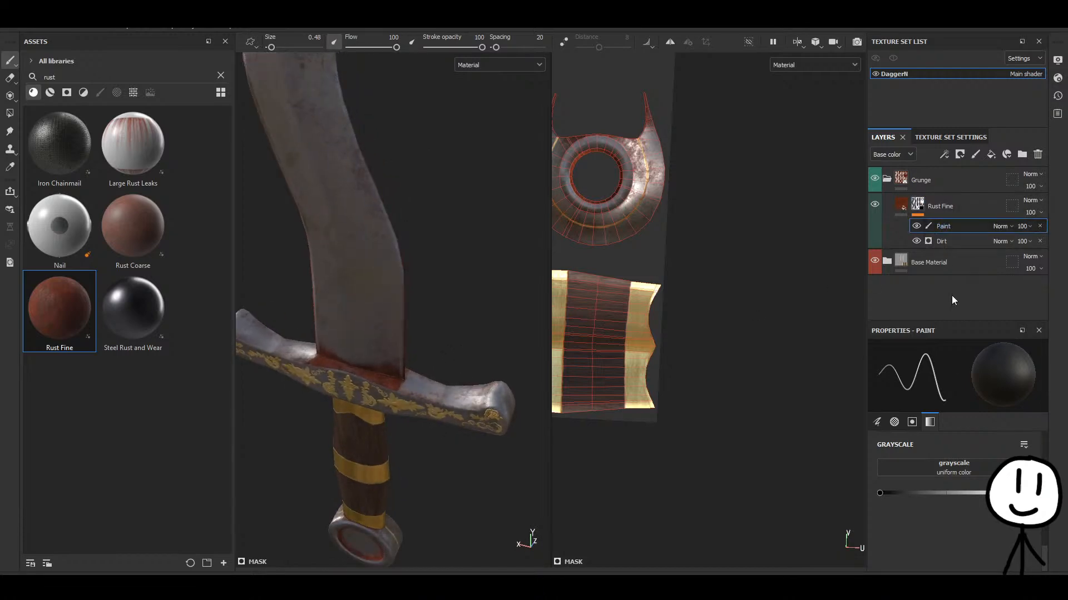
{"action": "scroll", "coordinate": [399, 387], "scroll_direction": "up", "scroll_amount": 9}
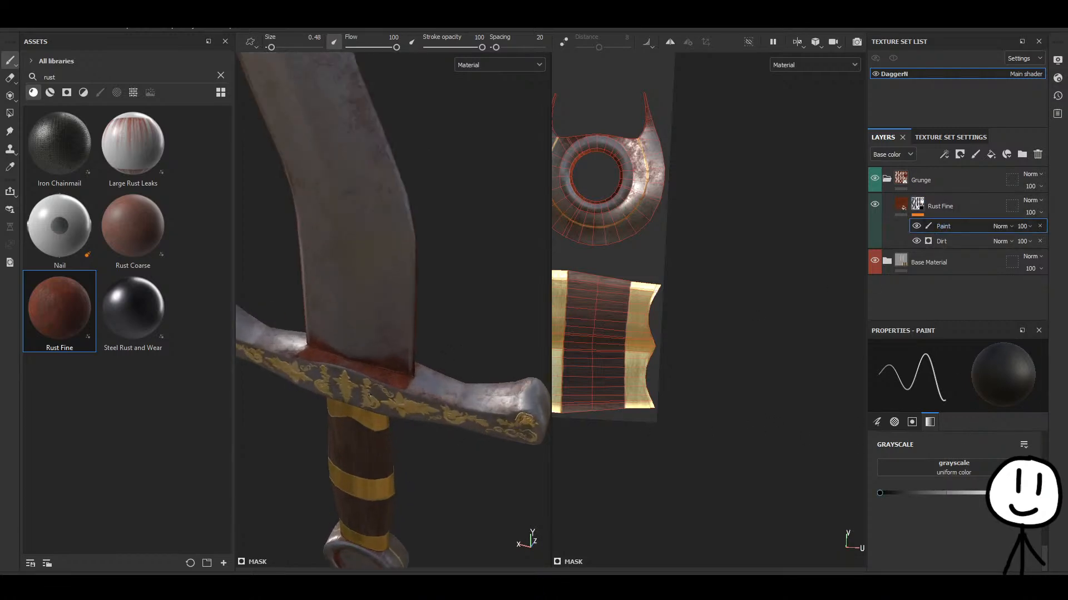
{"action": "left_click_drag", "start_coordinate": [370, 355], "coordinate": [394, 369]}
{"action": "key", "text": "ctrl+z"}
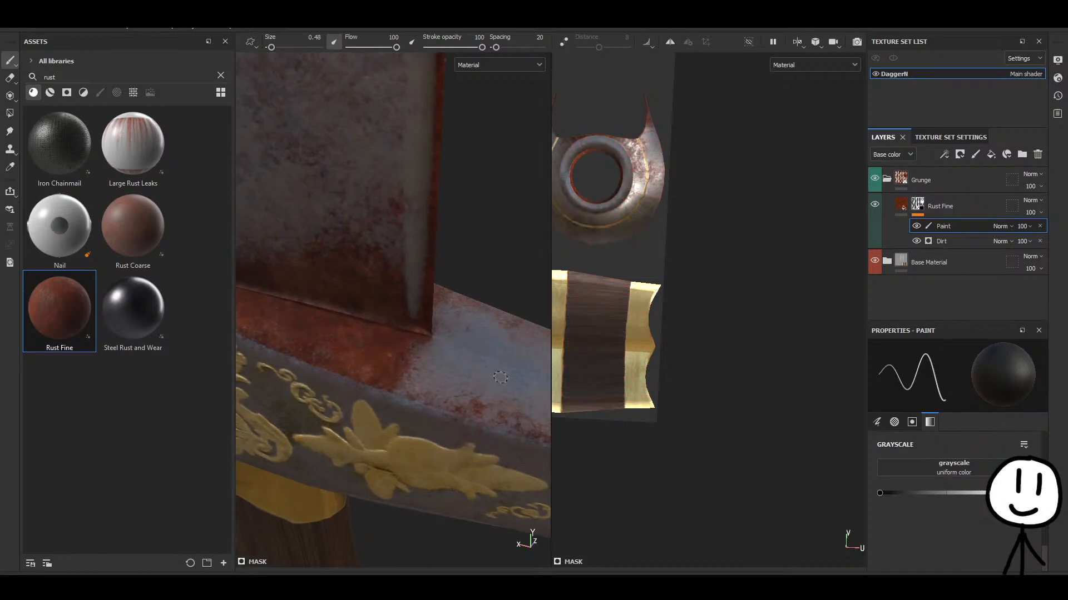
Set the brush alpha to Dirt Brushed, test a stroke on the guard's rust, and undo that stroke.
{"action": "left_click", "coordinate": [881, 422]}
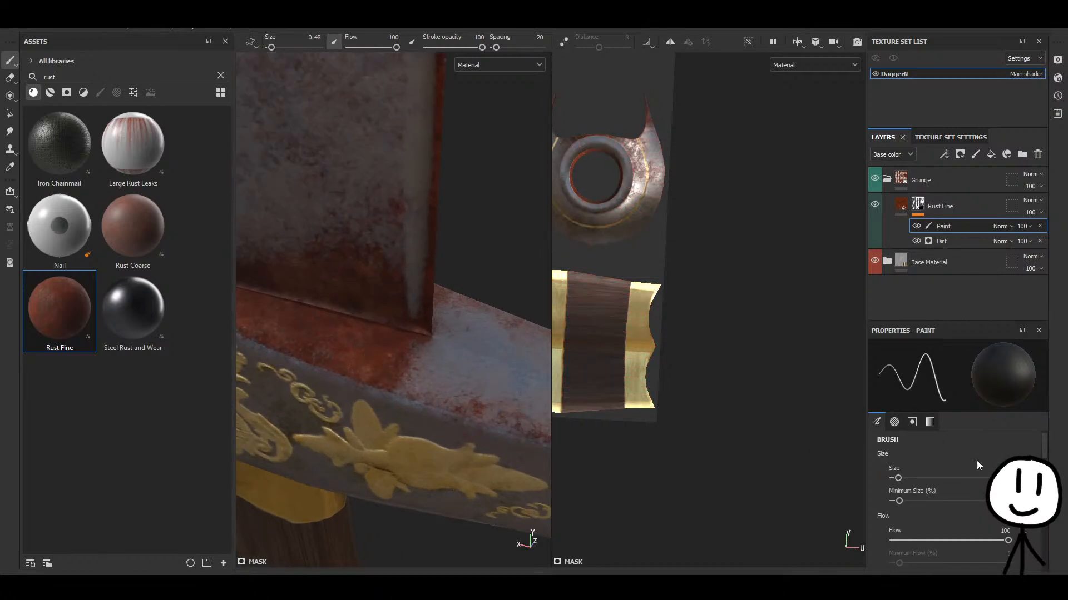
{"action": "scroll", "coordinate": [957, 479], "scroll_direction": "down", "scroll_amount": 3}
{"action": "left_click", "coordinate": [894, 422]}
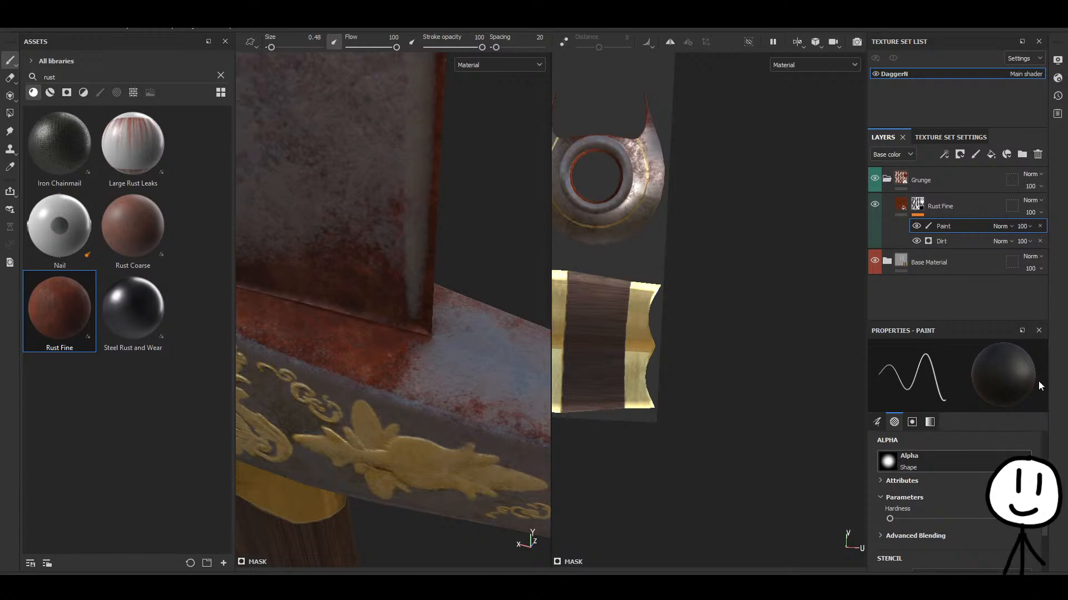
{"action": "left_click", "coordinate": [929, 407]}
{"action": "left_click_drag", "start_coordinate": [396, 367], "coordinate": [359, 359]}
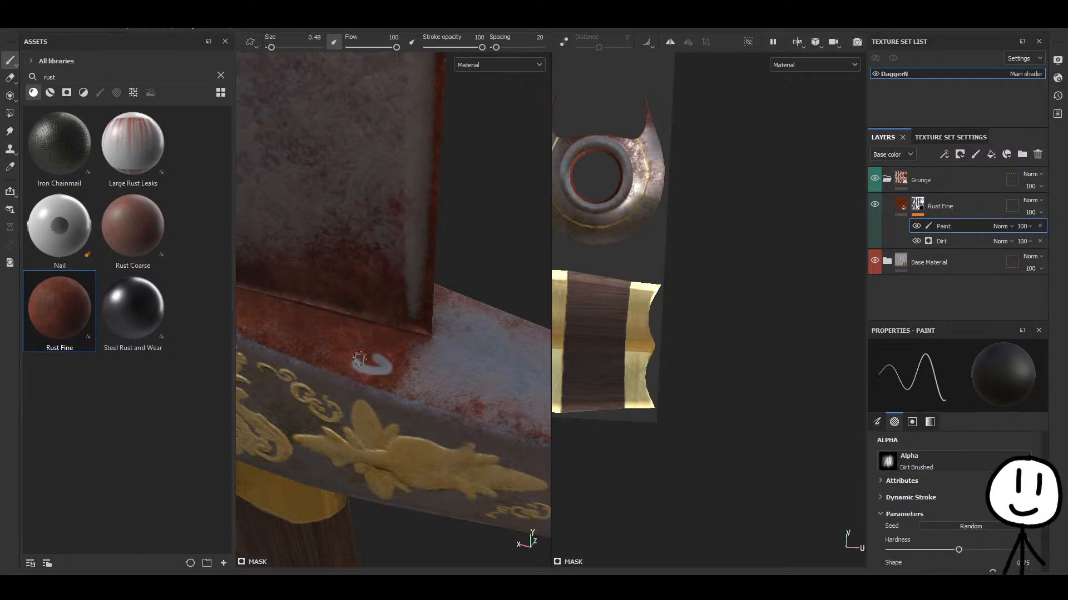
{"action": "key", "text": "ctrl+z"}
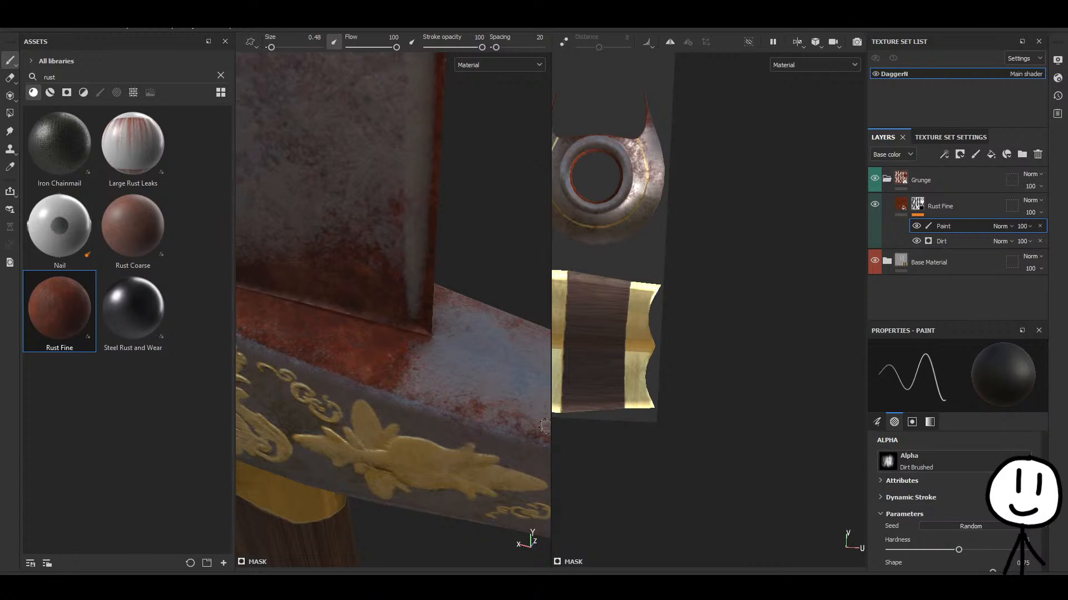
Increase the brush size to 1.68, set a dark grey value, and break up the rust on the guard near the blade.
{"action": "right_click_drag", "start_coordinate": [544, 427], "coordinate": [564, 427], "text": "ctrl"}
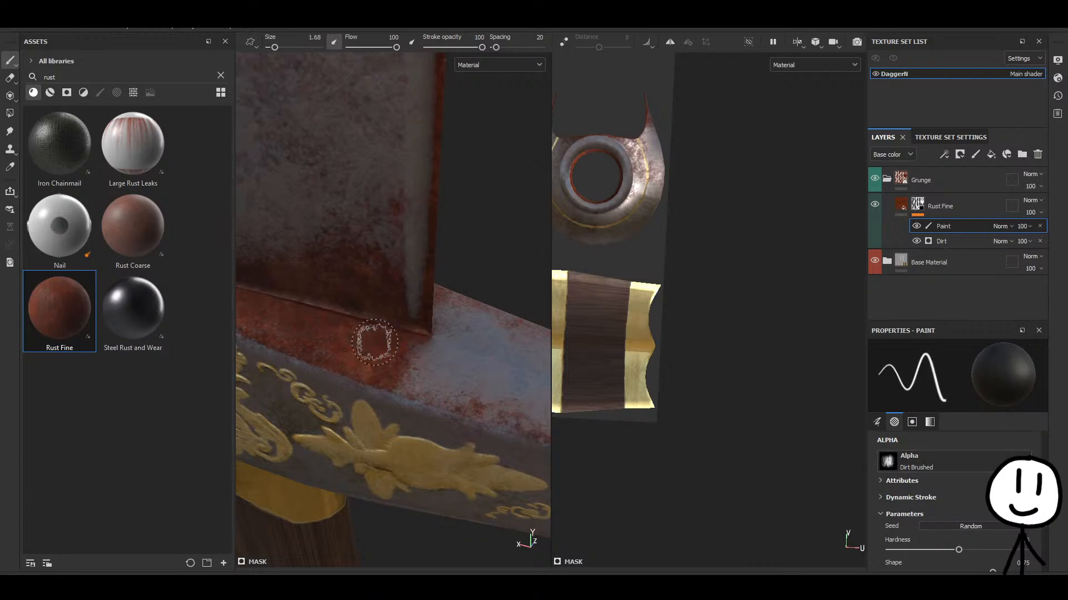
{"action": "left_click", "coordinate": [929, 422]}
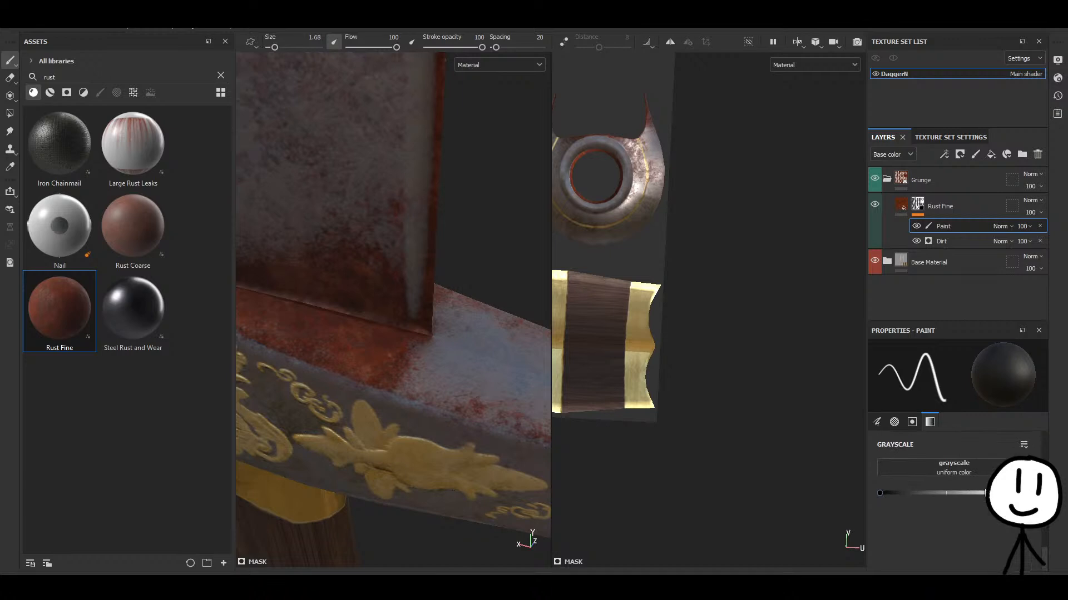
{"action": "left_click", "coordinate": [908, 493]}
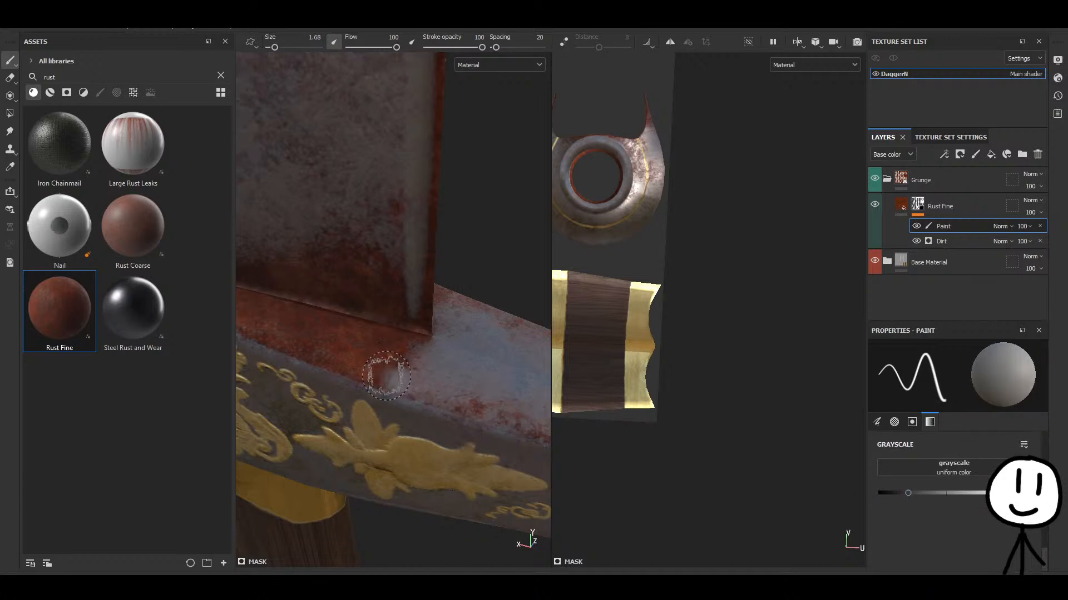
{"action": "mouse_move", "coordinate": [339, 359]}
{"action": "left_mouse_down"}
{"action": "mouse_move", "coordinate": [512, 436]}
{"action": "mouse_move", "coordinate": [419, 506]}
{"action": "mouse_move", "coordinate": [434, 498]}
{"action": "left_mouse_up"}
{"action": "scroll", "coordinate": [330, 417], "scroll_direction": "up", "scroll_amount": 4}
{"action": "mouse_move", "coordinate": [358, 411]}
{"action": "left_mouse_down"}
{"action": "mouse_move", "coordinate": [313, 429]}
{"action": "mouse_move", "coordinate": [445, 389]}
{"action": "mouse_move", "coordinate": [388, 402]}
{"action": "left_mouse_up"}
Continue breaking up the rust edge along the guard's upper rim toward the blade's other corner.
{"action": "left_click_drag", "start_coordinate": [371, 437], "coordinate": [460, 369], "text": "alt"}
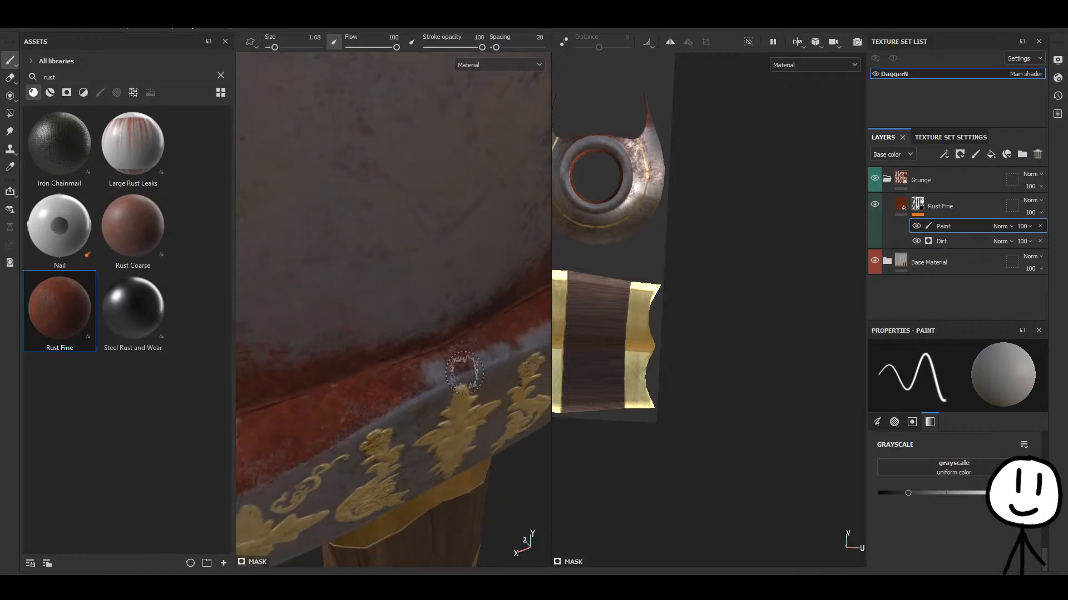
{"action": "mouse_move", "coordinate": [408, 396]}
{"action": "left_mouse_down"}
{"action": "mouse_move", "coordinate": [373, 412]}
{"action": "mouse_move", "coordinate": [479, 367]}
{"action": "left_mouse_up"}
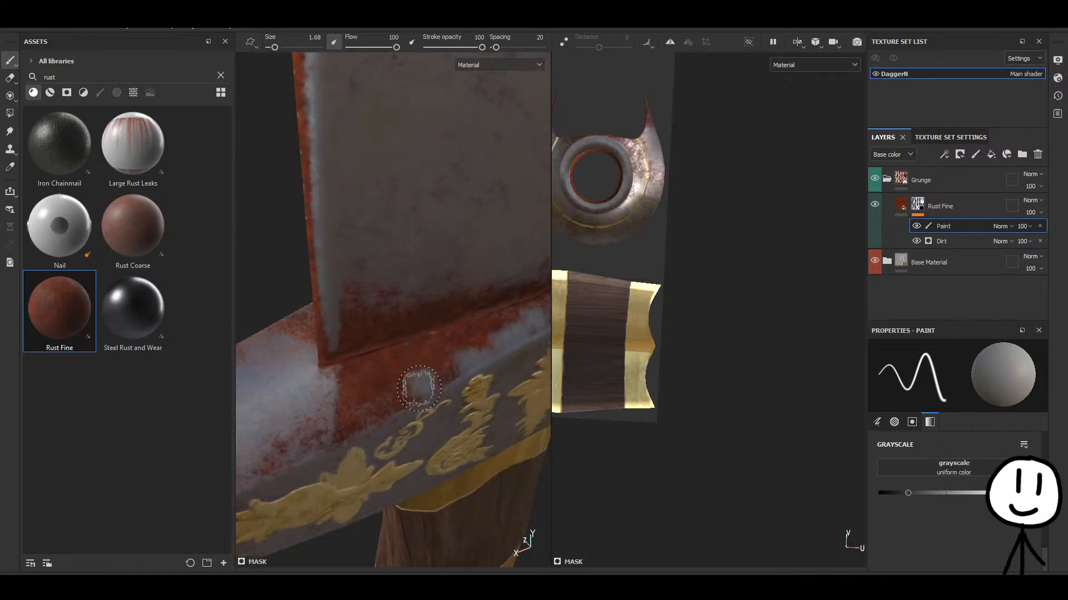
{"action": "left_click_drag", "start_coordinate": [418, 388], "coordinate": [360, 425]}
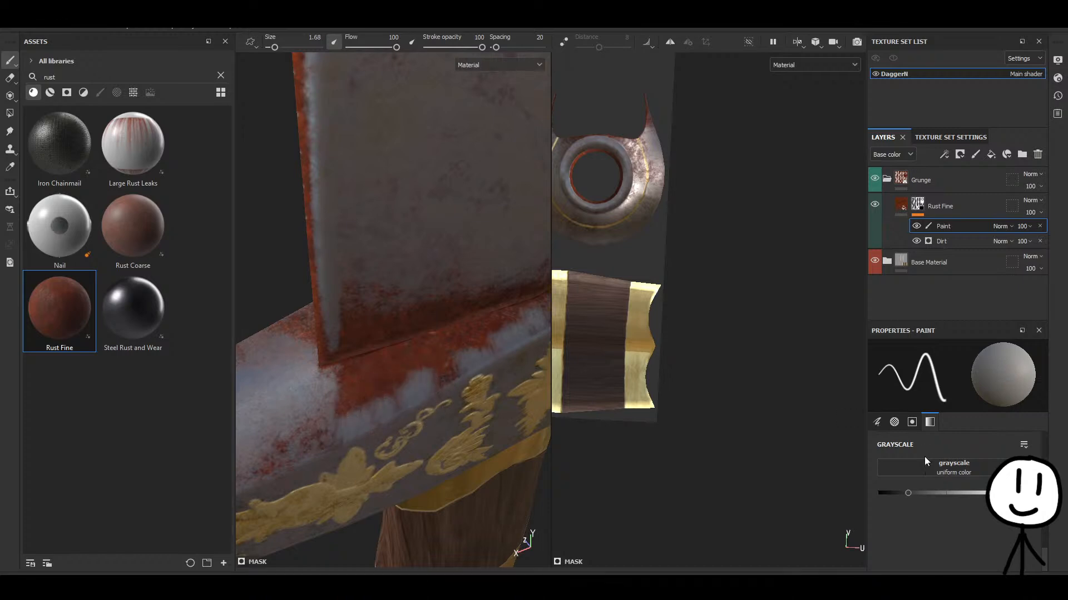
Adjust the brush to a mid-grey value and soften the rust border on the guard below the blade corner.
{"action": "left_click", "coordinate": [938, 493]}
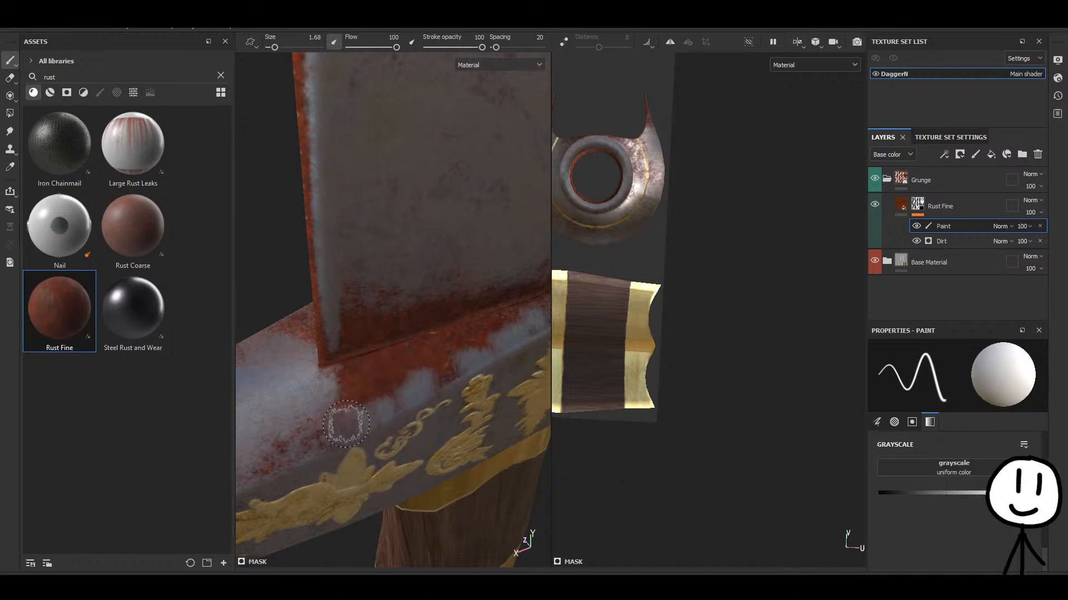
{"action": "left_click_drag", "start_coordinate": [915, 494], "coordinate": [827, 490]}
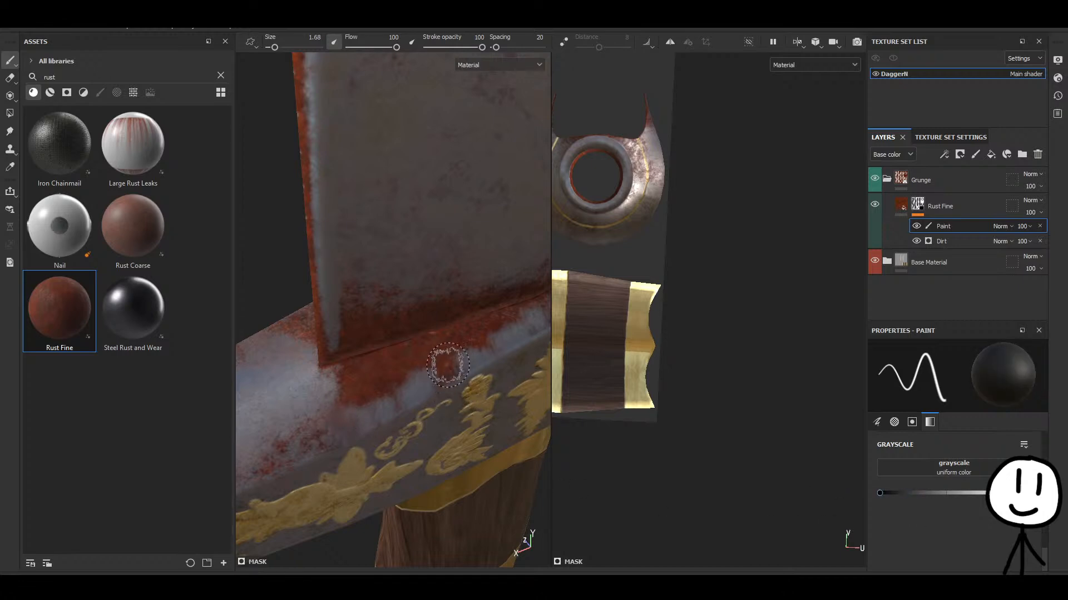
{"action": "left_click_drag", "start_coordinate": [935, 493], "coordinate": [949, 500]}
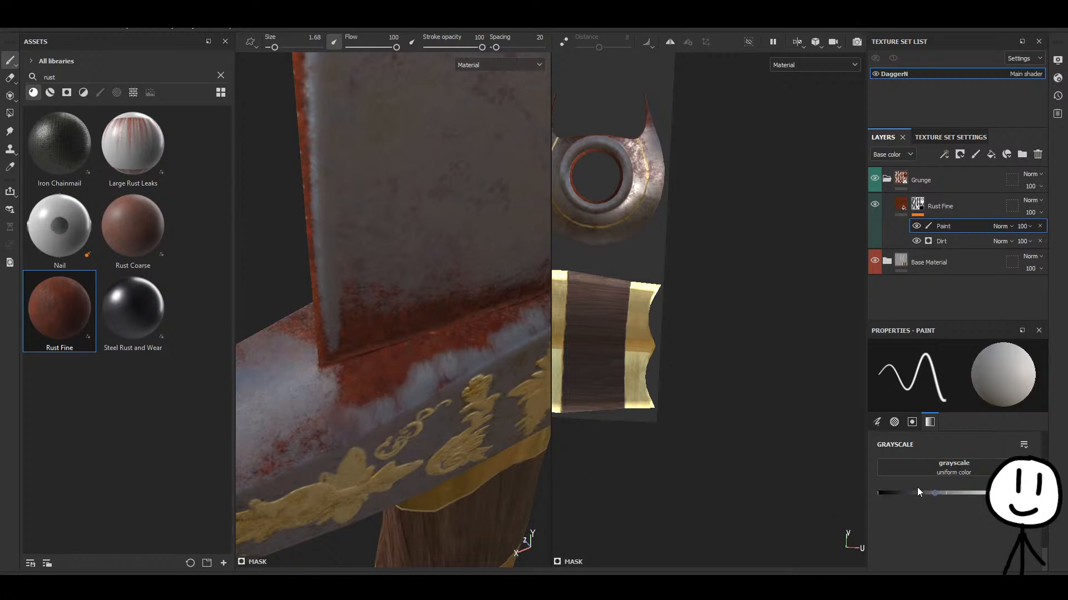
{"action": "left_click_drag", "start_coordinate": [428, 363], "coordinate": [373, 395]}
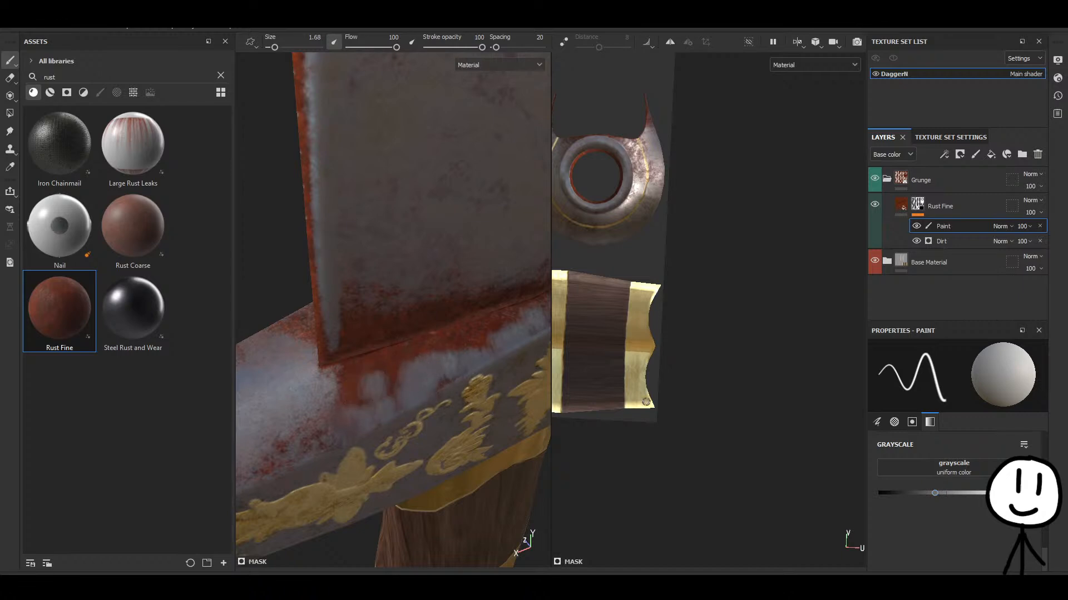
Soften the rust border on the guard's upper surface along the base of the blade's other face.
{"action": "mouse_move", "coordinate": [535, 384]}
{"action": "left_mouse_down", "text": "alt"}
{"action": "mouse_move", "coordinate": [417, 431]}
{"action": "mouse_move", "coordinate": [369, 438]}
{"action": "mouse_move", "coordinate": [358, 410]}
{"action": "mouse_move", "coordinate": [374, 436]}
{"action": "mouse_move", "coordinate": [346, 420]}
{"action": "mouse_move", "coordinate": [367, 443]}
{"action": "left_mouse_up", "text": "alt"}
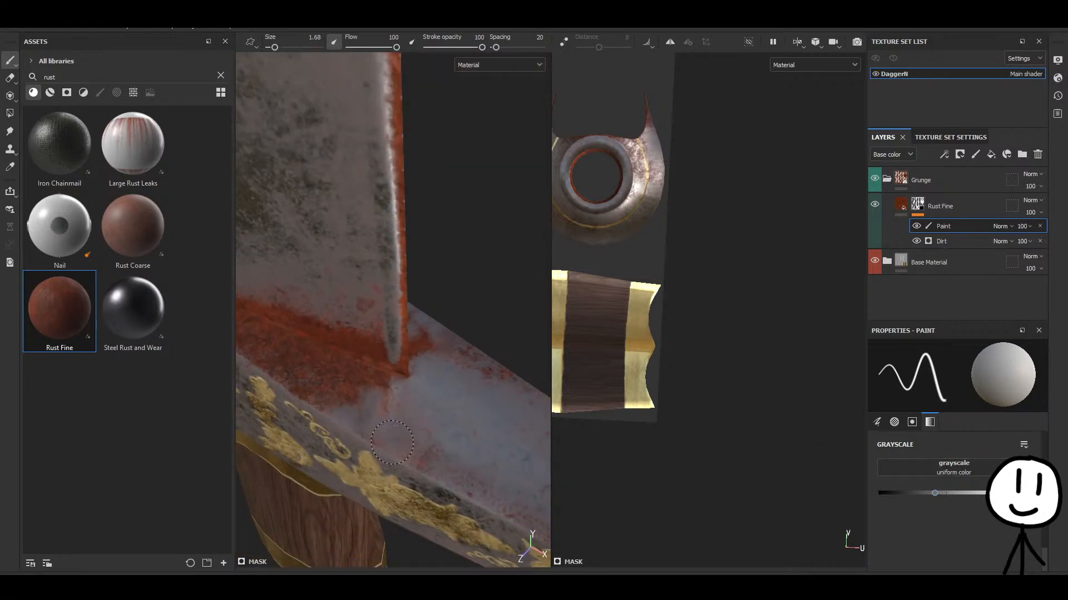
{"action": "middle_click_drag", "start_coordinate": [353, 447], "coordinate": [483, 427], "text": "alt"}
{"action": "mouse_move", "coordinate": [483, 427]}
{"action": "left_mouse_down"}
{"action": "mouse_move", "coordinate": [376, 350]}
{"action": "mouse_move", "coordinate": [357, 350]}
{"action": "mouse_move", "coordinate": [384, 332]}
{"action": "mouse_move", "coordinate": [325, 303]}
{"action": "mouse_move", "coordinate": [364, 322]}
{"action": "left_mouse_up"}
{"action": "middle_click_drag", "start_coordinate": [369, 374], "coordinate": [502, 449], "text": "alt"}
{"action": "mouse_move", "coordinate": [453, 376]}
{"action": "left_mouse_down"}
{"action": "mouse_move", "coordinate": [328, 308]}
{"action": "mouse_move", "coordinate": [396, 340]}
{"action": "left_mouse_up"}
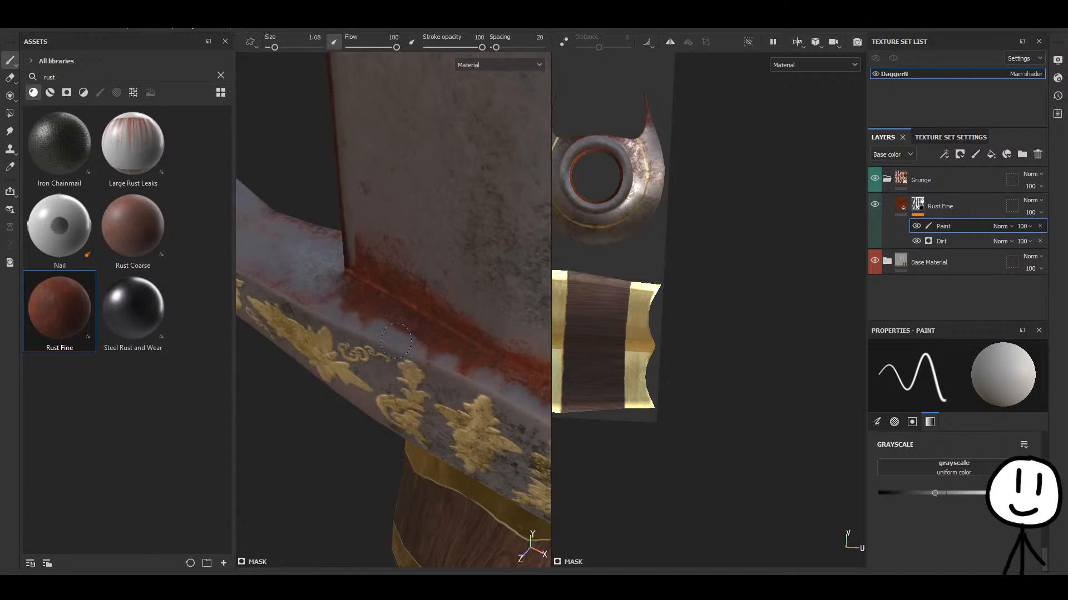
Test light and black brush values, settle on a lighter grey, and break the guard's rust edge into uneven streaks.
{"action": "left_click", "coordinate": [975, 494]}
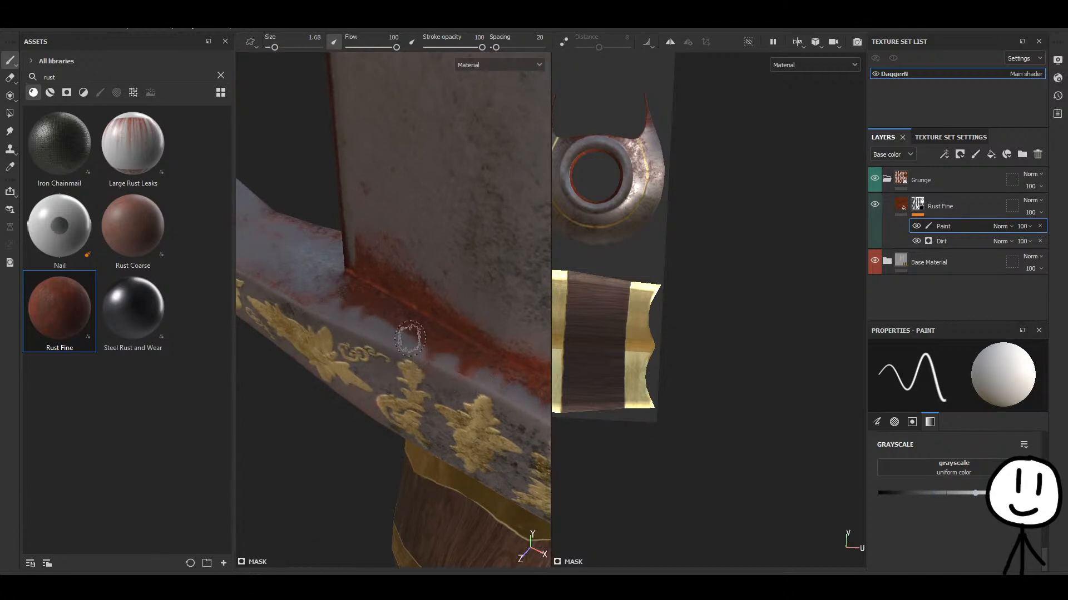
{"action": "left_click", "coordinate": [880, 493]}
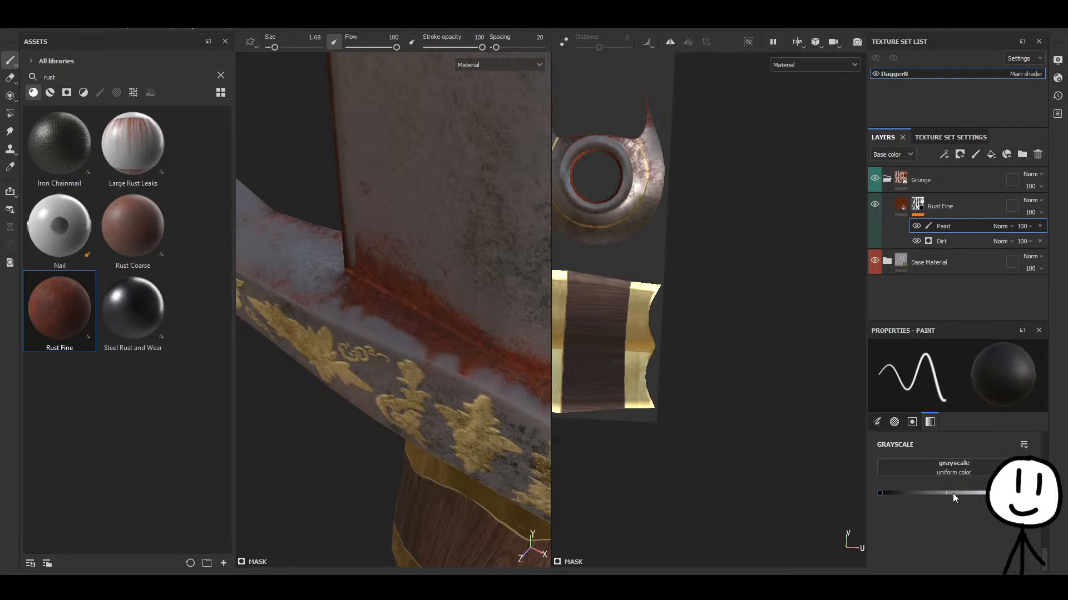
{"action": "left_click", "coordinate": [952, 493]}
{"action": "mouse_move", "coordinate": [474, 362]}
{"action": "left_mouse_down"}
{"action": "mouse_move", "coordinate": [372, 312]}
{"action": "mouse_move", "coordinate": [364, 285]}
{"action": "left_mouse_up"}
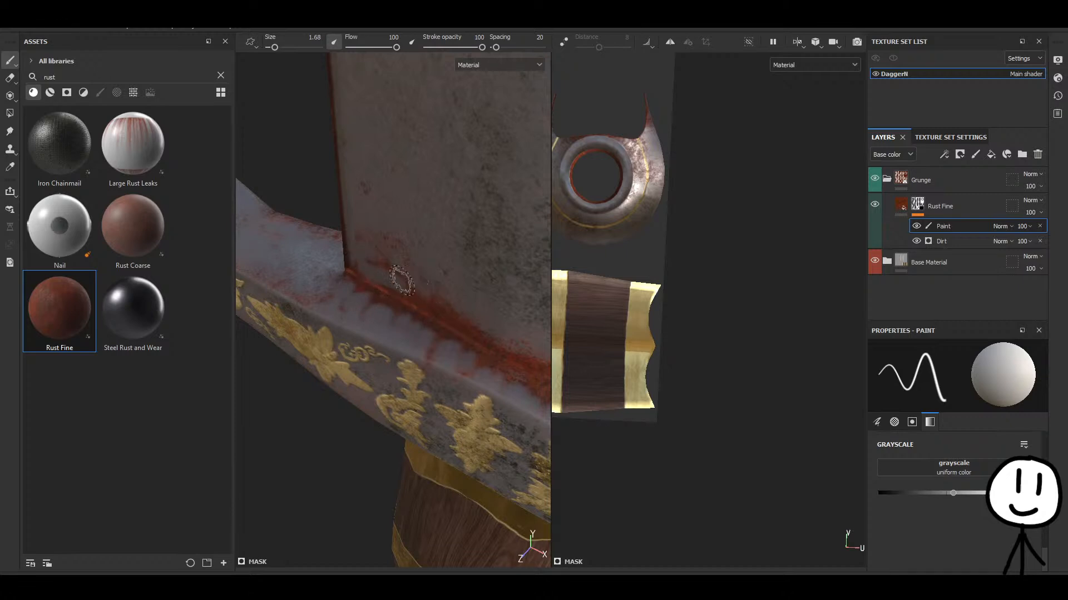
{"action": "middle_click_drag", "start_coordinate": [537, 399], "coordinate": [394, 376], "text": "alt"}
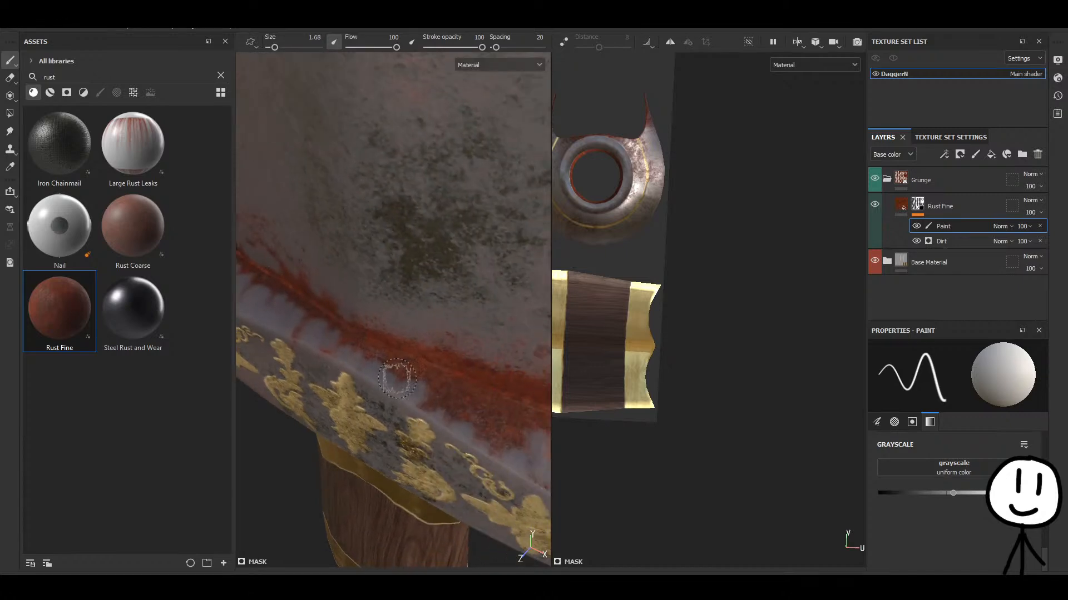
{"action": "middle_click_drag", "start_coordinate": [469, 378], "coordinate": [331, 361], "text": "alt"}
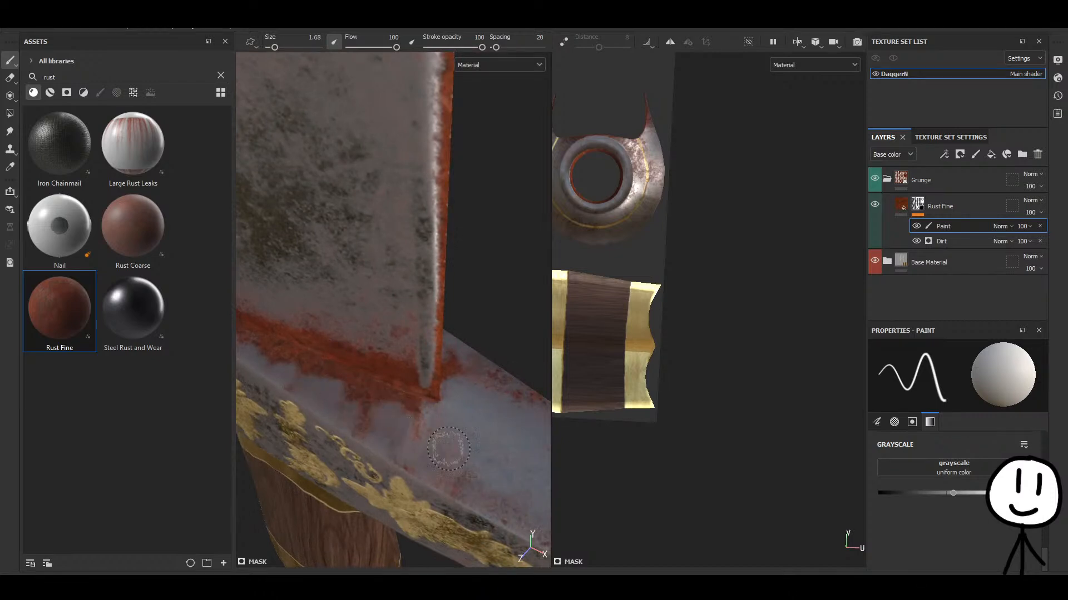
Dab the lighter grey brush over the lower end of the blade face just above the guard.
{"action": "mouse_move", "coordinate": [411, 412]}
{"action": "left_mouse_down", "text": "alt"}
{"action": "mouse_move", "coordinate": [459, 377]}
{"action": "mouse_move", "coordinate": [410, 389]}
{"action": "mouse_move", "coordinate": [376, 326]}
{"action": "mouse_move", "coordinate": [389, 320]}
{"action": "left_mouse_up", "text": "alt"}
{"action": "scroll", "coordinate": [406, 371], "scroll_direction": "down", "scroll_amount": 8}
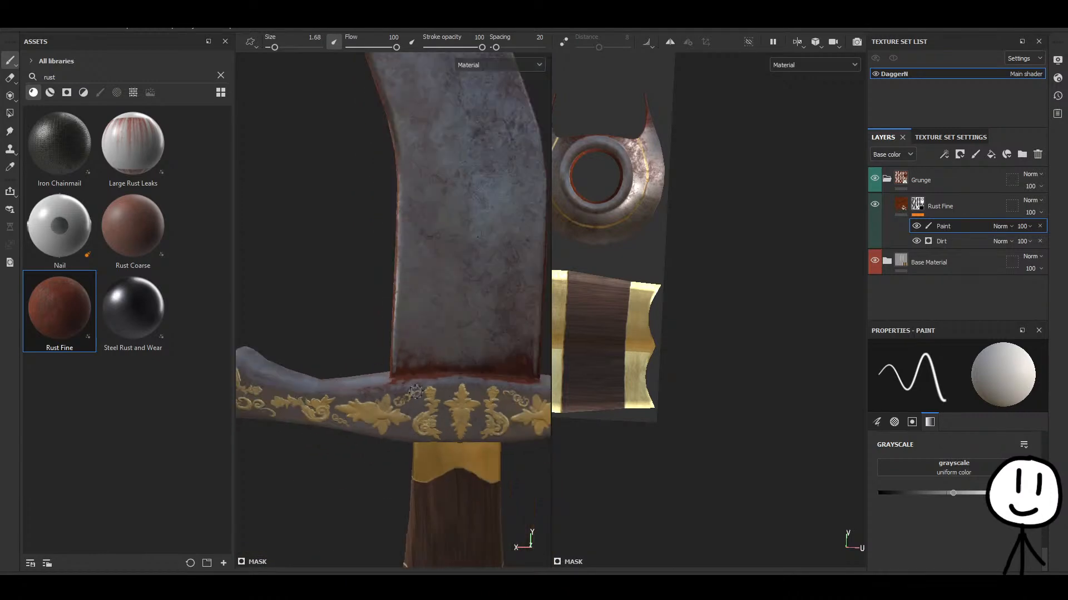
{"action": "scroll", "coordinate": [428, 359], "scroll_direction": "up", "scroll_amount": 5}
{"action": "left_click_drag", "start_coordinate": [448, 392], "coordinate": [389, 376], "text": "alt"}
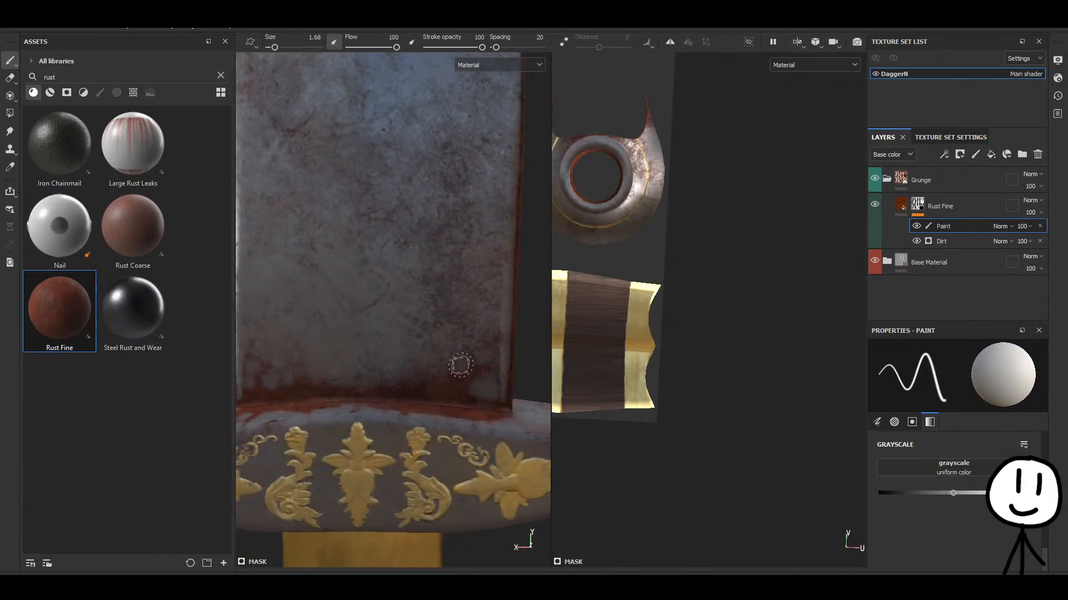
{"action": "left_click_drag", "start_coordinate": [461, 367], "coordinate": [460, 389]}
{"action": "left_click_drag", "start_coordinate": [432, 389], "coordinate": [393, 382]}
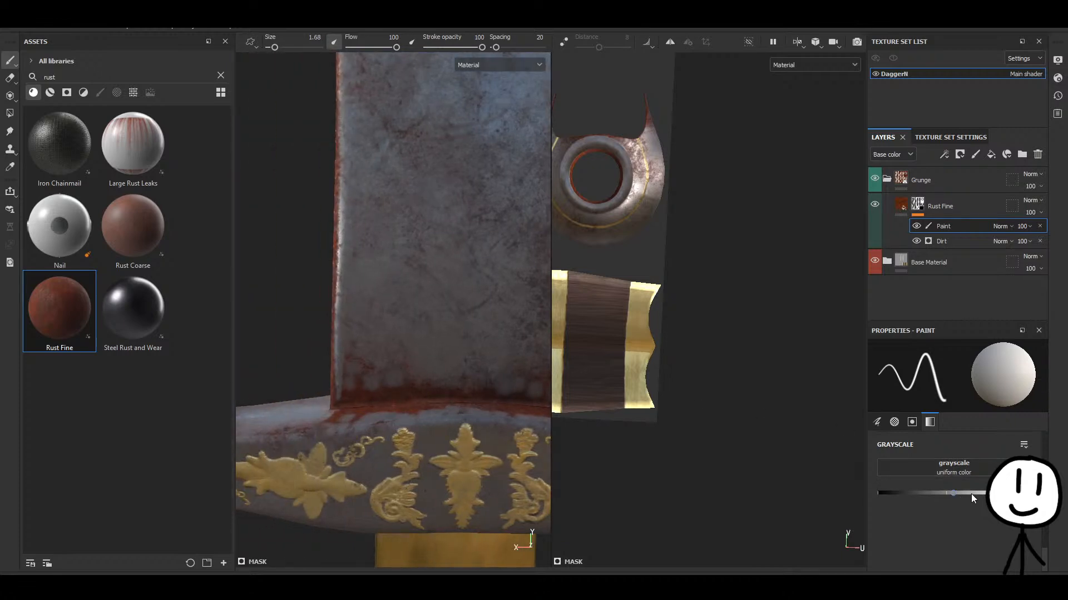
Raise the brush value to near-white and paint rust onto the blade's lower corner where it meets the guard.
{"action": "left_click_drag", "start_coordinate": [972, 494], "coordinate": [995, 494]}
{"action": "left_click_drag", "start_coordinate": [425, 387], "coordinate": [333, 424], "text": "alt"}
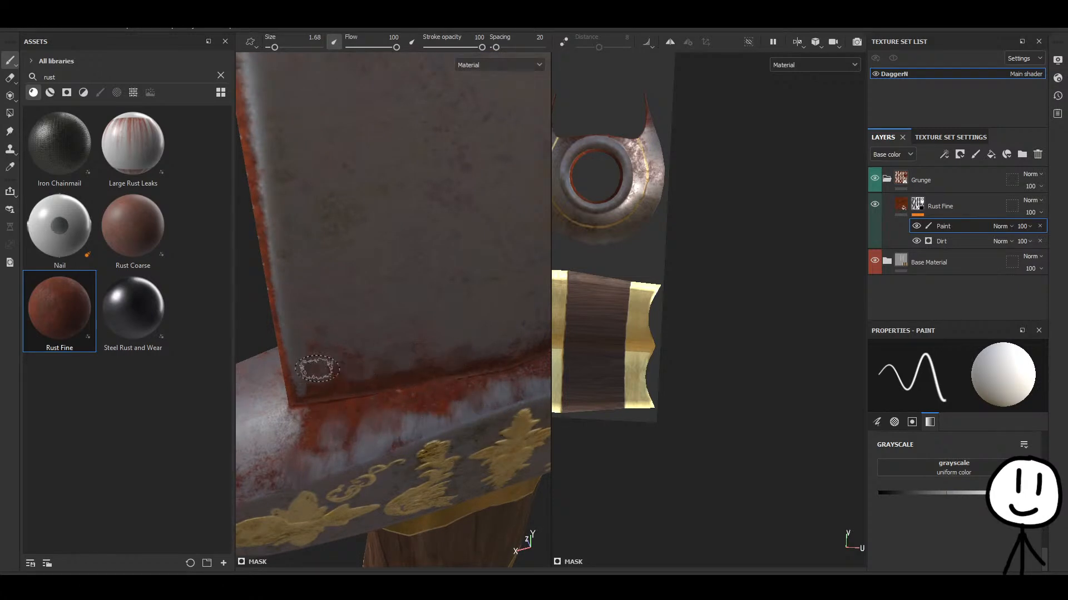
{"action": "mouse_move", "coordinate": [312, 378]}
{"action": "left_mouse_down"}
{"action": "mouse_move", "coordinate": [306, 385]}
{"action": "mouse_move", "coordinate": [295, 329]}
{"action": "left_mouse_up"}
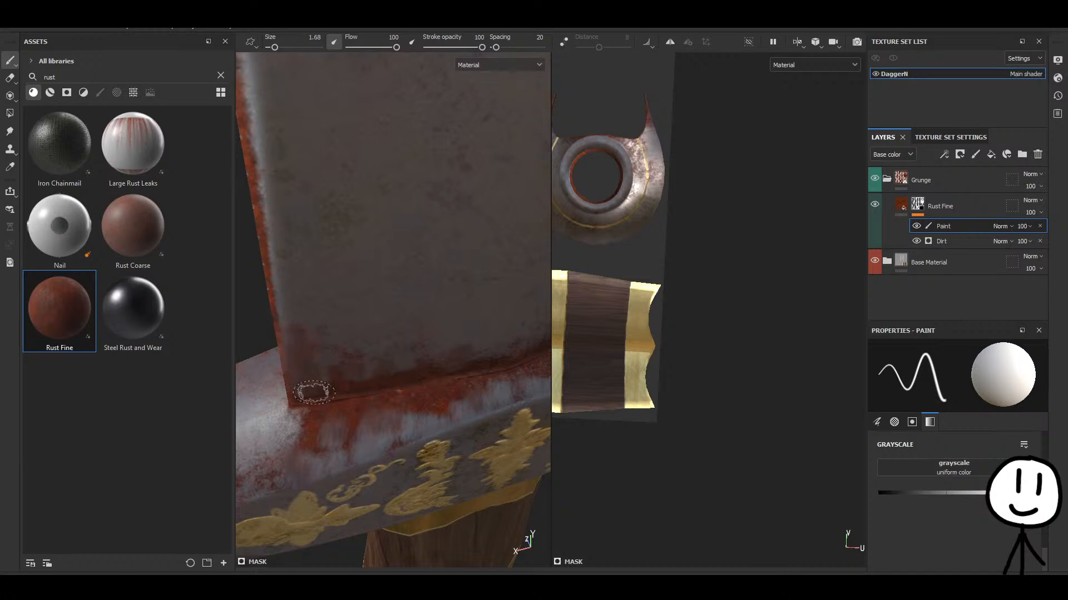
{"action": "mouse_move", "coordinate": [314, 393]}
{"action": "left_mouse_down", "text": "alt"}
{"action": "mouse_move", "coordinate": [348, 362]}
{"action": "mouse_move", "coordinate": [438, 400]}
{"action": "mouse_move", "coordinate": [393, 364]}
{"action": "left_mouse_up", "text": "alt"}
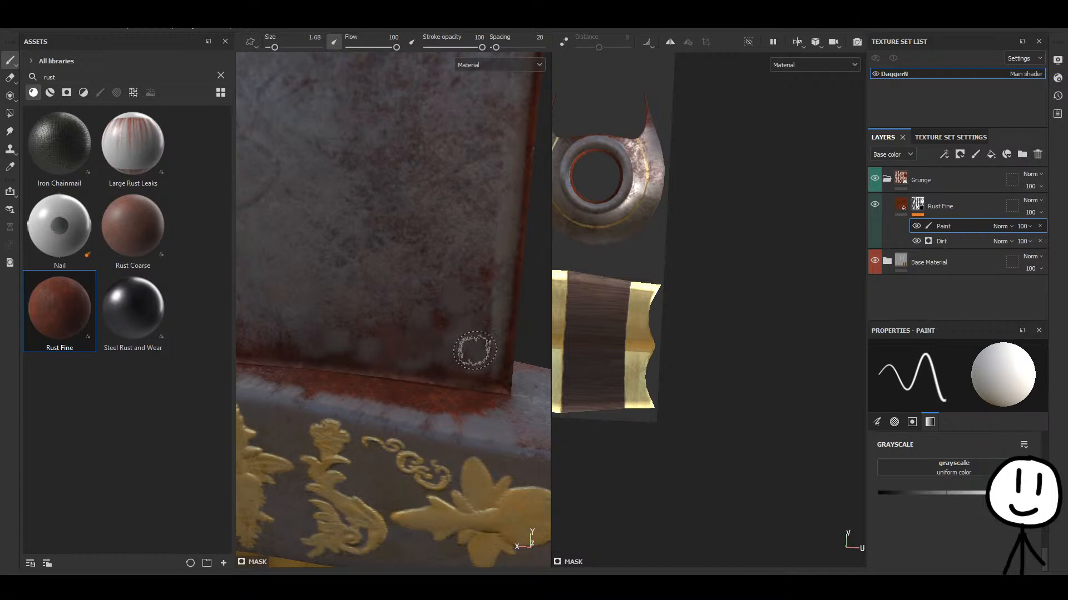
{"action": "mouse_move", "coordinate": [483, 414]}
{"action": "left_mouse_down", "text": "alt"}
{"action": "mouse_move", "coordinate": [364, 441]}
{"action": "mouse_move", "coordinate": [436, 447]}
{"action": "mouse_move", "coordinate": [439, 431]}
{"action": "mouse_move", "coordinate": [422, 467]}
{"action": "left_mouse_up", "text": "alt"}
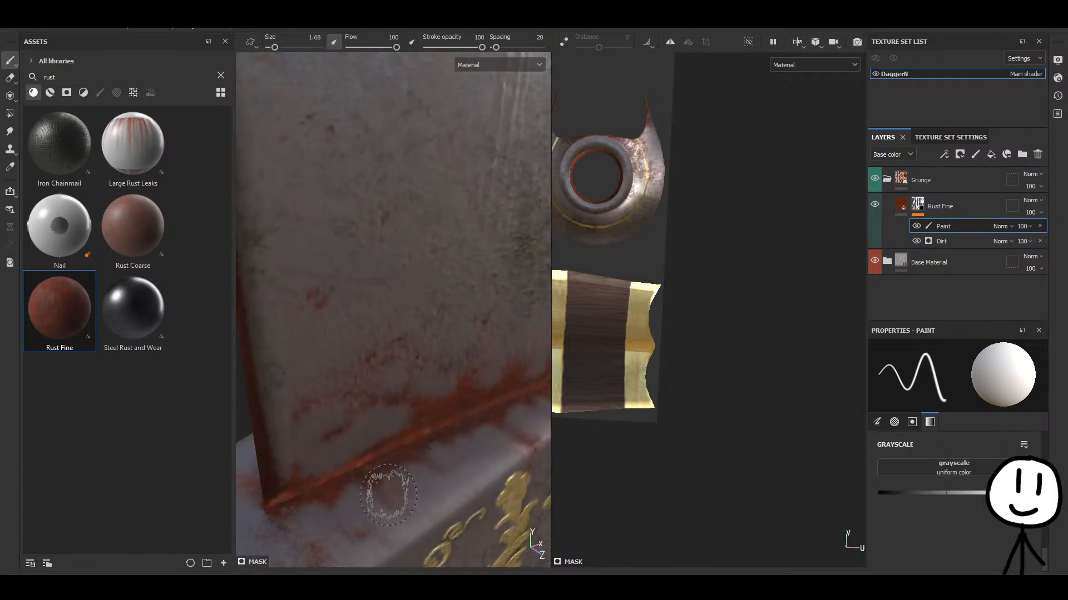
{"action": "left_click_drag", "start_coordinate": [358, 524], "coordinate": [387, 462], "text": "alt"}
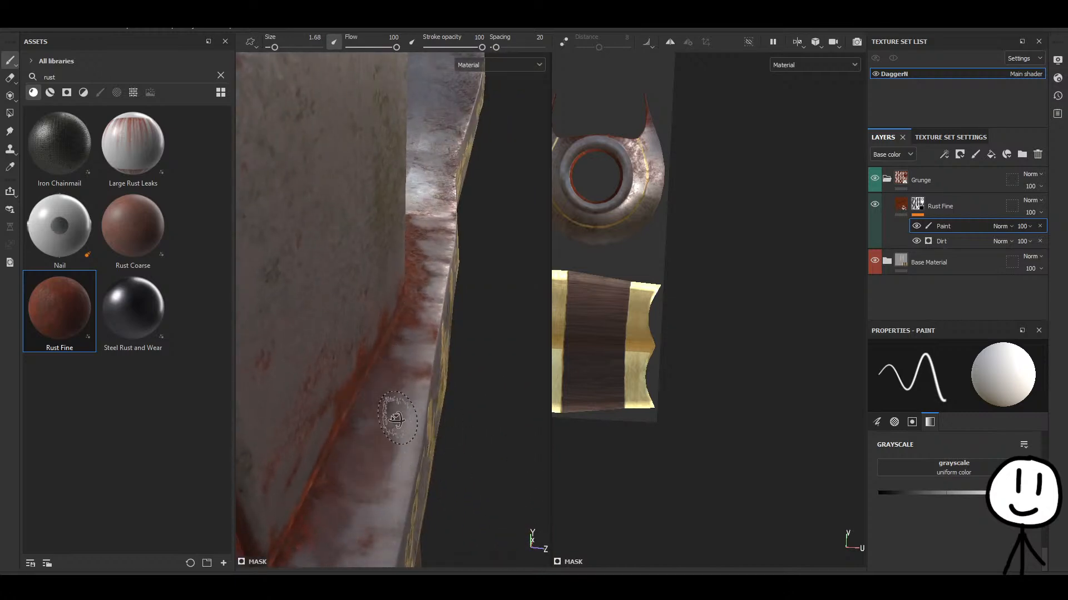
{"action": "mouse_move", "coordinate": [396, 418]}
{"action": "left_mouse_down", "text": "alt"}
{"action": "mouse_move", "coordinate": [441, 424]}
{"action": "mouse_move", "coordinate": [352, 381]}
{"action": "left_mouse_up", "text": "alt"}
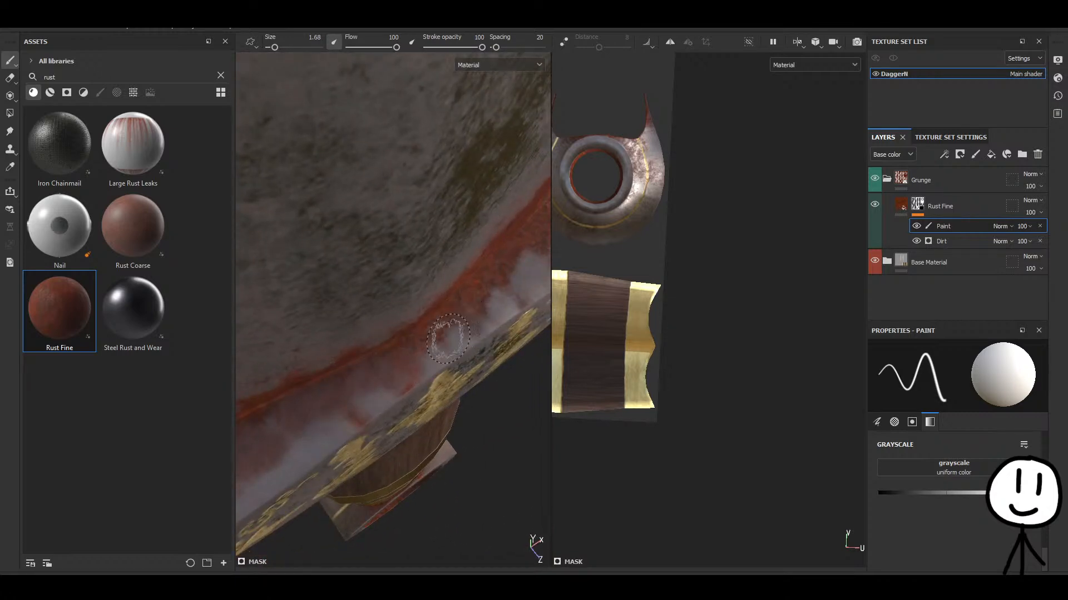
{"action": "left_click_drag", "start_coordinate": [487, 327], "coordinate": [400, 377], "text": "alt"}
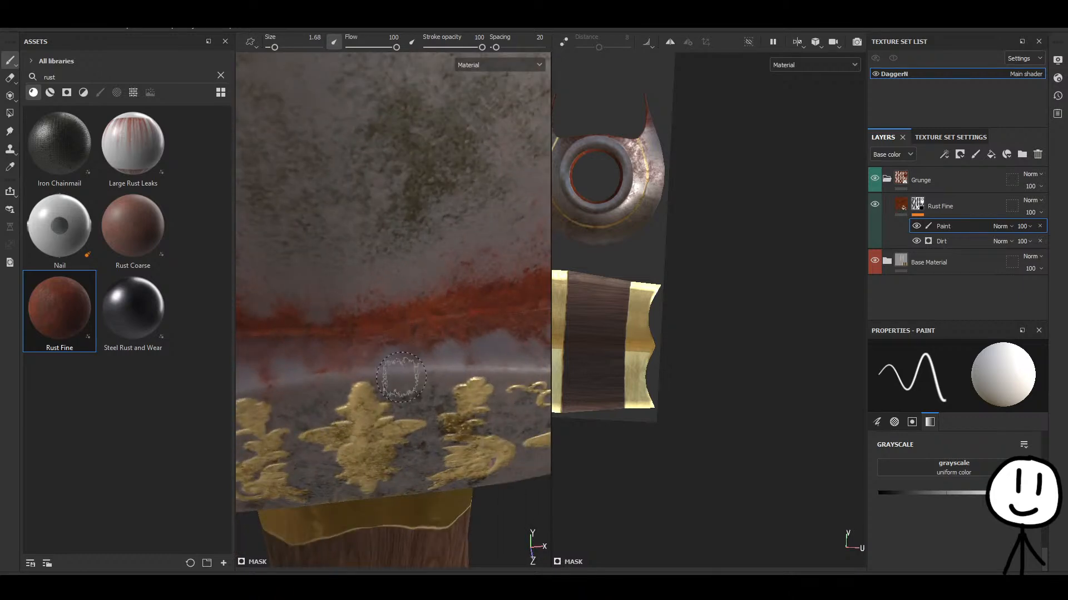
{"action": "scroll", "coordinate": [442, 425], "scroll_direction": "down", "scroll_amount": 5}
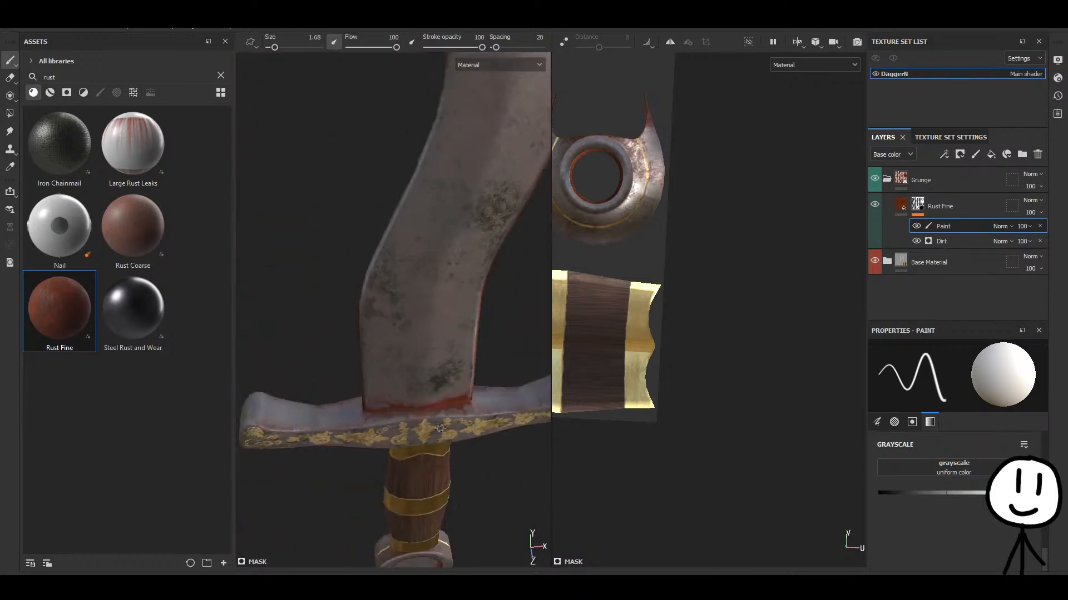
Paint irregular rust patches inward from the rim of the pommel's recessed disc.
{"action": "left_click_drag", "start_coordinate": [440, 429], "coordinate": [327, 471], "text": "alt"}
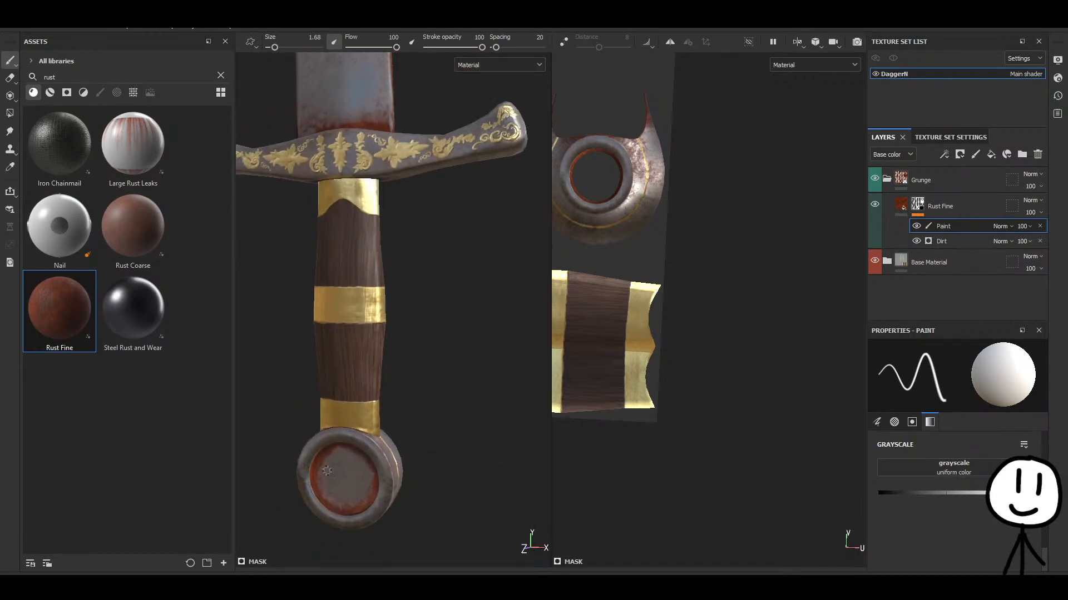
{"action": "scroll", "coordinate": [338, 464], "scroll_direction": "up", "scroll_amount": 6}
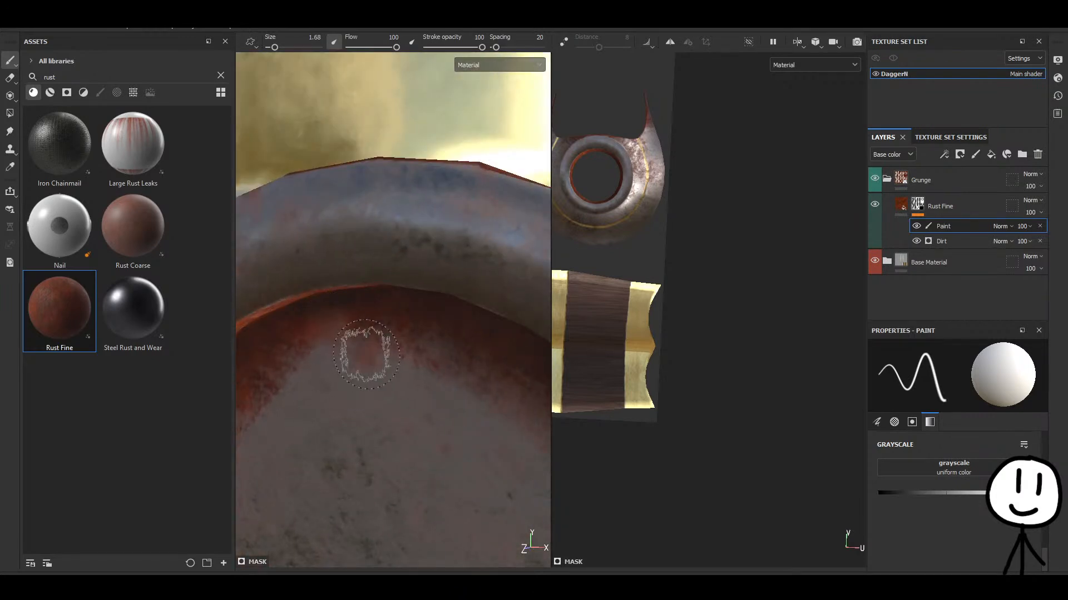
{"action": "scroll", "coordinate": [436, 389], "scroll_direction": "down", "scroll_amount": 5}
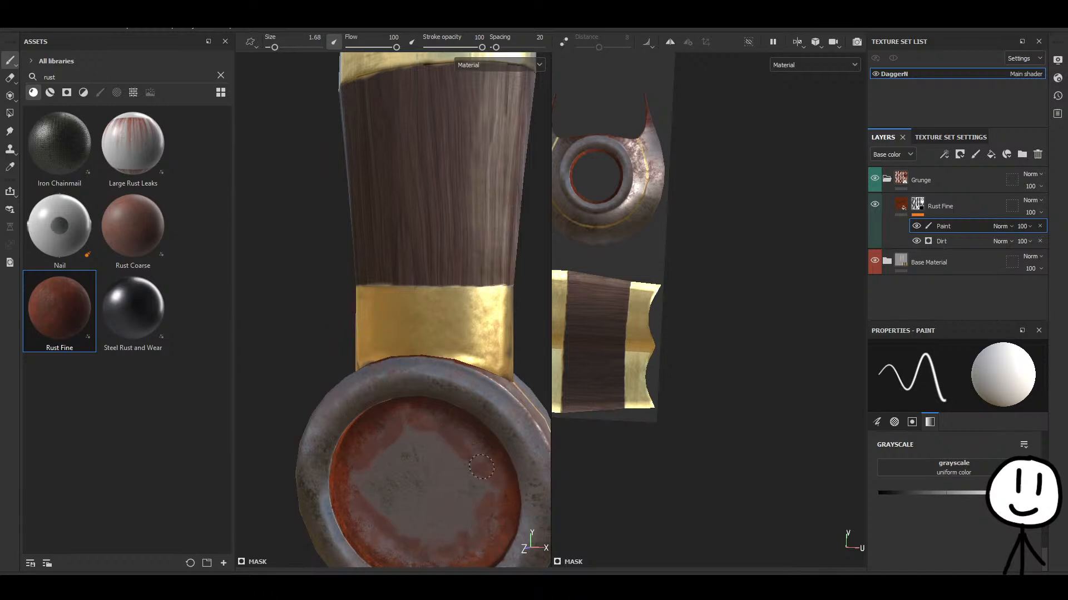
Lower the brush value to a darker grey and trim the rust ring on both faces of the pommel.
{"action": "left_click_drag", "start_coordinate": [940, 494], "coordinate": [915, 494]}
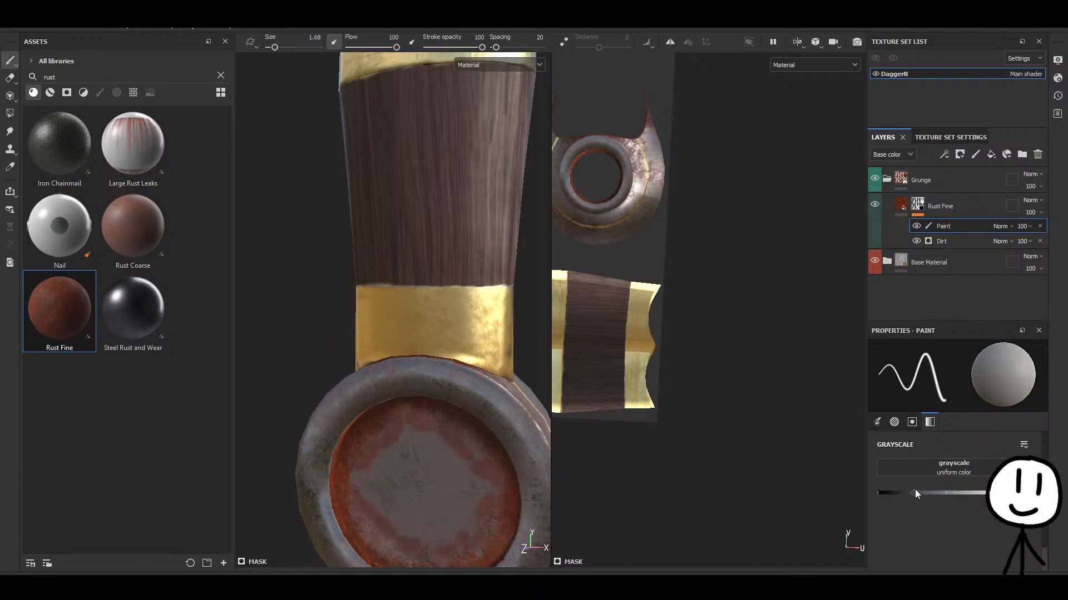
{"action": "scroll", "coordinate": [400, 374], "scroll_direction": "up", "scroll_amount": 4}
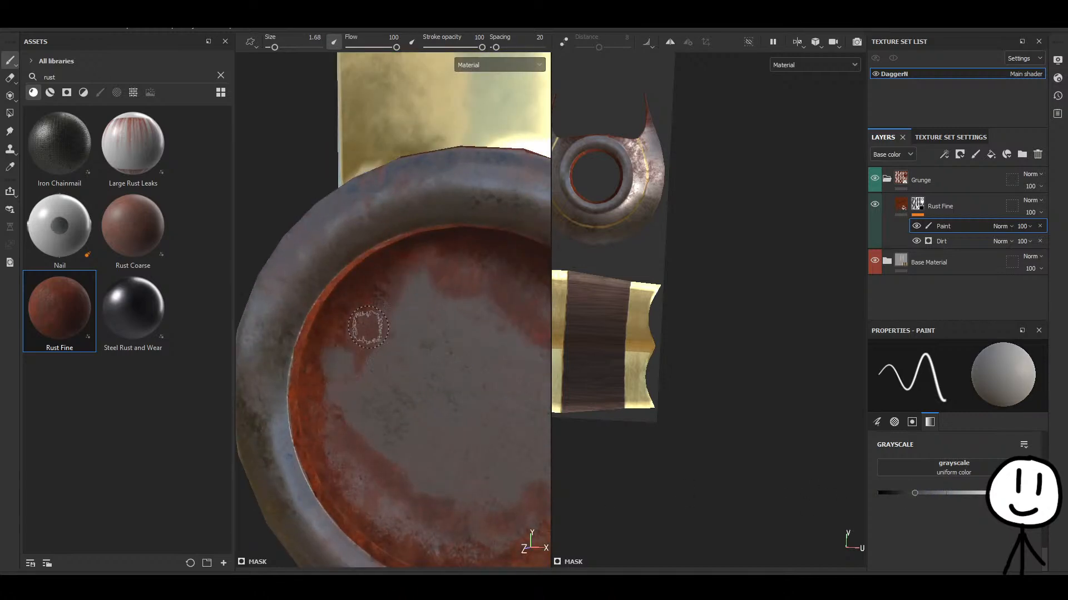
{"action": "mouse_move", "coordinate": [391, 297]}
{"action": "left_mouse_down"}
{"action": "mouse_move", "coordinate": [369, 293]}
{"action": "mouse_move", "coordinate": [355, 444]}
{"action": "mouse_move", "coordinate": [338, 419]}
{"action": "mouse_move", "coordinate": [360, 467]}
{"action": "mouse_move", "coordinate": [362, 452]}
{"action": "mouse_move", "coordinate": [425, 483]}
{"action": "mouse_move", "coordinate": [362, 434]}
{"action": "mouse_move", "coordinate": [391, 476]}
{"action": "mouse_move", "coordinate": [461, 448]}
{"action": "left_mouse_up"}
{"action": "scroll", "coordinate": [372, 450], "scroll_direction": "down", "scroll_amount": 3}
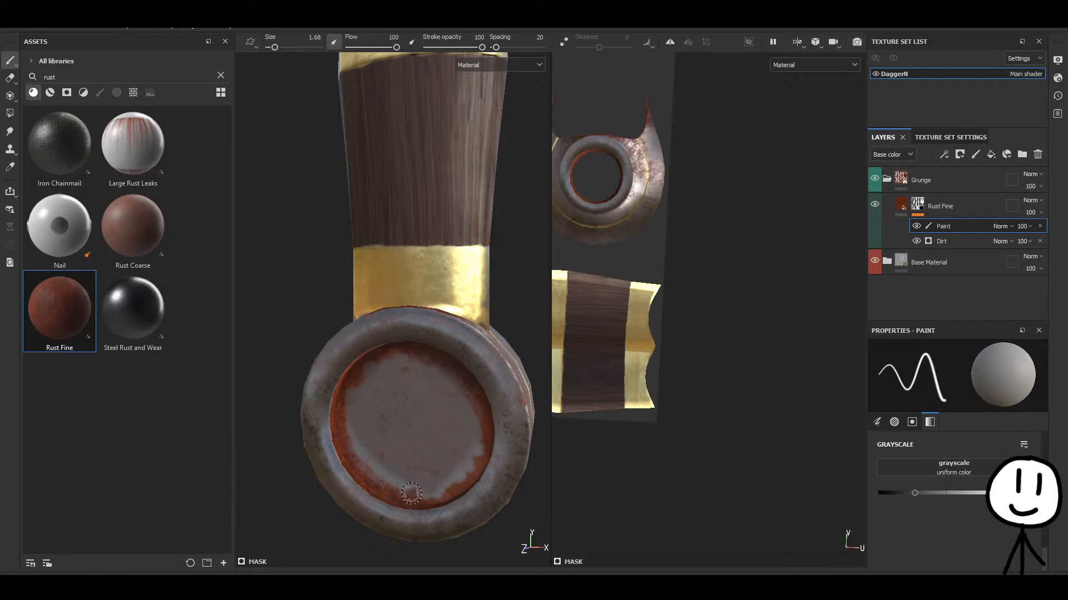
{"action": "mouse_move", "coordinate": [495, 414]}
{"action": "left_mouse_down", "text": "alt"}
{"action": "mouse_move", "coordinate": [278, 411]}
{"action": "mouse_move", "coordinate": [322, 387]}
{"action": "mouse_move", "coordinate": [316, 372]}
{"action": "left_mouse_up", "text": "alt"}
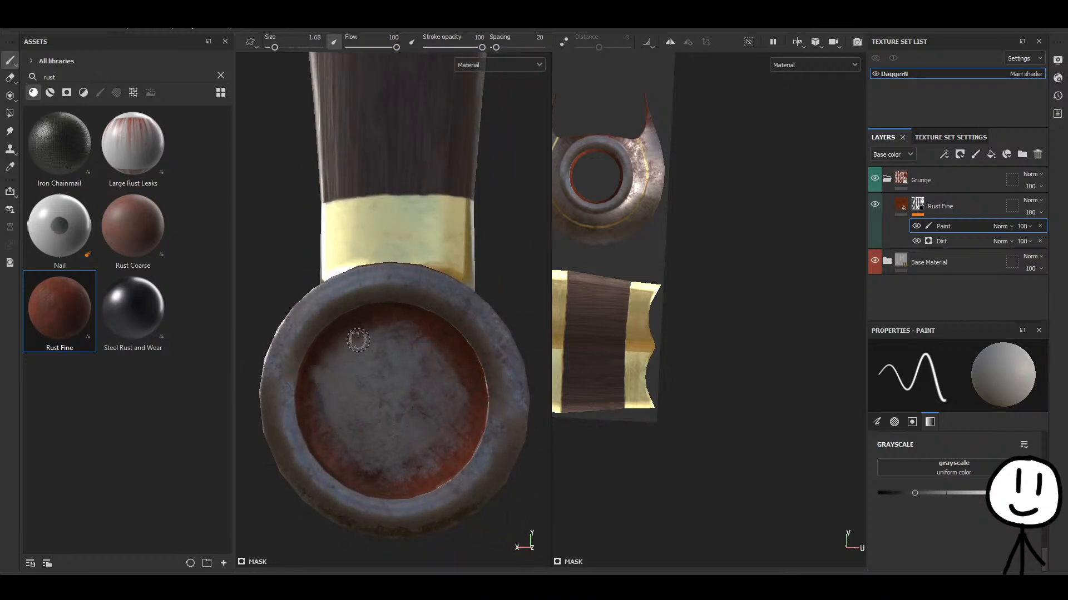
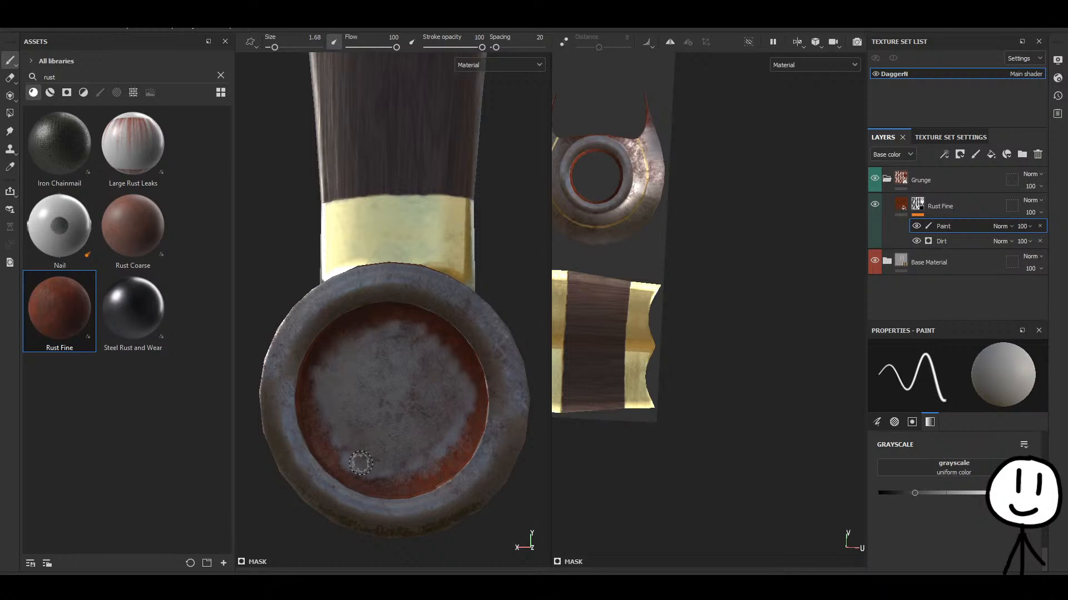
Set a lighter grey brush value and refine the rust border inside the pommel's recessed disc.
{"action": "left_click", "coordinate": [962, 493]}
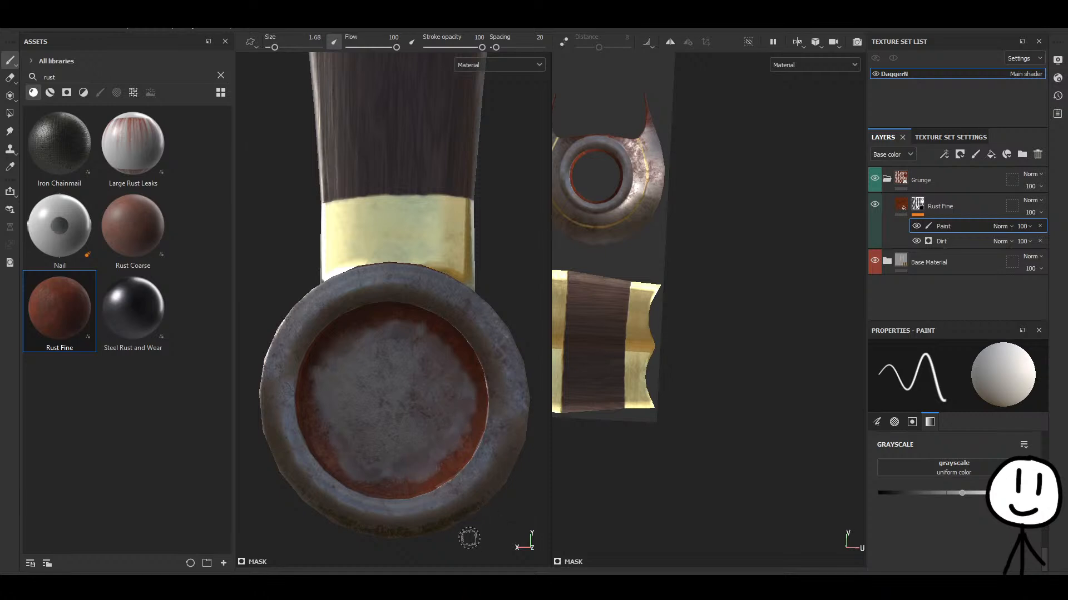
{"action": "left_click_drag", "start_coordinate": [469, 538], "coordinate": [434, 505], "text": "alt"}
{"action": "middle_click_drag", "start_coordinate": [475, 506], "coordinate": [428, 424], "text": "alt"}
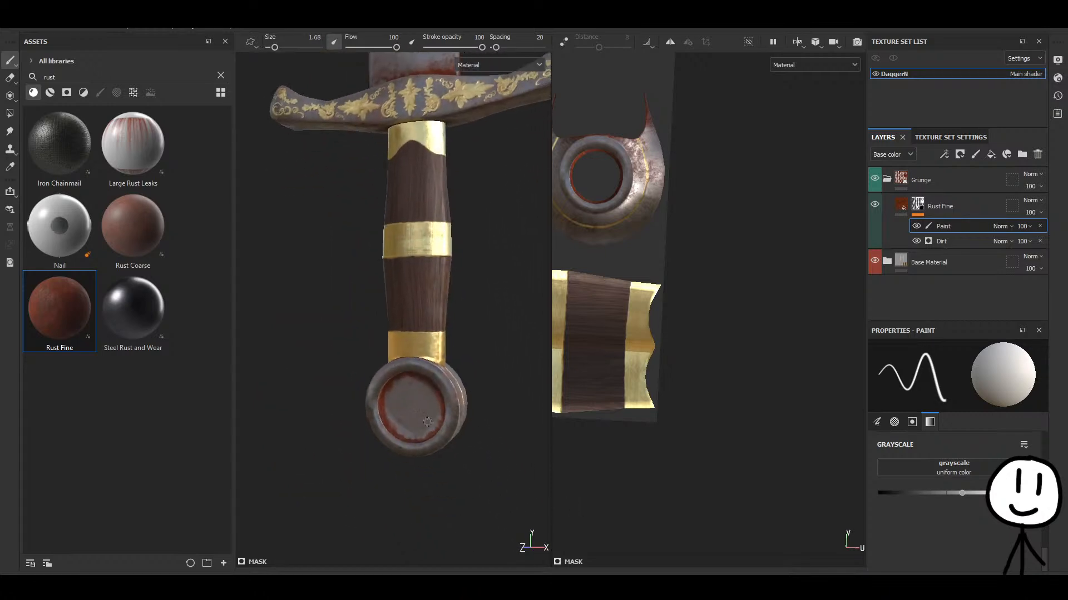
{"action": "left_click_drag", "start_coordinate": [422, 467], "coordinate": [437, 439], "text": "alt"}
{"action": "scroll", "coordinate": [437, 443], "scroll_direction": "up", "scroll_amount": 5}
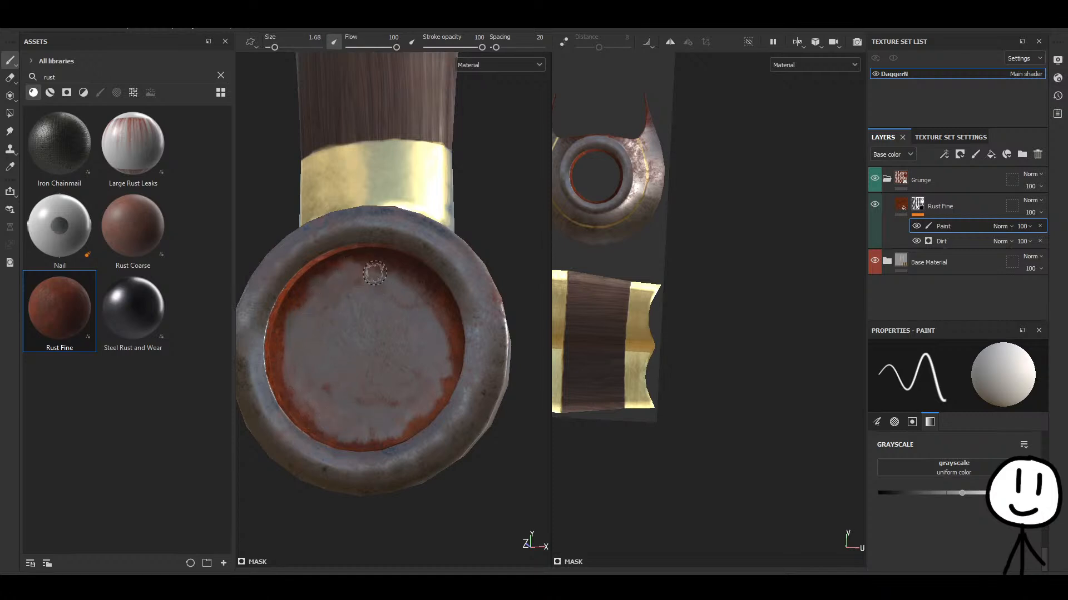
Examine the rust across the whole dagger, from the pommel and grip to the guard and blade.
{"action": "left_click_drag", "start_coordinate": [410, 298], "coordinate": [399, 462], "text": "alt"}
{"action": "scroll", "coordinate": [427, 410], "scroll_direction": "down", "scroll_amount": 5}
{"action": "scroll", "coordinate": [445, 424], "scroll_direction": "up", "scroll_amount": 5}
{"action": "scroll", "coordinate": [446, 423], "scroll_direction": "down", "scroll_amount": 3}
{"action": "scroll", "coordinate": [445, 423], "scroll_direction": "down", "scroll_amount": 4}
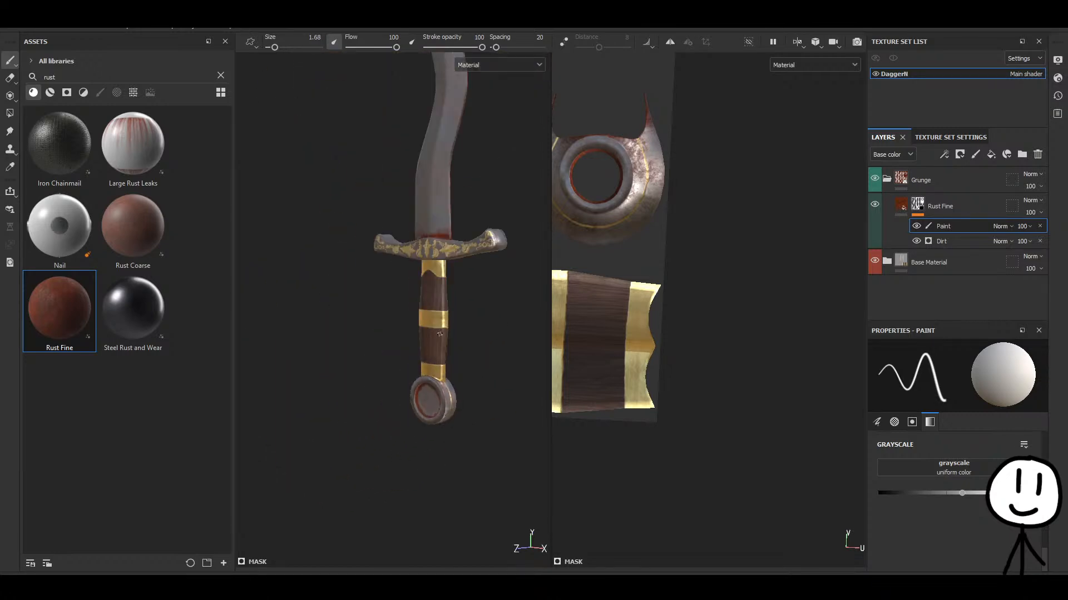
{"action": "middle_click_drag", "start_coordinate": [482, 337], "coordinate": [474, 405], "text": "alt"}
{"action": "left_click_drag", "start_coordinate": [474, 404], "coordinate": [489, 369], "text": "alt"}
{"action": "middle_click_drag", "start_coordinate": [440, 360], "coordinate": [405, 424], "text": "alt"}
{"action": "scroll", "coordinate": [405, 424], "scroll_direction": "up", "scroll_amount": 10}
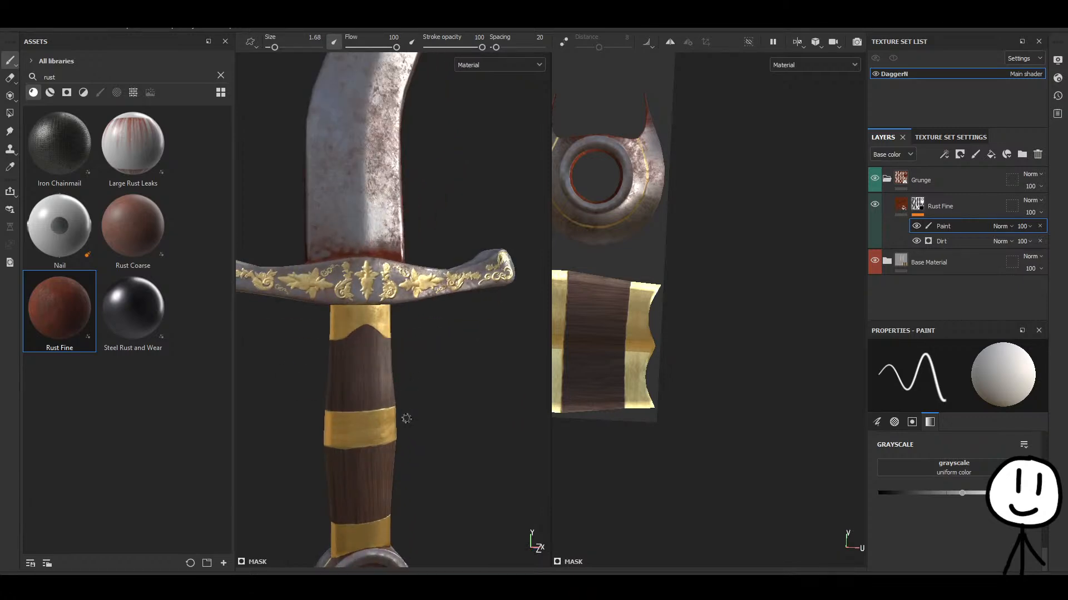
{"action": "left_click_drag", "start_coordinate": [389, 427], "coordinate": [368, 412], "text": "alt"}
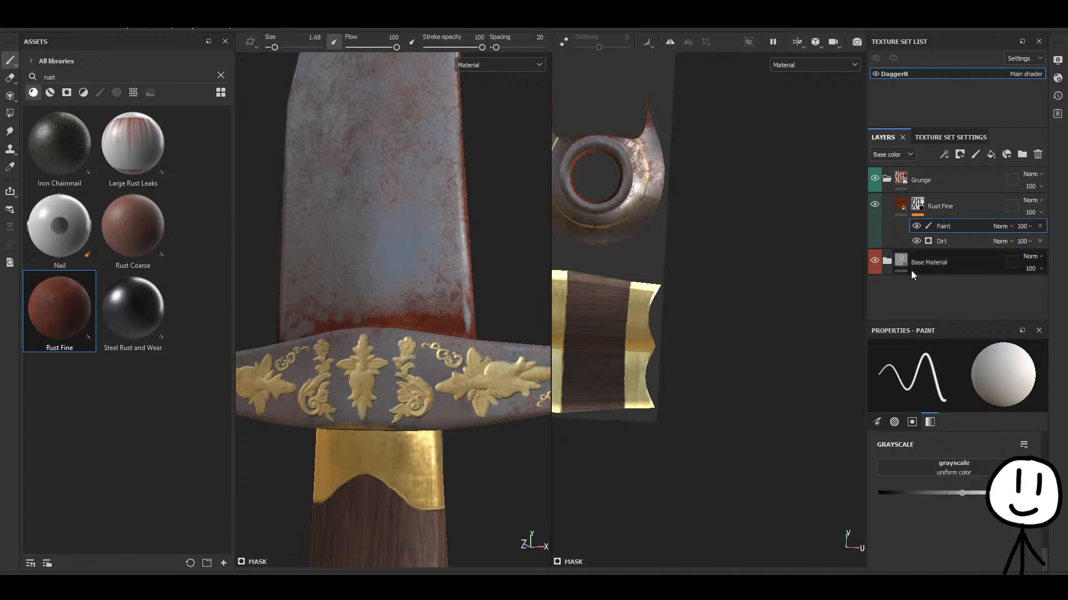
Expand the Base Material group, try the Gold Pure layer above the Grunge group, and return it inside Base Material.
{"action": "left_click", "coordinate": [889, 260]}
{"action": "left_click_drag", "start_coordinate": [943, 289], "coordinate": [948, 168]}
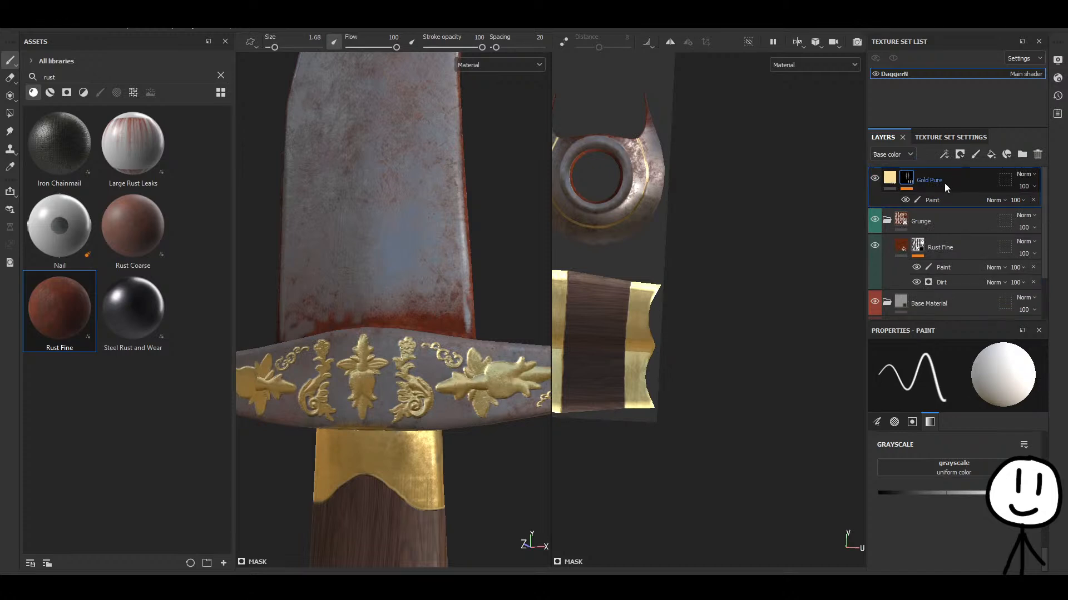
{"action": "left_click_drag", "start_coordinate": [394, 509], "coordinate": [439, 519], "text": "alt"}
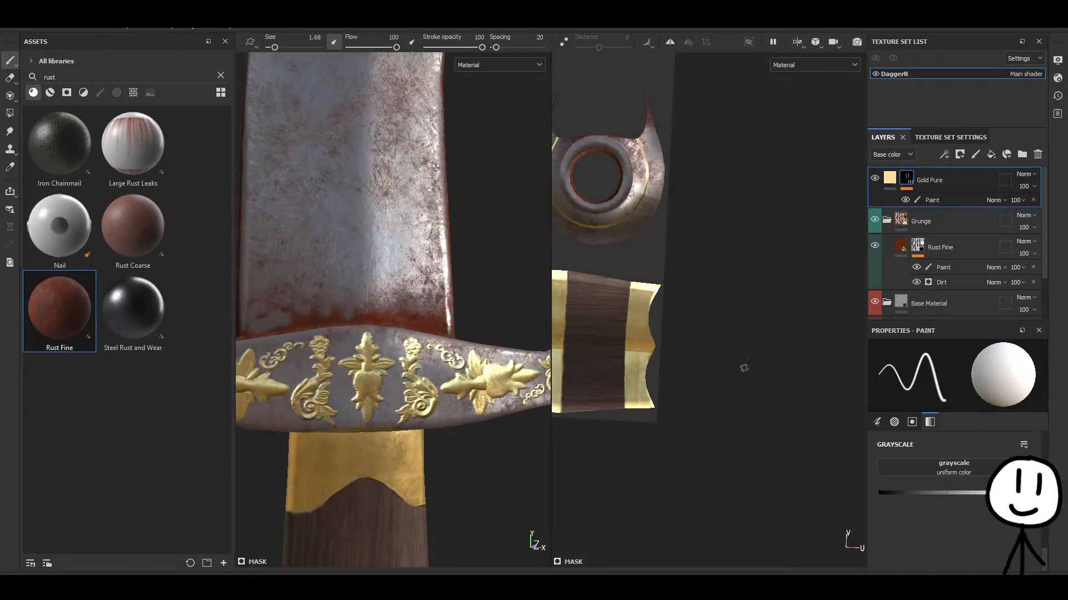
{"action": "left_click_drag", "start_coordinate": [939, 178], "coordinate": [944, 303]}
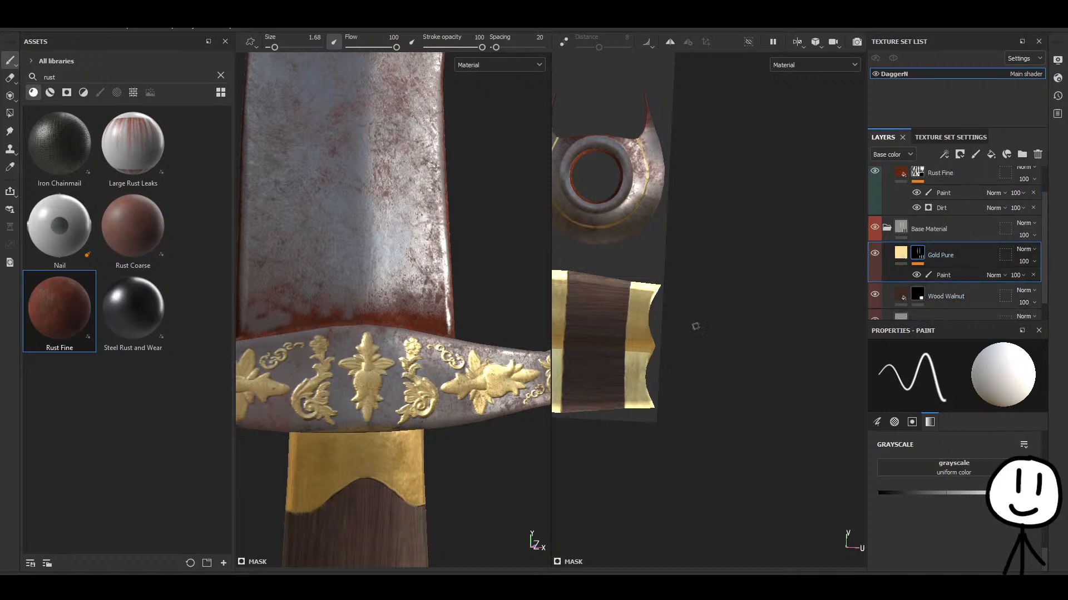
Move the Gold Pure layer above the Grunge group and check the gold trim on the guard and grip.
{"action": "mouse_move", "coordinate": [949, 261]}
{"action": "left_mouse_down"}
{"action": "mouse_move", "coordinate": [958, 253]}
{"action": "mouse_move", "coordinate": [952, 147]}
{"action": "mouse_move", "coordinate": [936, 282]}
{"action": "mouse_move", "coordinate": [941, 178]}
{"action": "left_mouse_up"}
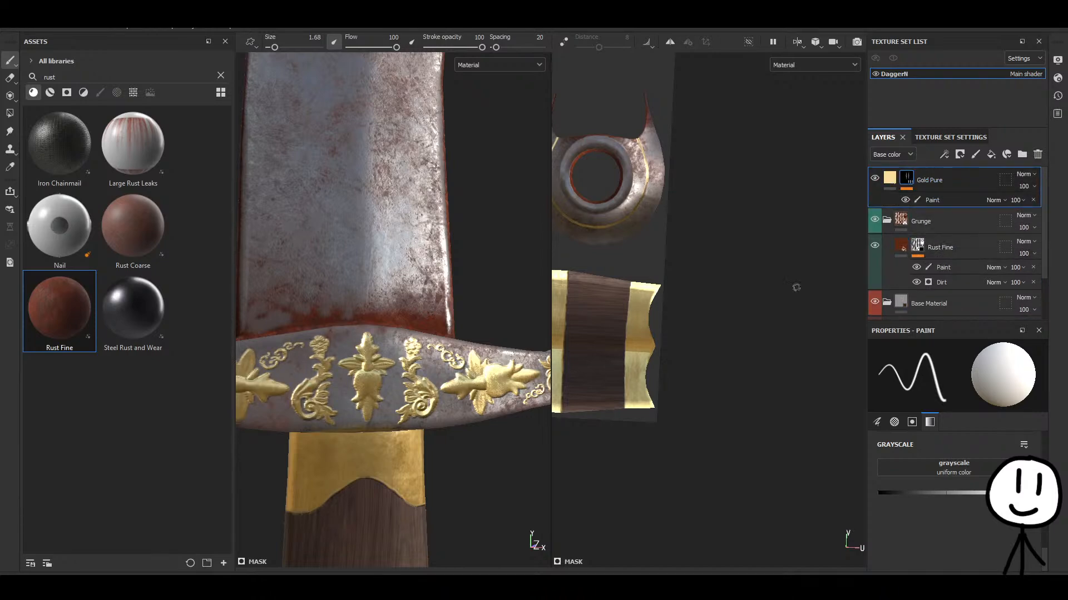
{"action": "key", "text": "f"}
{"action": "middle_click_drag", "start_coordinate": [453, 407], "coordinate": [422, 372], "text": "alt"}
{"action": "scroll", "coordinate": [422, 372], "scroll_direction": "up", "scroll_amount": 6}
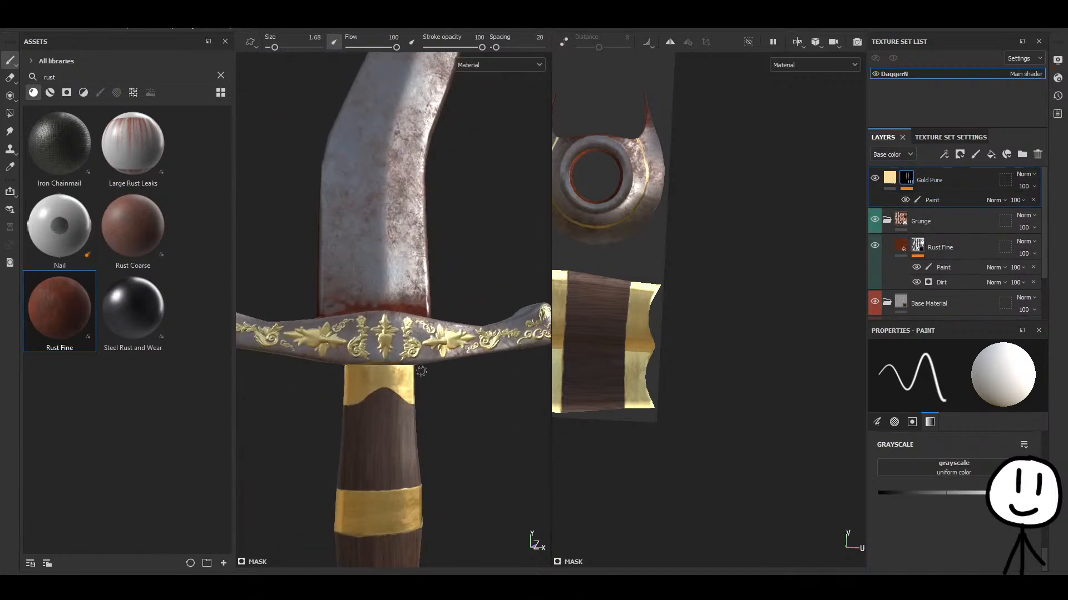
{"action": "mouse_move", "coordinate": [426, 417]}
{"action": "left_mouse_down", "text": "alt"}
{"action": "mouse_move", "coordinate": [299, 447]}
{"action": "mouse_move", "coordinate": [426, 425]}
{"action": "left_mouse_up", "text": "alt"}
{"action": "scroll", "coordinate": [431, 350], "scroll_direction": "up", "scroll_amount": 4}
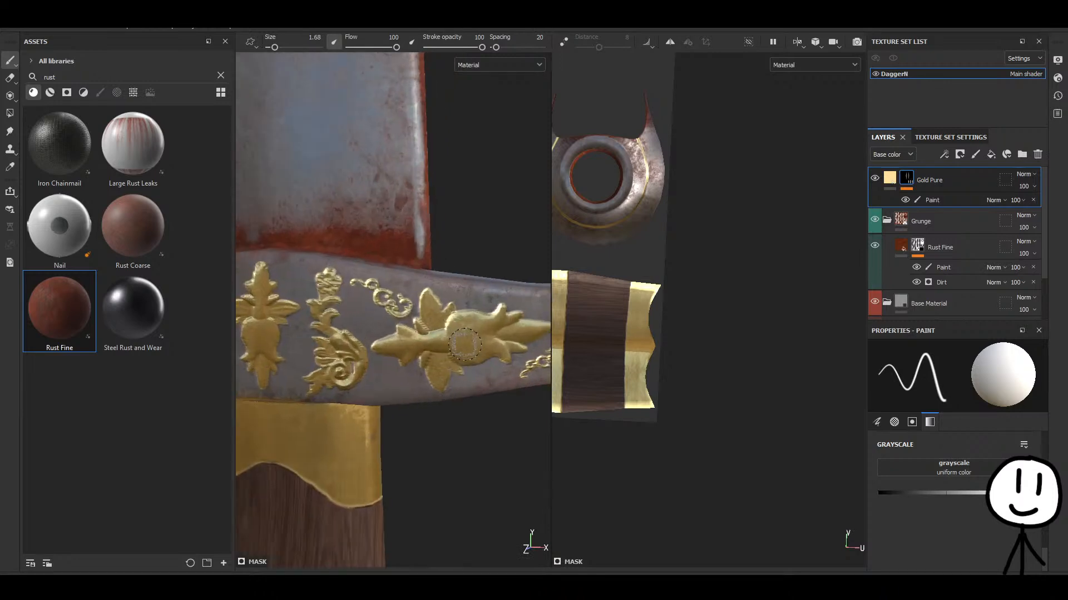
{"action": "left_click_drag", "start_coordinate": [431, 355], "coordinate": [432, 412], "text": "alt"}
{"action": "scroll", "coordinate": [451, 368], "scroll_direction": "down", "scroll_amount": 8}
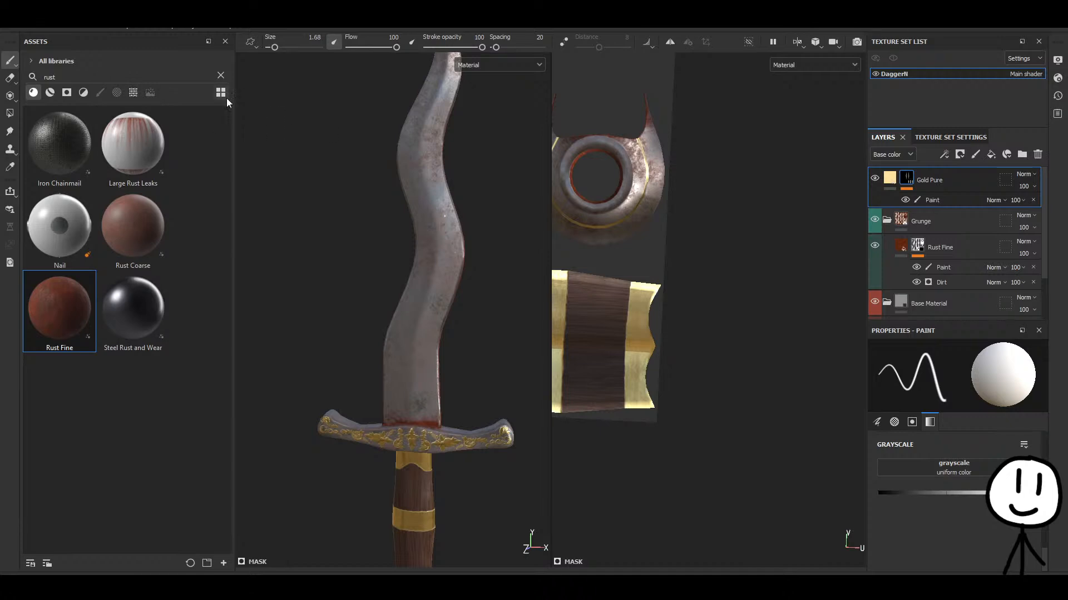
Search the asset library for "scratch" and filter the results to smart masks.
{"action": "left_click_drag", "start_coordinate": [78, 77], "coordinate": [9, 78]}
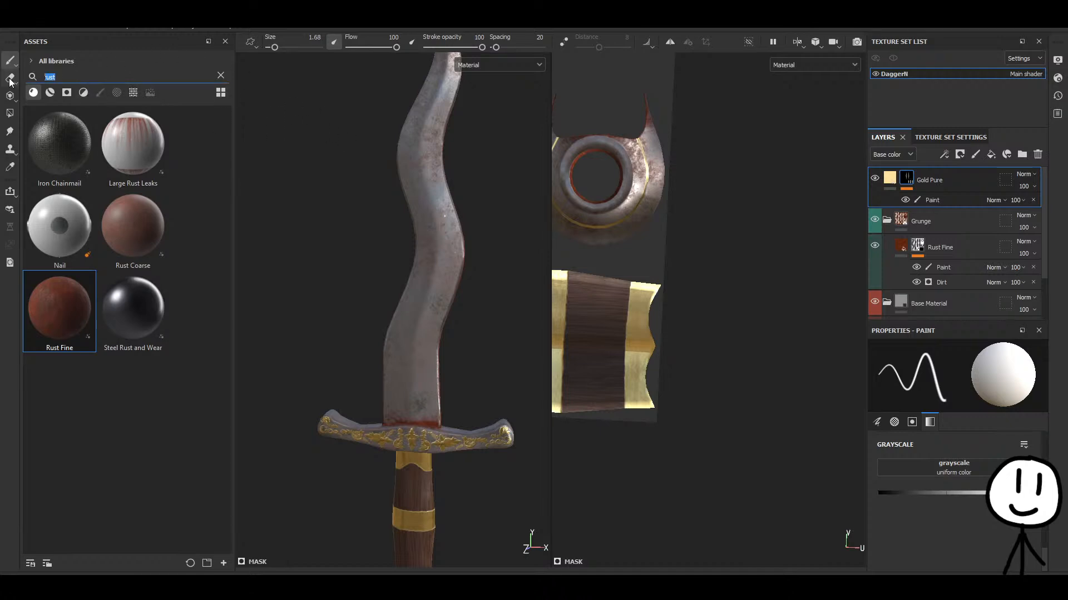
{"action": "type", "text": "scratch"}
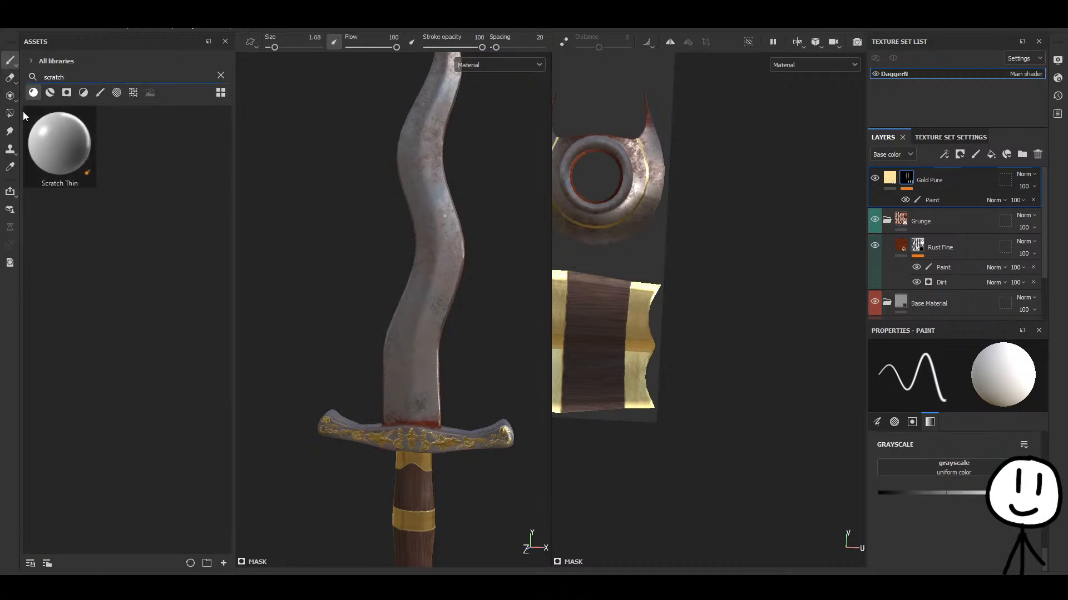
{"action": "left_click", "coordinate": [99, 93]}
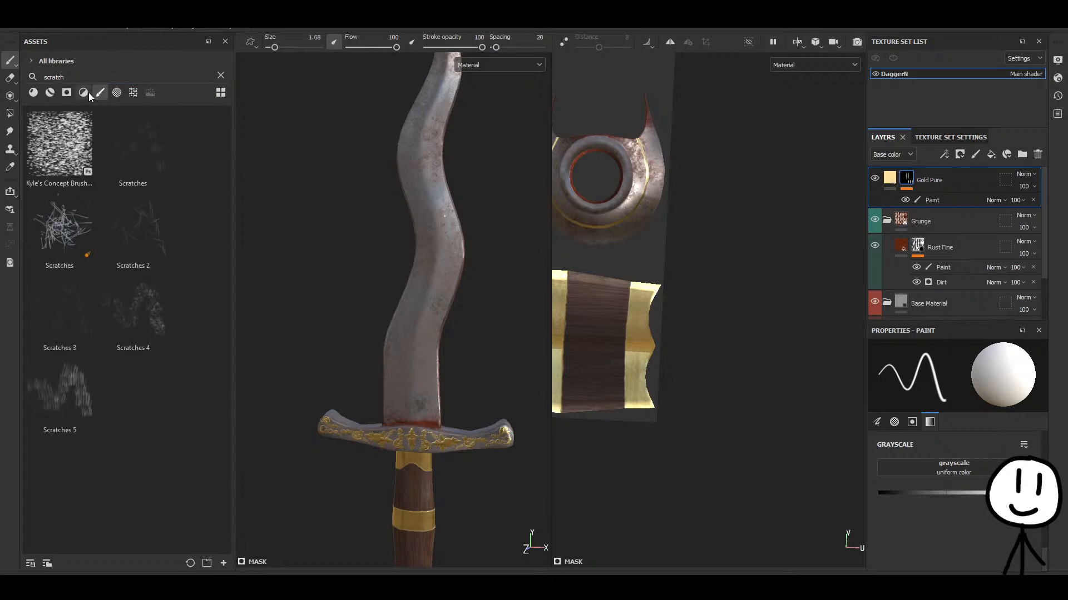
{"action": "left_click", "coordinate": [84, 93]}
{"action": "left_click", "coordinate": [52, 93]}
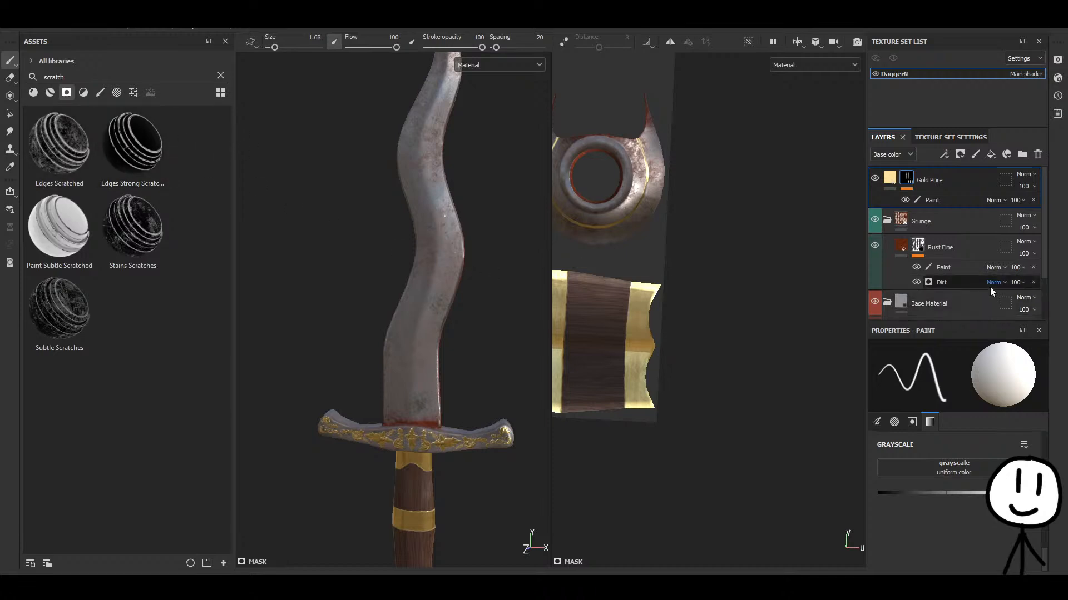
Duplicate the Steel Rough layer and rename the copy Scratches.
{"action": "scroll", "coordinate": [957, 281], "scroll_direction": "down", "scroll_amount": 2}
{"action": "left_click", "coordinate": [945, 300]}
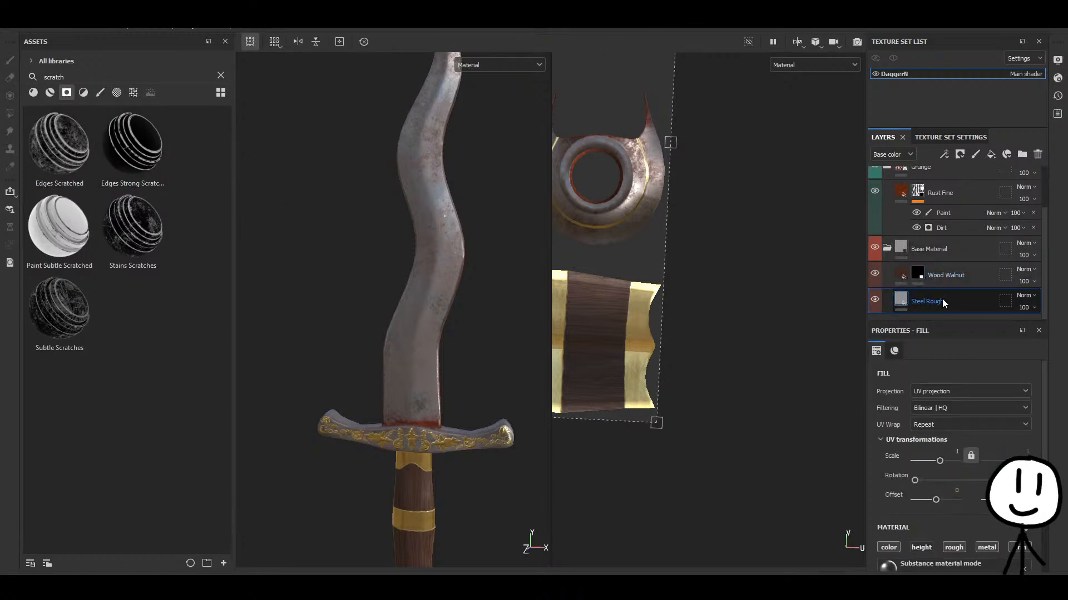
{"action": "key", "text": "ctrl+d"}
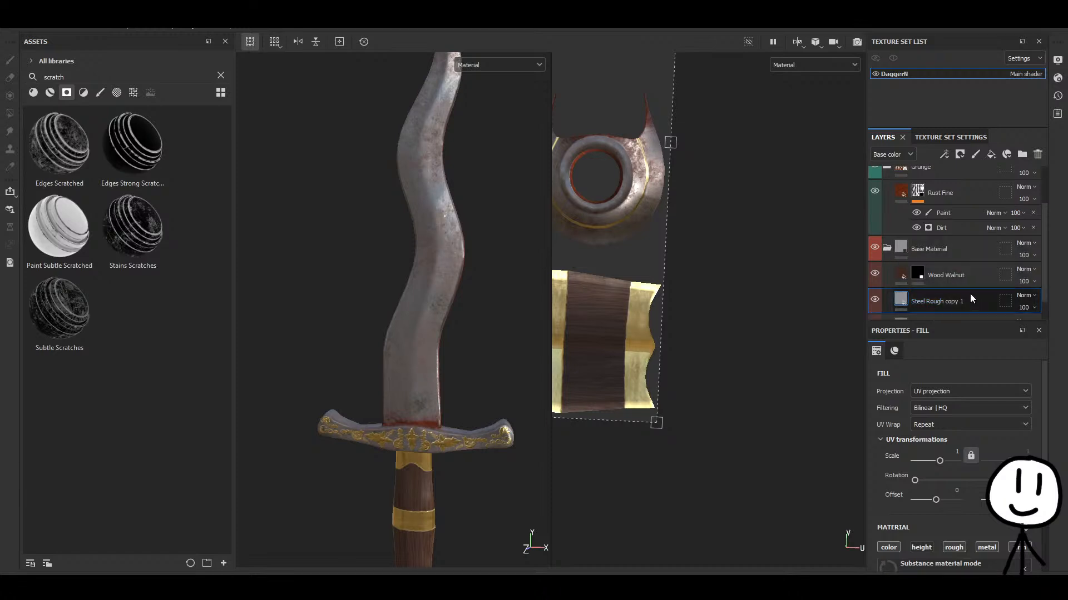
{"action": "scroll", "coordinate": [970, 294], "scroll_direction": "down", "scroll_amount": 1}
{"action": "double_click", "coordinate": [937, 275]}
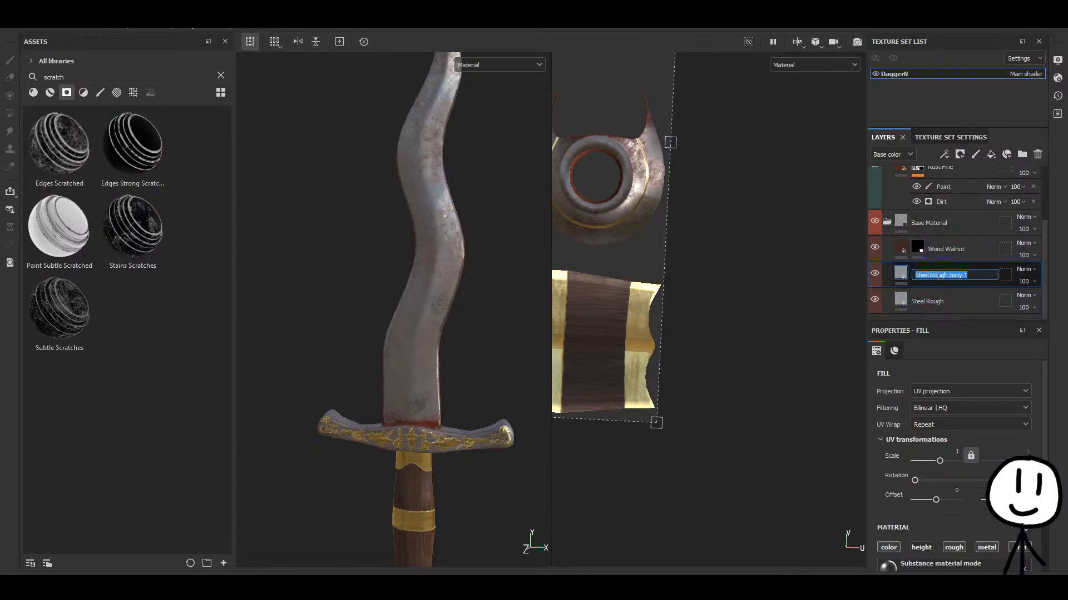
{"action": "type", "text": "Scratches"}
{"action": "key", "text": "Return"}
Move the Scratches layer out above the Base Material group and hide the Rust Fine layer.
{"action": "left_click_drag", "start_coordinate": [939, 272], "coordinate": [941, 231]}
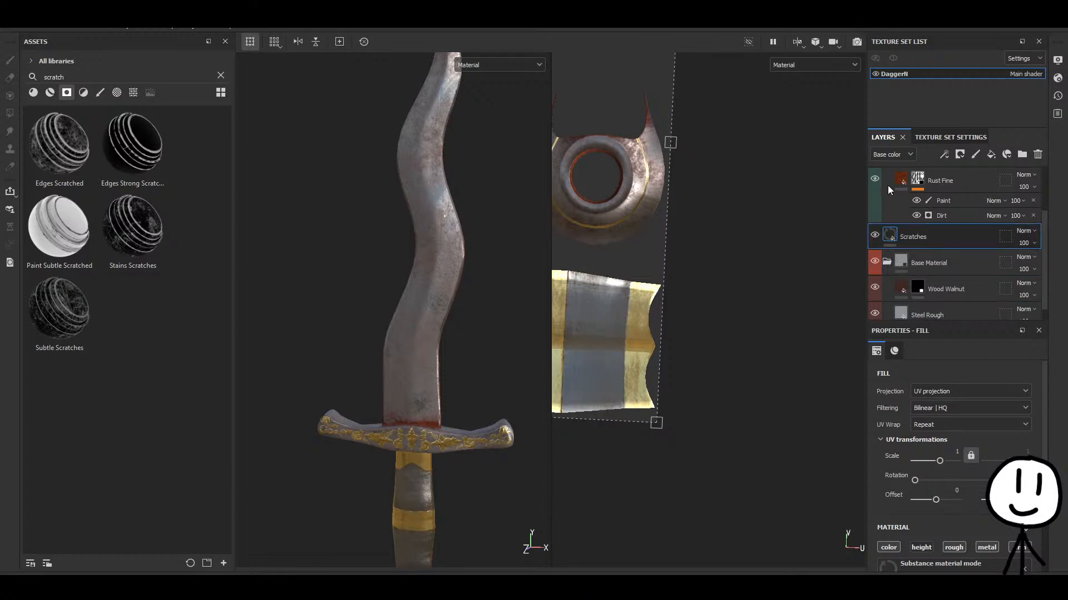
{"action": "left_click", "coordinate": [874, 179]}
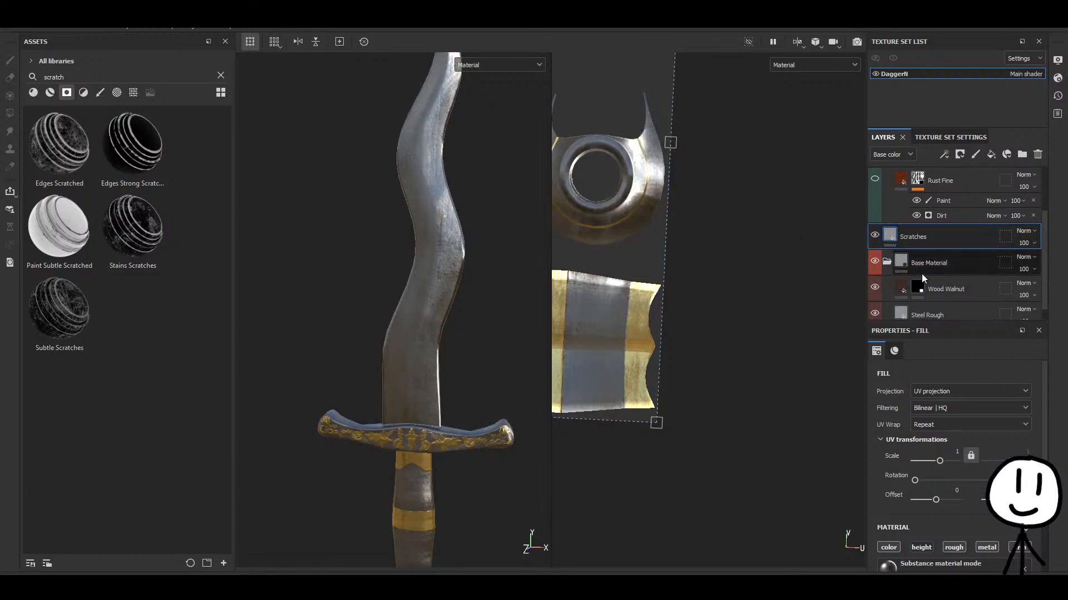
{"action": "scroll", "coordinate": [873, 264], "scroll_direction": "down", "scroll_amount": 1}
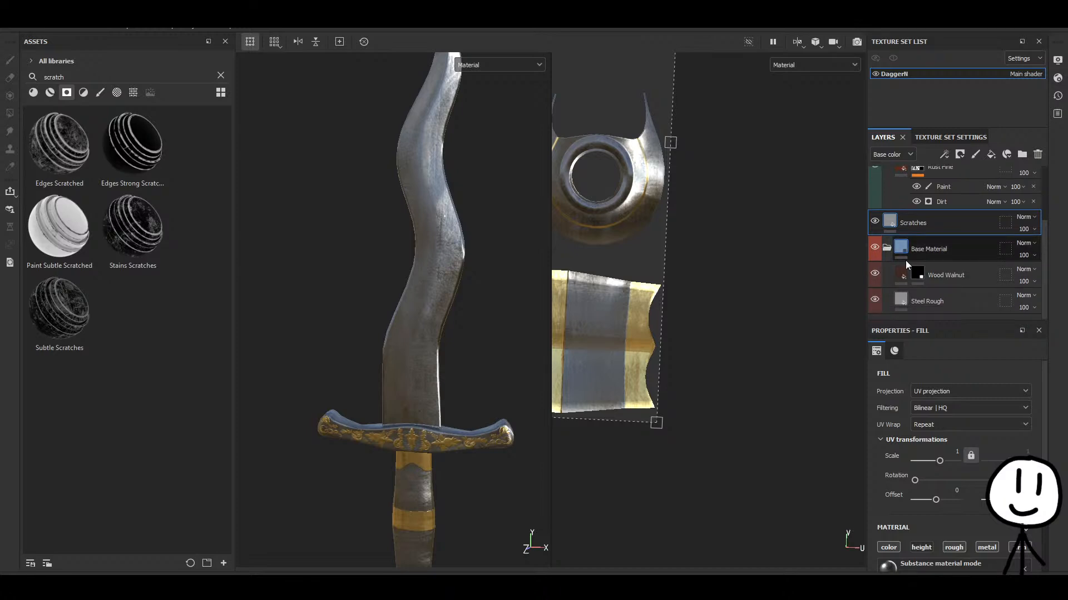
{"action": "left_click", "coordinate": [873, 274]}
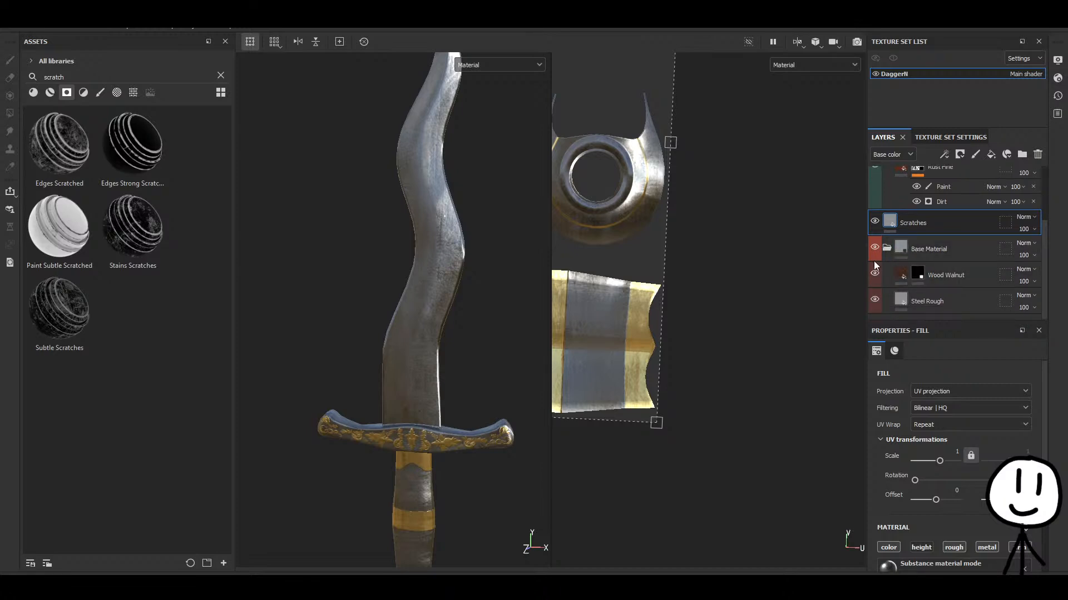
{"action": "left_click", "coordinate": [877, 222]}
{"action": "left_click", "coordinate": [877, 222]}
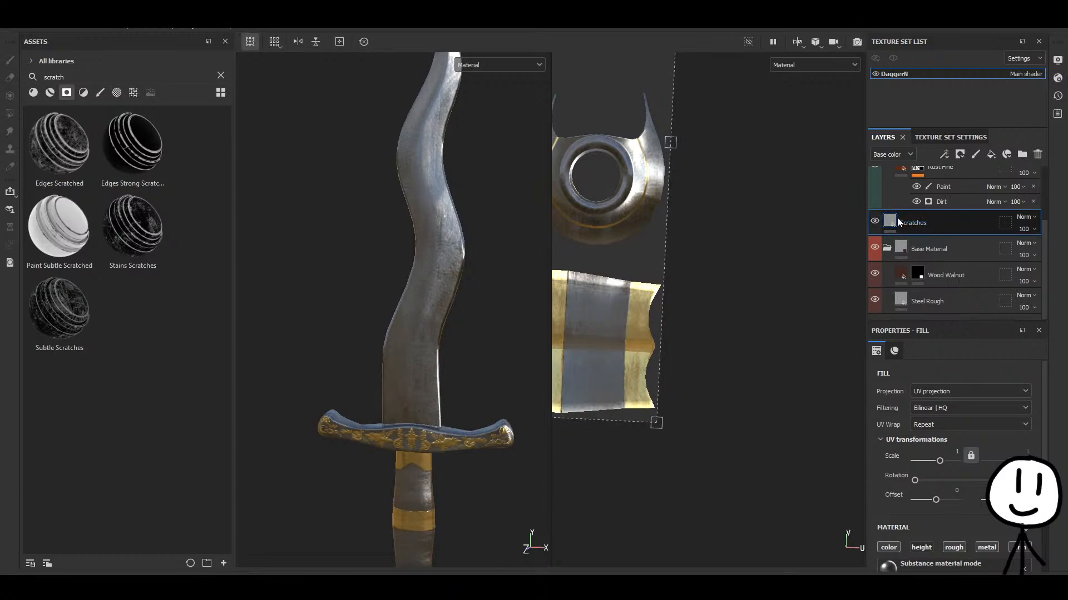
Undo the white mask on the Scratches layer, give it a black mask instead, and collapse the Base Material group.
{"action": "left_click", "coordinate": [947, 229]}
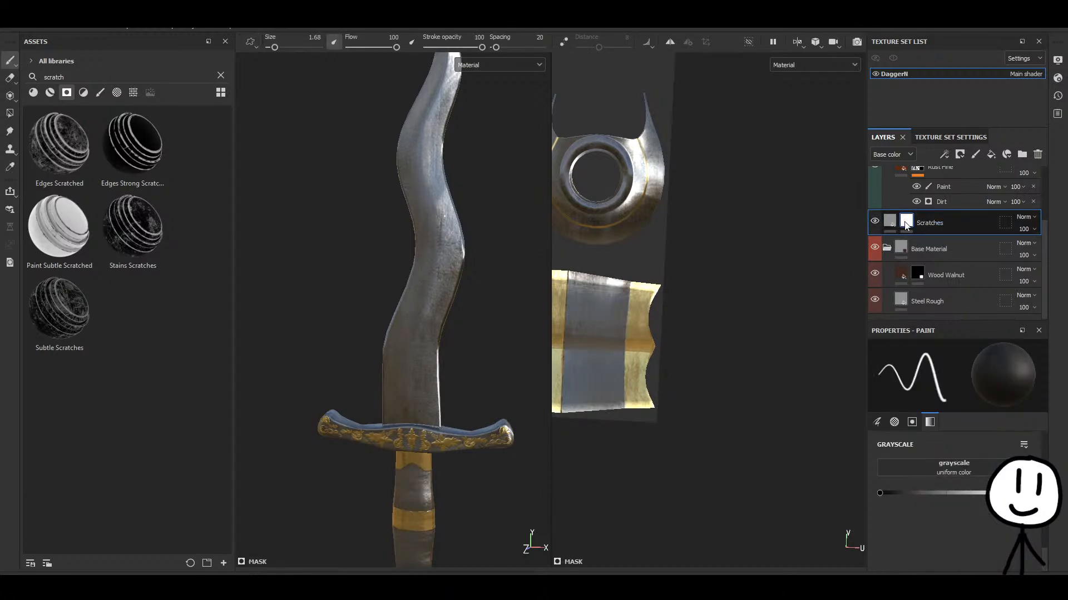
{"action": "key", "text": "ctrl+z"}
{"action": "left_click", "coordinate": [949, 241]}
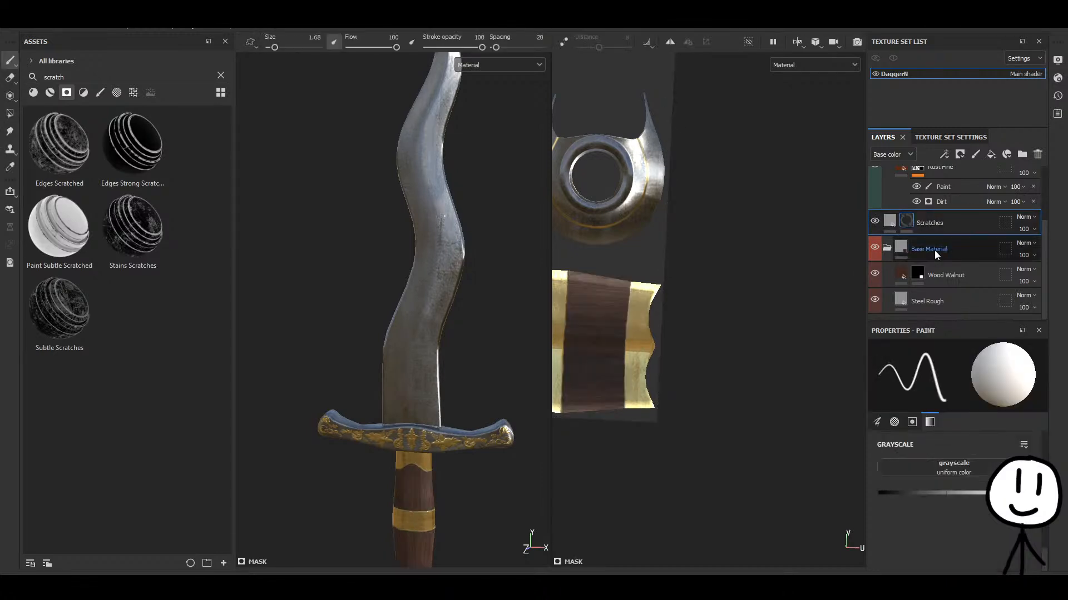
{"action": "mouse_move", "coordinate": [778, 327]}
{"action": "middle_mouse_down", "text": "alt"}
{"action": "mouse_move", "coordinate": [710, 324]}
{"action": "mouse_move", "coordinate": [774, 301]}
{"action": "middle_mouse_up", "text": "alt"}
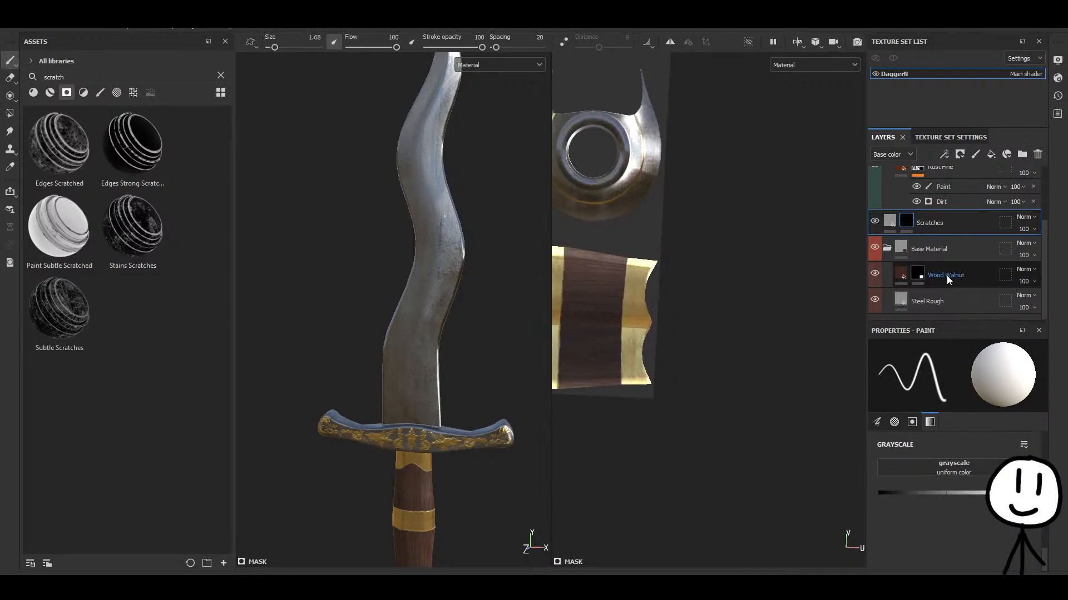
{"action": "scroll", "coordinate": [912, 261], "scroll_direction": "up", "scroll_amount": 1}
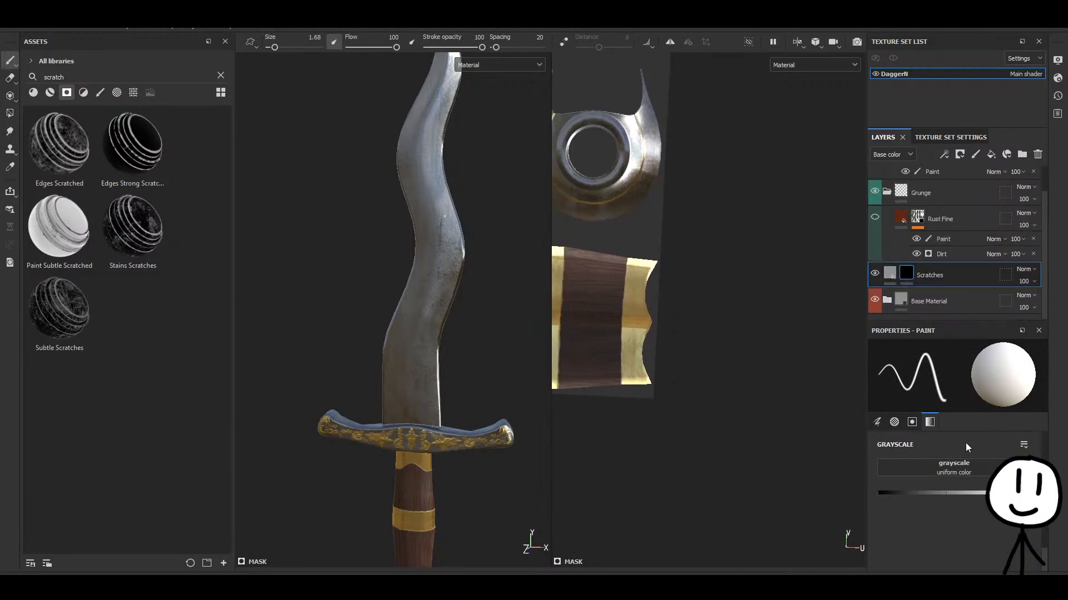
Darken the Scratches layer's steel fill and preview it across the dagger with a temporary white mask.
{"action": "left_click", "coordinate": [890, 275]}
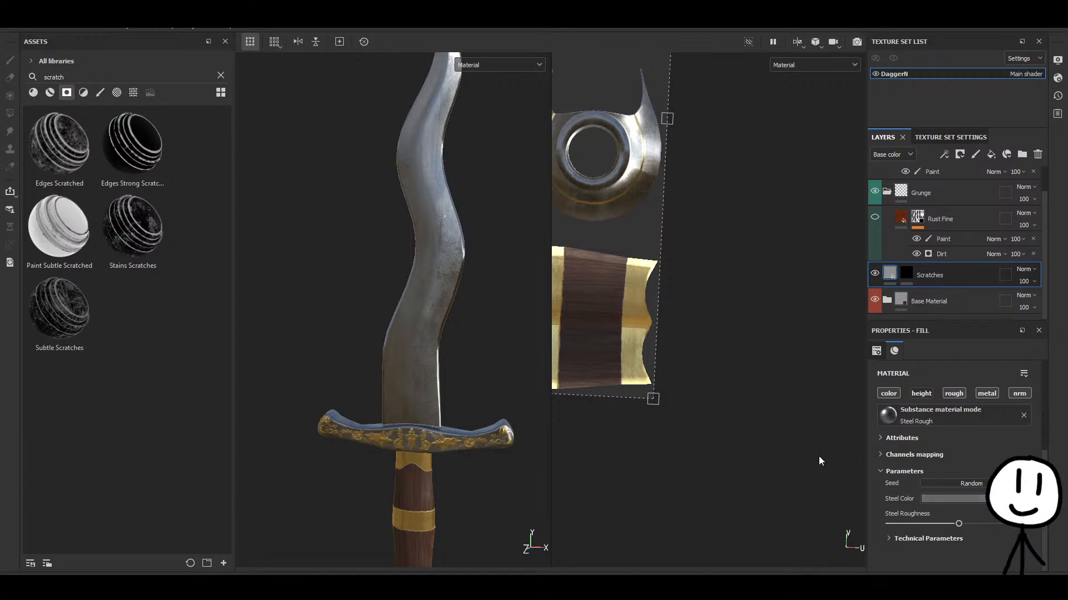
{"action": "left_click", "coordinate": [875, 274]}
{"action": "left_click", "coordinate": [907, 274]}
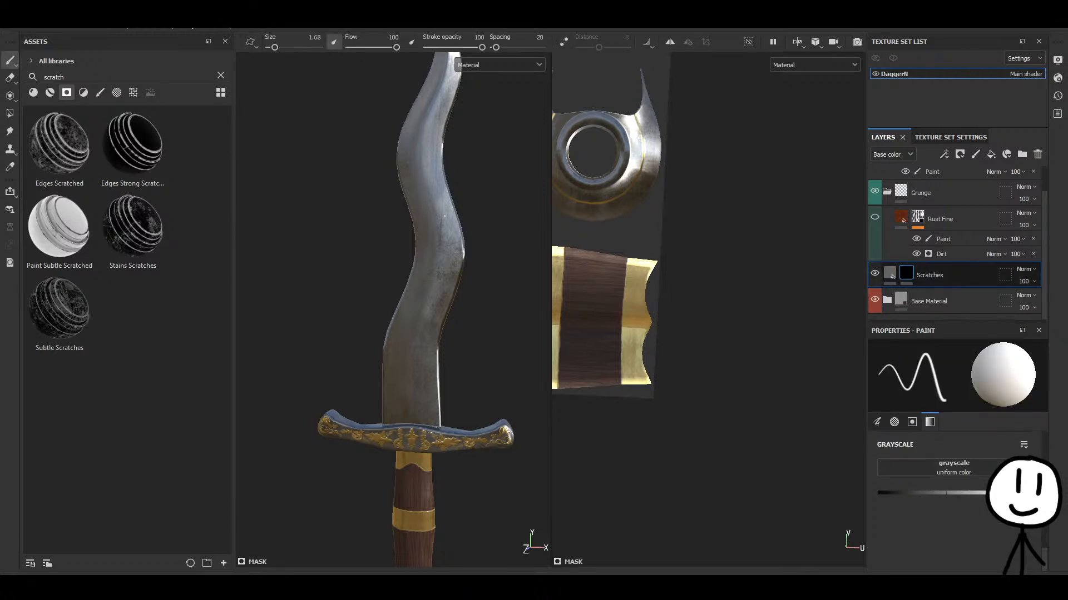
{"action": "left_click", "coordinate": [952, 68]}
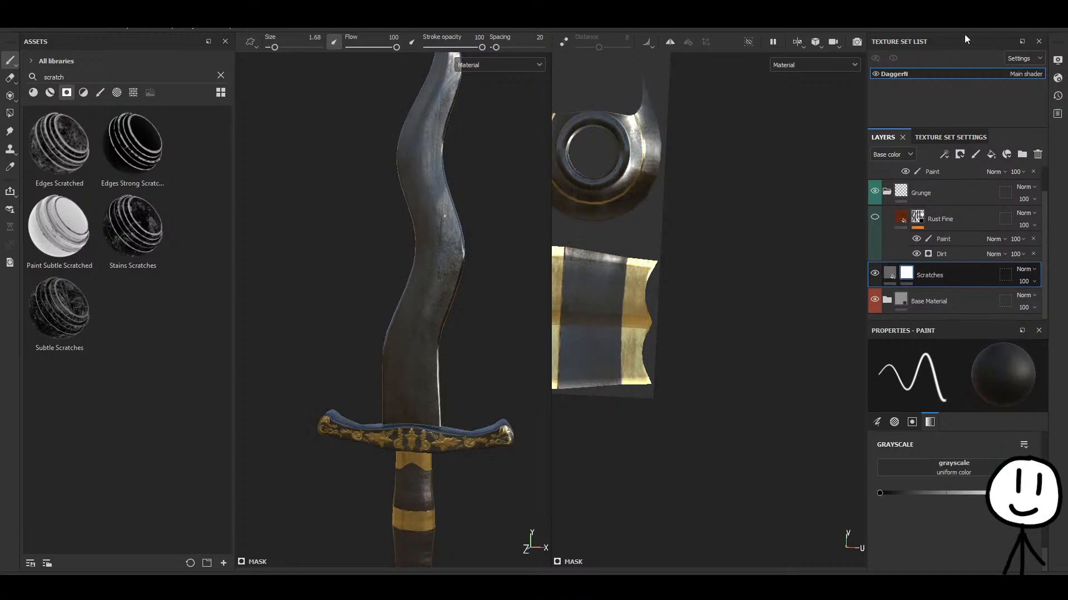
{"action": "key", "text": "ctrl+z"}
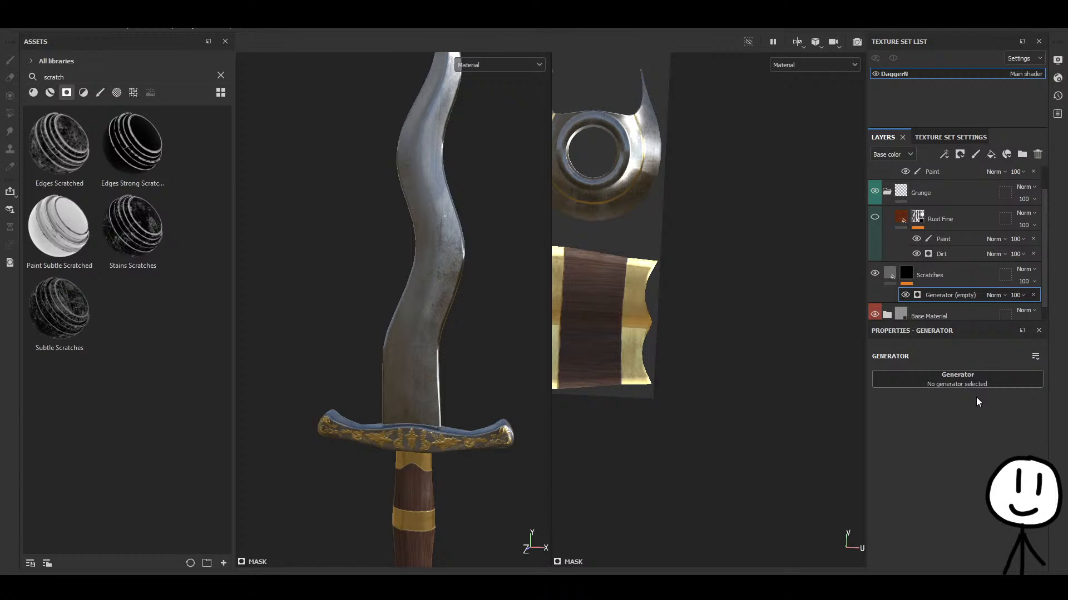
Try the Edges Scratched smart mask for the Scratches layer and delete the empty generator from its mask.
{"action": "left_click", "coordinate": [77, 150]}
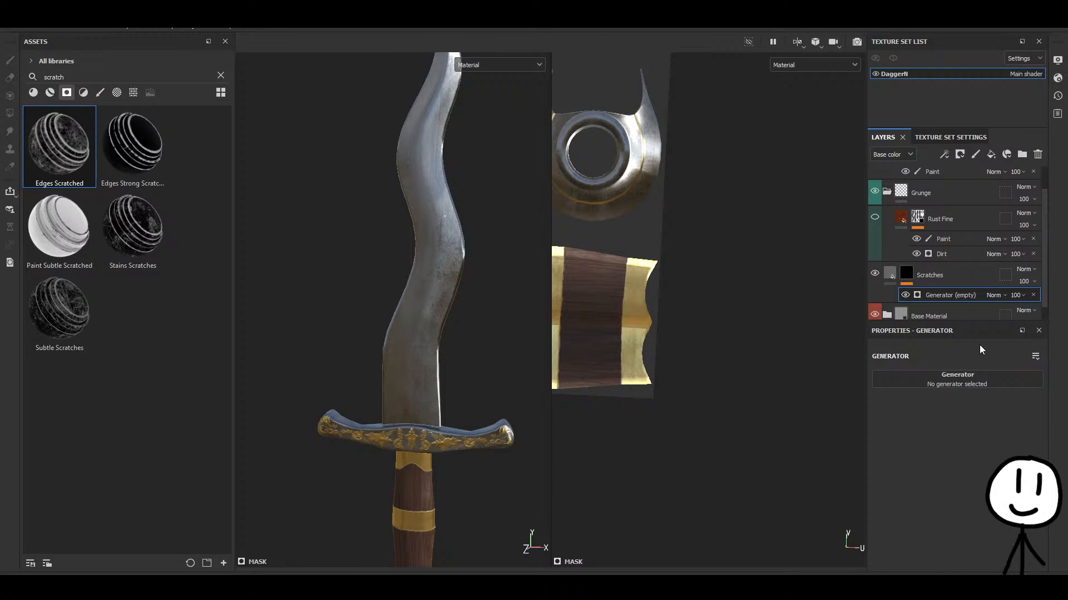
{"action": "left_click", "coordinate": [923, 281]}
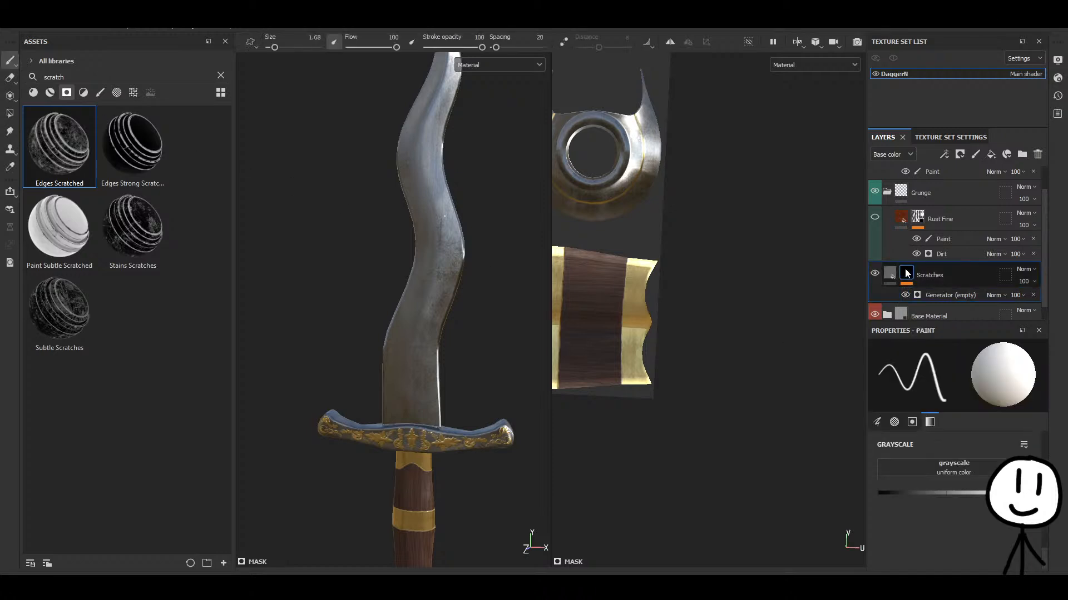
{"action": "left_click", "coordinate": [944, 289]}
{"action": "key", "text": "Delete"}
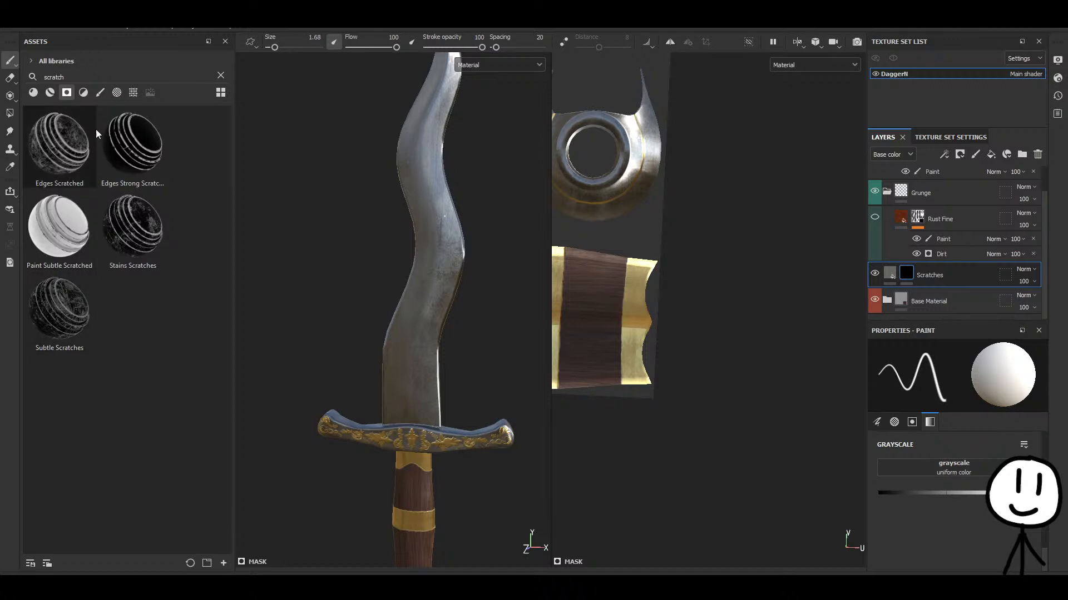
Filter the scratch assets to show the grunge textures.
{"action": "left_click", "coordinate": [100, 93]}
{"action": "left_click", "coordinate": [88, 93]}
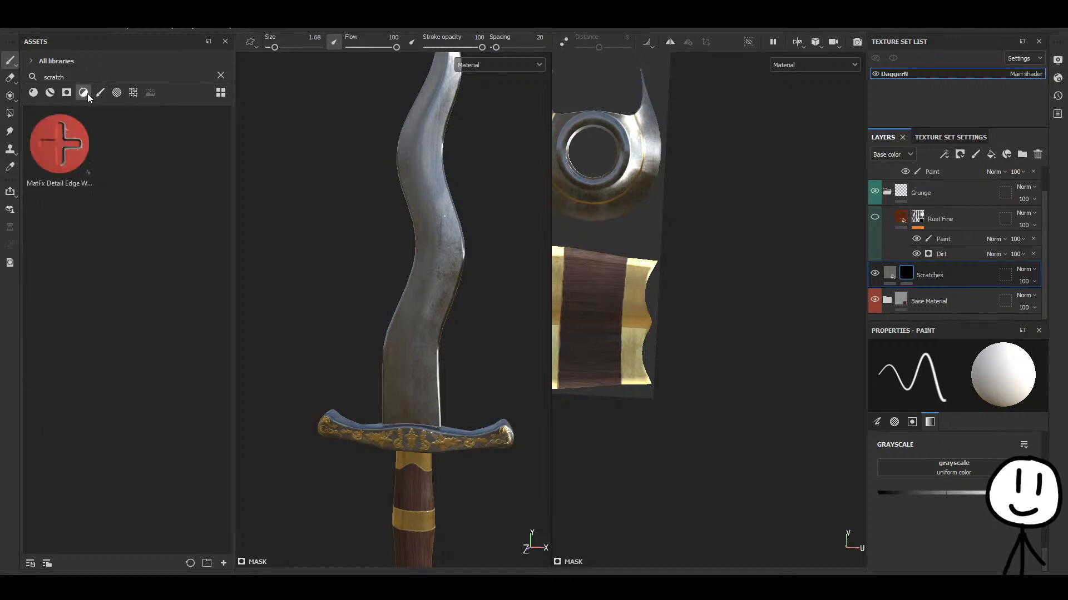
{"action": "left_click", "coordinate": [130, 93]}
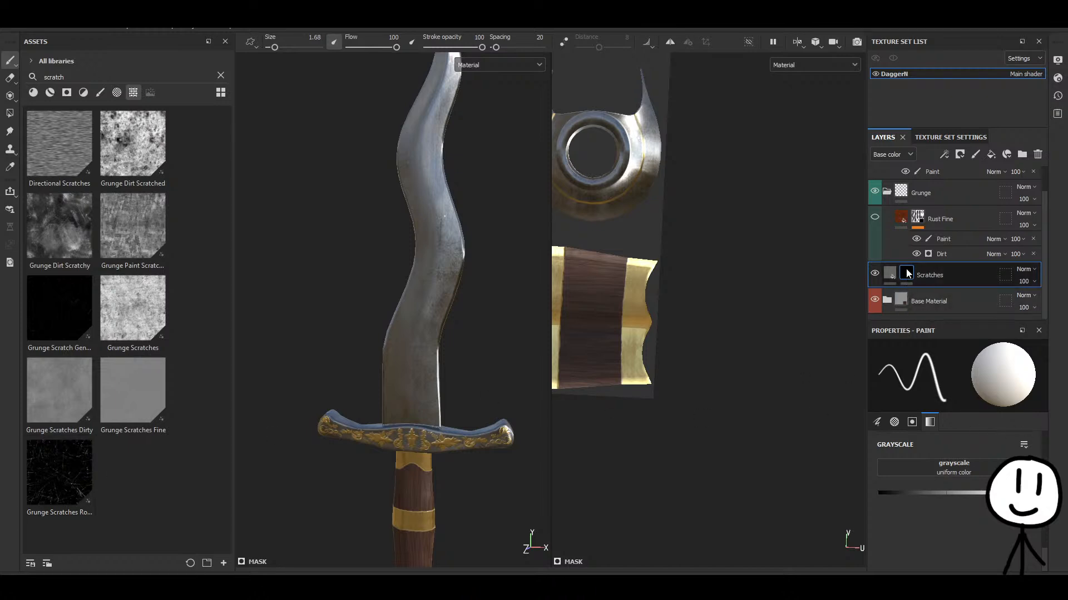
{"action": "left_click", "coordinate": [911, 422]}
{"action": "left_click", "coordinate": [894, 422]}
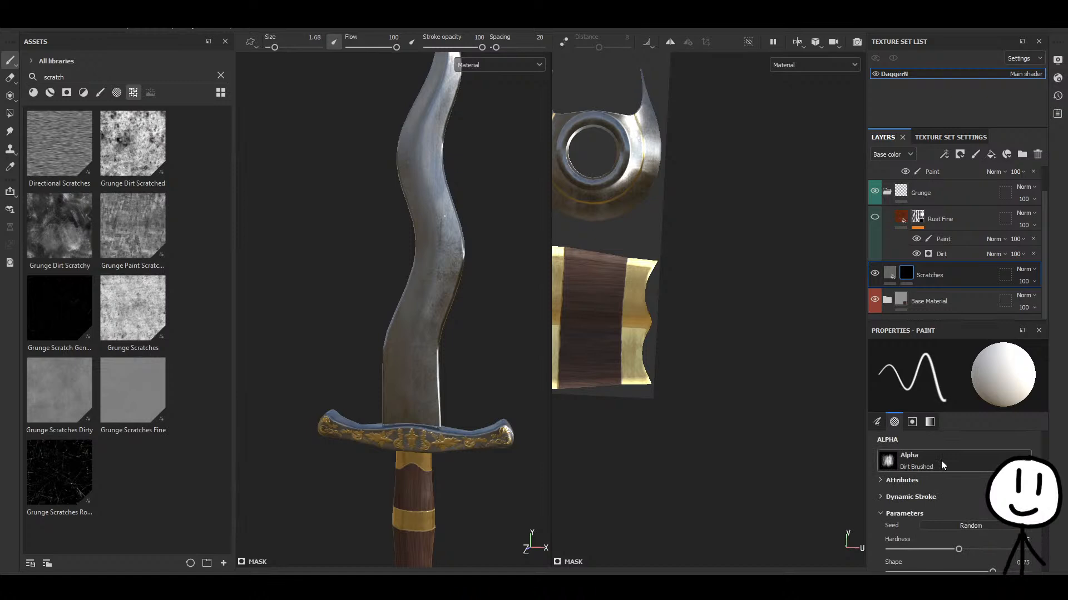
{"action": "left_click", "coordinate": [877, 422]}
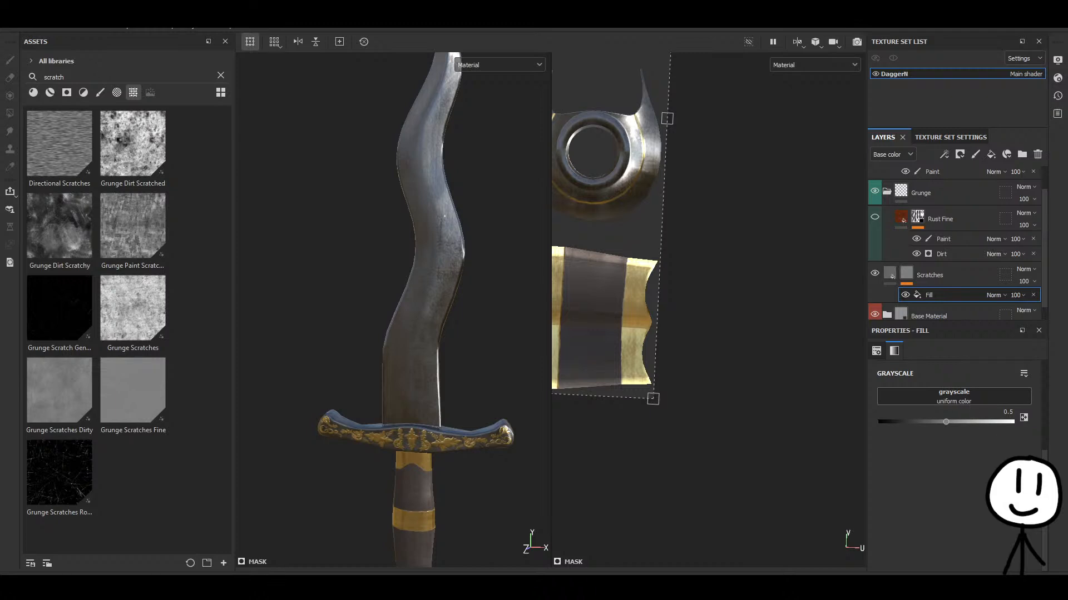
Assign the Grunge Scratches Rough texture to the fill in the Scratches mask and check it on the blade and grip.
{"action": "left_click_drag", "start_coordinate": [59, 472], "coordinate": [954, 396]}
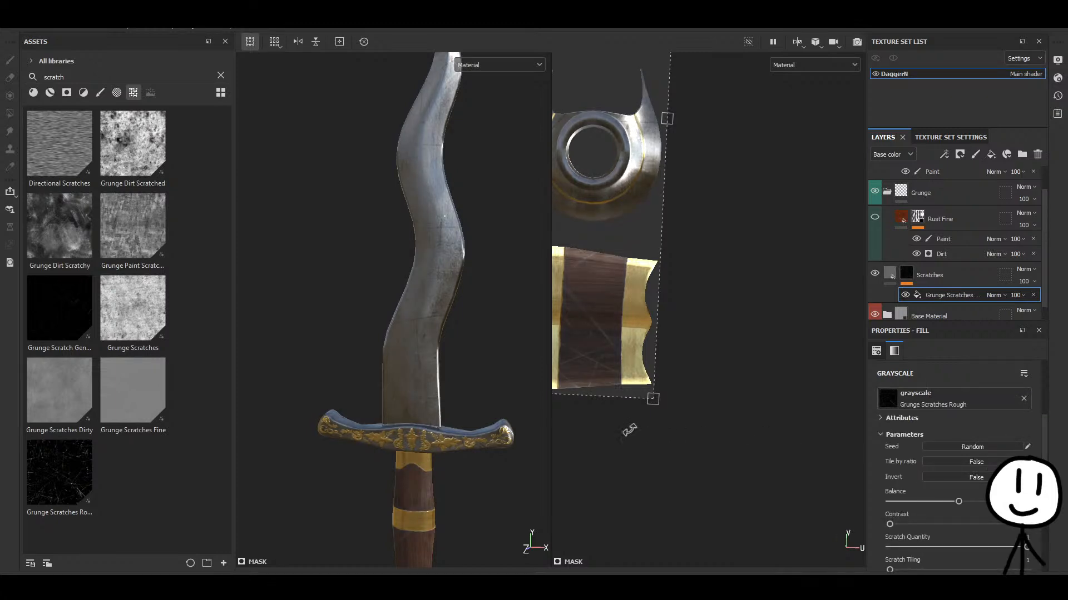
{"action": "middle_click_drag", "start_coordinate": [494, 451], "coordinate": [428, 255], "text": "alt"}
{"action": "scroll", "coordinate": [382, 238], "scroll_direction": "up", "scroll_amount": 6}
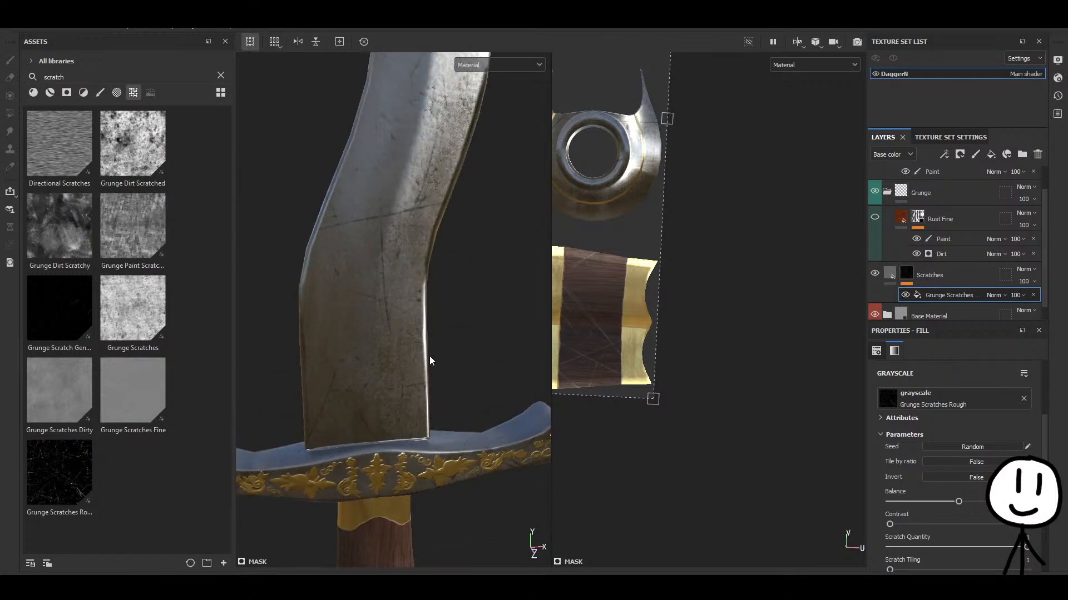
{"action": "middle_click_drag", "start_coordinate": [439, 440], "coordinate": [436, 240], "text": "alt"}
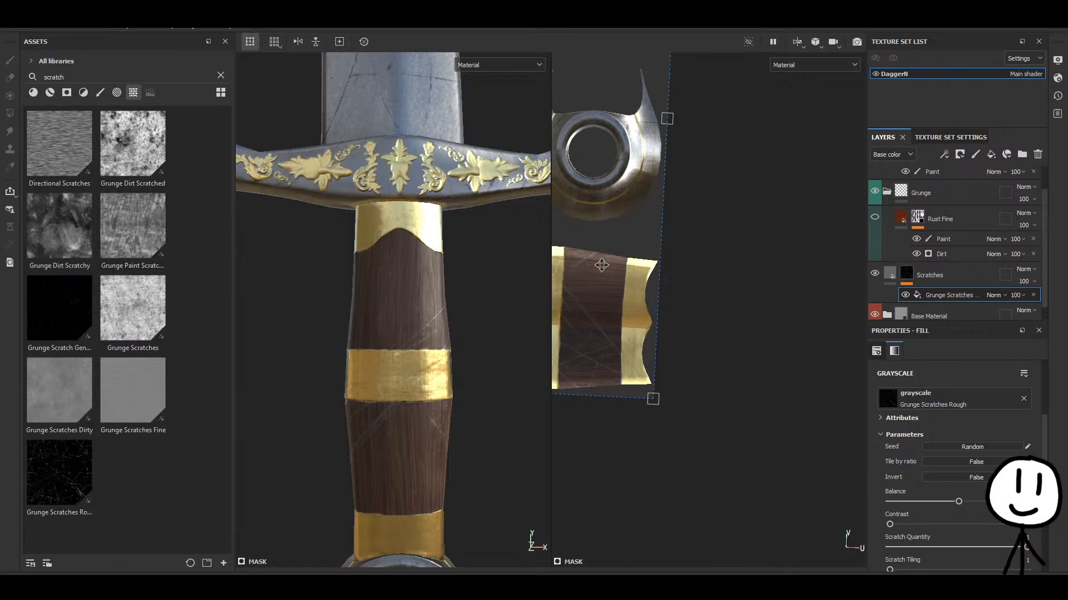
{"action": "mouse_move", "coordinate": [454, 312]}
{"action": "left_mouse_down", "text": "alt"}
{"action": "mouse_move", "coordinate": [467, 353]}
{"action": "mouse_move", "coordinate": [449, 307]}
{"action": "left_mouse_up", "text": "alt"}
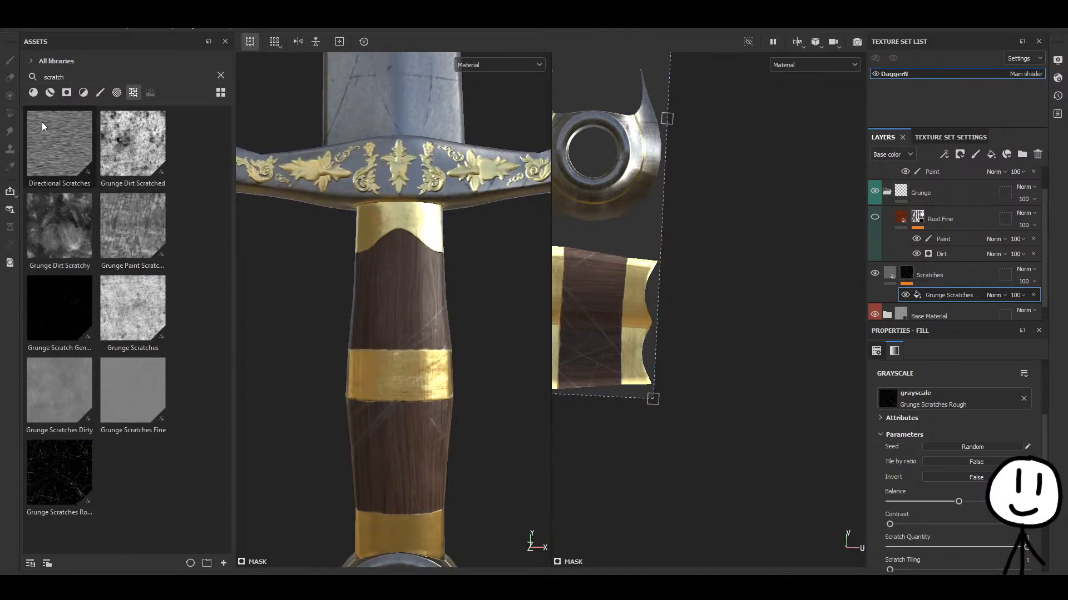
Mask the scratches out of the grip by polygon-filling it with black (value 0) in the Scratches mask.
{"action": "left_click", "coordinate": [907, 273]}
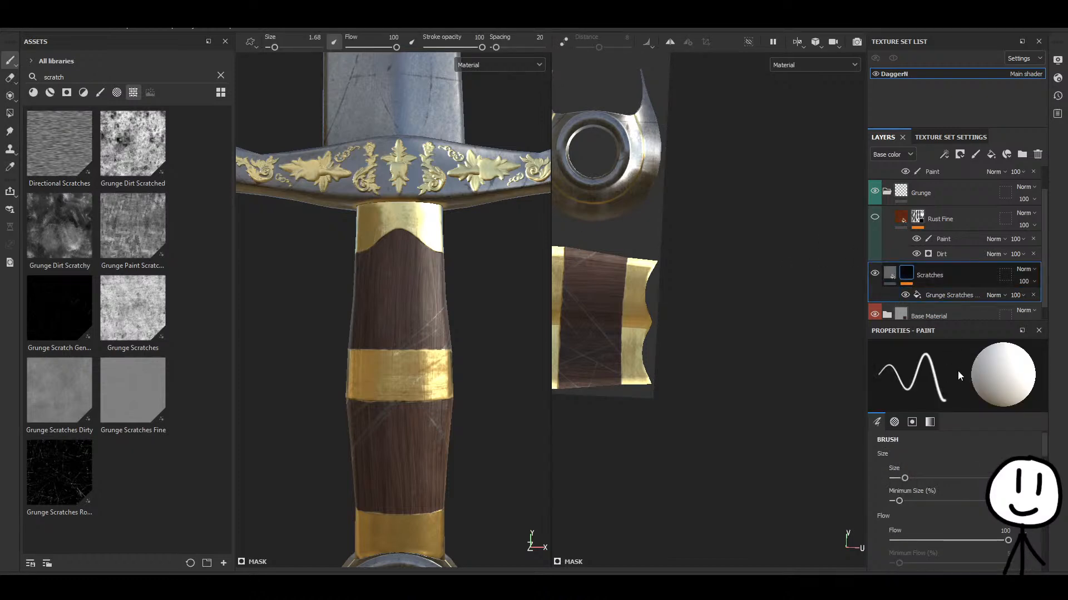
{"action": "left_click", "coordinate": [10, 113]}
{"action": "left_click_drag", "start_coordinate": [482, 436], "coordinate": [484, 507]}
{"action": "left_click_drag", "start_coordinate": [465, 452], "coordinate": [494, 389], "text": "alt"}
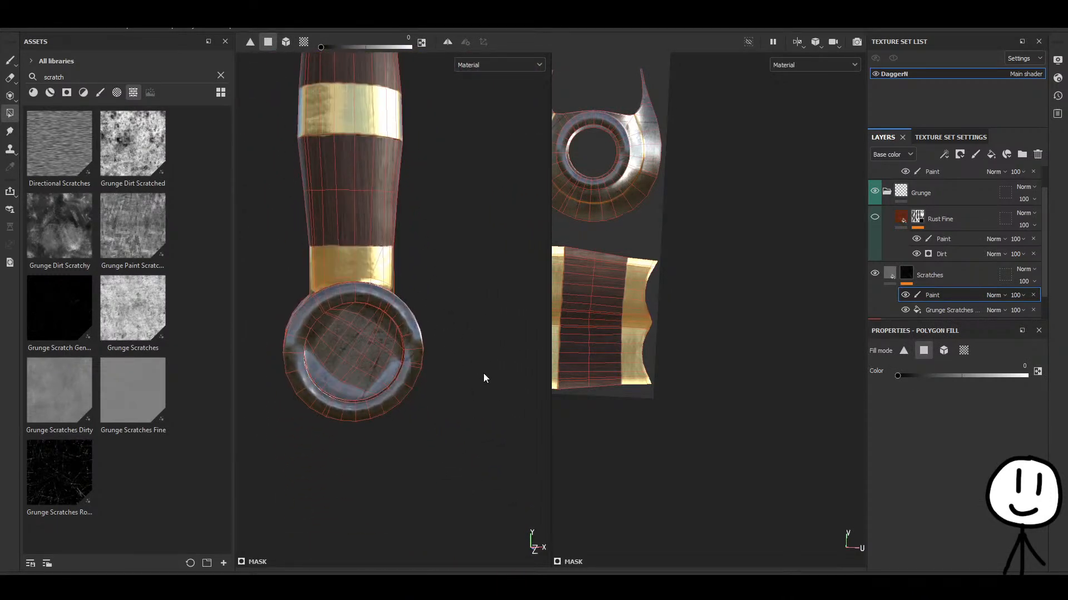
Review the parameters of the Grunge Scratches Rough fill and inspect the scratches on the pommel and blade.
{"action": "left_click", "coordinate": [953, 309]}
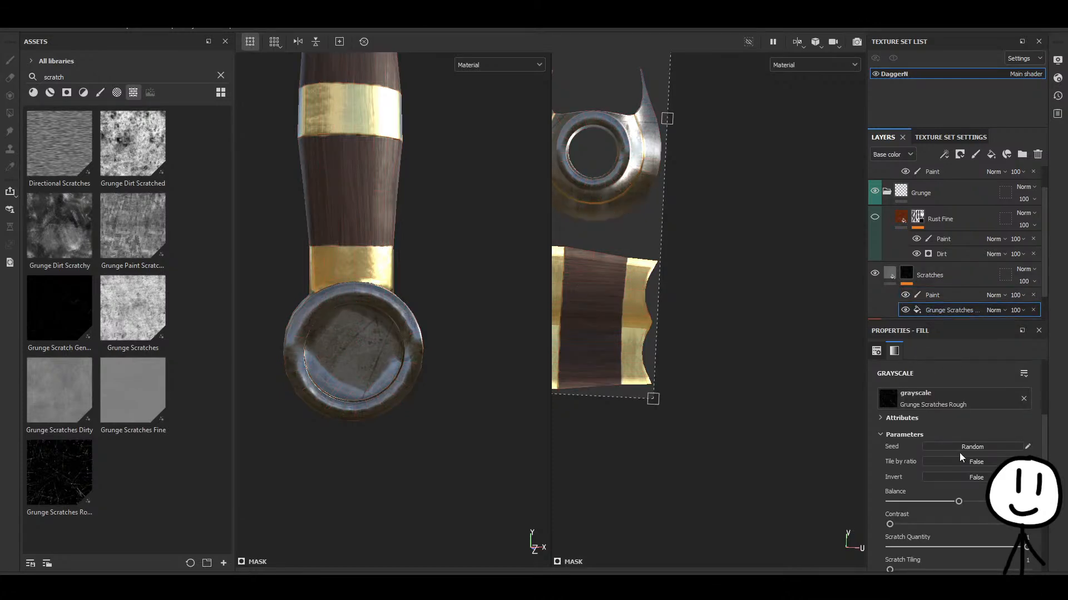
{"action": "scroll", "coordinate": [951, 448], "scroll_direction": "down", "scroll_amount": 5}
{"action": "scroll", "coordinate": [939, 443], "scroll_direction": "up", "scroll_amount": 4}
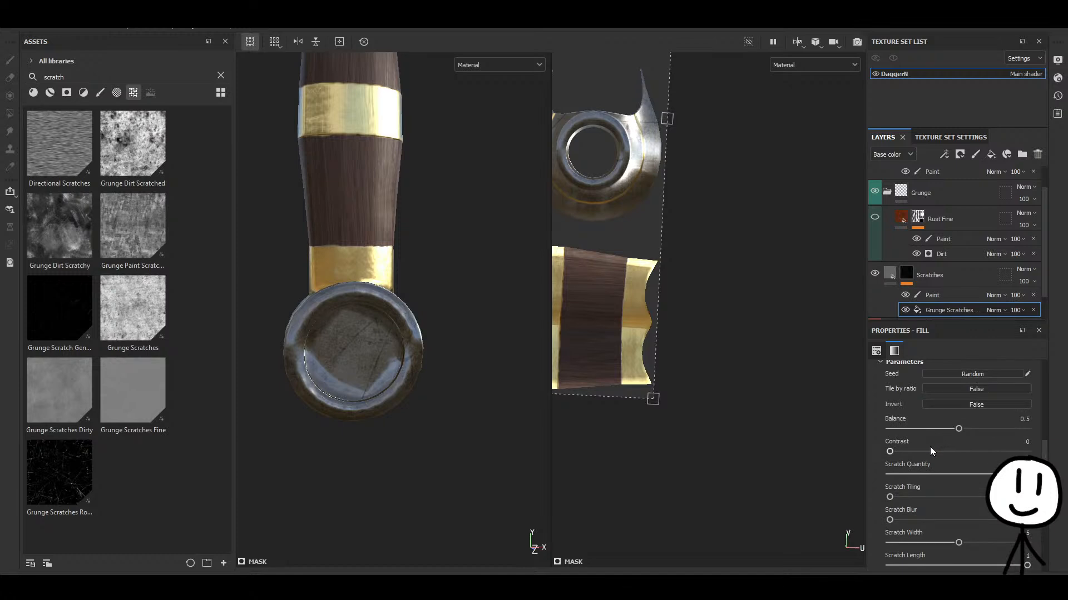
{"action": "left_click_drag", "start_coordinate": [489, 367], "coordinate": [454, 287], "text": "alt"}
{"action": "middle_click_drag", "start_coordinate": [455, 287], "coordinate": [436, 477], "text": "alt"}
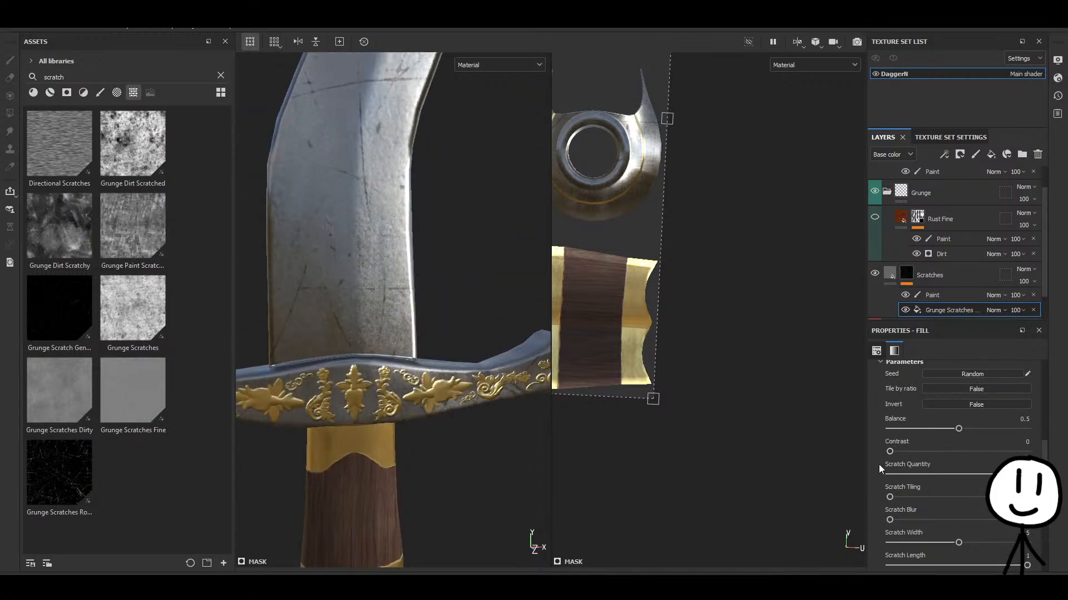
{"action": "scroll", "coordinate": [925, 453], "scroll_direction": "down", "scroll_amount": 4}
{"action": "scroll", "coordinate": [925, 453], "scroll_direction": "up", "scroll_amount": 8}
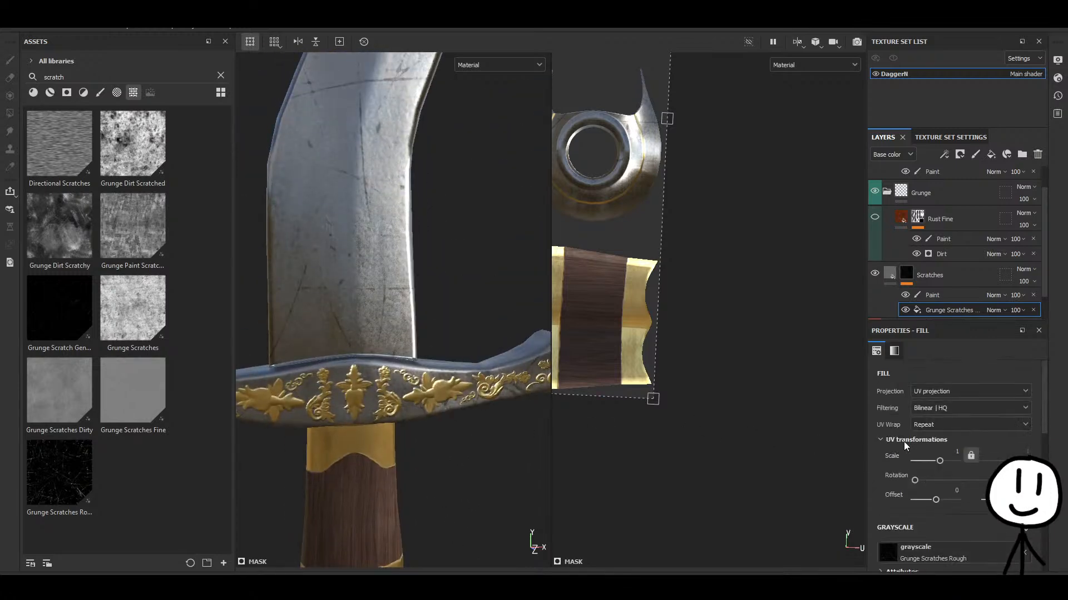
Try the height channel on the Scratches layer's steel fill and check the material's technical parameters.
{"action": "left_click", "coordinate": [892, 263]}
{"action": "scroll", "coordinate": [973, 462], "scroll_direction": "down", "scroll_amount": 3}
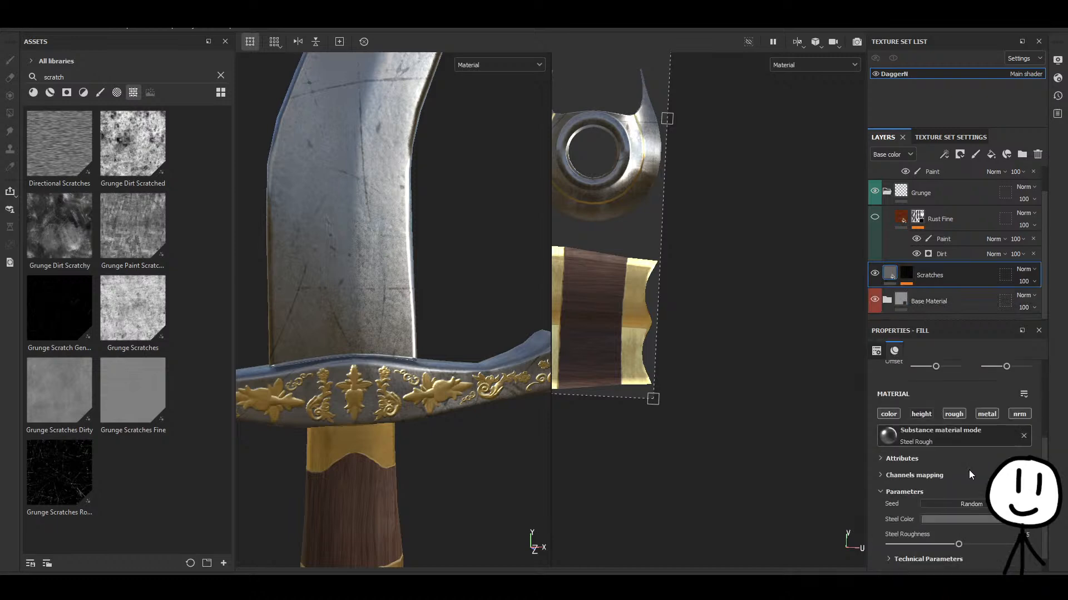
{"action": "left_click", "coordinate": [921, 415]}
{"action": "scroll", "coordinate": [946, 450], "scroll_direction": "down", "scroll_amount": 1}
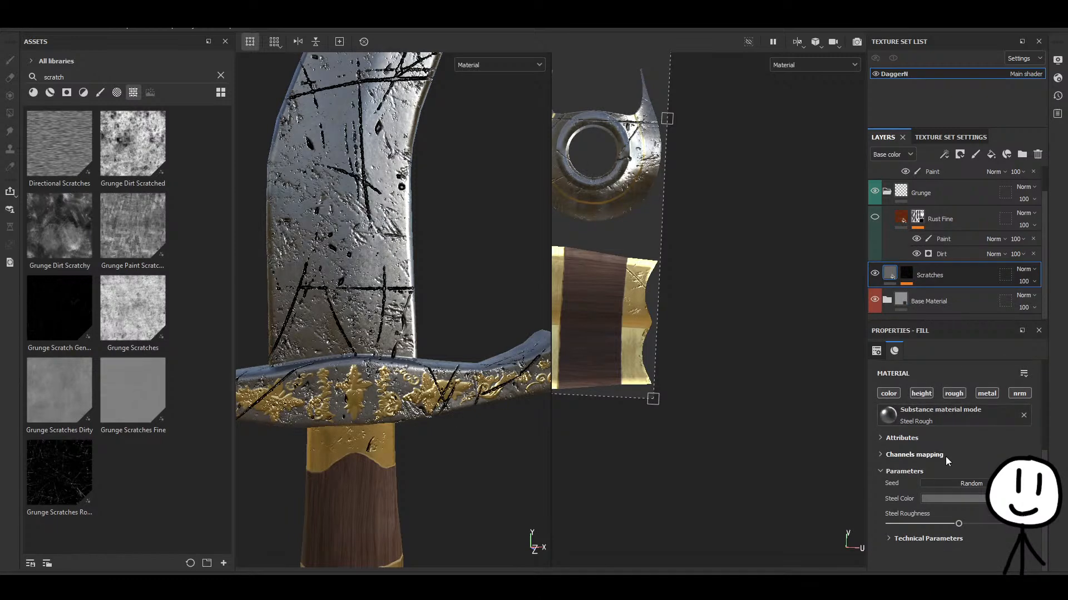
{"action": "left_click", "coordinate": [909, 539]}
{"action": "scroll", "coordinate": [913, 528], "scroll_direction": "down", "scroll_amount": 1}
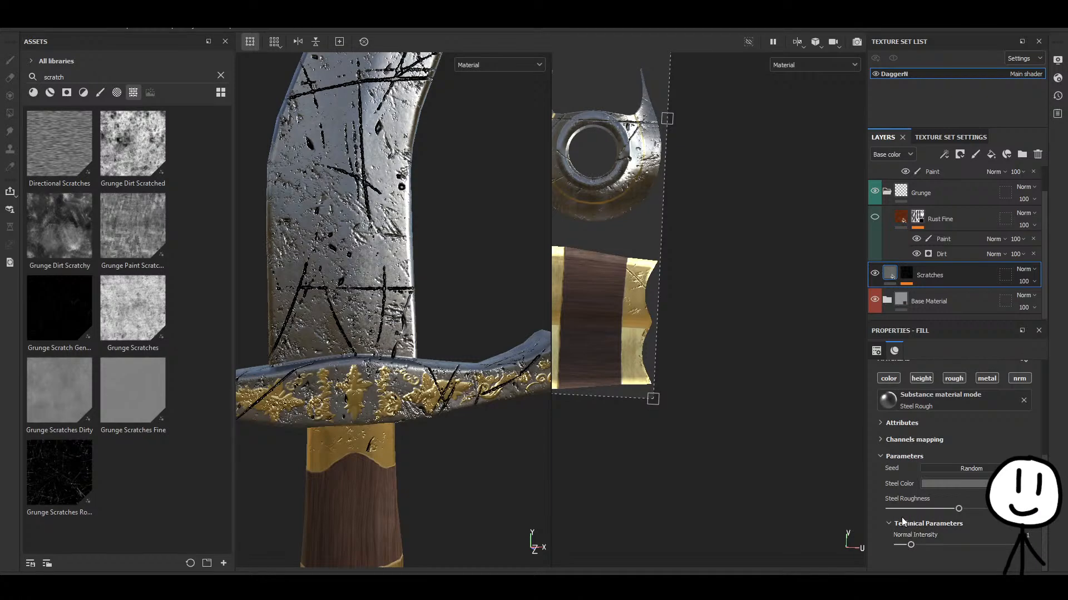
{"action": "left_click", "coordinate": [899, 524]}
{"action": "left_click", "coordinate": [922, 395]}
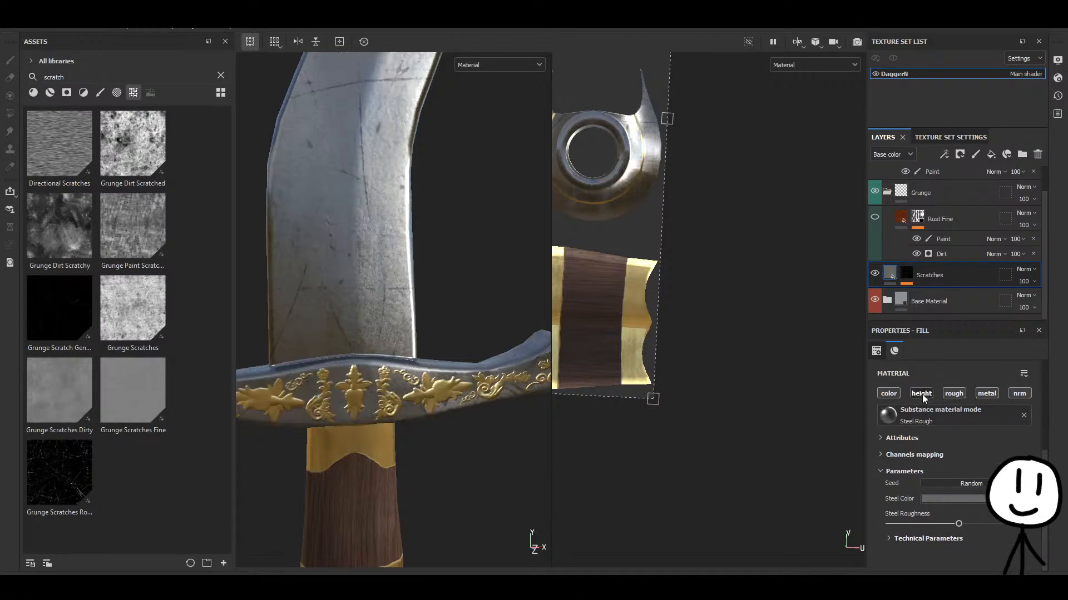
Compare the Scratches fill with and without its height channel, and toggle the Gold Pure layer's visibility.
{"action": "left_click", "coordinate": [923, 395]}
{"action": "left_click", "coordinate": [922, 394]}
{"action": "left_click", "coordinate": [923, 394]}
{"action": "left_click", "coordinate": [924, 394]}
{"action": "left_click", "coordinate": [924, 394]}
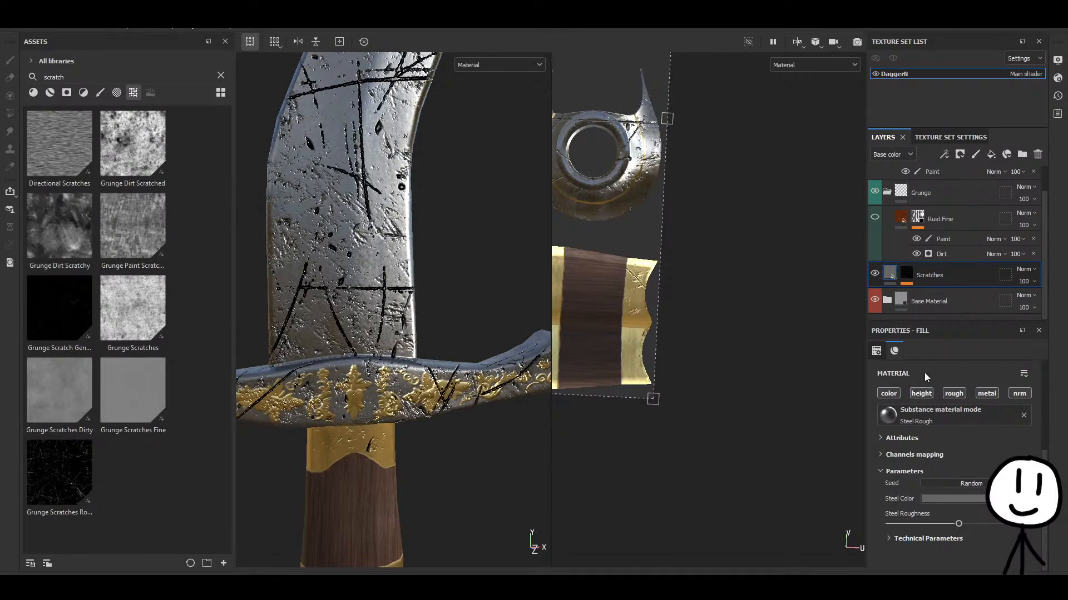
{"action": "scroll", "coordinate": [945, 250], "scroll_direction": "up", "scroll_amount": 1}
{"action": "left_click", "coordinate": [875, 179]}
{"action": "left_click", "coordinate": [875, 179]}
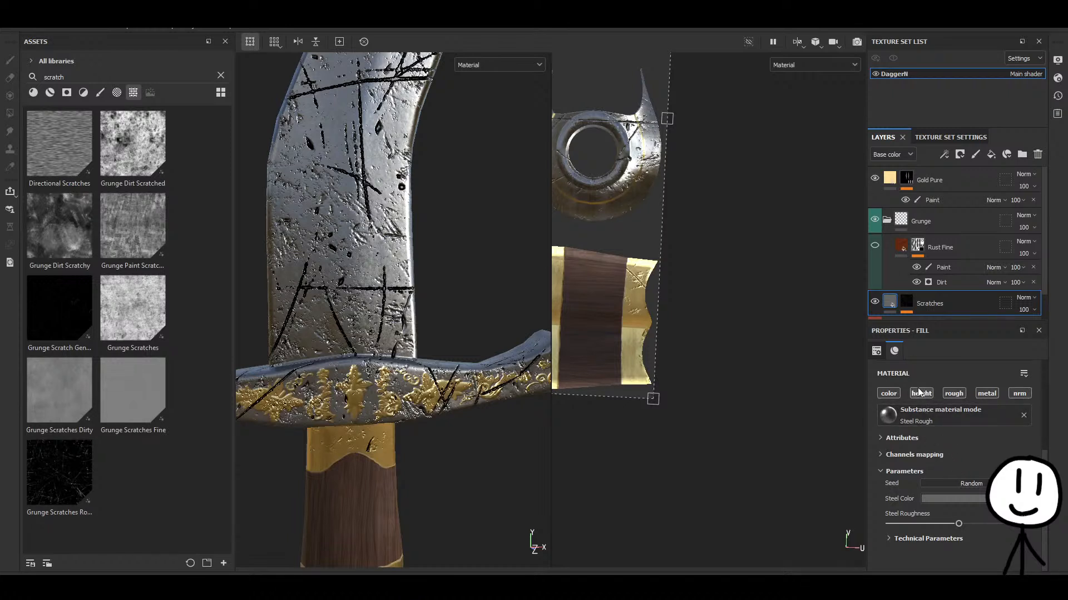
Look over the Steel Rough material's attributes and turn off the Scratches fill's height channel.
{"action": "left_click", "coordinate": [905, 437]}
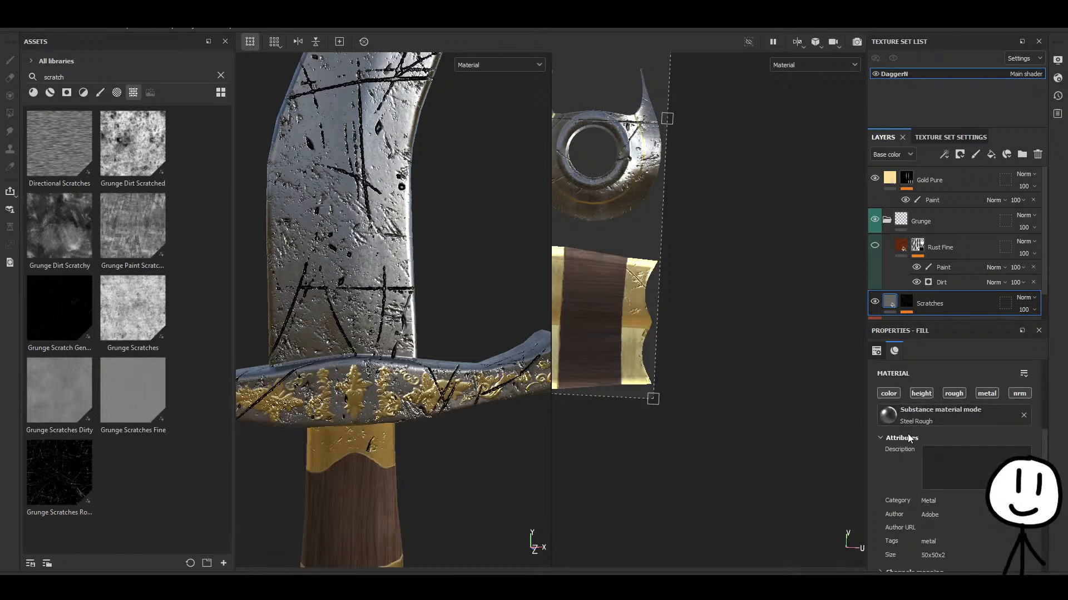
{"action": "scroll", "coordinate": [911, 448], "scroll_direction": "down", "scroll_amount": 2}
{"action": "scroll", "coordinate": [910, 447], "scroll_direction": "up", "scroll_amount": 3}
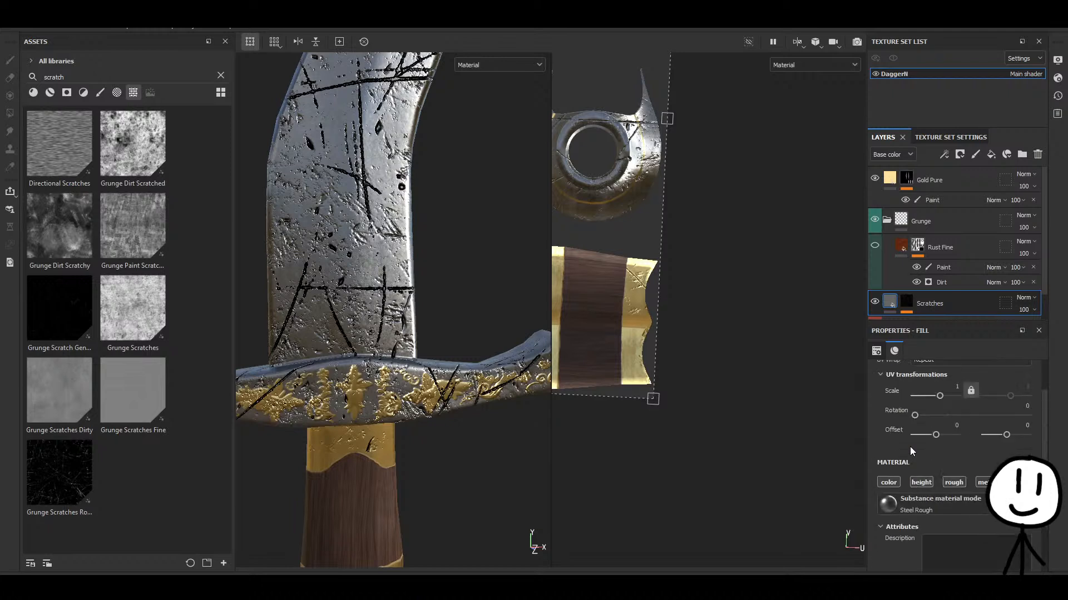
{"action": "left_click", "coordinate": [909, 529]}
{"action": "scroll", "coordinate": [909, 520], "scroll_direction": "down", "scroll_amount": 2}
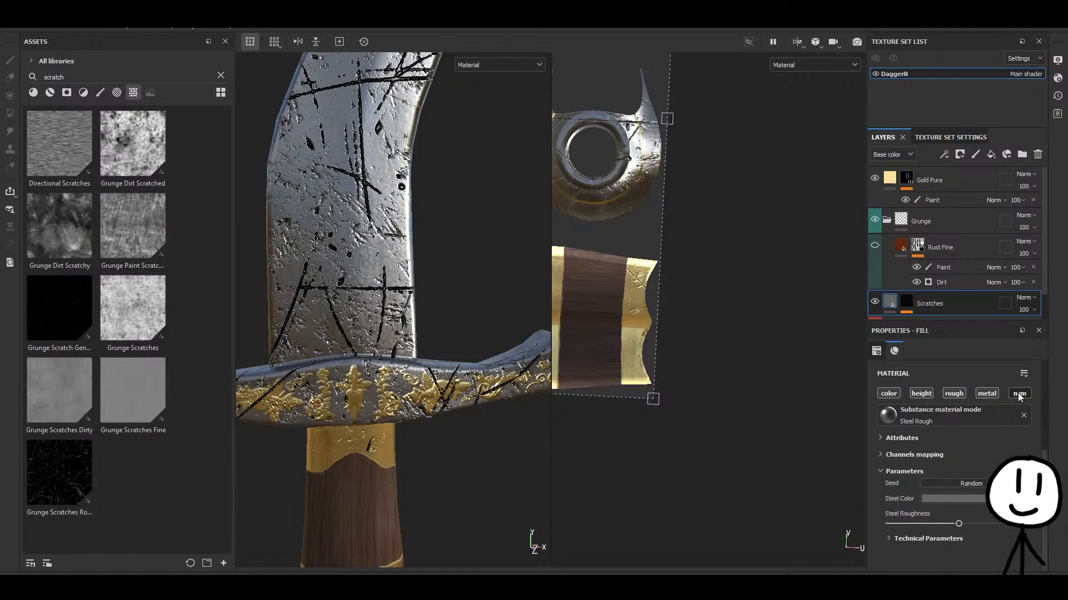
{"action": "left_click", "coordinate": [922, 394]}
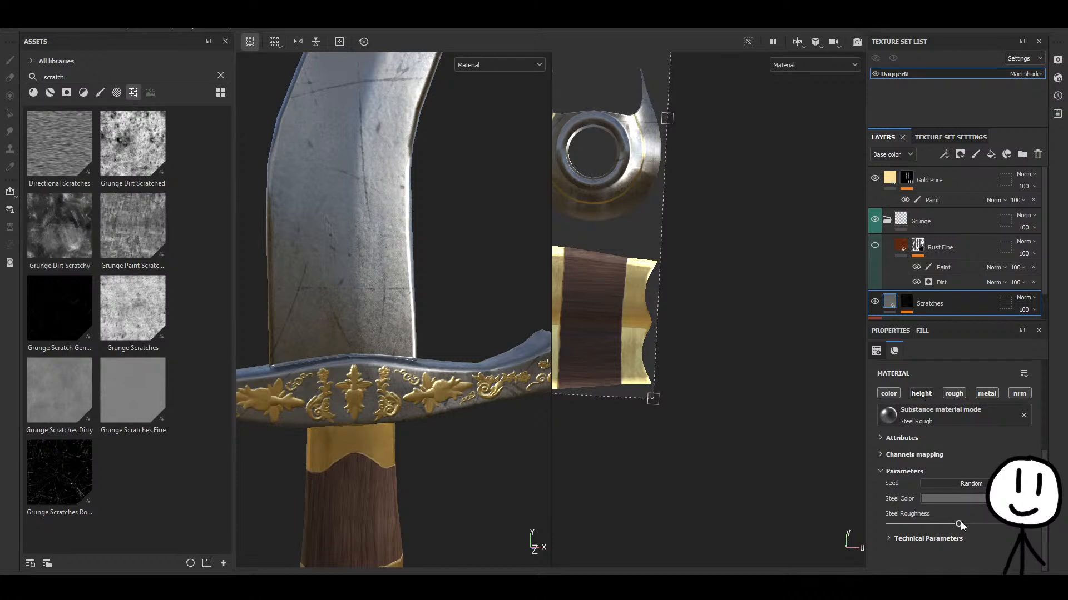
Try different steel roughness values on the Scratches fill, undo the change, and open the technical parameters.
{"action": "left_click_drag", "start_coordinate": [996, 523], "coordinate": [900, 521]}
{"action": "key", "text": "ctrl+z"}
{"action": "left_click", "coordinate": [928, 539]}
{"action": "scroll", "coordinate": [914, 499], "scroll_direction": "down", "scroll_amount": 1}
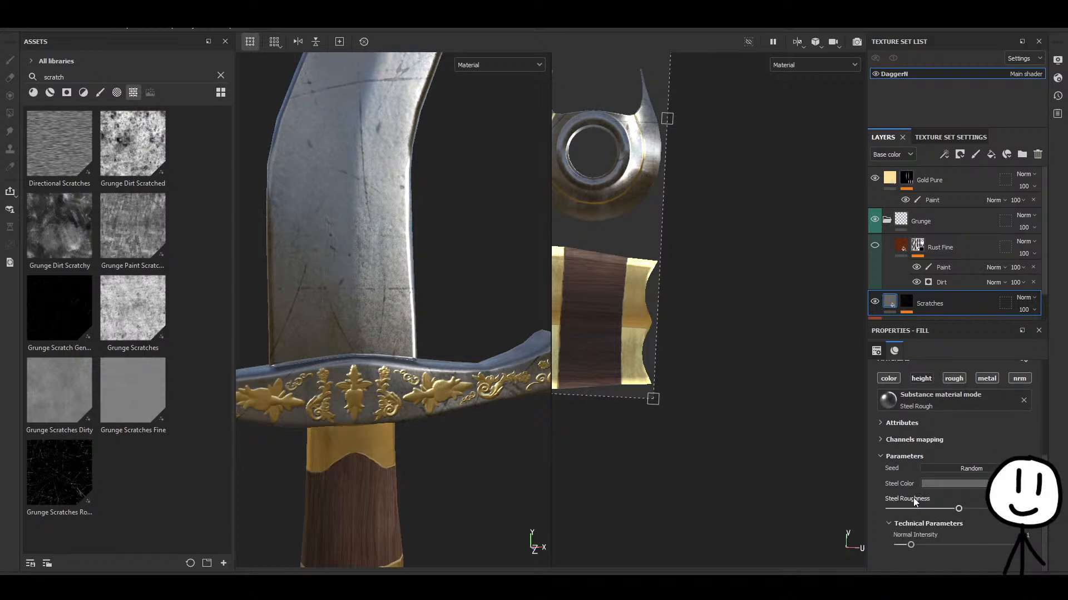
Look through the Scratches fill's UV transformations, channels mapping and material attributes.
{"action": "scroll", "coordinate": [917, 500], "scroll_direction": "up", "scroll_amount": 5}
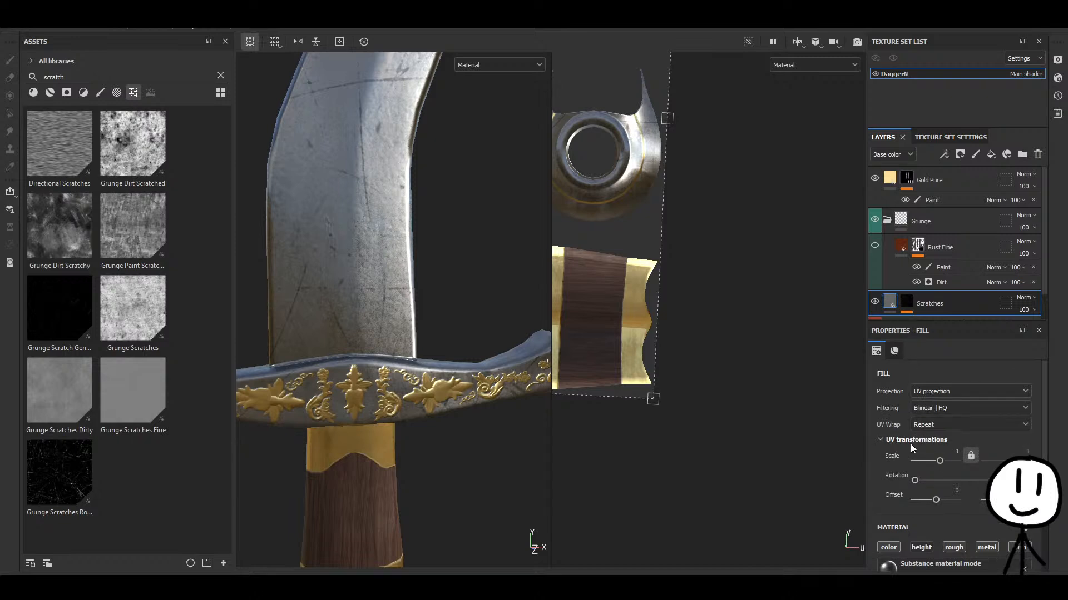
{"action": "scroll", "coordinate": [912, 442], "scroll_direction": "down", "scroll_amount": 5}
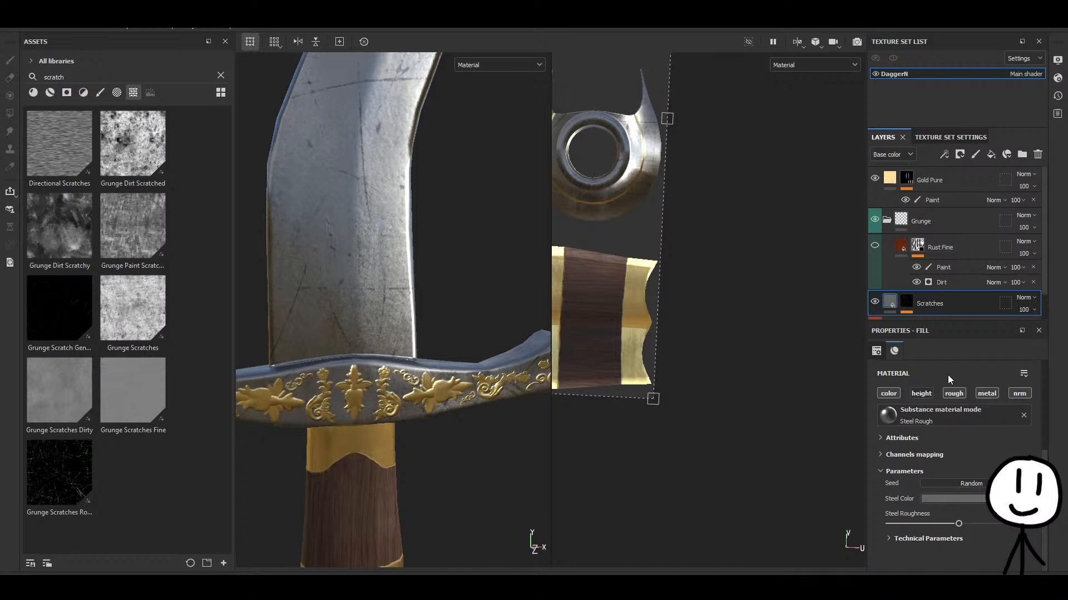
{"action": "left_click", "coordinate": [935, 453]}
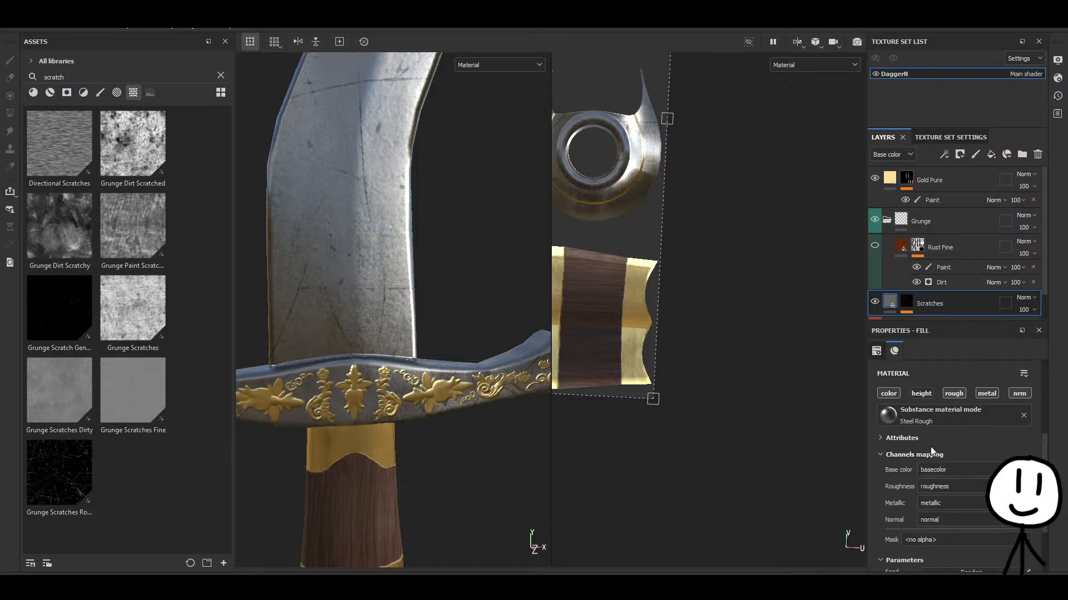
{"action": "left_click", "coordinate": [912, 453]}
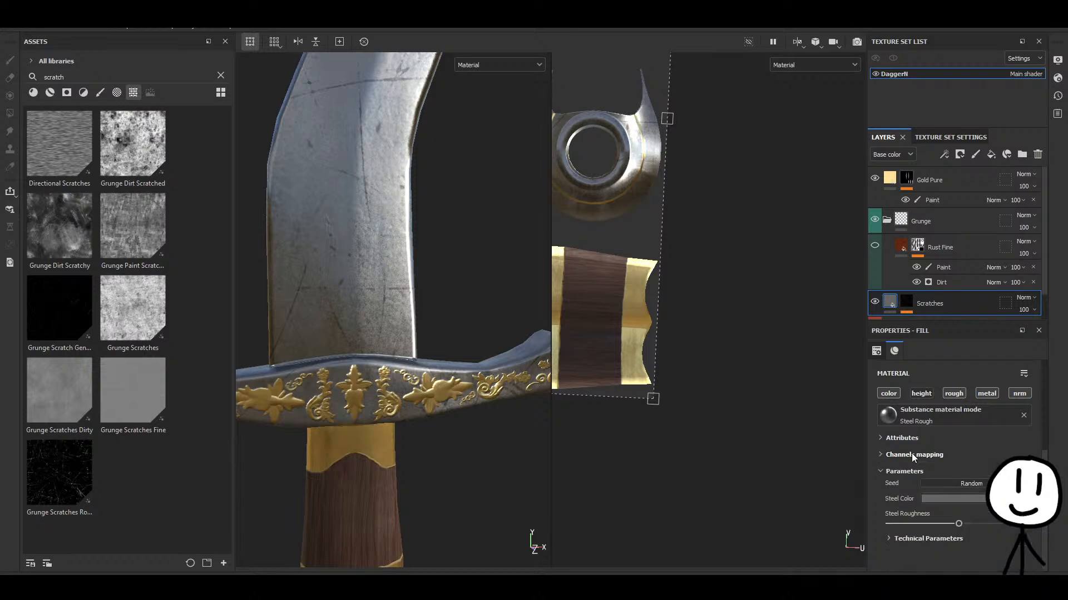
{"action": "left_click", "coordinate": [903, 438]}
{"action": "left_click", "coordinate": [903, 437]}
Show the Rust Fine layer again and check how the rust and scratches combine on the blade.
{"action": "scroll", "coordinate": [357, 303], "scroll_direction": "down", "scroll_amount": 5}
{"action": "scroll", "coordinate": [357, 303], "scroll_direction": "down", "scroll_amount": 3}
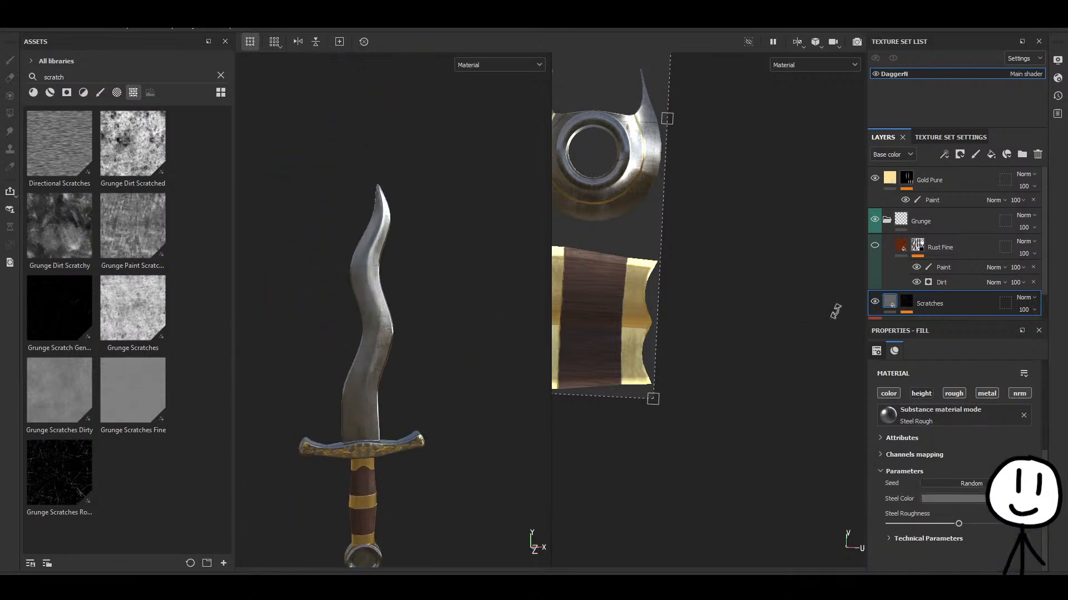
{"action": "left_click", "coordinate": [875, 245]}
{"action": "scroll", "coordinate": [358, 324], "scroll_direction": "up", "scroll_amount": 8}
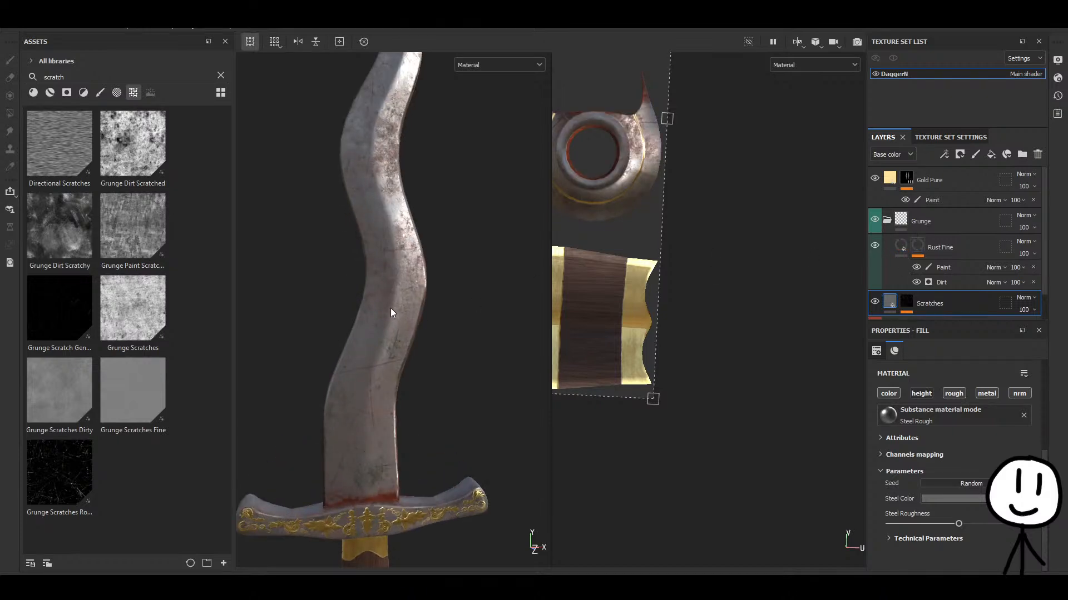
{"action": "scroll", "coordinate": [400, 343], "scroll_direction": "up", "scroll_amount": 3}
{"action": "scroll", "coordinate": [376, 373], "scroll_direction": "down", "scroll_amount": 6}
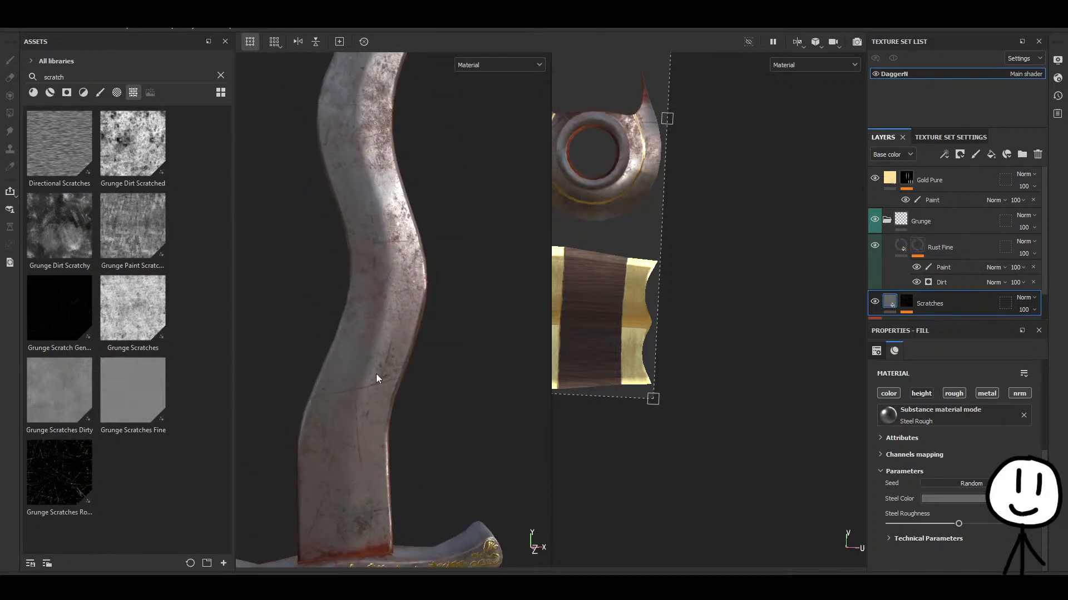
Examine the rust and scratches on the dagger's blade, guard, grip and pommel from several angles.
{"action": "middle_click_drag", "start_coordinate": [407, 395], "coordinate": [419, 332], "text": "alt"}
{"action": "left_click_drag", "start_coordinate": [418, 332], "coordinate": [421, 290], "text": "alt"}
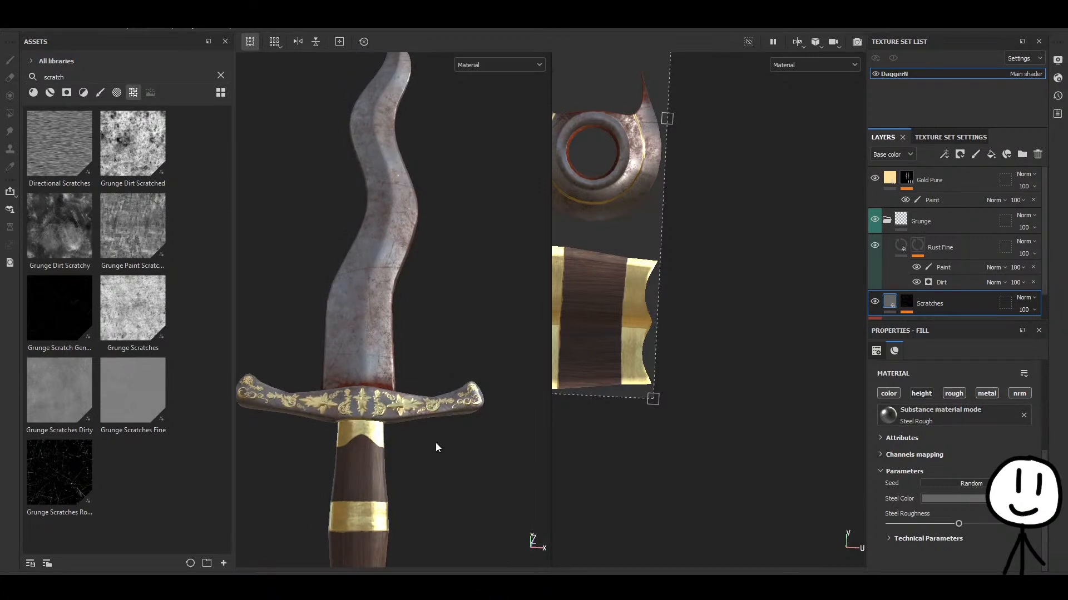
{"action": "middle_click_drag", "start_coordinate": [435, 443], "coordinate": [444, 270], "text": "alt"}
{"action": "mouse_move", "coordinate": [453, 409]}
{"action": "left_mouse_down", "text": "alt"}
{"action": "mouse_move", "coordinate": [418, 386]}
{"action": "mouse_move", "coordinate": [438, 365]}
{"action": "mouse_move", "coordinate": [466, 422]}
{"action": "left_mouse_up", "text": "alt"}
{"action": "scroll", "coordinate": [419, 386], "scroll_direction": "up", "scroll_amount": 3}
{"action": "scroll", "coordinate": [418, 382], "scroll_direction": "down", "scroll_amount": 7}
{"action": "middle_click_drag", "start_coordinate": [443, 299], "coordinate": [410, 328], "text": "alt"}
{"action": "scroll", "coordinate": [428, 462], "scroll_direction": "down", "scroll_amount": 5}
{"action": "left_click_drag", "start_coordinate": [466, 391], "coordinate": [461, 396], "text": "alt"}
{"action": "scroll", "coordinate": [419, 355], "scroll_direction": "up", "scroll_amount": 6}
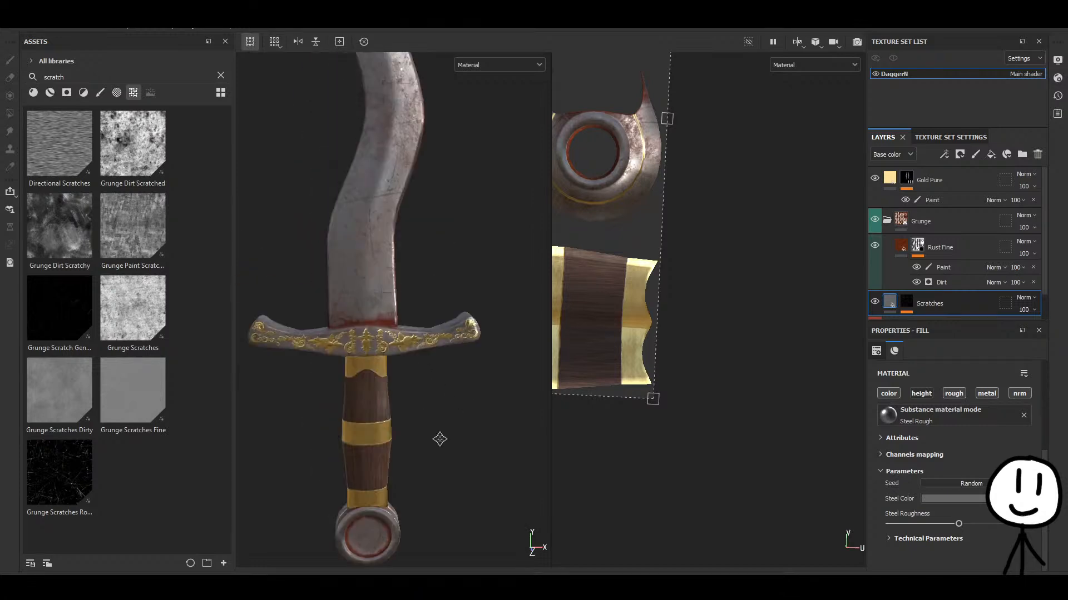
Move the Scratches layer into the Grunge folder below Rust Fine and collapse the folder.
{"action": "left_click", "coordinate": [887, 221]}
{"action": "mouse_move", "coordinate": [947, 249]}
{"action": "left_mouse_down"}
{"action": "mouse_move", "coordinate": [941, 216]}
{"action": "mouse_move", "coordinate": [900, 224]}
{"action": "mouse_move", "coordinate": [958, 275]}
{"action": "mouse_move", "coordinate": [959, 296]}
{"action": "mouse_move", "coordinate": [956, 282]}
{"action": "left_mouse_up"}
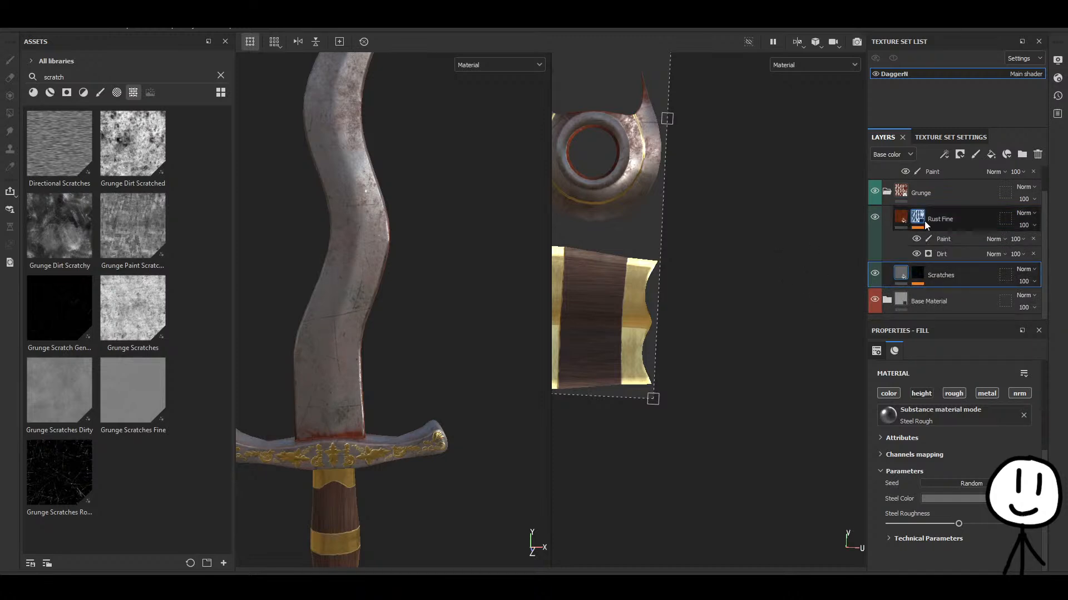
{"action": "left_click", "coordinate": [891, 194]}
{"action": "left_click", "coordinate": [888, 193]}
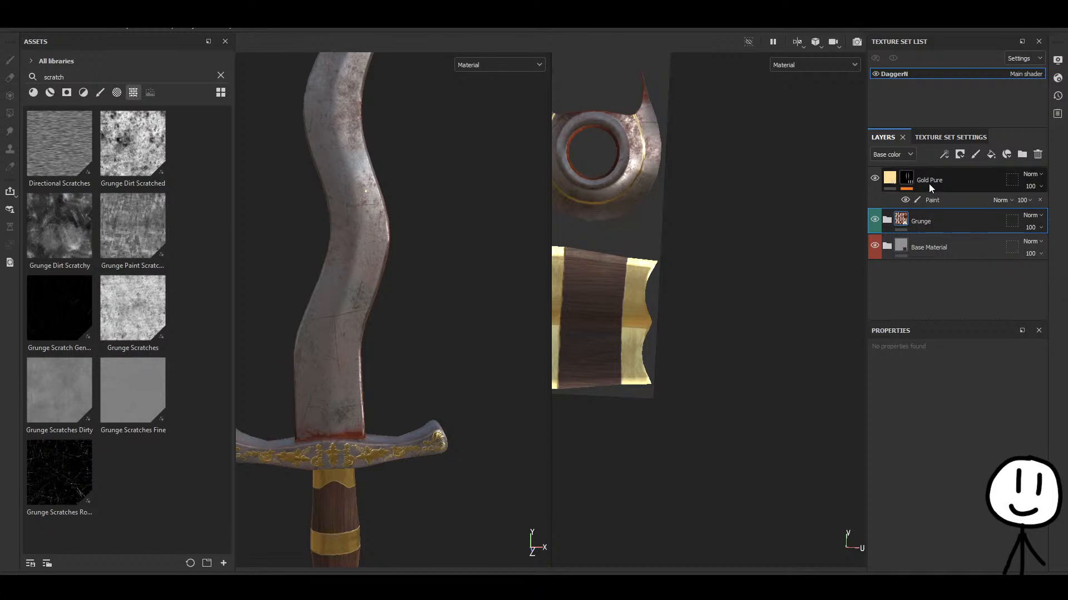
Try the Gold Pure layer below Base Material and inside the Grunge folder, viewing the guard's ornaments up close.
{"action": "right_click_drag", "start_coordinate": [409, 557], "coordinate": [401, 326], "text": "alt"}
{"action": "middle_click_drag", "start_coordinate": [401, 326], "coordinate": [532, 396], "text": "alt"}
{"action": "scroll", "coordinate": [468, 358], "scroll_direction": "up", "scroll_amount": 4}
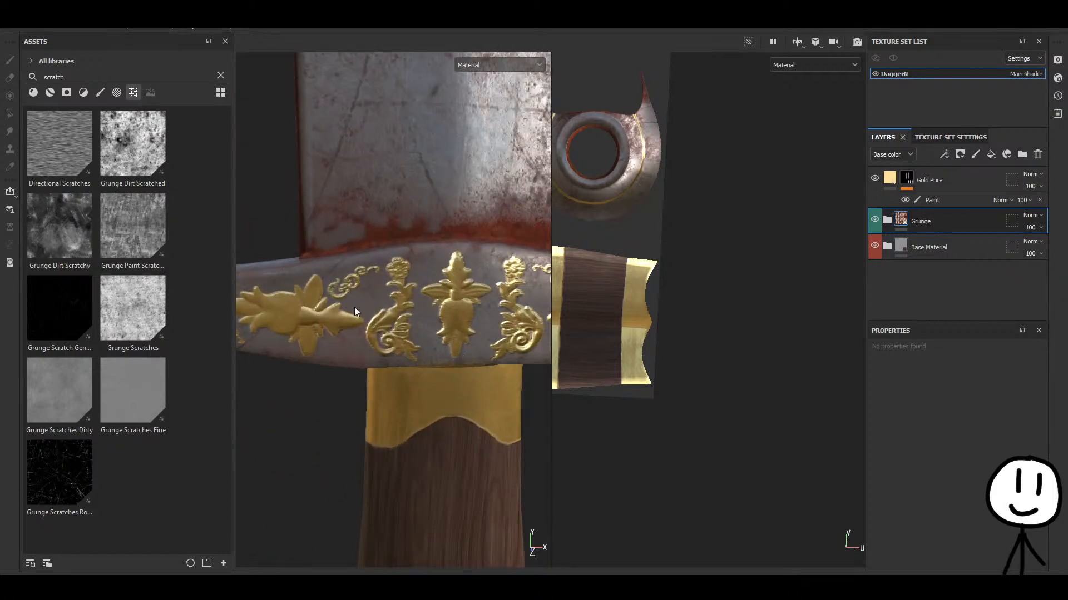
{"action": "scroll", "coordinate": [414, 324], "scroll_direction": "down", "scroll_amount": 1}
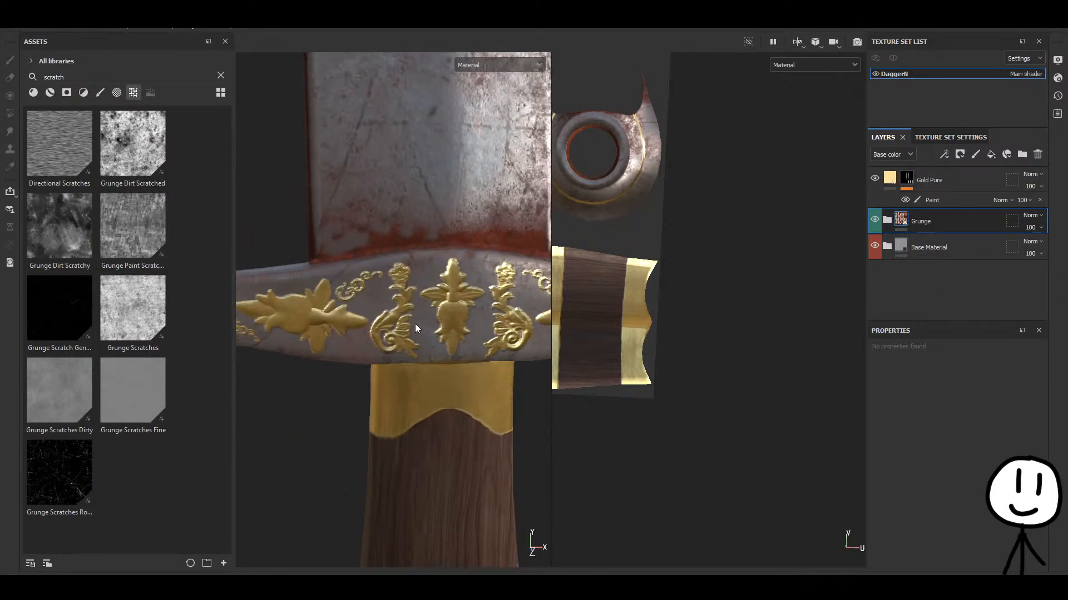
{"action": "left_click_drag", "start_coordinate": [941, 180], "coordinate": [935, 282]}
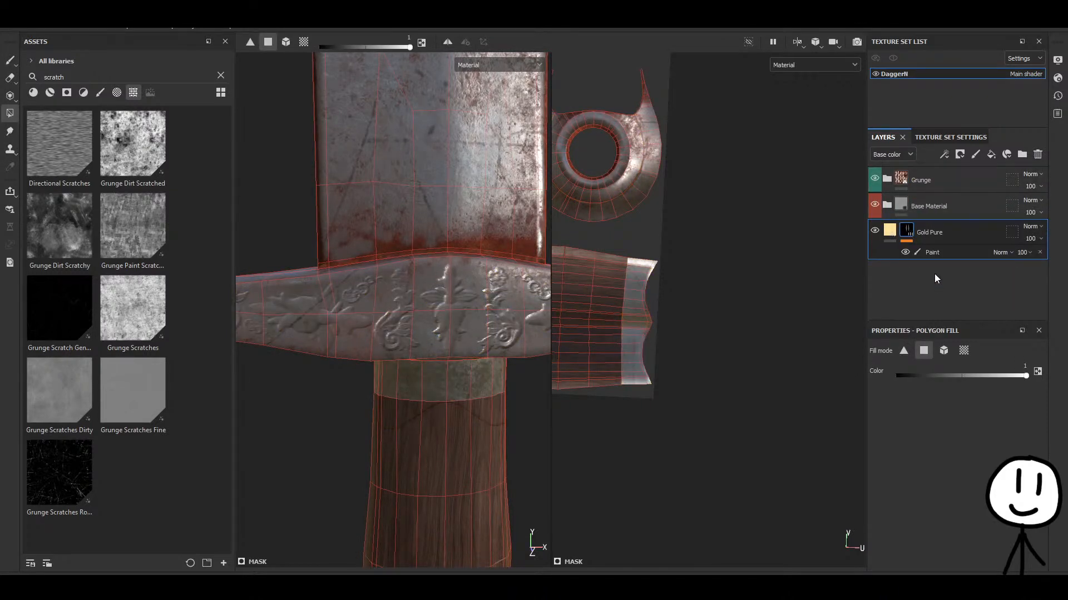
{"action": "left_click_drag", "start_coordinate": [930, 233], "coordinate": [932, 201]}
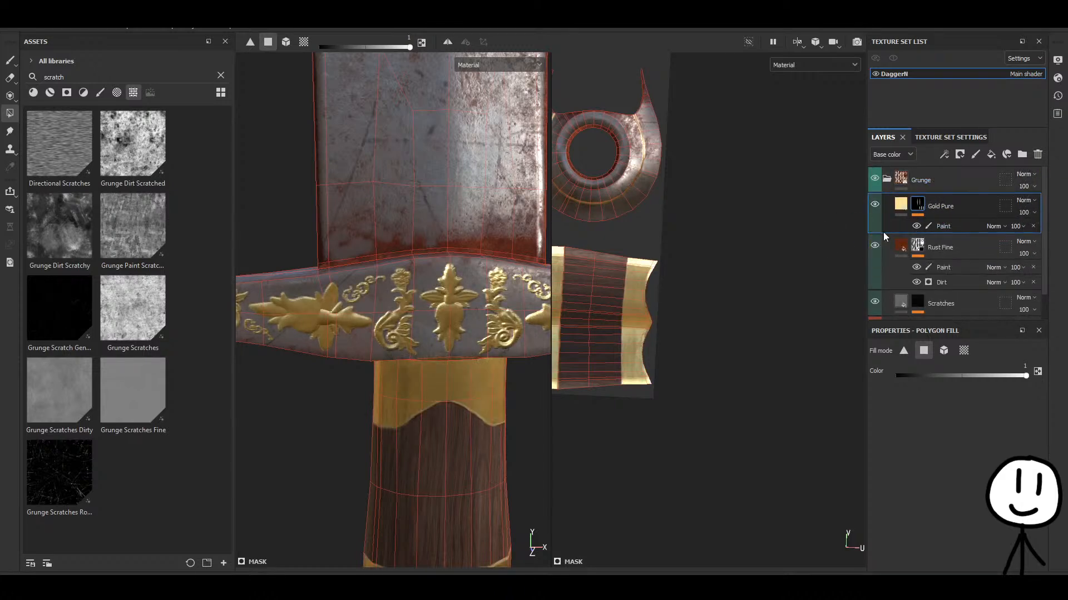
Place the Gold Pure layer at the top of the stack with a purple colour label and switch to the 3D-only view.
{"action": "left_click_drag", "start_coordinate": [933, 218], "coordinate": [943, 170]}
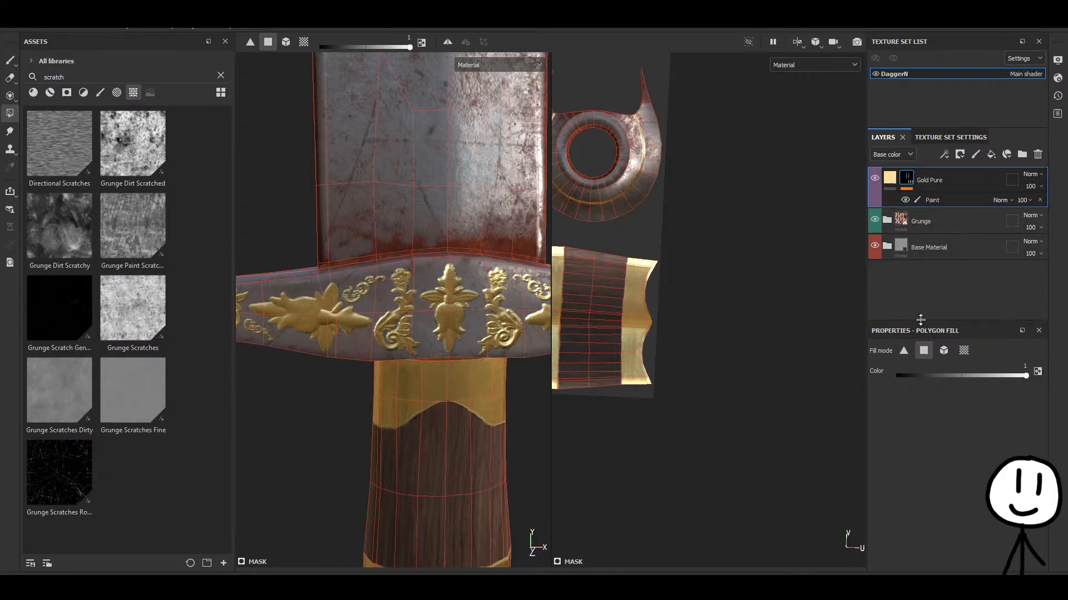
{"action": "scroll", "coordinate": [726, 310], "scroll_direction": "down", "scroll_amount": 6}
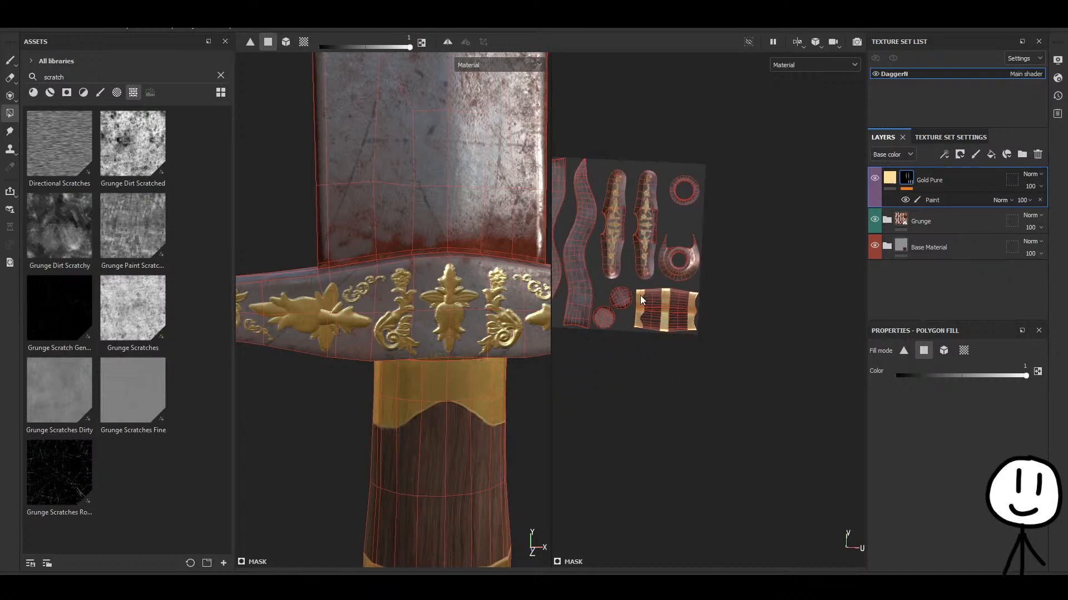
{"action": "middle_click_drag", "start_coordinate": [639, 295], "coordinate": [787, 355]}
{"action": "key", "text": "F2"}
{"action": "key", "text": "f"}
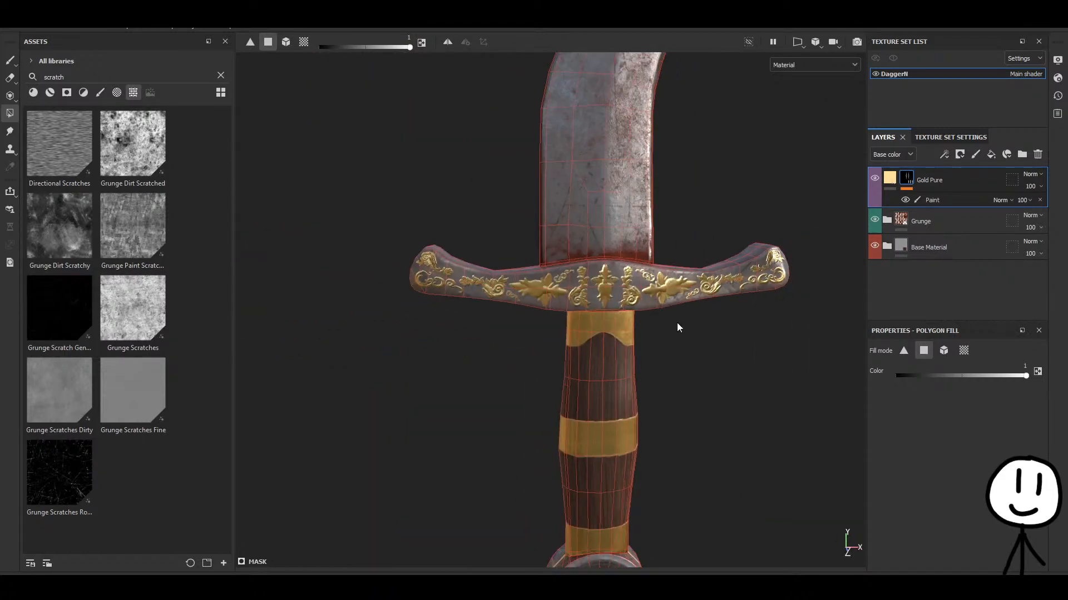
Inspect the gold ornaments on the guard and the gold bands on the grip from several distances and angles.
{"action": "left_click", "coordinate": [12, 60]}
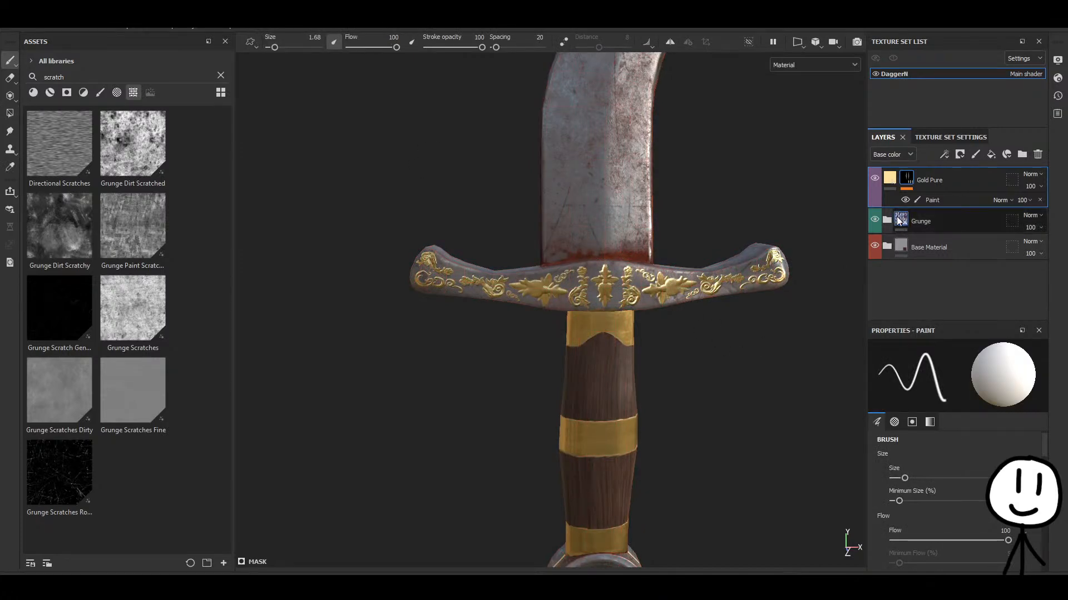
{"action": "left_click", "coordinate": [889, 177]}
{"action": "scroll", "coordinate": [713, 361], "scroll_direction": "down", "scroll_amount": 4}
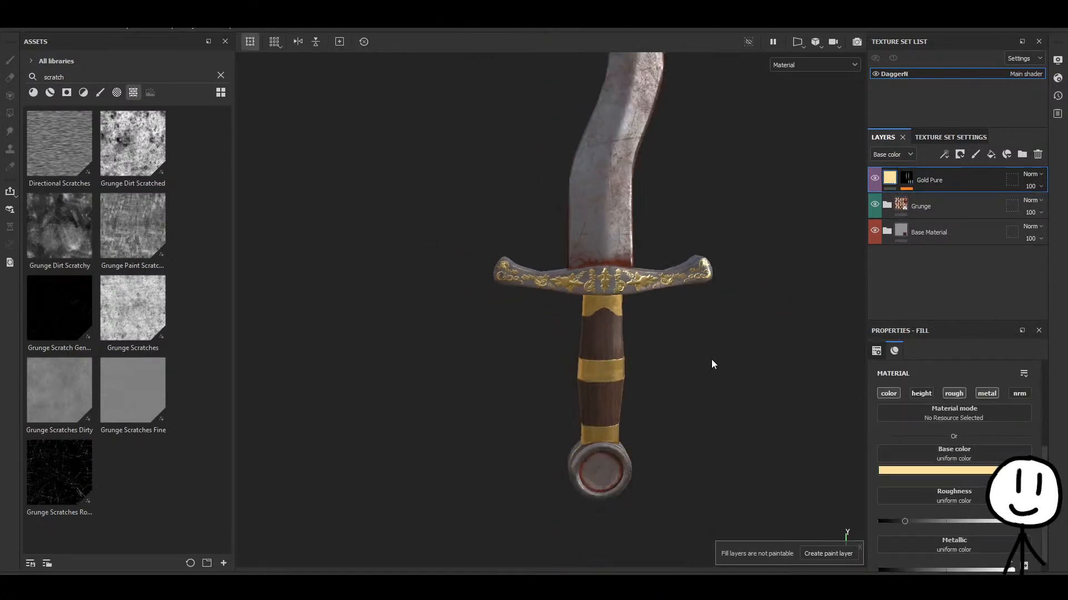
{"action": "scroll", "coordinate": [722, 364], "scroll_direction": "up", "scroll_amount": 6}
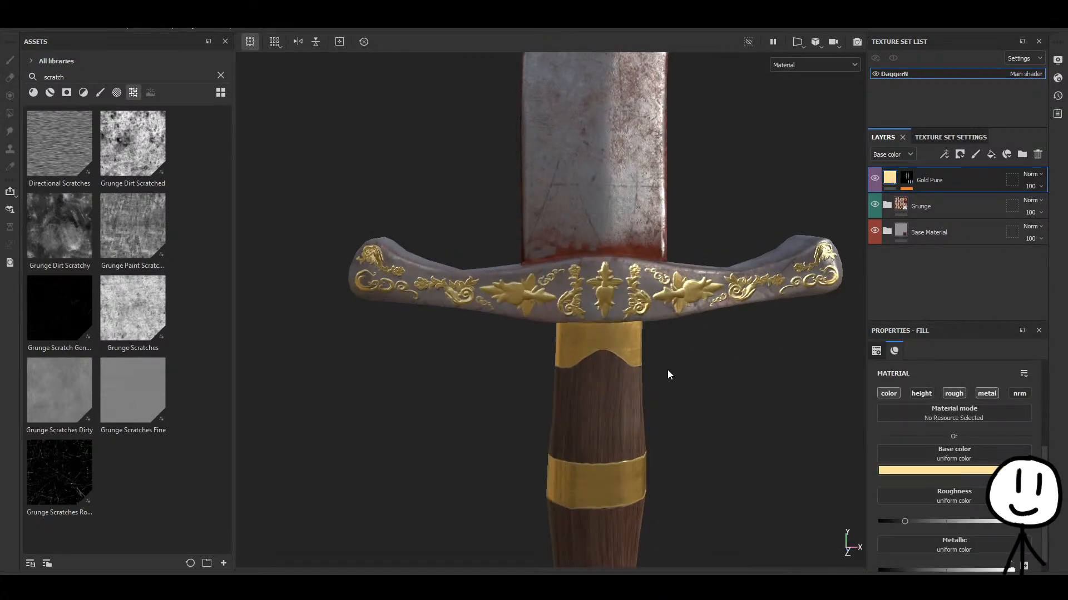
{"action": "left_click_drag", "start_coordinate": [667, 370], "coordinate": [710, 396], "text": "alt"}
{"action": "scroll", "coordinate": [685, 397], "scroll_direction": "down", "scroll_amount": 4}
{"action": "scroll", "coordinate": [634, 278], "scroll_direction": "down", "scroll_amount": 3}
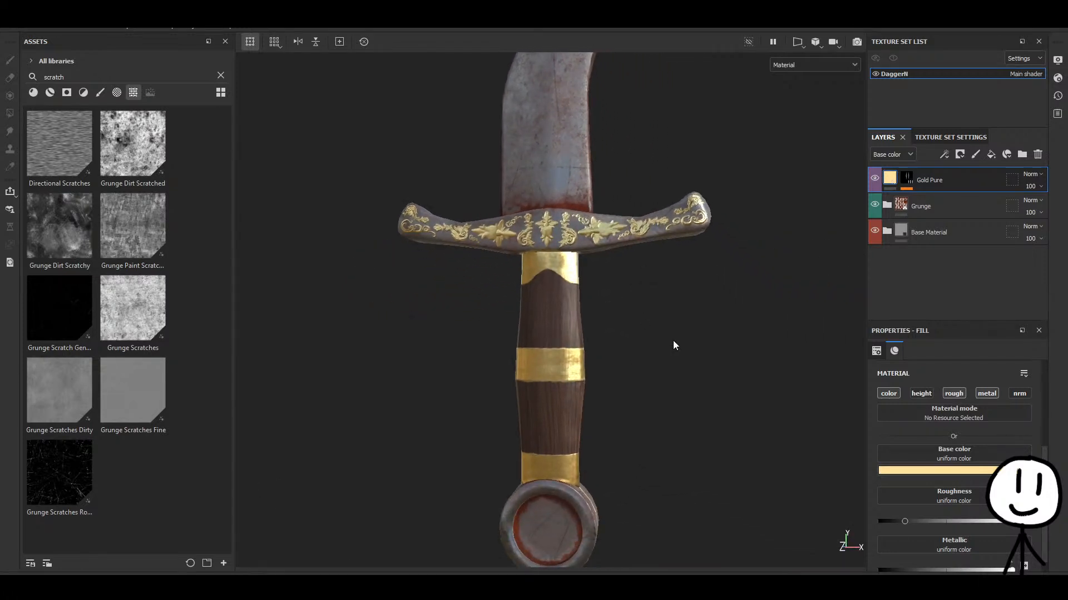
{"action": "left_click_drag", "start_coordinate": [674, 346], "coordinate": [729, 424], "text": "alt"}
{"action": "scroll", "coordinate": [577, 388], "scroll_direction": "up", "scroll_amount": 5}
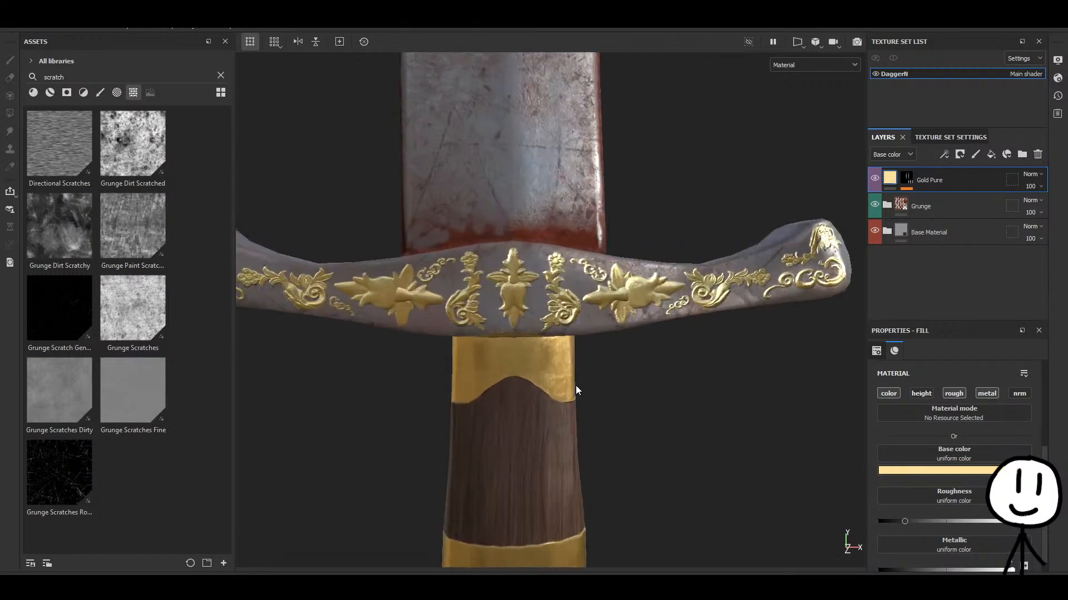
{"action": "scroll", "coordinate": [622, 332], "scroll_direction": "down", "scroll_amount": 1}
{"action": "mouse_move", "coordinate": [622, 332]}
{"action": "middle_mouse_down", "text": "alt"}
{"action": "mouse_move", "coordinate": [639, 326]}
{"action": "mouse_move", "coordinate": [640, 339]}
{"action": "middle_mouse_up", "text": "alt"}
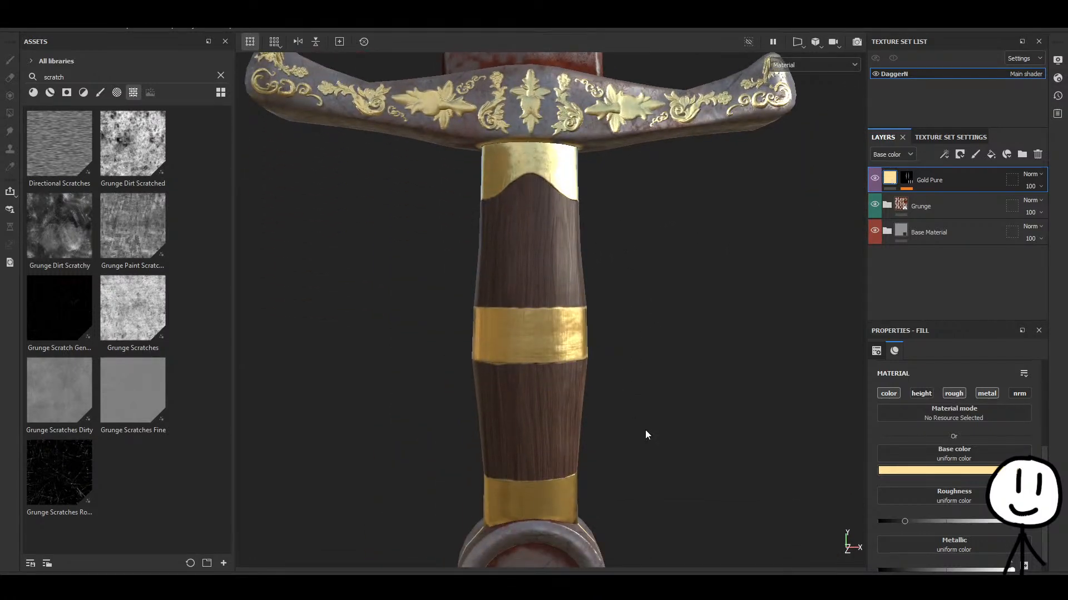
Raise the roughness of the Wood Walnut layer slightly in the Base Material folder and check the grip.
{"action": "left_click", "coordinate": [937, 200]}
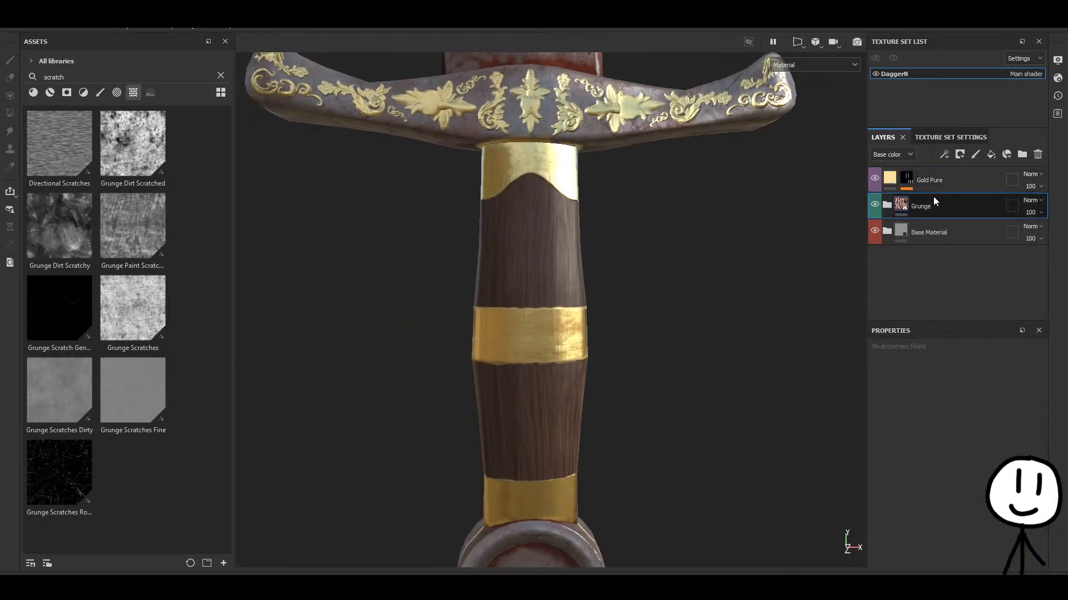
{"action": "left_click", "coordinate": [887, 231]}
{"action": "left_click", "coordinate": [899, 261]}
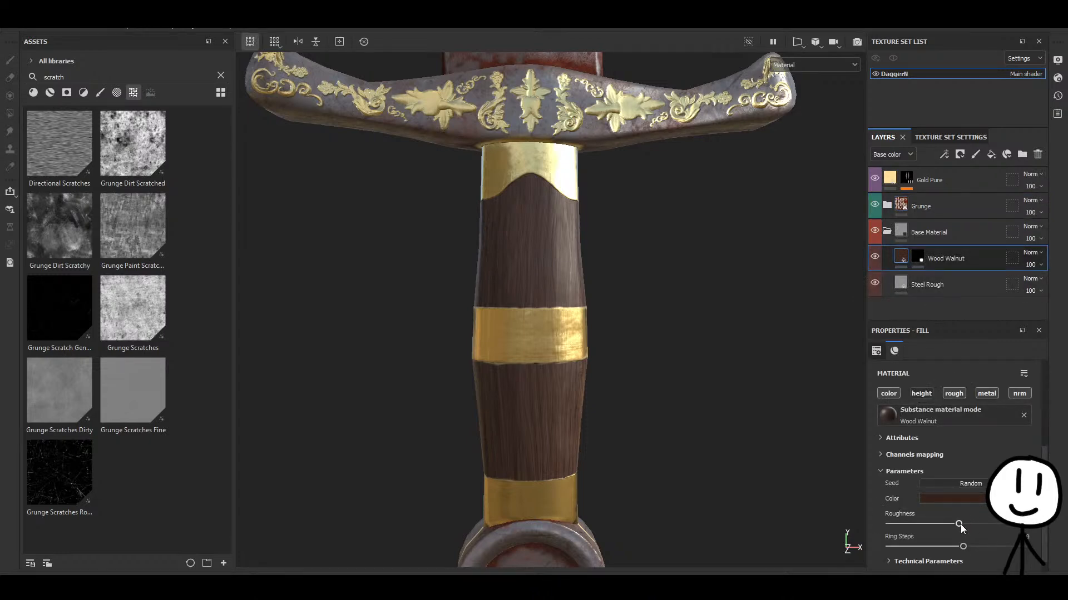
{"action": "mouse_move", "coordinate": [962, 524]}
{"action": "left_mouse_down"}
{"action": "mouse_move", "coordinate": [1010, 525]}
{"action": "mouse_move", "coordinate": [973, 512]}
{"action": "left_mouse_up"}
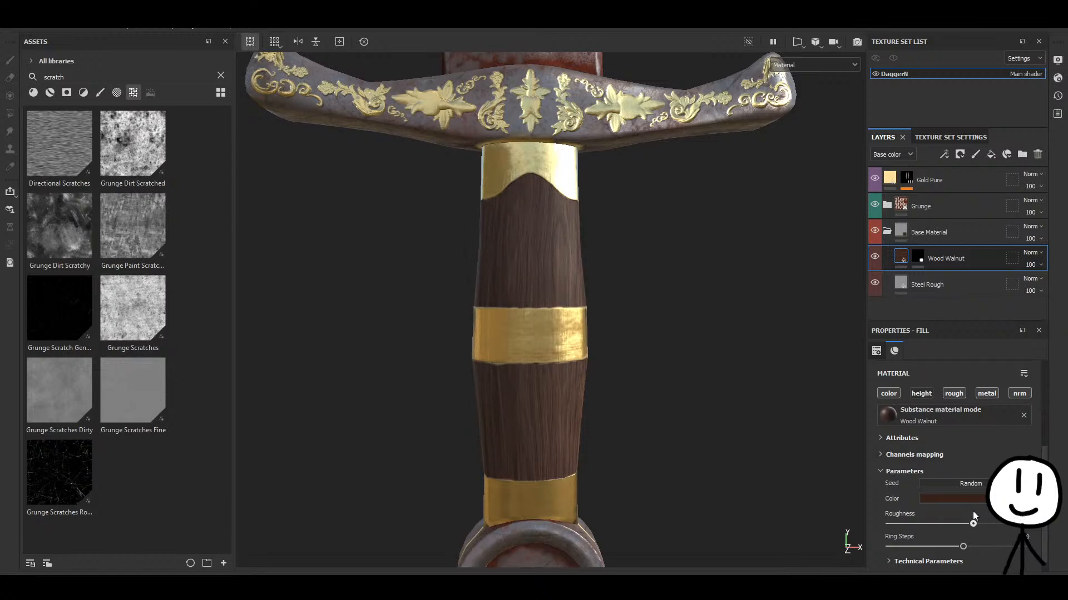
{"action": "scroll", "coordinate": [659, 389], "scroll_direction": "down", "scroll_amount": 5}
{"action": "left_click_drag", "start_coordinate": [658, 401], "coordinate": [645, 380], "text": "alt"}
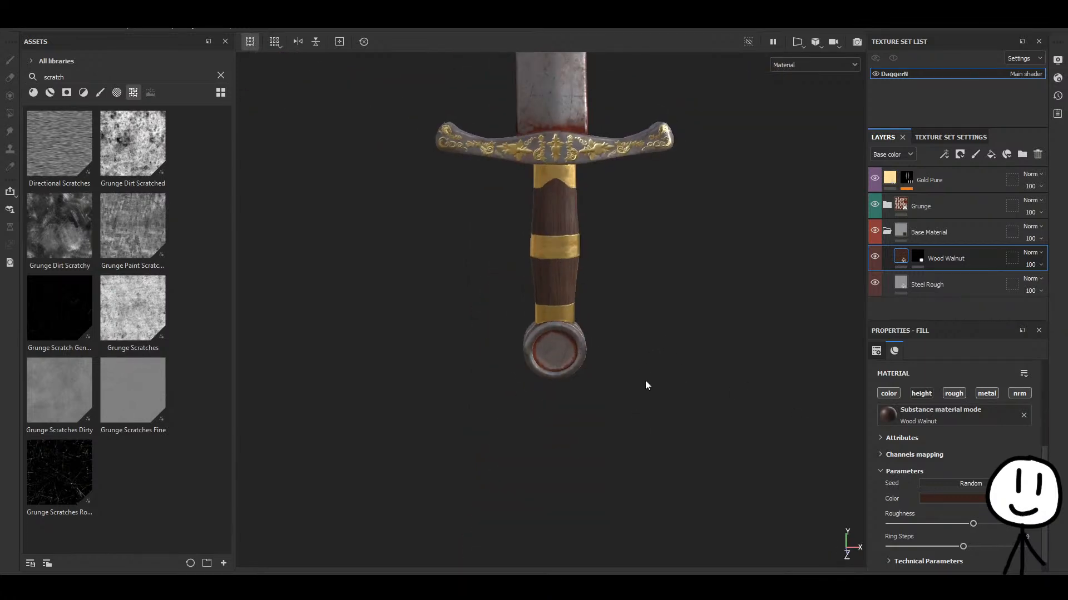
Darken the Wood Walnut layer's colour to a very dark brown and collapse the Base Material folder.
{"action": "scroll", "coordinate": [689, 380], "scroll_direction": "up", "scroll_amount": 6}
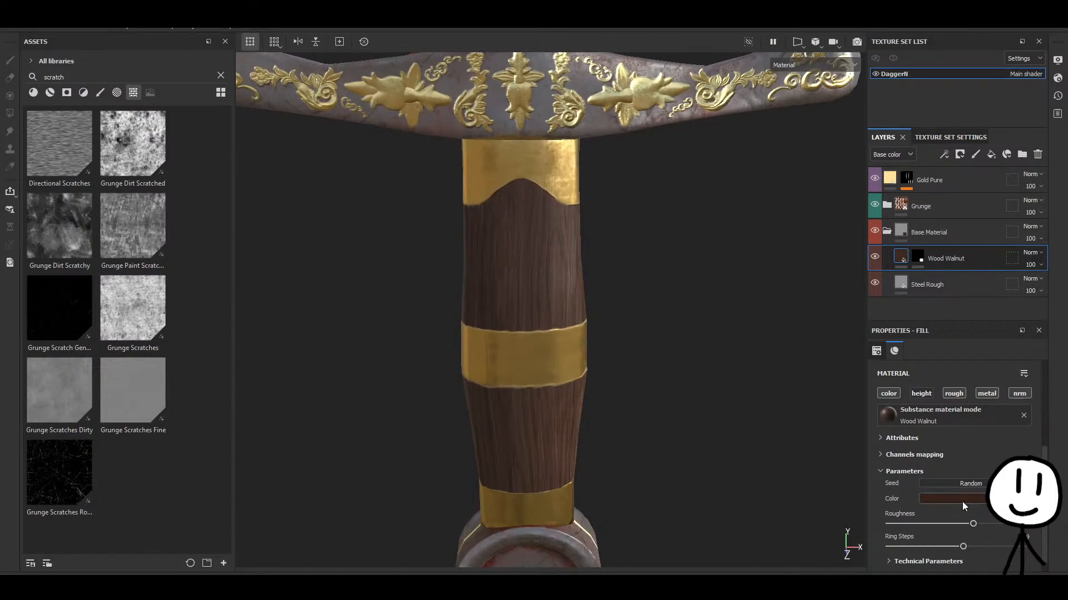
{"action": "left_click", "coordinate": [825, 496]}
{"action": "scroll", "coordinate": [617, 367], "scroll_direction": "down", "scroll_amount": 6}
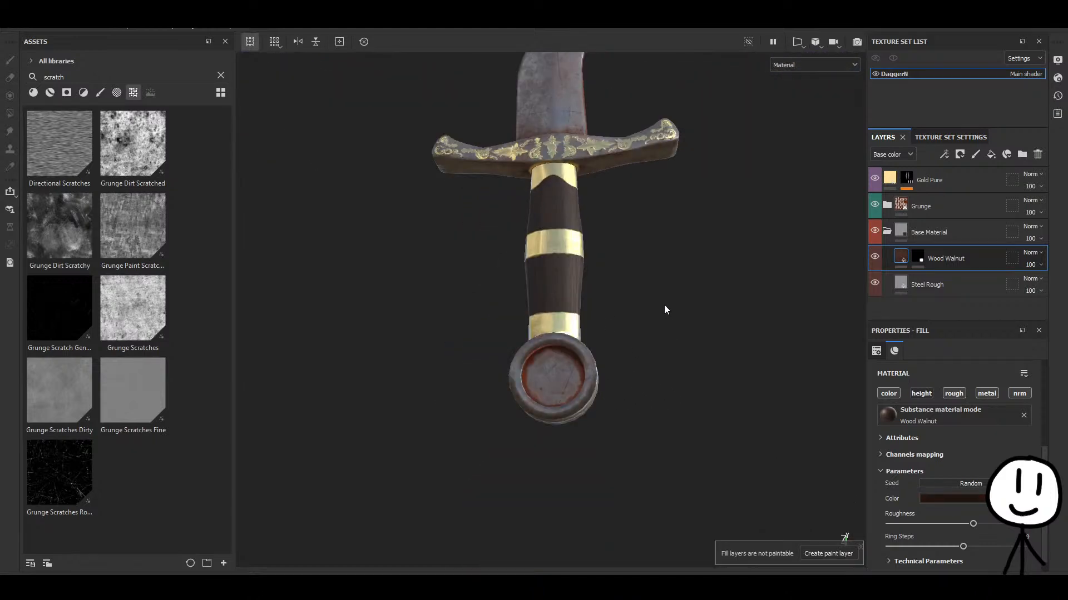
{"action": "left_click_drag", "start_coordinate": [665, 305], "coordinate": [778, 298], "text": "alt"}
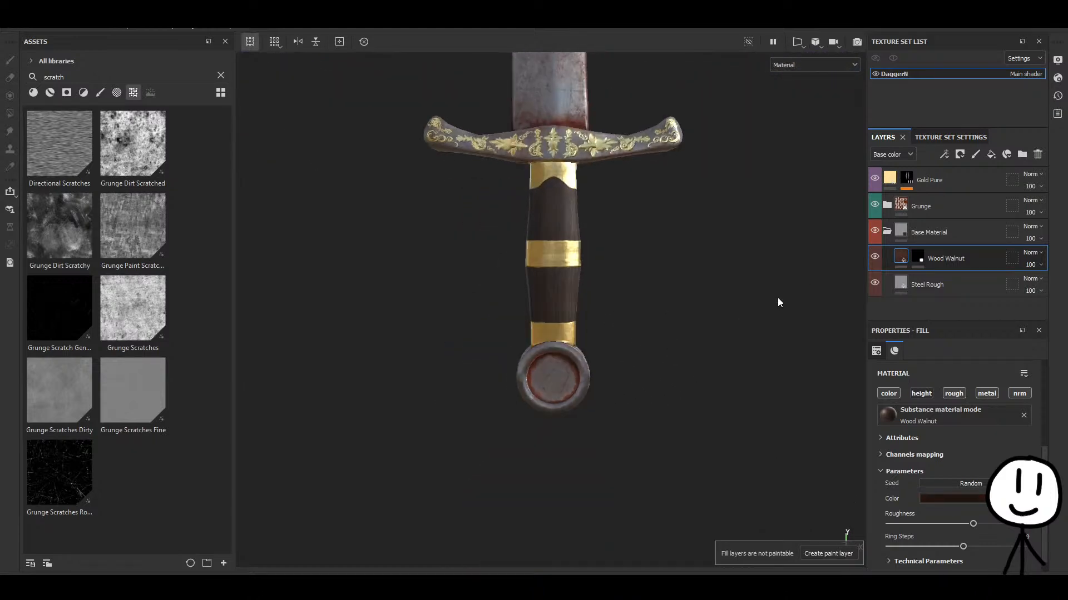
{"action": "left_click", "coordinate": [893, 231]}
{"action": "left_click", "coordinate": [886, 232]}
{"action": "scroll", "coordinate": [634, 290], "scroll_direction": "down", "scroll_amount": 5}
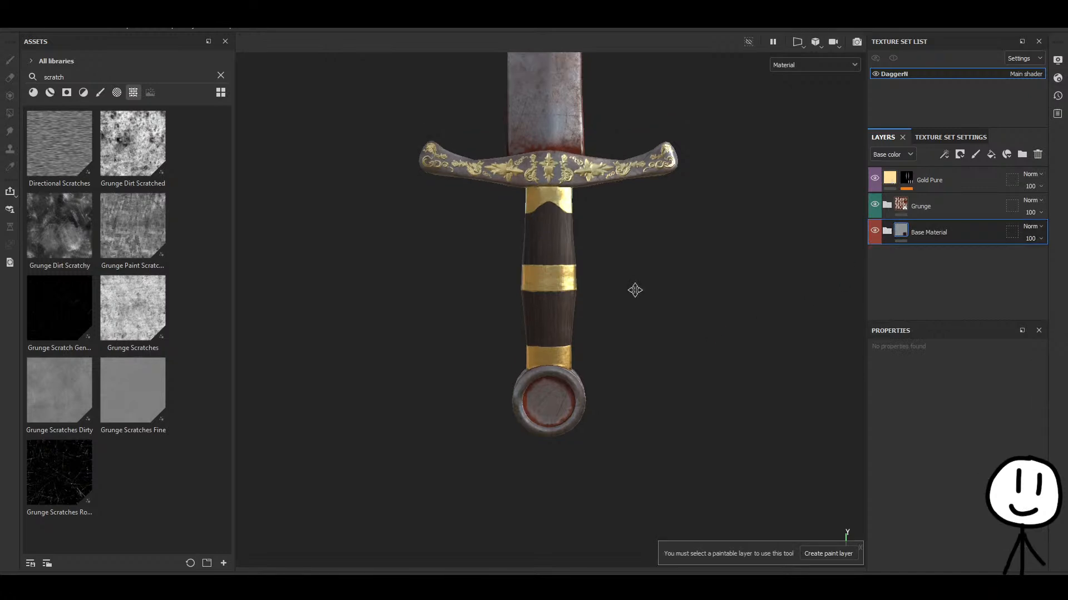
{"action": "mouse_move", "coordinate": [581, 422]}
{"action": "left_mouse_down", "text": "alt"}
{"action": "mouse_move", "coordinate": [687, 362]}
{"action": "mouse_move", "coordinate": [646, 288]}
{"action": "mouse_move", "coordinate": [486, 439]}
{"action": "mouse_move", "coordinate": [667, 424]}
{"action": "mouse_move", "coordinate": [610, 403]}
{"action": "left_mouse_up", "text": "alt"}
{"action": "scroll", "coordinate": [608, 399], "scroll_direction": "up", "scroll_amount": 5}
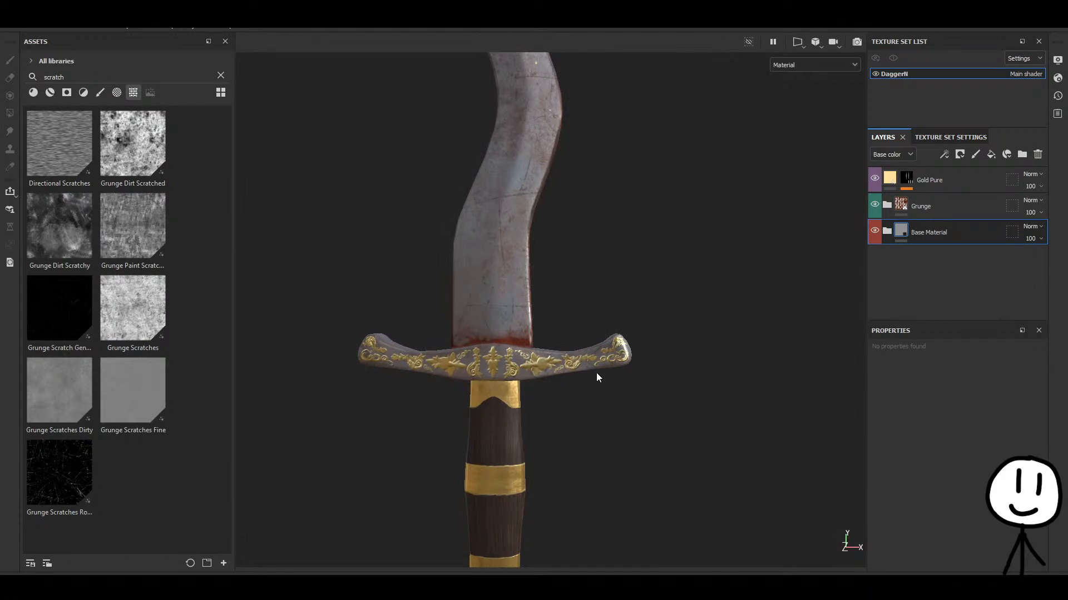
Paint black over the two stray gold spots on the blade in the Gold Pure mask's Paint effect.
{"action": "middle_click_drag", "start_coordinate": [596, 372], "coordinate": [583, 446], "text": "alt"}
{"action": "middle_click_drag", "start_coordinate": [531, 362], "coordinate": [525, 506], "text": "alt"}
{"action": "scroll", "coordinate": [488, 303], "scroll_direction": "up", "scroll_amount": 5}
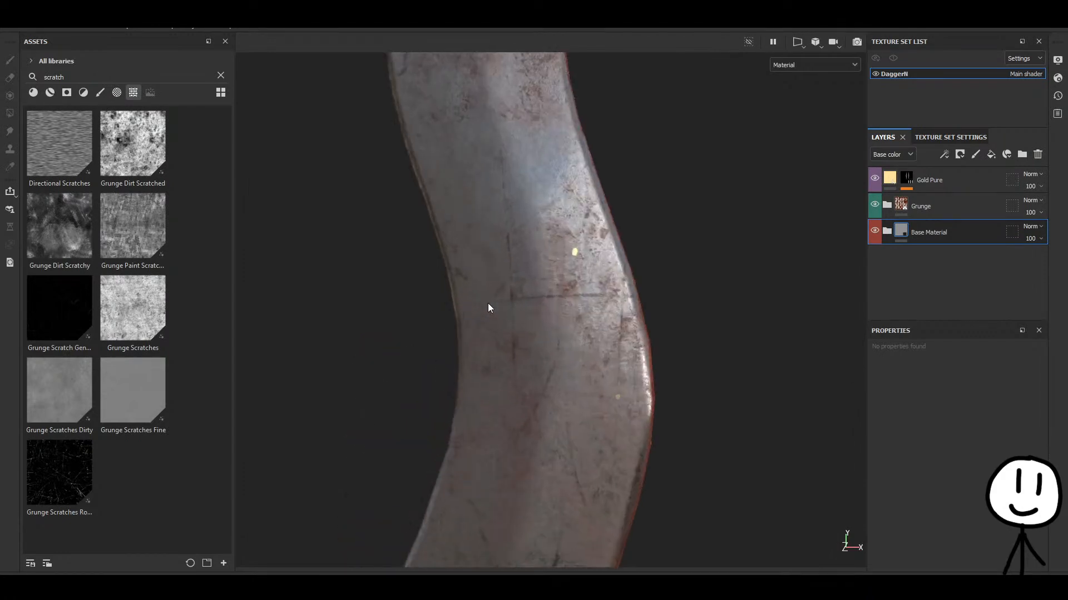
{"action": "left_click_drag", "start_coordinate": [488, 302], "coordinate": [624, 320], "text": "alt"}
{"action": "left_click", "coordinate": [909, 181]}
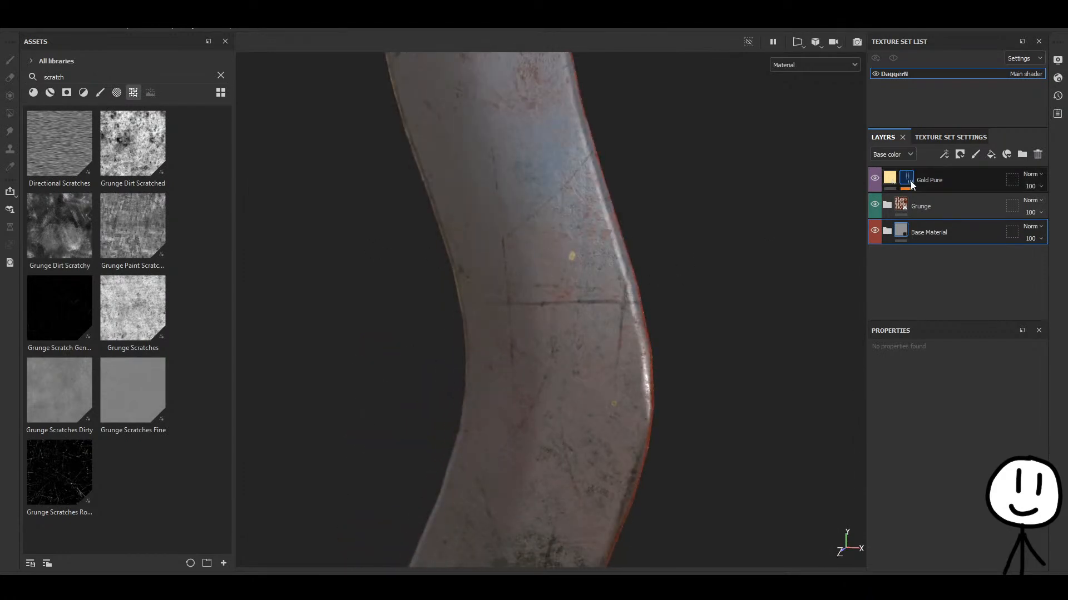
{"action": "left_click", "coordinate": [940, 203]}
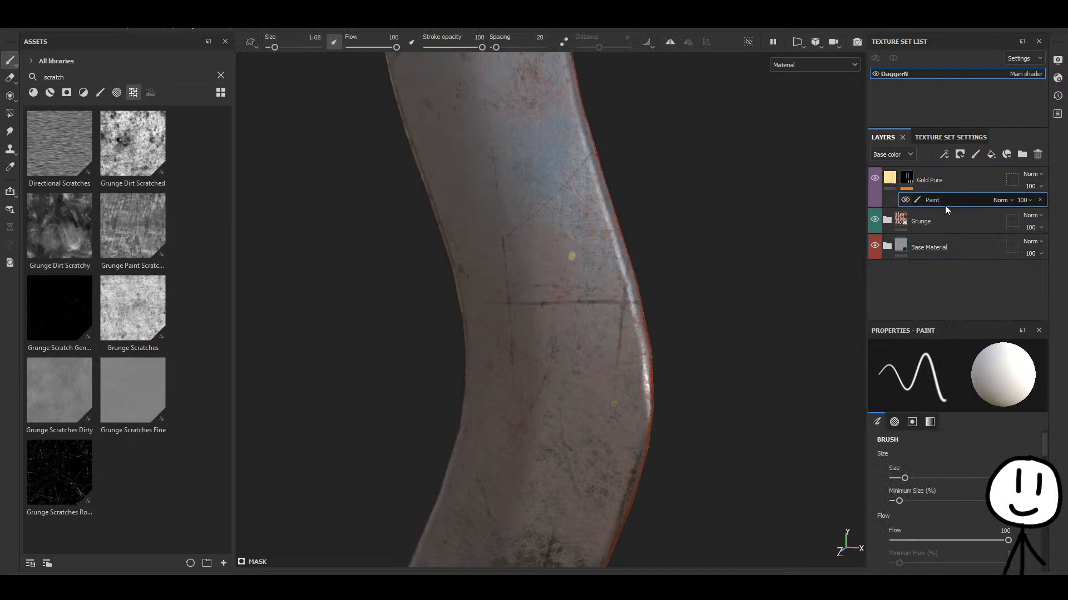
{"action": "left_click", "coordinate": [929, 422]}
{"action": "left_click_drag", "start_coordinate": [937, 493], "coordinate": [834, 493]}
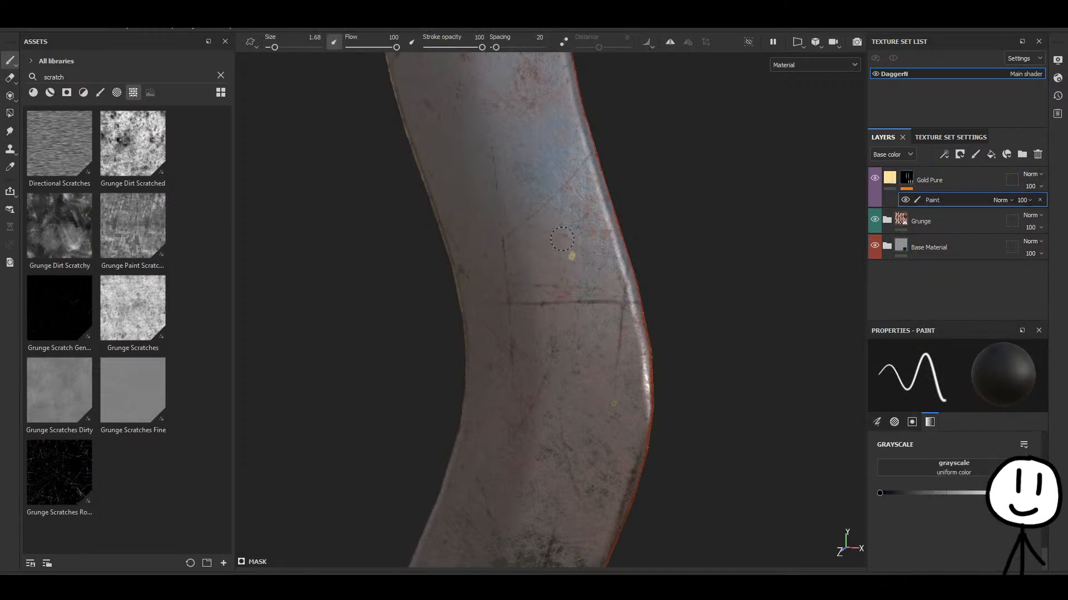
{"action": "left_click", "coordinate": [572, 256]}
{"action": "left_click", "coordinate": [614, 404]}
Frame the whole dagger, render it in Iray and view the blade and guard closer.
{"action": "left_click_drag", "start_coordinate": [656, 371], "coordinate": [739, 389], "text": "alt"}
{"action": "middle_click_drag", "start_coordinate": [739, 389], "coordinate": [563, 355], "text": "alt"}
{"action": "scroll", "coordinate": [563, 356], "scroll_direction": "down", "scroll_amount": 10}
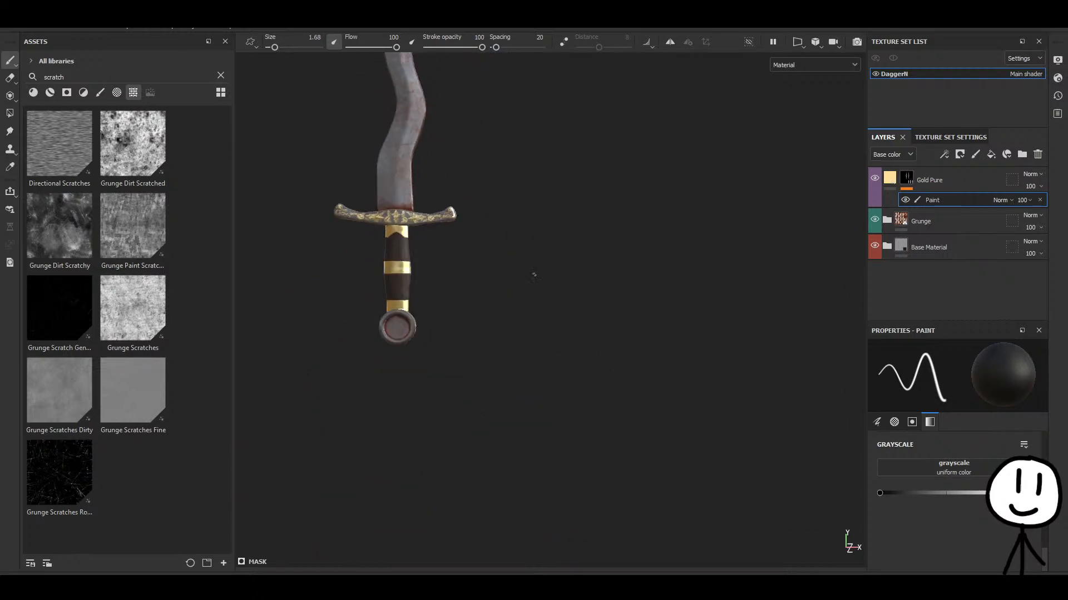
{"action": "middle_click_drag", "start_coordinate": [509, 329], "coordinate": [543, 365], "text": "alt"}
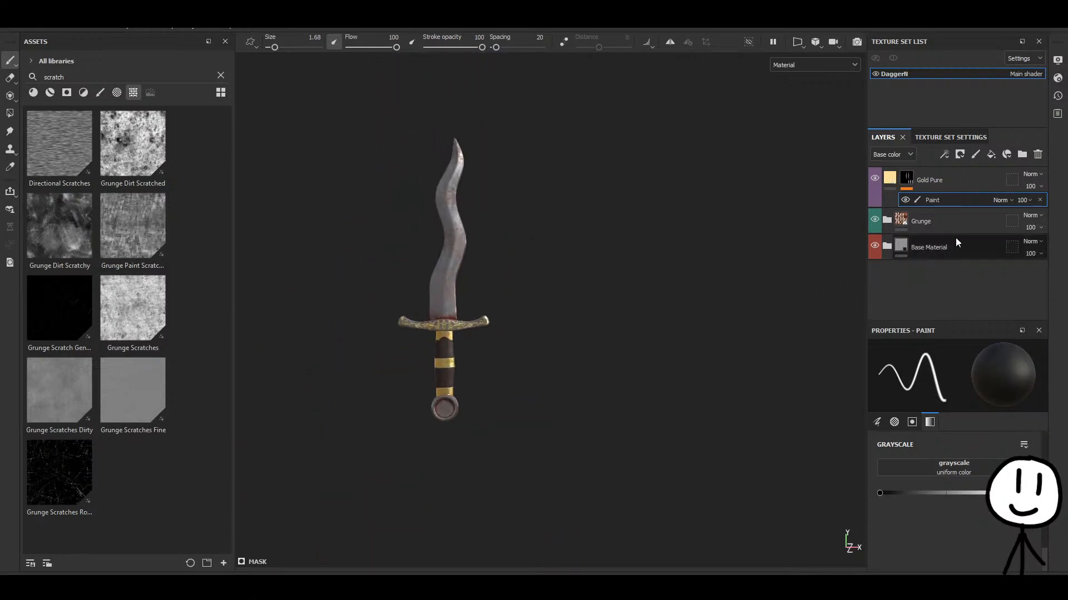
{"action": "left_click", "coordinate": [1040, 199]}
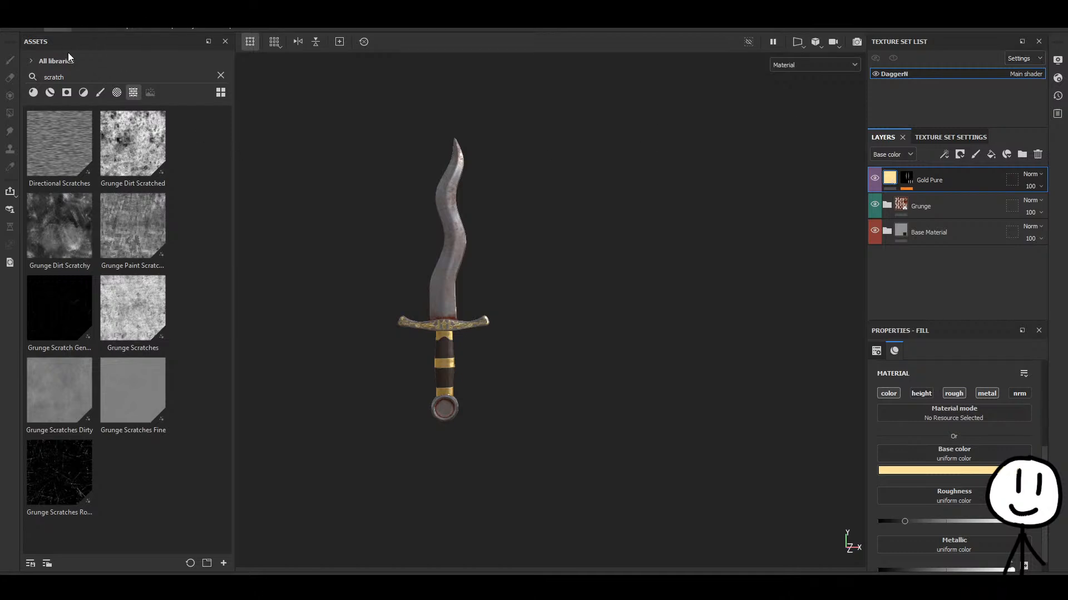
{"action": "key", "text": "F10"}
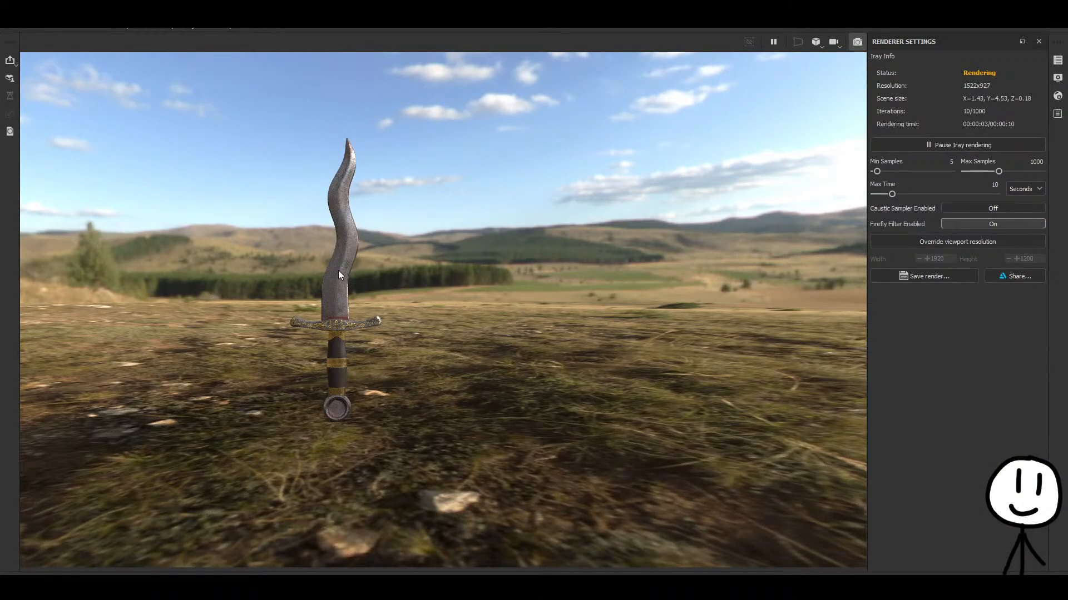
{"action": "scroll", "coordinate": [338, 270], "scroll_direction": "up", "scroll_amount": 3}
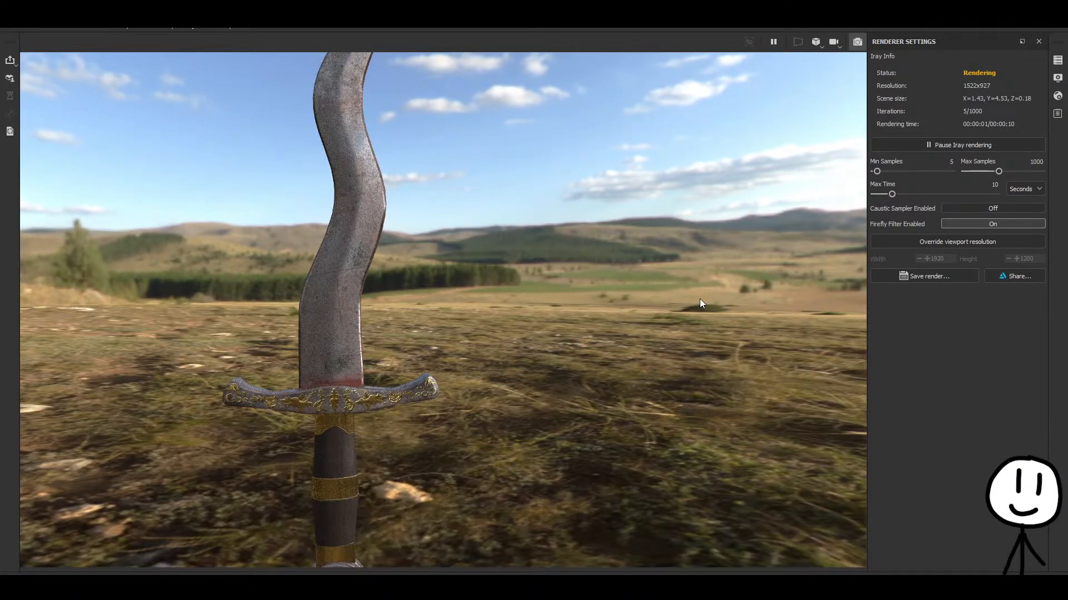
{"action": "scroll", "coordinate": [700, 300], "scroll_direction": "down", "scroll_amount": 1}
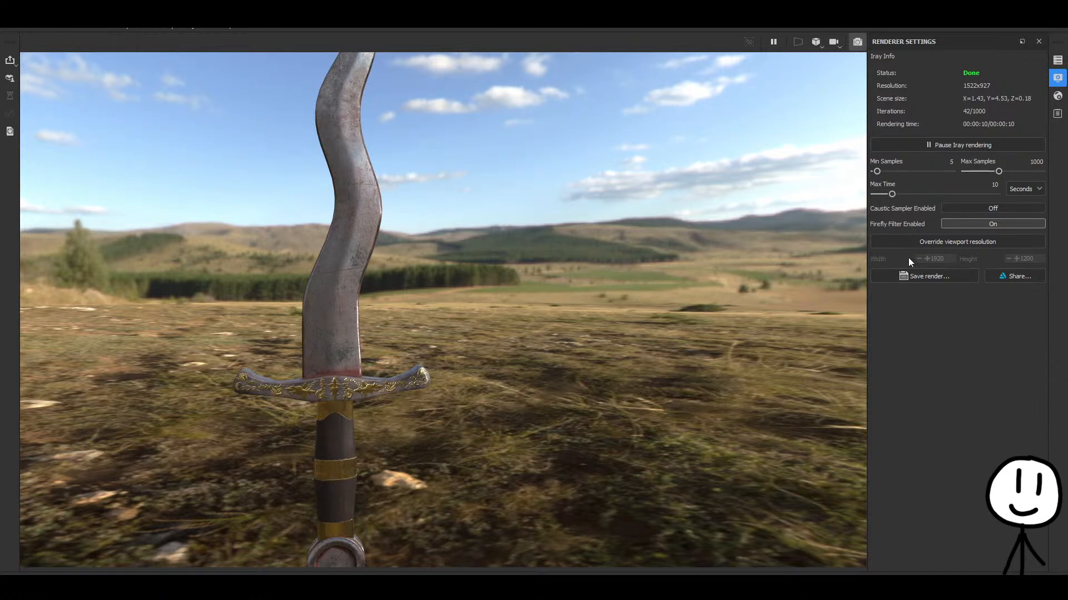
Try several other environment maps for the Iray render of the dagger, and return to the painting view.
{"action": "left_click_drag", "start_coordinate": [919, 82], "coordinate": [809, 241]}
{"action": "left_click", "coordinate": [901, 282]}
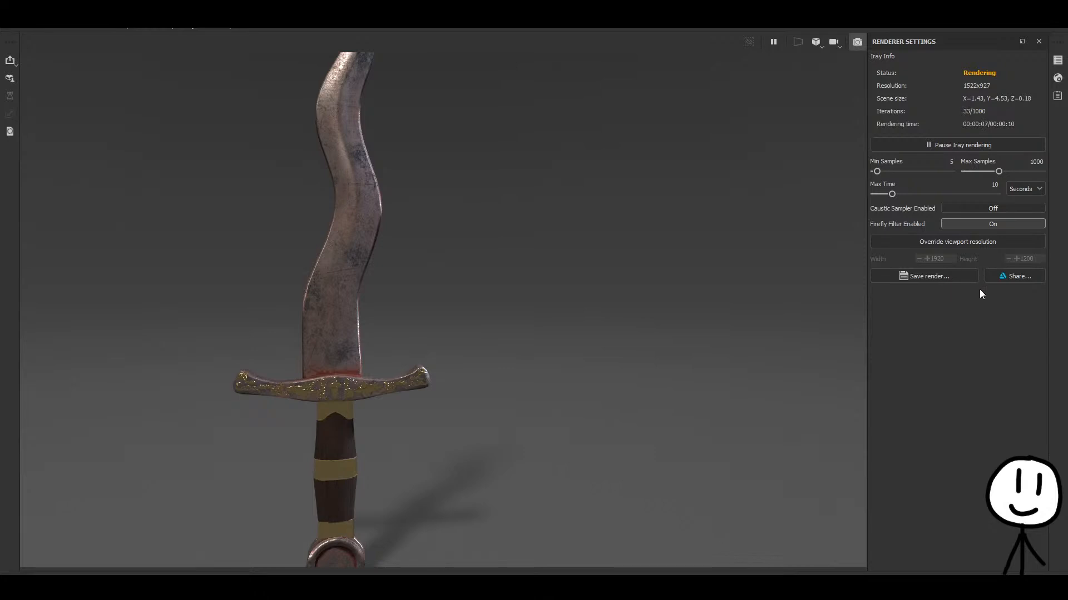
{"action": "left_click", "coordinate": [951, 282]}
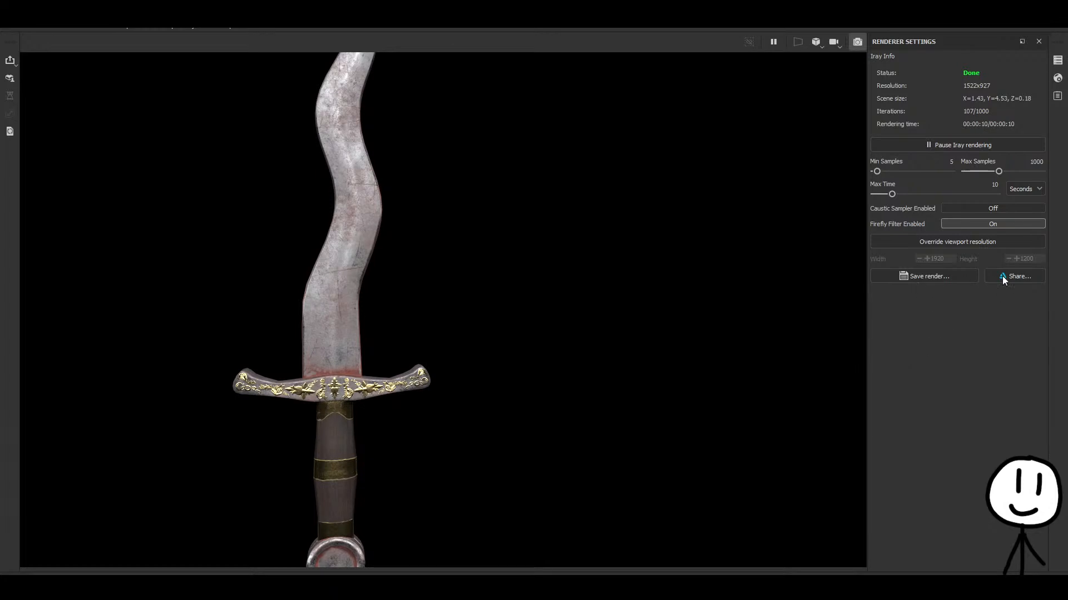
{"action": "left_click", "coordinate": [969, 278]}
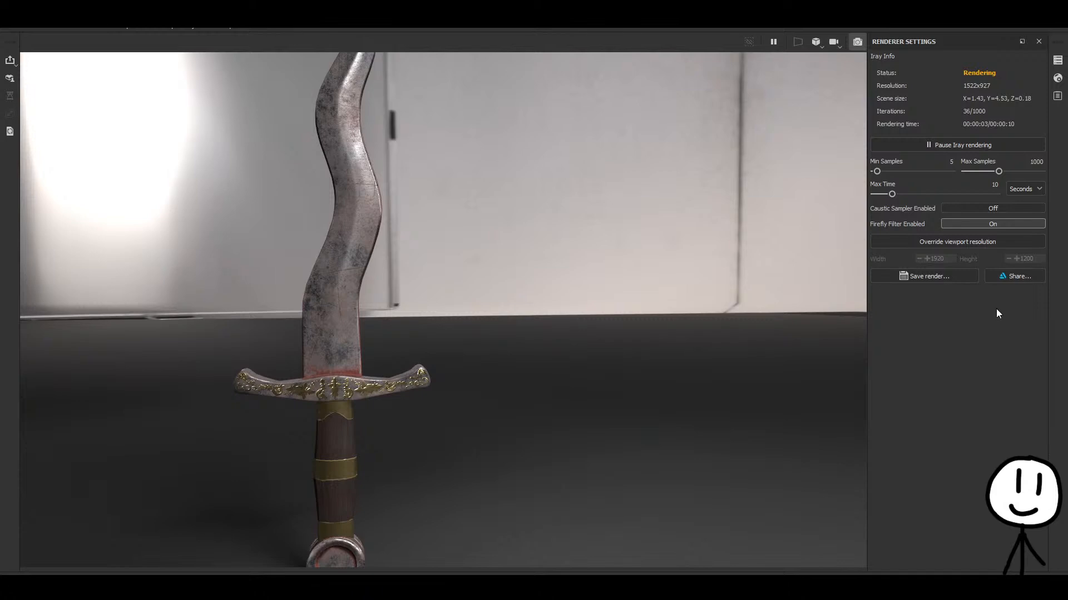
{"action": "left_click", "coordinate": [965, 274]}
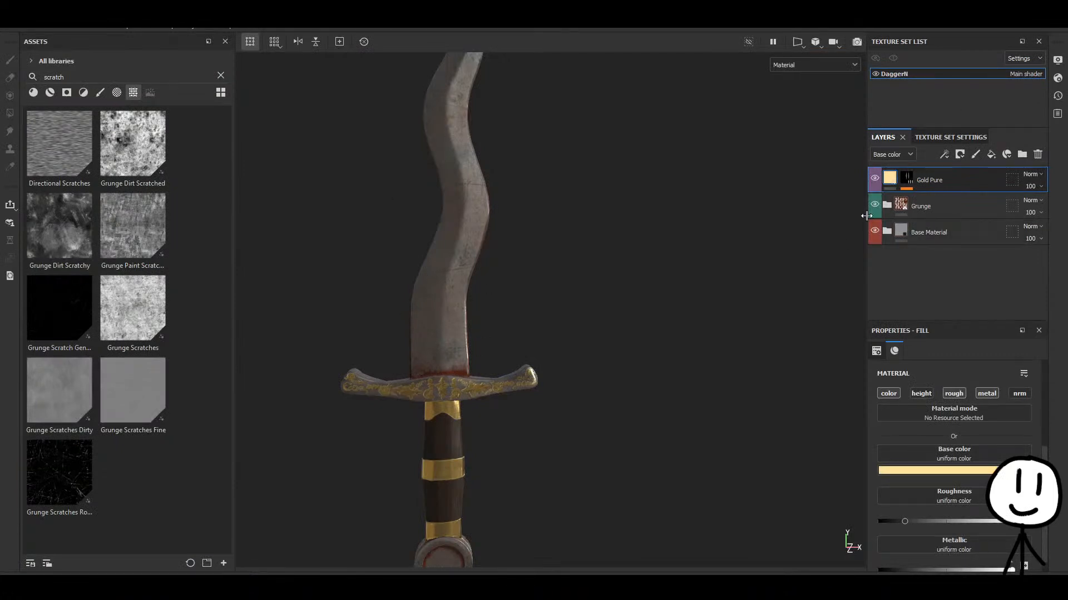
Paint black down the middle of the lower blade on the Rust Fine mask with brush size 5.28 and the default Shape alpha.
{"action": "left_click", "coordinate": [887, 206]}
{"action": "left_click", "coordinate": [946, 253]}
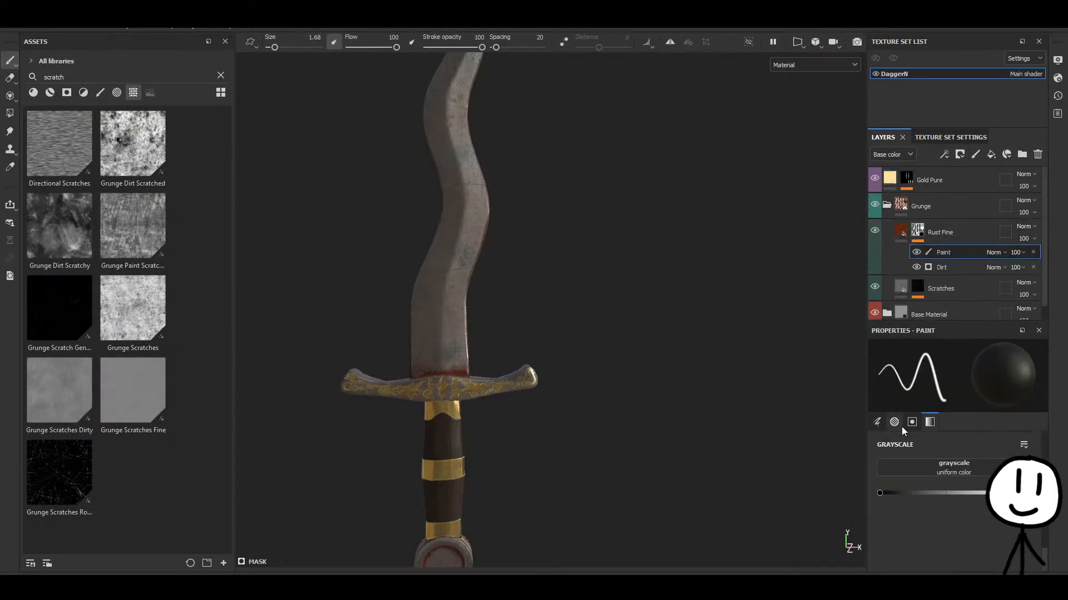
{"action": "scroll", "coordinate": [473, 298], "scroll_direction": "up", "scroll_amount": 5}
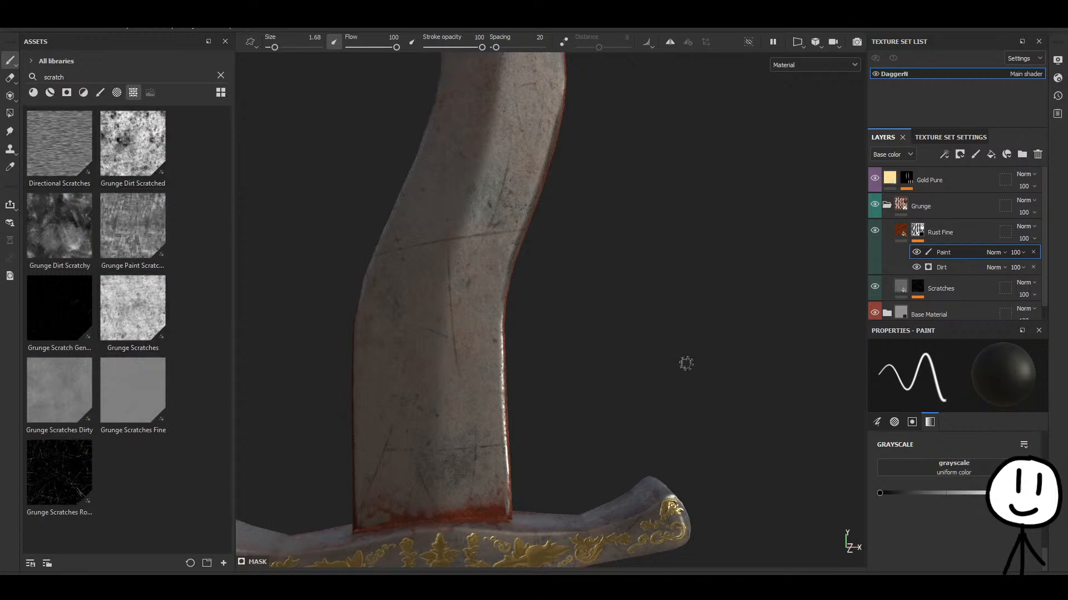
{"action": "right_click_drag", "start_coordinate": [686, 364], "coordinate": [702, 364], "text": "ctrl"}
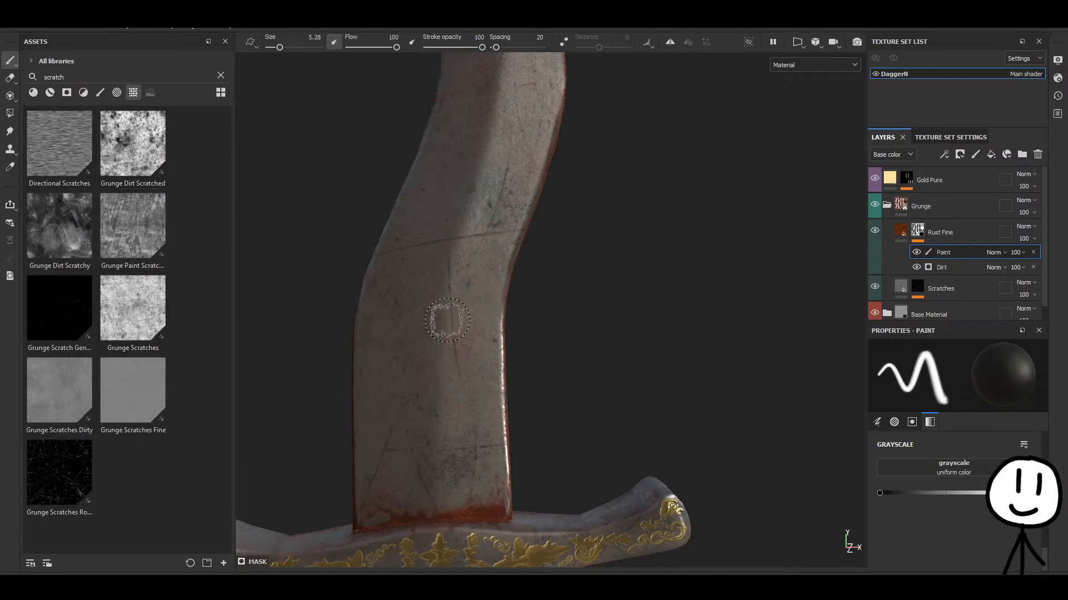
{"action": "left_click", "coordinate": [907, 424]}
{"action": "left_click", "coordinate": [894, 422]}
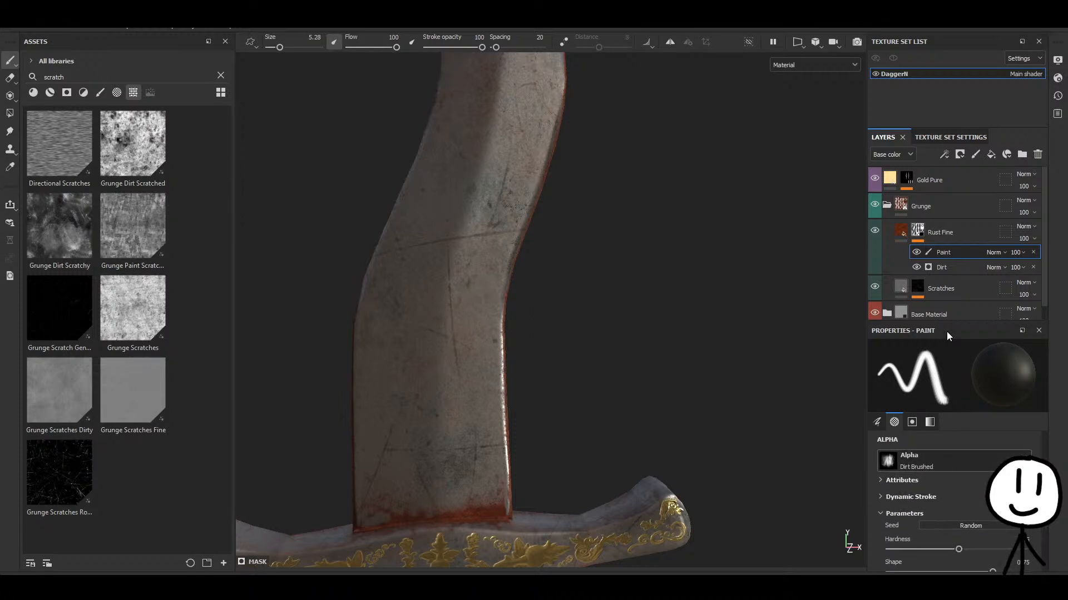
{"action": "left_click", "coordinate": [1023, 461]}
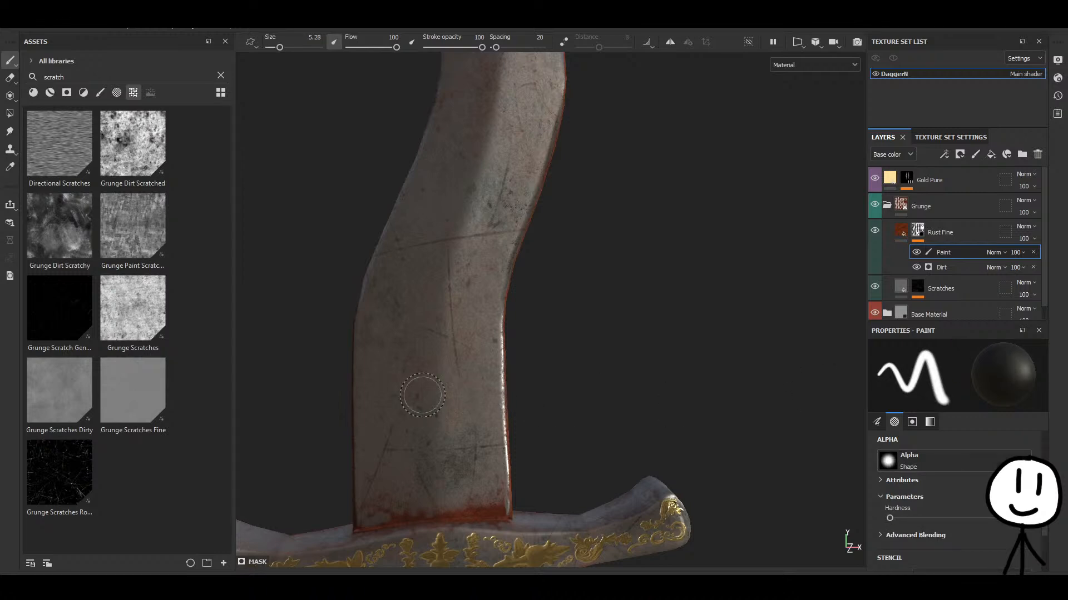
{"action": "left_click_drag", "start_coordinate": [428, 375], "coordinate": [454, 231]}
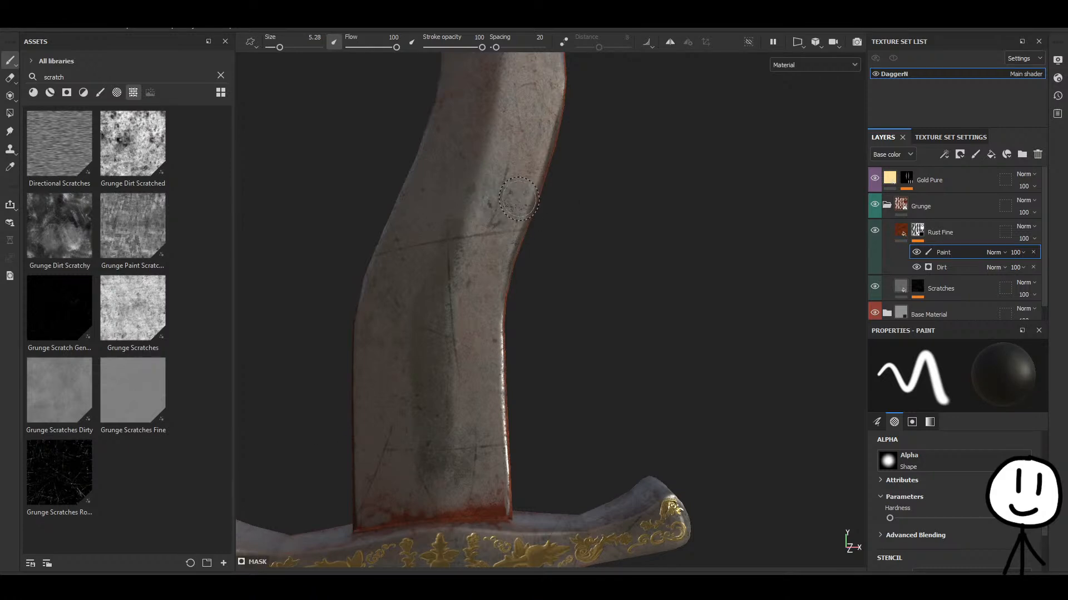
Paint black along the middle of the upper blade up to the tip on the Rust Fine mask.
{"action": "left_click_drag", "start_coordinate": [591, 195], "coordinate": [562, 293], "text": "alt"}
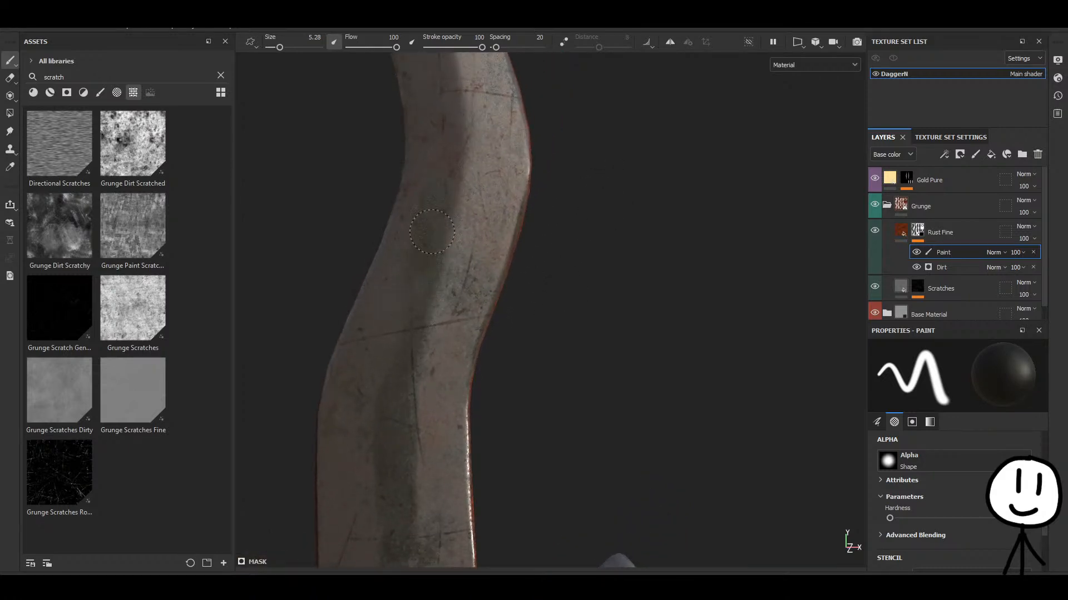
{"action": "mouse_move", "coordinate": [432, 232]}
{"action": "left_mouse_down", "text": "alt"}
{"action": "mouse_move", "coordinate": [414, 156]}
{"action": "mouse_move", "coordinate": [408, 447]}
{"action": "left_mouse_up", "text": "alt"}
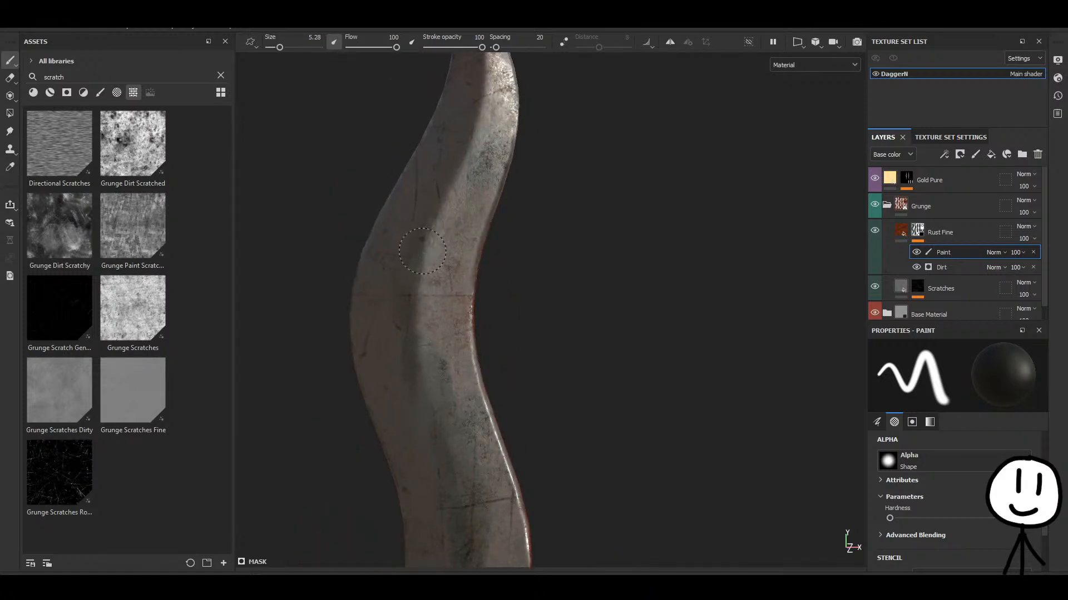
{"action": "left_click_drag", "start_coordinate": [465, 134], "coordinate": [440, 250], "text": "alt"}
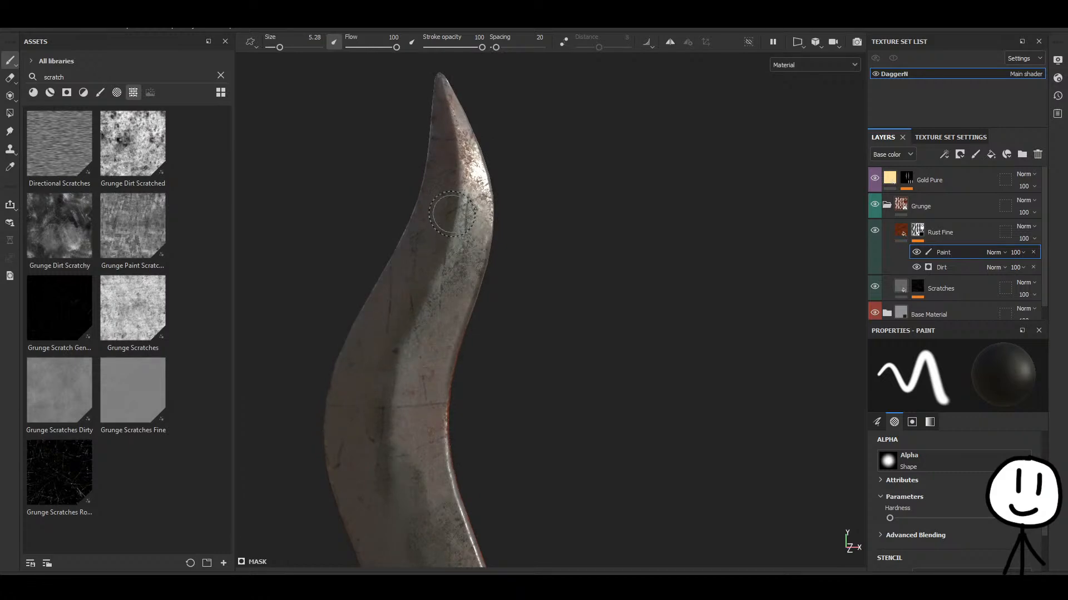
{"action": "left_click_drag", "start_coordinate": [451, 214], "coordinate": [457, 111]}
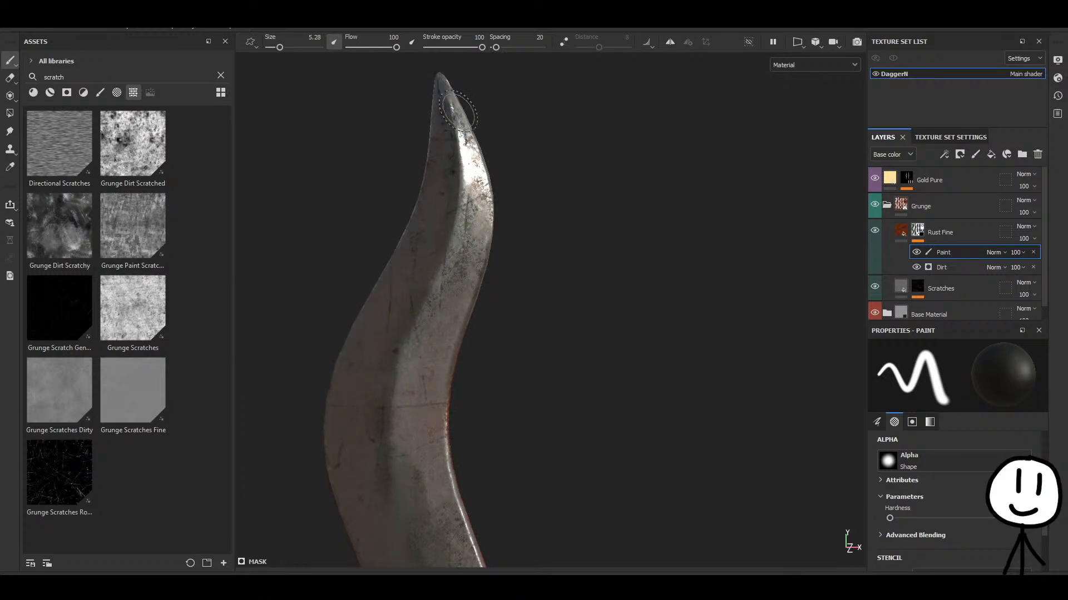
Paint black over the remaining rust down the blade's central bends on the Rust Fine mask.
{"action": "middle_click_drag", "start_coordinate": [417, 445], "coordinate": [390, 278], "text": "alt"}
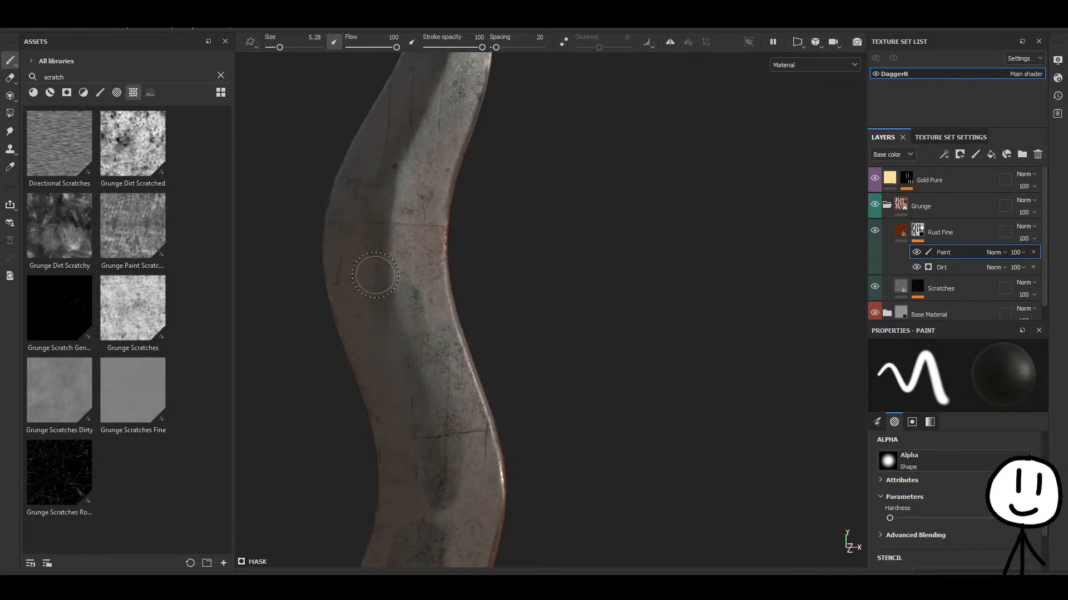
{"action": "mouse_move", "coordinate": [375, 275]}
{"action": "left_mouse_down"}
{"action": "mouse_move", "coordinate": [383, 303]}
{"action": "mouse_move", "coordinate": [361, 262]}
{"action": "mouse_move", "coordinate": [374, 206]}
{"action": "mouse_move", "coordinate": [393, 298]}
{"action": "mouse_move", "coordinate": [414, 317]}
{"action": "left_mouse_up"}
{"action": "middle_click_drag", "start_coordinate": [417, 411], "coordinate": [424, 388], "text": "alt"}
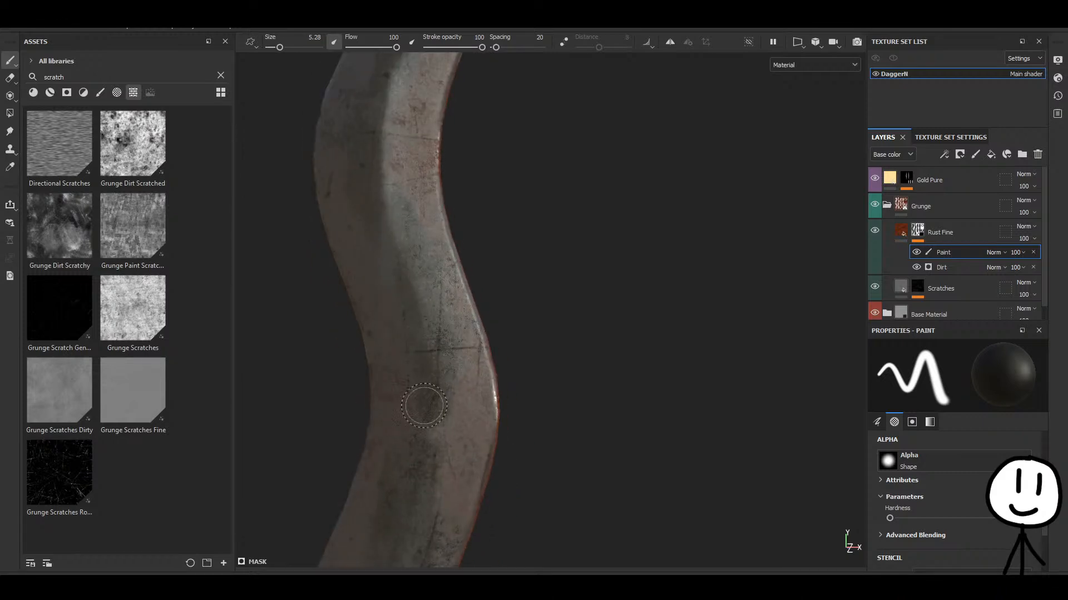
{"action": "mouse_move", "coordinate": [424, 405]}
{"action": "left_mouse_down"}
{"action": "mouse_move", "coordinate": [410, 452]}
{"action": "mouse_move", "coordinate": [409, 317]}
{"action": "left_mouse_up"}
{"action": "middle_click_drag", "start_coordinate": [439, 353], "coordinate": [432, 244]}
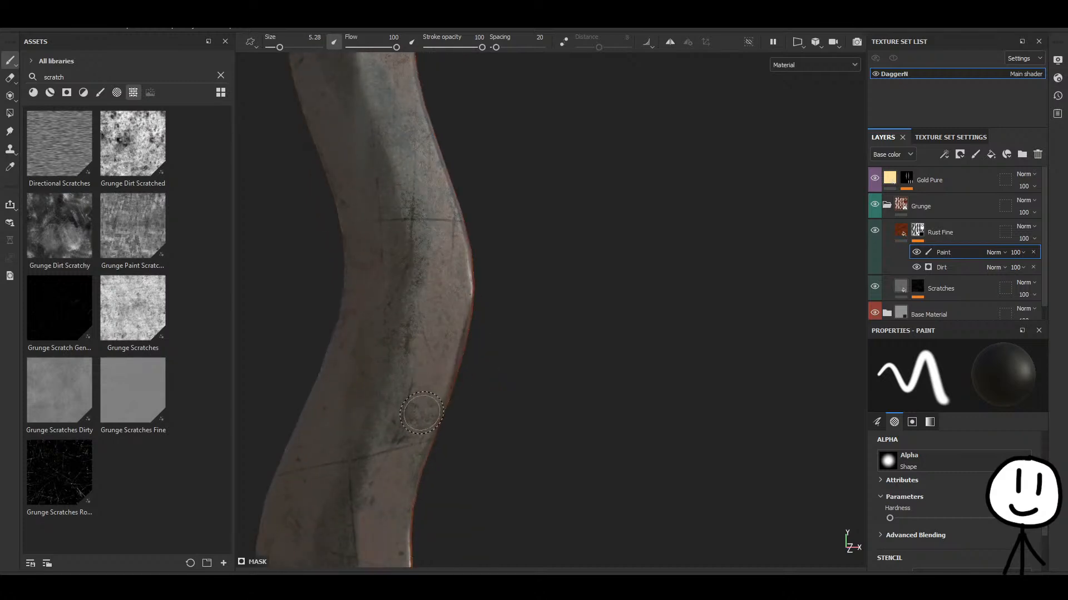
{"action": "left_click_drag", "start_coordinate": [336, 455], "coordinate": [398, 302], "text": "alt"}
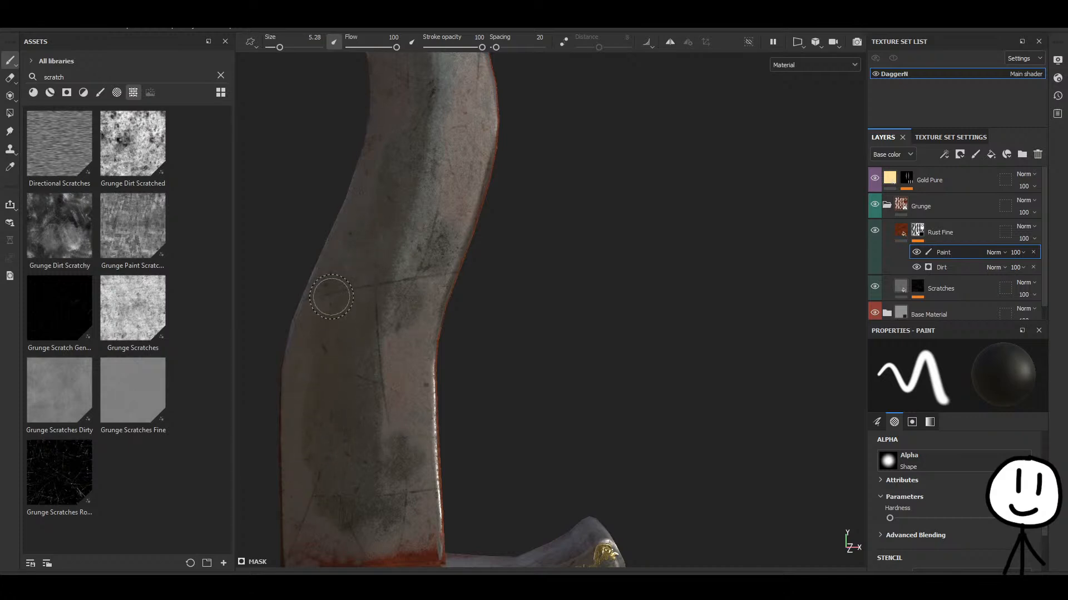
Examine the rust on the whole dagger and on the reverse side of the blade.
{"action": "scroll", "coordinate": [390, 300], "scroll_direction": "down", "scroll_amount": 5}
{"action": "scroll", "coordinate": [399, 367], "scroll_direction": "up", "scroll_amount": 4}
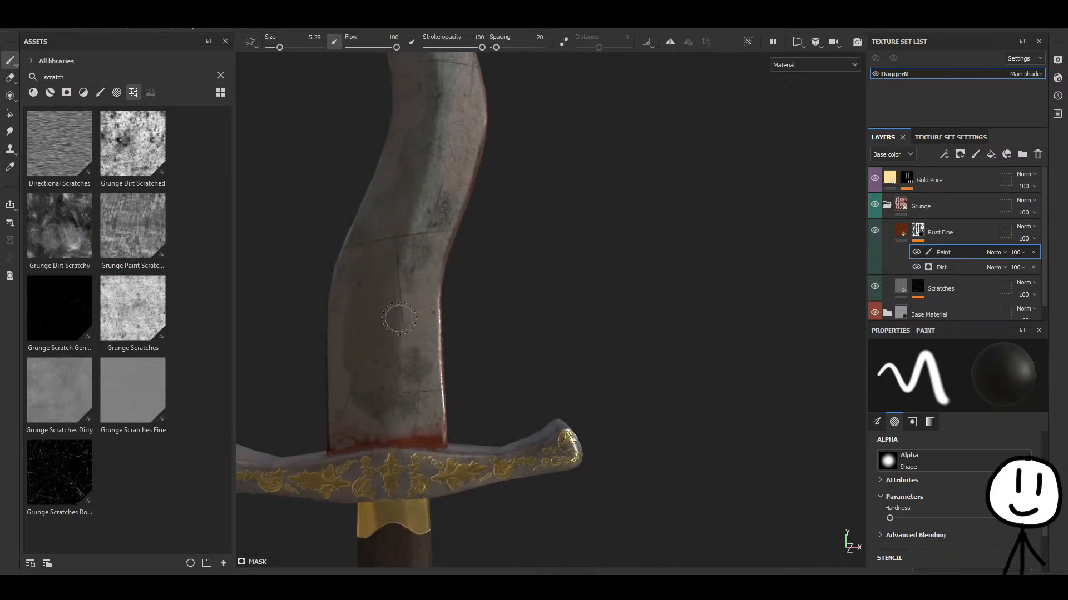
{"action": "scroll", "coordinate": [403, 364], "scroll_direction": "down", "scroll_amount": 5}
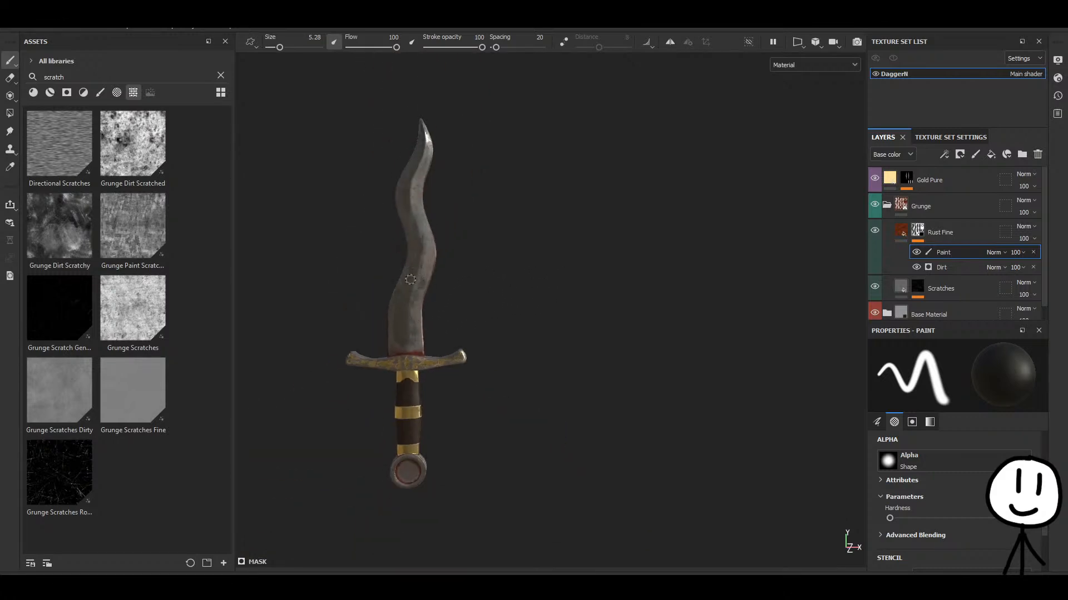
{"action": "left_click_drag", "start_coordinate": [509, 337], "coordinate": [570, 352], "text": "alt"}
{"action": "scroll", "coordinate": [471, 370], "scroll_direction": "up", "scroll_amount": 4}
{"action": "scroll", "coordinate": [471, 369], "scroll_direction": "up", "scroll_amount": 5}
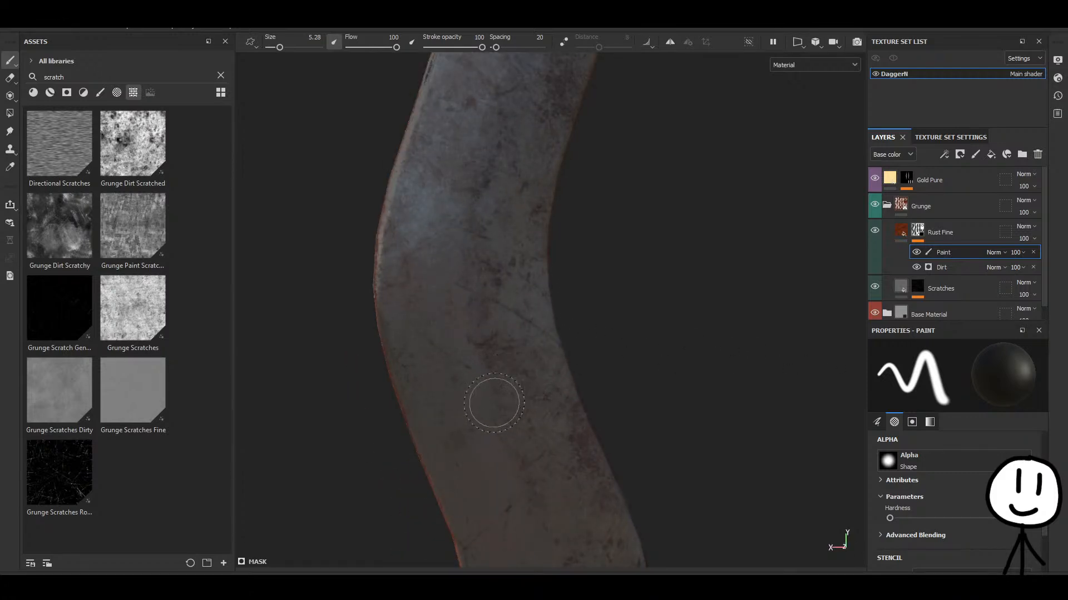
{"action": "scroll", "coordinate": [502, 413], "scroll_direction": "down", "scroll_amount": 6}
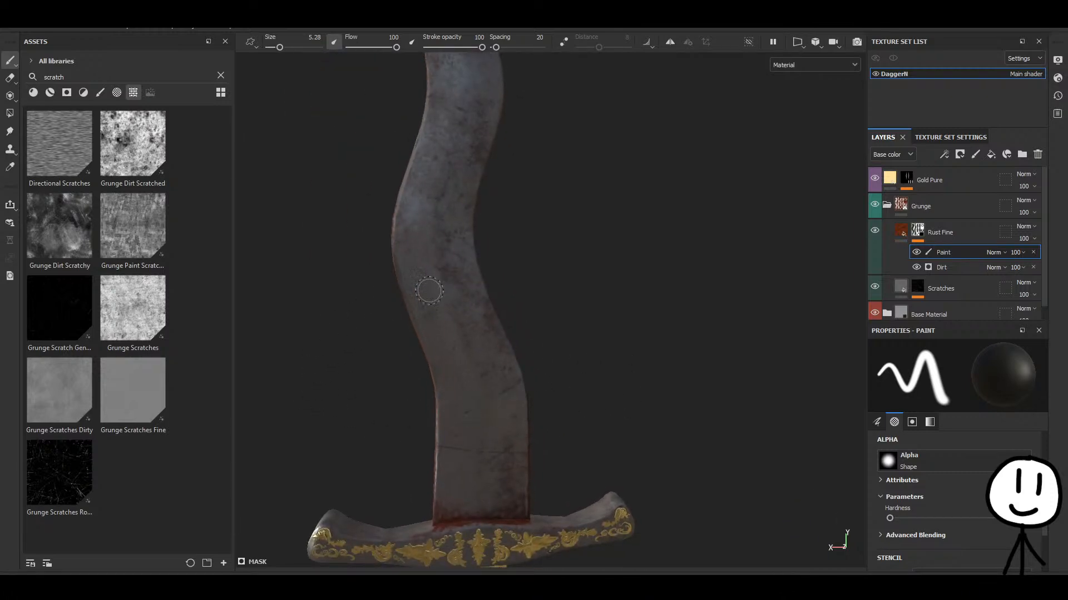
Paint black over the middle of the lower blade above the guard on the reverse side in the Rust Fine mask.
{"action": "mouse_move", "coordinate": [634, 352]}
{"action": "left_mouse_down", "text": "alt"}
{"action": "mouse_move", "coordinate": [617, 364]}
{"action": "mouse_move", "coordinate": [639, 343]}
{"action": "mouse_move", "coordinate": [620, 357]}
{"action": "mouse_move", "coordinate": [495, 296]}
{"action": "mouse_move", "coordinate": [432, 332]}
{"action": "left_mouse_up", "text": "alt"}
{"action": "middle_click_drag", "start_coordinate": [403, 423], "coordinate": [426, 421], "text": "alt"}
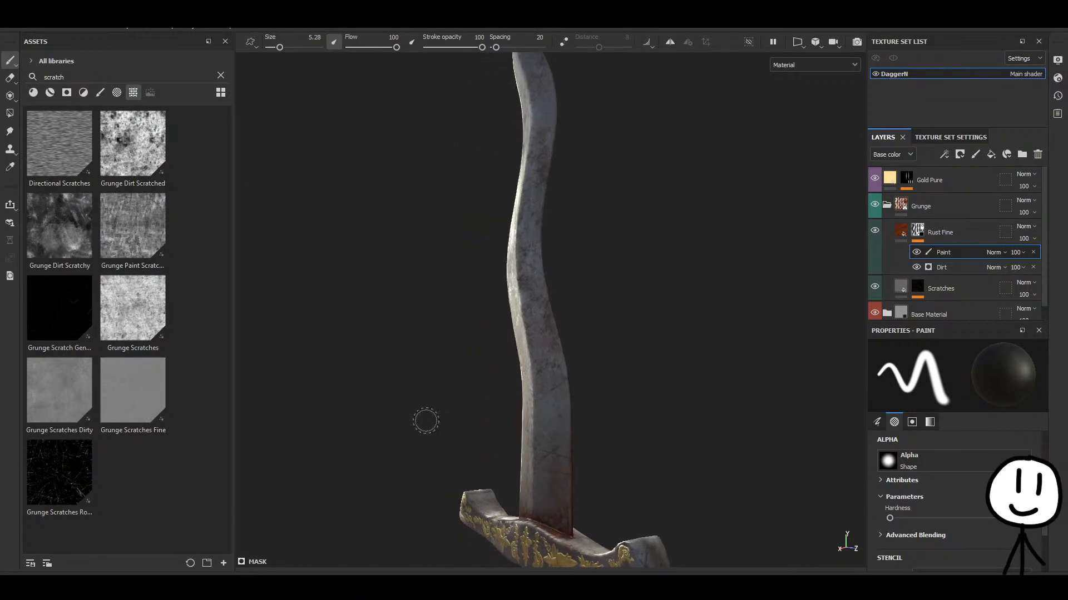
{"action": "mouse_move", "coordinate": [508, 427]}
{"action": "left_mouse_down", "text": "alt"}
{"action": "mouse_move", "coordinate": [433, 417]}
{"action": "mouse_move", "coordinate": [517, 417]}
{"action": "mouse_move", "coordinate": [409, 419]}
{"action": "mouse_move", "coordinate": [890, 404]}
{"action": "mouse_move", "coordinate": [660, 441]}
{"action": "mouse_move", "coordinate": [488, 429]}
{"action": "mouse_move", "coordinate": [636, 436]}
{"action": "mouse_move", "coordinate": [612, 419]}
{"action": "mouse_move", "coordinate": [633, 376]}
{"action": "mouse_move", "coordinate": [619, 419]}
{"action": "mouse_move", "coordinate": [500, 405]}
{"action": "mouse_move", "coordinate": [631, 399]}
{"action": "mouse_move", "coordinate": [452, 396]}
{"action": "mouse_move", "coordinate": [610, 415]}
{"action": "mouse_move", "coordinate": [579, 402]}
{"action": "mouse_move", "coordinate": [523, 446]}
{"action": "mouse_move", "coordinate": [522, 480]}
{"action": "mouse_move", "coordinate": [688, 513]}
{"action": "mouse_move", "coordinate": [610, 356]}
{"action": "left_mouse_up", "text": "alt"}
{"action": "scroll", "coordinate": [552, 411], "scroll_direction": "up", "scroll_amount": 3}
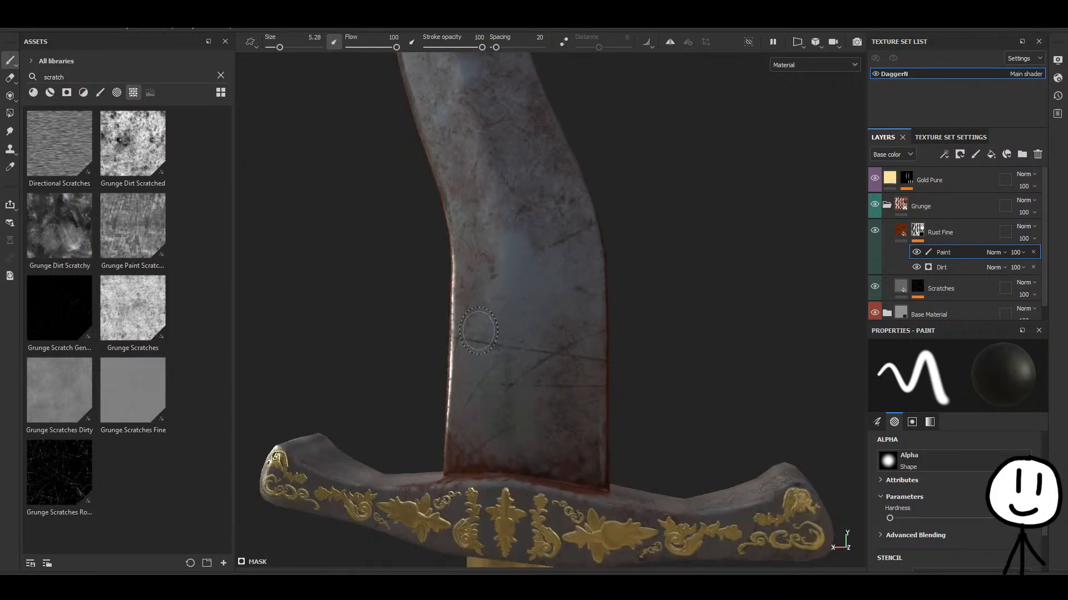
{"action": "mouse_move", "coordinate": [478, 412]}
{"action": "left_mouse_down", "text": "alt"}
{"action": "mouse_move", "coordinate": [507, 444]}
{"action": "mouse_move", "coordinate": [570, 451]}
{"action": "mouse_move", "coordinate": [494, 455]}
{"action": "left_mouse_up", "text": "alt"}
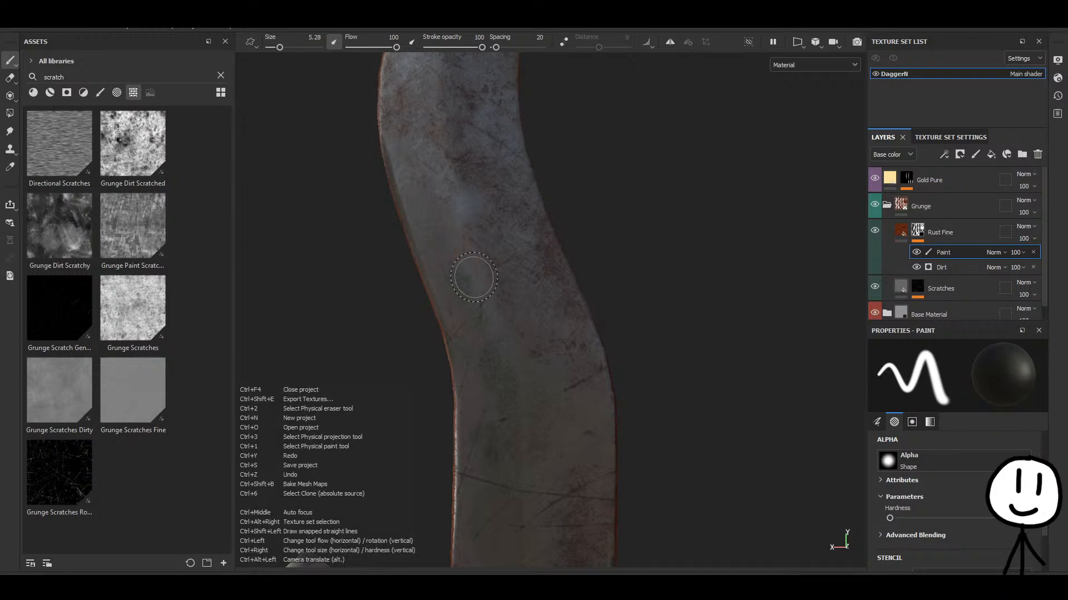
{"action": "scroll", "coordinate": [461, 243], "scroll_direction": "up", "scroll_amount": 1, "text": "alt"}
{"action": "middle_click_drag", "start_coordinate": [460, 243], "coordinate": [487, 309], "text": "alt"}
Check the blade's base color and metallic channels, and return to the material view.
{"action": "key", "text": "c"}
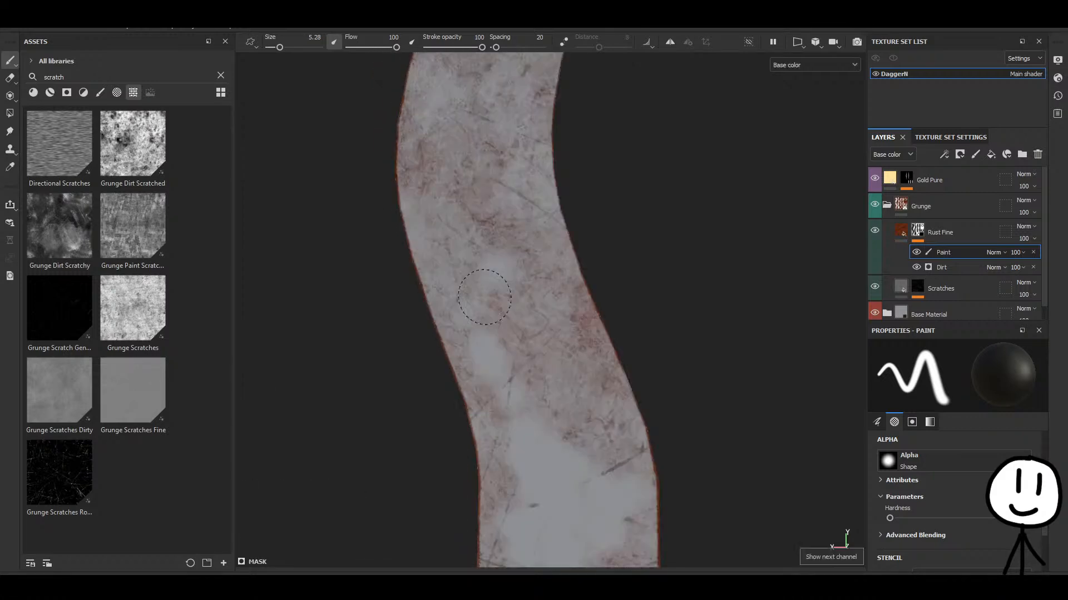
{"action": "key", "text": "c"}
{"action": "key", "text": "c"}
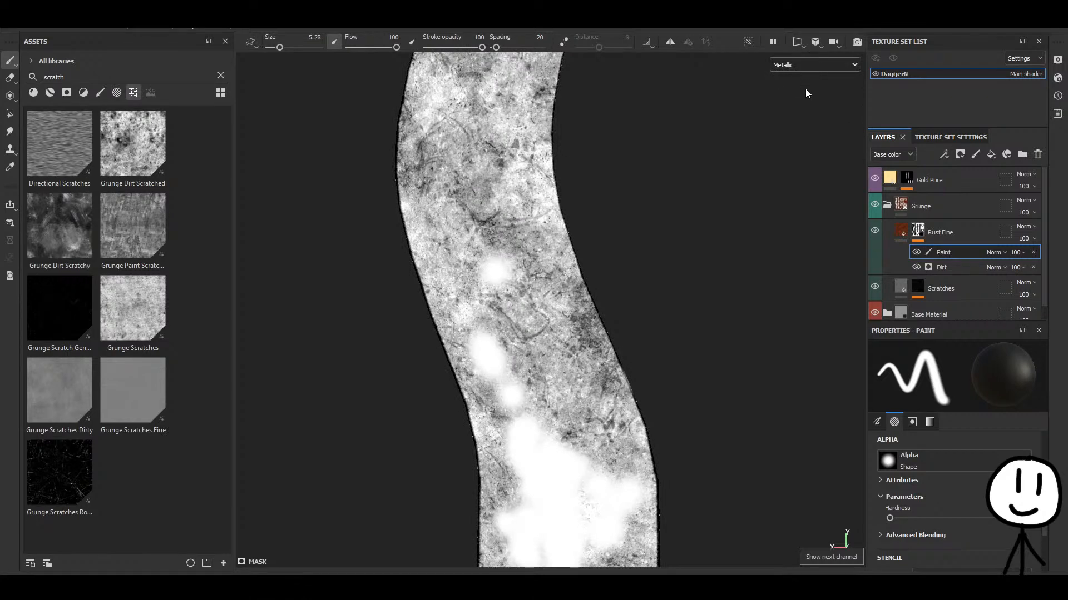
{"action": "key", "text": "m"}
Undo a stray white stroke and paint black over the rust around the lower bend of the blade's reverse side.
{"action": "left_click_drag", "start_coordinate": [480, 289], "coordinate": [475, 322]}
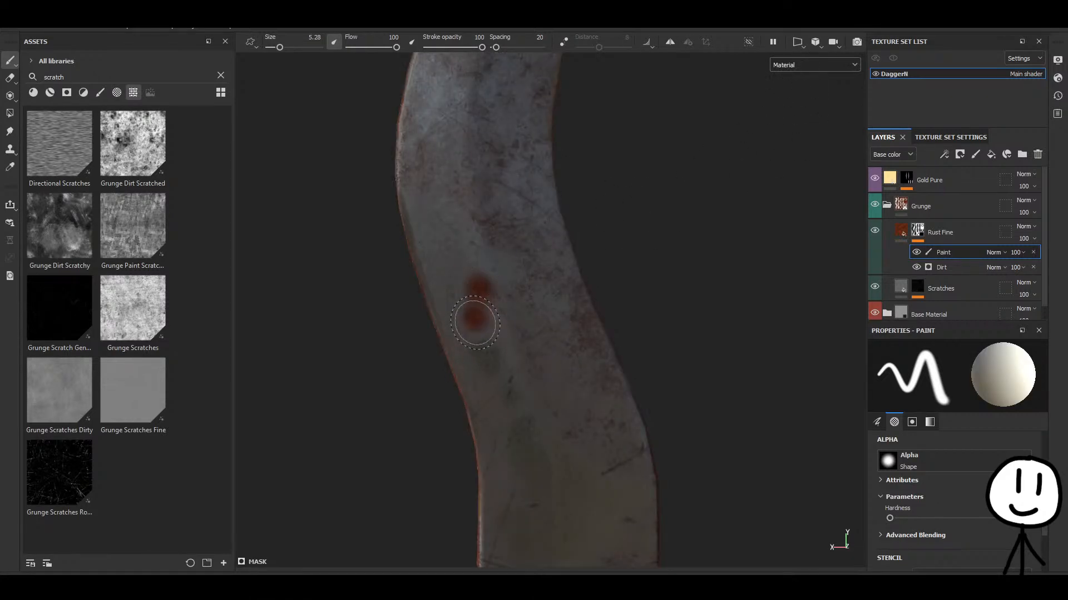
{"action": "key", "text": "ctrl+z"}
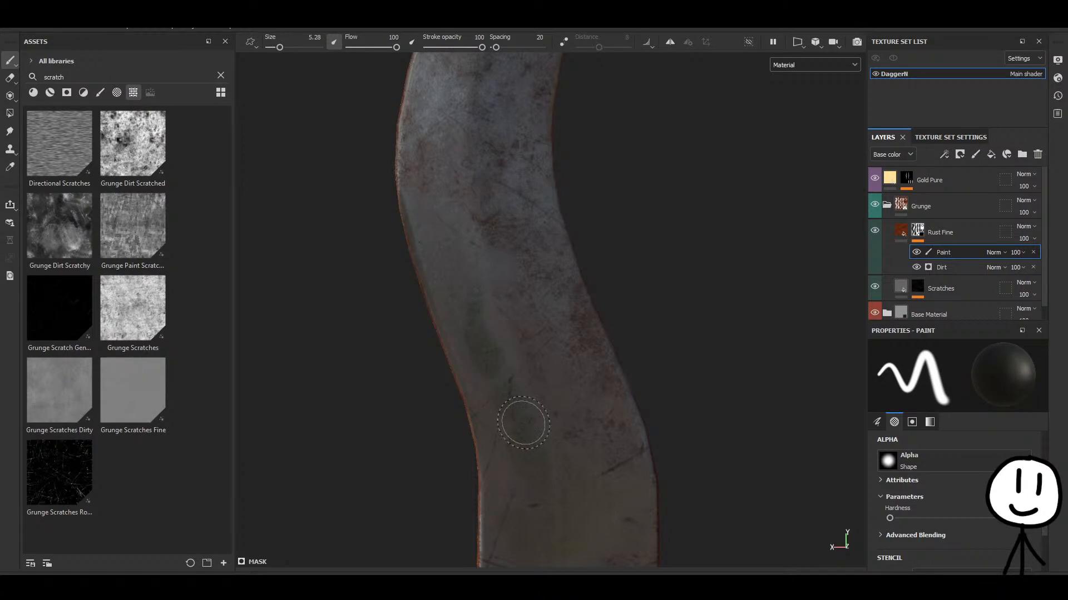
{"action": "middle_click_drag", "start_coordinate": [470, 296], "coordinate": [482, 370], "text": "alt"}
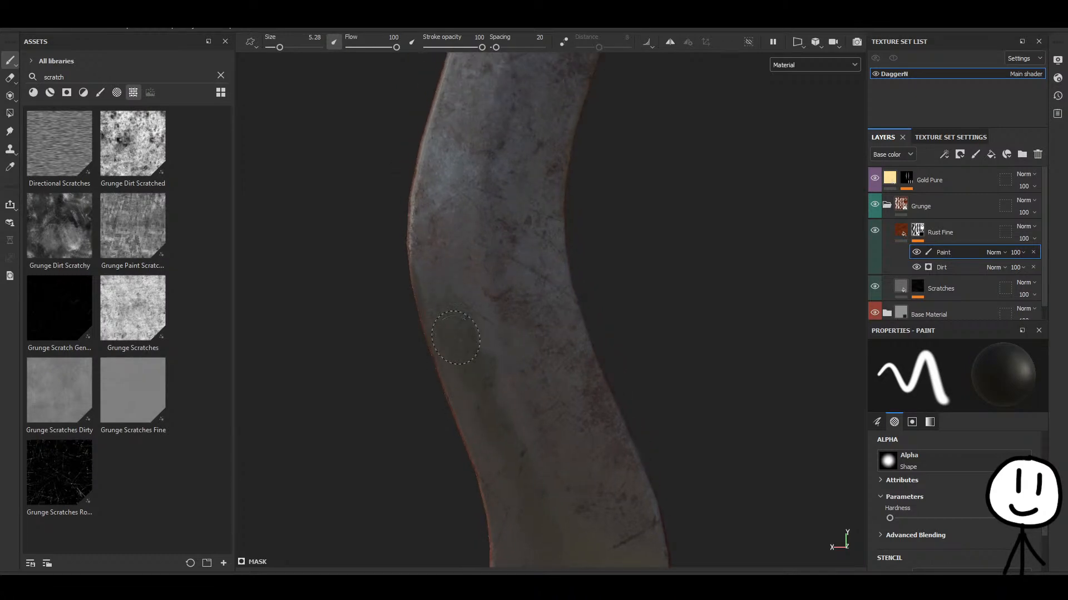
{"action": "mouse_move", "coordinate": [486, 446]}
{"action": "left_mouse_down", "text": "alt"}
{"action": "mouse_move", "coordinate": [437, 231]}
{"action": "mouse_move", "coordinate": [389, 296]}
{"action": "mouse_move", "coordinate": [574, 291]}
{"action": "left_mouse_up", "text": "alt"}
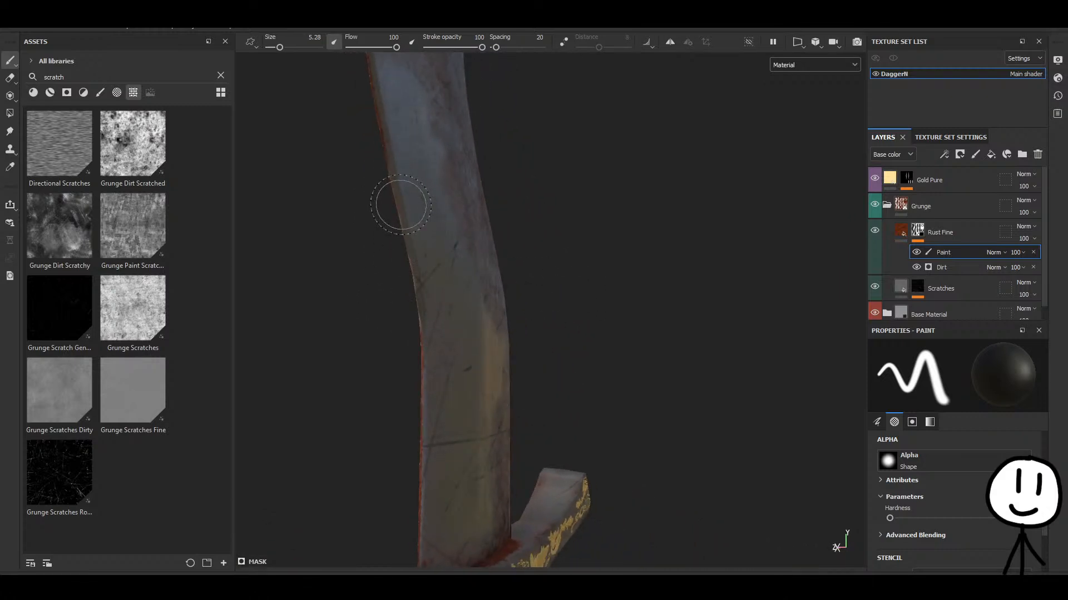
{"action": "left_click_drag", "start_coordinate": [403, 204], "coordinate": [279, 313], "text": "alt"}
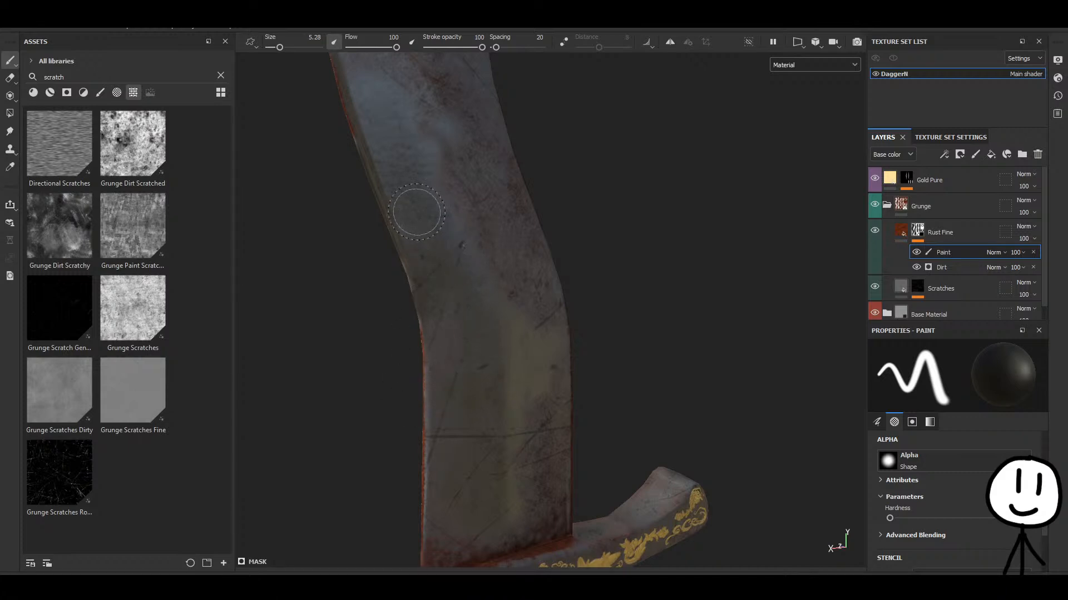
{"action": "left_click_drag", "start_coordinate": [375, 279], "coordinate": [347, 255], "text": "alt"}
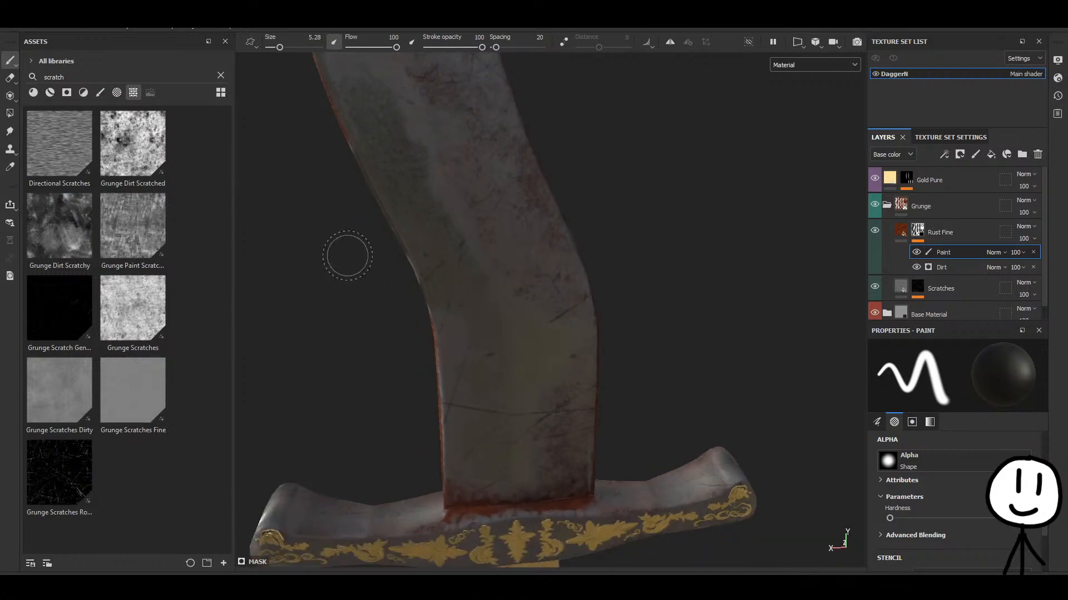
{"action": "middle_click_drag", "start_coordinate": [378, 217], "coordinate": [493, 438], "text": "alt"}
Paint black along the edge and middle of the central bends on the blade's reverse side in the Rust Fine mask.
{"action": "left_click_drag", "start_coordinate": [428, 264], "coordinate": [426, 321]}
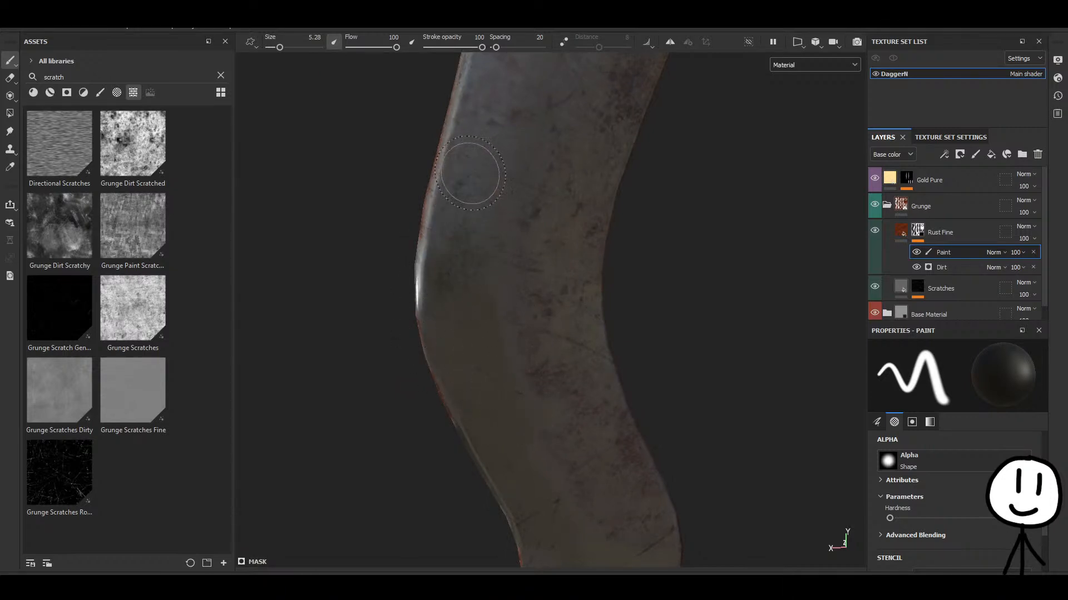
{"action": "left_click_drag", "start_coordinate": [545, 253], "coordinate": [452, 222], "text": "alt"}
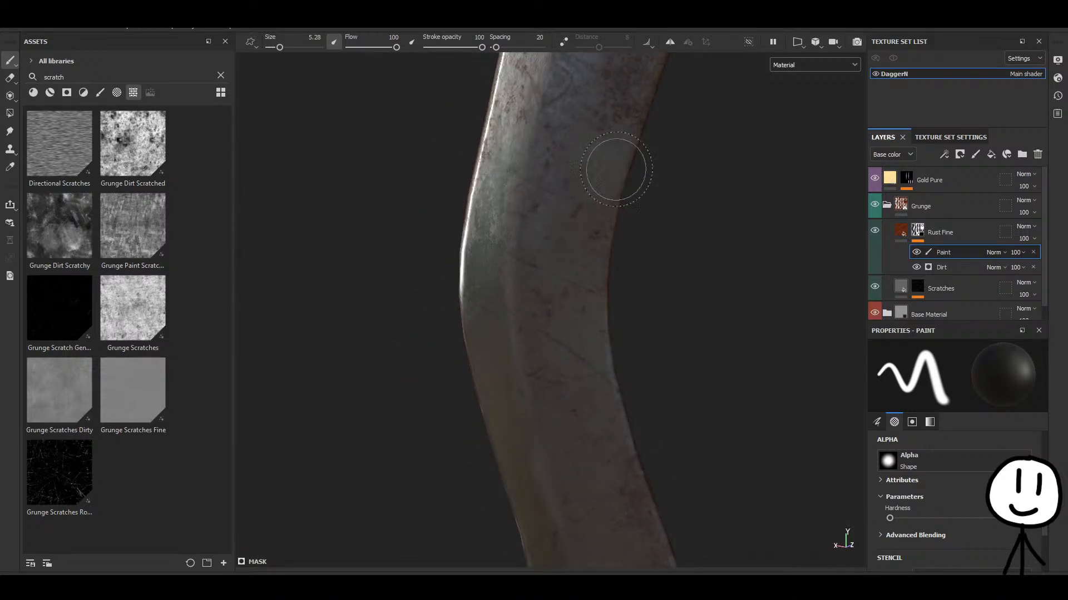
{"action": "mouse_move", "coordinate": [544, 195]}
{"action": "left_mouse_down", "text": "alt"}
{"action": "mouse_move", "coordinate": [573, 257]}
{"action": "mouse_move", "coordinate": [522, 337]}
{"action": "left_mouse_up", "text": "alt"}
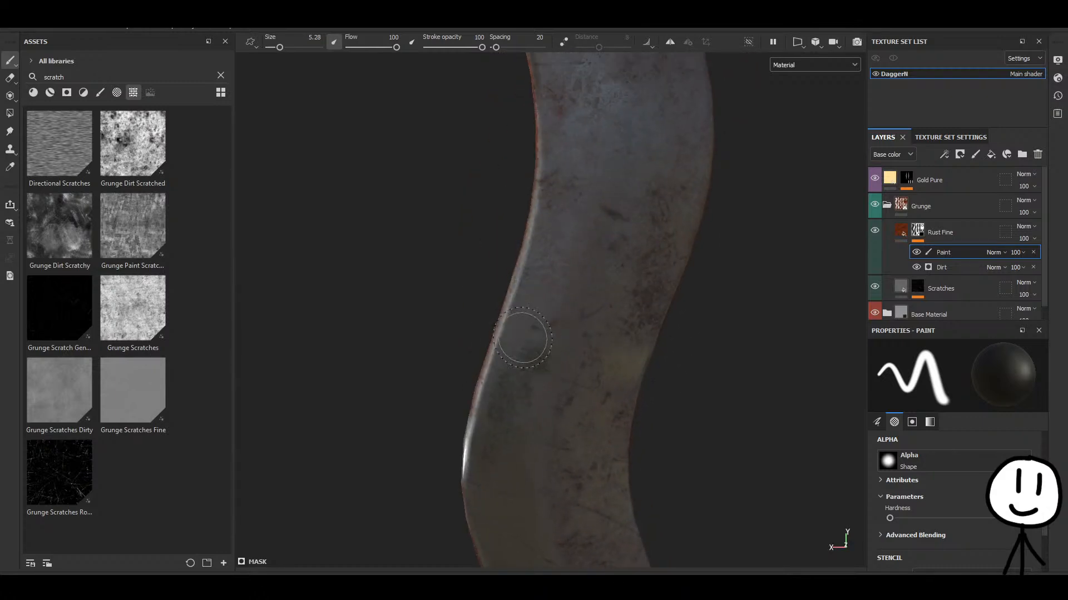
{"action": "mouse_move", "coordinate": [541, 276]}
{"action": "left_mouse_down"}
{"action": "mouse_move", "coordinate": [524, 264]}
{"action": "mouse_move", "coordinate": [543, 343]}
{"action": "mouse_move", "coordinate": [534, 401]}
{"action": "left_mouse_up"}
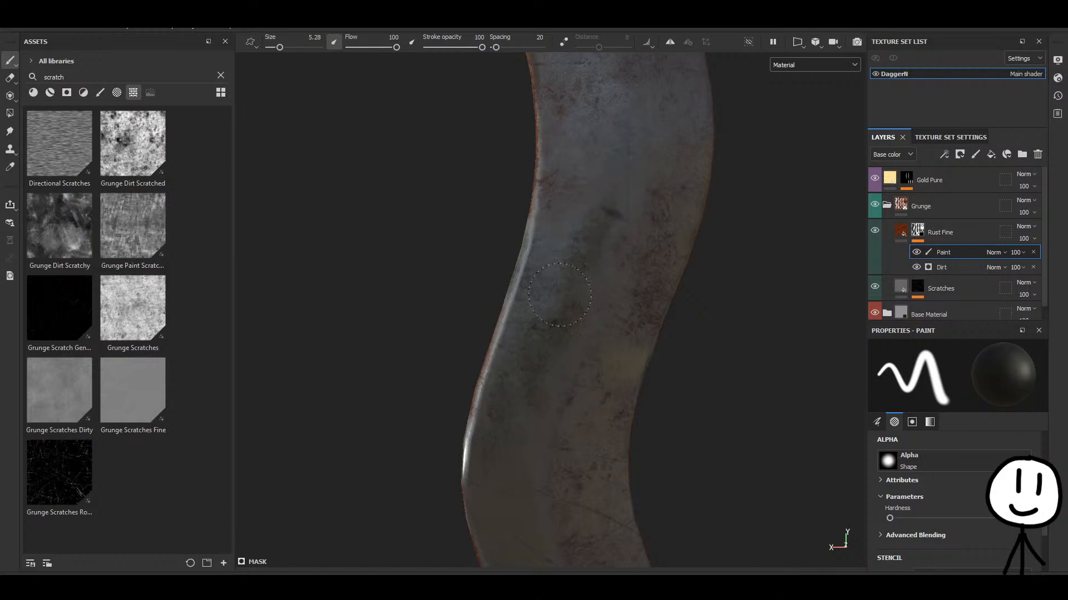
{"action": "left_click_drag", "start_coordinate": [615, 215], "coordinate": [533, 329], "text": "alt"}
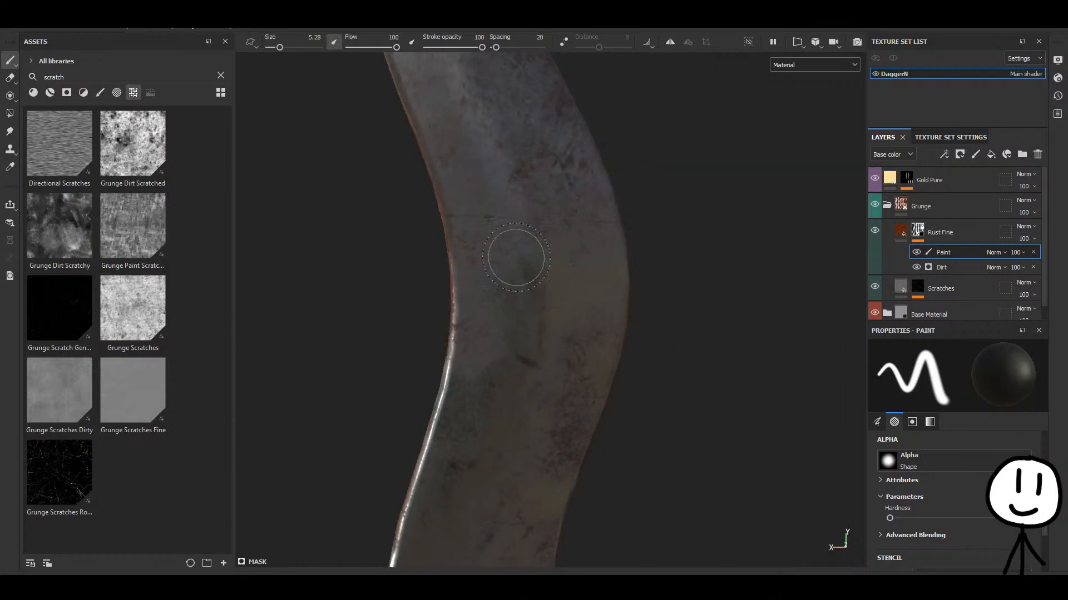
Paint black along the upper blade below the tip on the reverse side in the Rust Fine mask.
{"action": "mouse_move", "coordinate": [516, 257]}
{"action": "left_mouse_down", "text": "alt"}
{"action": "mouse_move", "coordinate": [504, 290]}
{"action": "mouse_move", "coordinate": [513, 361]}
{"action": "left_mouse_up", "text": "alt"}
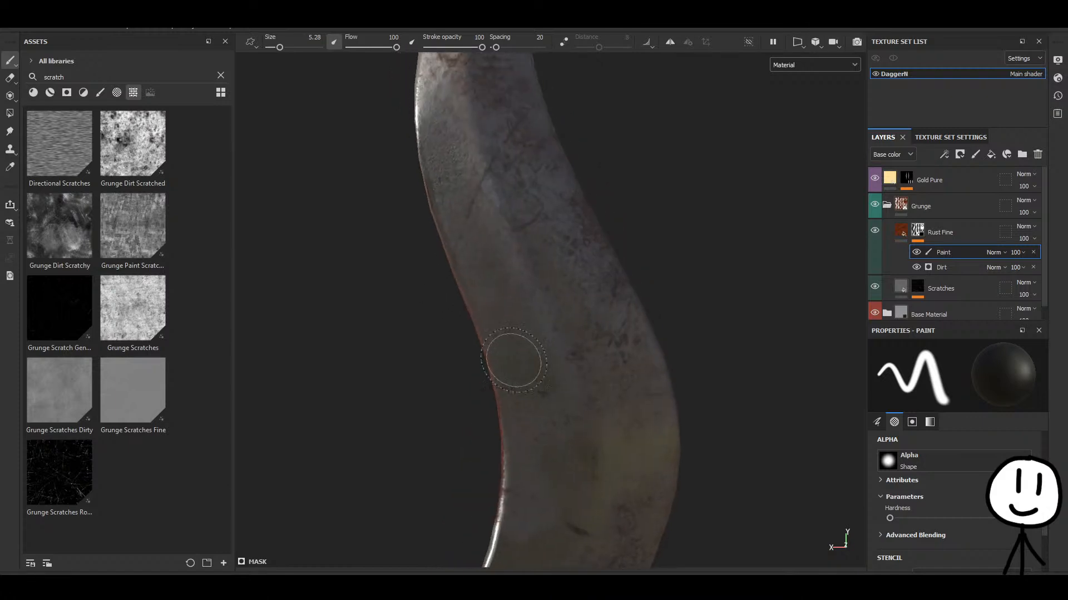
{"action": "left_click_drag", "start_coordinate": [482, 264], "coordinate": [450, 169]}
{"action": "mouse_move", "coordinate": [461, 329]}
{"action": "left_mouse_down", "text": "alt"}
{"action": "mouse_move", "coordinate": [507, 322]}
{"action": "mouse_move", "coordinate": [468, 307]}
{"action": "mouse_move", "coordinate": [479, 358]}
{"action": "left_mouse_up", "text": "alt"}
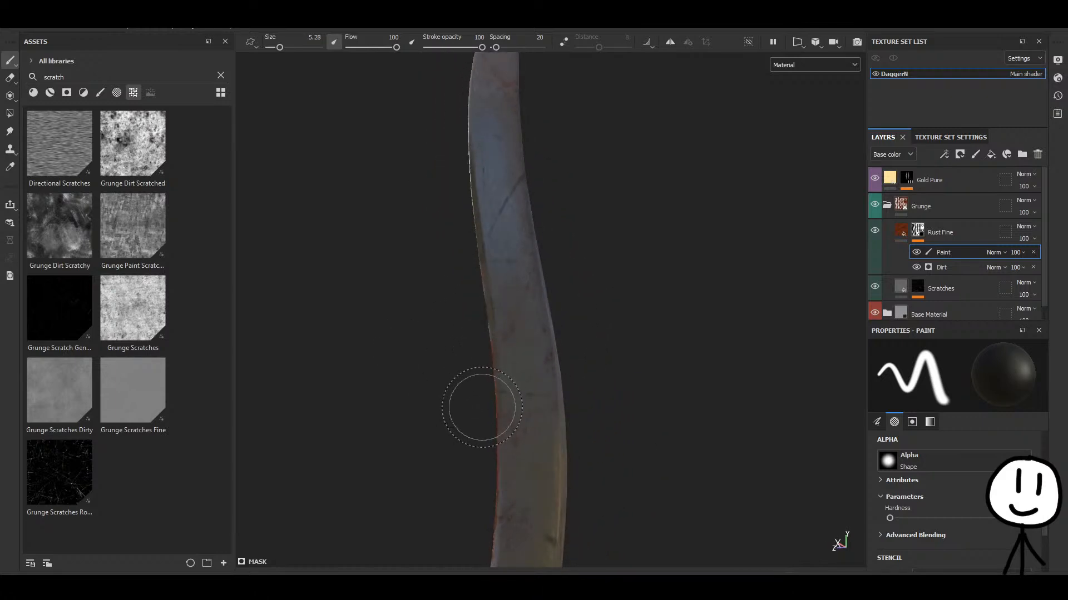
{"action": "mouse_move", "coordinate": [476, 405]}
{"action": "left_mouse_down", "text": "alt"}
{"action": "mouse_move", "coordinate": [329, 383]}
{"action": "mouse_move", "coordinate": [495, 317]}
{"action": "left_mouse_up", "text": "alt"}
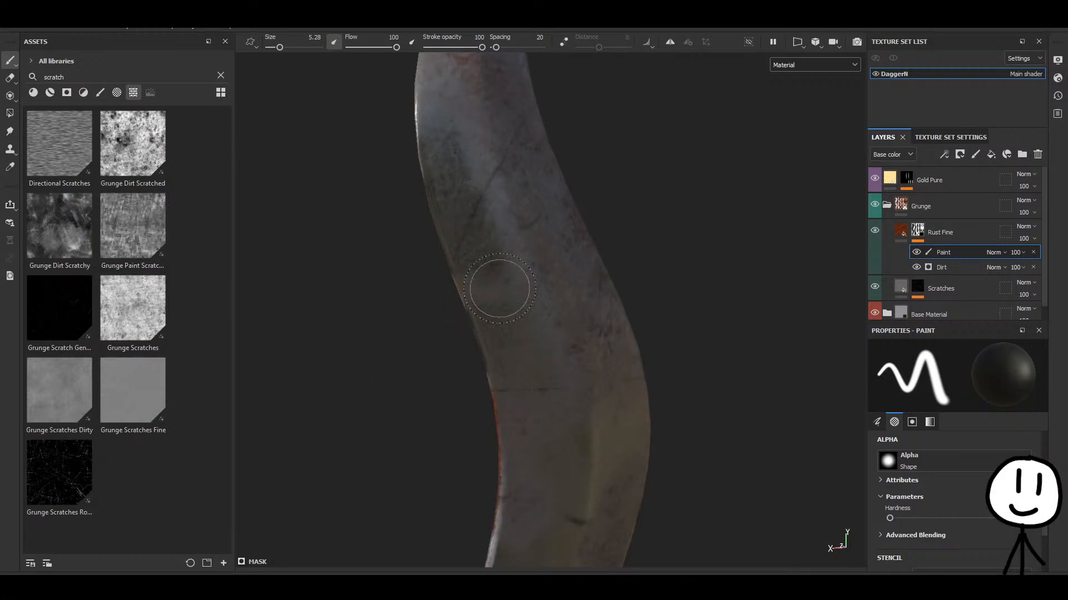
Paint black over the rust at the tip and just beneath it on the blade's reverse side.
{"action": "mouse_move", "coordinate": [478, 275]}
{"action": "left_mouse_down", "text": "alt"}
{"action": "mouse_move", "coordinate": [506, 406]}
{"action": "mouse_move", "coordinate": [548, 305]}
{"action": "mouse_move", "coordinate": [535, 393]}
{"action": "left_mouse_up", "text": "alt"}
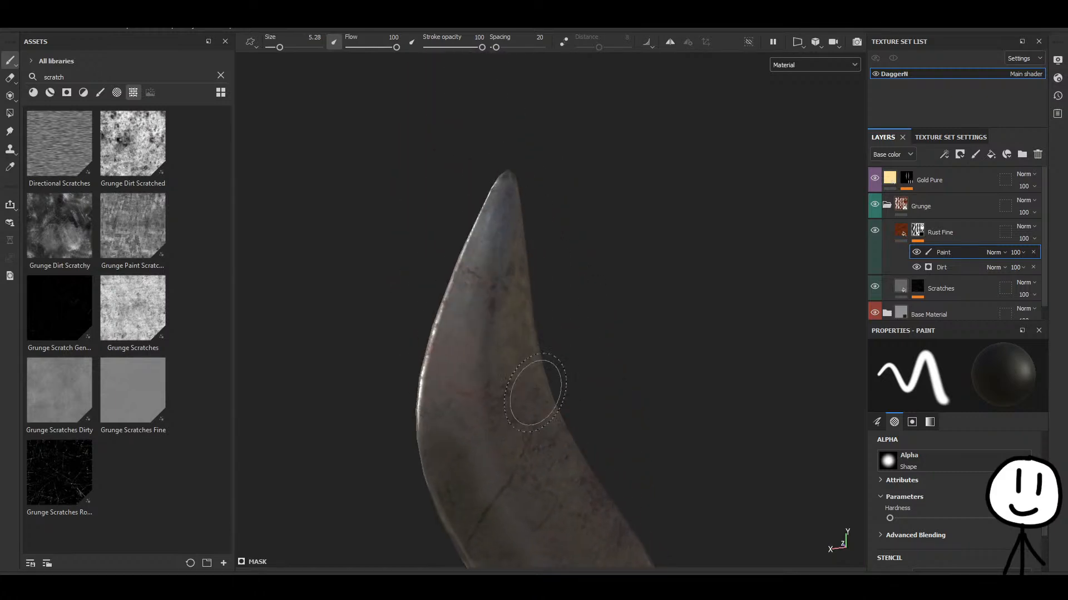
{"action": "left_click_drag", "start_coordinate": [503, 208], "coordinate": [479, 218], "text": "alt"}
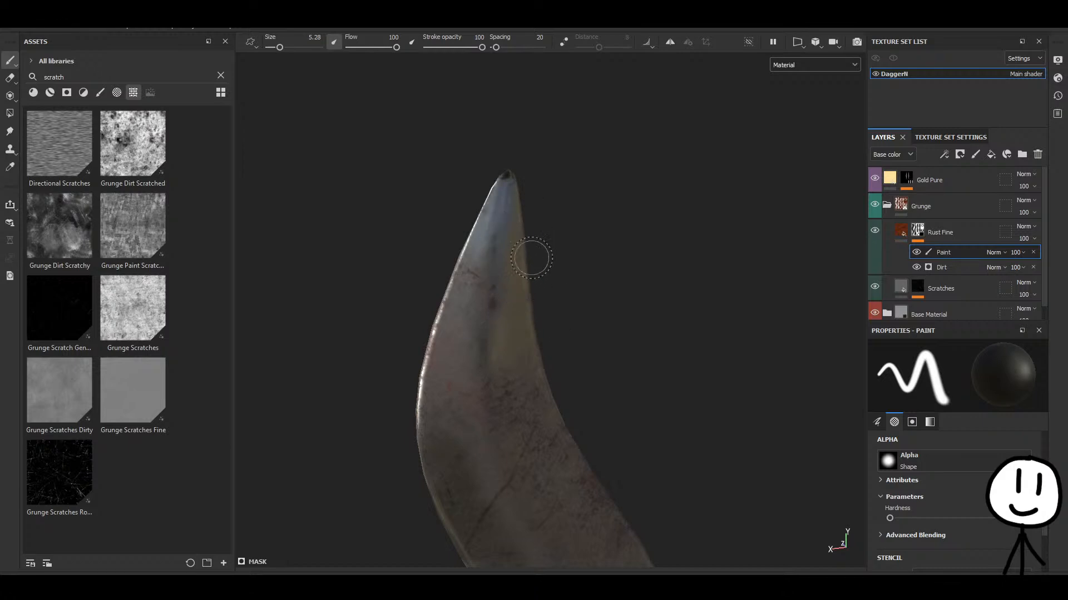
{"action": "mouse_move", "coordinate": [531, 255]}
{"action": "left_mouse_down", "text": "alt"}
{"action": "mouse_move", "coordinate": [546, 277]}
{"action": "mouse_move", "coordinate": [582, 291]}
{"action": "mouse_move", "coordinate": [552, 419]}
{"action": "left_mouse_up", "text": "alt"}
{"action": "middle_click_drag", "start_coordinate": [551, 418], "coordinate": [549, 303], "text": "alt"}
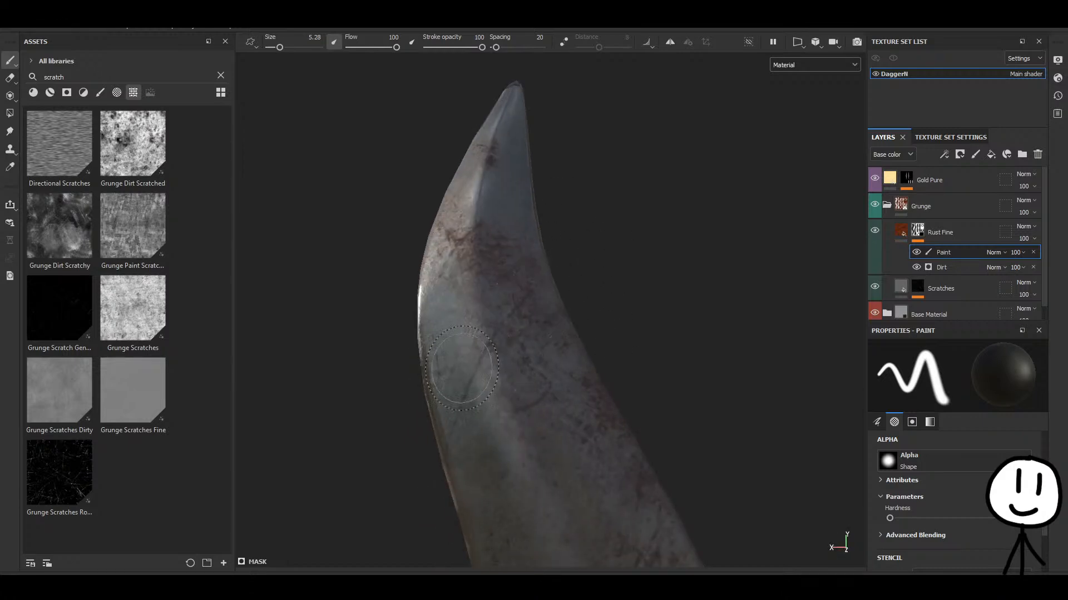
{"action": "mouse_move", "coordinate": [461, 373]}
{"action": "left_mouse_down"}
{"action": "mouse_move", "coordinate": [498, 424]}
{"action": "mouse_move", "coordinate": [505, 405]}
{"action": "mouse_move", "coordinate": [504, 464]}
{"action": "mouse_move", "coordinate": [512, 245]}
{"action": "mouse_move", "coordinate": [665, 291]}
{"action": "mouse_move", "coordinate": [626, 275]}
{"action": "mouse_move", "coordinate": [594, 410]}
{"action": "mouse_move", "coordinate": [560, 358]}
{"action": "mouse_move", "coordinate": [508, 354]}
{"action": "left_mouse_up"}
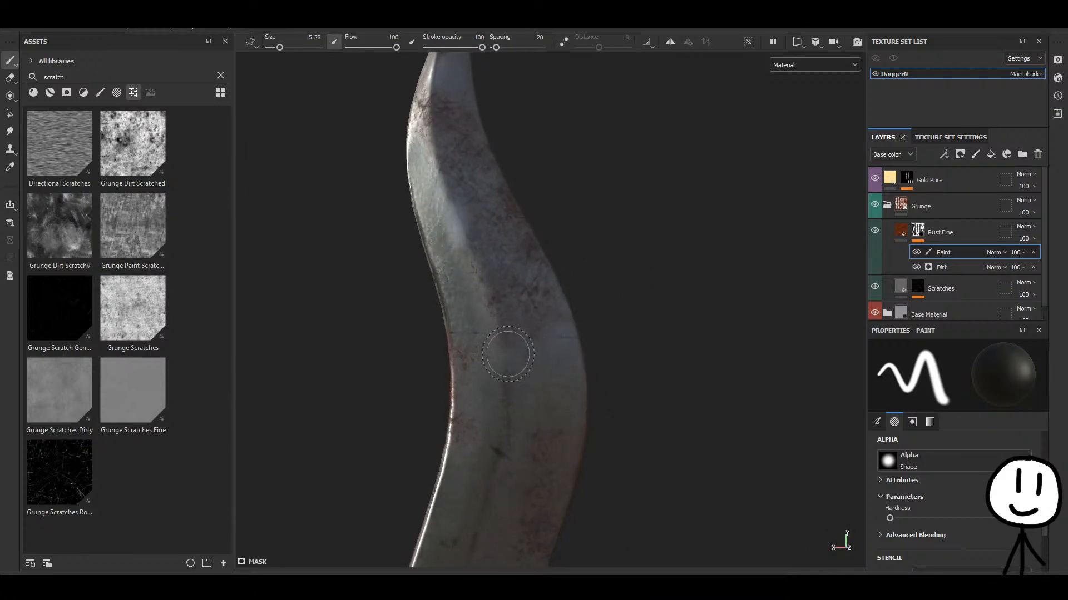
Inspect the rust on the blade's reverse side, then the whole dagger from other angles around to the front face.
{"action": "left_click_drag", "start_coordinate": [616, 338], "coordinate": [729, 387], "text": "alt"}
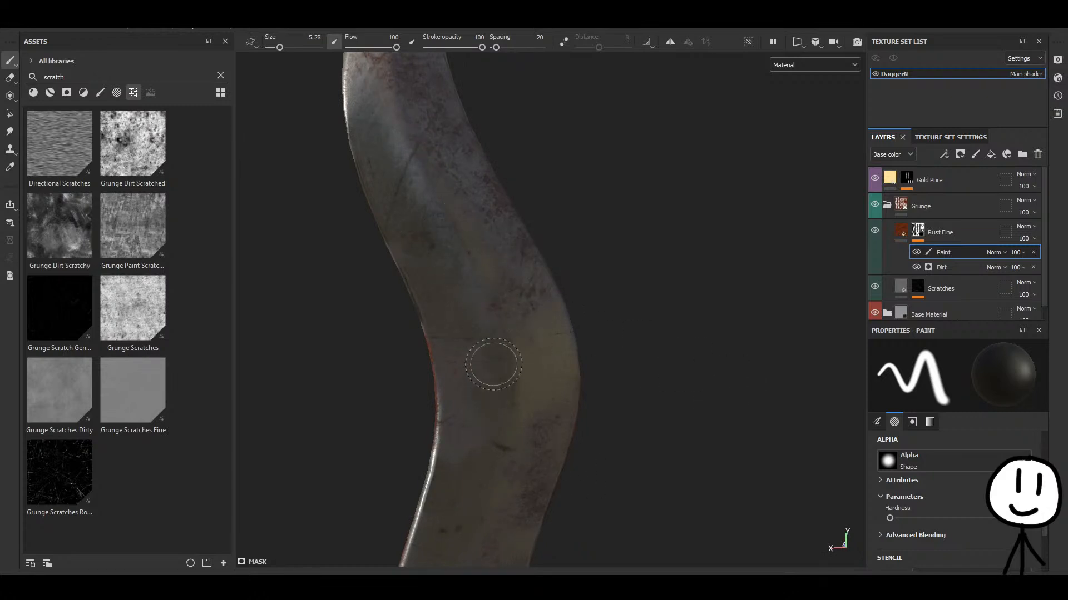
{"action": "scroll", "coordinate": [630, 409], "scroll_direction": "down", "scroll_amount": 5}
{"action": "left_click_drag", "start_coordinate": [626, 446], "coordinate": [561, 345], "text": "alt"}
{"action": "middle_click_drag", "start_coordinate": [606, 429], "coordinate": [567, 327], "text": "alt"}
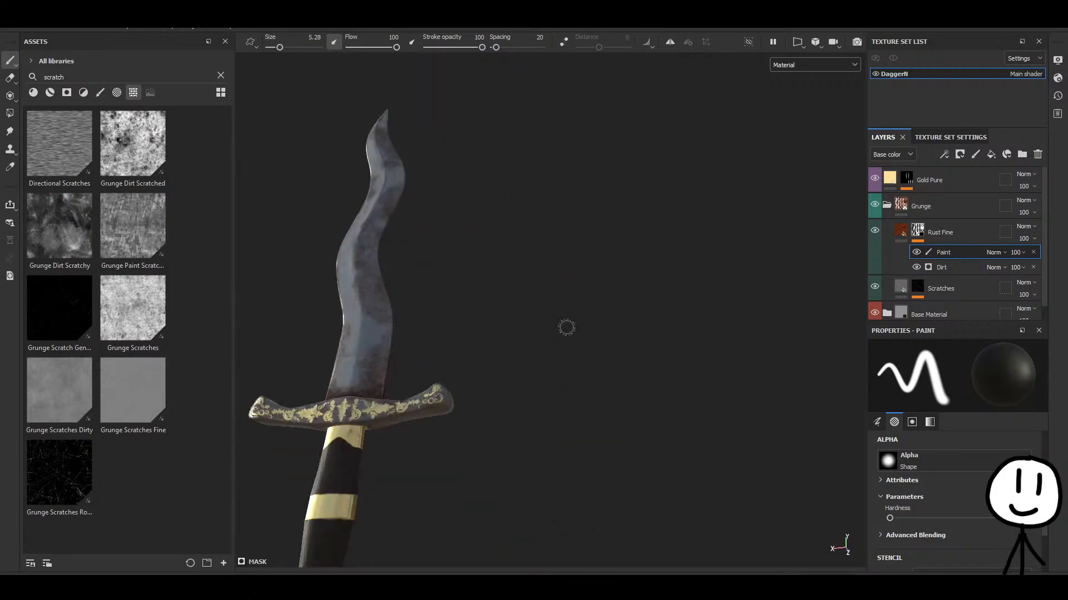
{"action": "left_click_drag", "start_coordinate": [566, 327], "coordinate": [478, 375], "text": "alt"}
{"action": "left_click_drag", "start_coordinate": [577, 303], "coordinate": [331, 327], "text": "alt"}
{"action": "left_click_drag", "start_coordinate": [439, 307], "coordinate": [576, 228], "text": "alt"}
{"action": "middle_click_drag", "start_coordinate": [445, 267], "coordinate": [659, 284], "text": "alt"}
Try mid-grey paint in the Rust Fine mask over the bare patch at the front face's lower bend.
{"action": "left_click", "coordinate": [930, 422]}
{"action": "scroll", "coordinate": [695, 422], "scroll_direction": "up", "scroll_amount": 5}
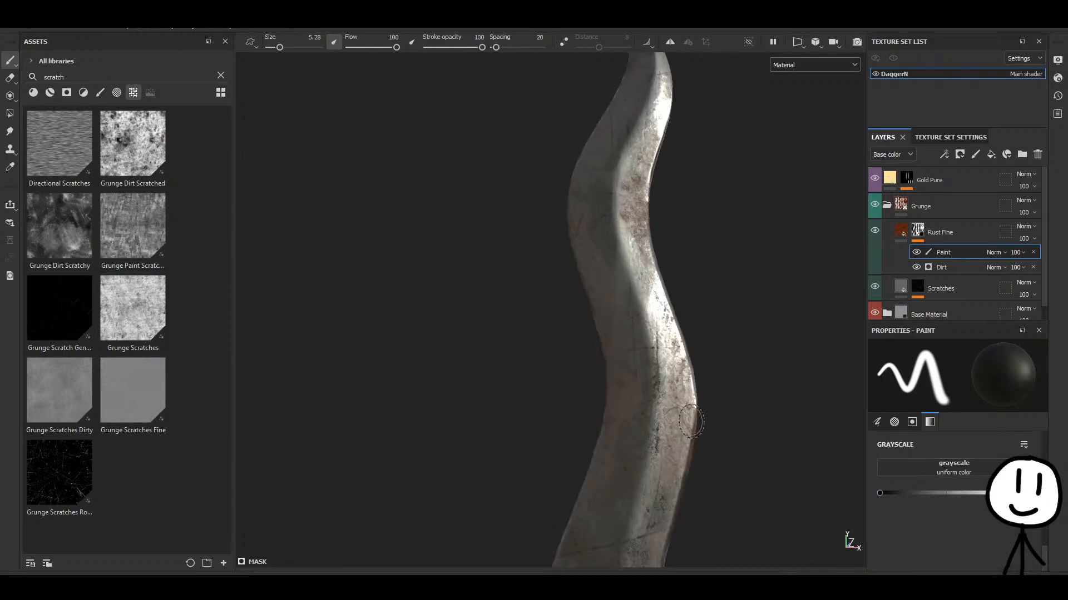
{"action": "middle_click_drag", "start_coordinate": [700, 425], "coordinate": [628, 415], "text": "alt"}
{"action": "left_click_drag", "start_coordinate": [756, 436], "coordinate": [620, 409], "text": "alt"}
{"action": "scroll", "coordinate": [636, 448], "scroll_direction": "down", "scroll_amount": 6}
{"action": "scroll", "coordinate": [534, 247], "scroll_direction": "up", "scroll_amount": 3}
{"action": "scroll", "coordinate": [533, 244], "scroll_direction": "up", "scroll_amount": 6}
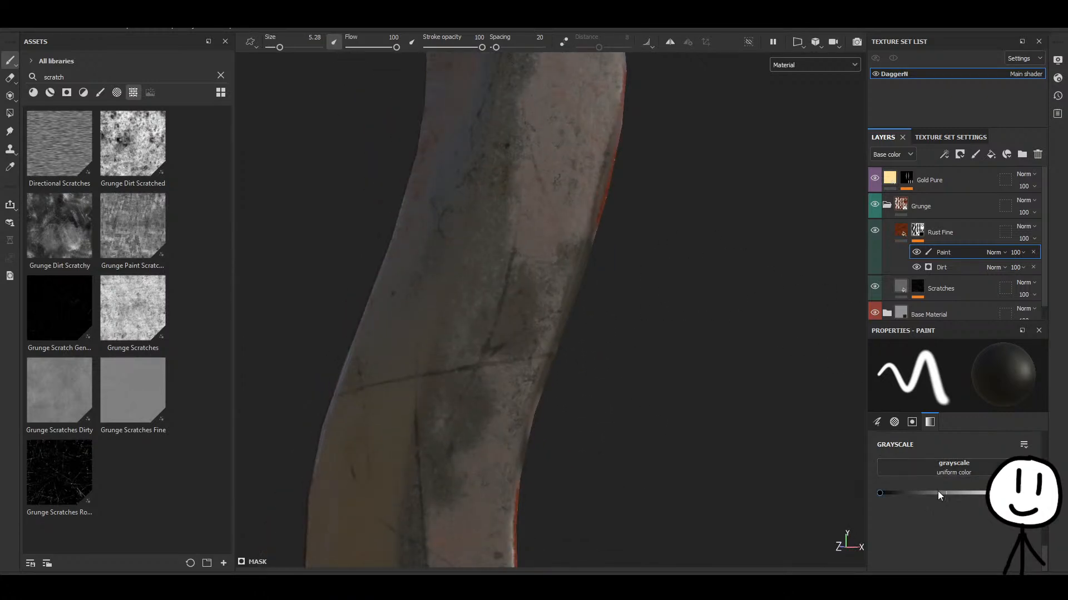
{"action": "left_click", "coordinate": [938, 493]}
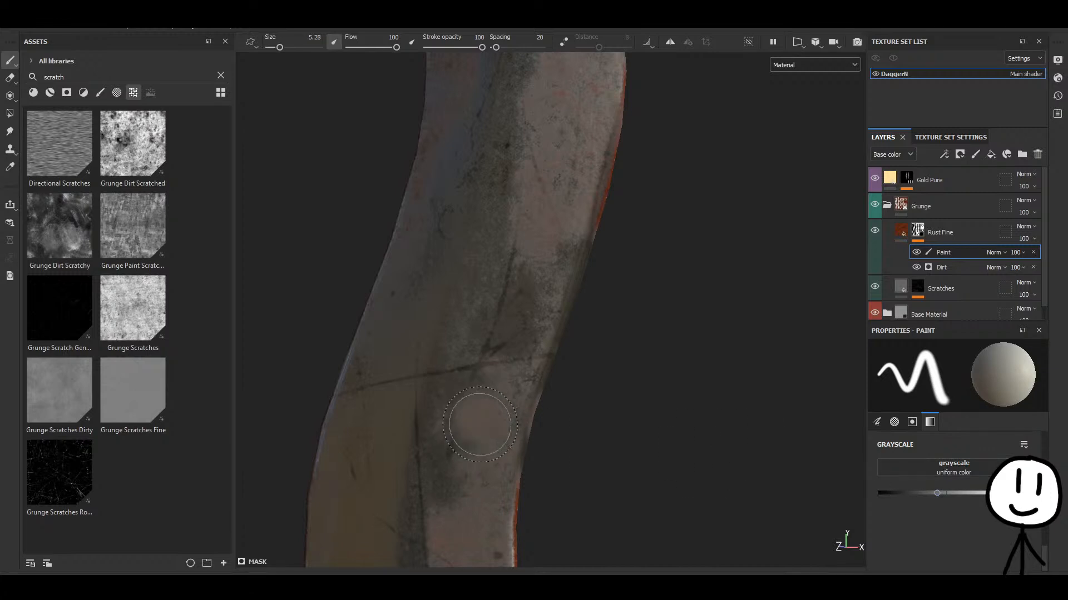
Change the brush alpha to Dirt Blurry Dense, try a darker grey stroke on the lower bend and undo the test strokes.
{"action": "left_click", "coordinate": [918, 493]}
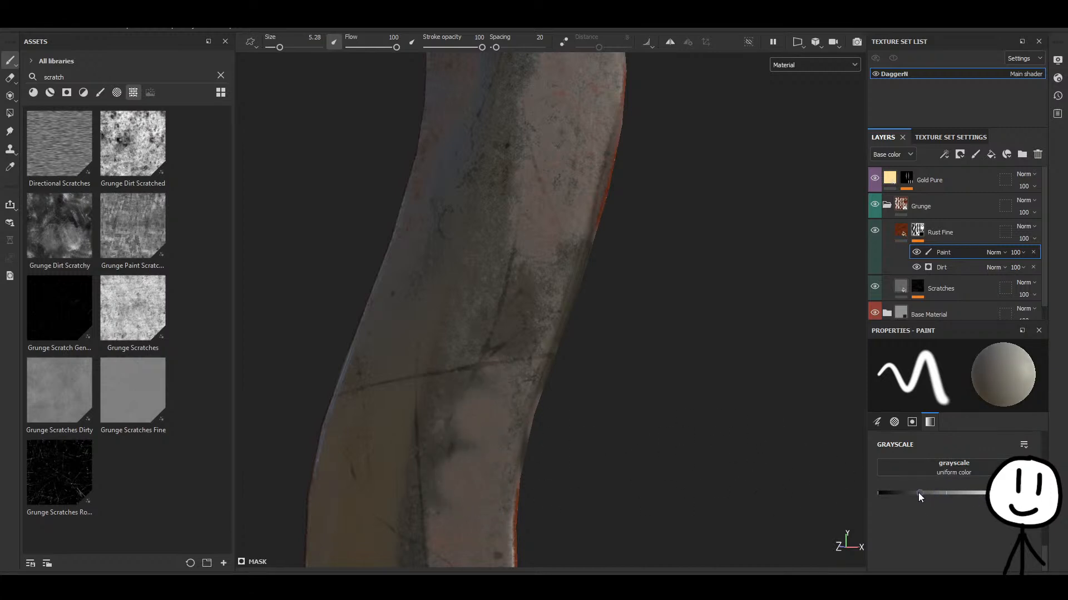
{"action": "left_click", "coordinate": [894, 422]}
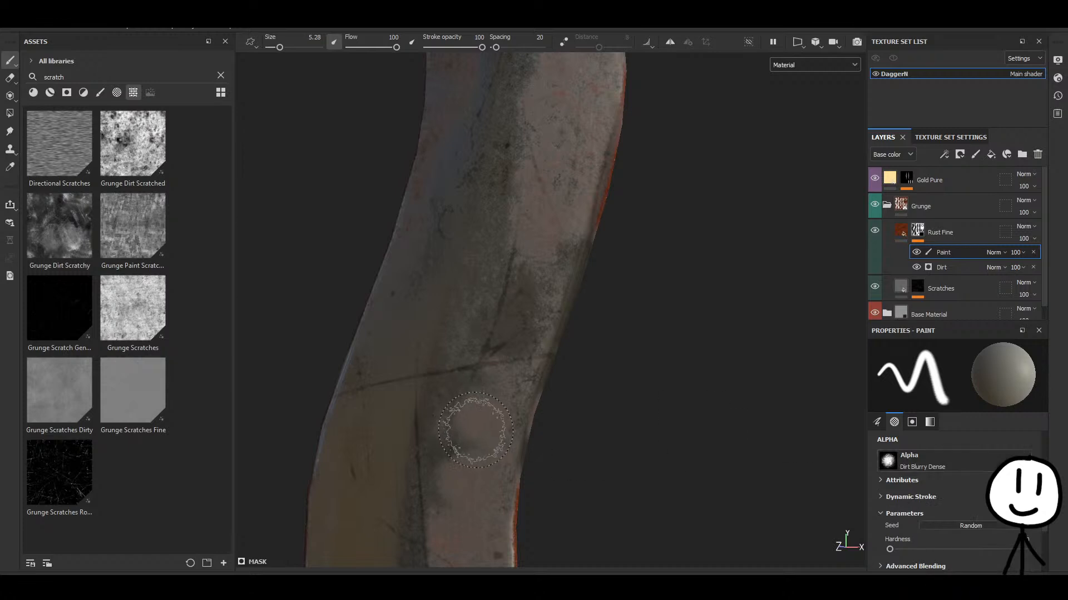
{"action": "left_click_drag", "start_coordinate": [476, 431], "coordinate": [443, 503]}
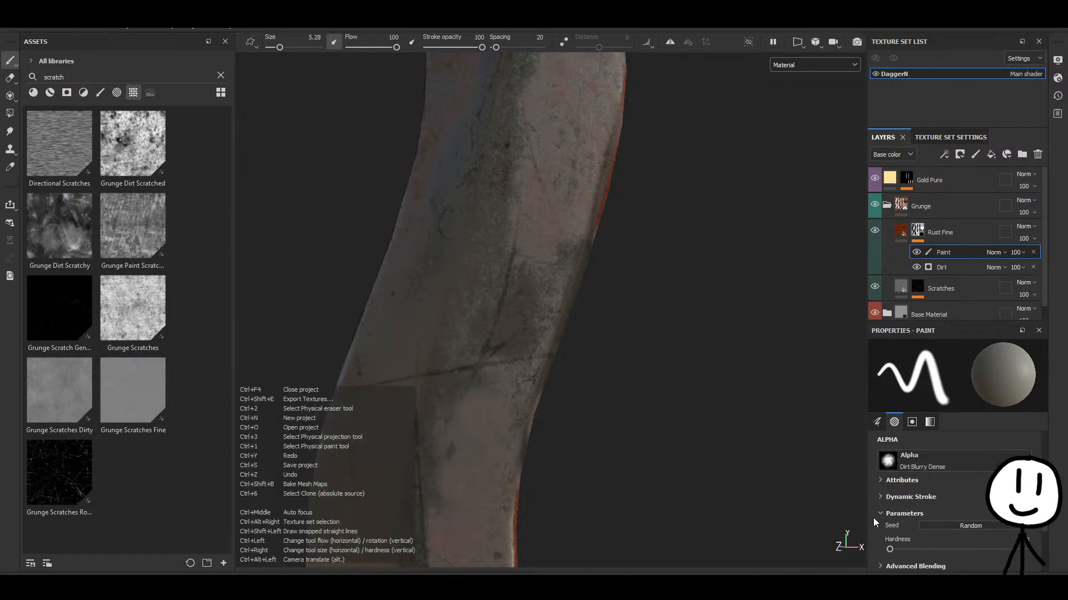
{"action": "key", "text": "ctrl+z"}
{"action": "key", "text": "ctrl+z"}
{"action": "key", "text": "ctrl+z"}
{"action": "key", "text": "ctrl+z"}
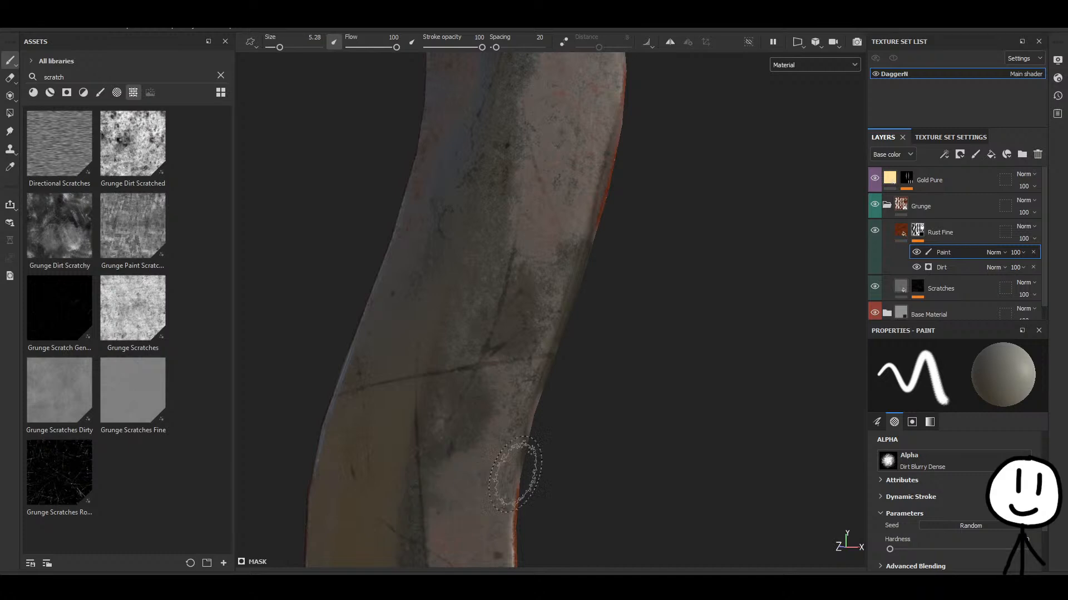
Set the mask paint to dark grey and brush it over the bare patch at the front face's lower bend.
{"action": "scroll", "coordinate": [943, 523], "scroll_direction": "down", "scroll_amount": 5}
{"action": "scroll", "coordinate": [941, 522], "scroll_direction": "up", "scroll_amount": 3}
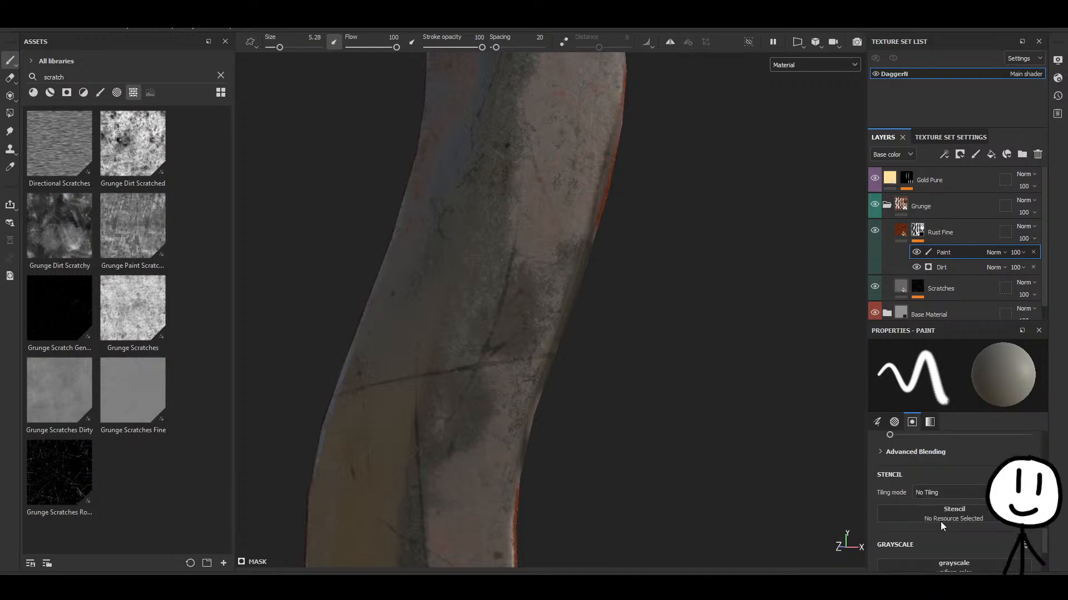
{"action": "scroll", "coordinate": [923, 512], "scroll_direction": "down", "scroll_amount": 3}
{"action": "left_click_drag", "start_coordinate": [905, 495], "coordinate": [900, 493]}
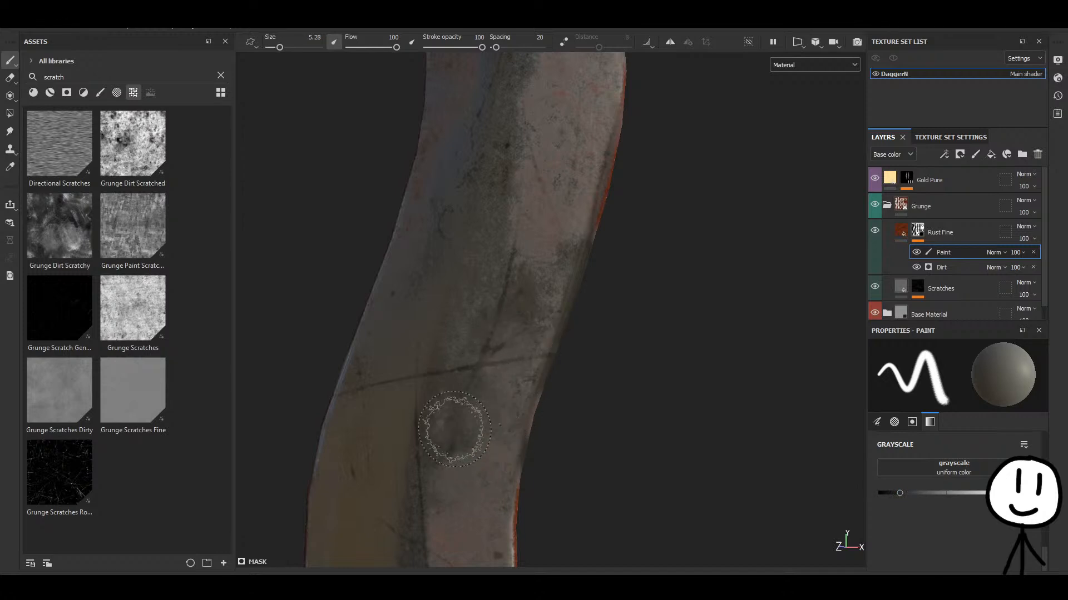
{"action": "scroll", "coordinate": [597, 400], "scroll_direction": "down", "scroll_amount": 5}
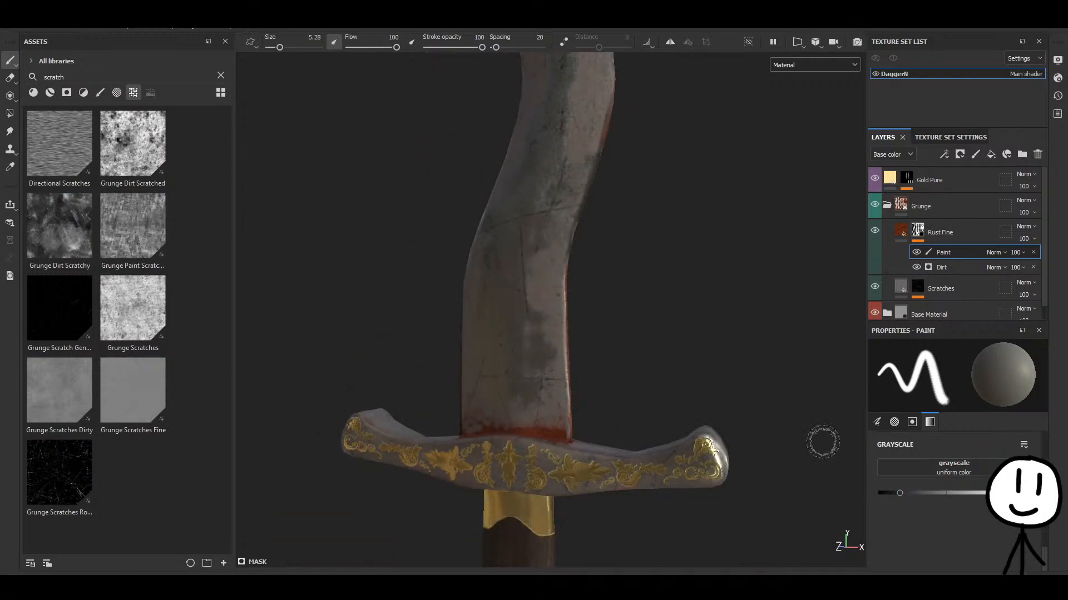
Paint light grey in the Rust Fine mask on the lower blade above the guard to bring back some rust.
{"action": "left_click", "coordinate": [945, 493]}
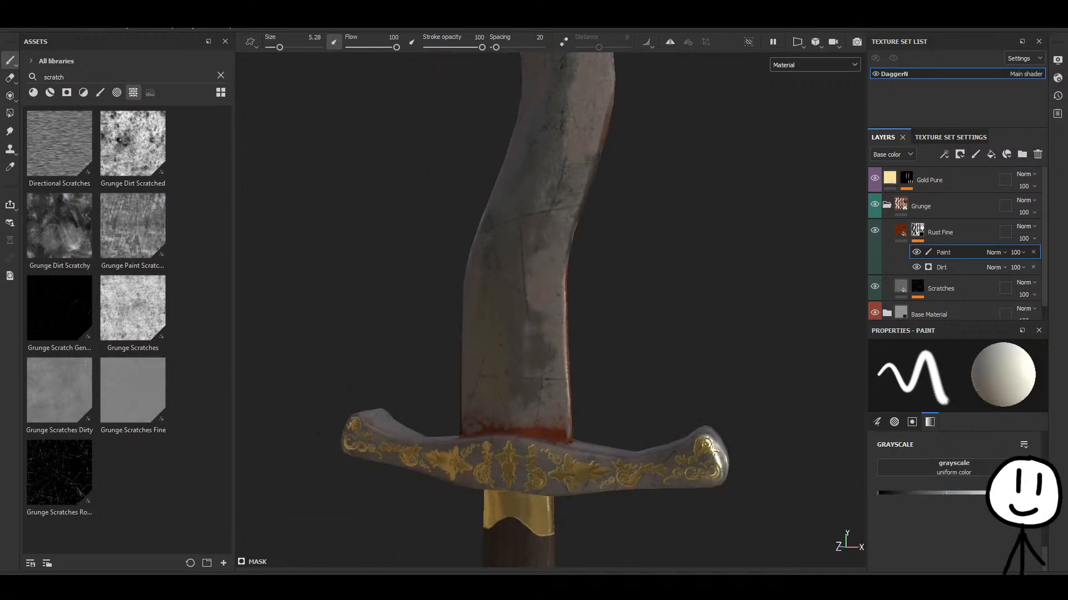
{"action": "left_click", "coordinate": [543, 351]}
{"action": "left_click", "coordinate": [979, 495]}
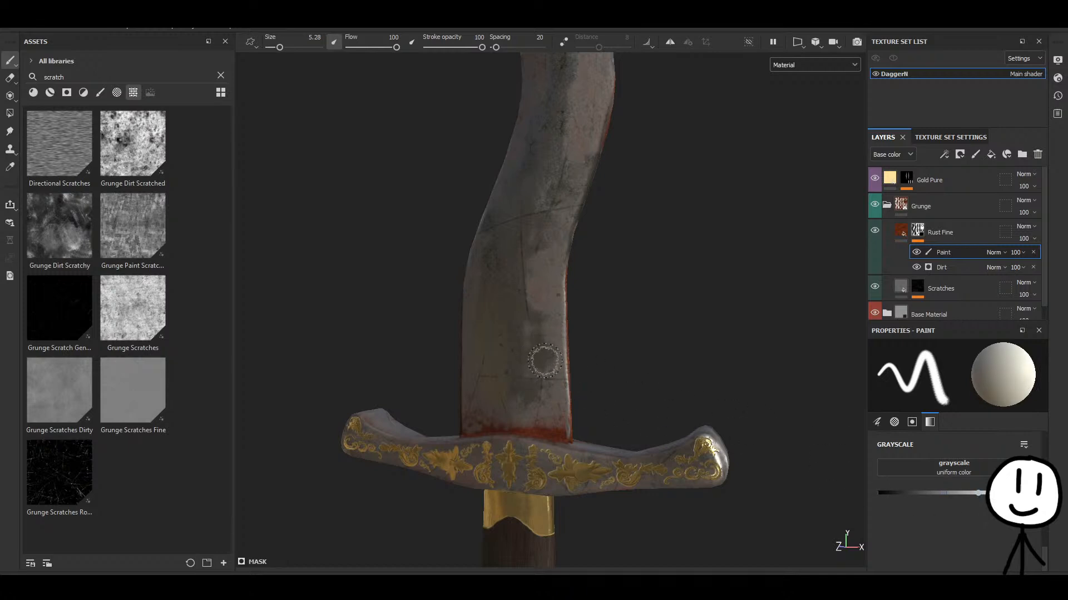
{"action": "mouse_move", "coordinate": [538, 362]}
{"action": "left_mouse_down"}
{"action": "mouse_move", "coordinate": [538, 338]}
{"action": "mouse_move", "coordinate": [542, 357]}
{"action": "left_mouse_up"}
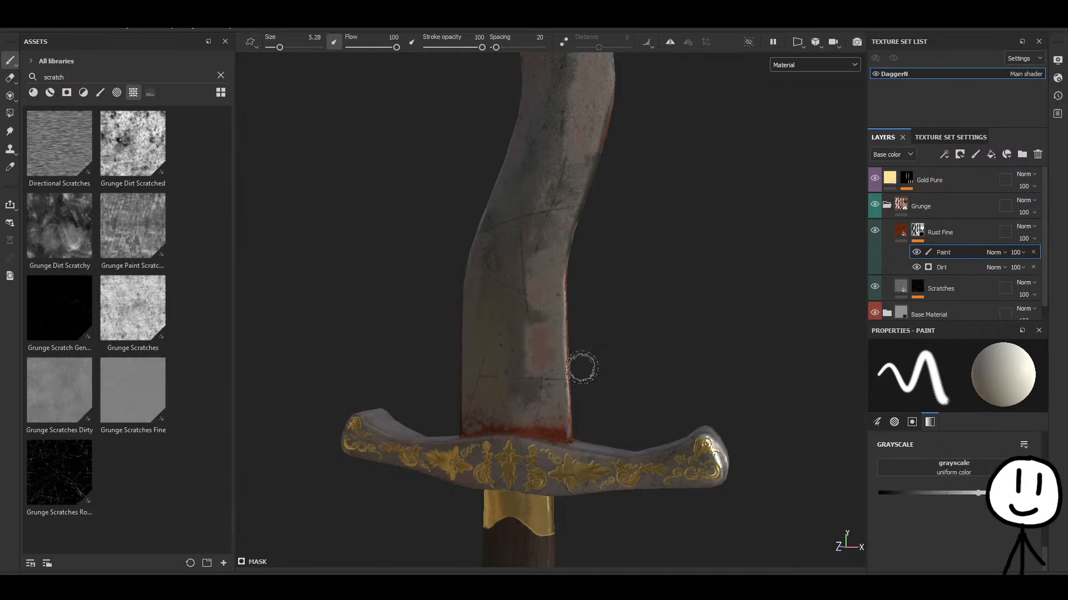
Darken the mask paint in stages to near-black and blend the rust patch on the lower blade above the guard.
{"action": "left_click", "coordinate": [953, 493]}
{"action": "left_click", "coordinate": [930, 493]}
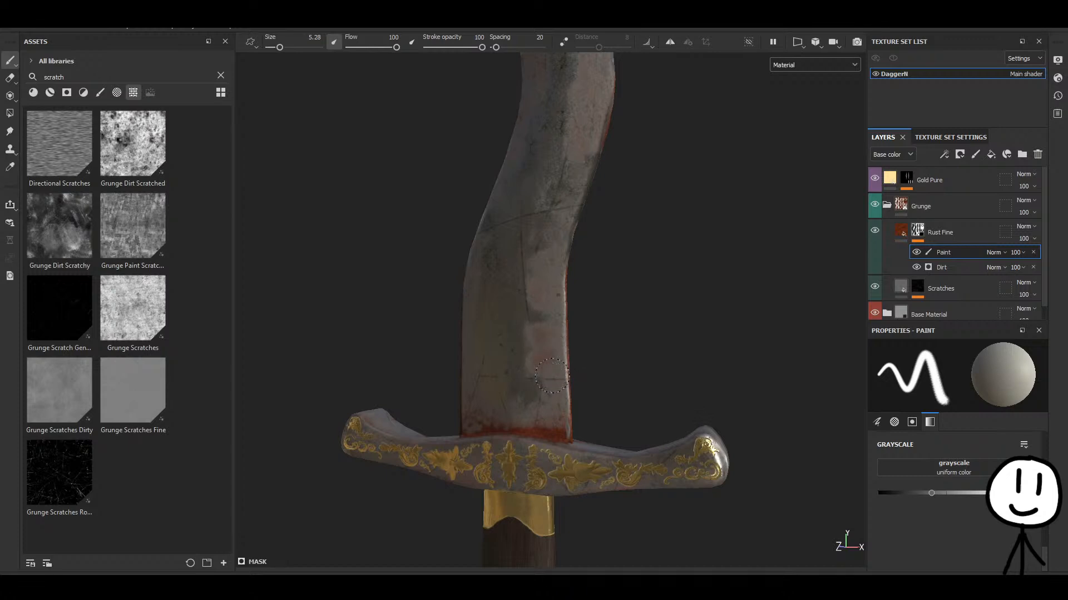
{"action": "left_click", "coordinate": [901, 493]}
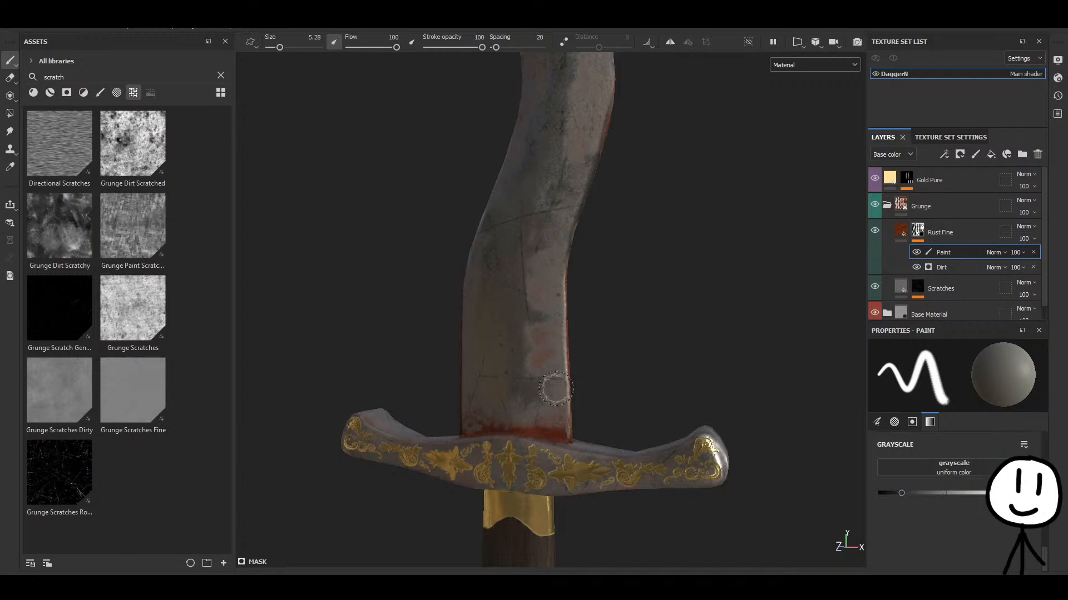
{"action": "left_click_drag", "start_coordinate": [903, 495], "coordinate": [889, 492]}
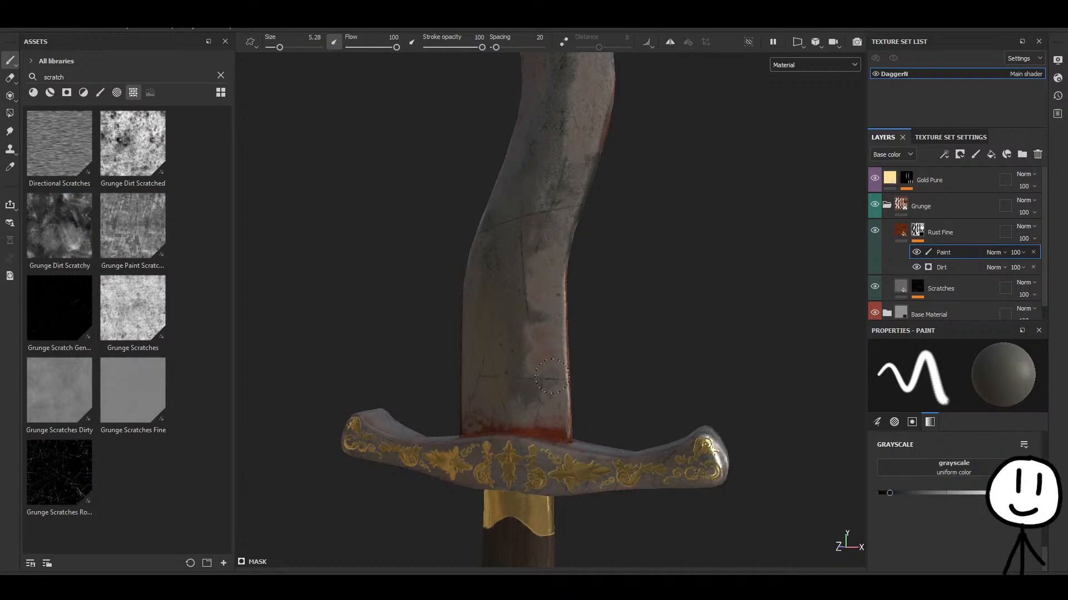
Examine the rust on the blade's front face from the lower bends up to the tip.
{"action": "right_click_drag", "start_coordinate": [629, 431], "coordinate": [732, 434], "text": "alt"}
{"action": "middle_click_drag", "start_coordinate": [551, 216], "coordinate": [539, 388], "text": "alt"}
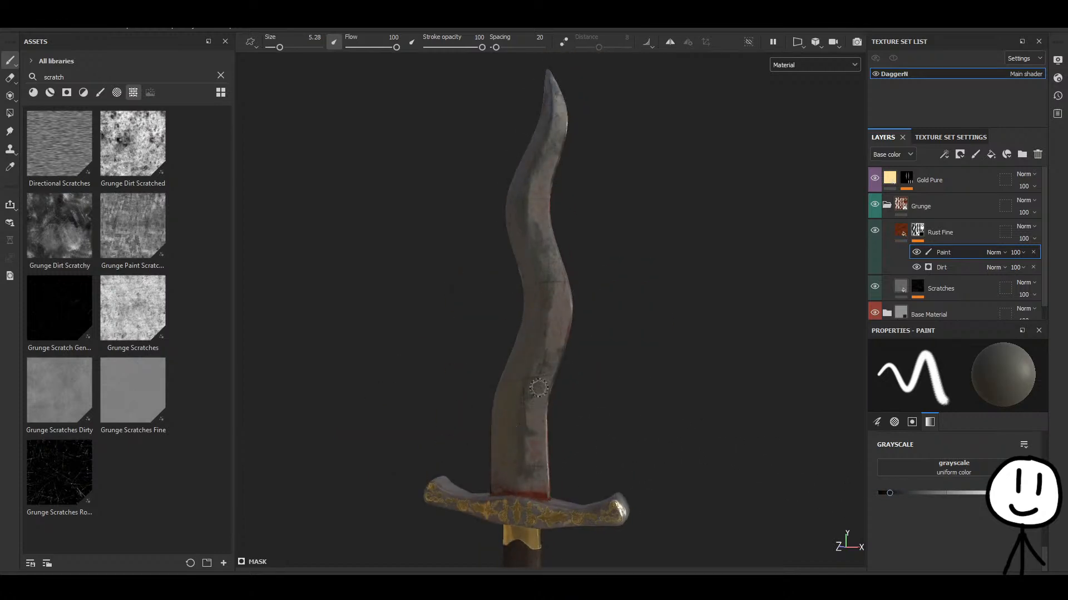
{"action": "scroll", "coordinate": [531, 345], "scroll_direction": "up", "scroll_amount": 5}
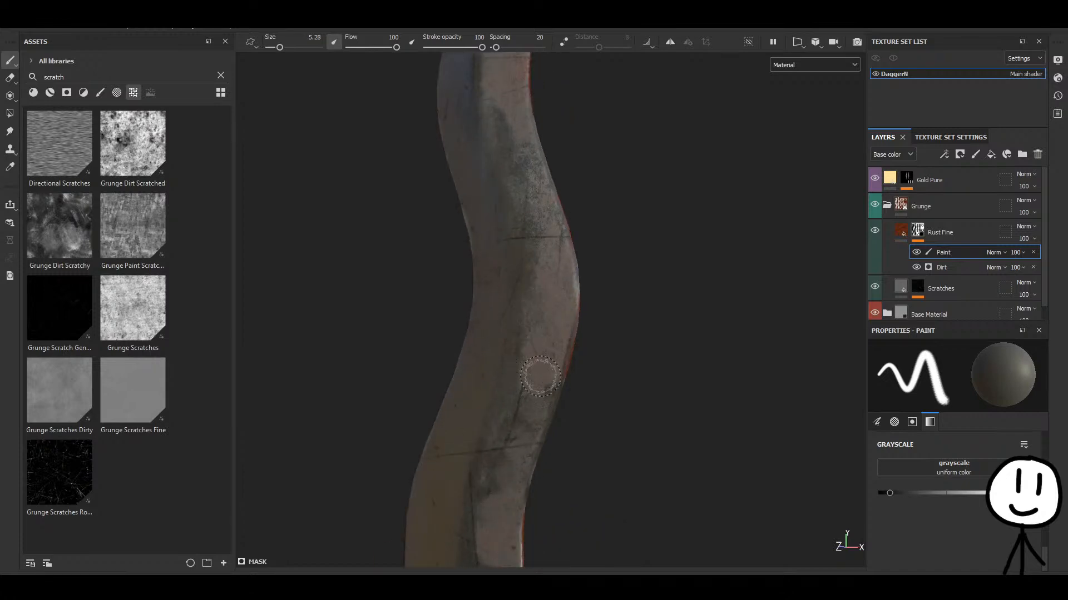
{"action": "left_click_drag", "start_coordinate": [596, 260], "coordinate": [475, 274], "text": "alt"}
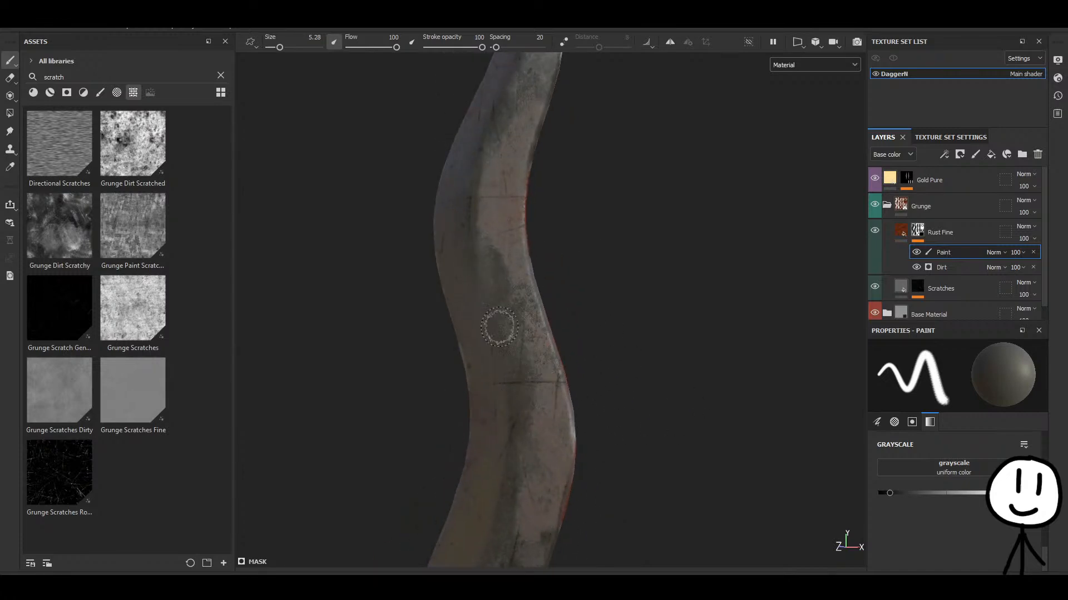
{"action": "left_click_drag", "start_coordinate": [499, 327], "coordinate": [595, 304], "text": "alt"}
{"action": "left_click_drag", "start_coordinate": [493, 269], "coordinate": [445, 233], "text": "alt"}
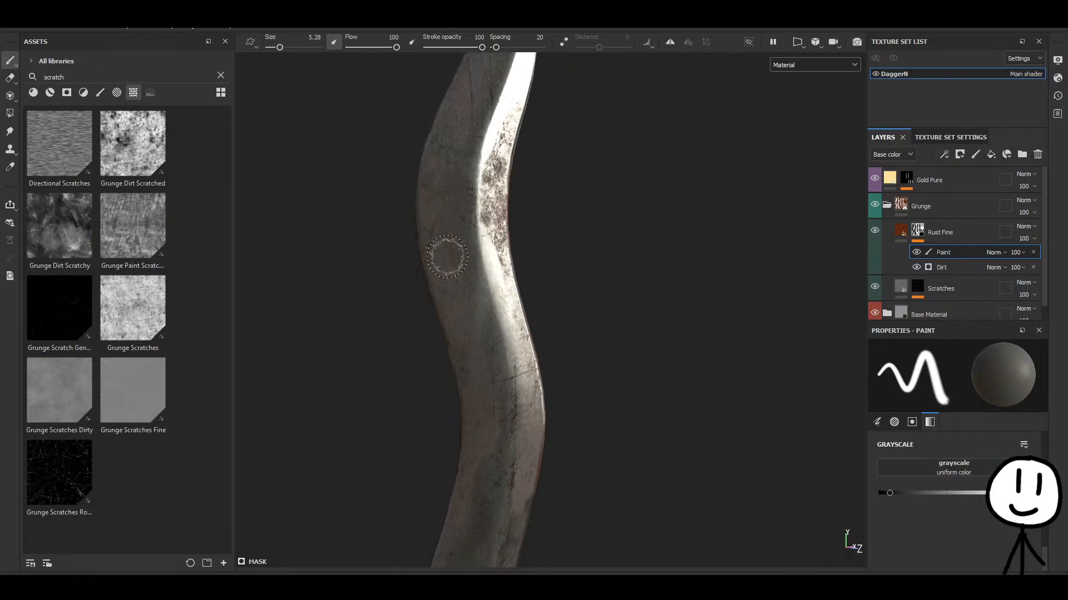
{"action": "left_click_drag", "start_coordinate": [608, 374], "coordinate": [525, 251], "text": "alt"}
{"action": "mouse_move", "coordinate": [575, 283]}
{"action": "left_mouse_down", "text": "alt"}
{"action": "mouse_move", "coordinate": [586, 374]}
{"action": "mouse_move", "coordinate": [489, 348]}
{"action": "left_mouse_up", "text": "alt"}
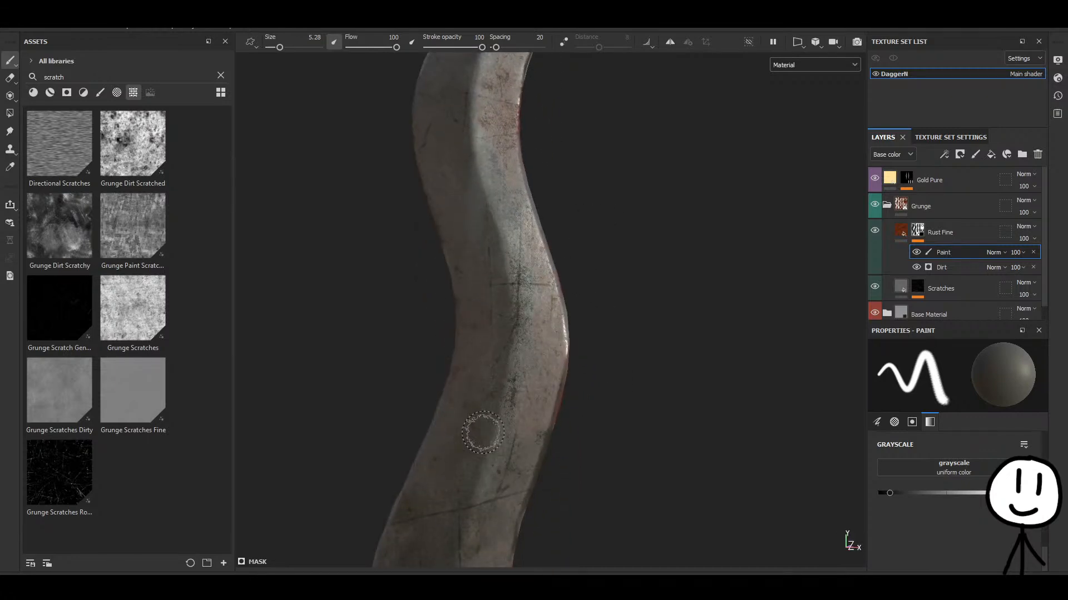
{"action": "mouse_move", "coordinate": [479, 432]}
{"action": "left_mouse_down", "text": "alt"}
{"action": "mouse_move", "coordinate": [677, 231]}
{"action": "mouse_move", "coordinate": [538, 305]}
{"action": "mouse_move", "coordinate": [591, 229]}
{"action": "mouse_move", "coordinate": [550, 222]}
{"action": "left_mouse_up", "text": "alt"}
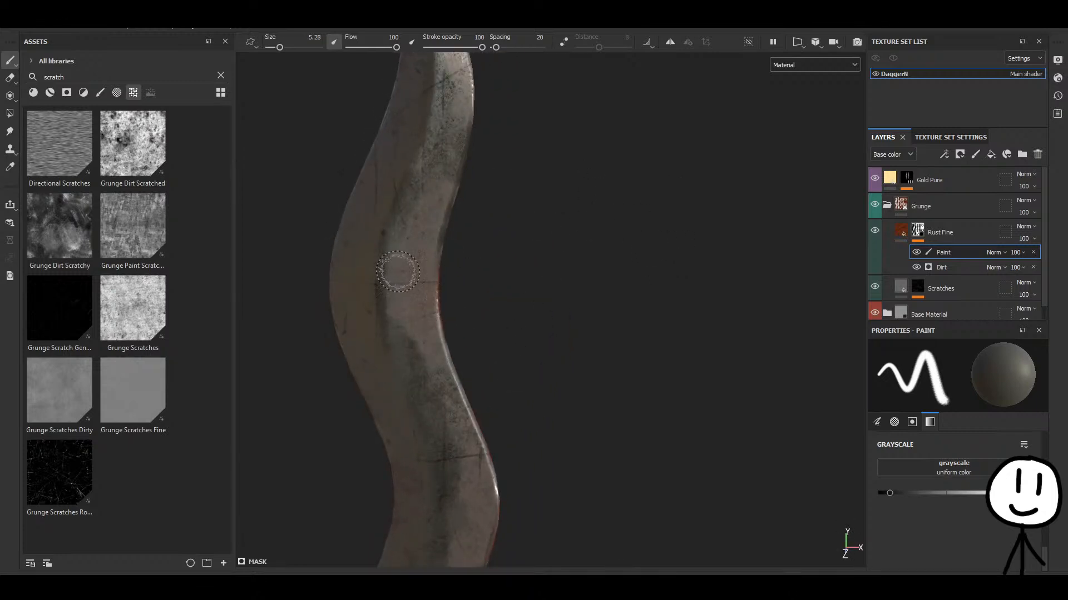
{"action": "middle_click_drag", "start_coordinate": [497, 241], "coordinate": [513, 332], "text": "alt"}
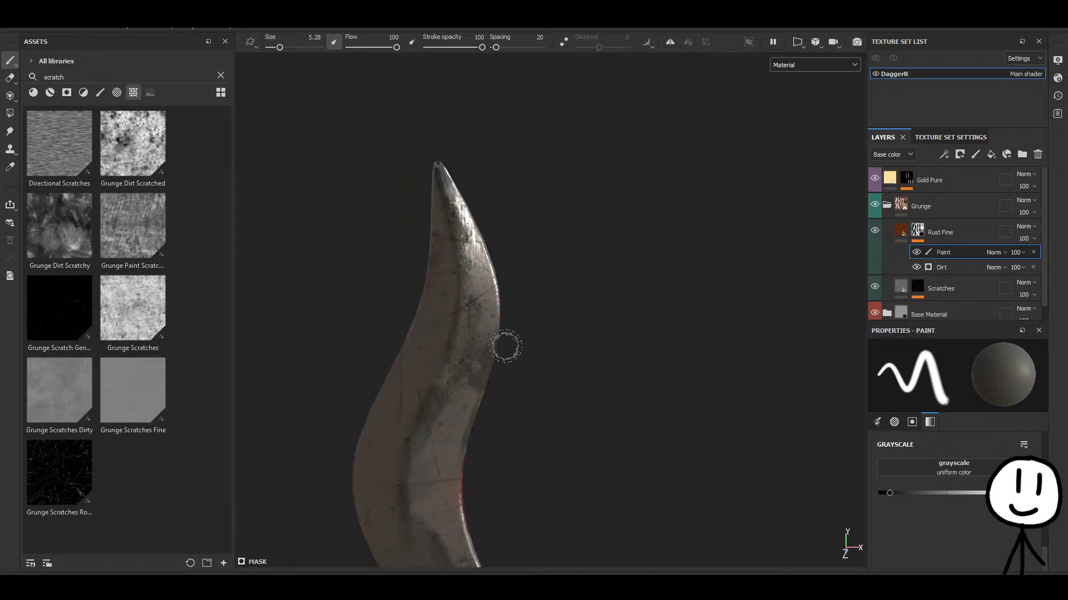
{"action": "mouse_move", "coordinate": [555, 341]}
{"action": "left_mouse_down", "text": "alt"}
{"action": "mouse_move", "coordinate": [710, 341]}
{"action": "mouse_move", "coordinate": [477, 339]}
{"action": "left_mouse_up", "text": "alt"}
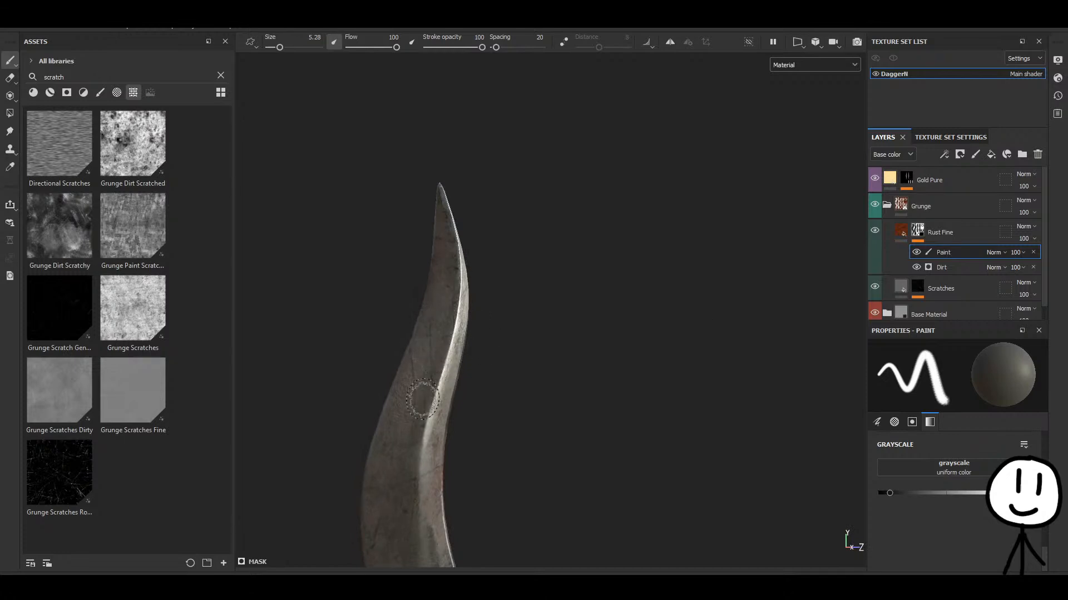
Examine the rust on the blade's reverse side from the guard up through the upper bends.
{"action": "scroll", "coordinate": [564, 391], "scroll_direction": "down", "scroll_amount": 5}
{"action": "left_click_drag", "start_coordinate": [627, 455], "coordinate": [422, 486], "text": "alt"}
{"action": "middle_click_drag", "start_coordinate": [422, 486], "coordinate": [461, 343], "text": "alt"}
{"action": "scroll", "coordinate": [461, 342], "scroll_direction": "up", "scroll_amount": 5}
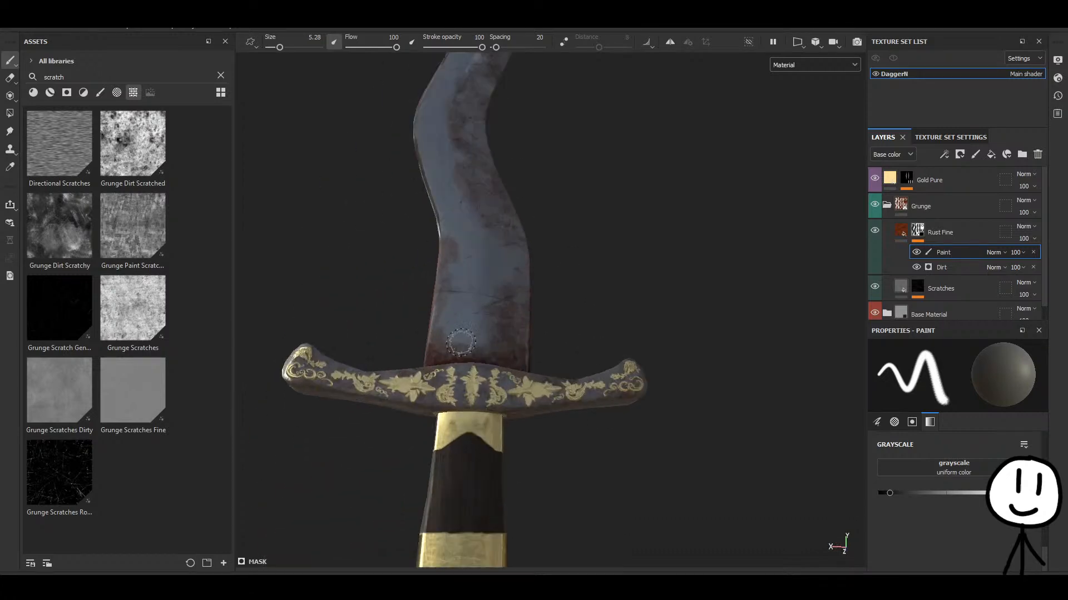
{"action": "left_click_drag", "start_coordinate": [550, 278], "coordinate": [479, 317], "text": "alt"}
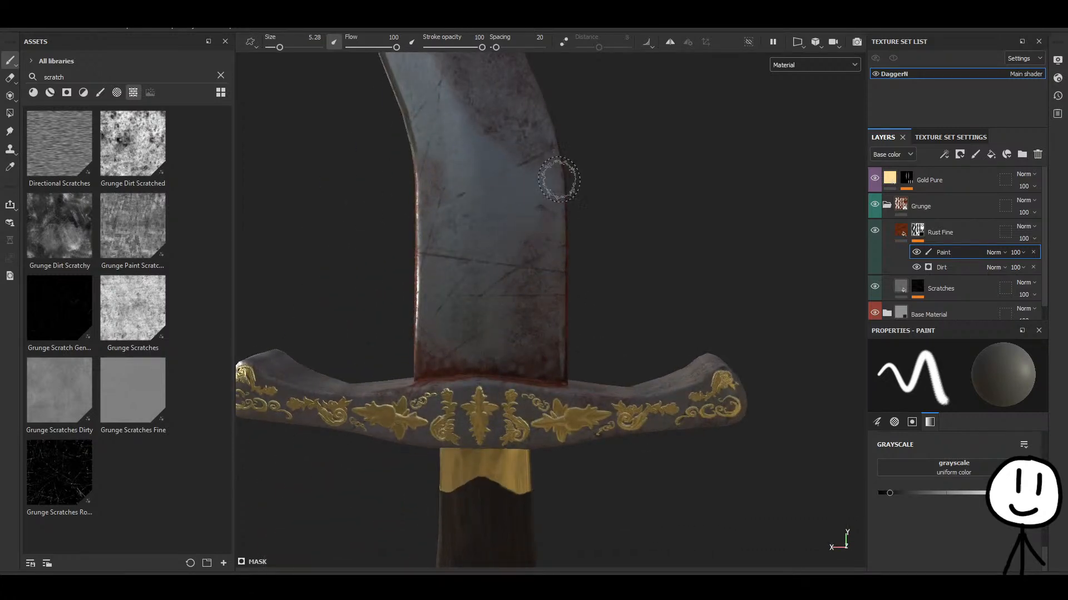
{"action": "middle_click_drag", "start_coordinate": [494, 206], "coordinate": [530, 406], "text": "alt"}
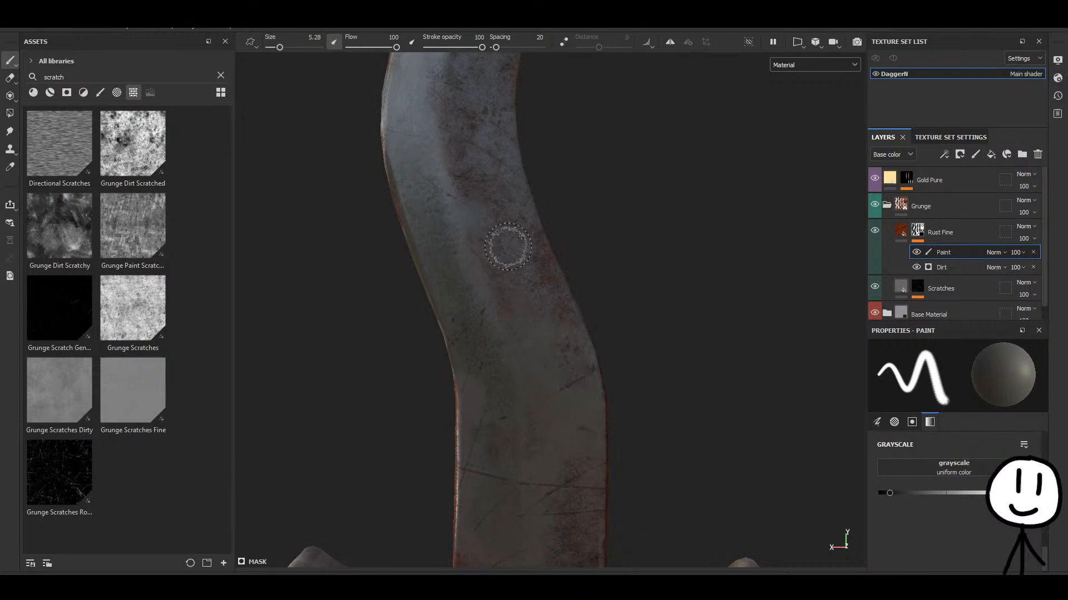
{"action": "middle_click_drag", "start_coordinate": [474, 188], "coordinate": [501, 403], "text": "alt"}
{"action": "left_click_drag", "start_coordinate": [469, 331], "coordinate": [436, 439], "text": "alt"}
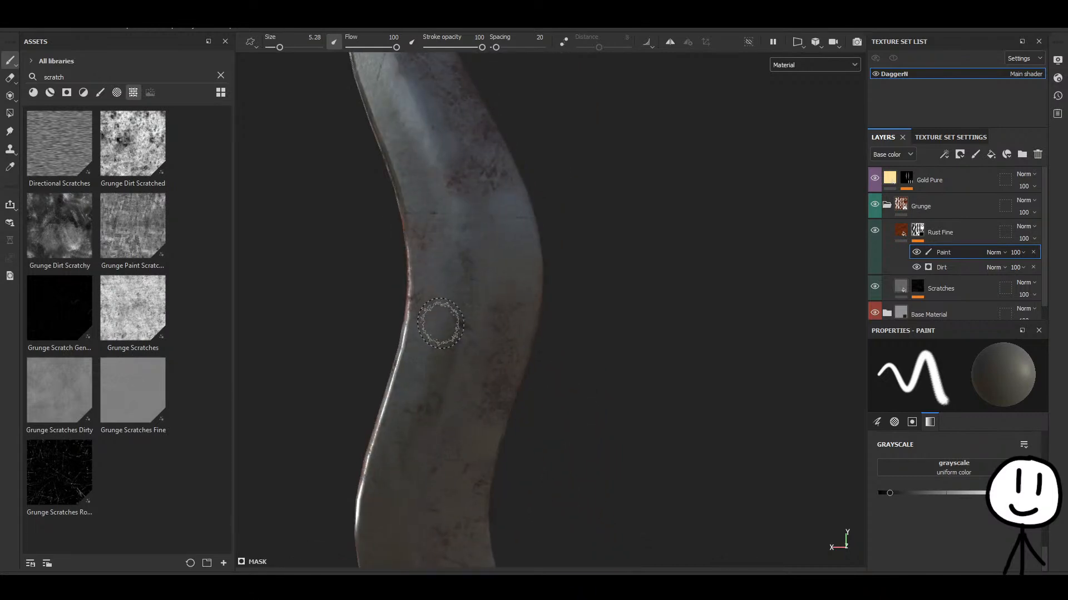
{"action": "left_click_drag", "start_coordinate": [486, 247], "coordinate": [464, 393], "text": "alt"}
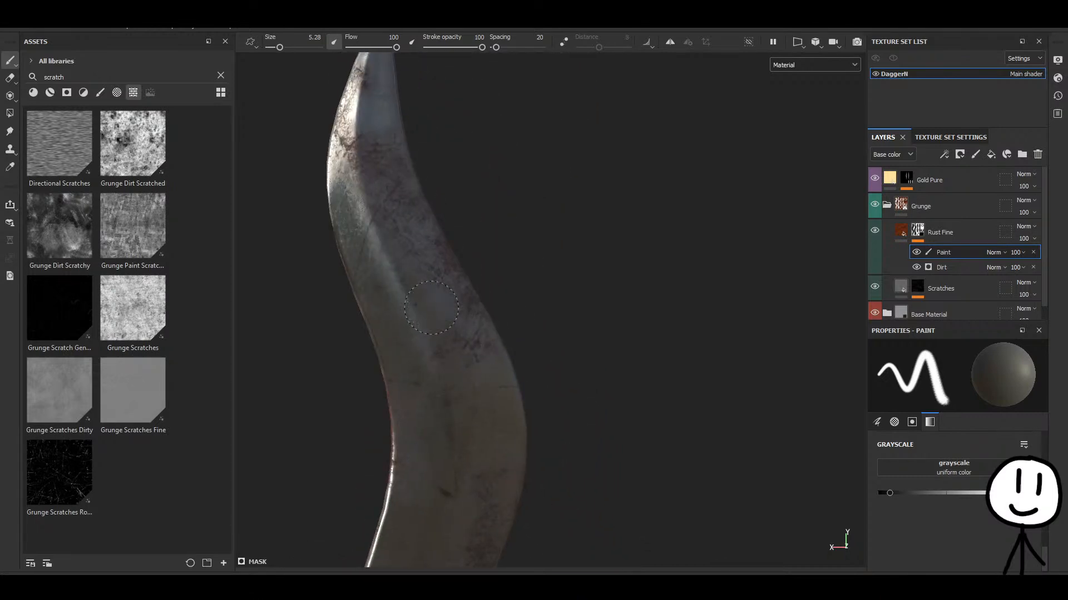
Set the mask paint to black and turn the dagger to face its thin blade edge.
{"action": "scroll", "coordinate": [562, 350], "scroll_direction": "down", "scroll_amount": 6}
{"action": "left_click_drag", "start_coordinate": [529, 309], "coordinate": [382, 345], "text": "alt"}
{"action": "scroll", "coordinate": [366, 307], "scroll_direction": "up", "scroll_amount": 5}
{"action": "middle_click_drag", "start_coordinate": [468, 425], "coordinate": [405, 248], "text": "alt"}
{"action": "left_click_drag", "start_coordinate": [438, 256], "coordinate": [725, 299], "text": "alt"}
{"action": "left_click_drag", "start_coordinate": [918, 493], "coordinate": [874, 493]}
{"action": "scroll", "coordinate": [302, 306], "scroll_direction": "up", "scroll_amount": 5}
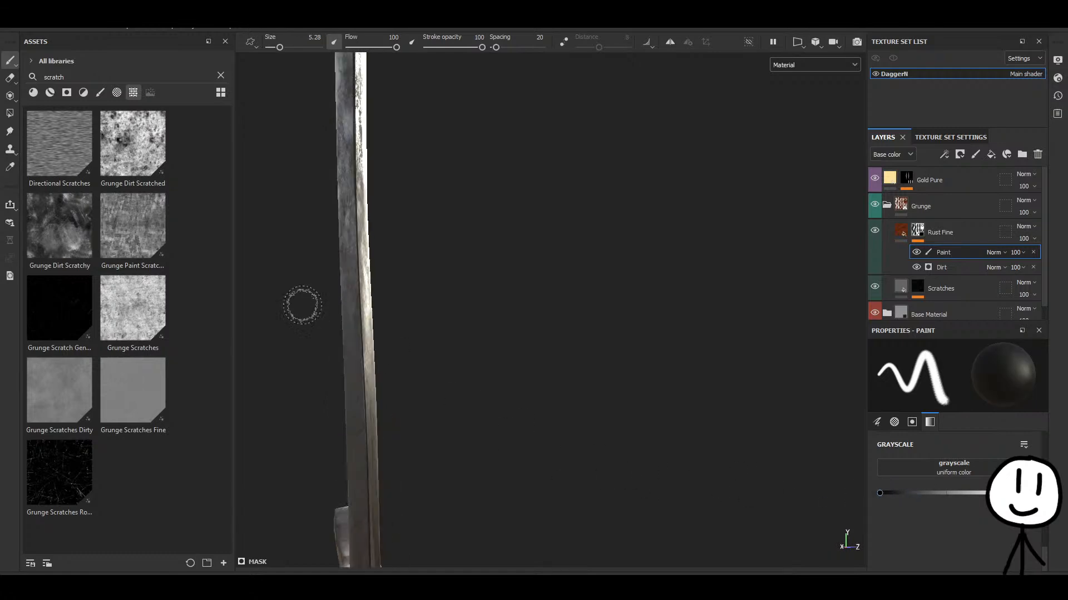
Show the UV layout in 2D and give the mask brush the default Shape alpha with increased hardness.
{"action": "key", "text": "F3"}
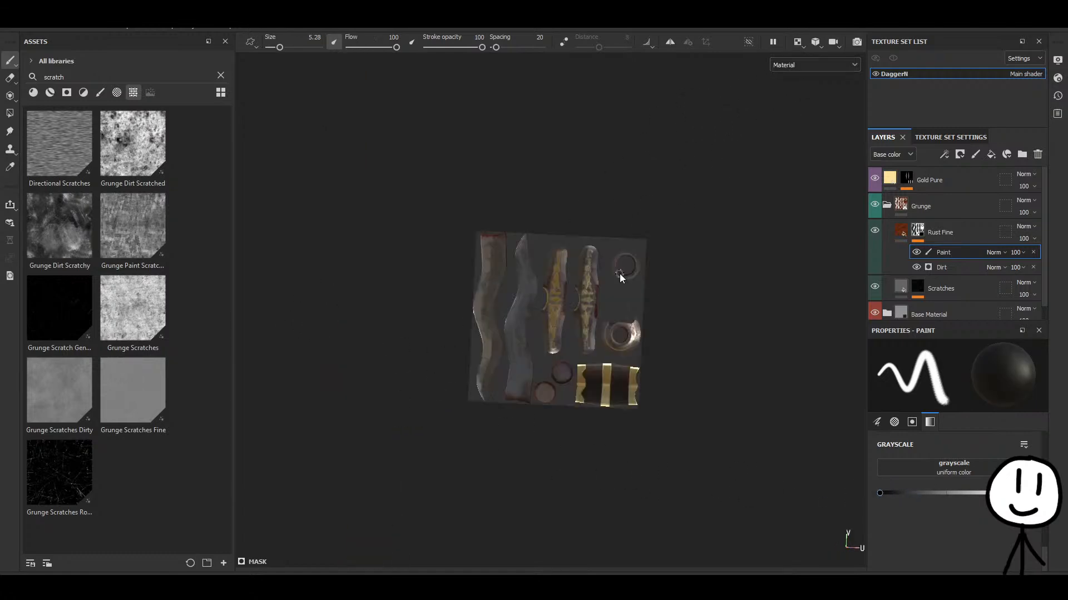
{"action": "scroll", "coordinate": [457, 256], "scroll_direction": "up", "scroll_amount": 6}
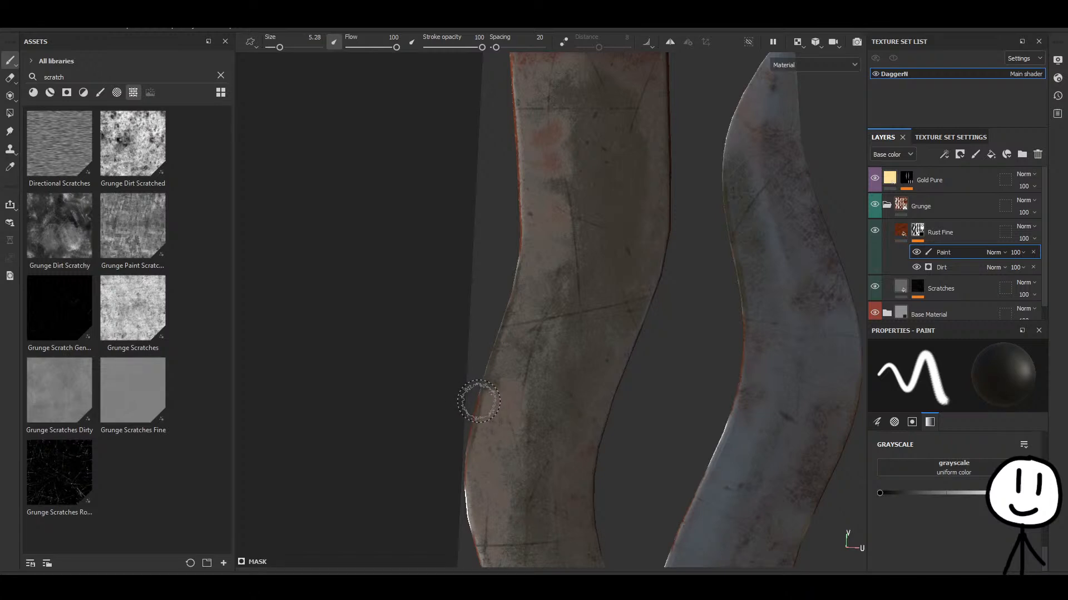
{"action": "left_click", "coordinate": [895, 423]}
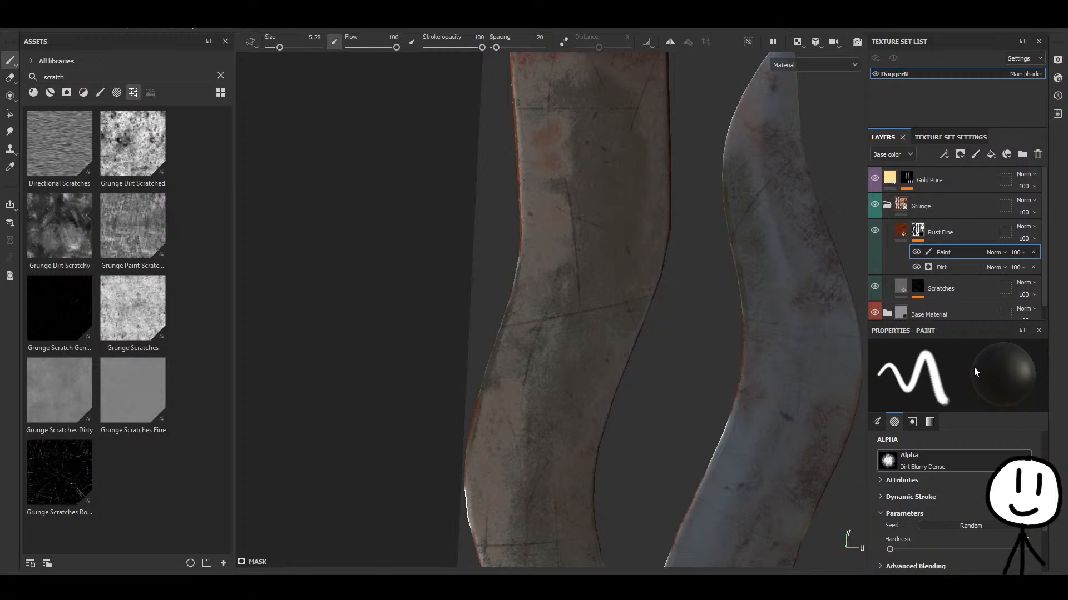
{"action": "scroll", "coordinate": [936, 495], "scroll_direction": "down", "scroll_amount": 3}
{"action": "scroll", "coordinate": [918, 502], "scroll_direction": "up", "scroll_amount": 1}
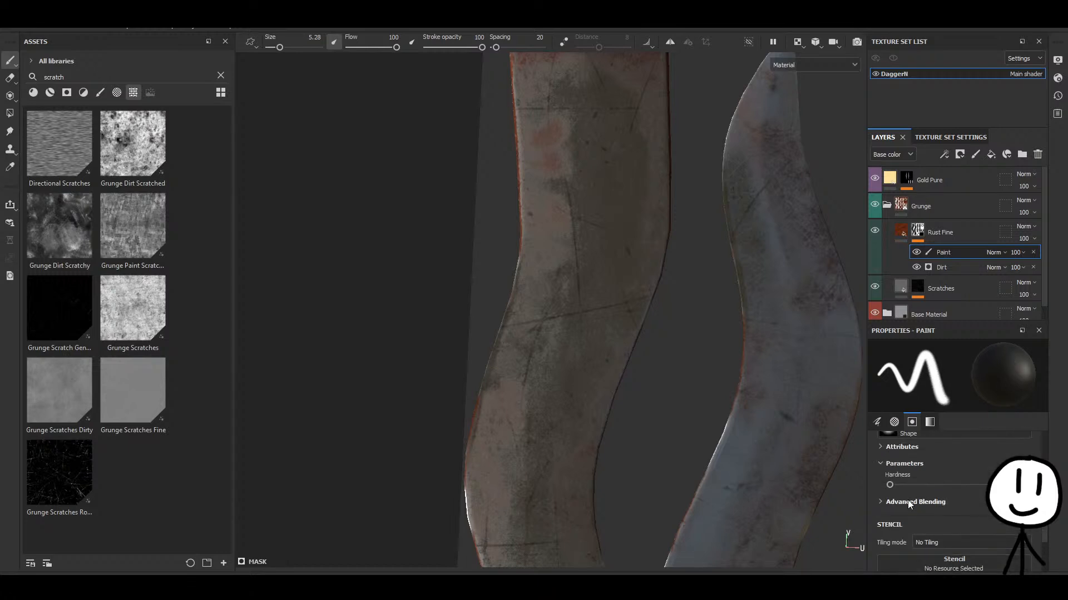
{"action": "left_click_drag", "start_coordinate": [888, 485], "coordinate": [956, 484]}
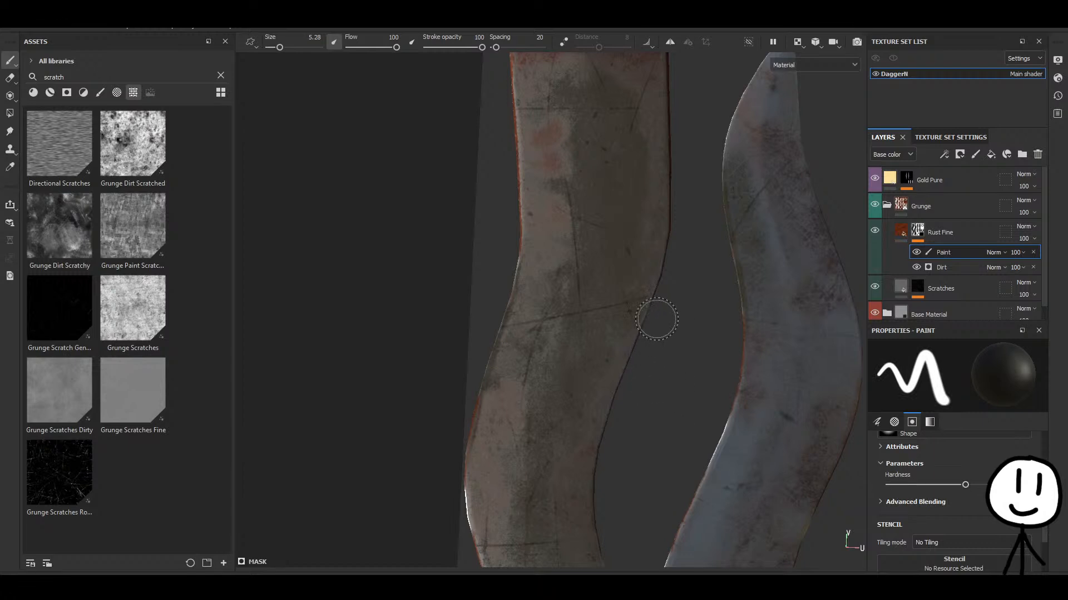
Set the brush size to 2.09 and paint short black gaps into the rust along the left blade UV island's right edge.
{"action": "scroll", "coordinate": [655, 333], "scroll_direction": "up", "scroll_amount": 2}
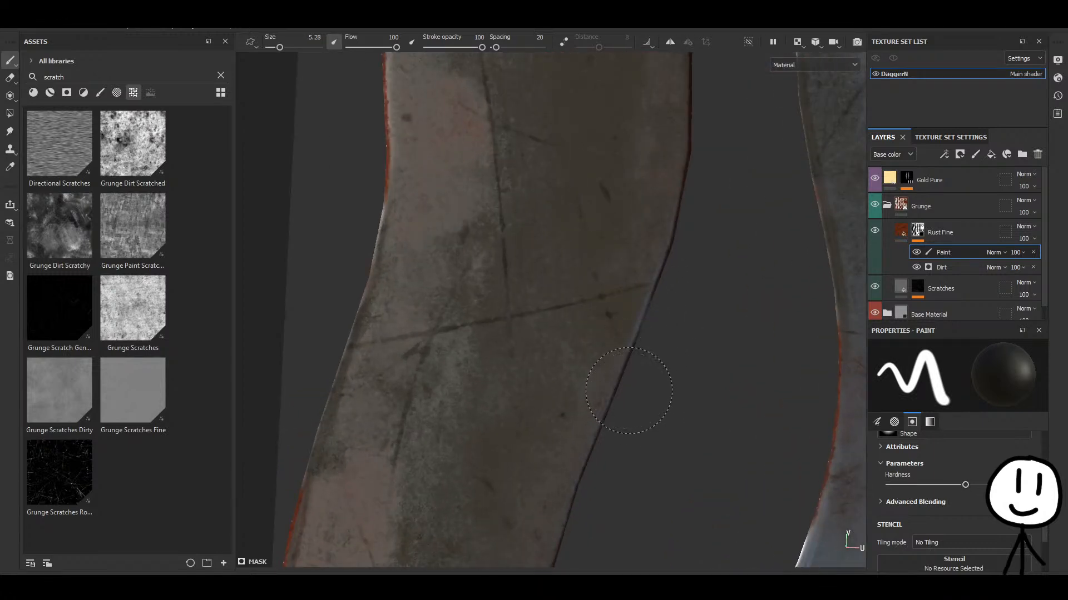
{"action": "mouse_move", "coordinate": [628, 391]}
{"action": "left_mouse_down"}
{"action": "mouse_move", "coordinate": [637, 354]}
{"action": "mouse_move", "coordinate": [624, 395]}
{"action": "left_mouse_up"}
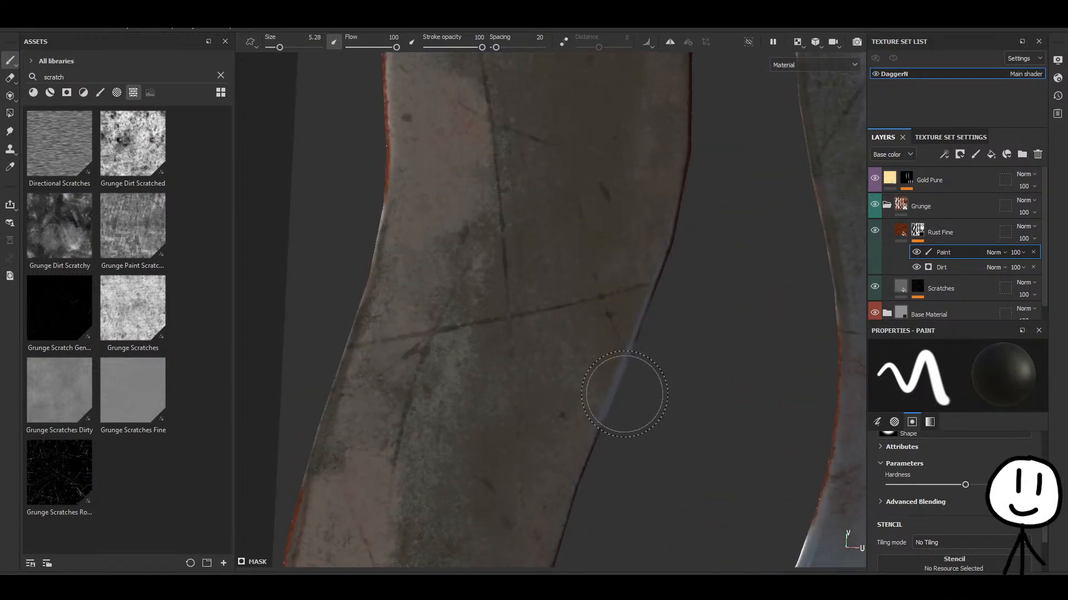
{"action": "scroll", "coordinate": [922, 467], "scroll_direction": "up", "scroll_amount": 4}
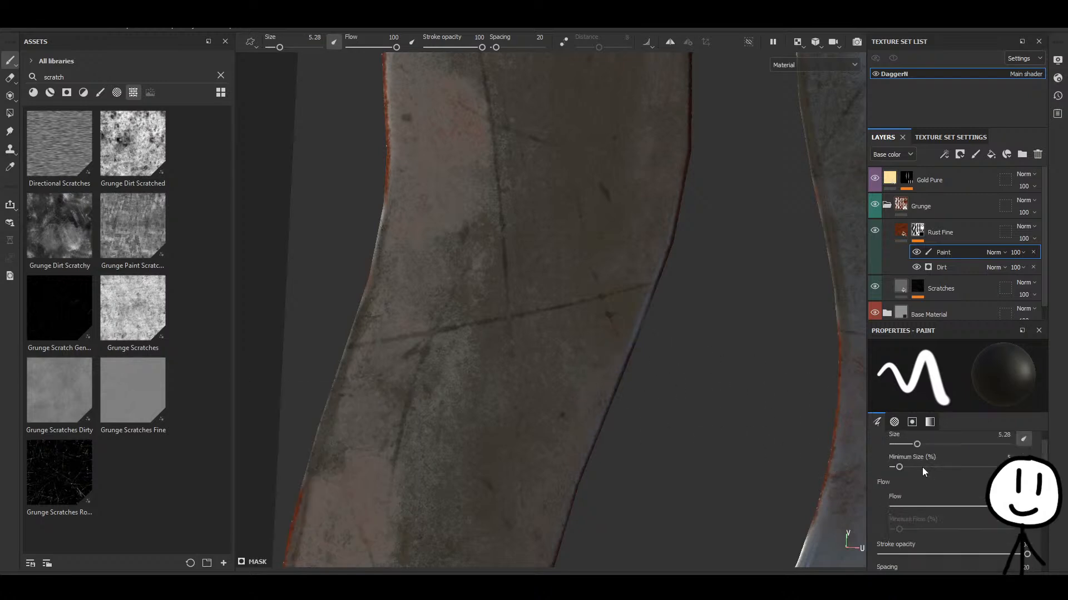
{"action": "scroll", "coordinate": [922, 467], "scroll_direction": "up", "scroll_amount": 2}
{"action": "left_click_drag", "start_coordinate": [916, 483], "coordinate": [900, 483]}
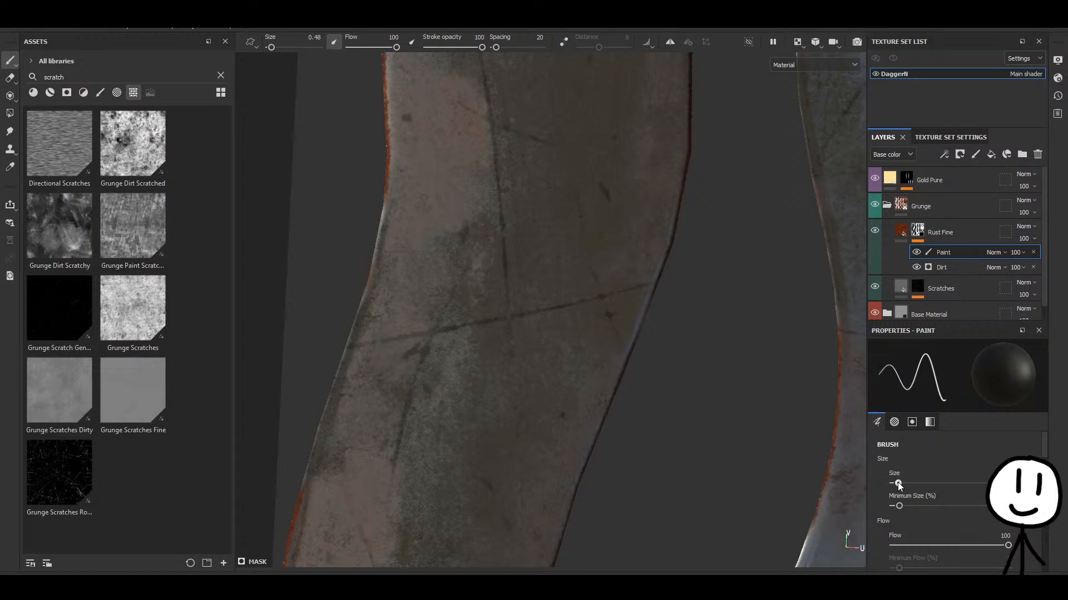
{"action": "left_click_drag", "start_coordinate": [897, 484], "coordinate": [906, 484]}
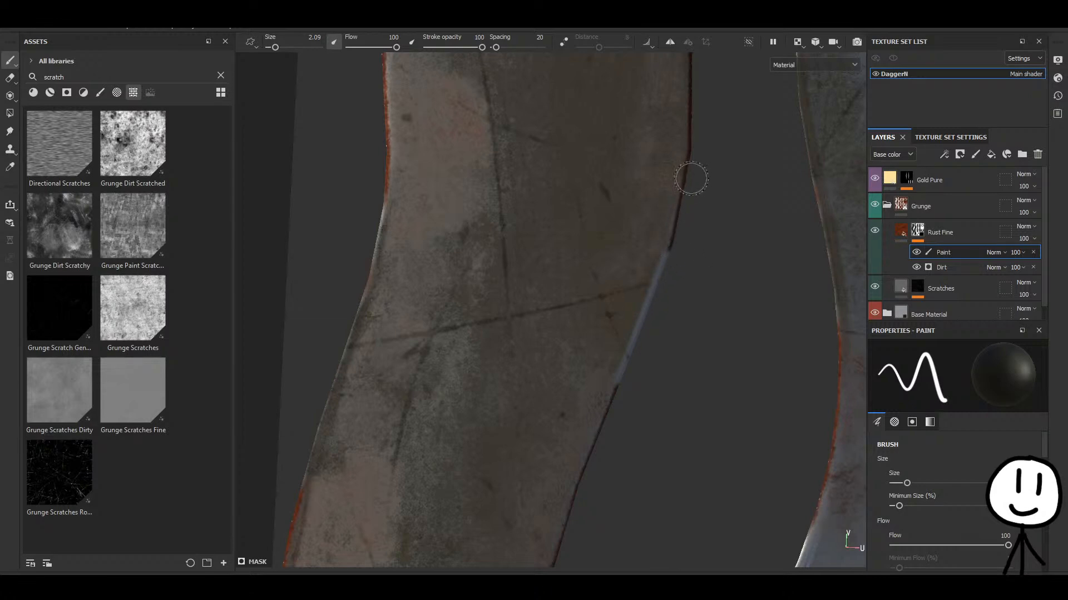
{"action": "middle_click_drag", "start_coordinate": [690, 179], "coordinate": [531, 403], "text": "alt"}
{"action": "middle_click_drag", "start_coordinate": [555, 226], "coordinate": [538, 403], "text": "alt"}
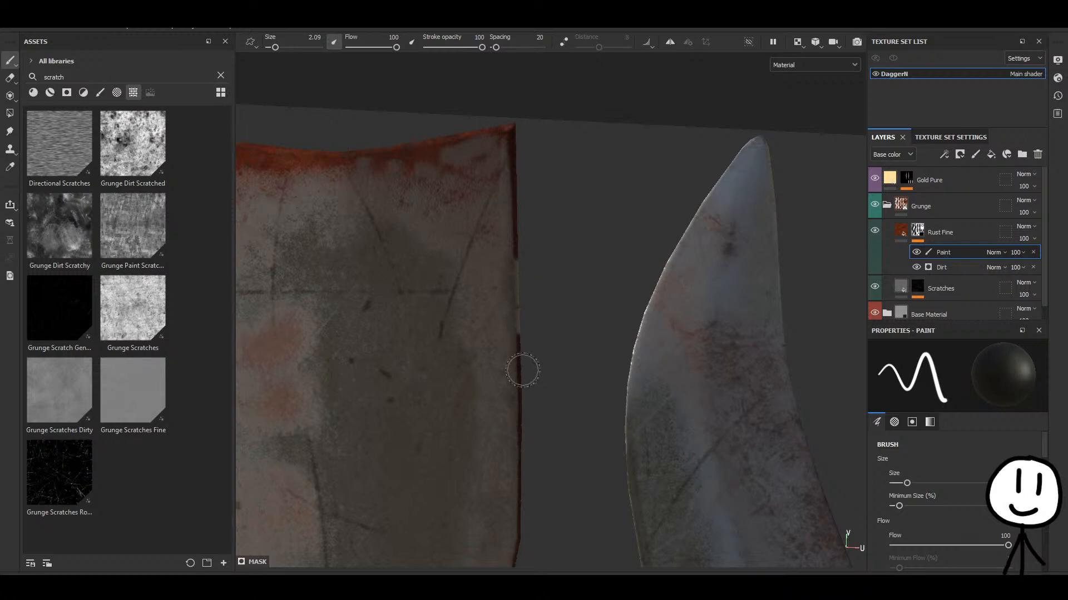
{"action": "mouse_move", "coordinate": [538, 483]}
{"action": "left_mouse_down", "text": "alt"}
{"action": "mouse_move", "coordinate": [617, 208]}
{"action": "mouse_move", "coordinate": [595, 334]}
{"action": "mouse_move", "coordinate": [563, 407]}
{"action": "left_mouse_up", "text": "alt"}
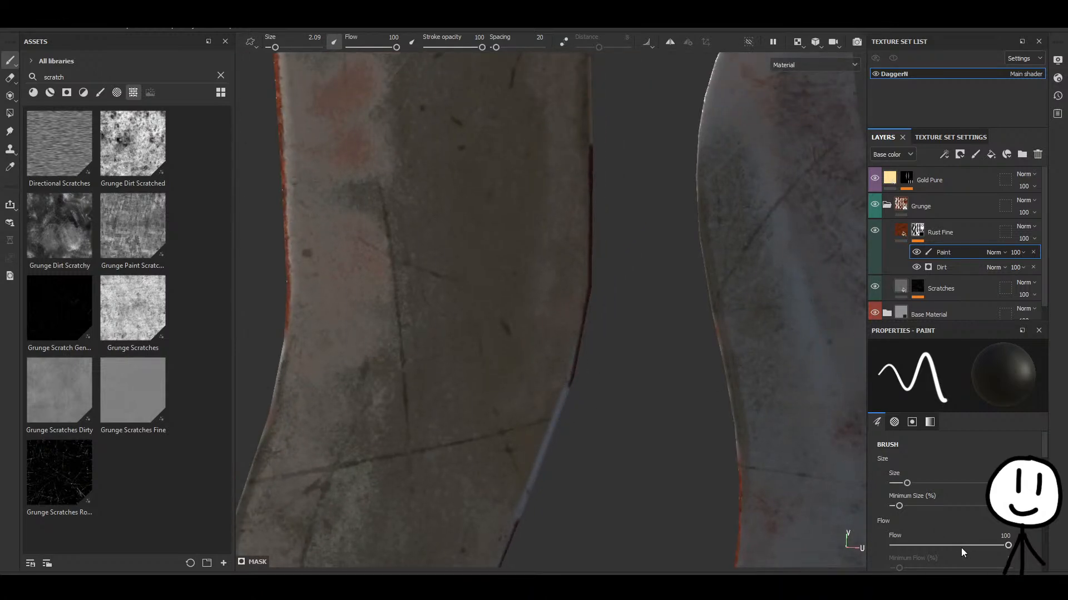
Change the mask paint to light grey and touch up the bare gap on the upper right edge of the left blade island.
{"action": "scroll", "coordinate": [924, 493], "scroll_direction": "down", "scroll_amount": 15}
{"action": "left_click", "coordinate": [916, 493]}
{"action": "left_click_drag", "start_coordinate": [915, 492], "coordinate": [908, 493]}
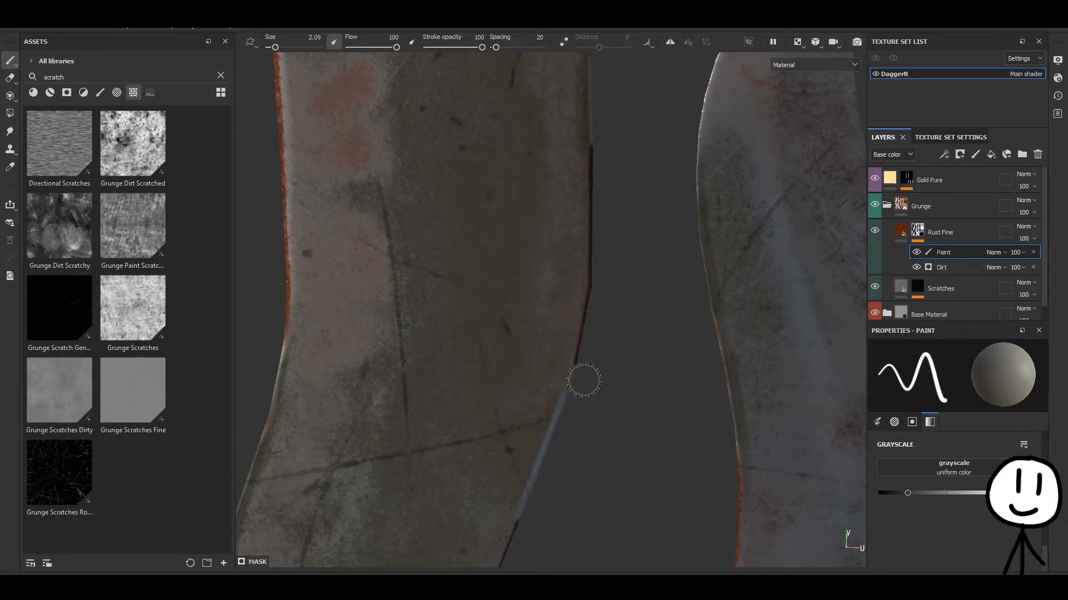
{"action": "left_click_drag", "start_coordinate": [932, 492], "coordinate": [961, 493]}
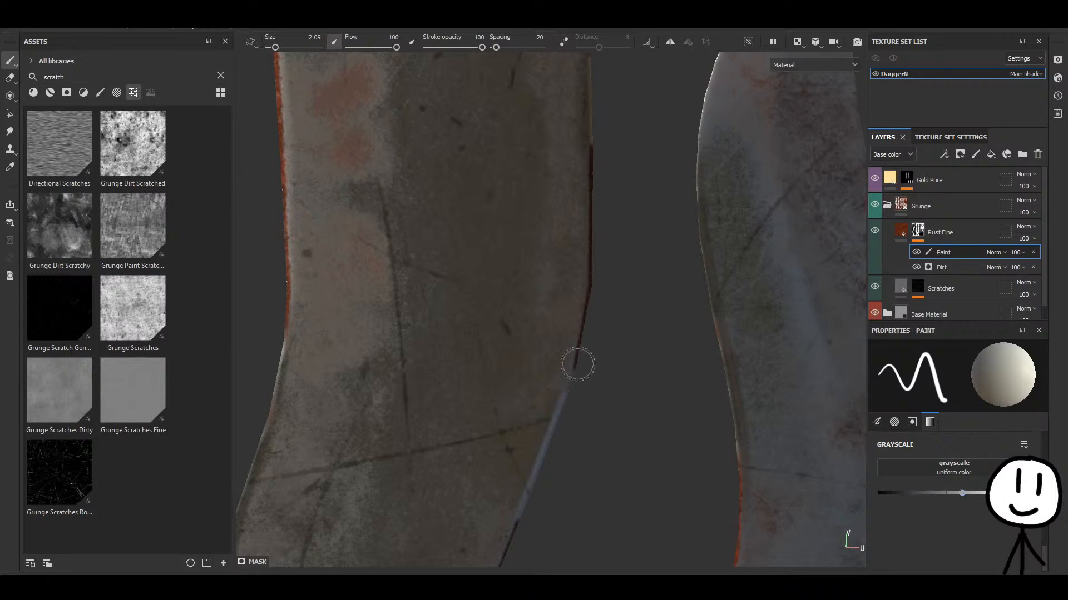
{"action": "middle_click_drag", "start_coordinate": [595, 253], "coordinate": [562, 431], "text": "alt"}
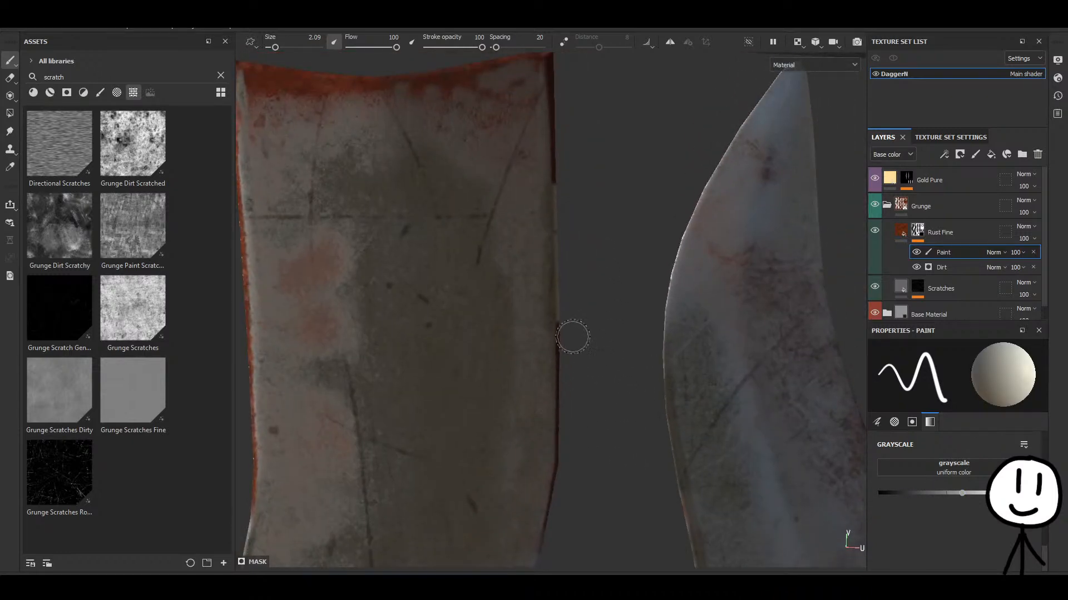
{"action": "left_click_drag", "start_coordinate": [558, 318], "coordinate": [560, 322]}
{"action": "middle_click_drag", "start_coordinate": [648, 417], "coordinate": [622, 350], "text": "alt"}
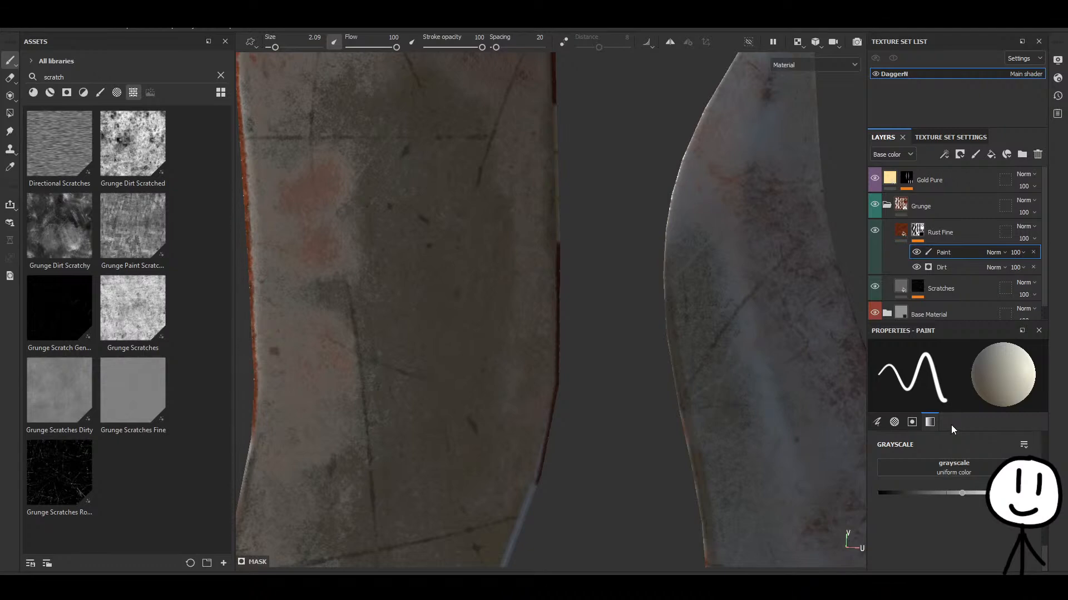
Set the mask paint back to black and work down the right edge of the left blade island to break up its rust.
{"action": "left_click_drag", "start_coordinate": [962, 493], "coordinate": [879, 494]}
{"action": "middle_click_drag", "start_coordinate": [538, 455], "coordinate": [550, 217], "text": "alt"}
{"action": "scroll", "coordinate": [494, 426], "scroll_direction": "up", "scroll_amount": 1}
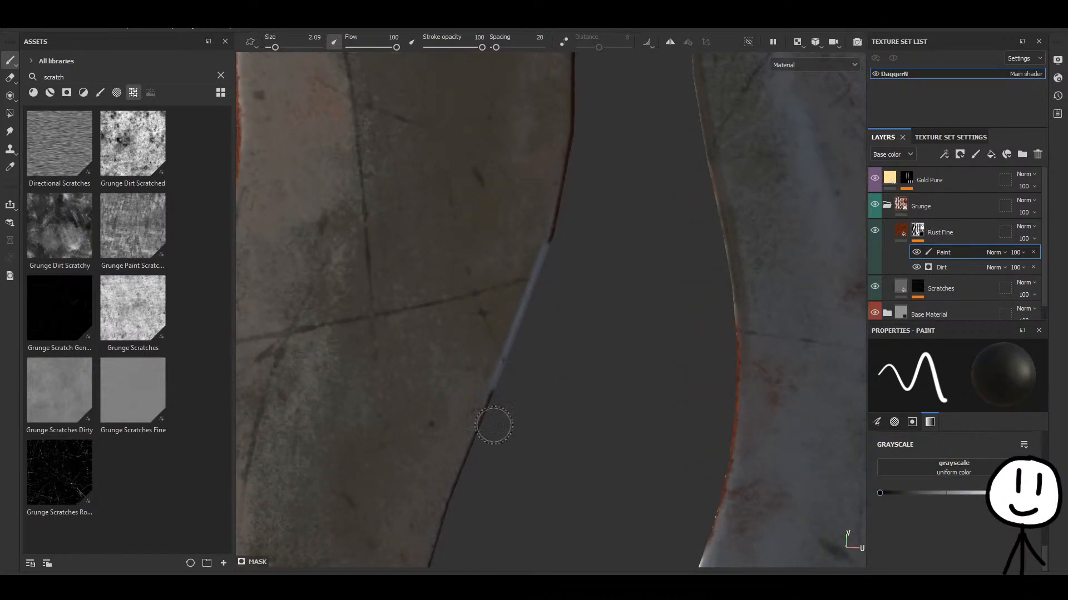
{"action": "middle_click_drag", "start_coordinate": [494, 426], "coordinate": [535, 244], "text": "alt"}
{"action": "middle_click_drag", "start_coordinate": [500, 517], "coordinate": [488, 272], "text": "alt"}
{"action": "scroll", "coordinate": [486, 298], "scroll_direction": "down", "scroll_amount": 3}
{"action": "middle_click_drag", "start_coordinate": [535, 438], "coordinate": [511, 304], "text": "alt"}
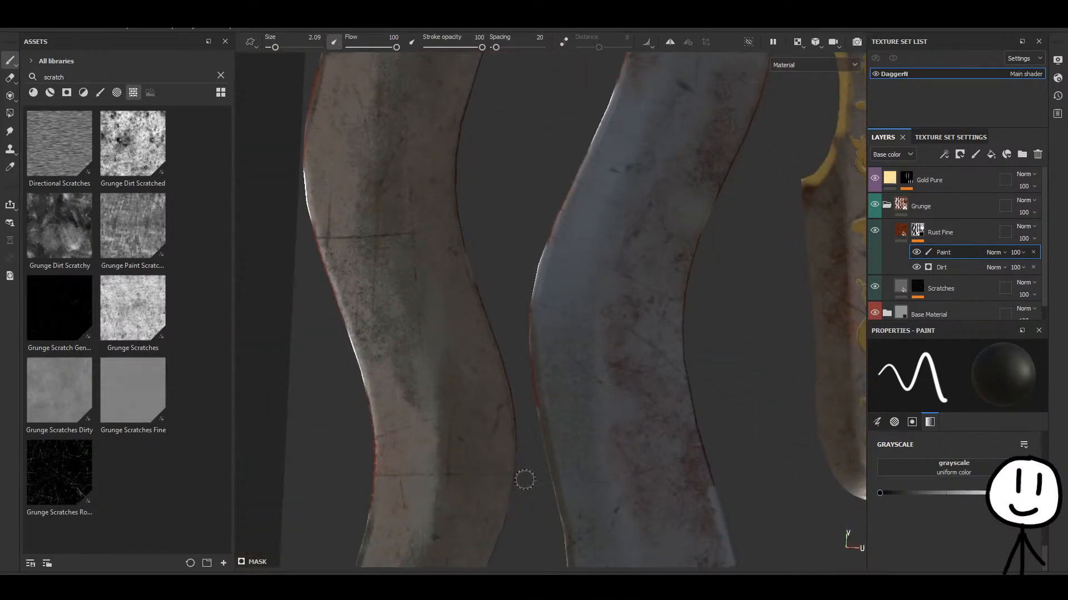
Paint black gaps into the rust along both edges of the right blade UV island.
{"action": "left_click_drag", "start_coordinate": [525, 480], "coordinate": [502, 235], "text": "alt"}
{"action": "scroll", "coordinate": [470, 425], "scroll_direction": "up", "scroll_amount": 3}
{"action": "scroll", "coordinate": [444, 448], "scroll_direction": "down", "scroll_amount": 3}
{"action": "scroll", "coordinate": [584, 367], "scroll_direction": "up", "scroll_amount": 3}
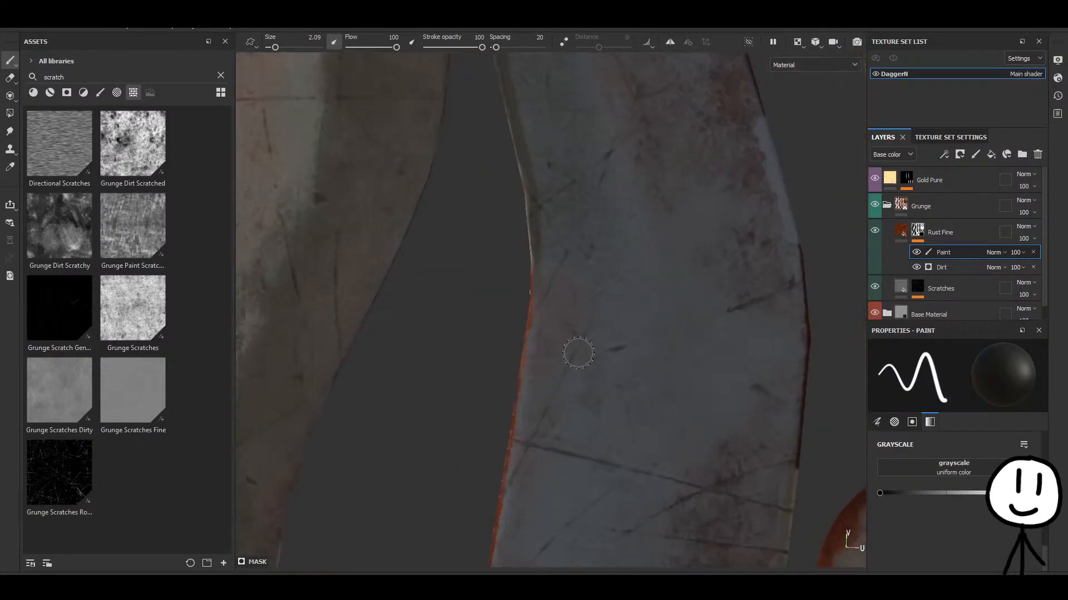
{"action": "mouse_move", "coordinate": [545, 233]}
{"action": "middle_mouse_down", "text": "alt"}
{"action": "mouse_move", "coordinate": [527, 341]}
{"action": "mouse_move", "coordinate": [532, 503]}
{"action": "middle_mouse_up", "text": "alt"}
{"action": "middle_click_drag", "start_coordinate": [459, 184], "coordinate": [461, 323], "text": "alt"}
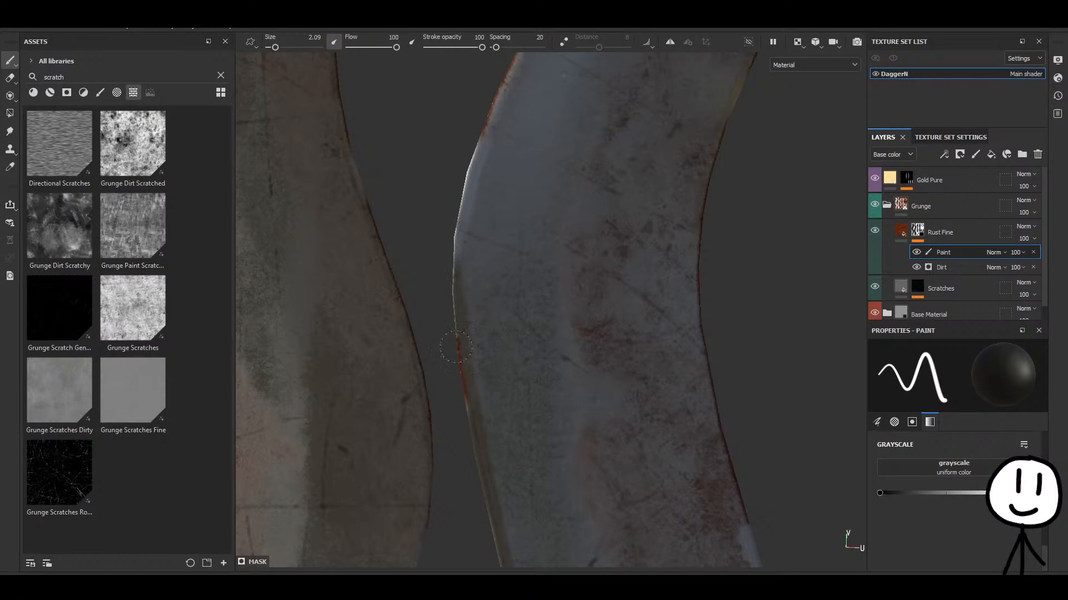
{"action": "middle_click_drag", "start_coordinate": [469, 209], "coordinate": [442, 474], "text": "alt"}
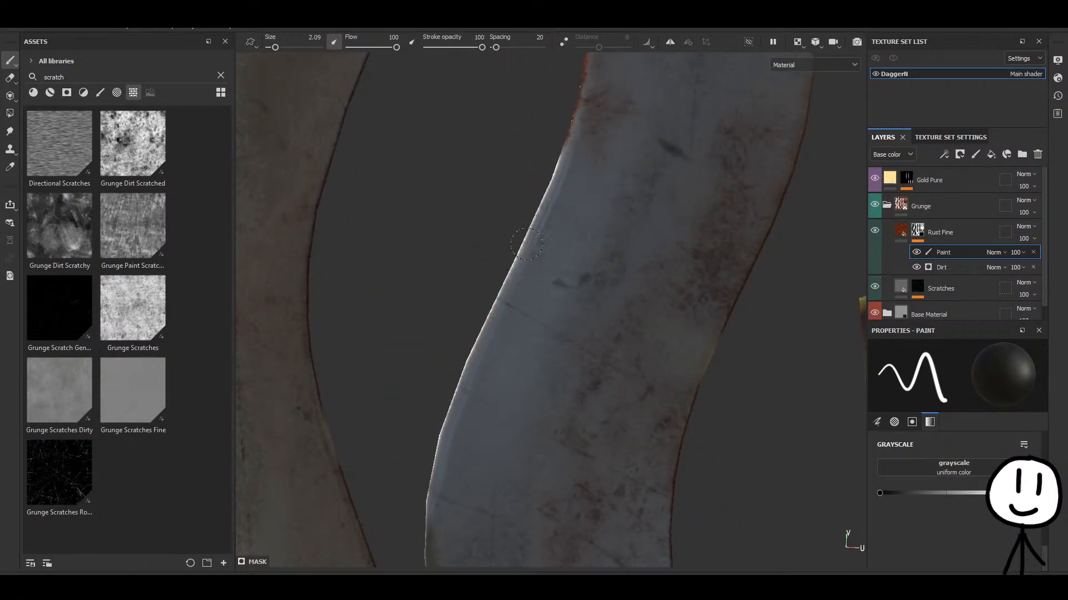
{"action": "middle_click_drag", "start_coordinate": [527, 243], "coordinate": [437, 524], "text": "alt"}
{"action": "middle_click_drag", "start_coordinate": [697, 288], "coordinate": [521, 387], "text": "alt"}
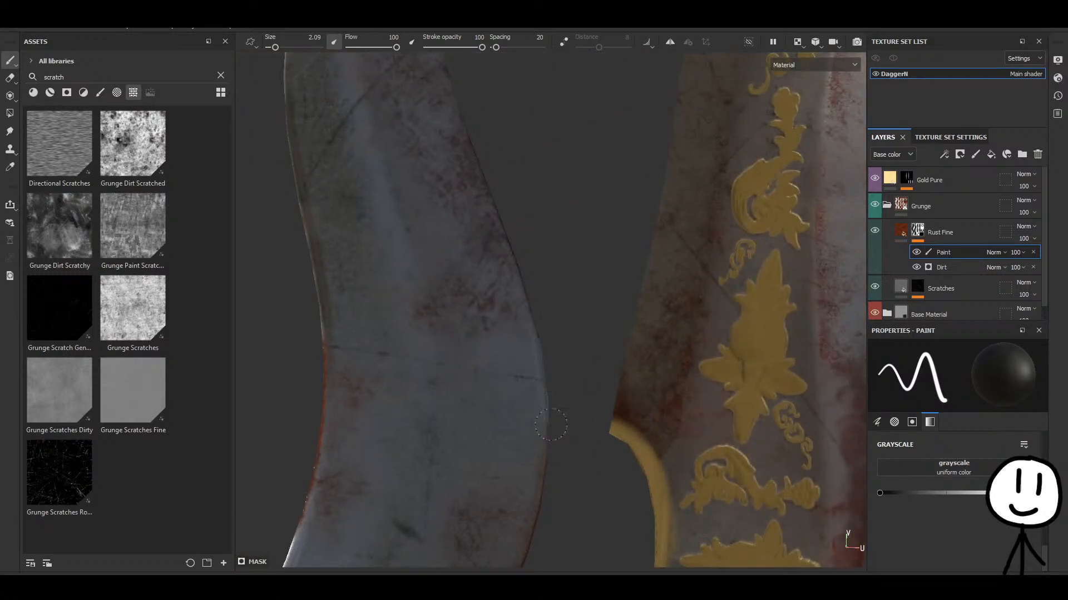
Paint black patches along the left blade island's outer left edge, working from the upper bend down toward the tip.
{"action": "middle_click_drag", "start_coordinate": [536, 332], "coordinate": [423, 429], "text": "alt"}
{"action": "middle_click_drag", "start_coordinate": [401, 242], "coordinate": [392, 431], "text": "alt"}
{"action": "middle_click_drag", "start_coordinate": [352, 461], "coordinate": [722, 304], "text": "alt"}
{"action": "middle_click_drag", "start_coordinate": [512, 461], "coordinate": [602, 215], "text": "alt"}
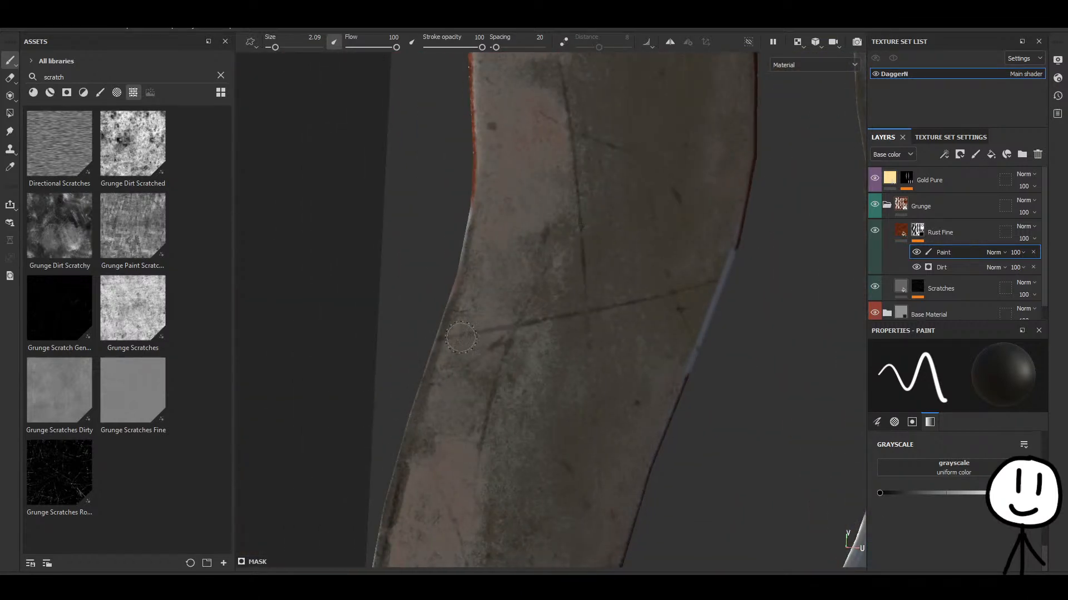
{"action": "mouse_move", "coordinate": [484, 471]}
{"action": "middle_mouse_down", "text": "alt"}
{"action": "mouse_move", "coordinate": [477, 379]}
{"action": "mouse_move", "coordinate": [441, 359]}
{"action": "middle_mouse_up", "text": "alt"}
{"action": "middle_click_drag", "start_coordinate": [481, 388], "coordinate": [451, 162], "text": "alt"}
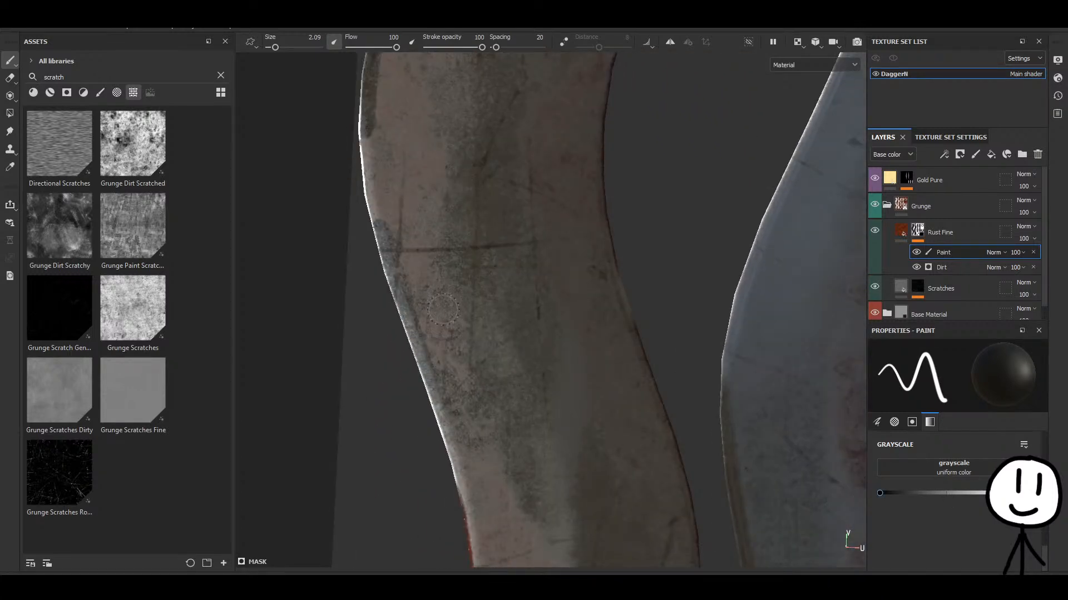
{"action": "middle_click_drag", "start_coordinate": [481, 450], "coordinate": [467, 242], "text": "alt"}
{"action": "middle_click_drag", "start_coordinate": [540, 391], "coordinate": [467, 408], "text": "alt"}
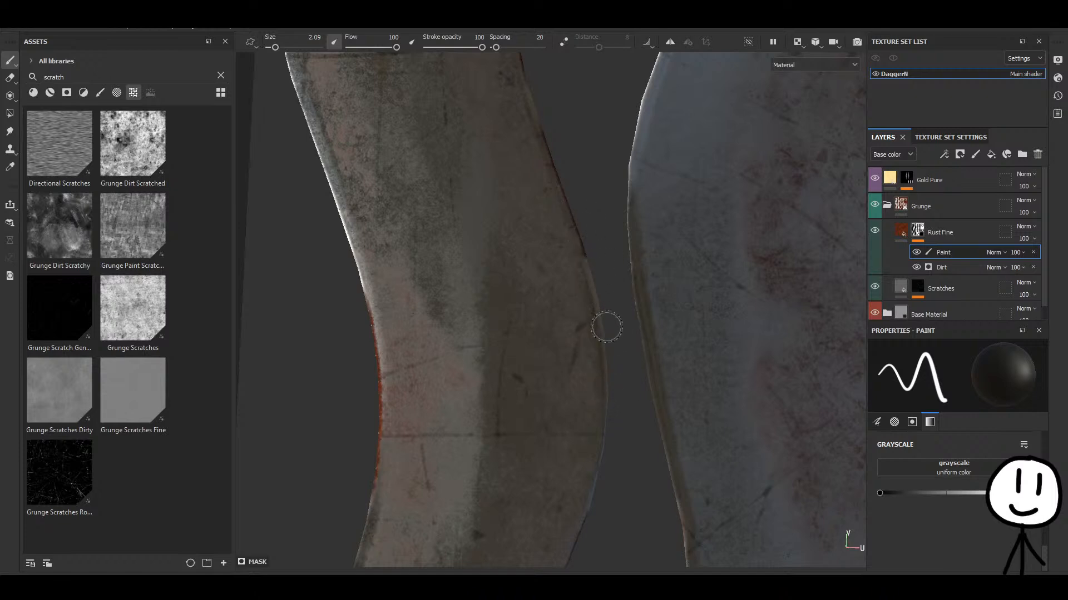
{"action": "middle_click_drag", "start_coordinate": [604, 324], "coordinate": [465, 209], "text": "alt"}
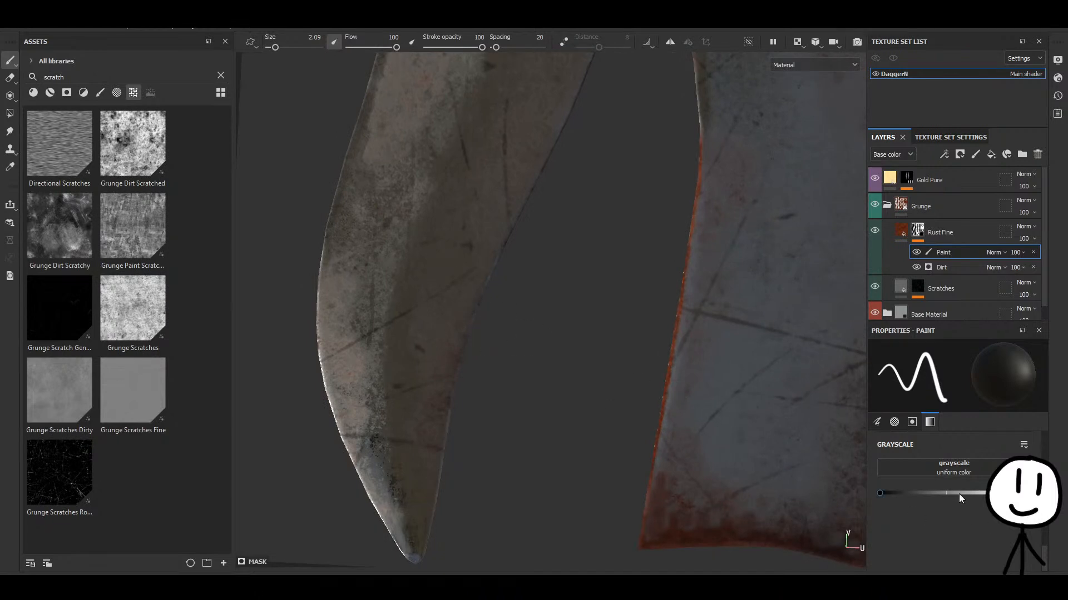
Switch the brush alpha to Dirt Blurry Dense and soften the black patches on the left blade island's outer edge with grey paint.
{"action": "scroll", "coordinate": [959, 494], "scroll_direction": "up", "scroll_amount": 5}
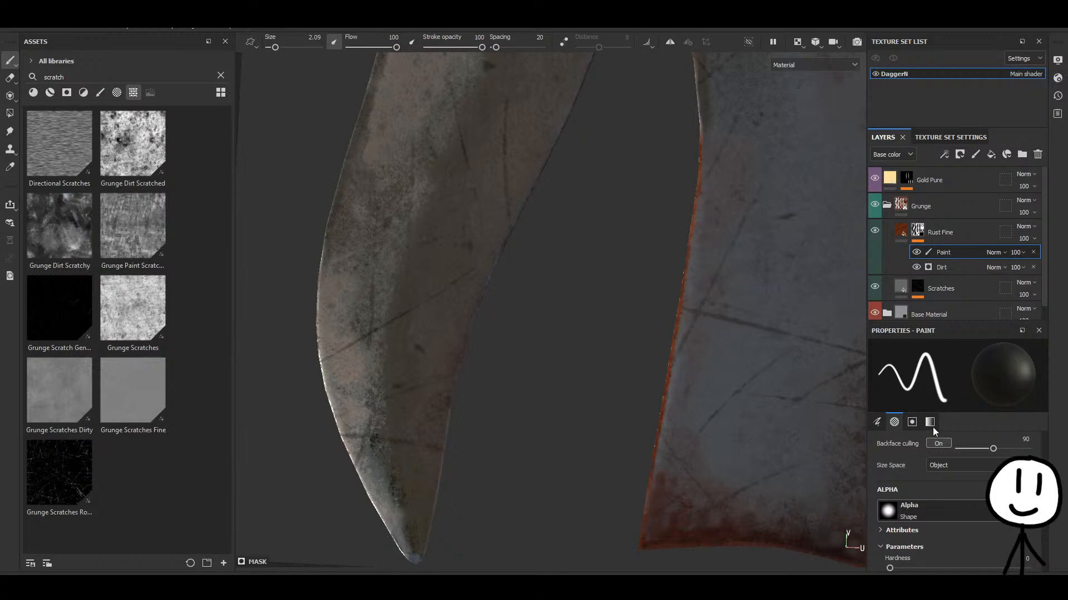
{"action": "left_click", "coordinate": [1038, 418]}
{"action": "mouse_move", "coordinate": [341, 255]}
{"action": "middle_mouse_down", "text": "alt"}
{"action": "mouse_move", "coordinate": [357, 326]}
{"action": "mouse_move", "coordinate": [360, 556]}
{"action": "middle_mouse_up", "text": "alt"}
{"action": "middle_click_drag", "start_coordinate": [393, 148], "coordinate": [399, 482], "text": "alt"}
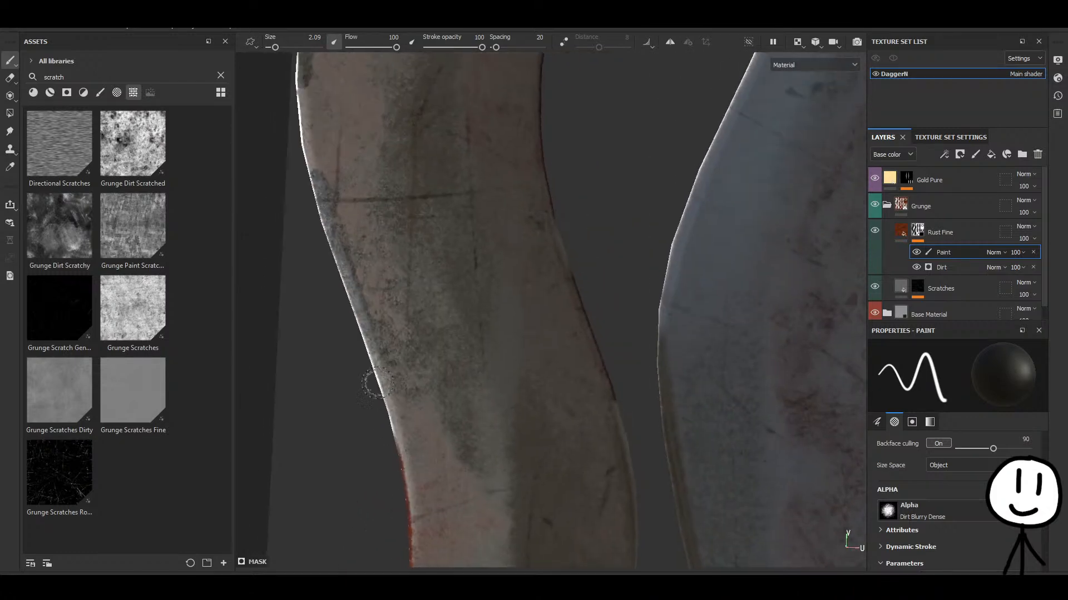
{"action": "middle_click_drag", "start_coordinate": [380, 216], "coordinate": [460, 402], "text": "alt"}
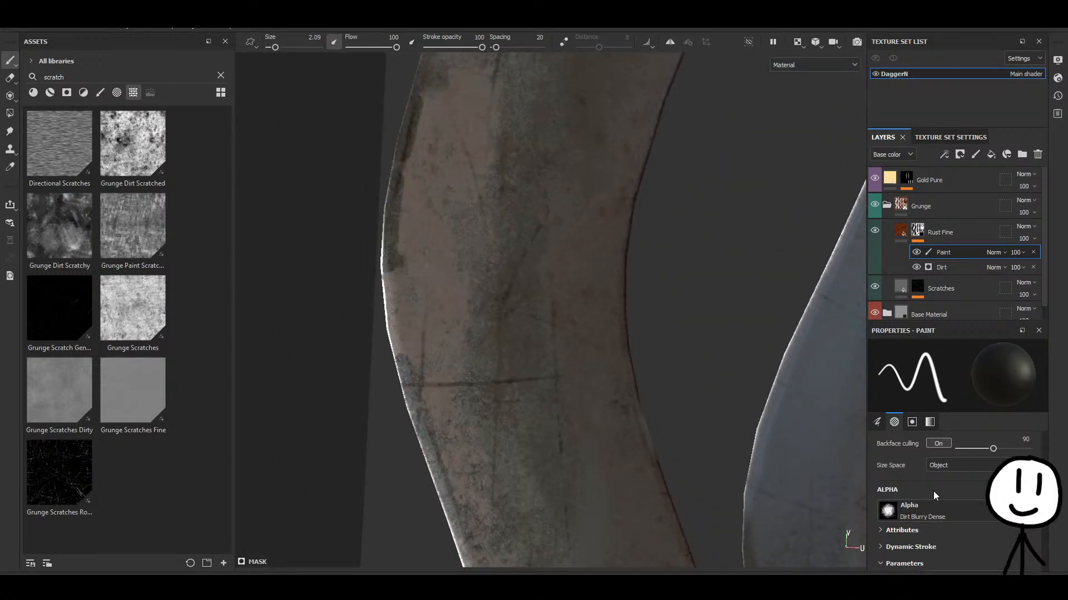
{"action": "scroll", "coordinate": [933, 491], "scroll_direction": "down", "scroll_amount": 10}
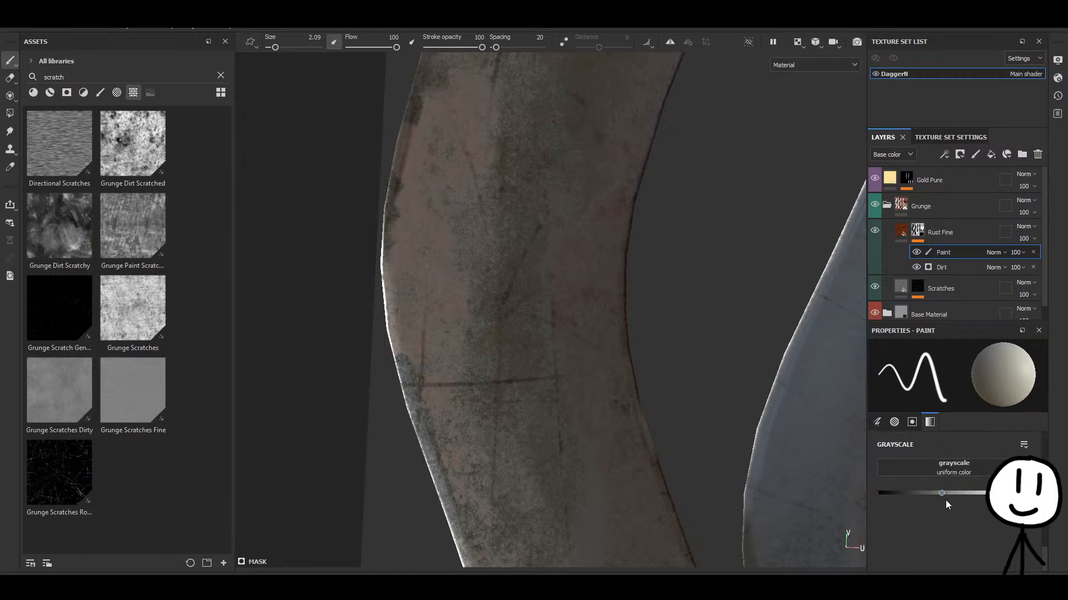
{"action": "left_click_drag", "start_coordinate": [941, 493], "coordinate": [910, 493]}
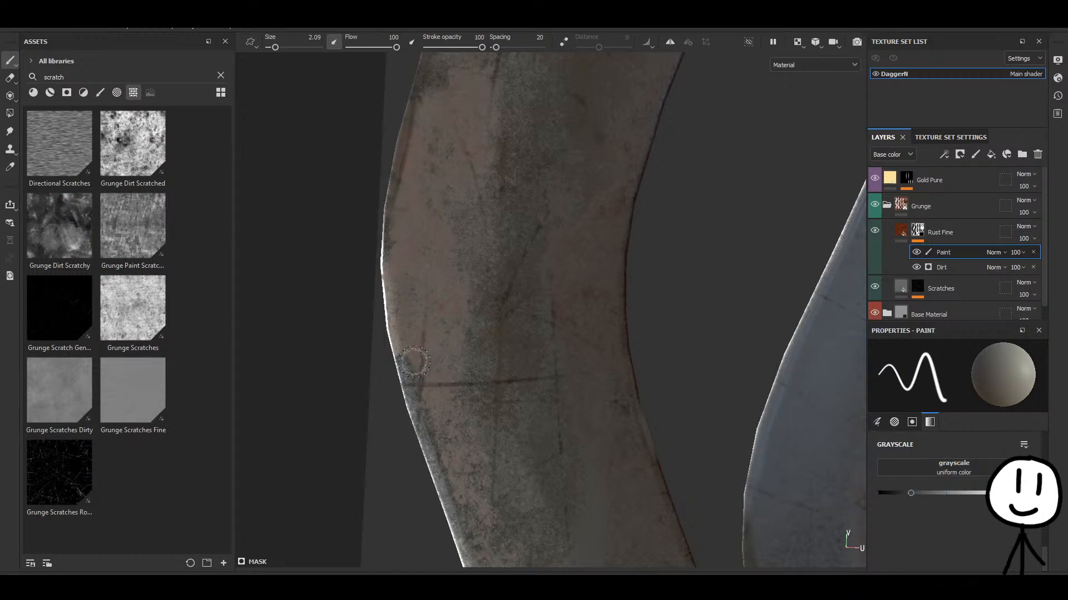
Try a light grey dab at the upper end of the bare gap on the left blade island's right edge, and undo it.
{"action": "scroll", "coordinate": [548, 426], "scroll_direction": "down", "scroll_amount": 4}
{"action": "middle_click_drag", "start_coordinate": [502, 243], "coordinate": [419, 442], "text": "alt"}
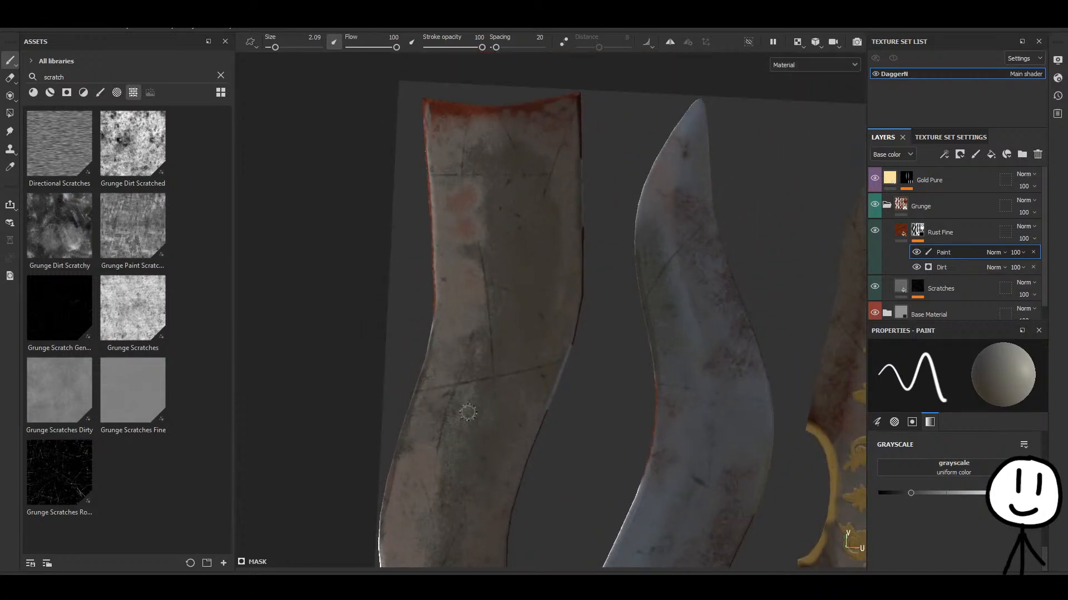
{"action": "scroll", "coordinate": [558, 349], "scroll_direction": "up", "scroll_amount": 5}
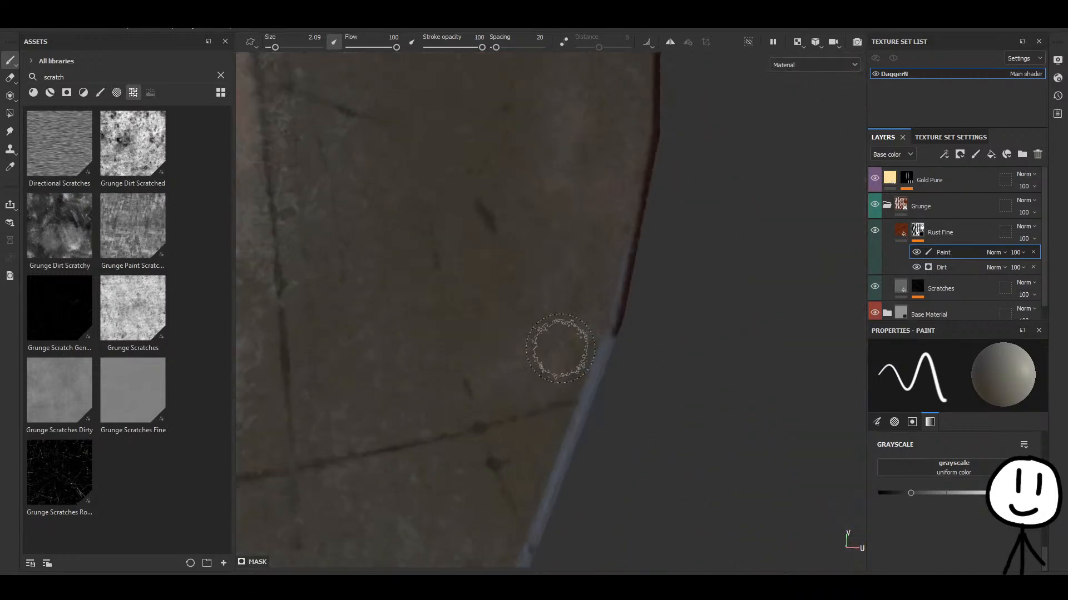
{"action": "left_click", "coordinate": [973, 493]}
{"action": "mouse_move", "coordinate": [612, 352]}
{"action": "left_mouse_down"}
{"action": "mouse_move", "coordinate": [601, 334]}
{"action": "mouse_move", "coordinate": [603, 345]}
{"action": "left_mouse_up"}
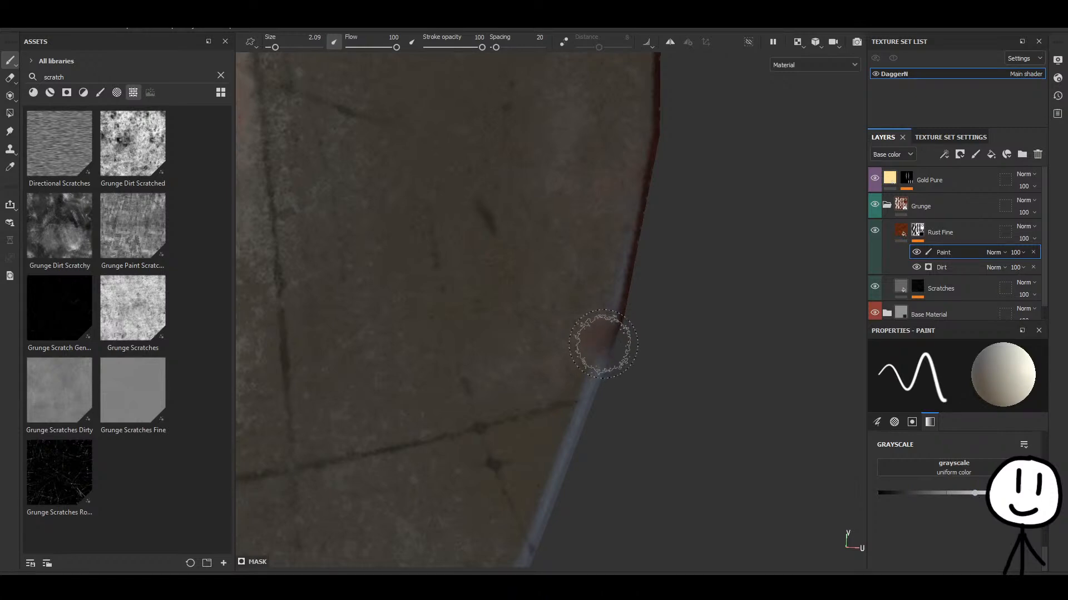
{"action": "key", "text": "ctrl+z"}
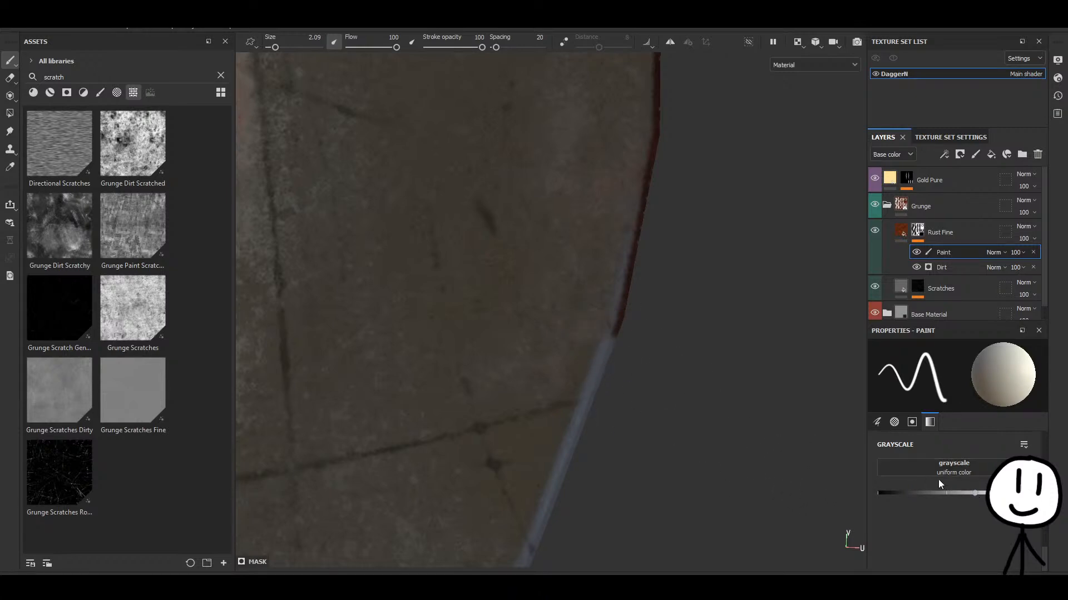
Try brush sizes of 0.21 and 0.48 along the left blade island's right edge, and set the size to 2.82.
{"action": "left_click", "coordinate": [878, 422]}
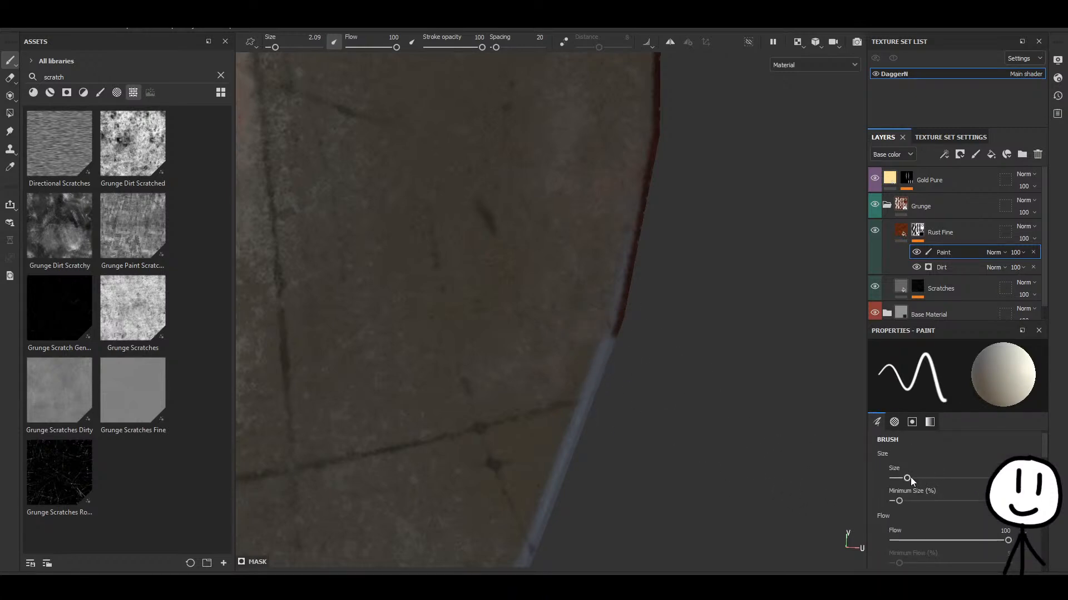
{"action": "left_click_drag", "start_coordinate": [910, 477], "coordinate": [895, 478]}
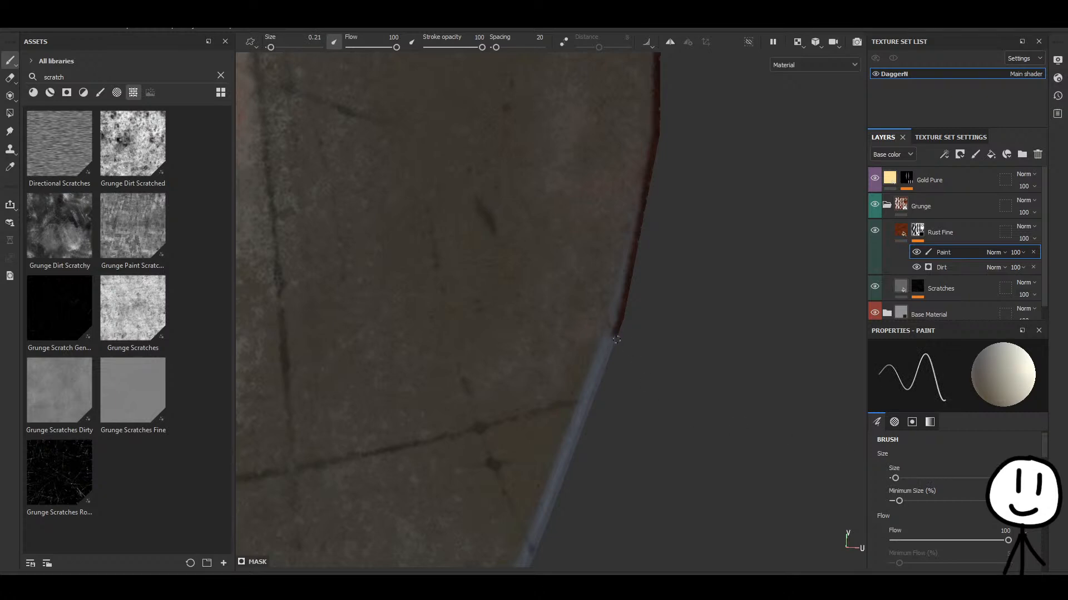
{"action": "scroll", "coordinate": [598, 287], "scroll_direction": "down", "scroll_amount": 4}
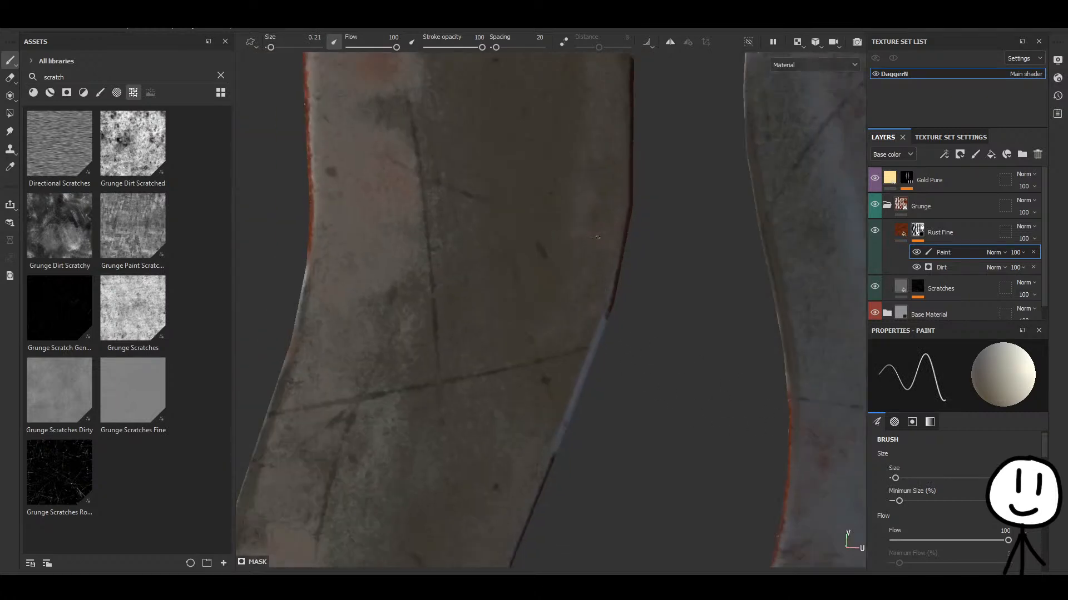
{"action": "middle_click_drag", "start_coordinate": [649, 164], "coordinate": [583, 382], "text": "alt"}
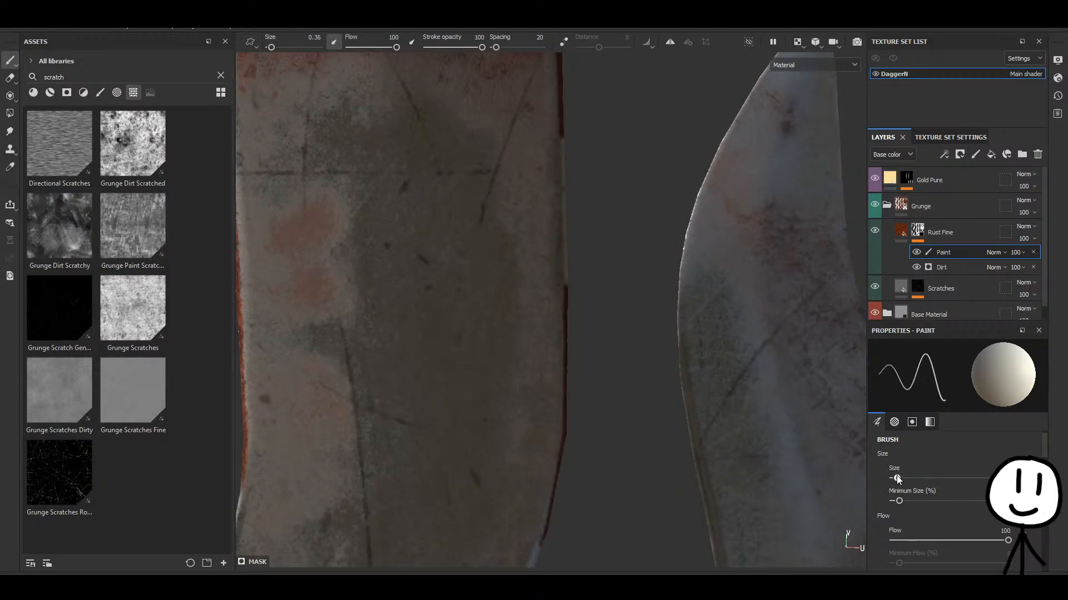
{"action": "scroll", "coordinate": [572, 263], "scroll_direction": "up", "scroll_amount": 3}
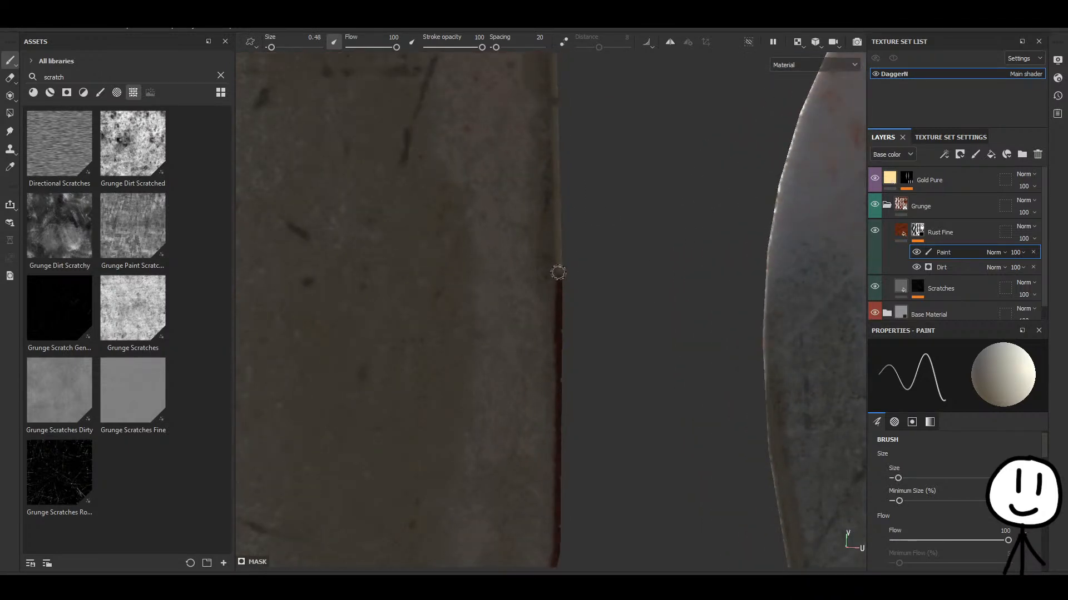
{"action": "scroll", "coordinate": [656, 359], "scroll_direction": "down", "scroll_amount": 5}
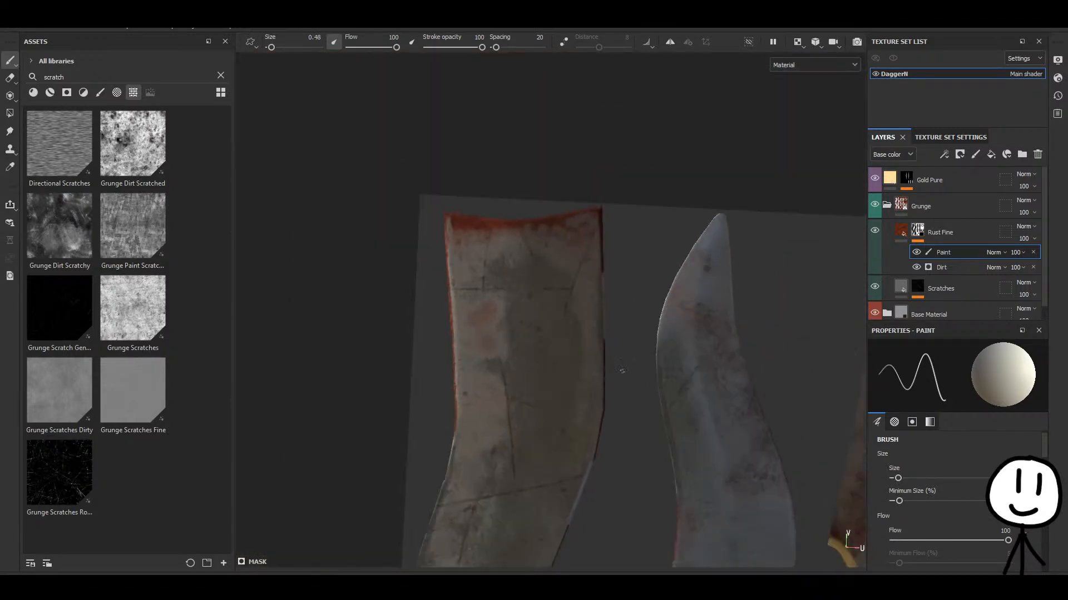
{"action": "scroll", "coordinate": [604, 361], "scroll_direction": "up", "scroll_amount": 4}
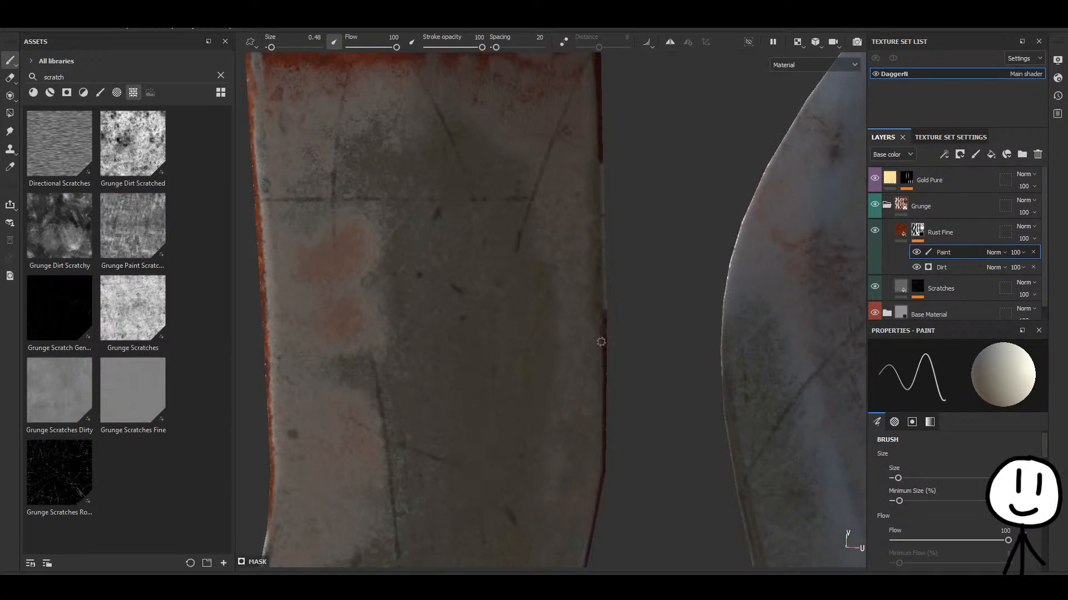
{"action": "left_click_drag", "start_coordinate": [898, 478], "coordinate": [909, 478]}
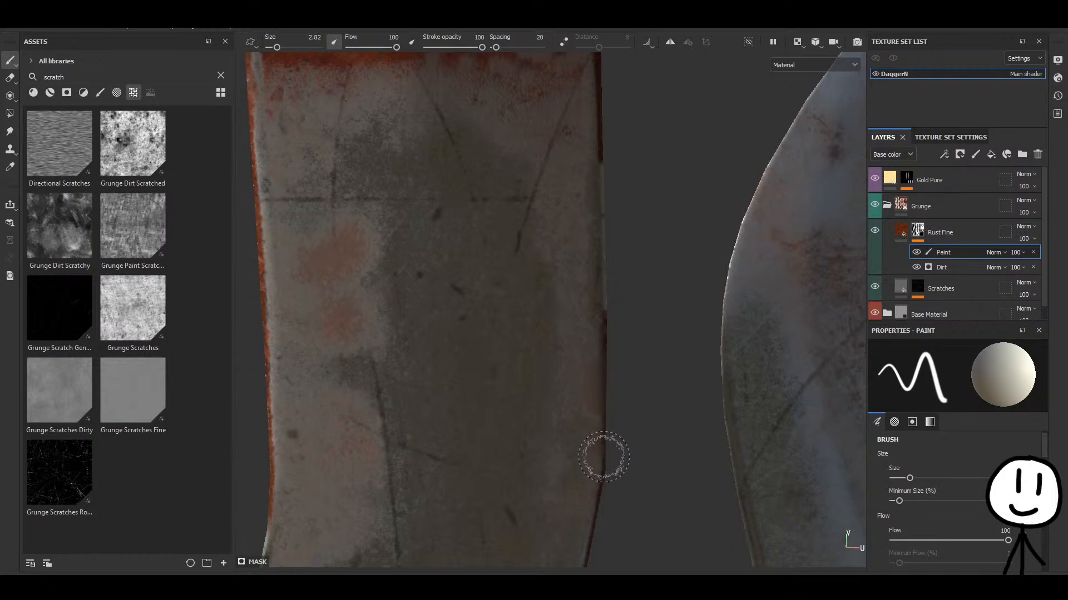
Switch to the 3D-only view to check the rust along the blade's edges, and collapse the Grunge folder.
{"action": "scroll", "coordinate": [689, 412], "scroll_direction": "down", "scroll_amount": 5}
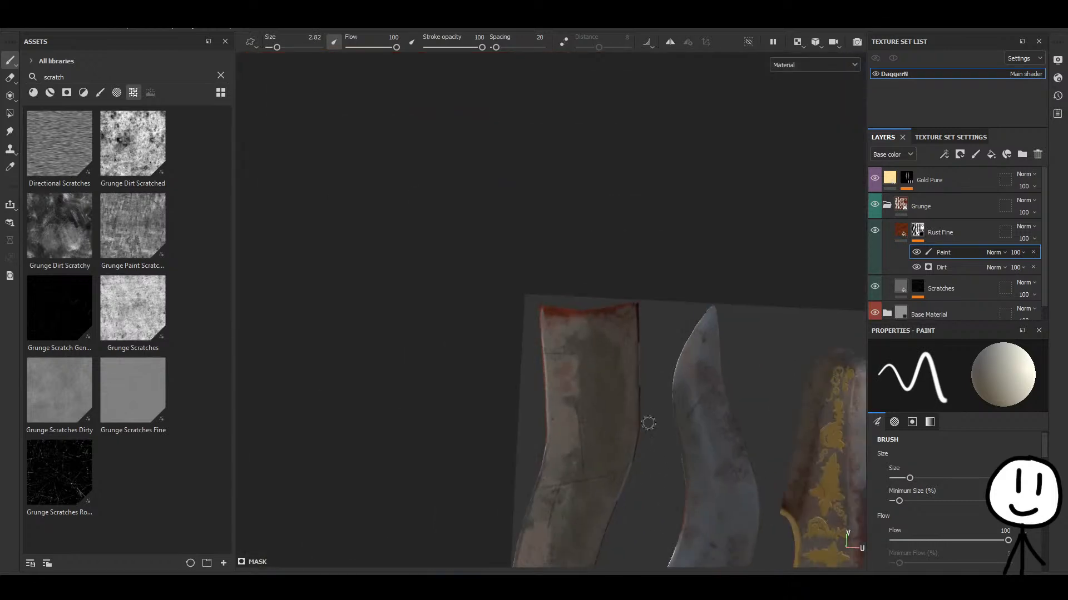
{"action": "scroll", "coordinate": [646, 422], "scroll_direction": "up", "scroll_amount": 3}
{"action": "key", "text": "F2"}
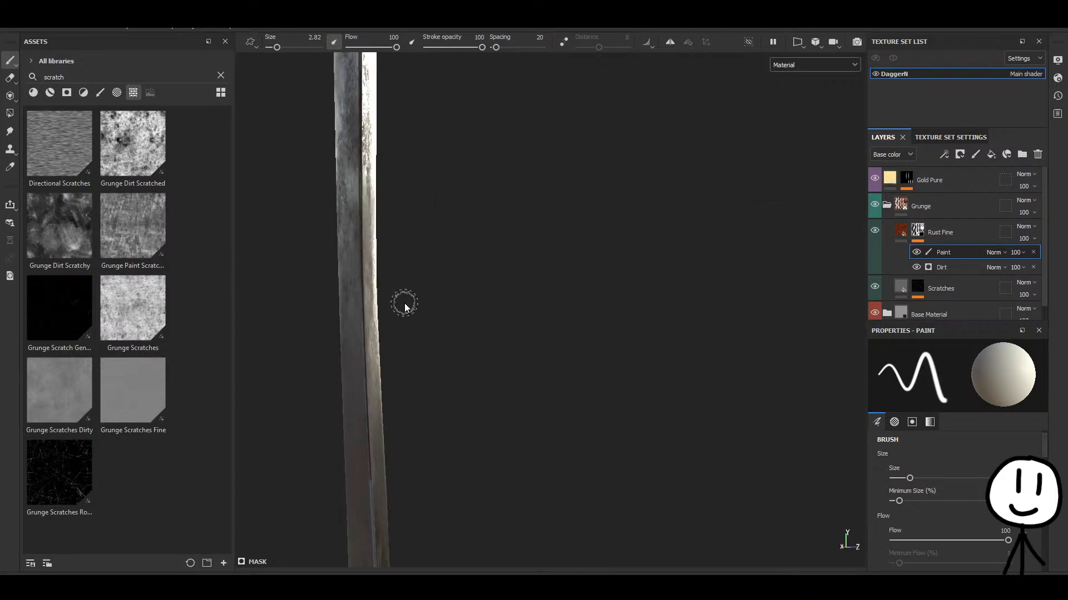
{"action": "left_click_drag", "start_coordinate": [403, 303], "coordinate": [545, 317], "text": "alt"}
{"action": "scroll", "coordinate": [547, 433], "scroll_direction": "up", "scroll_amount": 4}
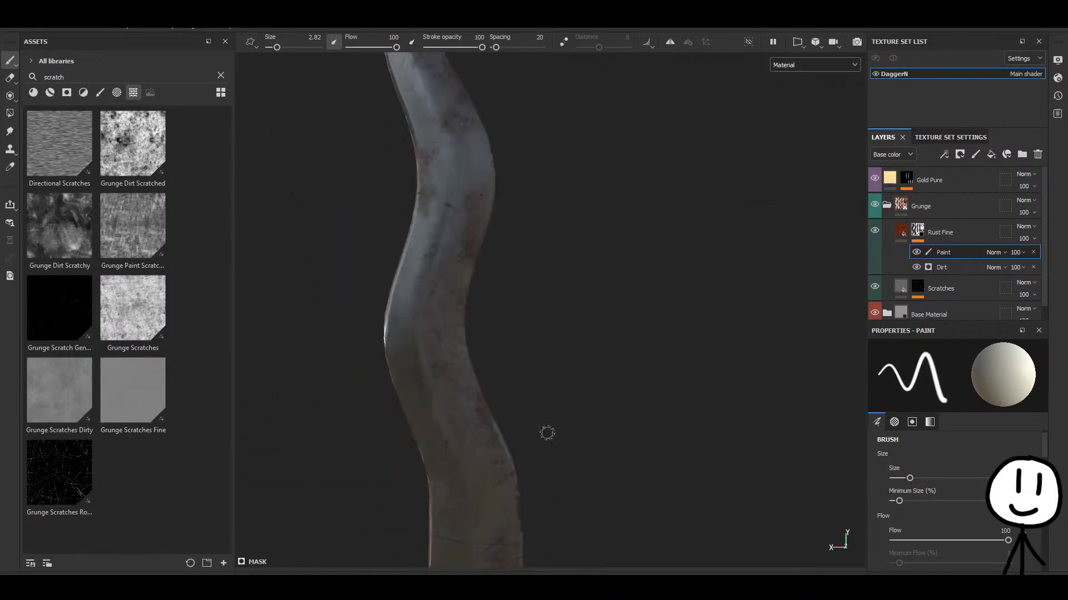
{"action": "left_click_drag", "start_coordinate": [596, 401], "coordinate": [433, 263], "text": "alt"}
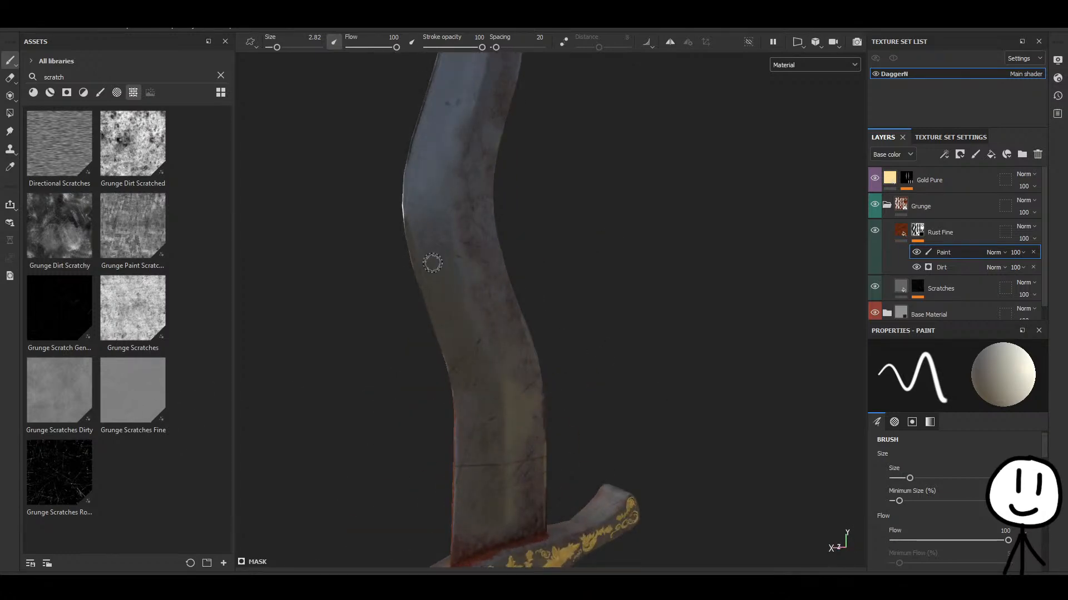
{"action": "left_click_drag", "start_coordinate": [607, 246], "coordinate": [618, 252], "text": "alt"}
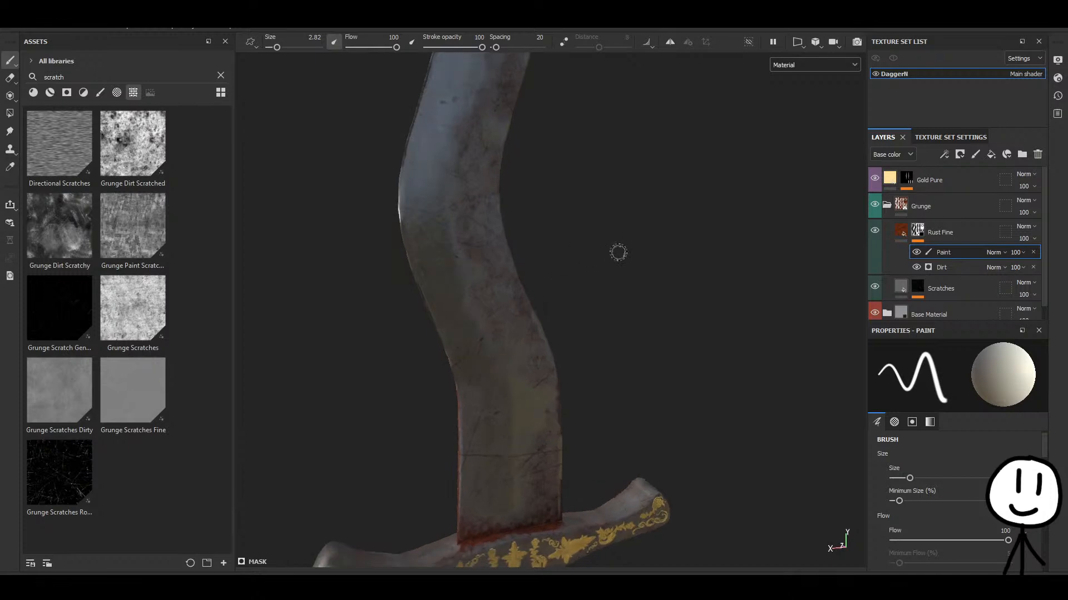
{"action": "left_click", "coordinate": [887, 206]}
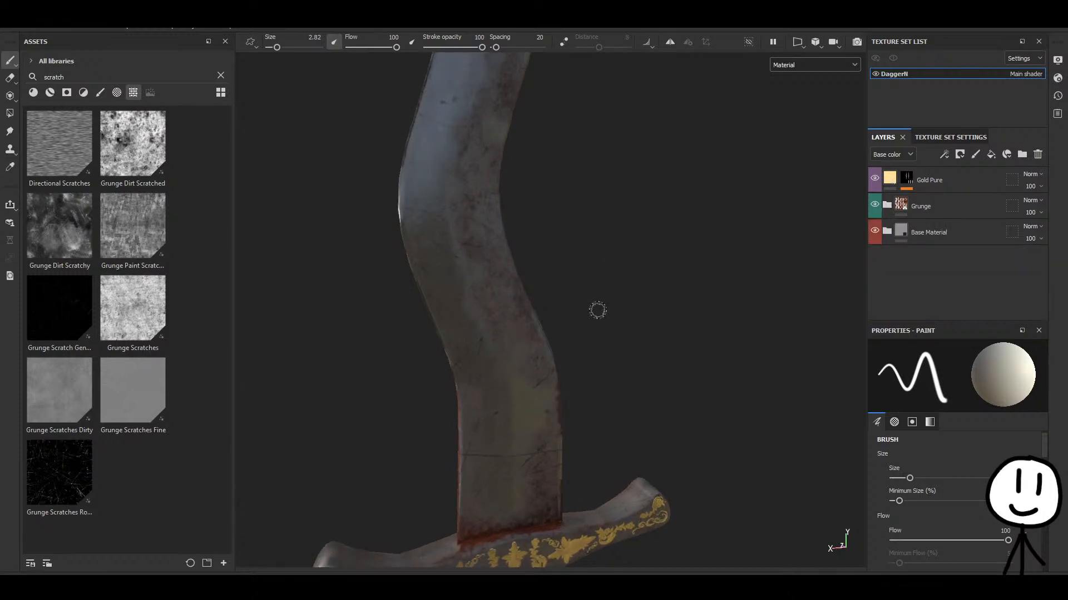
Render the whole dagger with Iray and examine its materials in the beach environment from several angles.
{"action": "scroll", "coordinate": [613, 382], "scroll_direction": "down", "scroll_amount": 5}
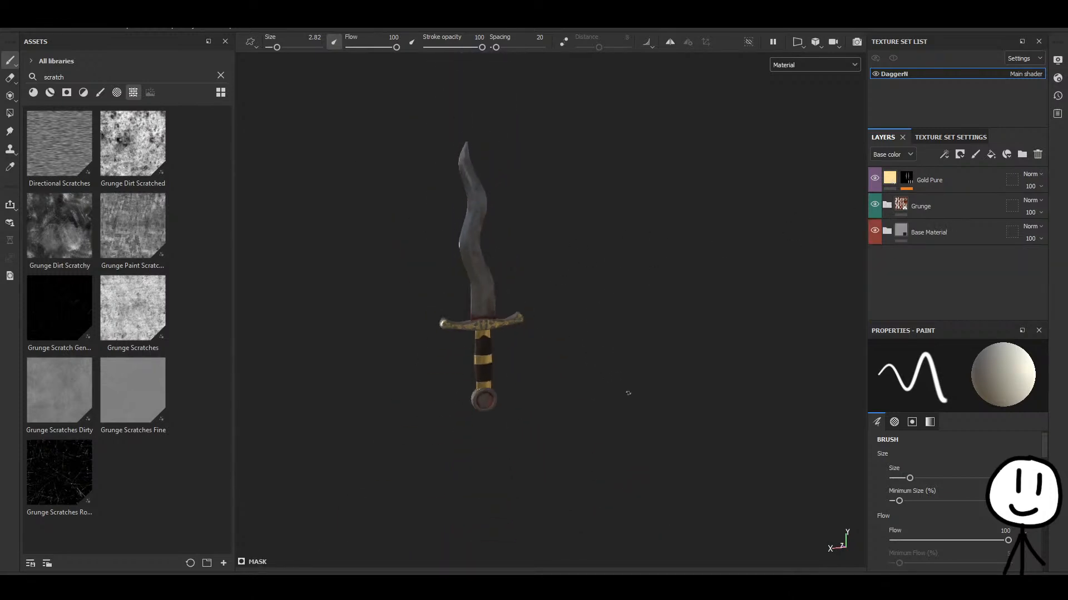
{"action": "left_click_drag", "start_coordinate": [626, 393], "coordinate": [189, 203], "text": "alt"}
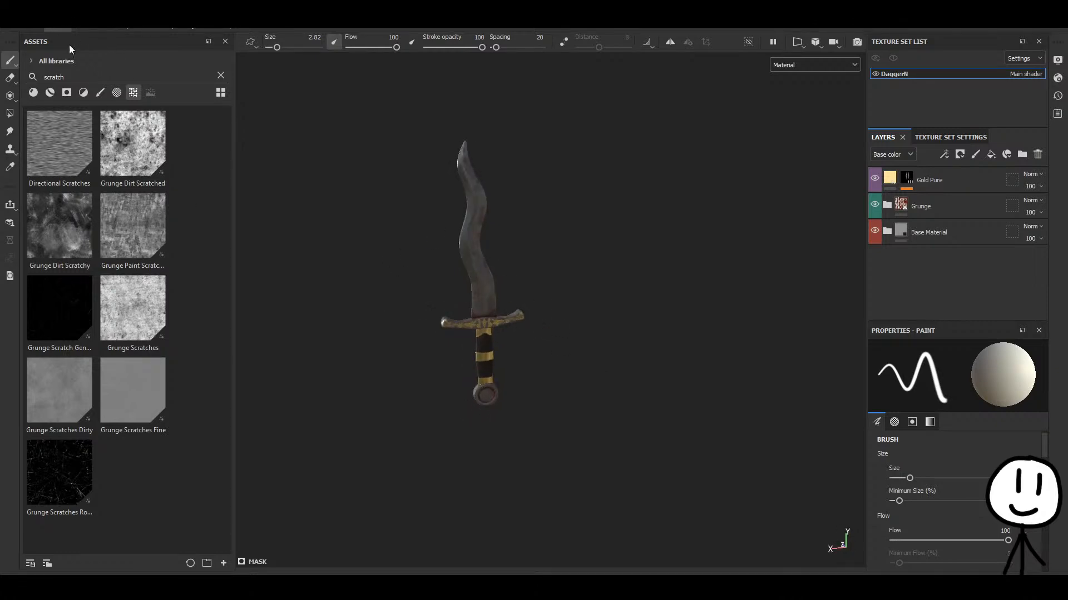
{"action": "key", "text": "F12"}
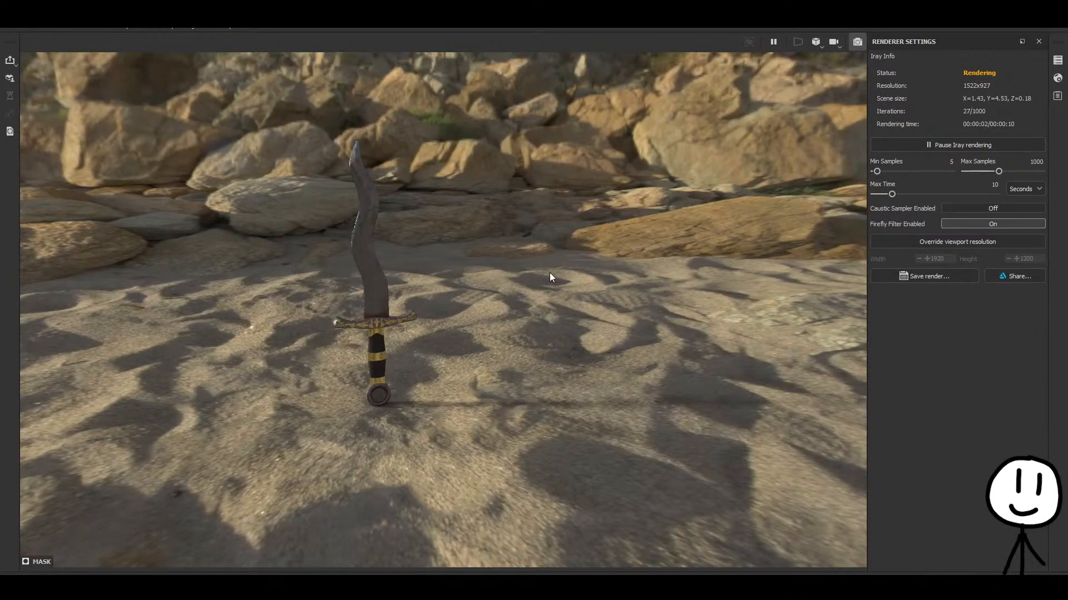
{"action": "scroll", "coordinate": [549, 272], "scroll_direction": "up", "scroll_amount": 4}
{"action": "scroll", "coordinate": [454, 323], "scroll_direction": "up", "scroll_amount": 1}
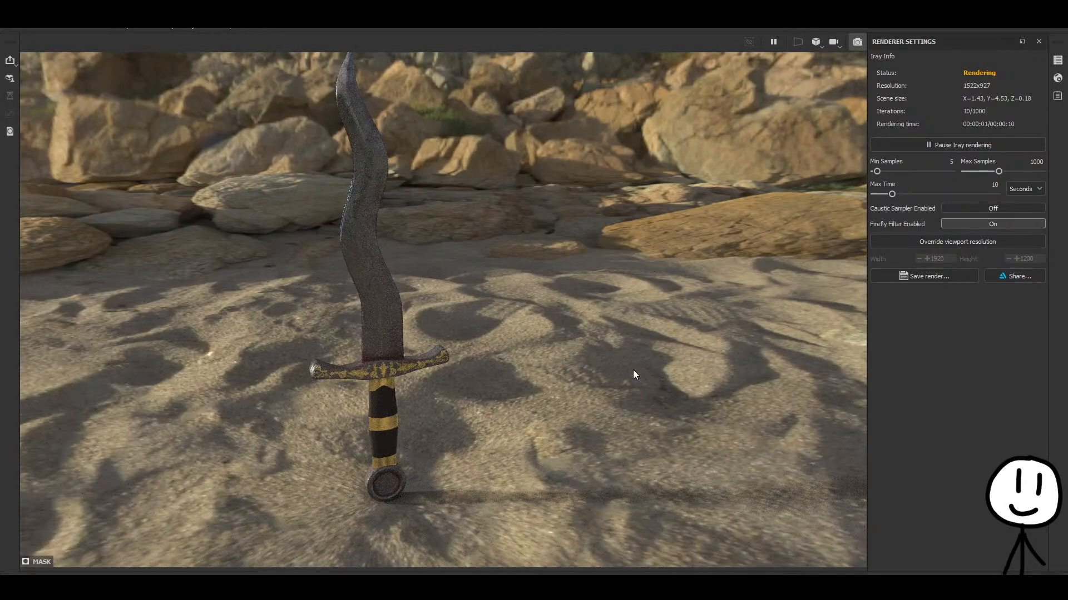
{"action": "left_click_drag", "start_coordinate": [633, 370], "coordinate": [579, 381], "text": "alt"}
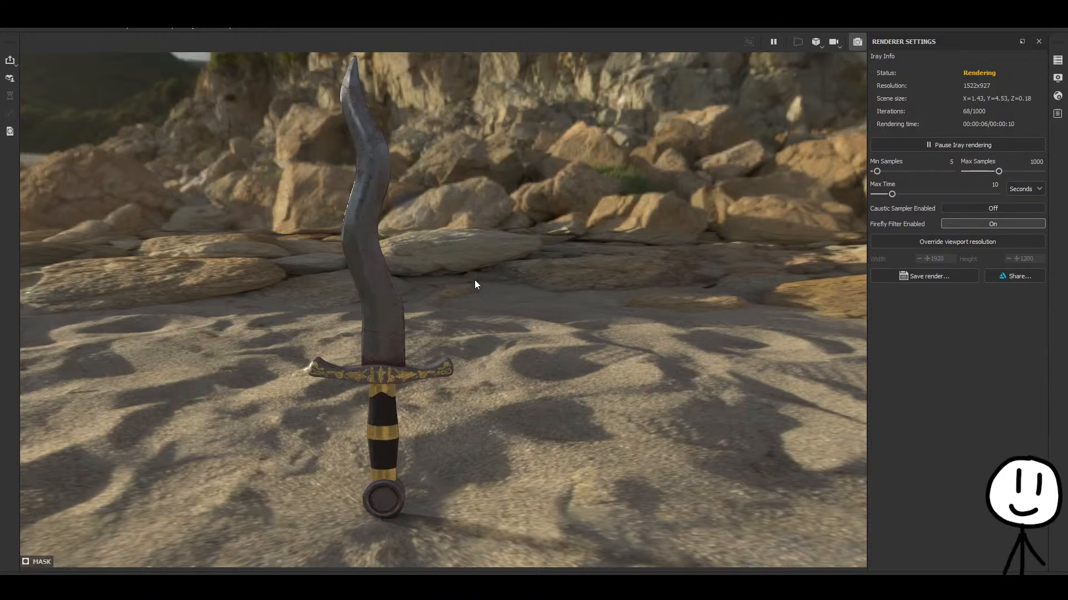
{"action": "scroll", "coordinate": [472, 281], "scroll_direction": "down", "scroll_amount": 2}
{"action": "left_click_drag", "start_coordinate": [467, 300], "coordinate": [4, 330], "text": "alt"}
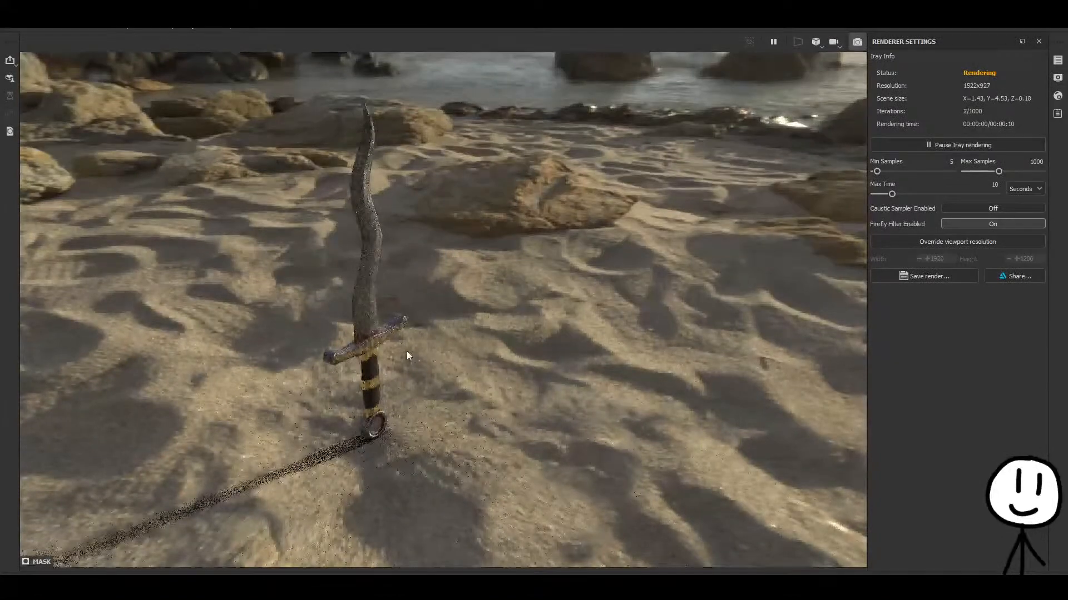
{"action": "left_click_drag", "start_coordinate": [406, 352], "coordinate": [179, 282], "text": "alt"}
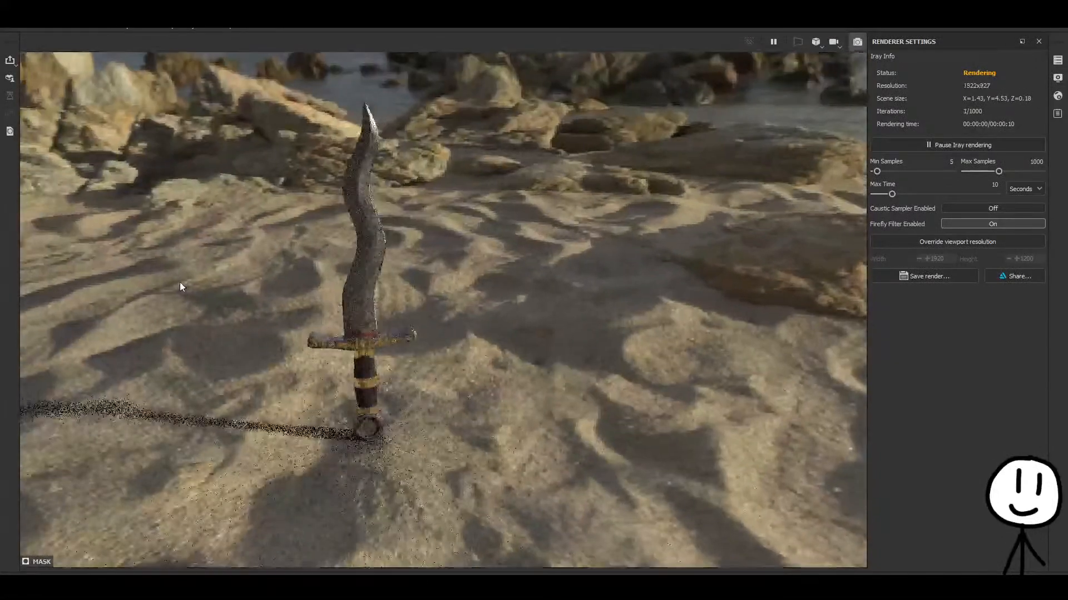
Return to painting mode and examine the textured dagger from the front, edge and upside down.
{"action": "left_click", "coordinate": [67, 42]}
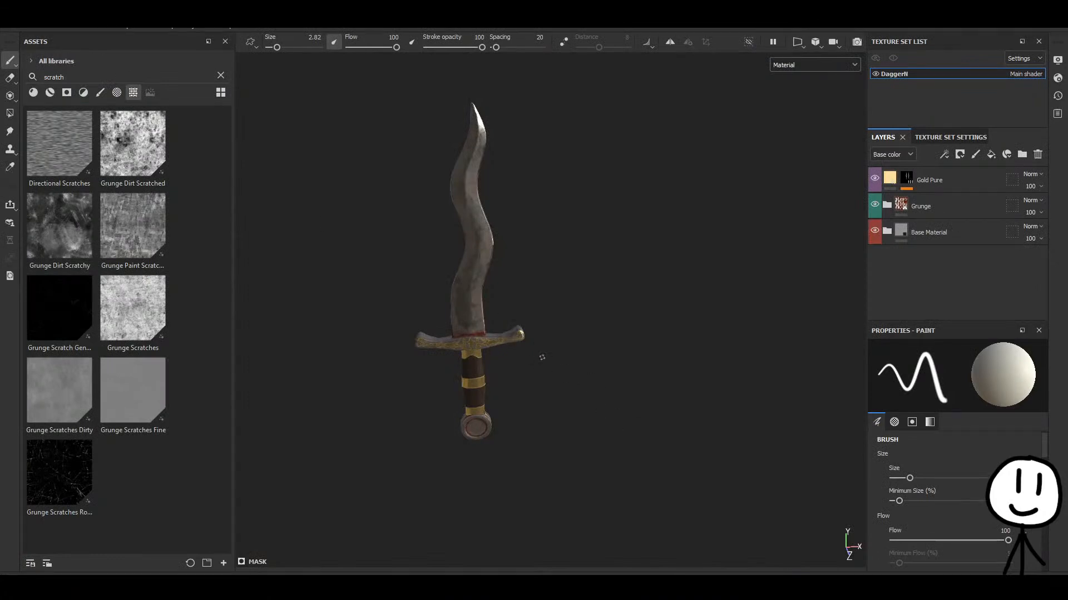
{"action": "left_click_drag", "start_coordinate": [542, 358], "coordinate": [619, 415], "text": "alt"}
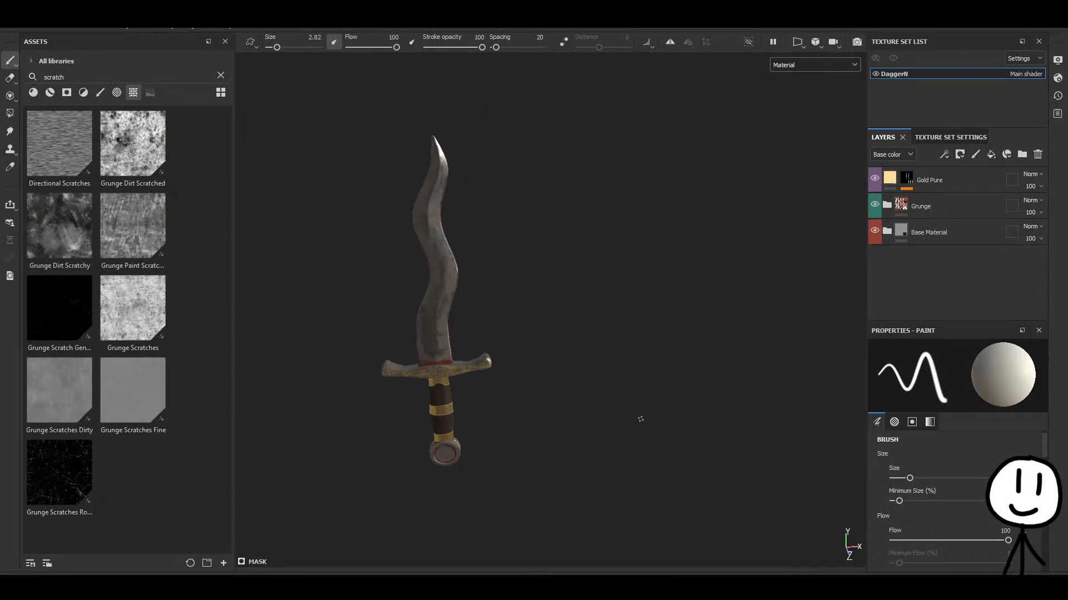
{"action": "left_click_drag", "start_coordinate": [539, 404], "coordinate": [711, 403], "text": "alt"}
{"action": "left_click_drag", "start_coordinate": [644, 401], "coordinate": [305, 219], "text": "alt"}
{"action": "left_click_drag", "start_coordinate": [589, 275], "coordinate": [689, 385], "text": "alt"}
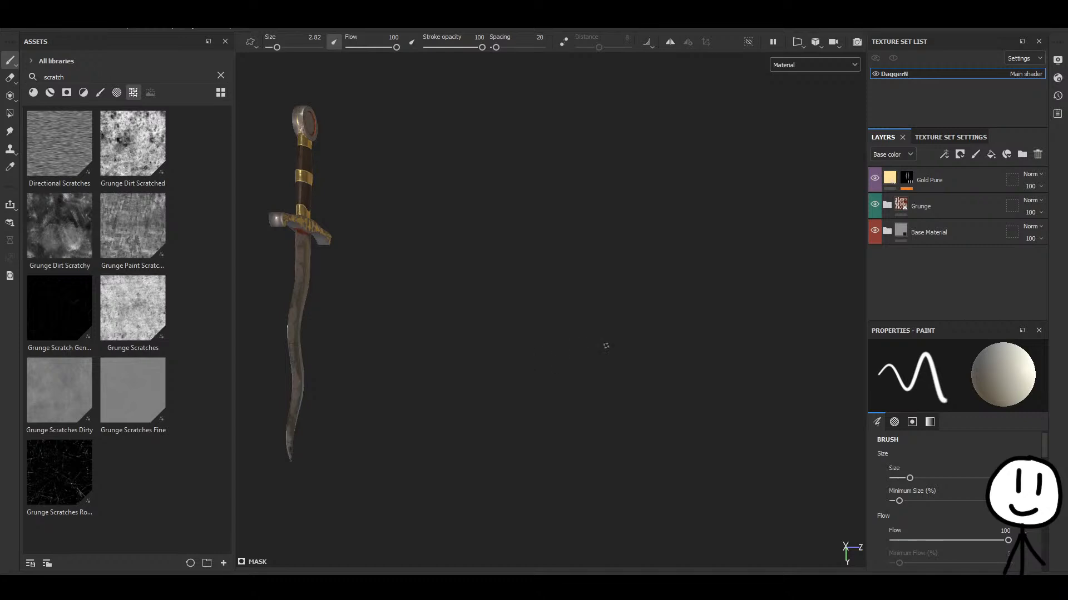
{"action": "key", "text": "f"}
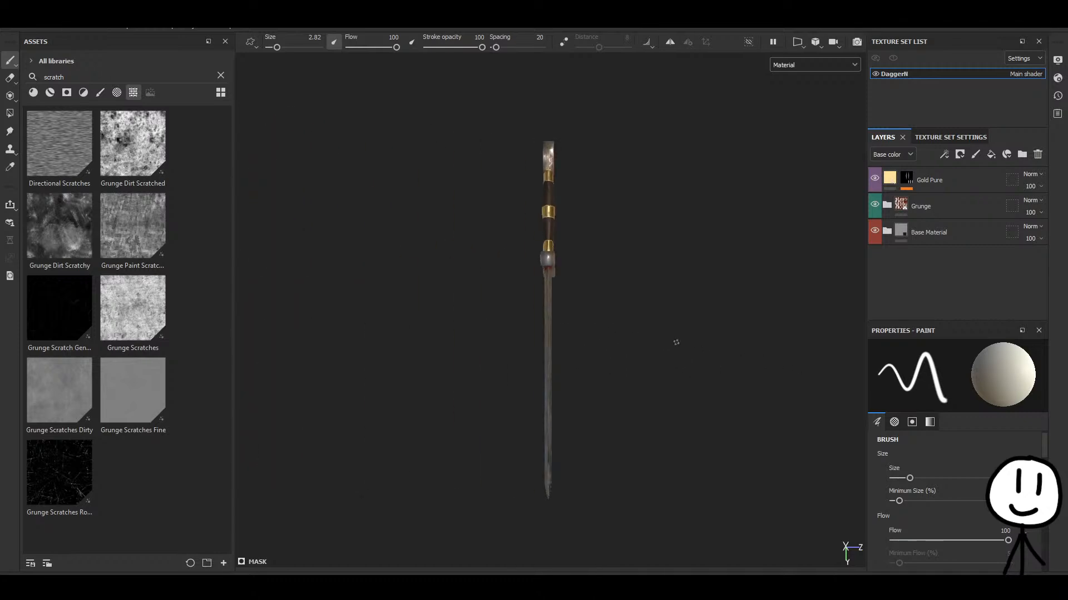
{"action": "left_click_drag", "start_coordinate": [676, 343], "coordinate": [576, 363], "text": "alt"}
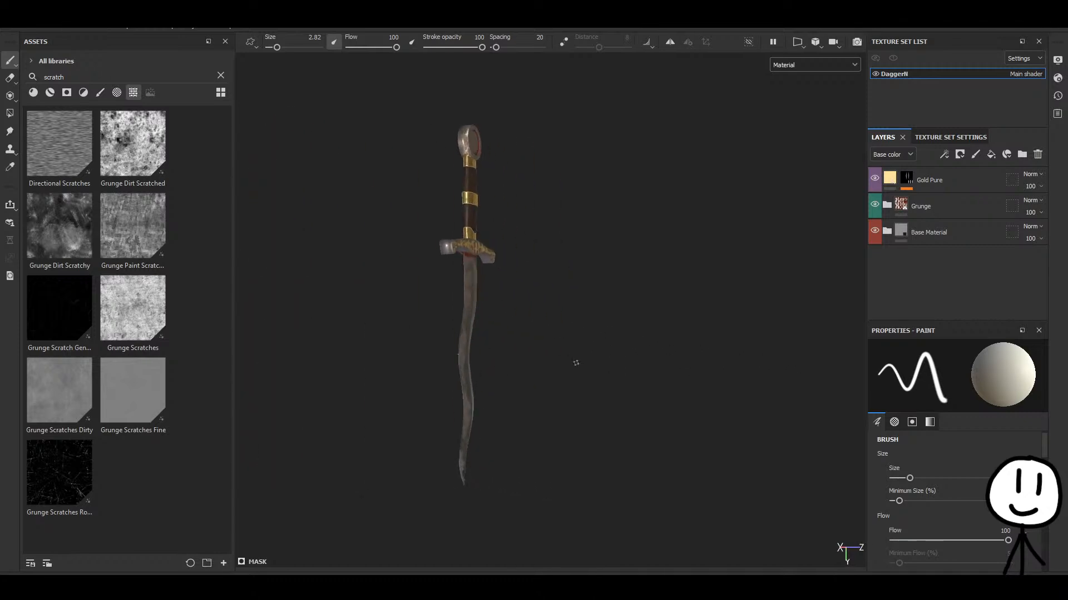
Render the dagger with Iray again, frame it upright against the sea and cloudy sky, and start saving the render.
{"action": "left_click", "coordinate": [69, 45]}
{"action": "mouse_move", "coordinate": [427, 141]}
{"action": "left_mouse_down", "text": "alt"}
{"action": "mouse_move", "coordinate": [452, 201]}
{"action": "mouse_move", "coordinate": [456, 256]}
{"action": "mouse_move", "coordinate": [409, 393]}
{"action": "mouse_move", "coordinate": [429, 381]}
{"action": "mouse_move", "coordinate": [478, 431]}
{"action": "mouse_move", "coordinate": [388, 302]}
{"action": "mouse_move", "coordinate": [483, 489]}
{"action": "mouse_move", "coordinate": [482, 466]}
{"action": "mouse_move", "coordinate": [412, 437]}
{"action": "mouse_move", "coordinate": [572, 479]}
{"action": "mouse_move", "coordinate": [626, 437]}
{"action": "left_mouse_up", "text": "alt"}
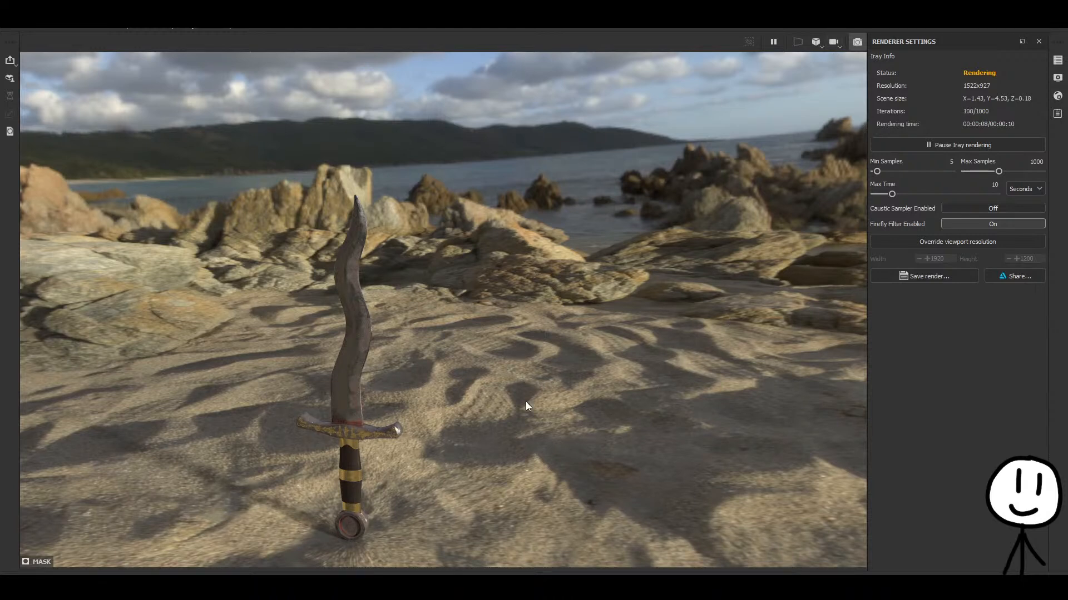
{"action": "scroll", "coordinate": [405, 378], "scroll_direction": "up", "scroll_amount": 1}
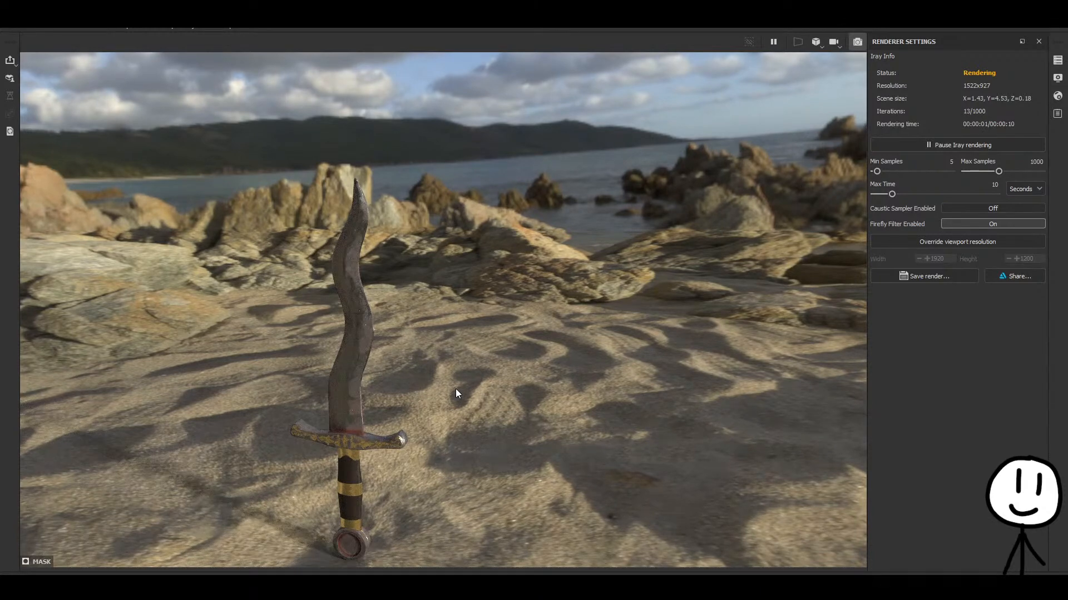
{"action": "left_click_drag", "start_coordinate": [456, 389], "coordinate": [501, 338]}
{"action": "scroll", "coordinate": [489, 341], "scroll_direction": "up", "scroll_amount": 1}
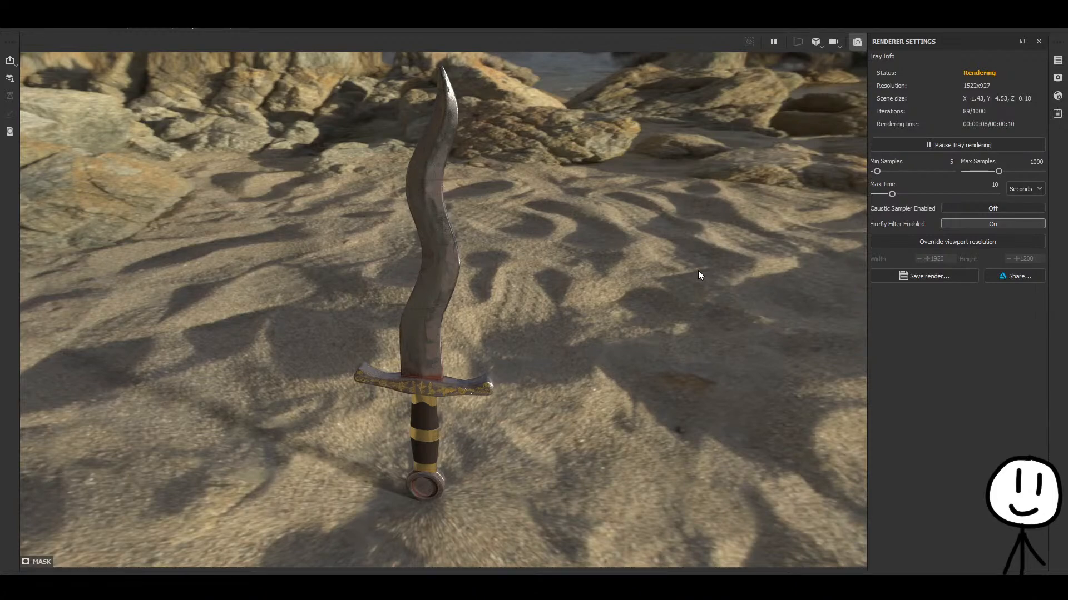
{"action": "left_click_drag", "start_coordinate": [649, 343], "coordinate": [672, 267], "text": "alt"}
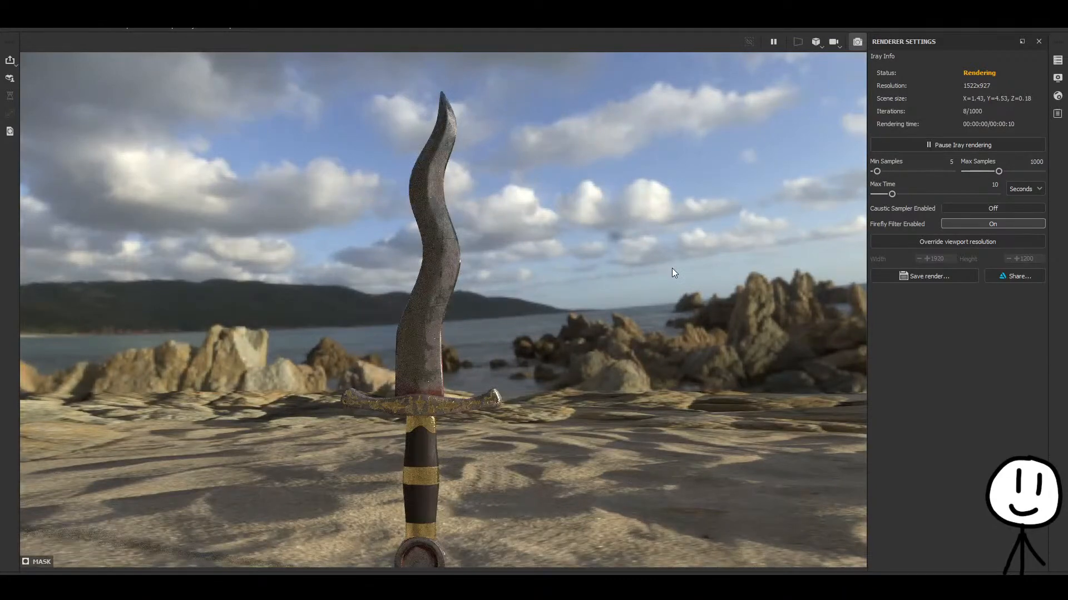
{"action": "mouse_move", "coordinate": [654, 332]}
{"action": "left_mouse_down", "text": "alt"}
{"action": "mouse_move", "coordinate": [632, 351]}
{"action": "mouse_move", "coordinate": [663, 349]}
{"action": "left_mouse_up", "text": "alt"}
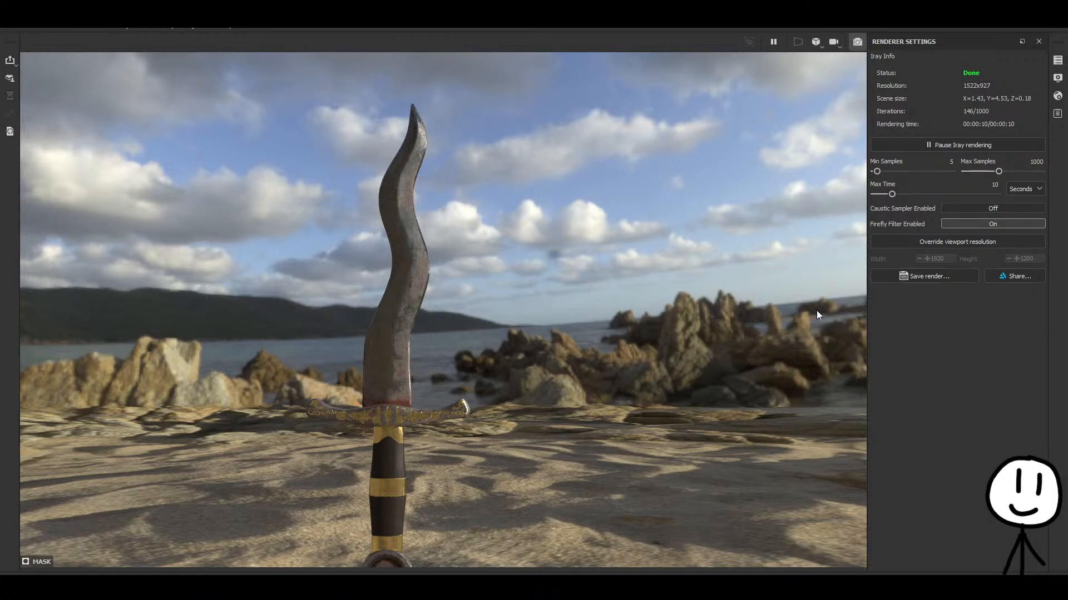
{"action": "left_click", "coordinate": [922, 278]}
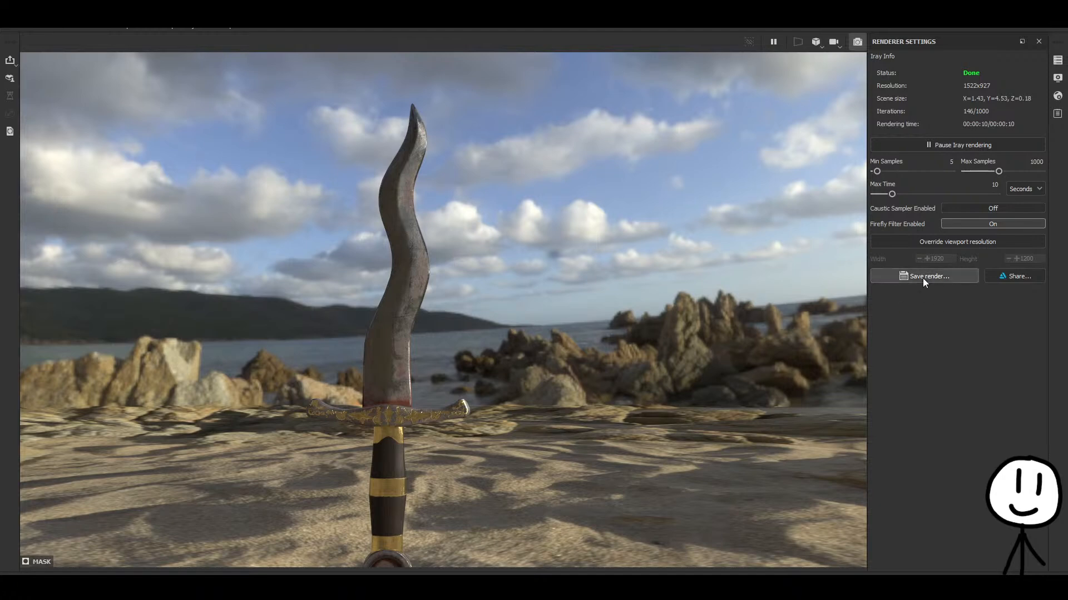